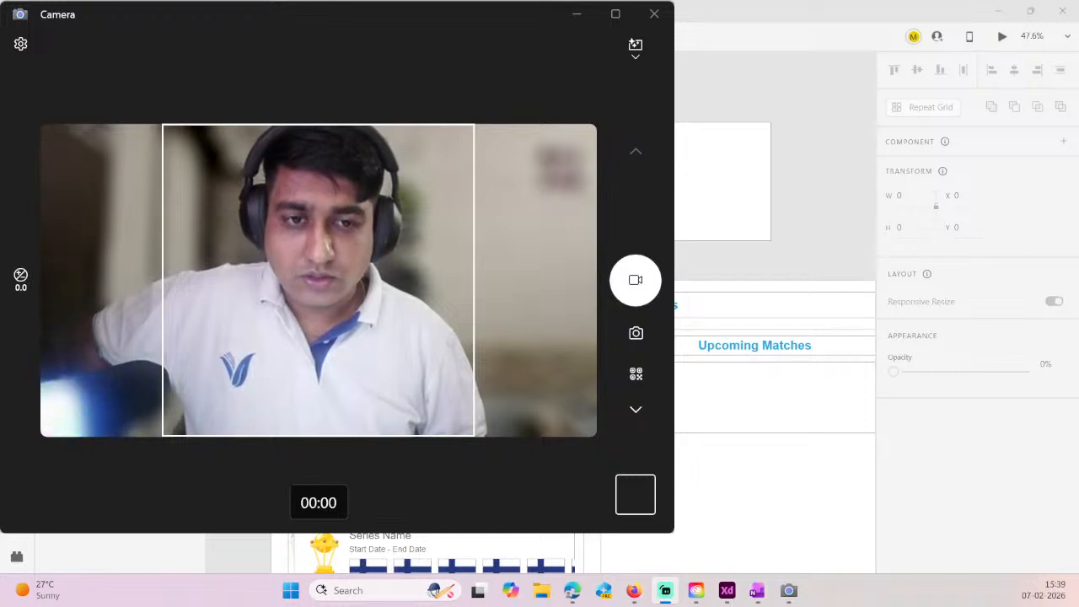
- Check the webcam picture in the maximized Camera window and close the Camera app
key(alt+Tab)
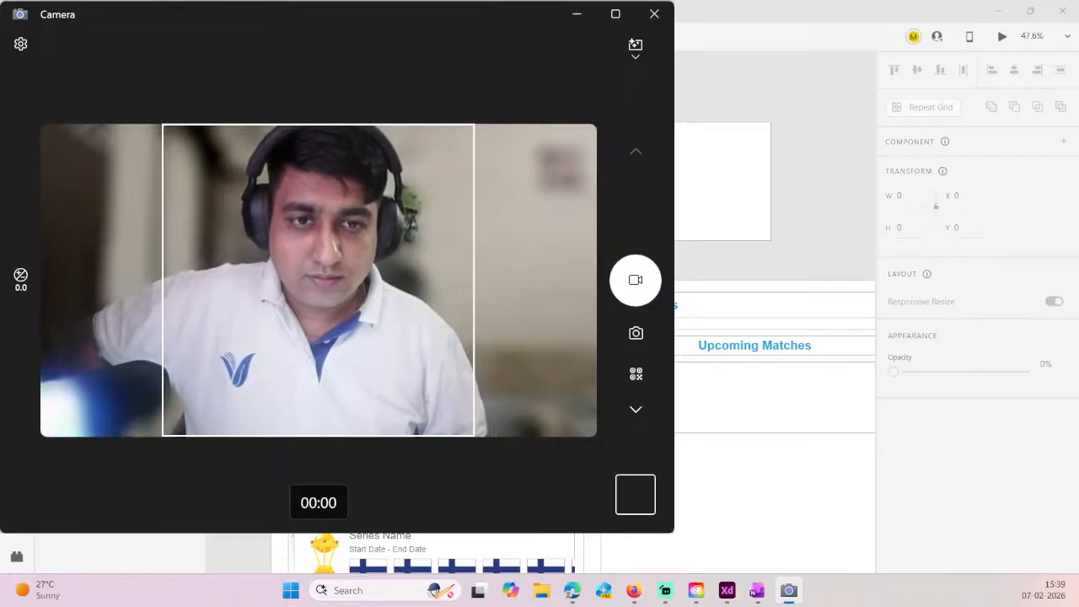
click(616, 13)
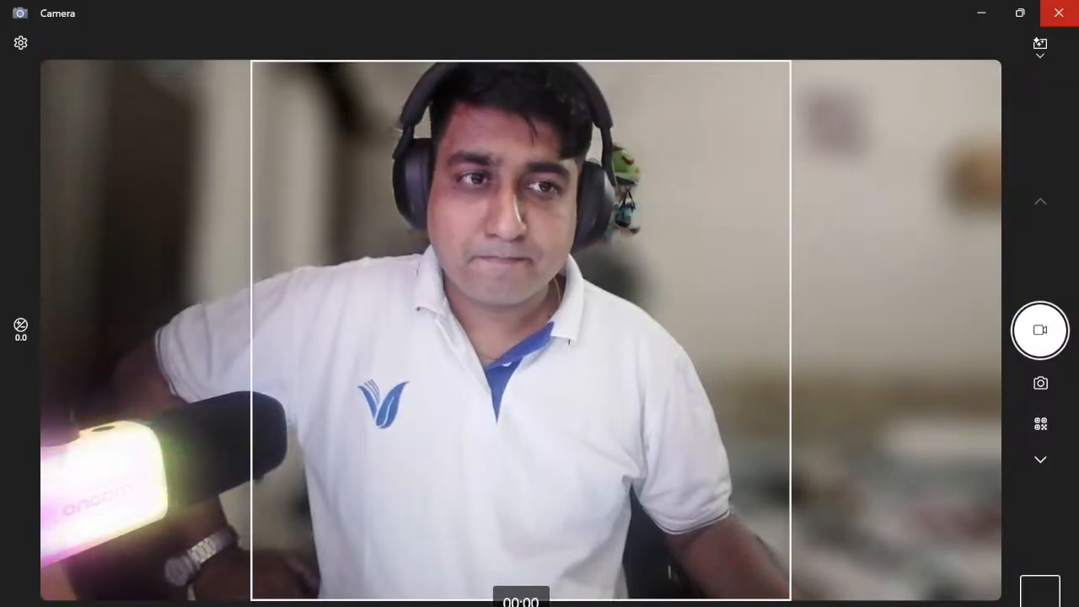
click(1059, 12)
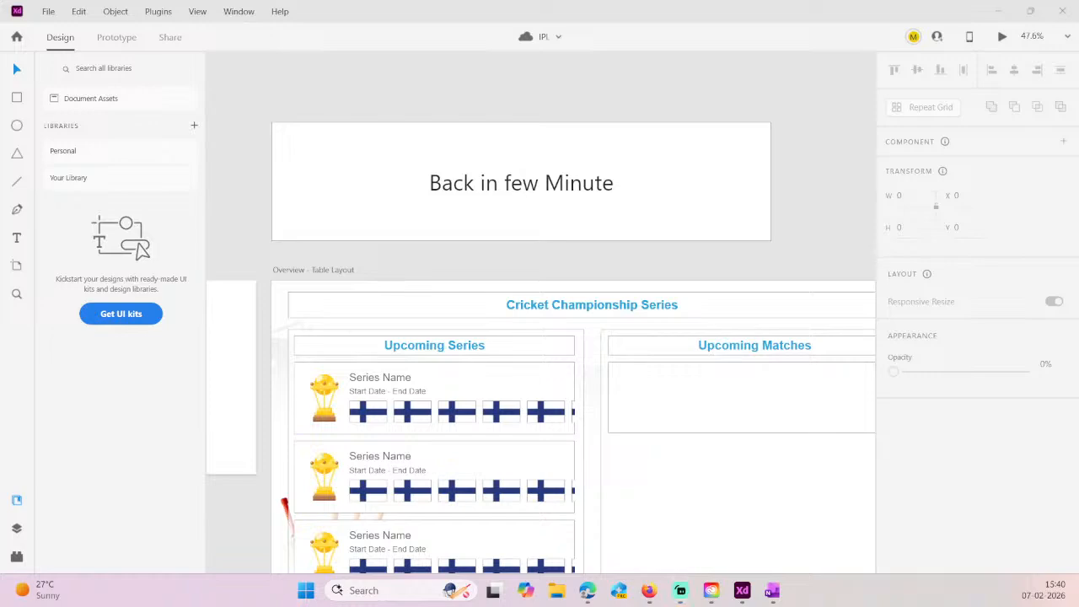
key(super+d)
click(588, 590)
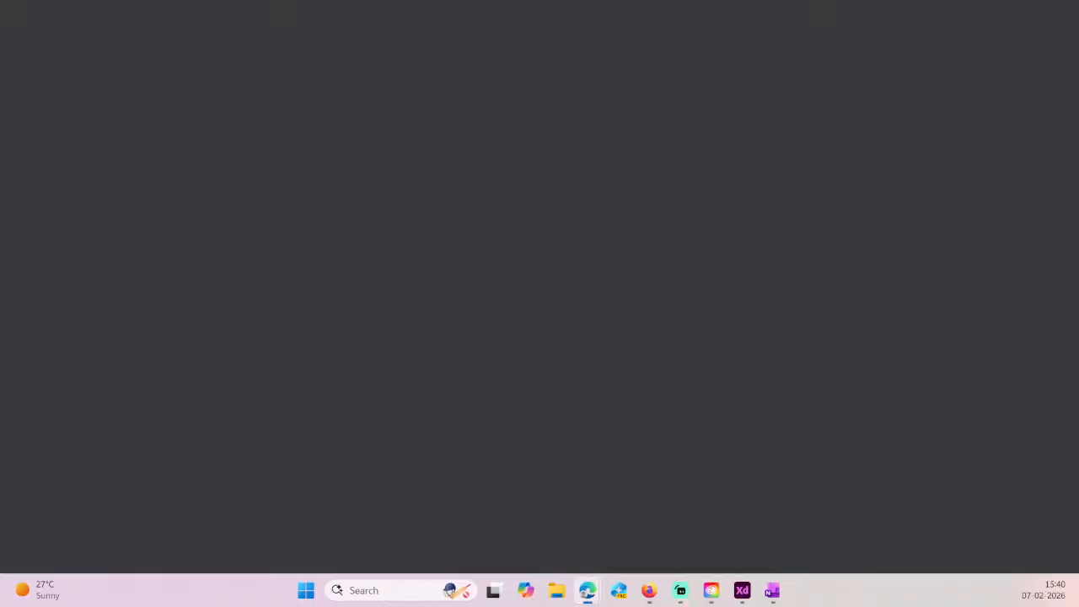
key(alt+Tab)
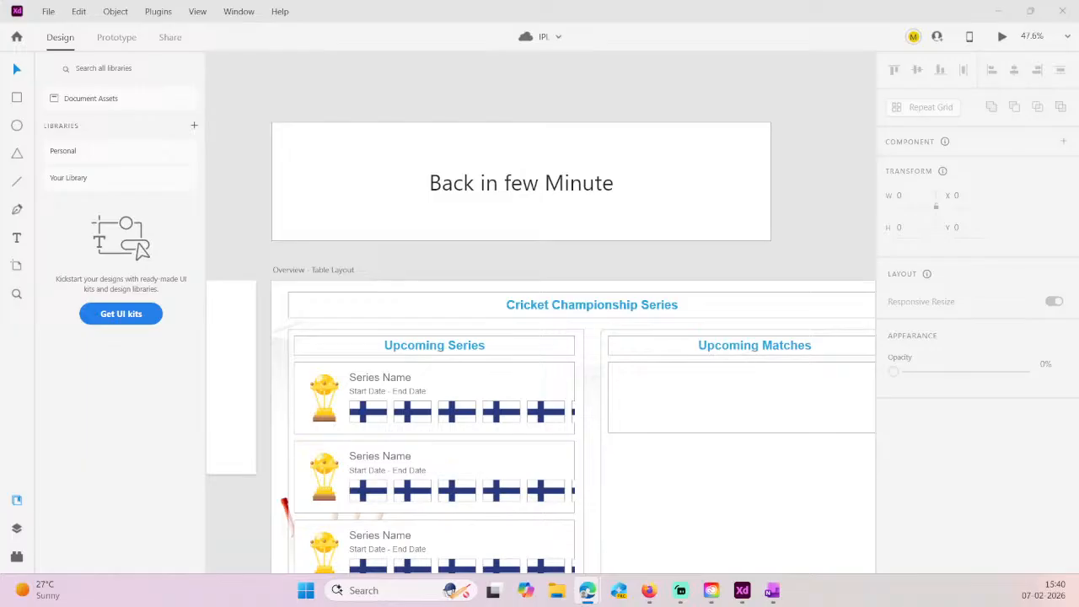
key(alt+Tab)
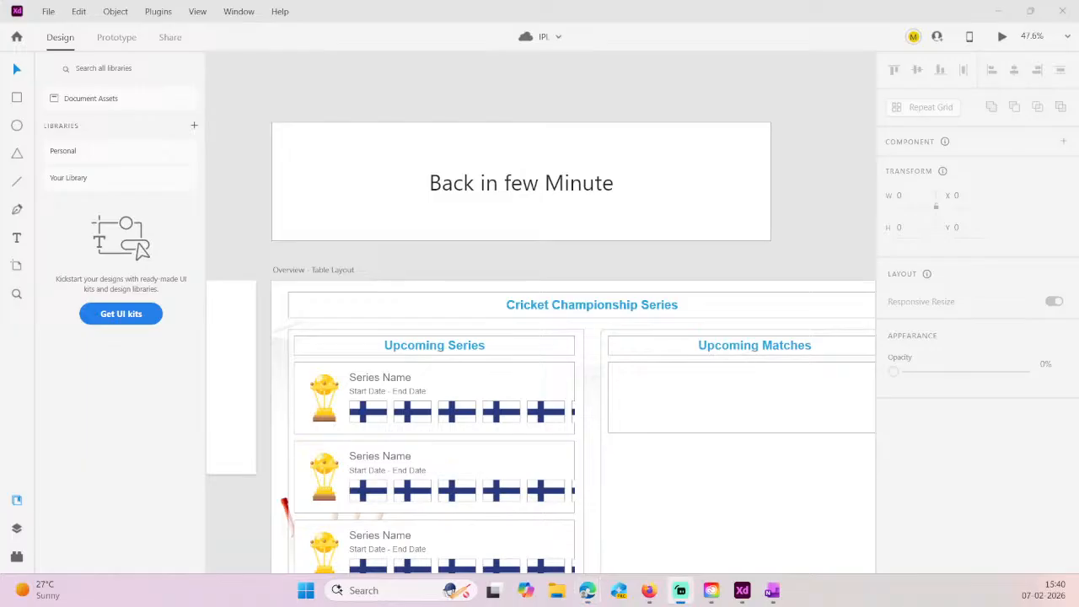
key(alt+Tab)
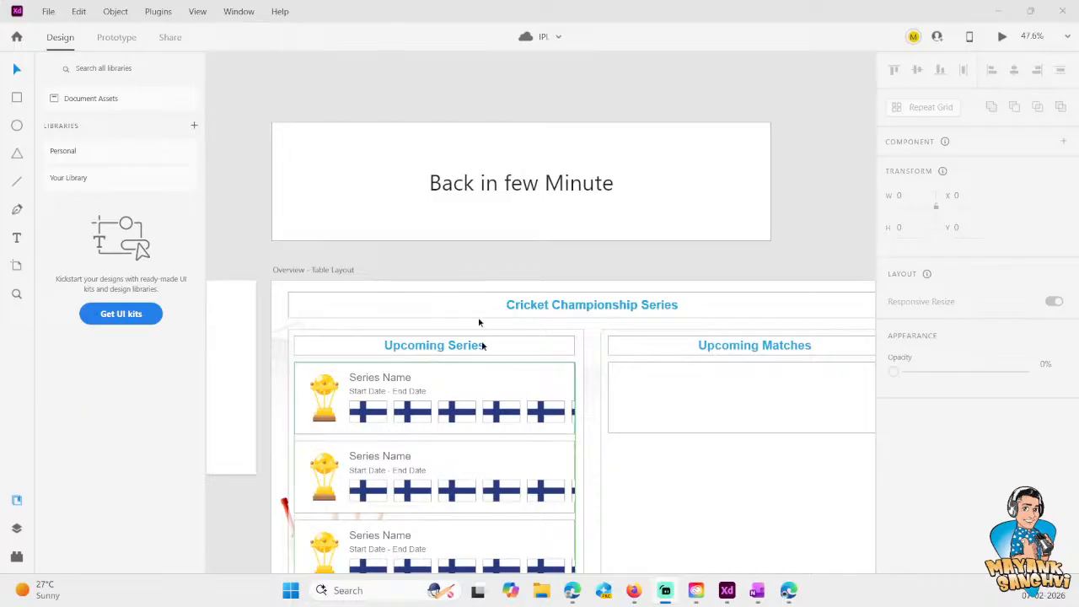
- Replace the "Back in few Minute" text above the Overview - Table Layout artboard with "Online."
double_click(494, 186)
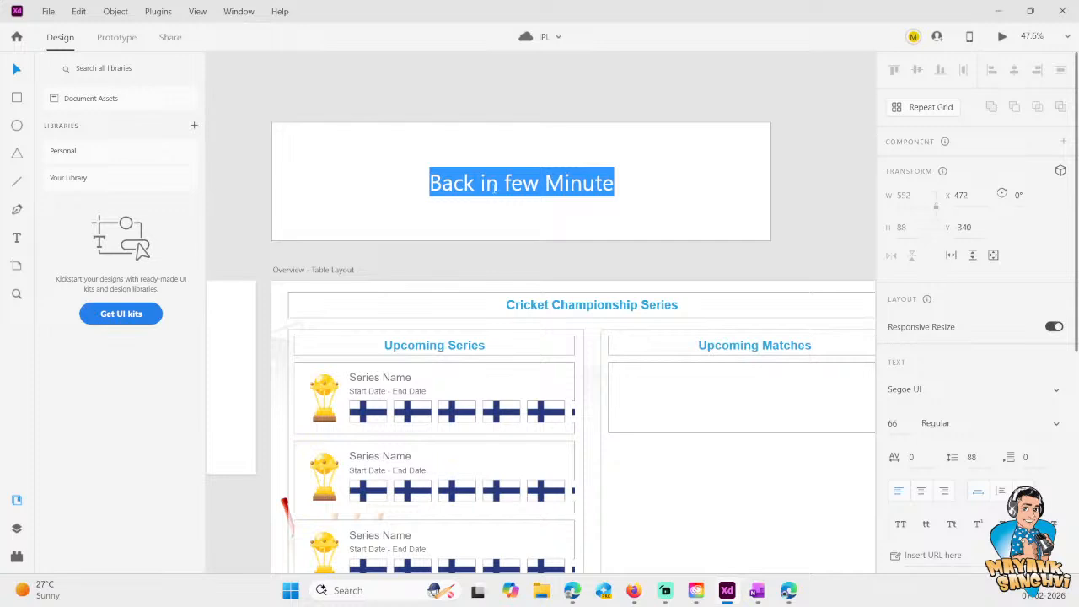
text(Online)
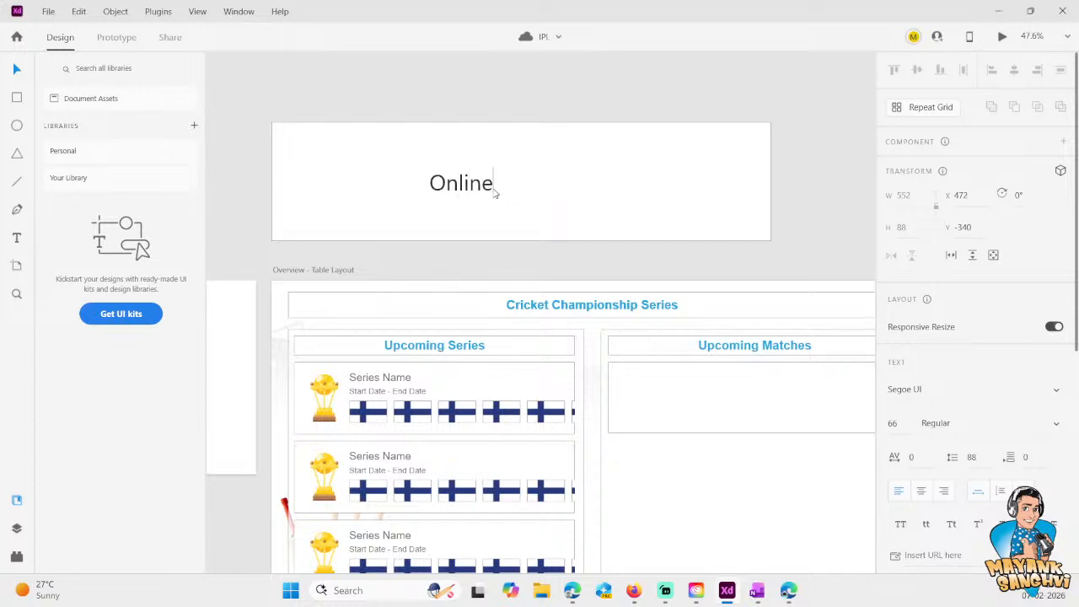
text(,)
key(BackSpace)
text(.)
- Minimize the design window and hide the Vantage widget on the desktop to the system tray
click(999, 11)
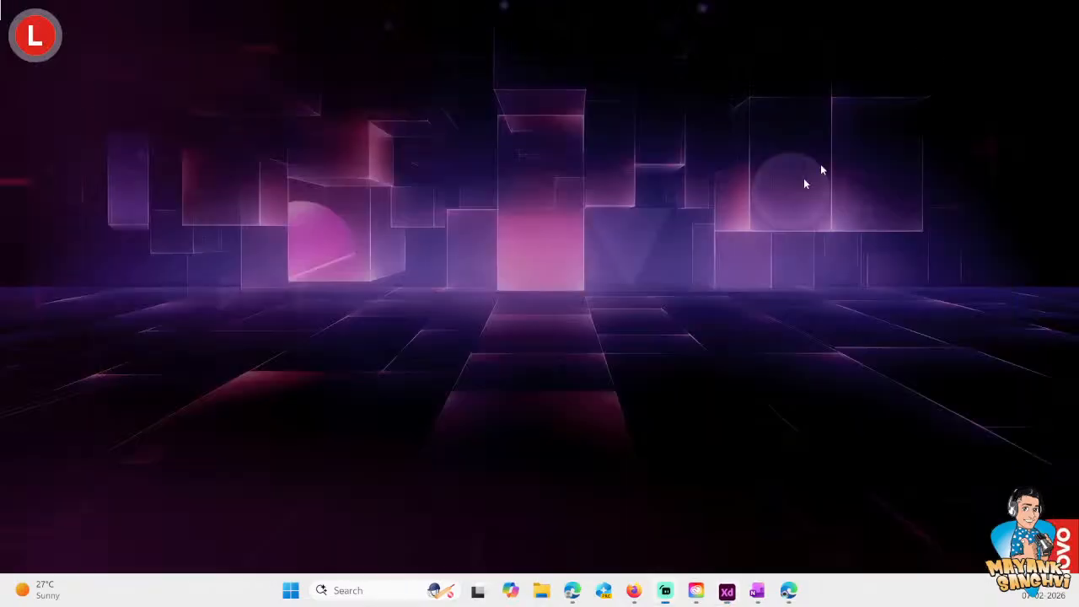
click(28, 42)
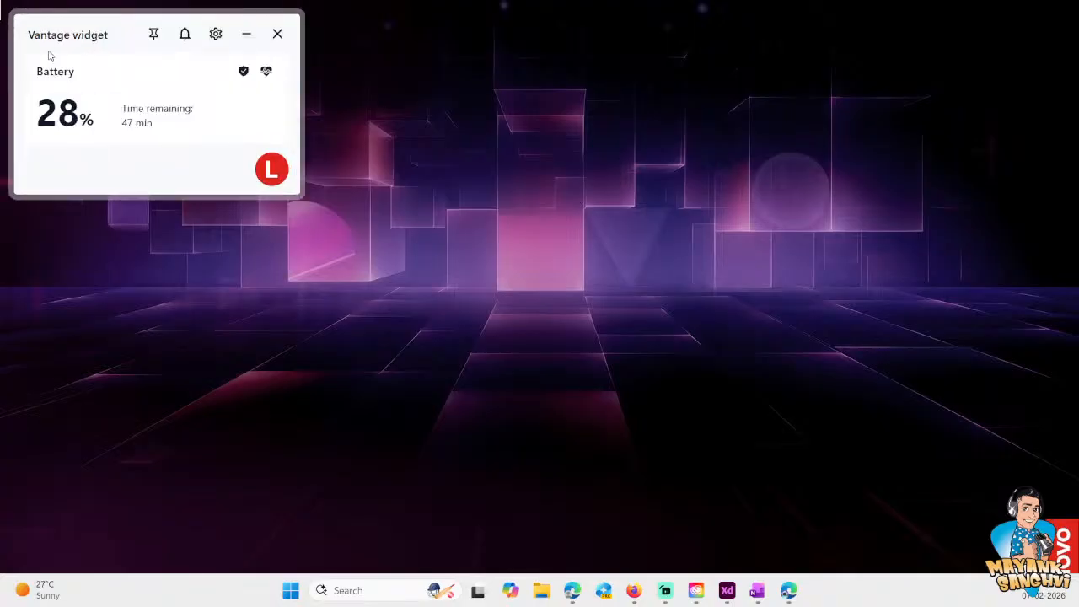
click(277, 40)
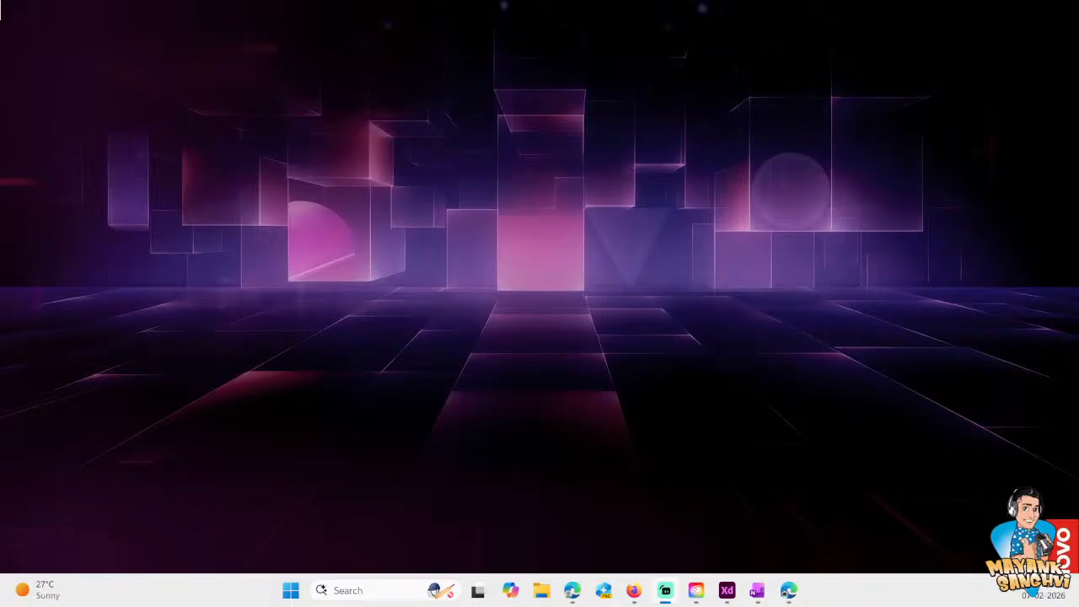
- Switch to the Edge window with the Jira issue, move it onto this screen and maximize it
key(alt+Tab)
drag(0, 221, 464, 221)
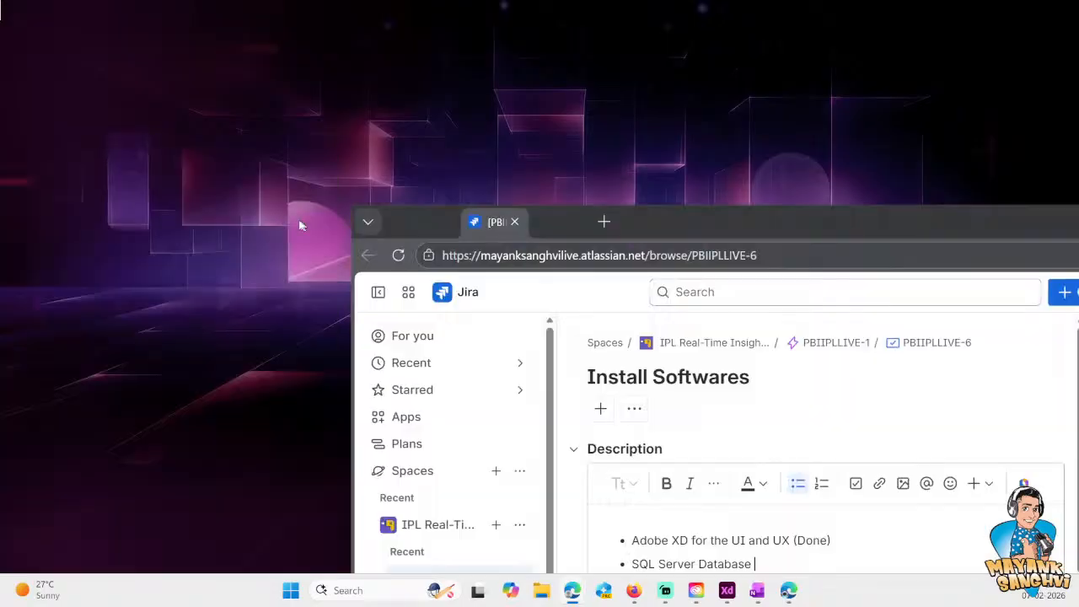
double_click(790, 223)
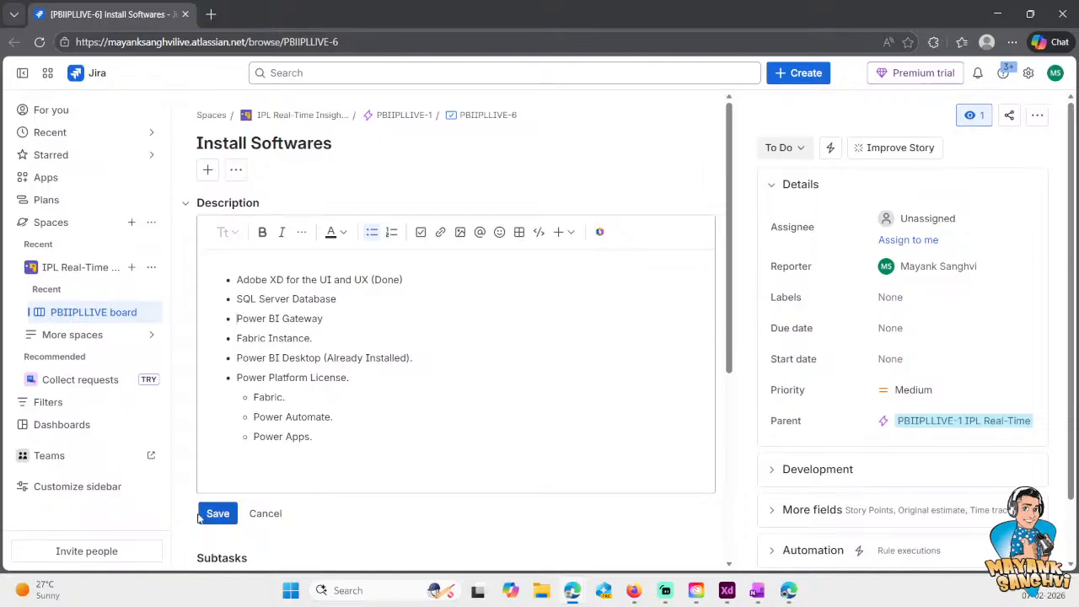
- Save the Install Softwares issue description and reopen it for editing
click(223, 515)
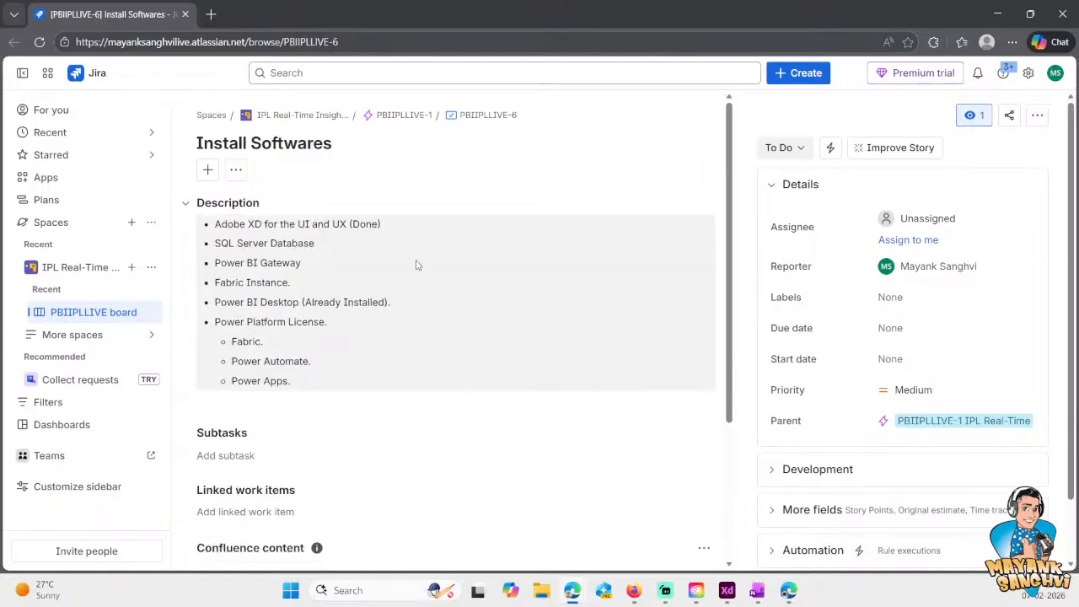
click(337, 246)
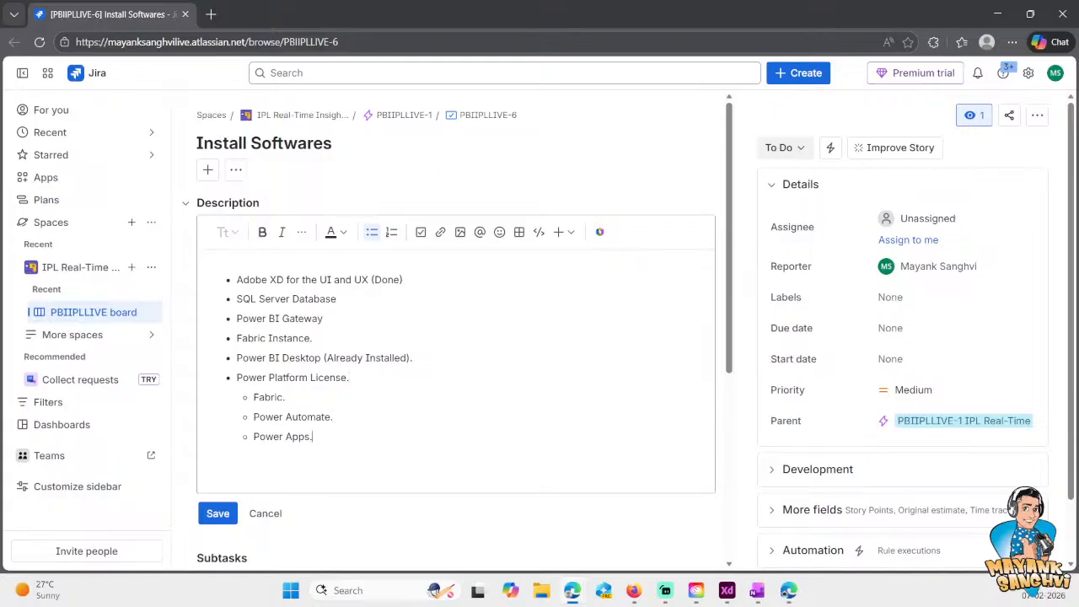
- Search the web for "sql server management studio" in a new browser tab
click(211, 15)
click(221, 43)
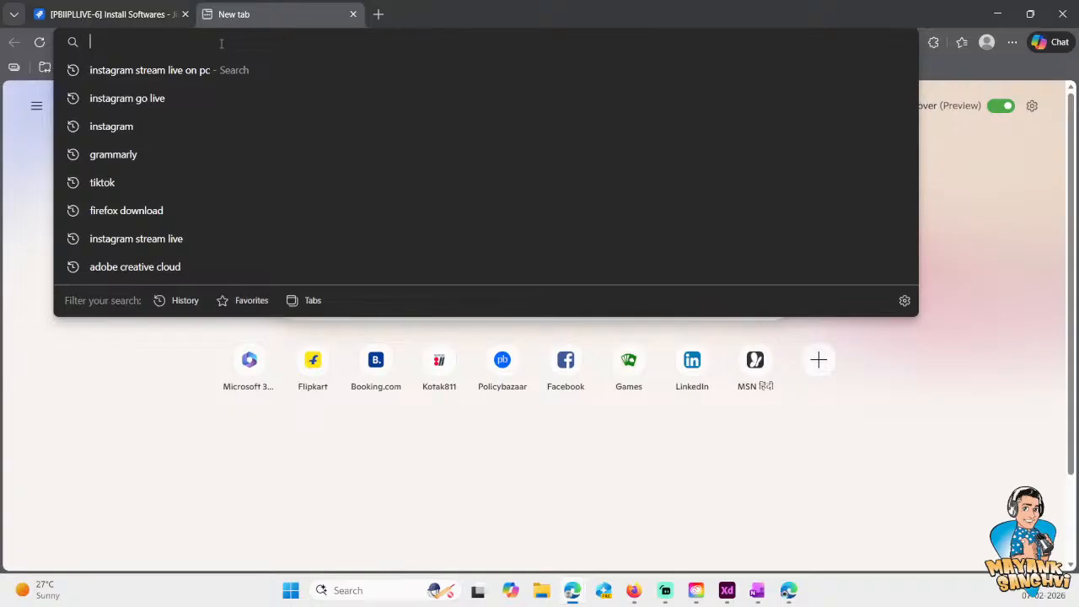
text(SQL Serv)
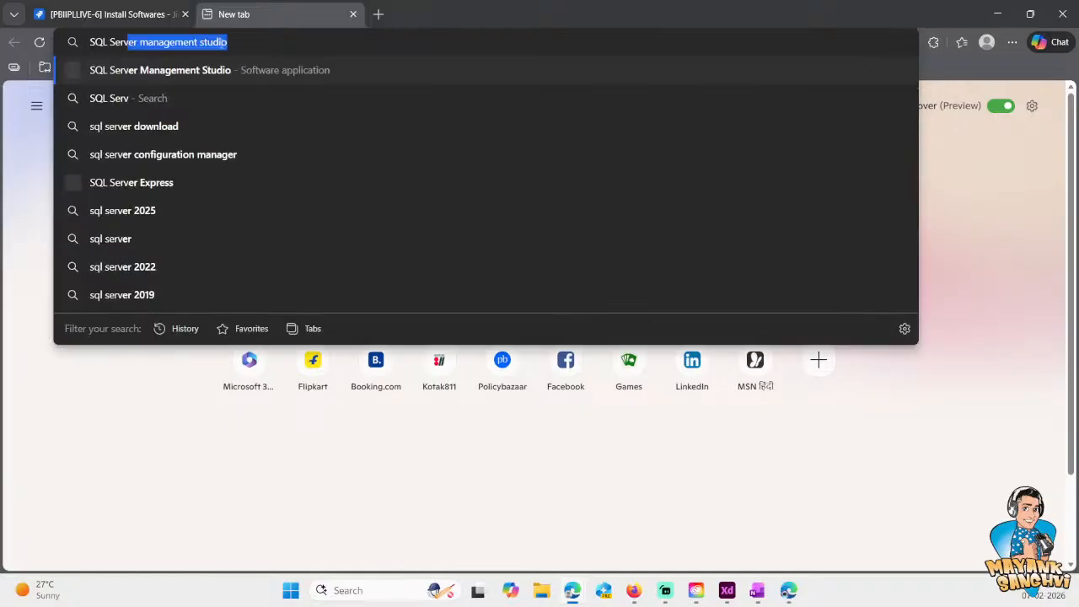
text(er Mana)
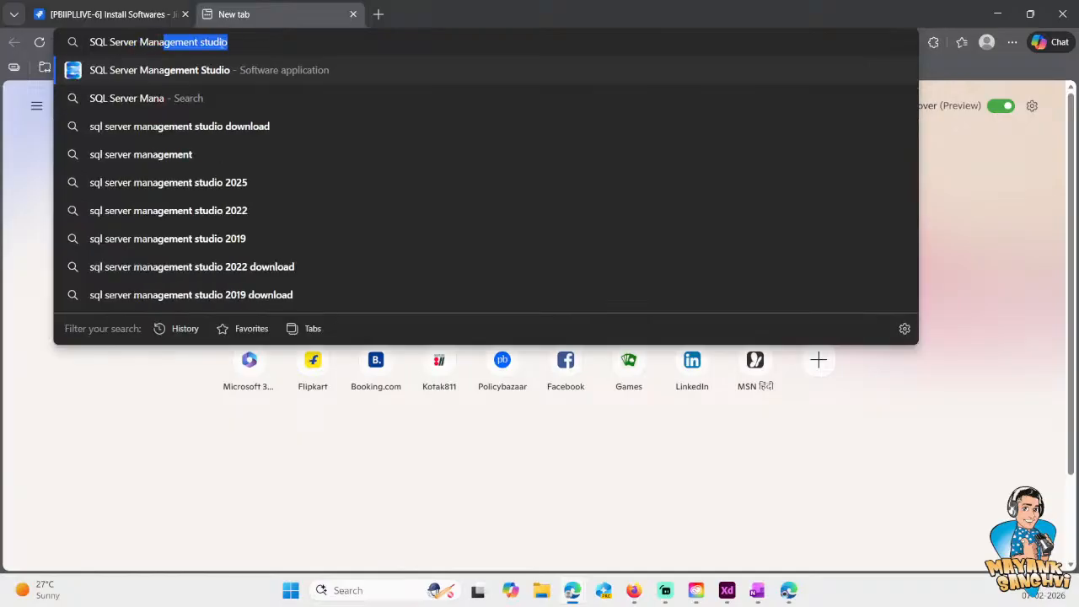
key(Return)
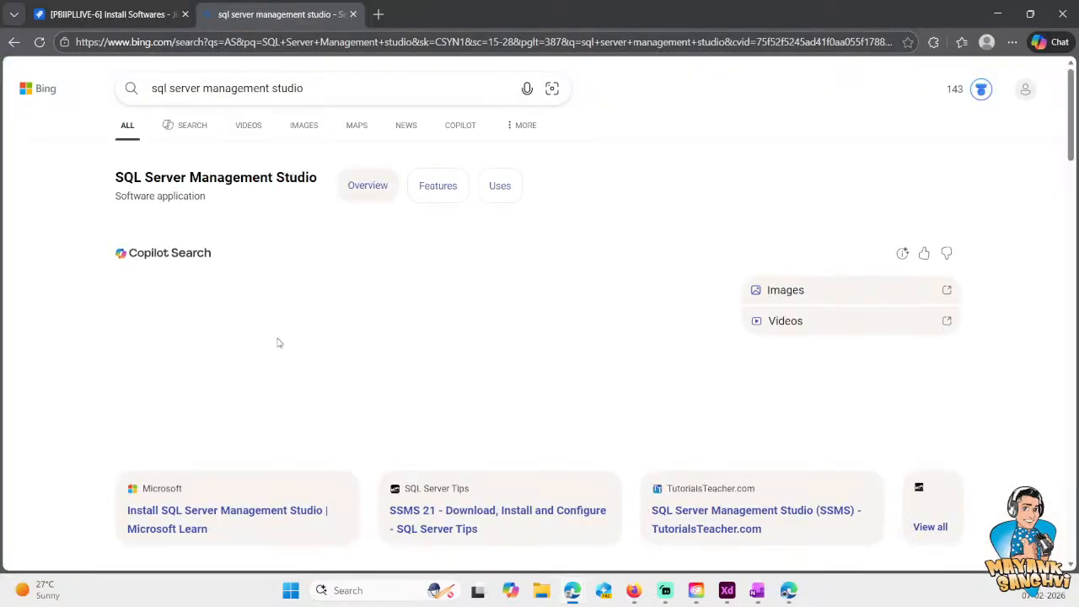
- Open the Microsoft Learn result on installing SQL Server Management Studio and download the version 22 installer
scroll(326, 217, down, 2)
mouse_move(217, 217)
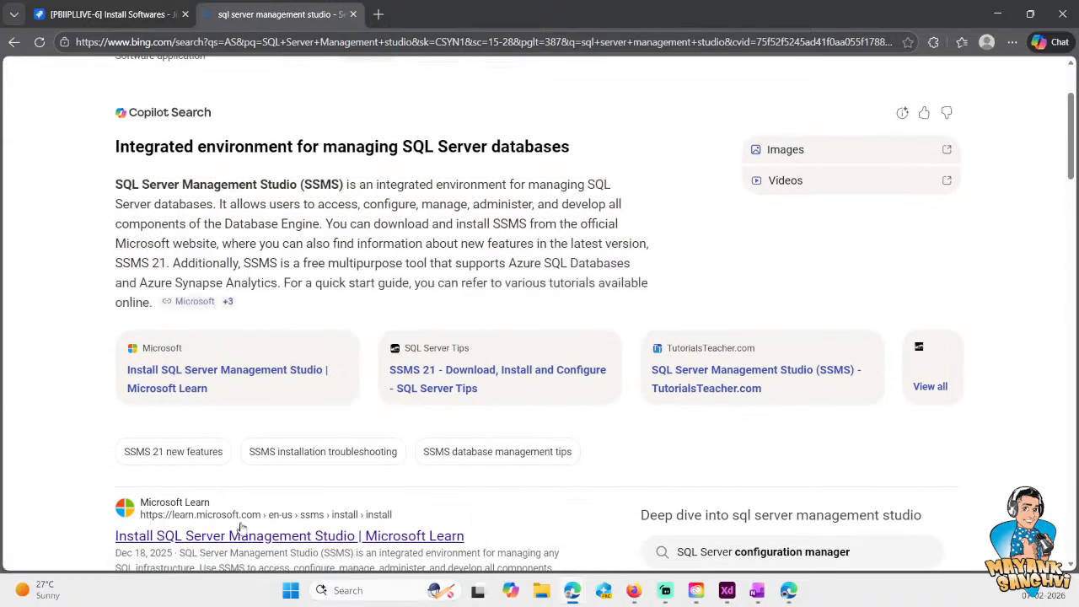
click(243, 536)
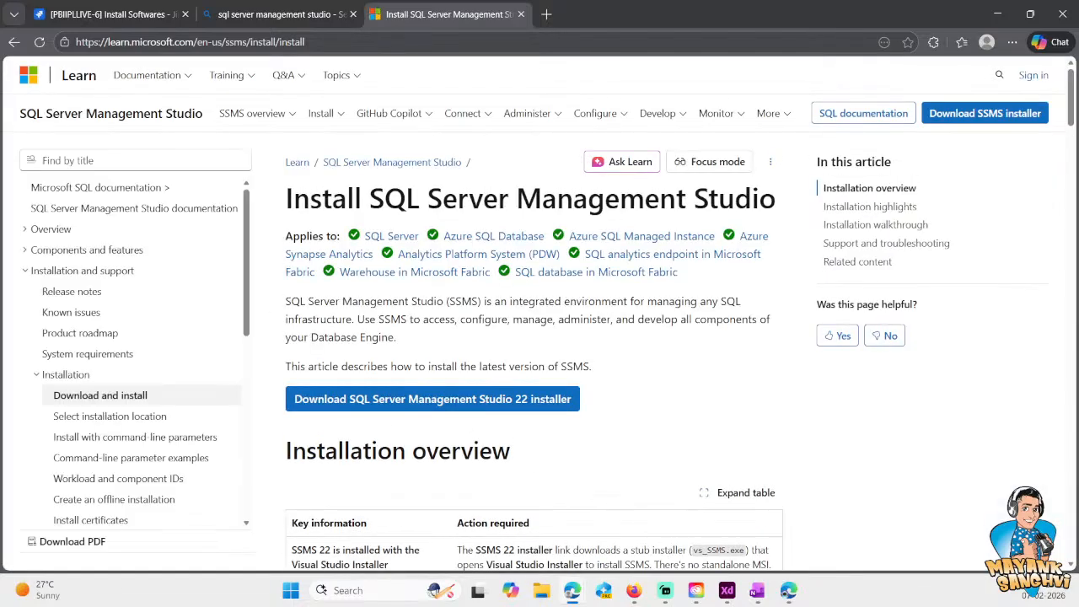
click(490, 412)
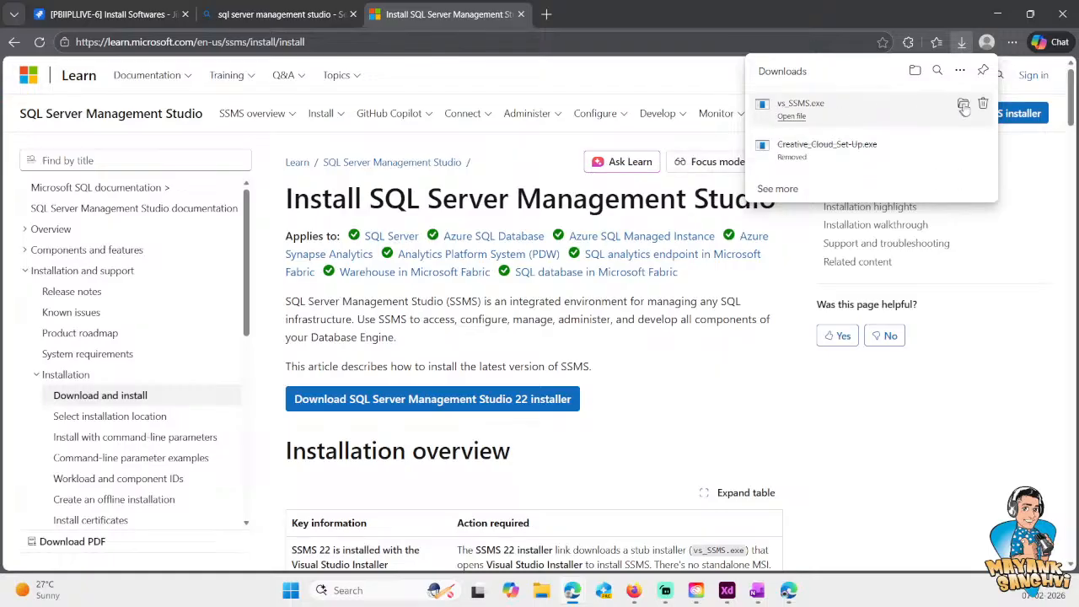
- Show the downloaded vs_SSMS file in its folder, maximized, and permanently delete the Streamlabs and Firefox installers there
click(961, 107)
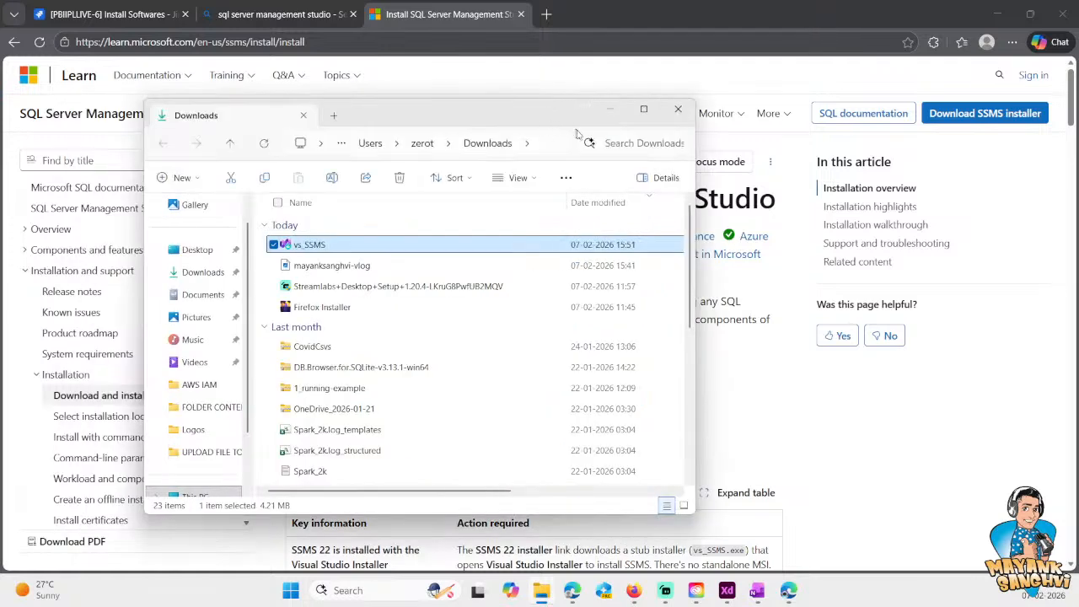
click(644, 109)
click(358, 185)
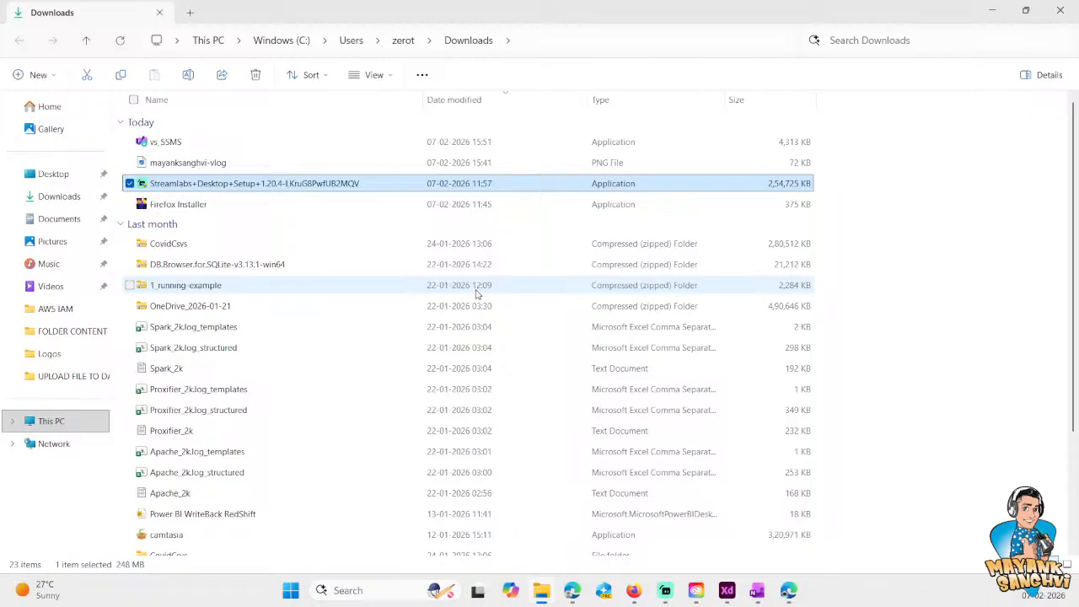
key(shift+Down)
key(shift+Delete)
key(Return)
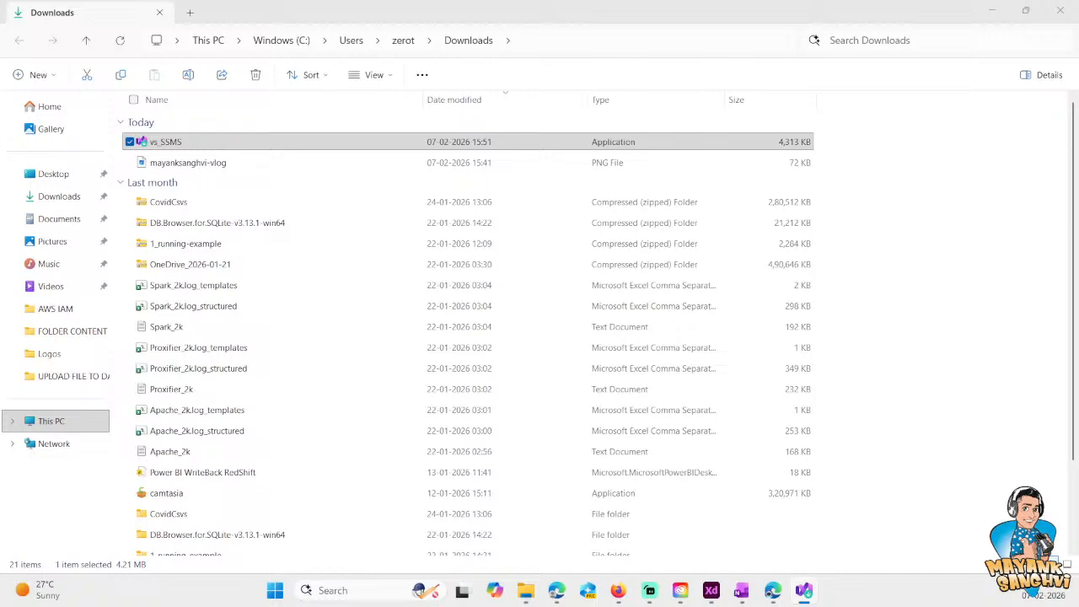
- Maximize the Visual Studio Installer and select the AI Assistance, Business Intelligence, Code tools and Hybrid and Migration workloads for SSMS 22
drag(0, 135, 414, 153)
double_click(414, 153)
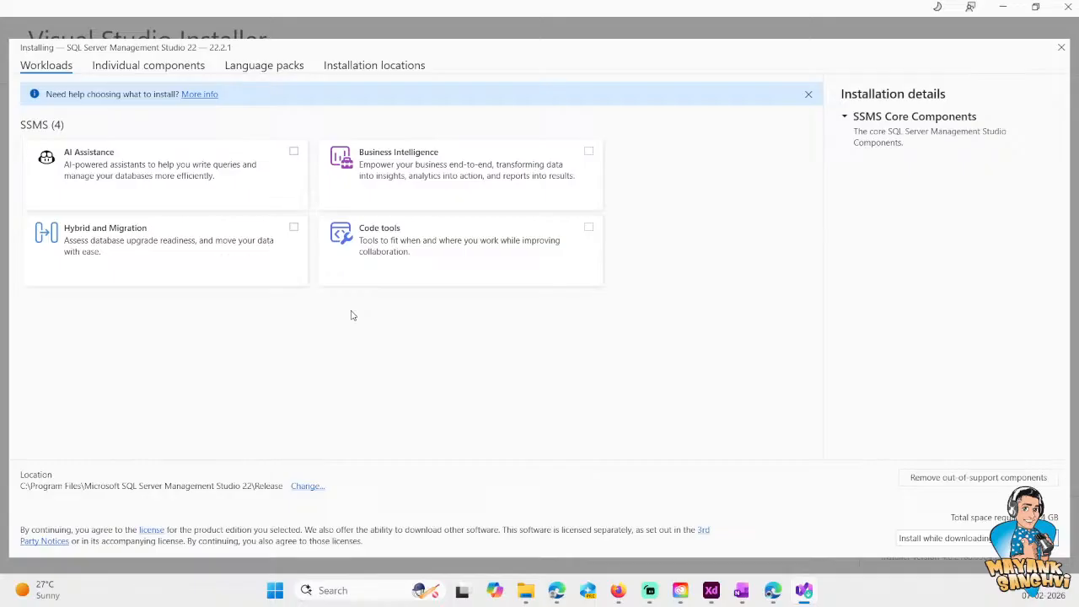
click(194, 174)
click(447, 173)
click(446, 252)
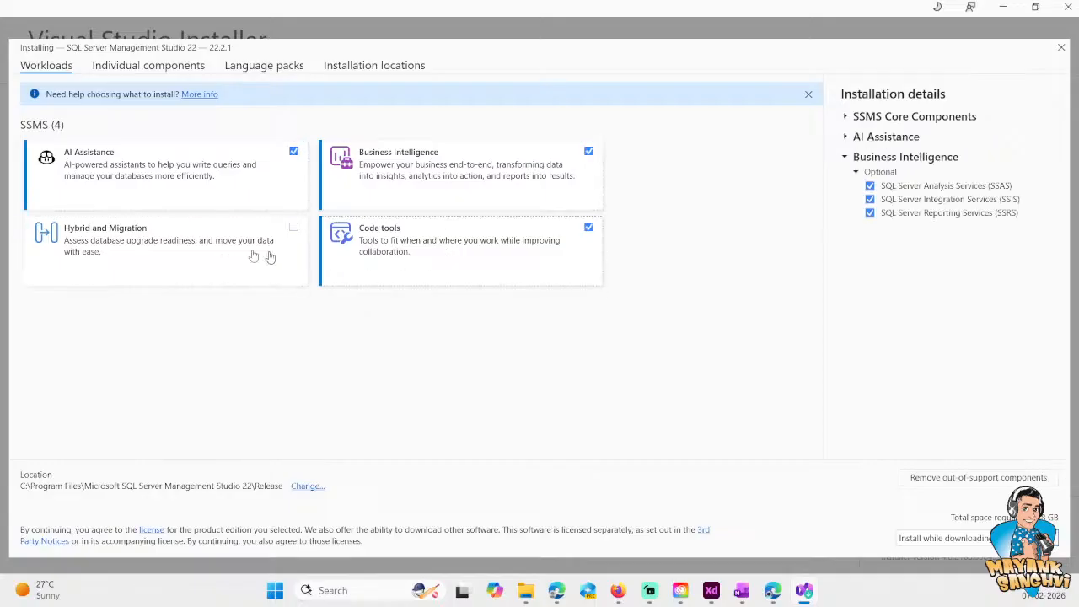
click(290, 258)
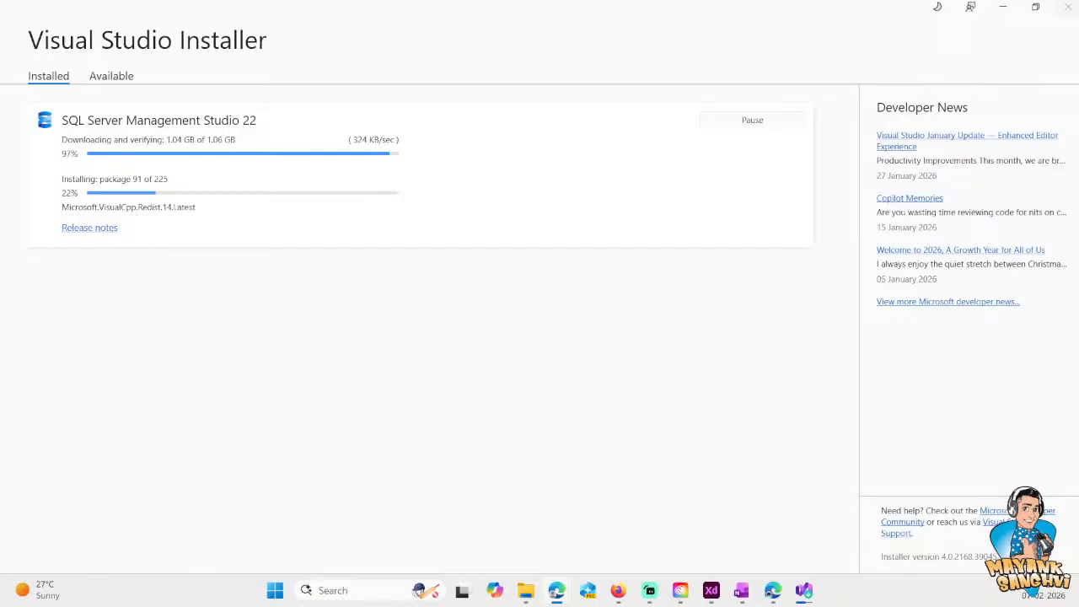
- Switch from the Visual Studio Installer back to the Edge window while the installation runs
key(alt+Tab)
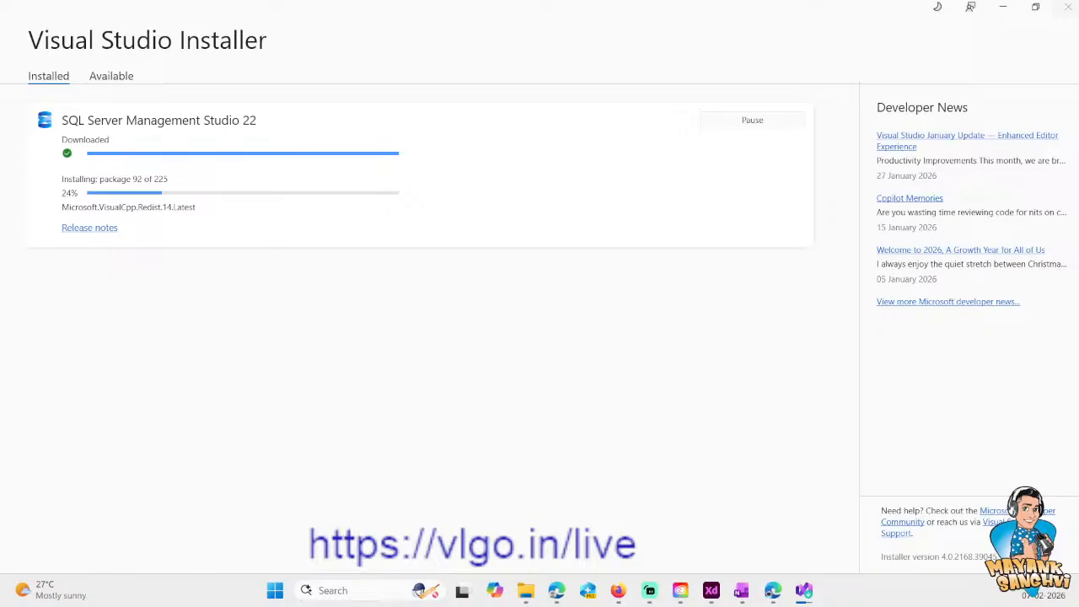
key(alt+Tab)
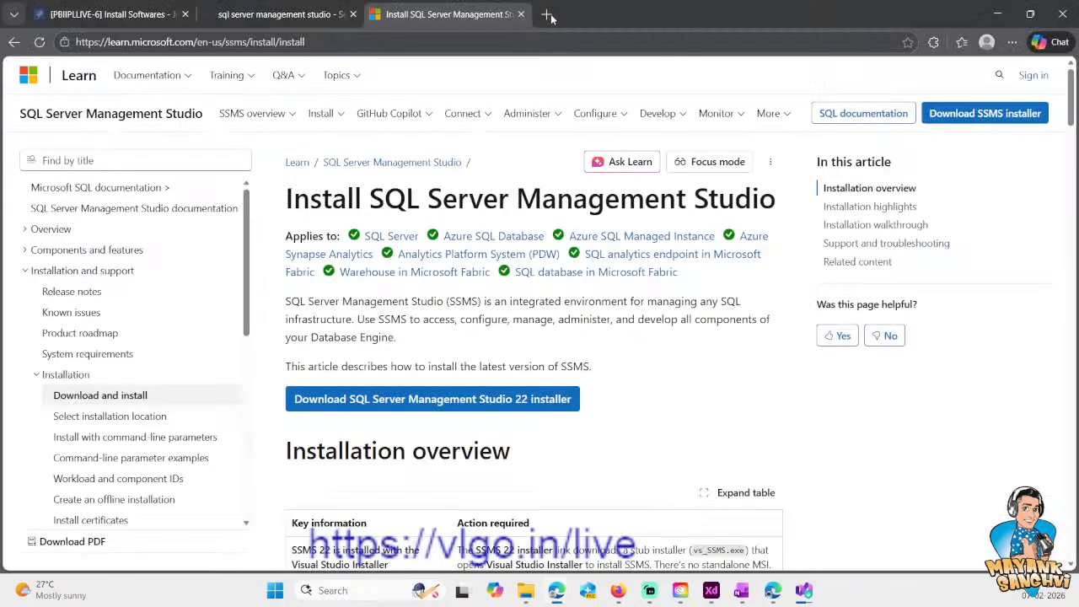
click(547, 14)
drag(557, 17, 422, 286)
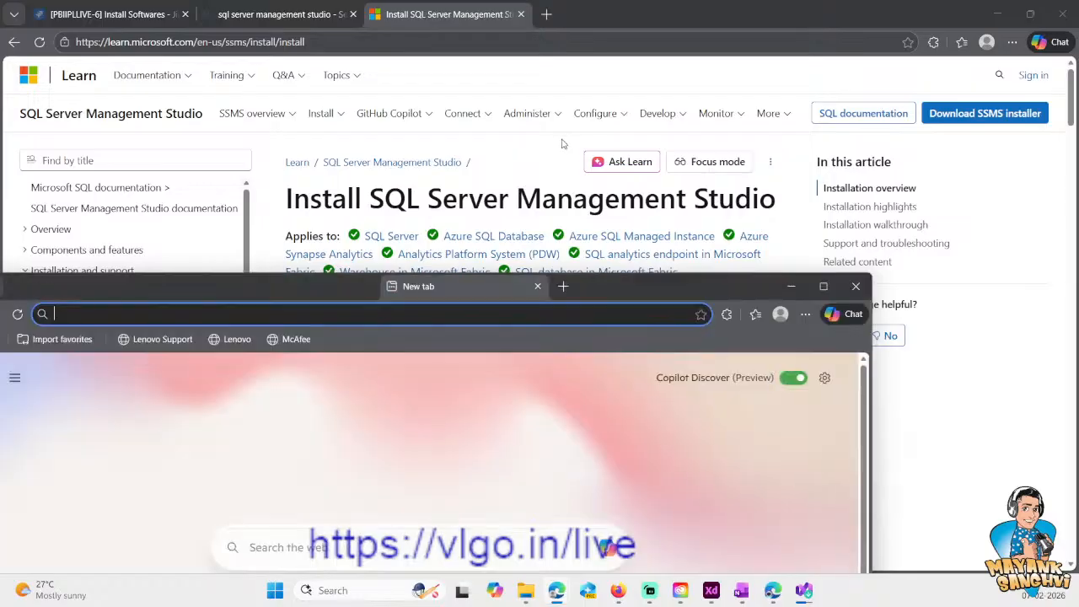
click(536, 286)
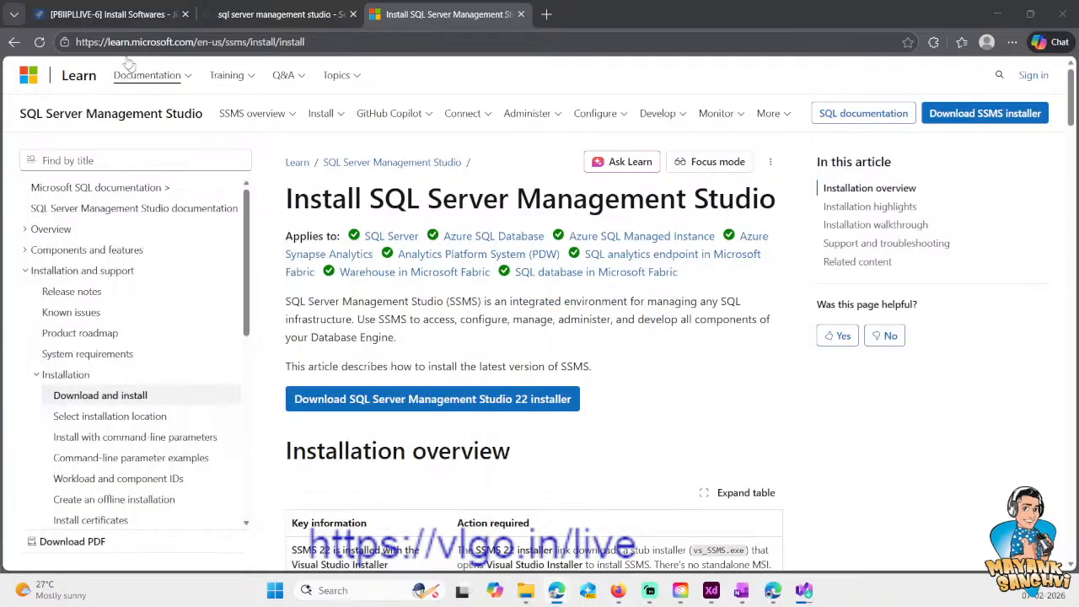
- Add the sub-bullet "Connection Information." under SQL Server Database in the Jira issue's description
click(114, 15)
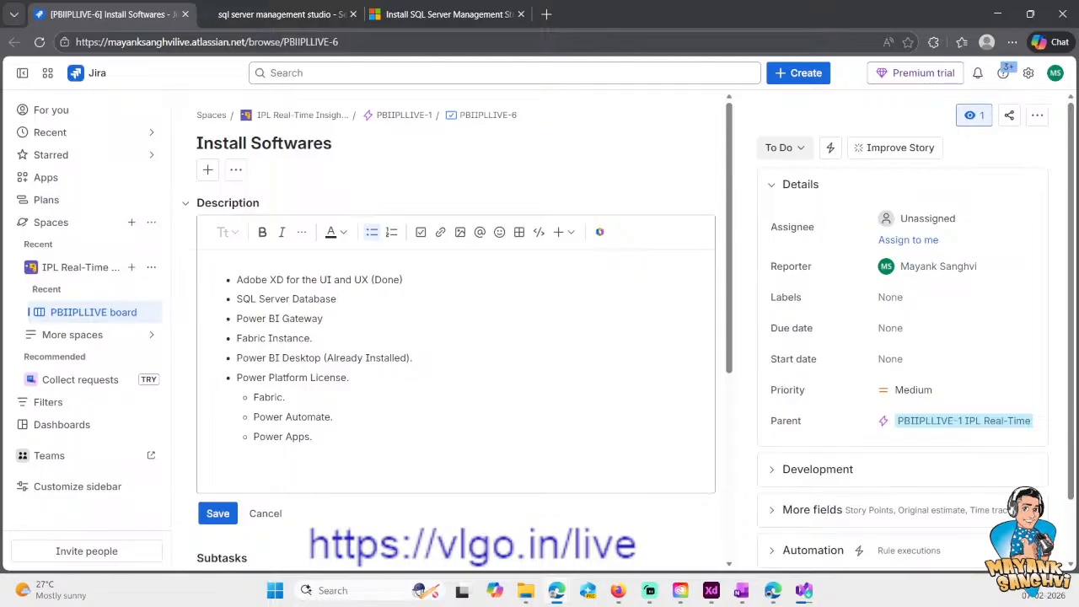
key(Return)
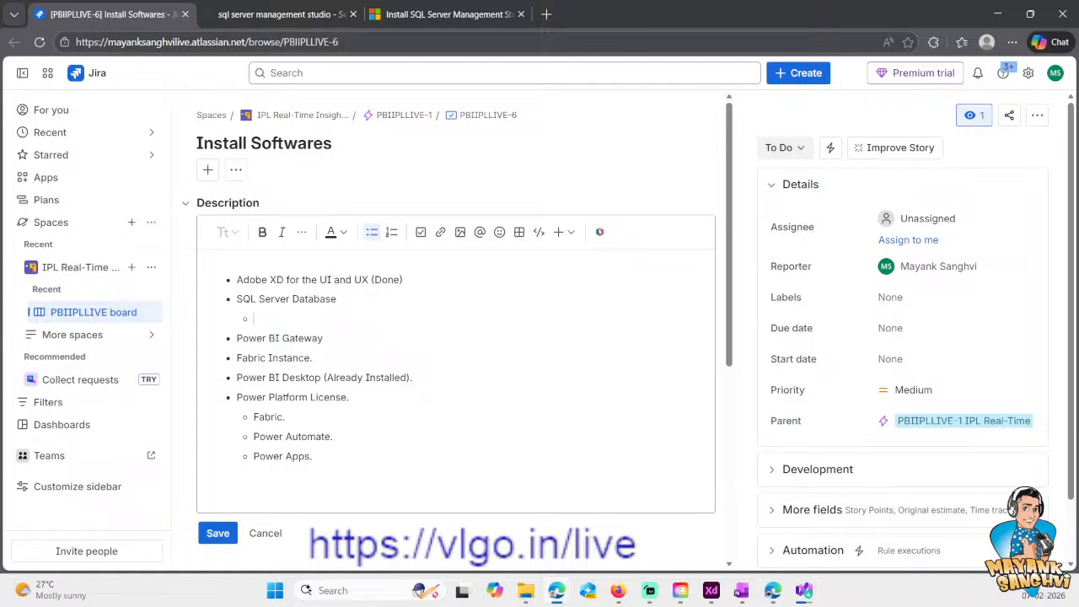
text(Connection Informatiuob)
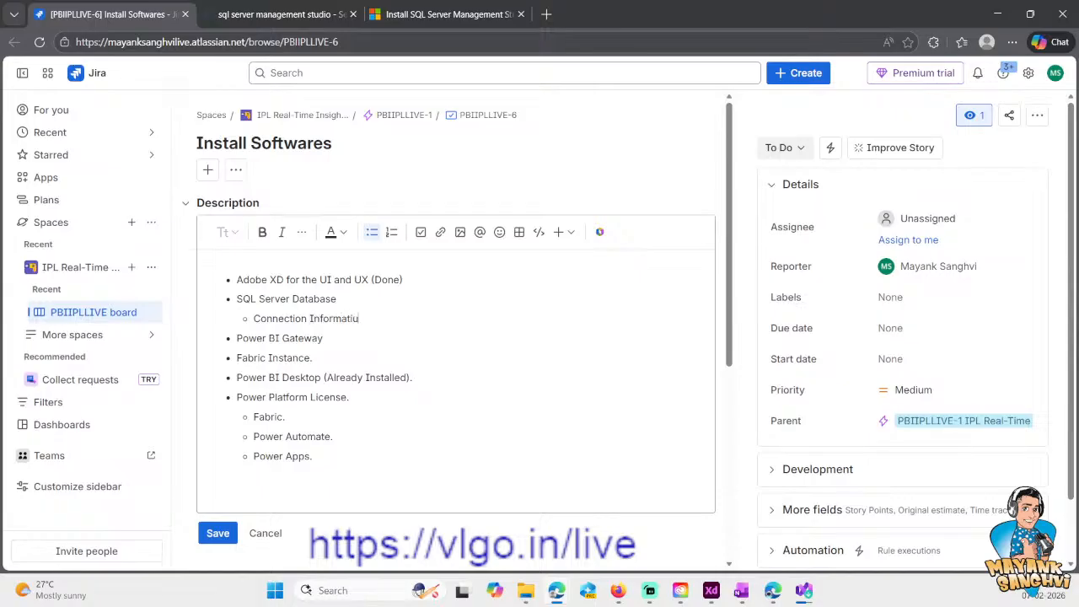
key(BackSpace)
key(BackSpace)
key(BackSpace)
key(BackSpace)
text(ion.)
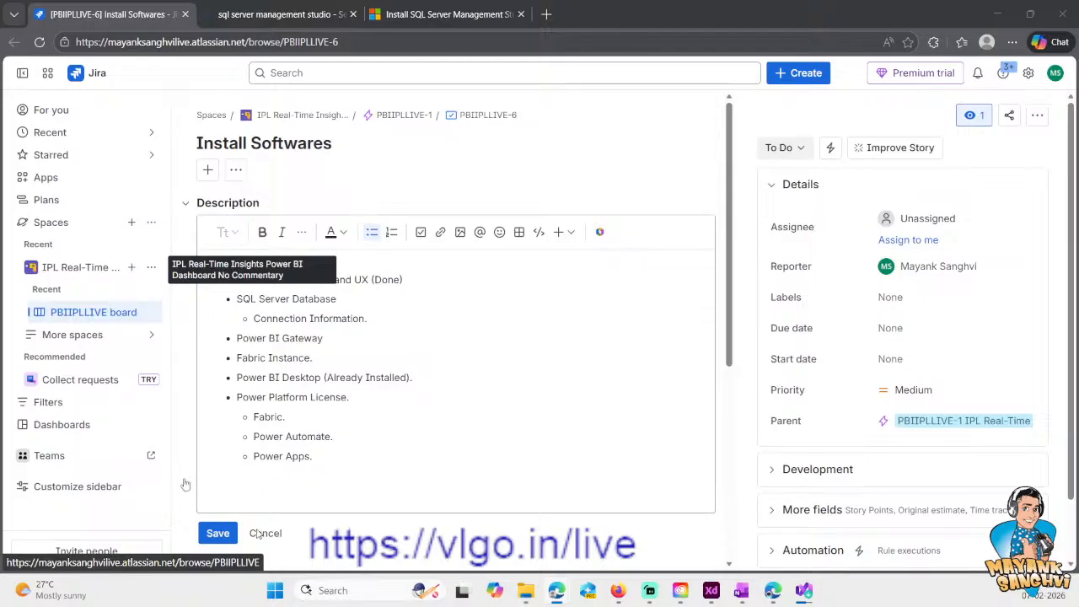
- Switch to Adobe XD, replace the "Online." text on the upper artboard with "T20 World Cup Dashboard" and centre it roughly
click(804, 590)
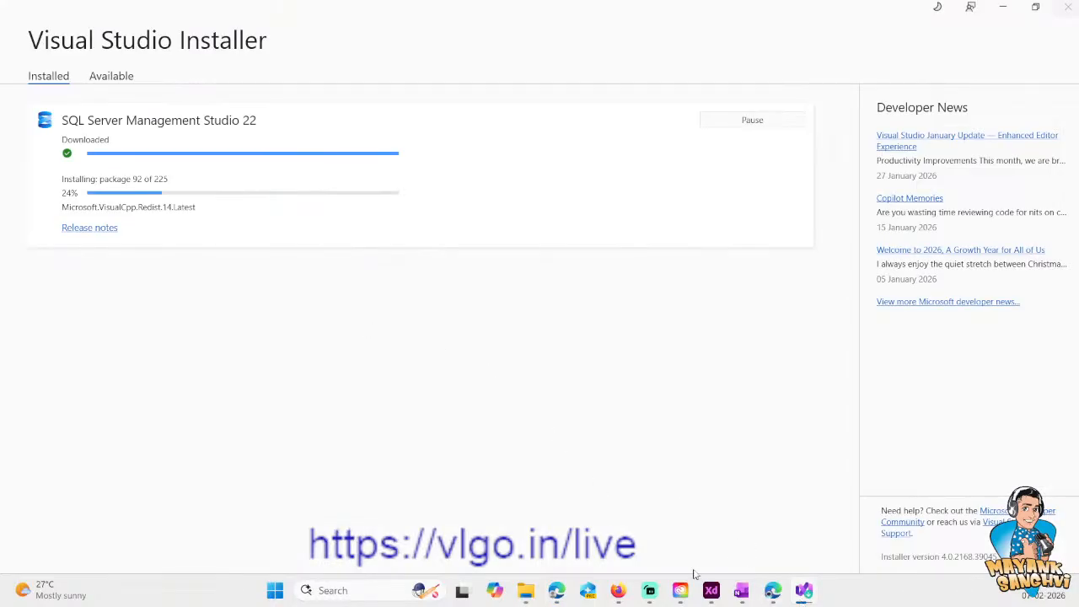
click(711, 592)
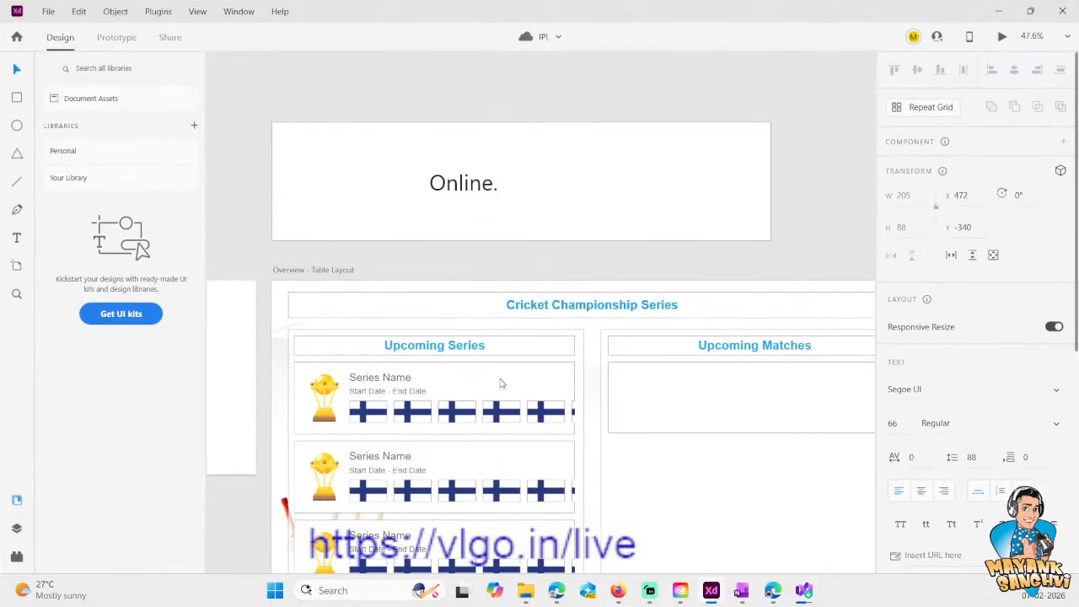
key(Escape)
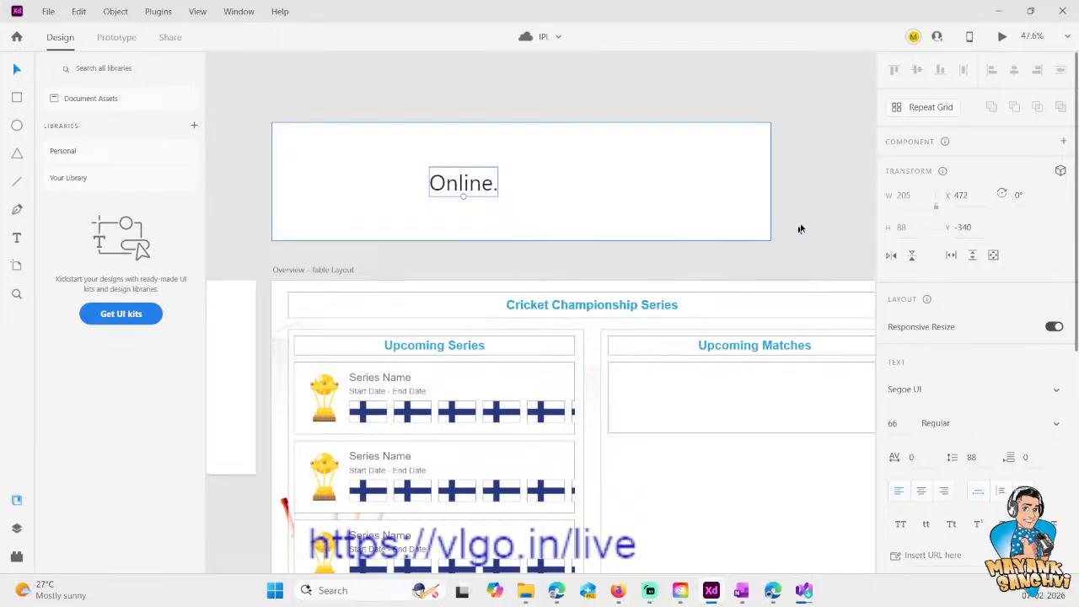
double_click(589, 307)
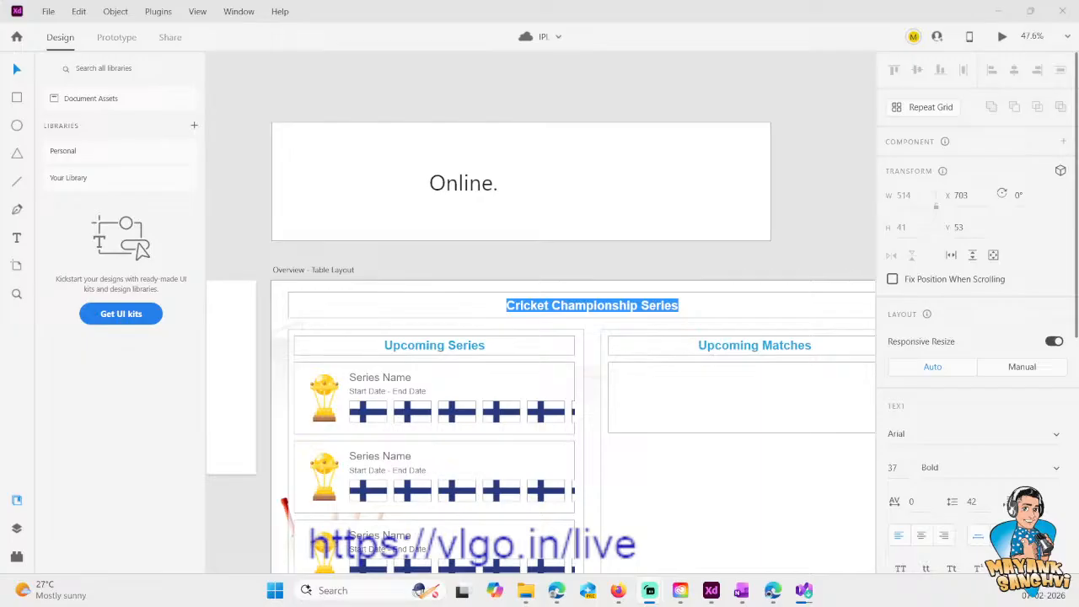
key(Escape)
click(481, 192)
double_click(481, 192)
text(T20 World Cup Dashboard)
key(Escape)
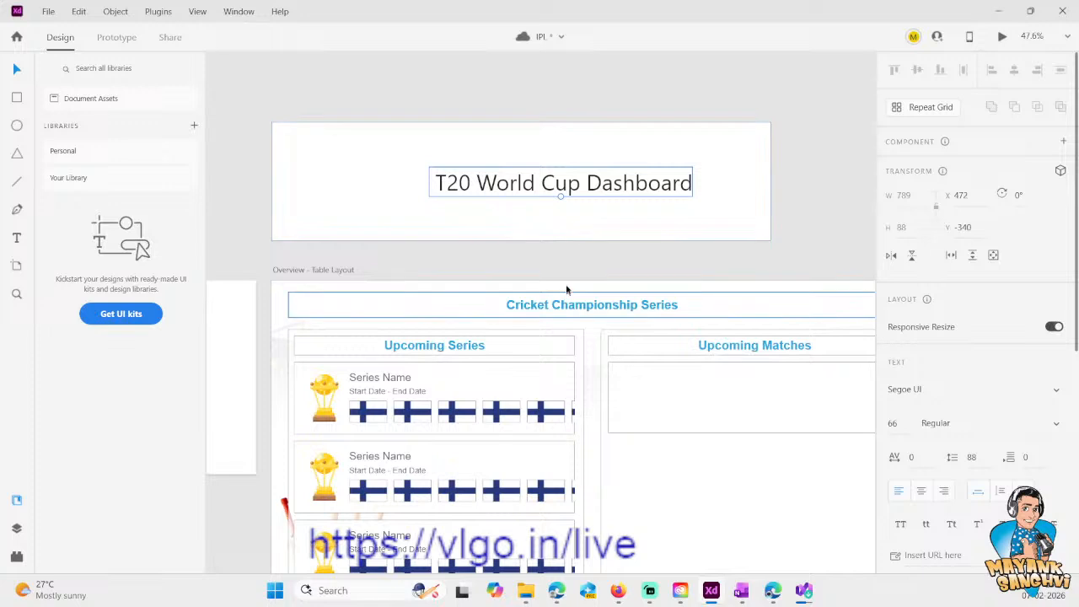
drag(533, 190, 464, 193)
- Try to paste the new dashboard title over the Cricket Championship Series heading on the Overview - Table Layout artboard
double_click(595, 305)
text(T20 World Cup Dashboard)
key(ctrl+z)
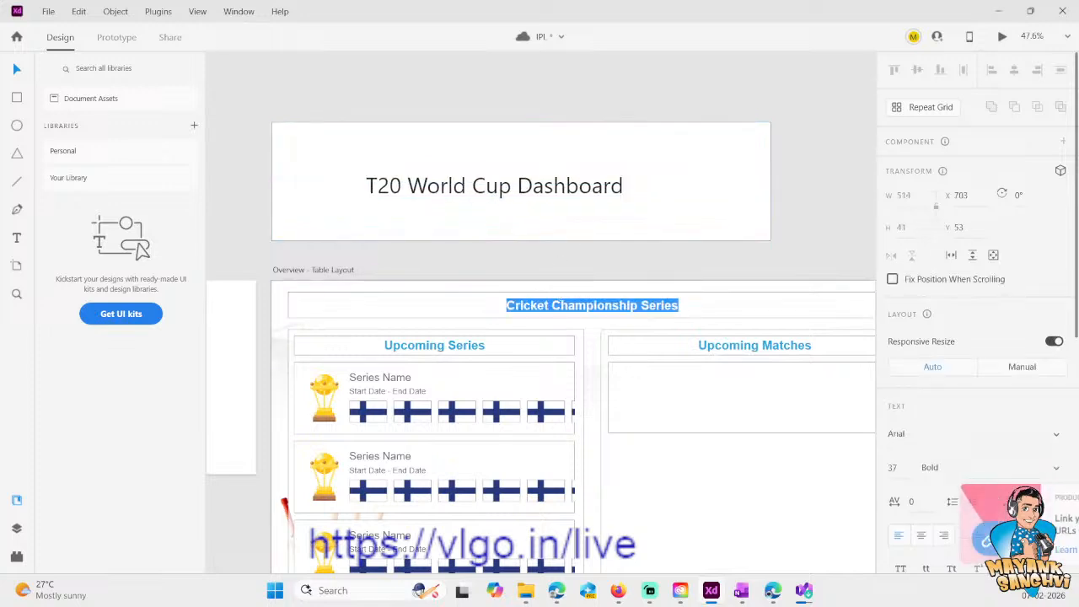
double_click(558, 303)
key(ctrl+a)
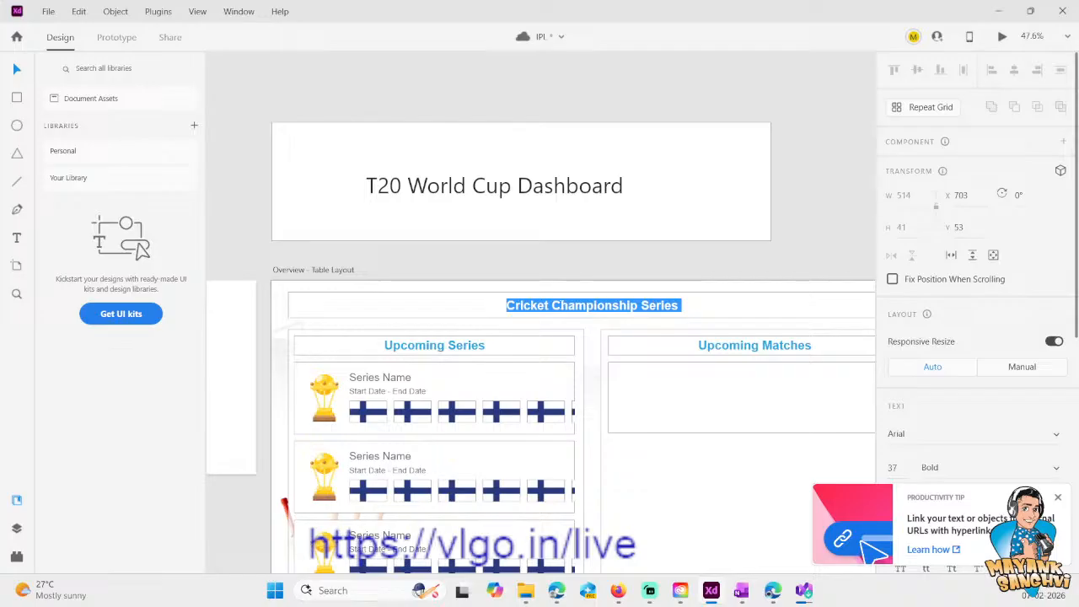
text(T20 World Cup Dashboard)
key(ctrl+z)
double_click(597, 307)
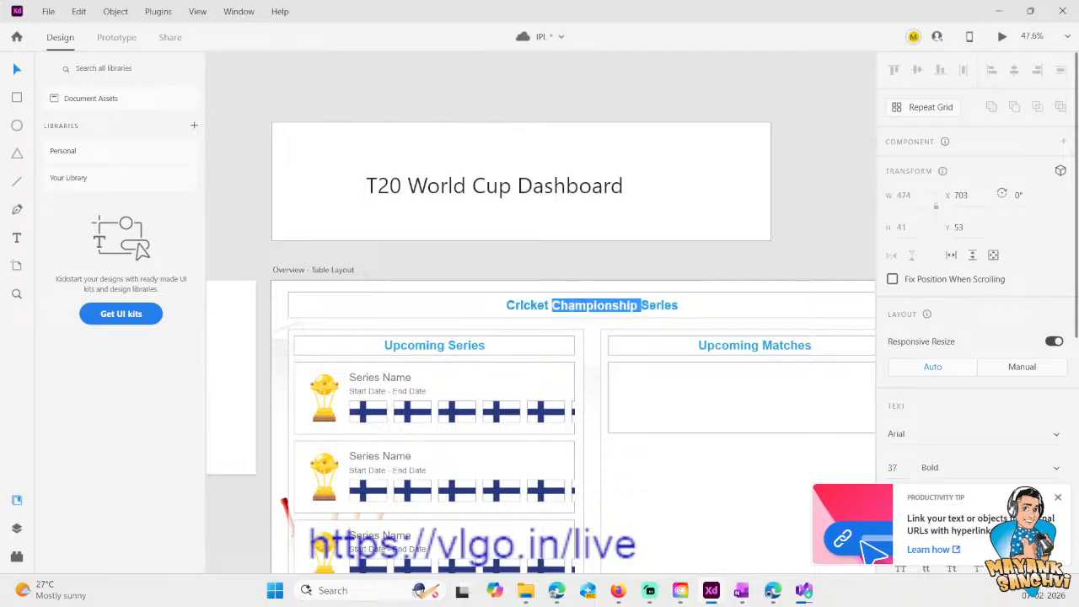
key(Right)
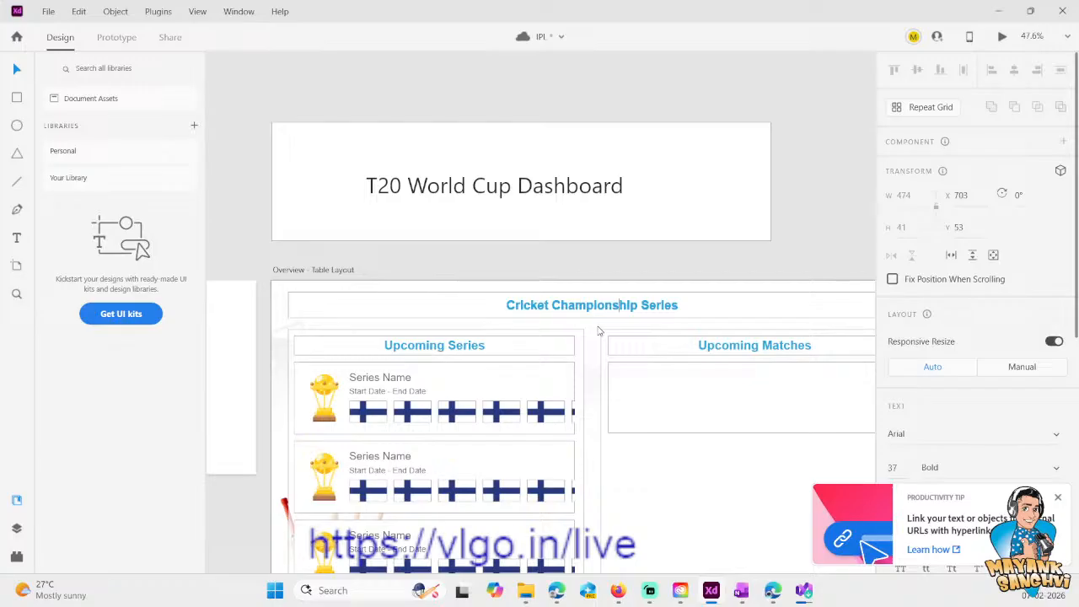
key(Escape)
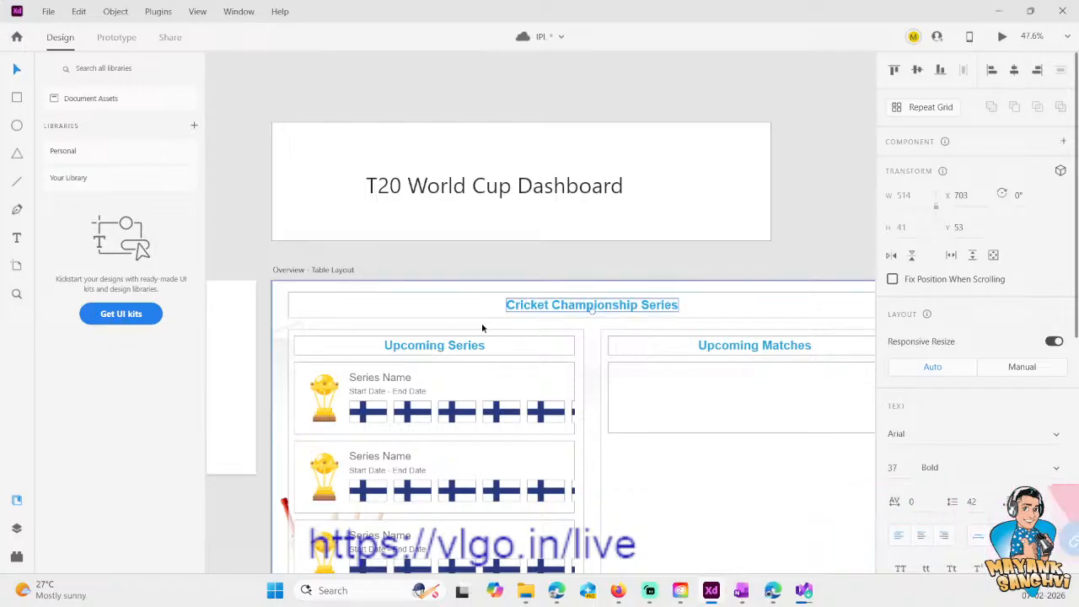
- Place a copy of the Cricket Championship Series heading above the artboards and change the original heading to "T20 World Cup Dashboard"
drag(520, 305, 277, 80)
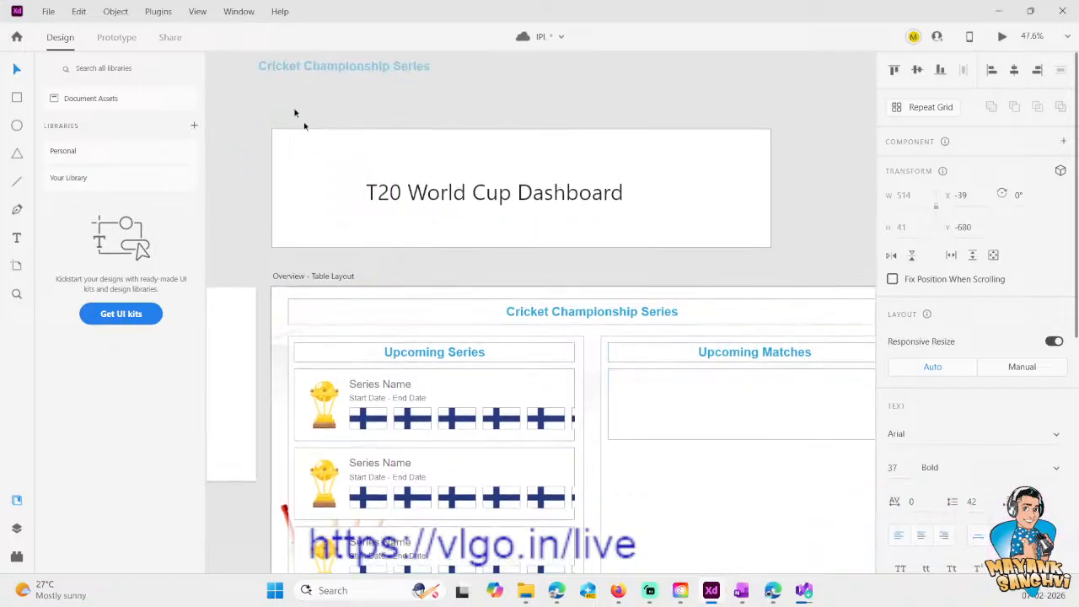
double_click(578, 315)
text(T20 World Cup Dashboard)
- Delete the repeat grid of series cards under Upcoming Series and the empty box under Upcoming Matches
click(448, 352)
click(379, 397)
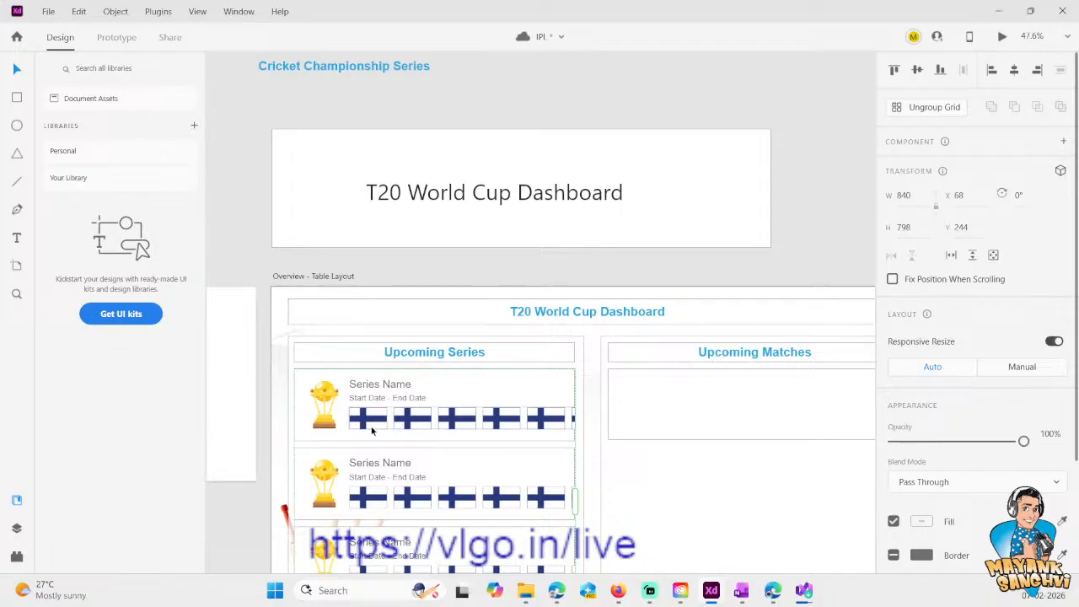
key(Delete)
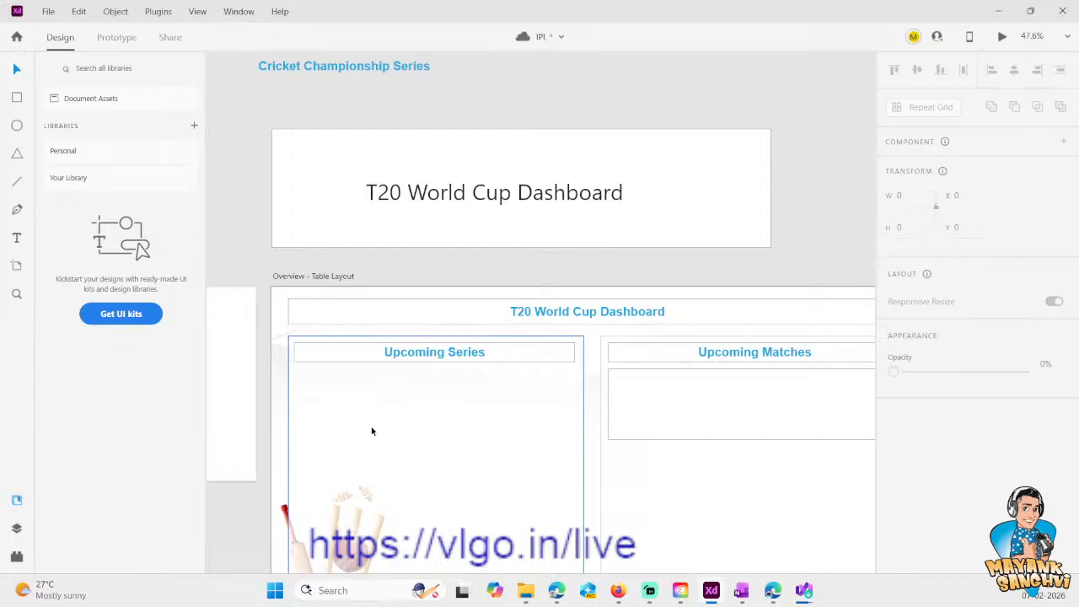
click(766, 403)
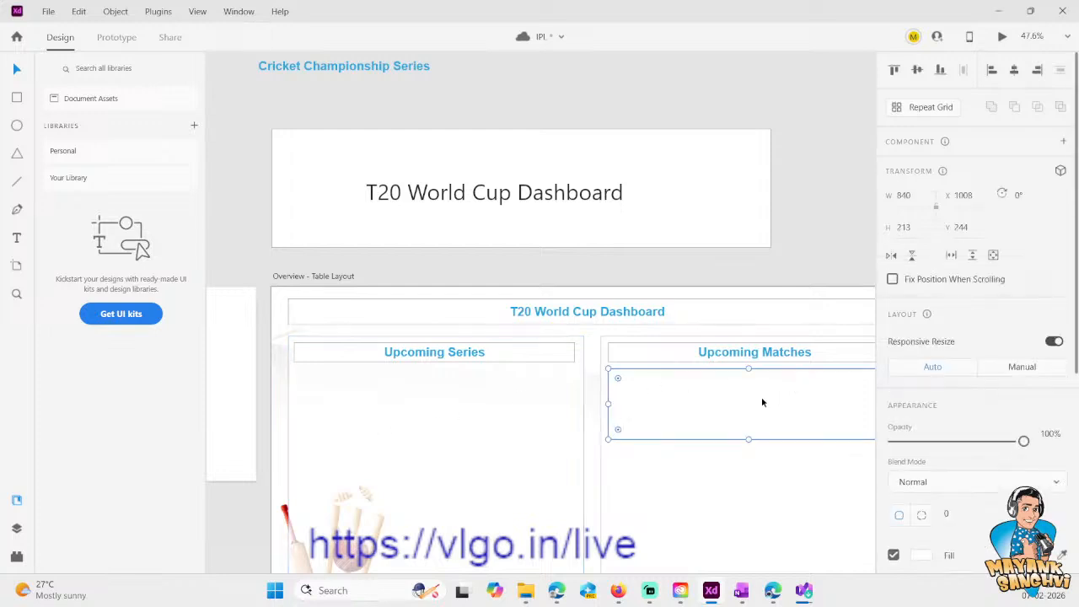
click(431, 387)
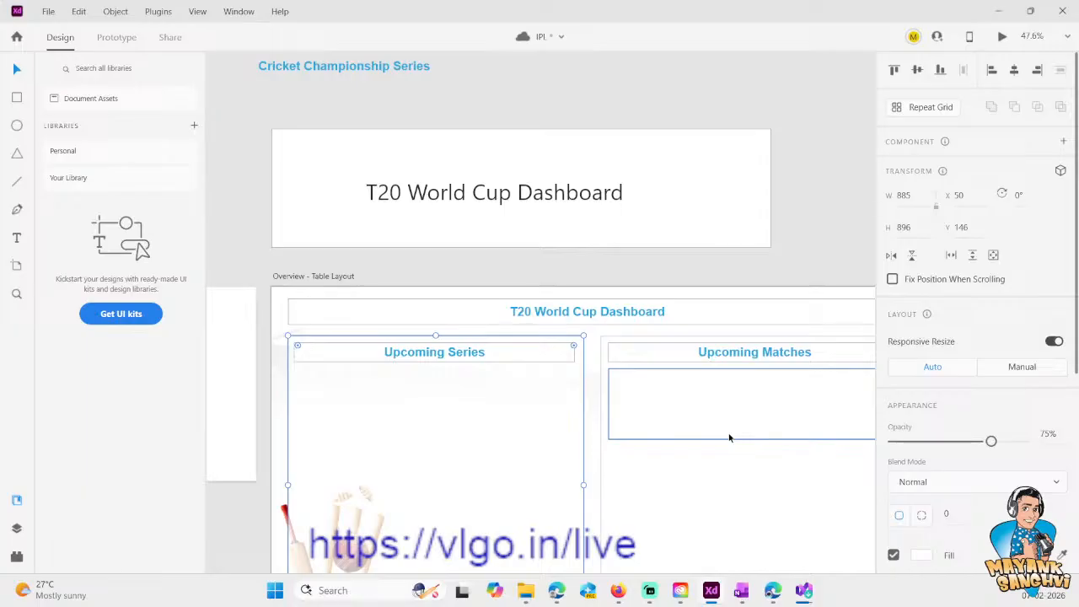
click(737, 521)
double_click(679, 436)
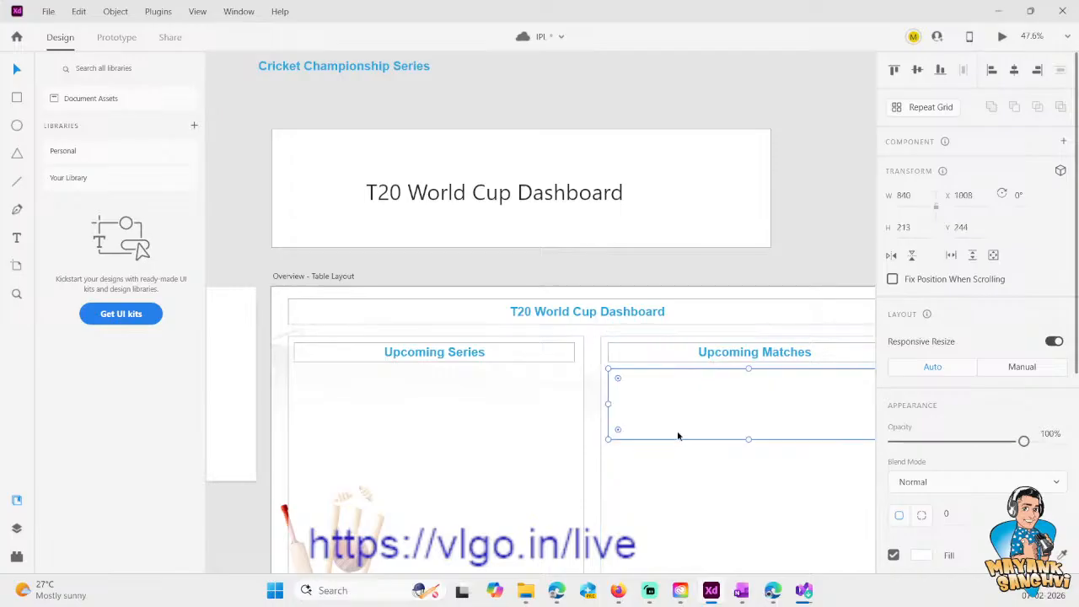
key(Escape)
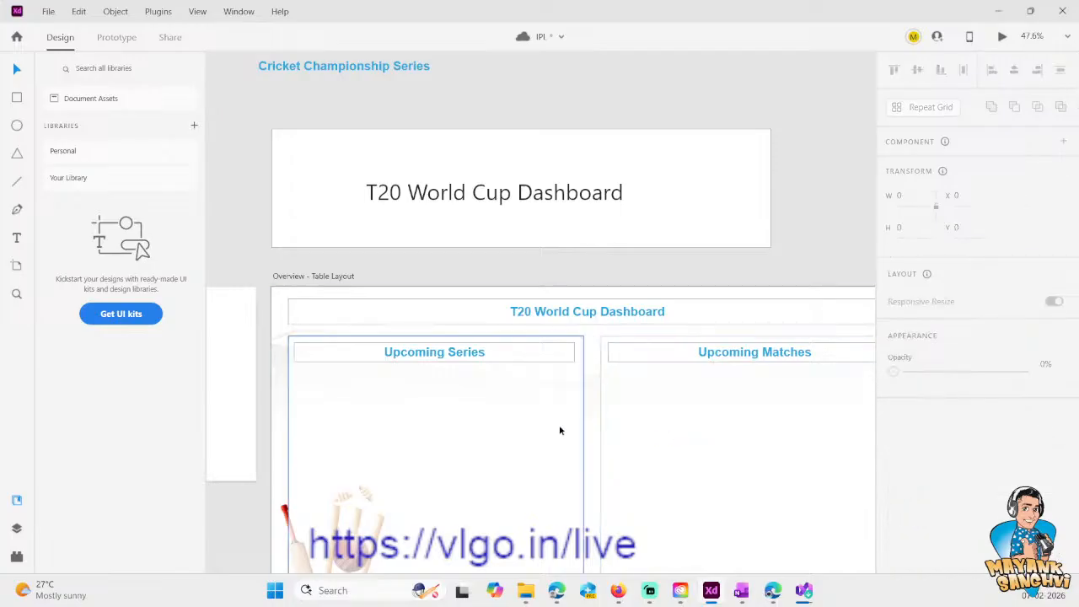
- Draw a small rectangle about 158 by 53 in the area below the Upcoming Series heading
click(16, 97)
drag(318, 391, 376, 412)
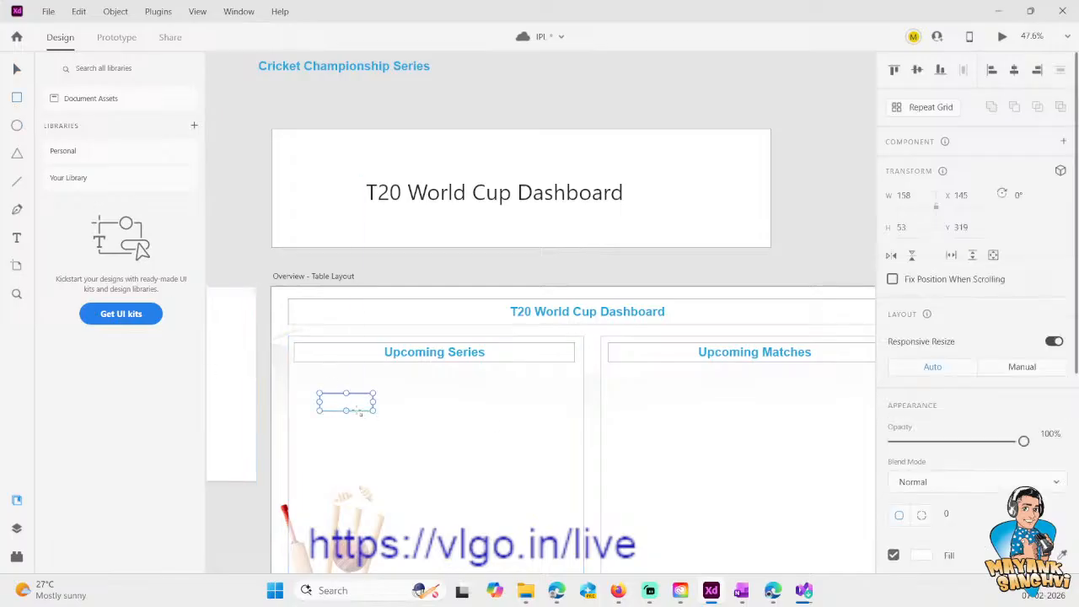
key(v)
- Switch to the Edge window with the Jira issue, search for "excel" in a new tab and open the Microsoft Excel result
mouse_move(563, 593)
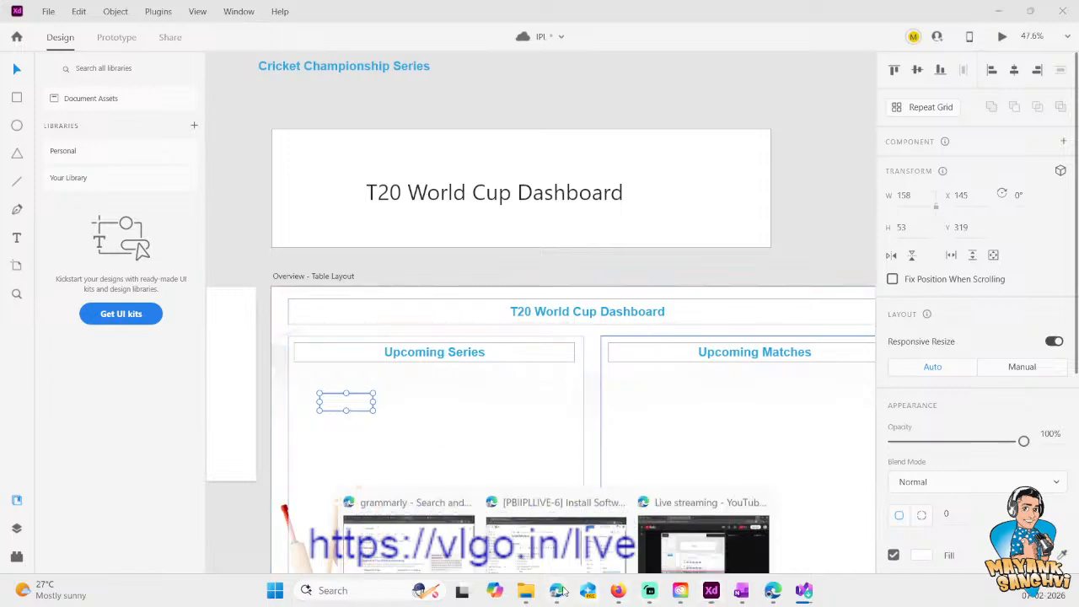
click(590, 533)
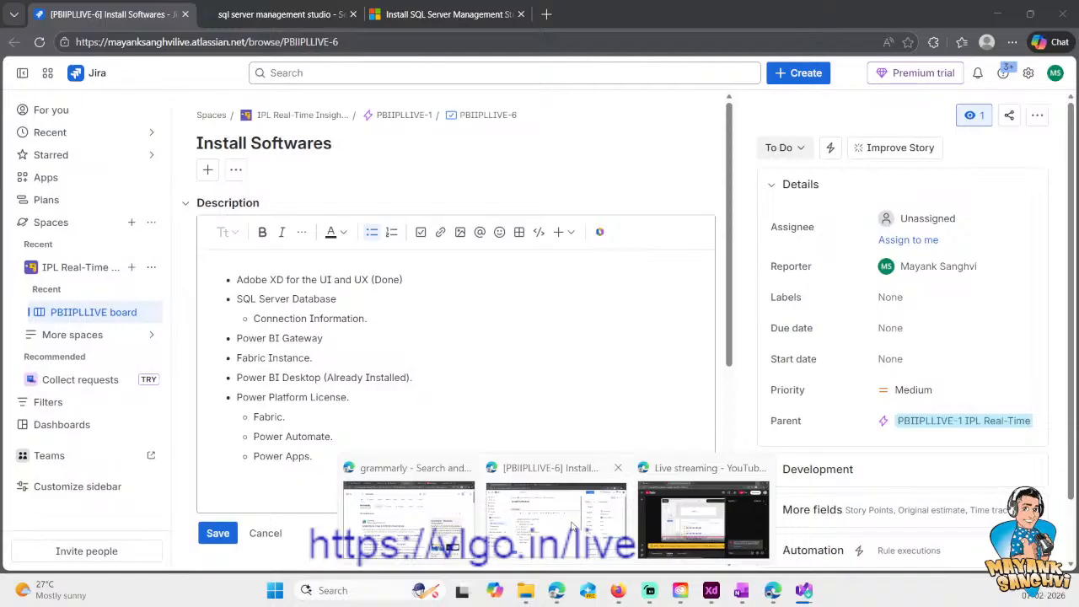
key(ctrl+t)
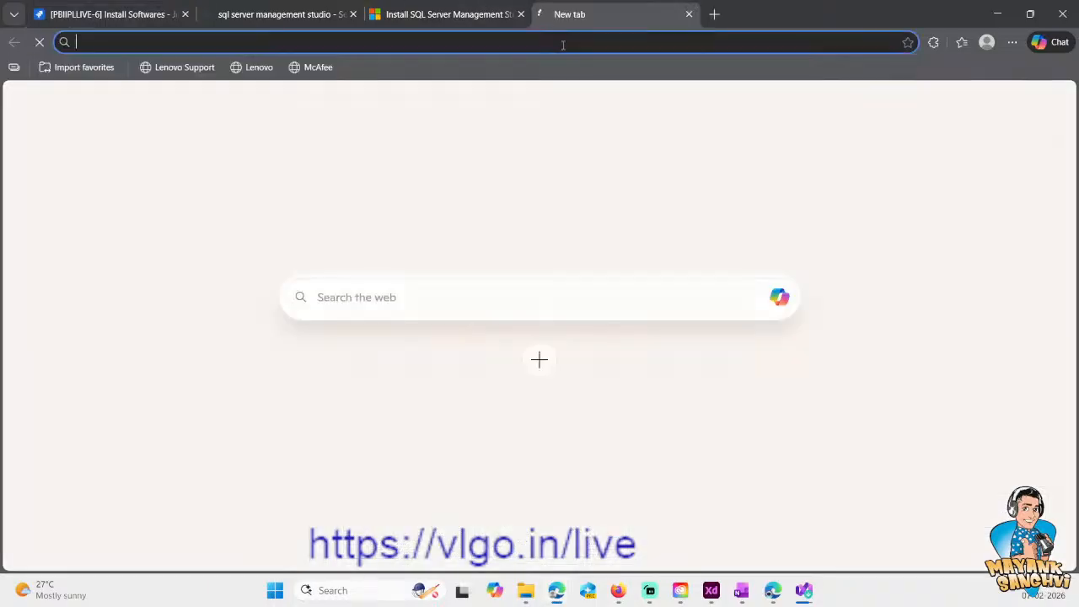
click(561, 44)
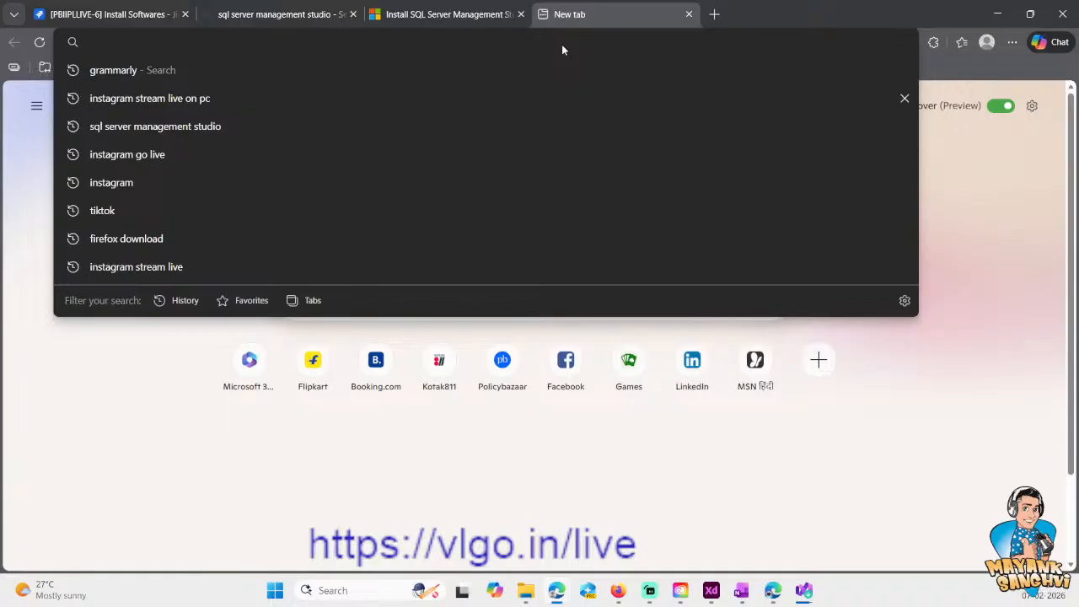
text(excel)
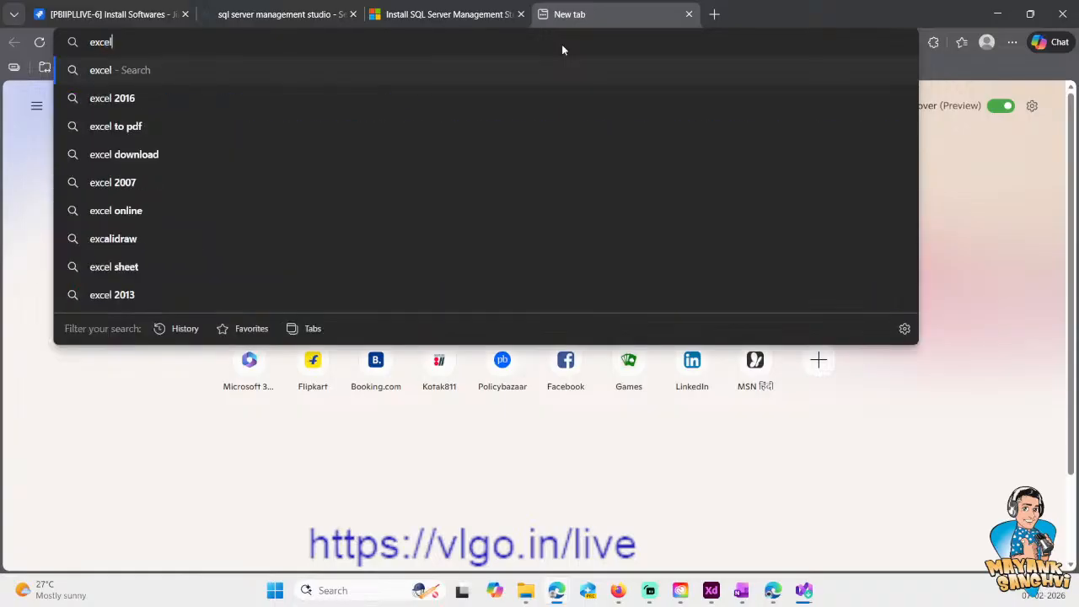
key(Return)
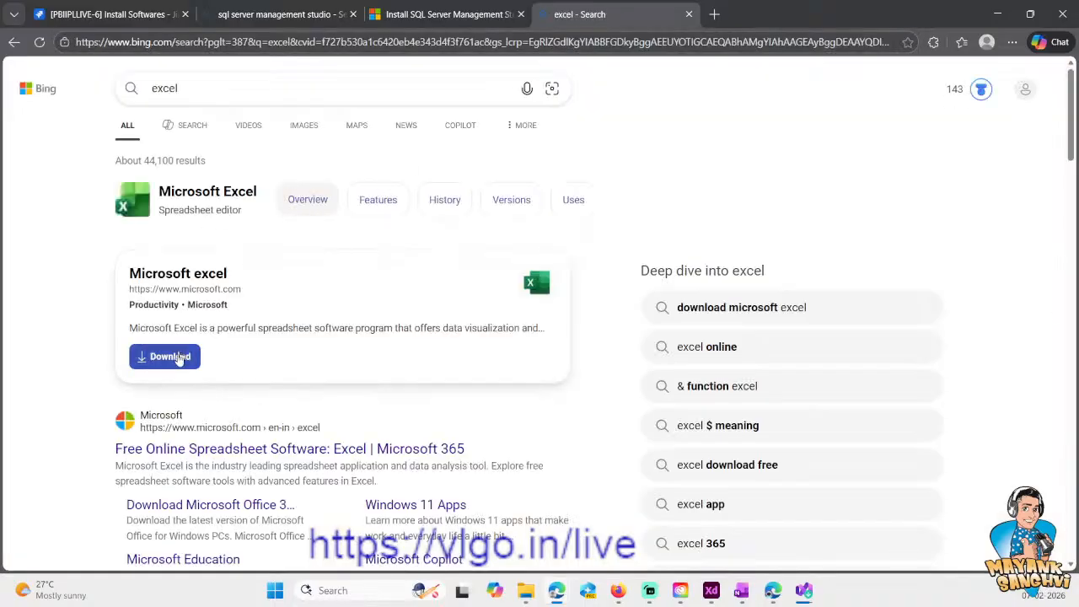
click(182, 272)
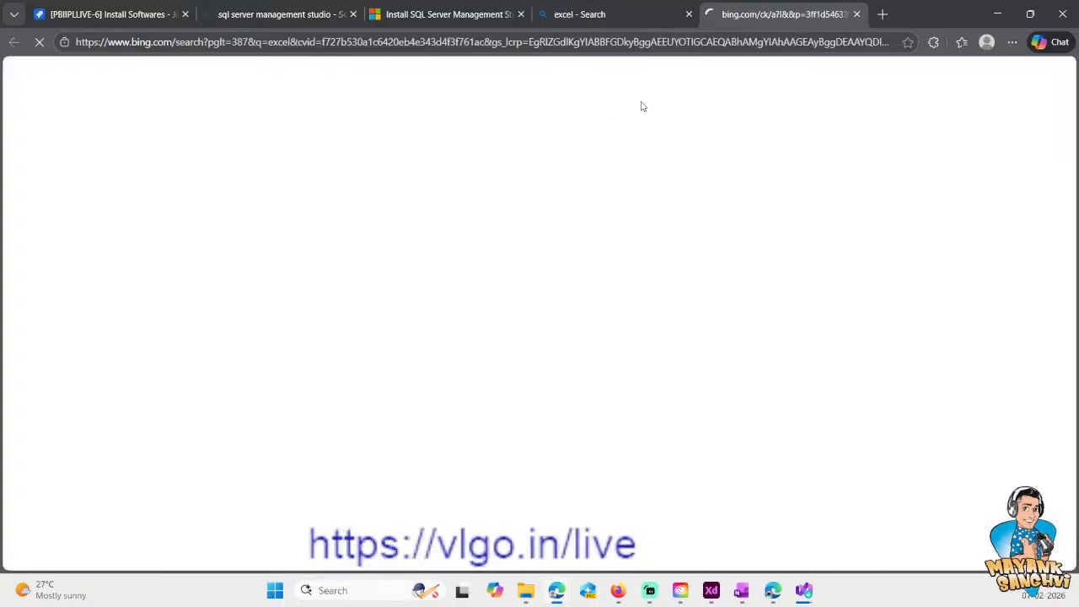
- Close the excel search tab, open Excel for the web and create a blank workbook
click(623, 16)
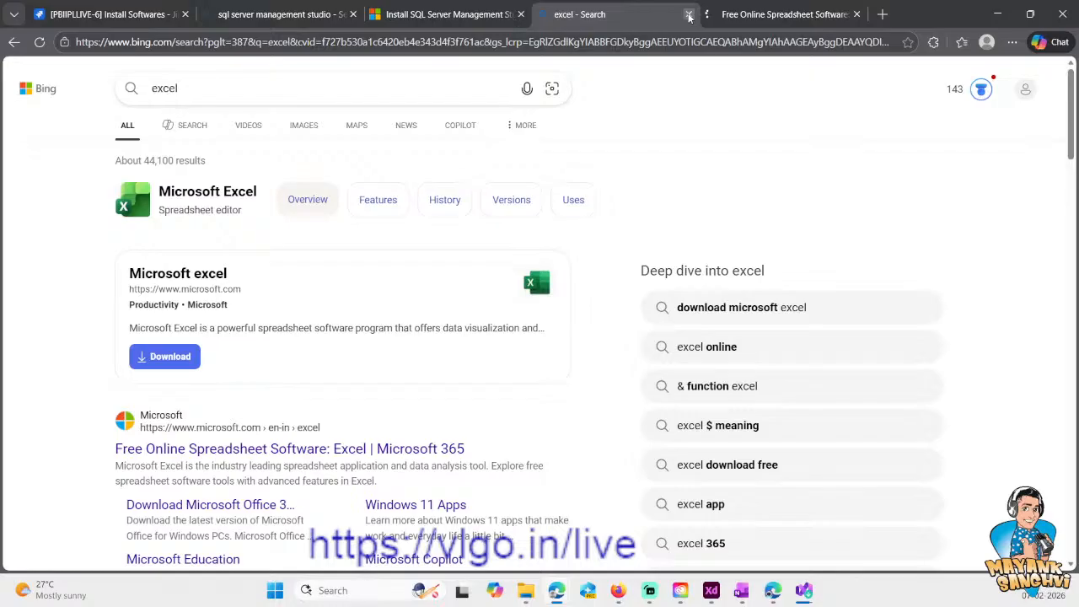
click(689, 15)
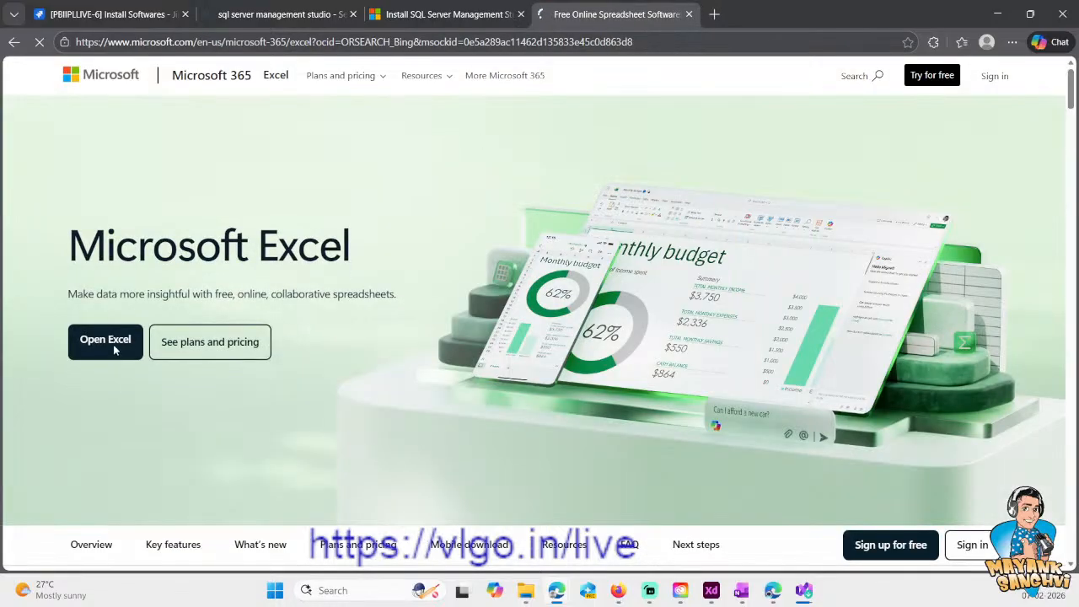
click(95, 338)
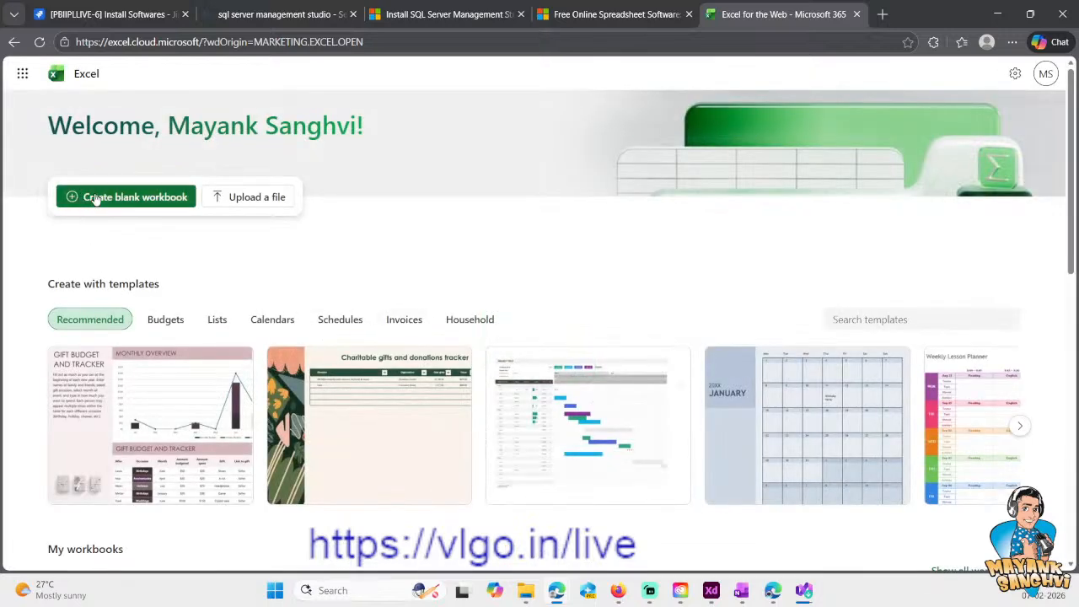
click(94, 197)
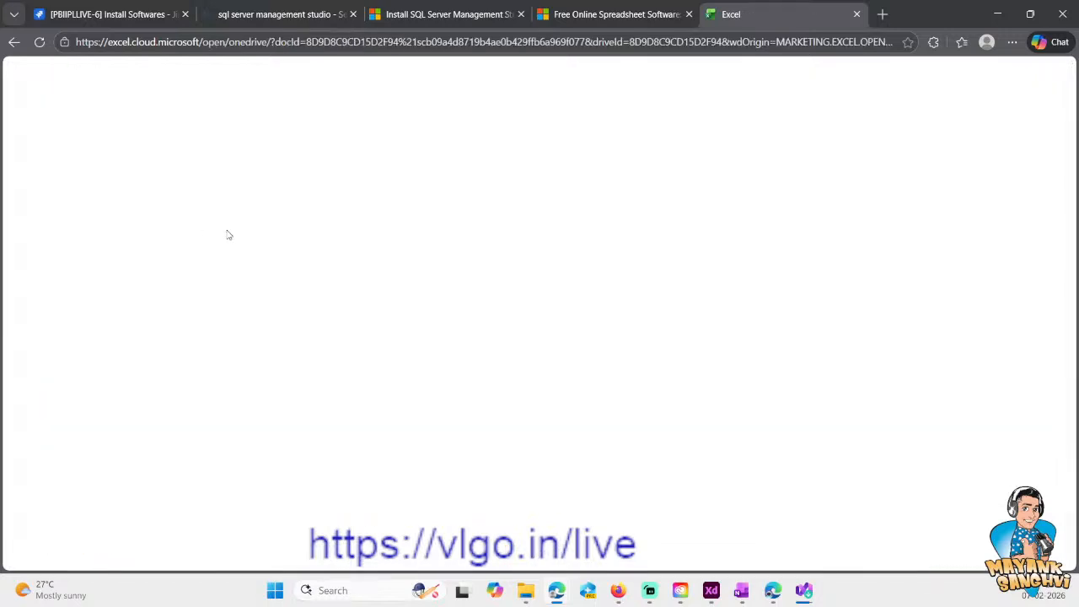
- Close the Excel product page, the SSMS install page and the SQL Server Management Studio search tabs
click(641, 15)
click(689, 14)
click(453, 18)
click(522, 14)
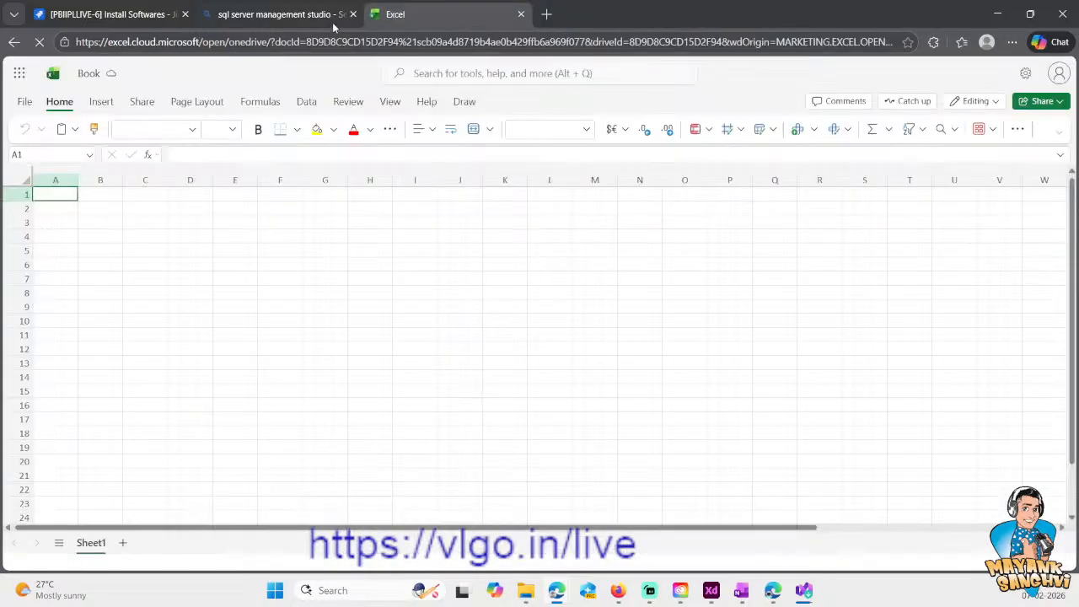
click(313, 16)
click(352, 14)
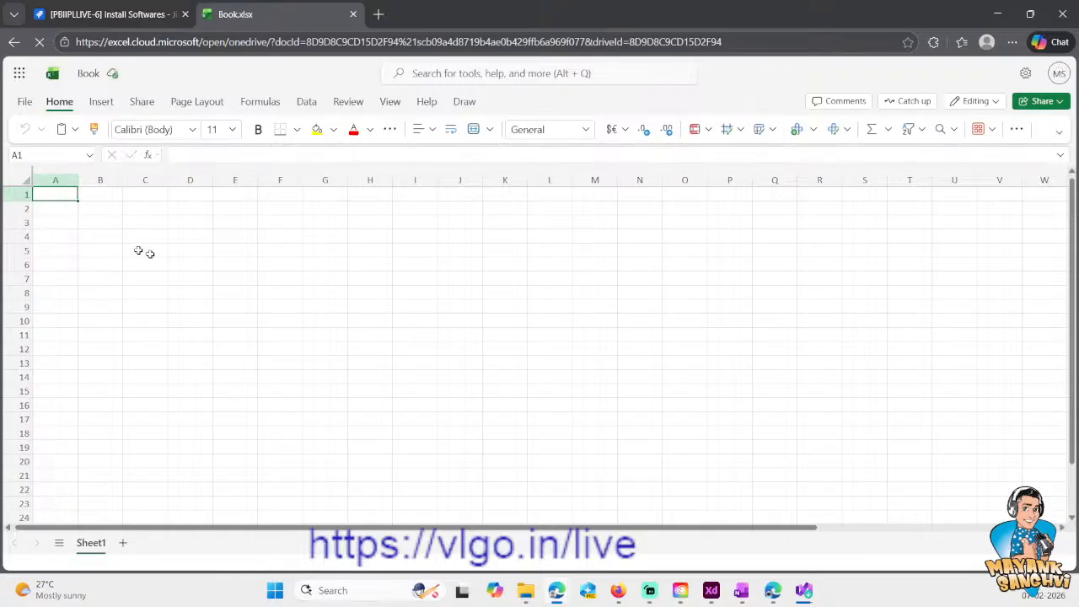
- Check the XD mock-up, return to the blank Excel workbook and enter the header "Sereis Name" in cell A1
click(713, 593)
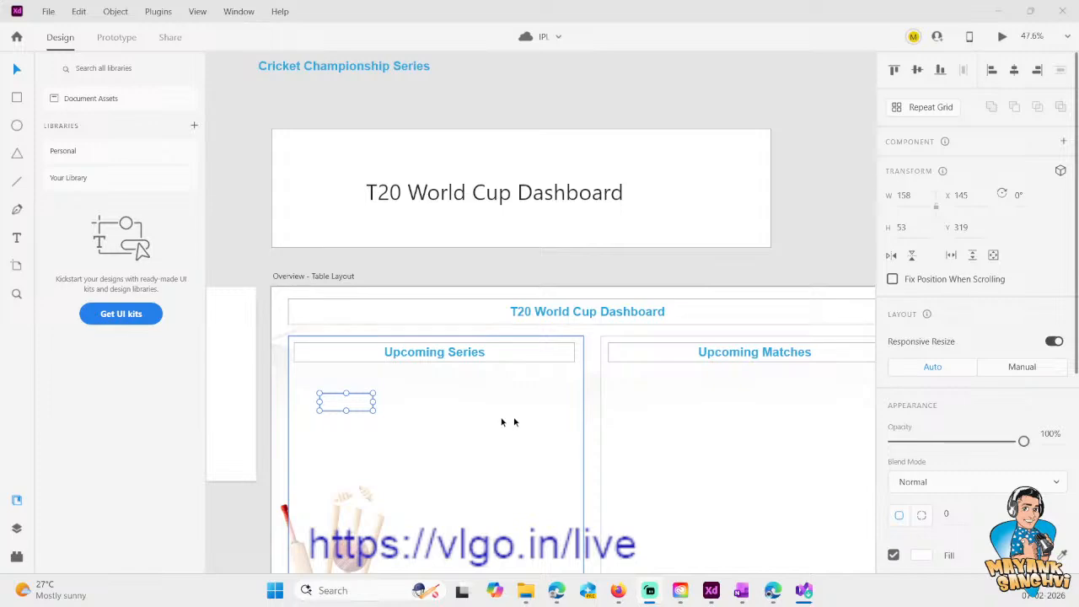
click(998, 11)
click(196, 260)
click(48, 196)
click(55, 210)
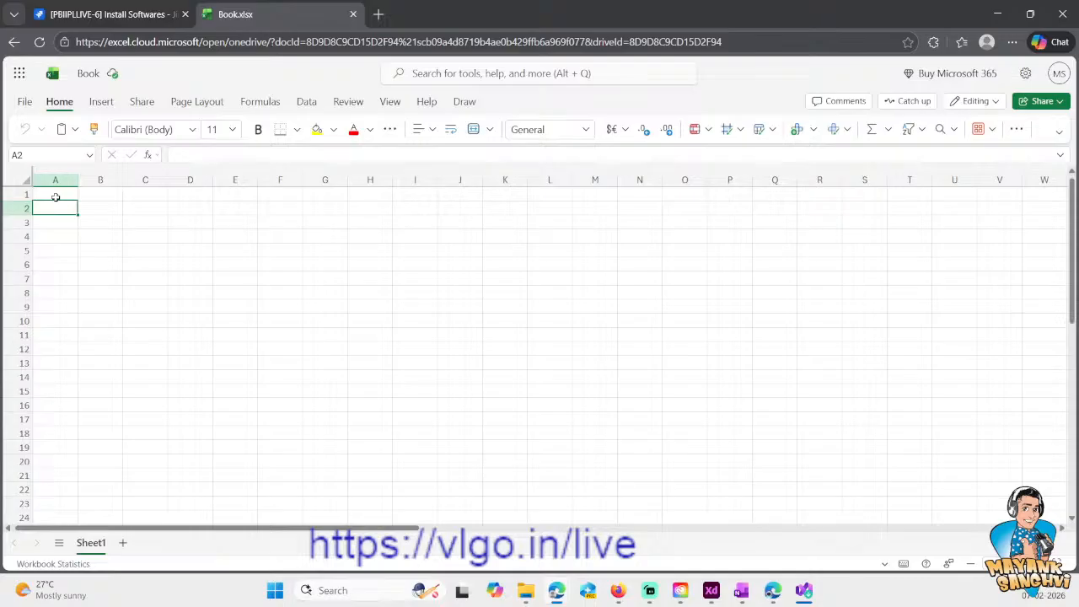
click(55, 198)
text(Se)
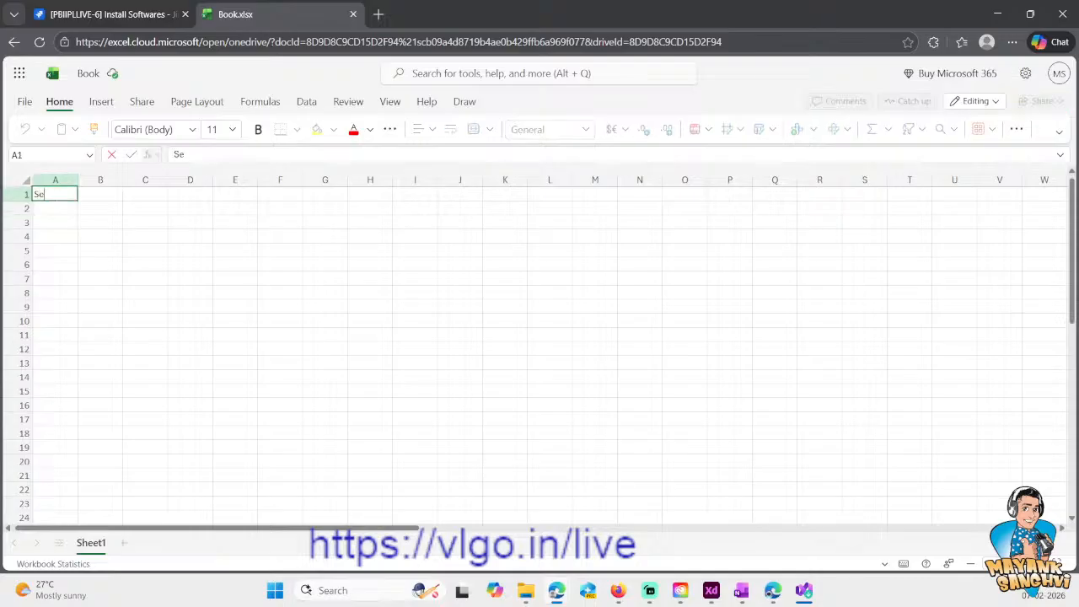
text(reis Name)
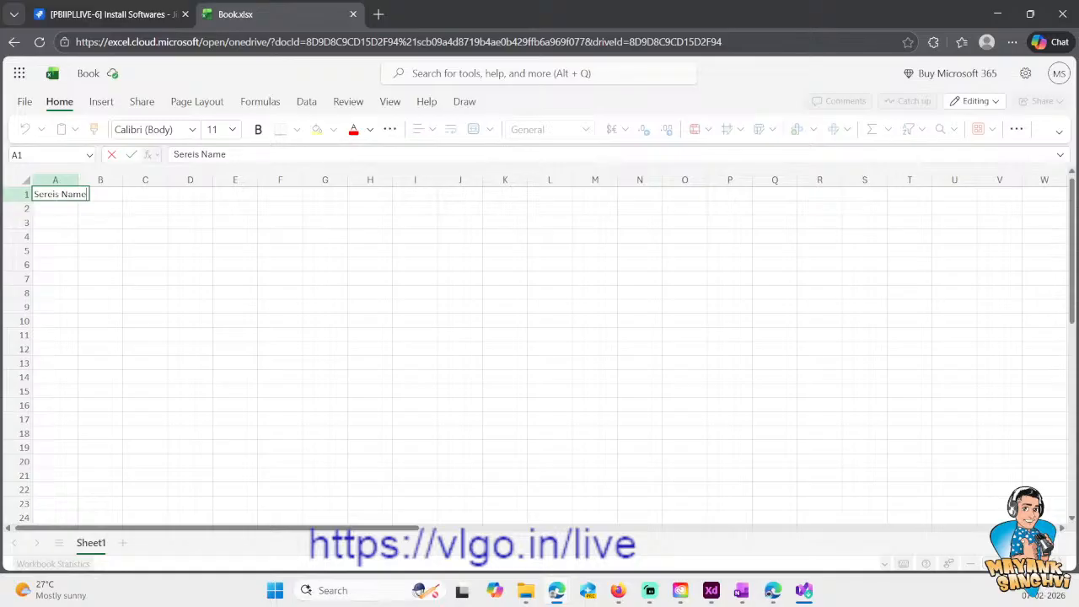
key(Return)
click(56, 195)
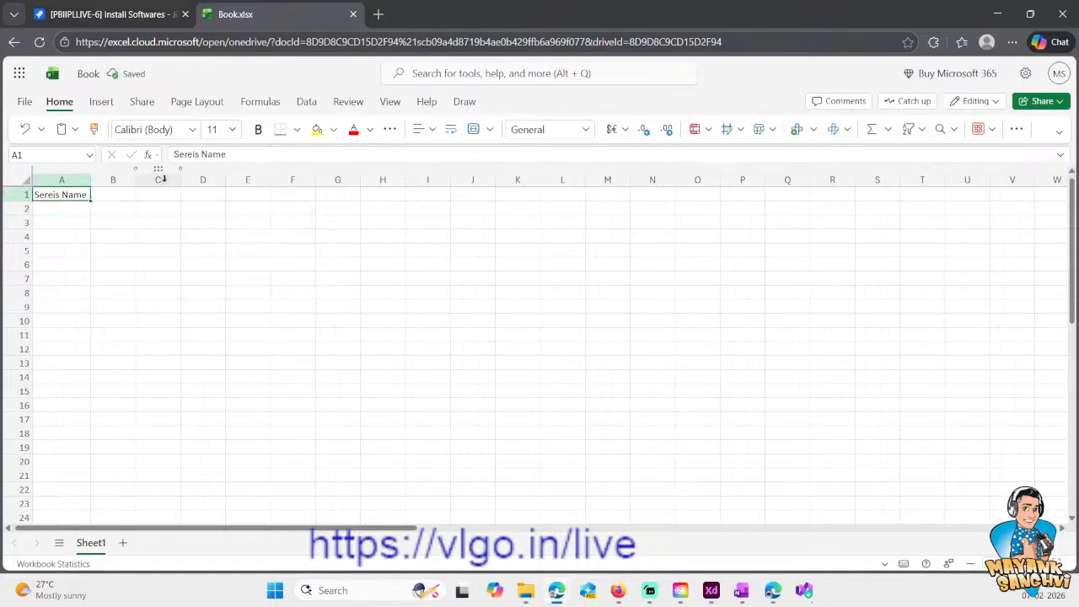
double_click(190, 155)
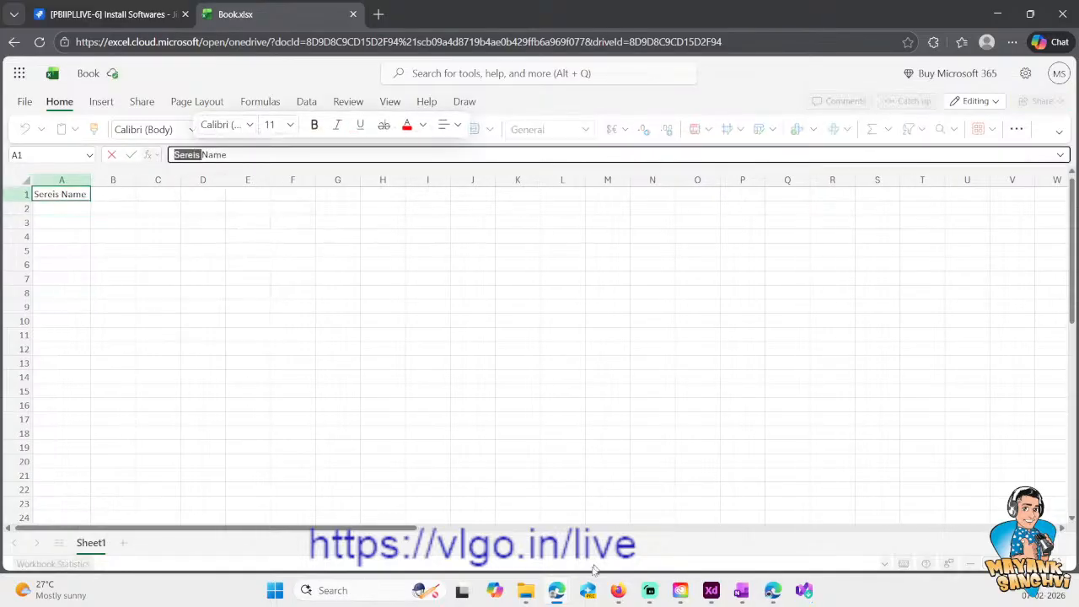
click(681, 593)
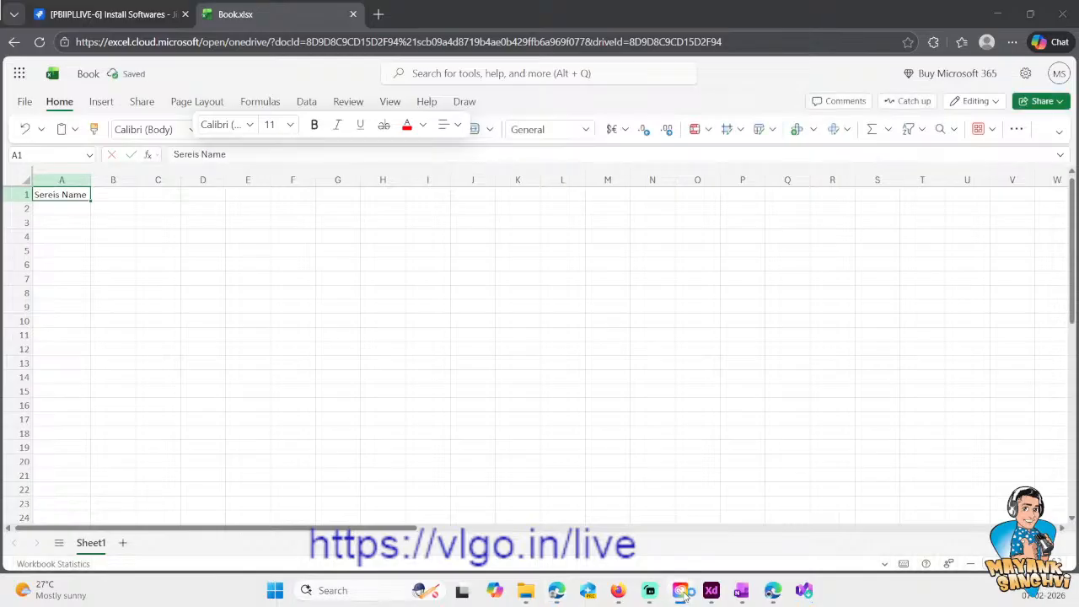
click(236, 295)
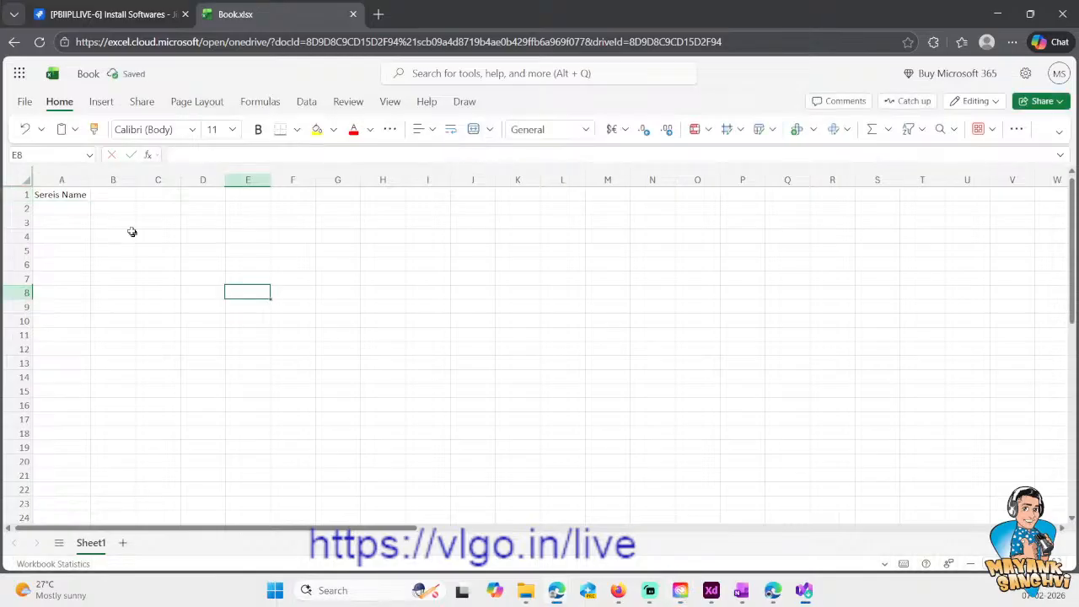
click(103, 197)
text(Star)
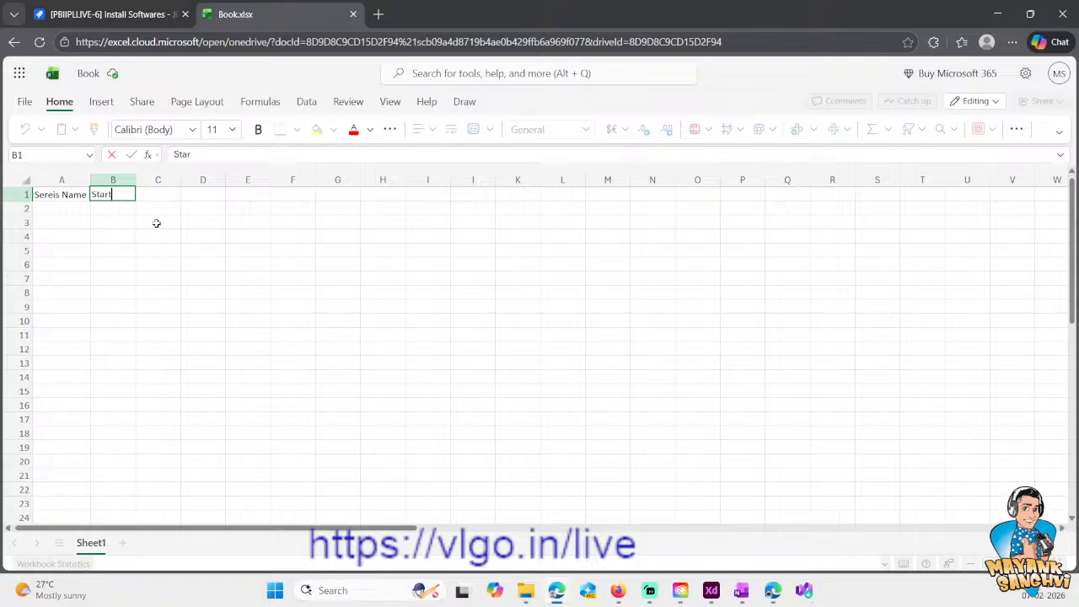
key(Return)
- Move the "Sereis Name" header from A1 to B1 and enter "Cup Icon" in A1
key(Up)
key(Left)
key(Right)
key(Left)
key(ctrl+x)
key(Right)
key(ctrl+v)
key(Left)
text(Cup Icon)
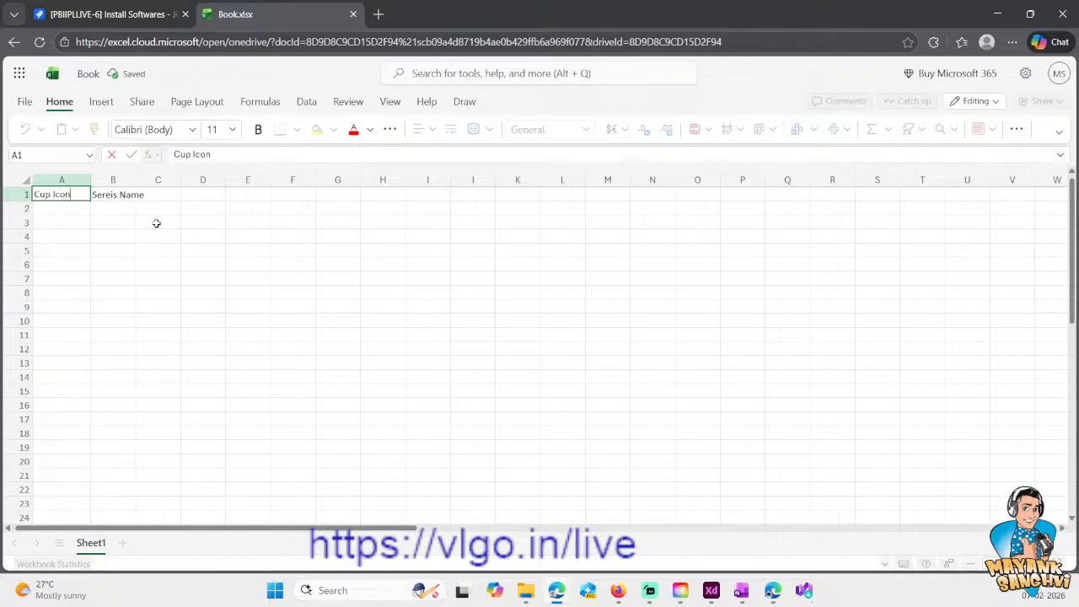
key(Return)
- Widen column B to fit its header and enter the header "Start Date" in C1
key(Right)
key(Up)
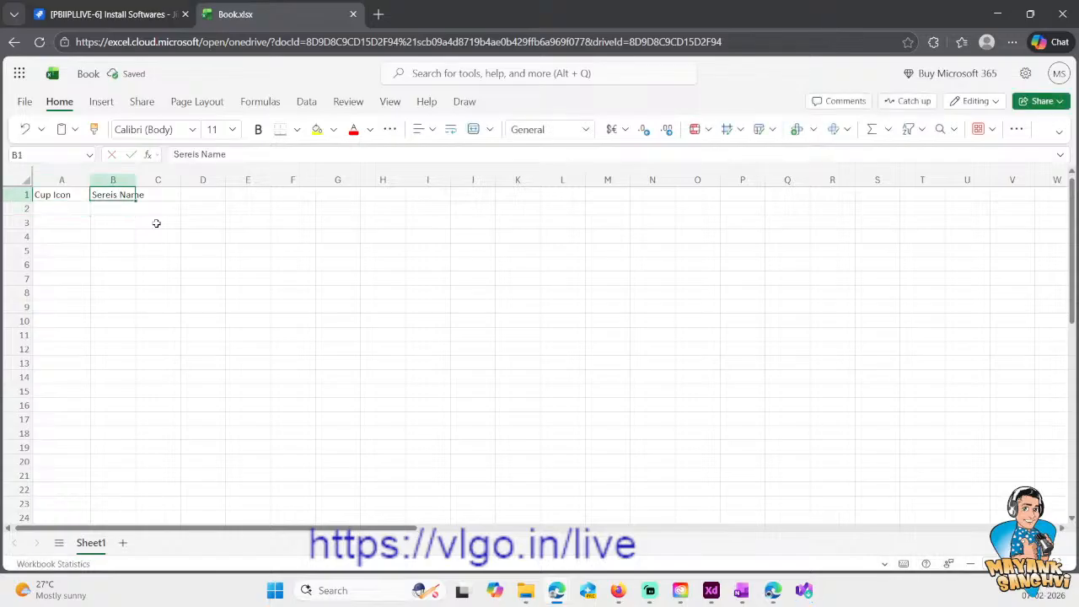
drag(135, 179, 147, 180)
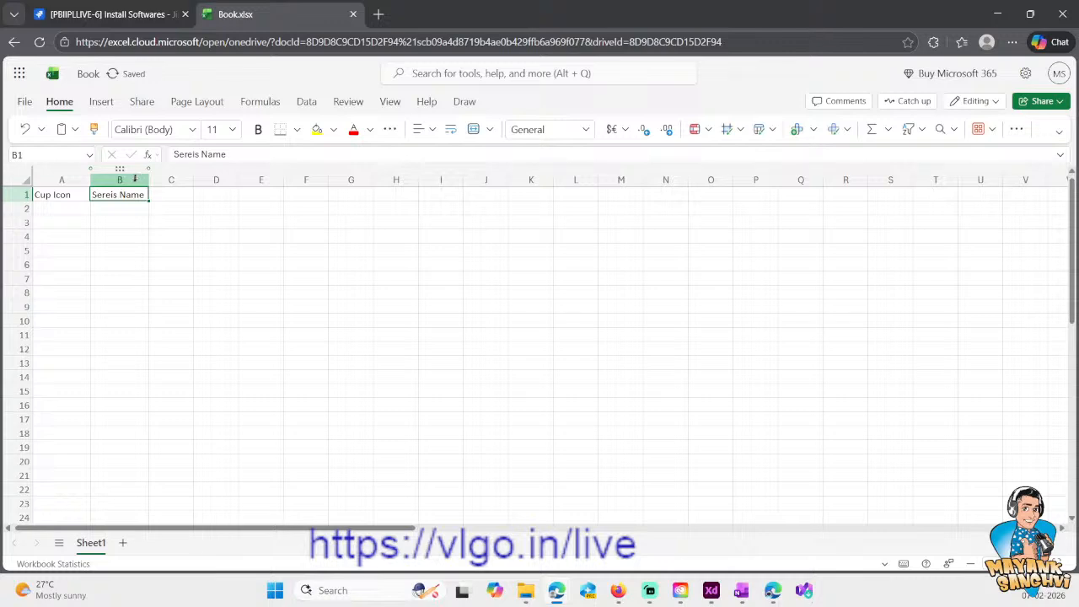
click(178, 194)
text(Start)
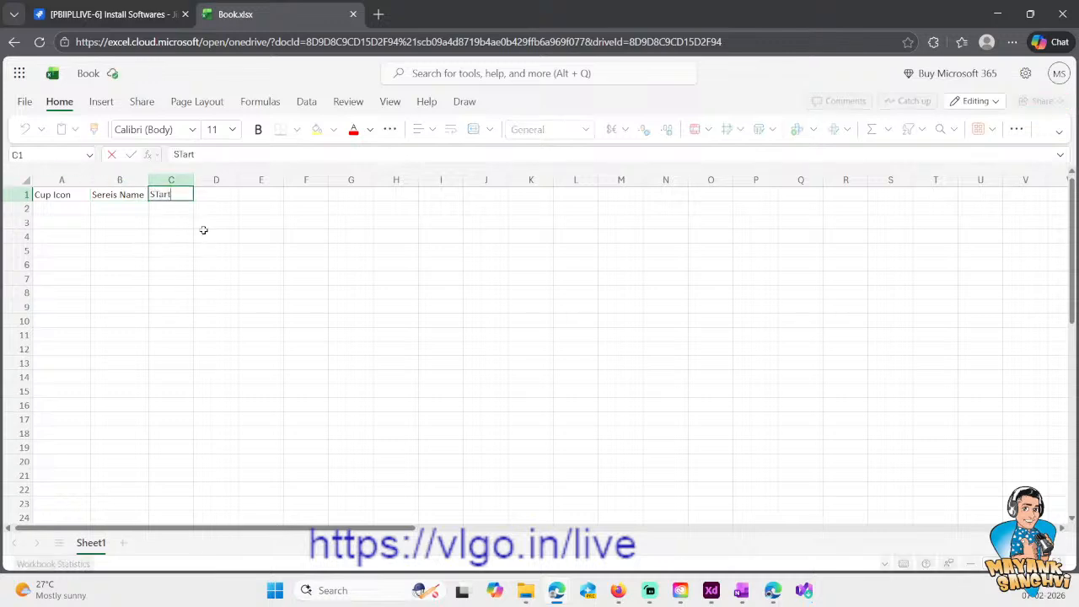
text( Date)
key(Tab)
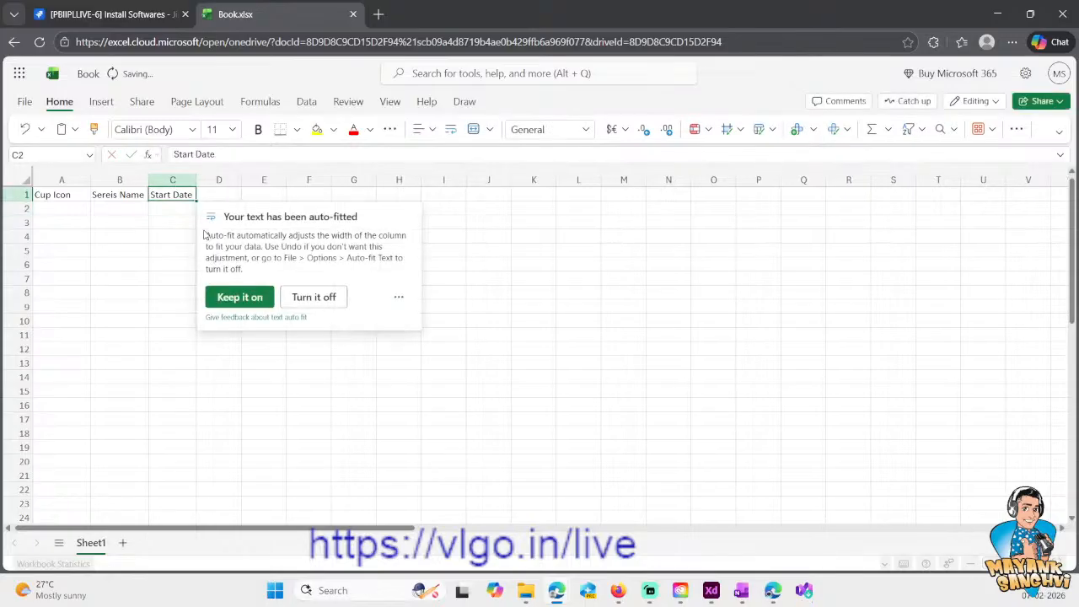
- Enter the headers "End Date", "Status" and "Winner" in D1 to F1 and keep text auto-fit on
text(End Da)
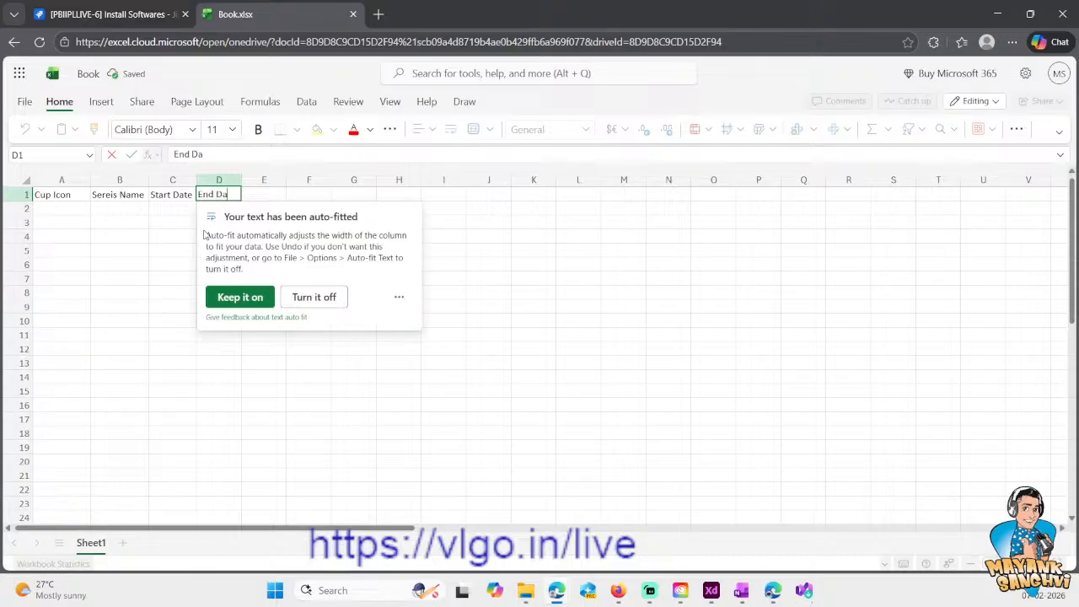
text(te)
key(Tab)
text(S)
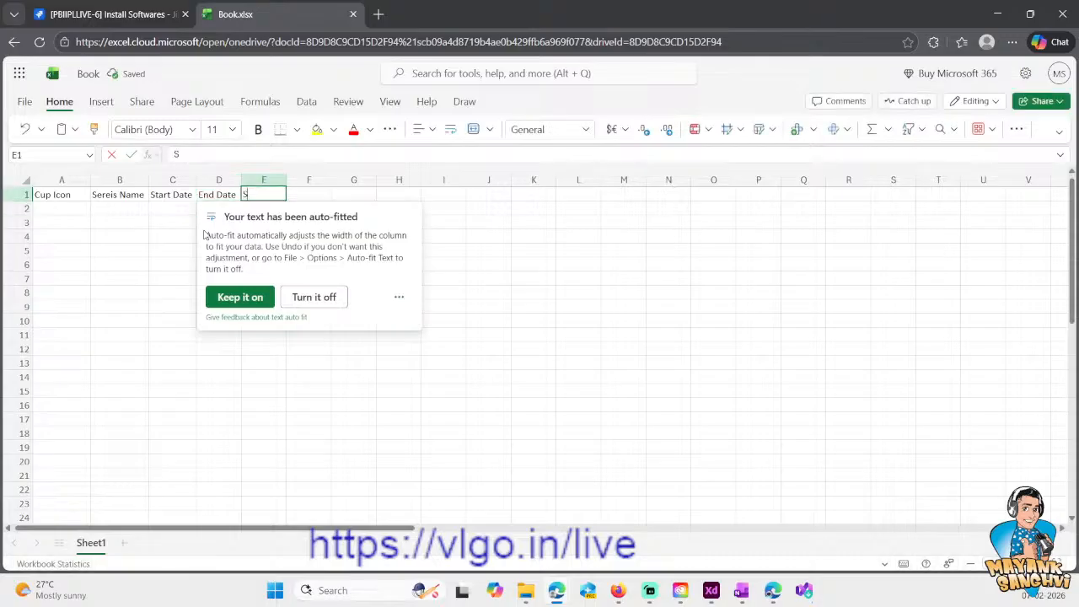
text(tatus)
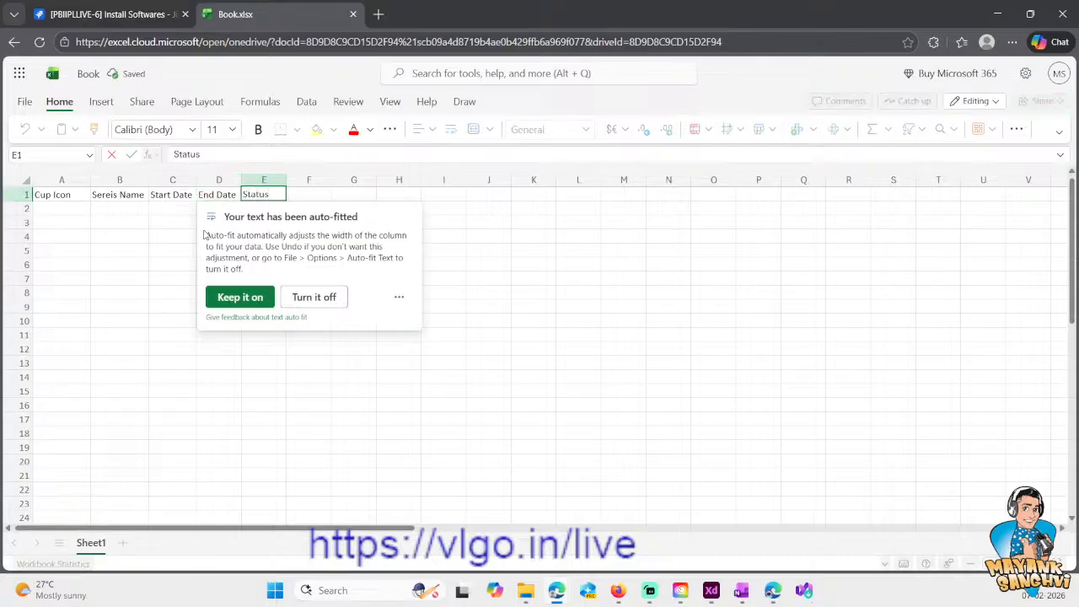
key(Tab)
text(Winner)
key(Return)
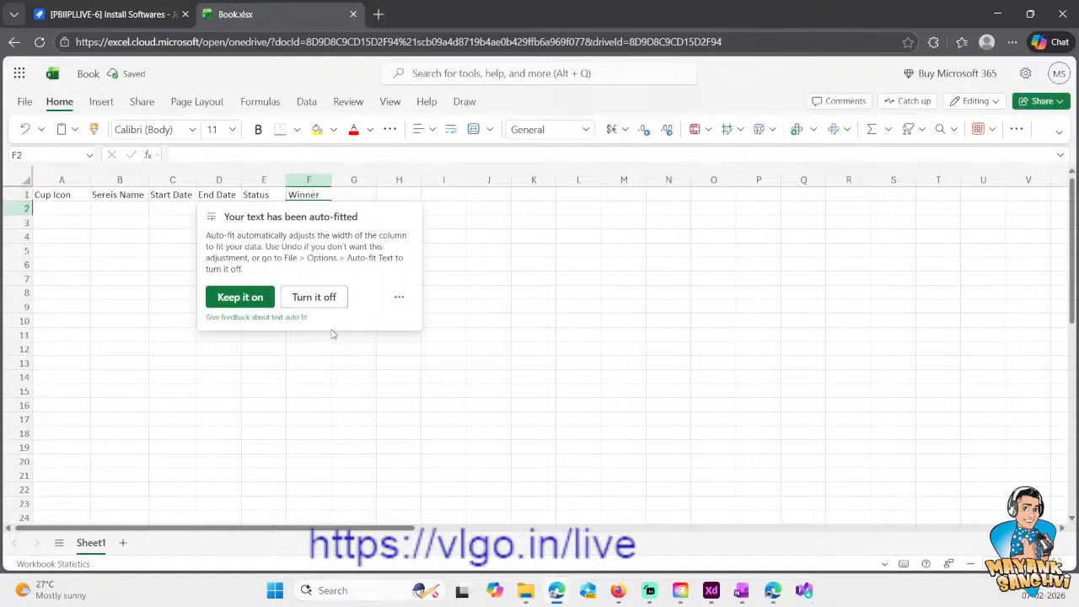
click(221, 300)
- Shorten the header in A1 to "Cup"
click(350, 193)
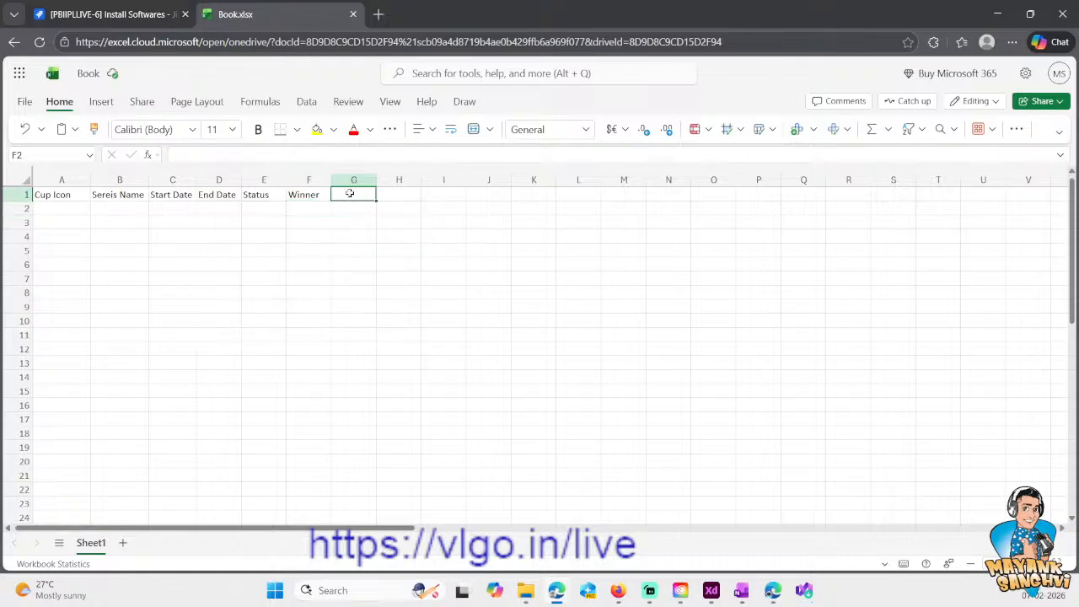
double_click(75, 196)
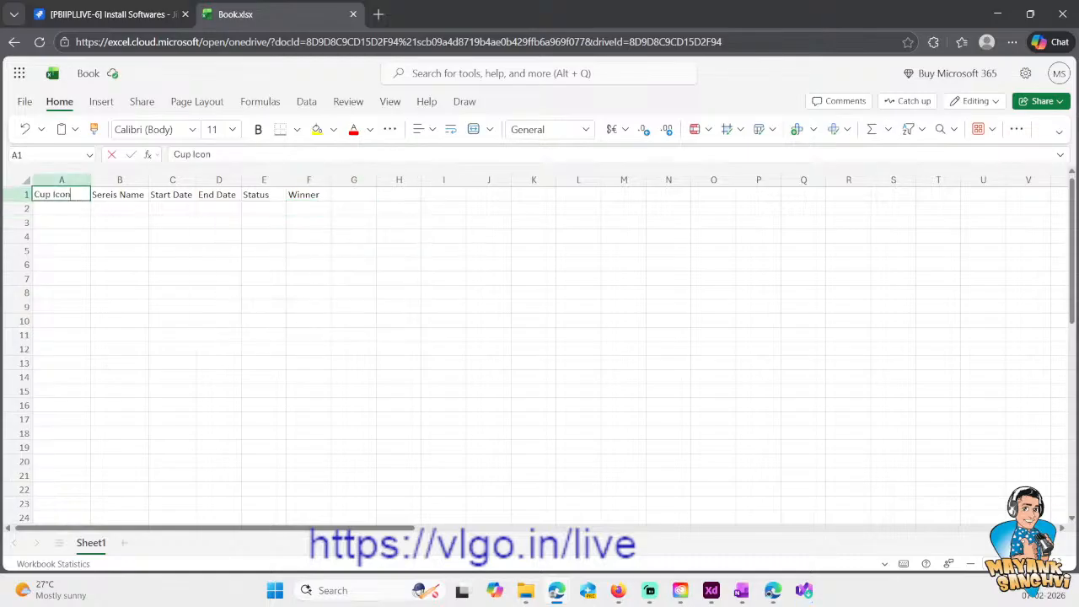
double_click(61, 195)
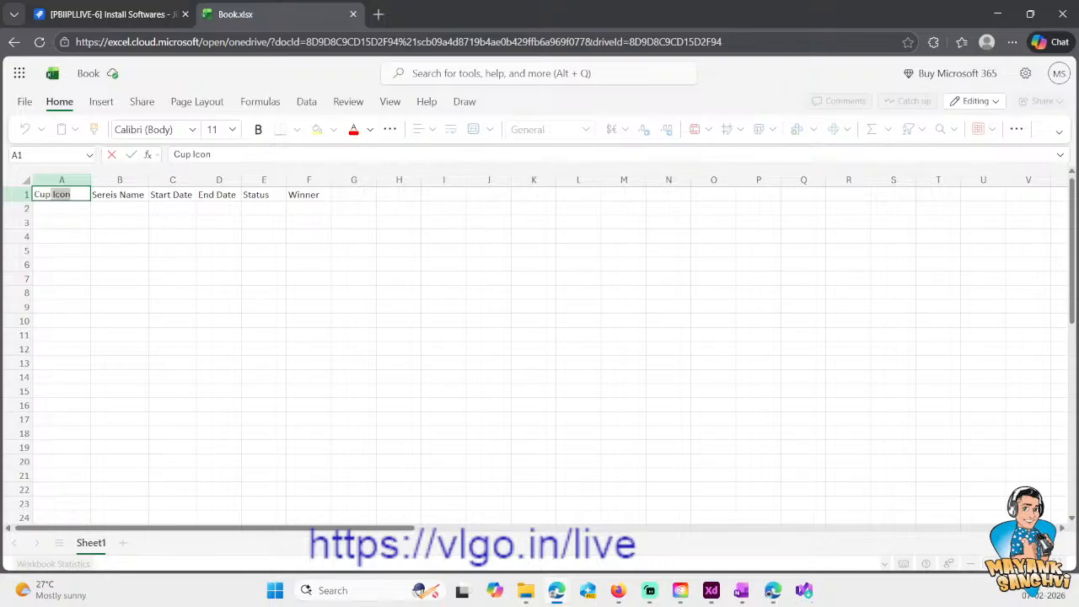
key(BackSpace)
key(Tab)
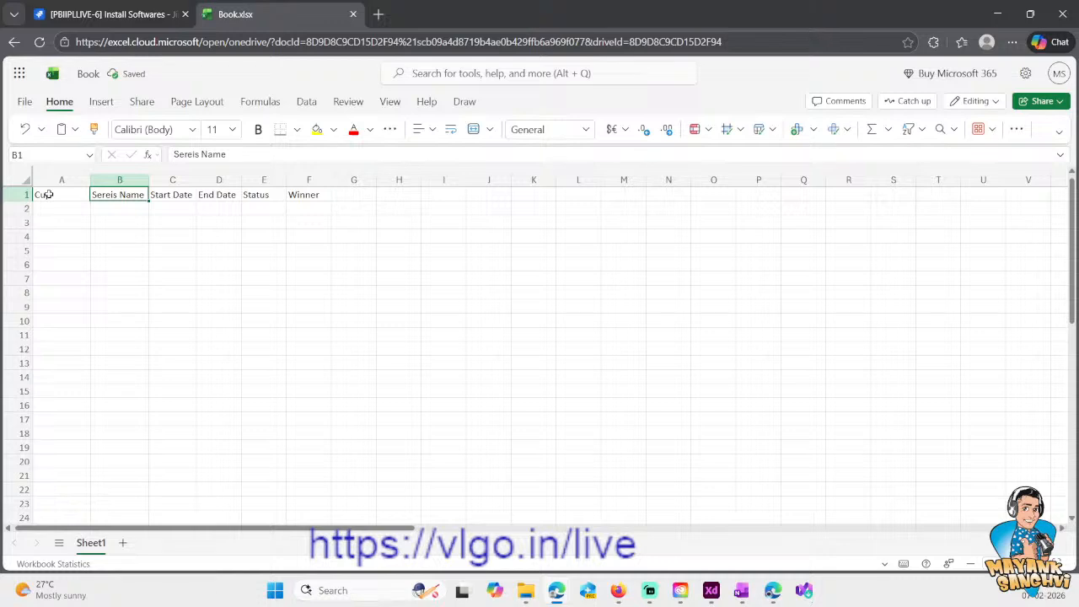
- Check the XD mock-up again, return to the workbook and enter the header "Teams" in G1
double_click(121, 193)
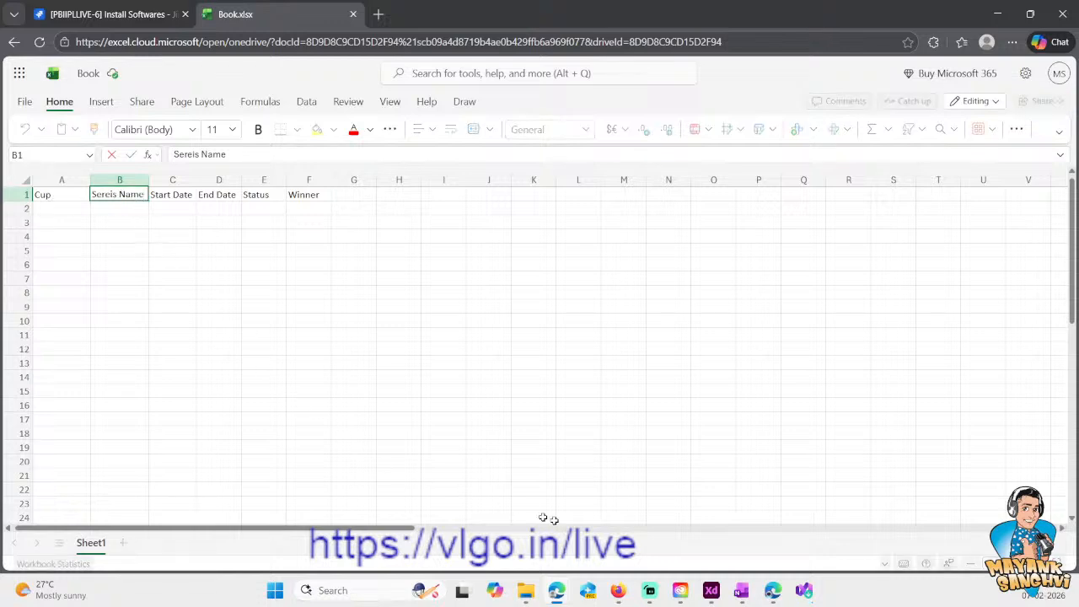
click(711, 590)
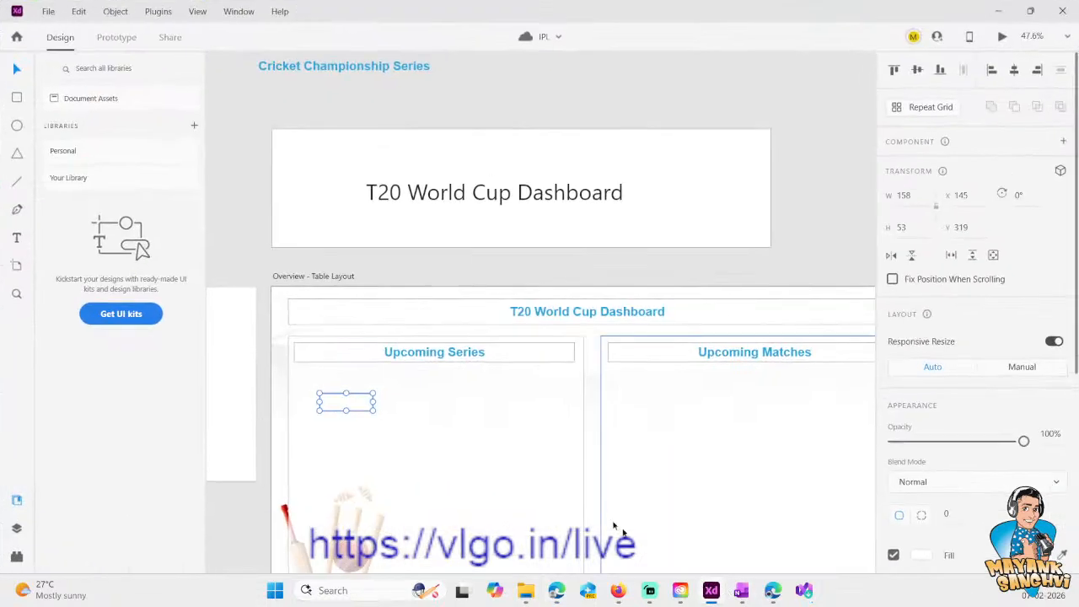
click(999, 11)
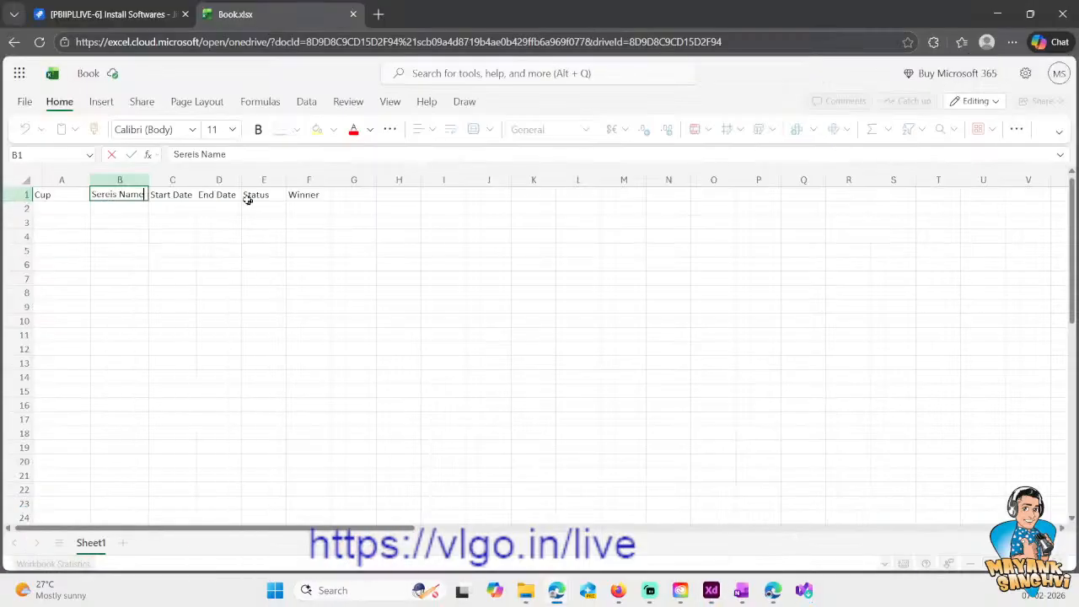
click(163, 194)
click(217, 197)
click(253, 199)
click(295, 198)
click(348, 197)
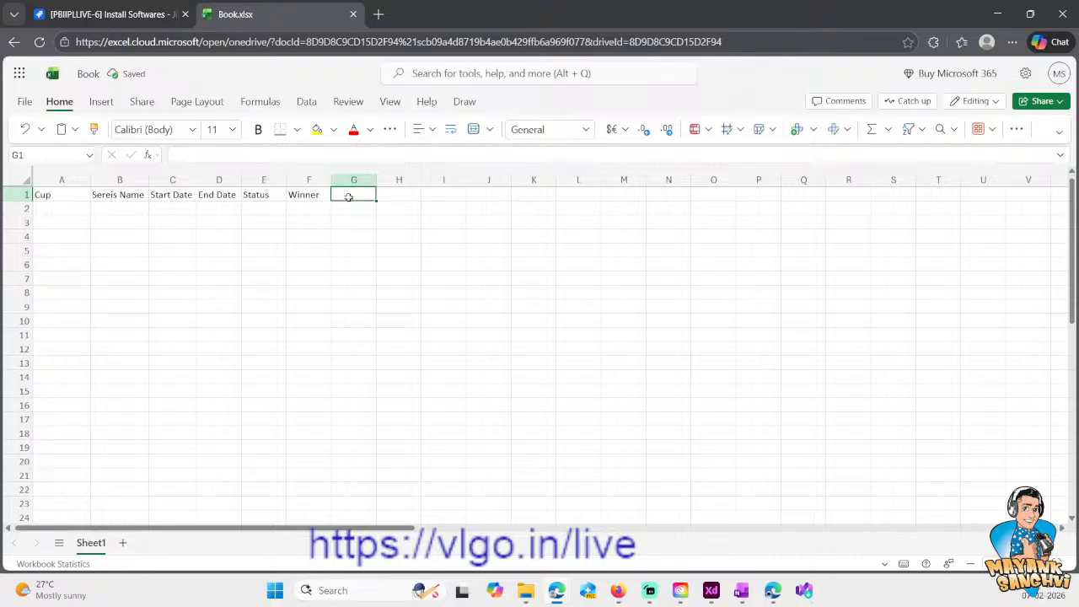
text(Teams)
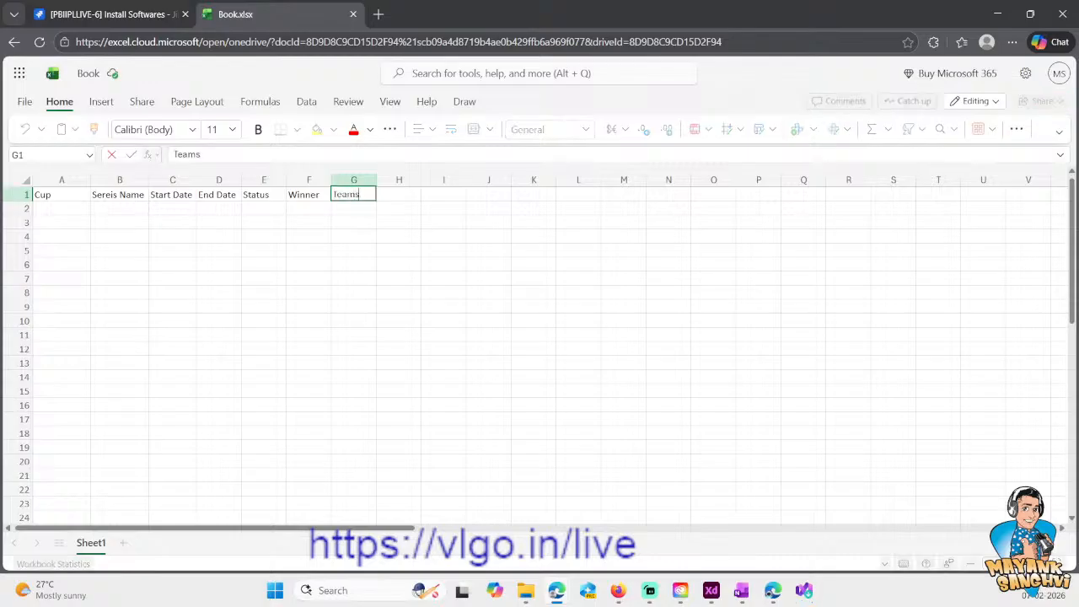
key(Return)
- Copy the header row A1:G1 and paste it starting at cell I1
key(ctrl+Home)
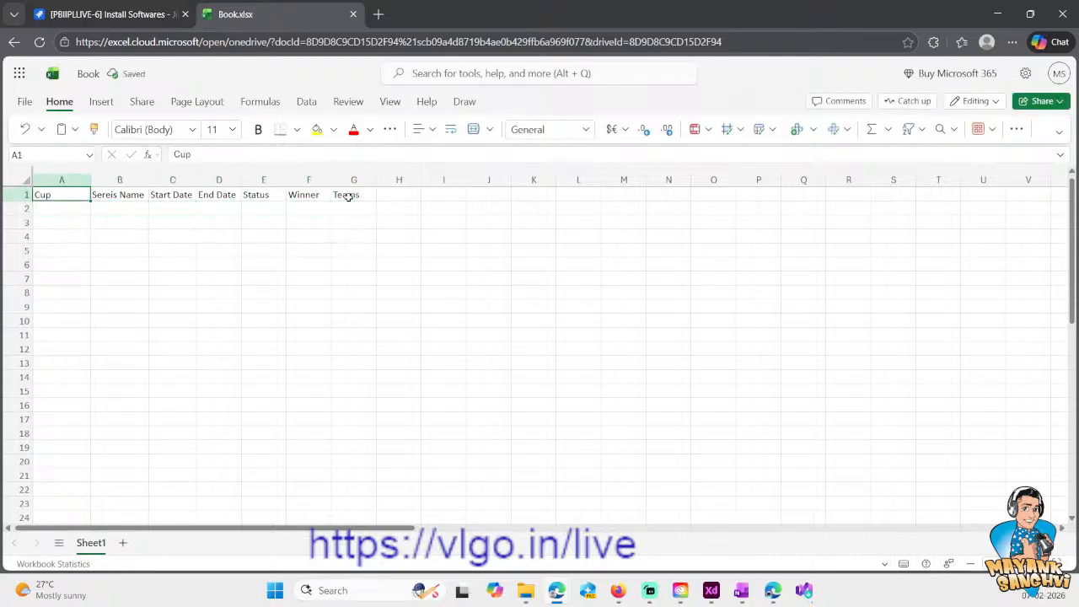
key(ctrl+c)
key(Right)
key(Right)
key(Right)
key(Right)
key(Right)
key(Right)
key(Right)
key(Right)
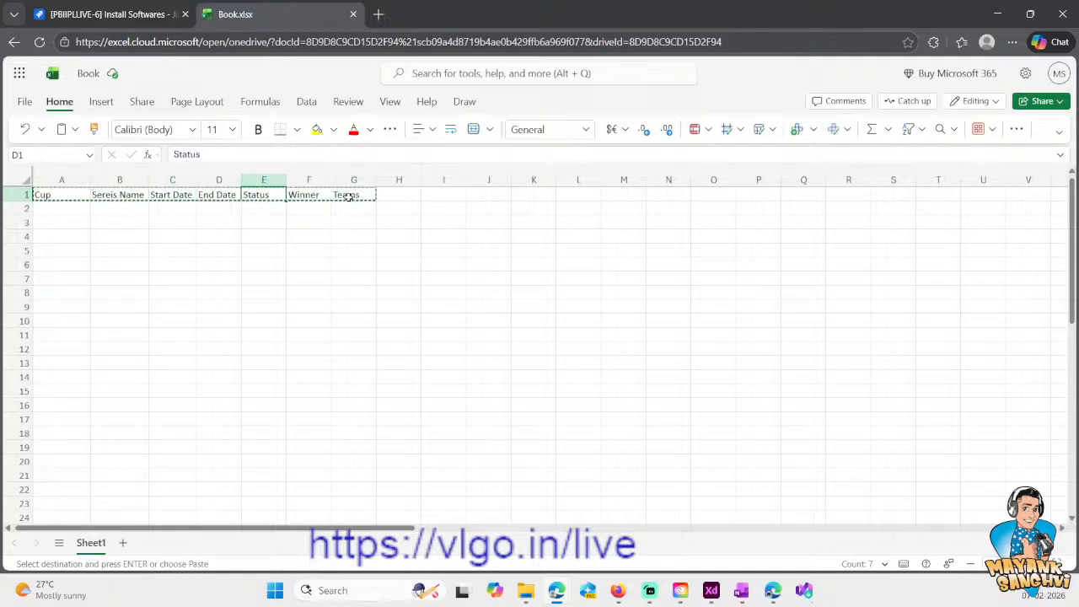
key(ctrl+v)
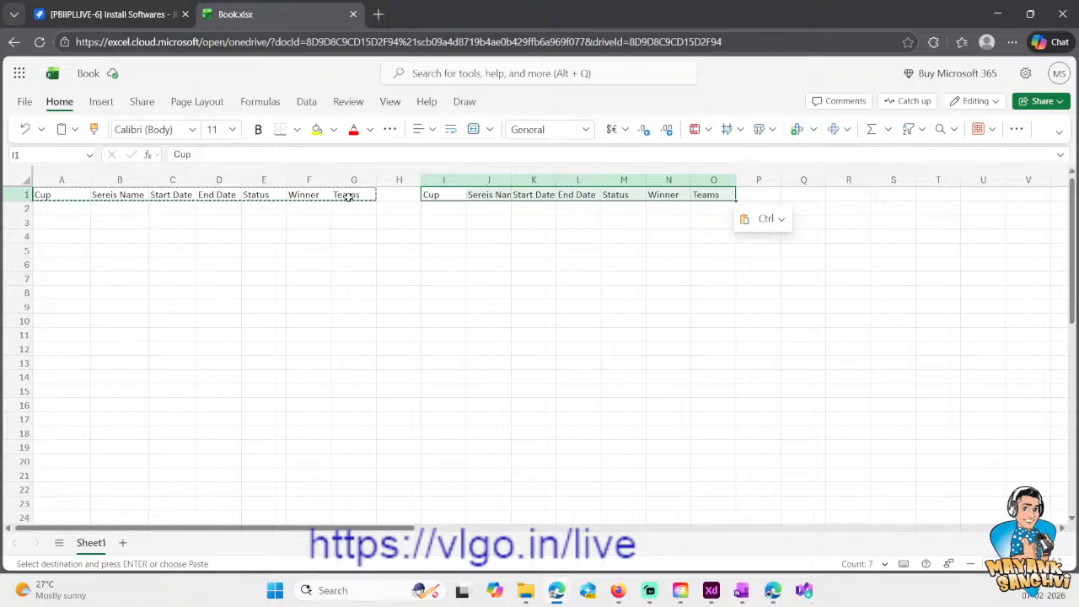
- Replace the first two headers of the copied row with "Team 1" in I1 and "Team 2" in J1
click(435, 266)
click(461, 198)
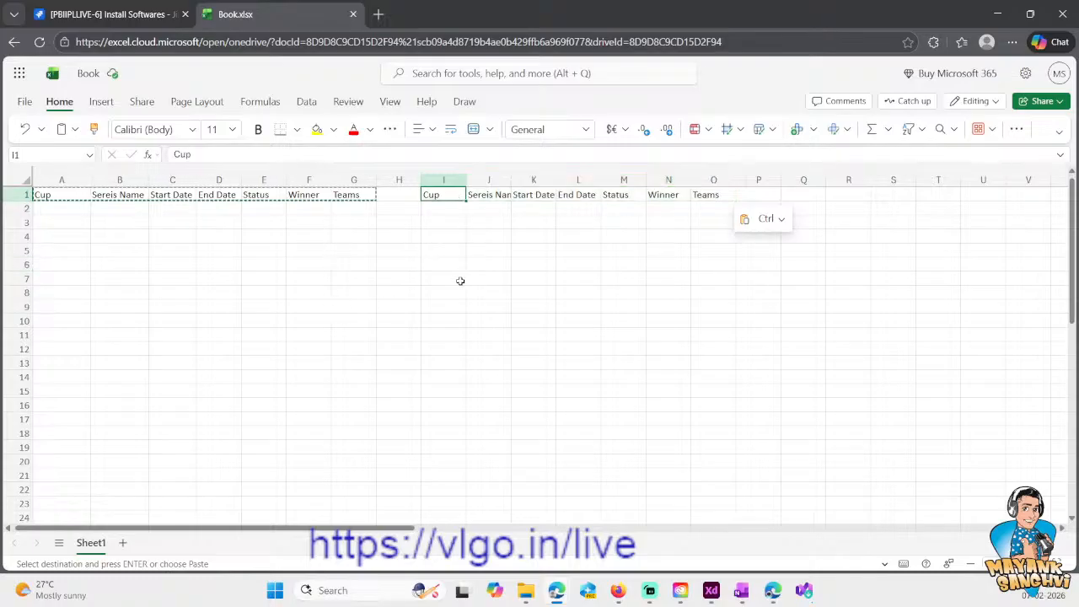
key(Delete)
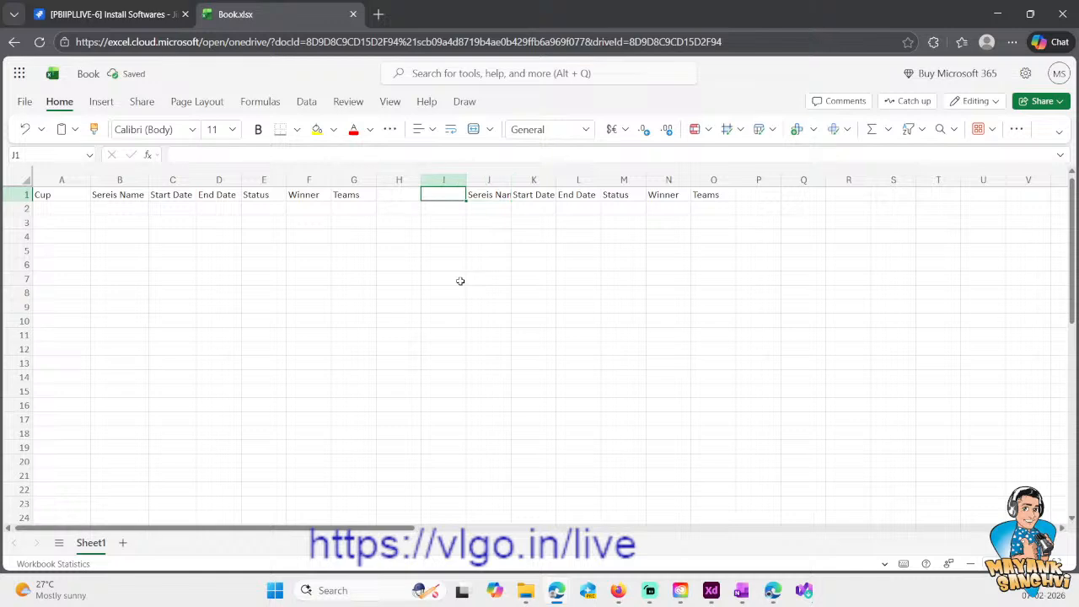
text(Team 1)
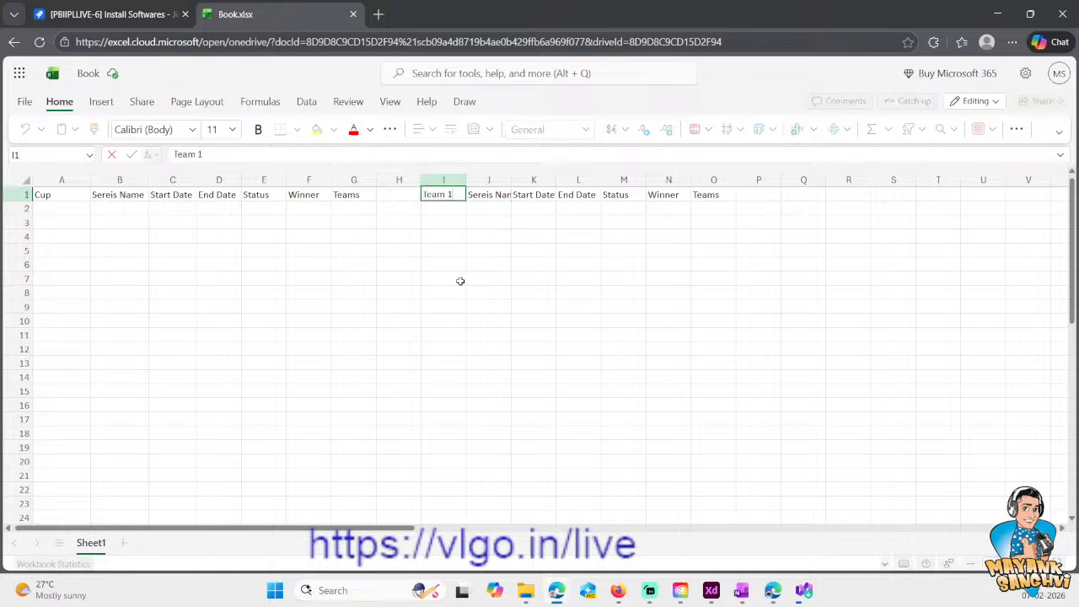
key(Return)
key(Right)
text(Team)
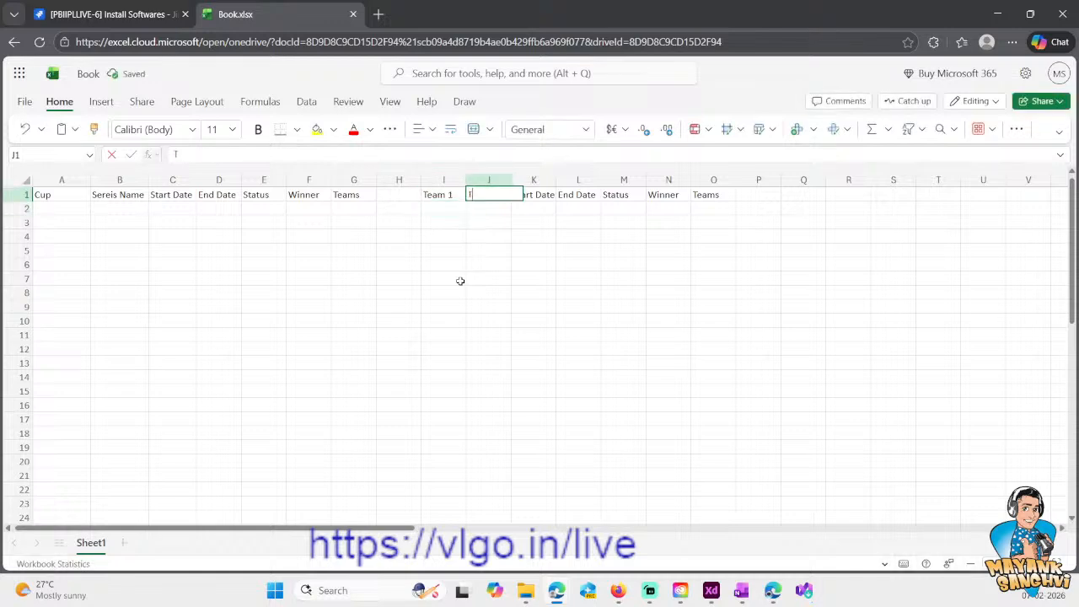
key(Tab)
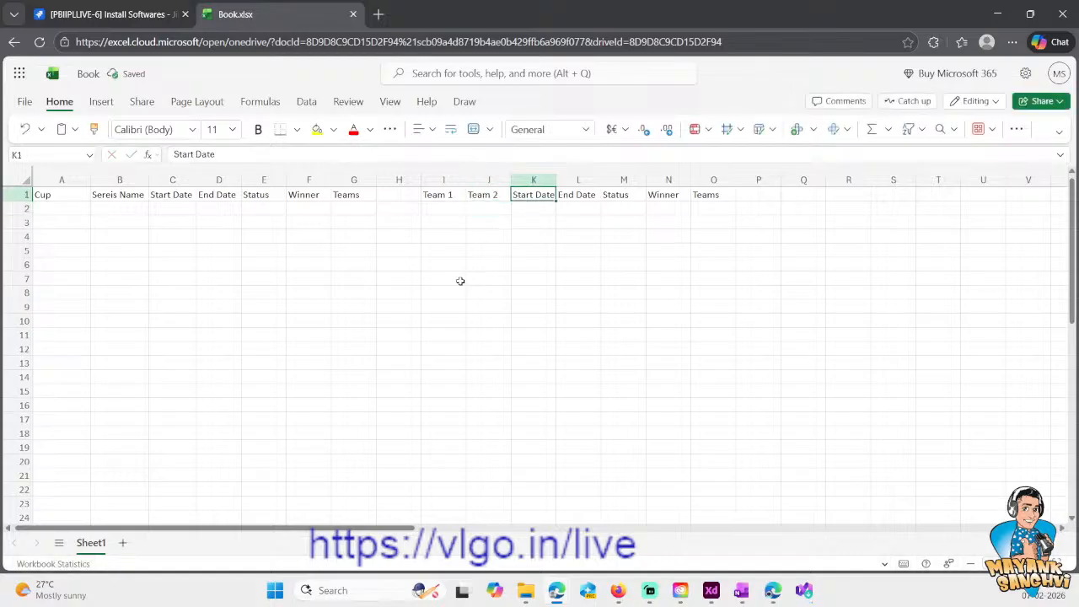
- Clear the copied header "Teams" from cell O1
key(Tab)
key(Tab)
key(Tab)
key(Tab)
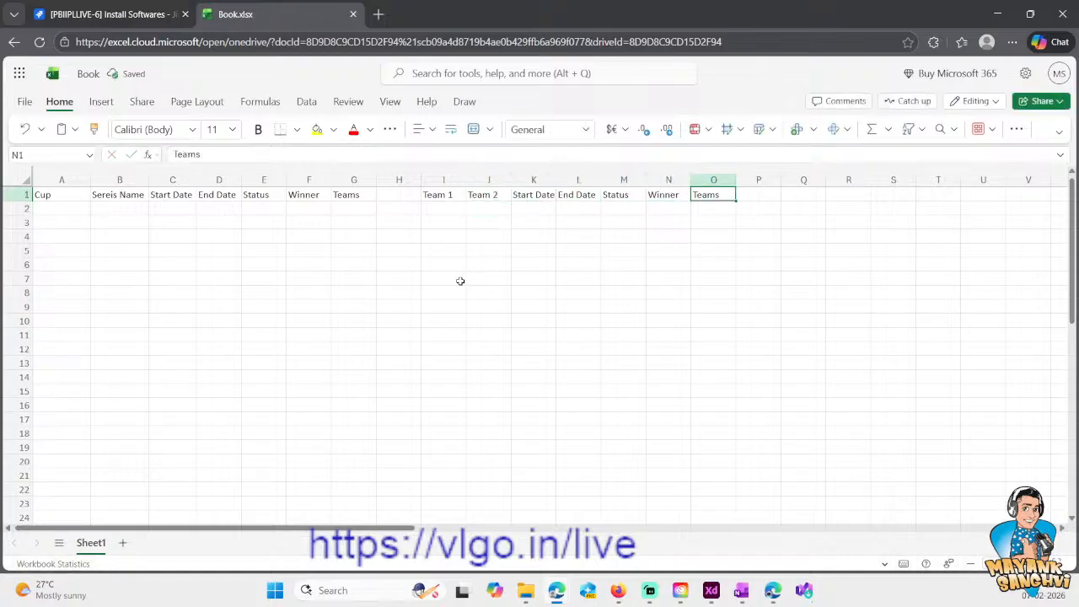
key(Delete)
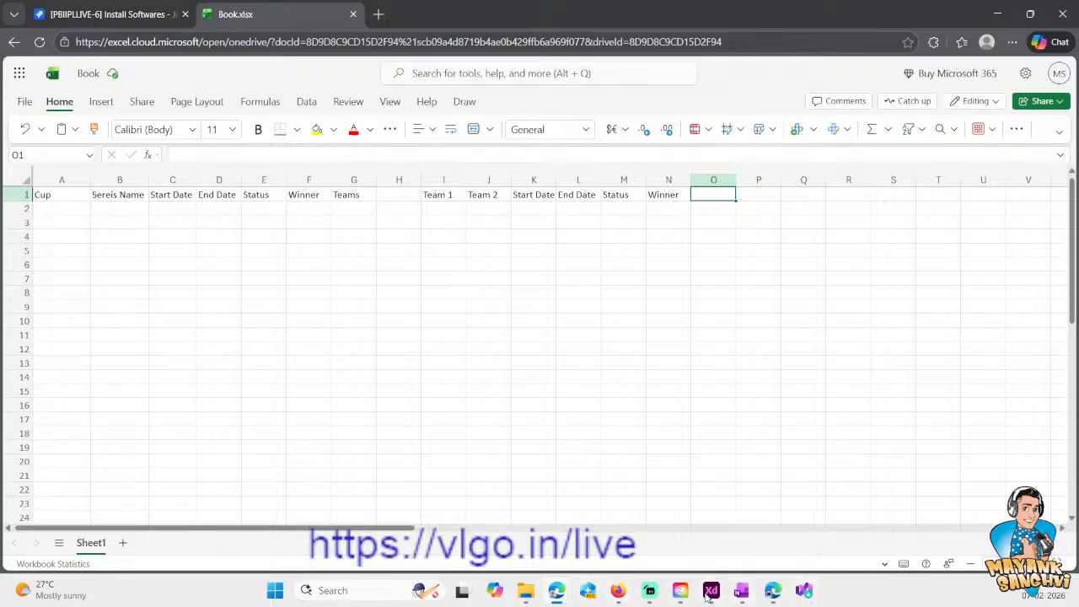
- Switch to Adobe XD, delete the small empty rectangle beneath the Upcoming Series heading and select the cricket equipment image
mouse_move(711, 597)
click(531, 464)
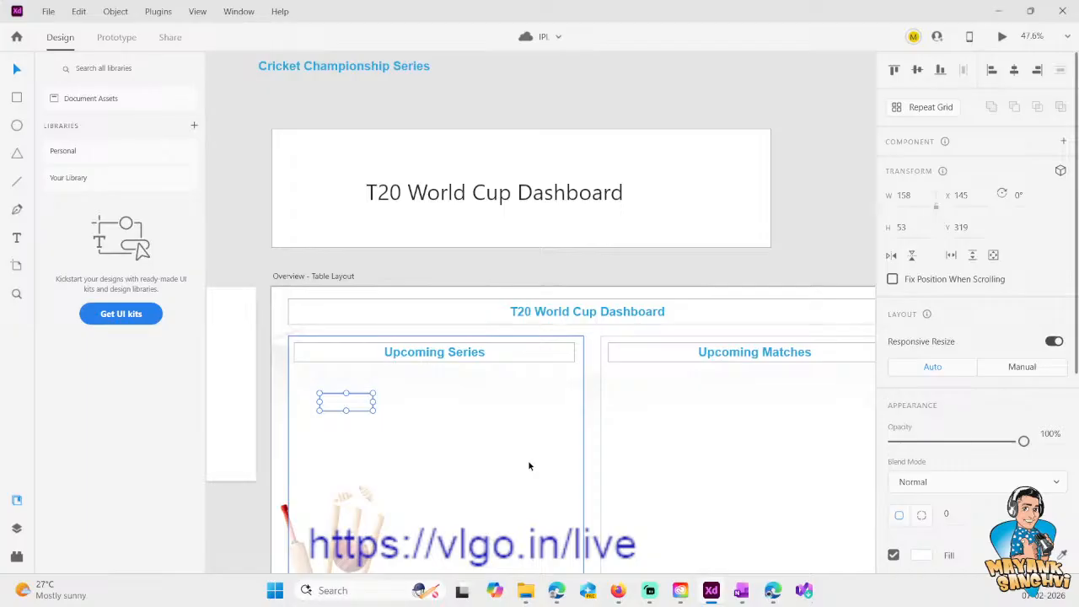
key(Delete)
scroll(479, 437, down, 1)
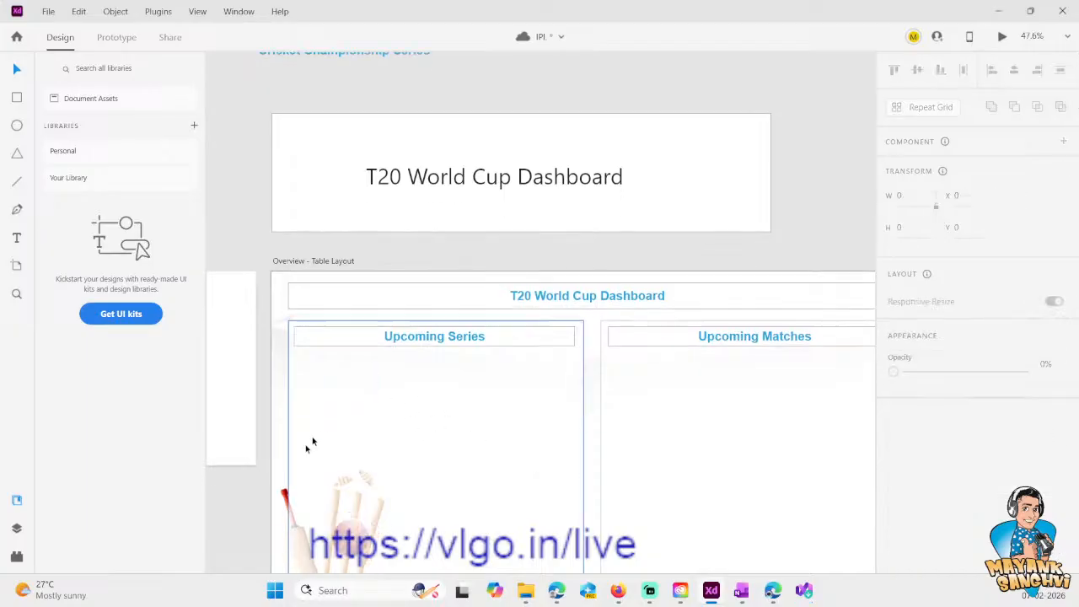
click(281, 501)
scroll(281, 501, down, 3)
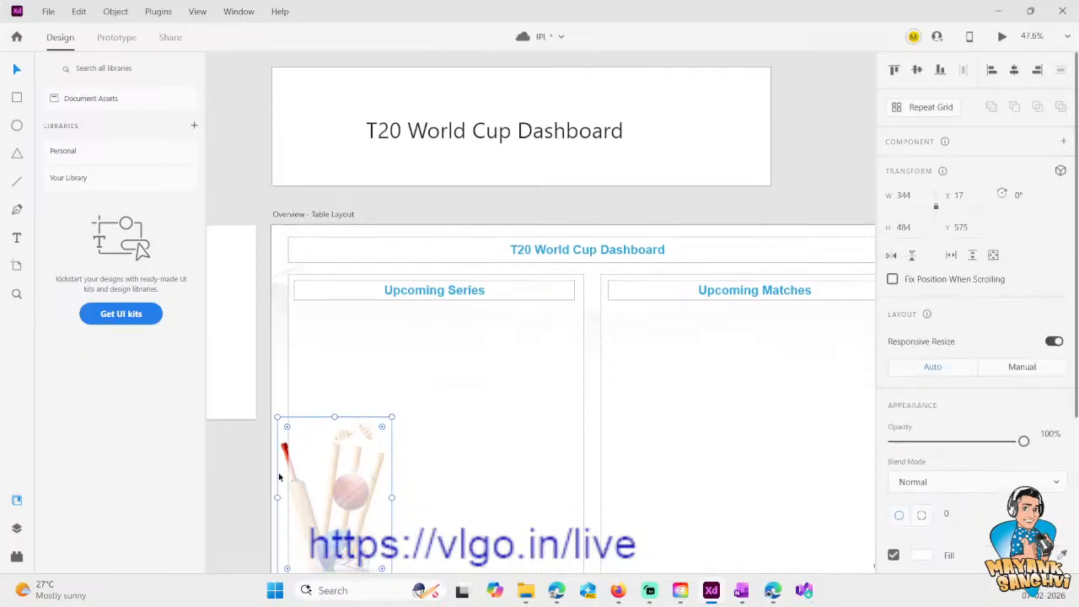
scroll(280, 478, down, 5)
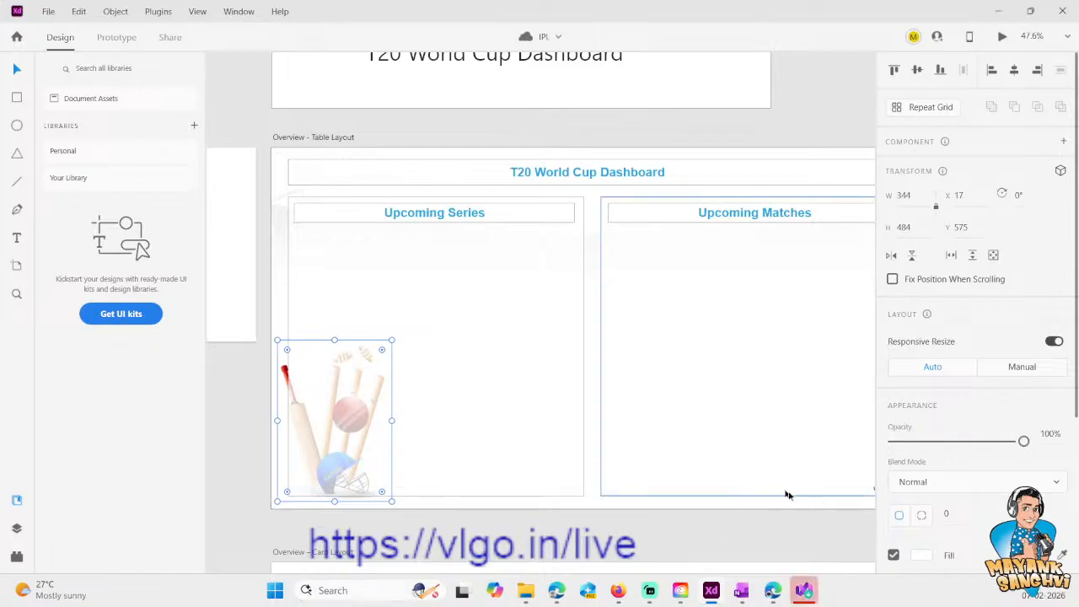
- Switch to Visual Studio Installer, dismiss the installation notice, launch SQL Server Management Studio 22 and close the installer
click(806, 593)
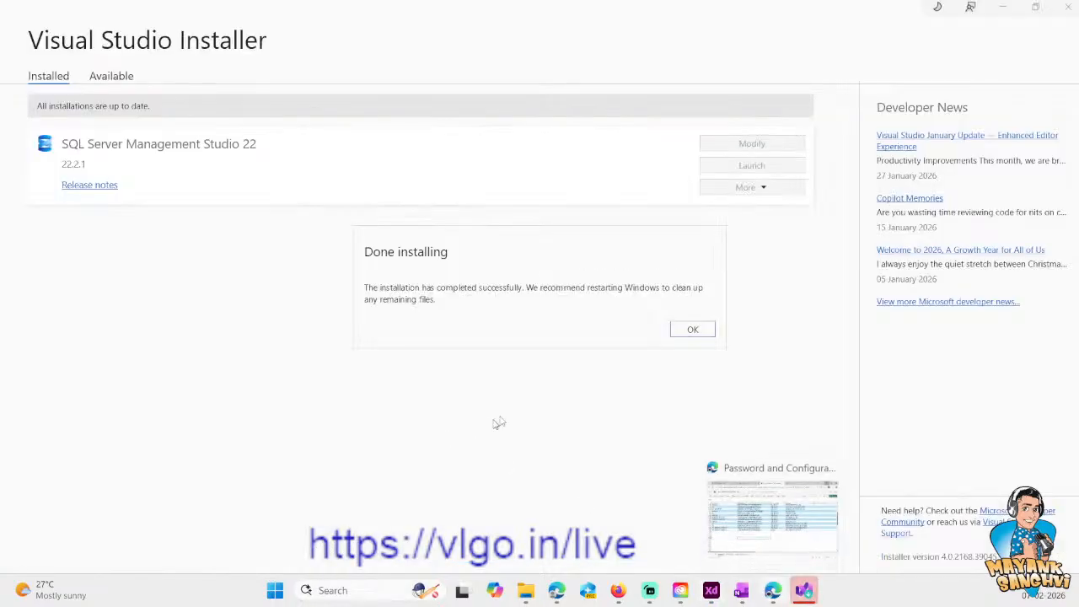
click(692, 330)
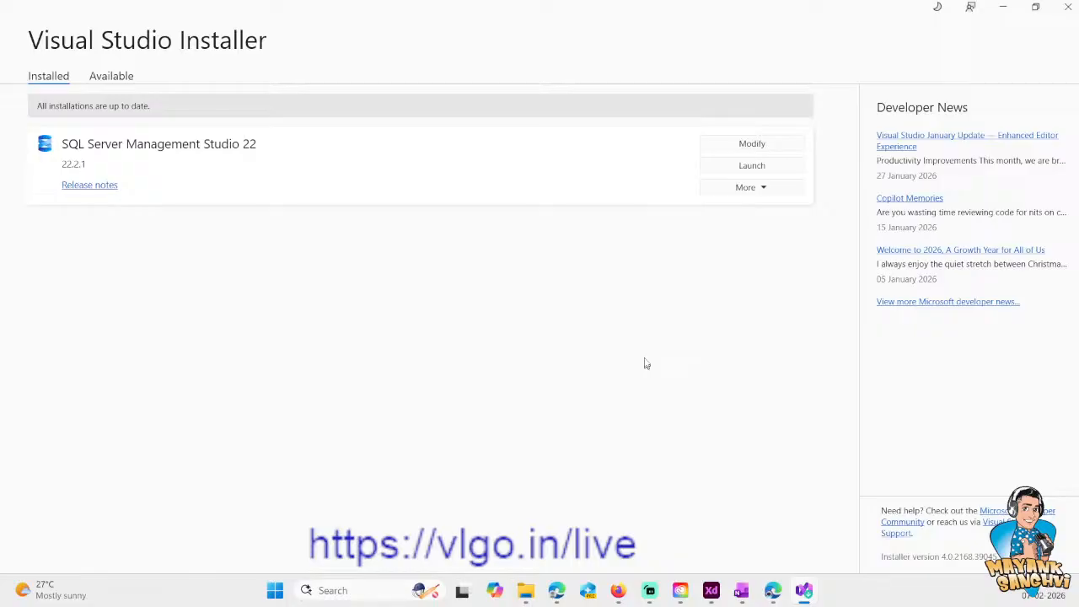
click(750, 166)
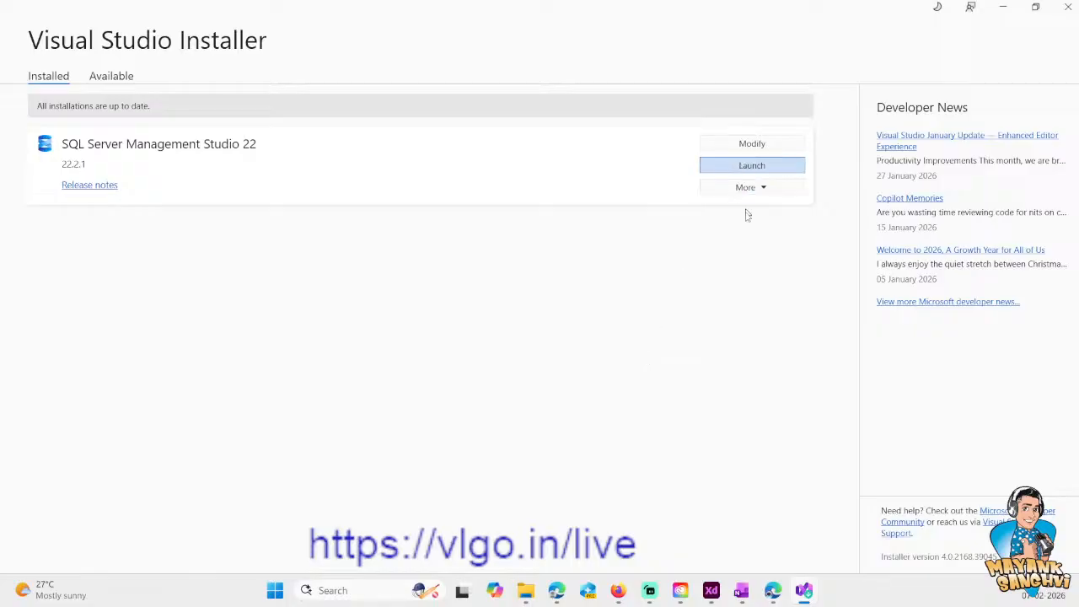
click(1068, 7)
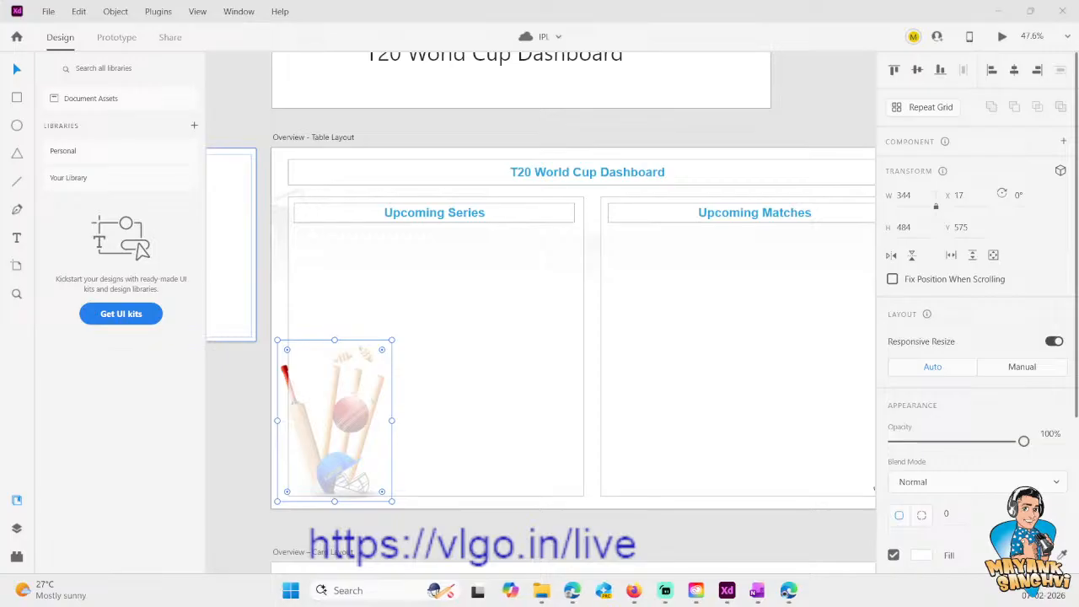
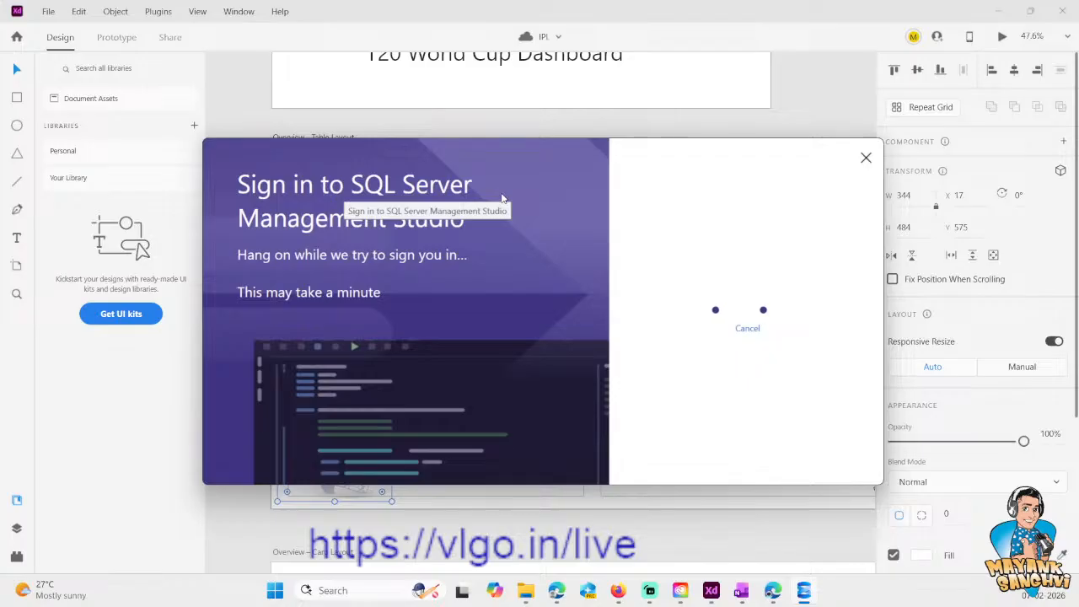
- Find and launch Power BI Desktop, maximize its window and start a blank report
click(275, 590)
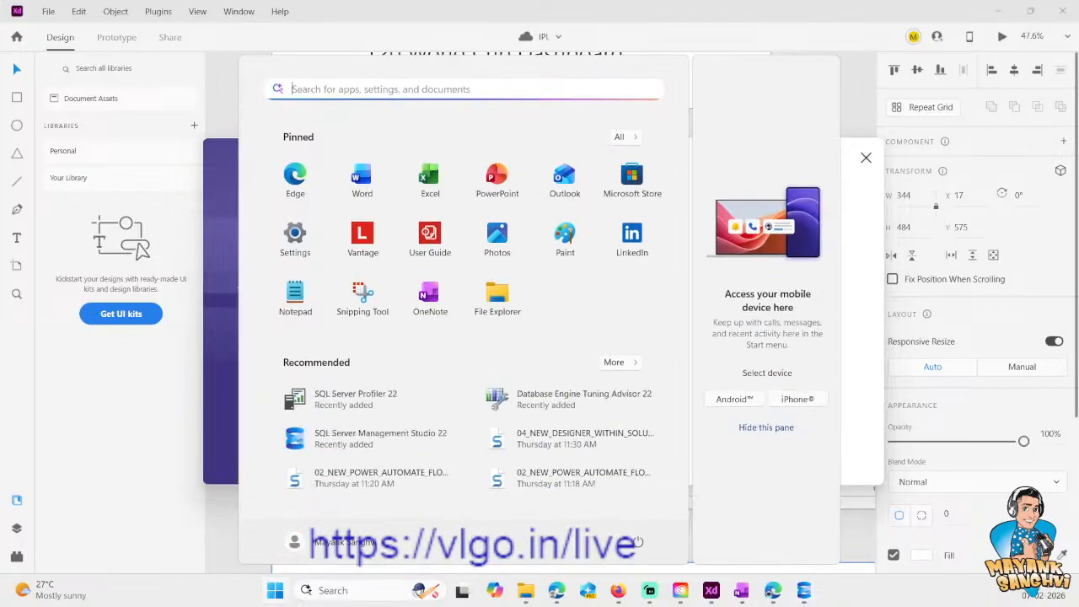
click(402, 90)
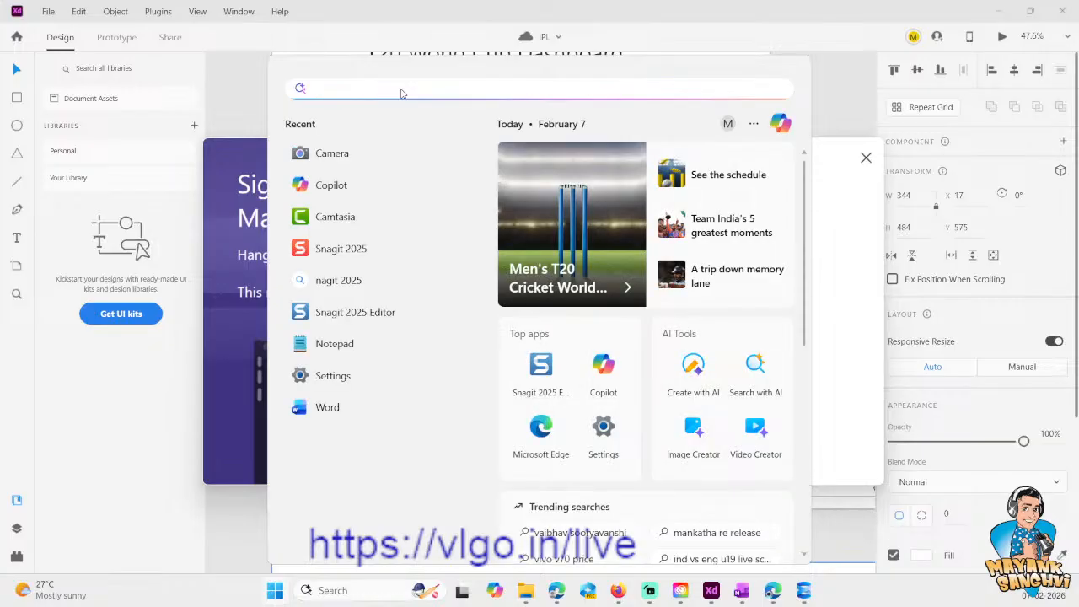
text(Power )
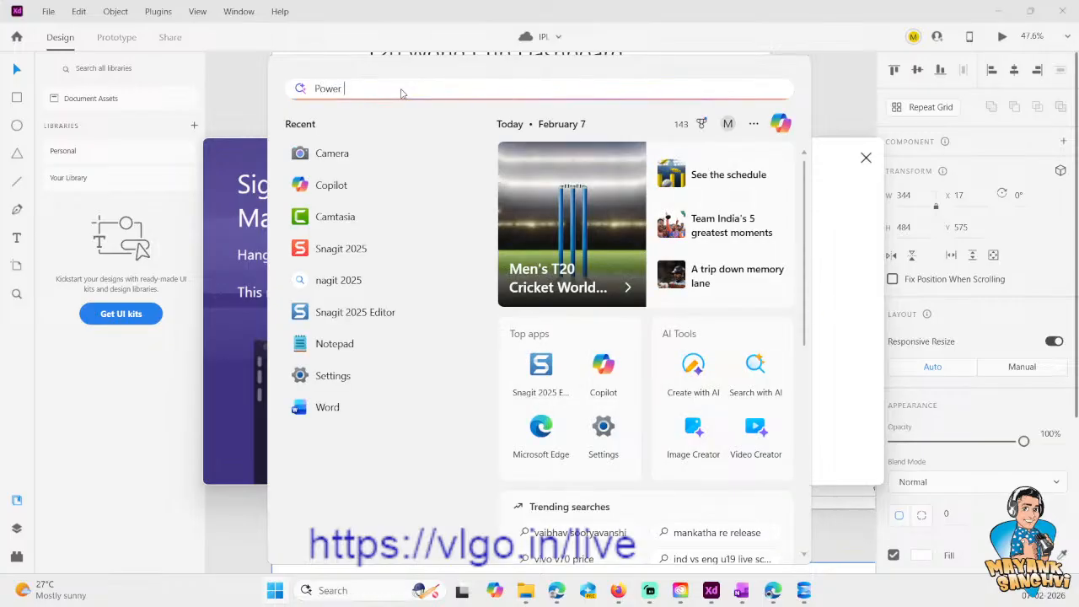
text(Bi Deskt)
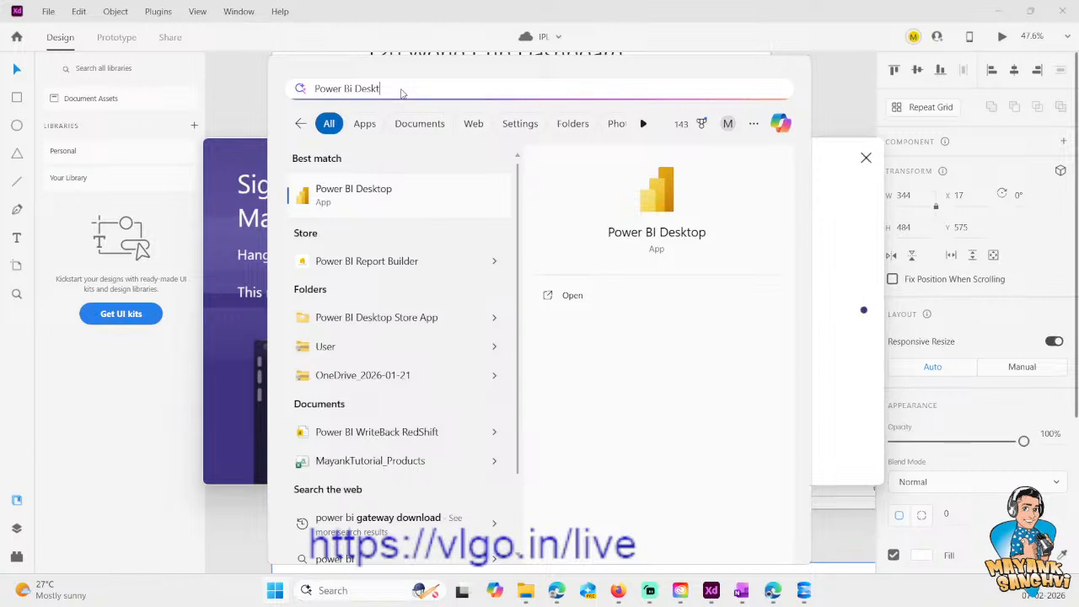
click(361, 204)
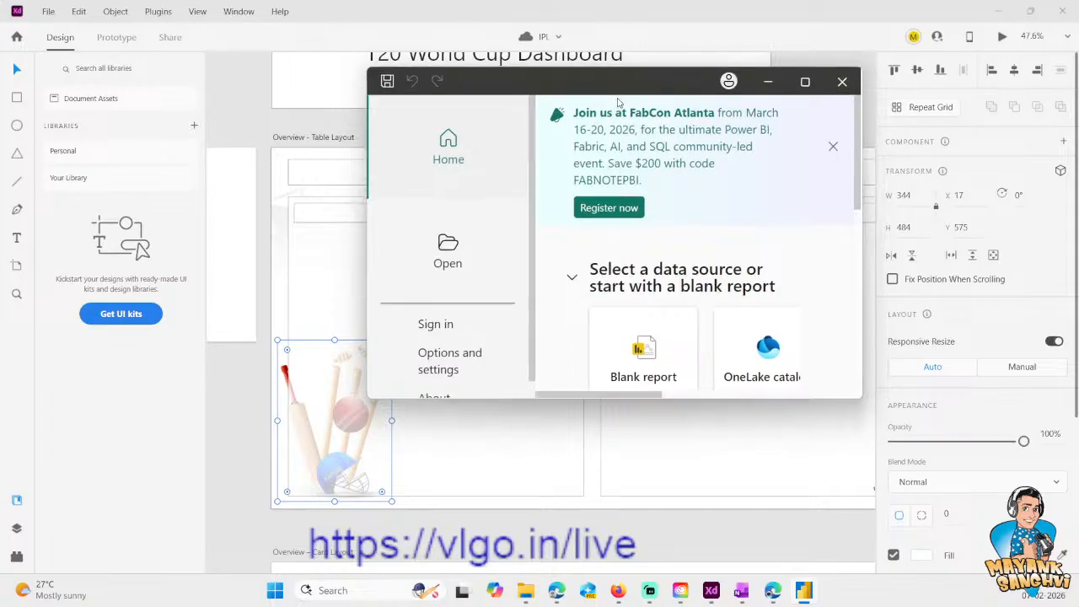
click(757, 108)
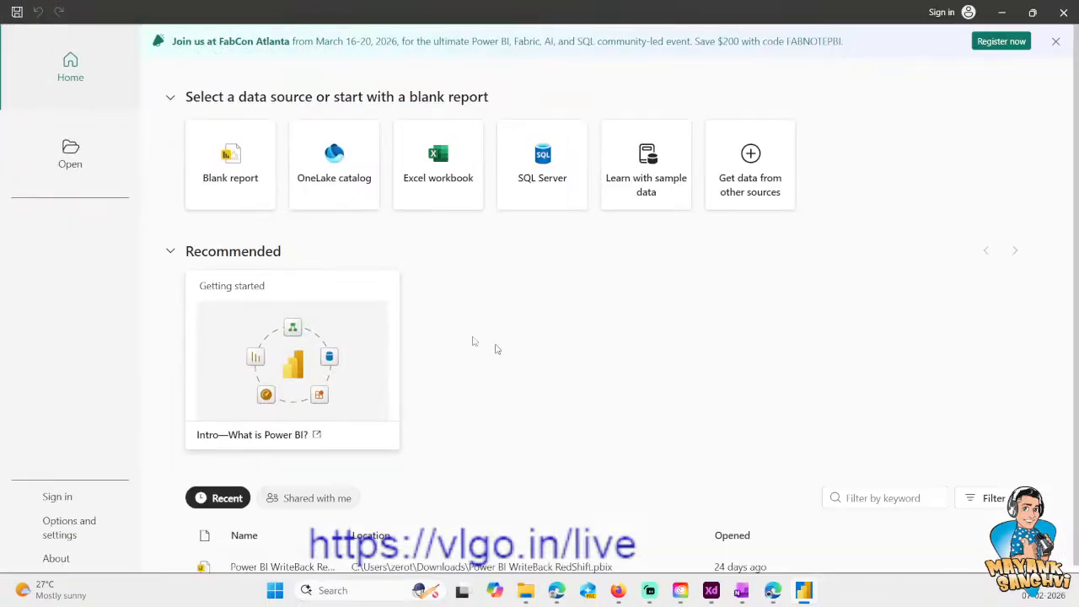
click(230, 169)
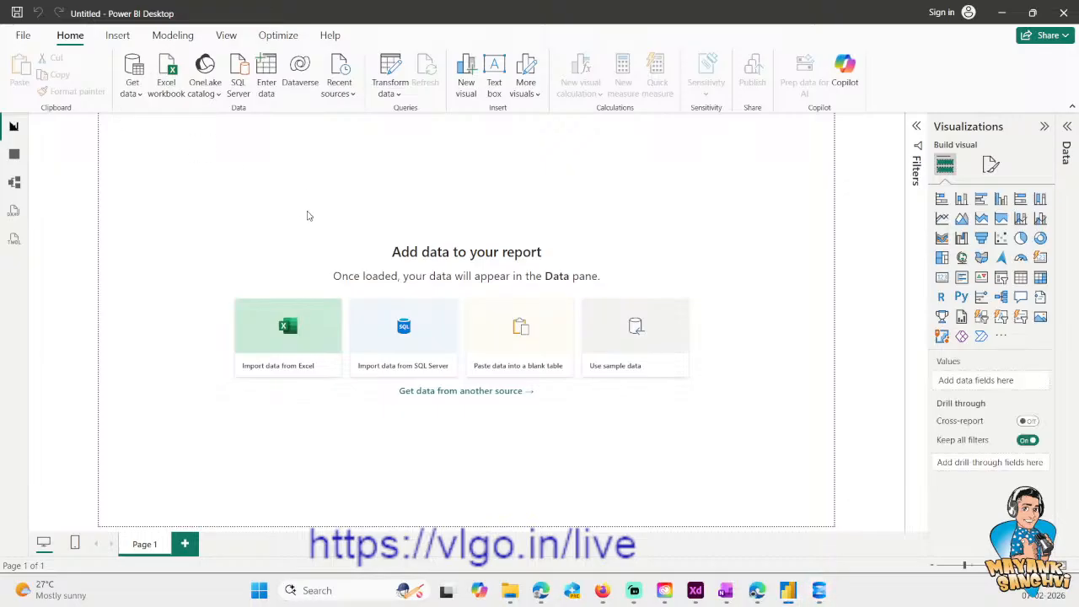
- Set the report page's canvas type to Custom with a width of 1920 px and a height of 1080 px
click(993, 167)
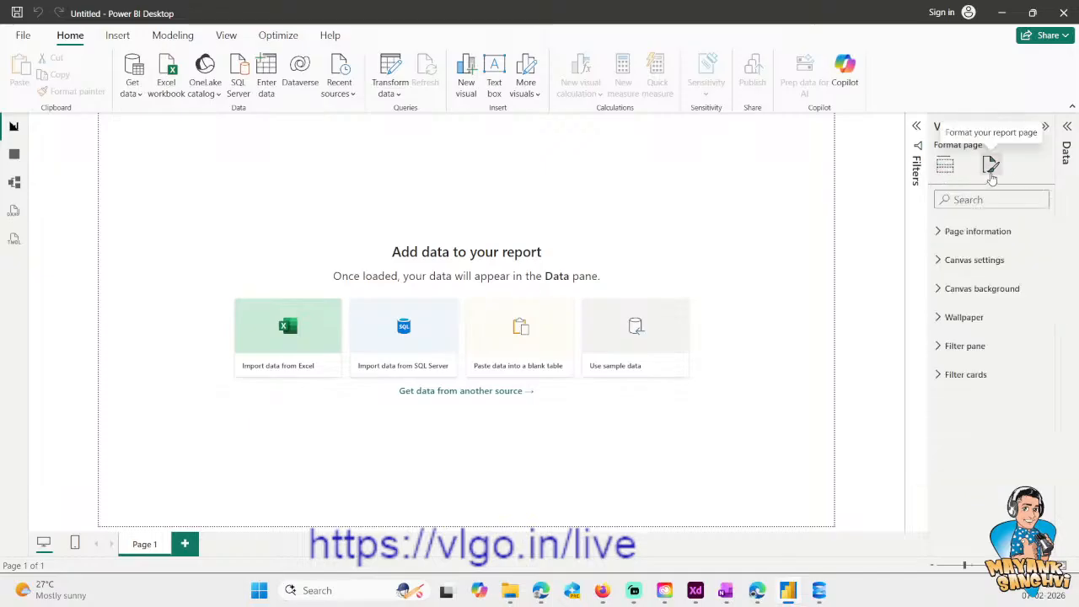
click(970, 271)
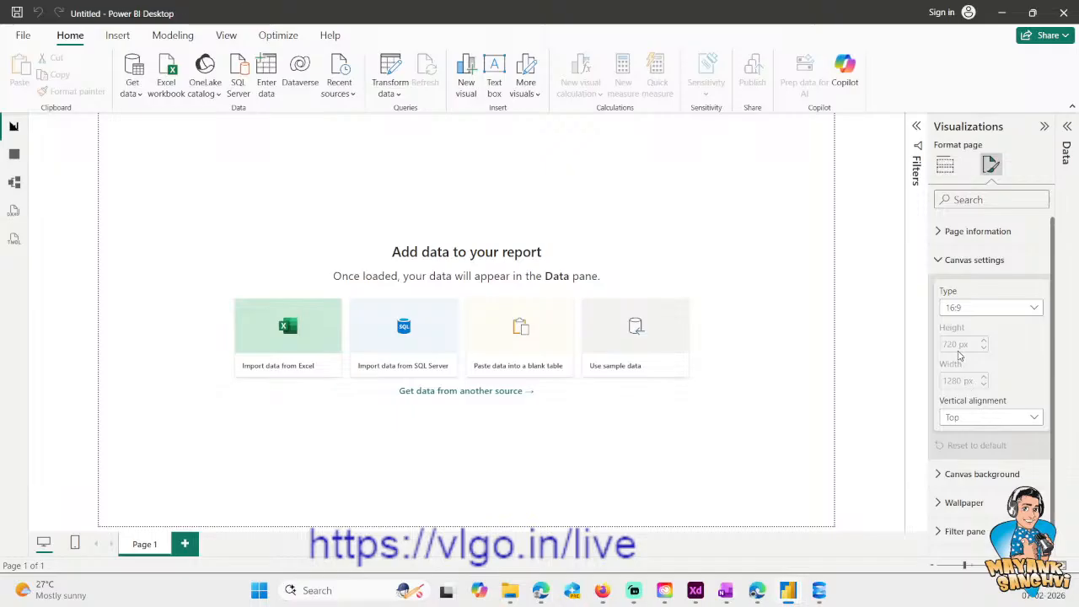
click(964, 309)
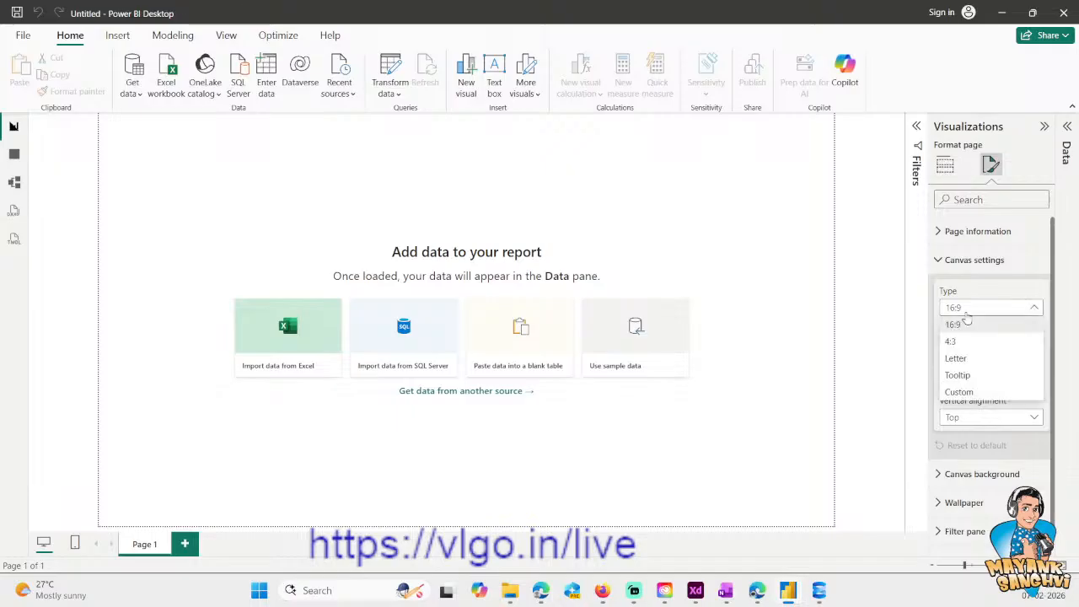
click(959, 393)
double_click(952, 380)
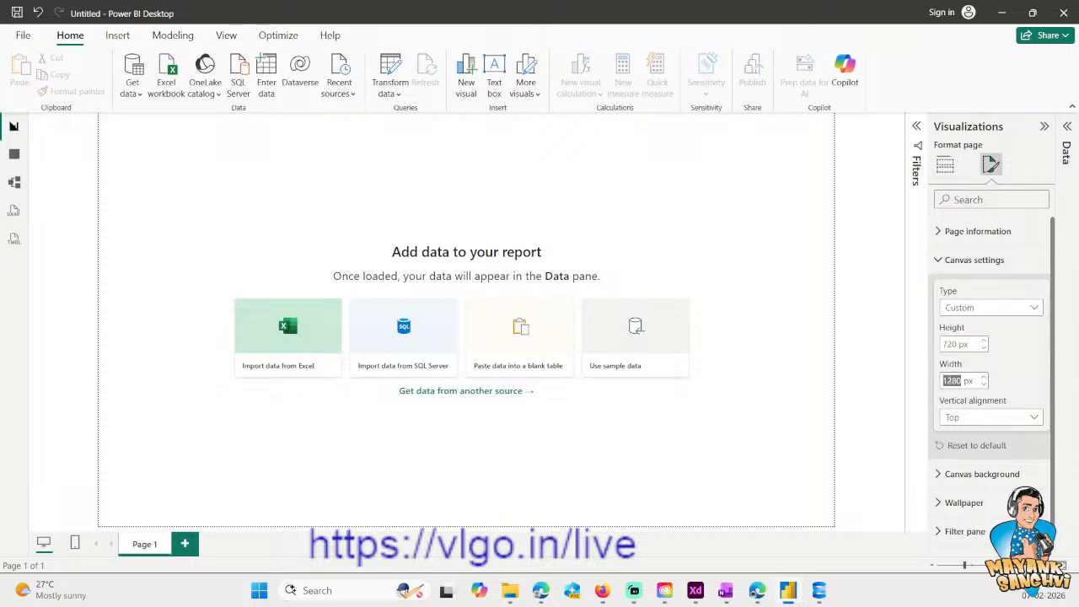
text(1920)
key(Return)
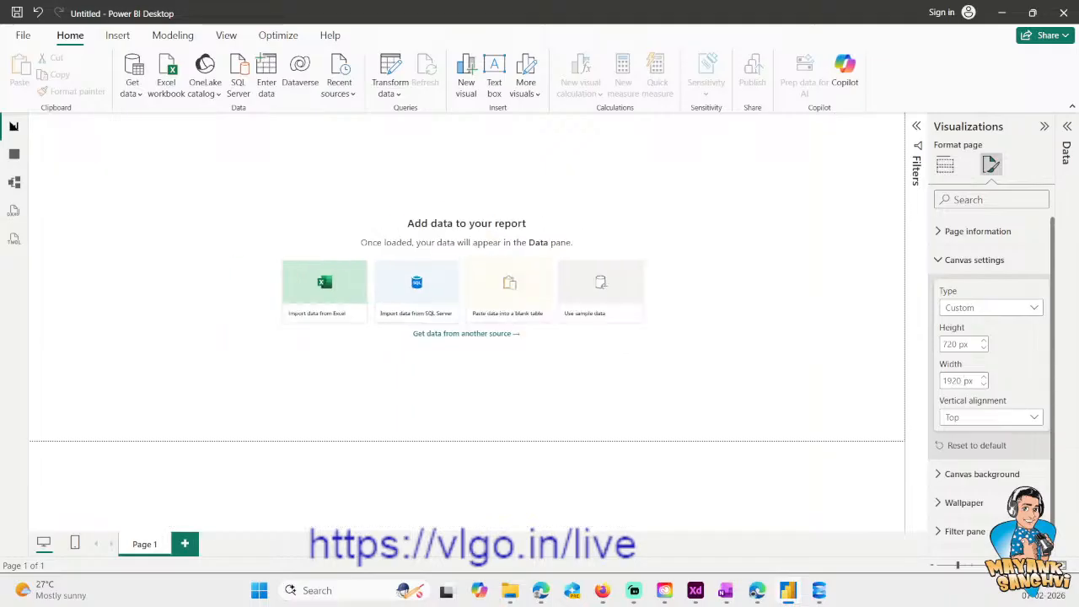
double_click(951, 344)
text(1080)
key(Return)
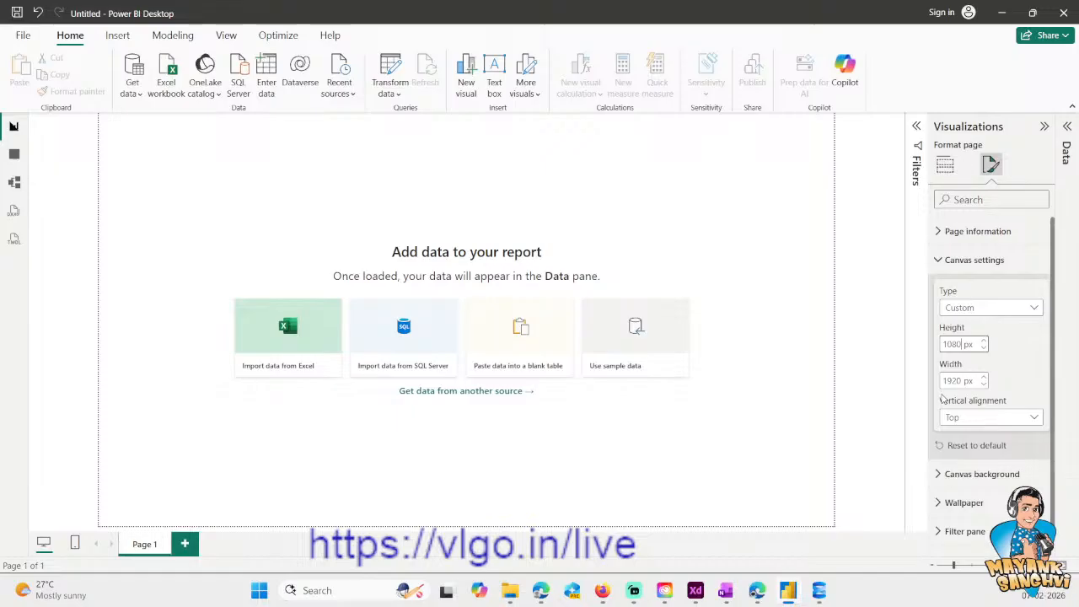
click(511, 447)
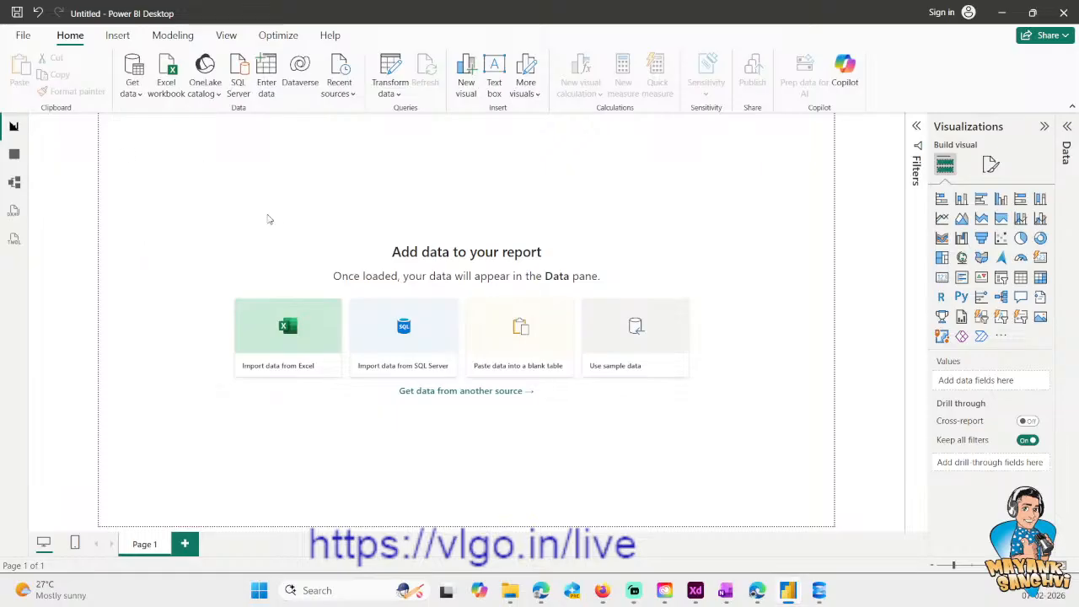
- Switch to Adobe XD and mark the Overview - Table Layout background image and the cricket equipment image for export
click(696, 592)
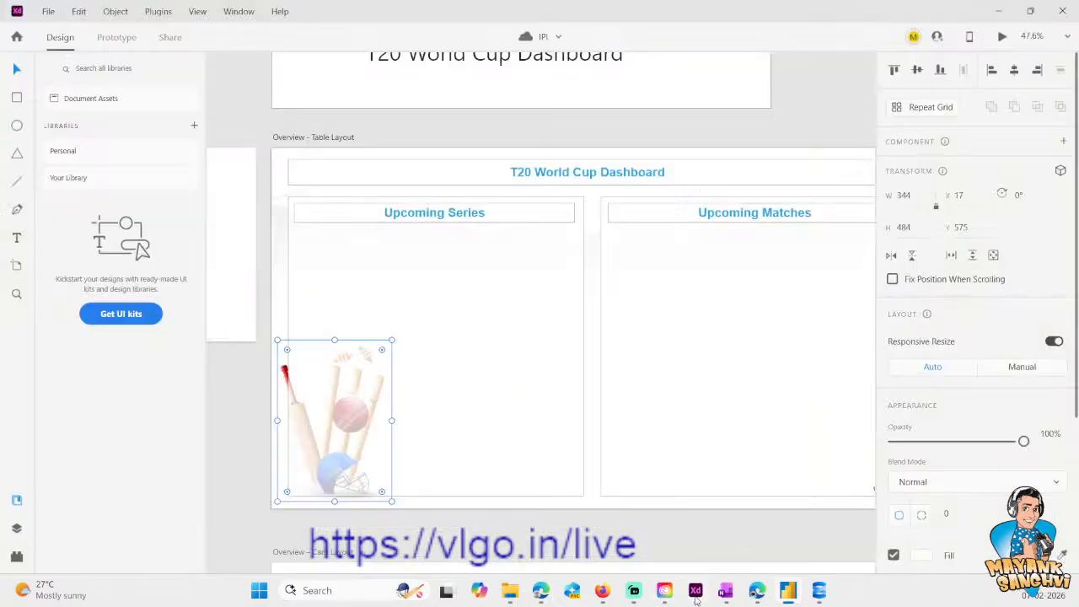
click(279, 201)
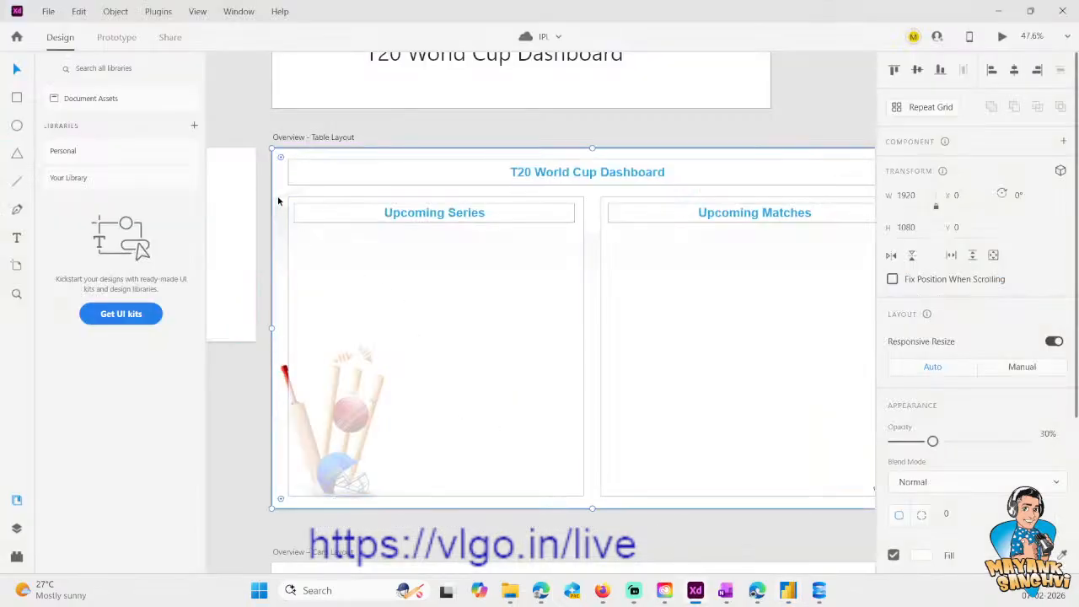
right_click(278, 201)
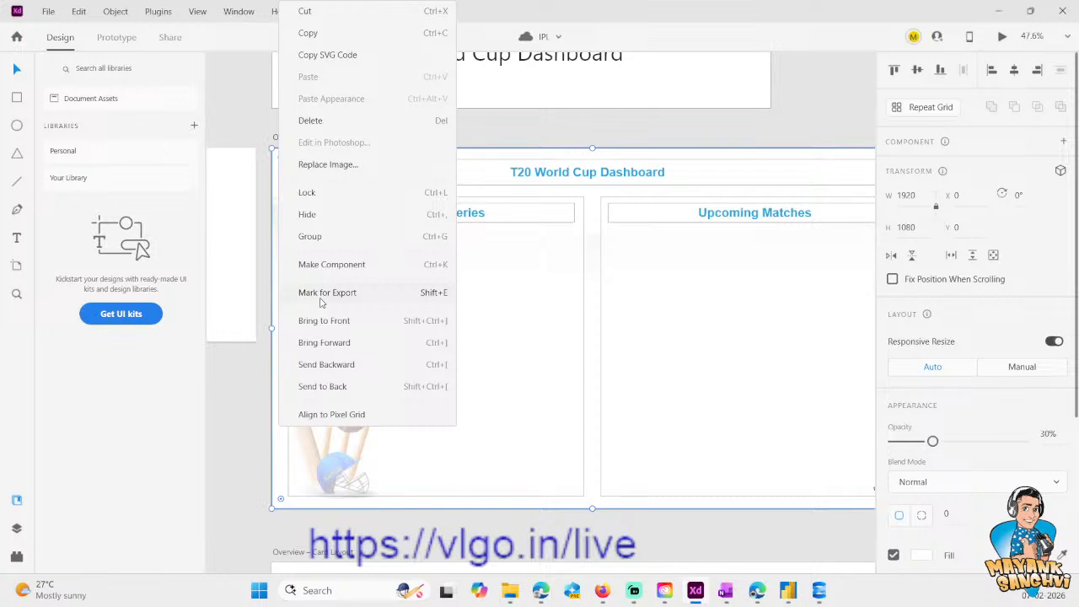
click(320, 301)
click(284, 374)
right_click(284, 377)
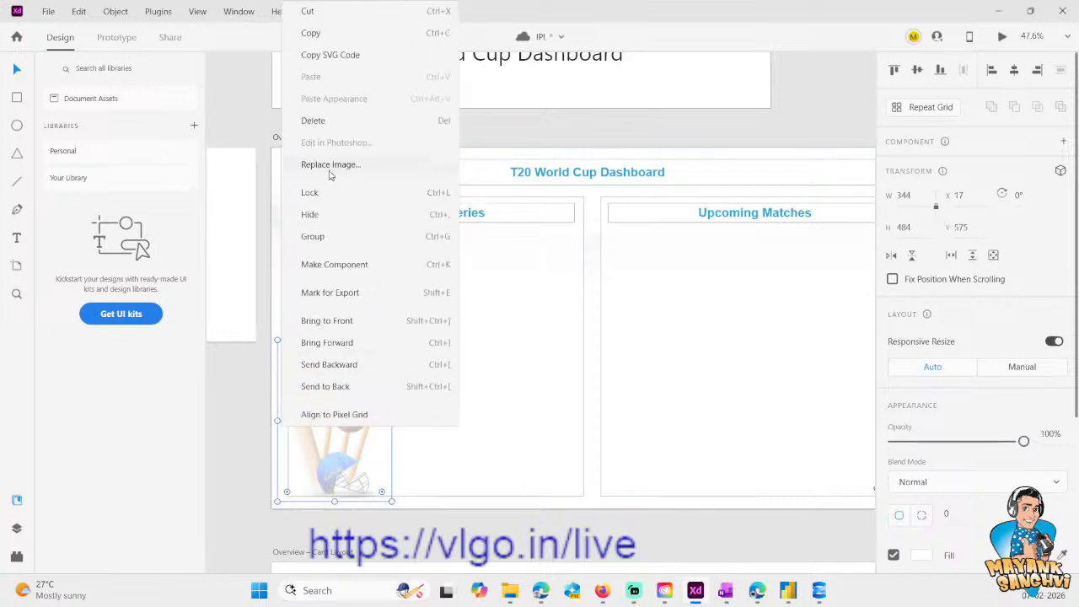
click(325, 293)
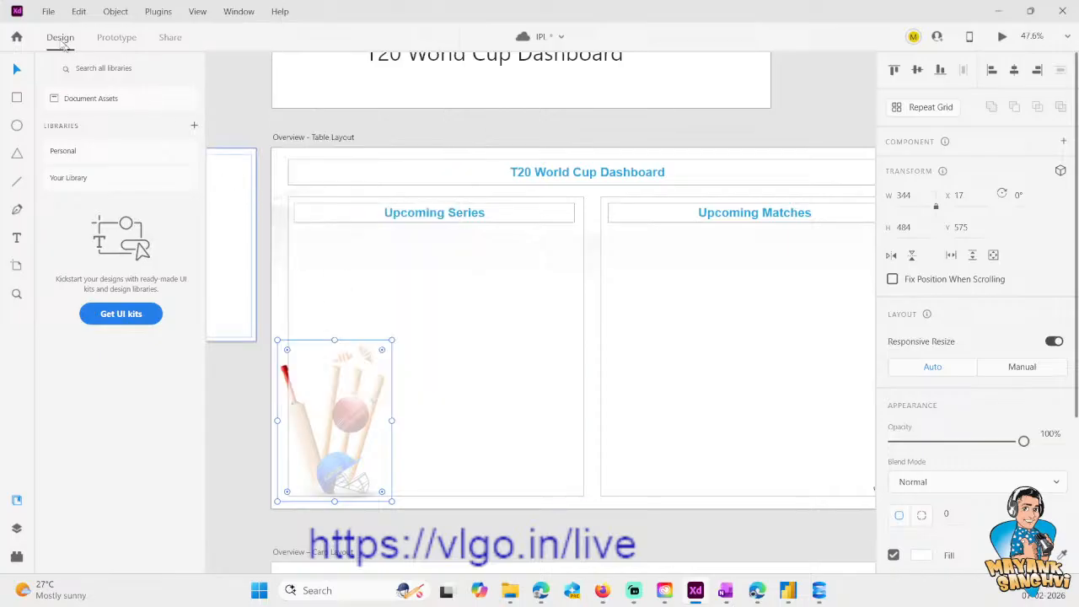
- Export all artboards as PNG at 1x size to the Pictures folder
click(48, 11)
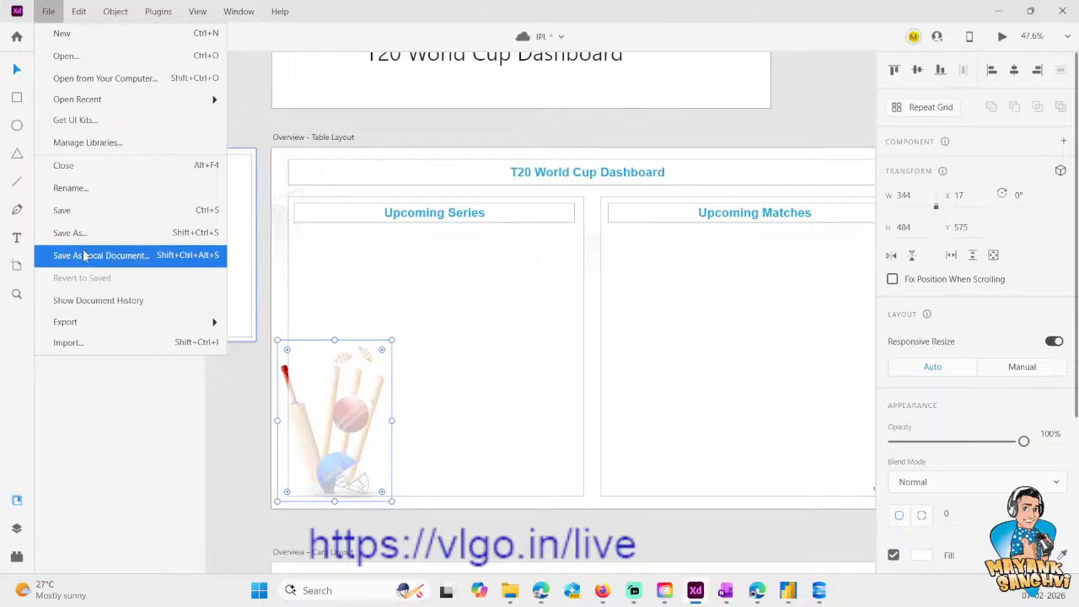
mouse_move(161, 322)
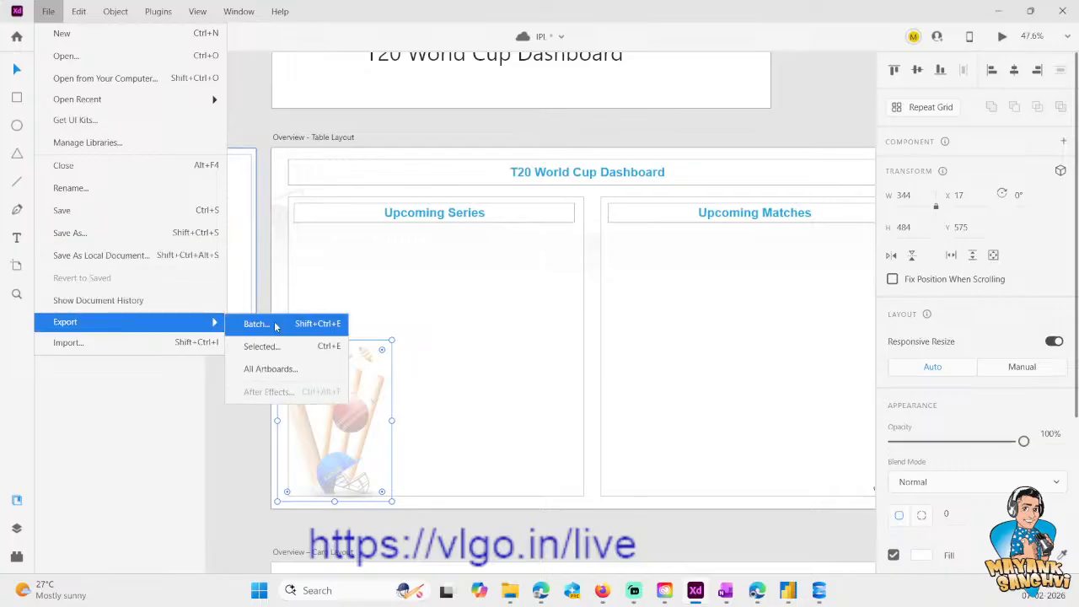
click(280, 372)
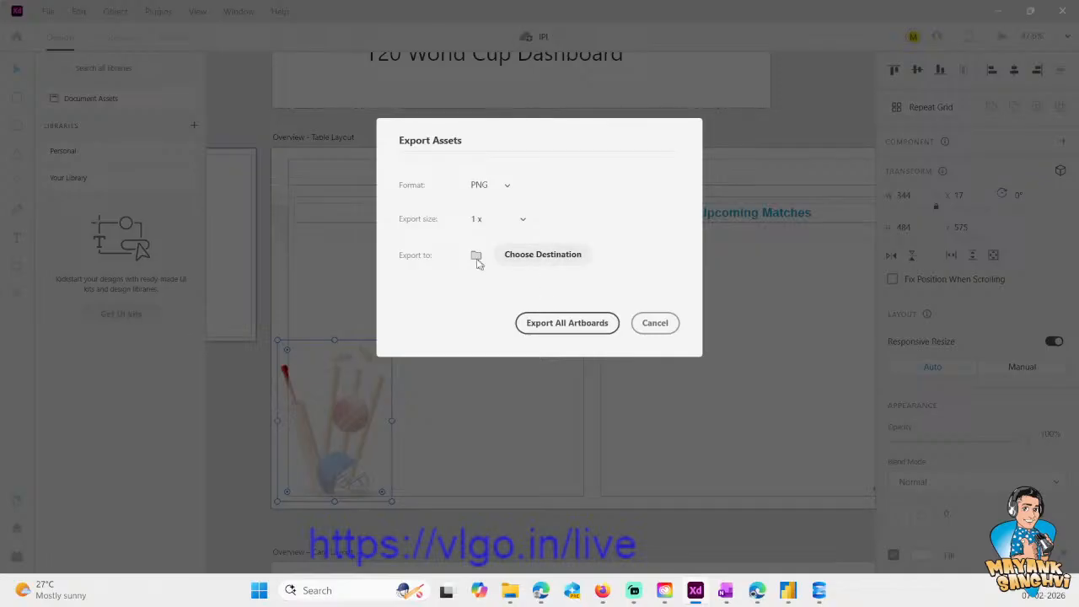
click(536, 267)
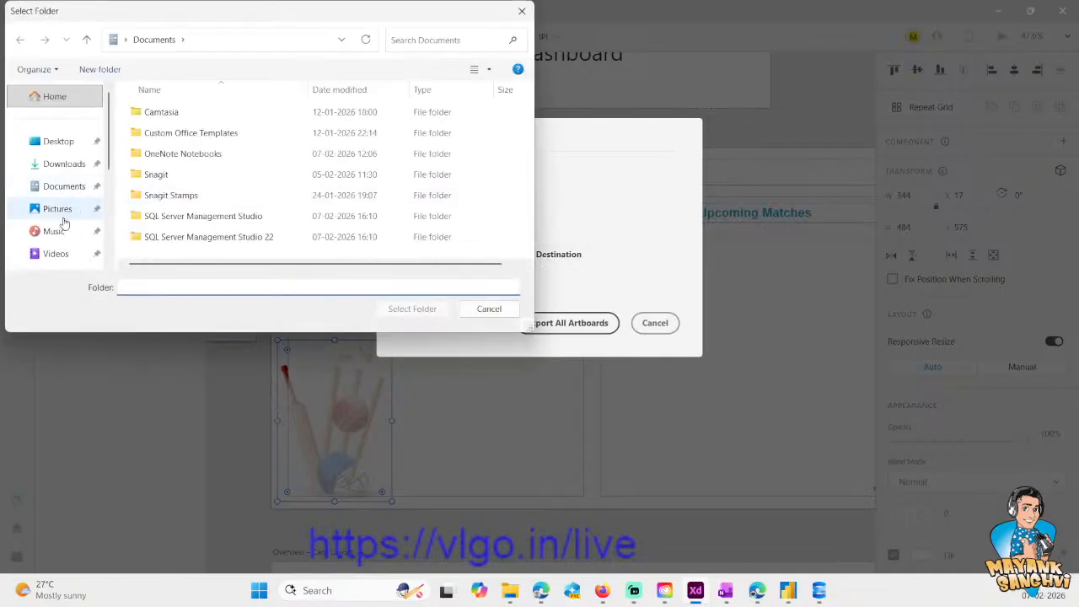
click(64, 211)
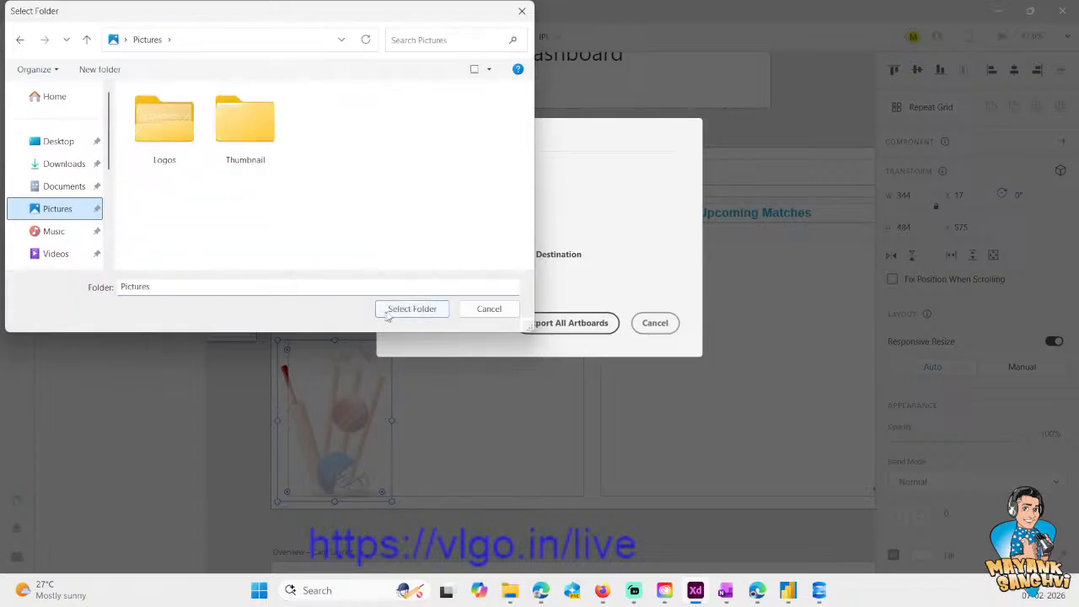
click(391, 315)
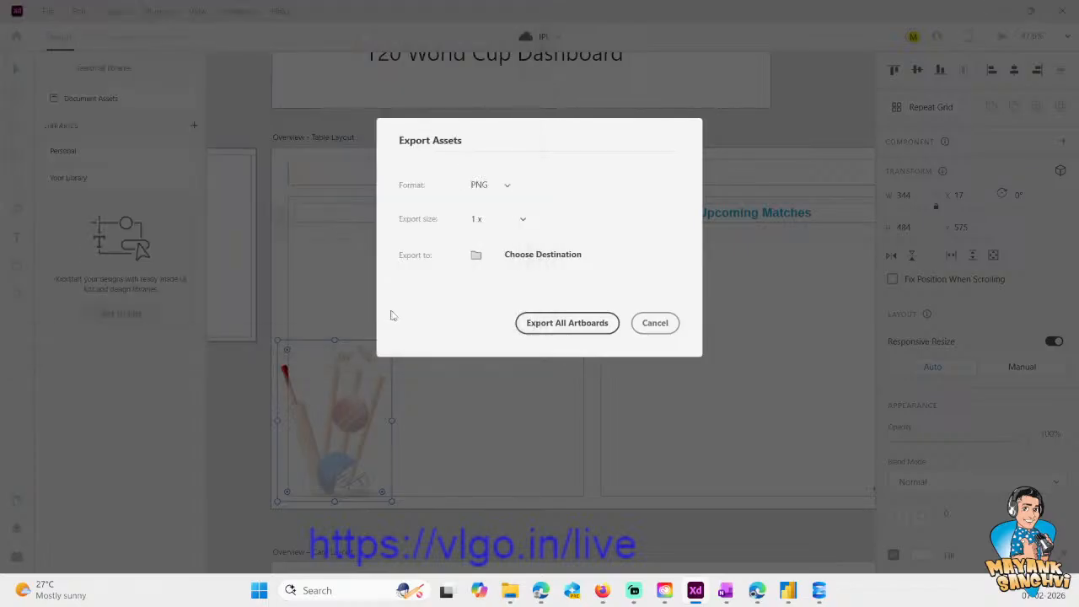
click(574, 327)
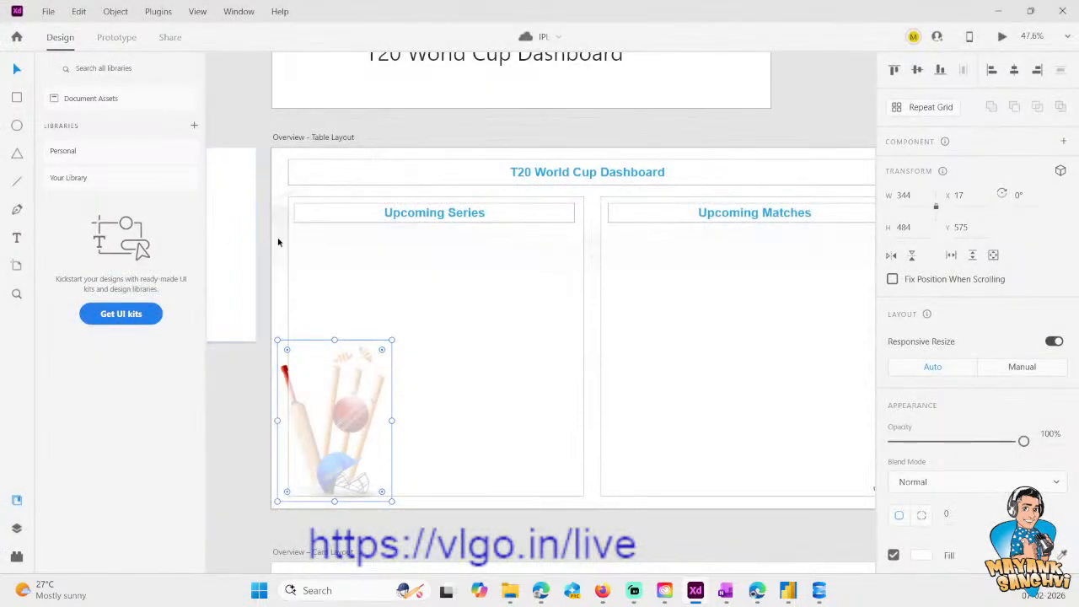
- Switch to File Explorer and check the Pictures folder for the exported Card Layout and Table Layout images
click(510, 595)
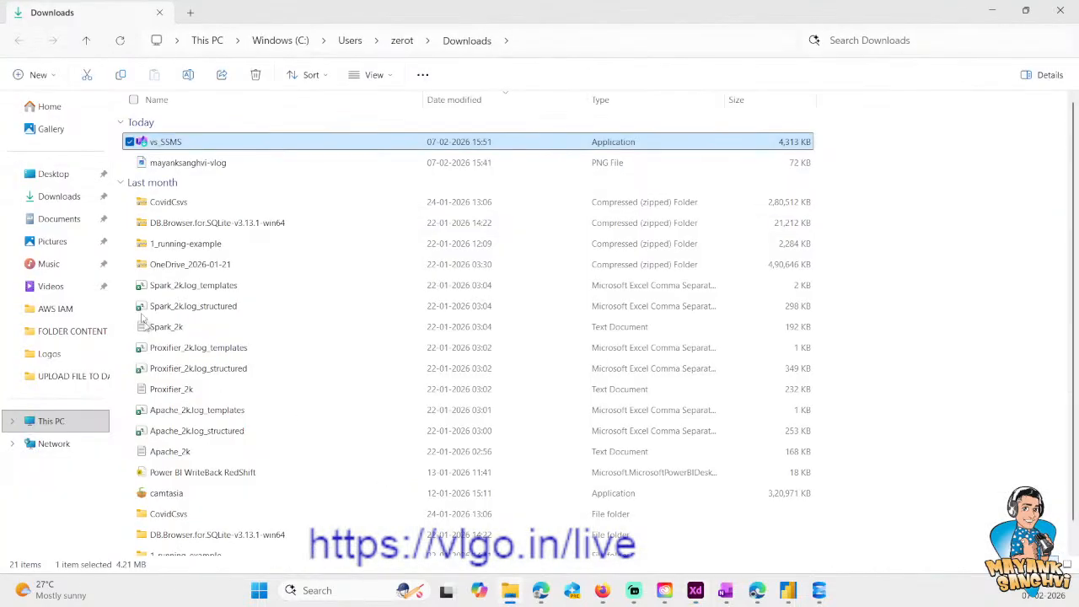
click(55, 250)
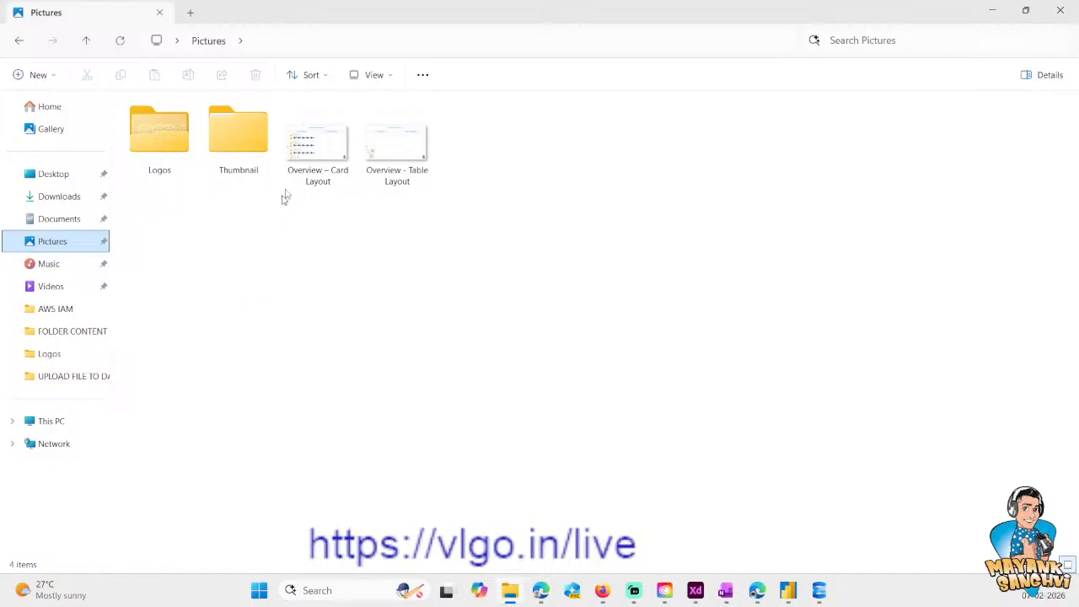
click(318, 145)
click(411, 154)
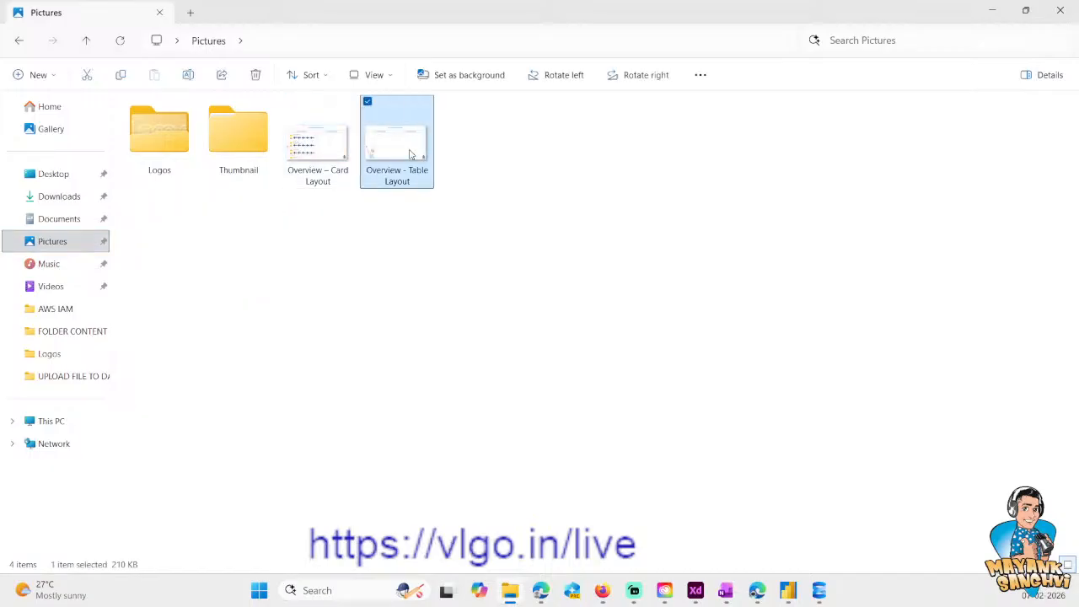
click(448, 303)
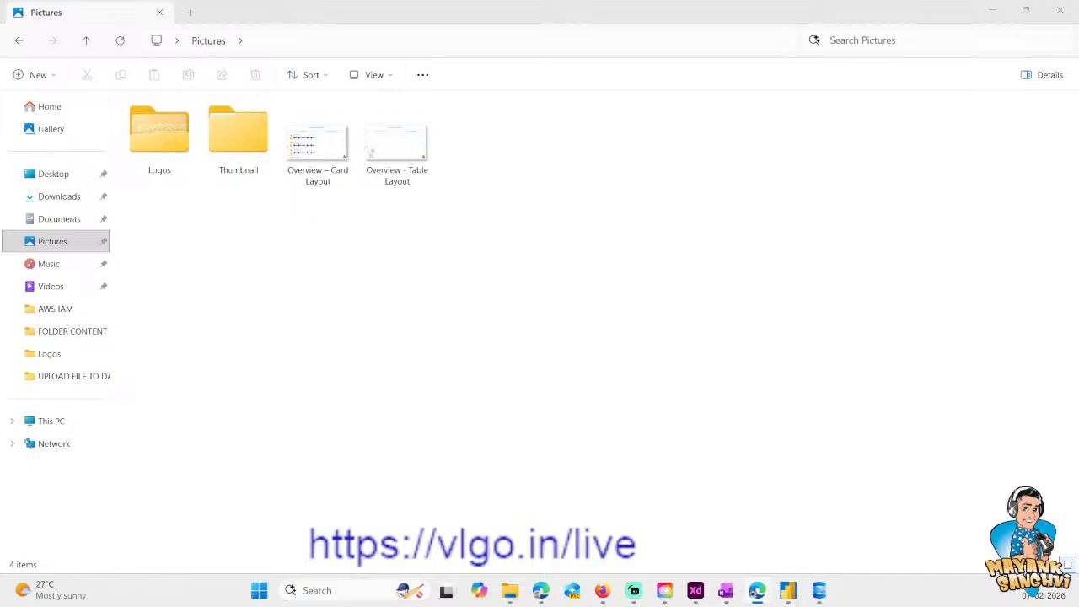
- Switch to SQL Server Management Studio 22 and bring up the connected server in Object Explorer
key(alt+Tab)
key(alt+Tab)
key(alt+Tab)
key(alt+Tab)
key(alt+Tab)
key(alt+Tab)
drag(0, 202, 540, 205)
click(869, 192)
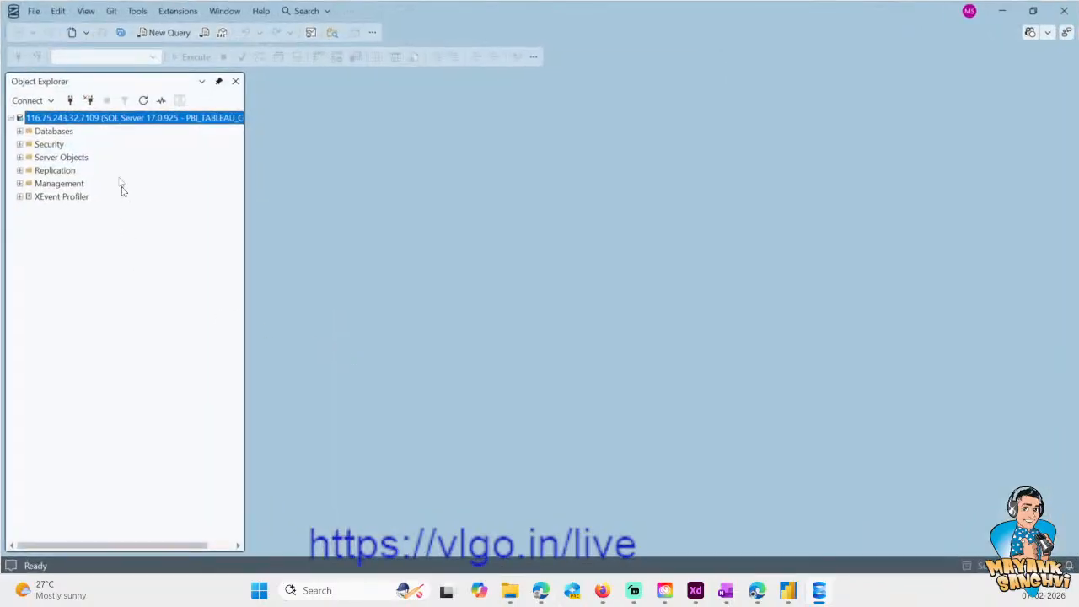
- Examine the tables of the EduVault database, collapse it, and list the tables of the Cricket database
click(19, 131)
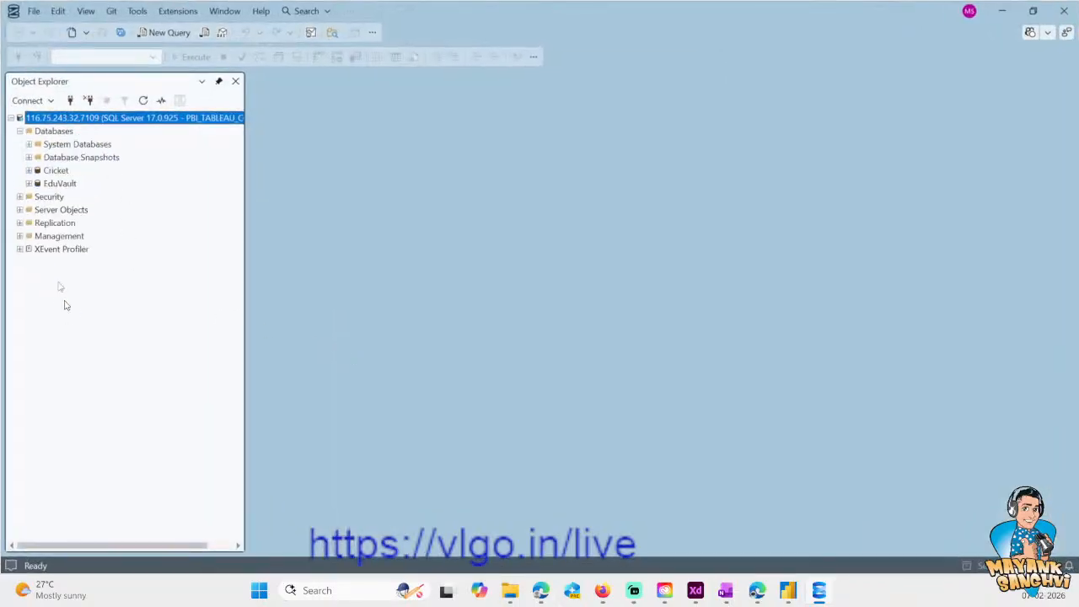
click(29, 170)
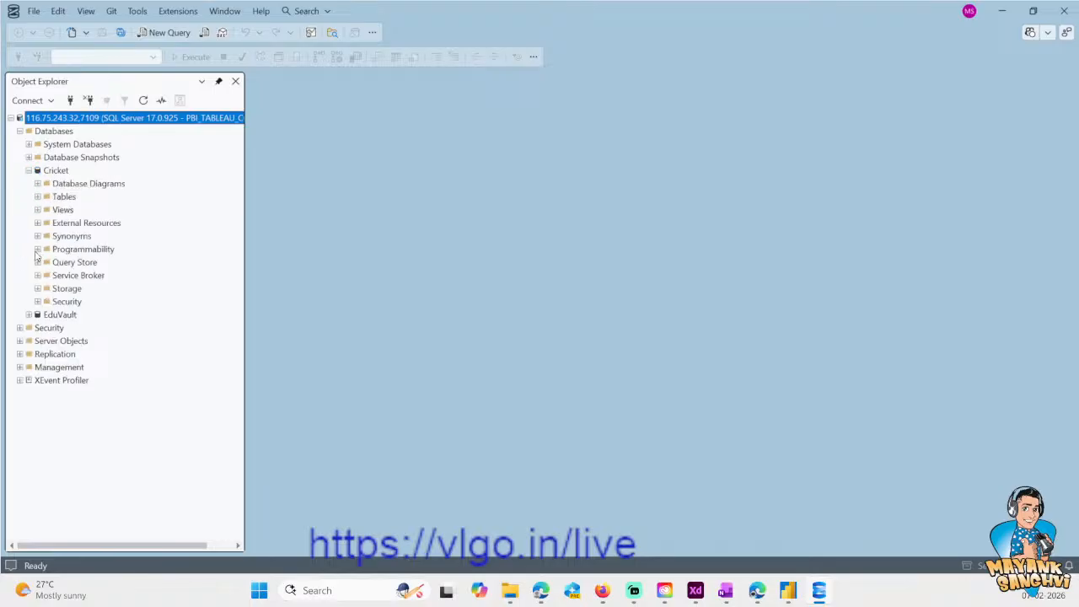
click(29, 314)
click(37, 340)
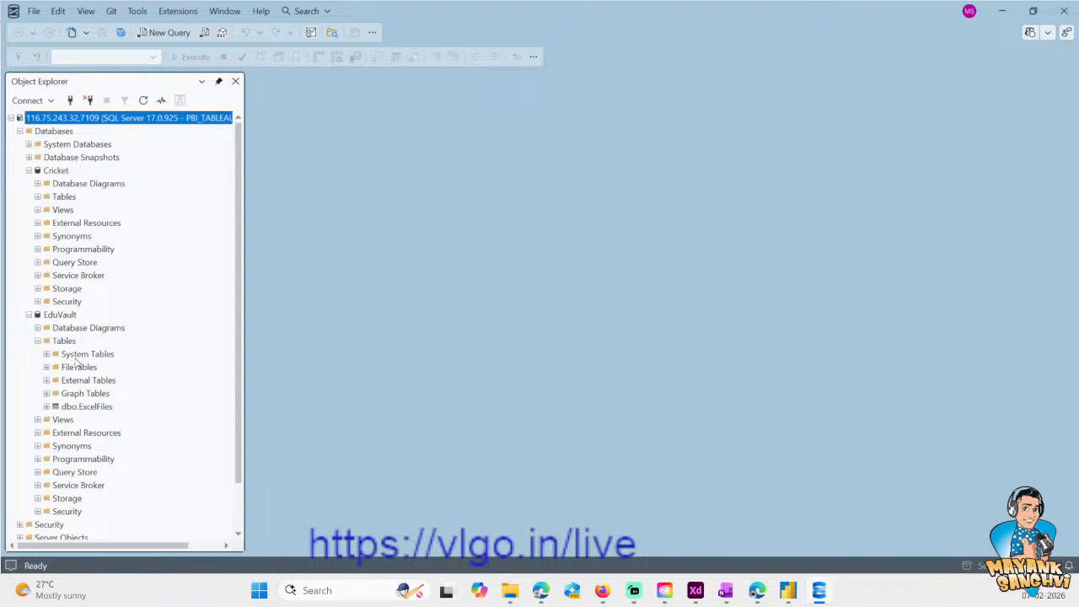
click(29, 314)
click(37, 196)
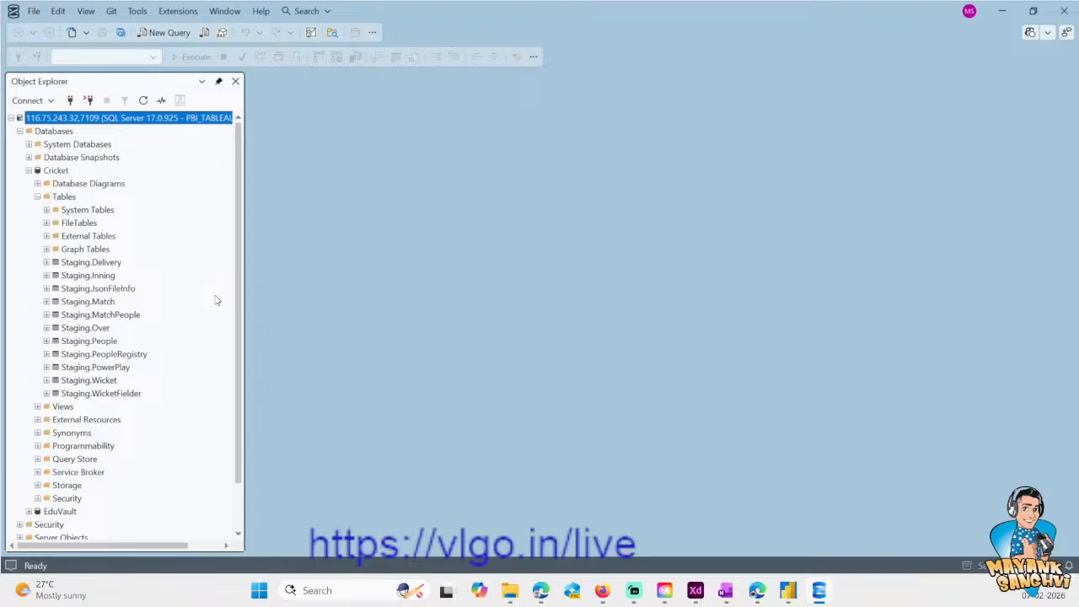
- Create a new query and set its target database to Cricket
click(168, 33)
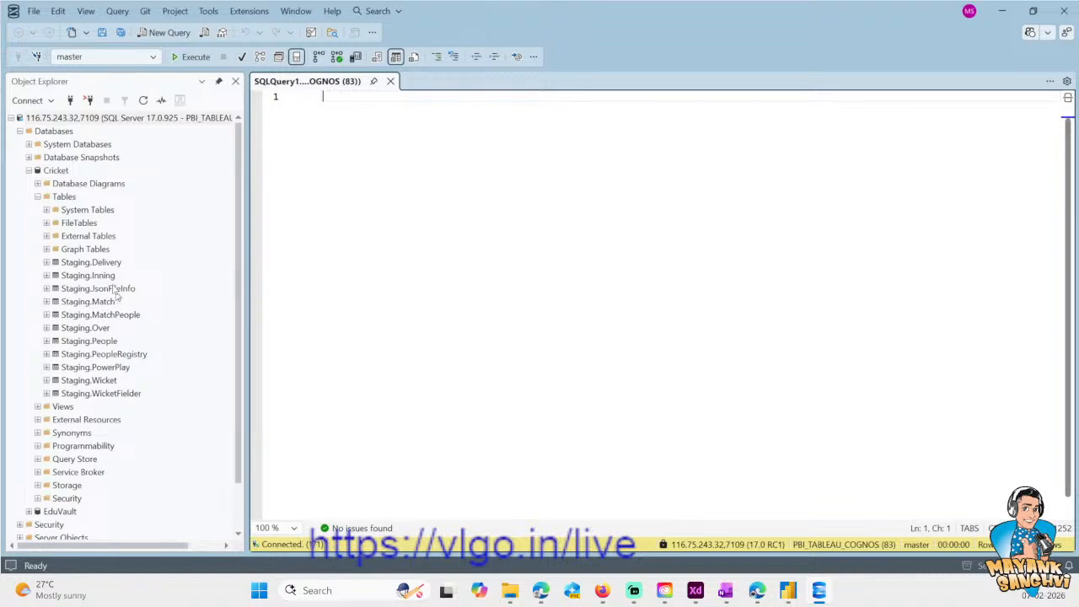
click(152, 58)
click(84, 78)
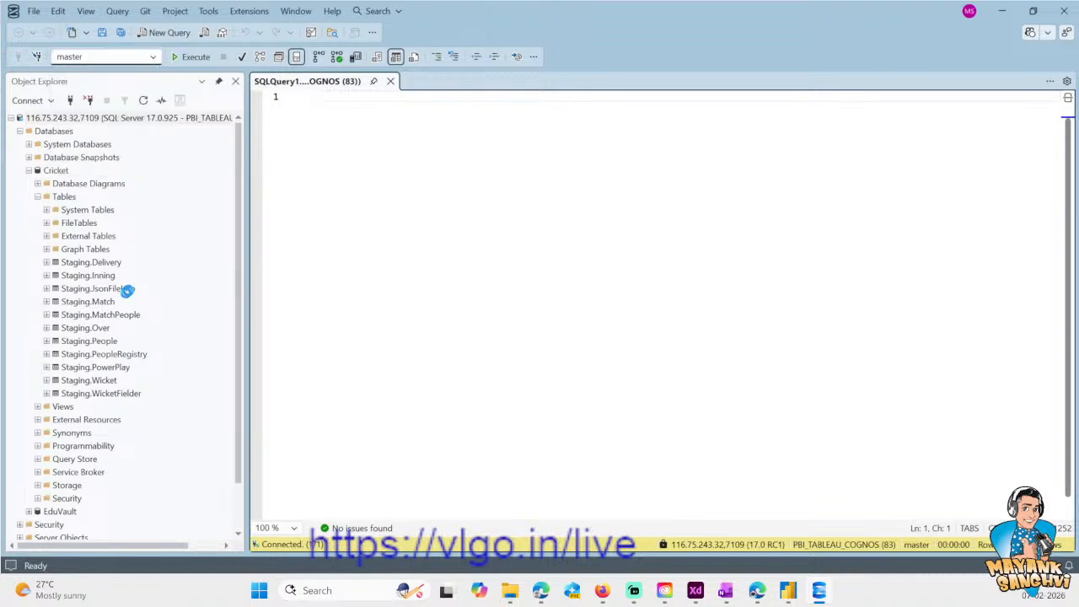
- Query all rows and columns of the [Staging].[Match] table to inspect its structure
drag(97, 304, 520, 282)
key(Home)
text(SELECT * FROM)
key(ctrl+a)
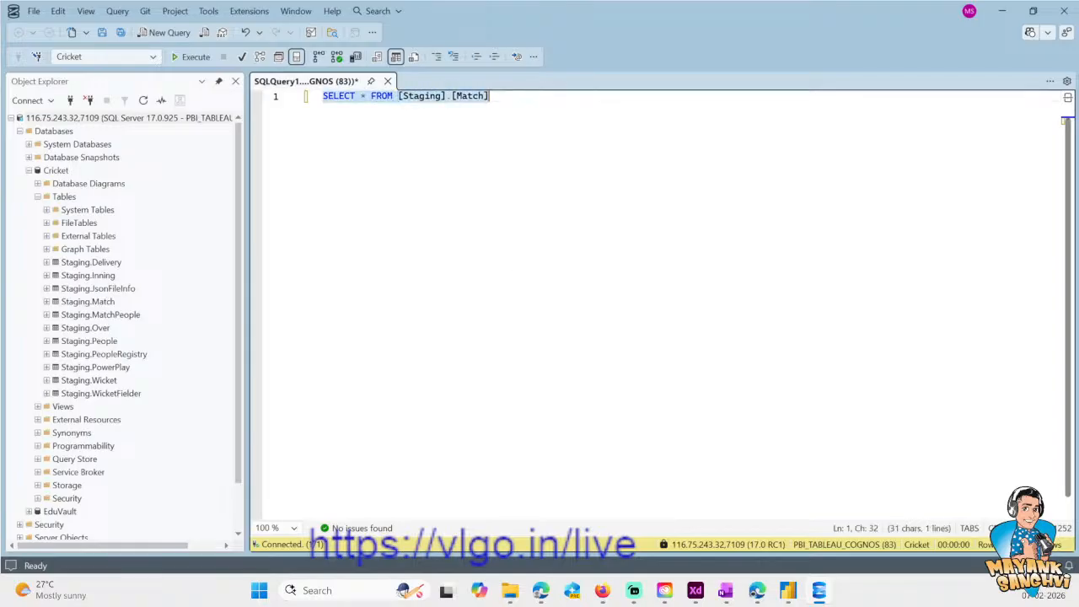
click(192, 57)
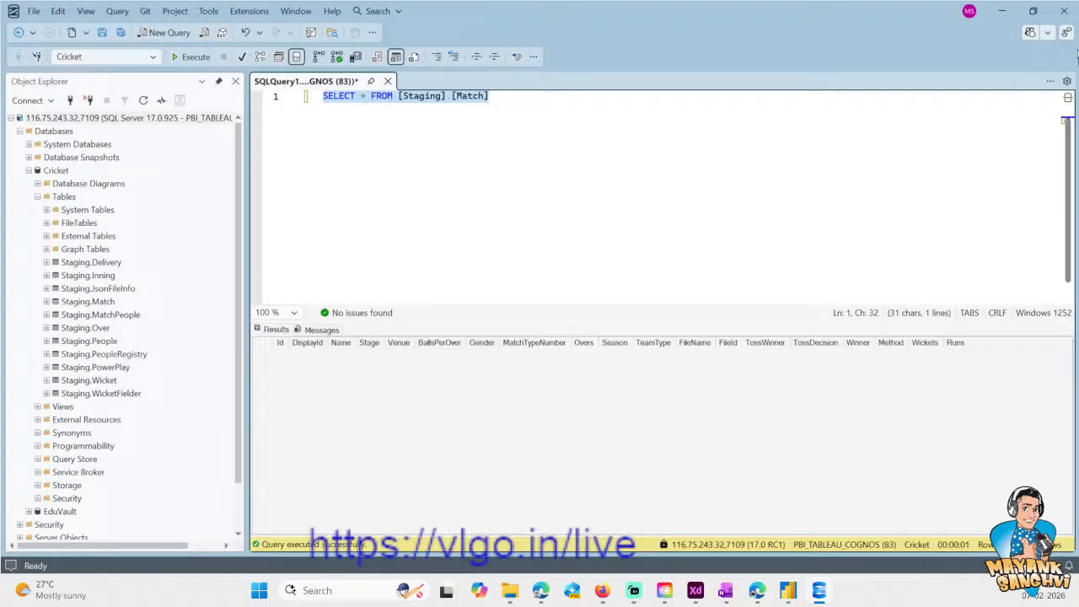
click(629, 179)
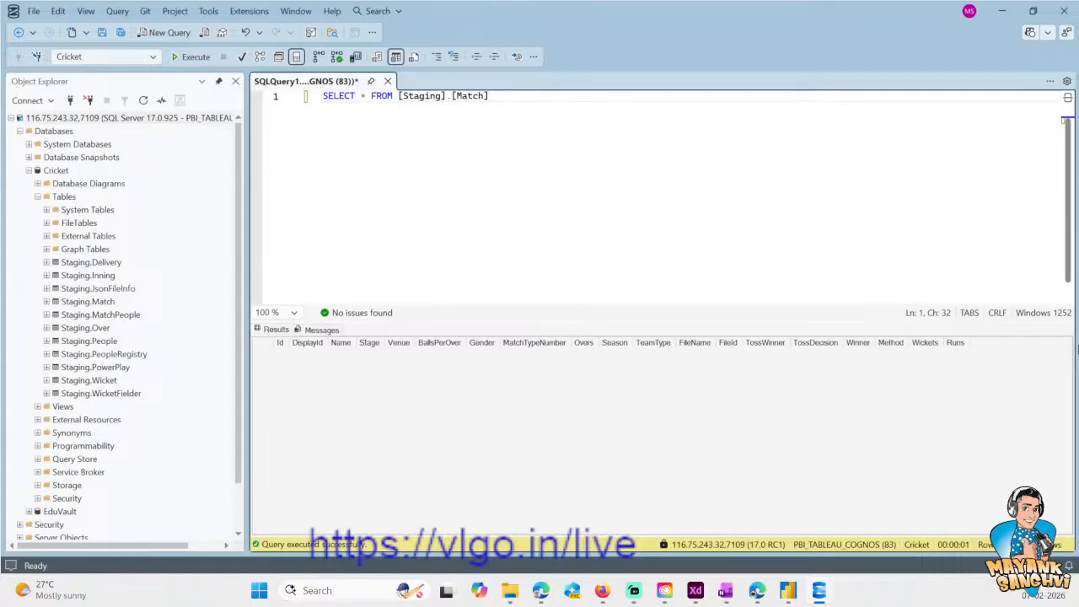
text(gmail.co)
key(BackSpace)
key(BackSpace)
key(BackSpace)
key(BackSpace)
key(BackSpace)
key(BackSpace)
key(BackSpace)
key(BackSpace)
text(st)
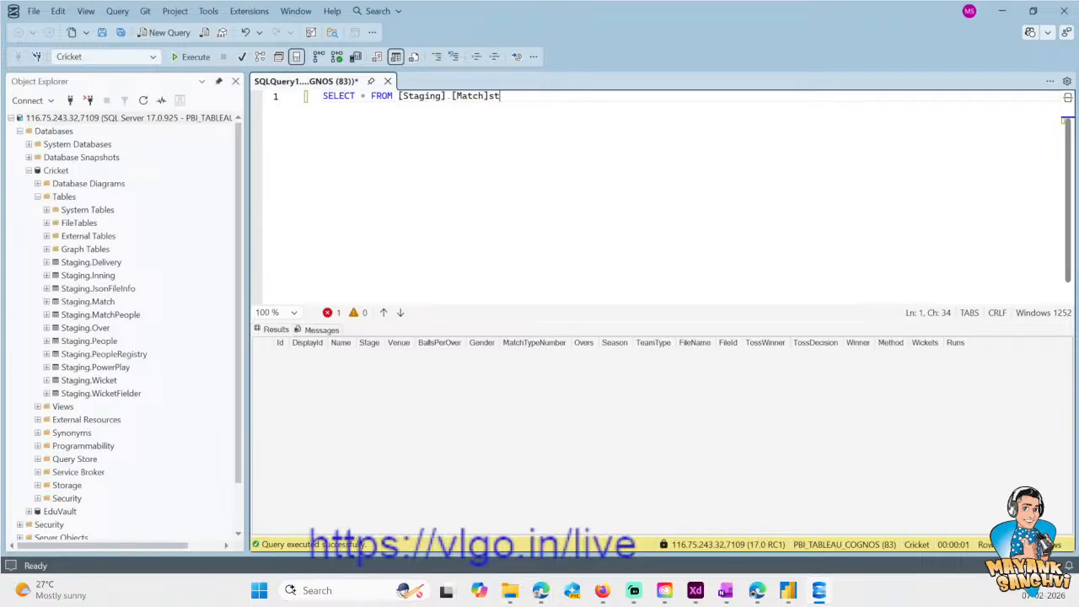
key(BackSpace)
key(BackSpace)
key(BackSpace)
- Replace the query text with a USE Cricket statement followed by GO and blank lines
key(ctrl+a)
key(BackSpace)
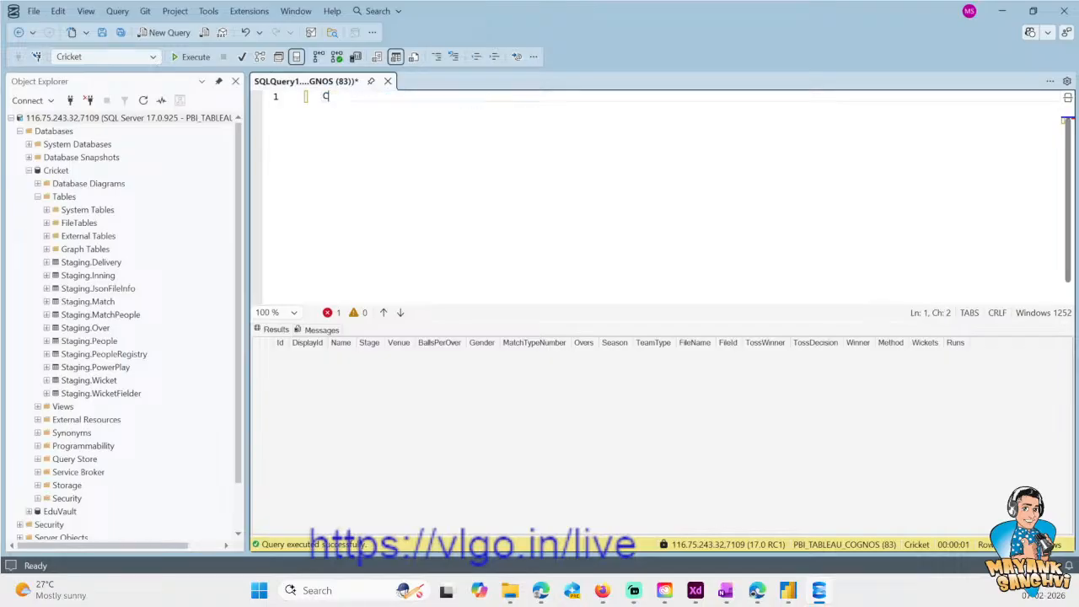
text(USE Crricke)
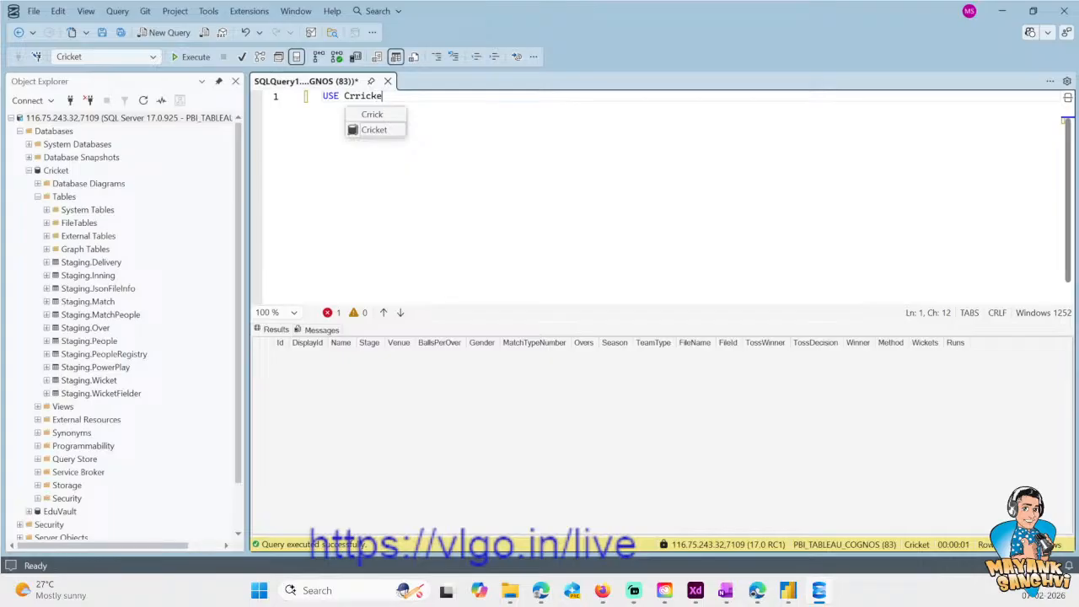
key(Tab)
key(Return)
text(GO)
key(Return)
key(Return)
- Save the query file as Cricket Schema in the default SQL Server Management Studio documents folder
key(ctrl+s)
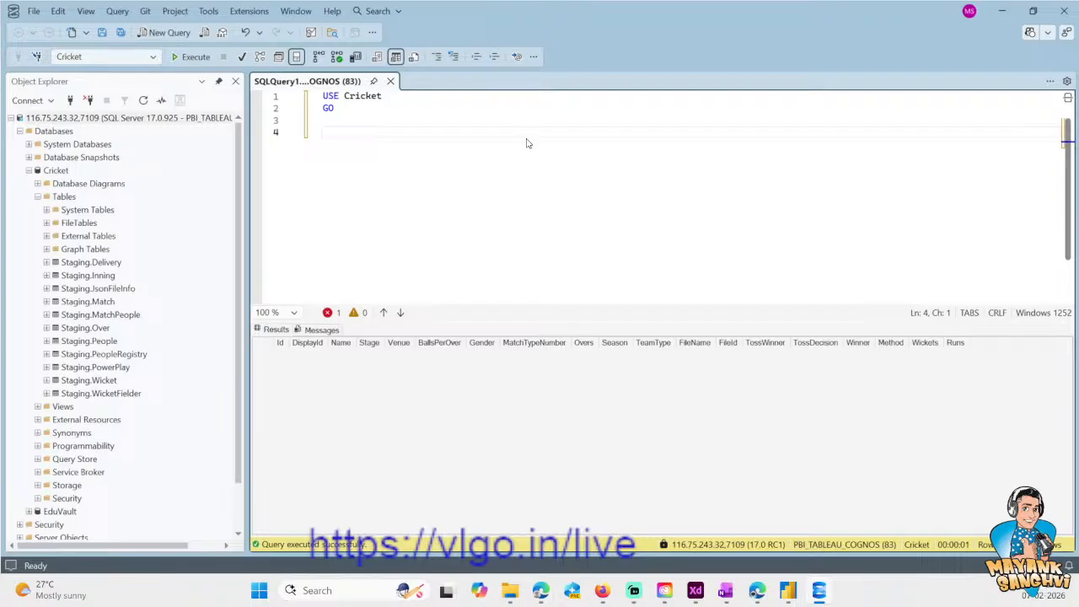
key(ctrl+s)
text(C)
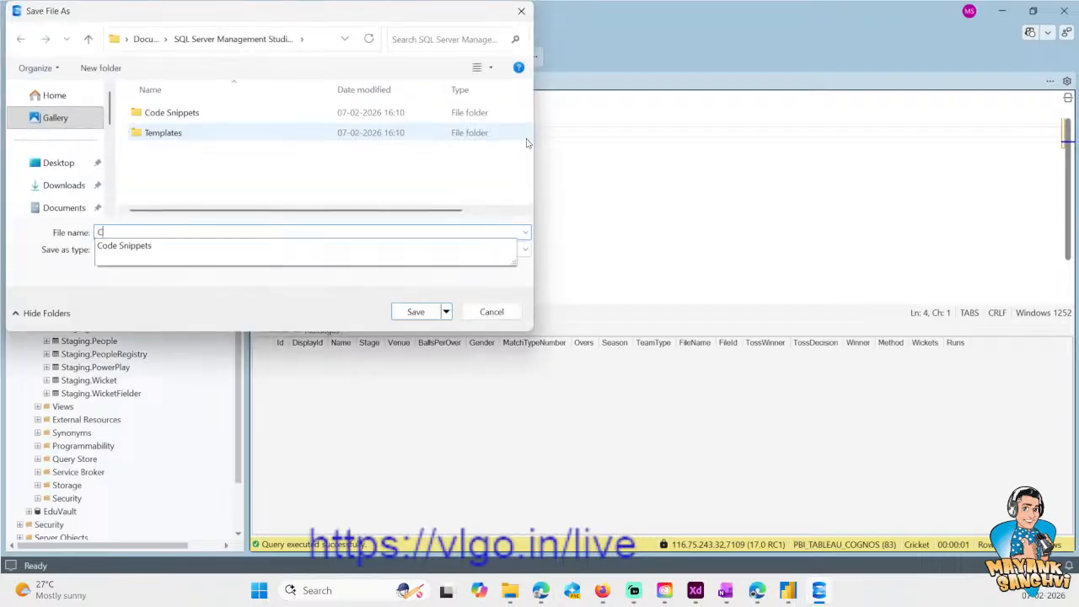
text(ricket S)
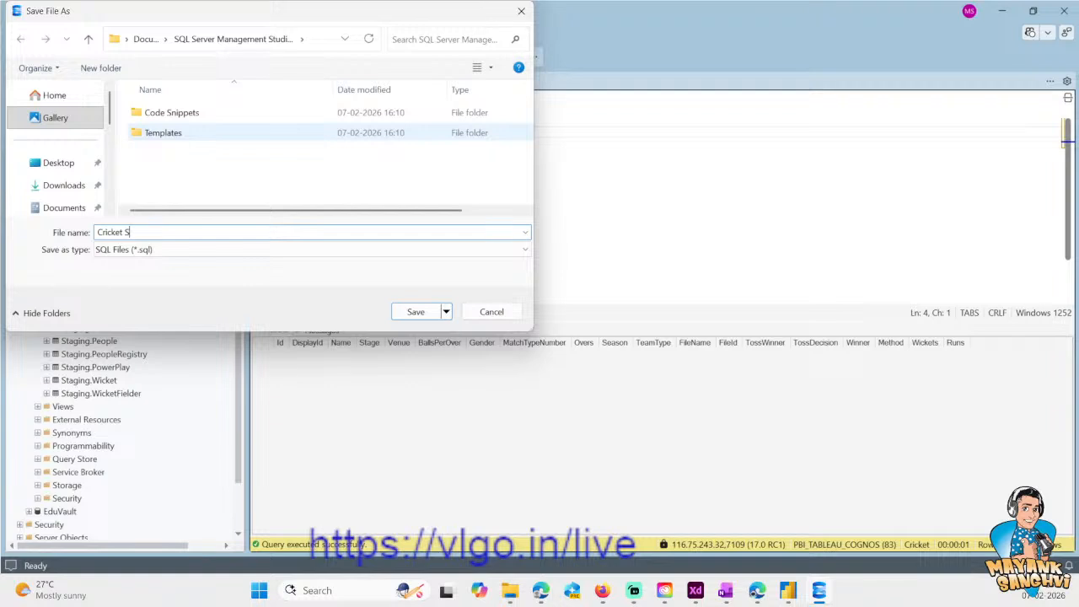
text(chema.)
key(Return)
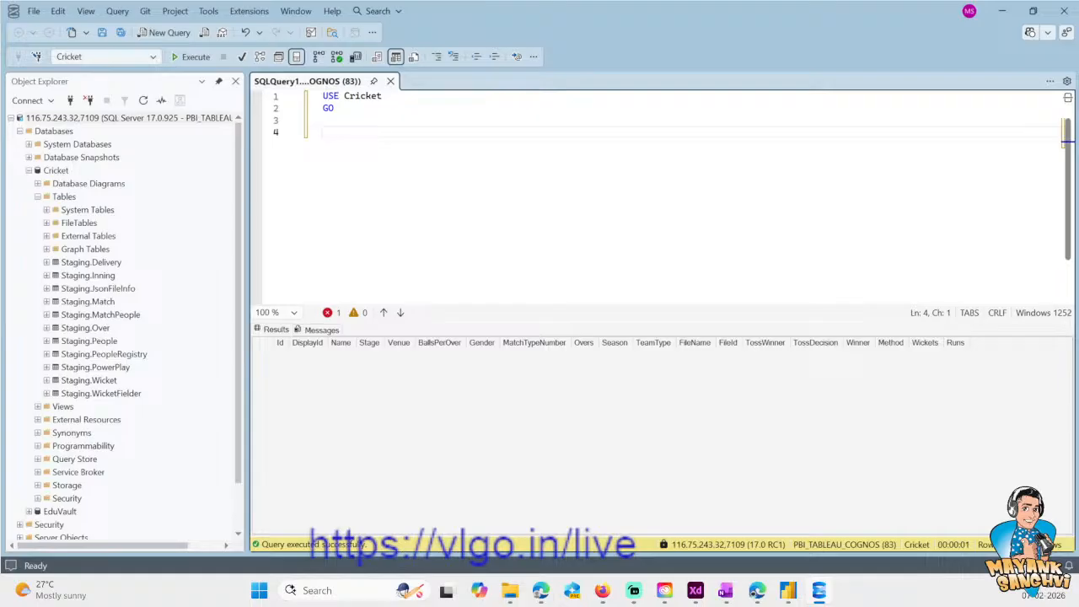
- Add a CREATE SCHEMA Prod statement followed by GO and execute only that batch
text(CREATE )
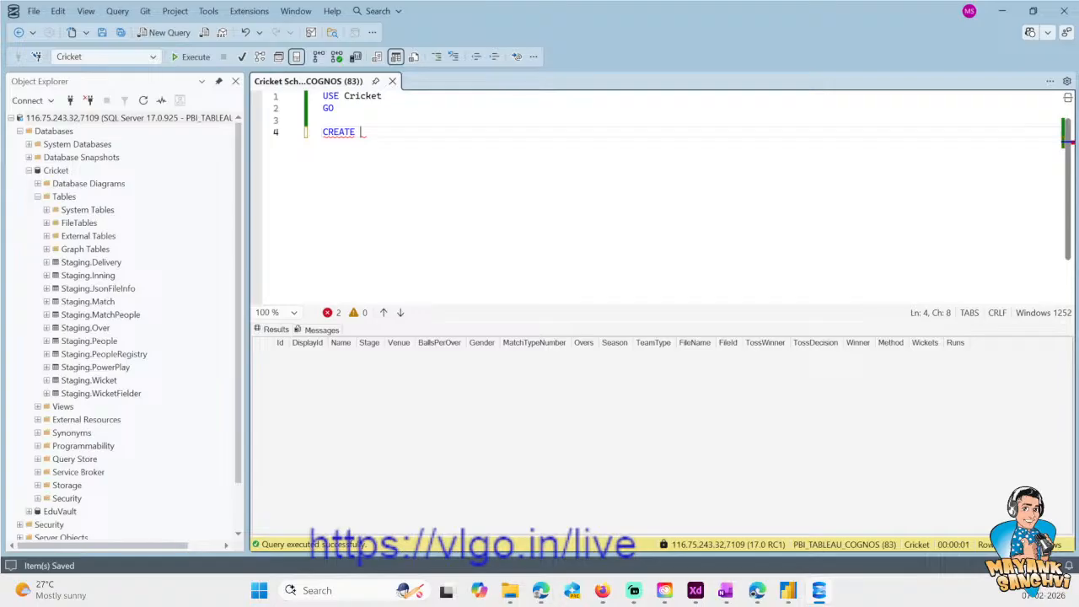
text(SCHEMA Prod.)
key(BackSpace)
key(Return)
text(GI)
key(BackSpace)
text(O)
key(shift+Up)
key(shift+Home)
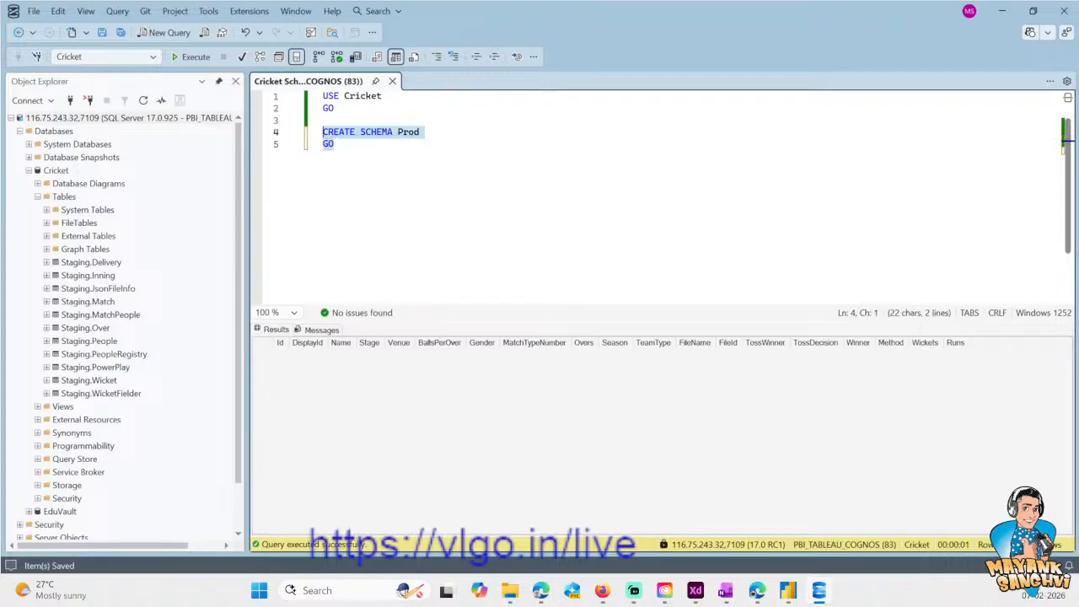
click(191, 57)
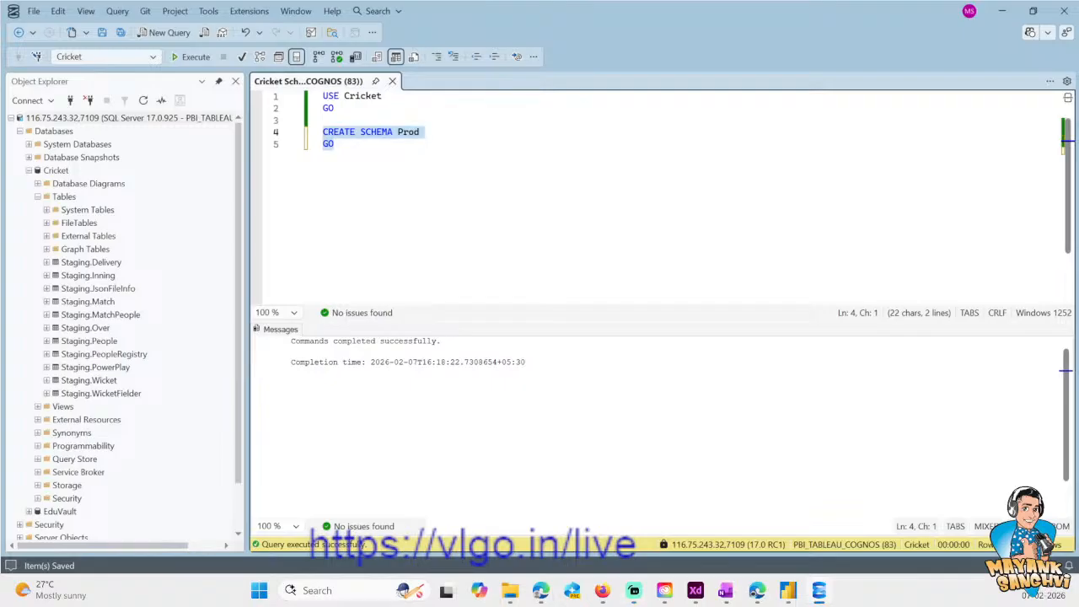
- Begin a CREATE TABLE statement two lines below the schema batch, leaving out the table name
key(alt+Tab)
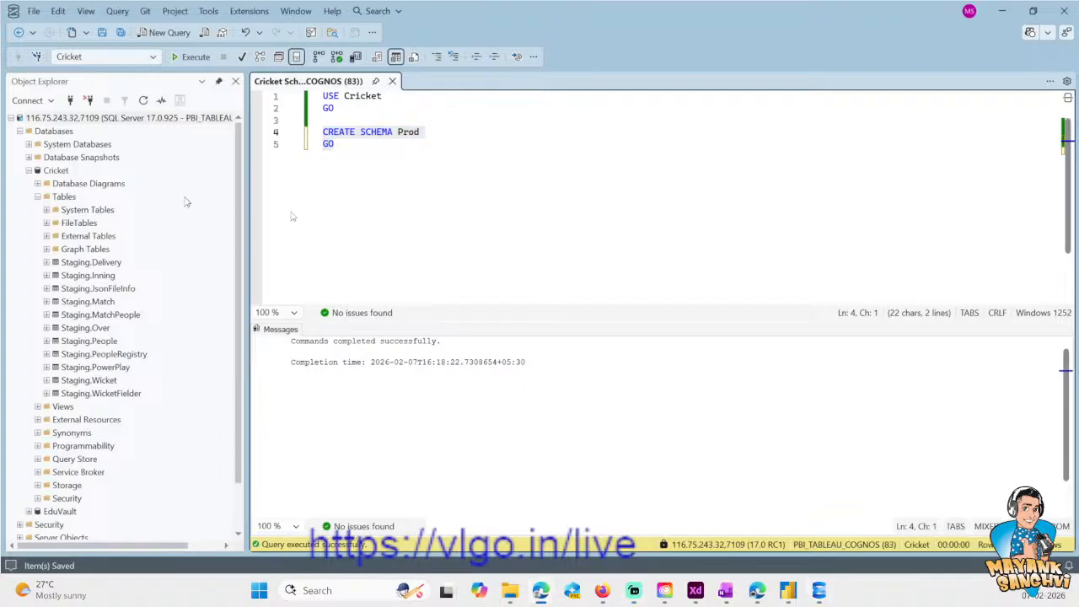
click(346, 168)
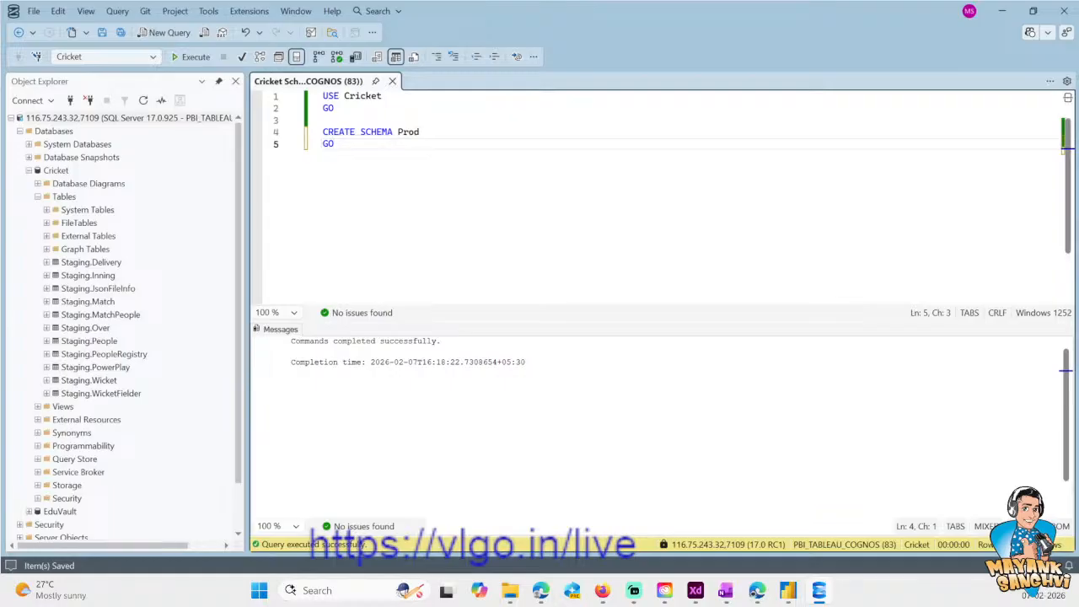
key(Return)
key(Return)
text(CREATE)
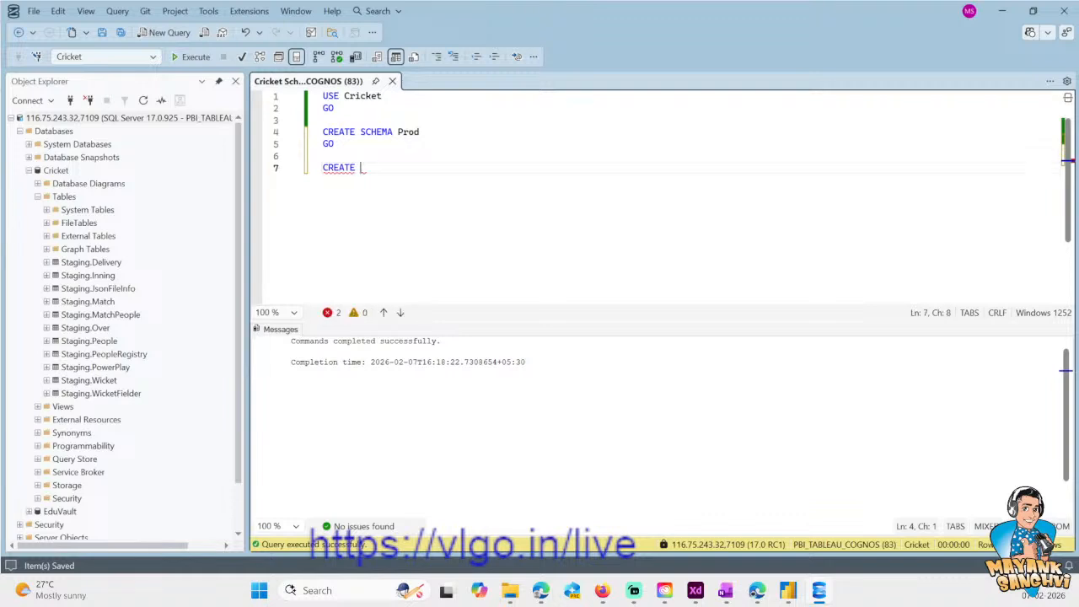
key(BackSpace)
key(BackSpace)
key(BackSpace)
key(BackSpace)
key(BackSpace)
key(BackSpace)
key(BackSpace)
text(CREATE TABLE)
- Try to execute the selected CREATE SCHEMA Prod batch again
key(Up)
key(Up)
key(shift+Home)
key(shift+Up)
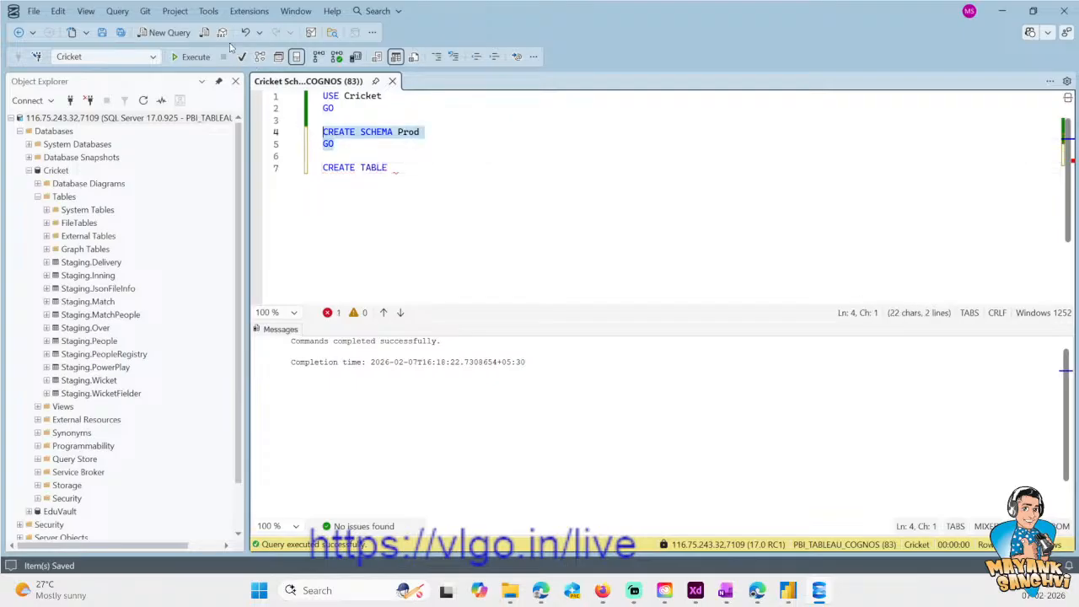
click(192, 57)
- Name the table in the CREATE TABLE statement Prod.Series and open its parenthesised column list
click(416, 171)
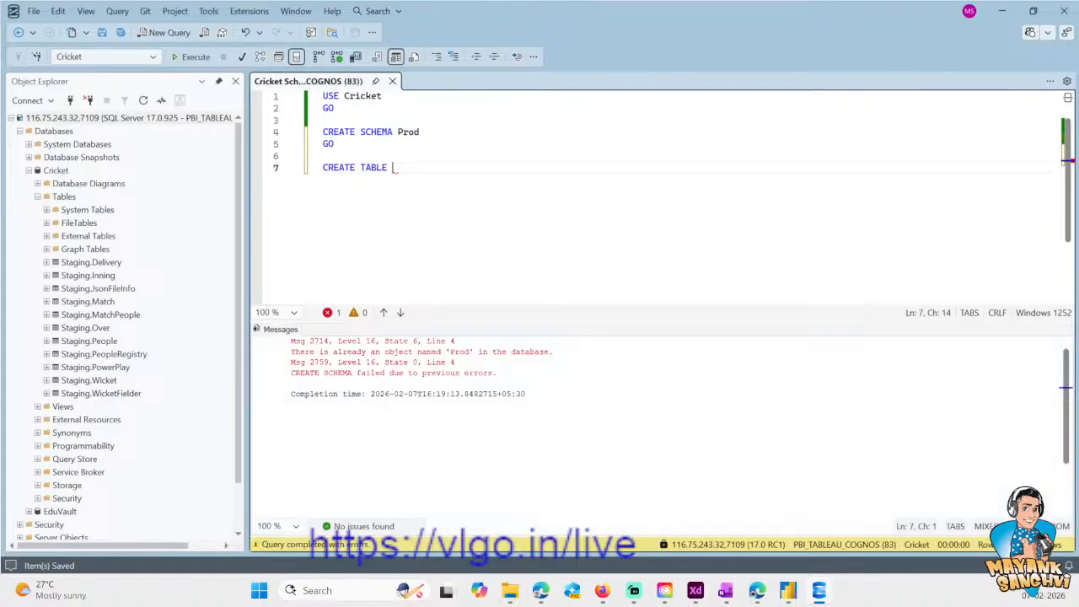
text(Prod.Series)
key(Return)
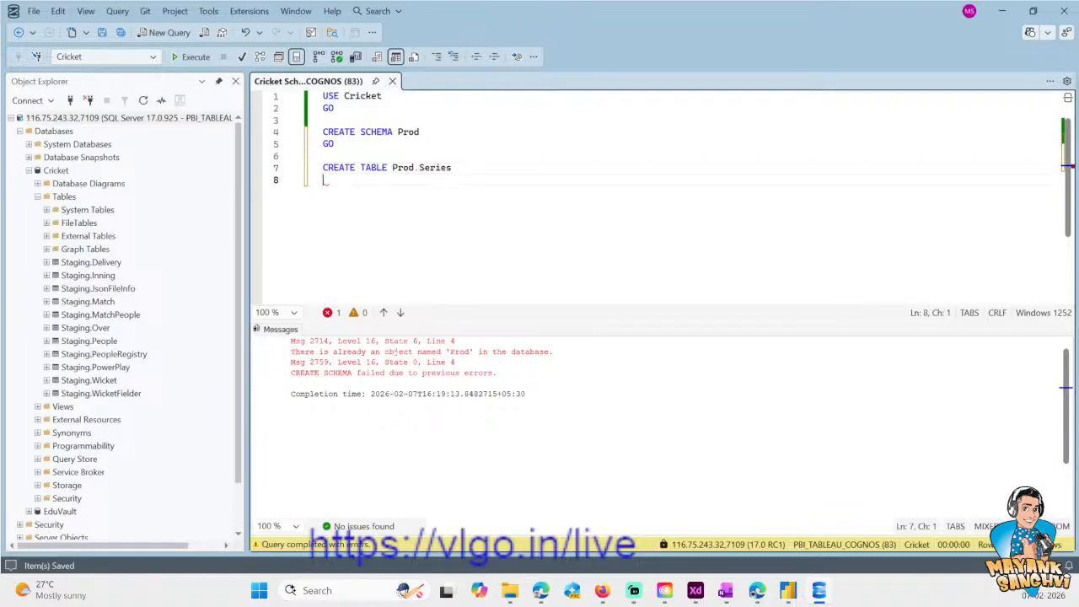
text(()
key(Return)
- Define the Id column of Prod.Series as BIGINT IDENTITY(1,1) PRIMARY KEY
key(Tab)
text(Id)
key(Tab)
key(Tab)
key(Tab)
key(Tab)
text(BG)
key(BackSpace)
text(IGINT IDENT)
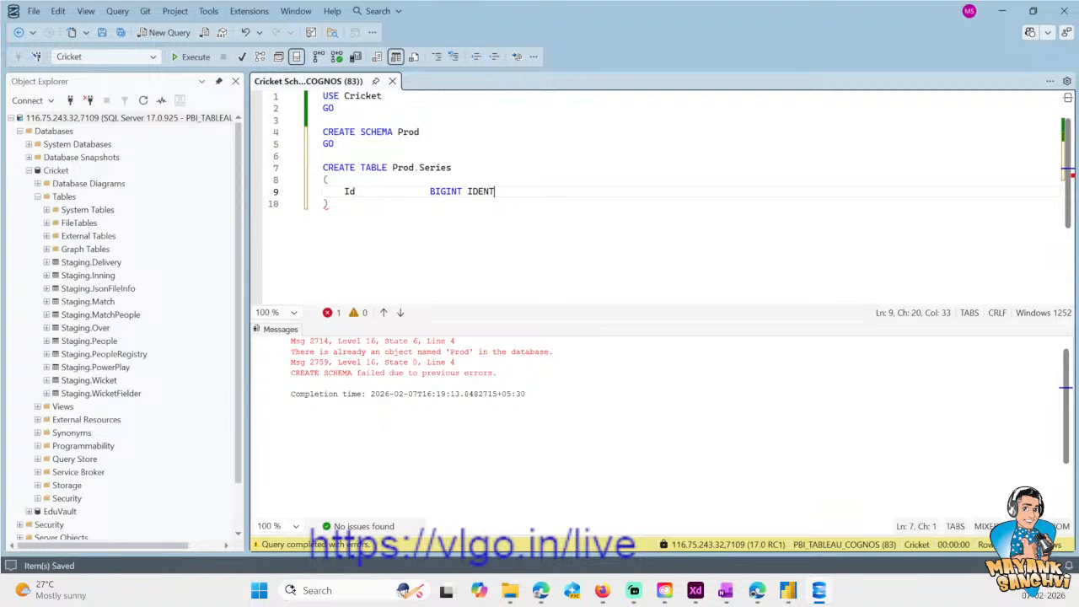
text(ITY(1,1))
key(End)
key(Return)
key(Up)
key(End)
text(PRIM)
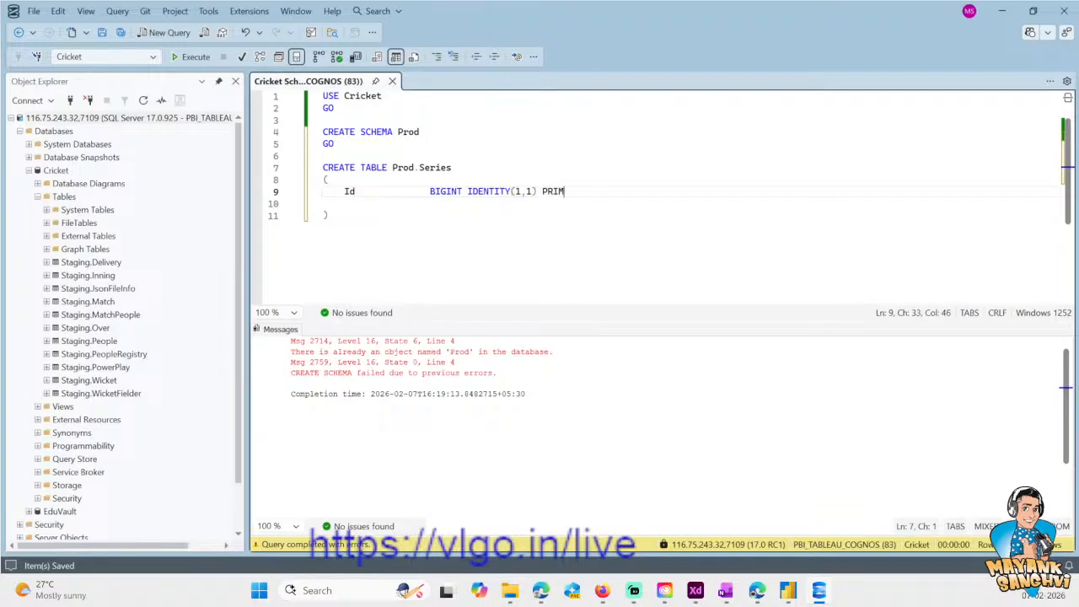
text(ARY KEY,)
- Add a second column named [Uid] below Id, enclosed in square brackets
key(Return)
text(Uid)
key(Tab)
key(Tab)
key(Tab)
key(Tab)
key(BackSpace)
key(BackSpace)
key(BackSpace)
key(BackSpace)
key(Home)
text([)
key(End)
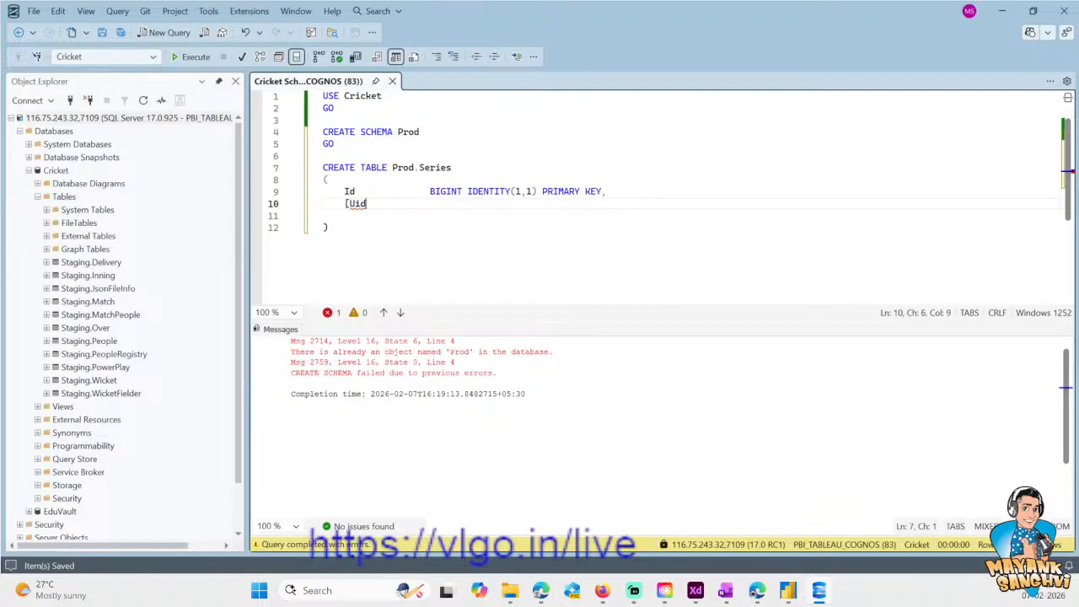
text(])
- Give the [Uid] column the type NVARCHAR(50) with DEFAULT(NEWID()), aligned with the Id column's type
key(Tab)
key(Tab)
key(Tab)
text(NVARCHAR()
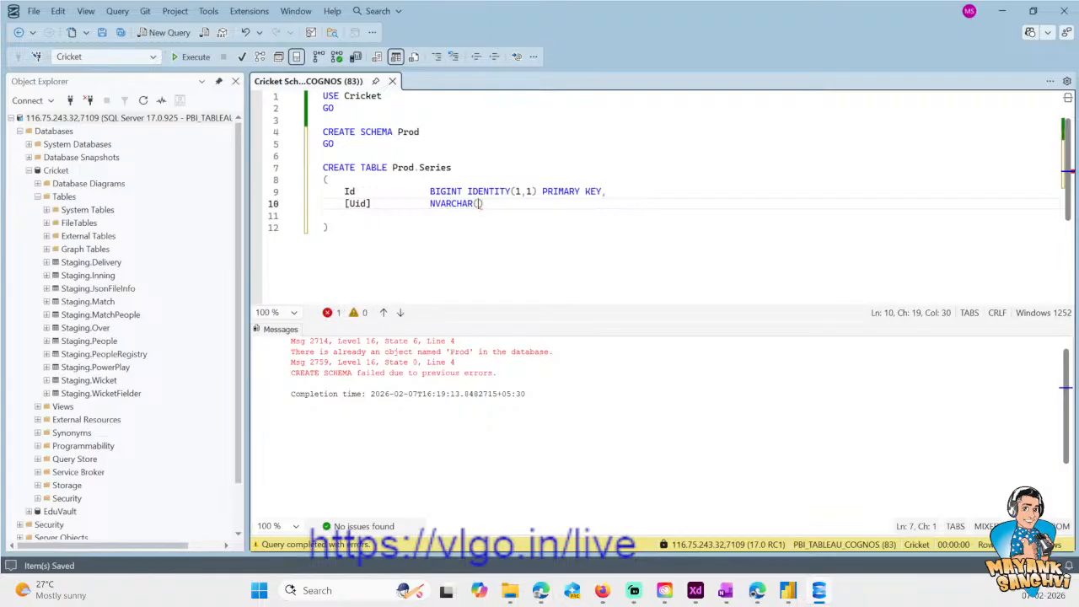
text(50) DEFAULT(NEW)
key(BackSpace)
key(BackSpace)
key(BackSpace)
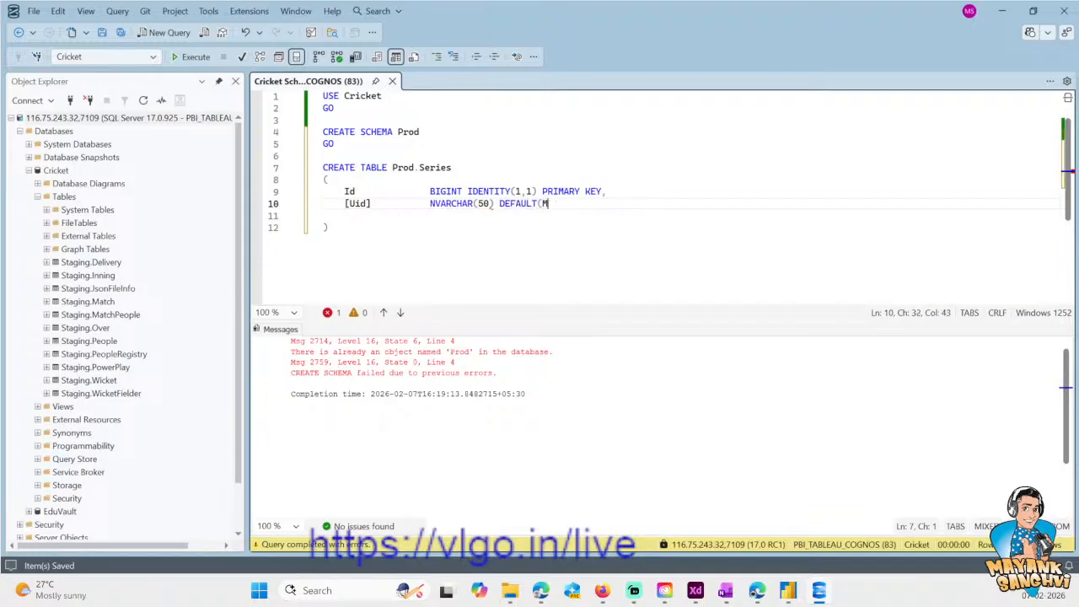
text(NEWID()),)
- Add a [Name] column of type NVARCHAR(200) below [Uid]
key(Return)
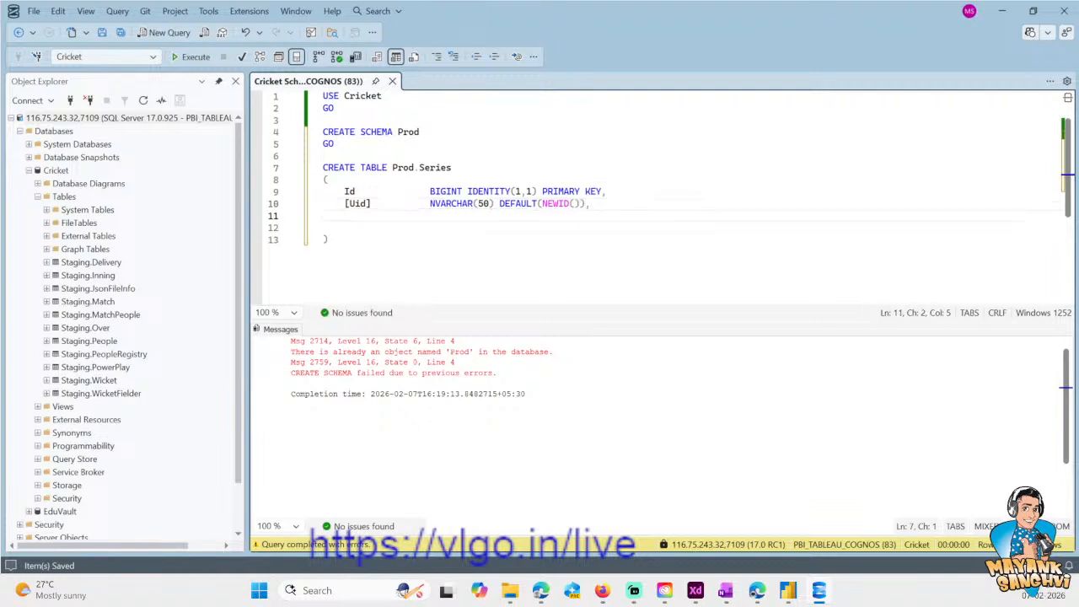
text([])
key(Left)
text(Name)
key(Right)
key(Tab)
key(Tab)
key(Tab)
text(NVA)
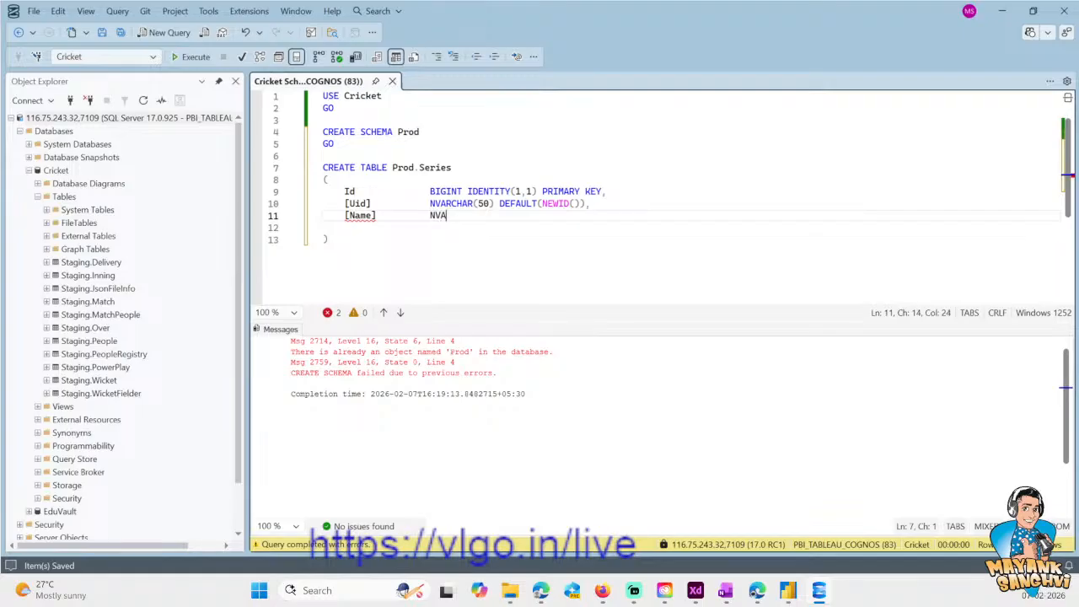
text(RCHAR(200))
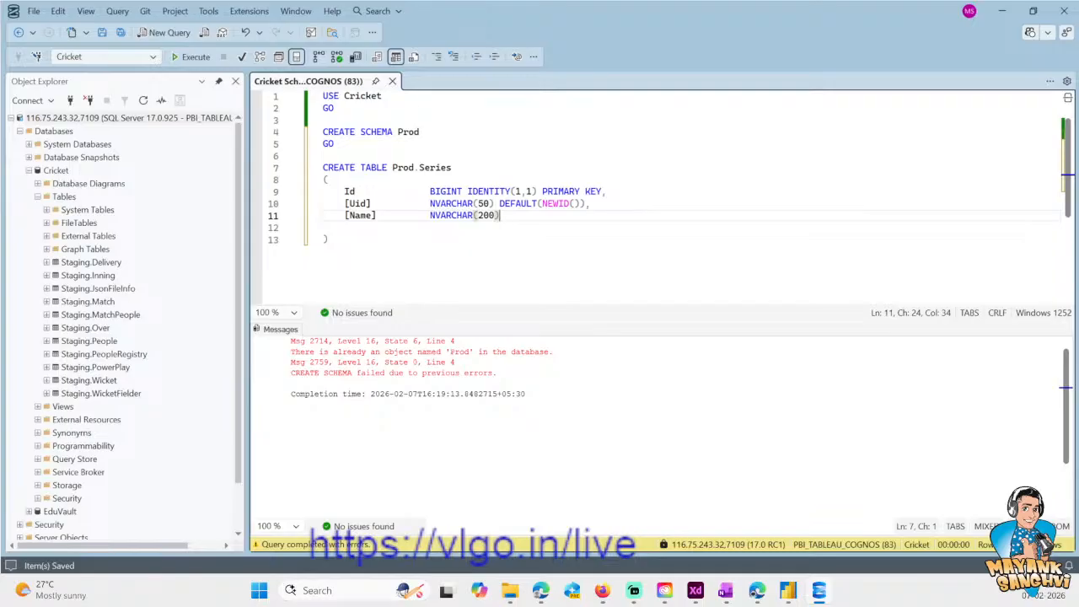
text(,)
- Add a [StartDate] column of type DATETIME2 below [Name]
key(Return)
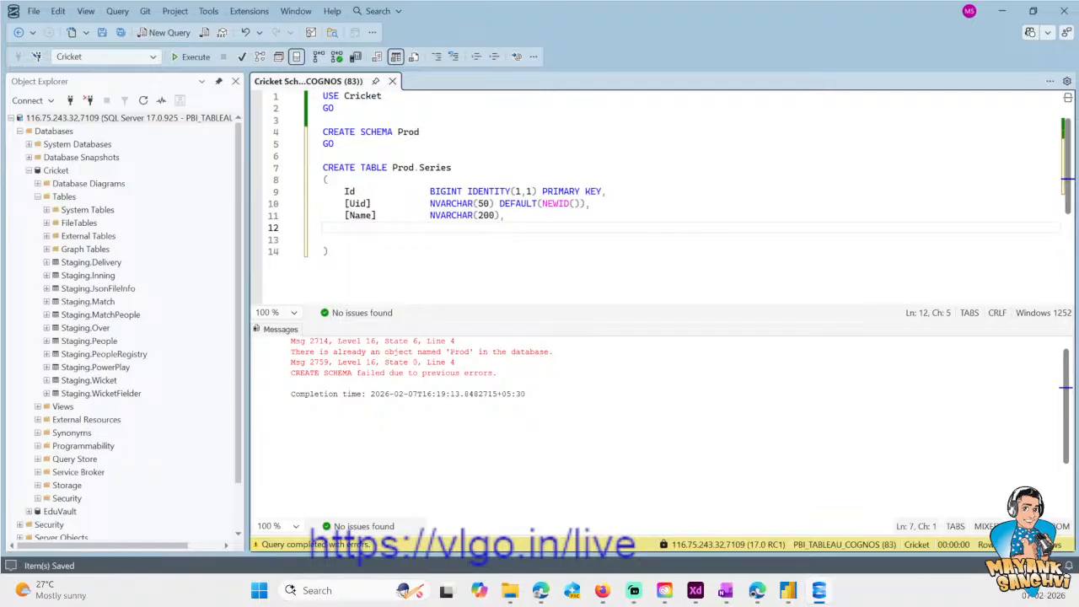
text([StartDate)
key(Right)
key(Tab)
key(Tab)
text(DATET)
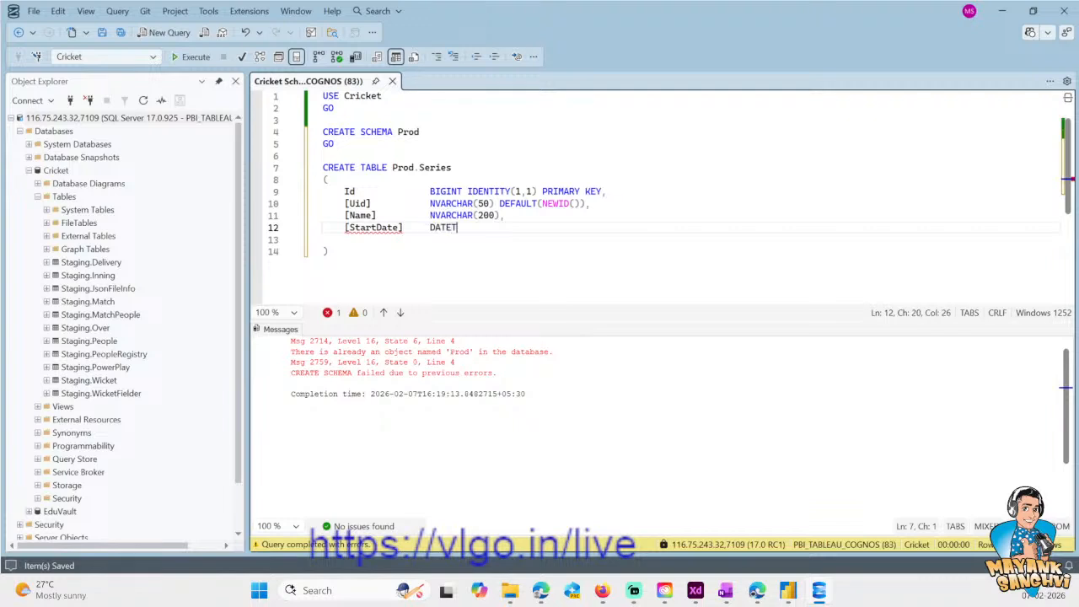
text(IME2,)
- Add an [EndDate] column of type DATETIME2 below [StartDate]
key(Return)
text([E)
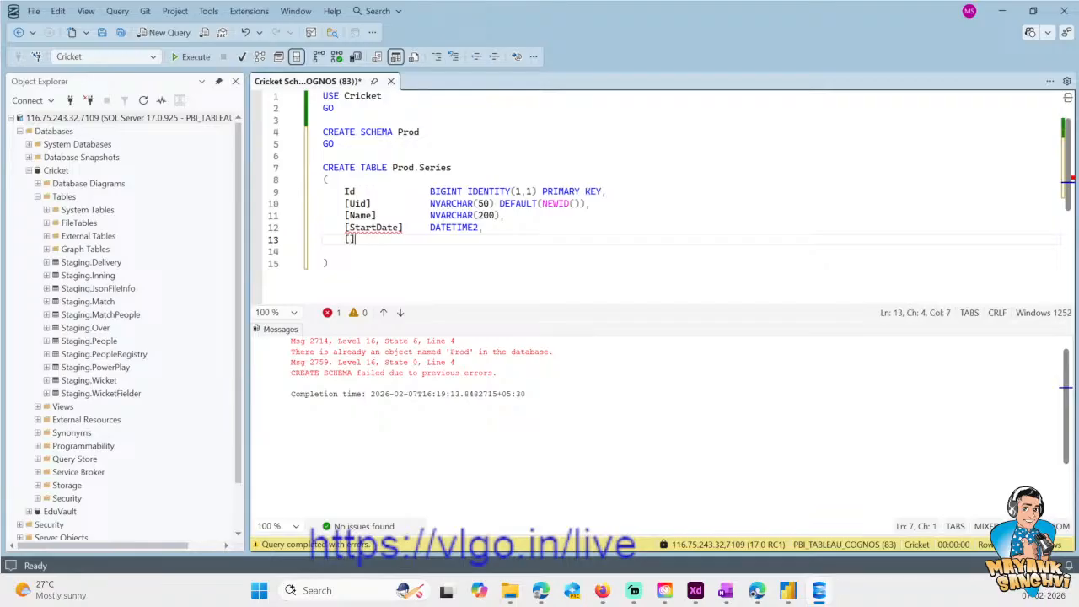
text(ndDate])
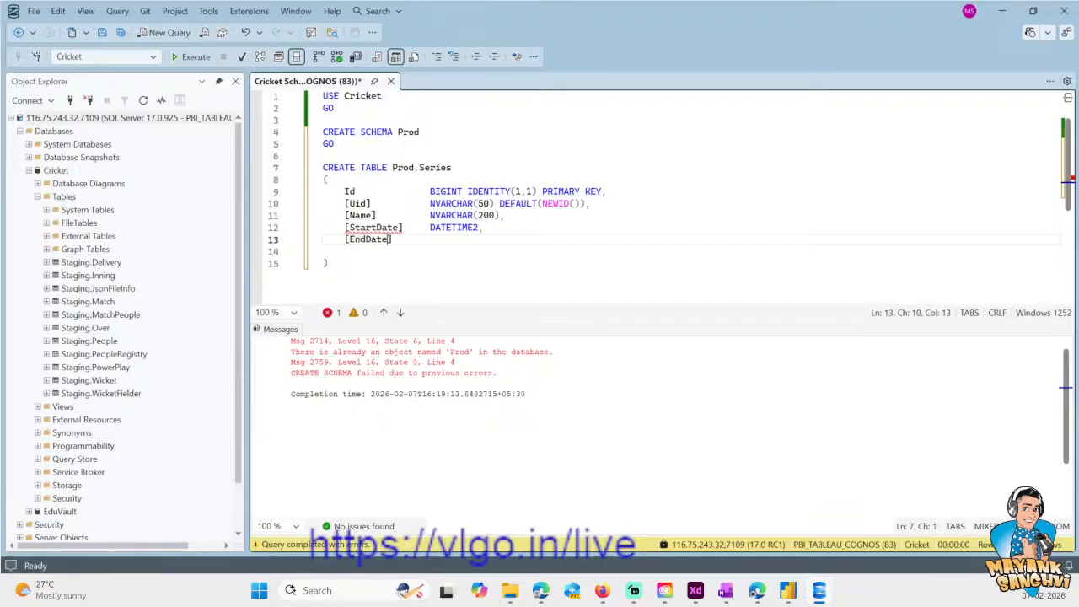
key(Tab)
key(Tab)
text(DATETIME2,)
- Add the comment /* UTC Date */ after the [StartDate] column's DATETIME2 type
key(Up)
text(/**/)
key(Left)
key(Left)
key(Left)
text(UTC Date or )
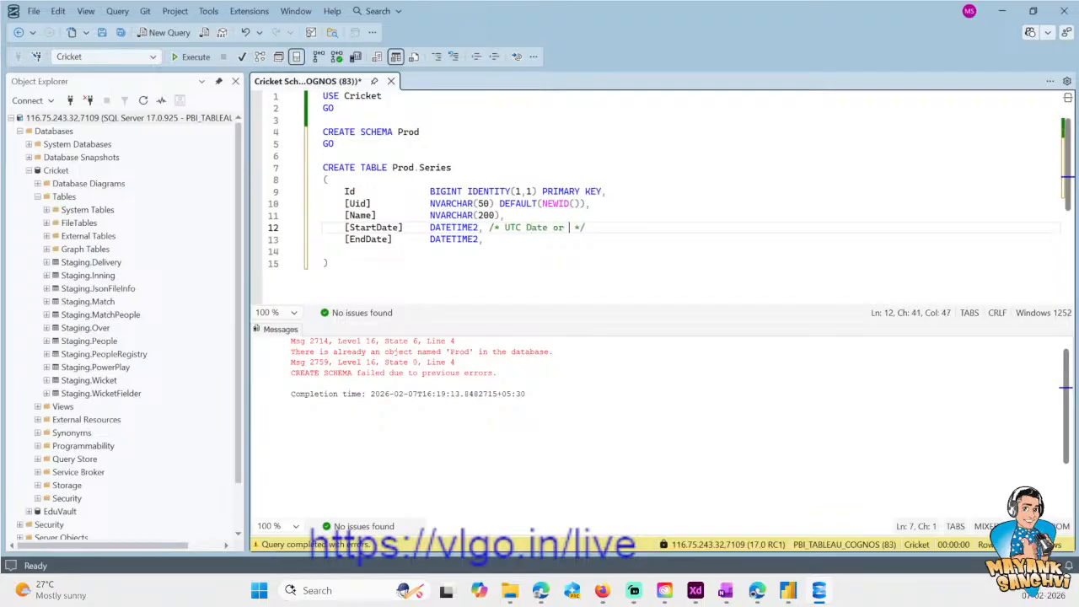
text(ITC)
key(BackSpace)
key(BackSpace)
key(BackSpace)
key(BackSpace)
key(BackSpace)
key(BackSpace)
key(BackSpace)
- Copy the /* UTC Date */ comment to the end of the [EndDate] column line
key(Left)
key(Left)
key(Left)
key(Left)
key(Left)
key(Left)
key(Left)
key(Left)
key(Left)
key(Left)
key(Left)
key(shift+End)
key(ctrl+c)
key(Down)
key(ctrl+v)
key(Return)
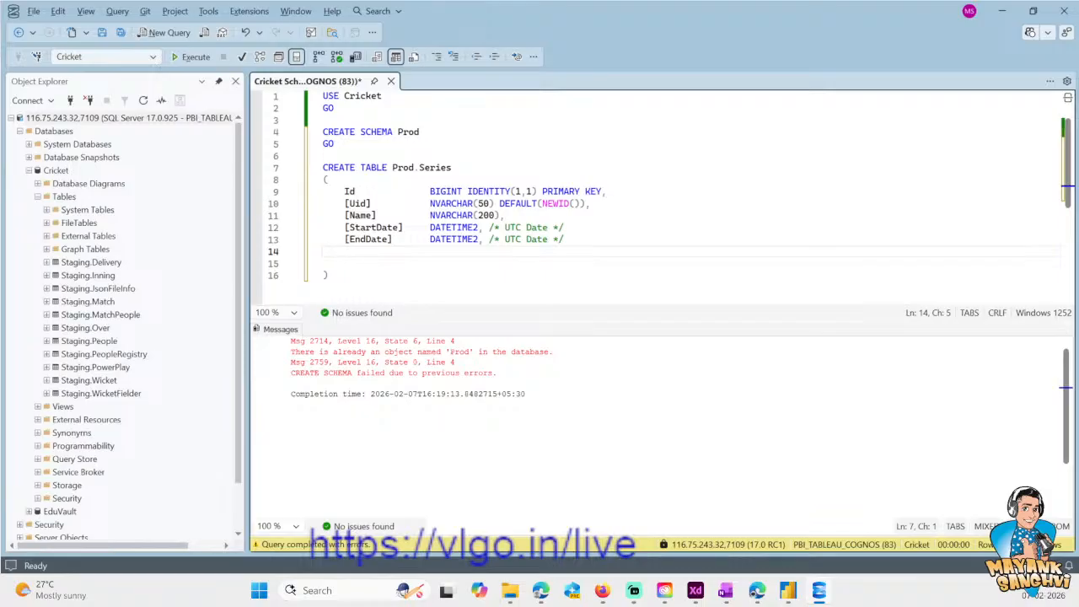
key(Down)
- Switch to the Book.xlsx workbook in Excel to check the Start Date, End Date and Status series fields, and return to the SQL script
mouse_move(542, 595)
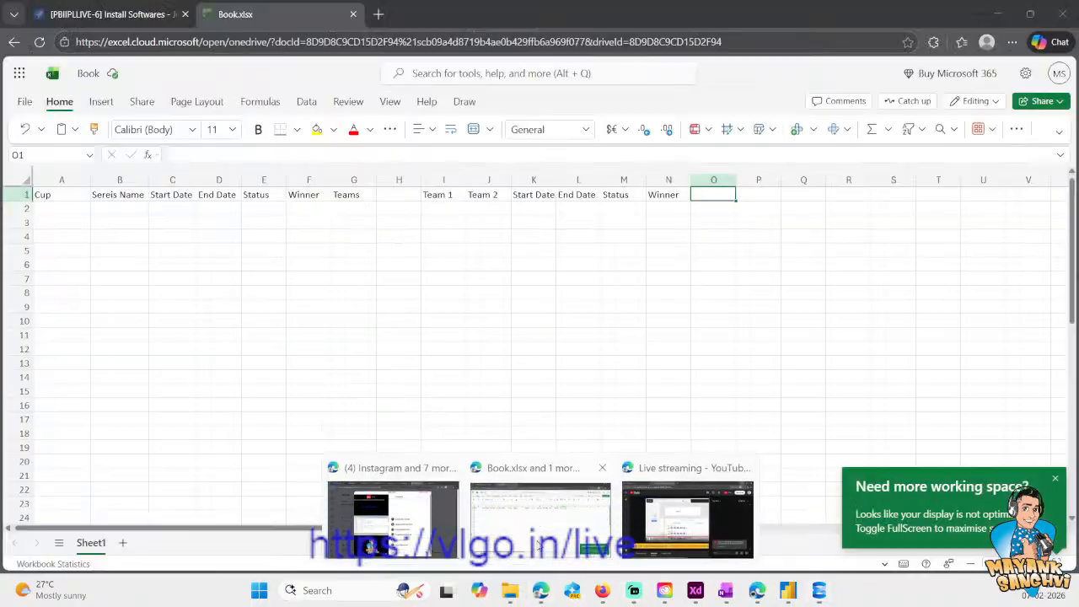
click(536, 547)
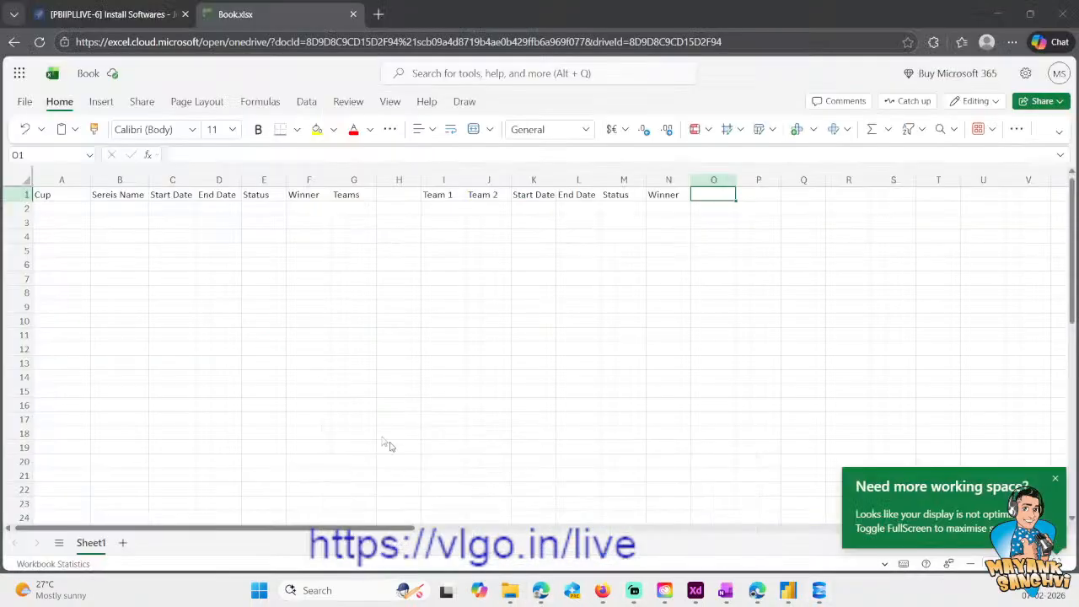
click(165, 211)
click(229, 207)
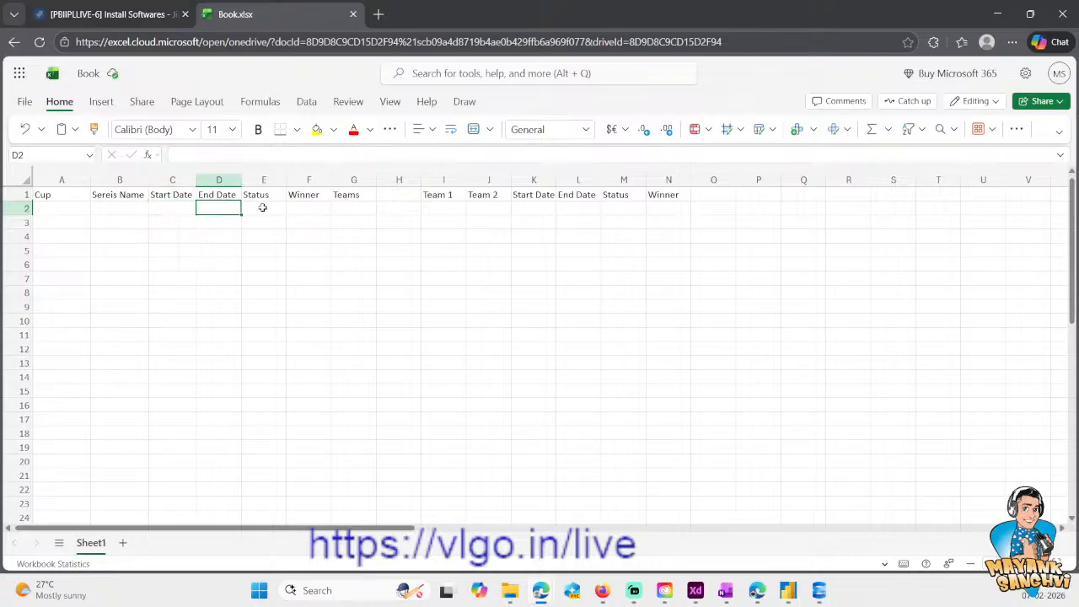
click(262, 208)
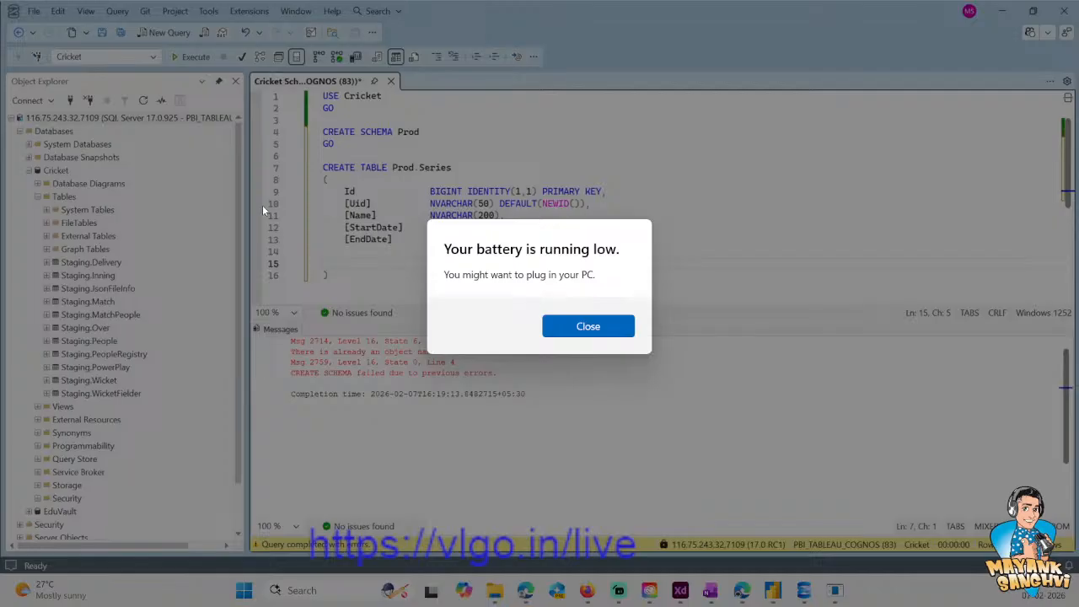
key(Return)
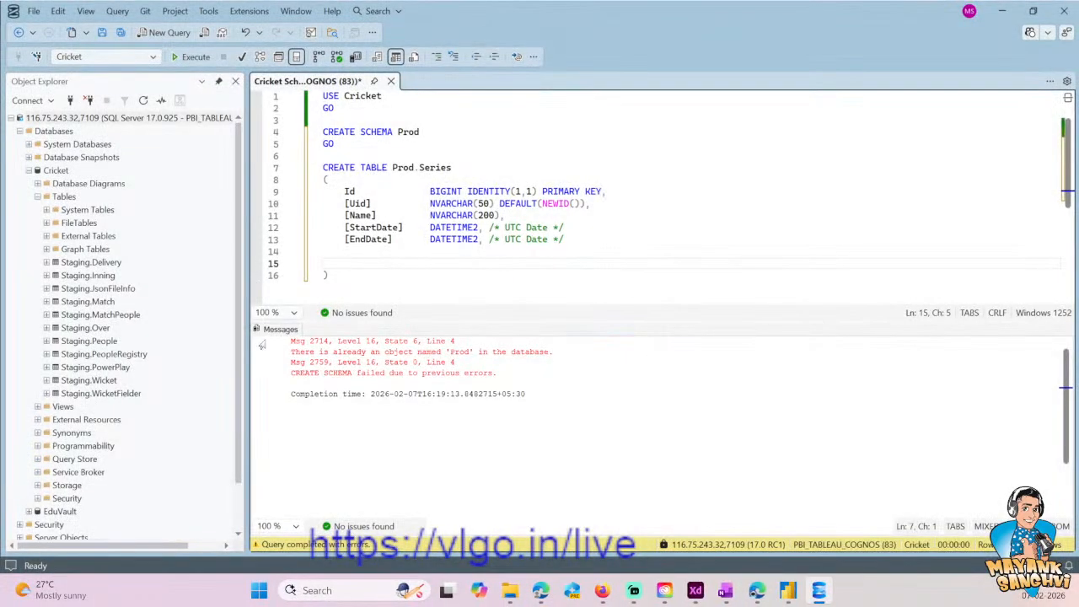
- Add a [StatusId] column of type BIGINT below [EndDate] in the Prod.Series table
click(360, 255)
text([StatusId)
key(Tab)
key(BackSpace)
key(Right)
key(Tab)
key(Tab)
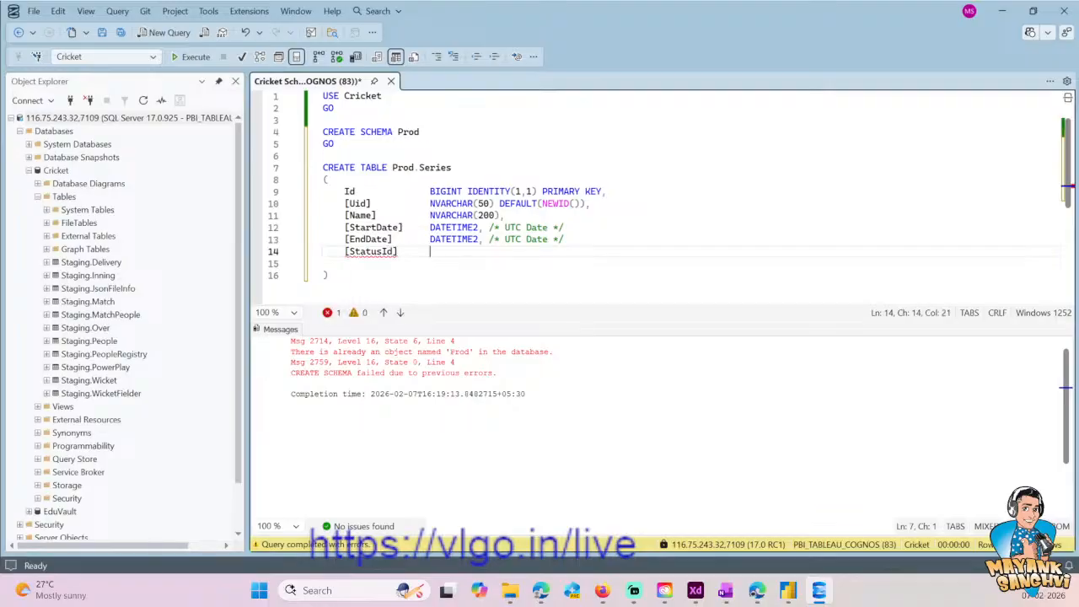
text(BIGINT,)
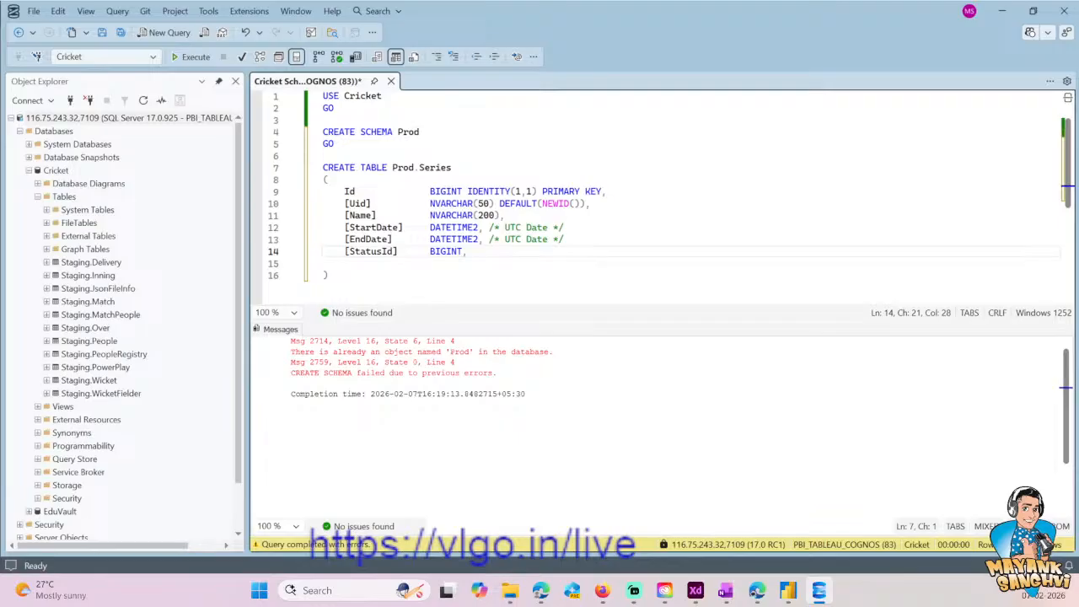
- Check the series headers in the Excel workbook and add a [TeamId] column of type BIGINT below [StatusId]
key(Return)
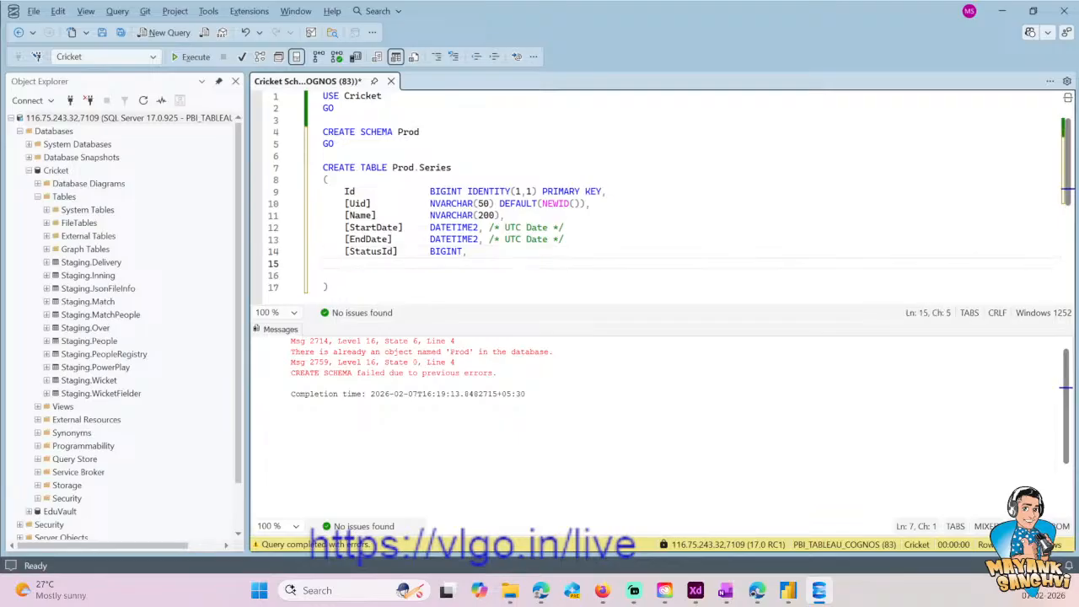
key(alt+Tab)
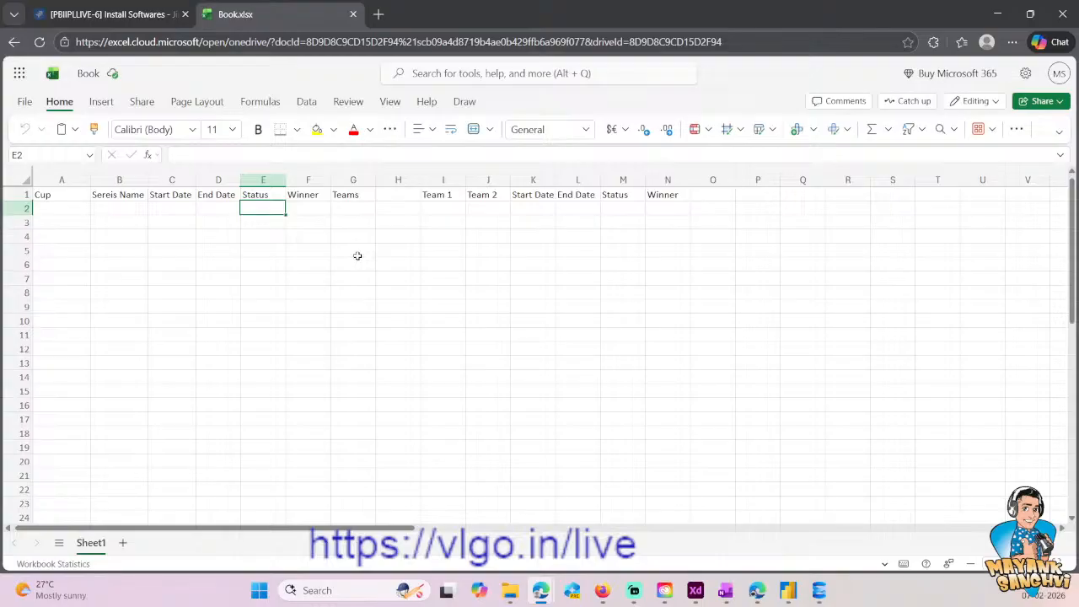
key(alt+Tab)
text([)
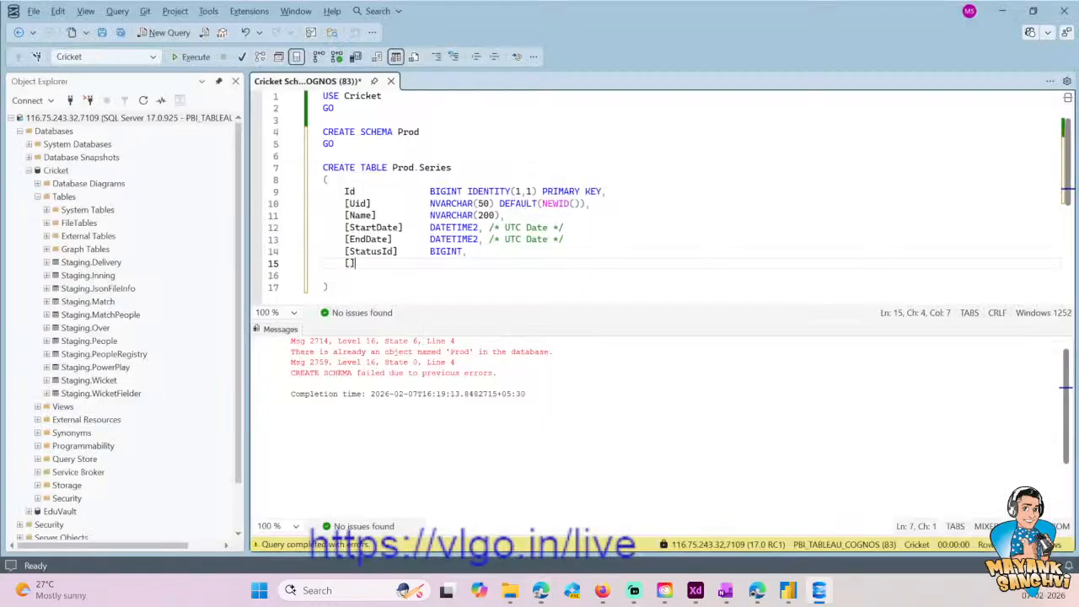
text(Team)
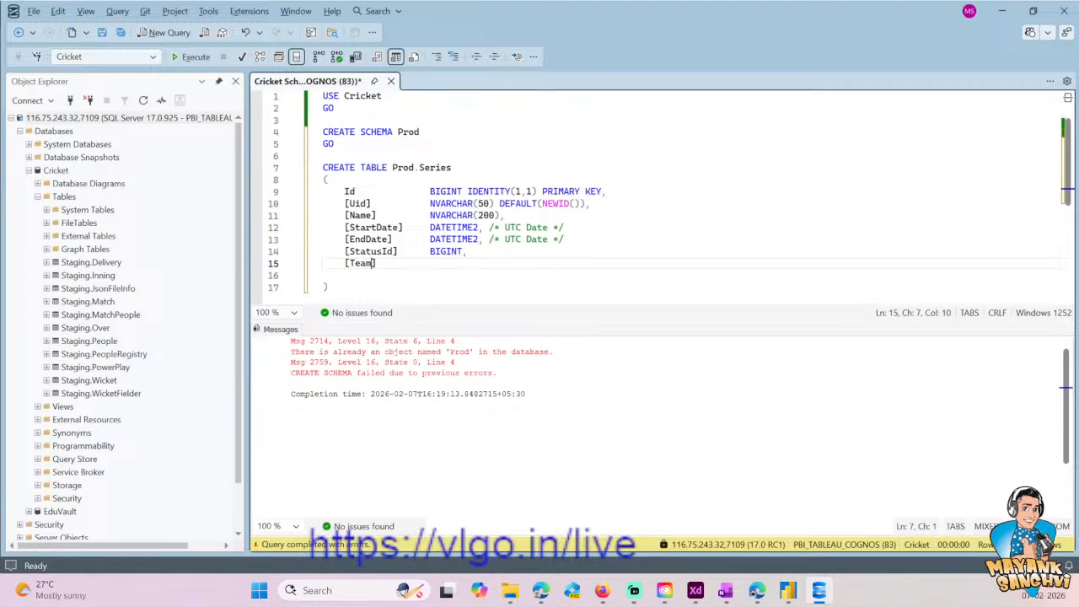
text(Id)
key(Right)
key(Tab)
key(Tab)
text(B)
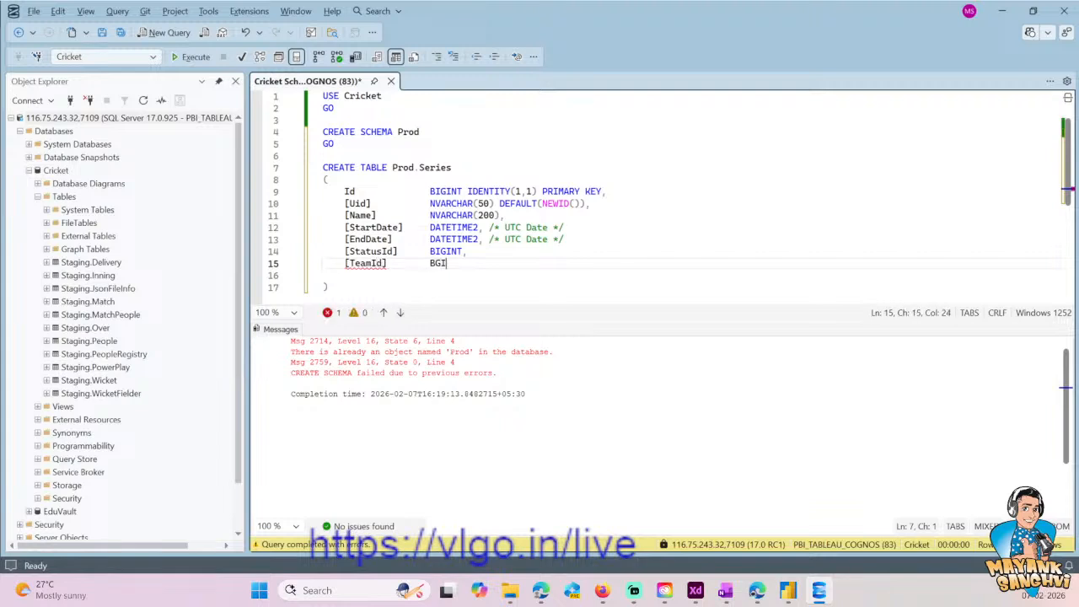
text(IGINT,)
key(Return)
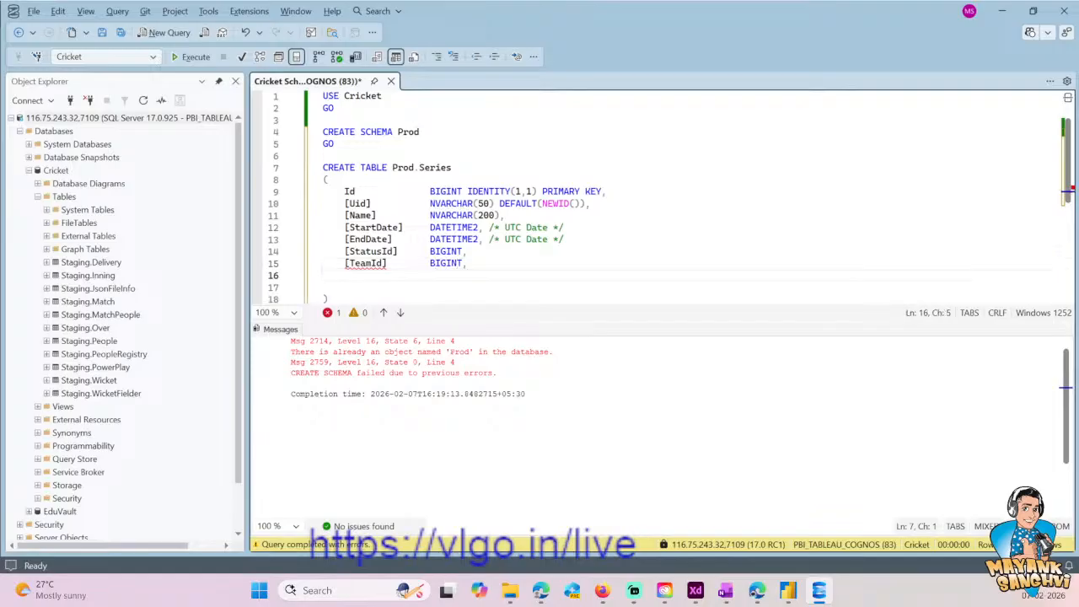
- Recheck the headers in the Excel workbook and rename the [TeamId] column to [WinnerId]
key(alt+Tab)
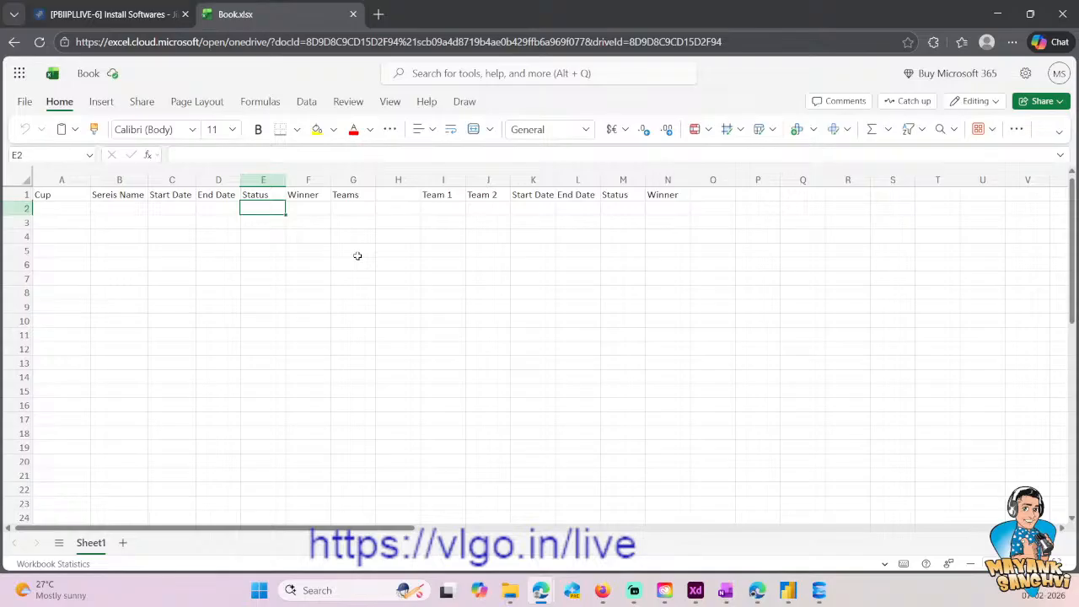
key(alt+Tab)
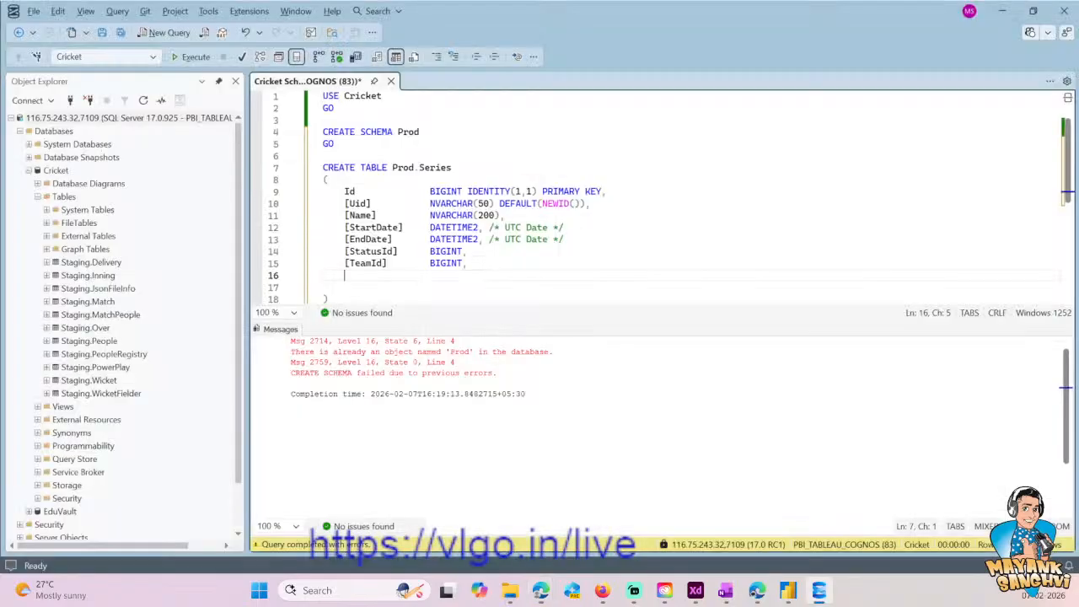
key(shift+Right)
key(shift+Right)
key(shift+Right)
key(shift+Right)
key(BackSpace)
text(Winner)
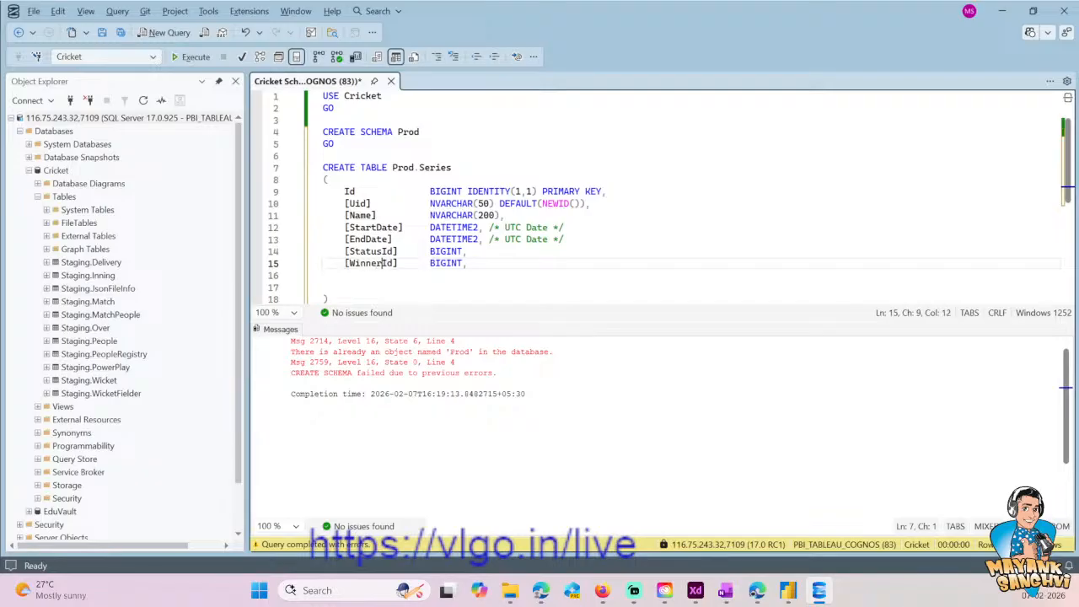
- Remove the trailing comma after the [WinnerId] column and the empty lines before the closing parenthesis
key(Right)
key(Right)
key(Right)
key(Down)
key(Down)
key(BackSpace)
key(BackSpace)
key(BackSpace)
key(BackSpace)
- Execute only the CREATE TABLE Prod.Series statement
key(Down)
key(shift+Left)
key(shift+Up)
key(shift+Up)
key(shift+Up)
key(shift+Up)
key(shift+Up)
key(shift+Up)
key(shift+Up)
key(shift+Up)
key(shift+Up)
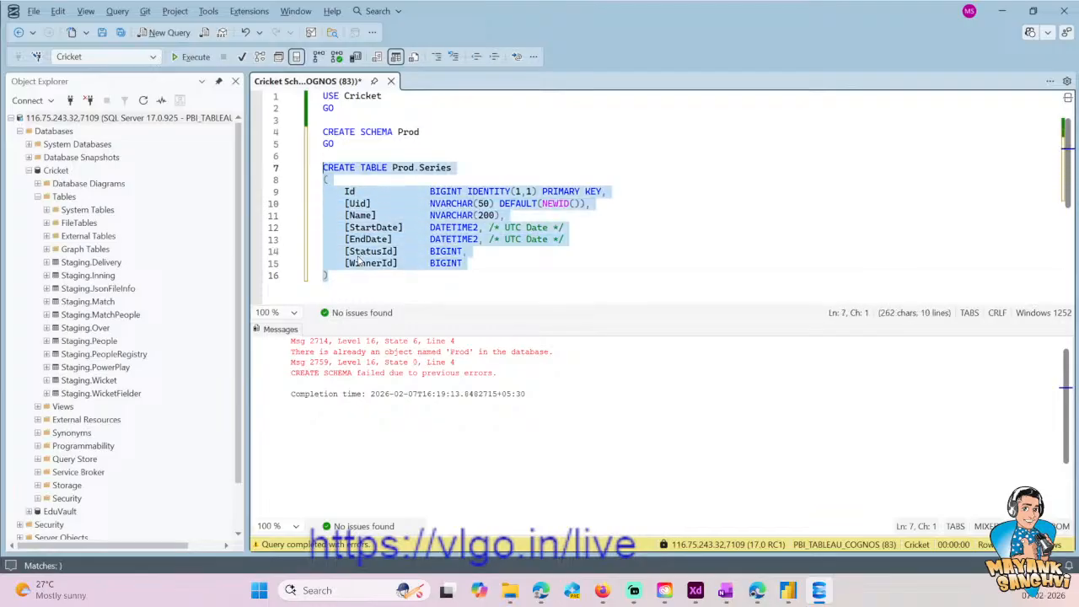
key(F5)
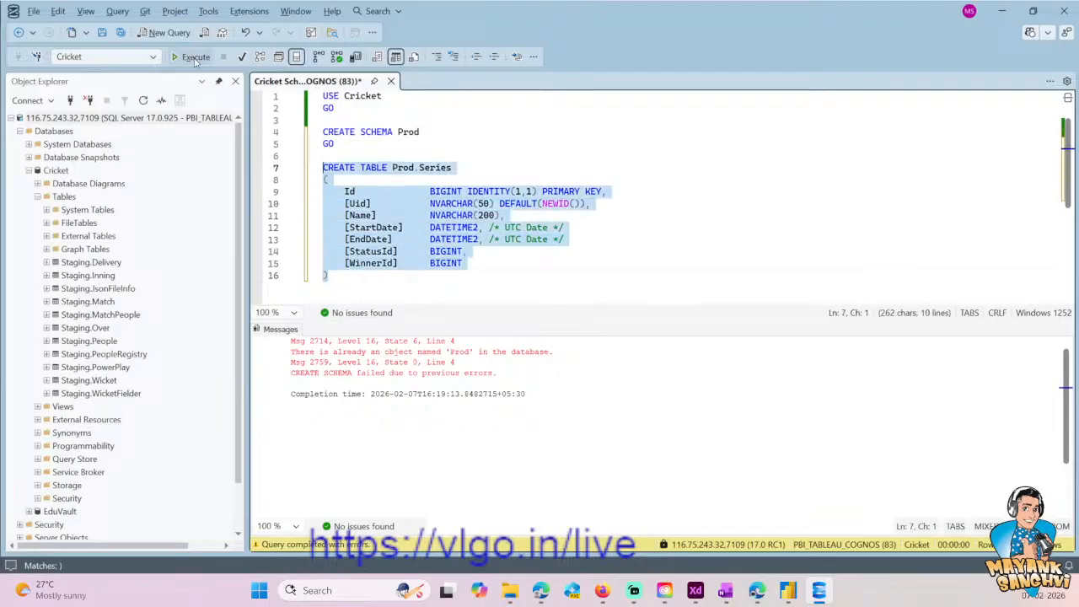
- Add a GO batch separator after the Prod.Series table definition, followed by empty lines
key(Right)
key(Return)
text(GO)
key(Return)
key(Return)
- Duplicate the whole CREATE TABLE Prod.Series block, including its GO, below the original
key(Up)
key(Up)
key(Up)
key(Up)
key(Up)
key(Up)
key(Up)
key(Up)
key(Up)
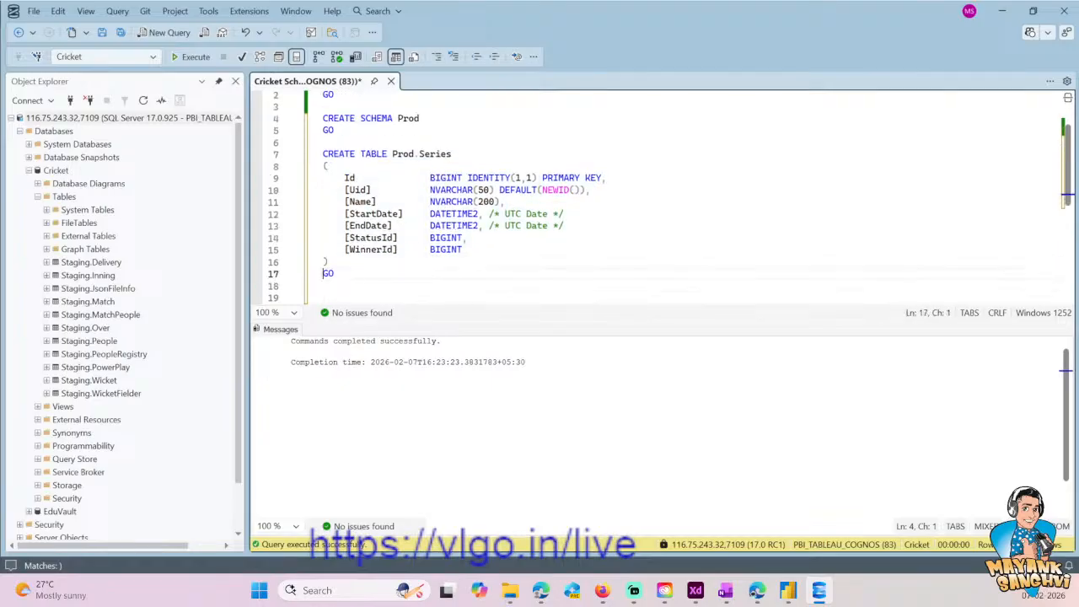
key(Up)
key(Up)
key(Up)
key(shift+Down)
key(shift+Down)
key(shift+Down)
key(shift+Down)
key(shift+Down)
key(shift+Down)
key(shift+Down)
key(shift+Down)
key(shift+Down)
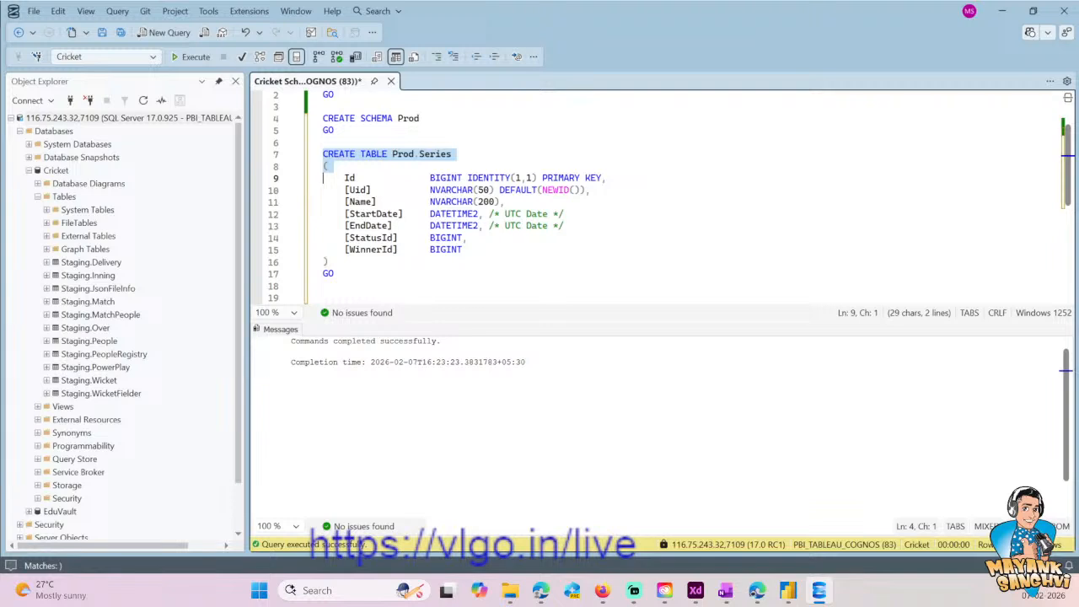
key(shift+Right)
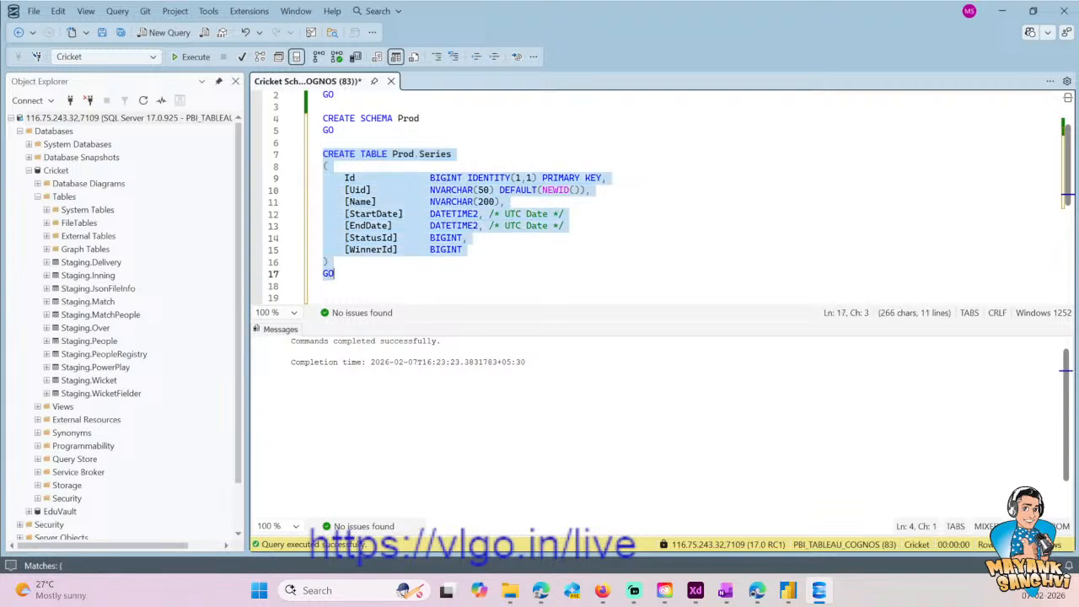
key(Down)
key(Down)
key(Down)
key(ctrl+v)
- Rename the table in the duplicated CREATE TABLE statement to Prod.Team
key(Up)
key(Up)
key(Up)
key(Up)
key(Up)
key(Up)
key(Up)
key(Up)
key(Up)
key(Up)
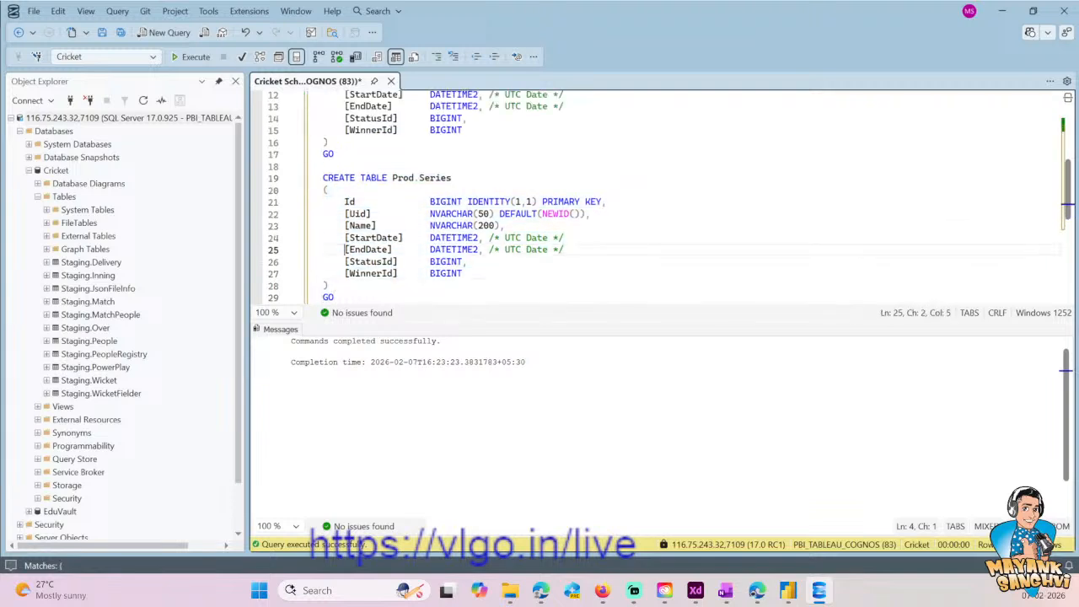
key(End)
key(ctrl+shift+Left)
text(Team)
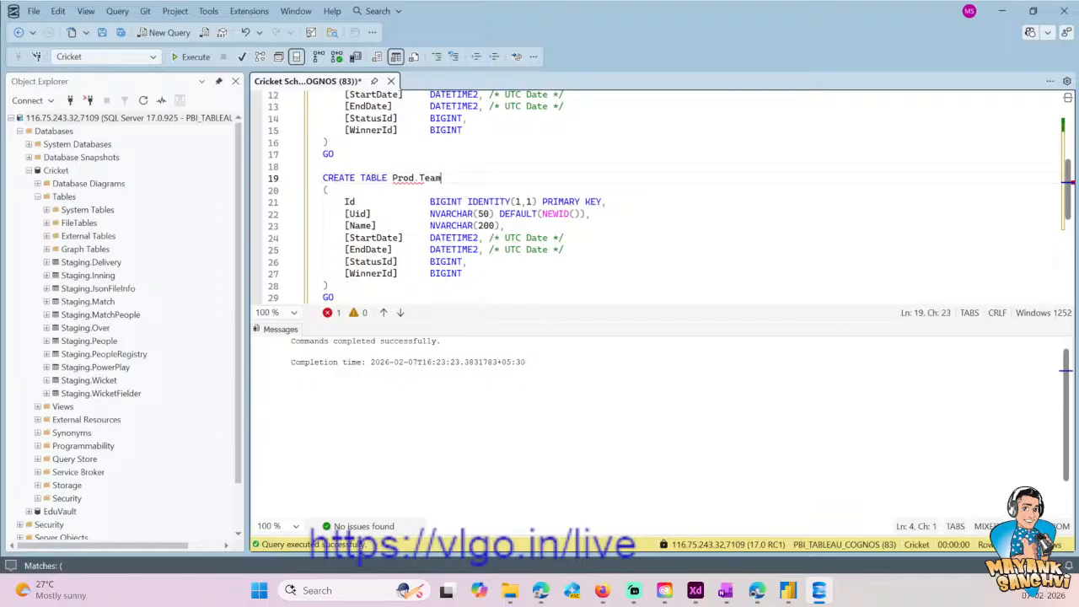
- Insert a [Flag] column below [Name] in the Prod.Team table definition
key(Down)
key(Down)
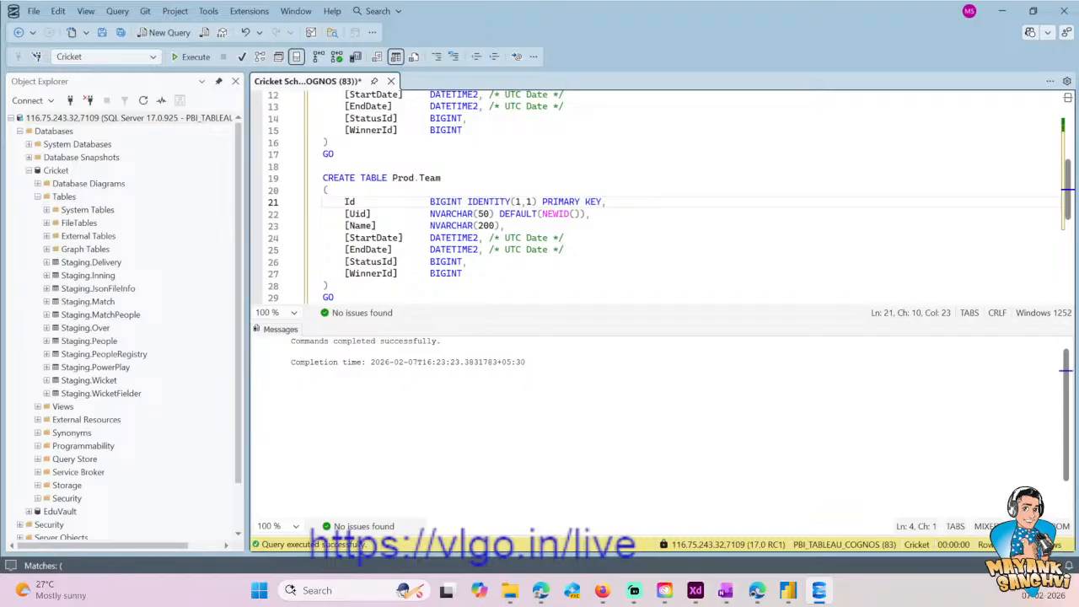
key(Down)
key(Down)
key(End)
key(Return)
text([Flag)
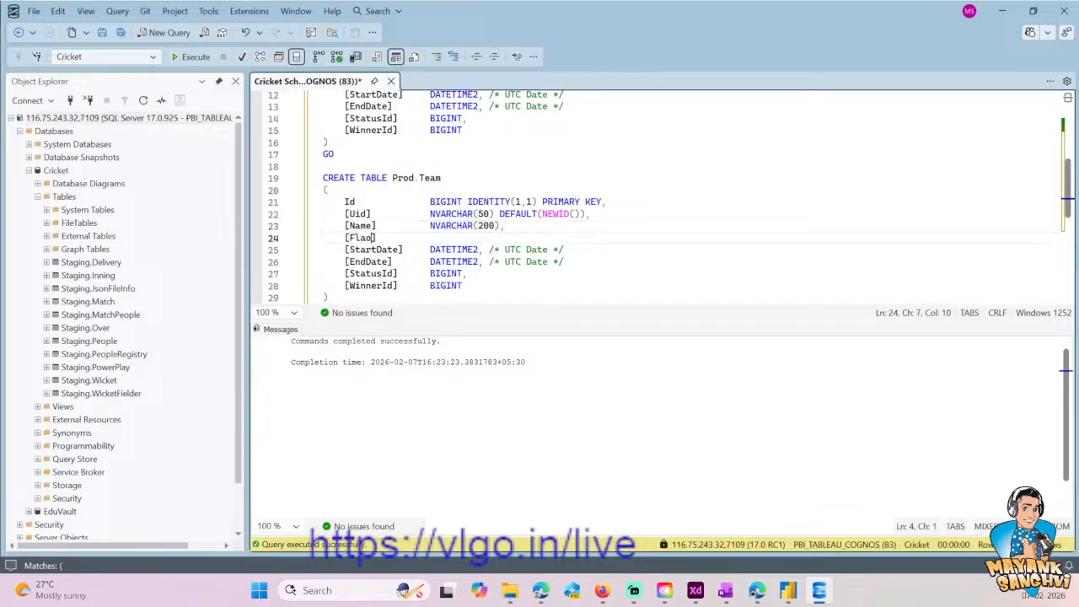
- Give the [Flag] column the type NVARCHAR(2200), aligned with the other column types
key(Tab)
key(Tab)
key(Tab)
text(NVARCHAR(200),)
key(Left)
key(Left)
key(ctrl+shift+Left)
text(2200)
- Delete the [StartDate], [EndDate], [StatusId] and [WinnerId] columns from the Prod.Team table definition
key(Down)
key(Home)
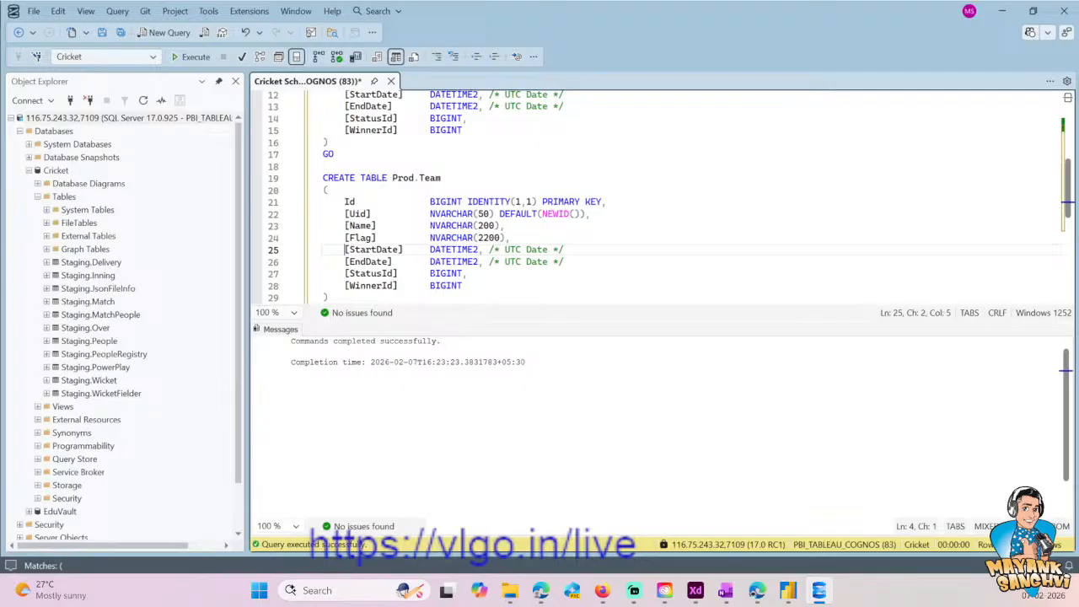
key(shift+Down)
key(shift+Down)
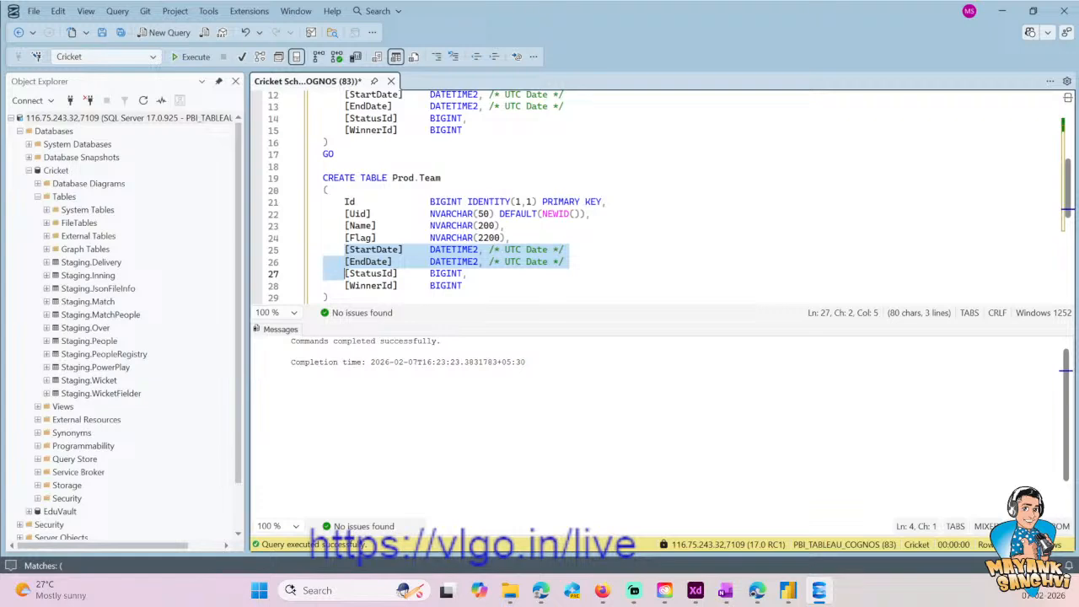
key(shift+Down)
key(shift+End)
key(Delete)
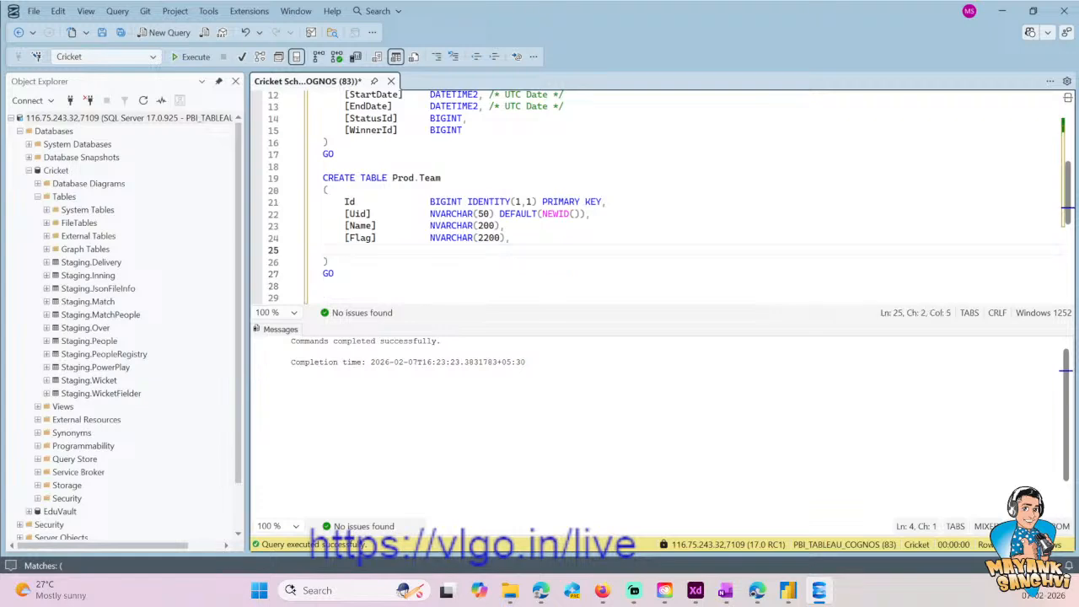
- Switch to the Book.xlsx workbook in Excel and insert an empty column between Team 1 and Team 2
key(alt+Tab)
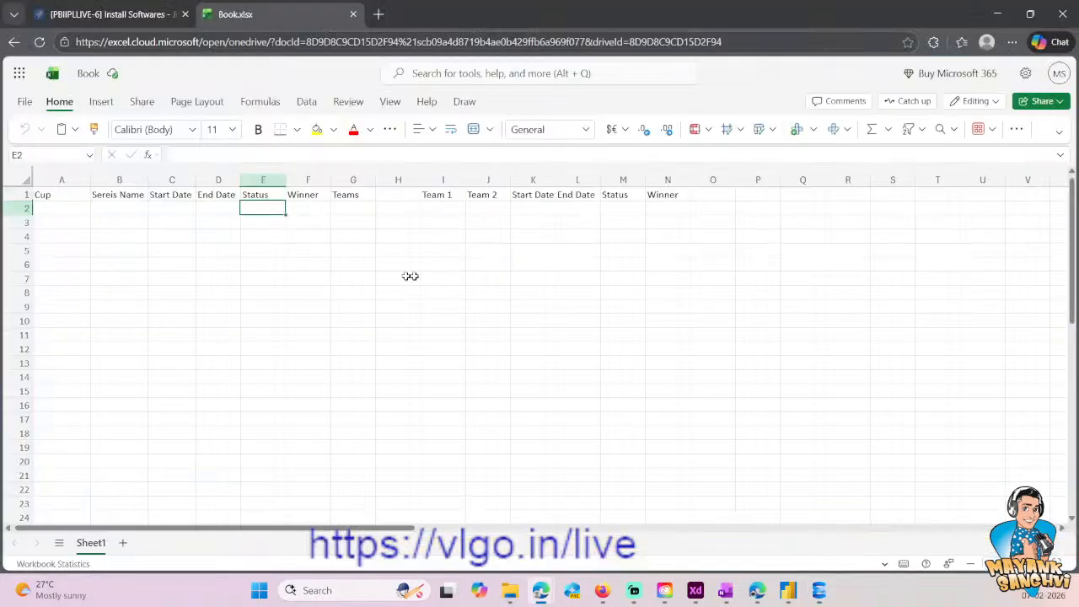
click(447, 195)
click(477, 195)
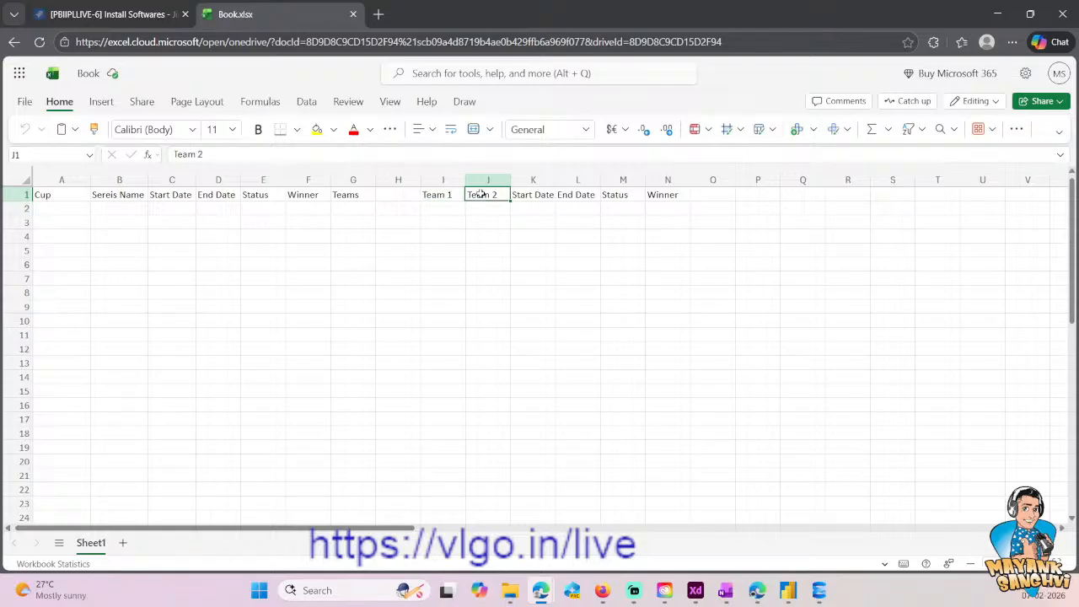
click(485, 180)
right_click(485, 181)
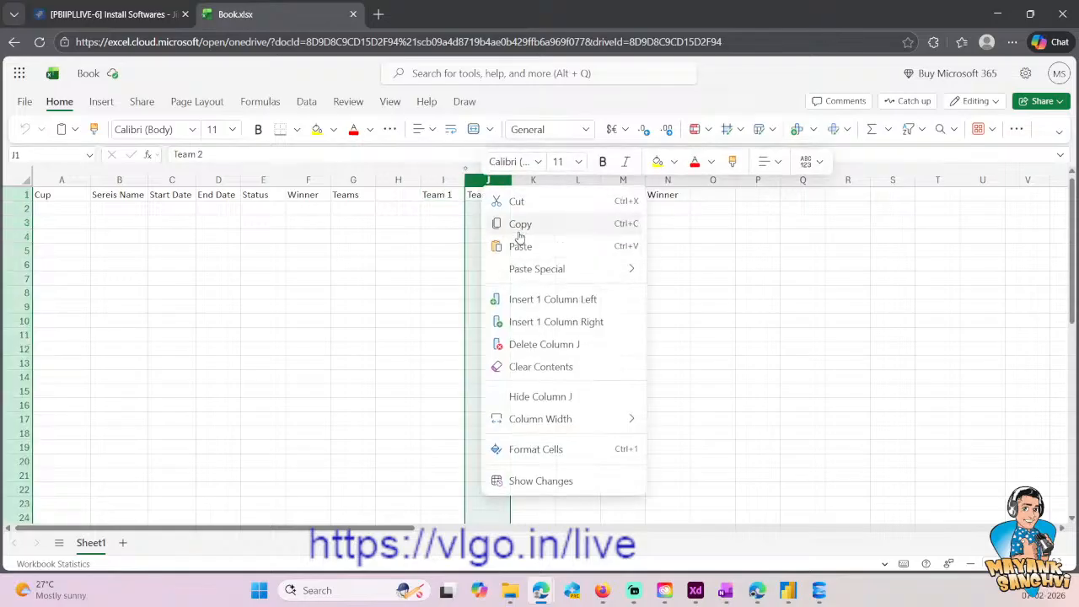
click(528, 299)
- Insert an empty column between Team 2 and the match Start Date, and select the empty header cell after Team 1
click(582, 181)
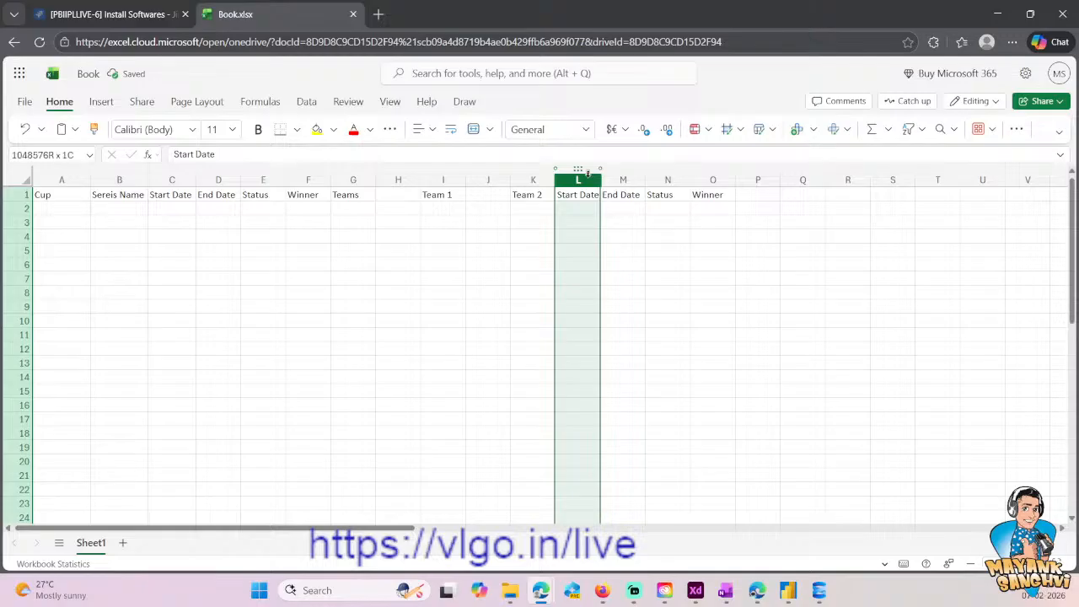
right_click(584, 181)
click(643, 291)
click(487, 199)
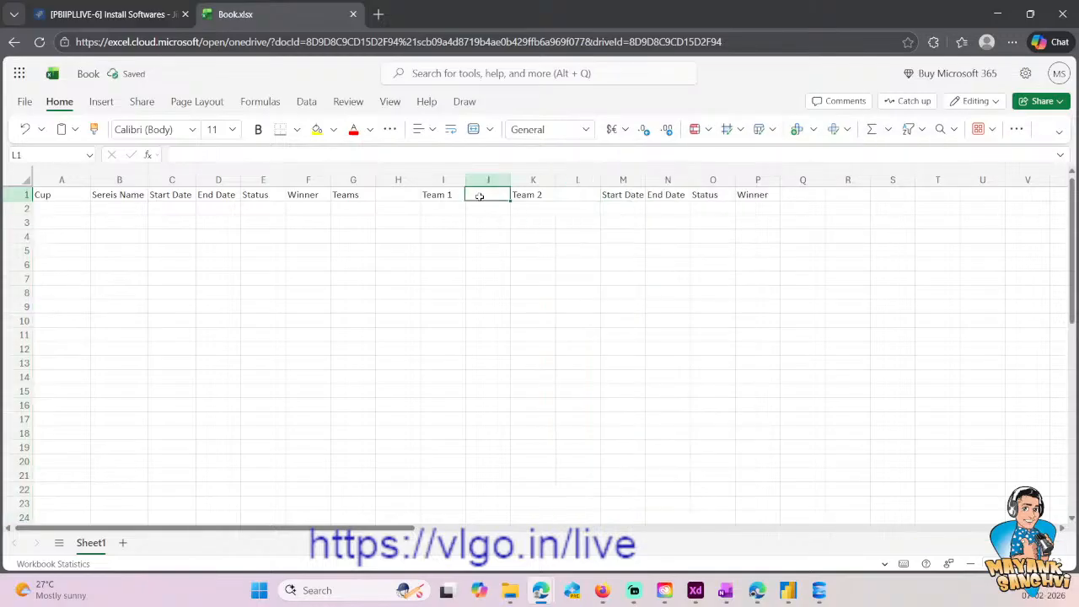
- Label the empty header cells after Team 1 and Team 2 as Flag 1 and Flag 2
text(Flaog)
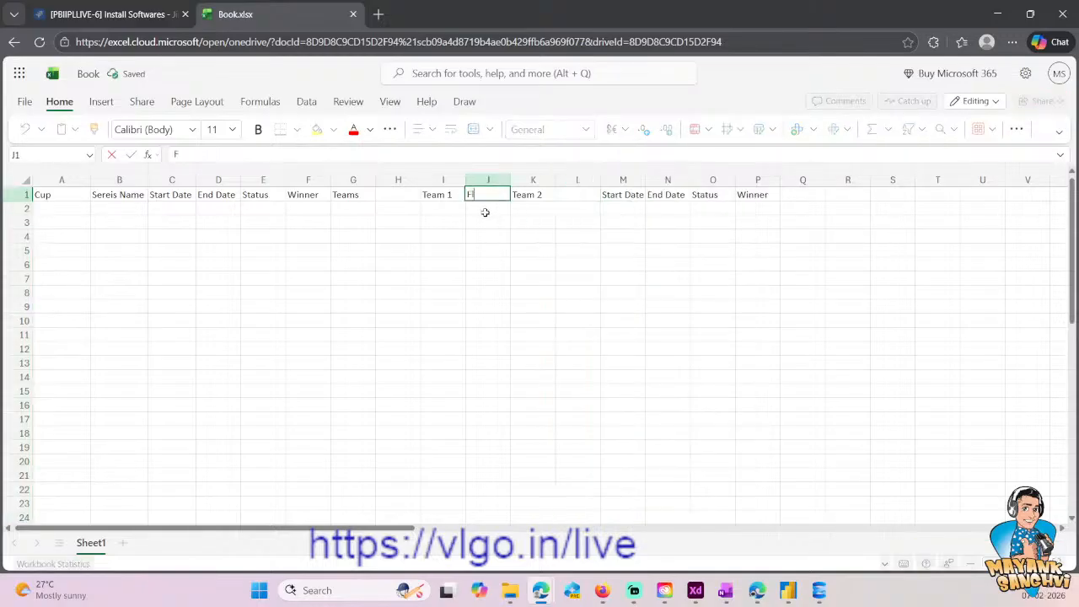
key(BackSpace)
key(BackSpace)
text(g 1)
key(Tab)
key(Tab)
text(Flag 2)
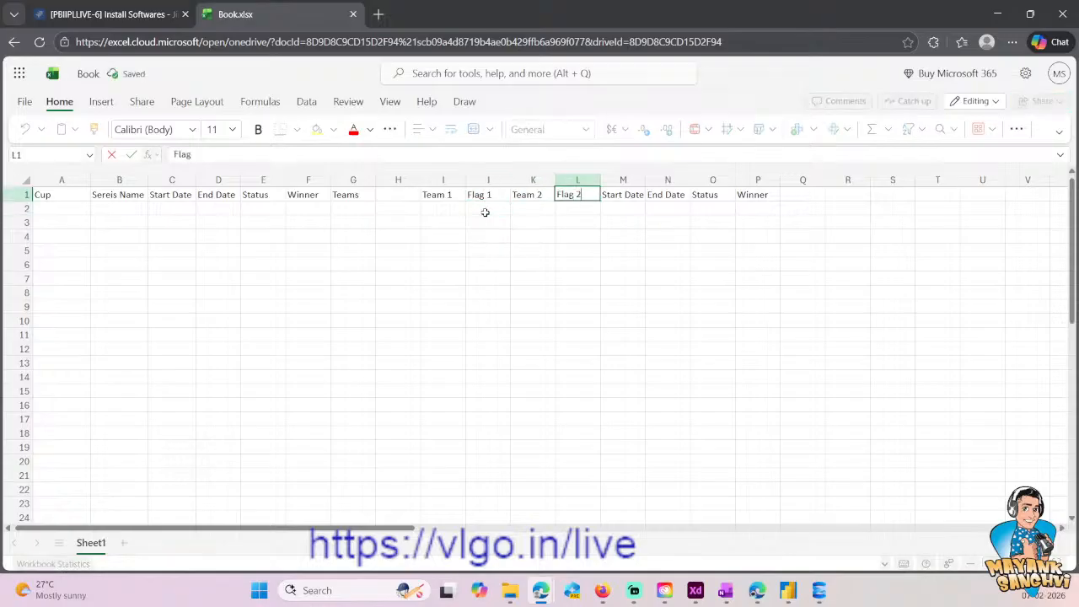
key(Tab)
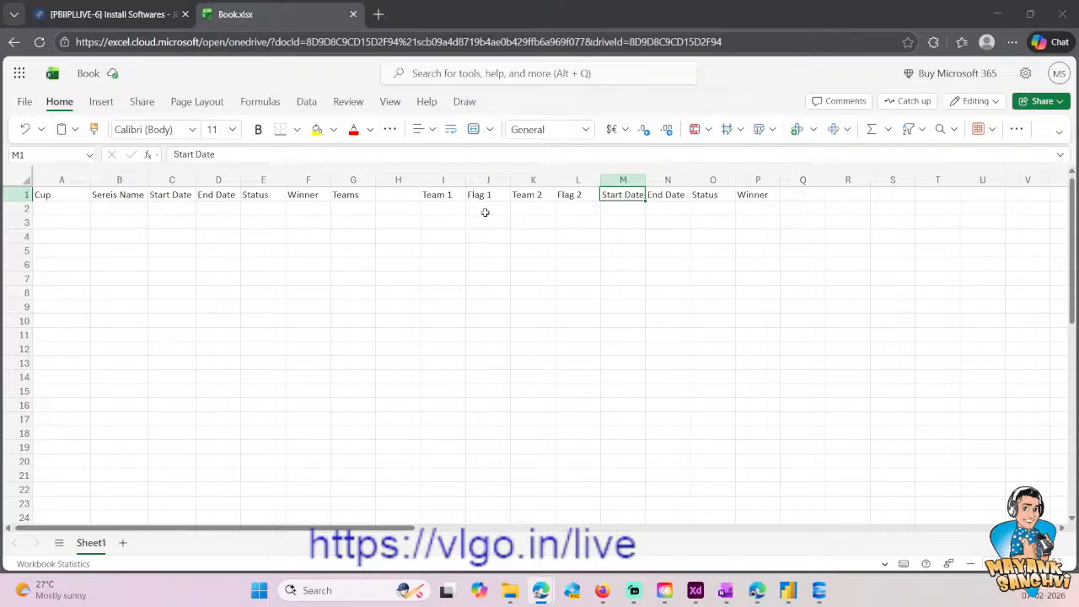
- Switch to the SQL script in SQL Server Management Studio and remove the trailing comma and blank line after the [Flag] column of Prod.Team
key(alt+Tab)
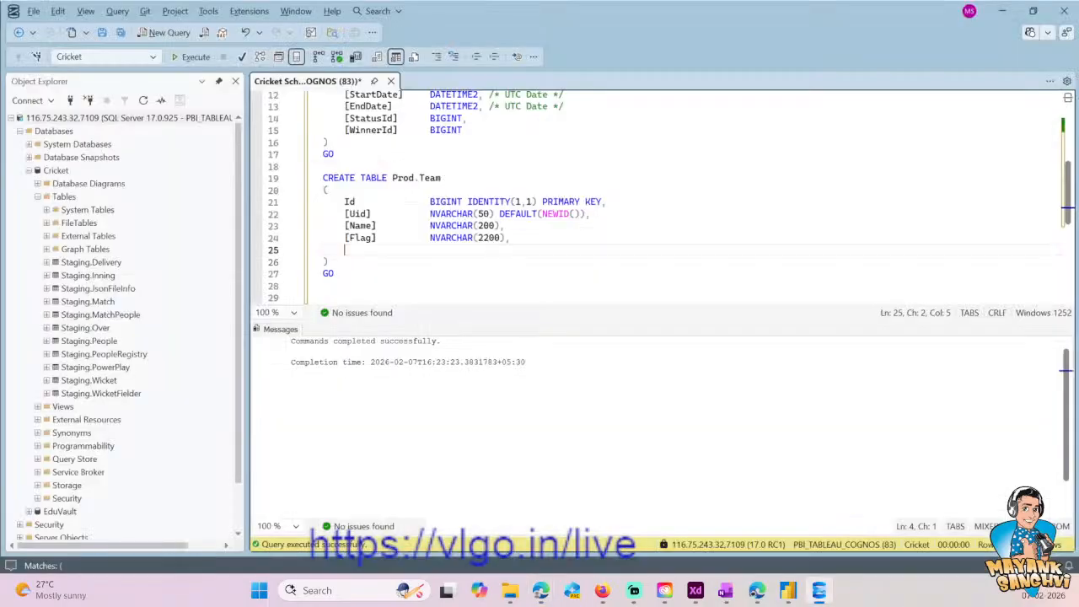
key(Down)
key(Up)
key(BackSpace)
- Duplicate the entire CREATE TABLE Prod.Team block, including GO, below the original
key(Down)
key(Down)
key(shift+Home)
key(shift+Up)
key(shift+Up)
key(shift+Up)
key(shift+Up)
key(shift+Up)
key(shift+Up)
key(shift+Up)
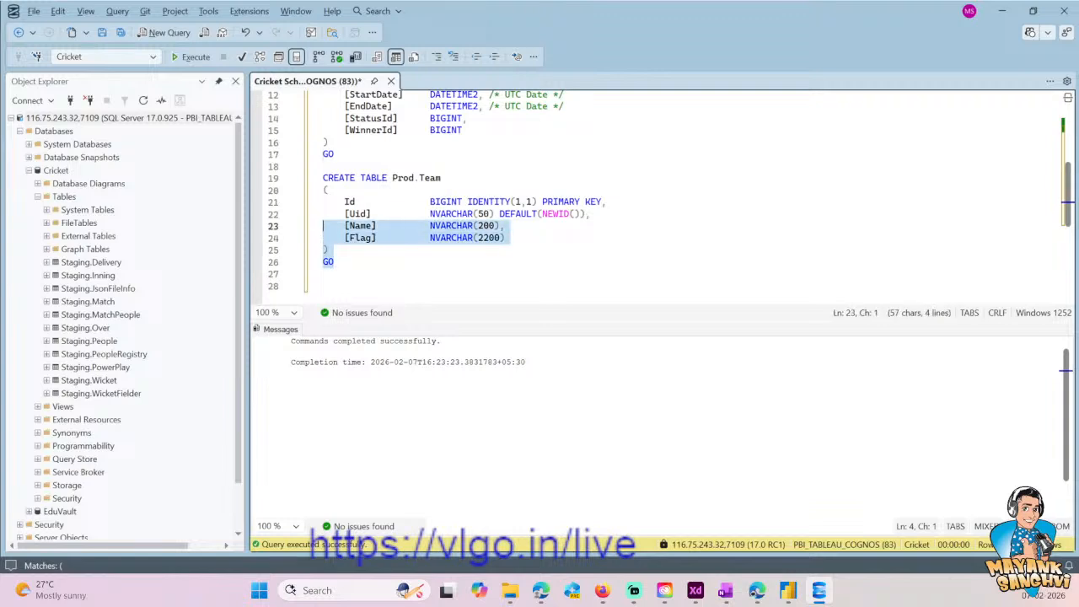
key(ctrl+c)
key(Down)
key(Return)
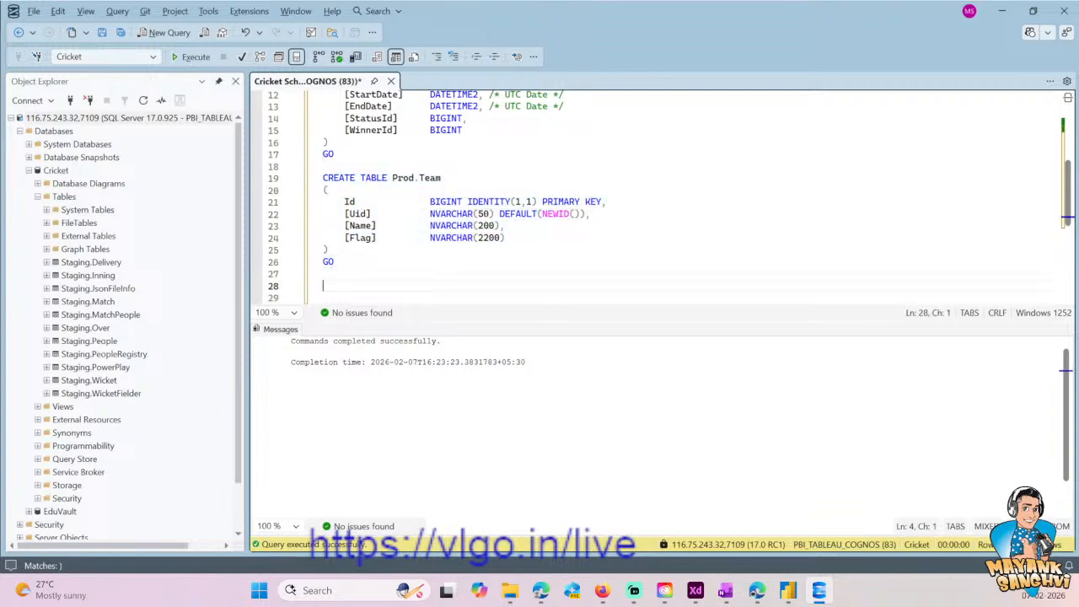
key(ctrl+v)
- Execute only the original CREATE TABLE Prod.Team block, lines 19 to 26, in the Cricket database
key(Up)
key(Up)
key(Up)
key(Up)
key(Up)
key(Up)
key(Up)
key(Up)
key(Up)
key(End)
key(shift+Up)
key(shift+Up)
key(shift+Up)
key(shift+Up)
key(shift+Up)
key(shift+Up)
key(shift+Up)
key(shift+Home)
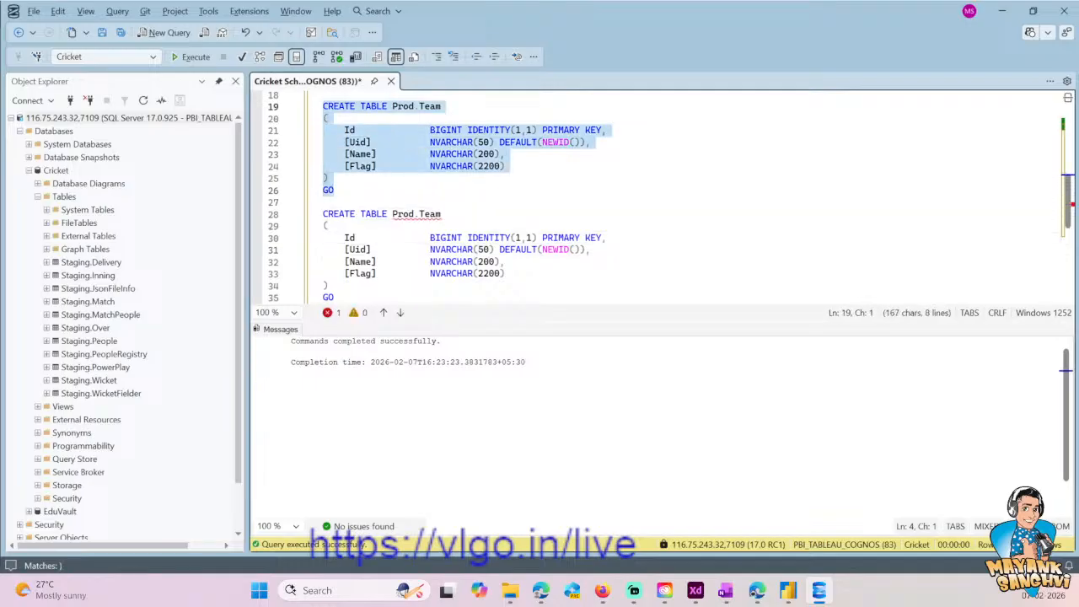
click(182, 59)
- Replace the table name Team in the duplicated CREATE TABLE statement with Macthe
click(456, 216)
double_click(437, 215)
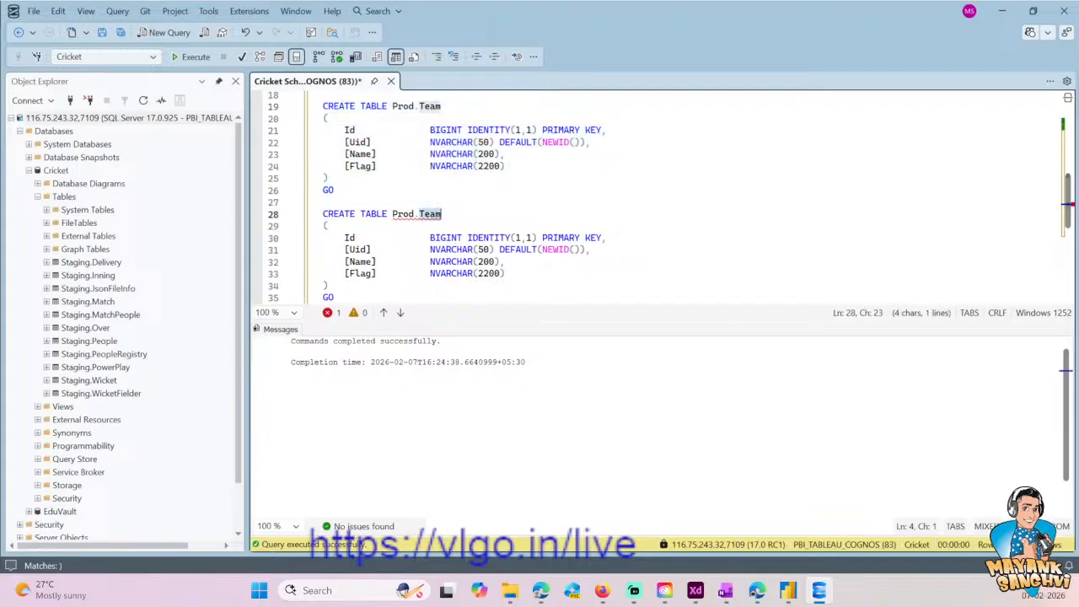
text(Macthes)
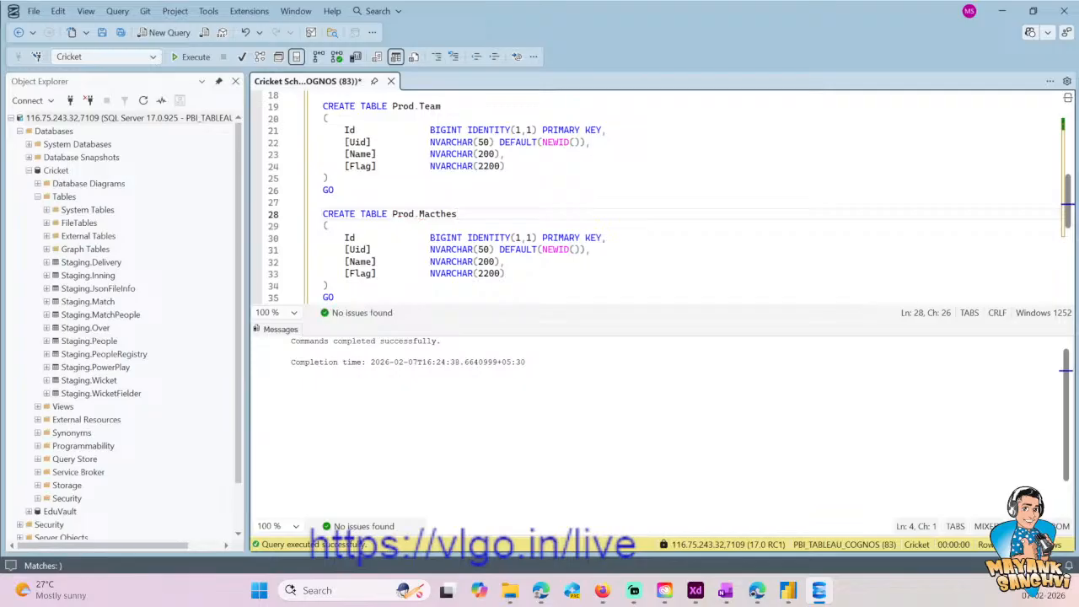
click(324, 202)
key(Down)
key(Down)
key(Down)
key(Down)
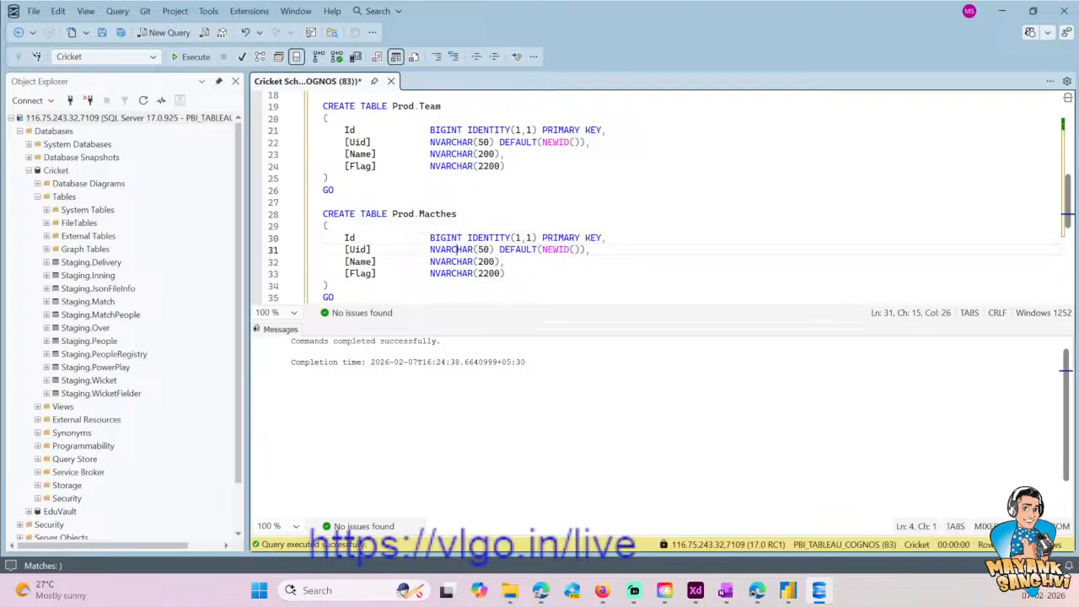
key(Up)
key(Up)
key(Up)
key(BackSpace)
- Add a TeamId column of type BIGINT directly below Id in the new table definition
key(Down)
key(Down)
key(End)
key(Return)
text(TeamId)
key(Tab)
key(Tab)
key(Tab)
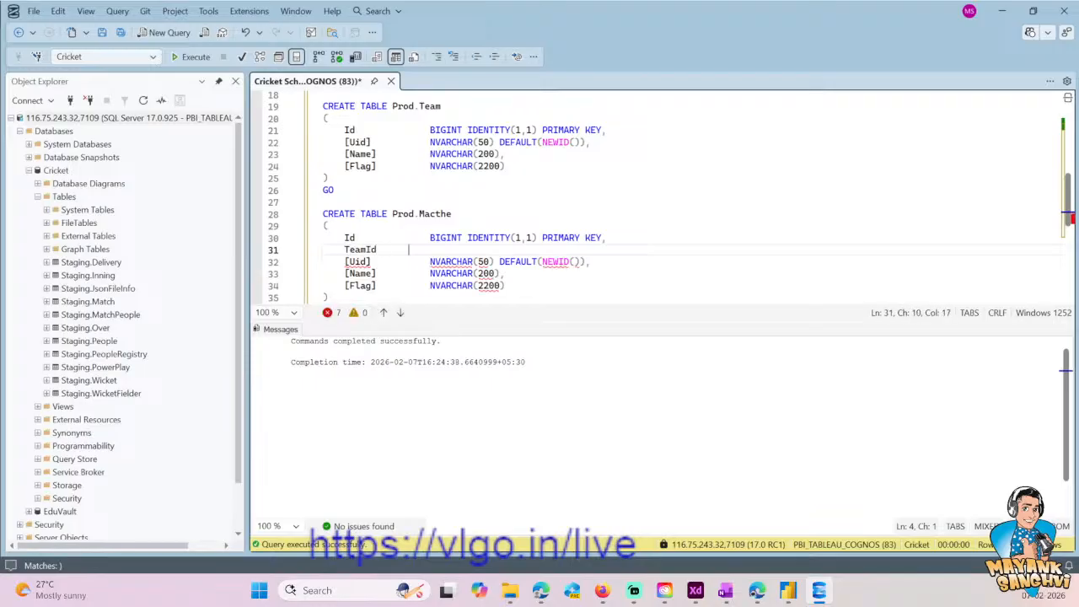
text(BIGINT,)
key(Return)
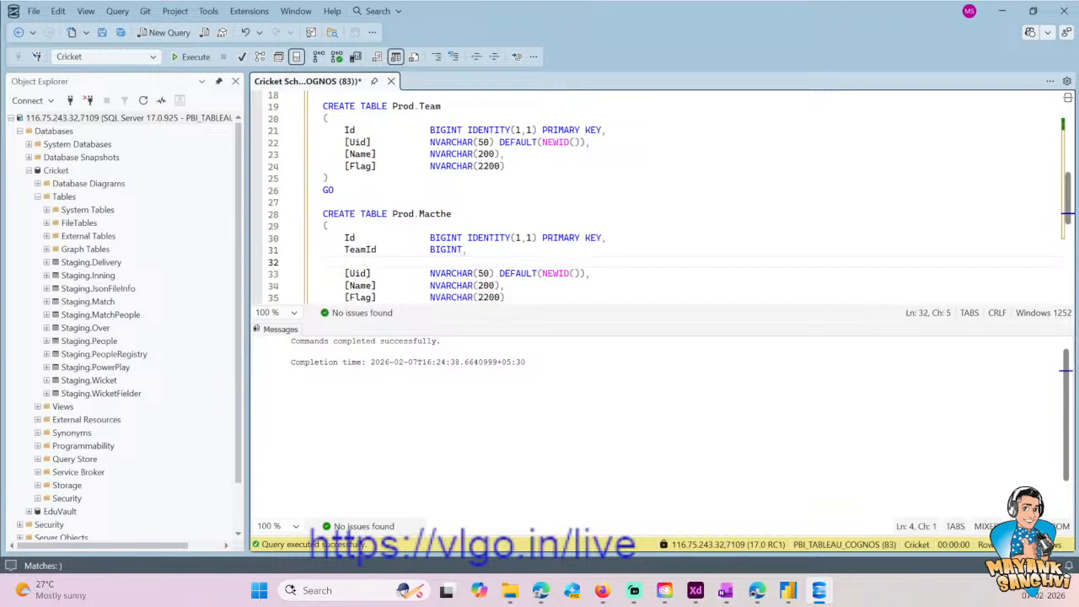
- Correct the new table's misspelled name to Match and enclose it in square brackets, giving Prod.[Match]
key(Up)
key(Up)
key(Up)
key(Up)
key(Up)
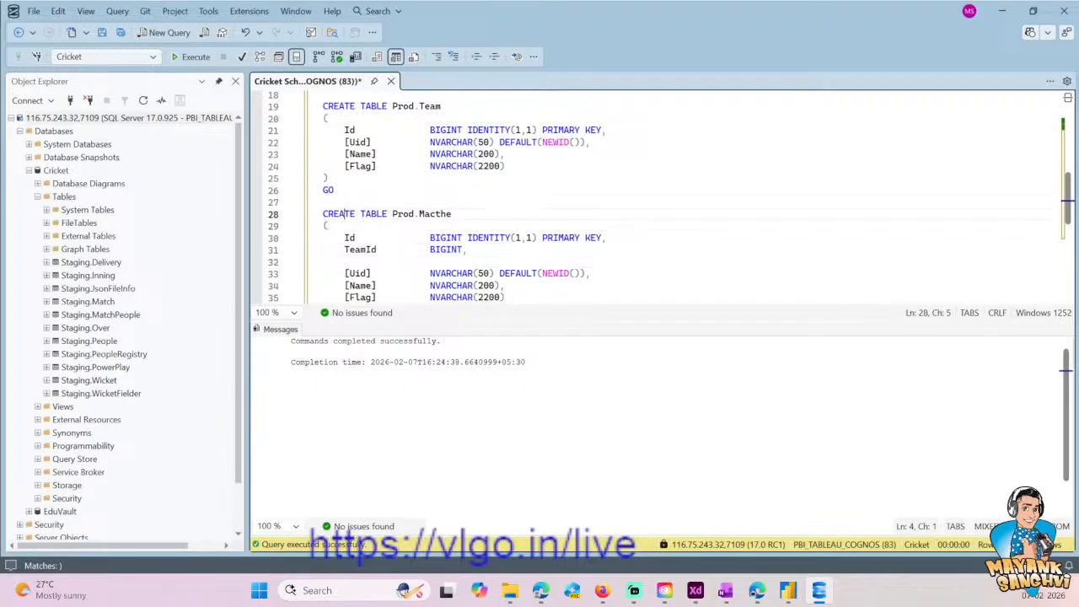
key(Down)
key(End)
key(Left)
key(Left)
key(Left)
key(Left)
key(Delete)
key(Right)
text(c)
key(Right)
key(Delete)
key(ctrl+shift+Left)
key(Left)
text([)
key(End)
text(])
key(Left)
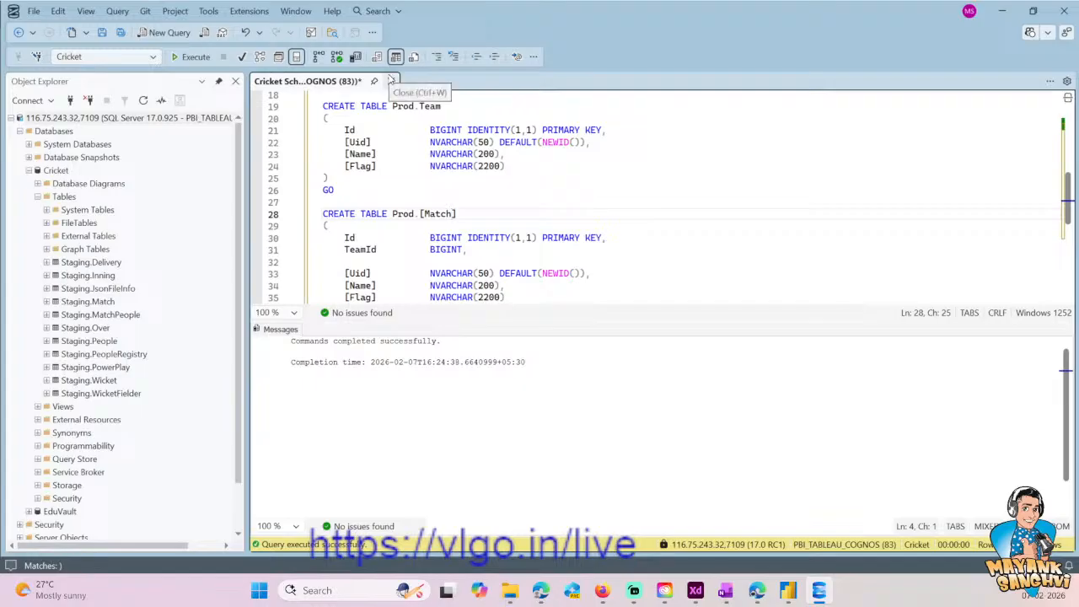
text(Match)
key(BackSpace)
key(BackSpace)
key(BackSpace)
key(BackSpace)
key(BackSpace)
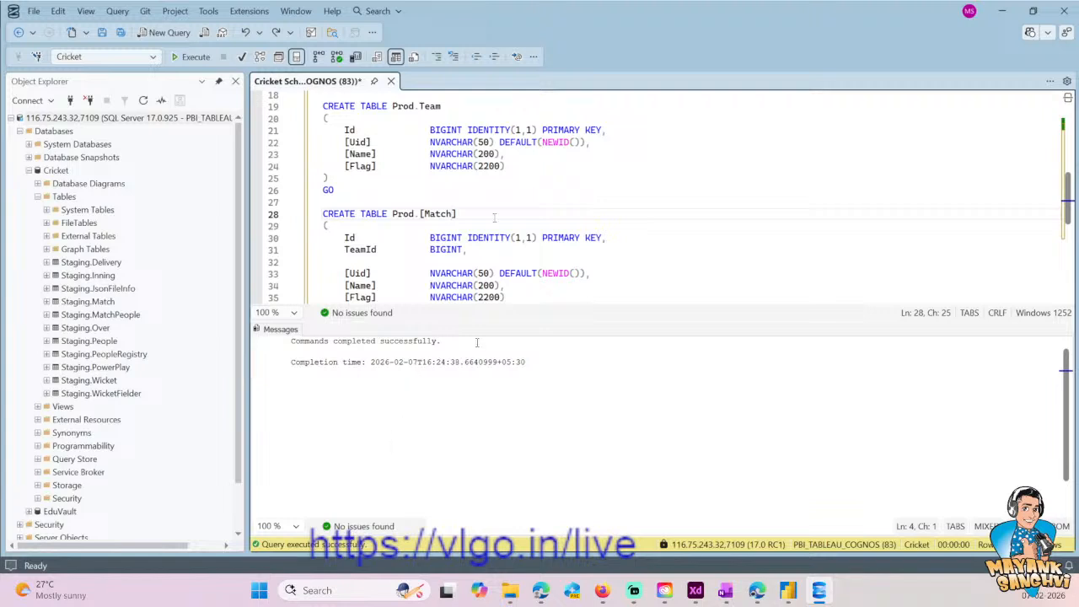
- Rename the TeamId column of Prod.[Match] to TeamOneId and realign its BIGINT type with the other columns
click(345, 263)
click(385, 253)
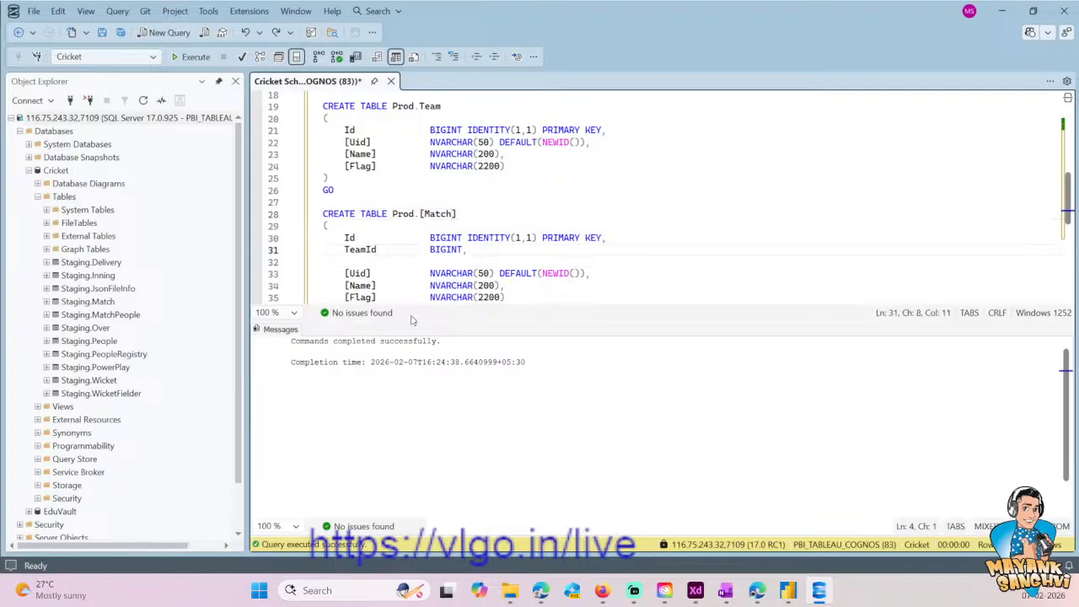
key(Left)
key(Left)
text(One)
key(End)
key(ctrl+Left)
key(ctrl+Left)
key(BackSpace)
- Duplicate the TeamOneId line below itself and rename the copy TeamTwoId, keeping the BIGINT type
key(End)
key(shift+Home)
key(ctrl+c)
key(End)
key(Return)
key(ctrl+v)
key(Home)
key(Right)
key(Right)
key(Right)
key(Right)
key(shift+Right)
key(shift+Right)
key(shift+Right)
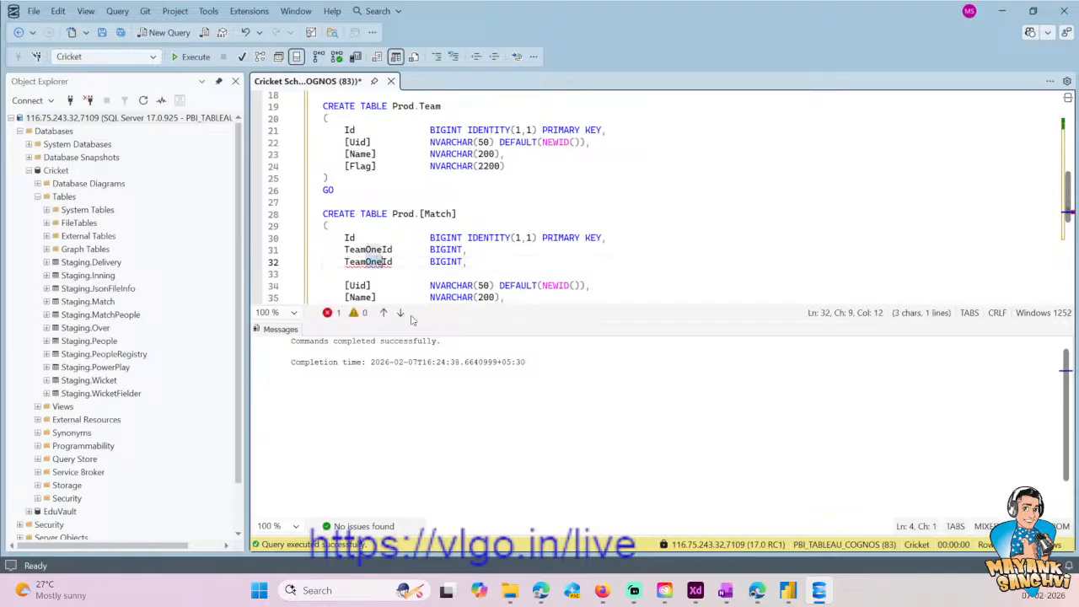
text(Two)
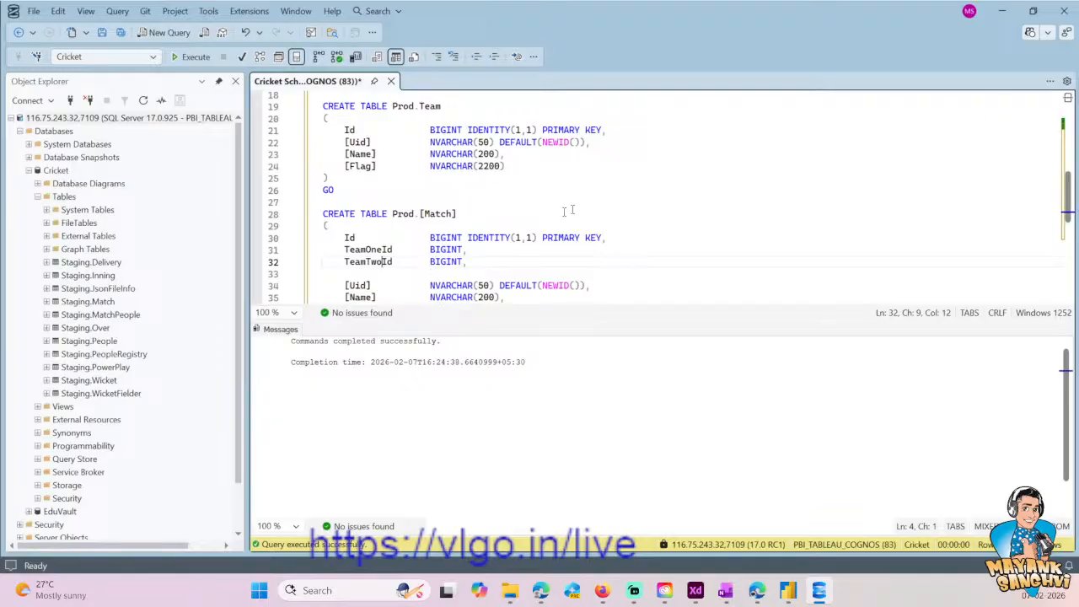
- Add a [StatusId] column of type BIGINT below TeamTwoId in the Prod.[Match] definition
scroll(613, 203, up, 4)
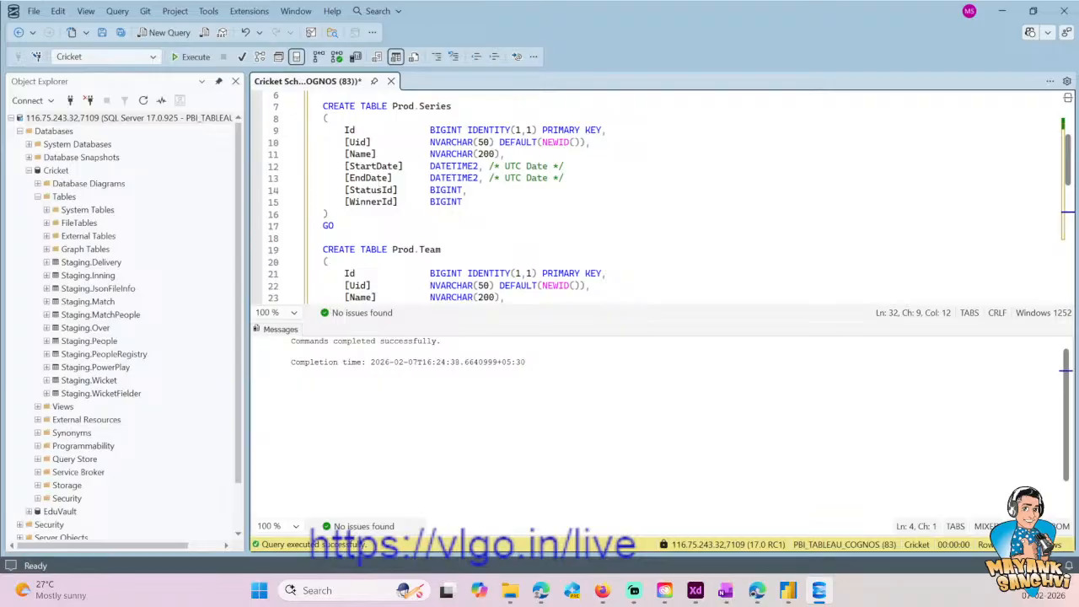
scroll(613, 202, down, 6)
click(613, 202)
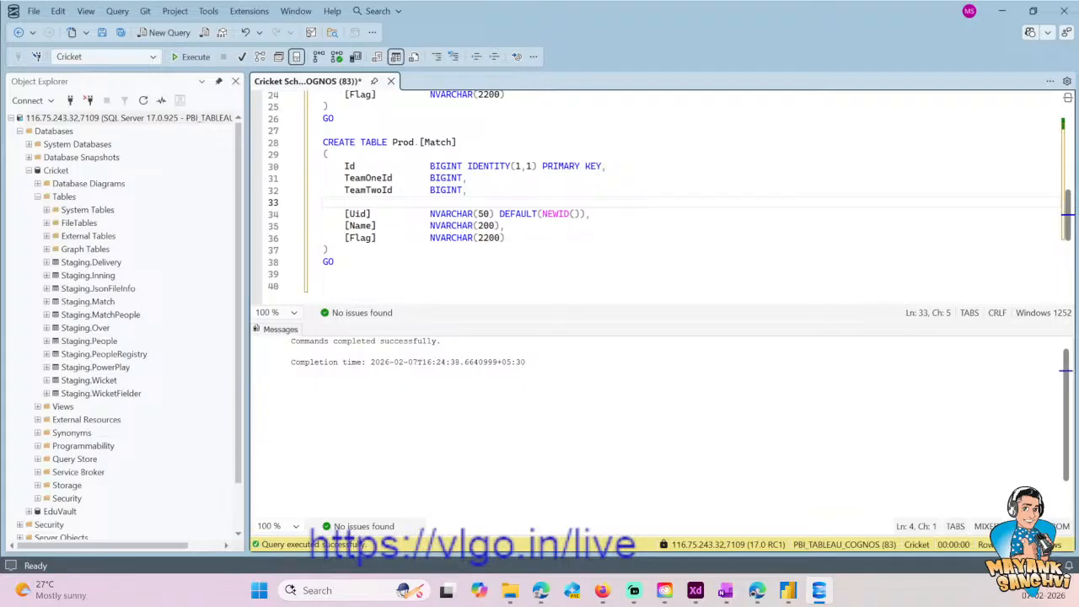
scroll(613, 202, up, 6)
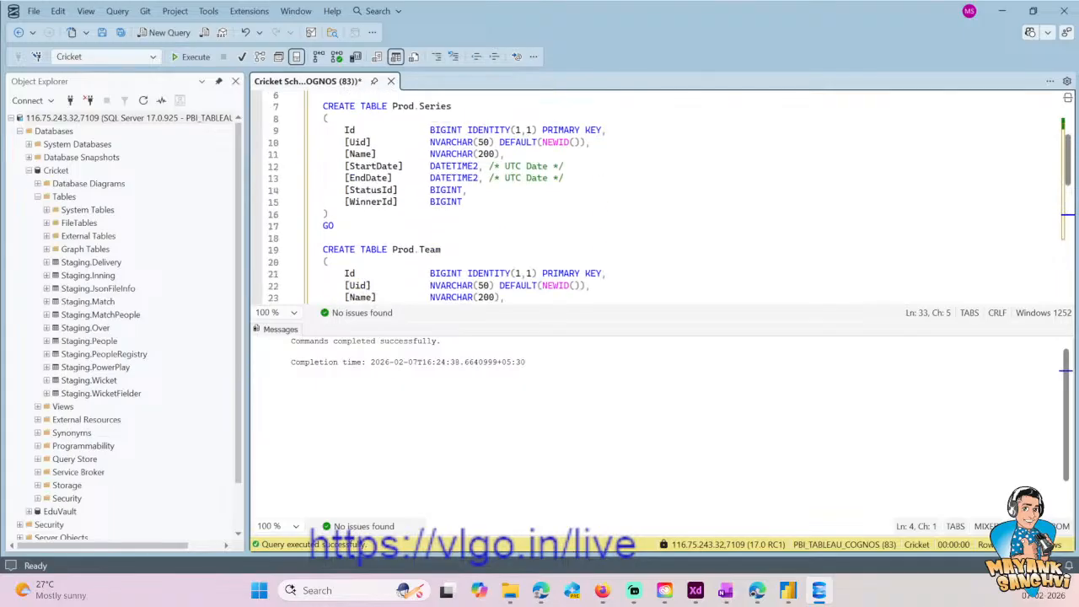
scroll(613, 203, down, 5)
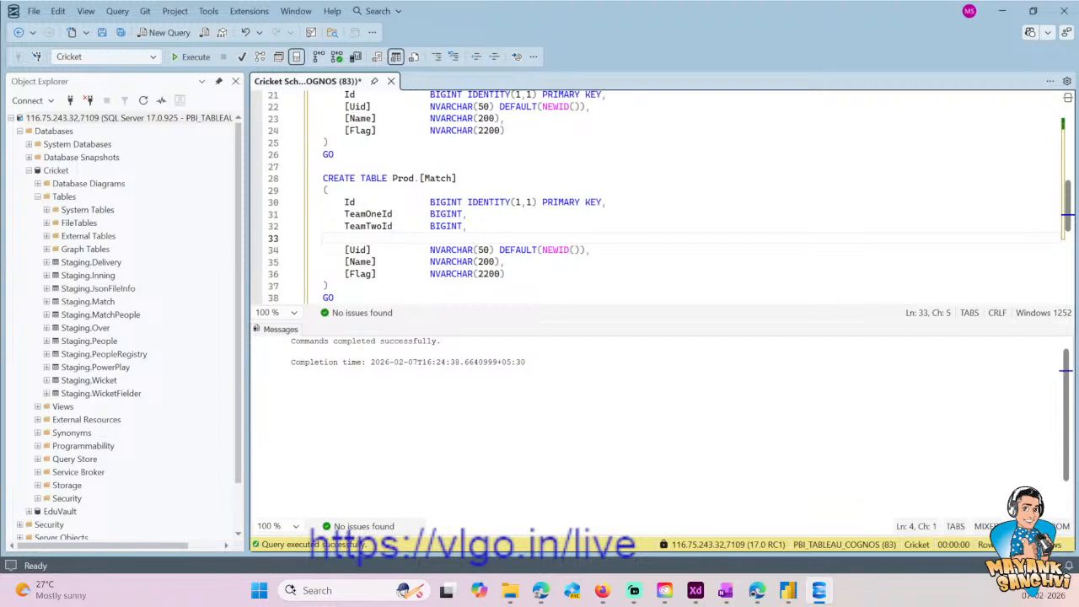
text([StatusId])
key(Tab)
key(Tab)
text(BIGINT,)
key(BackSpace)
text(,)
key(Return)
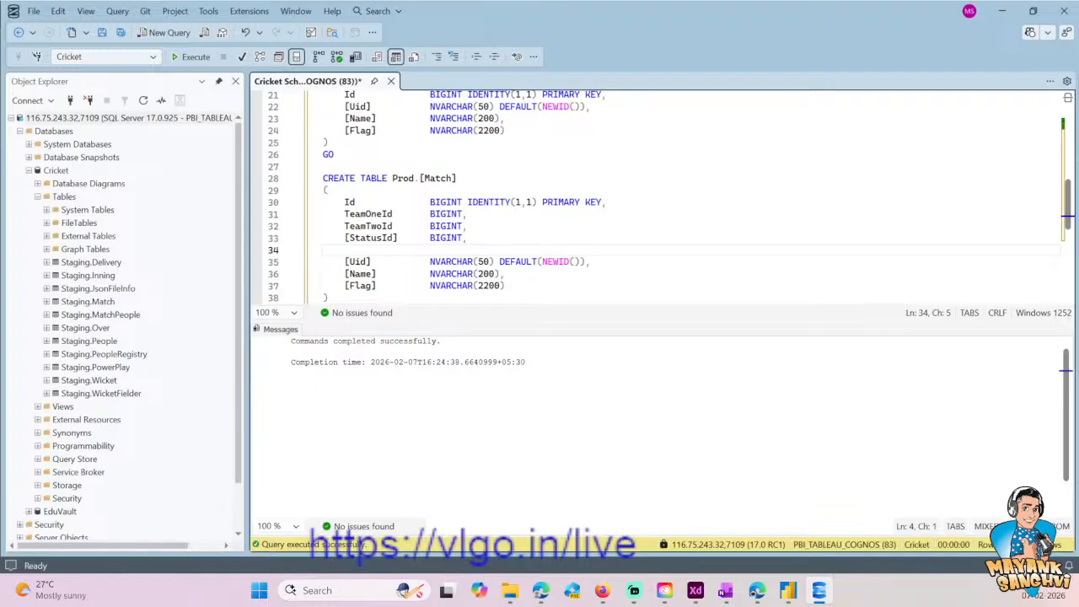
- Check the match Status and Winner headers in the Book.xlsx workbook and return to the SQL script
mouse_move(541, 590)
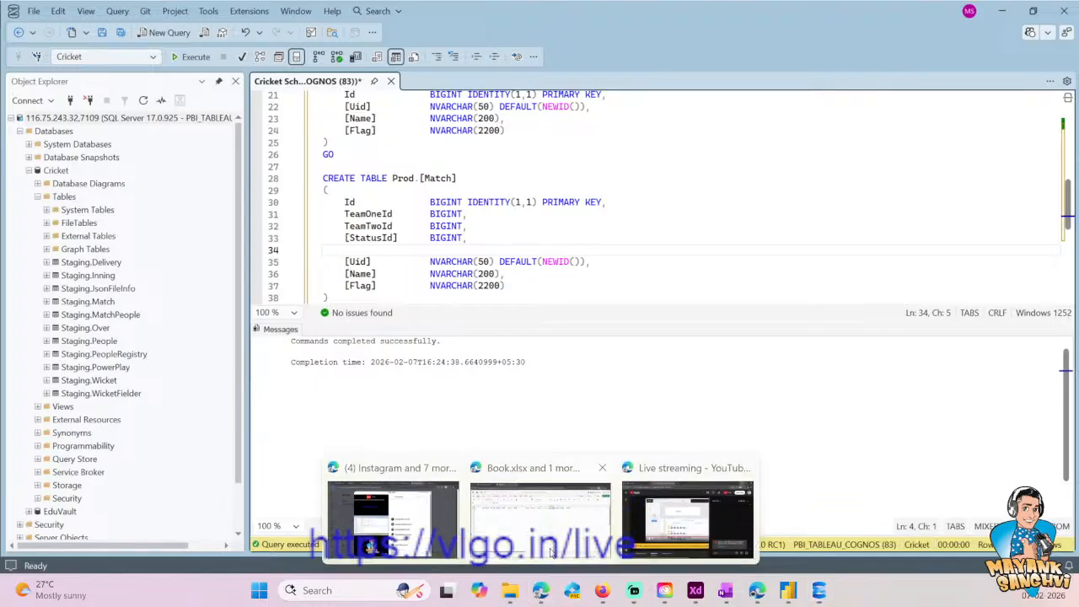
click(552, 553)
click(700, 197)
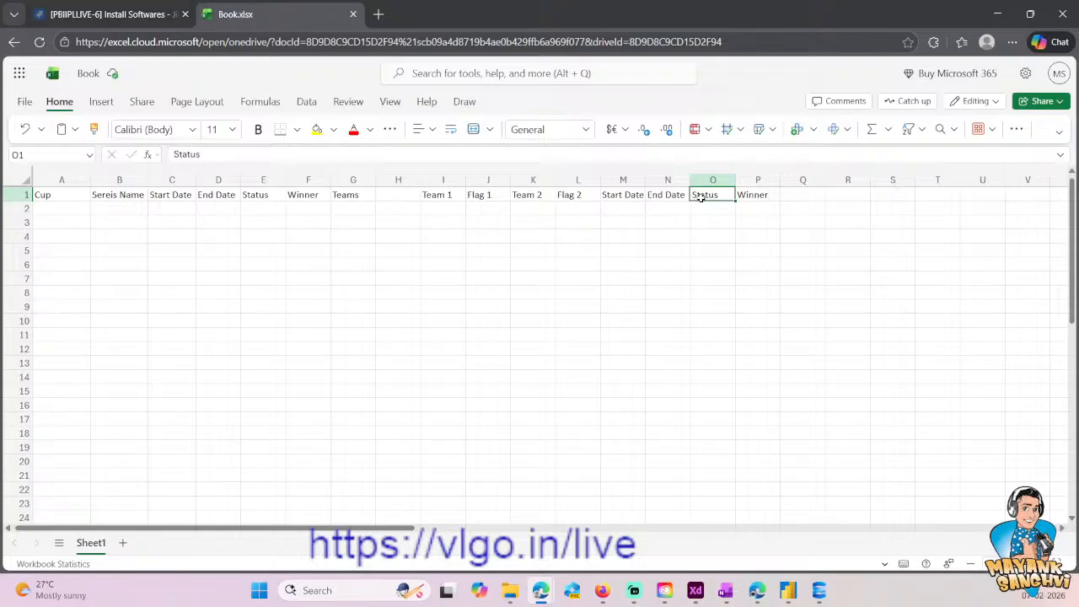
click(739, 197)
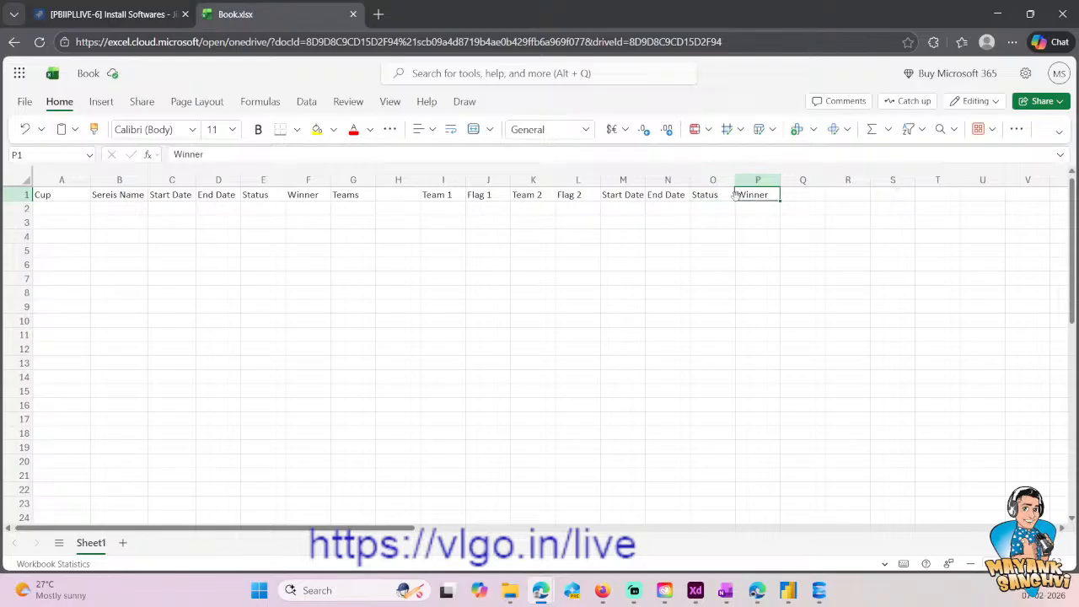
click(1000, 15)
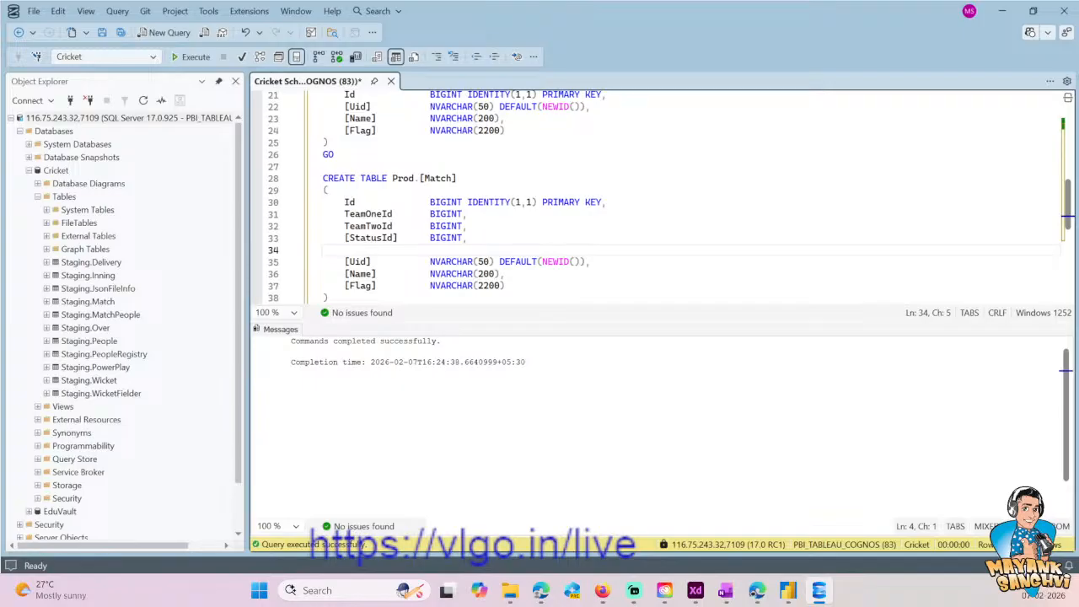
text(Winner)
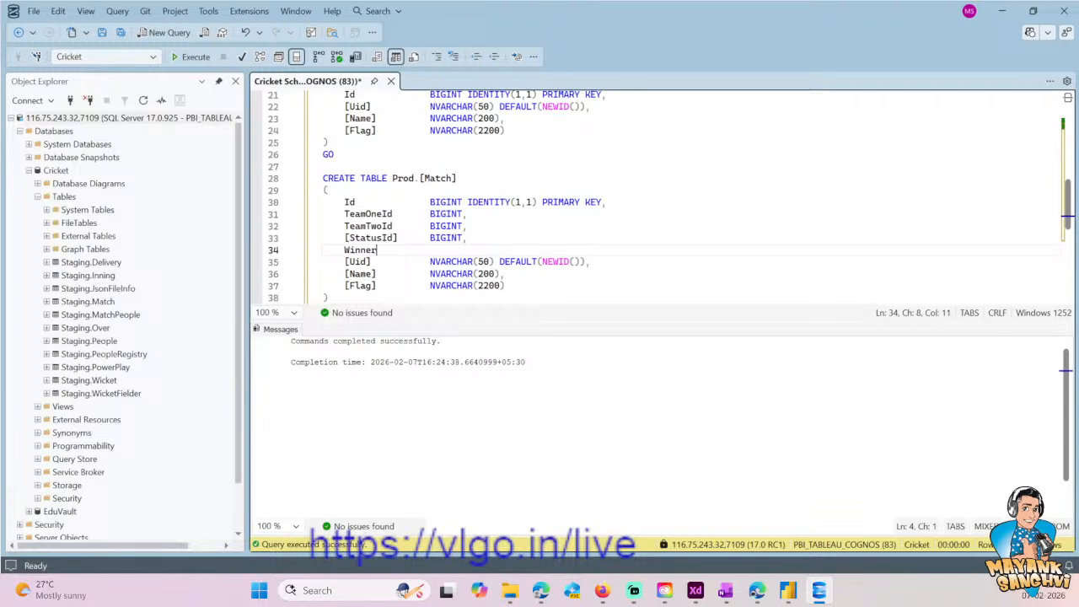
text(Id)
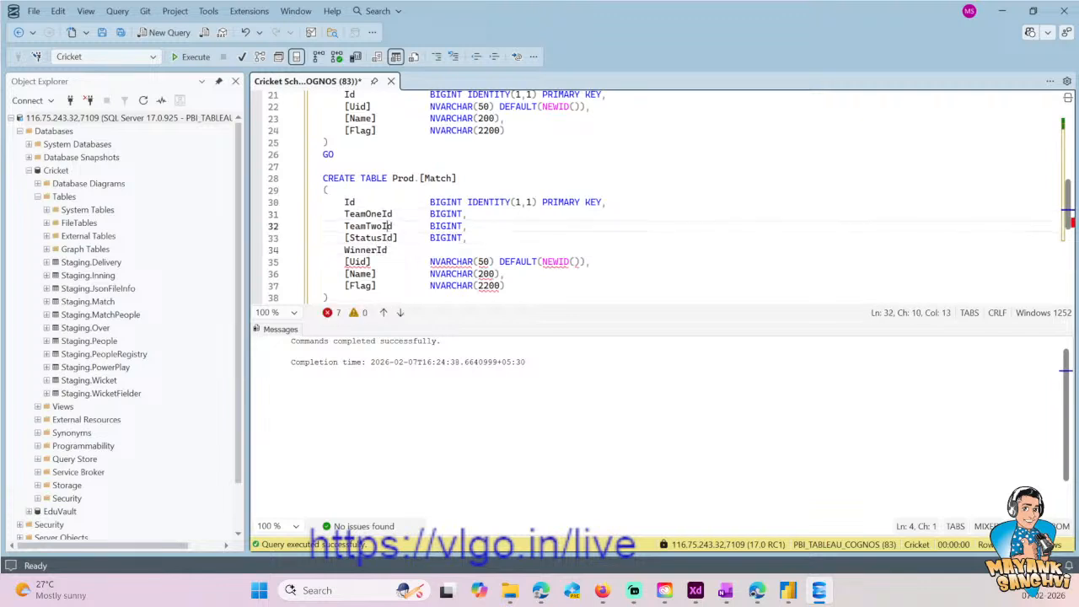
key(Tab)
key(Tab)
text(BIGINT)
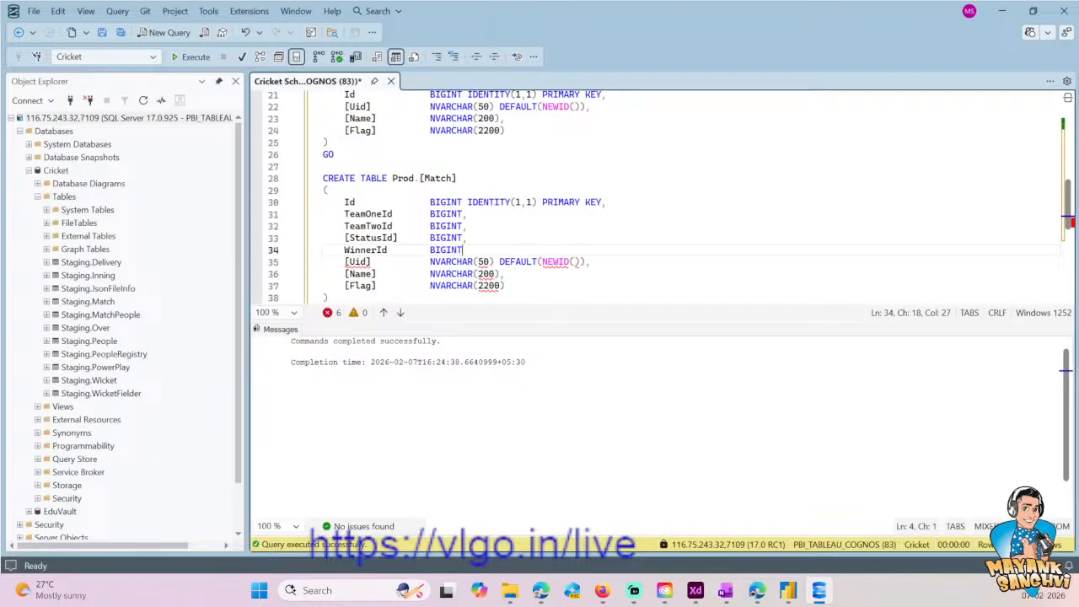
key(shift+Home)
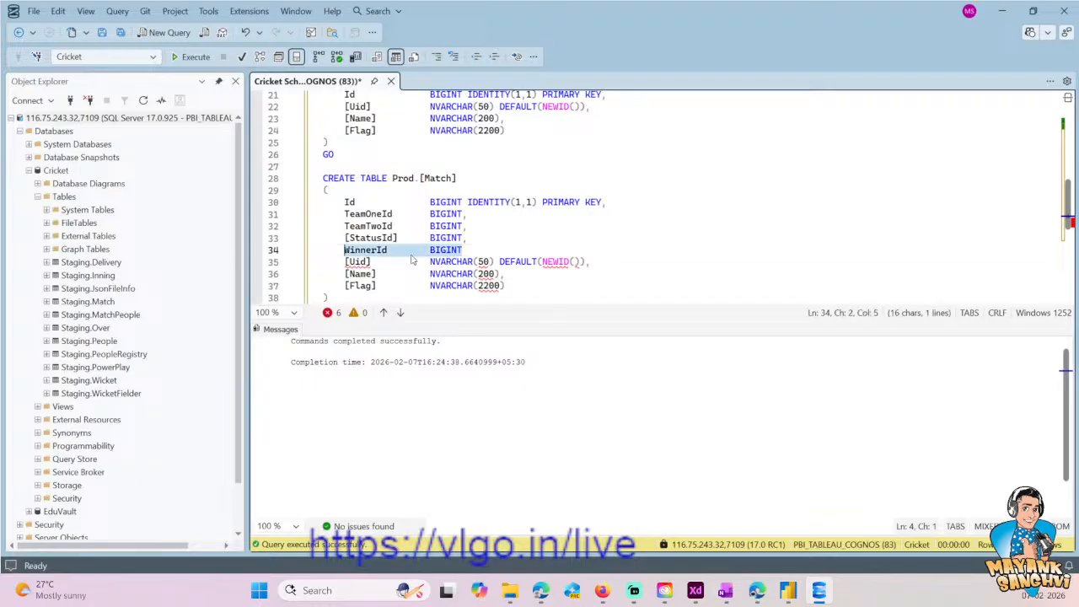
key(BackSpace)
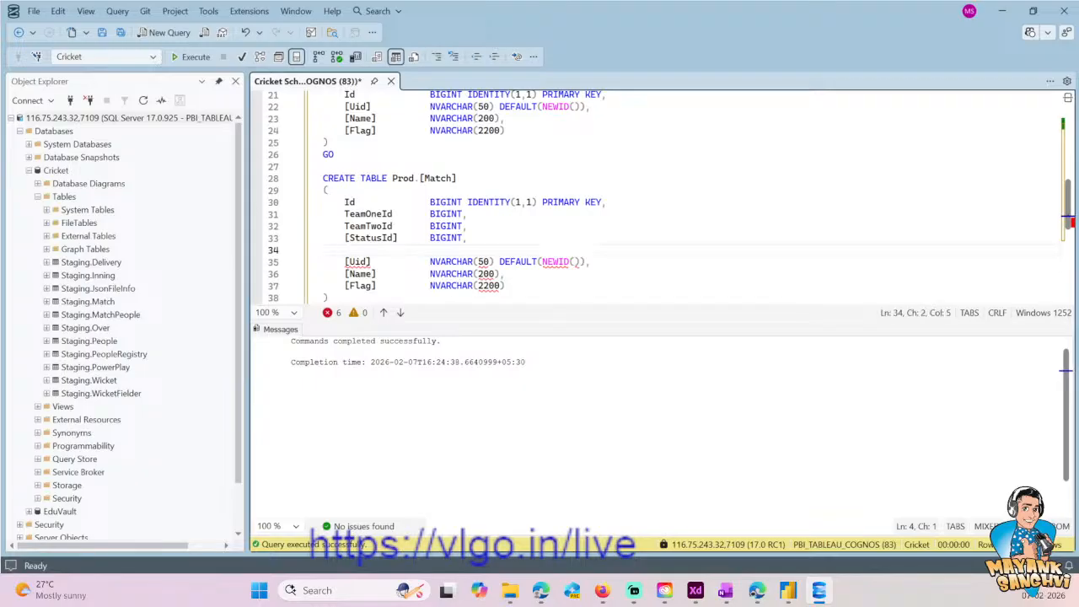
- Name a new column WinnerTeamNo below [StatusId] in the Prod.[Match] definition
text(Win)
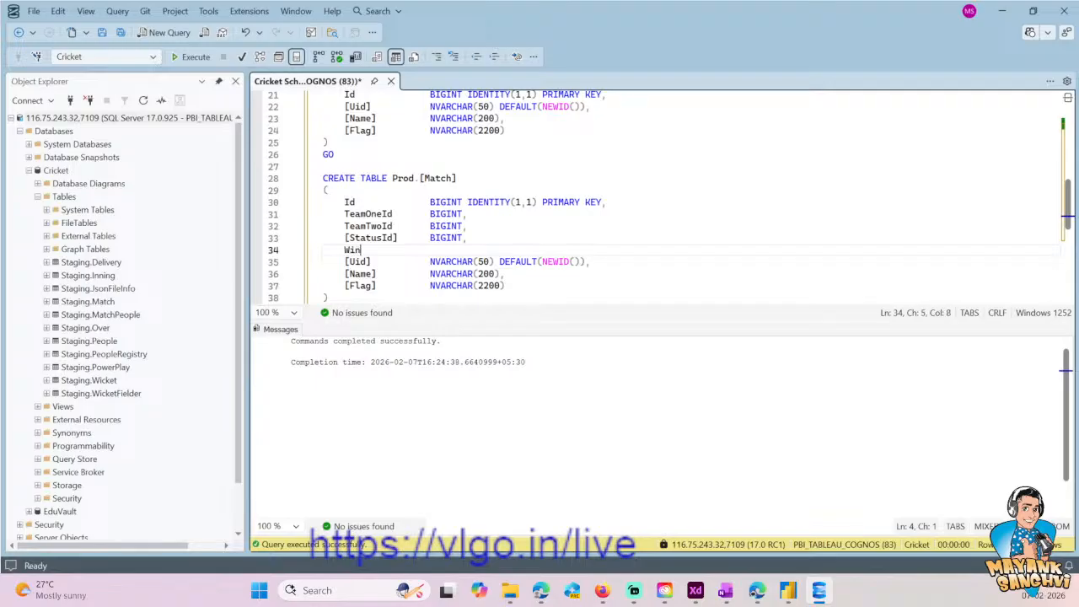
text(nerOne)
key(BackSpace)
key(BackSpace)
key(BackSpace)
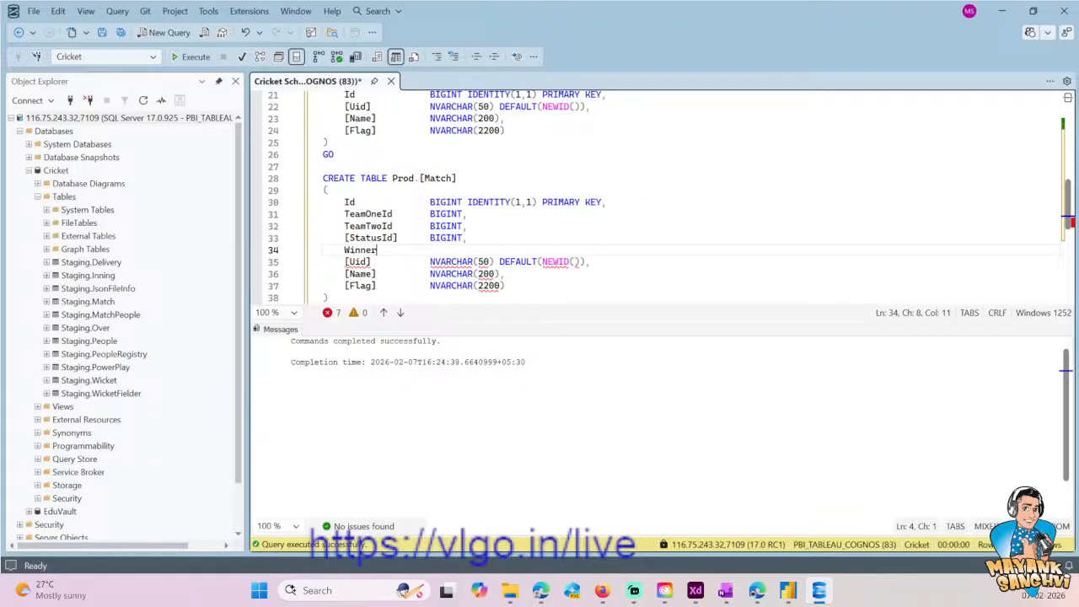
key(shift+Home)
text(TeamNume)
key(Home)
text(W)
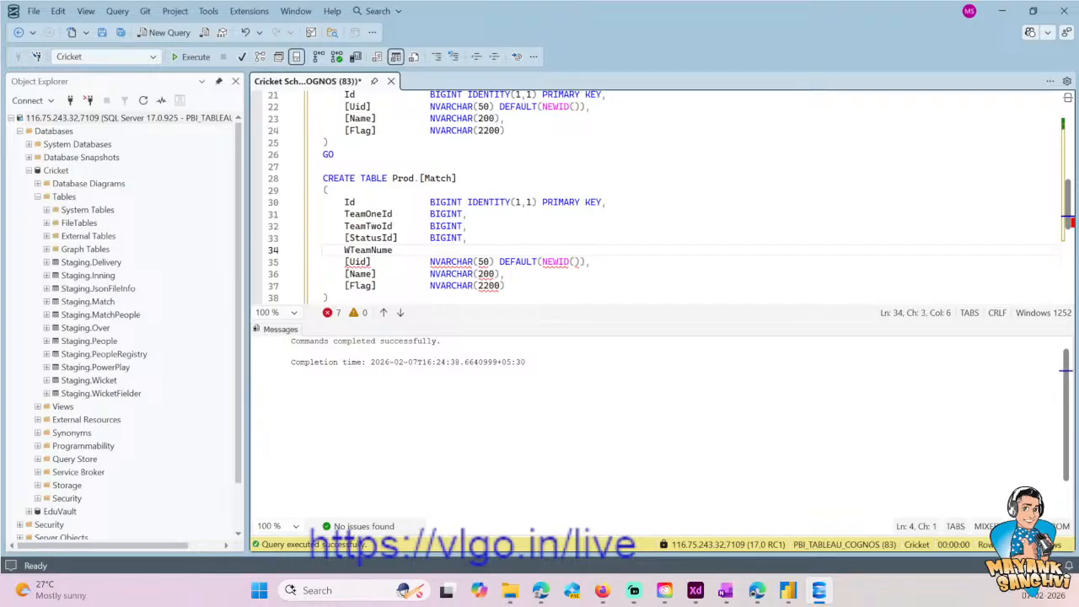
text(inner)
key(End)
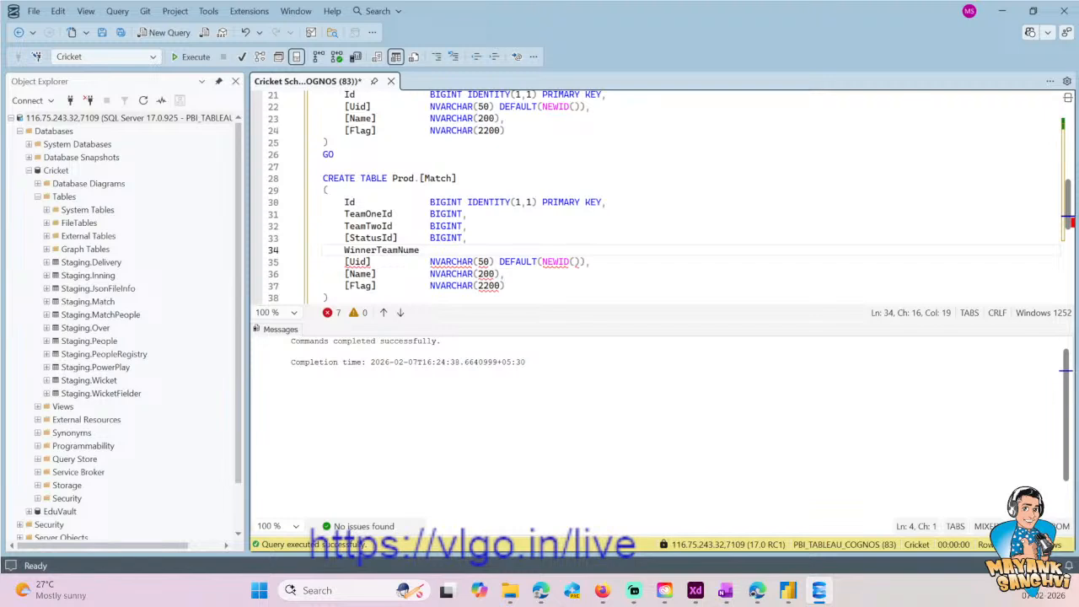
key(BackSpace)
key(BackSpace)
text(me)
key(BackSpace)
key(BackSpace)
key(BackSpace)
text(o)
- Give the WinnerTeamNo column the TINYINT data type, aligned with the other column types
key(Tab)
text(BIGINT)
key(ctrl+shift+Left)
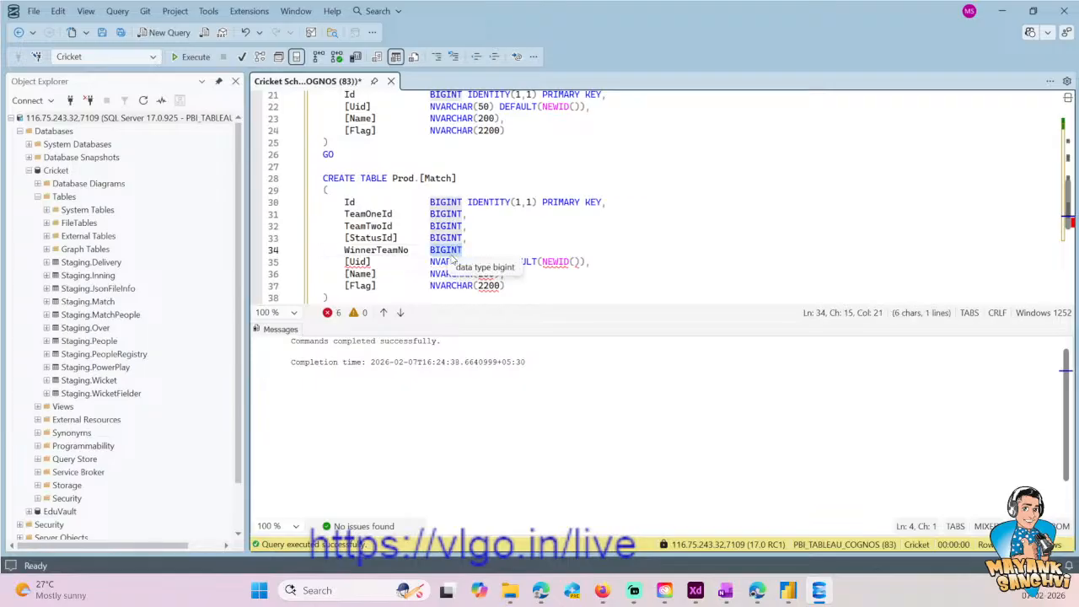
text(TIN)
key(BackSpace)
key(BackSpace)
key(BackSpace)
text(TinyInt)
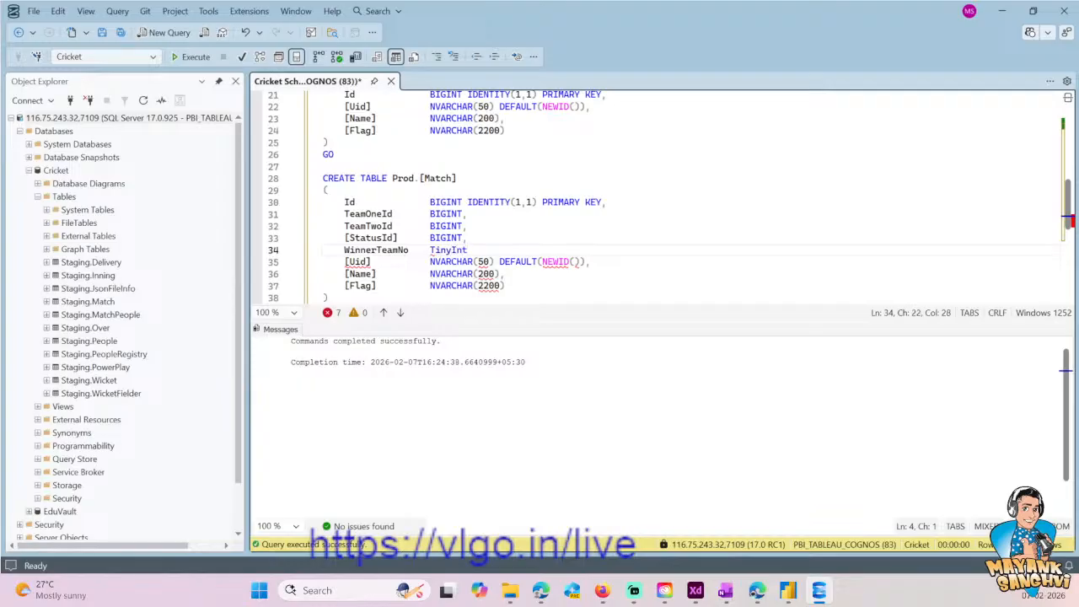
text(TINYINT)
- Delete the leftover [Uid], [Name] and [Flag] lines from the Prod.[Match] definition
key(Down)
key(Home)
key(shift+Down)
key(shift+Down)
key(shift+End)
key(Delete)
- Add a [StartDate] column of type DATETIME below WinnerTeamNo, ending with a comma and a new line
text([StartDate)
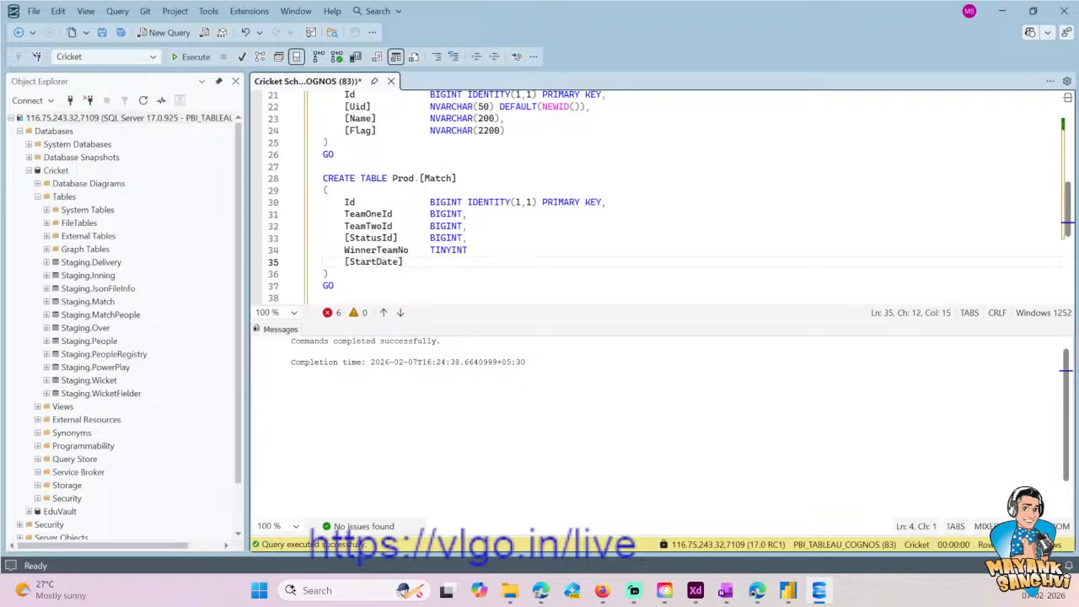
text(])
key(Tab)
key(Tab)
text(DATETIME,)
key(Return)
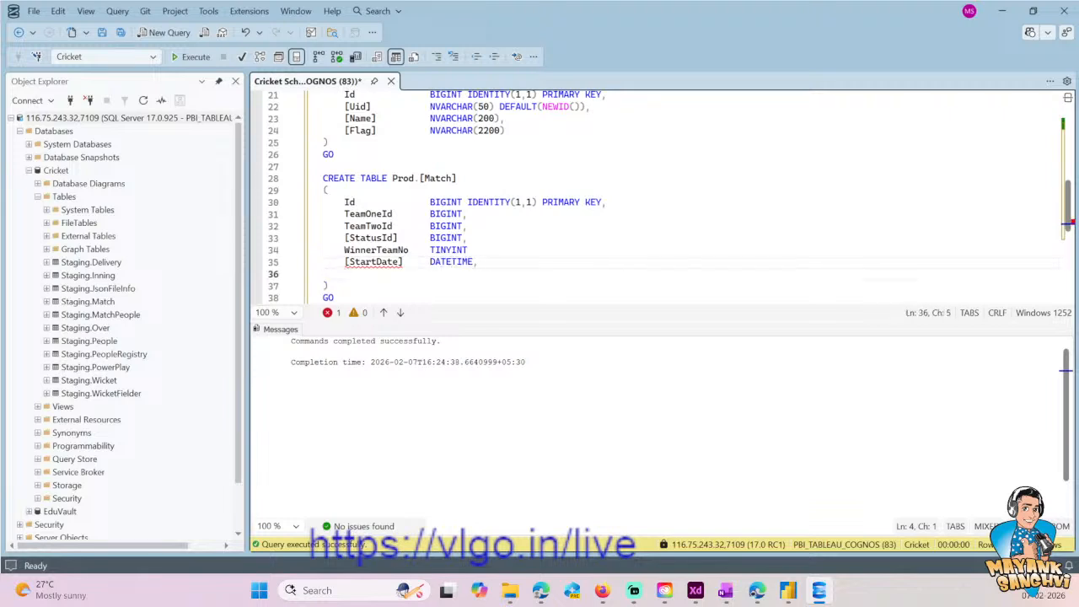
- Add an [EndDate] column of type DATETIME as the last column of Prod.[Match]
text([EndDate)
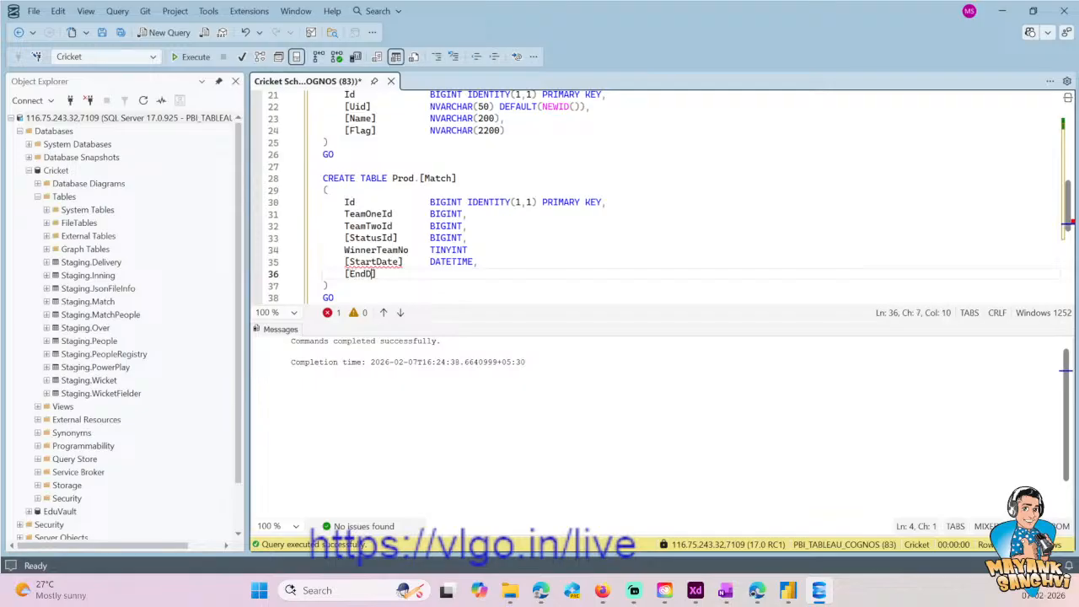
text(])
key(Tab)
key(Tab)
text(DATETIME)
- Change the data type of both [StartDate] and [EndDate] to DATETIME2
key(Up)
text(2)
key(Down)
text(2)
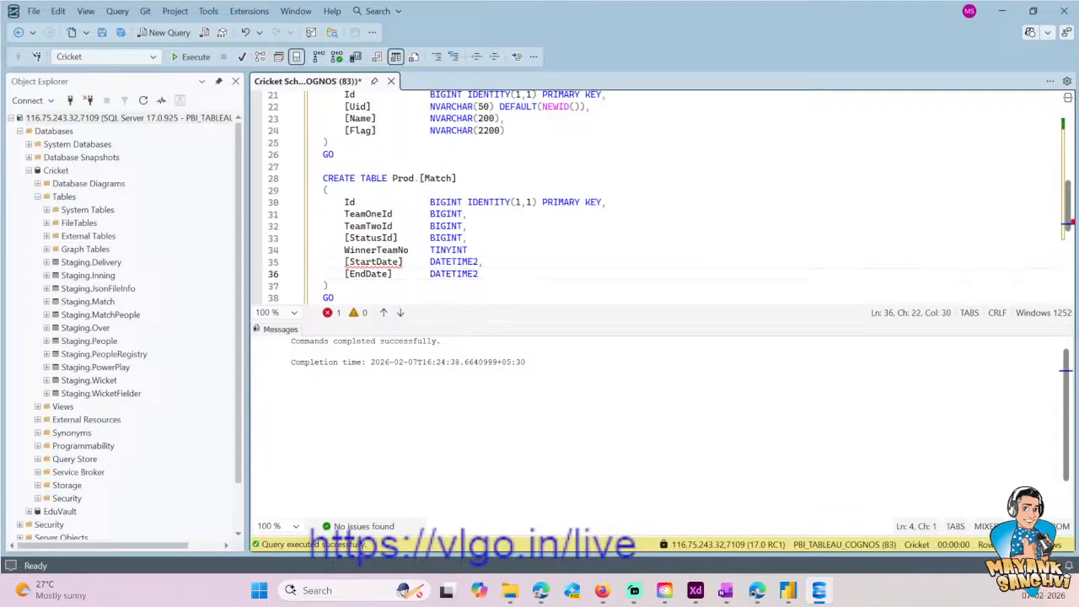
- Add the missing comma after the TINYINT type of WinnerTeamNo
key(Up)
key(Up)
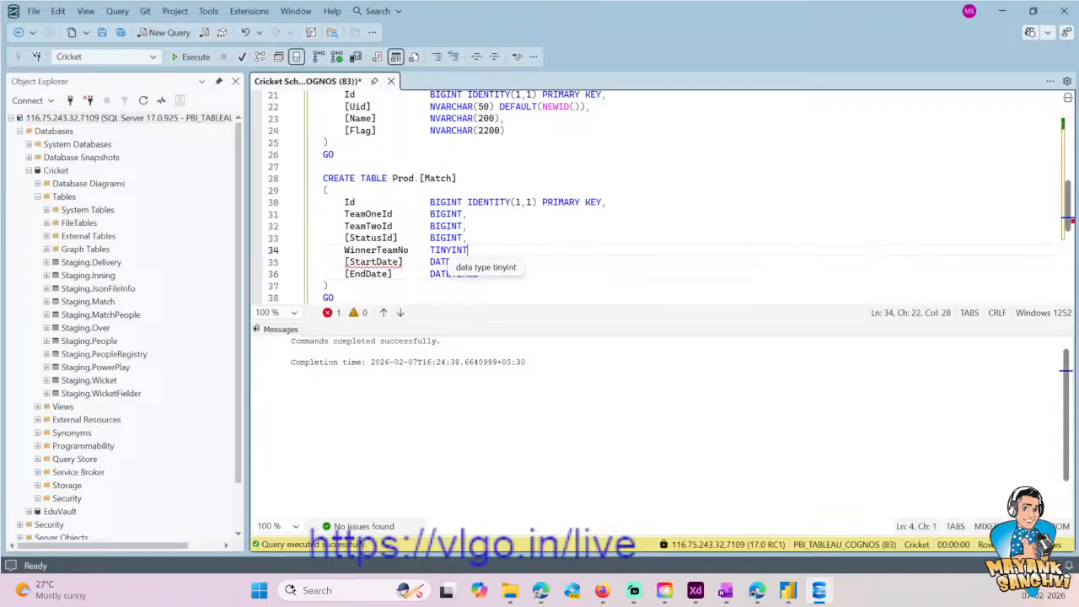
key(Down)
key(Down)
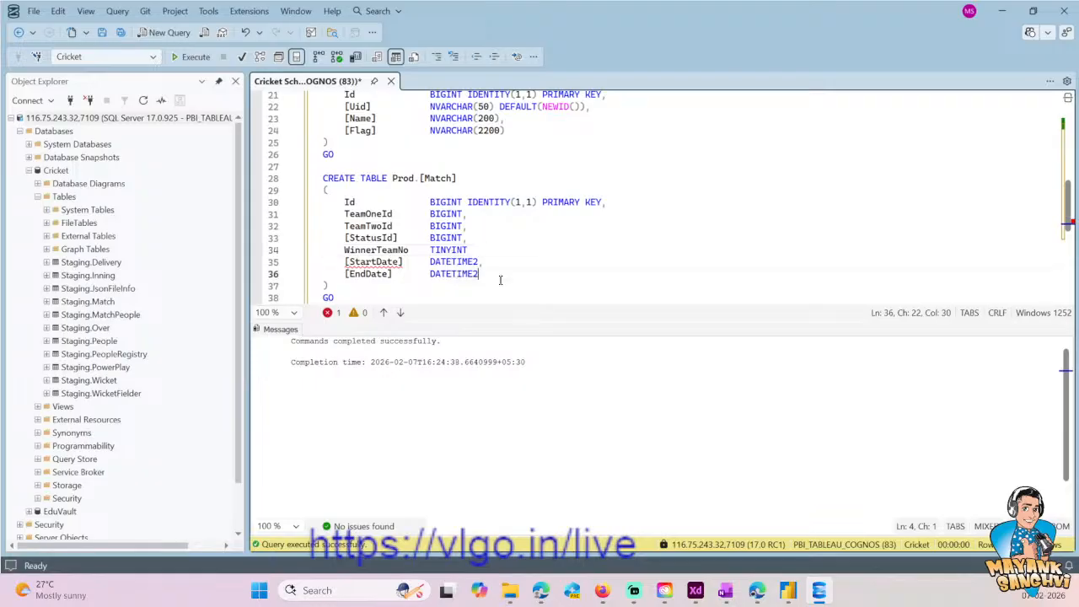
click(488, 250)
key(Down)
key(Down)
key(Down)
key(Down)
key(Down)
key(Down)
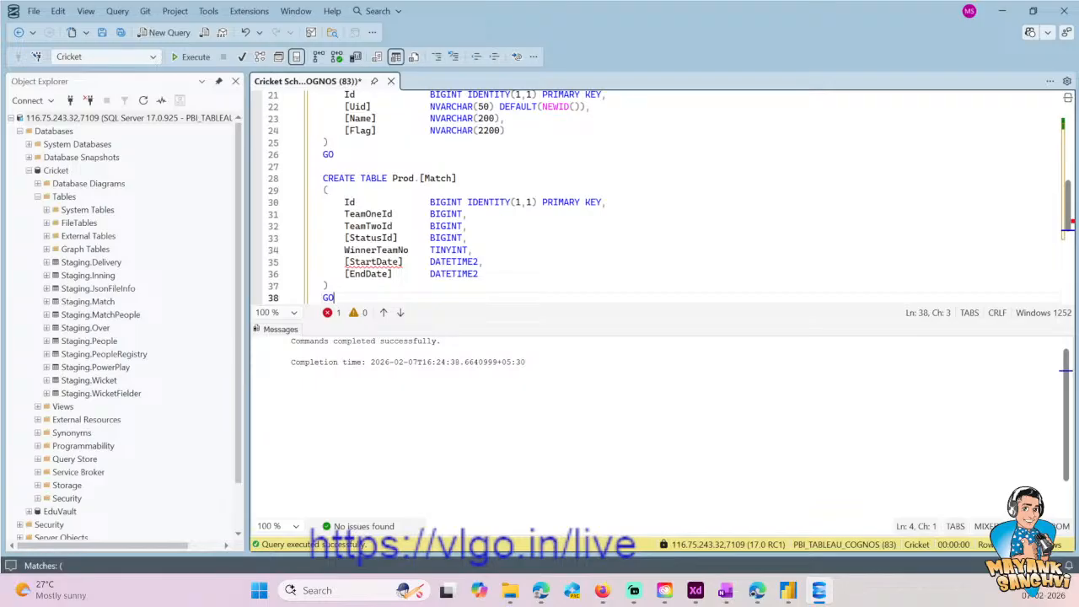
- Write CREATE TABLE Prod.SeriesStatus below the Match table's GO, saving the script along the way
key(Up)
key(Up)
key(Home)
key(Down)
key(Down)
key(Down)
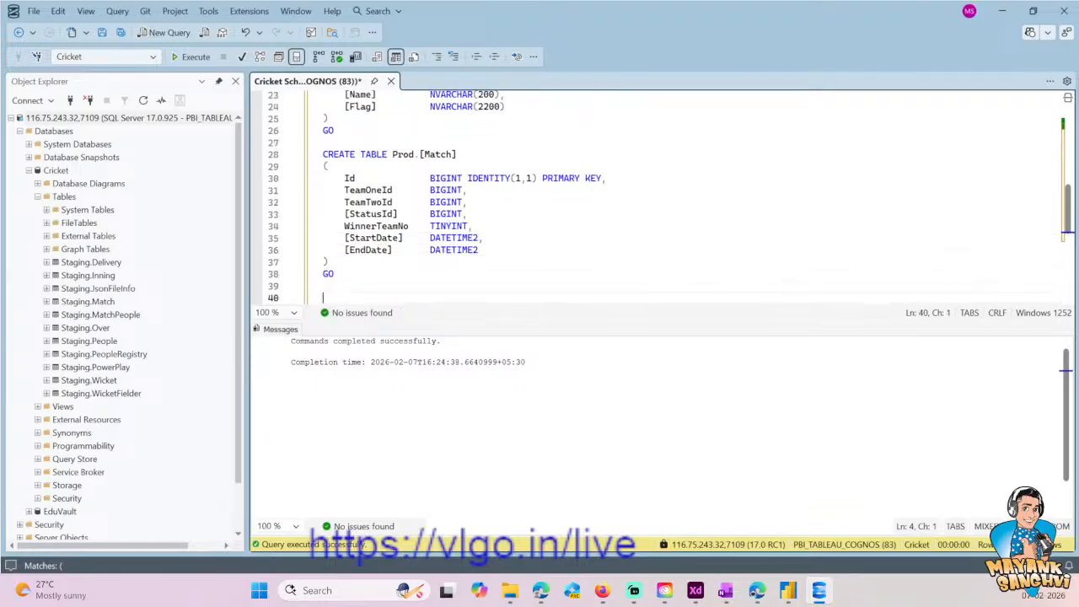
key(Up)
text(CRE)
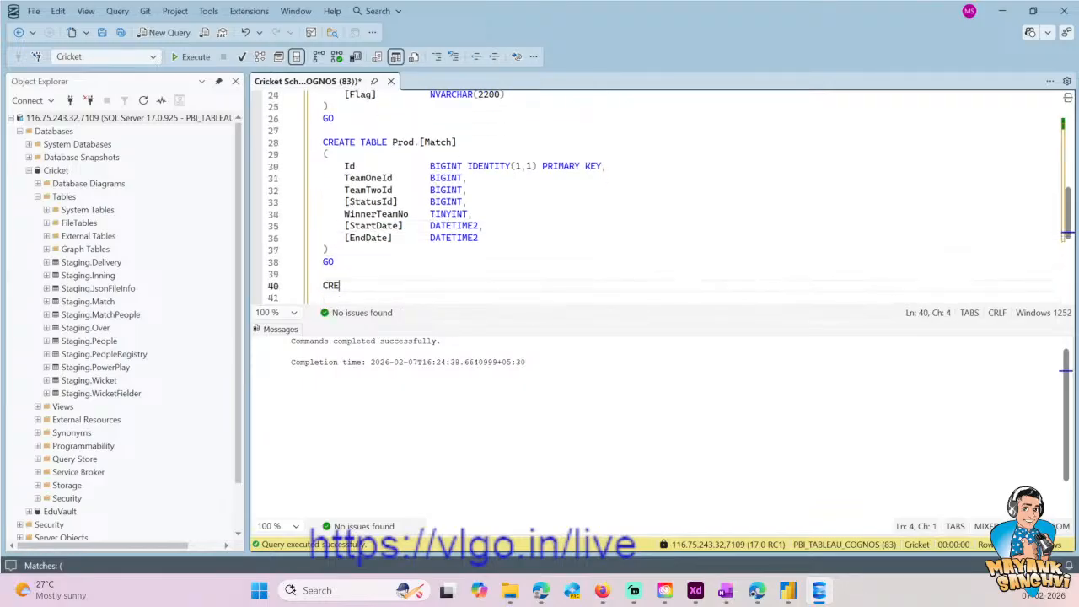
text(ATE TABLE PROD)
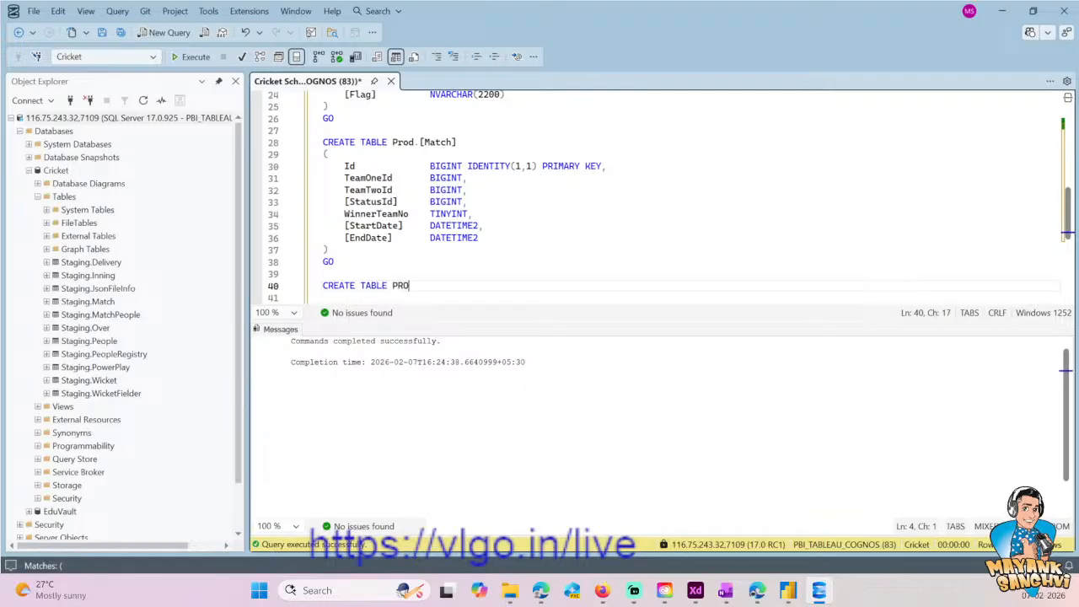
key(BackSpace)
key(BackSpace)
key(BackSpace)
text(rod.)
key(ctrl+s)
text(SeriesStatus)
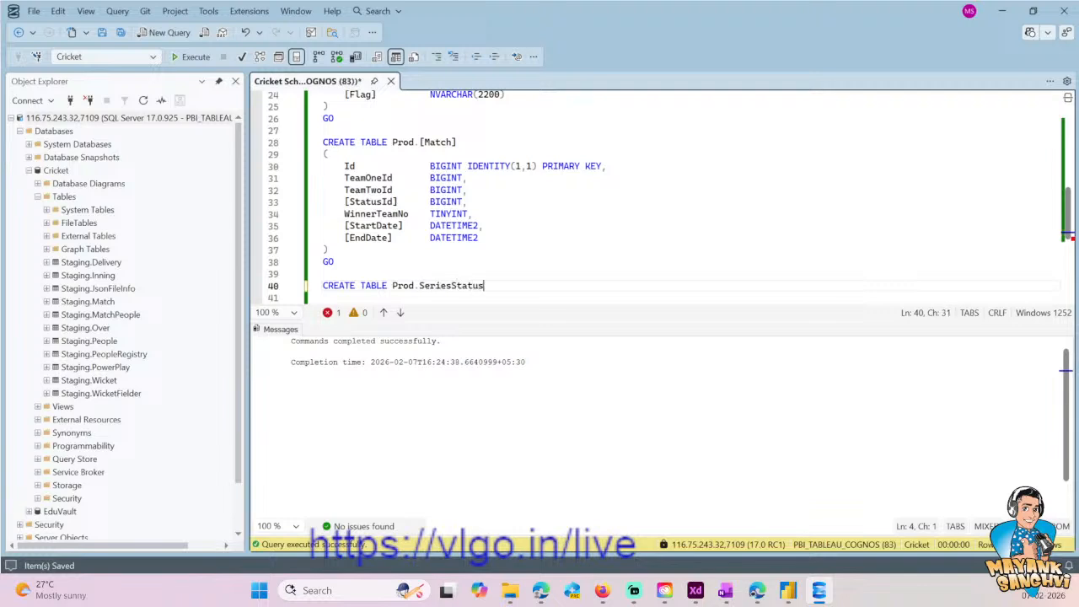
- Open an empty parenthesized column block under CREATE TABLE Prod.SeriesStatus with an indented line inside
key(Return)
text(())
key(Left)
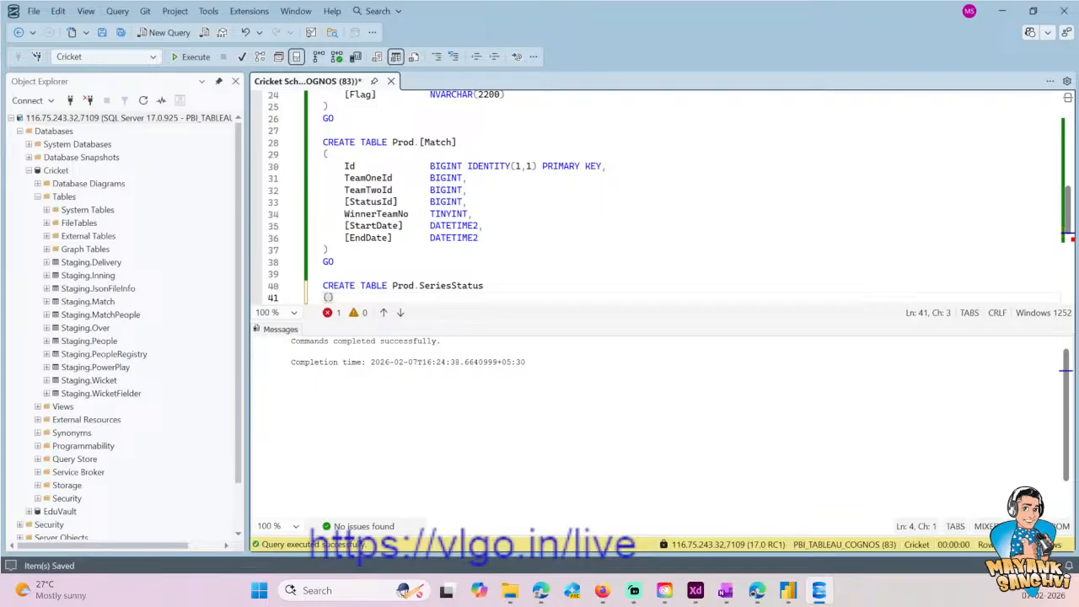
key(Return)
key(Return)
key(Up)
key(Tab)
- Add an Id column of type BIGINT inside the Prod.SeriesStatus block
text(Id)
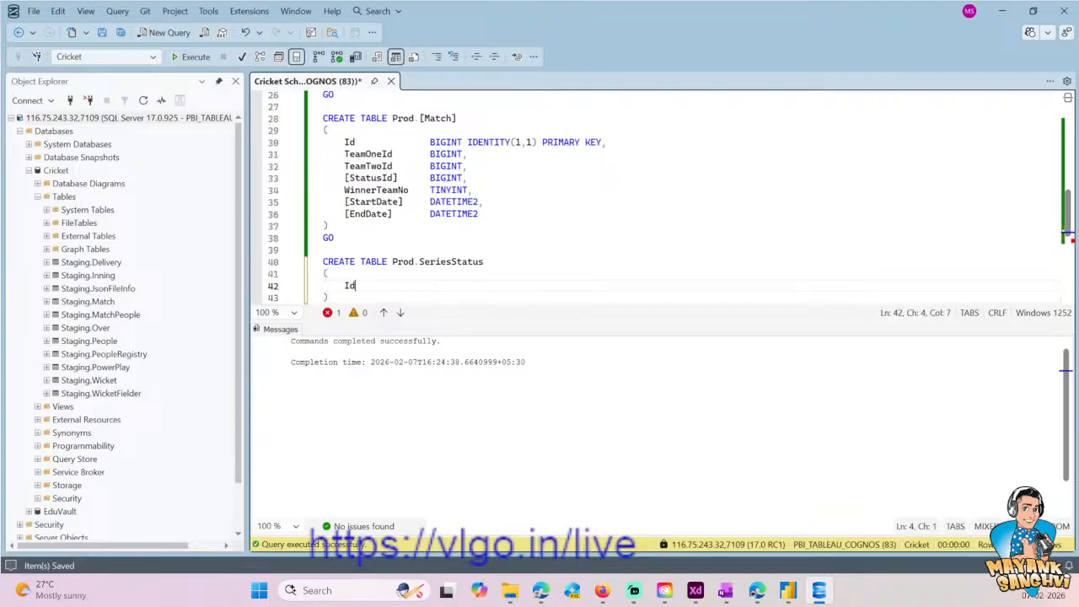
key(Tab)
key(Tab)
key(Tab)
text(BIGINT)
- Copy IDENTITY(1,1) PRIMARY KEY from the Match table's Id line onto the SeriesStatus Id column and start a new line
click(466, 190)
key(Up)
key(Up)
key(Up)
key(Up)
key(Right)
key(shift+End)
key(ctrl+c)
key(Down)
key(Down)
key(Down)
key(Down)
key(Down)
key(Down)
key(Down)
key(Down)
key(Down)
key(Down)
key(Down)
key(Down)
key(ctrl+v)
key(Home)
key(Right)
key(Right)
key(Right)
key(Right)
key(Right)
key(Right)
key(Right)
key(Right)
key(Right)
key(Right)
key(Right)
key(Right)
key(Left)
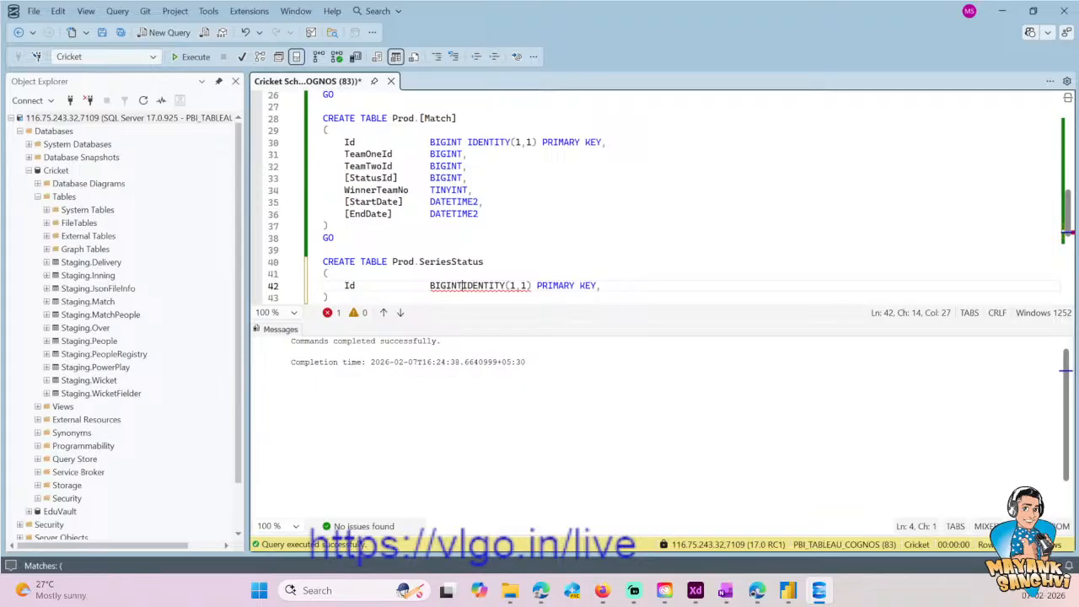
key(End)
key(Return)
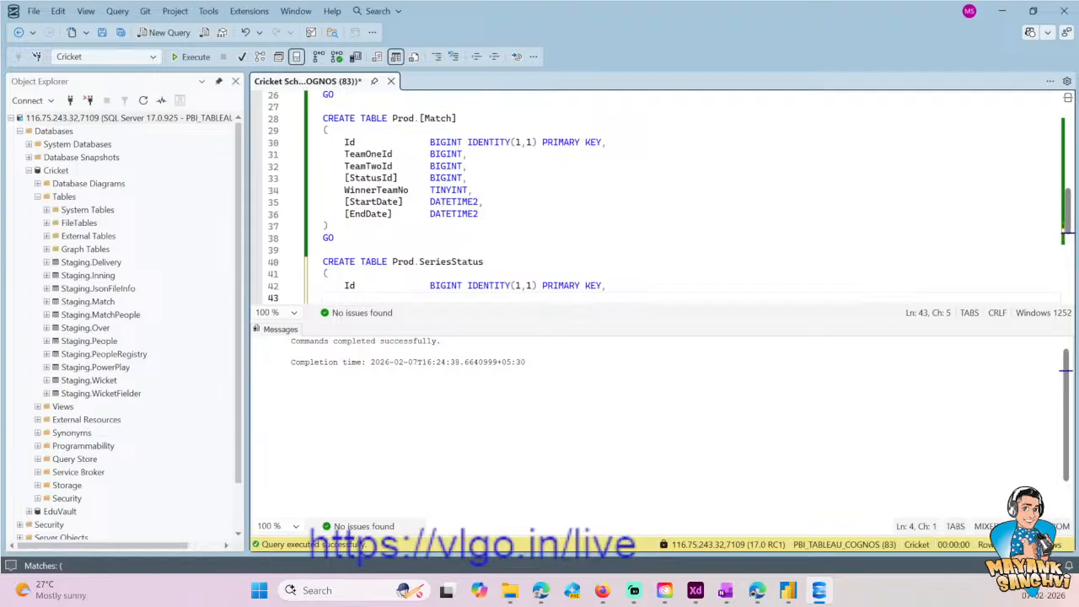
- Add a [Name] column of type NVARCHAR(200) below Id in Prod.SeriesStatus
text([])
text(Name)
key(End)
key(Tab)
key(Tab)
key(Tab)
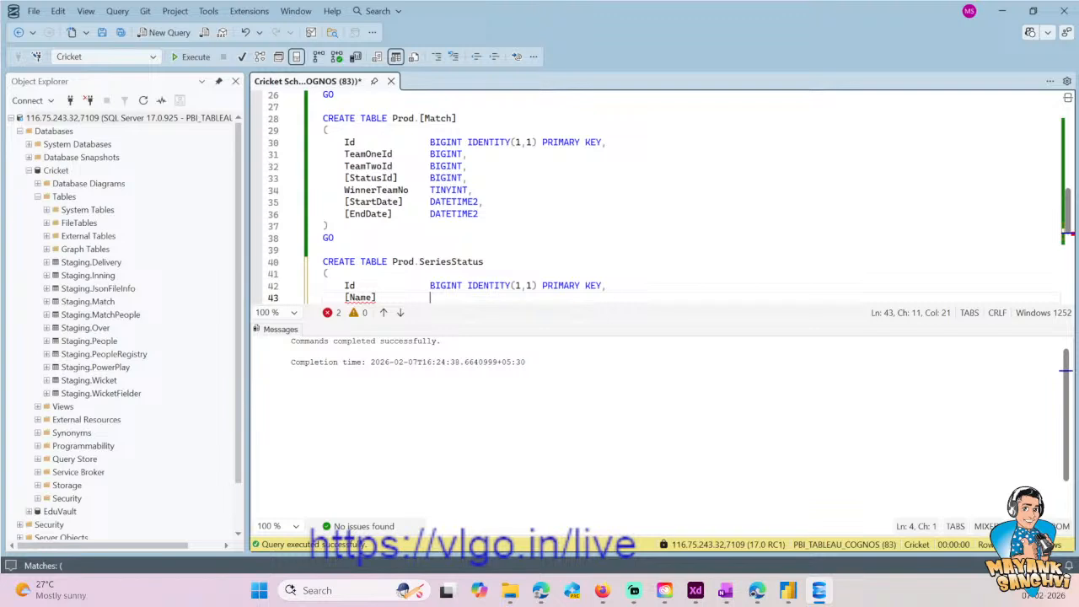
text(NVARCHAR(200)
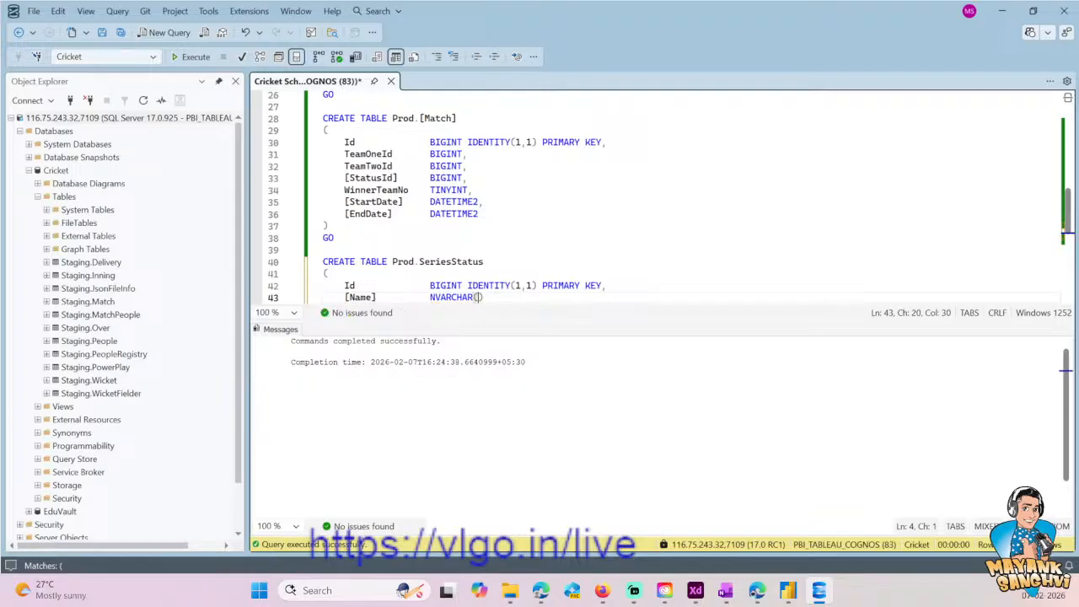
- Insert a [Uid] column of type NVARCHAR(50) between Id and [Name] in Prod.SeriesStatus
key(ctrl+Return)
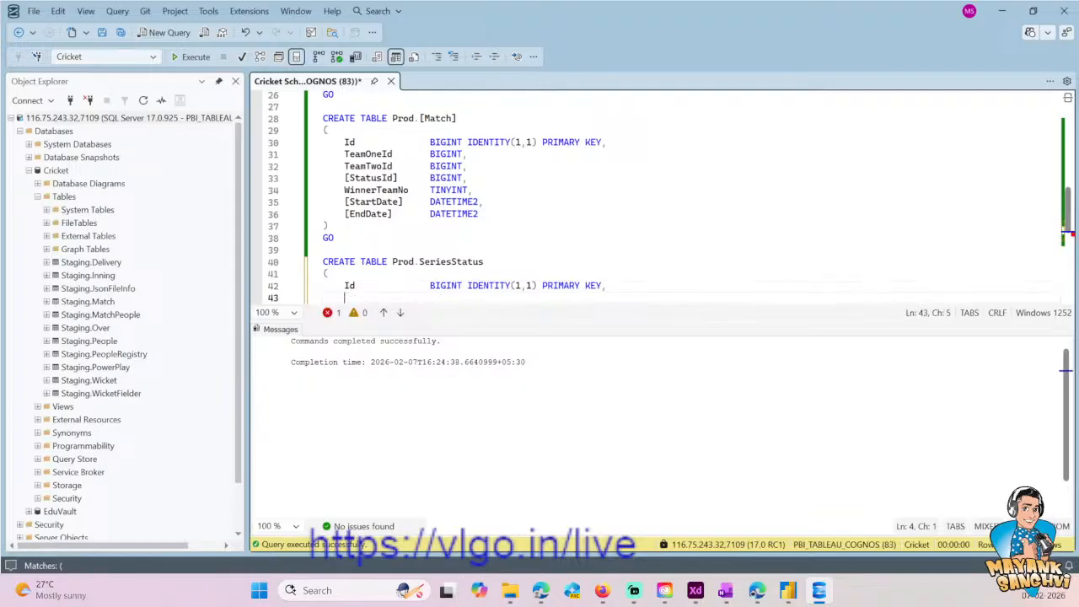
text([])
text(Uid)
key(Right)
key(Tab)
key(Tab)
key(Tab)
text(NVARCHAR(50)
key(Right)
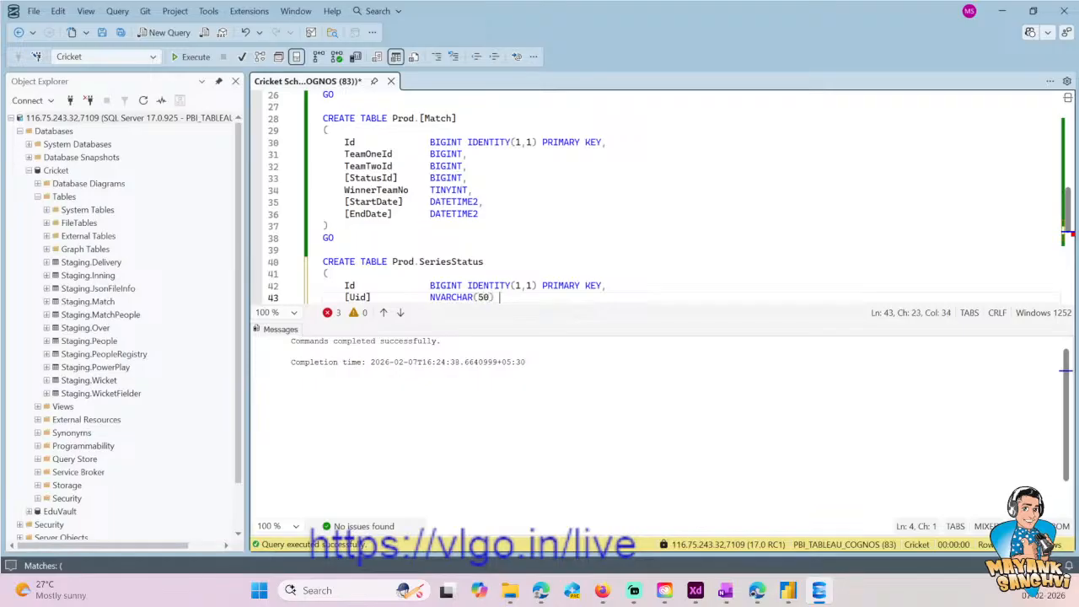
- Add DEFAULT(NEWID()) to the SeriesStatus [Uid] column and end the line with a comma
text(DEFAULT(NEWID()
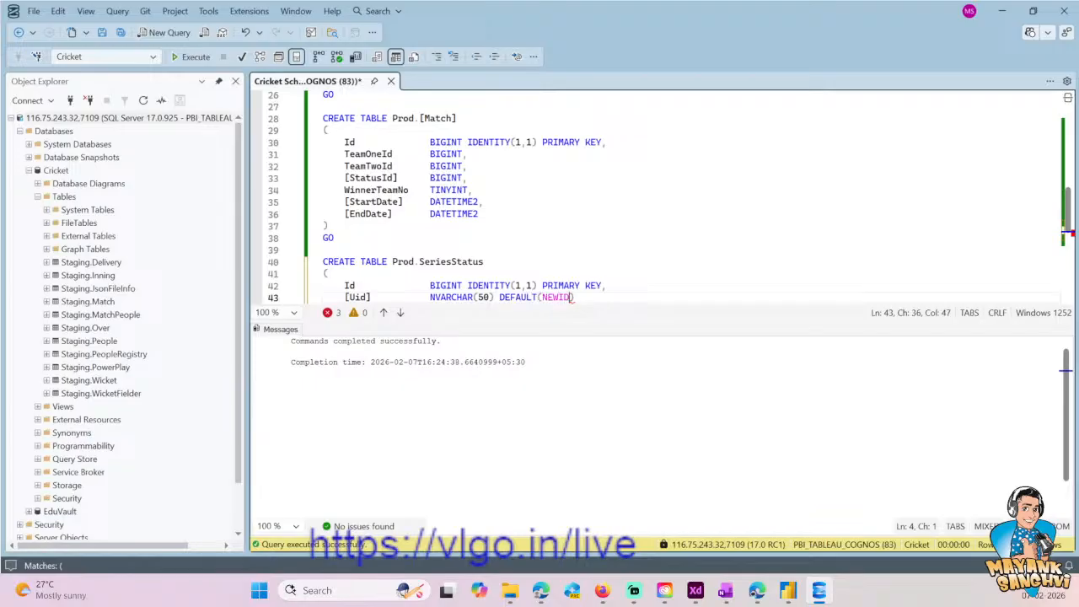
text()),)
scroll(671, 194, down, 2)
text(,)
- Add a UNIQUE constraint to both the [Name] and [Uid] columns of Prod.SeriesStatus
key(Down)
key(Tab)
text(UNIQUE,)
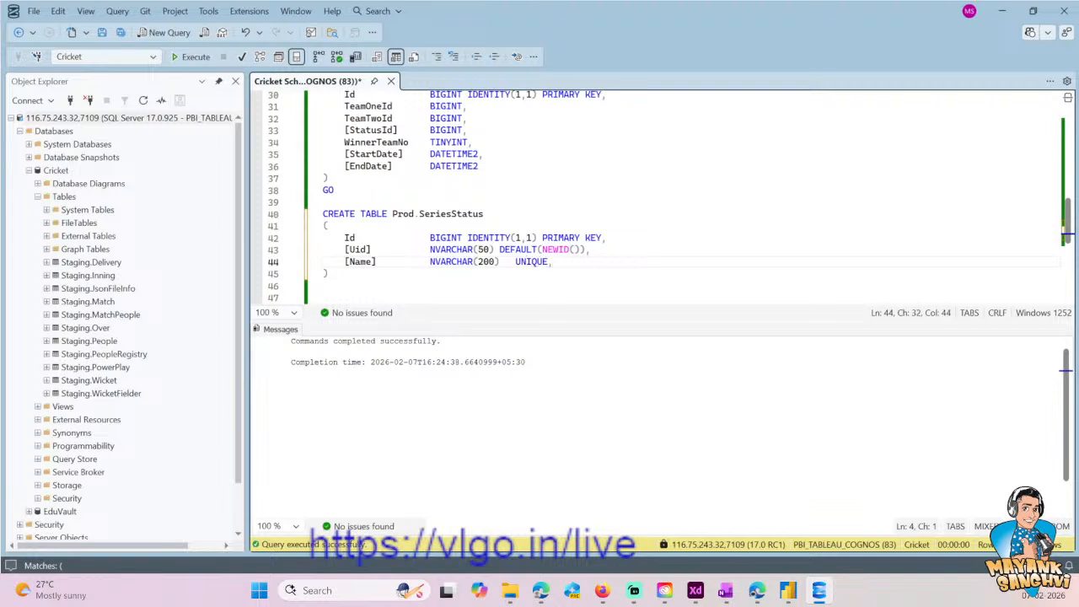
key(Up)
key(End)
text(UNIQUE)
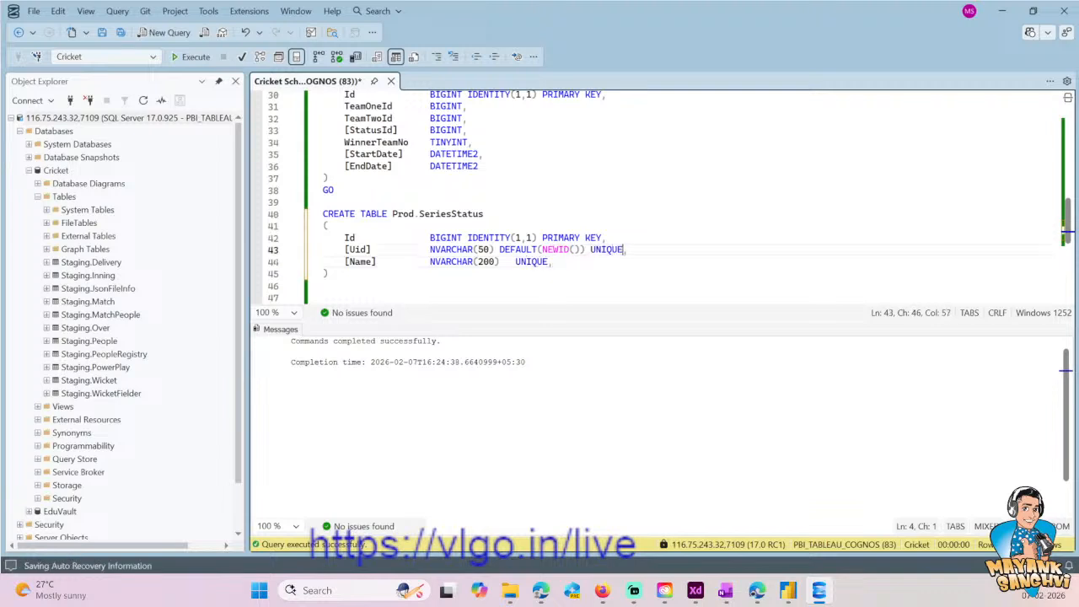
- Add a blank line after [Name], put GO below the Prod.SeriesStatus definition and save the script
key(Down)
key(Return)
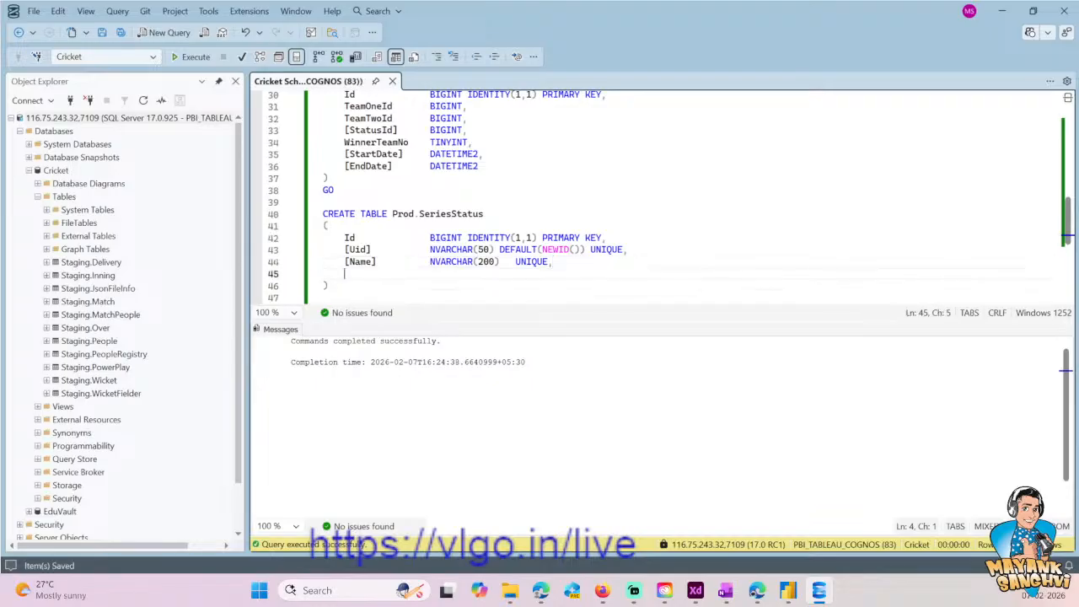
key(Down)
key(Down)
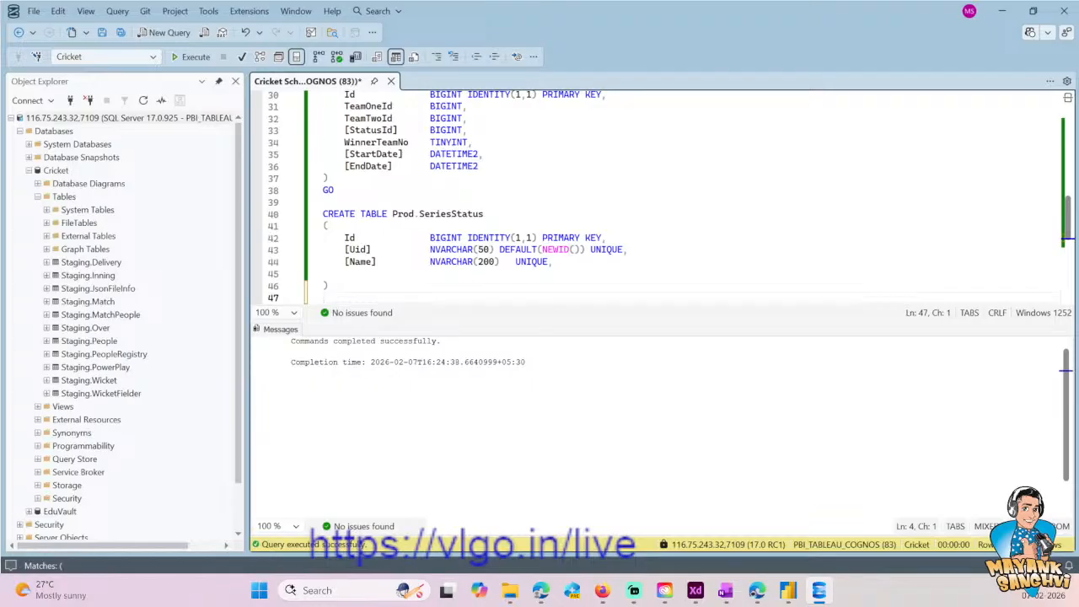
text(GO)
key(ctrl+s)
- Duplicate the whole Prod.SeriesStatus CREATE TABLE block, including GO, below the original with a blank line between them
key(shift+Home)
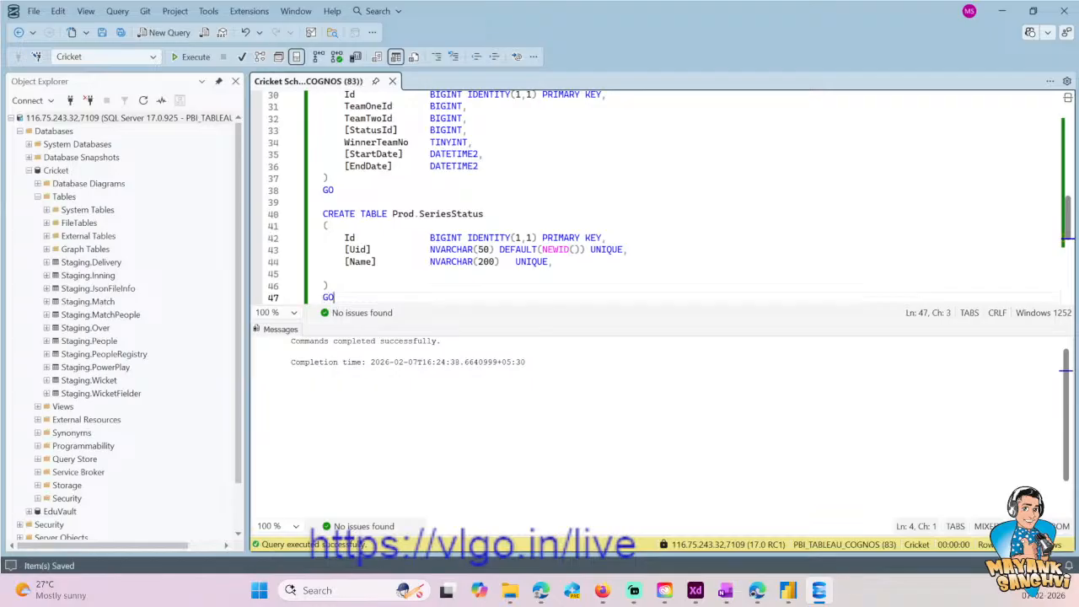
key(shift+Up)
key(shift+Up)
key(shift+Up)
key(shift+Up)
key(shift+Up)
key(shift+Up)
key(shift+Up)
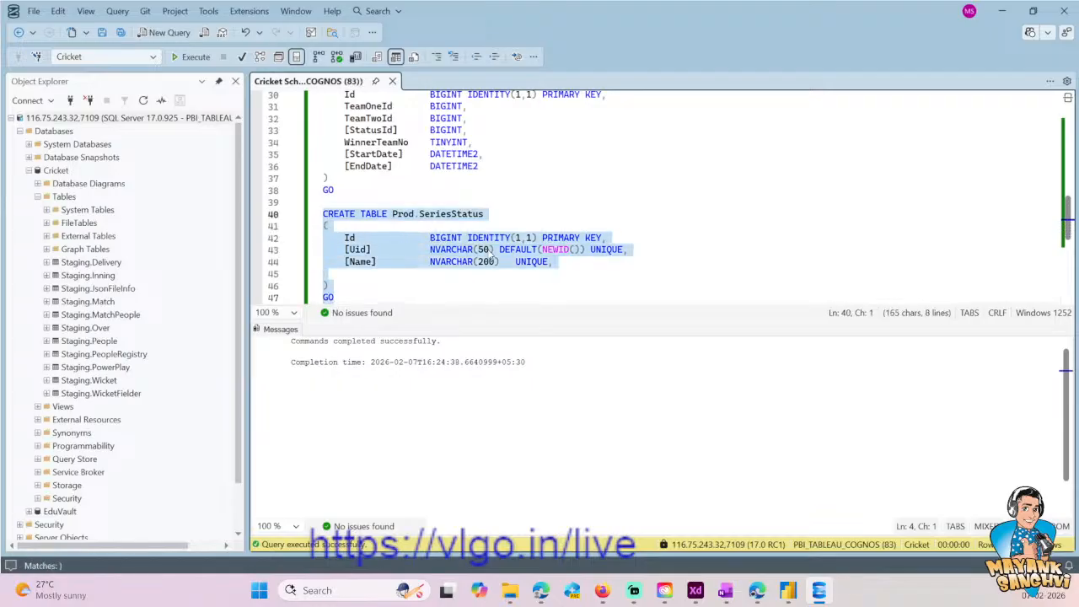
key(ctrl+c)
key(Right)
key(Return)
key(Return)
key(ctrl+v)
- Rename the table in the duplicated block to Prod.MatchStatus and save the script
click(344, 238)
click(468, 215)
key(Left)
key(Left)
key(Left)
key(ctrl+shift+Left)
text(Match)
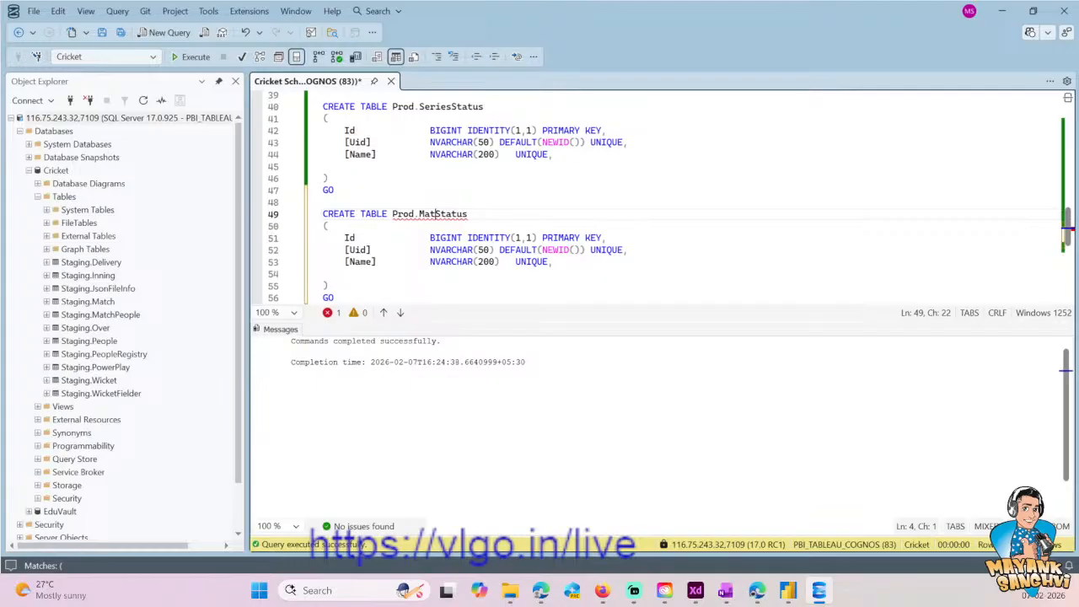
key(ctrl+s)
- Remove the blank line after [Name] in Prod.MatchStatus, save, and execute the entire script
click(447, 250)
key(Down)
key(Down)
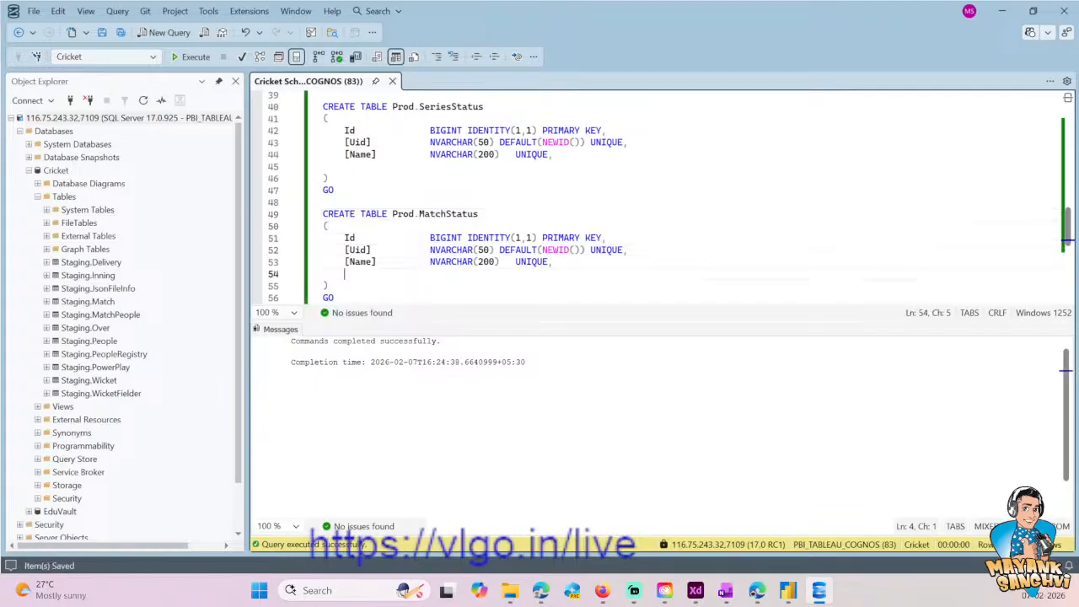
key(BackSpace)
key(BackSpace)
key(ctrl+s)
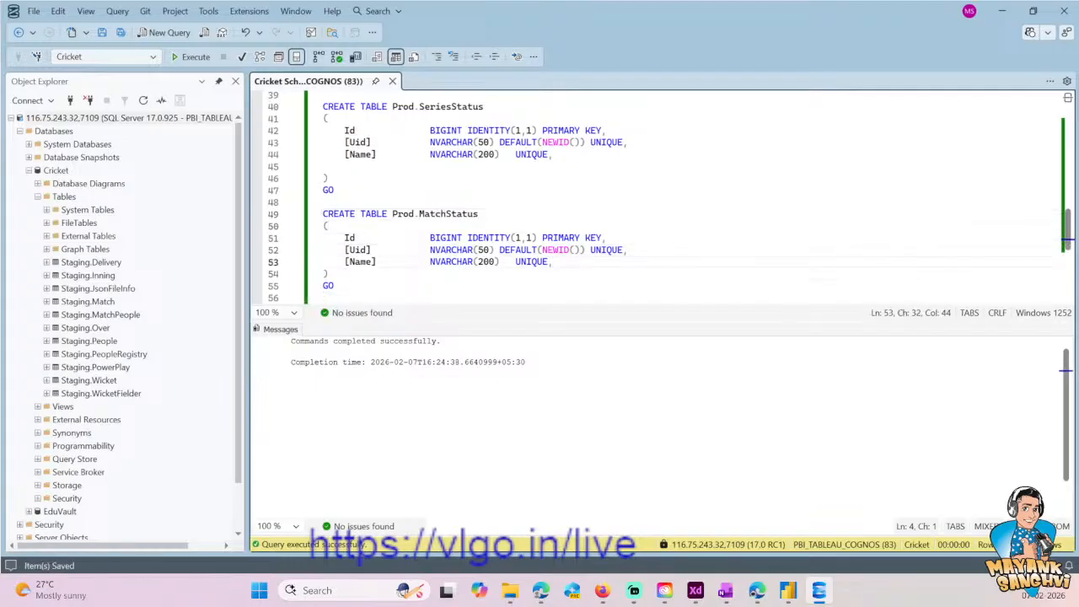
key(ctrl+a)
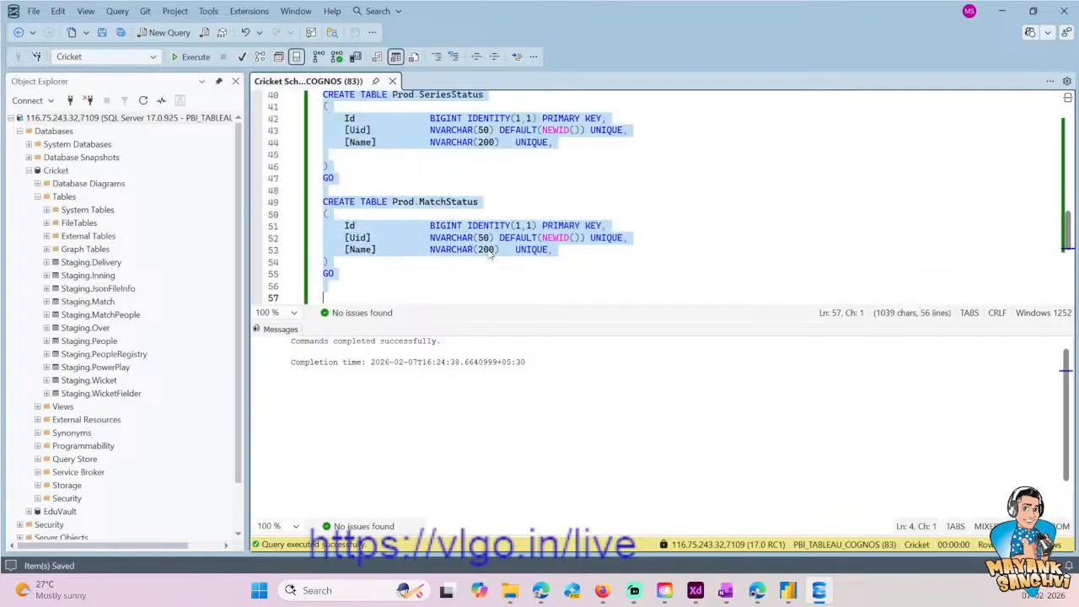
click(190, 56)
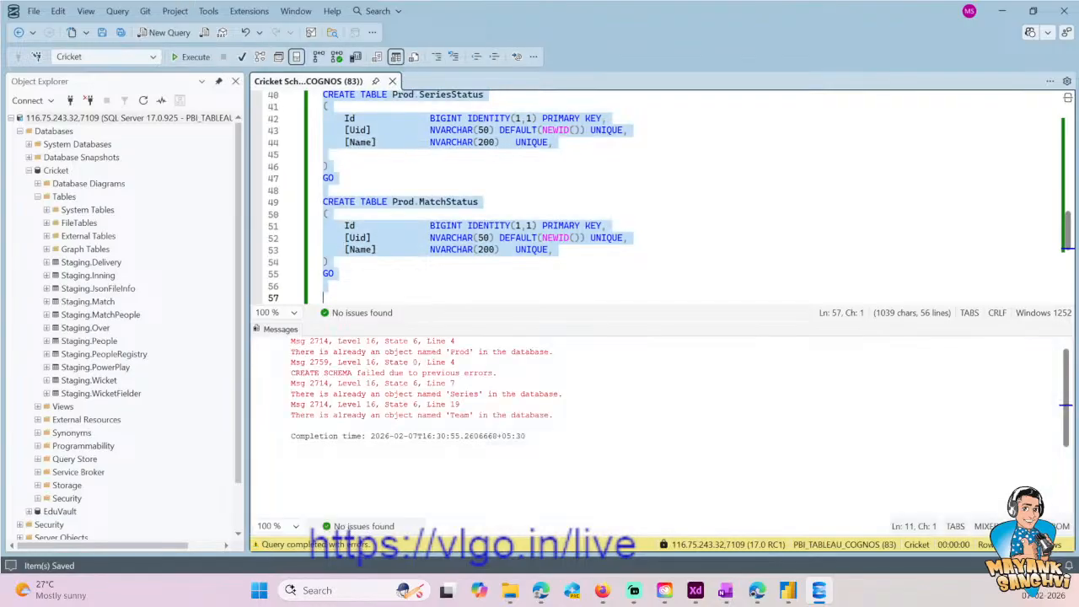
- Write SELECT * FROM Cricket below the MatchStatus block, copying the database name from the script's first line
click(477, 205)
scroll(476, 205, down, 2)
click(476, 226)
text(SELE)
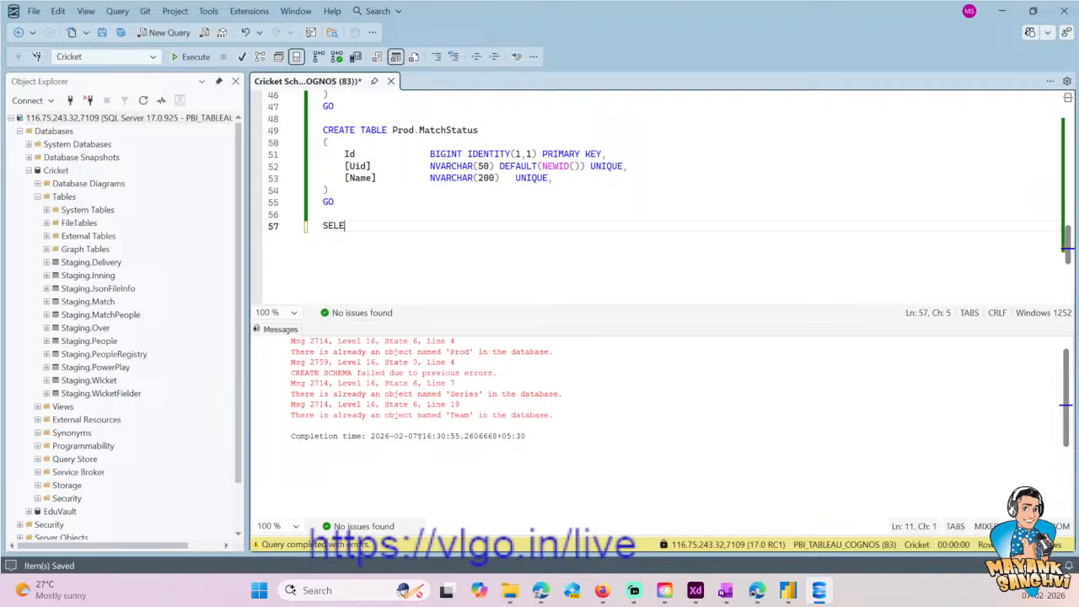
text(CT * FROM)
key(Up)
key(ctrl+Home)
key(End)
key(ctrl+shift+Left)
key(ctrl+c)
key(ctrl+End)
key(ctrl+v)
- Complete the query's source as Cricket.INFORMATION_SCHEMA.TABLES
text(.)
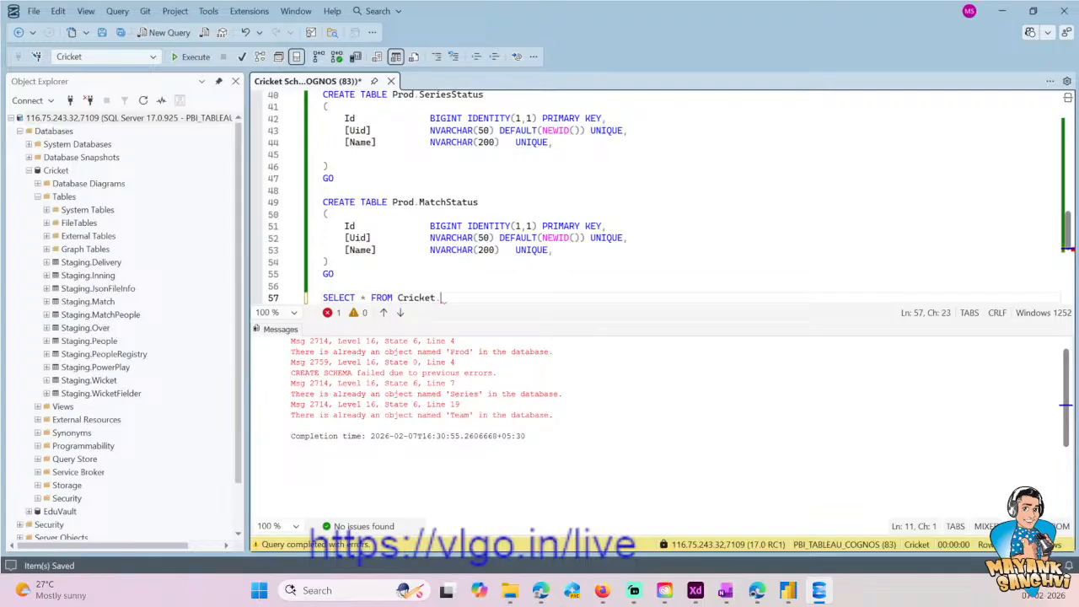
text(INFORM)
key(Down)
key(Tab)
text(.)
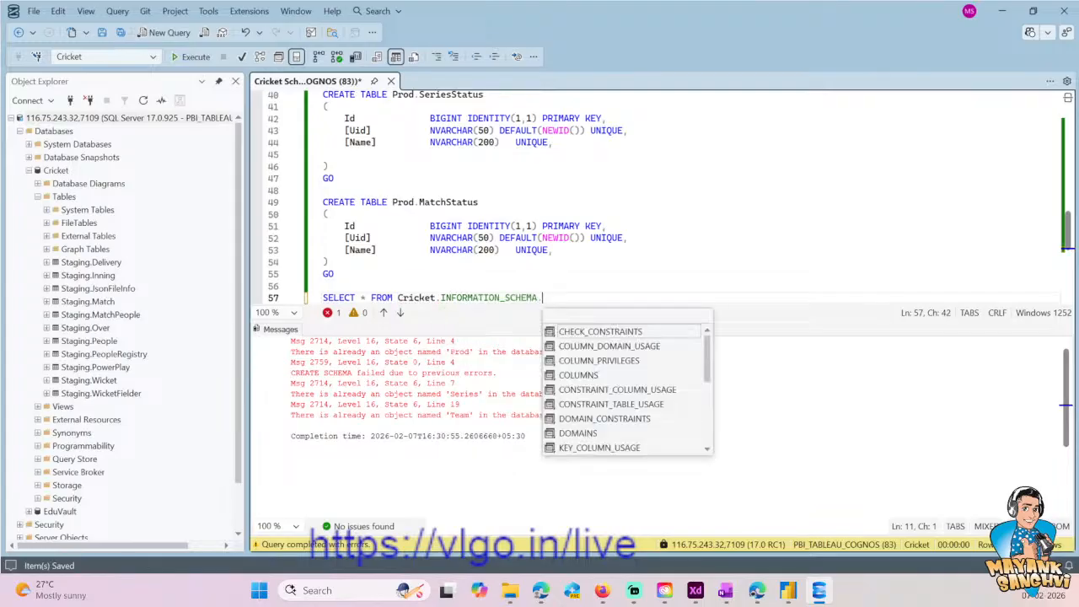
text(TABLES)
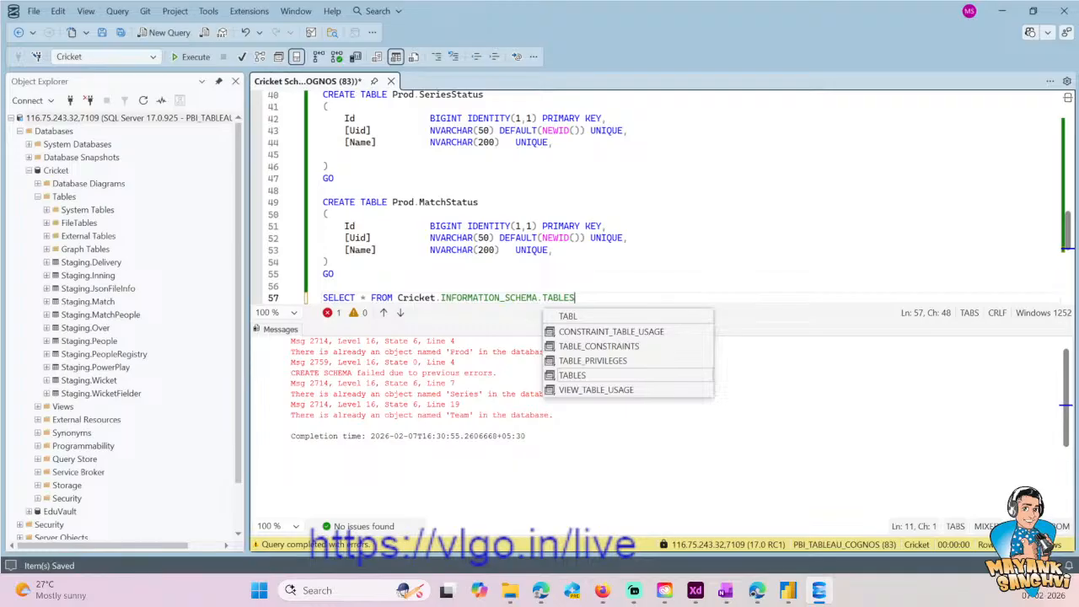
key(shift+Home)
text(.)
key(ctrl+z)
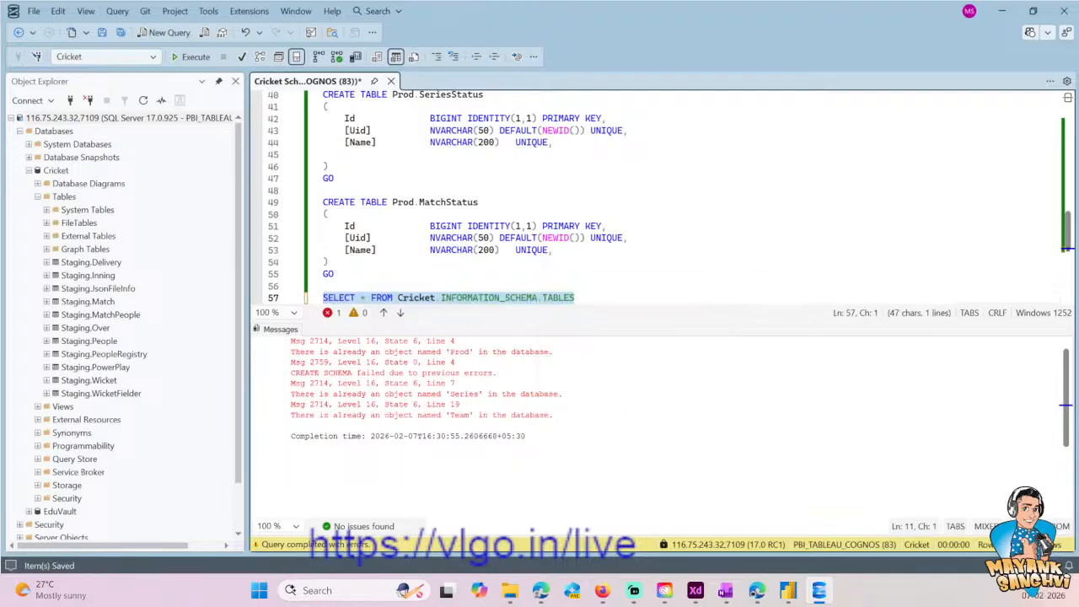
- Filter the query with WHERE TABLE_SCHEMA = 'Prod'
key(End)
text(WHERE TAN)
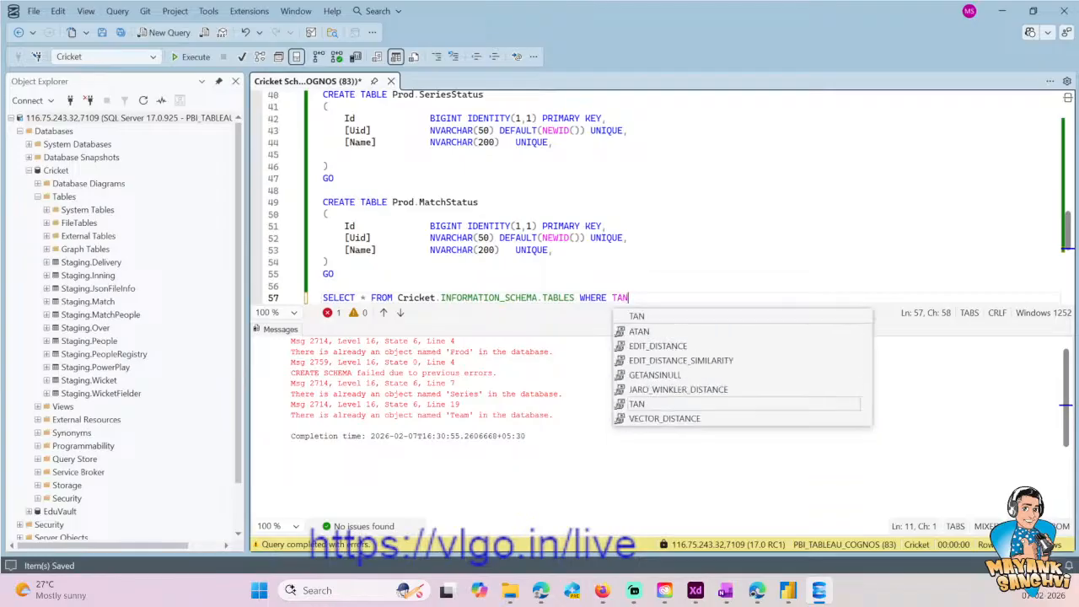
key(BackSpace)
text(BLE)
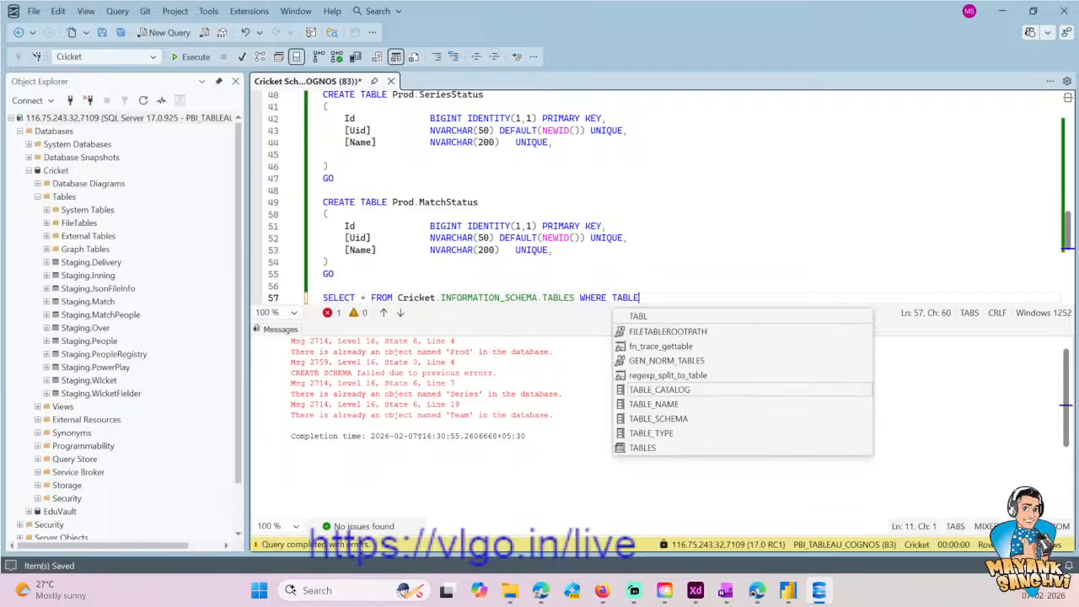
text(_SCHEMA)
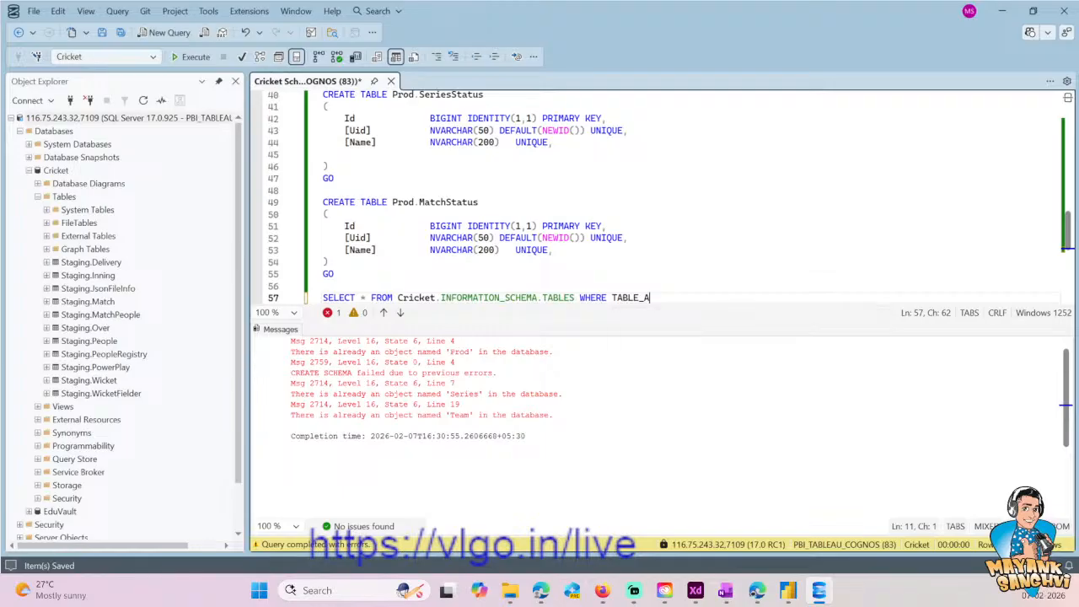
text( = 'Prod)
- Run only the INFORMATION_SCHEMA.TABLES query and check each Prod table name in the results
key(shift+Home)
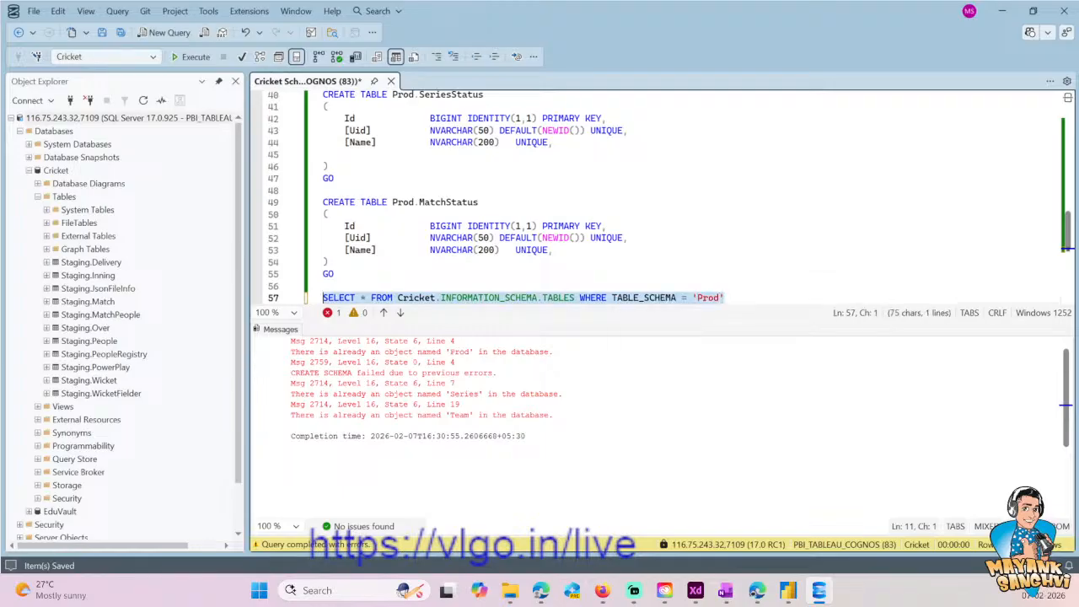
key(F5)
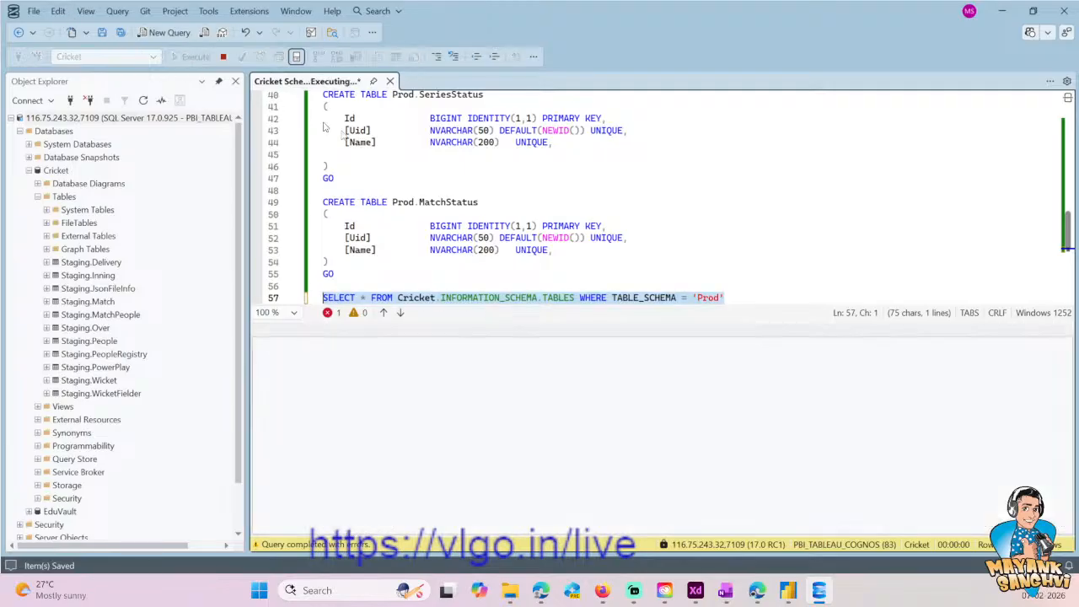
scroll(414, 219, down, 4)
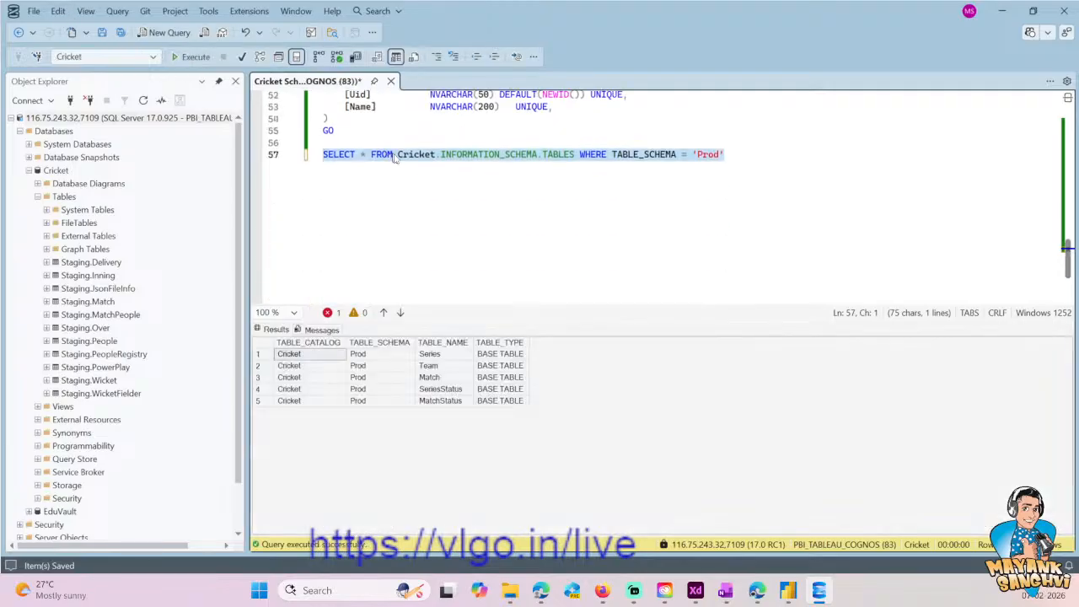
click(440, 355)
click(437, 366)
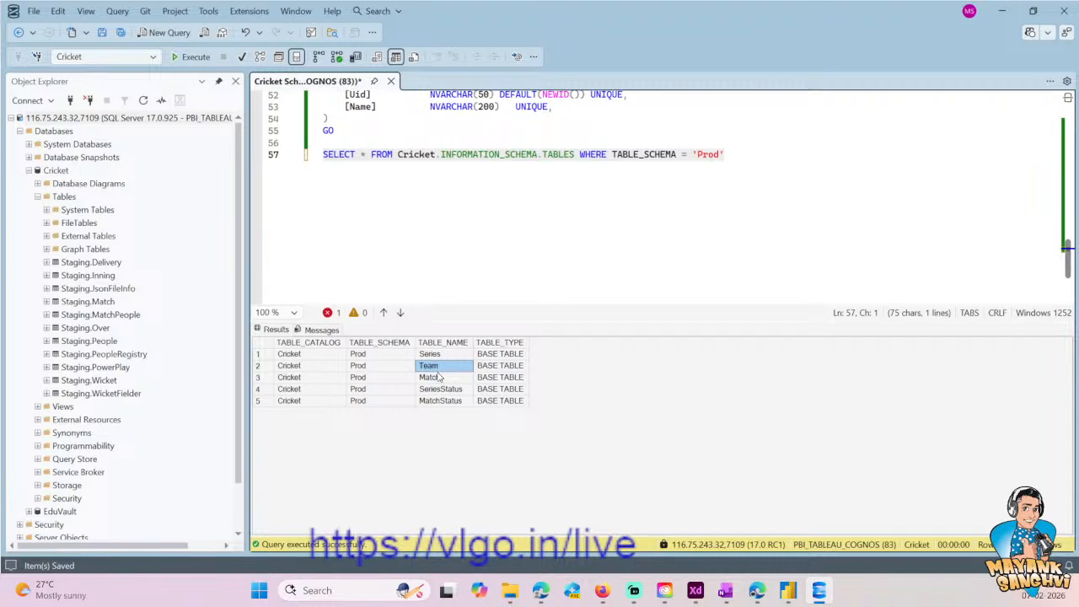
click(438, 377)
click(444, 389)
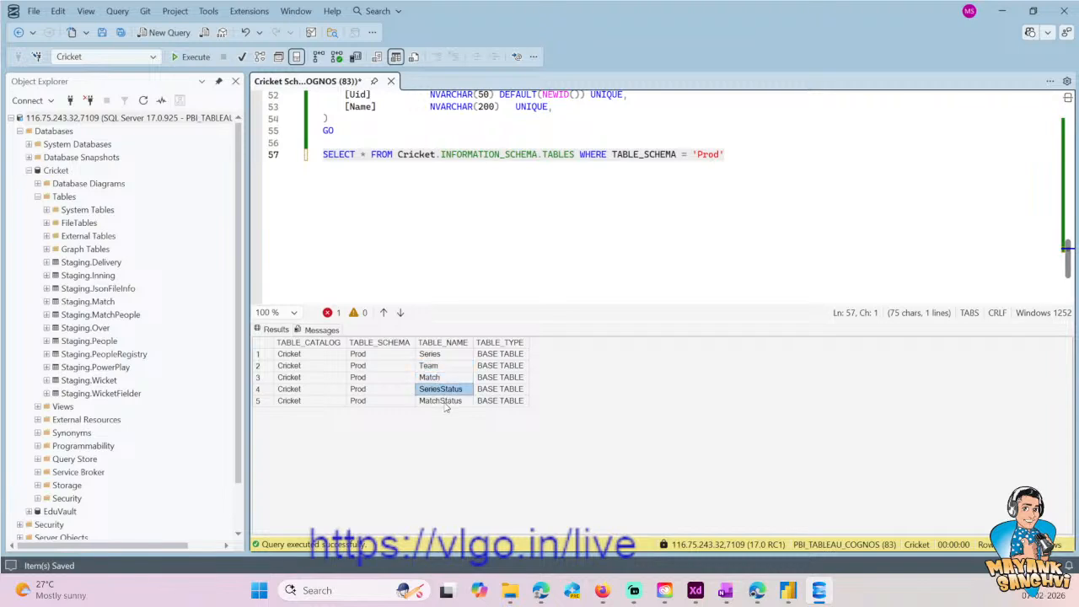
click(447, 401)
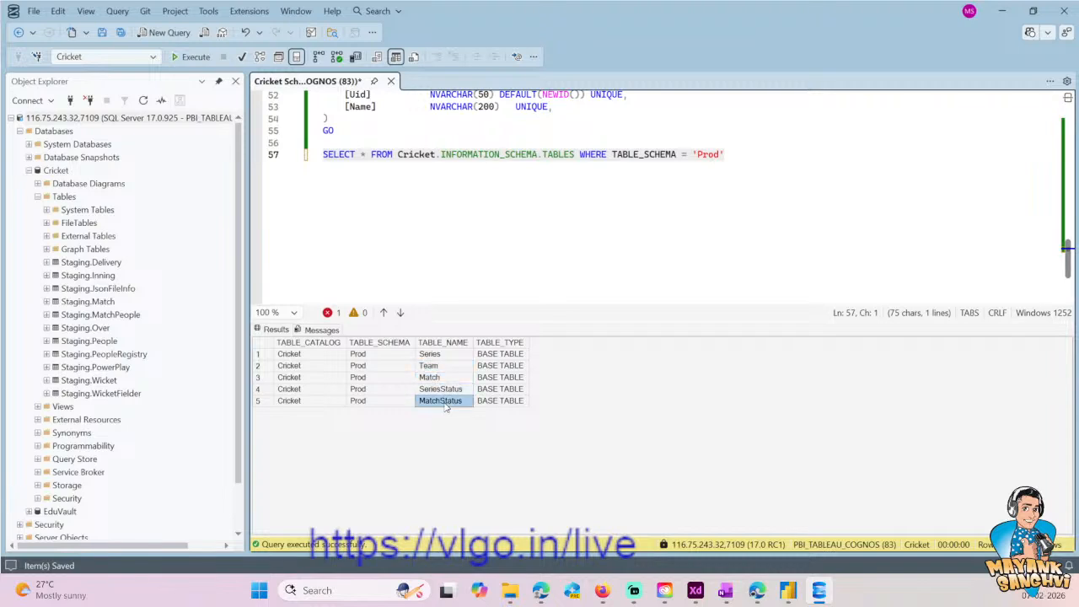
- Add two new lines after the INFORMATION_SCHEMA.TABLES query and save the script
click(410, 155)
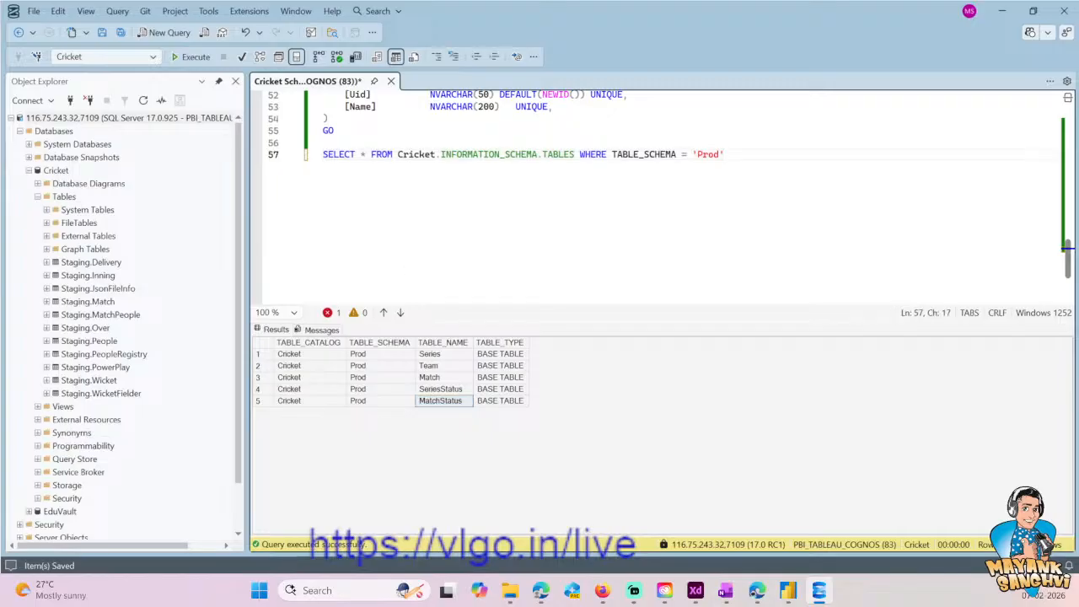
key(ctrl+s)
key(Return)
key(Return)
key(ctrl+s)
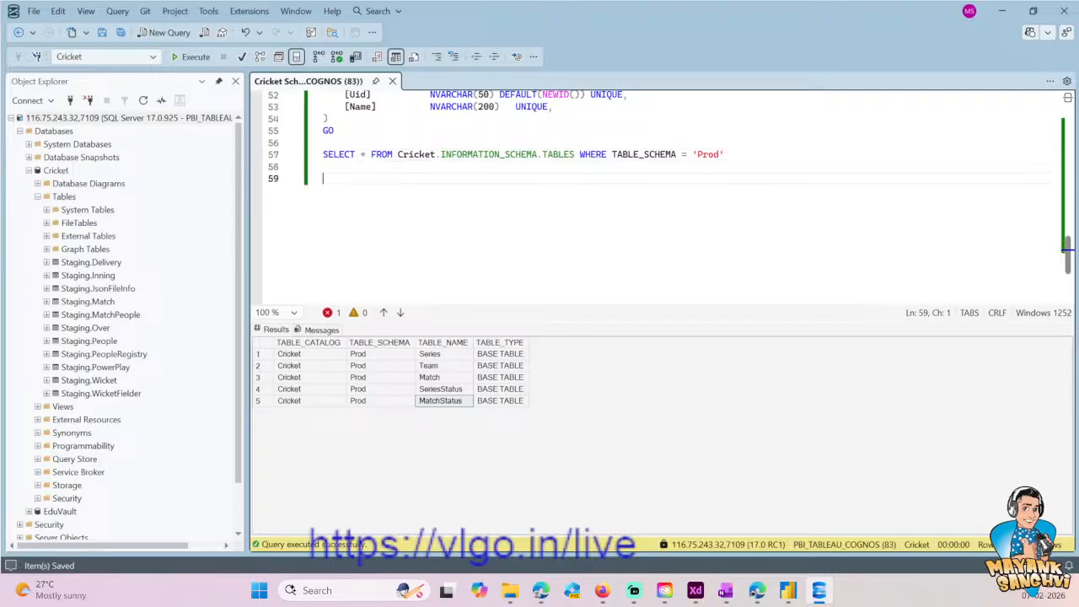
scroll(670, 181, up, 1)
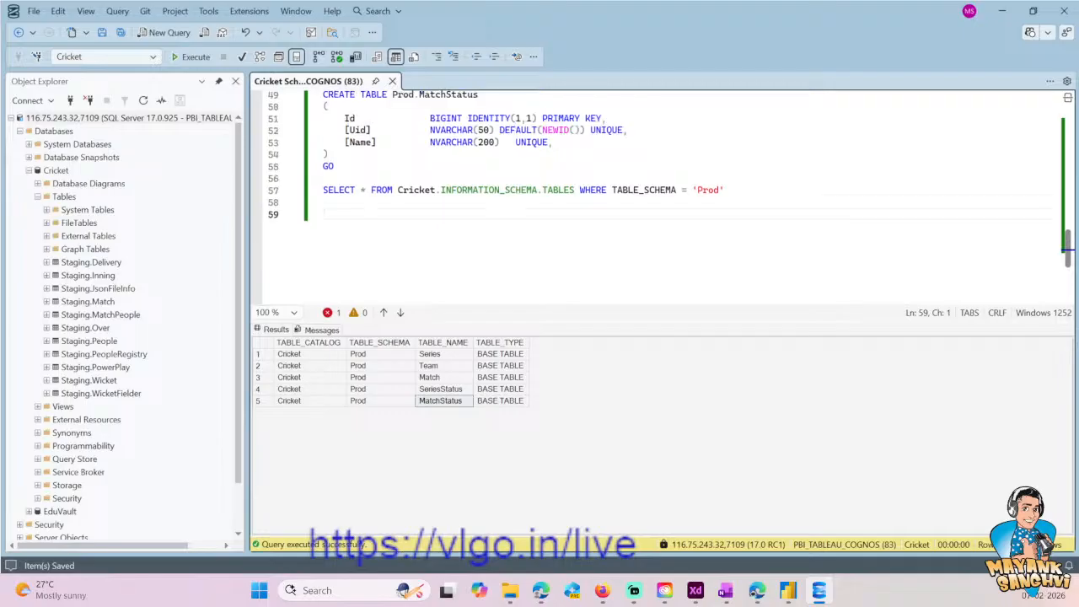
text(IF)
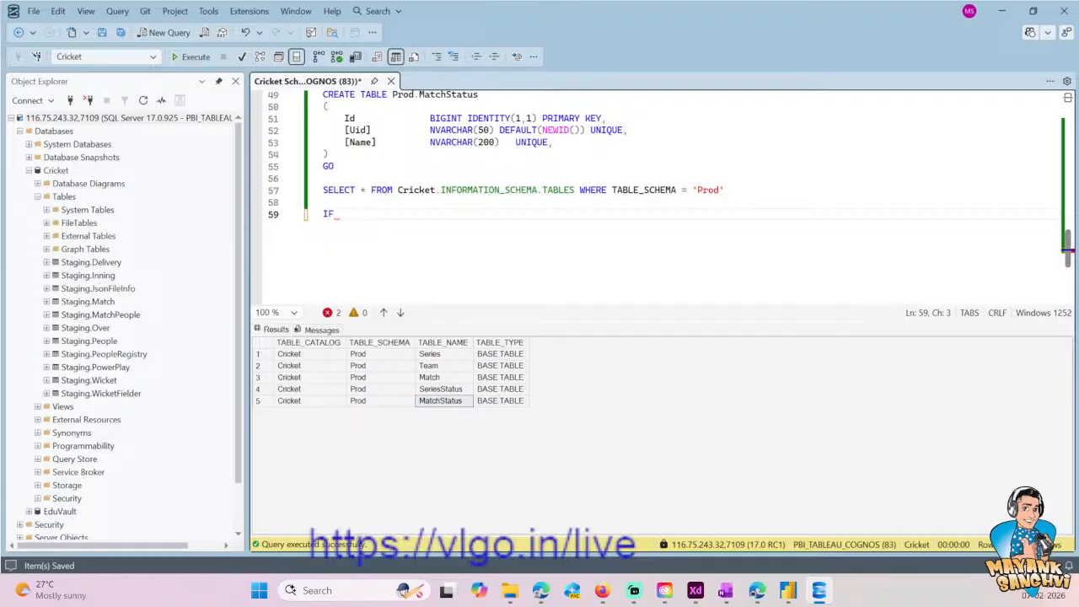
key(BackSpace)
key(BackSpace)
key(BackSpace)
- Start an INSERT INTO statement below the INFORMATION_SCHEMA.TABLES query, separated by blank lines
key(Return)
key(Return)
text(INSERT INTO)
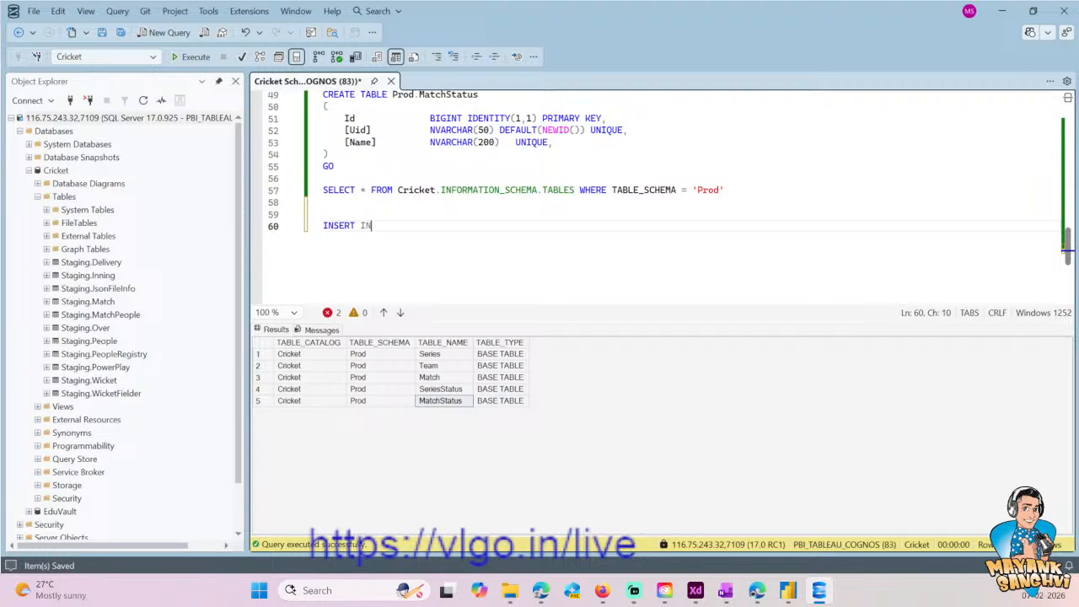
- Set Prod.MatchStatus as the INSERT target, copied from its CREATE TABLE line, and add empty parentheses for the column list
key(Up)
key(Up)
key(Up)
key(Up)
key(Up)
key(Up)
key(Up)
key(Up)
key(Up)
key(Up)
key(Up)
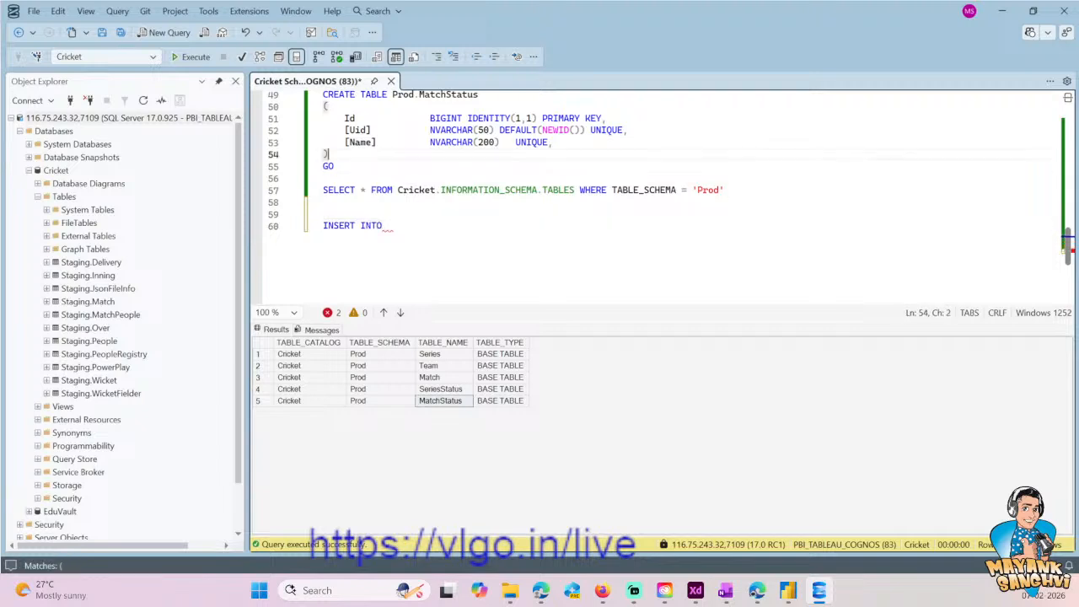
key(shift+End)
key(Down)
key(Down)
key(Down)
key(Down)
key(Down)
key(Down)
key(Down)
key(Down)
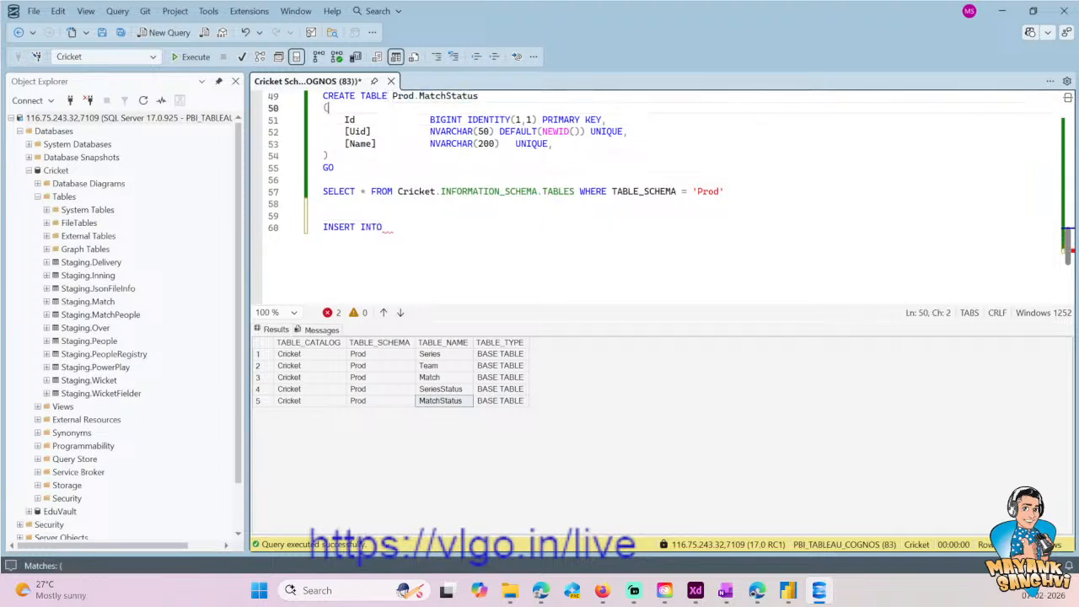
key(Down)
key(Down)
key(Down)
key(ctrl+v)
text())
key(Left)
key(Left)
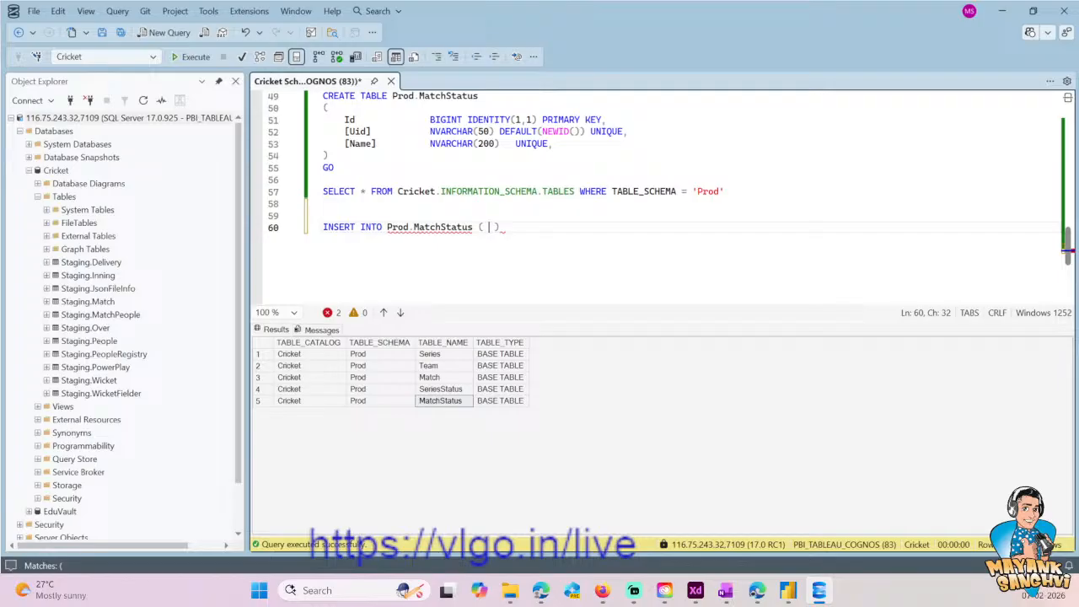
- Fill the INSERT column list with Id and [Name]
text(Id)
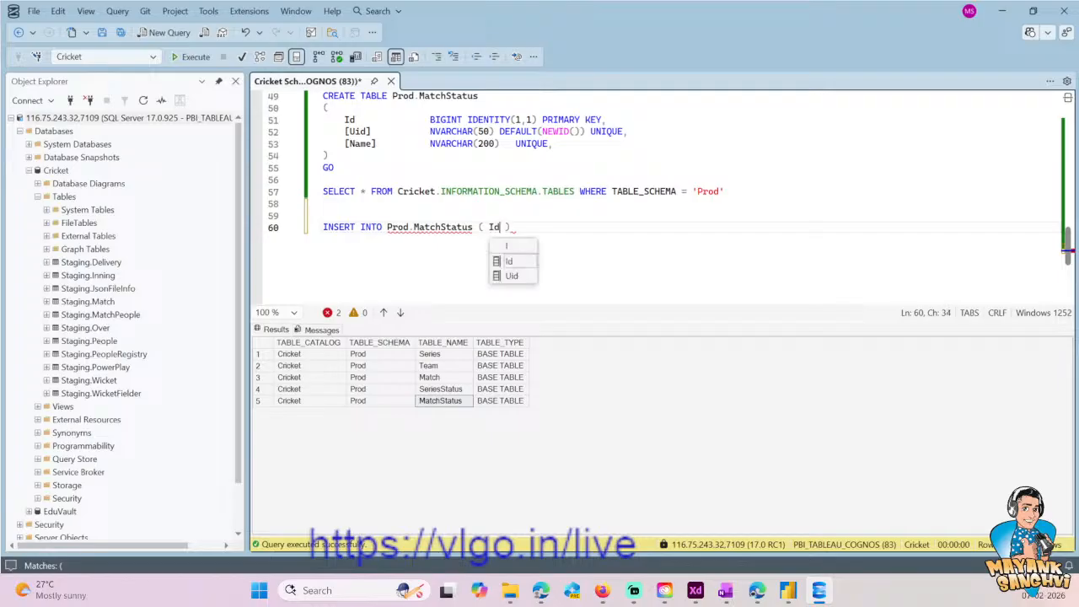
text(, [])
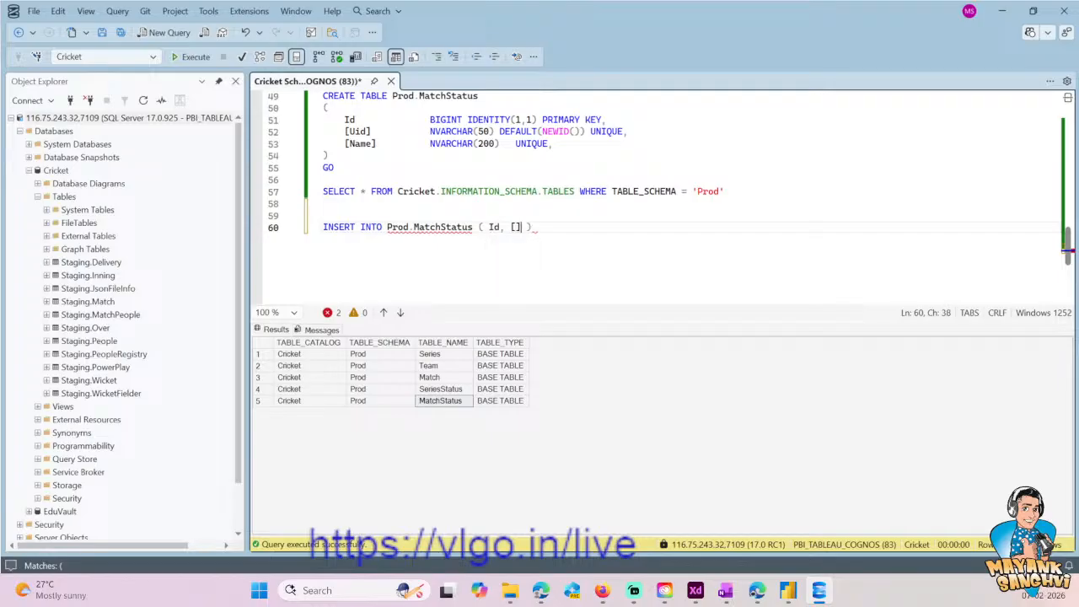
key(Left)
text(NAM)
key(BackSpace)
key(BackSpace)
text(ame)
key(End)
- Copy the INSERT INTO Prod.MatchStatus line, switch to Copilot and paste it into the prompt
key(shift+Home)
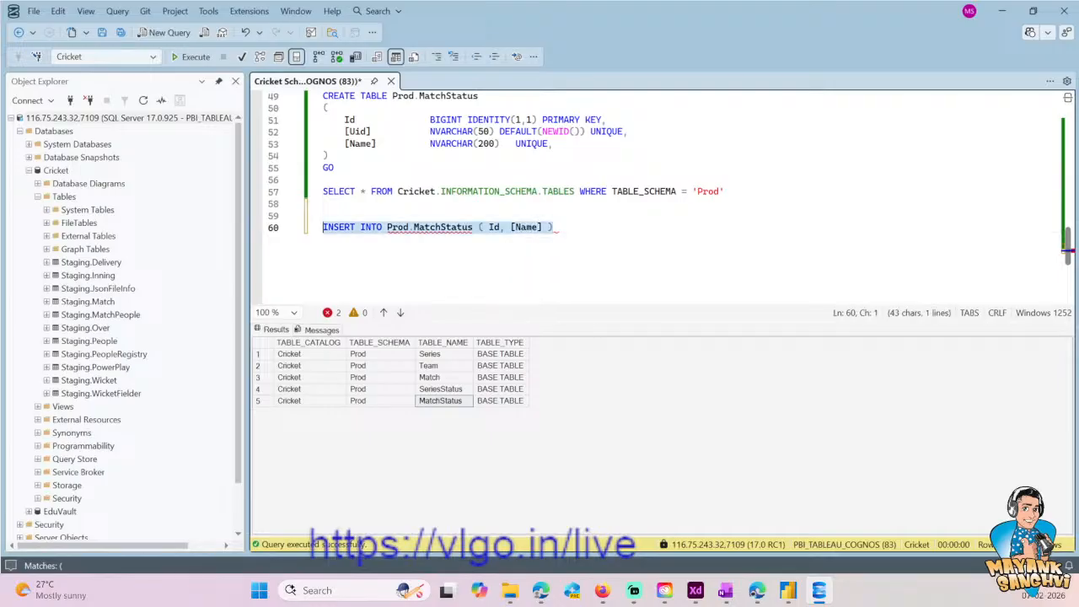
click(480, 585)
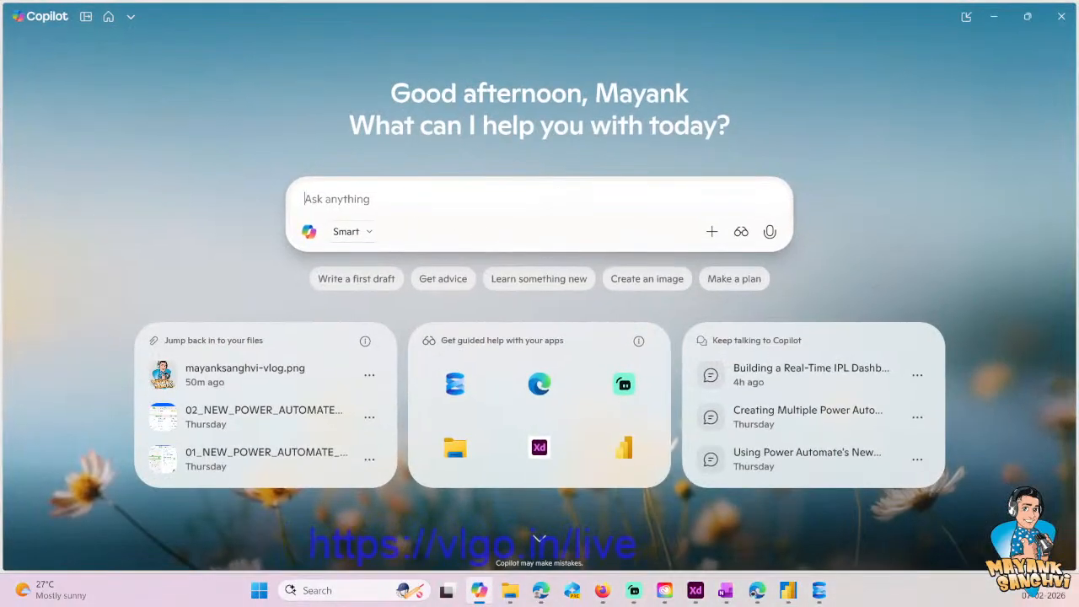
key(ctrl+v)
key(ctrl+a)
key(BackSpace)
key(ctrl+v)
- Add the request "help me to create insert statement for following" after the INSERT line in the Copilot prompt
text(he)
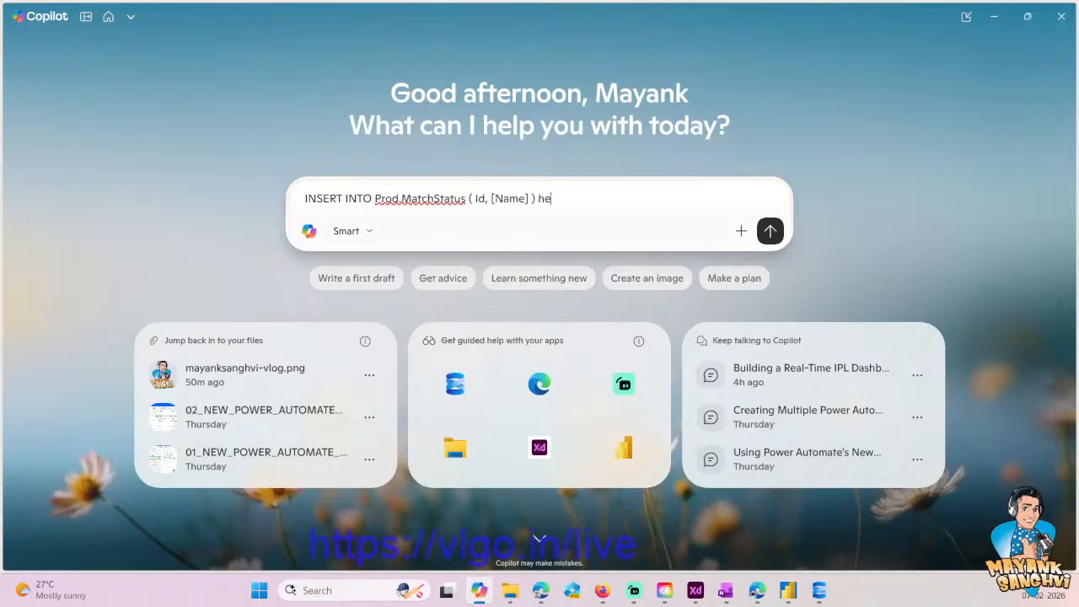
text(lp me to create insert s)
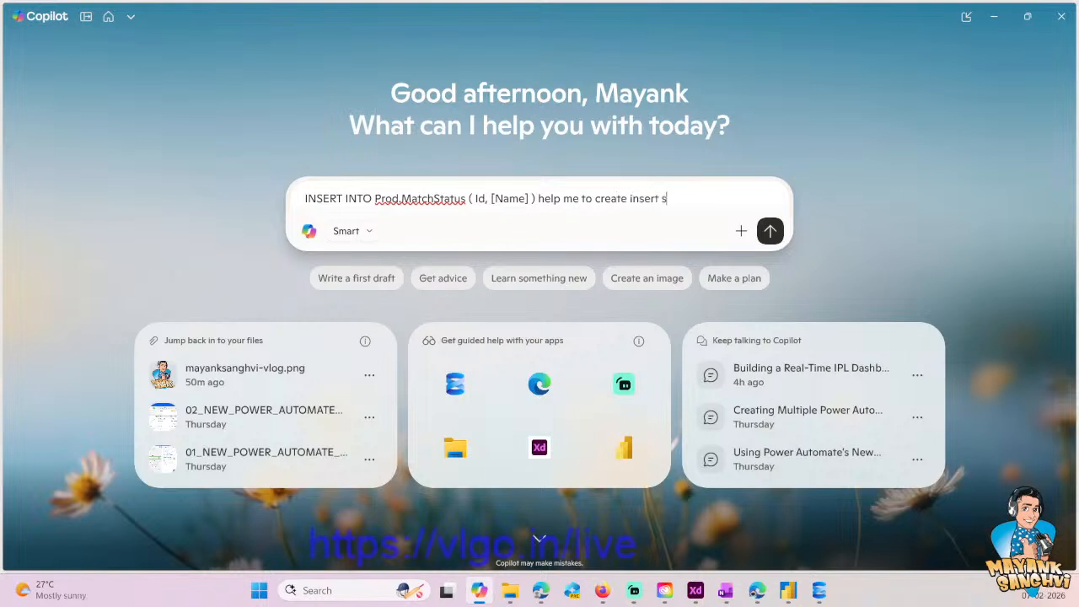
text(tatement for following )
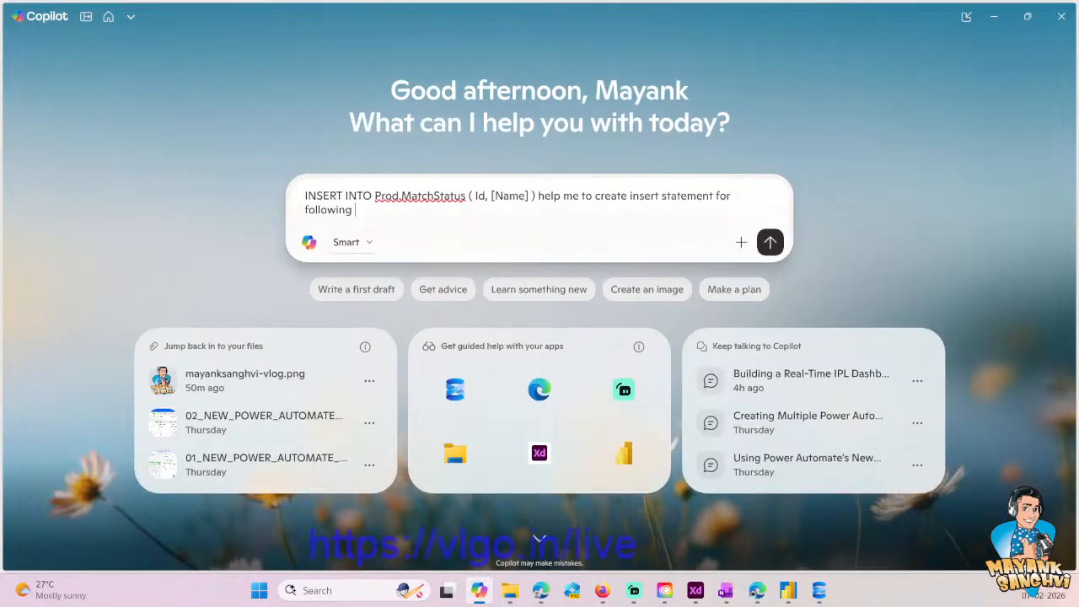
text(status ()
- Continue the prompt with status "Planned", "Canceled" and an empty pair of quotes for a third status
key(BackSpace)
text("Planned", "Canceled)
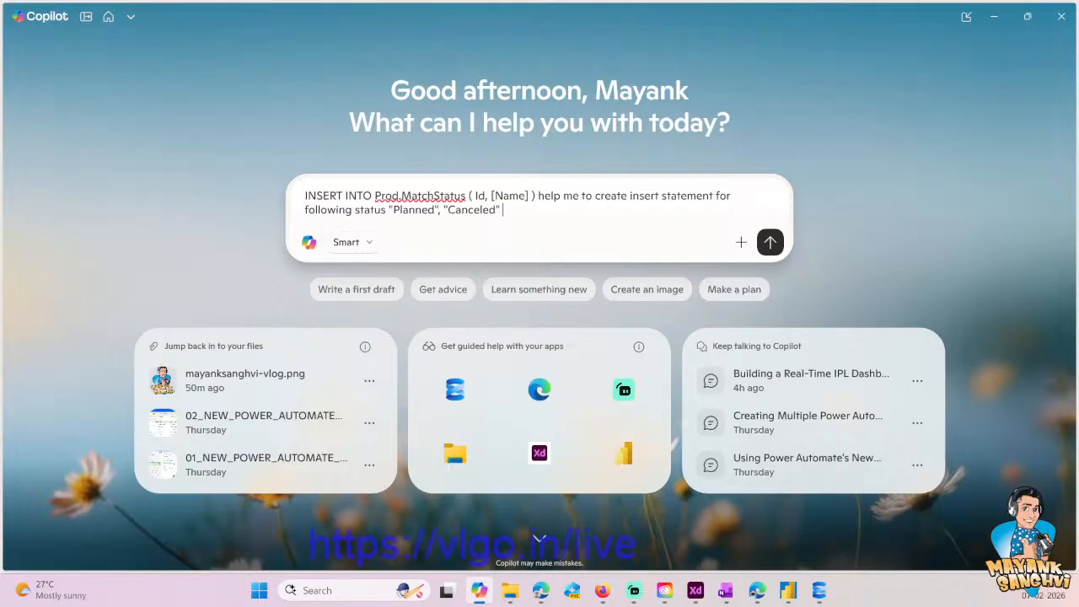
text(" , ")
- Replace the status Planned with Upcoming and fill the empty third status with Done
double_click(421, 210)
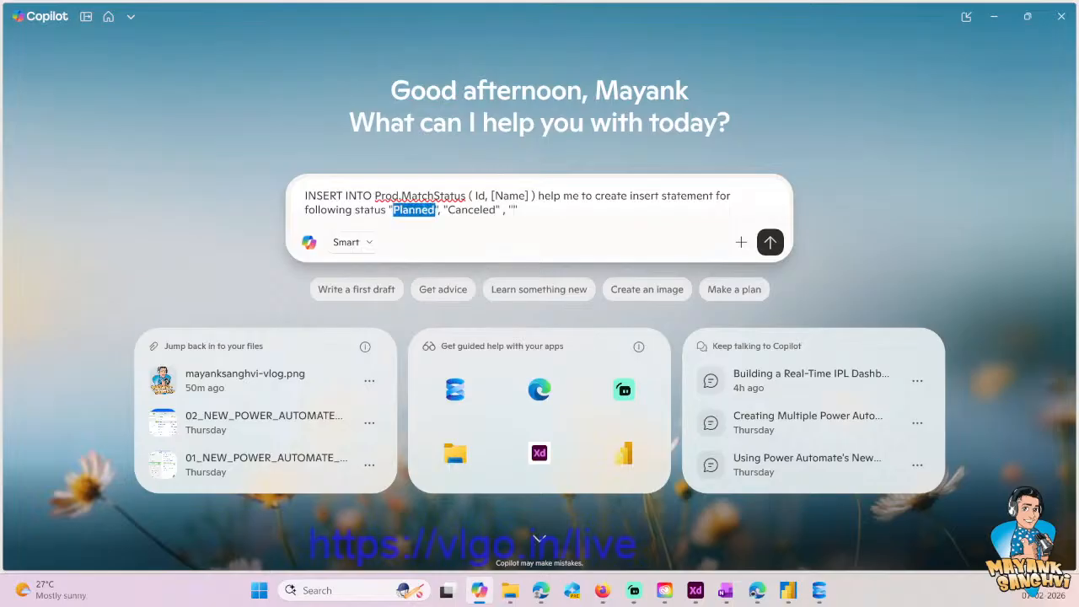
text(Upco)
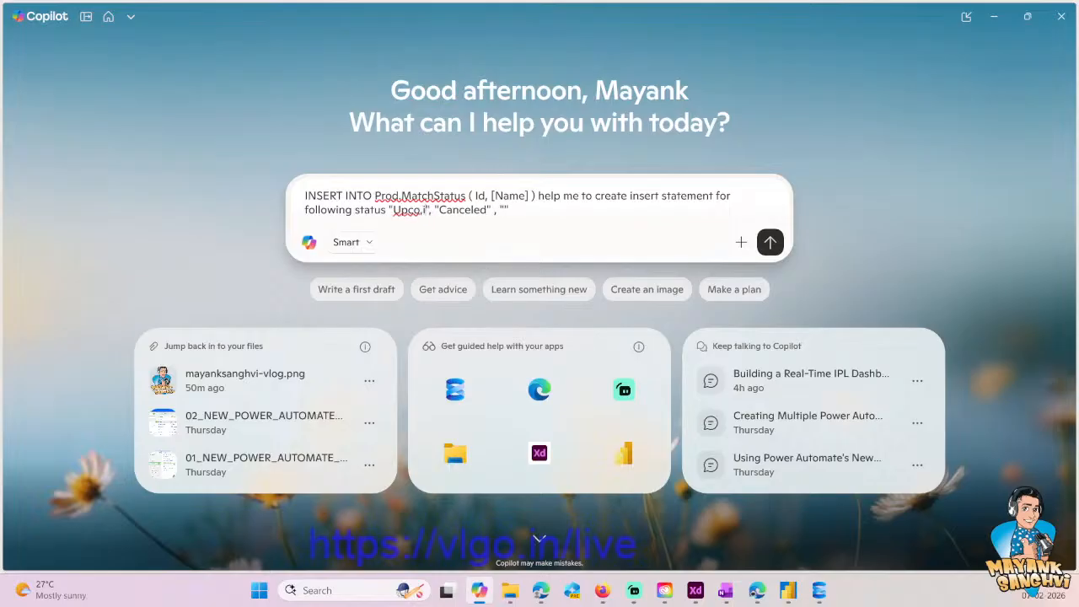
text(ming)
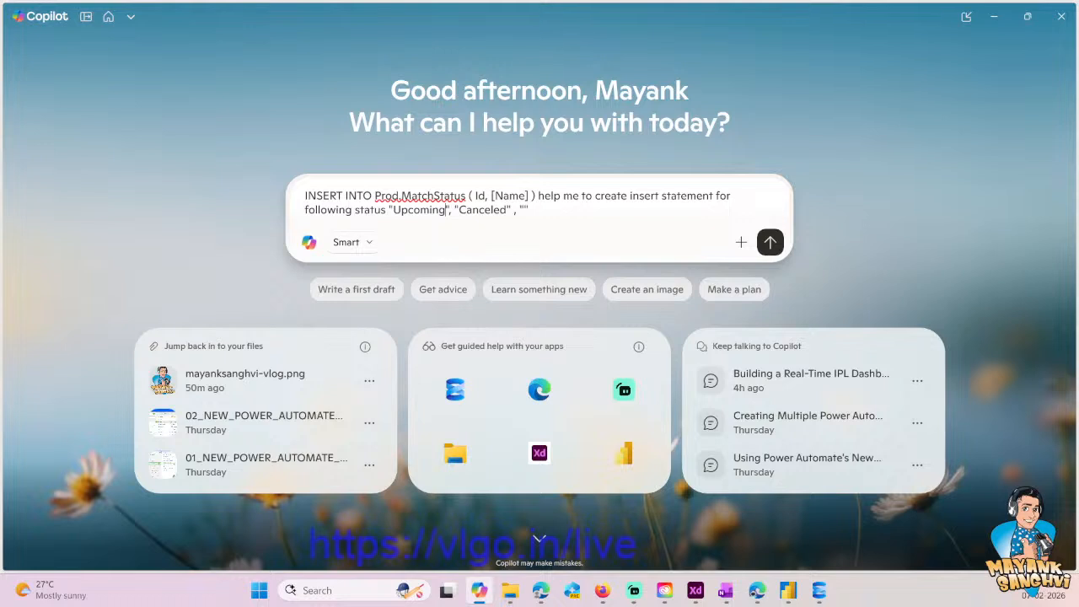
key(Left)
text(Done)
- End the prompt with a request to suggest a better status for "Done" and send it
key(ctrl+a)
key(End)
text(. Suggest ba)
key(BackSpace)
text(etter status fo)
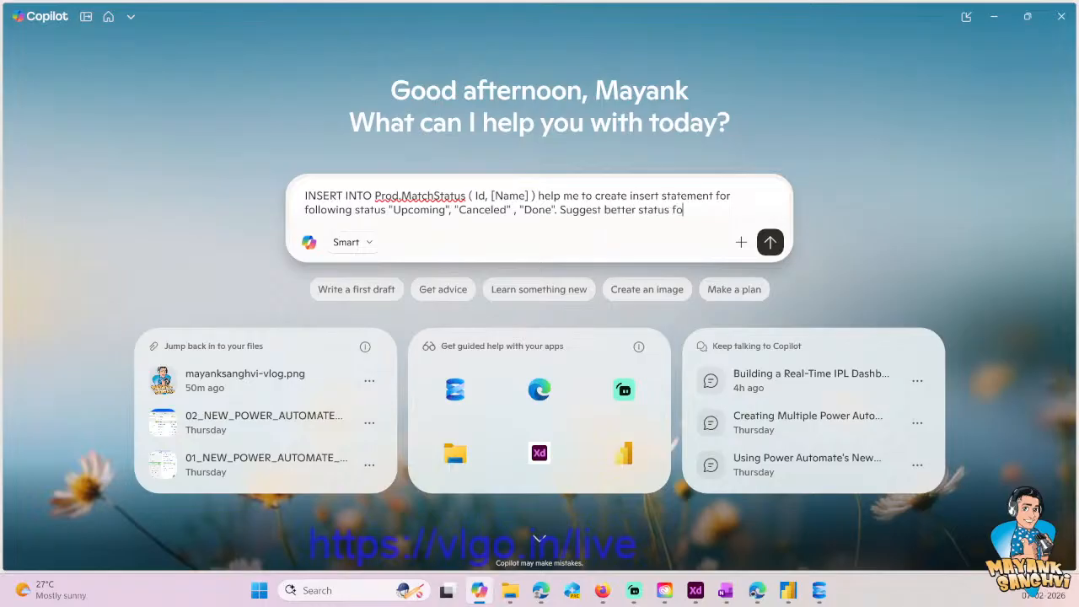
text(r "Done")
key(Return)
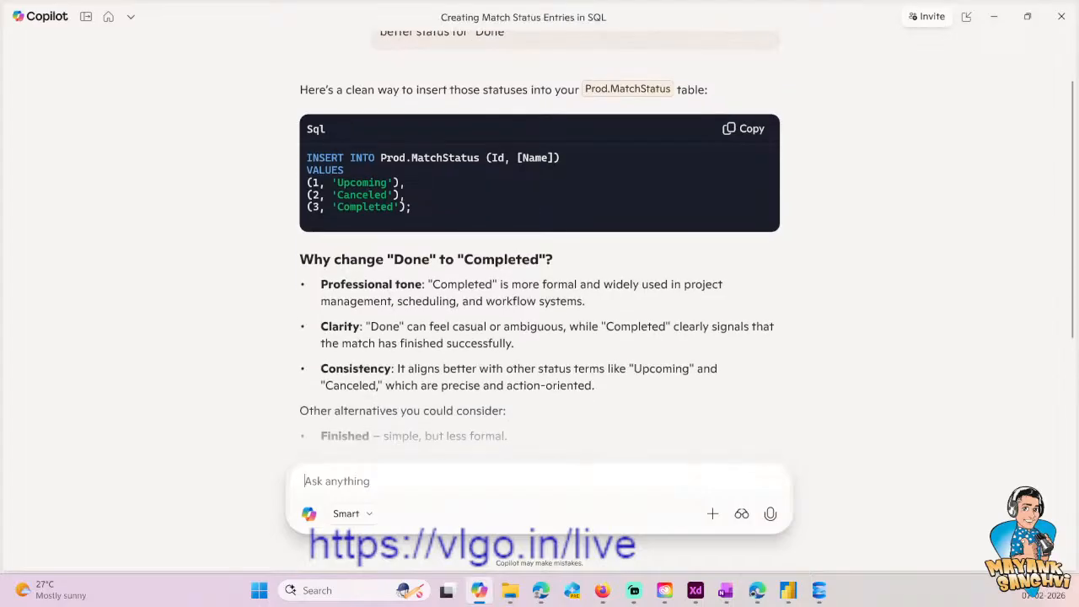
- Copy the generated INSERT statement and paste it over the unfinished INSERT line in the SQL Server Management Studio script
drag(428, 267, 286, 228)
key(ctrl+c)
key(alt+Tab)
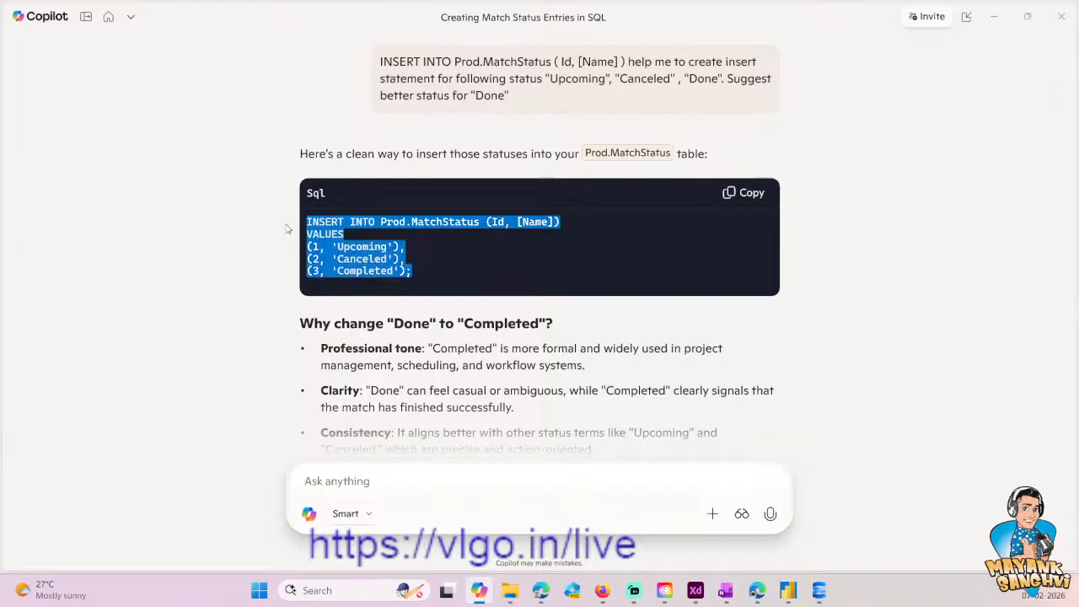
key(End)
key(shift+Home)
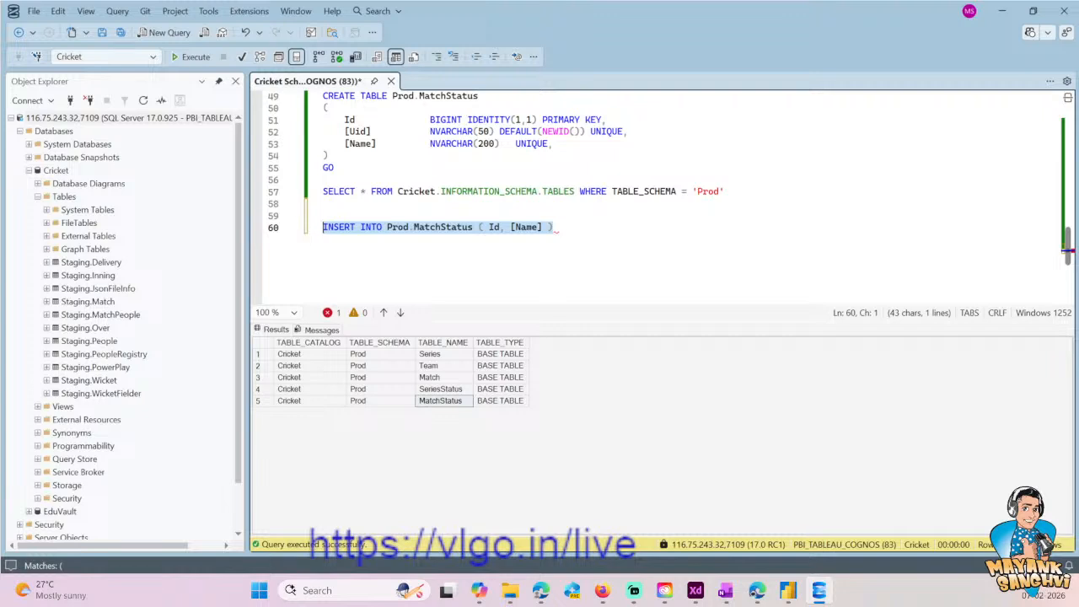
key(ctrl+v)
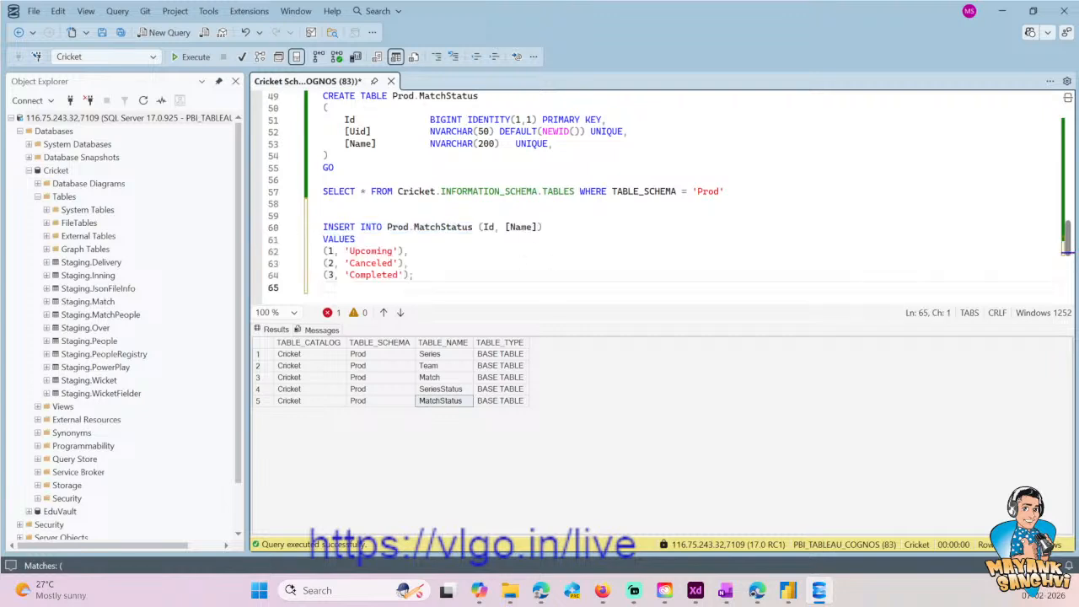
- Remove the Id numbers from the Upcoming, Canceled and Completed value rows
click(334, 251)
key(Left)
key(Delete)
key(Delete)
key(Down)
key(Delete)
key(Delete)
key(Down)
key(Delete)
key(Delete)
- Remove Id from the INSERT column list so only [Name] remains, and execute the Prod.MatchStatus INSERT
key(End)
key(shift+Home)
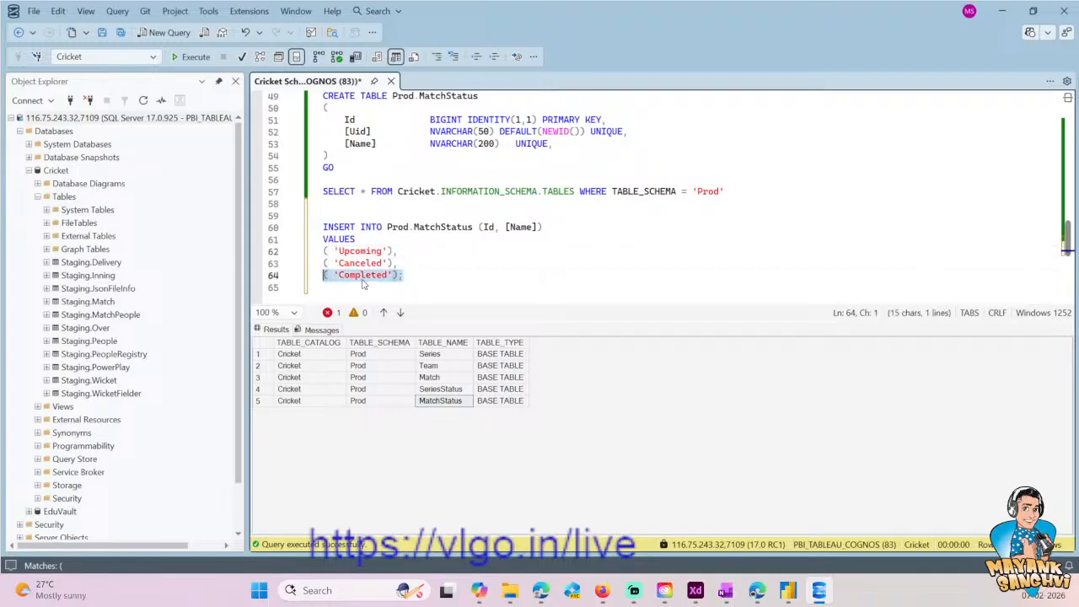
key(shift+Up)
key(shift+Up)
key(shift+Up)
key(shift+Up)
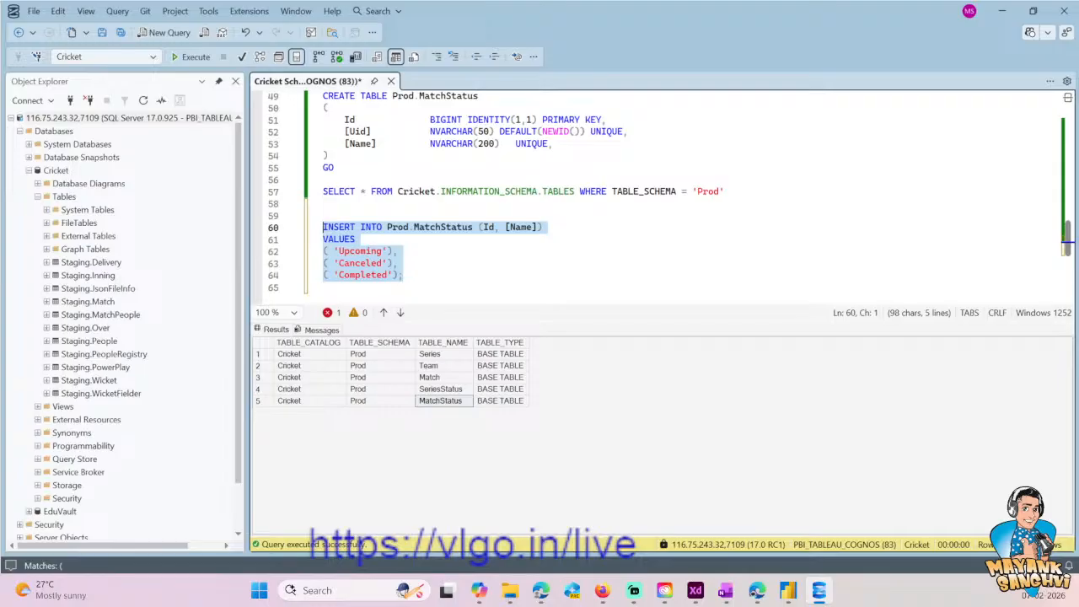
click(505, 227)
key(BackSpace)
key(BackSpace)
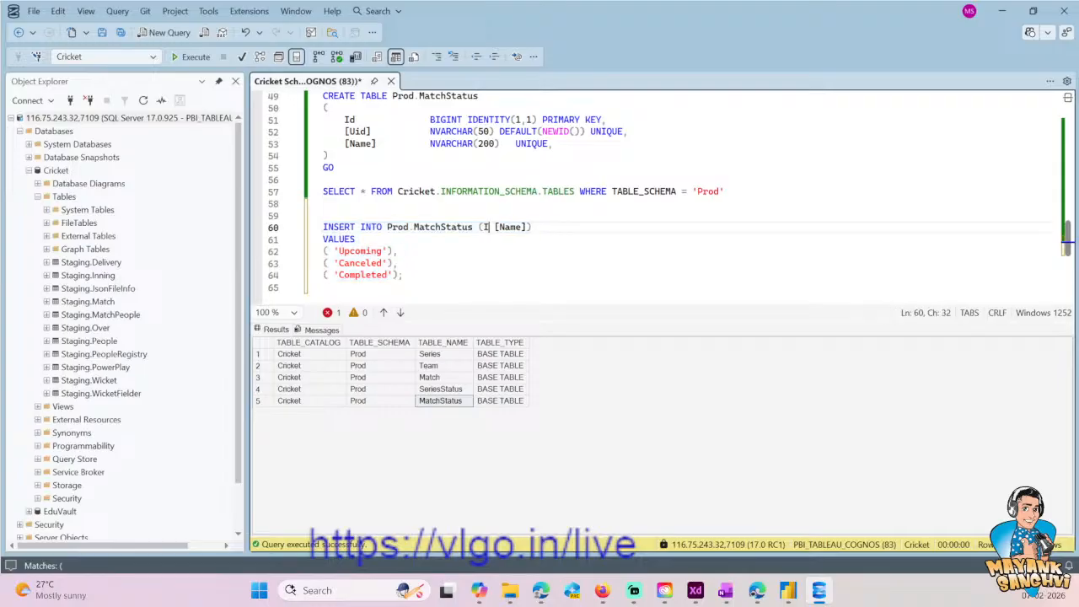
key(BackSpace)
drag(324, 288, 323, 227)
key(ctrl+c)
click(200, 61)
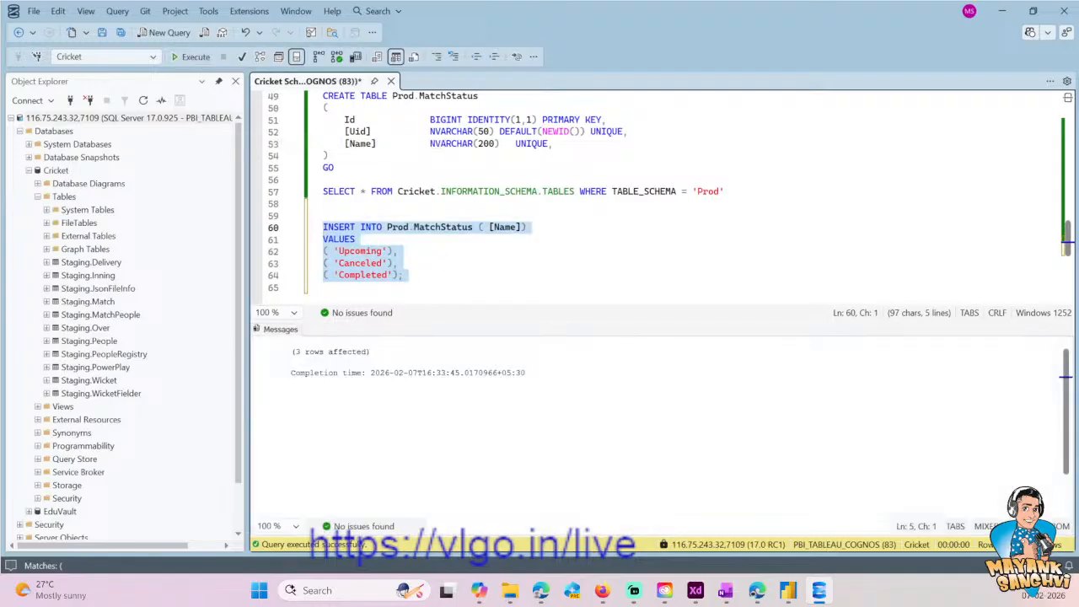
- Duplicate the INSERT statement below the first one and change its target table to SeriesStatus, copied from the CREATE TABLE line
click(324, 287)
key(ctrl+v)
scroll(658, 203, up, 3)
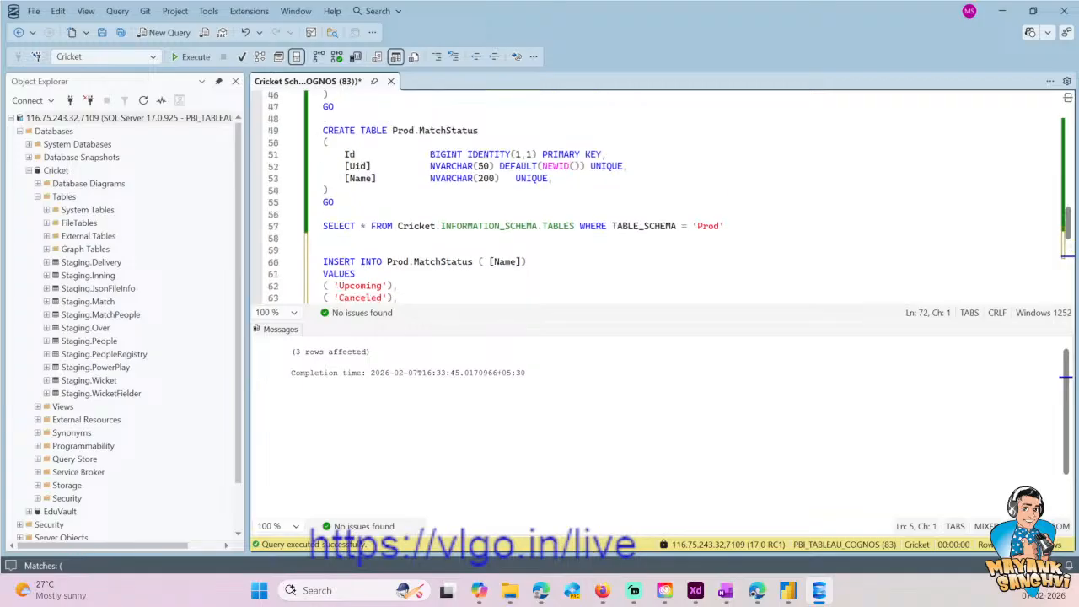
scroll(657, 202, up, 3)
double_click(450, 130)
key(ctrl+c)
scroll(494, 214, down, 6)
double_click(433, 239)
key(ctrl+v)
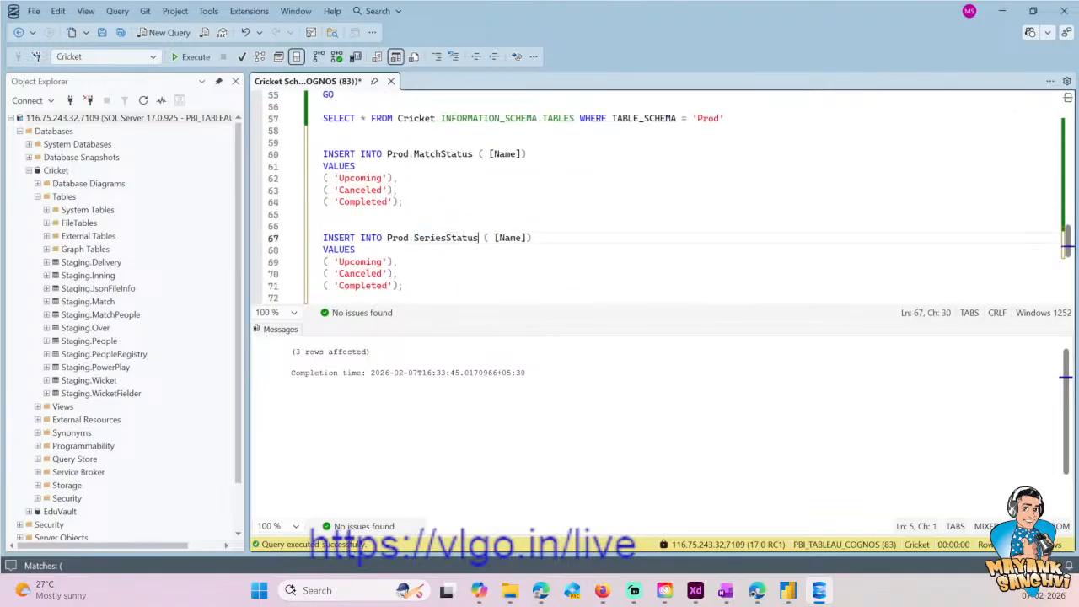
- Execute only the Prod.SeriesStatus INSERT statement
scroll(434, 239, down, 1)
drag(409, 251, 324, 191)
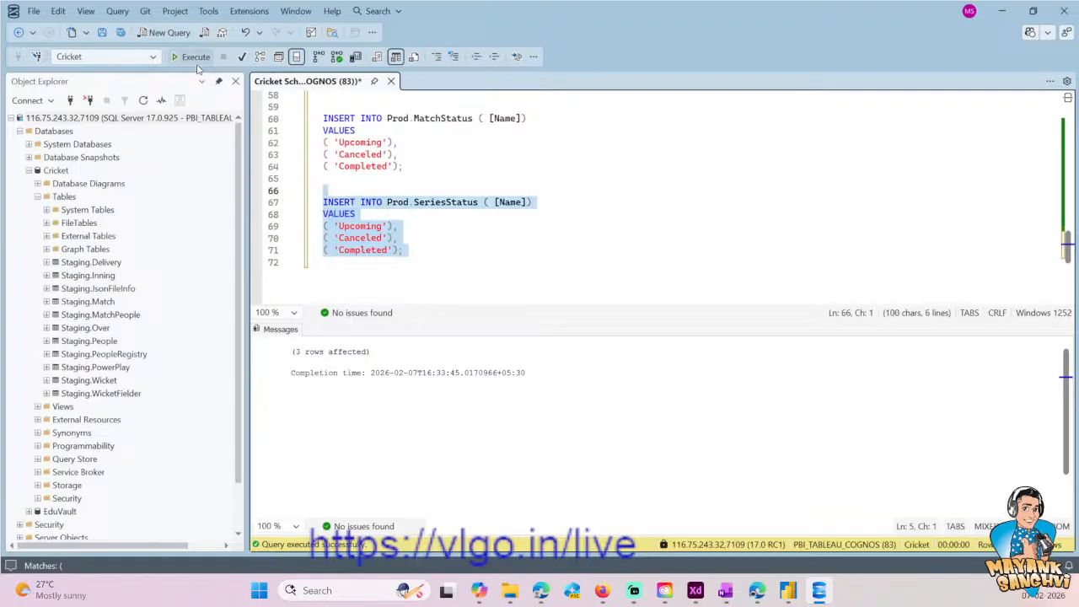
click(197, 61)
click(398, 238)
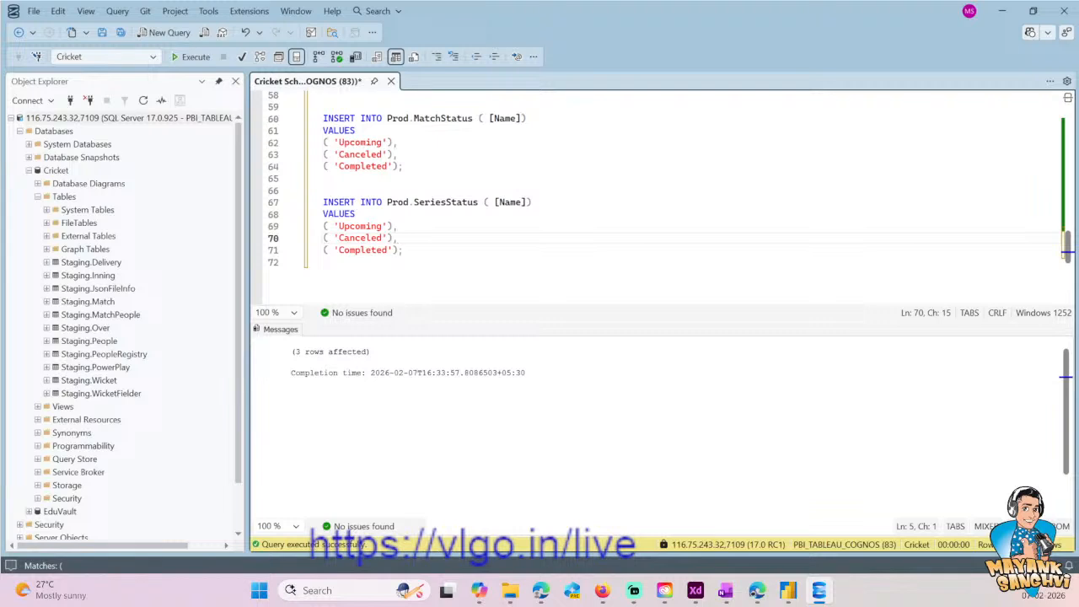
- Copy the CREATE TABLE Prod.Series statement, switch to Copilot and start a new conversation
scroll(658, 194, up, 16)
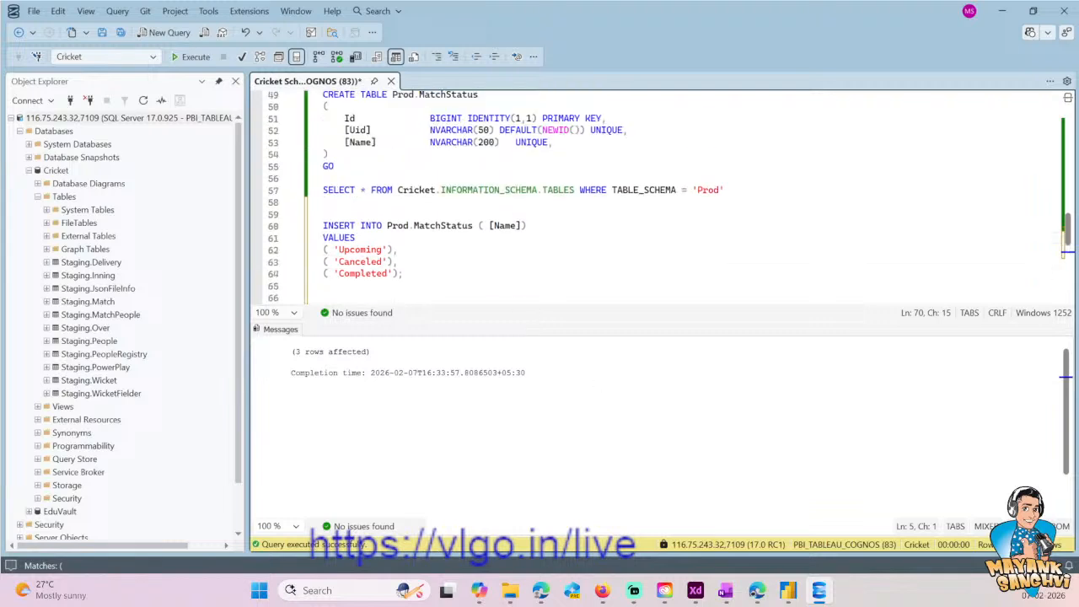
scroll(658, 194, up, 3)
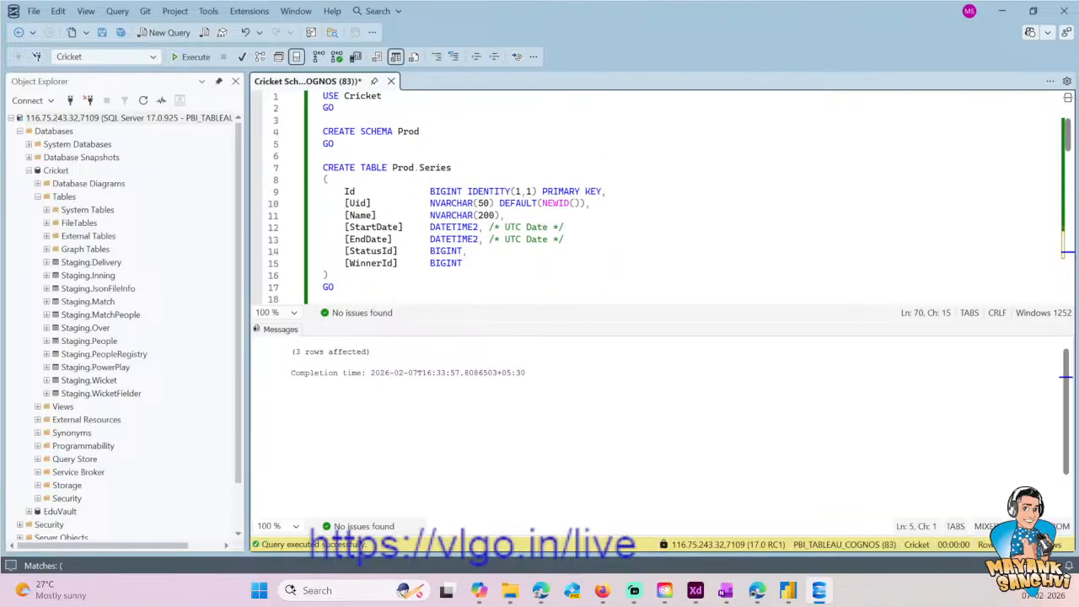
click(335, 287)
drag(334, 286, 304, 168)
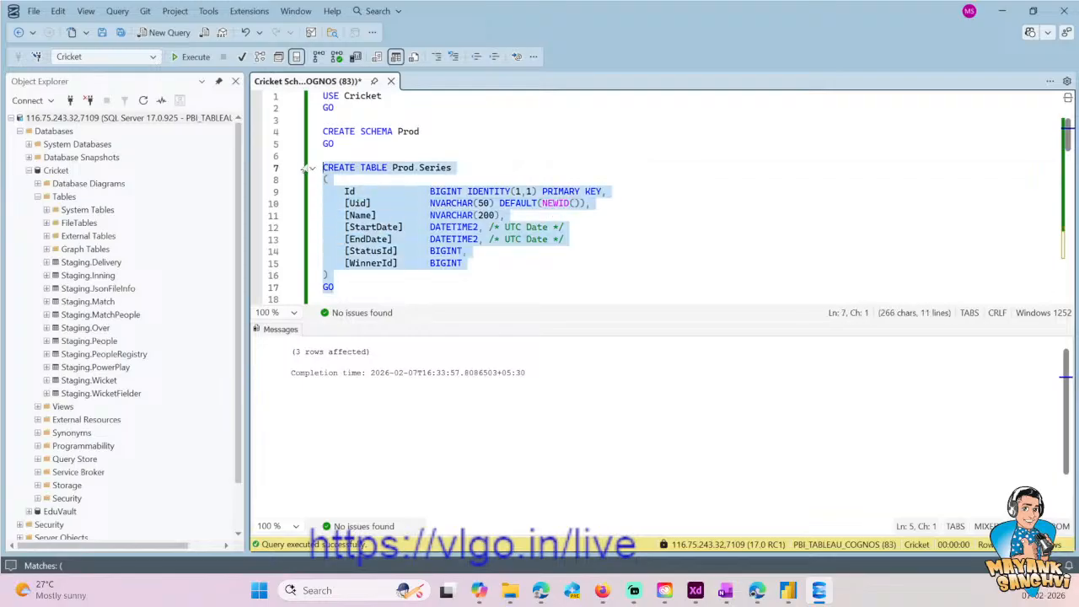
key(alt+Tab)
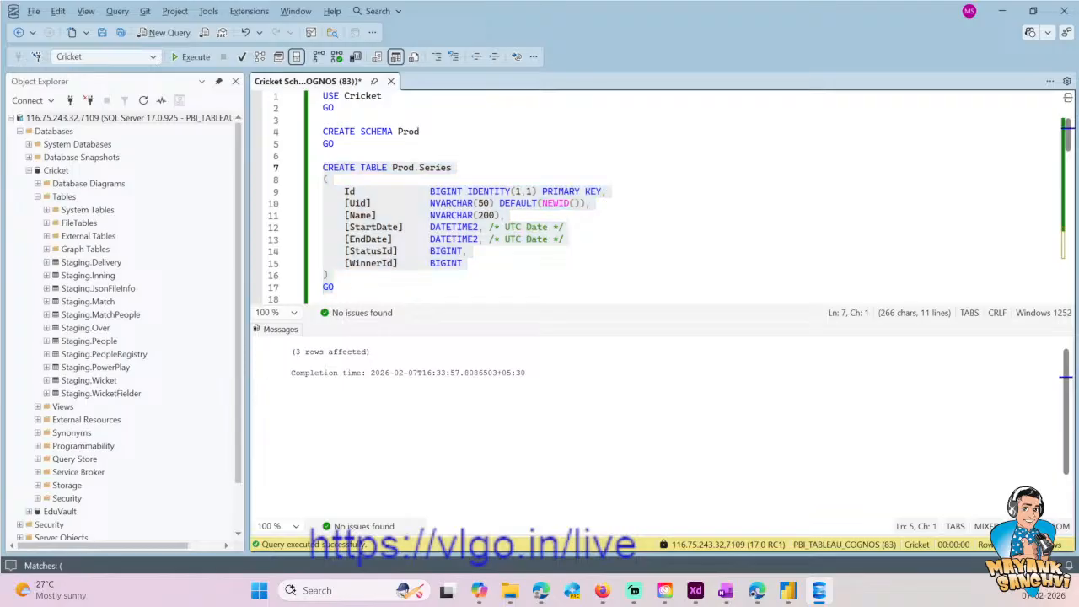
key(alt+Tab)
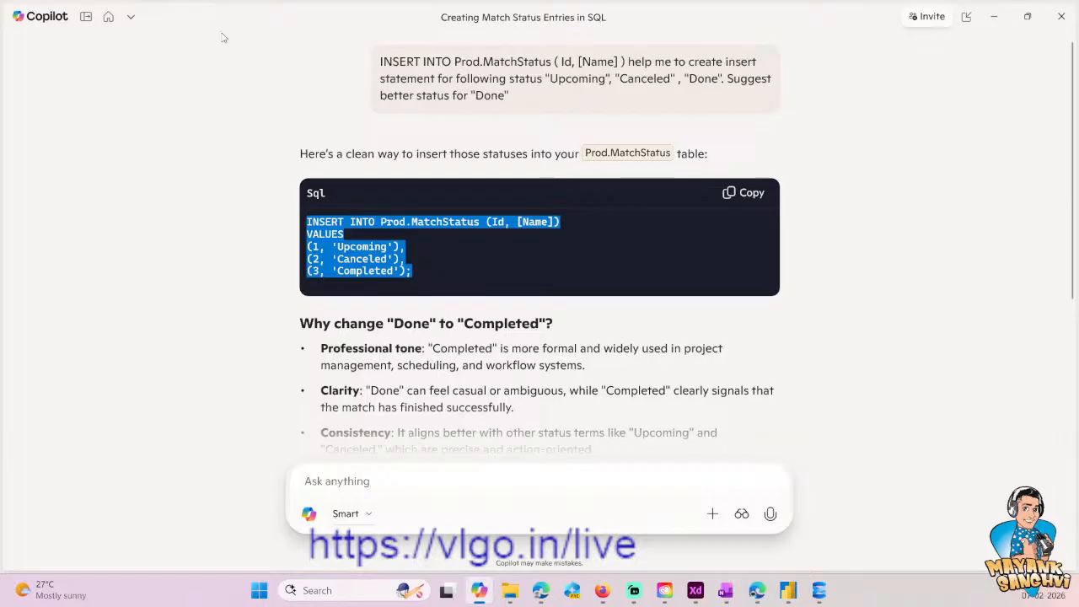
click(131, 16)
click(93, 59)
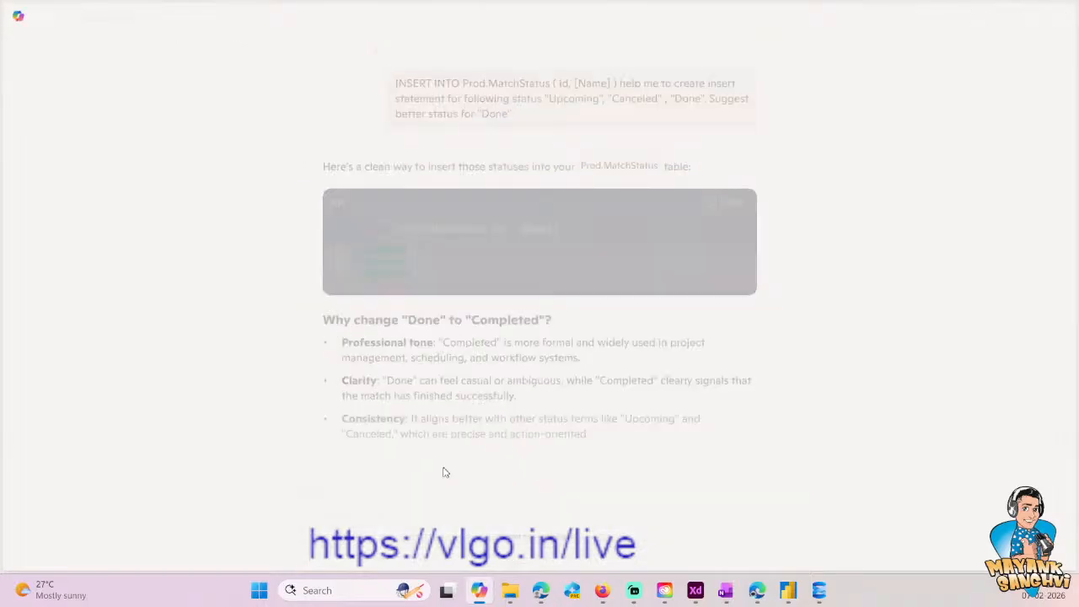
- Write "Please create insert statement for T20 Mens World Cup" in the new Copilot prompt
text(P)
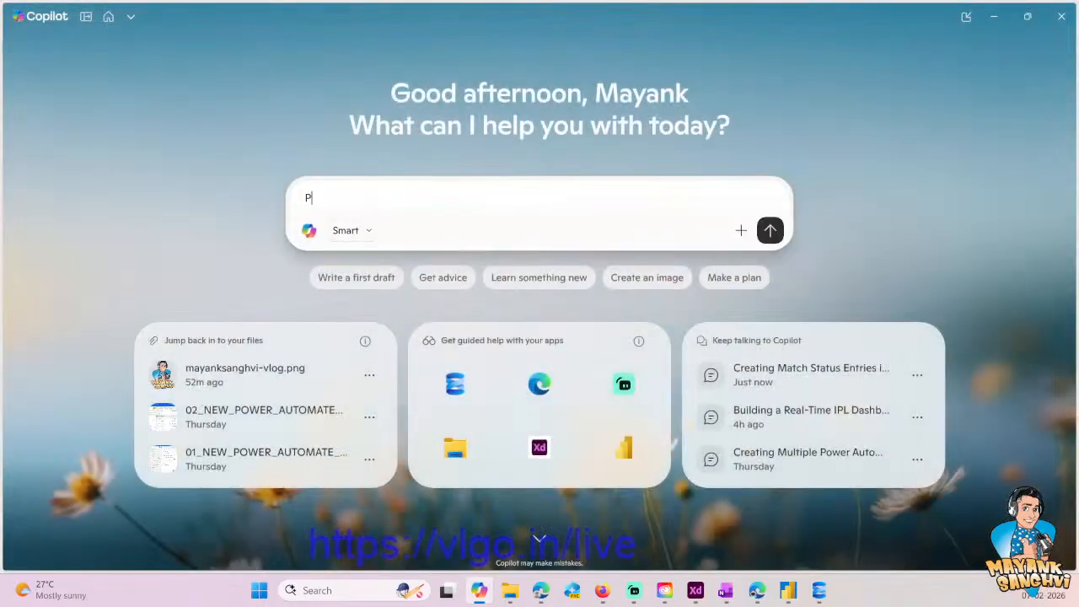
text(lease create insert statement for )
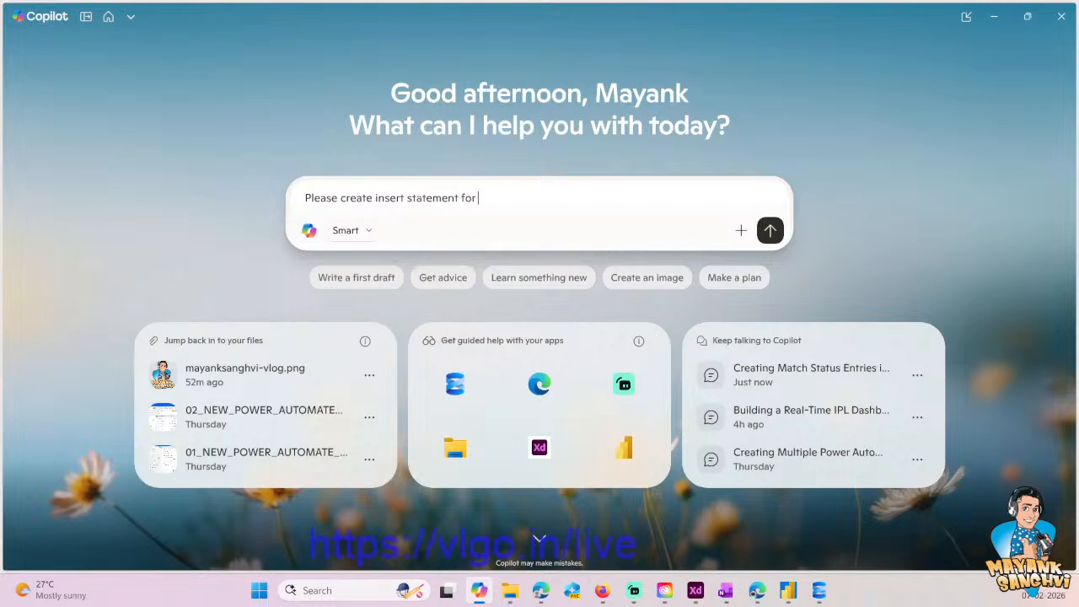
text(T20's)
key(BackSpace)
key(BackSpace)
key(BackSpace)
text(Mens World)
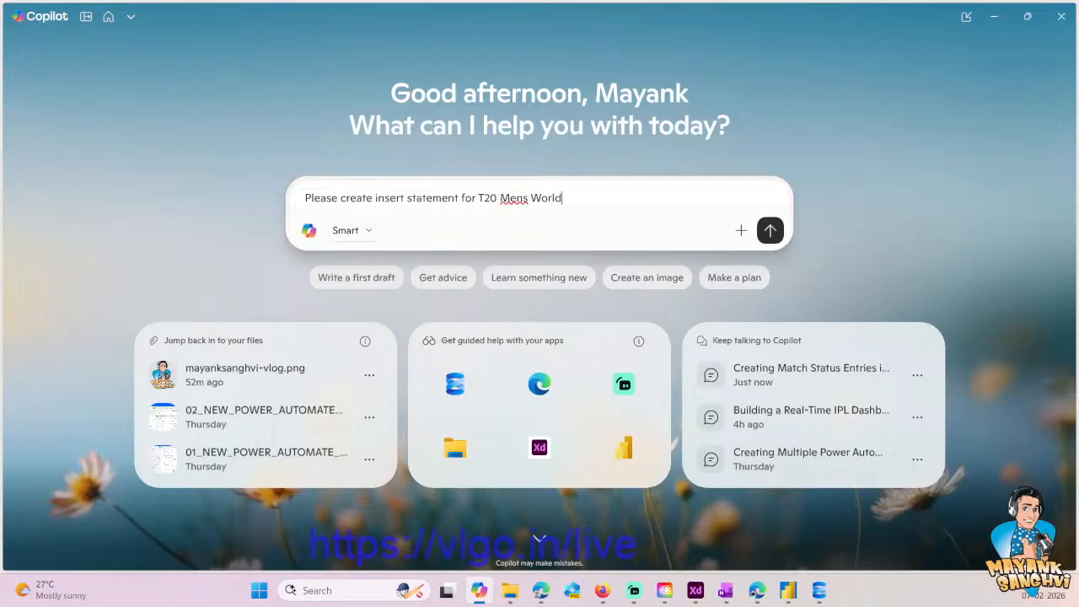
text( Cup)
- Add "Following is my schema" to the prompt, paste the Prod.Series table definition and send it
key(ctrl+v)
key(ctrl+z)
key(BackSpace)
text(. Following is my schema.)
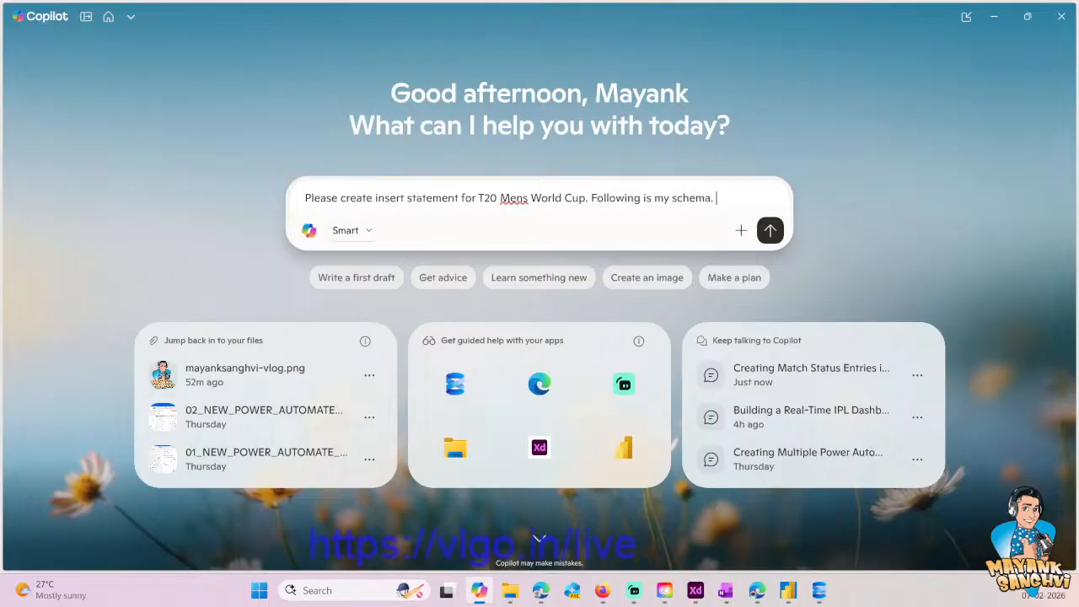
key(ctrl+v)
key(Return)
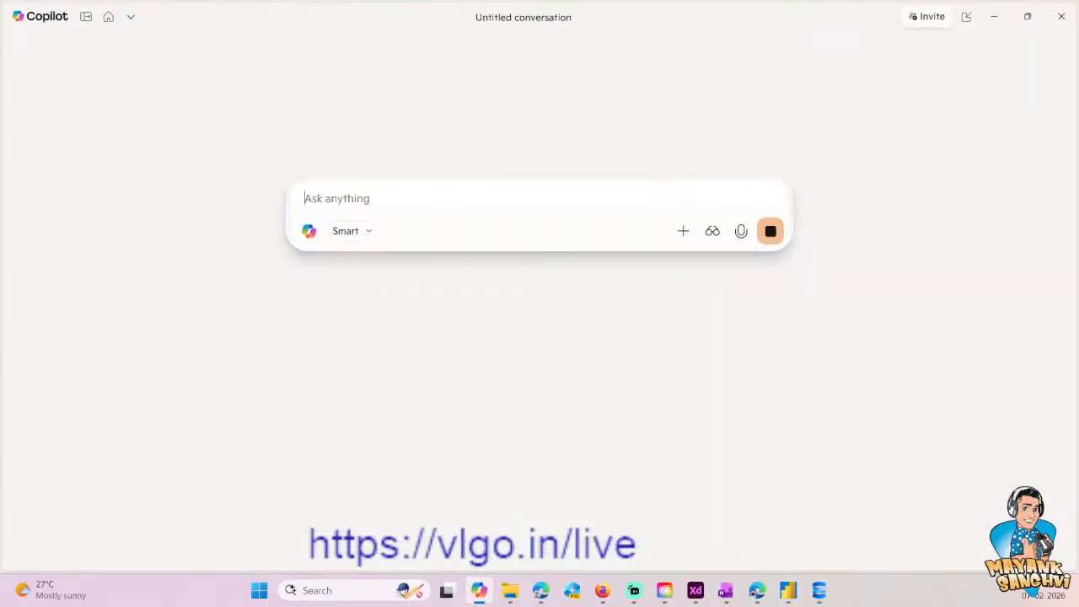
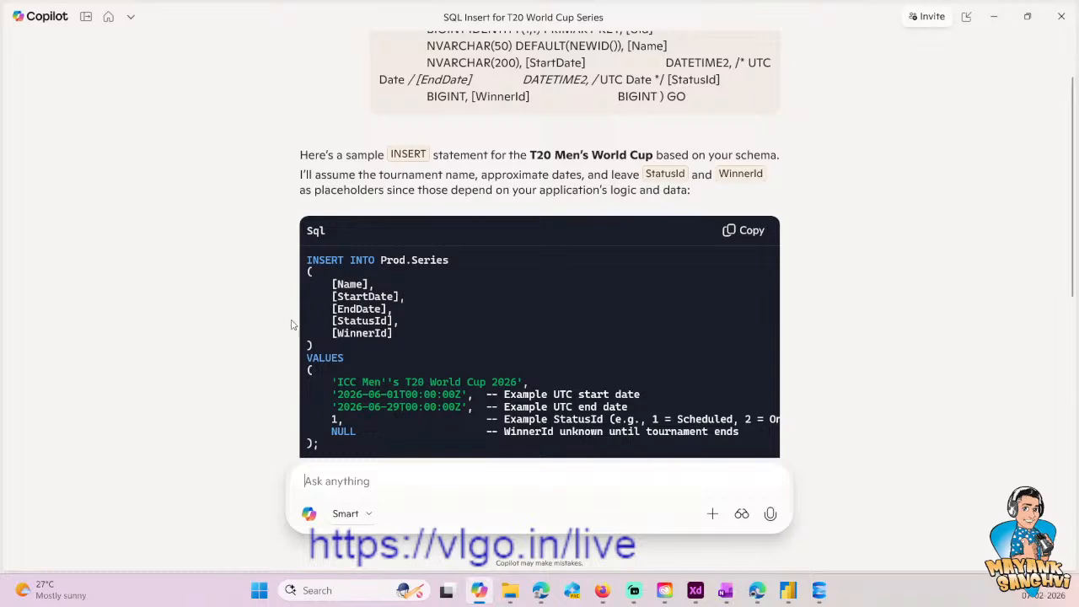
- Copy the INSERT INTO Prod.Series statement from Copilot's reply and switch back to SQL Server Management Studio
scroll(293, 321, down, 2)
scroll(397, 354, up, 1)
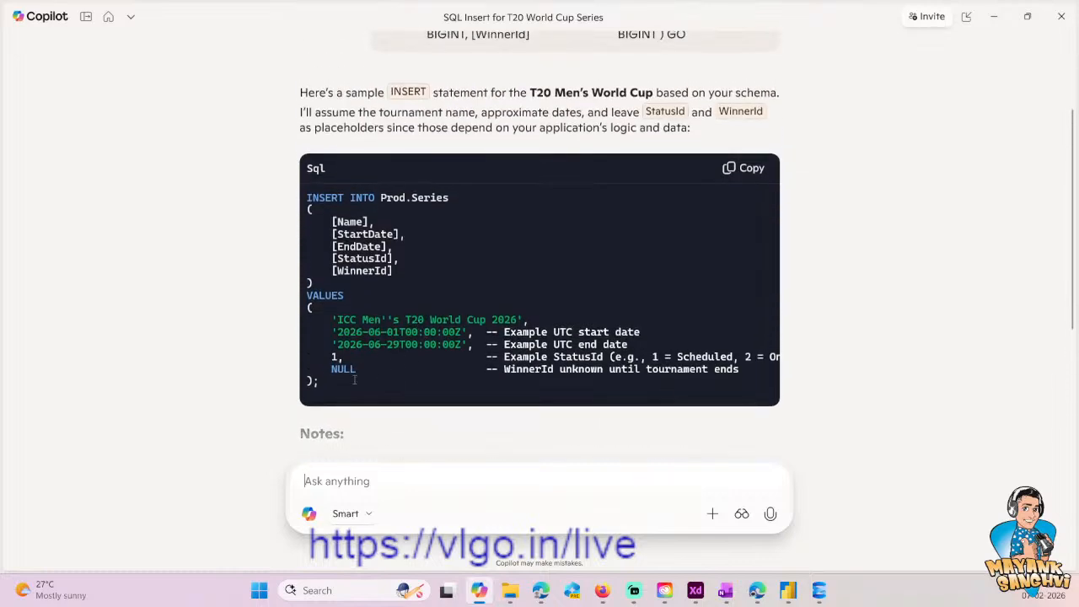
drag(325, 391, 287, 201)
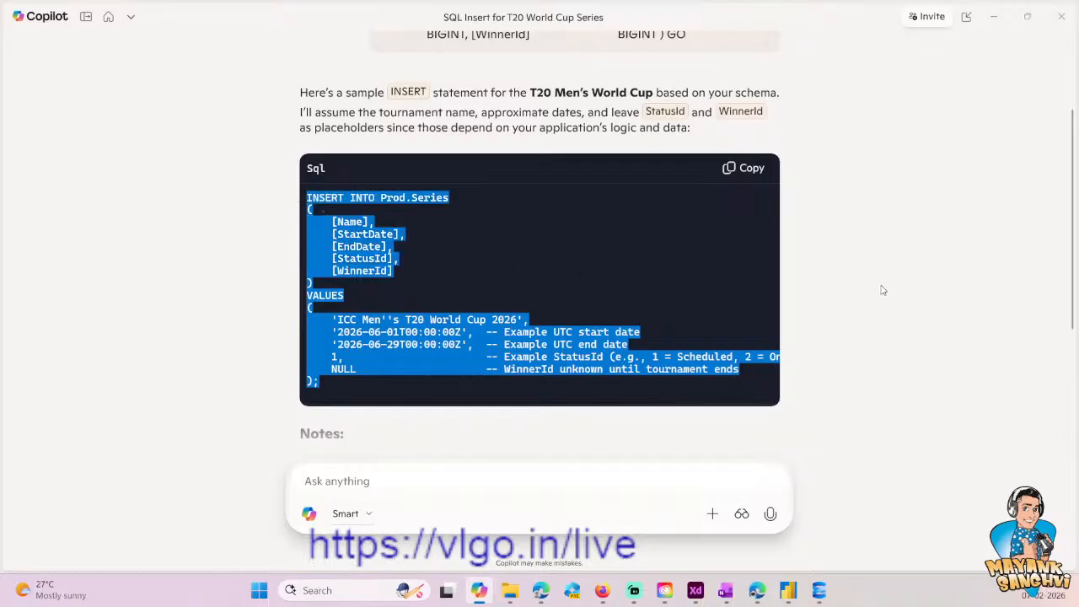
key(alt+Tab)
- Paste the copied Prod.Series INSERT statement below the CREATE TABLE Prod.Series block and save the script
click(706, 264)
scroll(705, 265, down, 2)
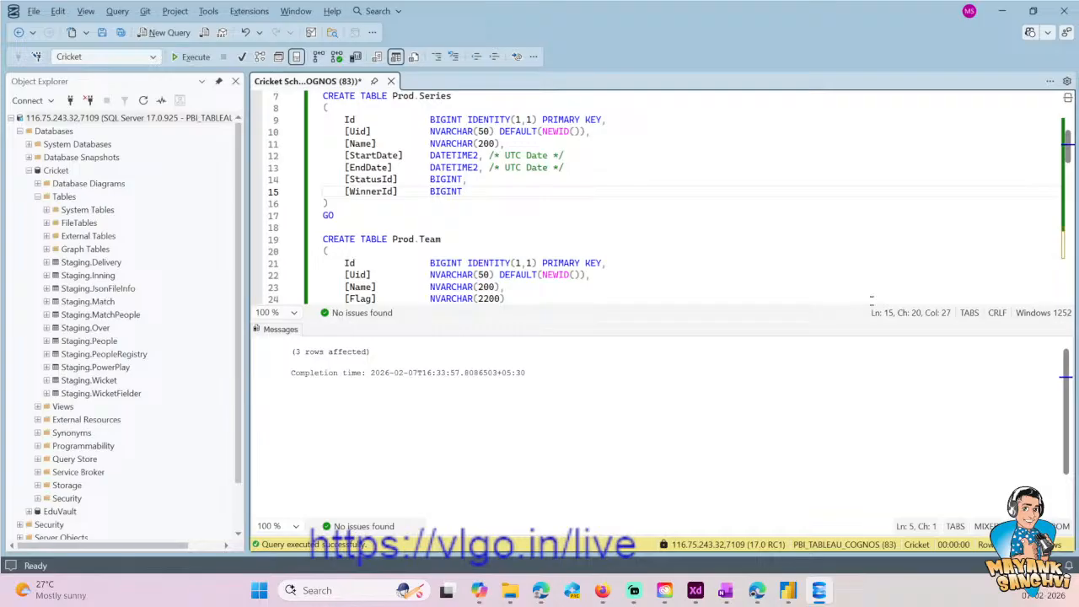
key(ctrl+r)
key(Down)
key(Down)
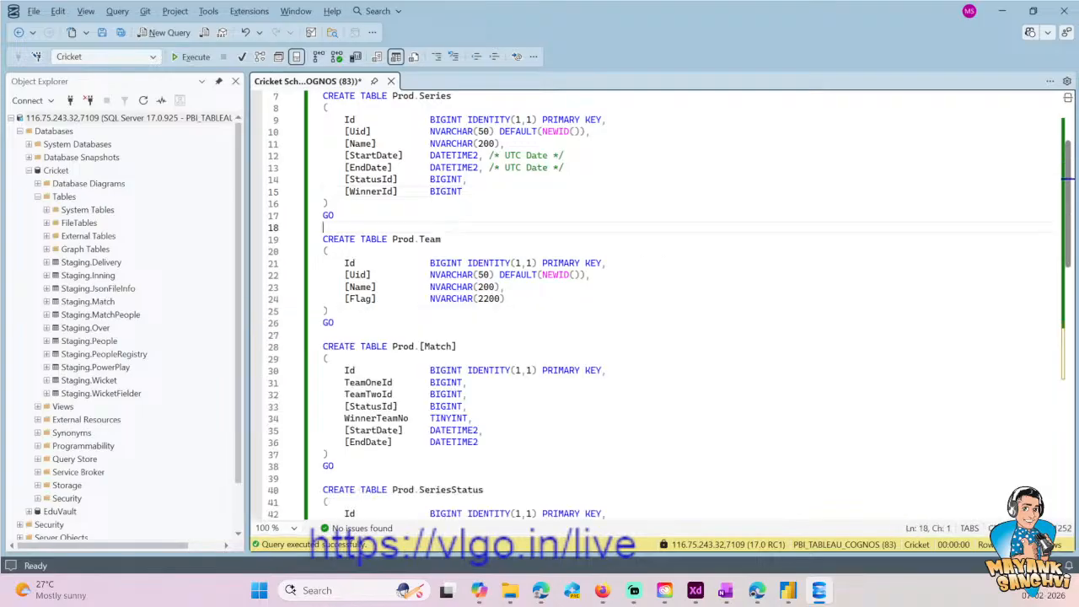
key(Return)
key(Return)
key(Return)
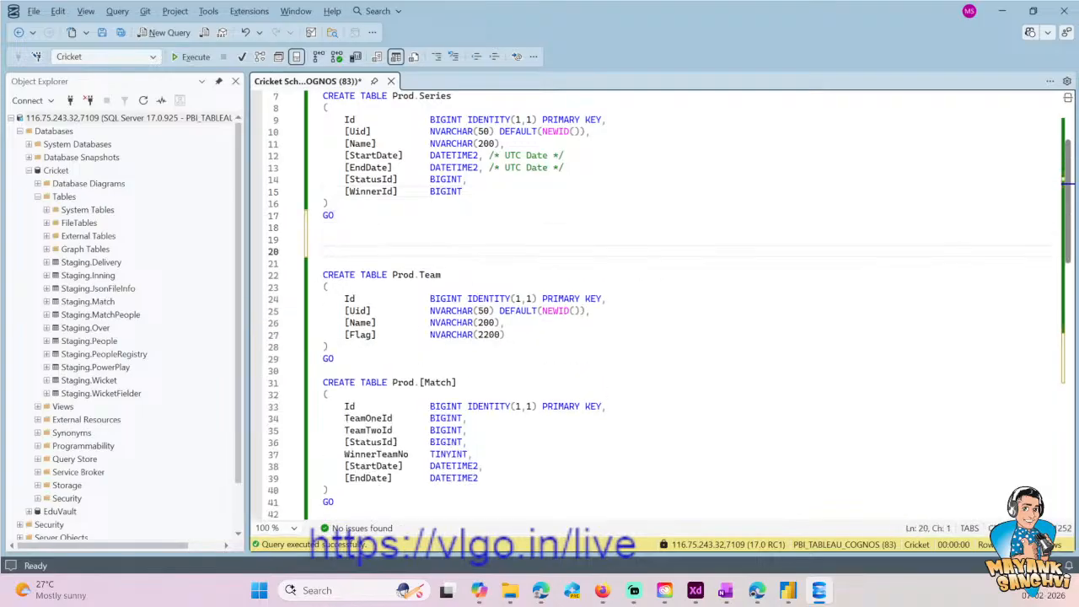
text(INSERT INTO Prod.Series (     [Name],     [StartDate],     [EndDate],     [StatusId],     [WinnerId] ) VALUES (     'ICC Men''s T20 World Cup 2026',     '2026-06-01T00:00:00Z',  -- Example UTC start date     '2026-06-29T00:00:00Z',  -- Example UTC end date     1,                       -- Example StatusId (e.g., 1 = Scheduled, 2 = Ongoing, 3 = Completed)     NULL                     -- WinnerId unknown until tournament ends );)
key(ctrl+s)
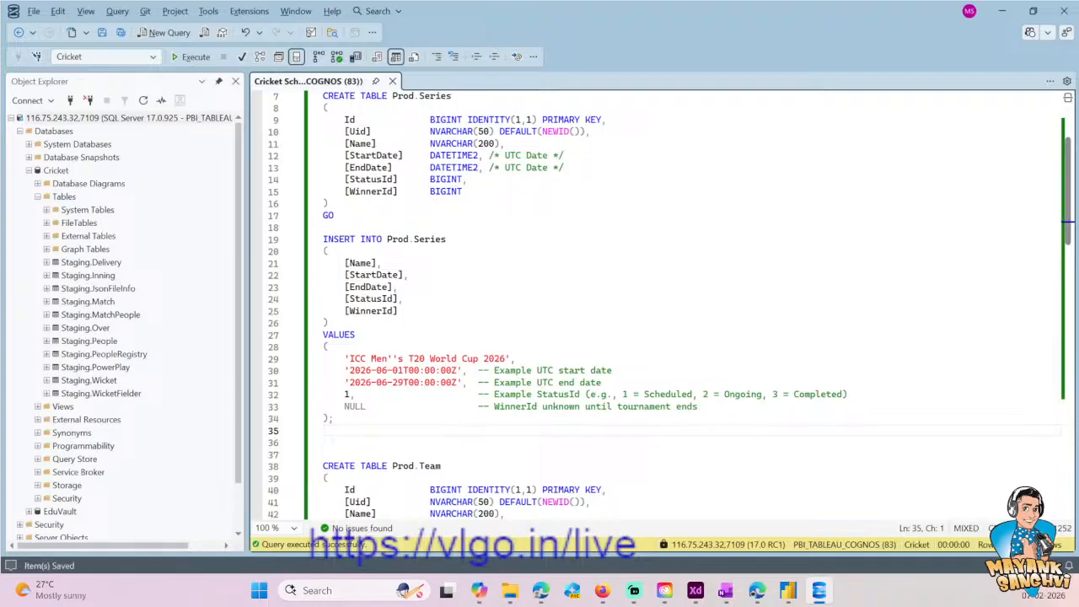
- Duplicate the Prod.MatchStatus INSERT statement directly below the original
scroll(666, 303, down, 18)
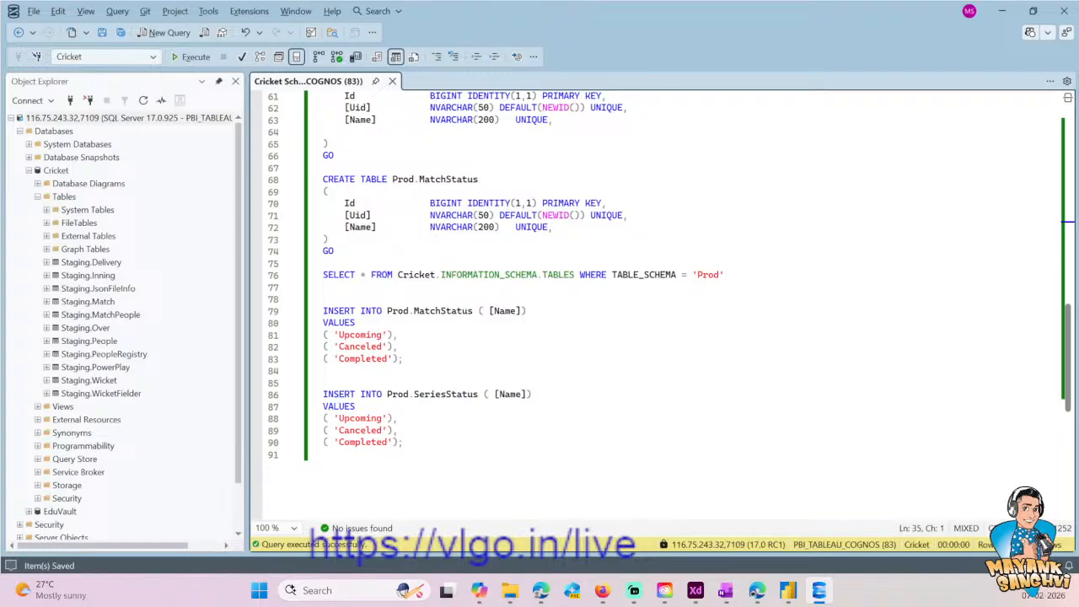
drag(405, 359, 322, 311)
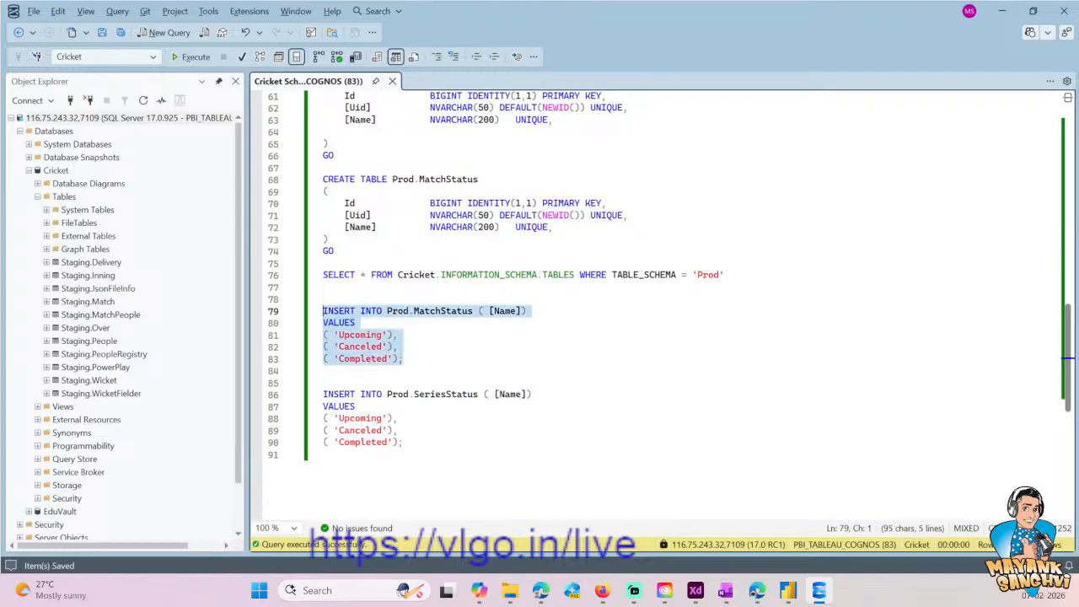
key(ctrl+c)
key(Right)
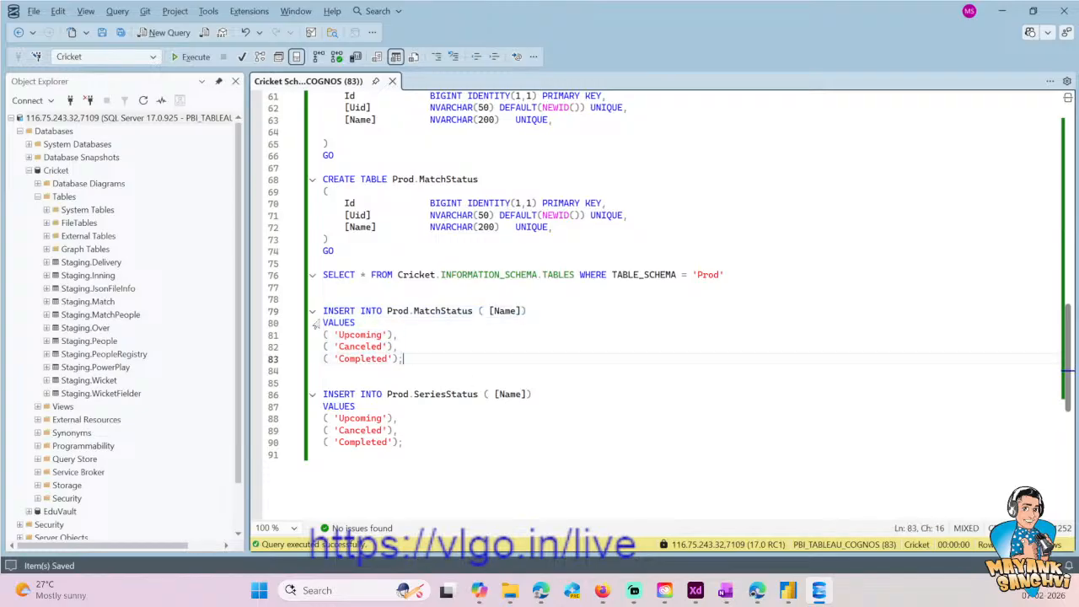
key(Return)
key(Return)
key(ctrl+v)
key(Left)
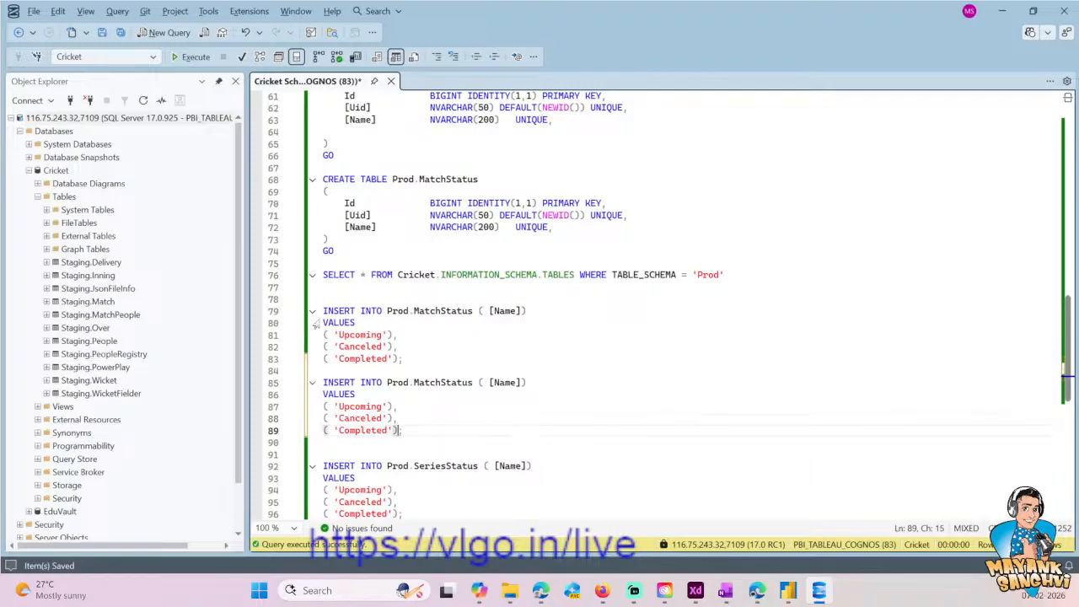
- Reduce the duplicated Prod.MatchStatus INSERT to a single row with the value 'On Going'
key(Home)
key(shift+Up)
key(shift+Up)
key(Delete)
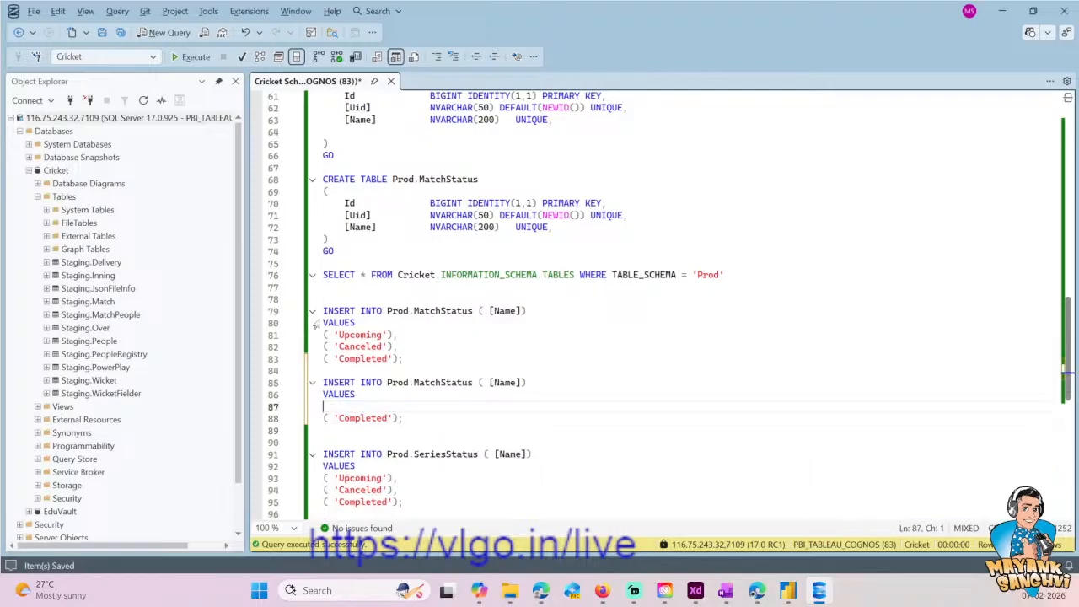
key(End)
key(Left)
key(Left)
key(Left)
key(ctrl+shift+Left)
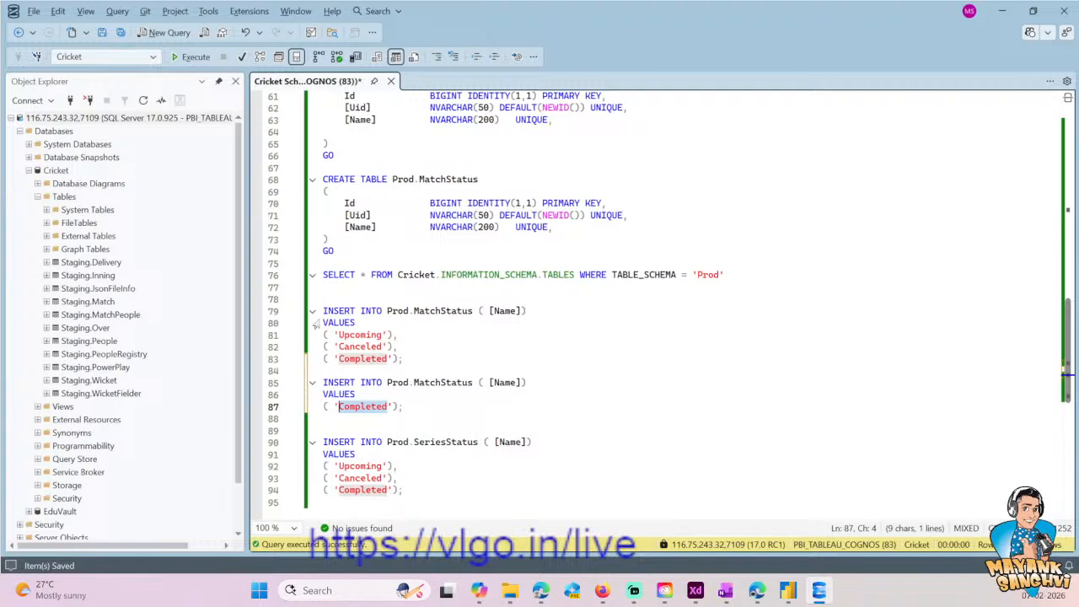
key(BackSpace)
text(On Goin)
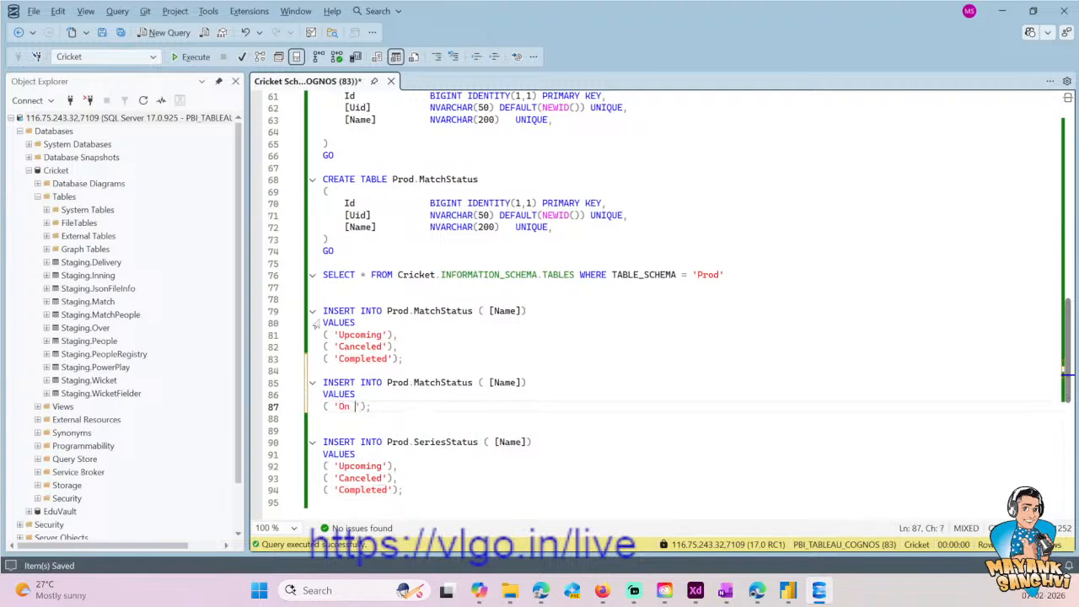
text(g)
- Replace the Prod.SeriesStatus INSERT with a single-row version that inserts 'On Going'
key(Left)
key(Left)
key(shift+Home)
key(shift+Up)
key(shift+Up)
key(Down)
key(Down)
key(Down)
key(Down)
key(Down)
key(Down)
key(shift+Down)
key(shift+Down)
key(shift+Down)
key(shift+End)
key(ctrl+v)
key(Up)
key(Up)
key(Up)
key(ctrl+Right)
key(ctrl+Right)
key(ctrl+Right)
key(ctrl+Right)
key(ctrl+shift+Right)
key(Down)
key(Left)
key(Left)
key(ctrl+shift+Left)
key(ctrl+v)
key(Up)
key(End)
key(shift+Home)
key(Delete)
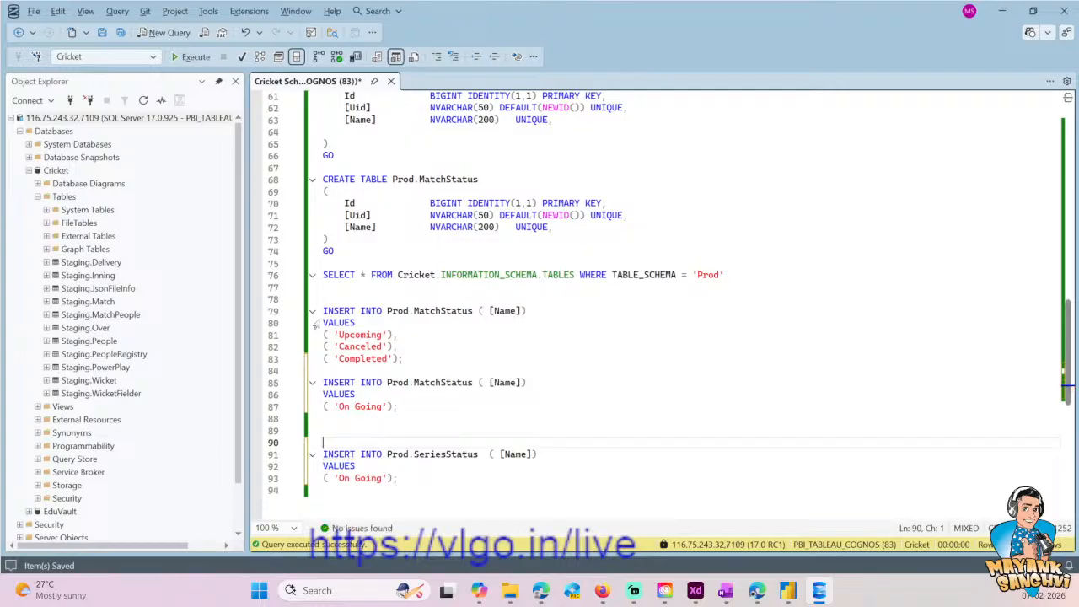
- Select the two 'On Going' INSERT statements for reuse, and undo the edits that overwrote the original Prod.SeriesStatus INSERT
key(Down)
key(Down)
key(Down)
key(End)
key(shift+Up)
key(shift+Up)
key(shift+Up)
key(shift+Up)
key(shift+Up)
key(shift+Up)
key(shift+Up)
key(shift+Home)
key(shift+Up)
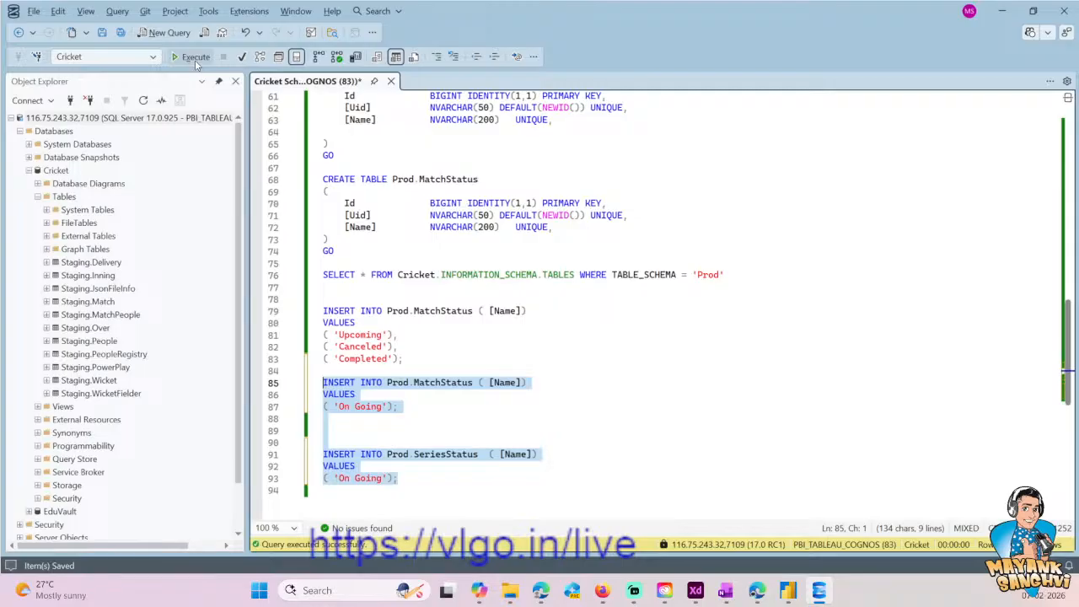
click(404, 466)
key(Down)
key(End)
key(shift+Up)
key(shift+Up)
key(shift+Up)
key(shift+Up)
key(shift+Up)
key(shift+Up)
key(shift+Up)
key(shift+Up)
key(shift+Home)
key(ctrl+z)
key(ctrl+z)
key(ctrl+z)
key(ctrl+z)
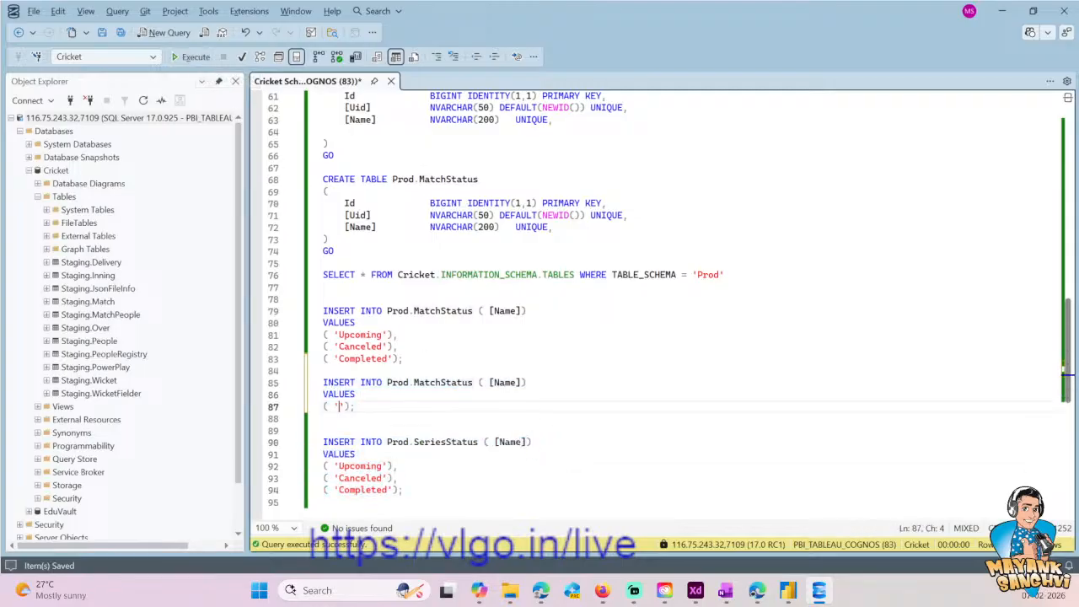
- Paste the MatchStatus and SeriesStatus 'On Going' INSERTs over the duplicated Prod.MatchStatus INSERT, above the original Prod.SeriesStatus INSERT
key(ctrl+y)
drag(419, 406, 323, 384)
key(ctrl+v)
- Execute only the two 'On Going' INSERT statements for Prod.MatchStatus and Prod.SeriesStatus and hide the results
key(shift+Up)
key(shift+Up)
key(shift+Up)
key(shift+Up)
key(shift+Up)
key(shift+Up)
key(shift+Up)
key(shift+Up)
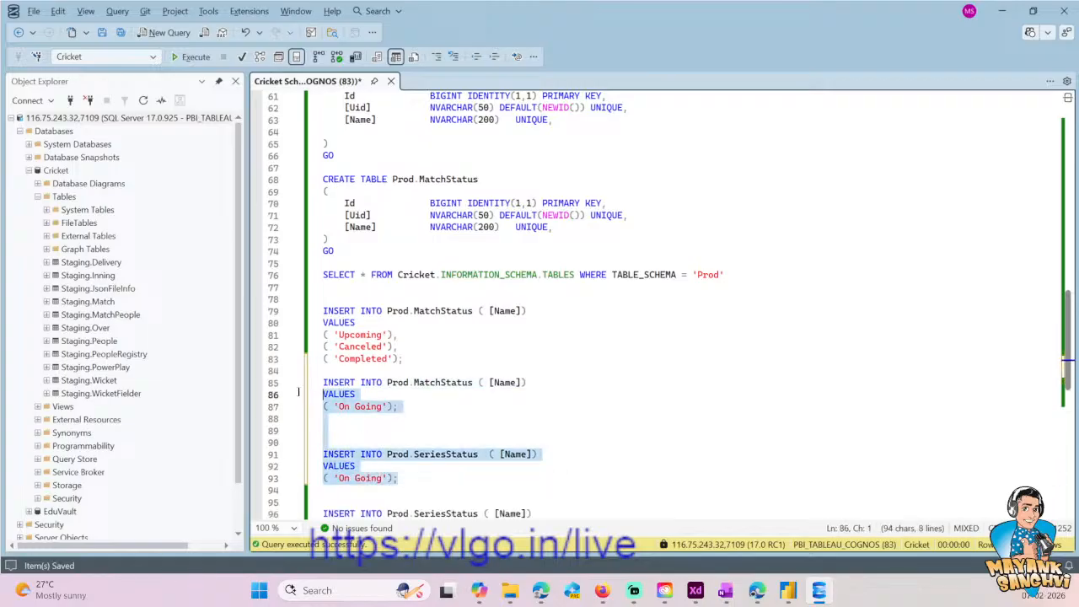
key(shift+Home)
click(196, 56)
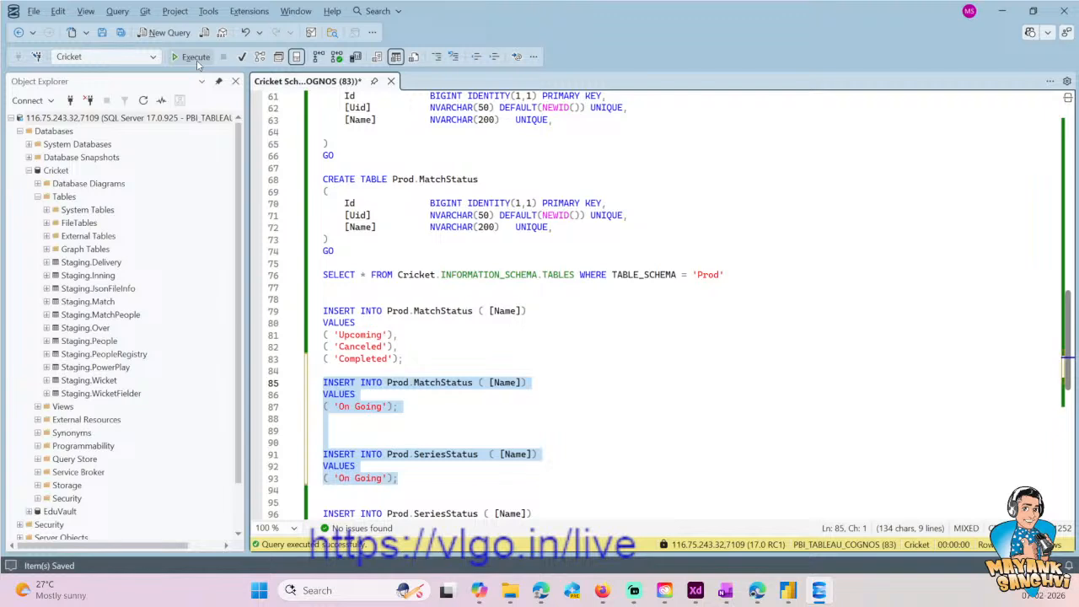
click(574, 286)
key(ctrl+r)
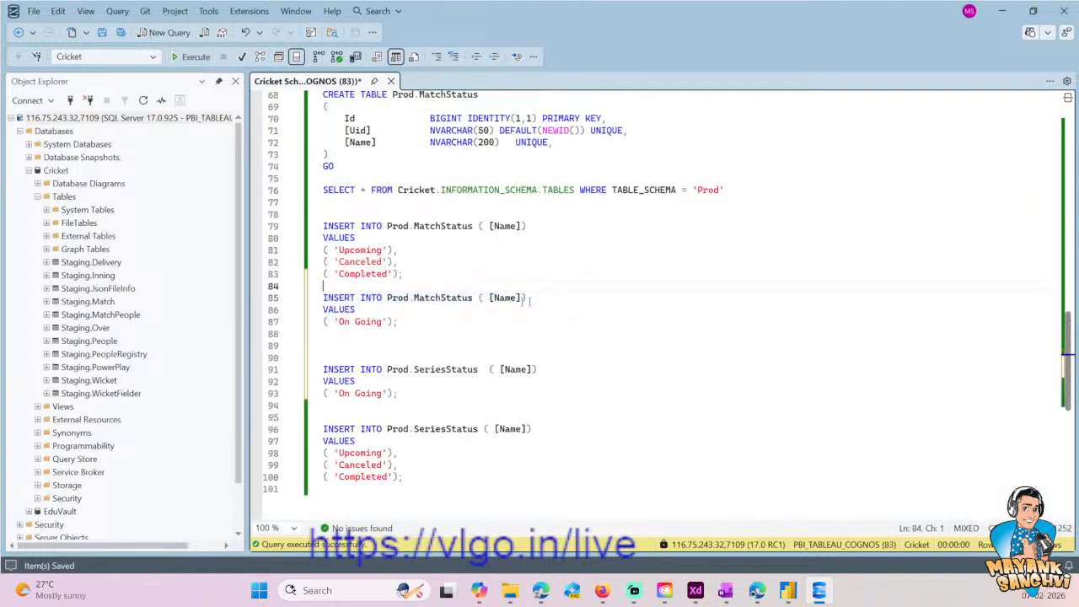
- Add the query SELECT * FROM Prod.SeriesStatus at the end of the script, reusing the table name from the INSERT
click(490, 381)
drag(387, 370, 484, 370)
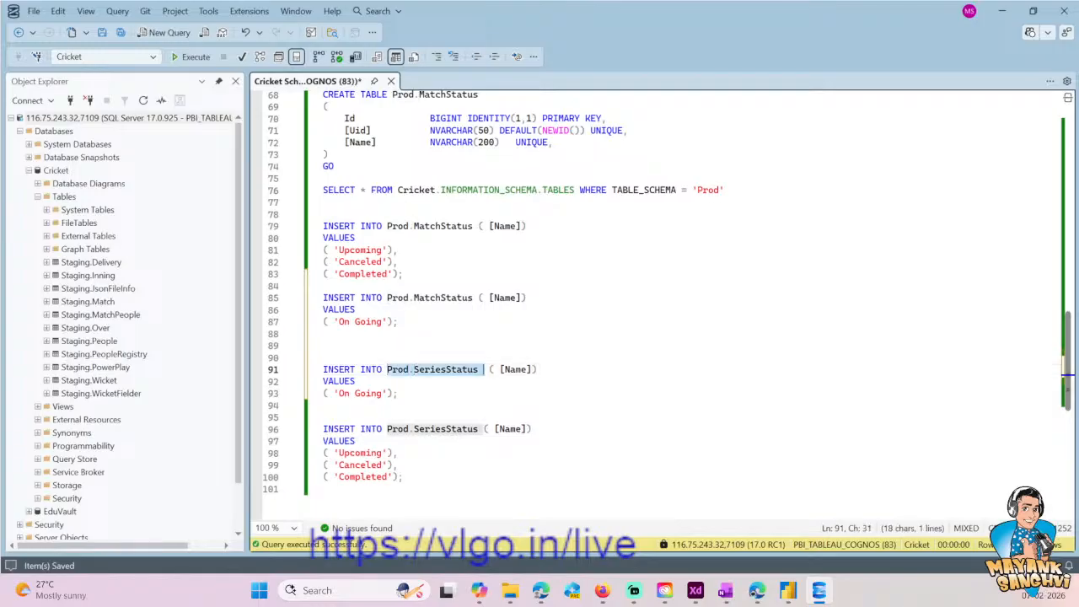
key(ctrl+End)
key(Return)
key(Return)
key(Return)
key(Up)
text(SELE)
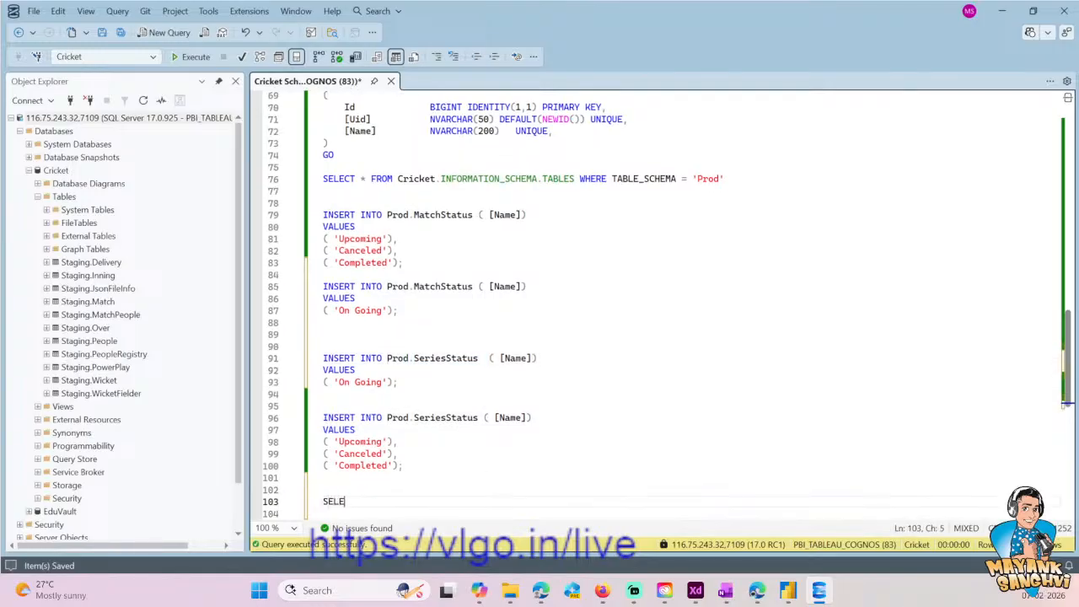
text(CT * FROM)
key(ctrl+v)
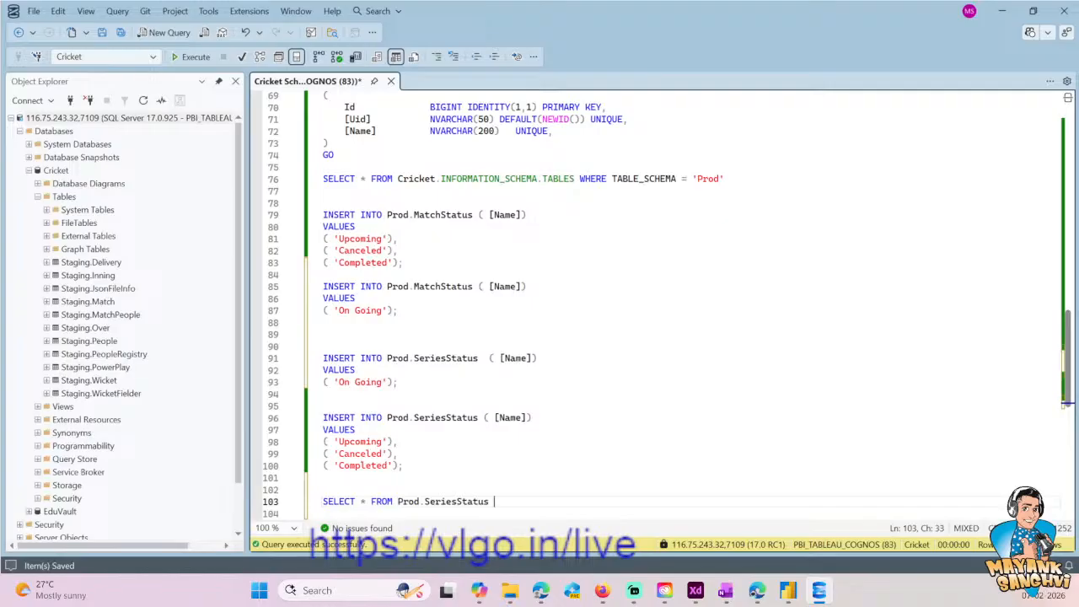
- Execute only the Prod.SeriesStatus SELECT query, check the status names and hide the results
key(shift+Home)
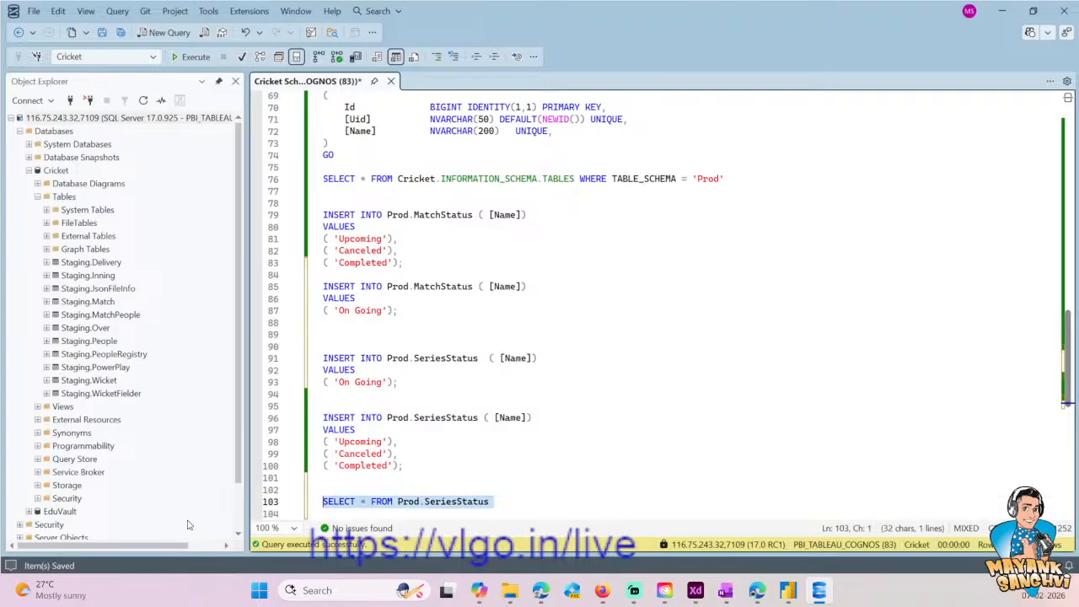
click(195, 56)
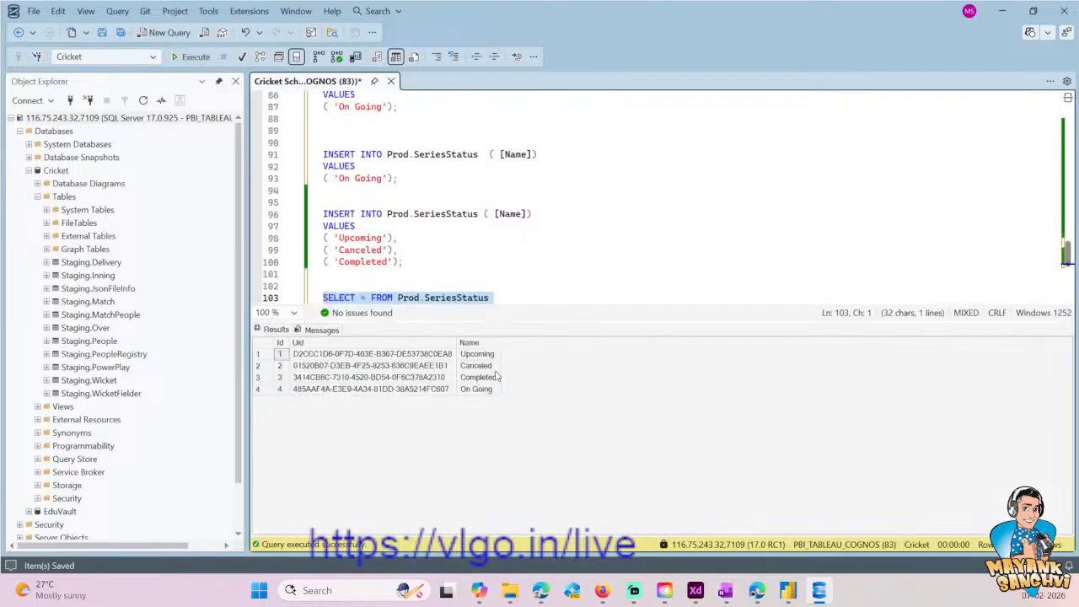
click(496, 377)
key(Up)
key(Up)
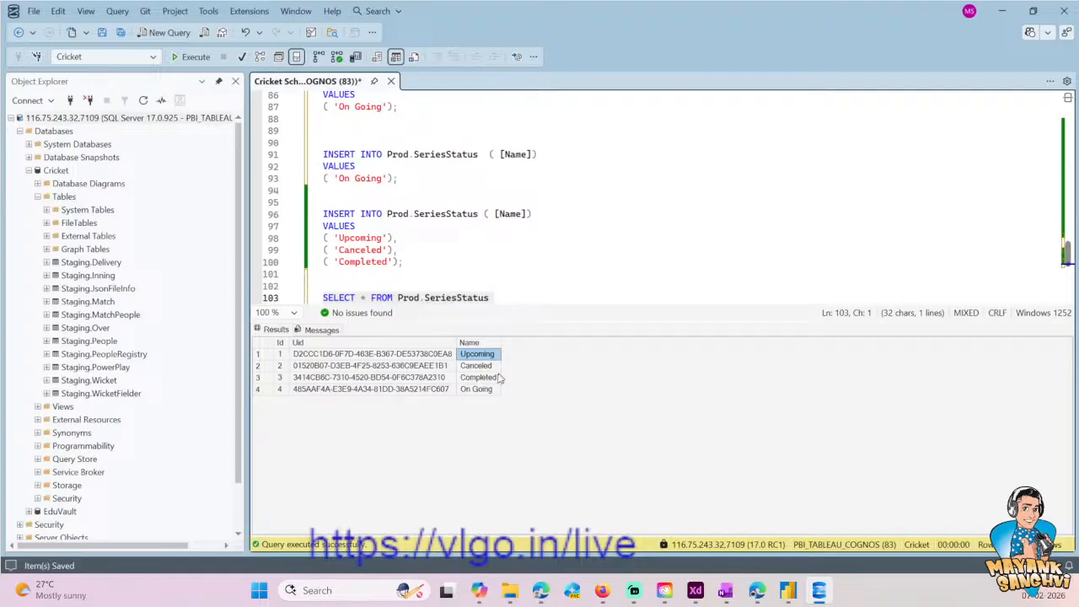
click(607, 274)
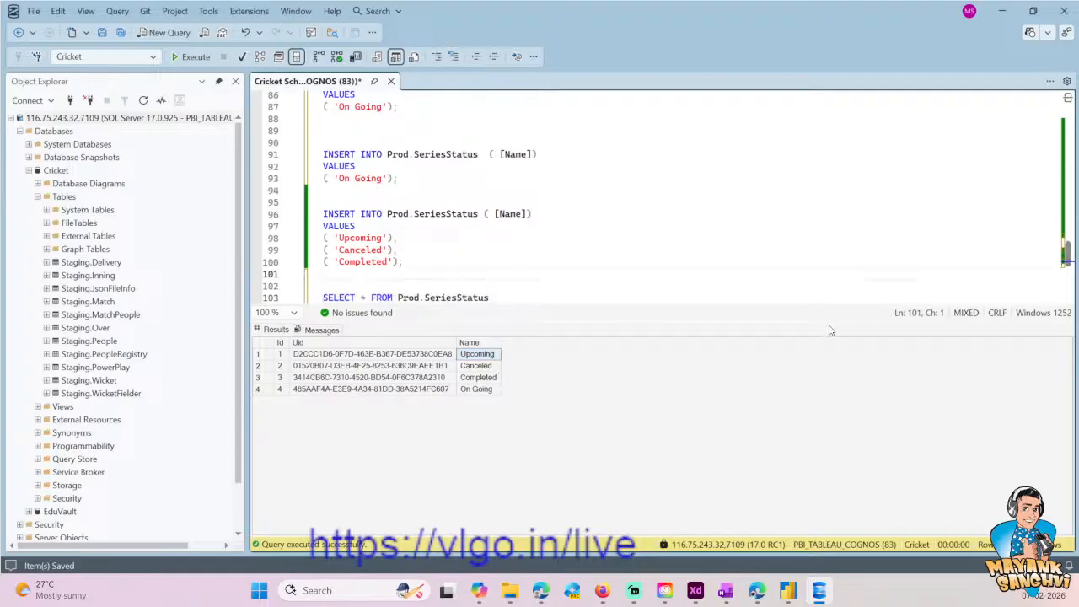
key(ctrl+r)
- Duplicate the SELECT query on the following line and change its table to Prod.MatchStatus
click(495, 297)
drag(495, 298, 323, 298)
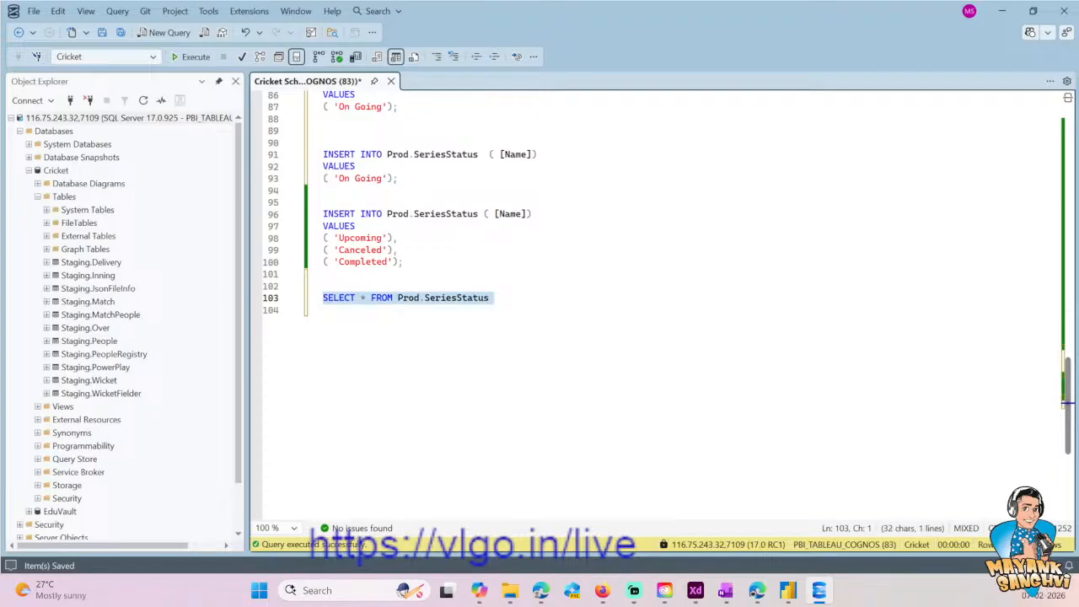
key(ctrl+c)
key(Down)
key(ctrl+v)
scroll(658, 304, up, 2)
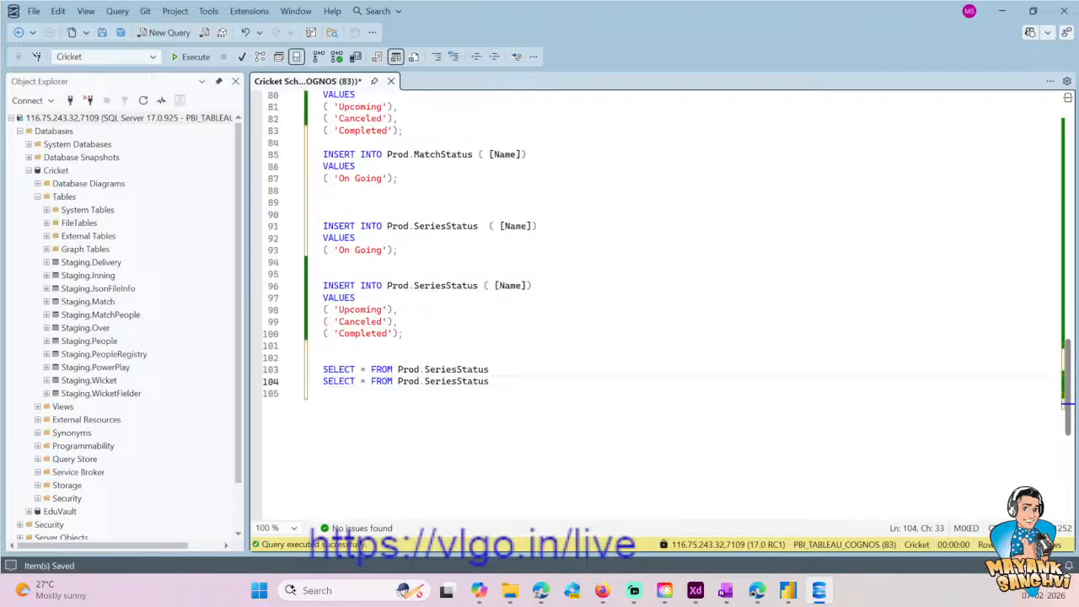
double_click(443, 154)
key(ctrl+c)
double_click(457, 382)
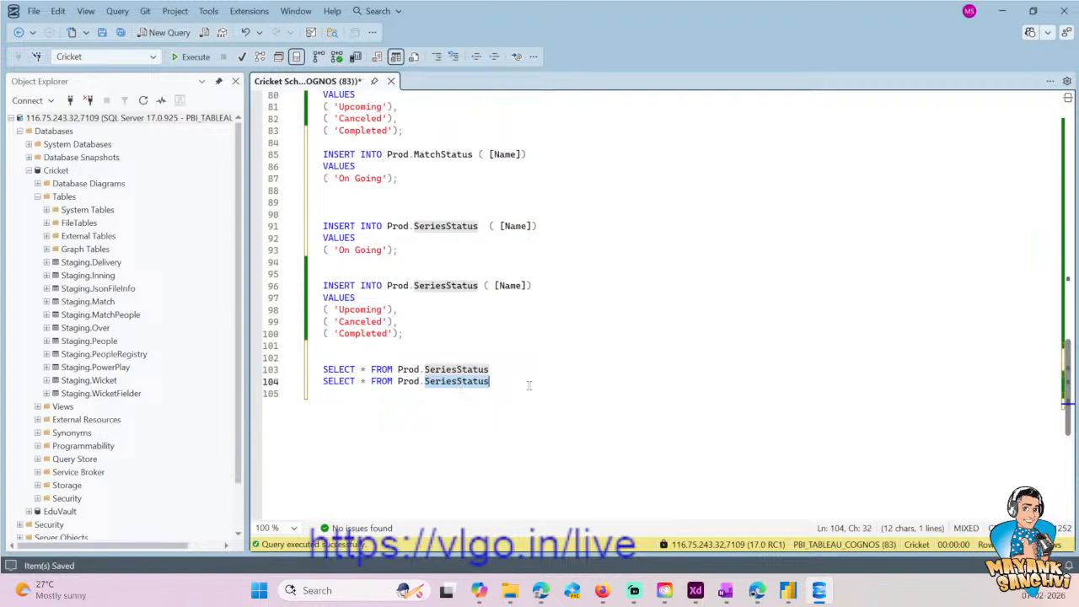
key(ctrl+v)
- Execute only the Prod.MatchStatus SELECT query to check its rows and hide the results
drag(486, 381, 295, 380)
click(190, 57)
click(323, 273)
scroll(658, 194, up, 11)
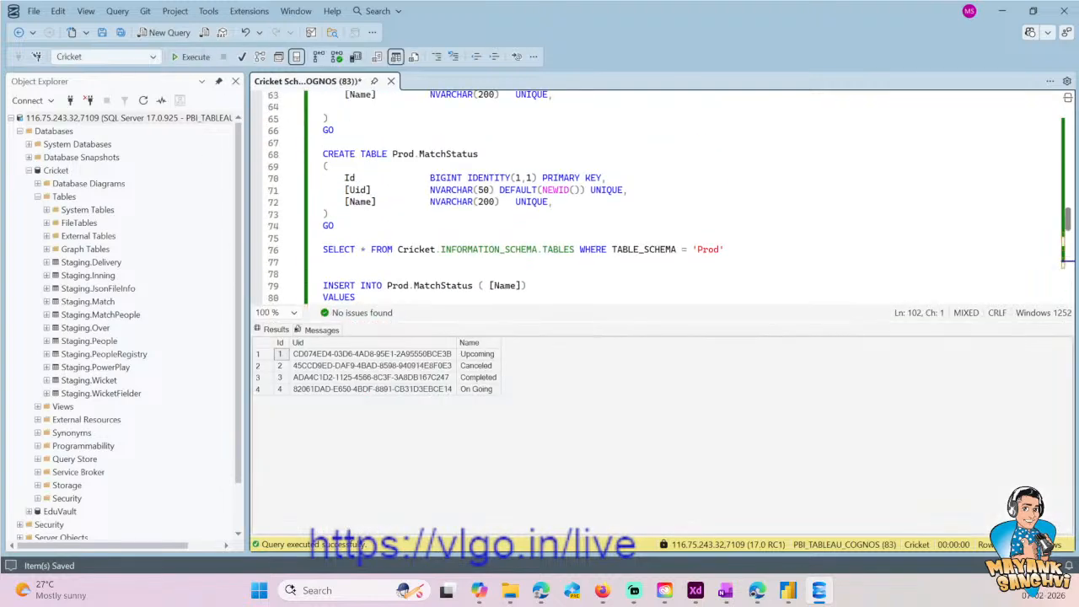
scroll(658, 194, up, 1)
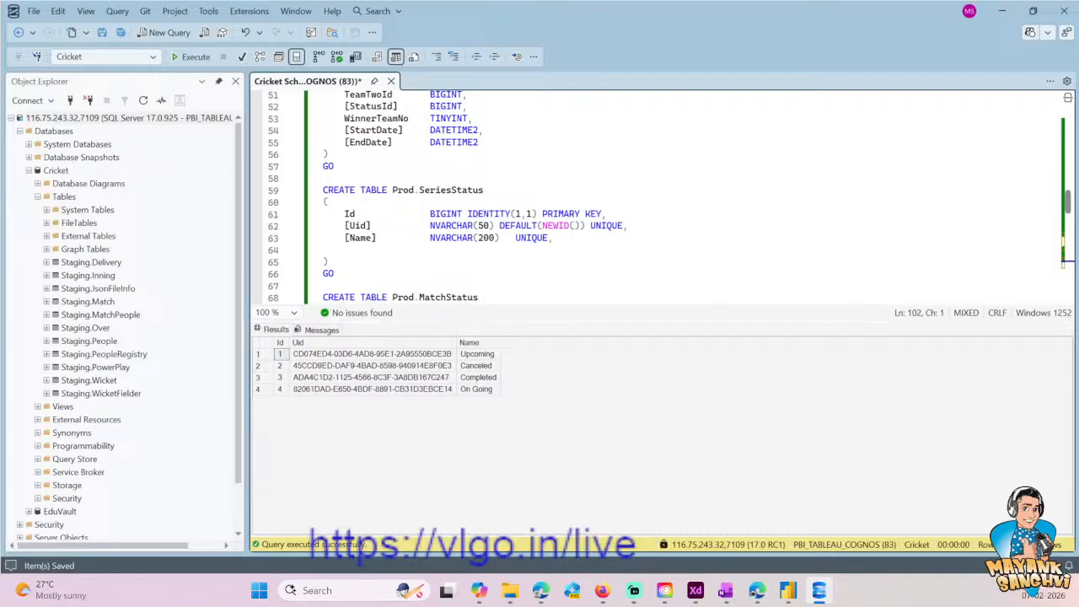
key(ctrl+r)
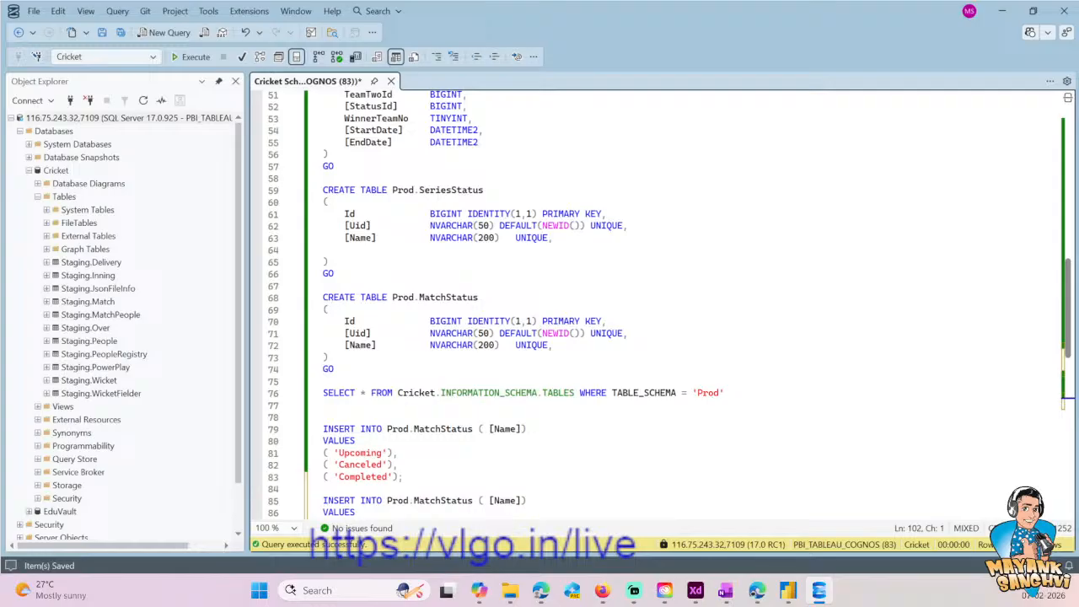
- Add blank lines between the Prod.Series INSERT and the CREATE TABLE Prod.Team block, and switch to Copilot
scroll(658, 303, up, 12)
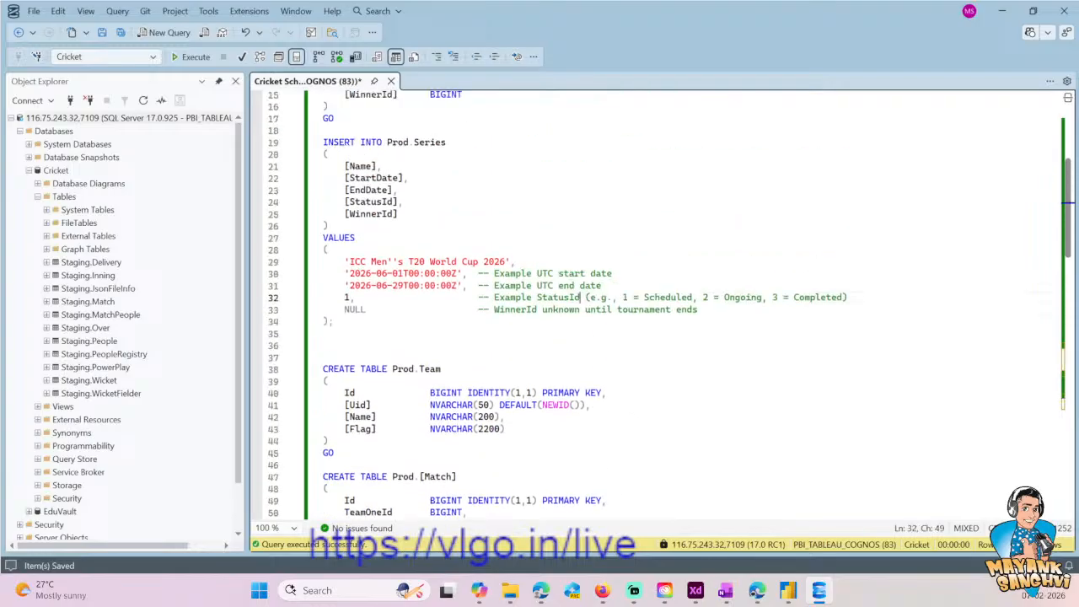
click(453, 149)
click(453, 144)
click(355, 178)
click(328, 250)
click(329, 382)
click(323, 345)
key(Return)
key(Return)
key(Up)
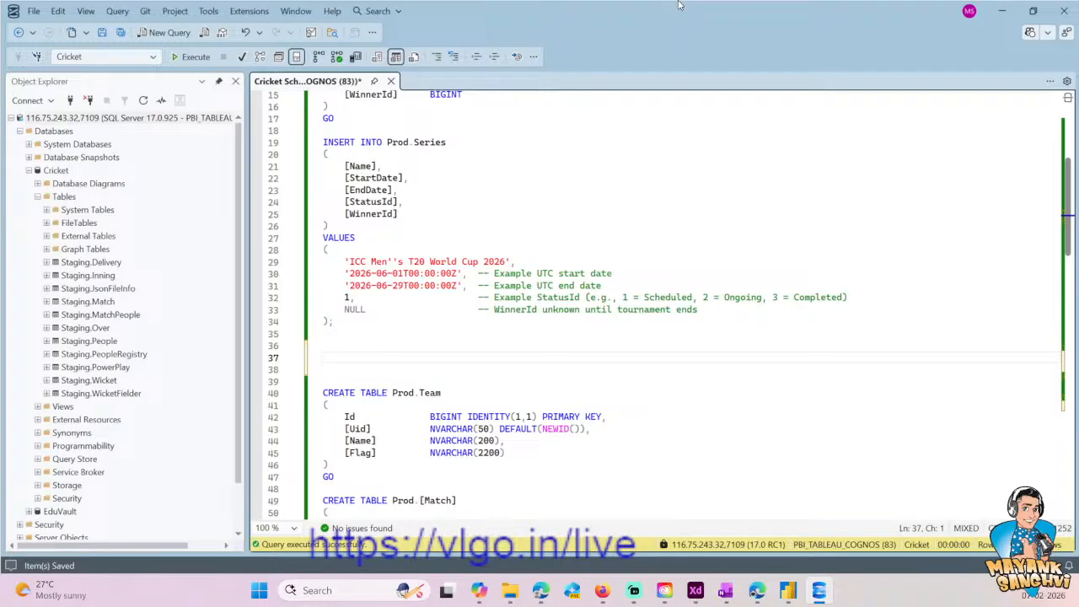
click(478, 590)
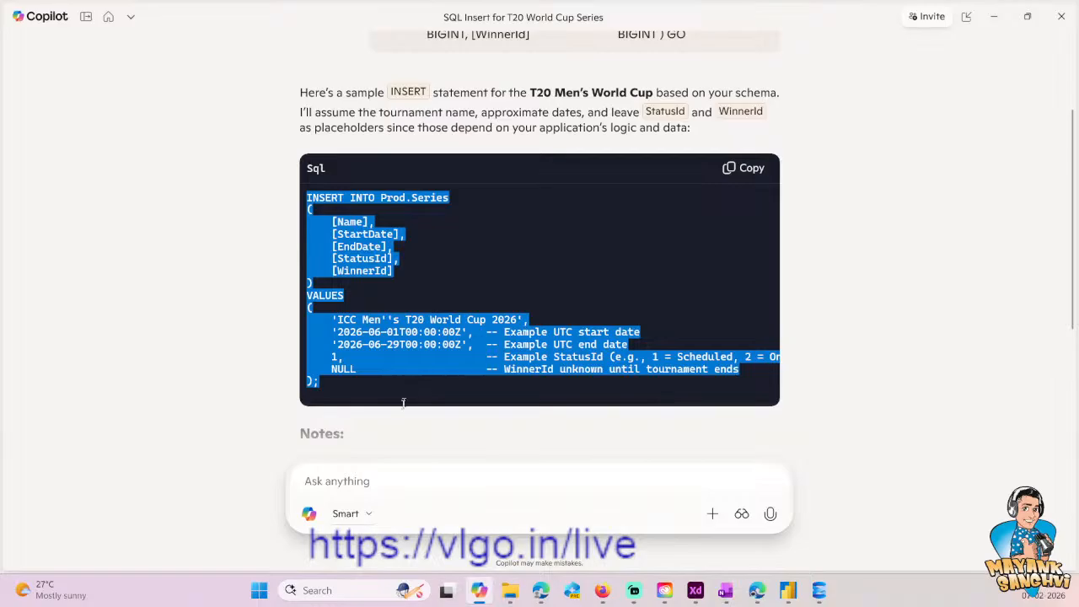
- Return to the SQL script and write a SELECT GETDATE() query below the Prod.Series INSERT
click(412, 390)
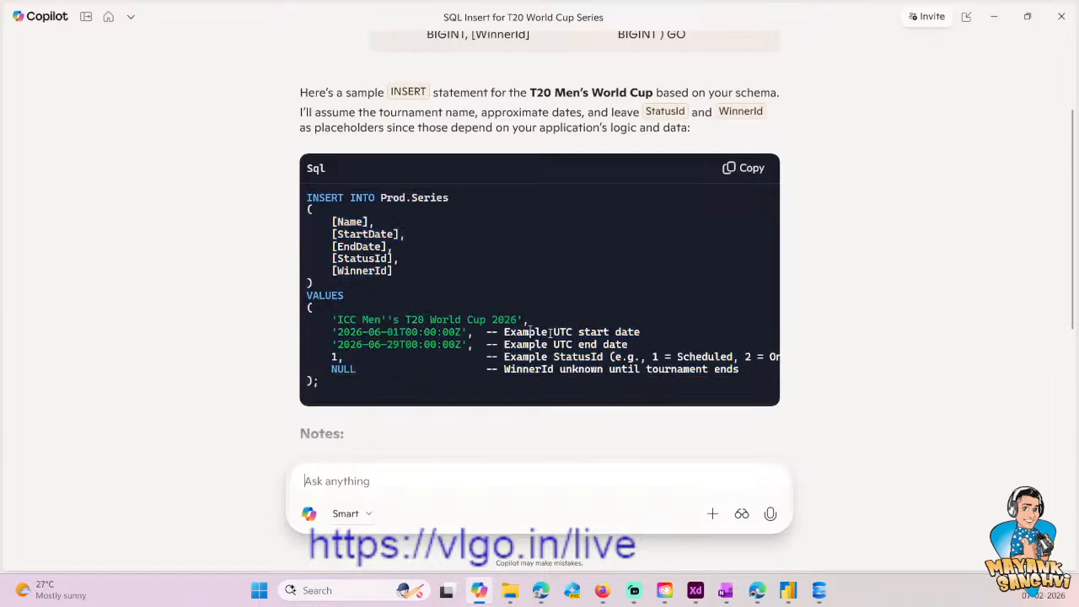
click(995, 17)
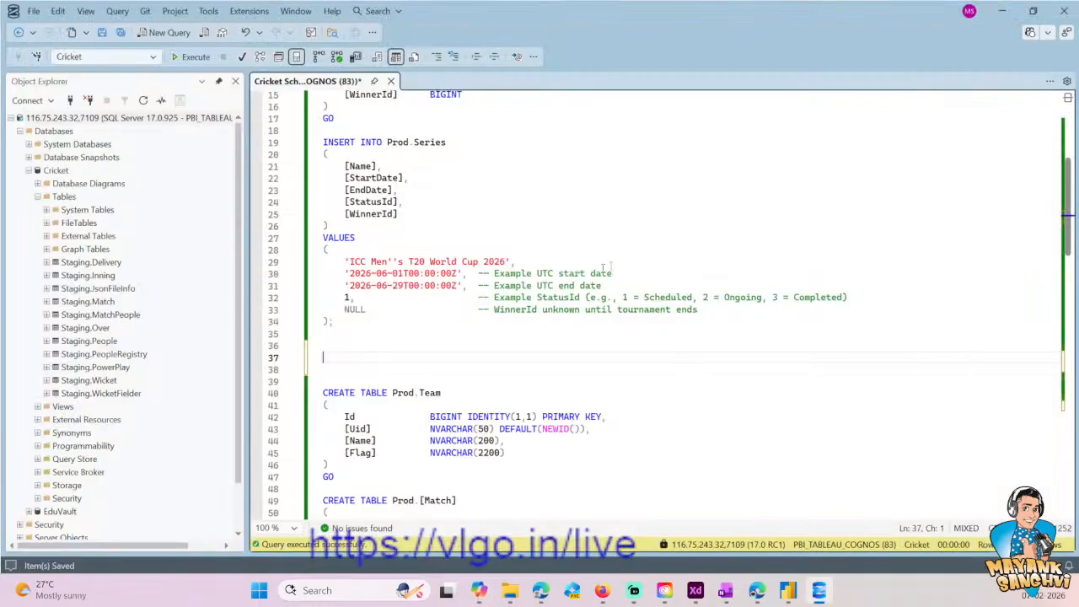
click(381, 429)
click(395, 263)
click(388, 334)
key(Return)
key(Return)
text(SELECT )
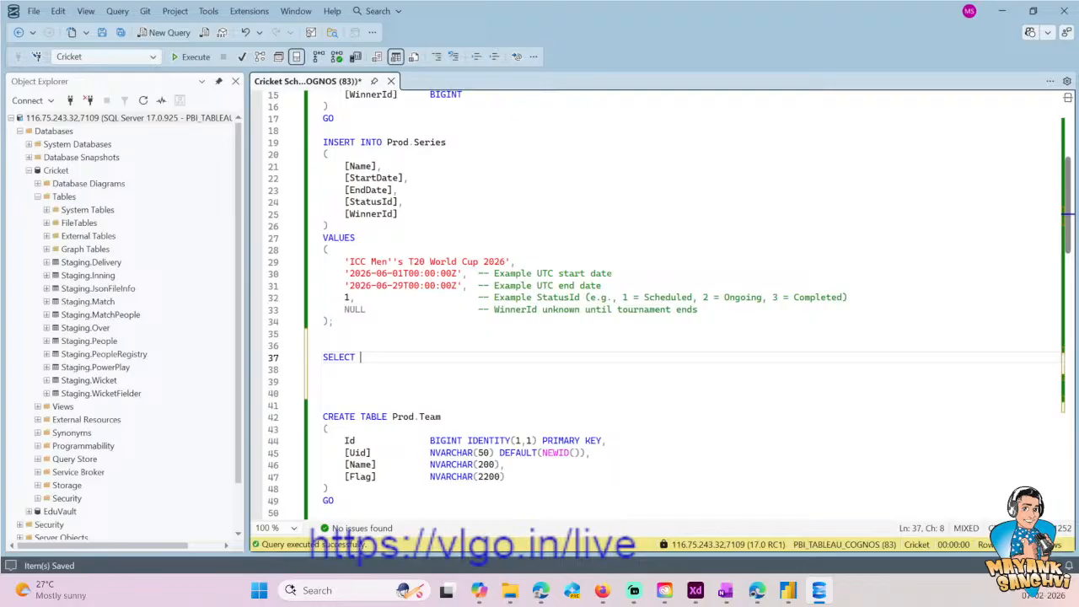
text(GETDATE)
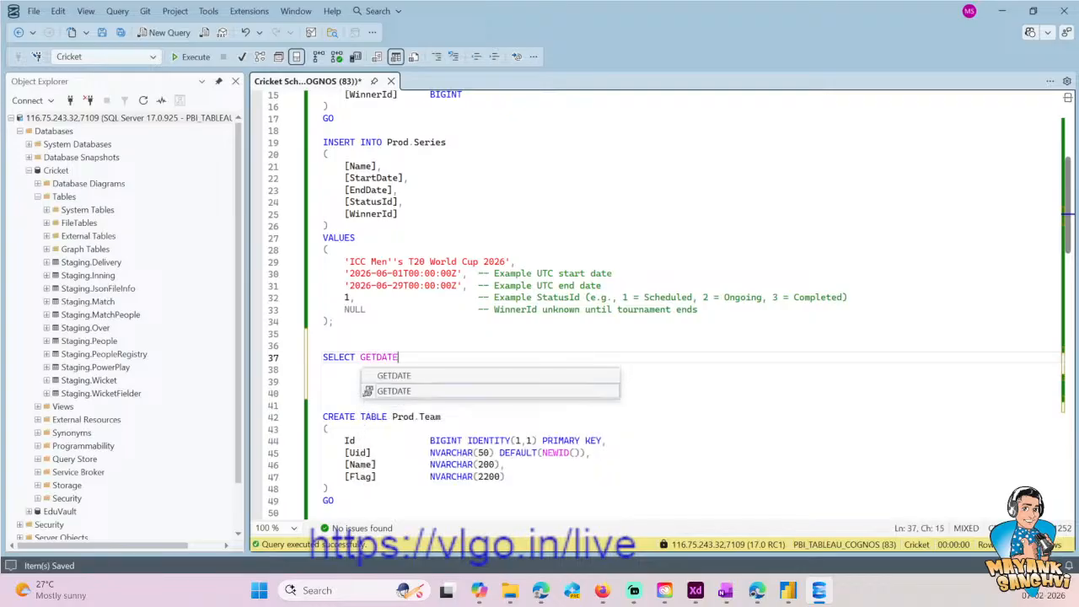
text(())
- Execute only the SELECT GETDATE() query to check the server's current date
key(shift+Home)
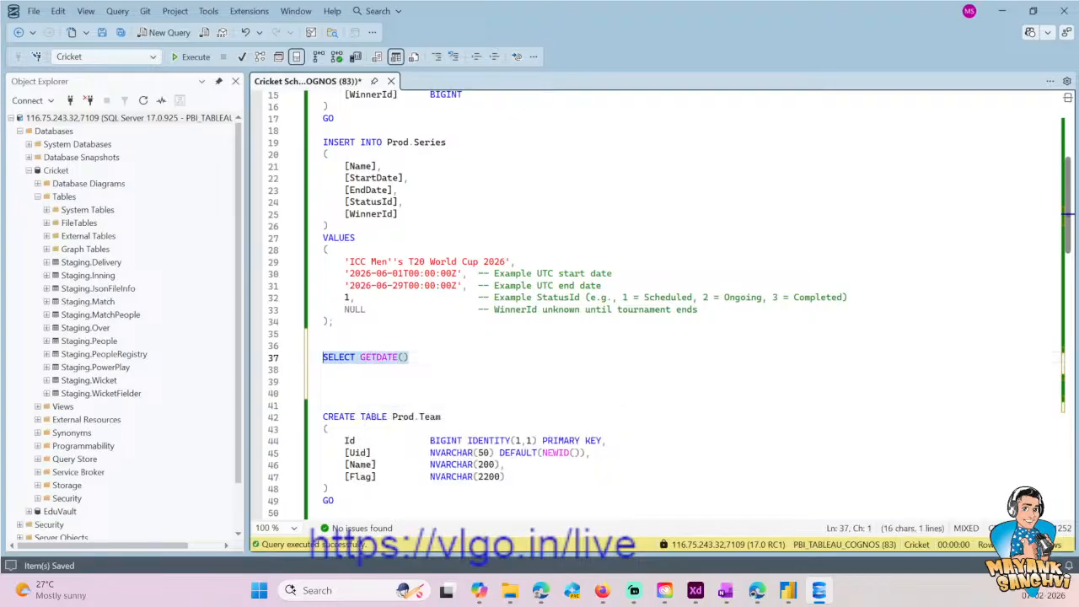
click(190, 56)
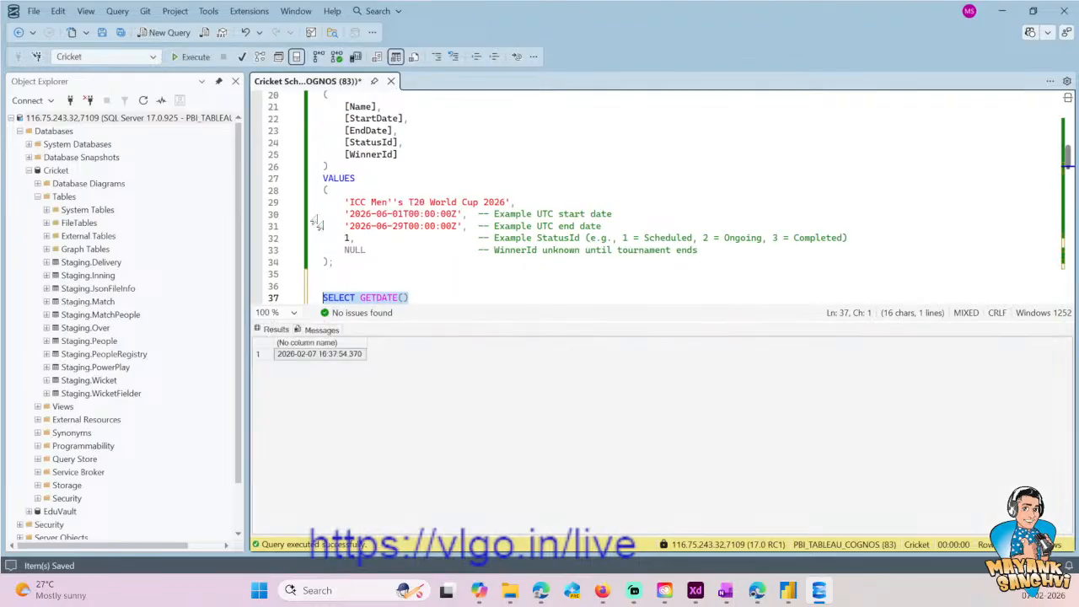
click(336, 353)
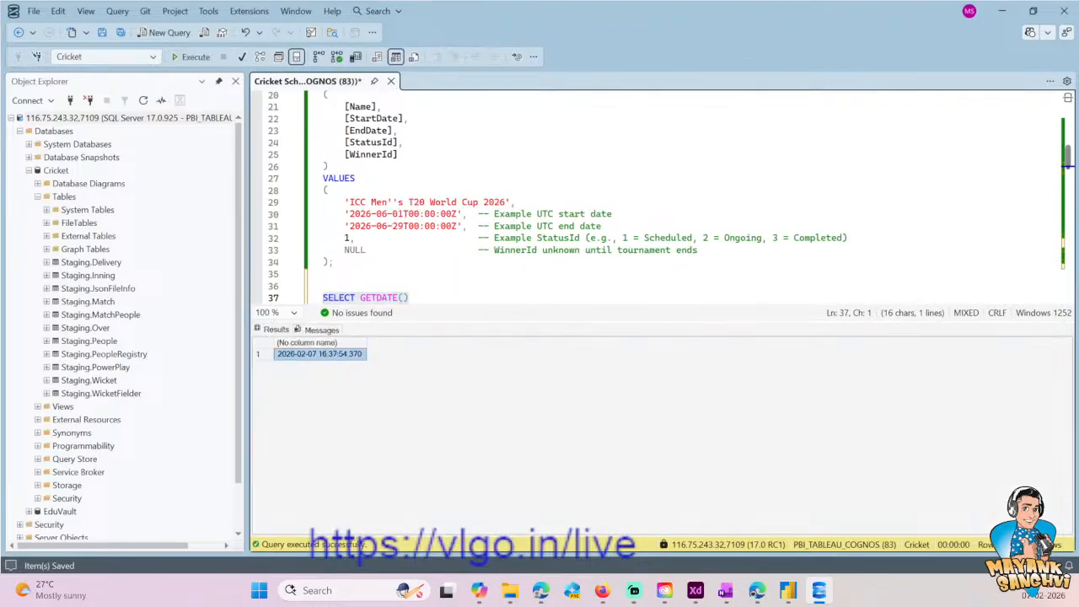
- Change the start date in the Prod.Series INSERT to 2026-02-07
click(400, 215)
key(Left)
key(Left)
key(BackSpace)
text(2)
key(Right)
key(Right)
key(Delete)
text(7)
key(Down)
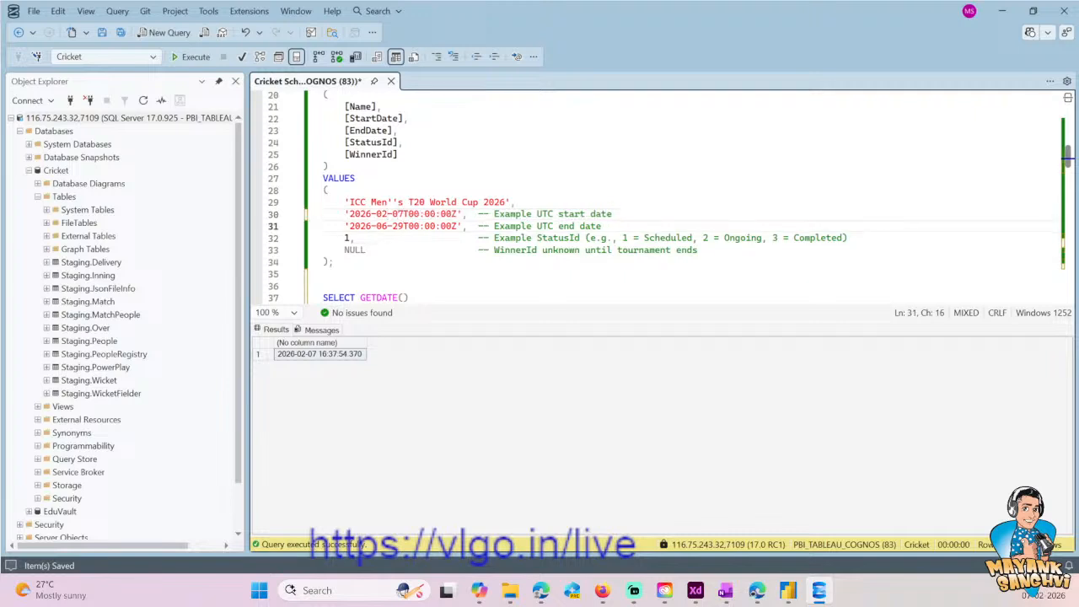
- Change the end date in the Prod.Series INSERT to 2026-03-08
key(Left)
key(Left)
key(Left)
scroll(658, 194, up, 5)
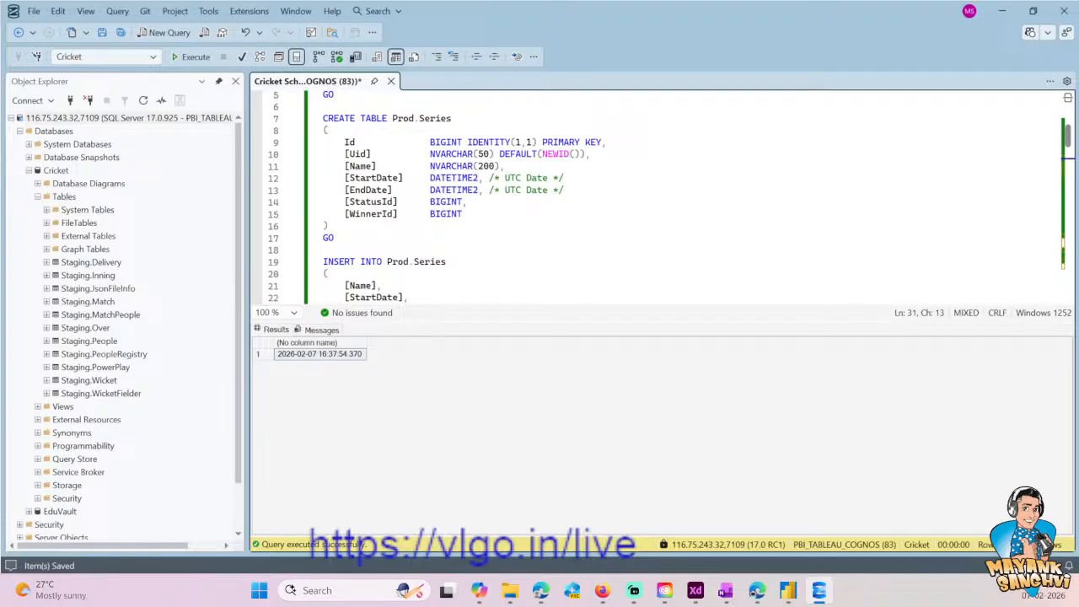
scroll(657, 194, down, 1)
scroll(658, 194, down, 2)
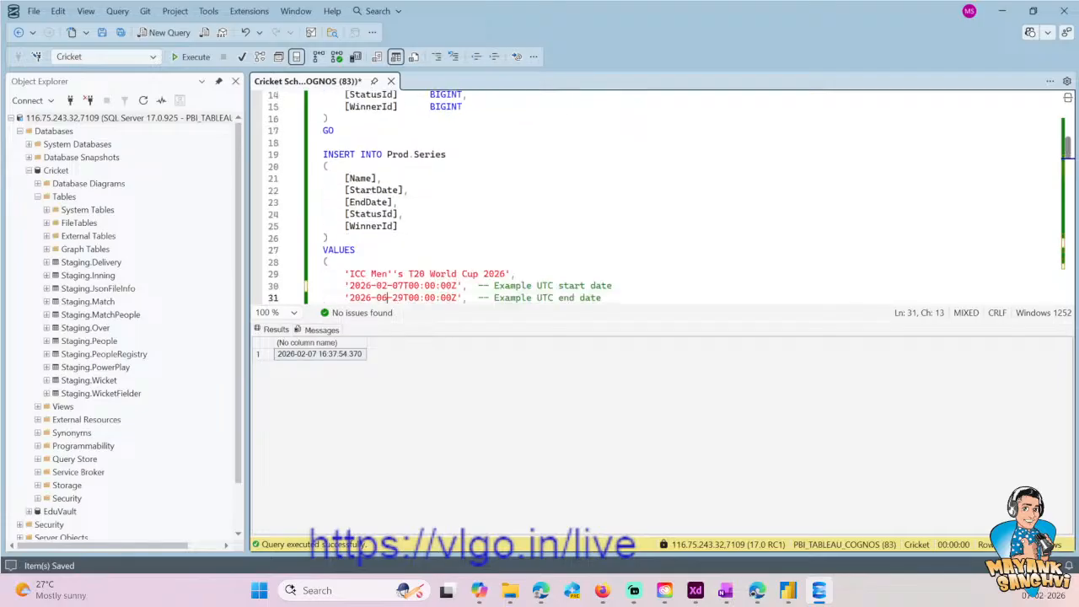
scroll(658, 194, down, 1)
key(BackSpace)
text(3)
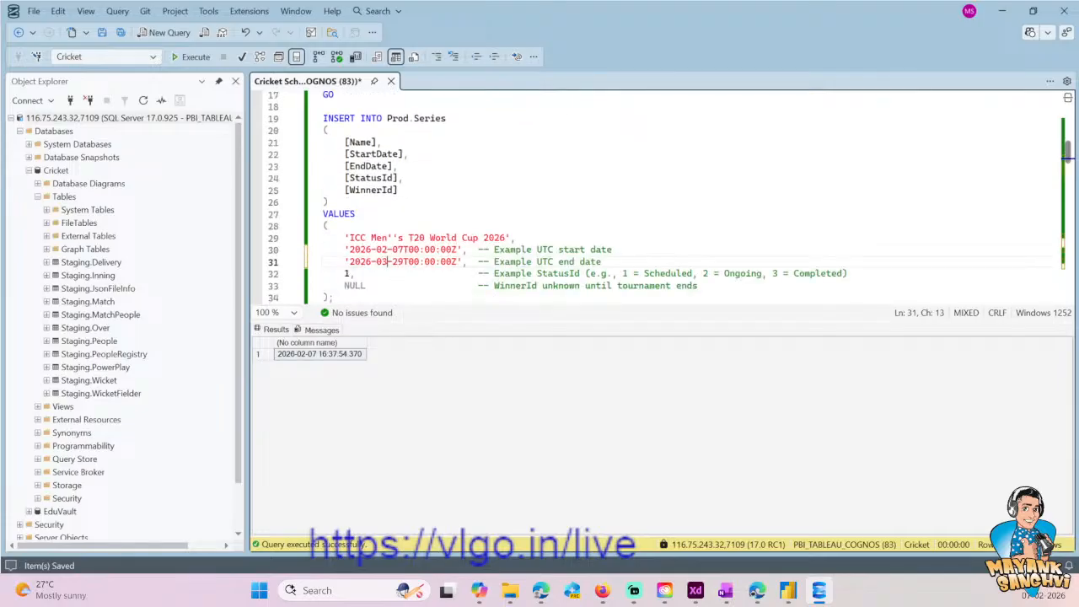
key(Right)
key(Delete)
key(Delete)
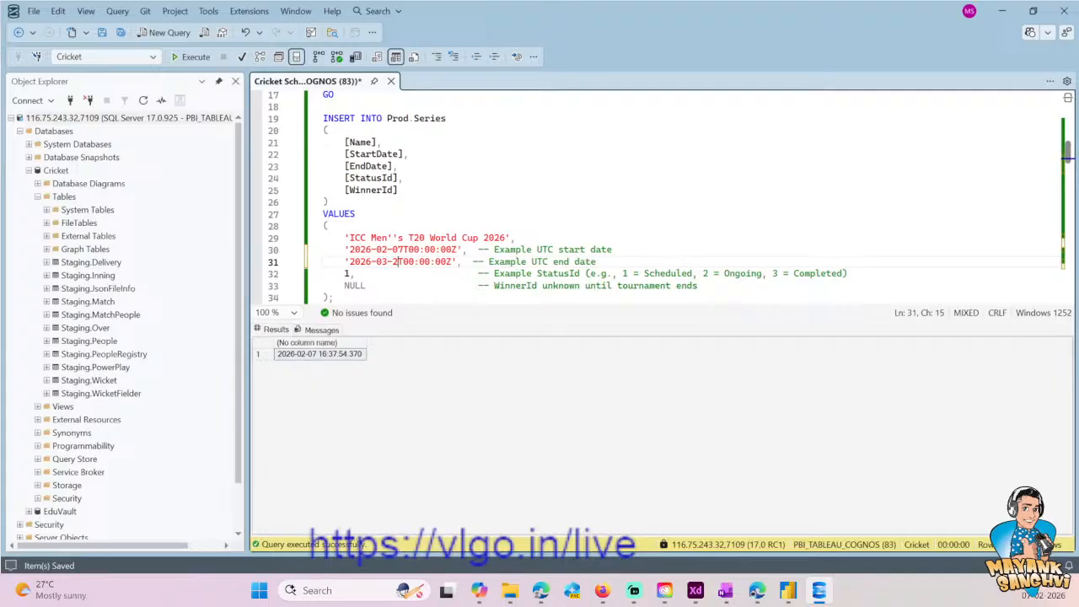
text(08)
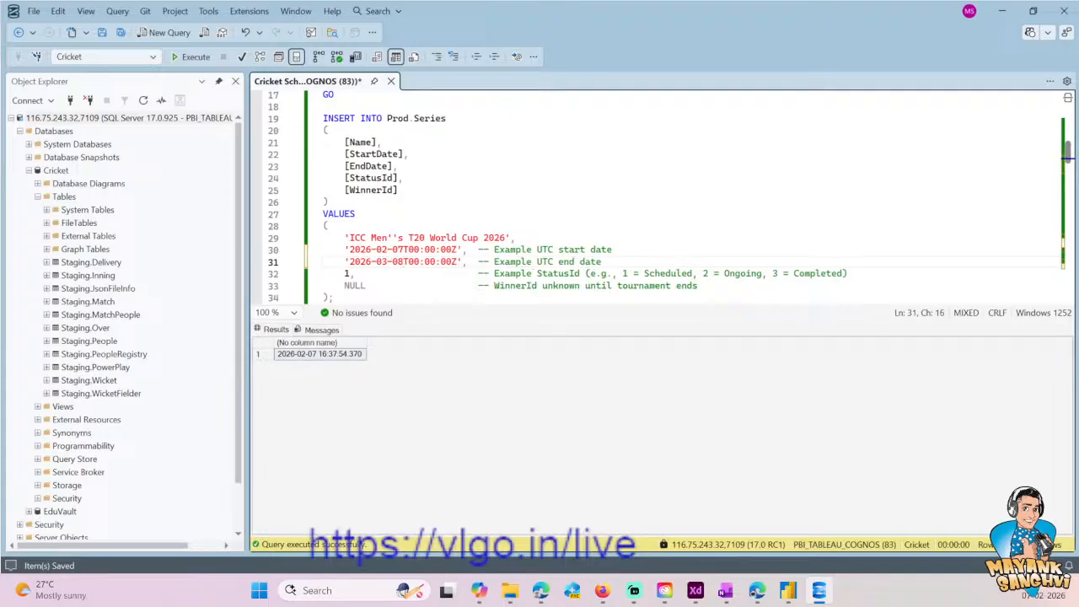
- Copy the word Ongoing from the StatusId comment and place it below the Prod.MatchStatus SELECT query
key(Down)
key(Down)
key(Up)
scroll(577, 258, down, 2)
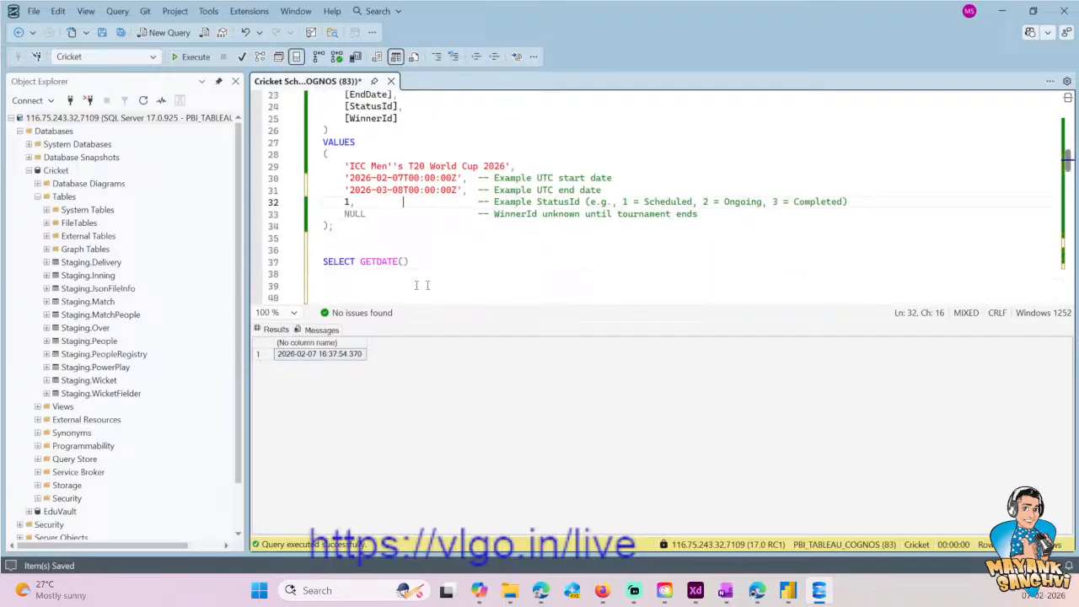
double_click(673, 204)
double_click(740, 203)
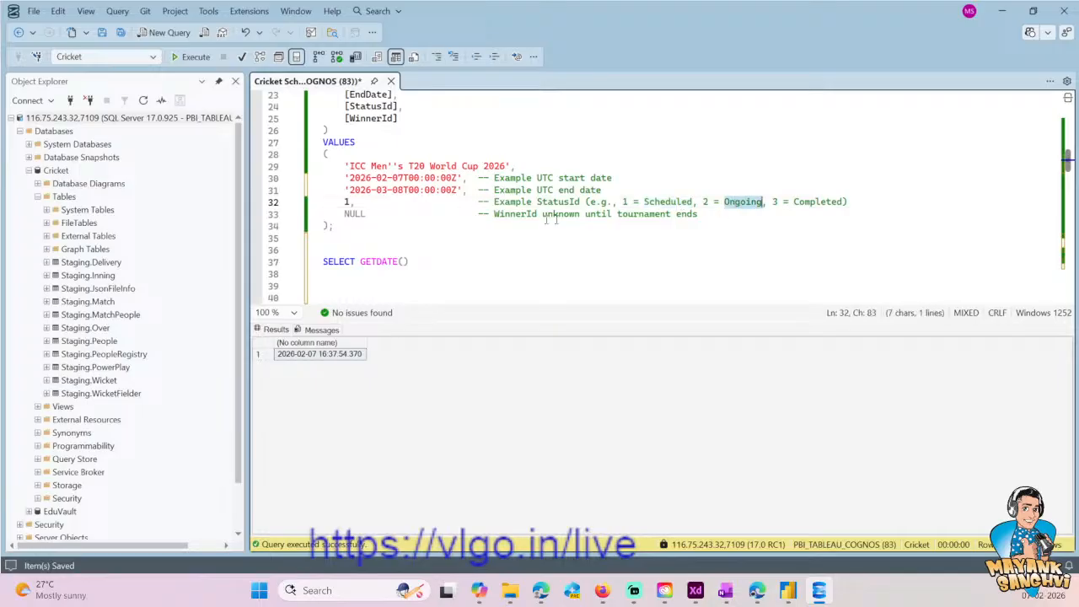
scroll(740, 205, down, 20)
scroll(739, 205, down, 5)
scroll(739, 204, up, 4)
click(490, 250)
key(Return)
key(Return)
key(ctrl+v)
- Start an UPDATE Prod.SeriesStatus statement between the Prod.MatchStatus SELECT query and the word Ongoing
key(Up)
key(Up)
key(Up)
key(Down)
key(End)
key(Up)
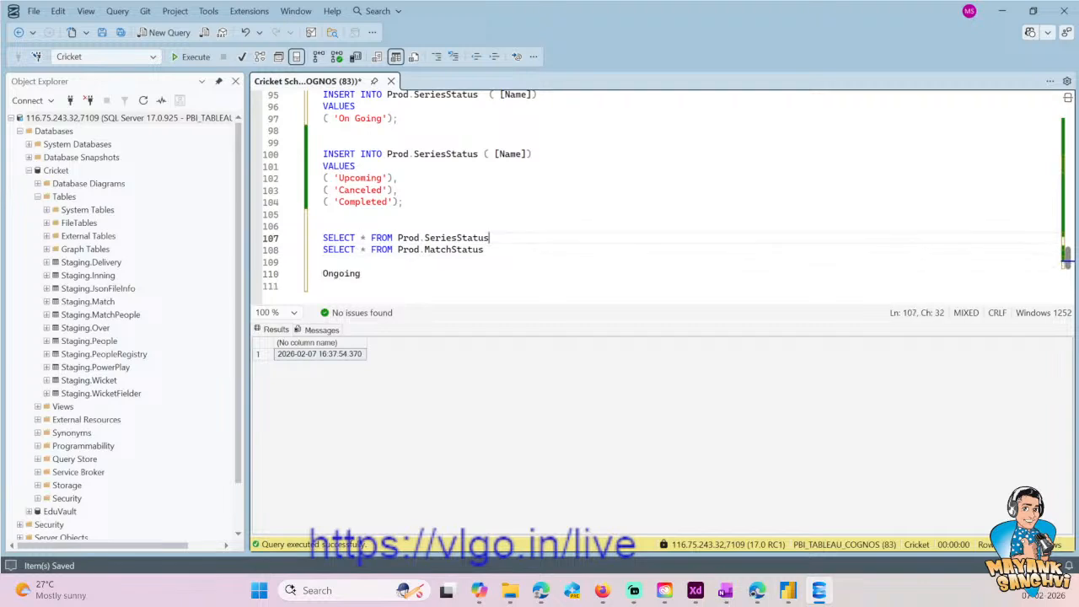
key(ctrl+Left)
key(ctrl+Left)
key(ctrl+Left)
key(shift+End)
key(Down)
key(Return)
key(Return)
text(UPDATE Prod.SeriesStatus)
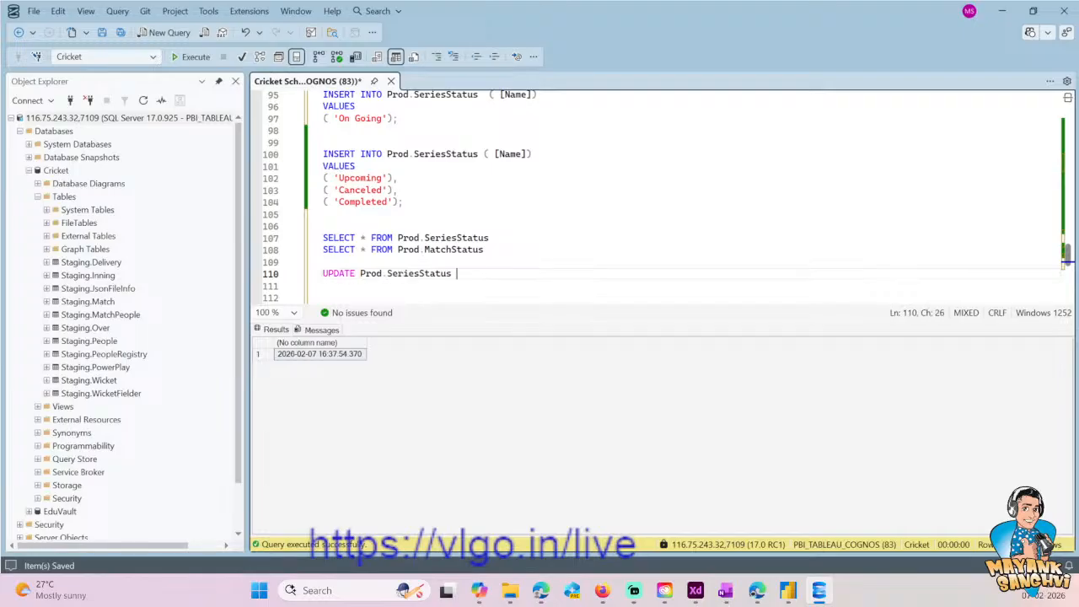
- Add a SET [Name] line and a WHERE Id = 4; line to the Prod.SeriesStatus UPDATE
key(Return)
text(SET )
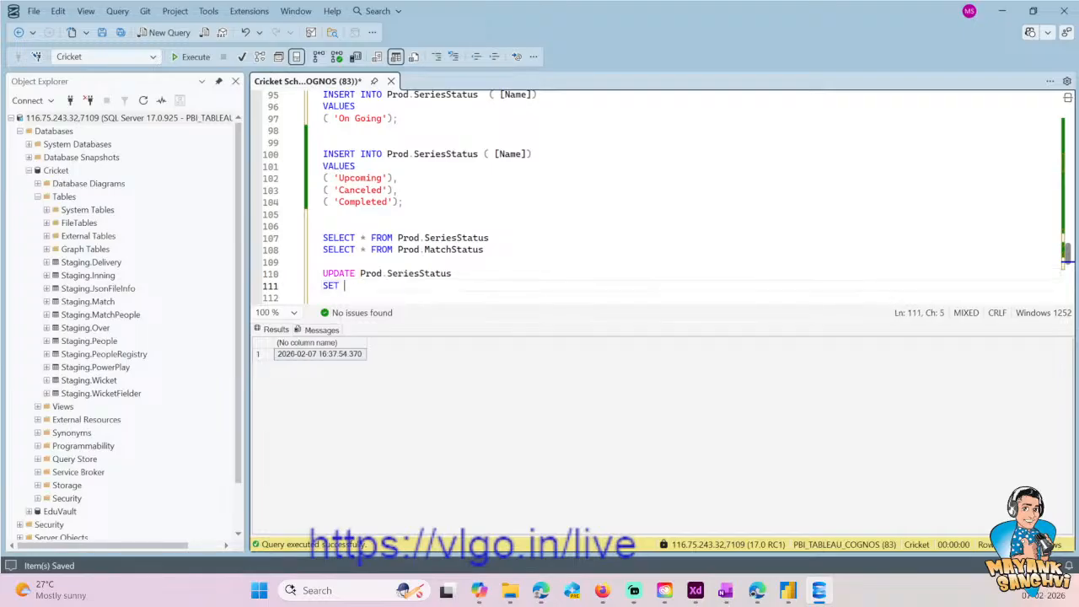
text([])
text(Name)
key(Right)
text(WHERE)
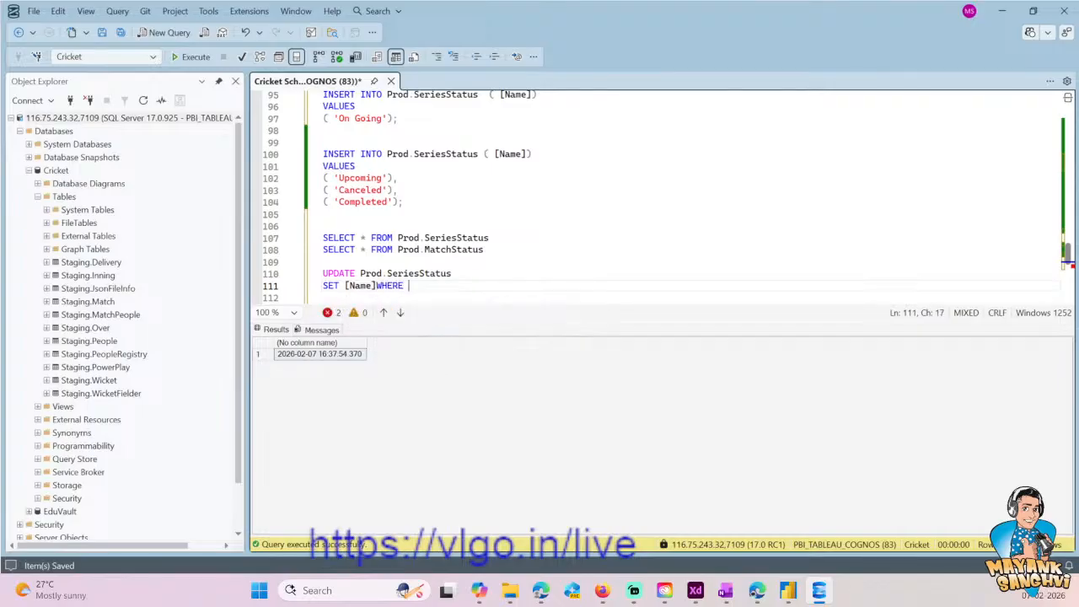
key(BackSpace)
key(Left)
key(Left)
key(Left)
key(Left)
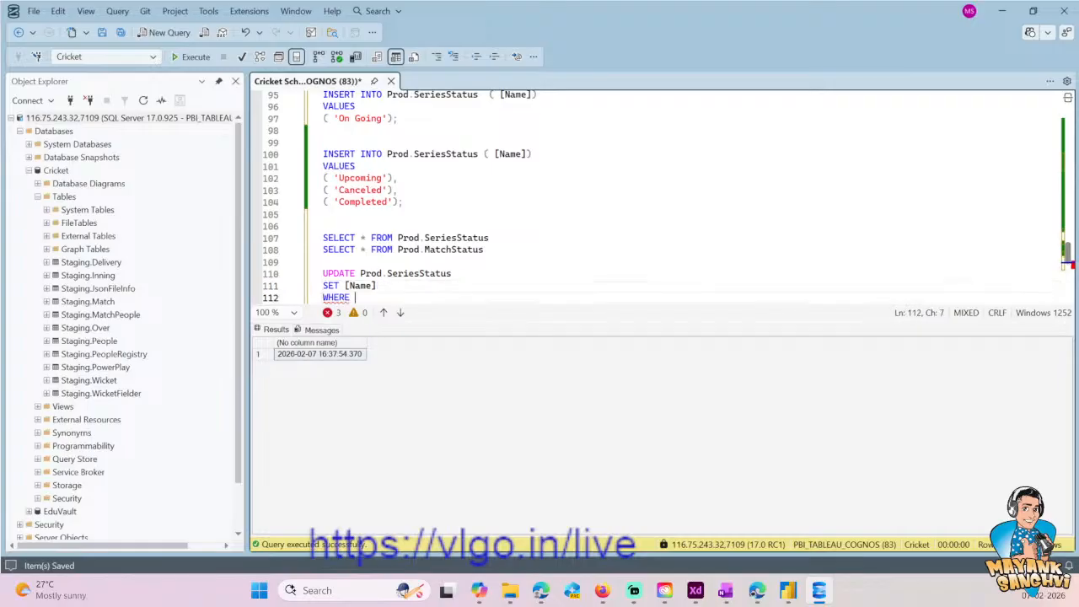
text(Id = 4;)
key(Return)
- Duplicate the three-line Prod.SeriesStatus UPDATE statement a few lines below the original
key(Left)
key(shift+Home)
key(shift+Up)
key(shift+Up)
key(ctrl+c)
key(Right)
key(Return)
key(Return)
key(Return)
key(ctrl+v)
- Change the table in the duplicated UPDATE statement to Prod.MatchStatus
key(Up)
key(Up)
key(Up)
key(Up)
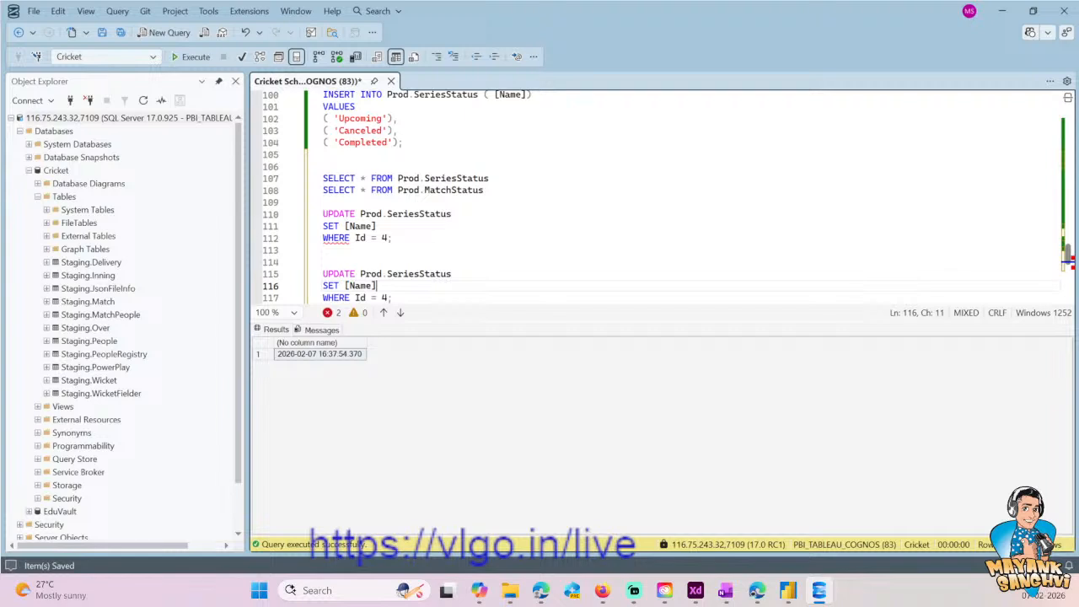
key(Up)
key(Up)
key(Up)
key(Up)
key(Up)
key(End)
key(Left)
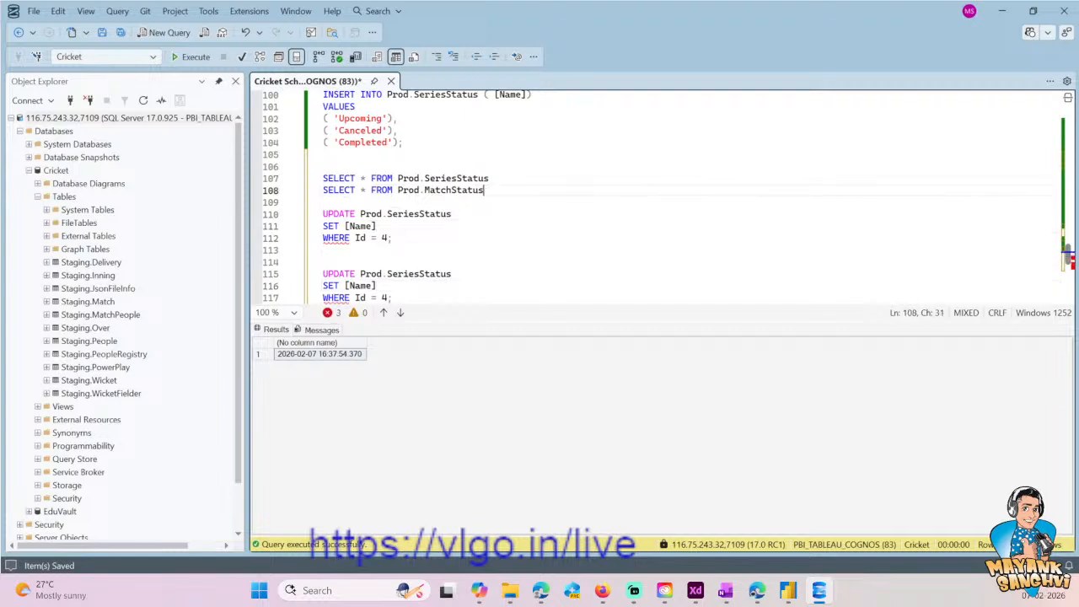
key(Right)
key(ctrl+shift+Left)
key(ctrl+c)
key(Down)
key(Down)
key(Down)
key(Down)
key(Down)
key(Down)
key(Down)
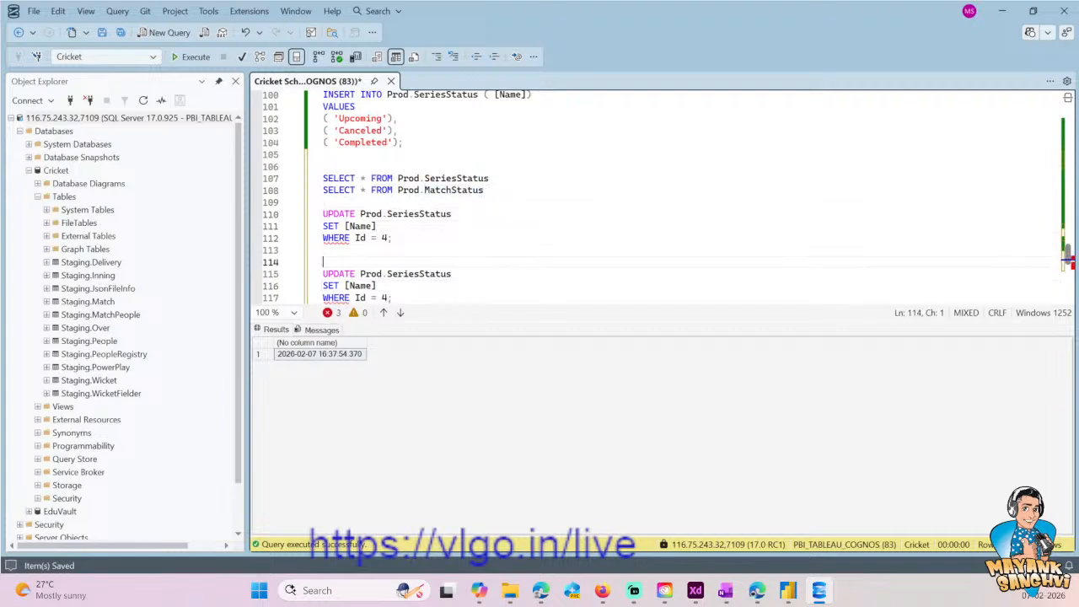
key(End)
key(ctrl+shift+Left)
key(ctrl+v)
- Cut the loose word Ongoing from below the UPDATE statements
key(ctrl+End)
key(Up)
key(Up)
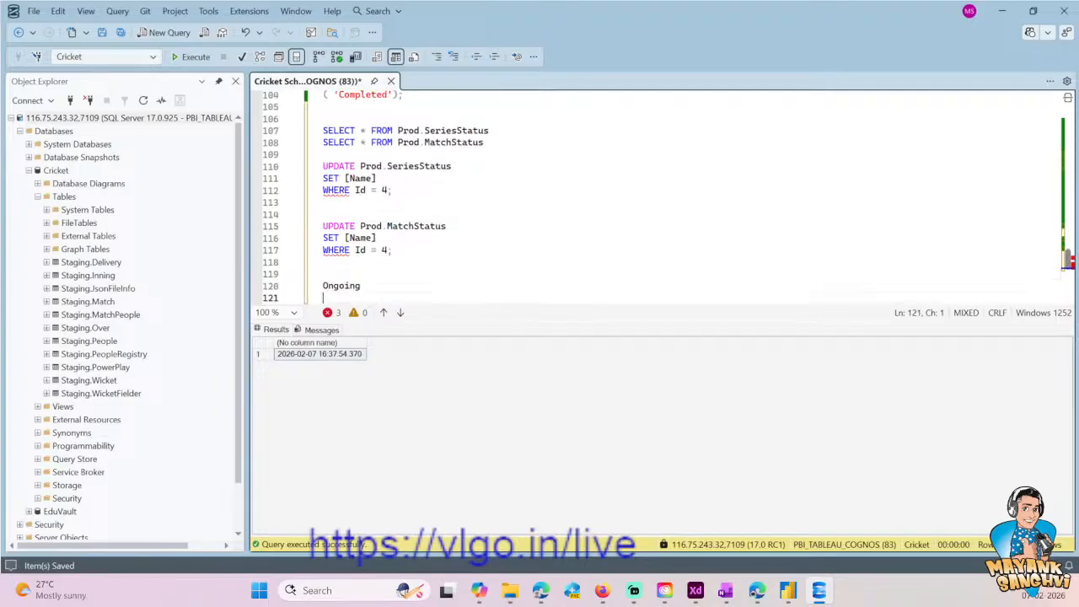
key(Down)
key(Down)
key(Up)
key(shift+End)
key(ctrl+x)
- Complete the SET [Name] lines of both UPDATE statements with the value 'Ongoing'
key(Up)
key(Up)
key(Up)
key(Up)
key(Up)
key(Up)
key(Up)
key(Up)
key(End)
key(Up)
text(= '')
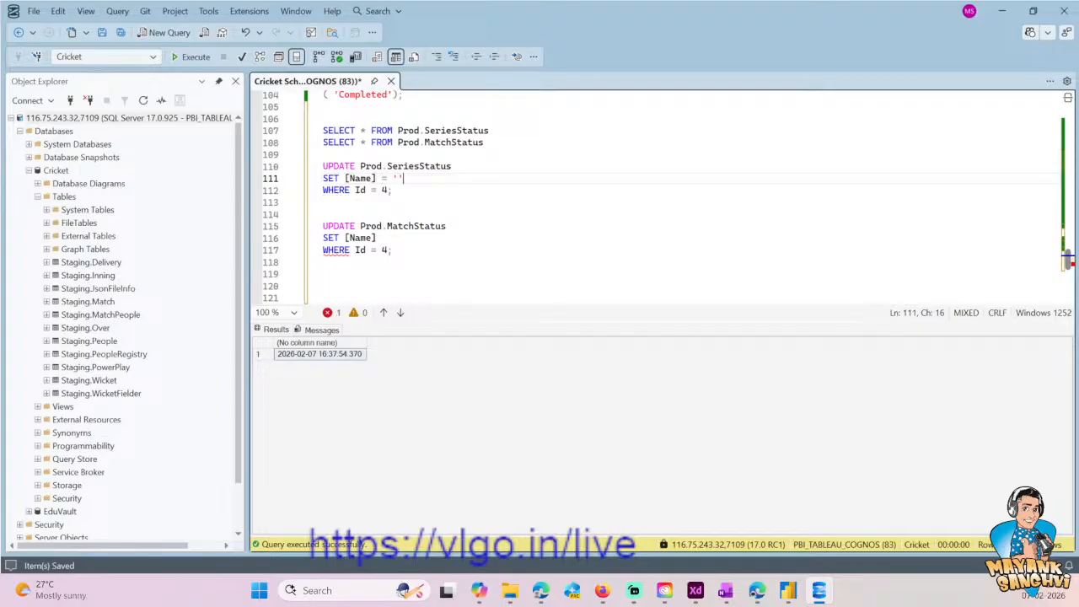
key(Left)
text(Ongoing)
key(Down)
key(Down)
key(Down)
key(Down)
- Execute only the Prod.SeriesStatus and Prod.MatchStatus UPDATE statements
key(Down)
text(= 'Ongoing')
key(Down)
key(shift+Up)
key(shift+Home)
key(shift+Up)
key(shift+Up)
key(shift+Up)
key(shift+Up)
key(shift+Up)
key(shift+Up)
key(shift+Up)
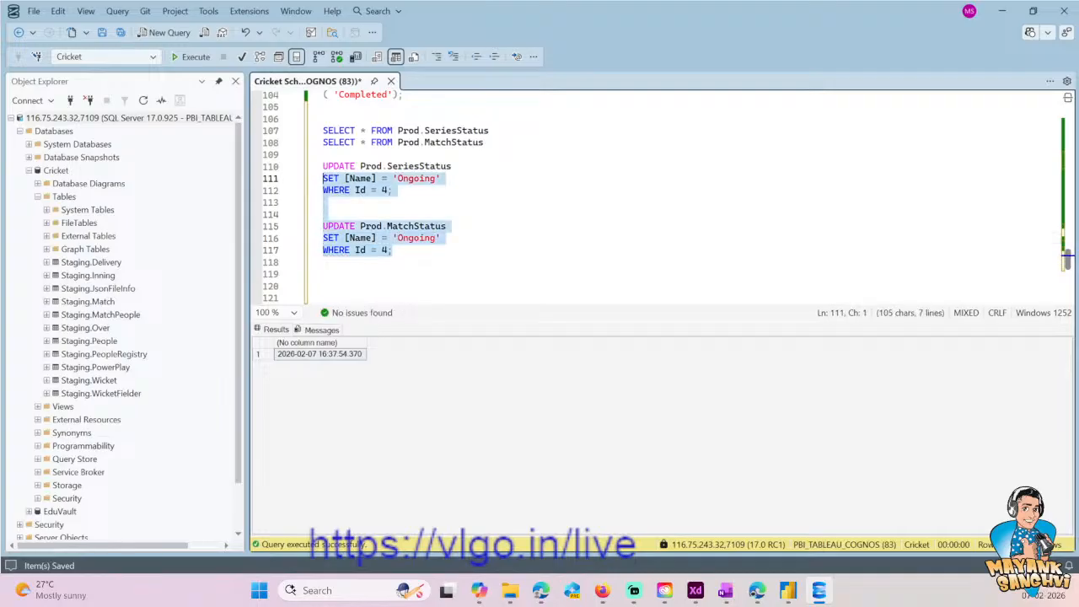
click(190, 57)
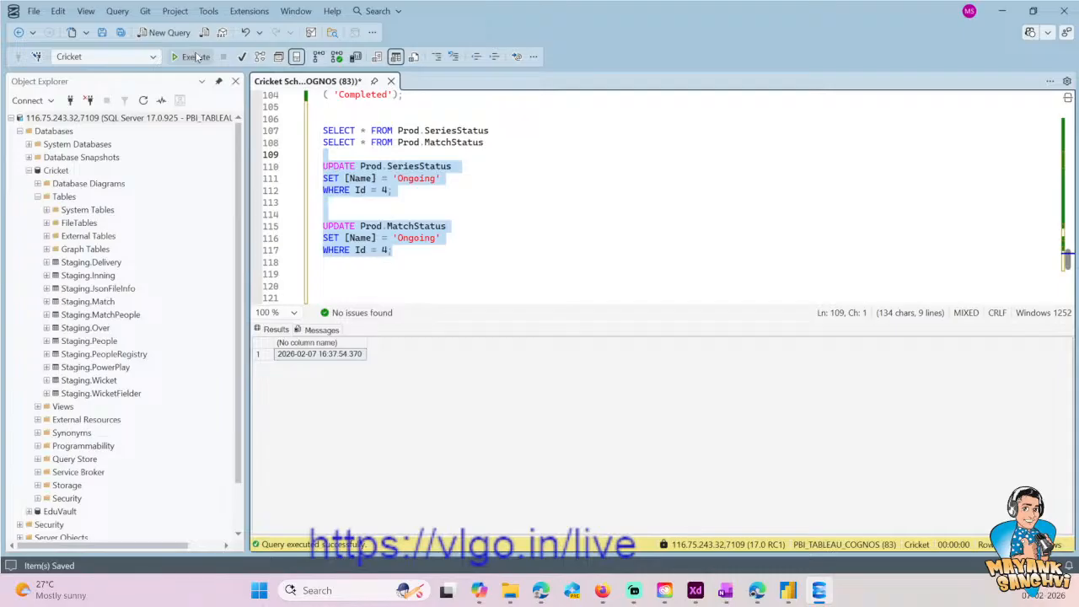
- Set the StatusId value in the Prod.Series INSERT to 4
scroll(430, 154, down, 6)
scroll(431, 154, up, 20)
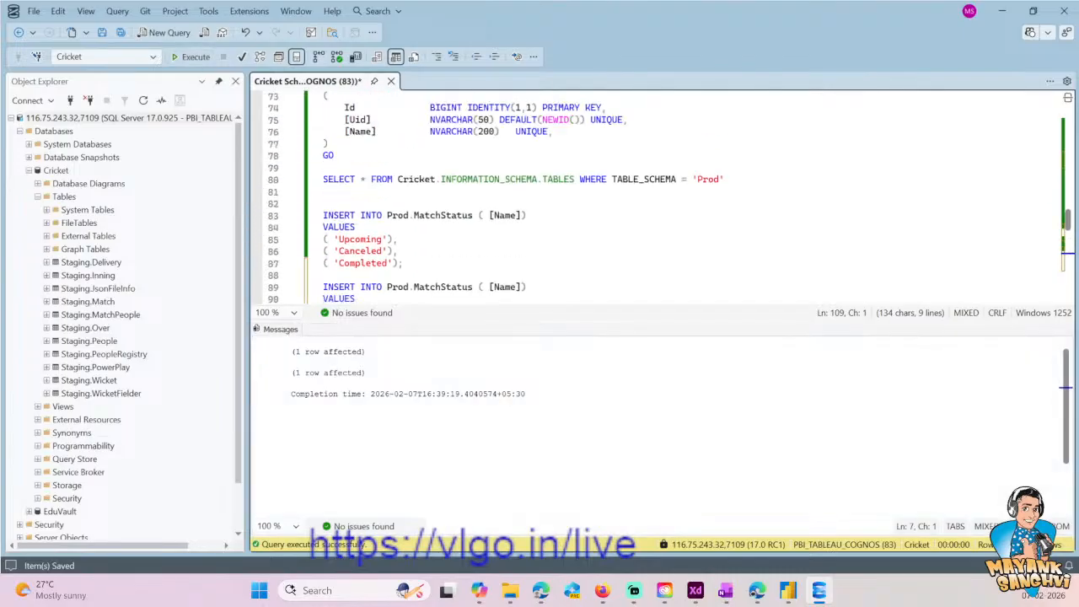
scroll(670, 198, up, 5)
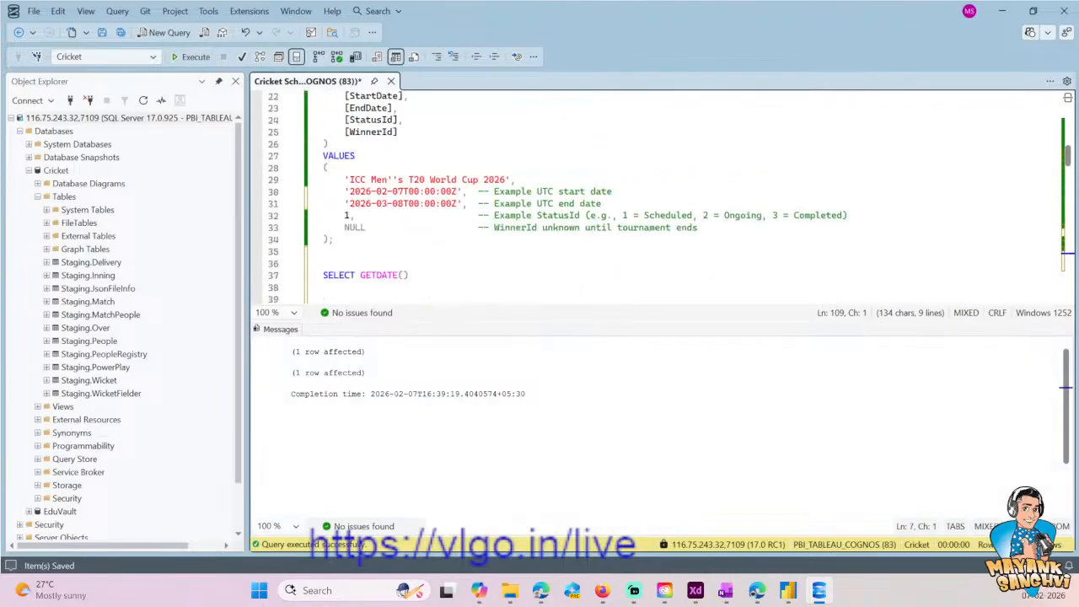
click(407, 217)
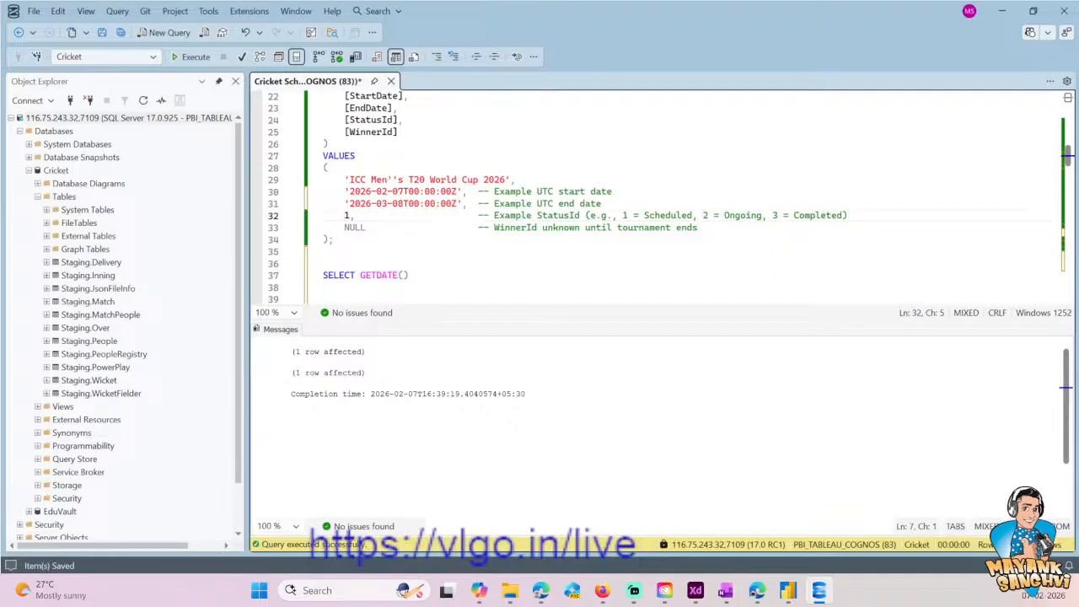
key(Delete)
text(4)
- Execute only the Prod.Series INSERT statement for the ICC Men's T20 World Cup 2026
scroll(385, 255, up, 2)
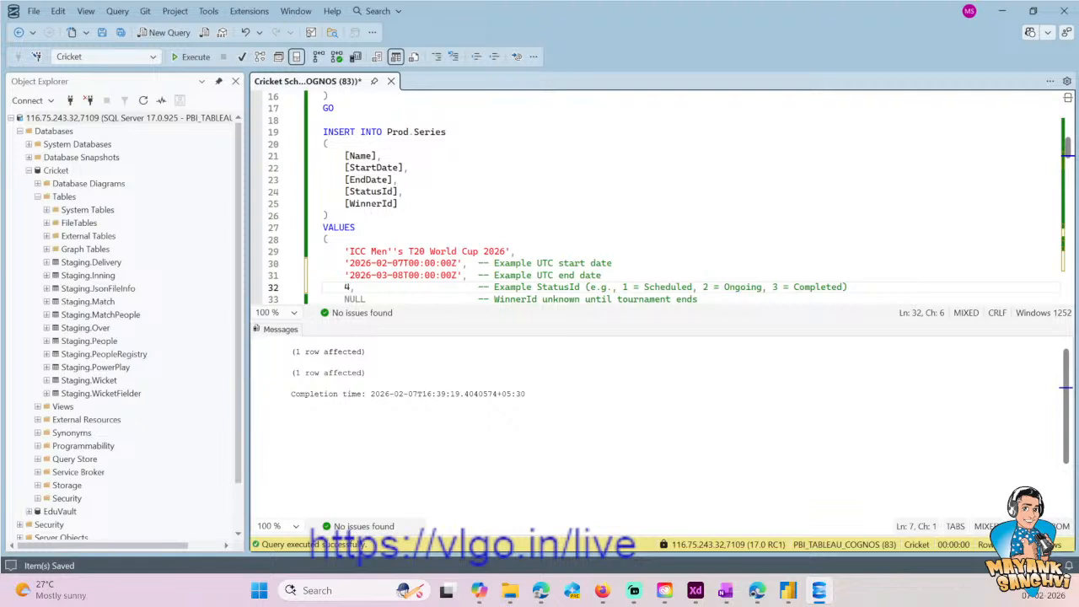
click(351, 203)
scroll(351, 203, down, 1)
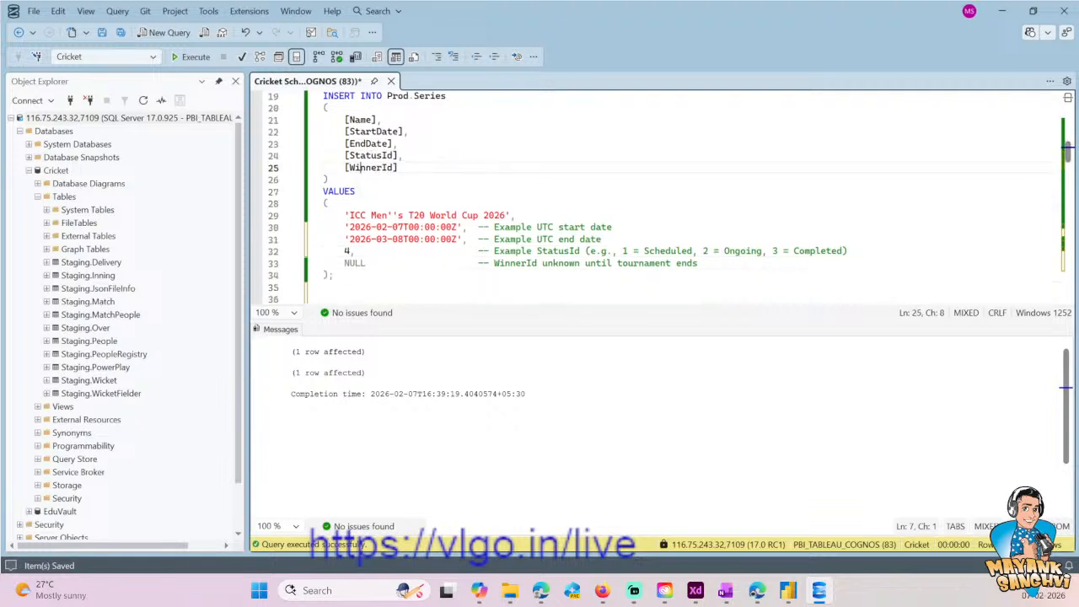
click(336, 275)
scroll(368, 245, up, 1)
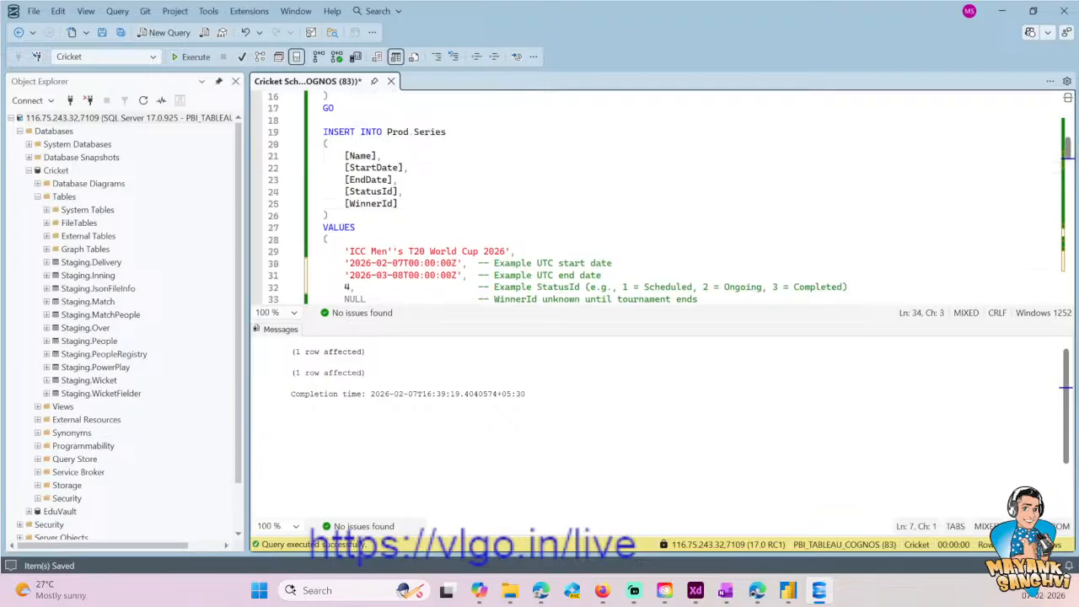
shift+click(324, 131)
click(190, 57)
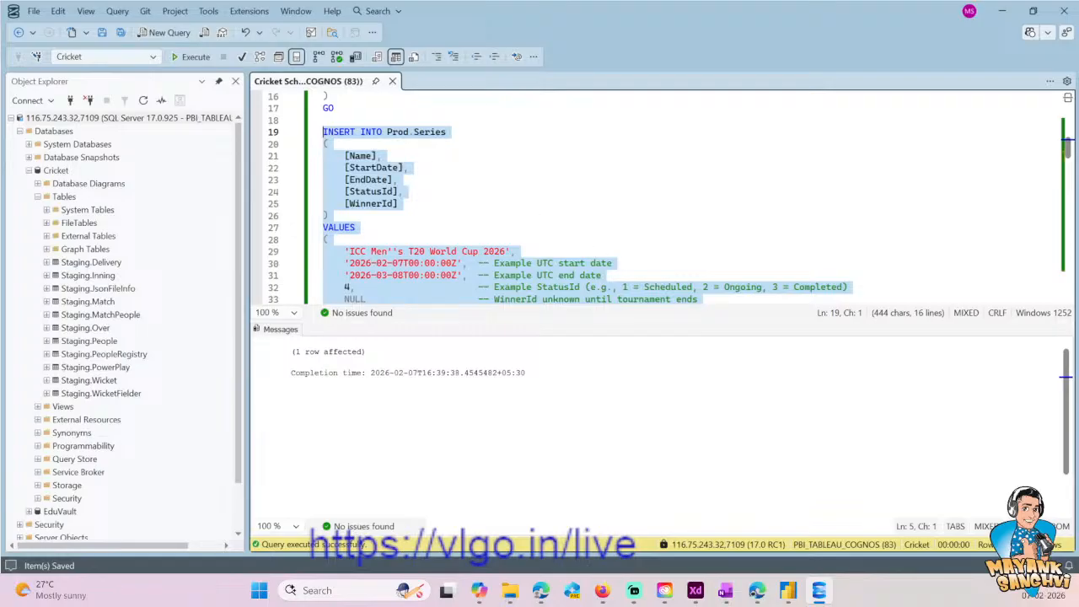
- Hide the query output and go to the CREATE TABLE Prod.Team block
click(523, 252)
key(ctrl+r)
drag(334, 311, 323, 131)
scroll(477, 298, down, 9)
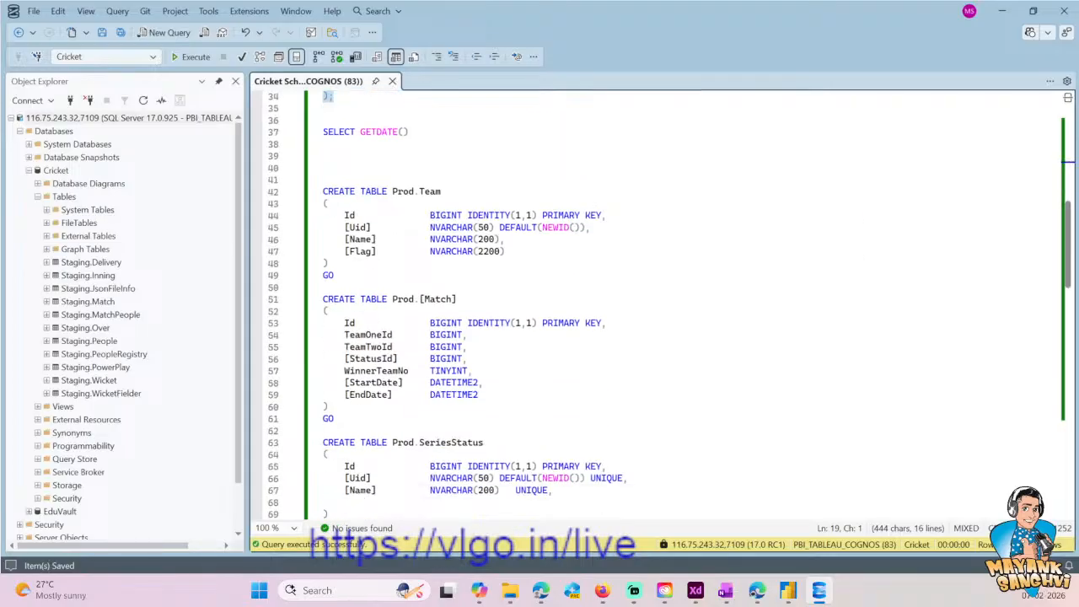
- Paste a copy of the Prod.Series INSERT statement below the CREATE TABLE Prod.[Match] block
click(416, 324)
key(Return)
key(Return)
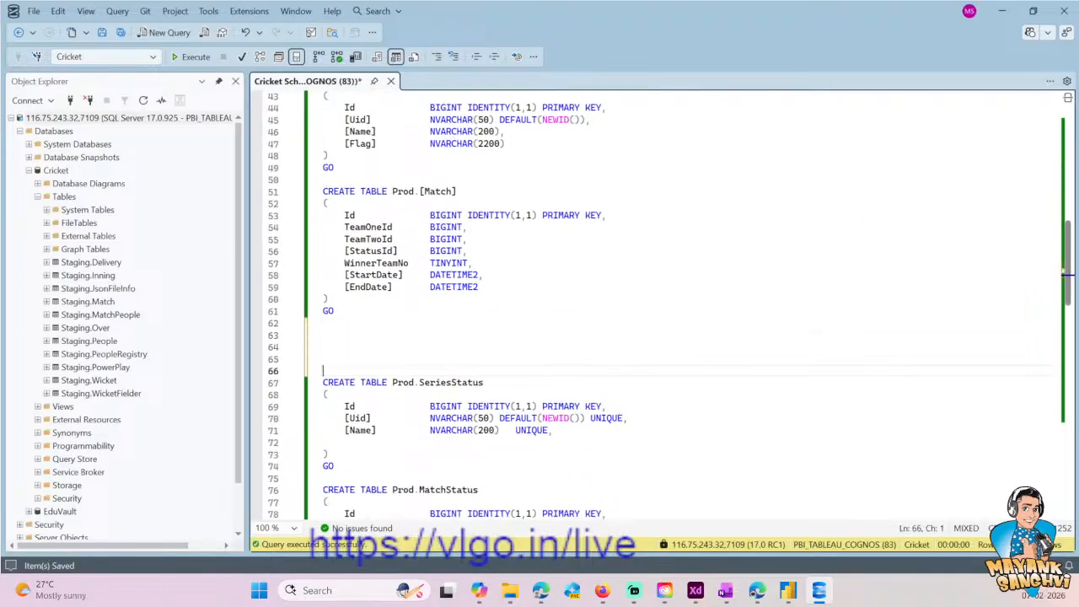
key(ctrl+v)
- Change the target table of the pasted INSERT statement to Prod.[Match]
click(413, 180)
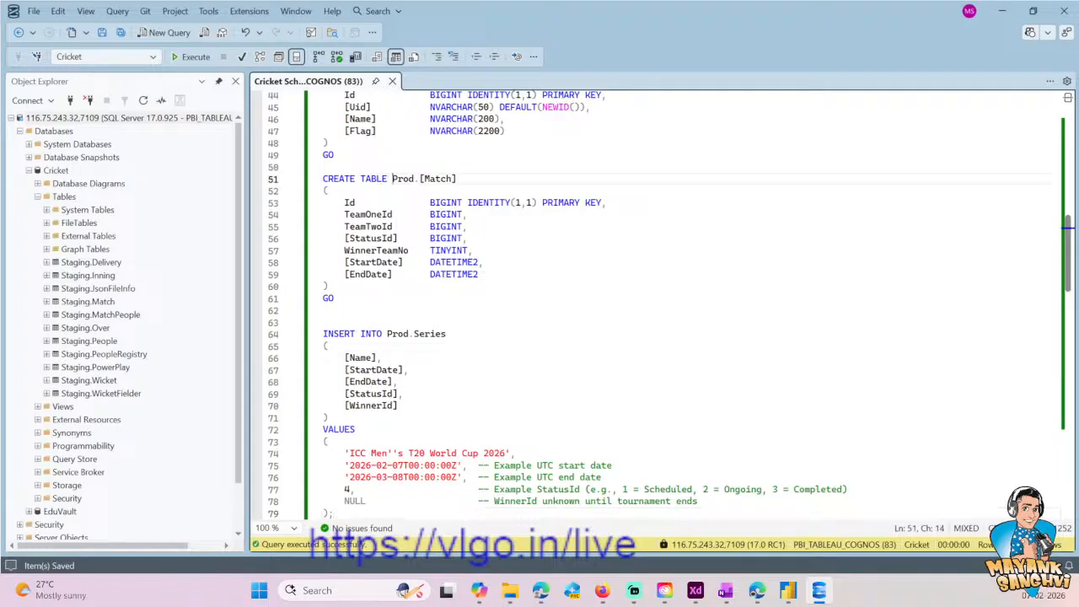
key(shift+End)
key(ctrl+c)
drag(387, 334, 447, 334)
key(ctrl+v)
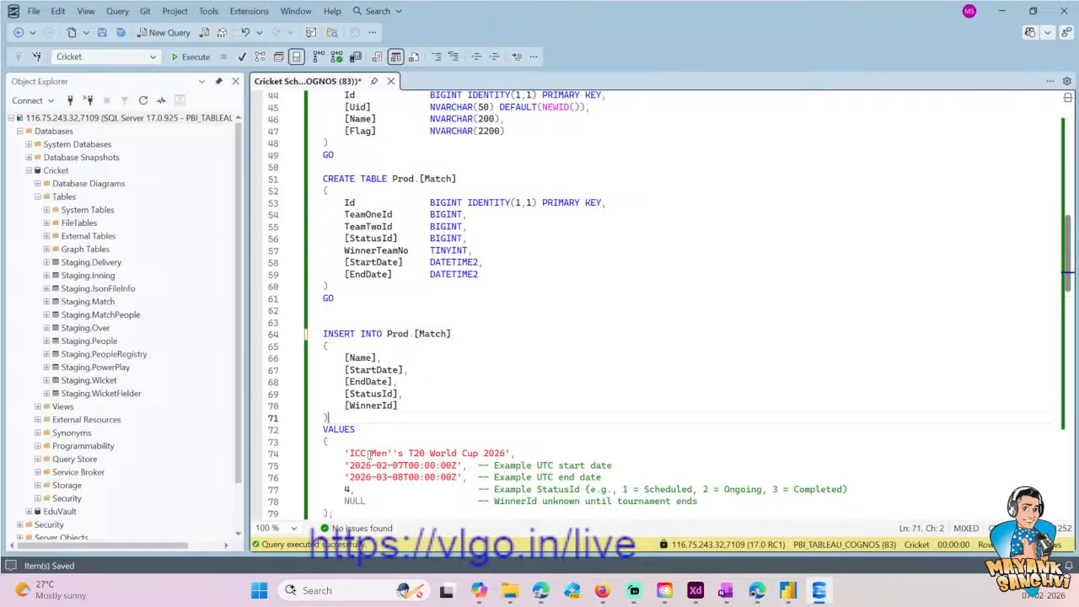
drag(349, 454, 506, 454)
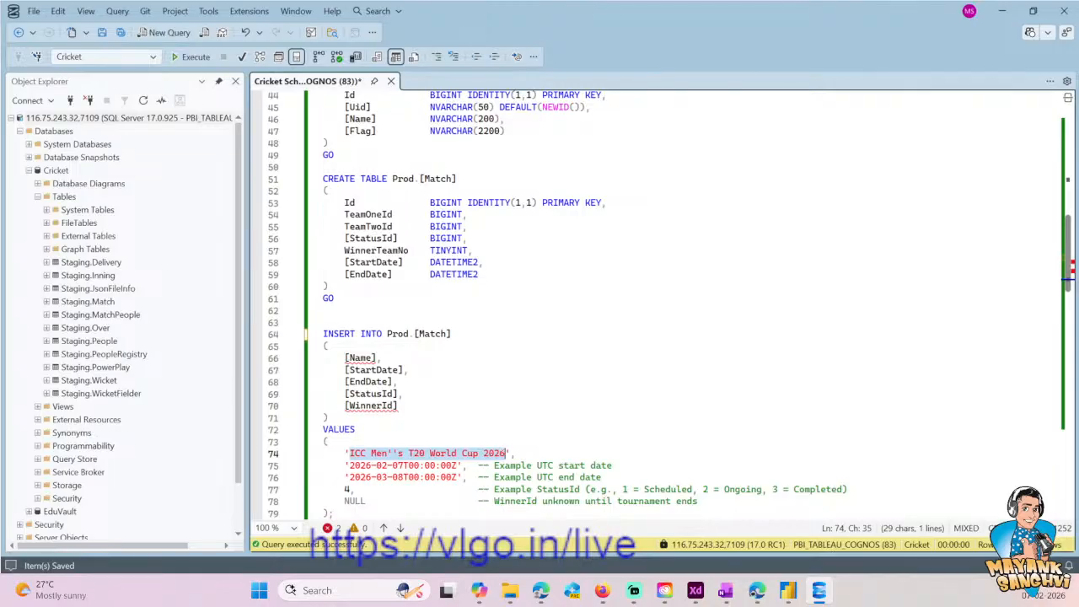
text(g)
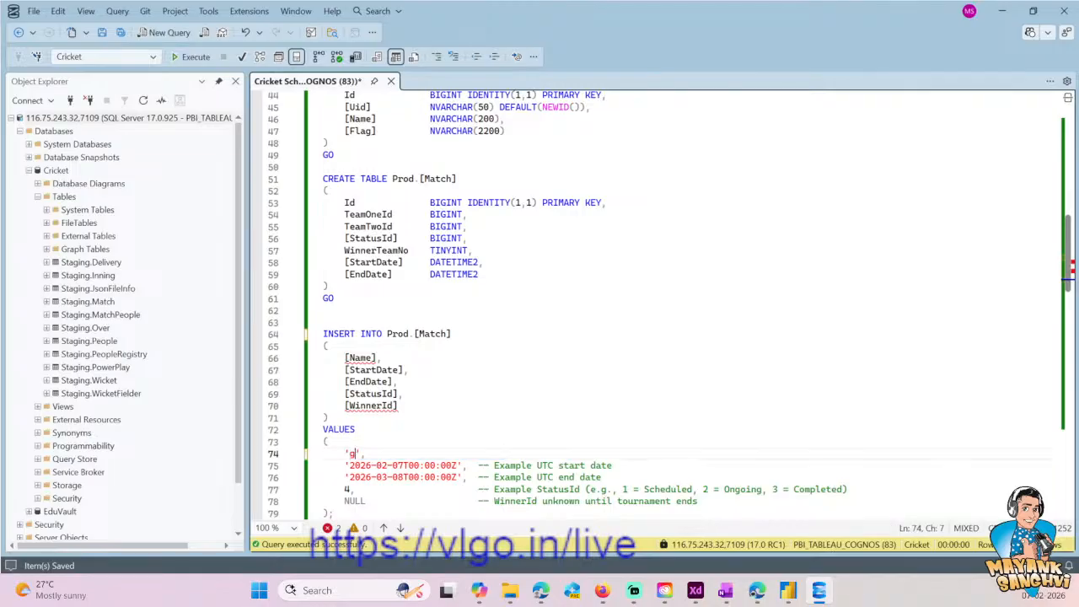
key(ctrl+z)
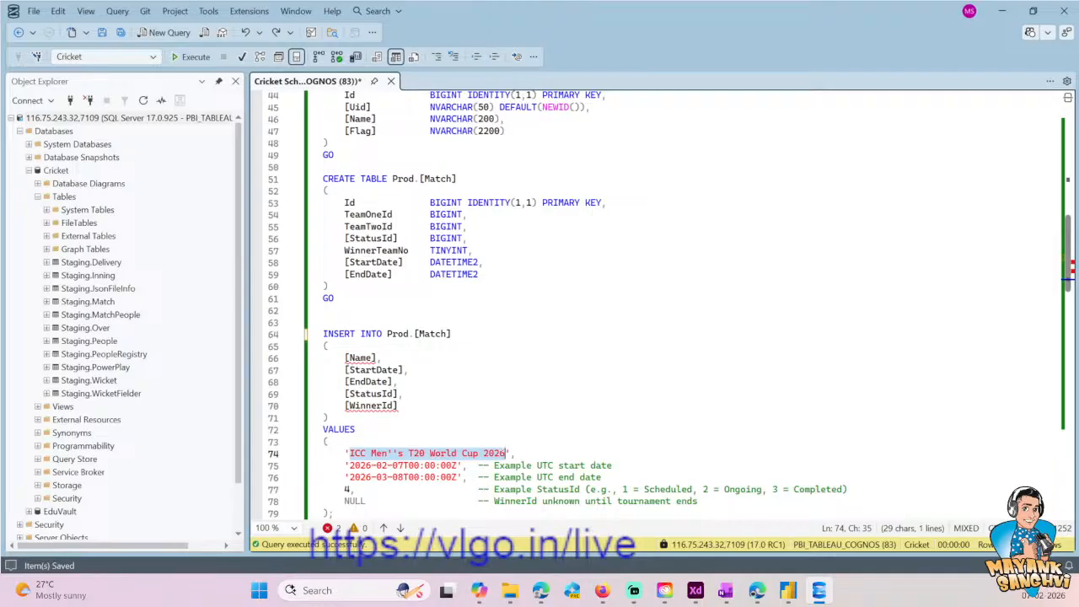
click(329, 442)
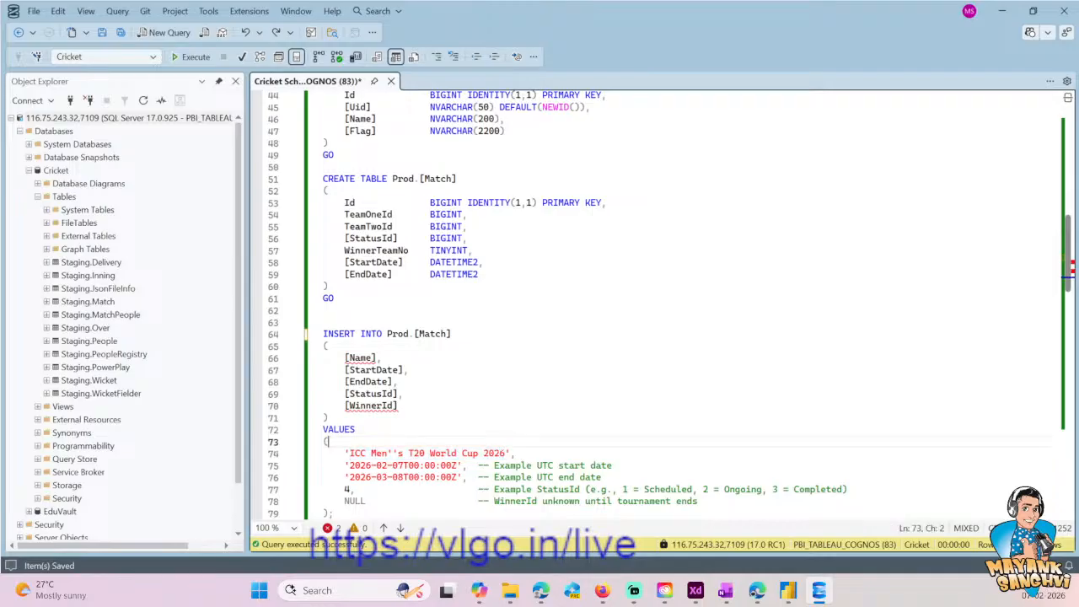
- Move the CREATE TABLE Prod.Team block to the end of the script, below the UPDATE statements
scroll(500, 422, down, 5)
click(500, 512)
key(Down)
key(Down)
key(Down)
key(Down)
key(Down)
key(Down)
key(Down)
key(Down)
key(Down)
key(Down)
key(Down)
key(Down)
key(Down)
key(Down)
key(Down)
key(Down)
key(Down)
key(Down)
key(Down)
key(Down)
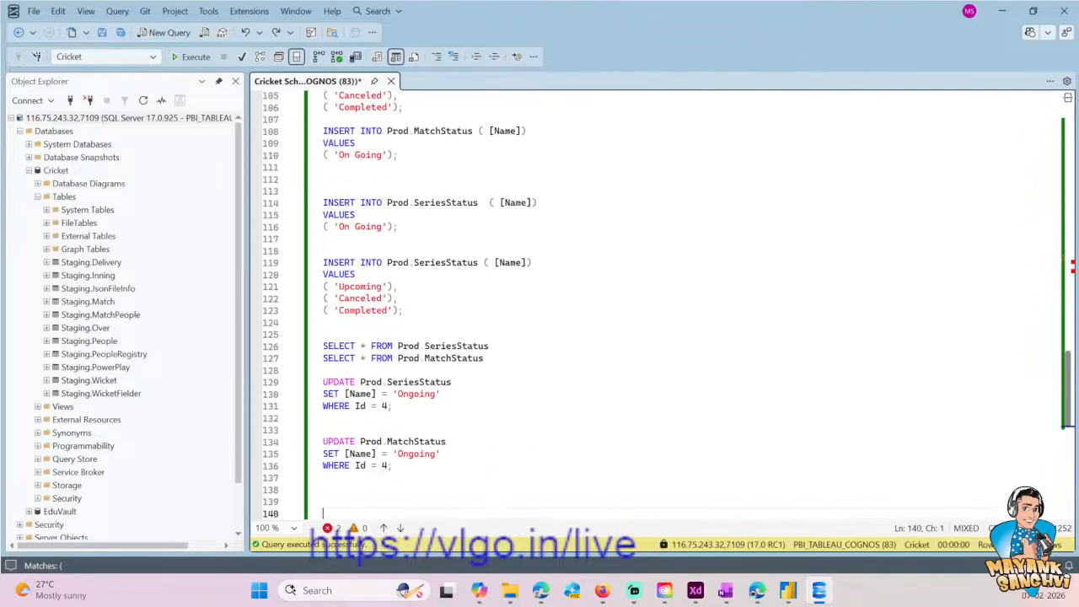
key(Up)
key(Up)
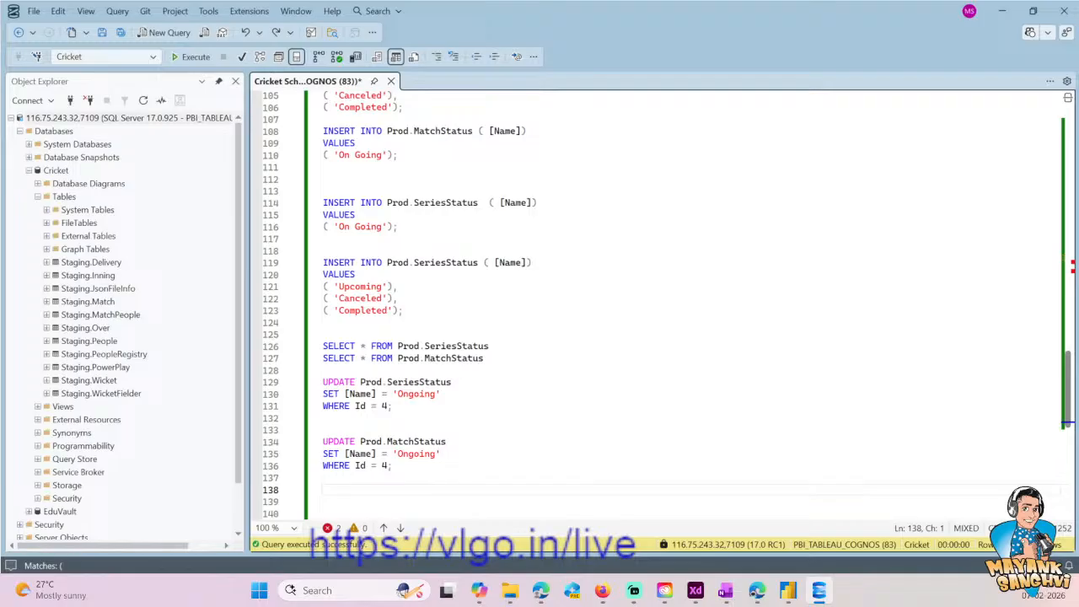
key(ctrl+Home)
scroll(440, 337, down, 7)
click(440, 336)
scroll(374, 314, down, 3)
drag(375, 313, 287, 234)
key(ctrl+x)
key(ctrl+End)
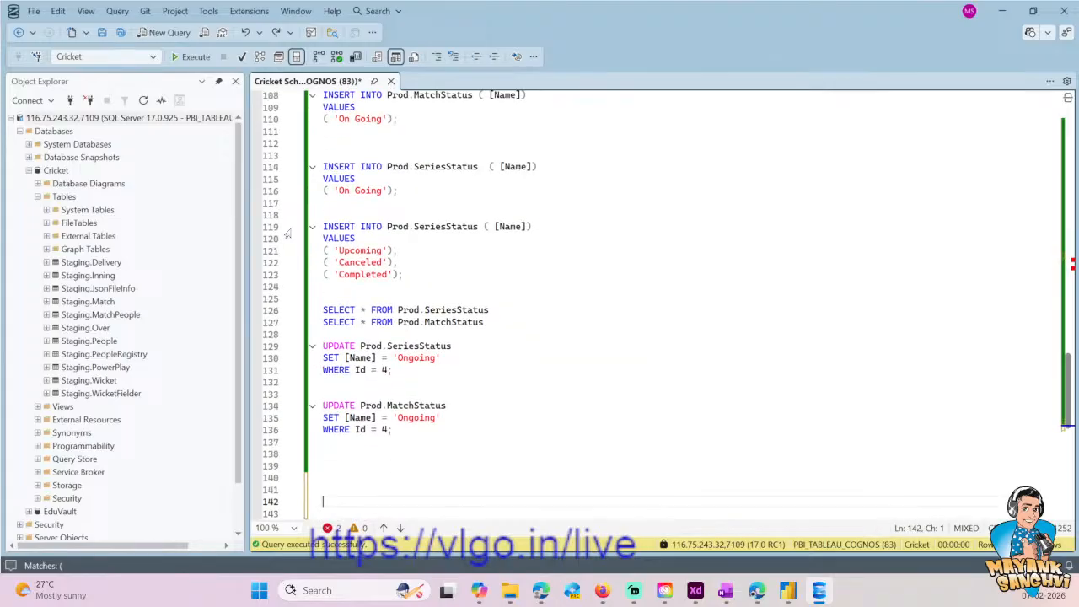
key(ctrl+v)
- Start an INSERT INTO Prod.Team statement with the [Name] column below the Prod.Team table definition
key(Up)
key(Up)
key(Down)
key(Down)
key(Down)
key(Down)
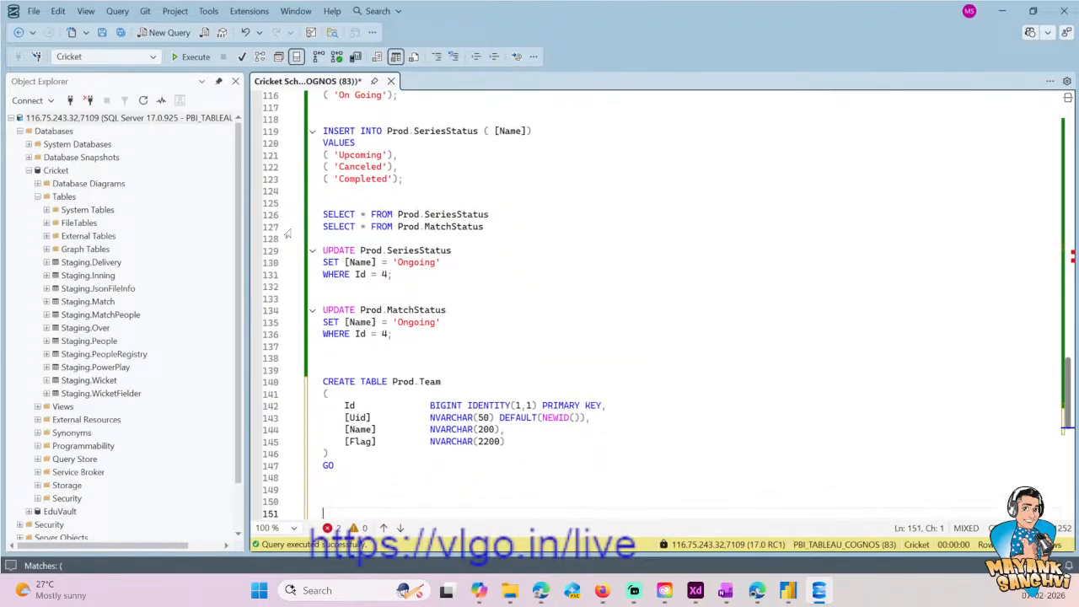
text(INSERT INTO)
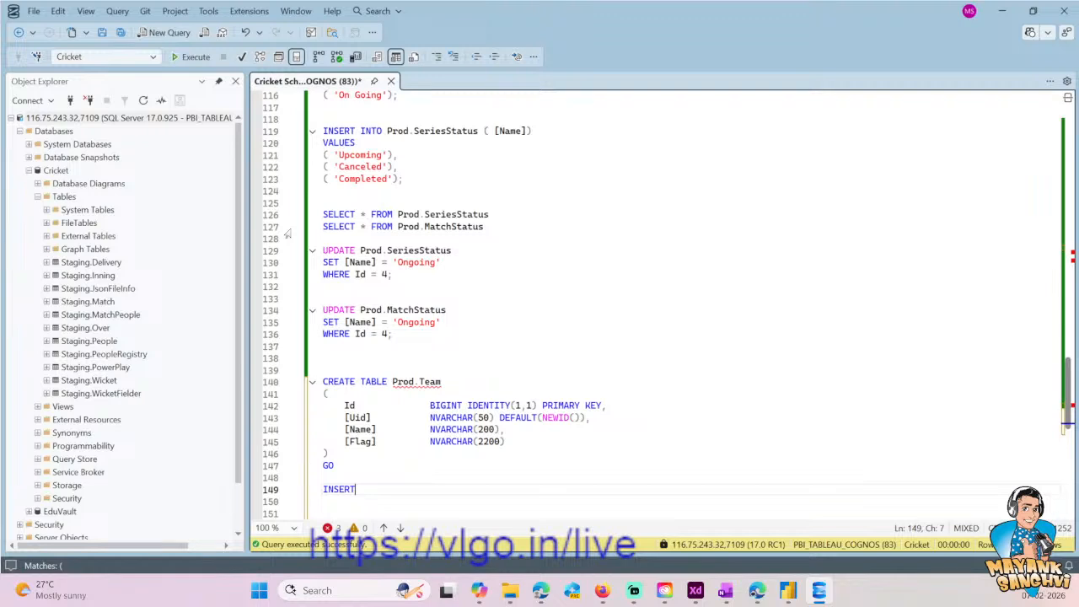
key(Up)
key(Up)
key(Up)
key(Up)
key(Up)
key(Up)
key(Up)
key(Up)
key(Up)
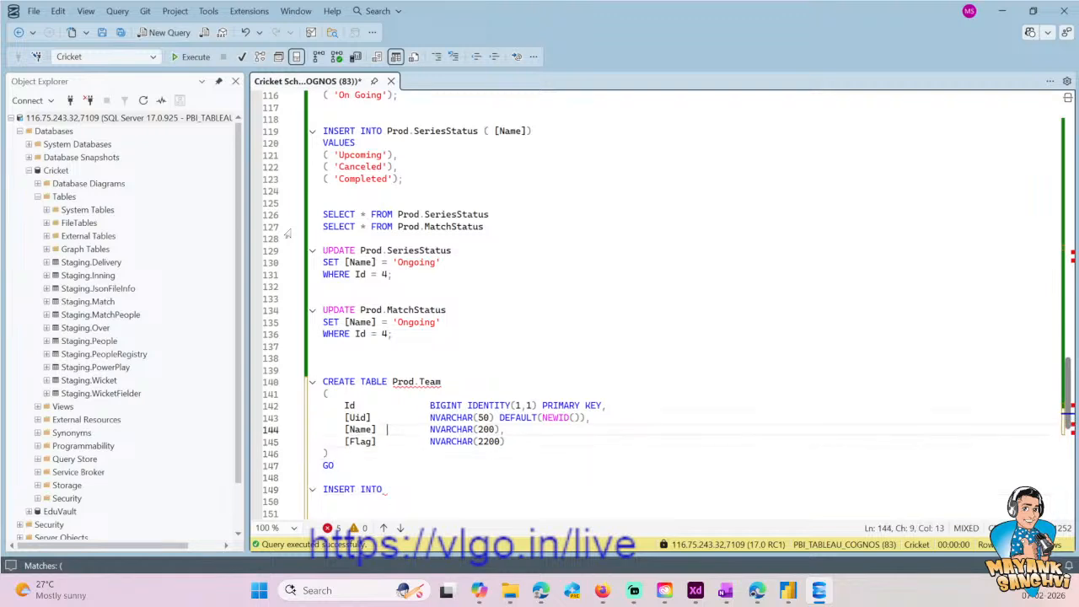
key(Right)
key(shift+End)
key(ctrl+c)
key(Down)
key(Down)
key(Down)
key(Down)
key(Down)
key(Down)
key(Down)
key(Down)
key(Down)
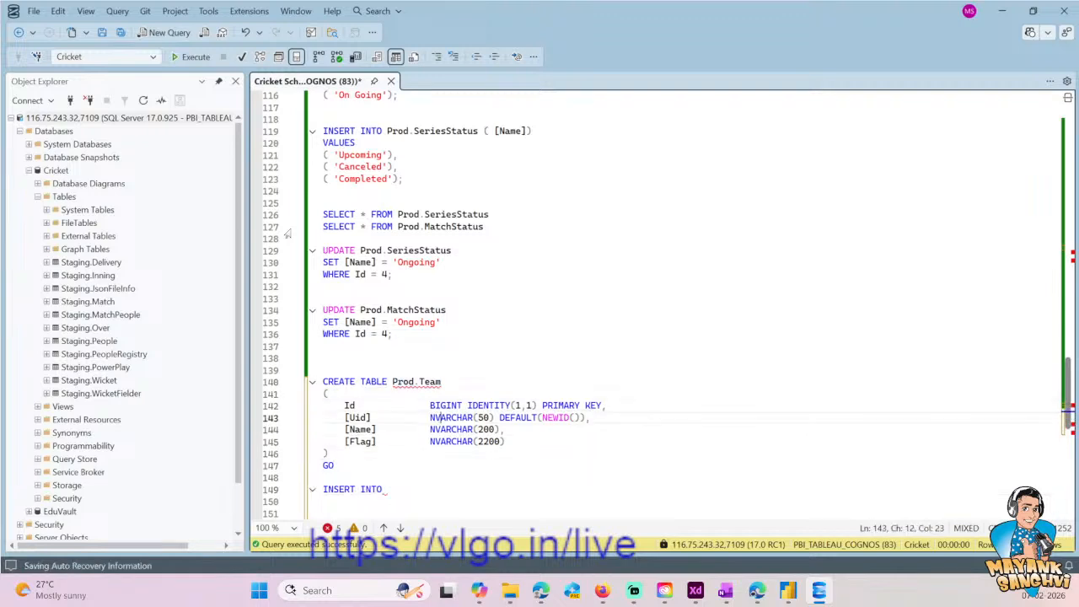
key(ctrl+v)
text(()
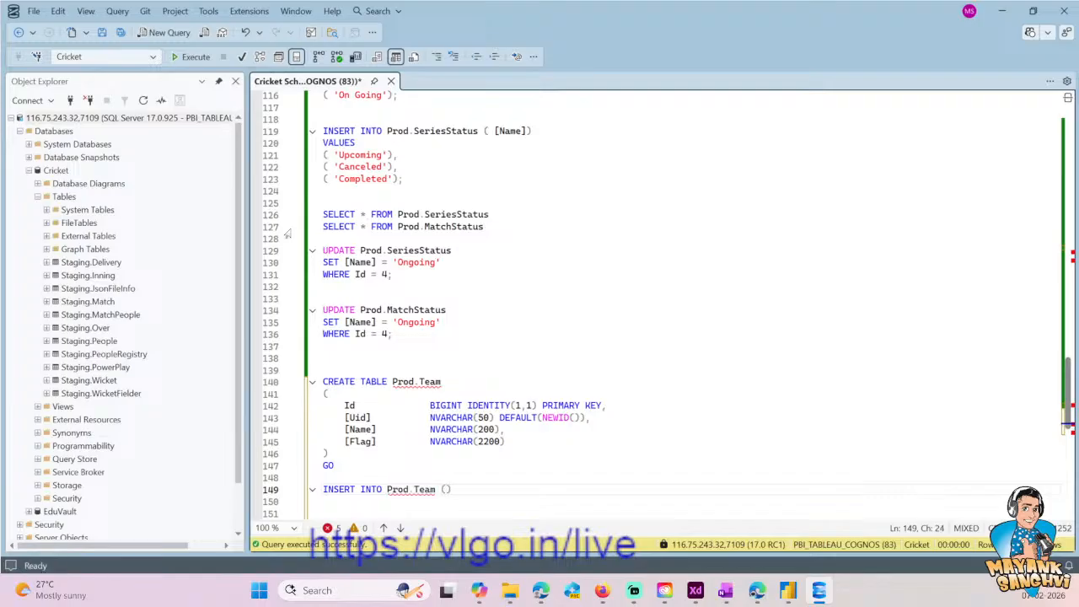
text([Name)
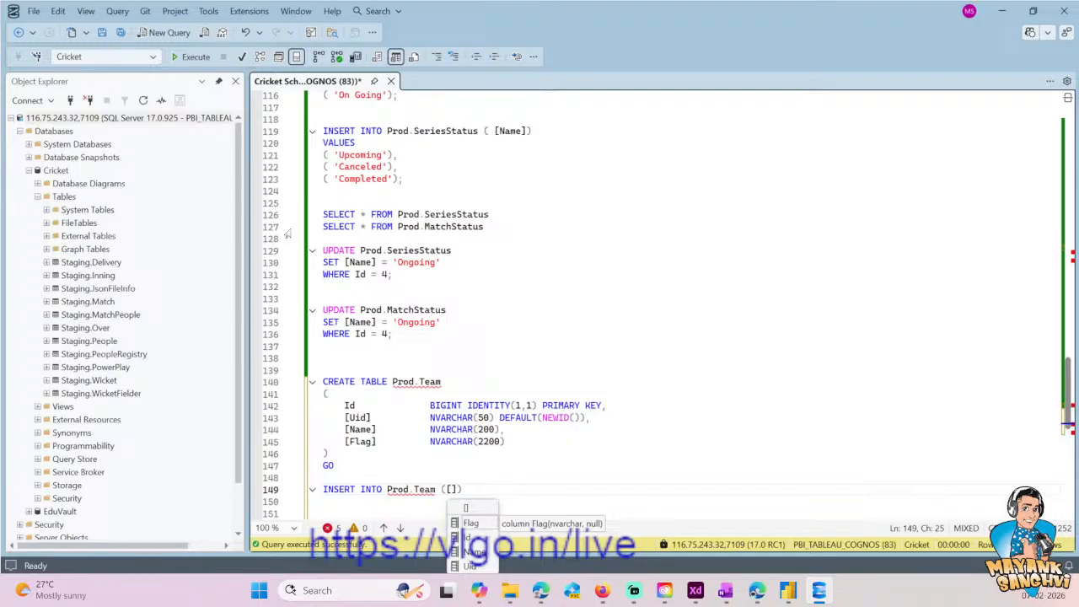
text(])
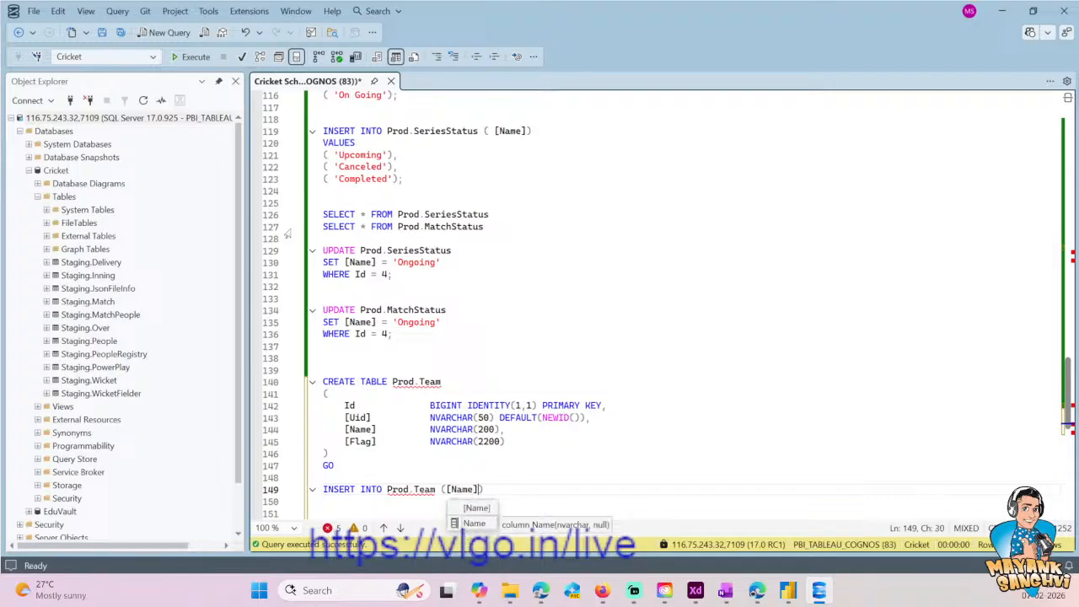
text(, [F)
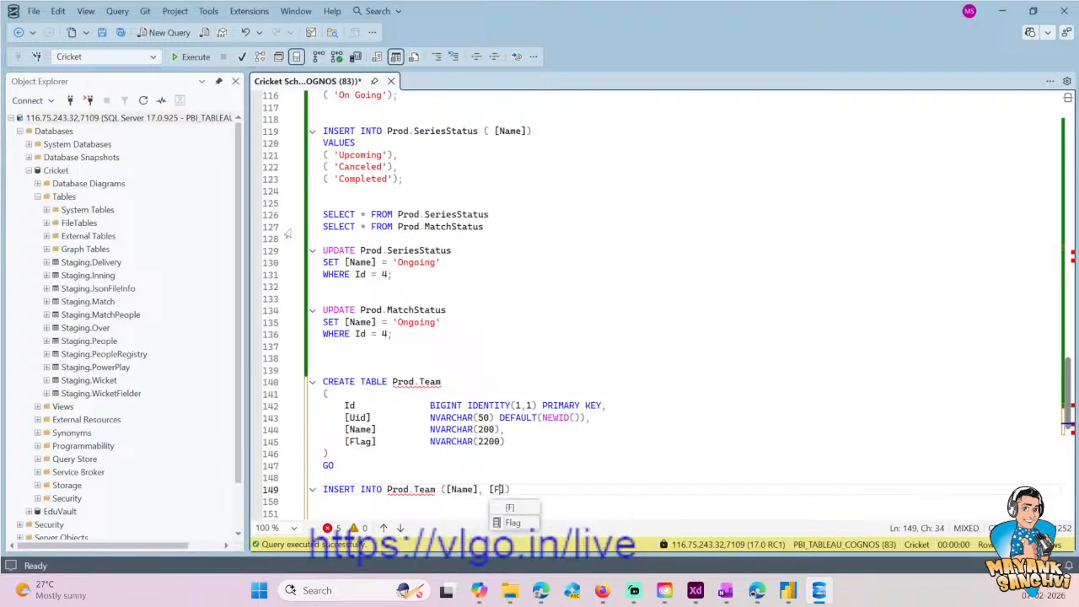
text(lag)
key(Escape)
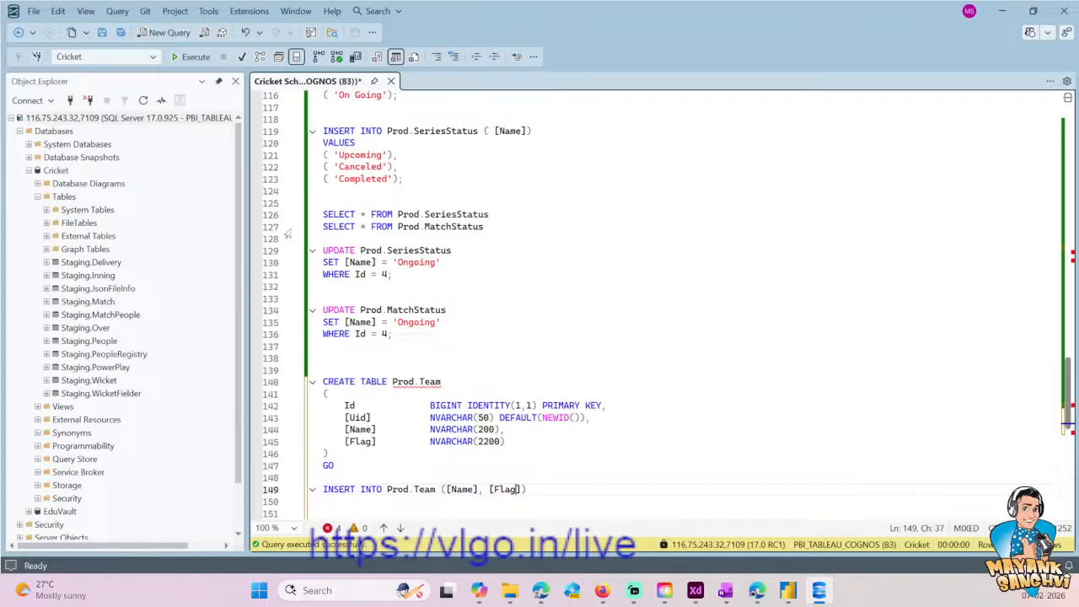
key(Right)
key(shift+Left)
key(shift+Left)
key(shift+Left)
key(shift+Left)
key(shift+Left)
key(shift+Left)
key(shift+Left)
key(shift+Left)
key(BackSpace)
- Complete the Prod.Team INSERT statement with VALUES ('India')
key(Return)
text(VALUES)
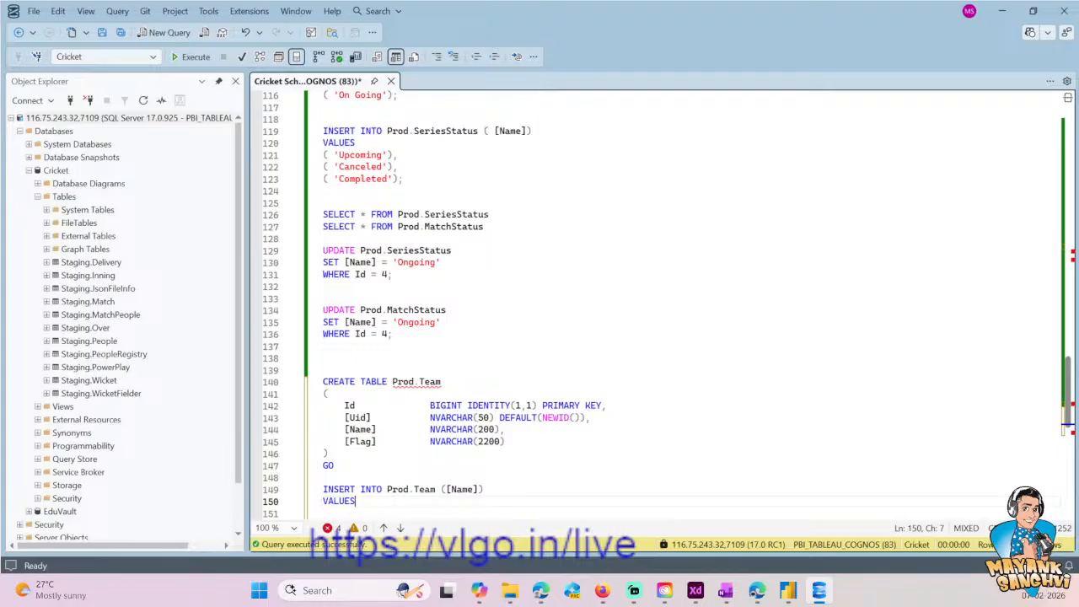
click(408, 430)
click(381, 500)
text(()
text('')
click(444, 489)
scroll(430, 467, down, 2)
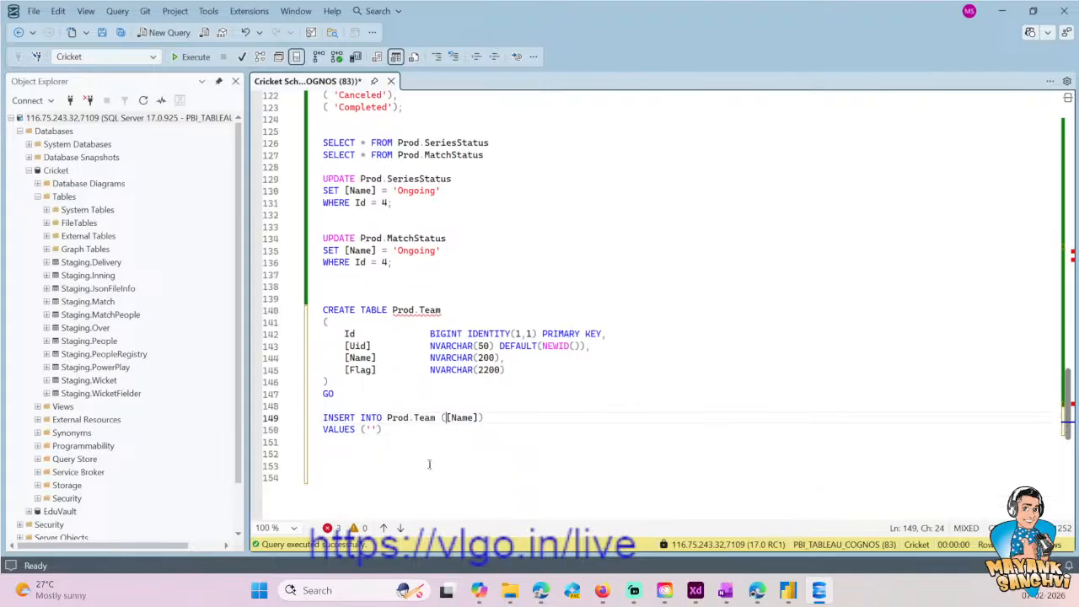
click(367, 430)
key(Right)
text(India)
- Execute only the Prod.Team INSERT statement for India
key(End)
key(shift+Home)
key(shift+Up)
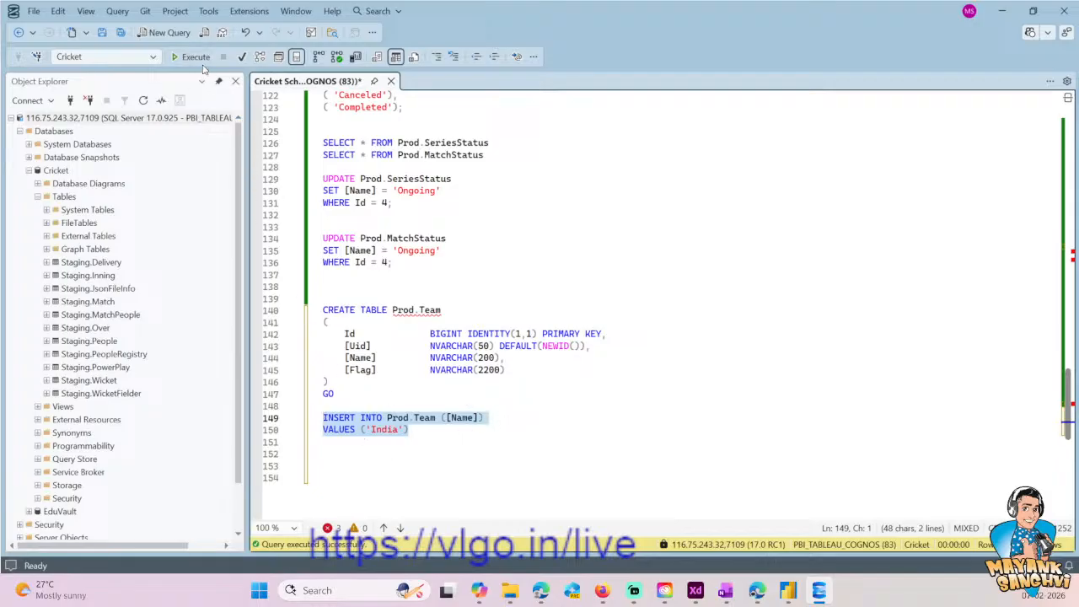
key(F5)
- Write SELECT * FROM Prod.Team below the INSERT and execute only that query
key(Up)
click(437, 299)
key(ctrl+shift+Left)
key(ctrl+shift+Left)
key(ctrl+shift+Left)
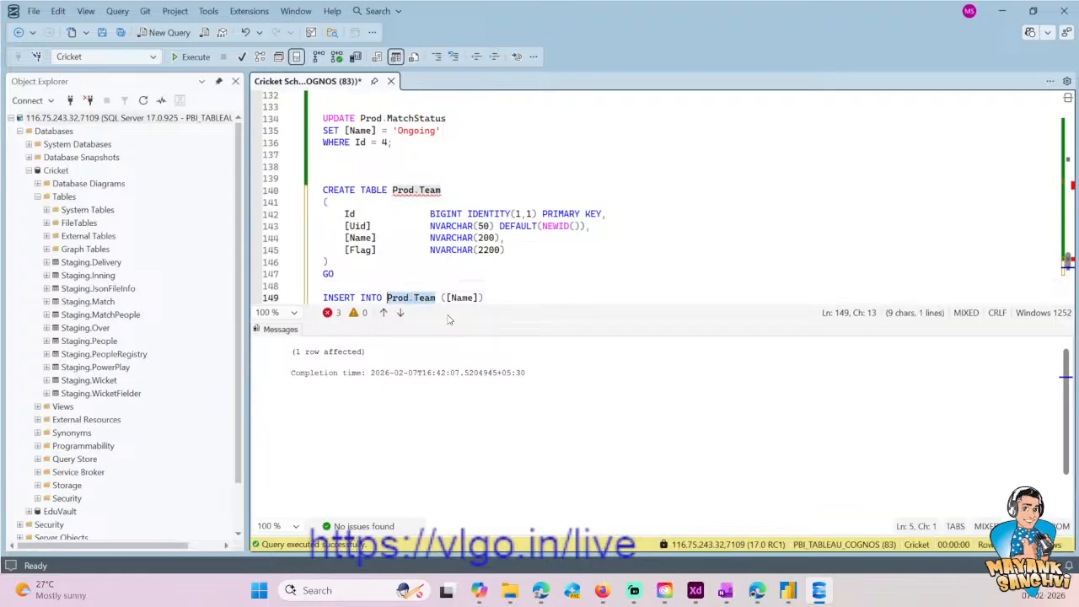
key(ctrl+End)
key(Up)
key(Up)
text(SE)
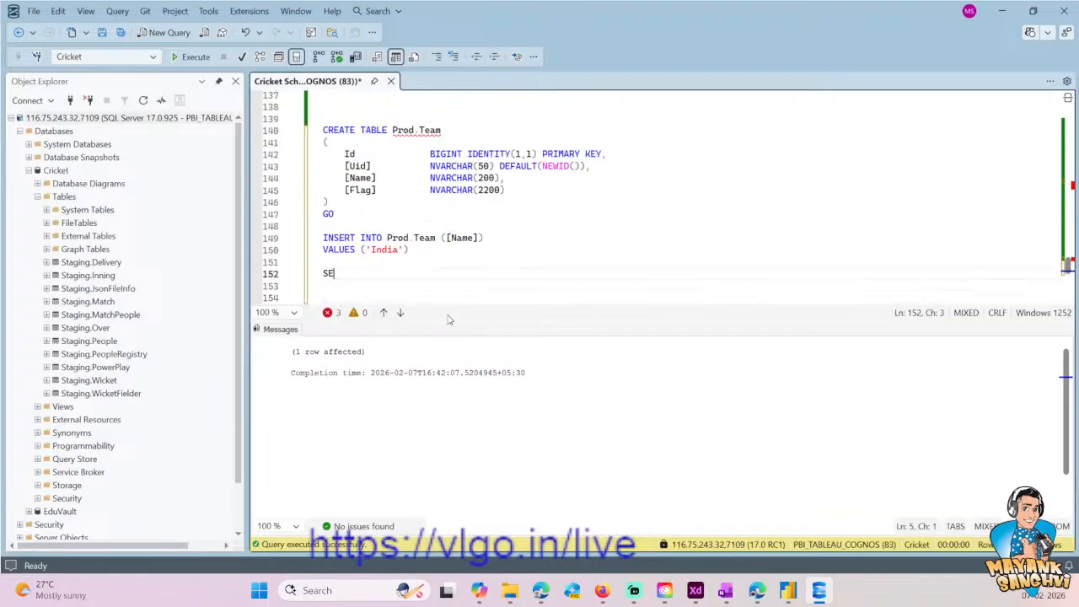
text(LECT * FROM Prod.Team)
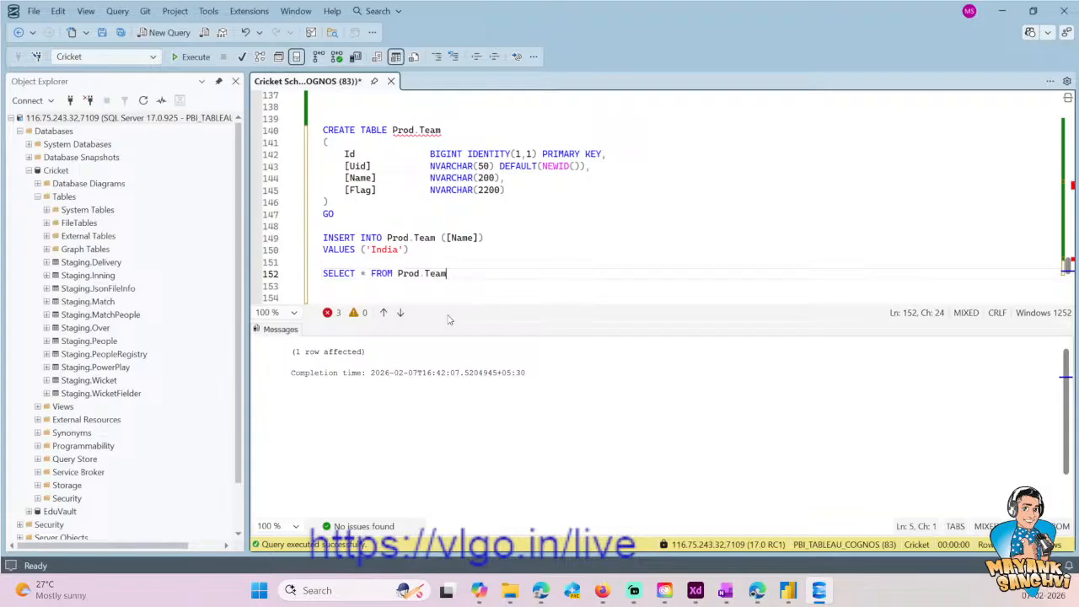
key(shift+Home)
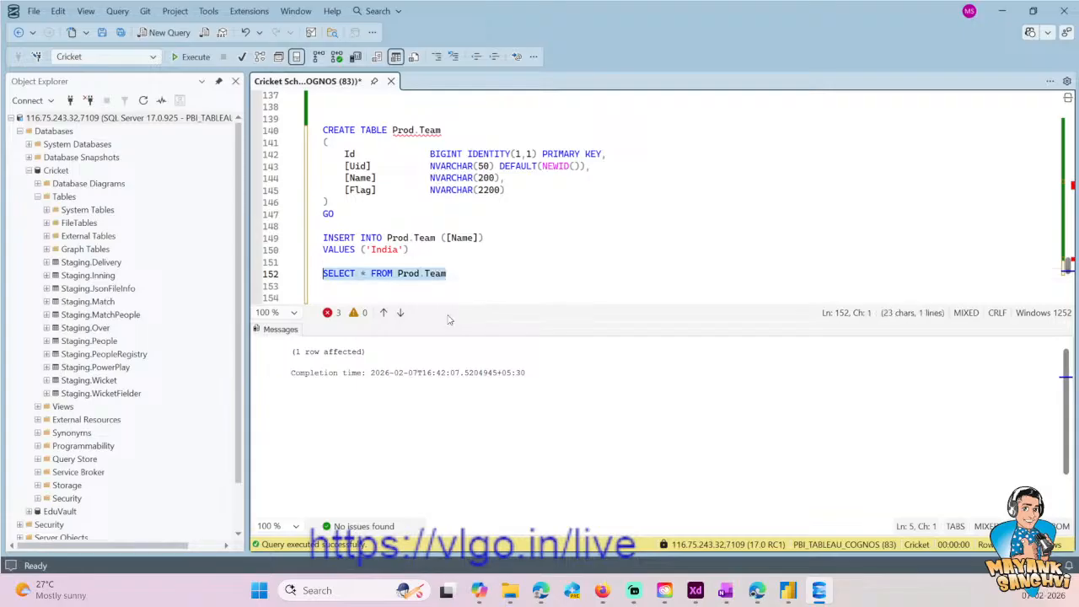
click(190, 57)
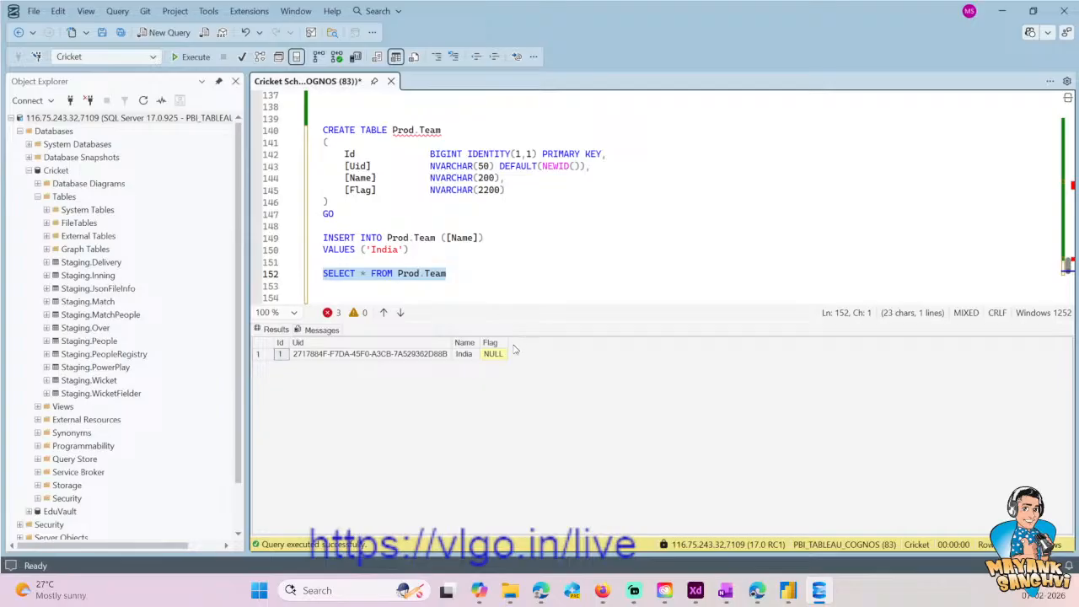
- Duplicate the India INSERT statement below itself and set the copy's team name to 'Pakistan'
key(Down)
click(411, 250)
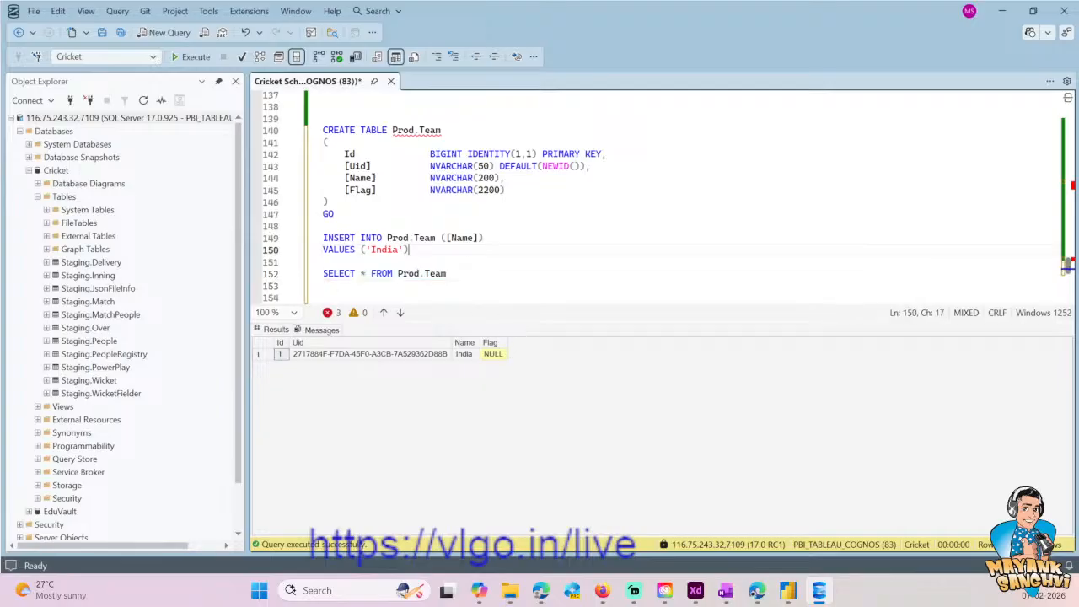
key(shift+Home)
key(Up)
key(shift+Down)
key(shift+End)
key(ctrl+c)
key(Right)
key(Return)
key(Return)
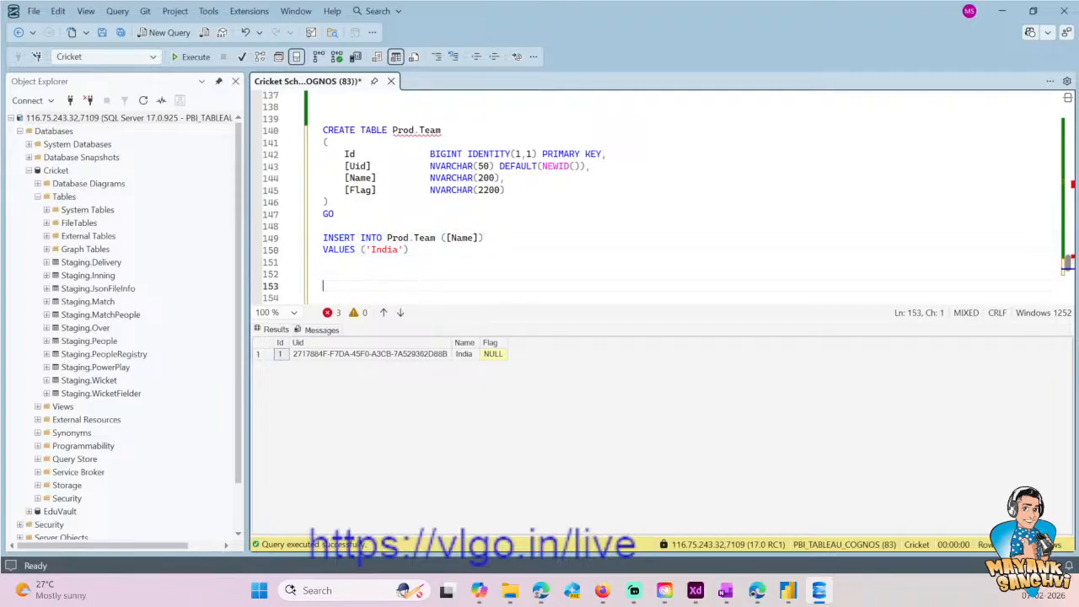
key(ctrl+v)
key(Left)
key(Left)
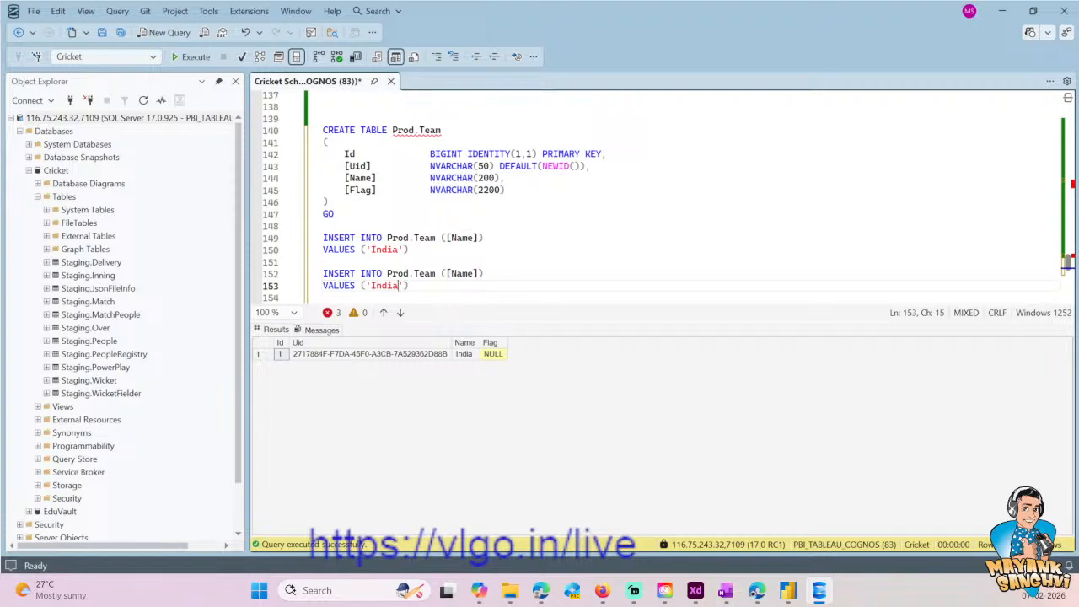
key(ctrl+shift+Left)
text(Pakistan)
key(End)
- Paste another Prod.Team INSERT under the Pakistan one and set its team name to 'Netherlands'
key(shift+Home)
key(shift+Up)
key(Right)
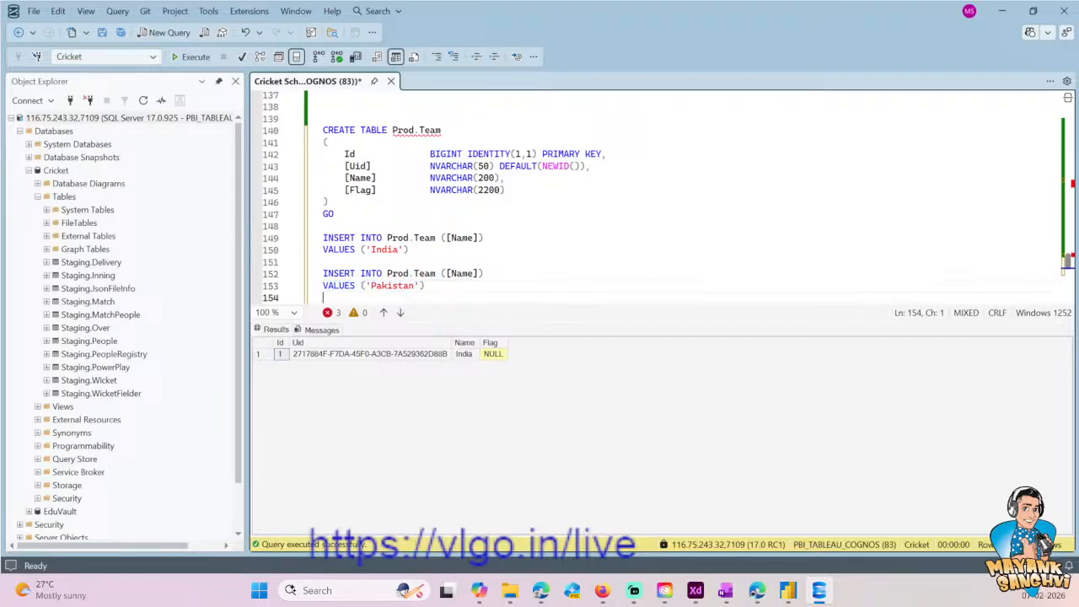
key(Return)
key(ctrl+v)
key(Left)
key(Left)
key(ctrl+shift+Left)
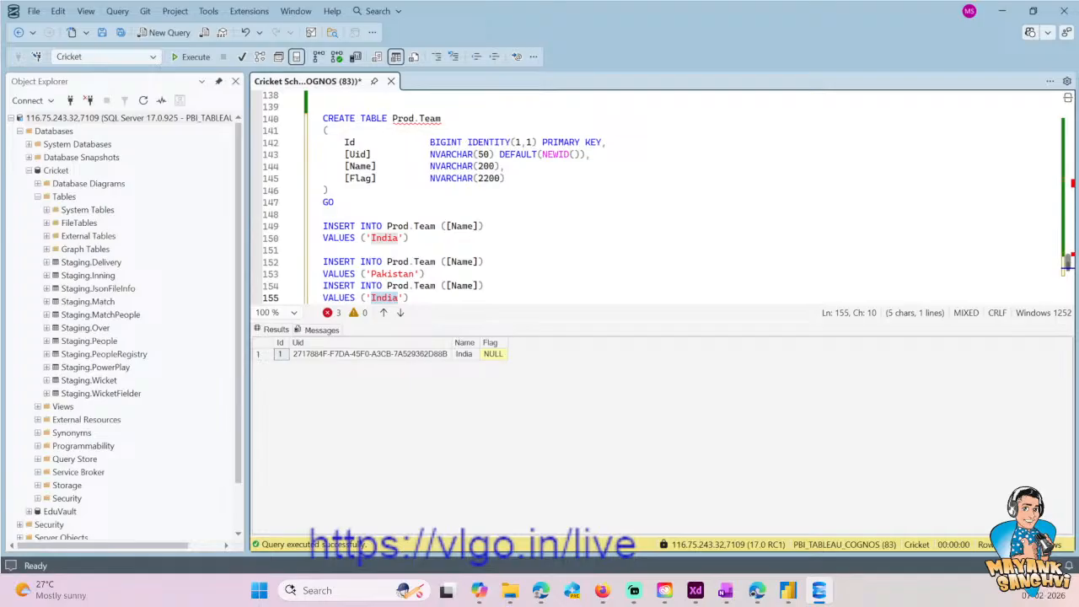
text(Nether)
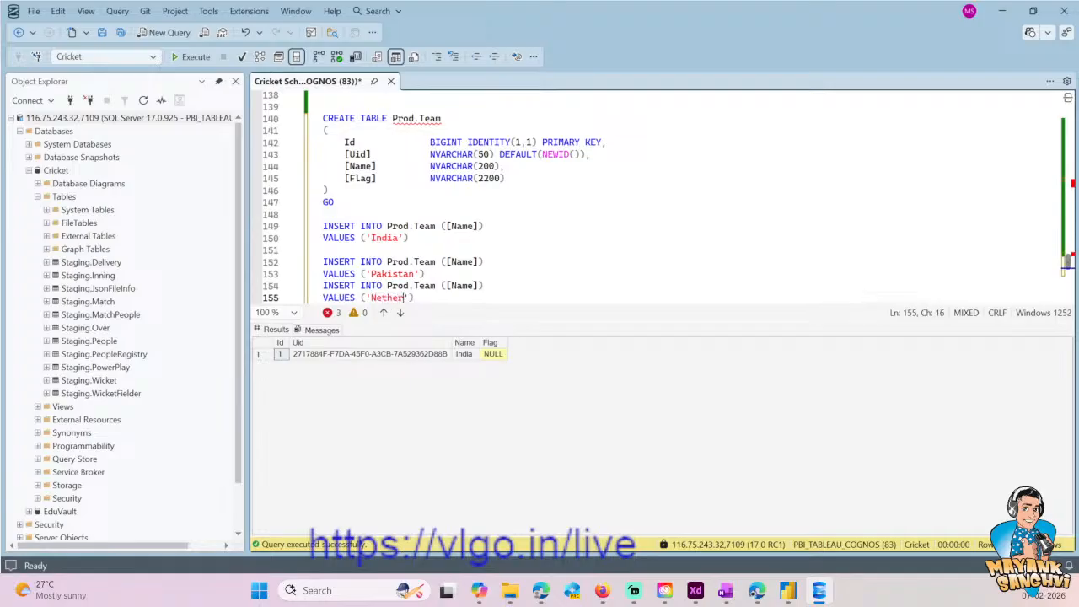
text(lands)
- Duplicate the Netherlands INSERT statement below itself and set the copy's team name to 'West Indies'
key(End)
key(shift+Home)
key(shift+Up)
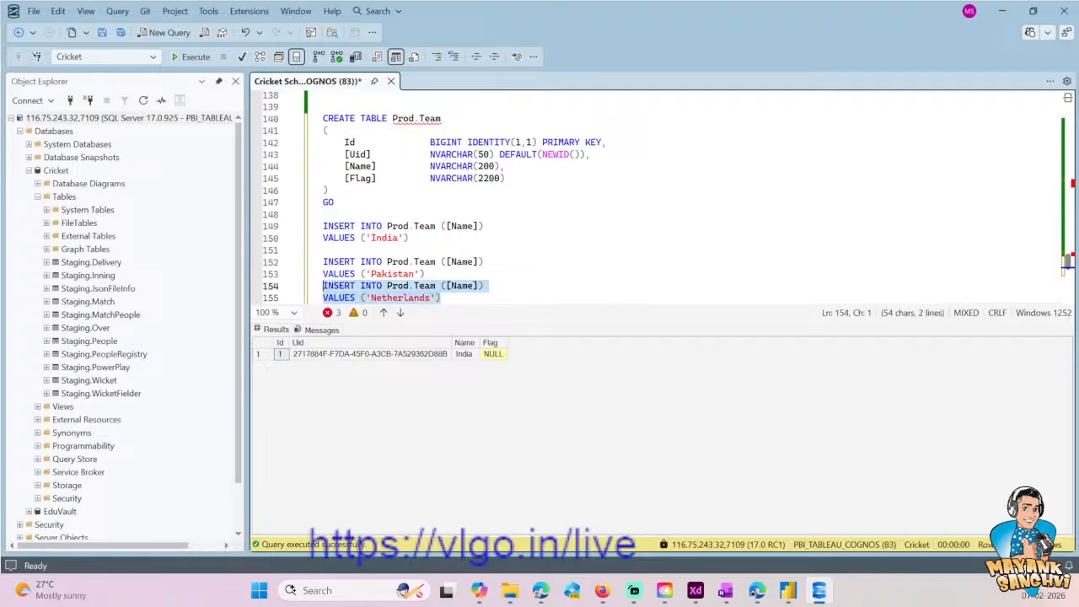
key(ctrl+c)
key(End)
key(Return)
key(ctrl+v)
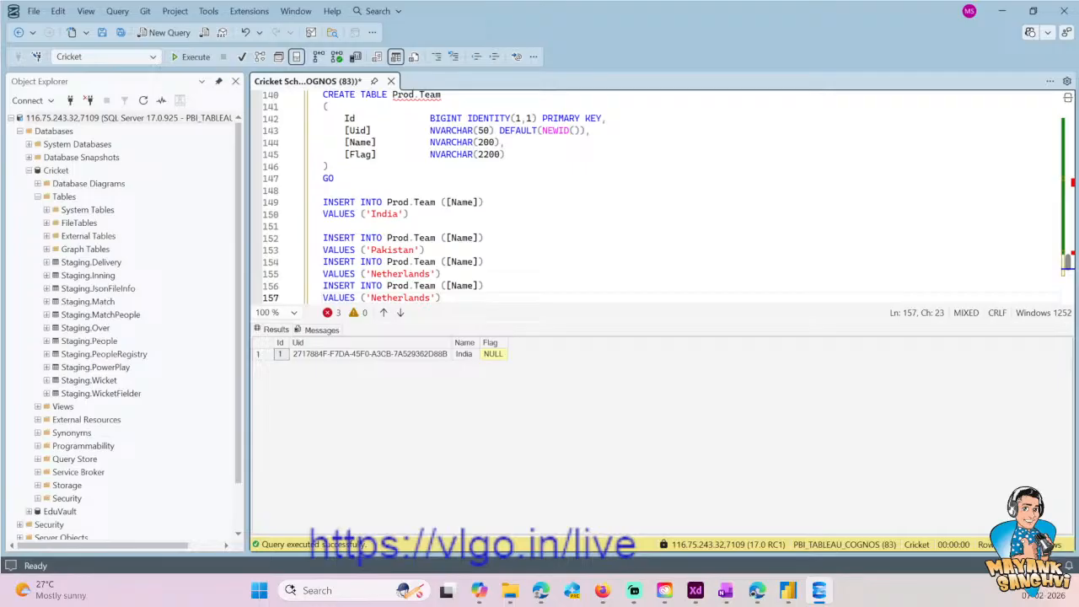
key(ctrl+shift+Left)
key(BackSpace)
text(West Indies)
- Duplicate the West Indies INSERT statement below itself and set the copy's team name to 'Scotland'
key(End)
key(shift+Home)
key(shift+Up)
key(ctrl+c)
key(Right)
key(Return)
key(ctrl+v)
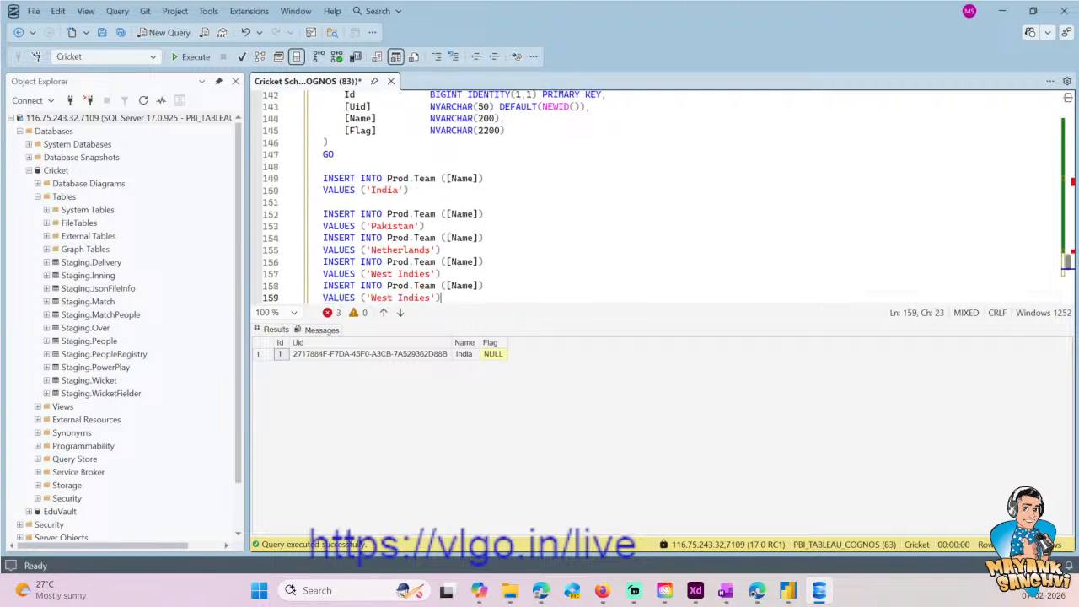
key(Left)
key(Left)
key(ctrl+shift+Left)
- Duplicate the Scotland INSERT statement below itself and set the copy's team name to 'United States of America'
key(ctrl+shift+Left)
text(SC)
key(BackSpace)
text(cotland)
key(End)
key(shift+Up)
key(shift+Home)
key(ctrl+c)
key(Right)
key(Return)
key(ctrl+v)
key(Left)
key(Left)
key(ctrl+shift+Left)
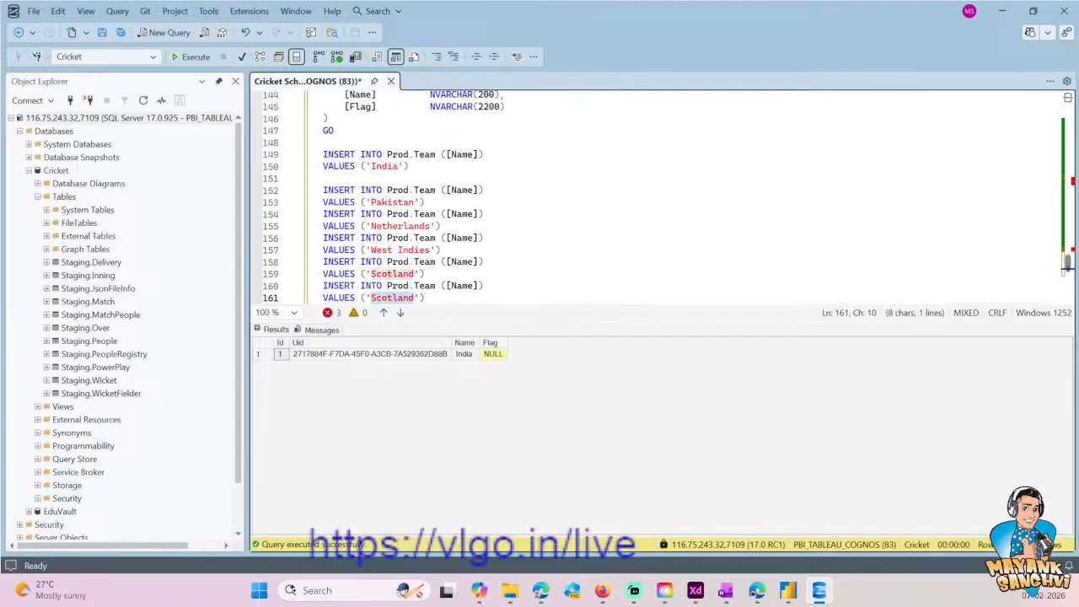
text(United)
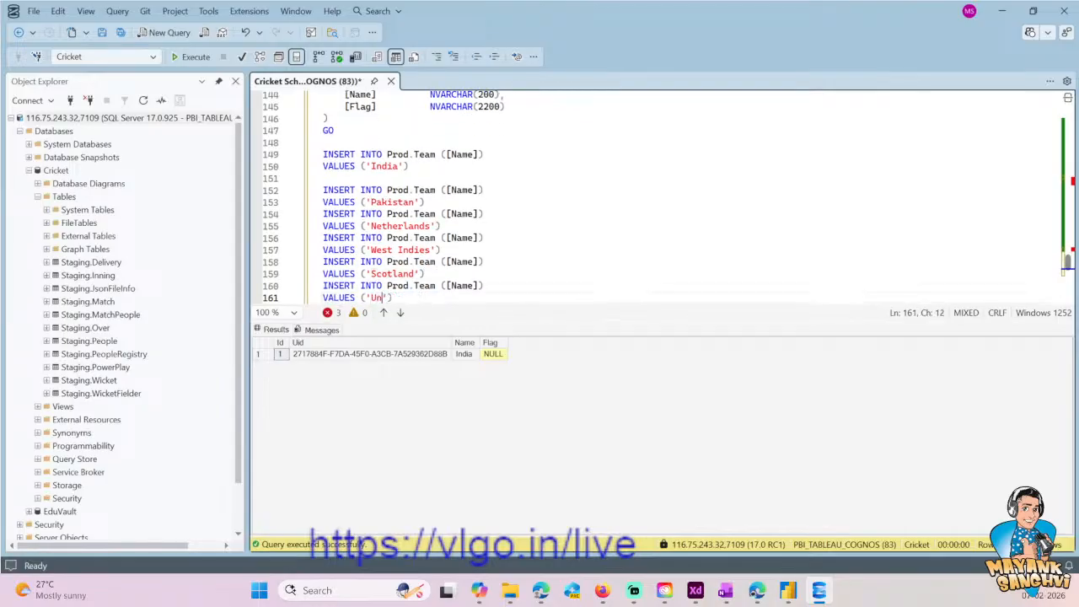
text( States of)
text( Americac)
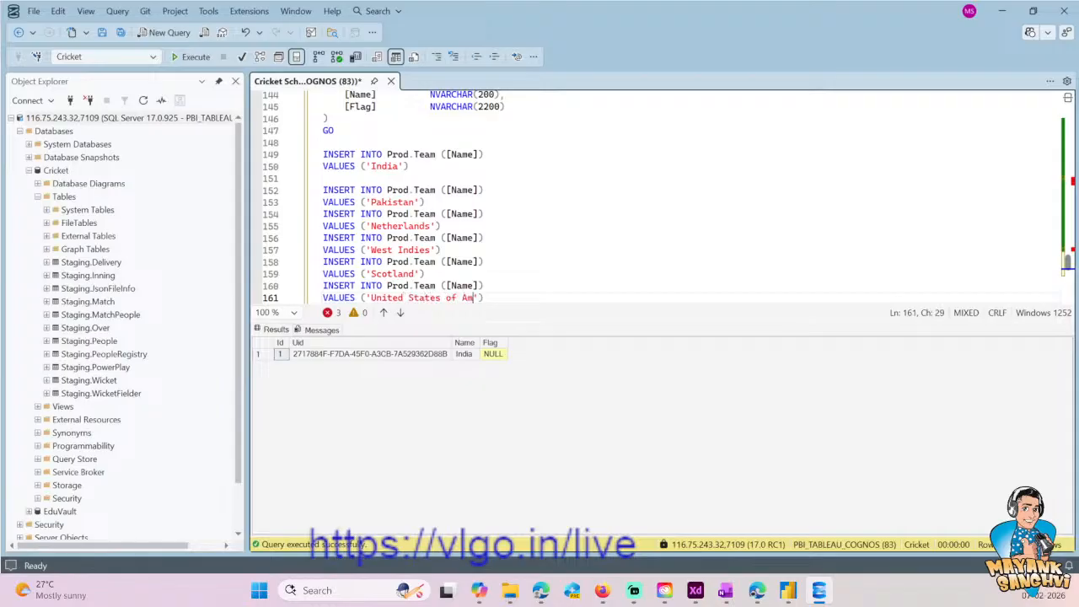
key(End)
key(Left)
key(Delete)
- Execute only the five Prod.Team INSERT statements from Pakistan through United States of America
key(shift+Home)
key(shift+Up)
key(shift+Up)
key(shift+Up)
key(shift+Up)
key(shift+Up)
key(shift+Up)
key(shift+Up)
key(shift+Up)
key(shift+Up)
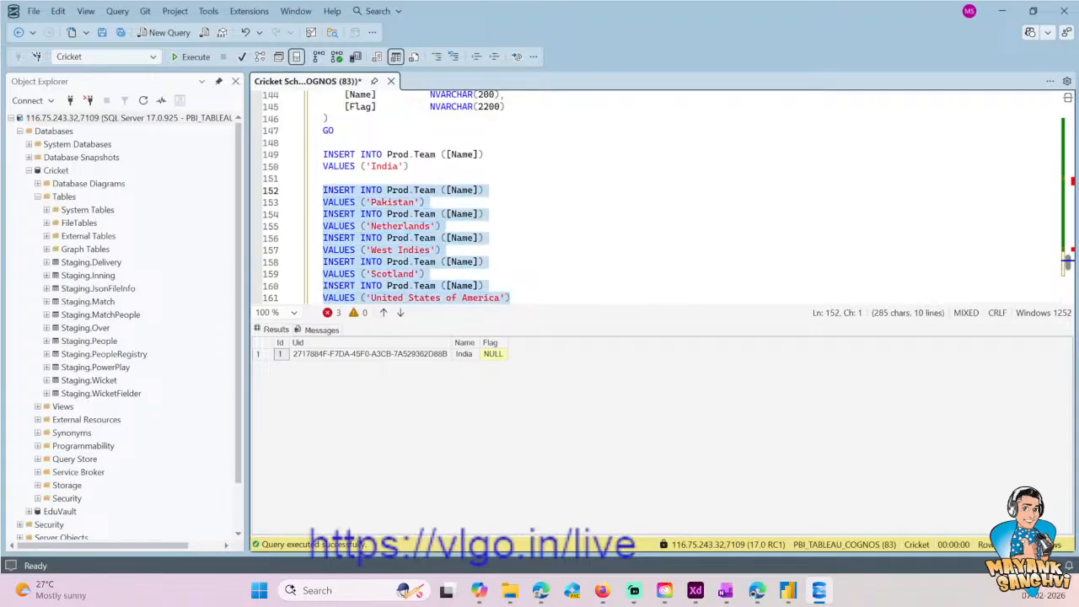
click(191, 57)
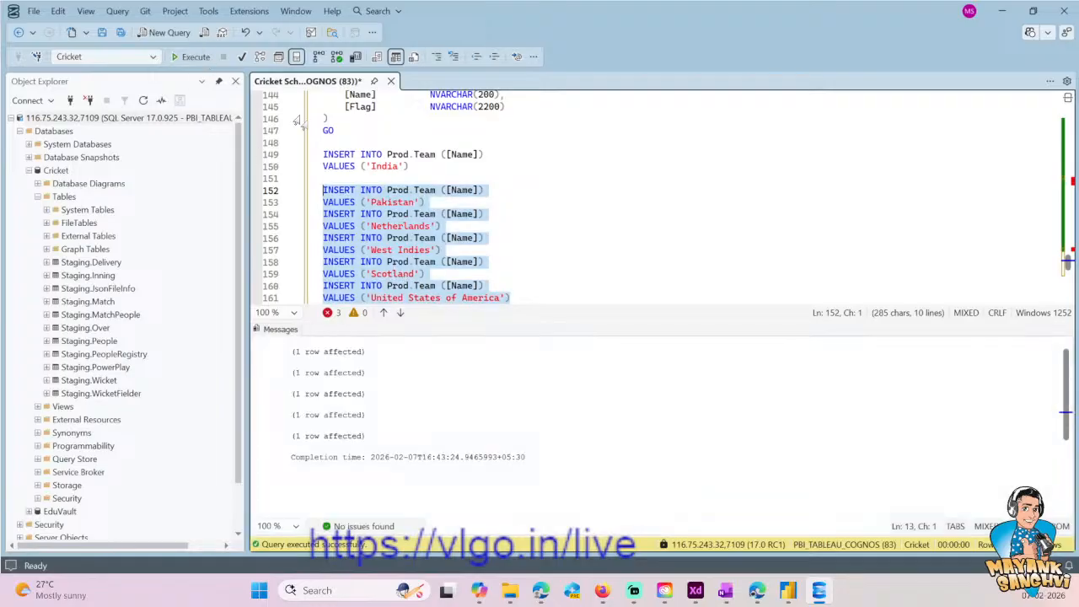
- Execute only the SELECT * FROM Prod.Team query to list the inserted teams
click(441, 190)
key(ctrl+r)
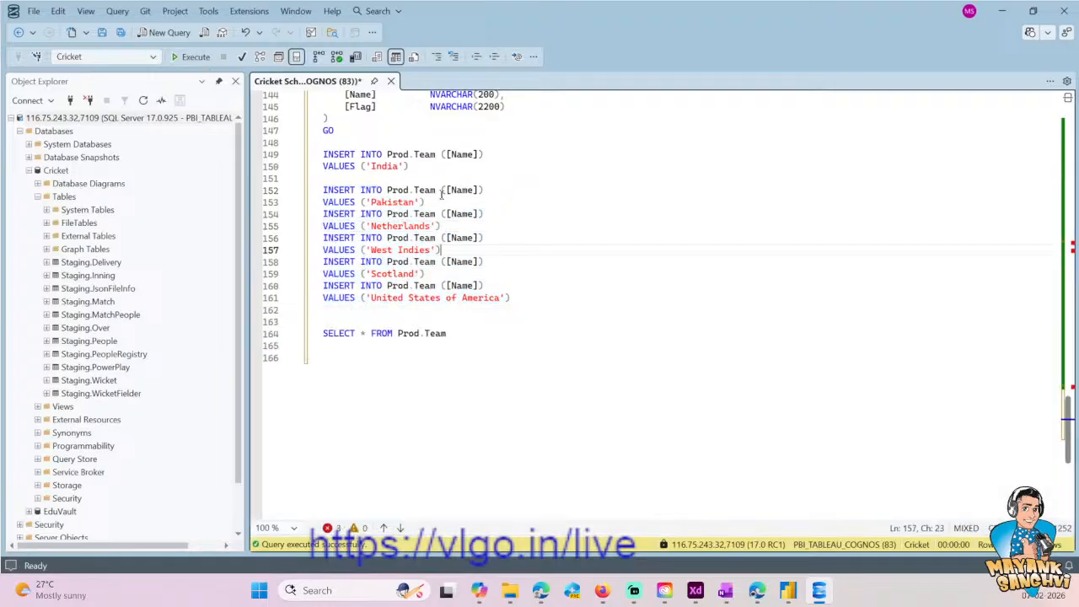
drag(436, 190, 386, 190)
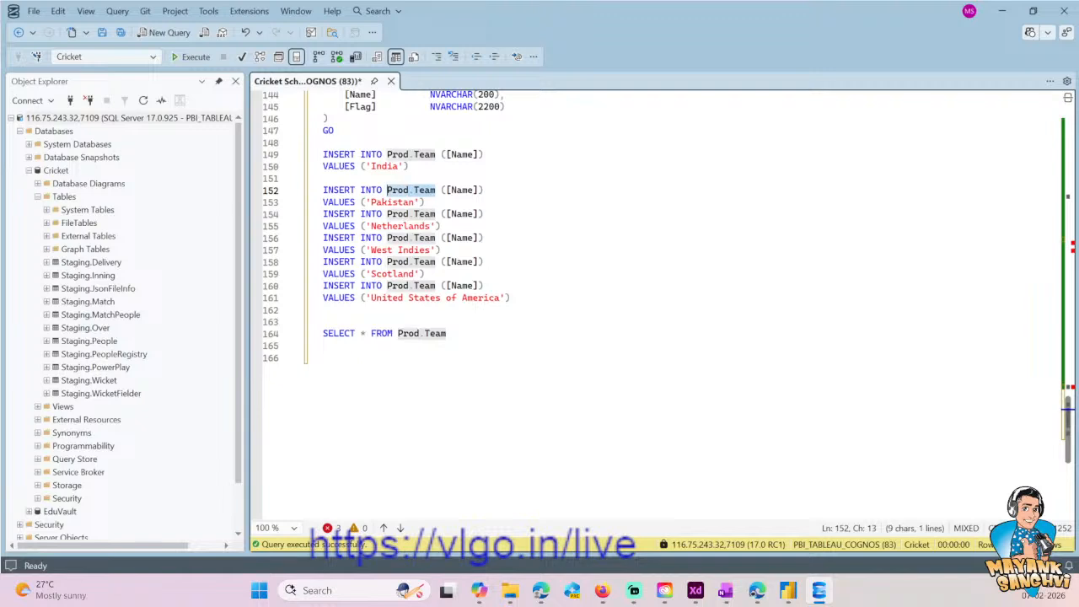
key(Down)
key(Down)
key(Down)
key(Down)
key(Down)
key(Down)
key(Down)
key(Down)
key(Down)
key(Down)
key(Down)
key(Down)
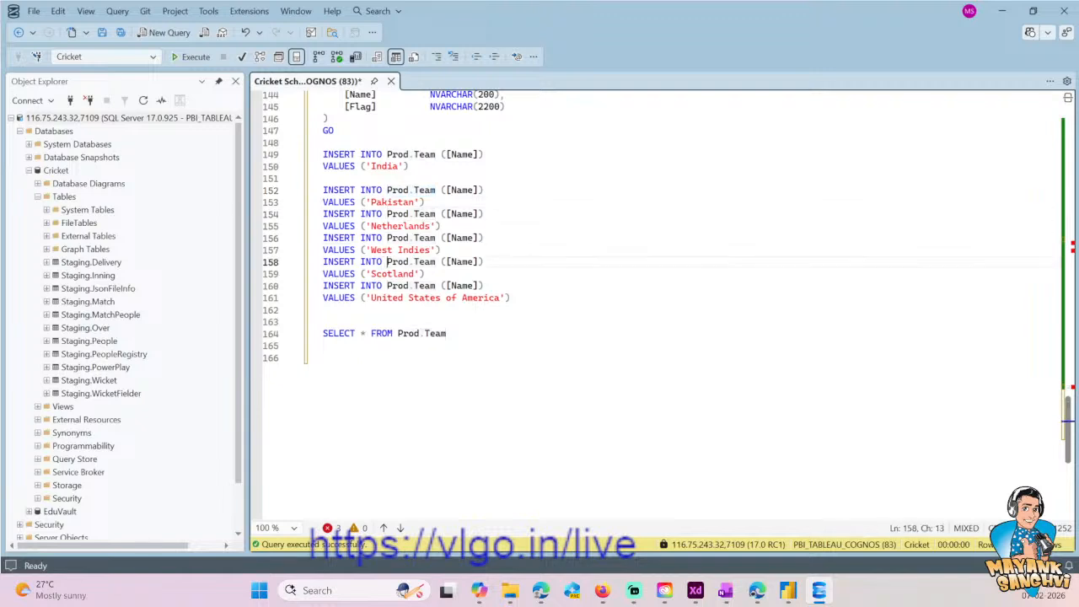
key(End)
key(shift+Home)
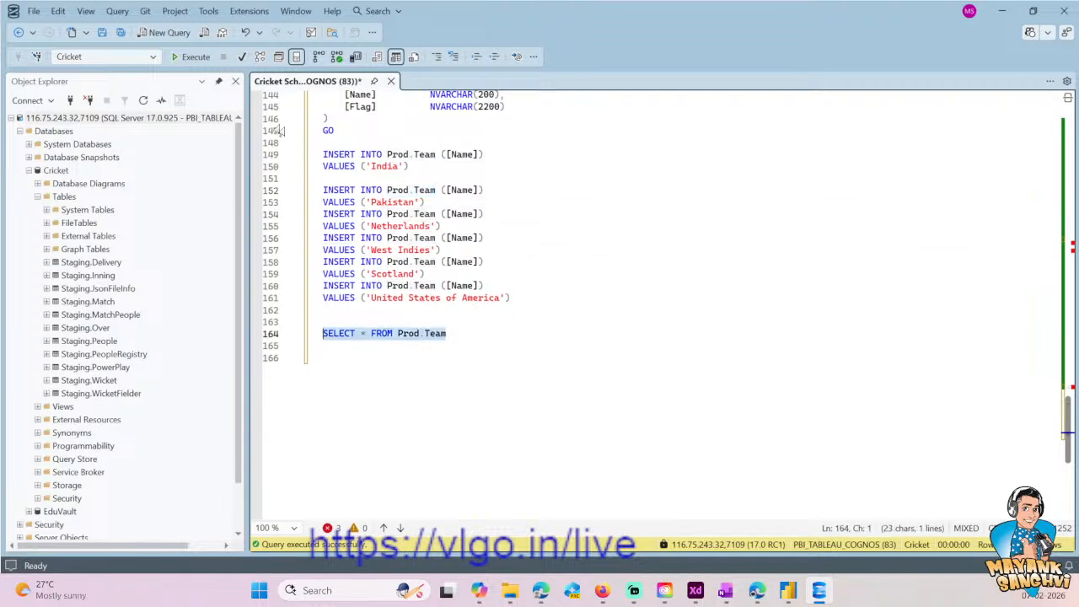
click(190, 57)
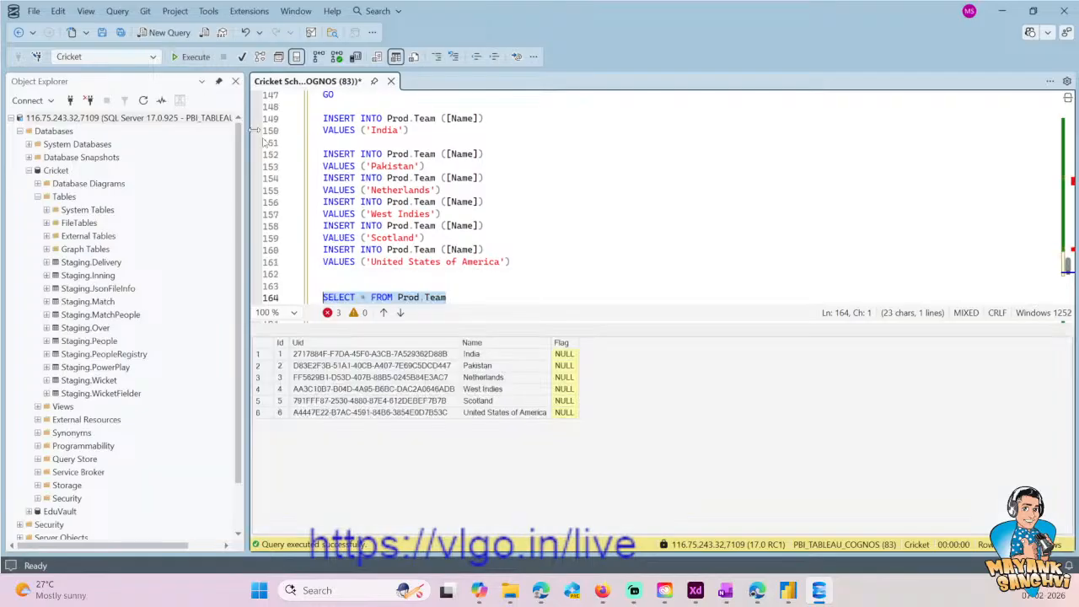
- Examine the CREATE TABLE and INSERT statements for Prod.[Match] earlier in the script
click(490, 249)
scroll(491, 250, up, 7)
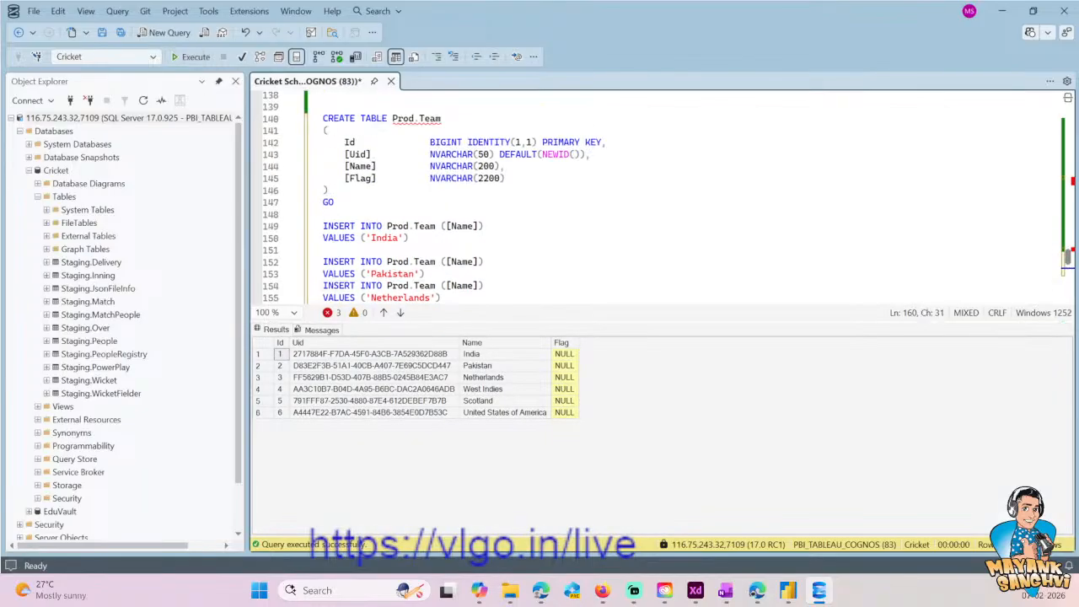
scroll(462, 249, up, 9)
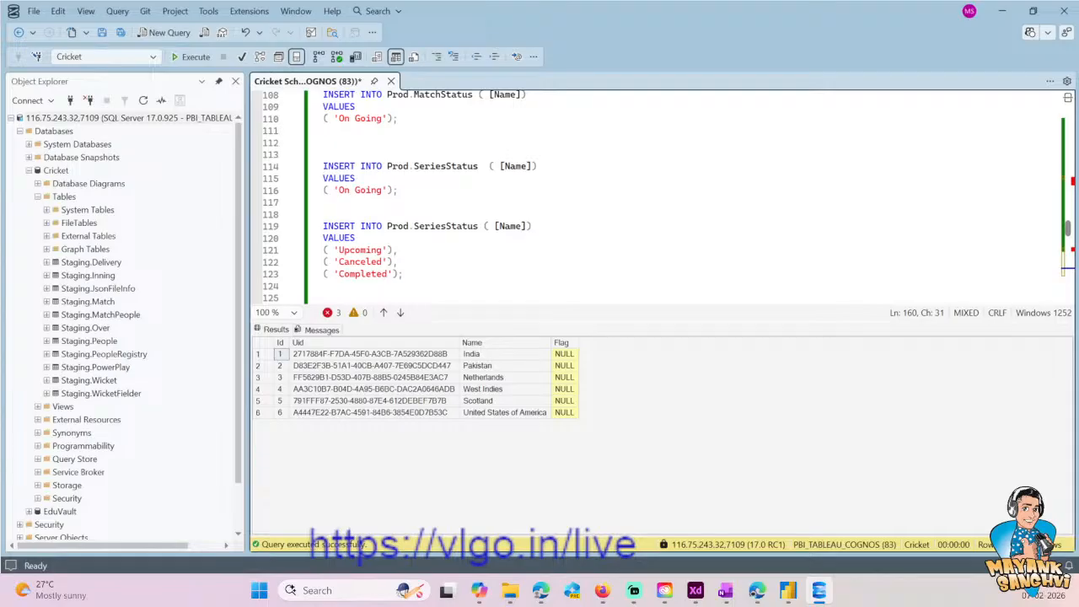
scroll(461, 249, up, 9)
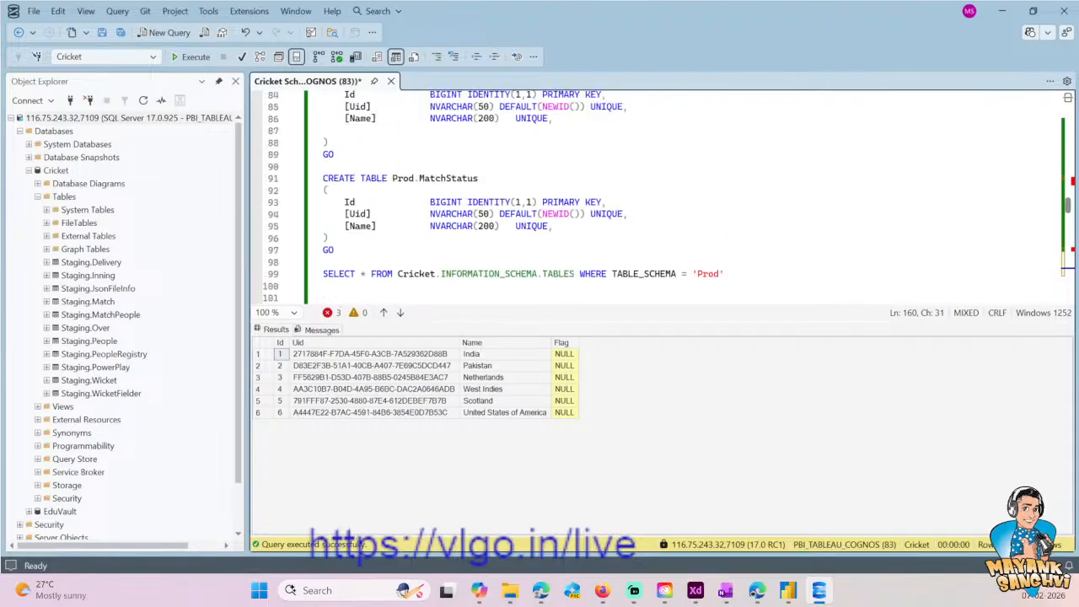
scroll(461, 250, up, 9)
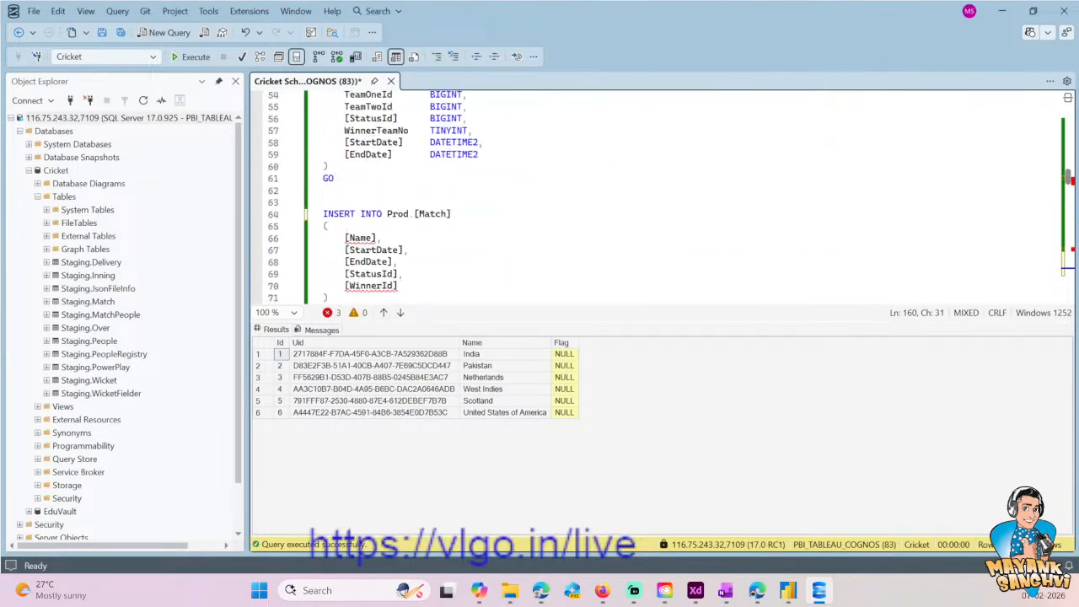
scroll(461, 250, down, 2)
scroll(462, 250, up, 2)
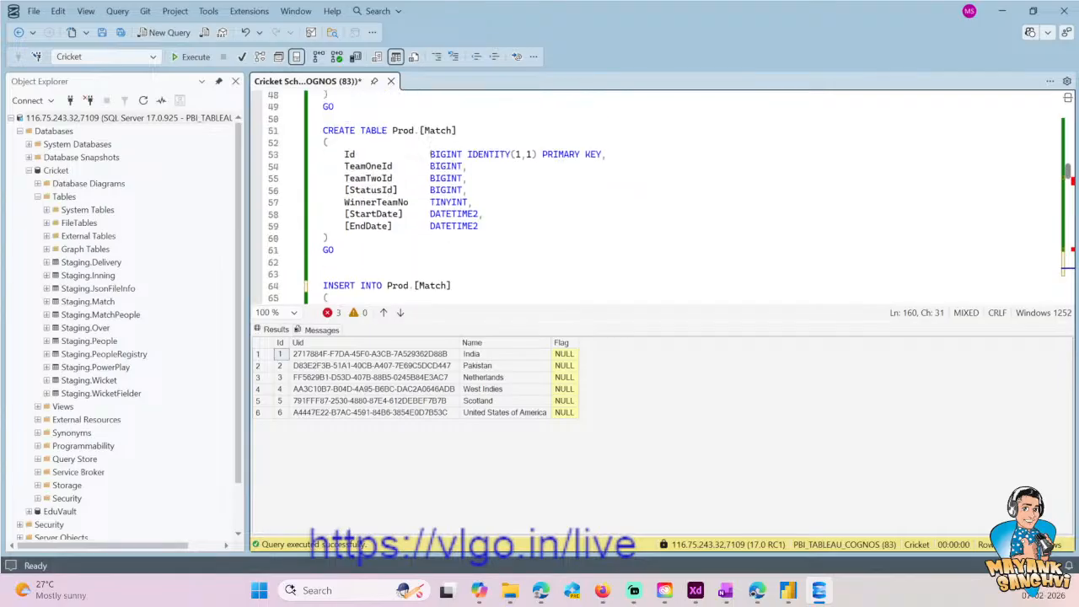
scroll(462, 250, down, 3)
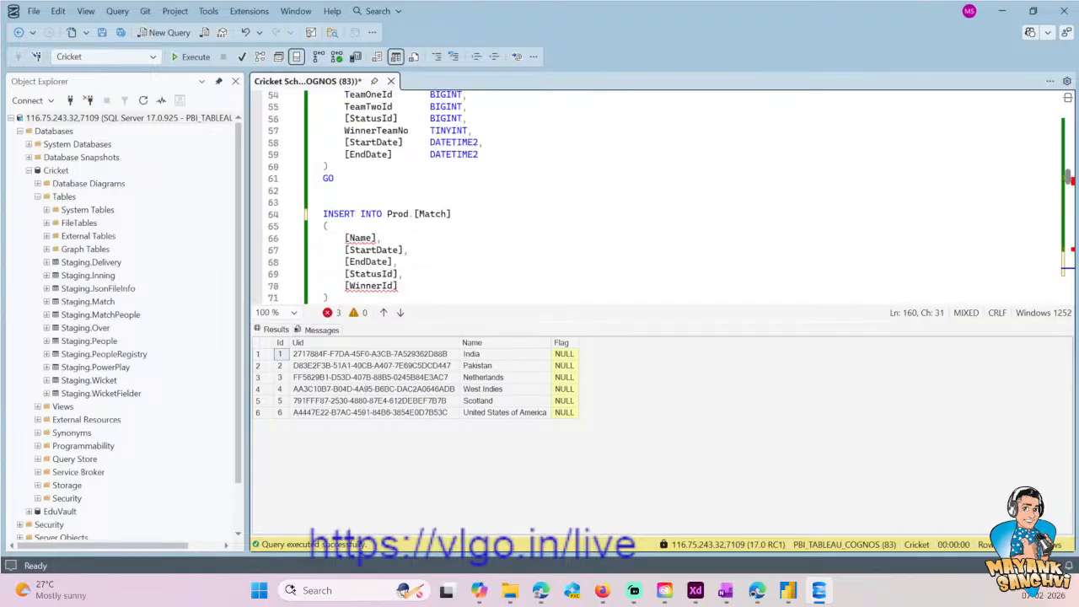
scroll(461, 249, down, 2)
scroll(462, 250, up, 3)
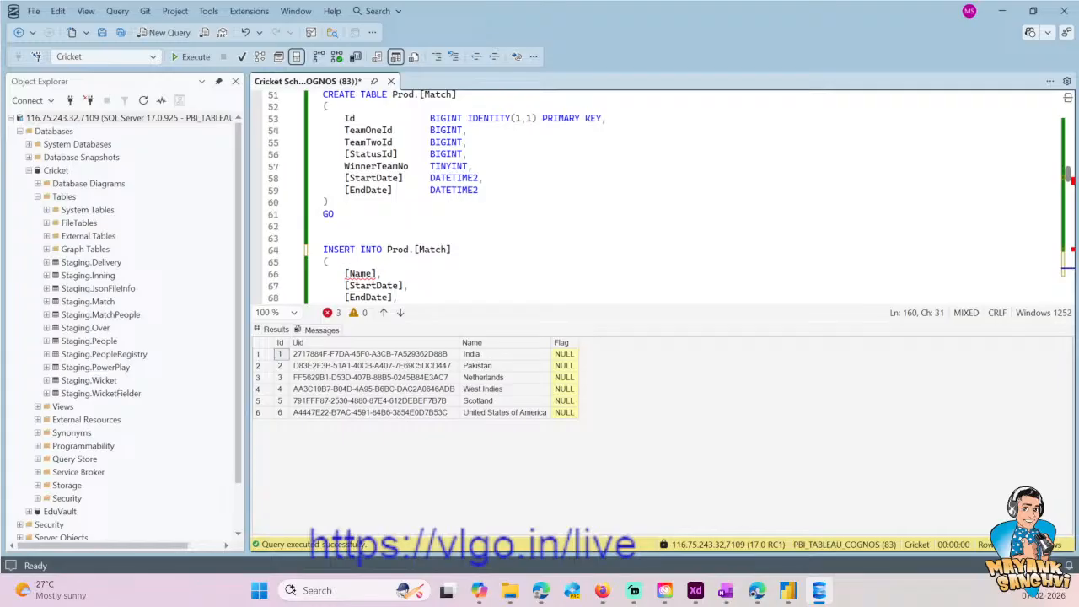
scroll(461, 249, down, 3)
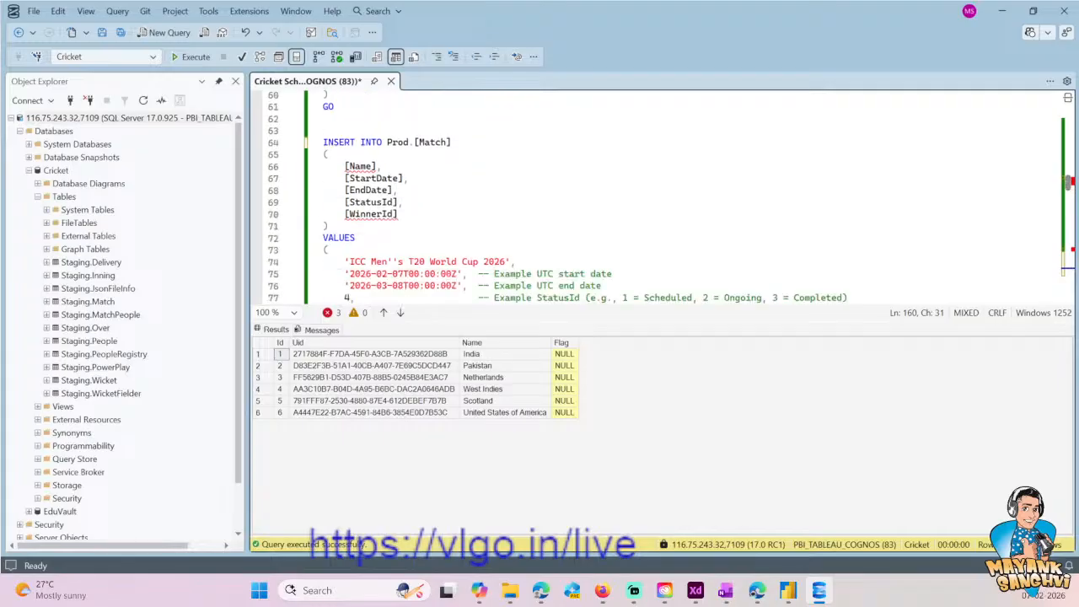
scroll(461, 249, down, 2)
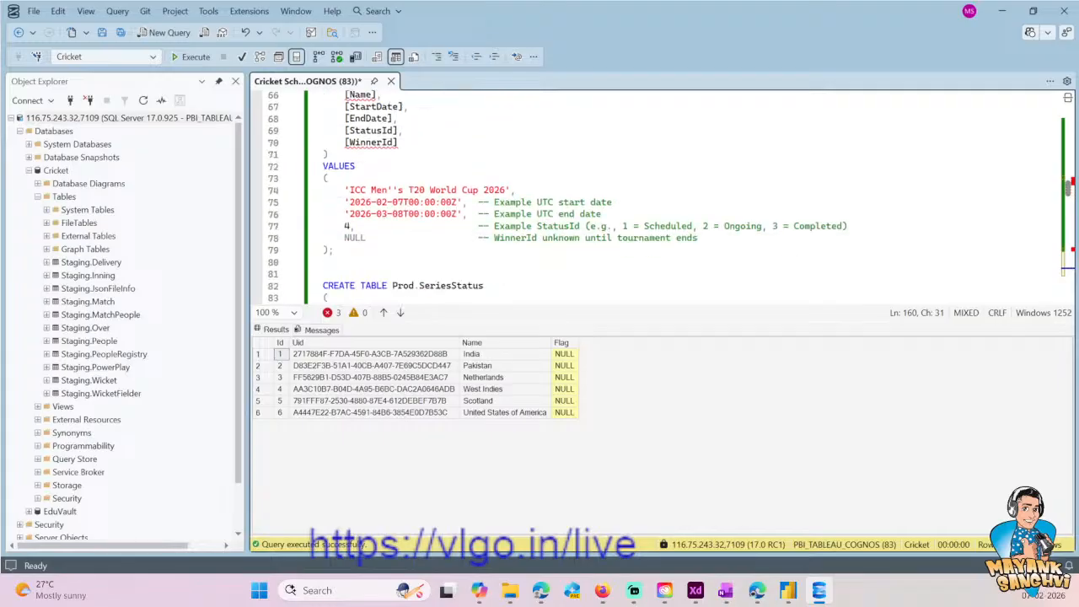
scroll(461, 250, up, 6)
- Write SELECT * FROM Prod.[Match] below the Match table's CREATE statement and execute only that query
click(459, 131)
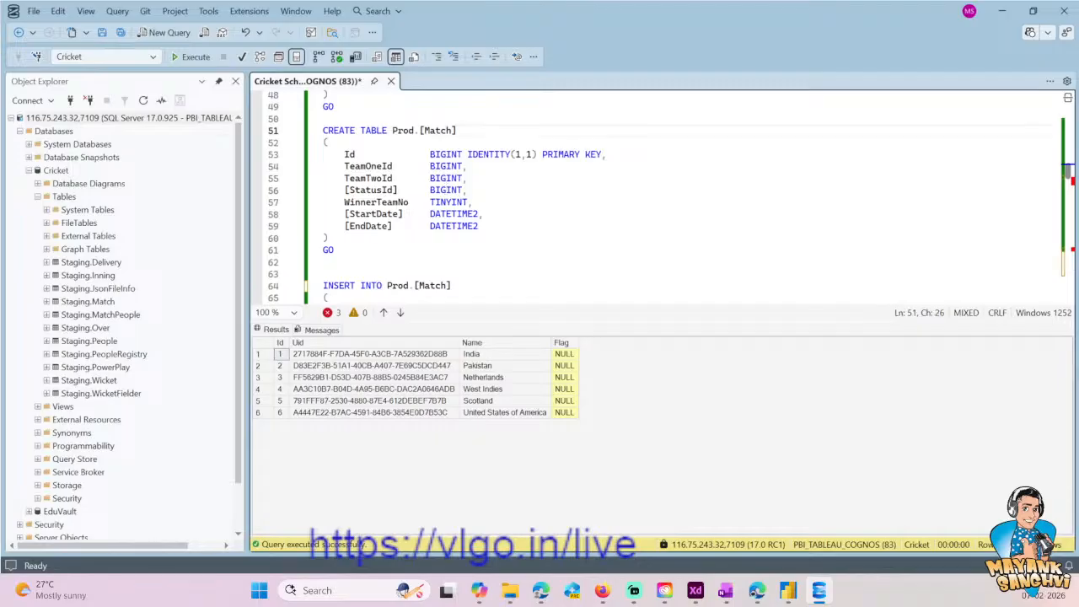
key(ctrl+shift+Left)
key(ctrl+shift+Left)
key(Left)
key(Down)
key(Down)
key(Down)
key(Down)
key(Down)
key(Down)
key(Down)
key(Down)
key(Down)
key(Down)
key(Return)
key(Return)
key(Return)
key(Up)
text(SELECT * FROM)
key(ctrl+v)
key(shift+Home)
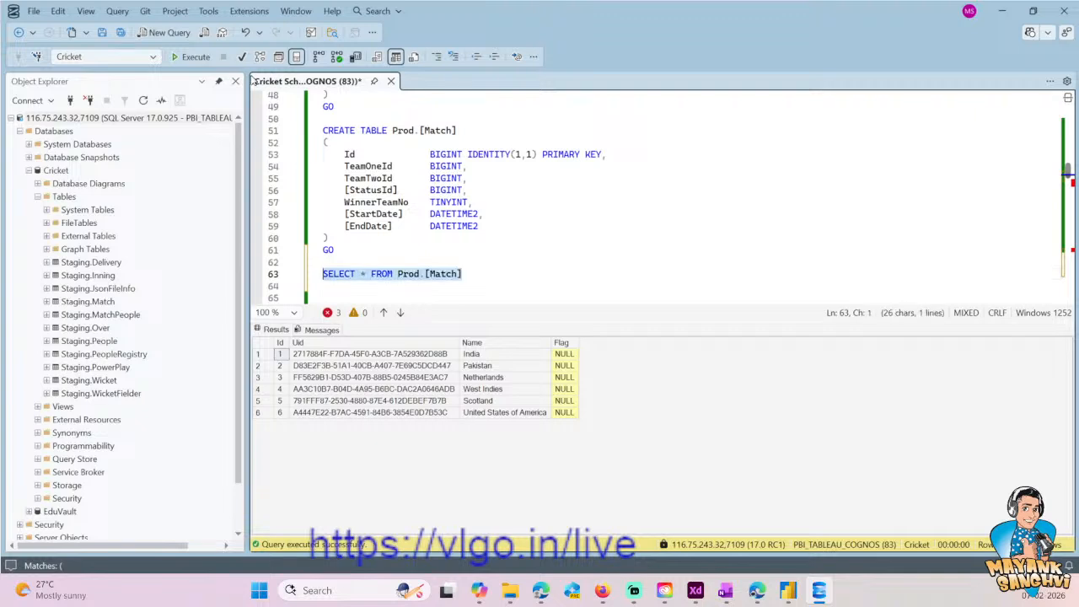
key(F5)
- Examine the existing Prod.[Match] INSERT statement's column list and its T20 World Cup 2026 values
scroll(421, 253, down, 3)
click(399, 261)
scroll(422, 245, up, 1)
click(452, 216)
scroll(453, 226, down, 1)
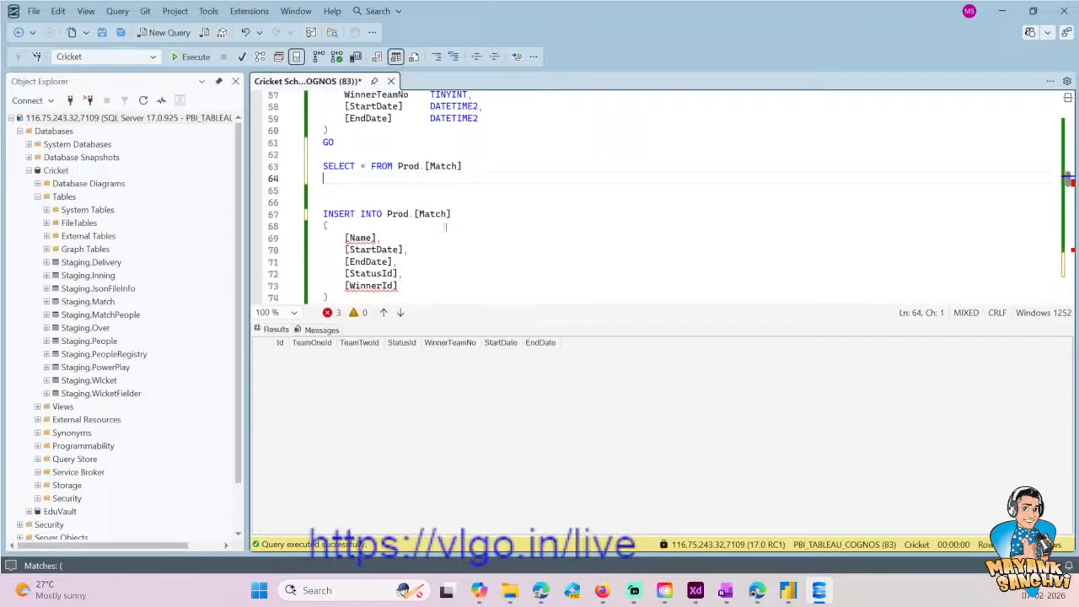
click(317, 216)
scroll(317, 216, down, 1)
scroll(666, 197, down, 1)
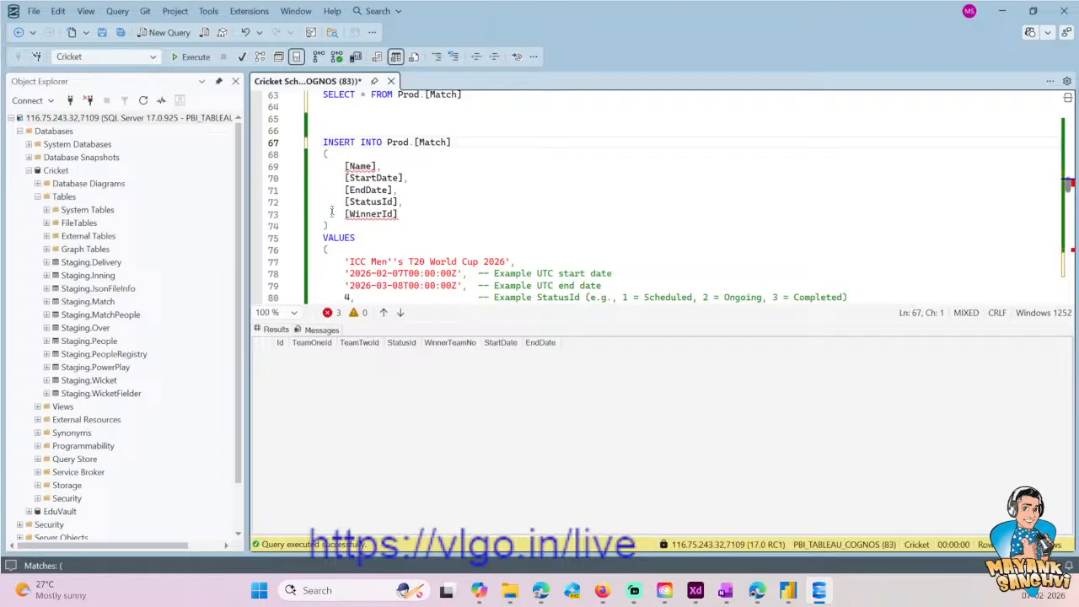
scroll(667, 196, down, 2)
shift+click(333, 250)
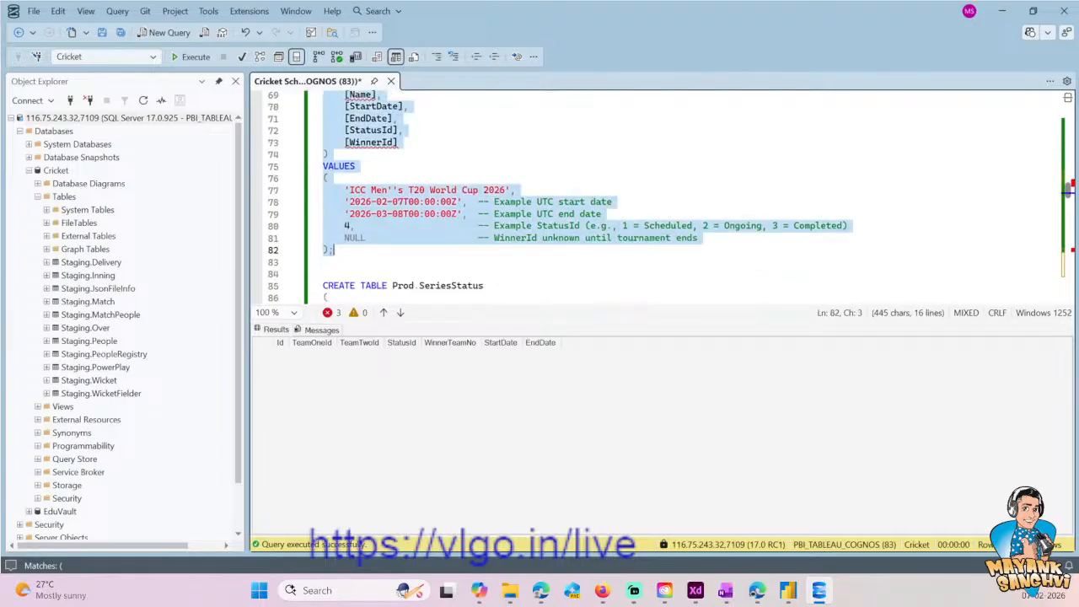
scroll(374, 241, down, 3)
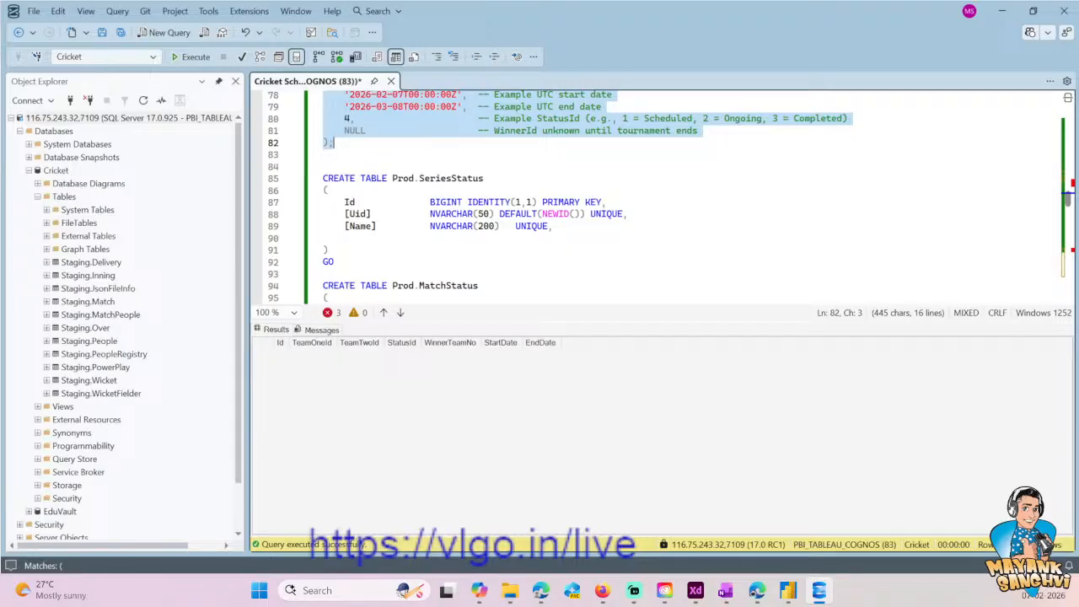
click(457, 107)
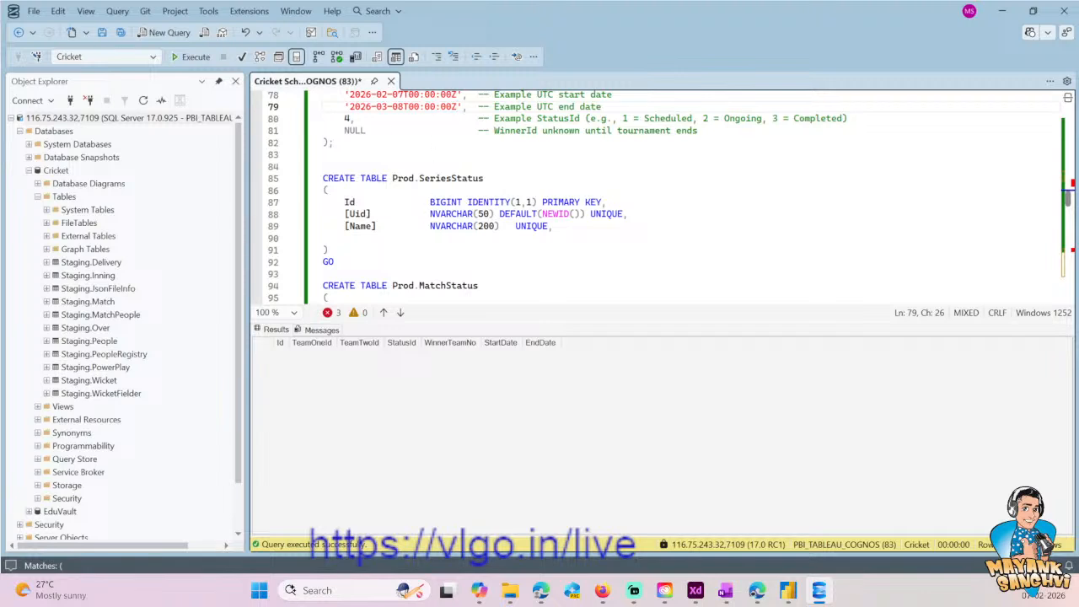
- Write SELECT * FROM Prod.[Match] at the end of the script, below the Prod.Team query, and execute only it
scroll(666, 195, up, 6)
click(453, 178)
key(ctrl+shift+Left)
key(ctrl+shift+Left)
key(ctrl+shift+Left)
key(ctrl+c)
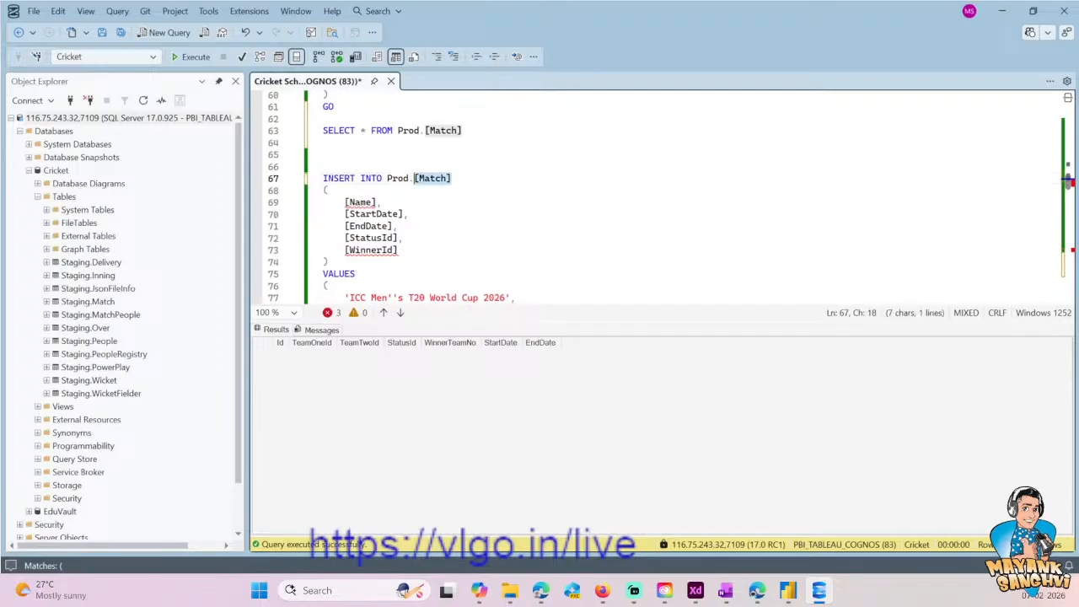
key(ctrl+End)
key(Return)
key(Return)
key(Up)
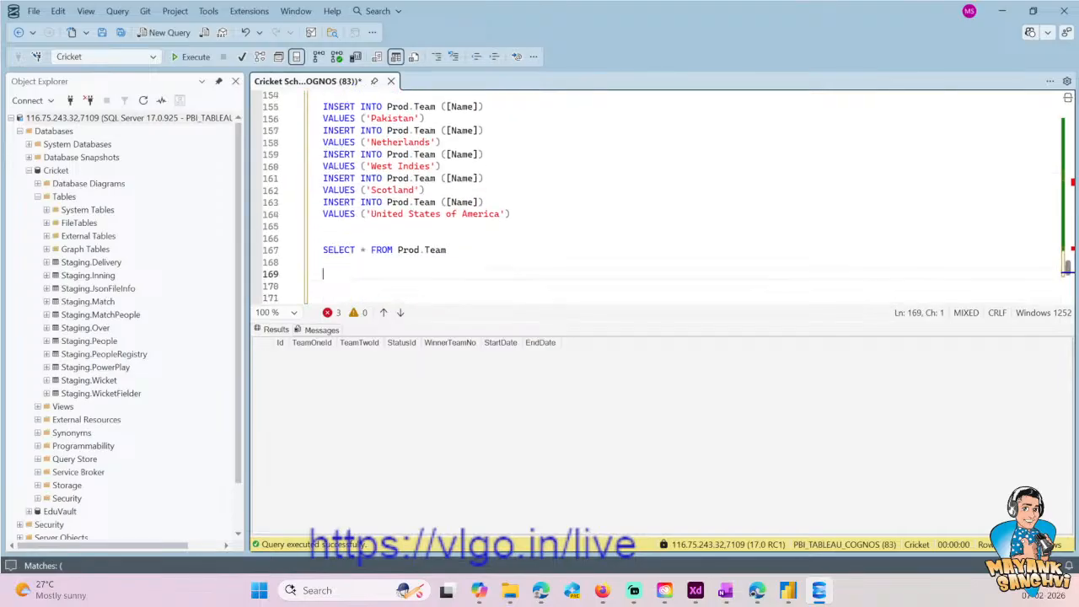
text(SELE)
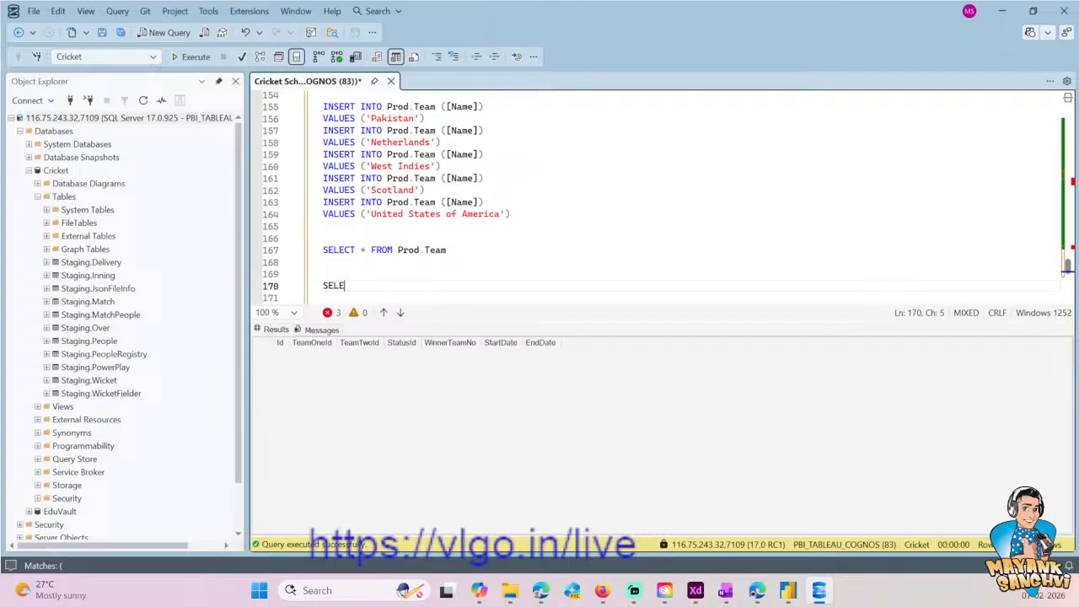
text(CT * FROM)
key(ctrl+v)
key(shift+Home)
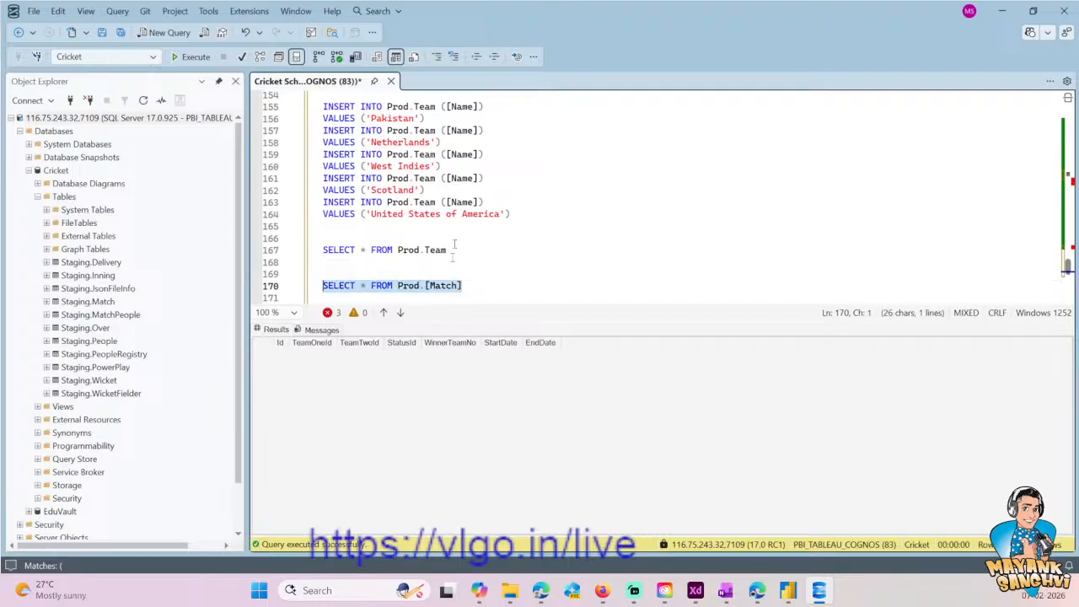
key(F5)
- Write INSERT INTO Prod.[Match] below the final SELECT query, reusing the table name from that query
click(482, 265)
key(Down)
key(Down)
key(Return)
key(Return)
text(INSERT INTOm)
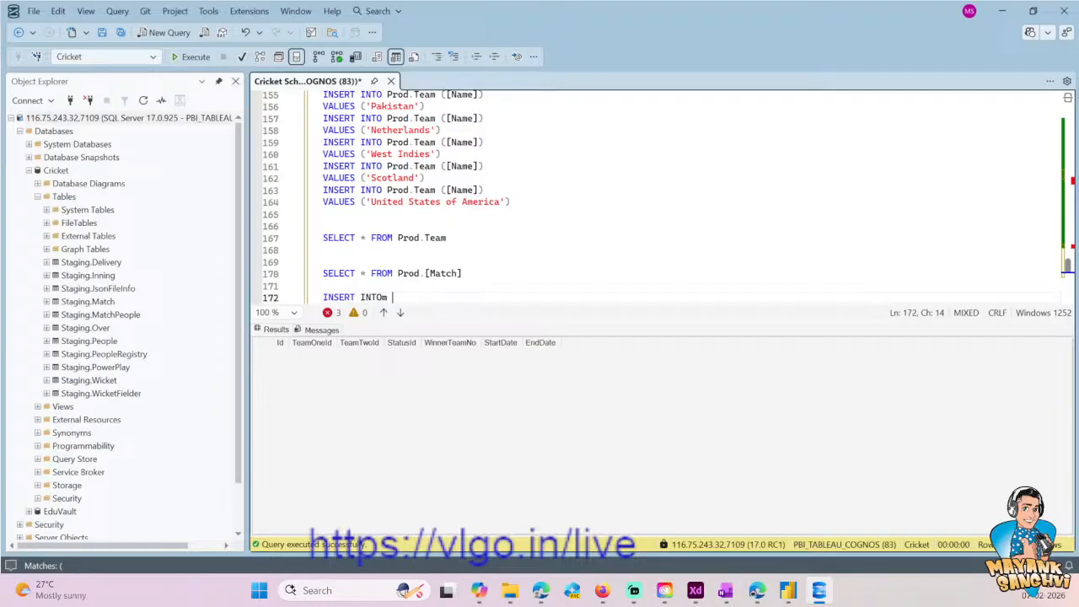
key(BackSpace)
key(BackSpace)
key(Up)
key(Up)
key(Right)
key(Right)
key(shift+End)
key(ctrl+c)
key(Down)
key(Down)
key(ctrl+v)
- Start a parenthesized column list under INSERT INTO Prod.[Match] with TeamOneId, TeamTwoId and StatusId on separate lines
key(Return)
text(())
key(Left)
key(Return)
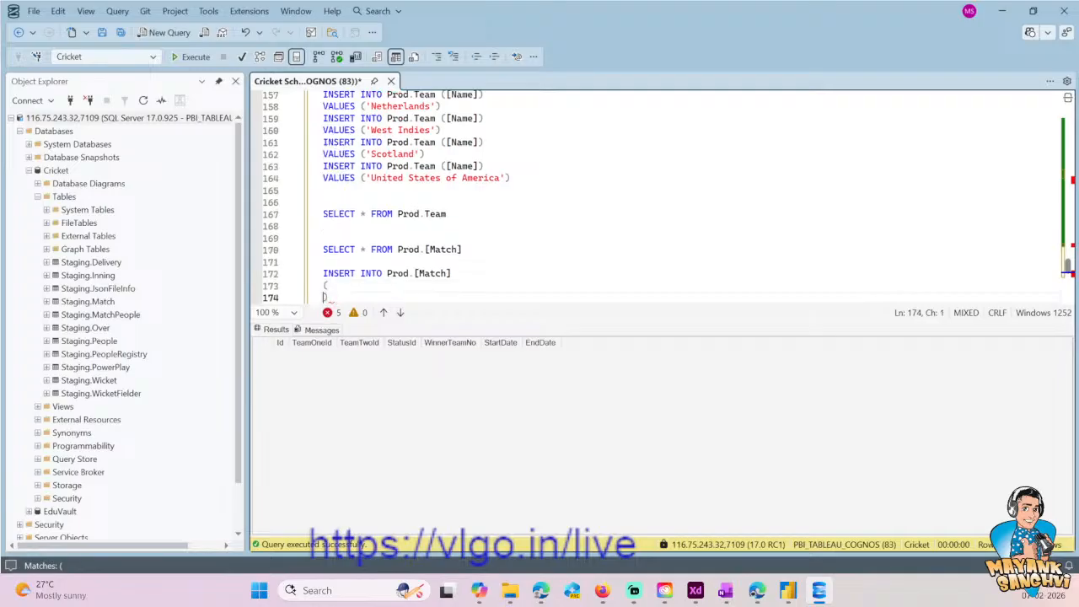
key(Return)
key(Up)
key(Tab)
text(amOneId)
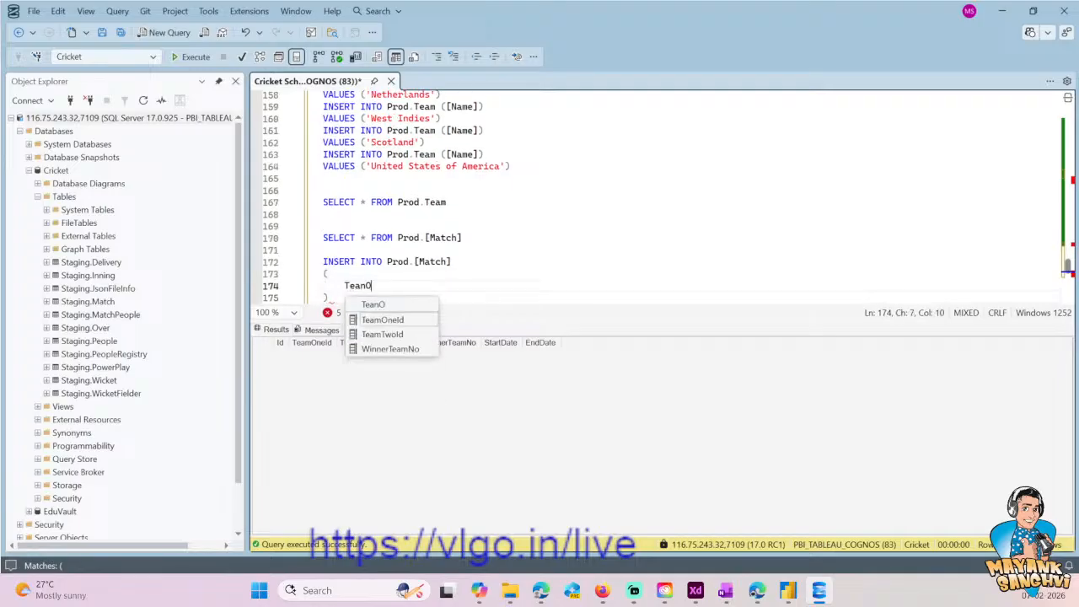
key(Return)
text(, TeamTwoId)
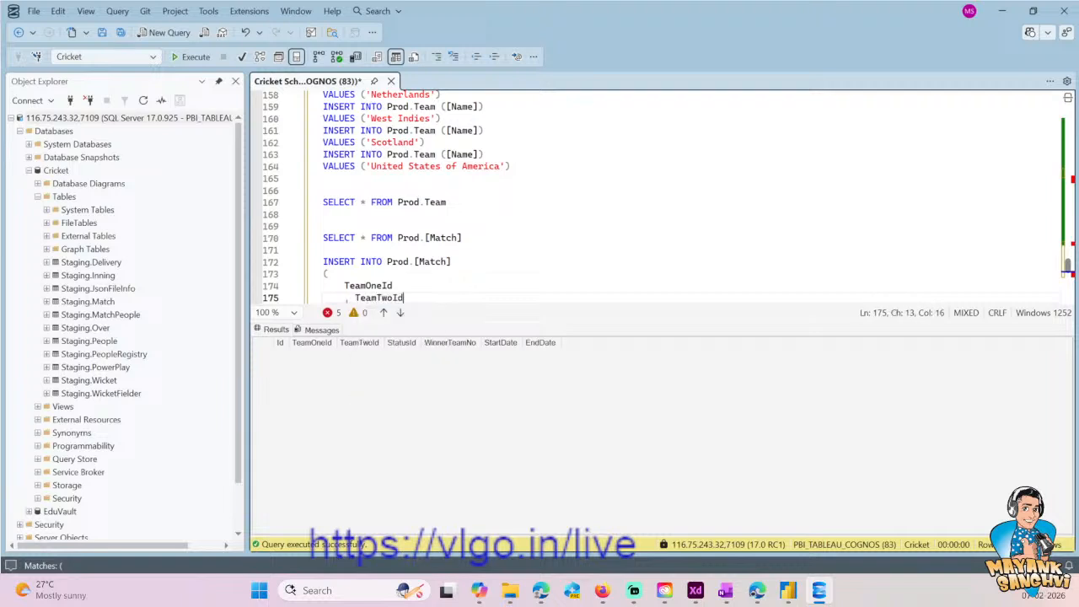
key(Return)
text(, )
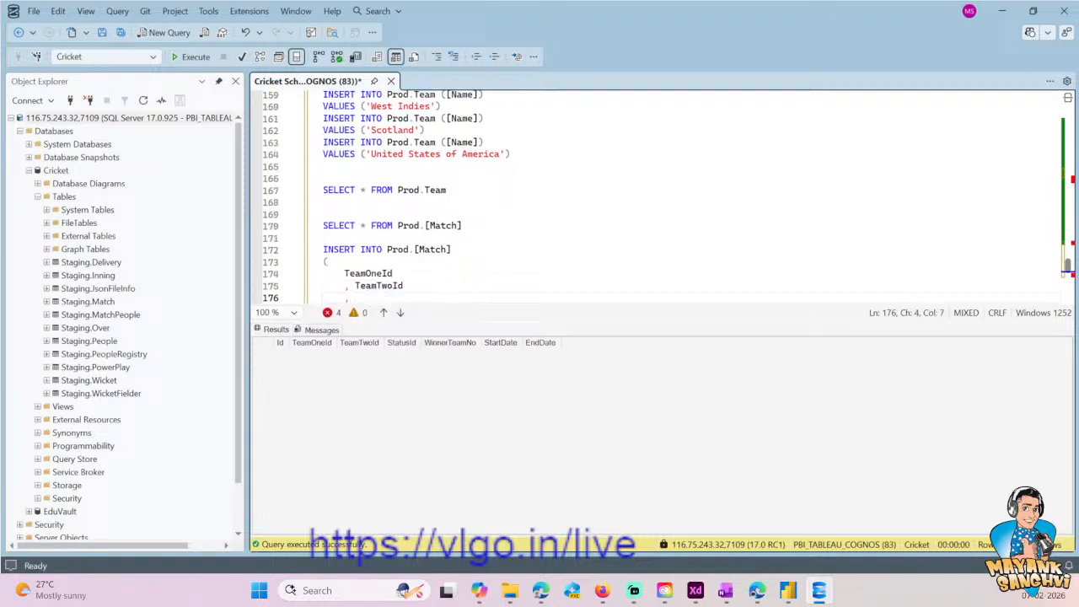
text(StatusId)
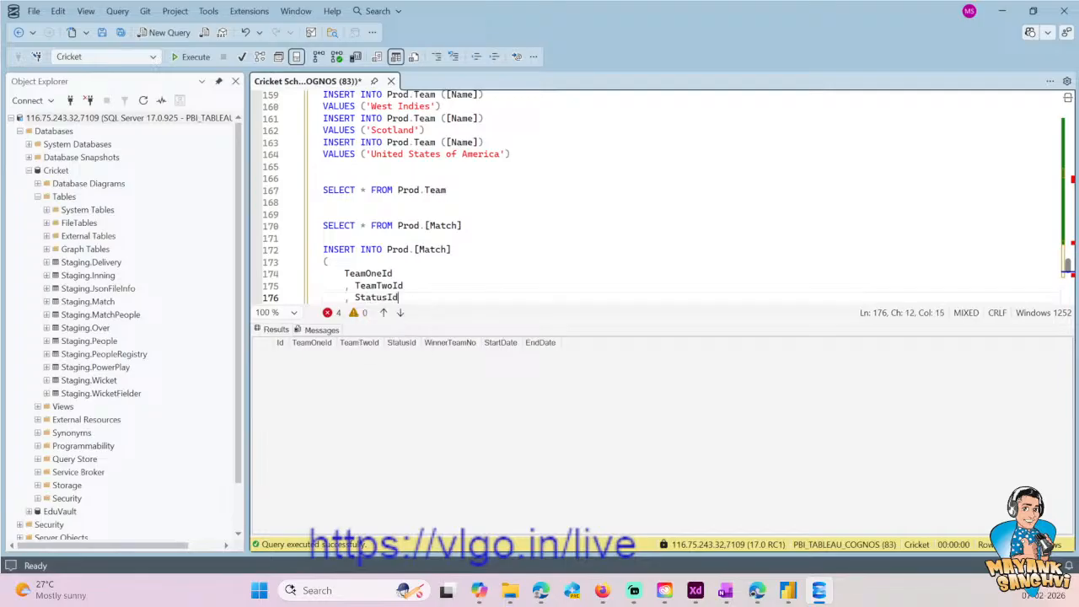
- Complete the INSERT's column list with WinnerTeamNo, StartDate and EndDate on separate lines, then close the parenthesis
key(Return)
text(, )
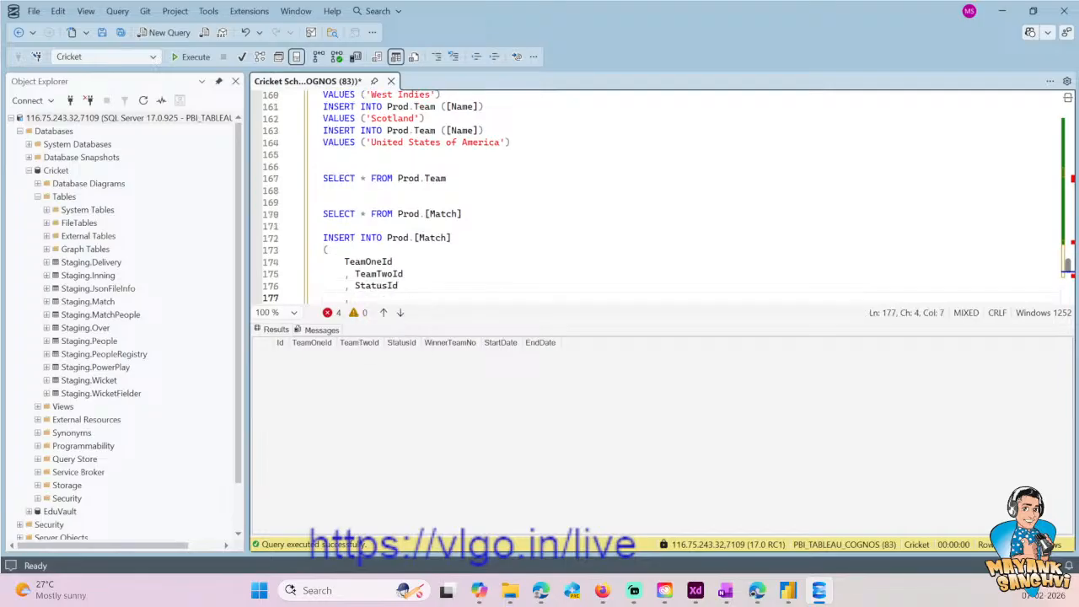
text(WinnerTeamNo)
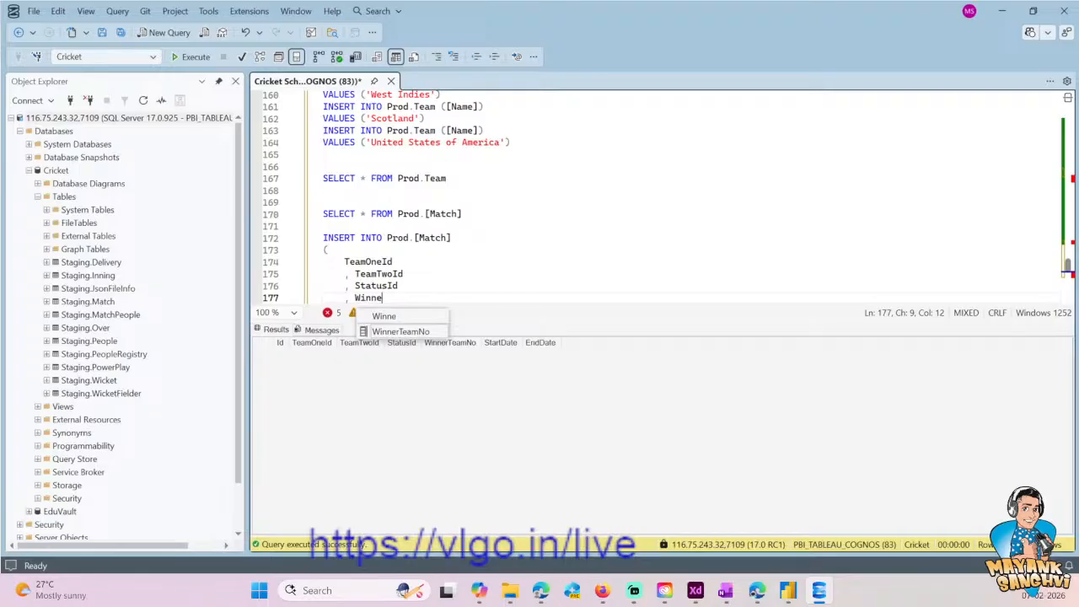
key(Return)
text(, Start)
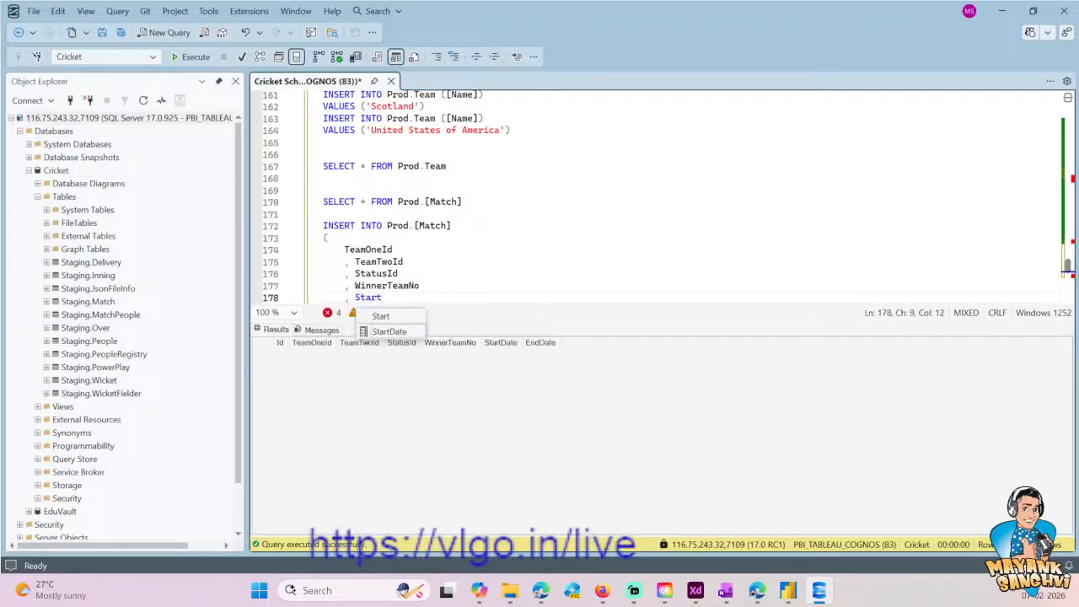
key(Return)
key(Return)
text(, EndDate)
key(Return)
key(Return)
text())
key(Return)
key(Return)
key(Up)
key(Up)
key(Down)
- Add a VALUES clause below the column list, with an empty indented line between its parentheses
text(VA:)
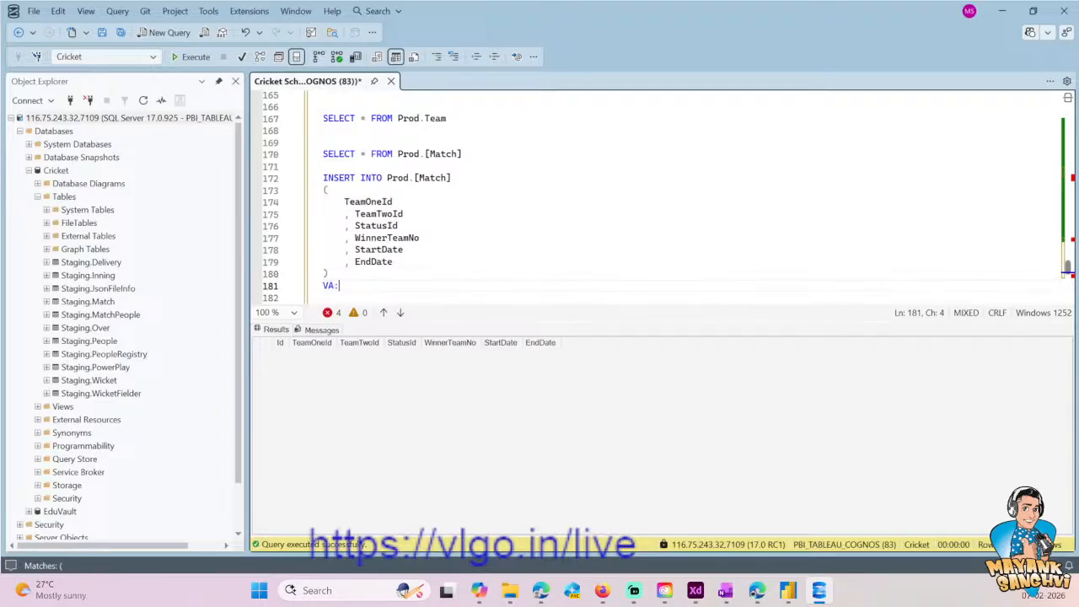
key(BackSpace)
text(LUES ()
text())
key(Left)
key(Return)
key(Return)
key(Up)
key(Up)
key(Up)
key(Up)
key(Down)
key(Down)
key(Down)
key(Tab)
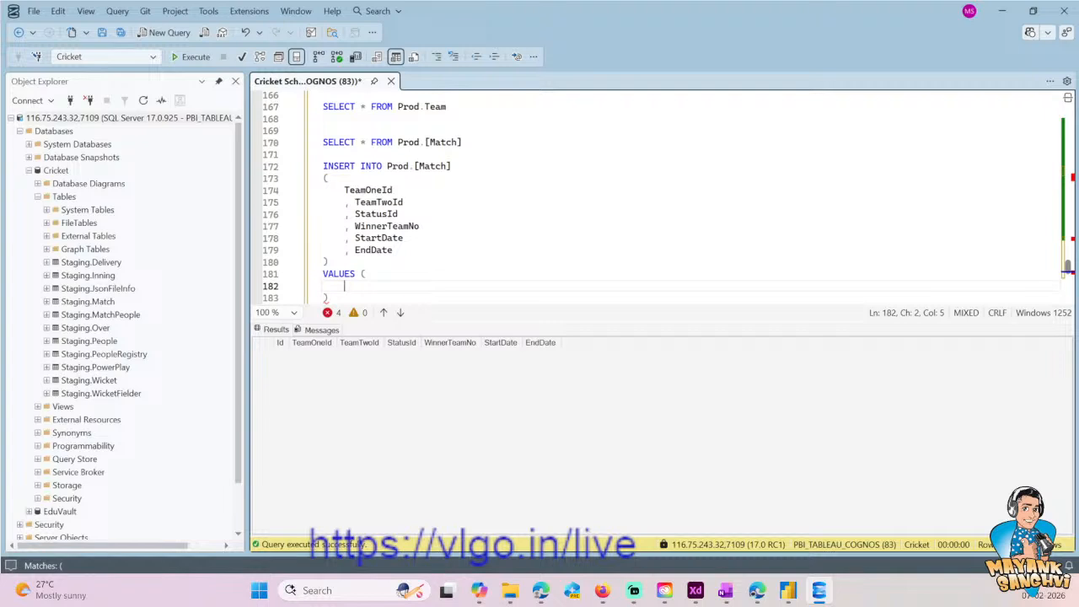
- Execute only the SELECT * FROM Prod.Team query and look up the Ids of the teams
drag(469, 108, 312, 107)
click(189, 56)
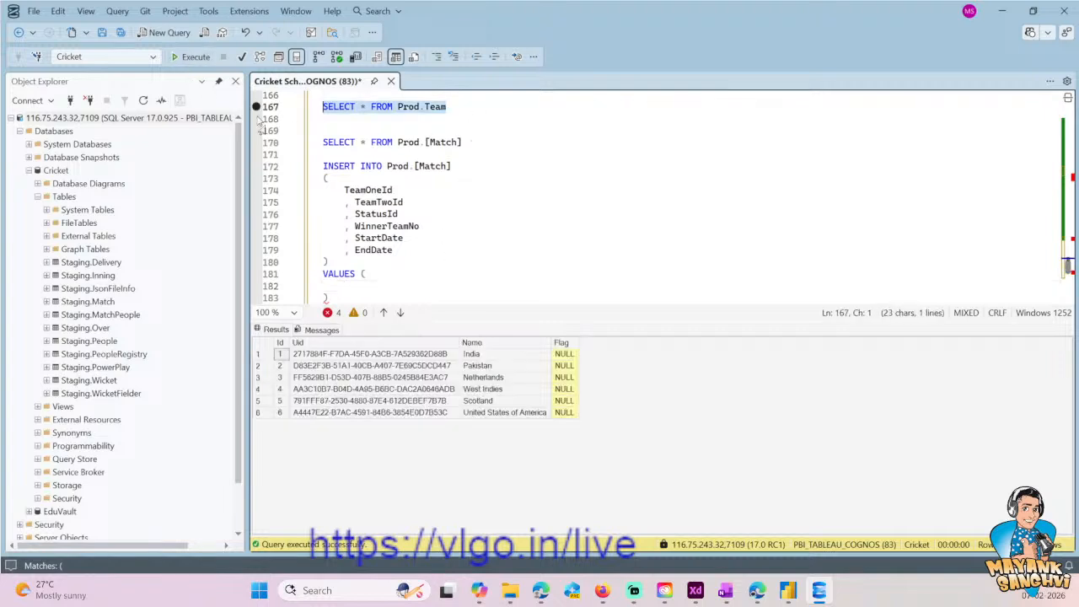
click(282, 369)
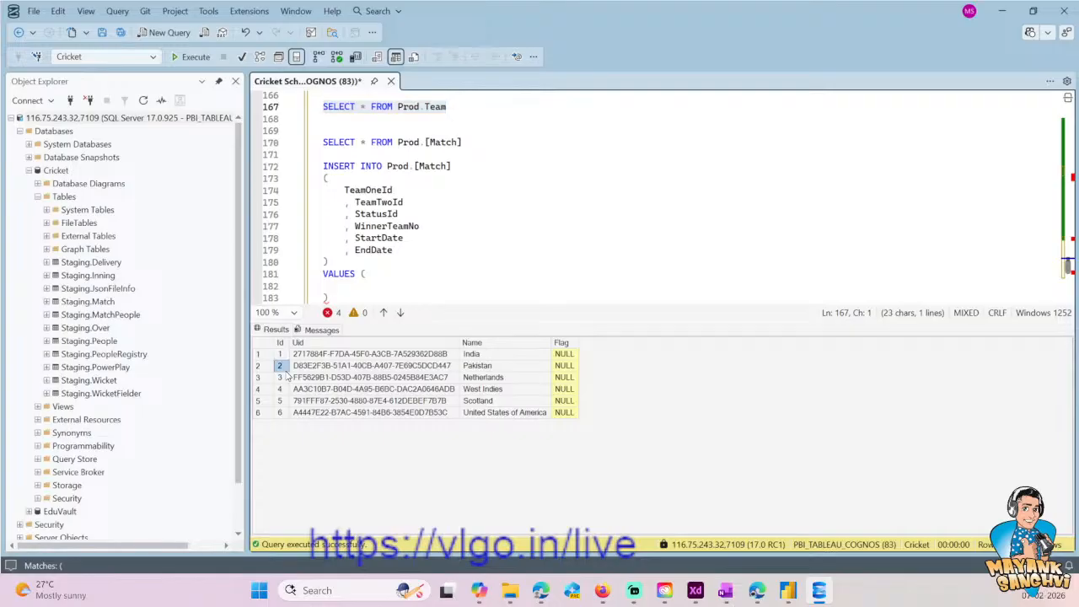
- Enter 2 and 3 as the first two values of the Prod.[Match] INSERT, followed by a comma on a new line
click(329, 178)
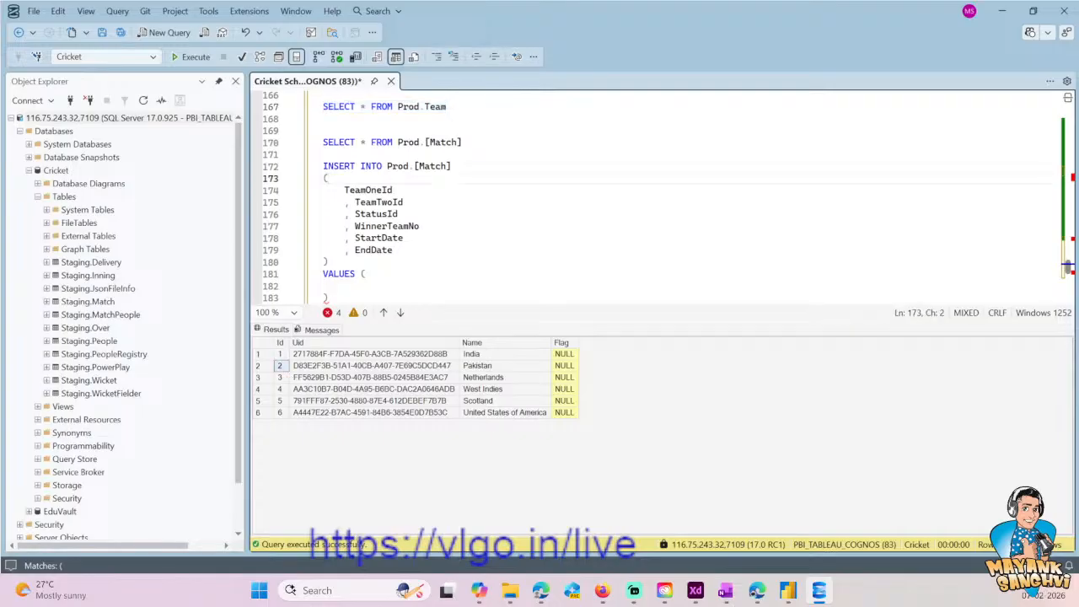
scroll(397, 209, down, 1)
click(380, 250)
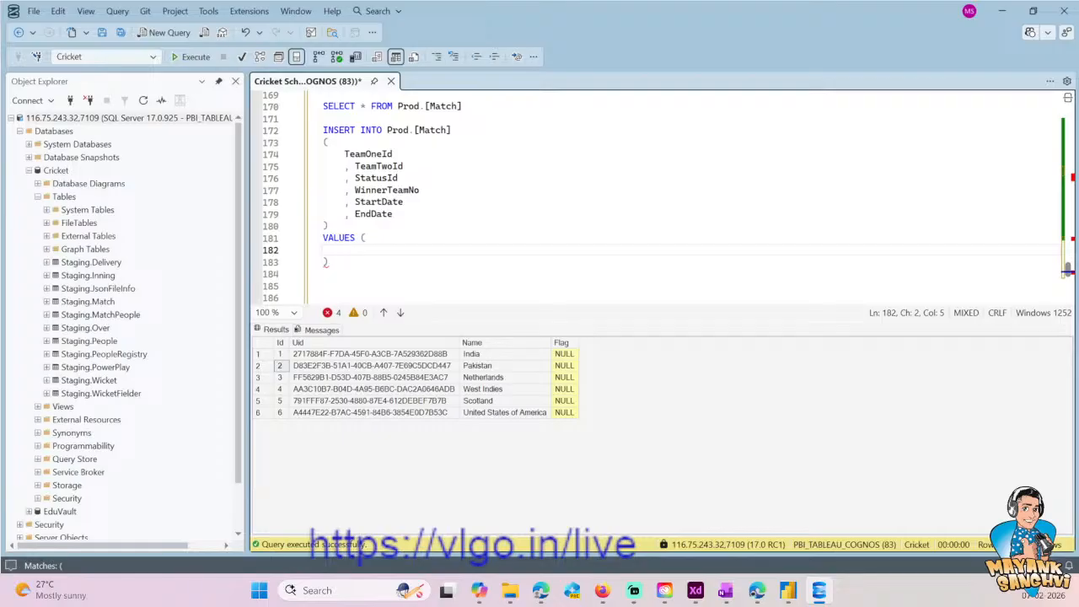
text(2)
key(Return)
text(,3)
key(Return)
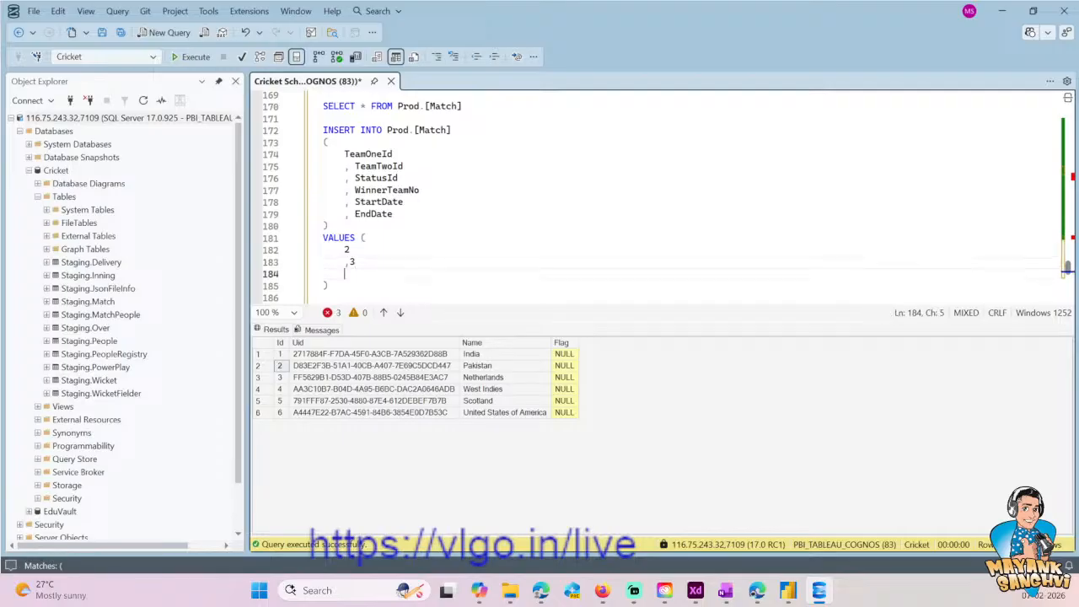
text(,)
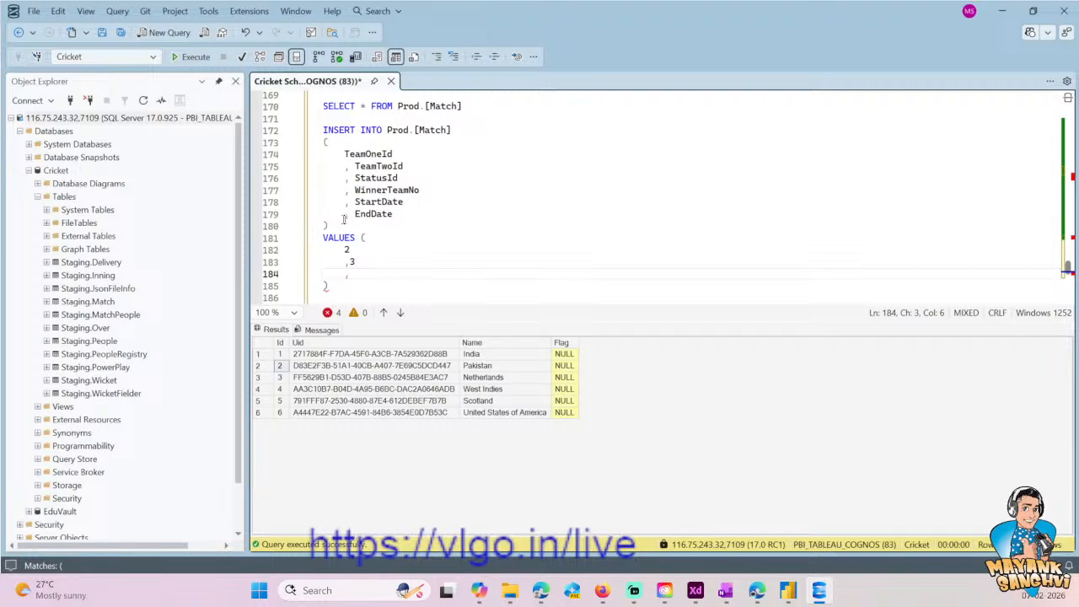
- Examine the script's MatchStatus values and the Prod.[Match] table definition, checking how WinnerTeamNo is defined
click(390, 190)
double_click(390, 189)
scroll(391, 190, up, 5)
scroll(435, 197, up, 8)
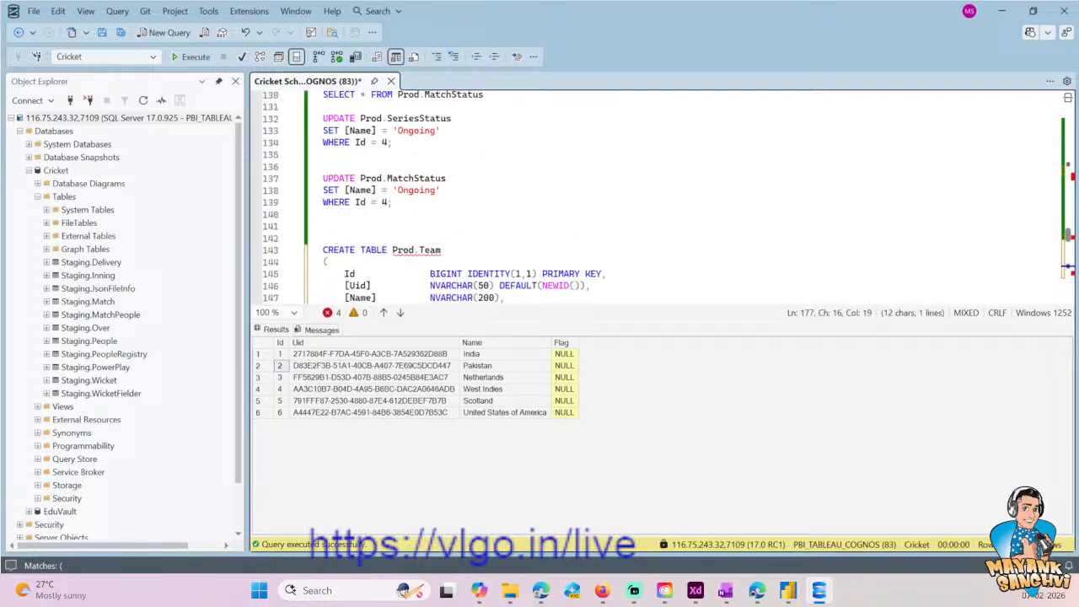
scroll(435, 196, down, 4)
scroll(435, 197, down, 1)
scroll(434, 196, up, 15)
scroll(658, 197, up, 4)
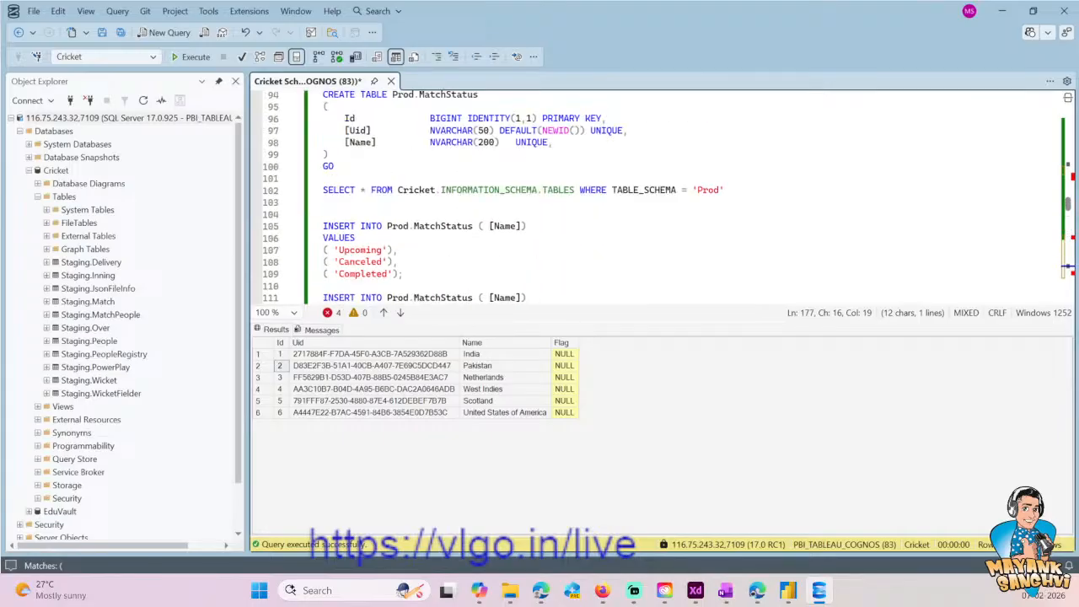
scroll(658, 196, up, 8)
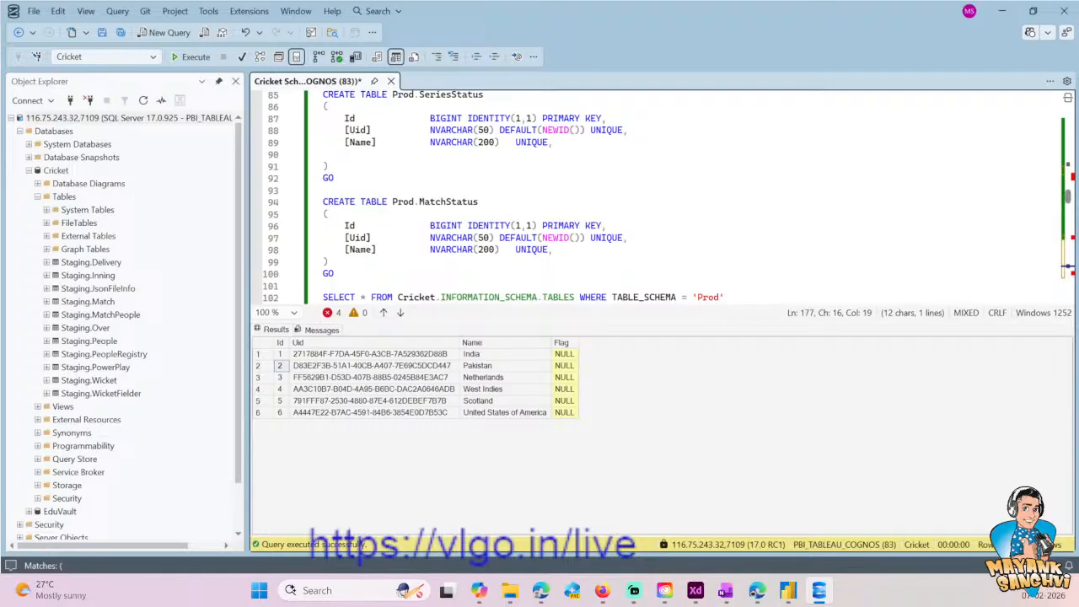
scroll(658, 197, up, 5)
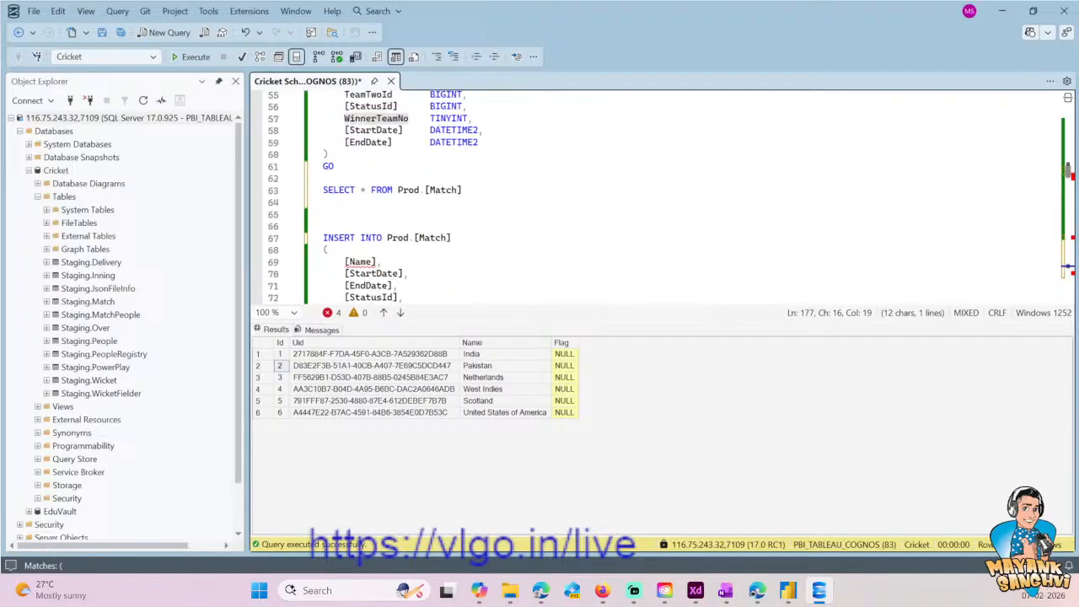
scroll(658, 197, down, 1)
scroll(658, 196, up, 2)
- Write DROP TABLE Prod.[Match] above the Match table's CREATE statement, reusing its table name, and select the new statement
click(457, 155)
key(ctrl+shift+Left)
key(ctrl+shift+Left)
key(ctrl+shift+Left)
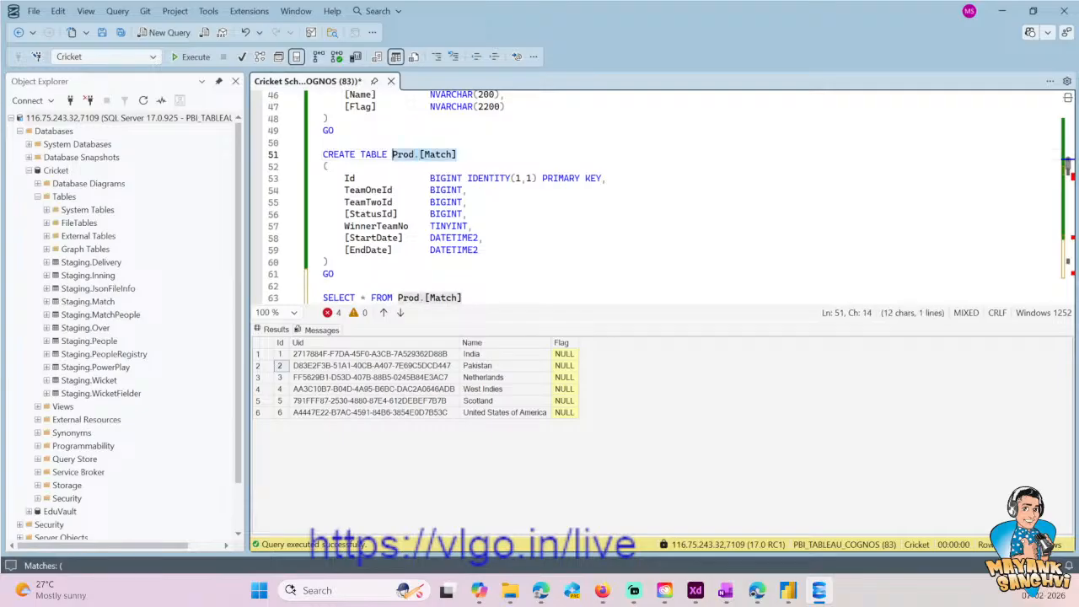
key(Up)
key(Return)
key(Return)
key(Up)
text(D)
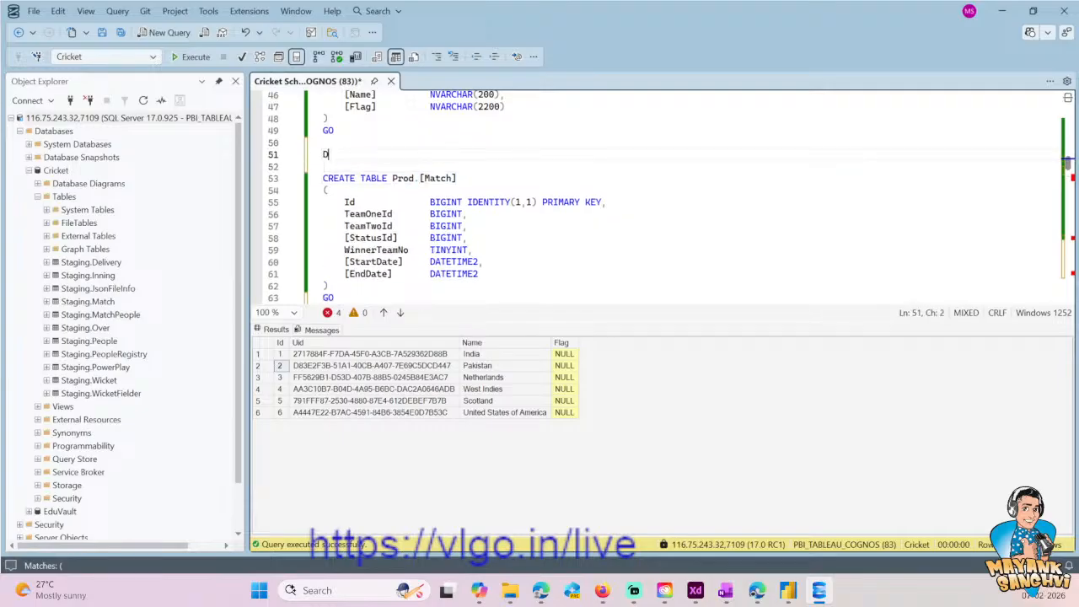
text(ROP TABLE)
key(ctrl+v)
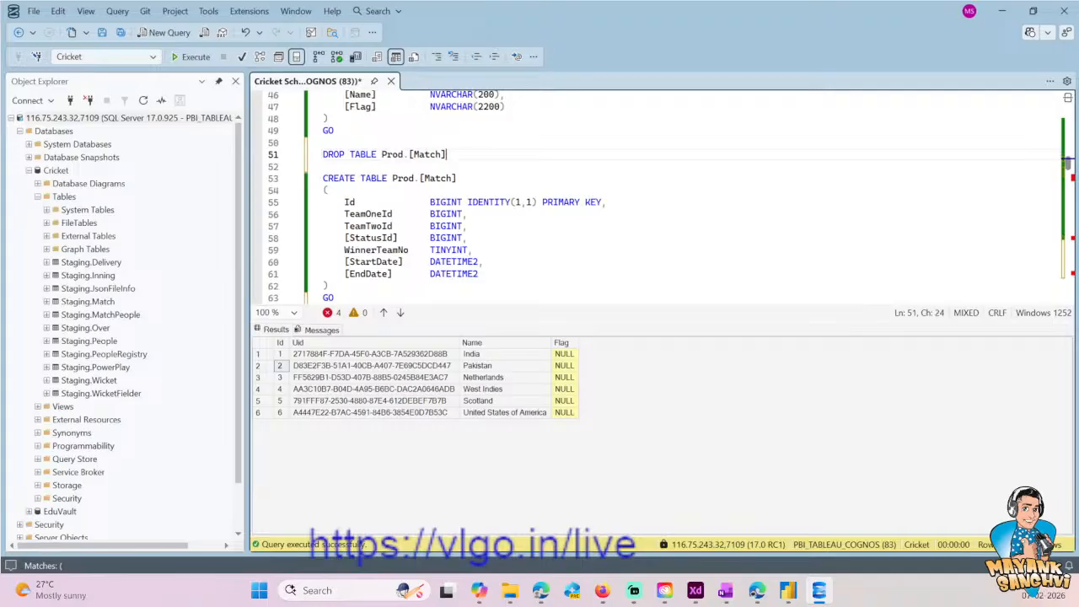
key(shift+Home)
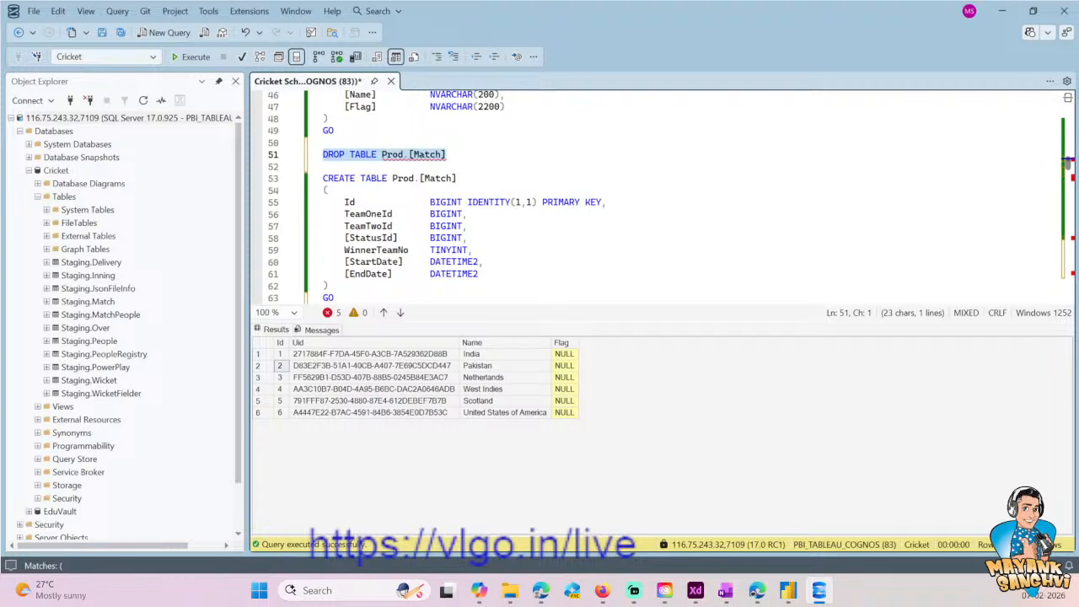
- Enter 1 as the third value of the final Prod.[Match] INSERT and an empty quoted string as the fourth
key(ctrl+End)
key(Up)
key(Up)
key(Up)
key(Up)
key(Up)
key(Up)
key(Down)
key(End)
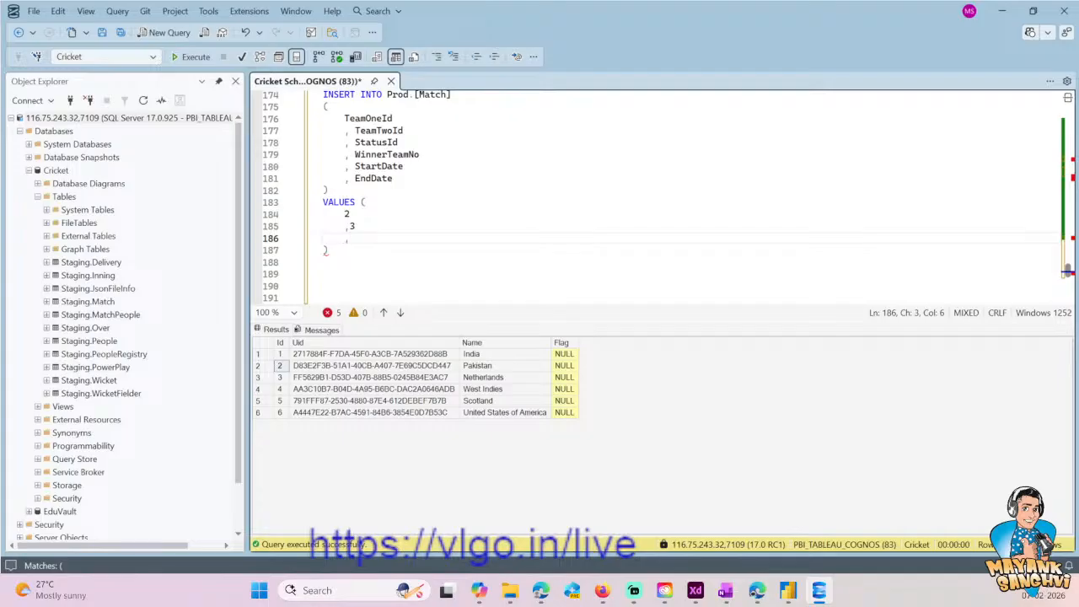
text(1)
key(Up)
key(Up)
key(Up)
key(Up)
key(Up)
key(Up)
key(Down)
key(Down)
key(Down)
key(Down)
key(Down)
- Write SELECT GETDATE() below the Prod.[Match] INSERT and execute only that query
key(Down)
key(Return)
text(, '')
key(Down)
key(Return)
key(Return)
text(SEL)
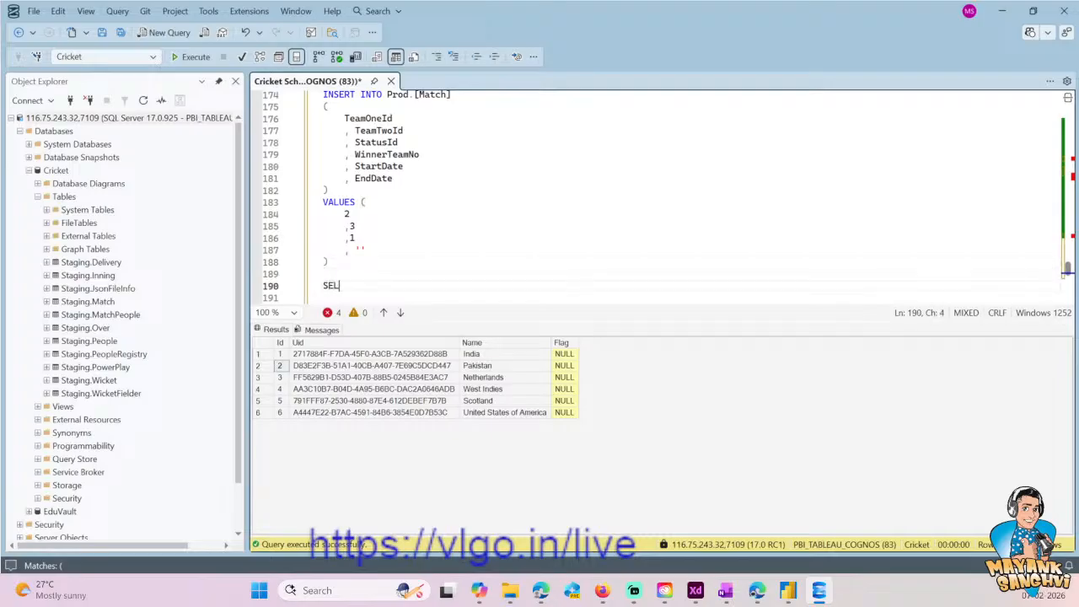
text(ECT GETDATE())
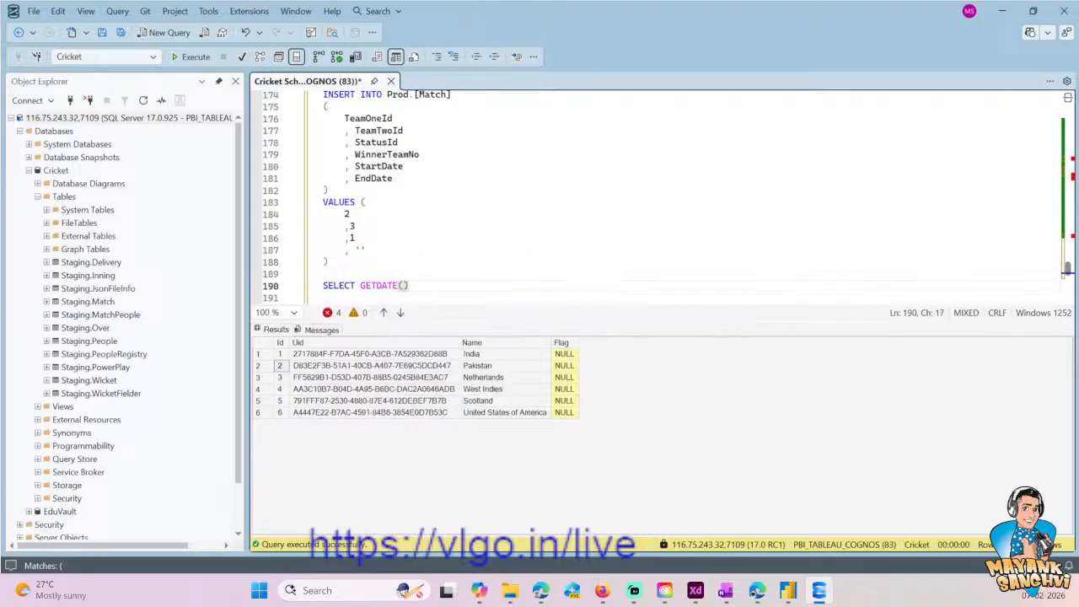
key(shift+Home)
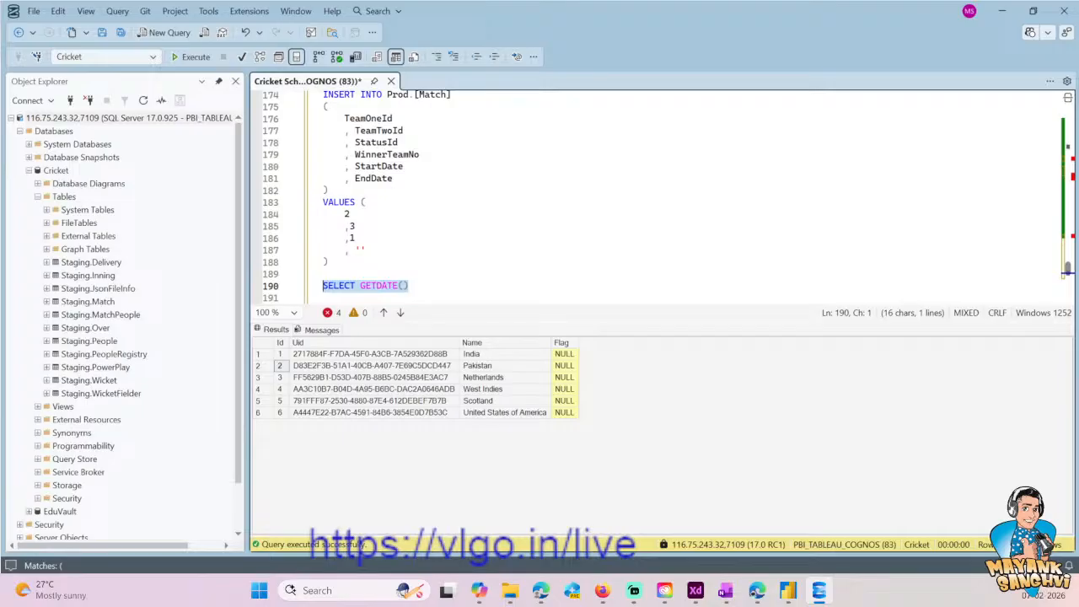
click(193, 57)
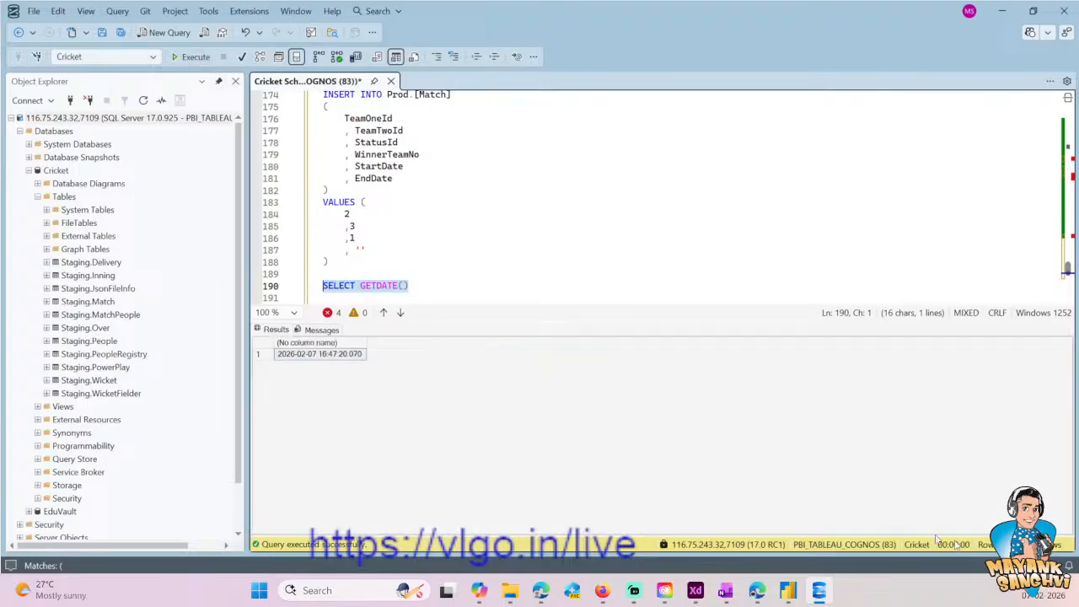
- Fill the empty quoted string in the VALUES clause with the date 2026-02-07
click(430, 268)
click(358, 250)
text(202'0-0)
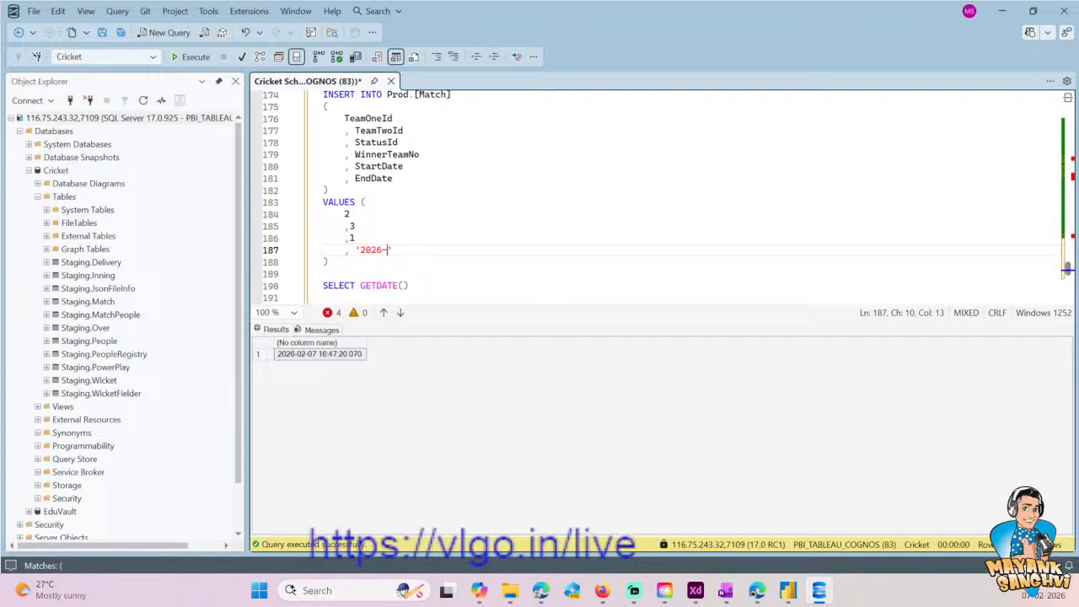
text(2-07)
- Check the date-time format in the earlier Prod.[Match] INSERT and add the time 11:00 to the new INSERT's date value
scroll(658, 194, up, 19)
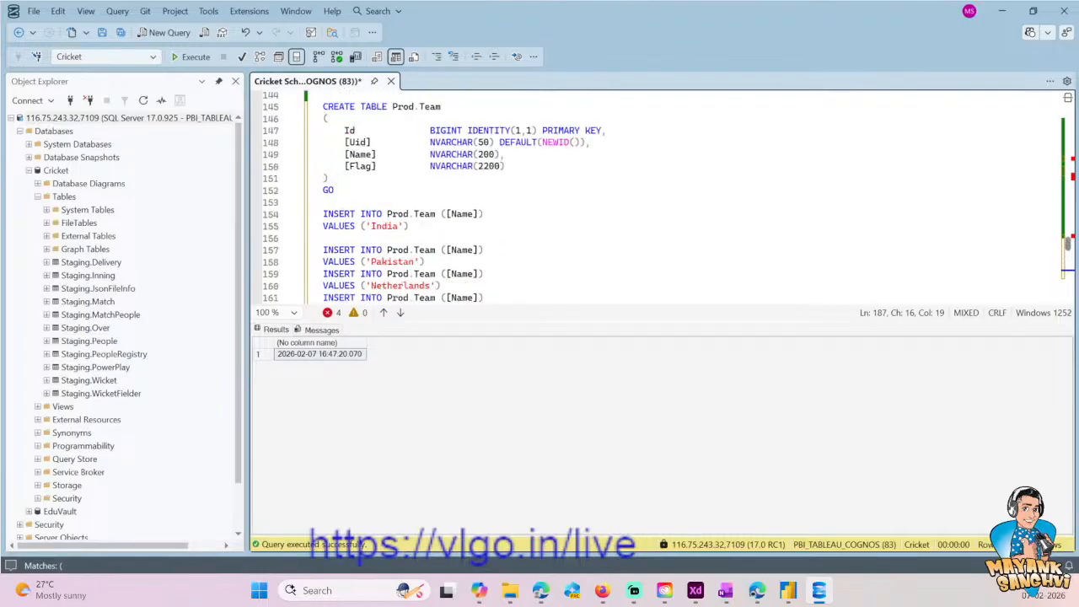
scroll(658, 194, up, 18)
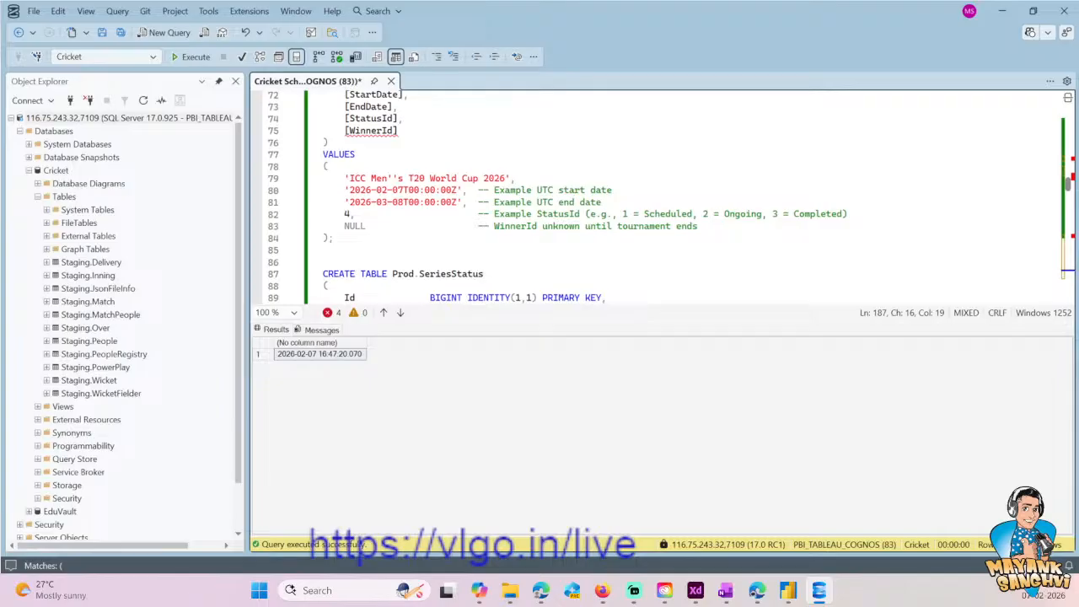
scroll(451, 284, down, 1)
drag(403, 262, 459, 261)
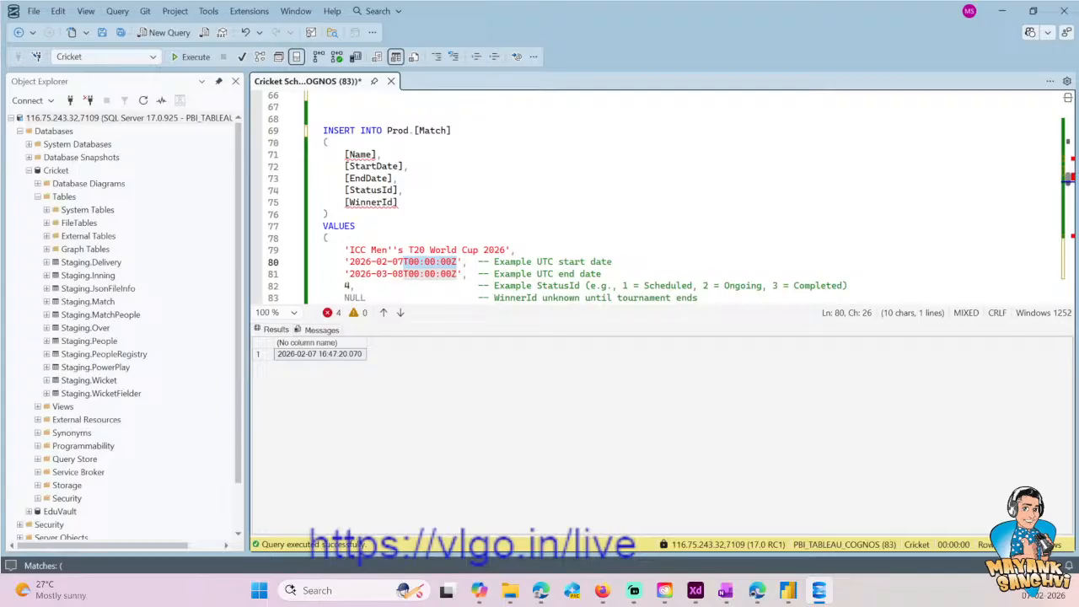
scroll(666, 195, down, 3)
scroll(657, 196, down, 20)
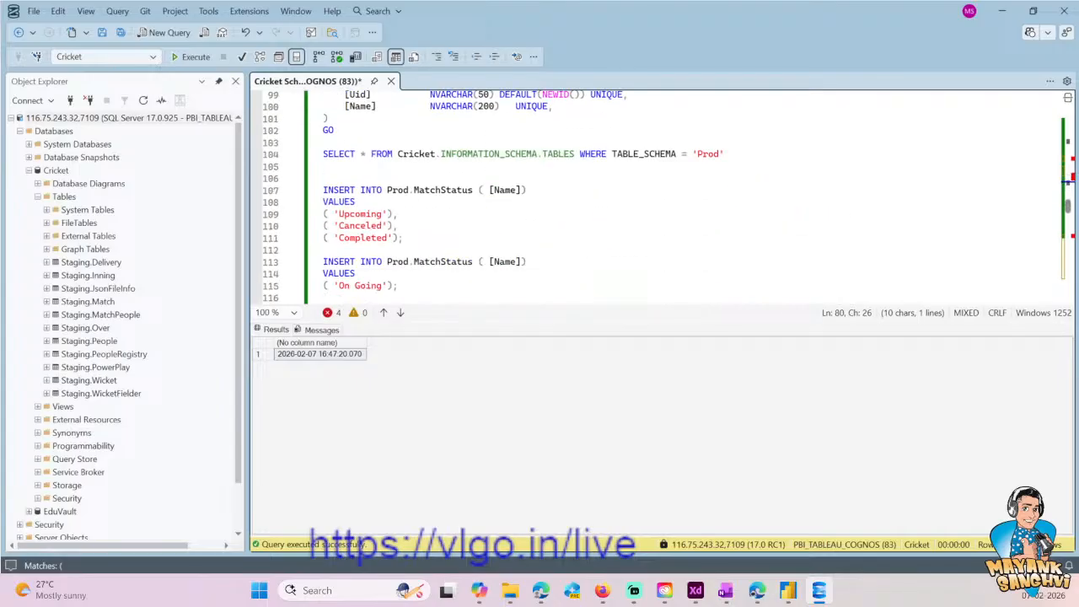
scroll(428, 227, down, 4)
scroll(429, 228, up, 1)
click(419, 214)
text(11:00)
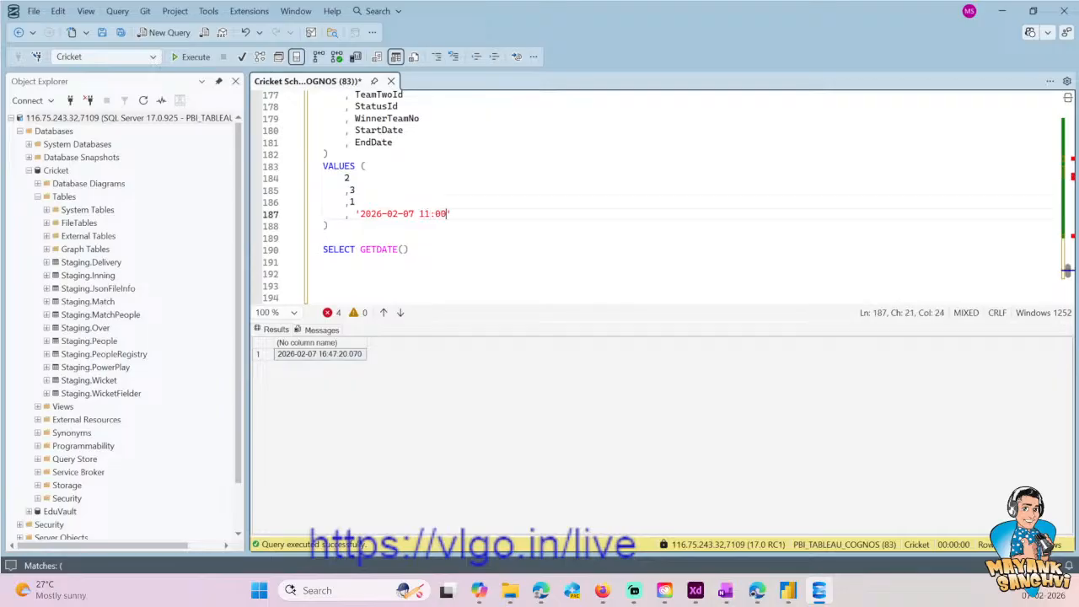
text(:00)
key(shift+Home)
key(ctrl+c)
key(End)
key(Return)
key(ctrl+v)
- Change the time in the duplicated date-time value to 14:30:00
key(Left)
key(Left)
key(Left)
key(Left)
key(Left)
key(Left)
key(Left)
key(shift+Left)
key(shift+Left)
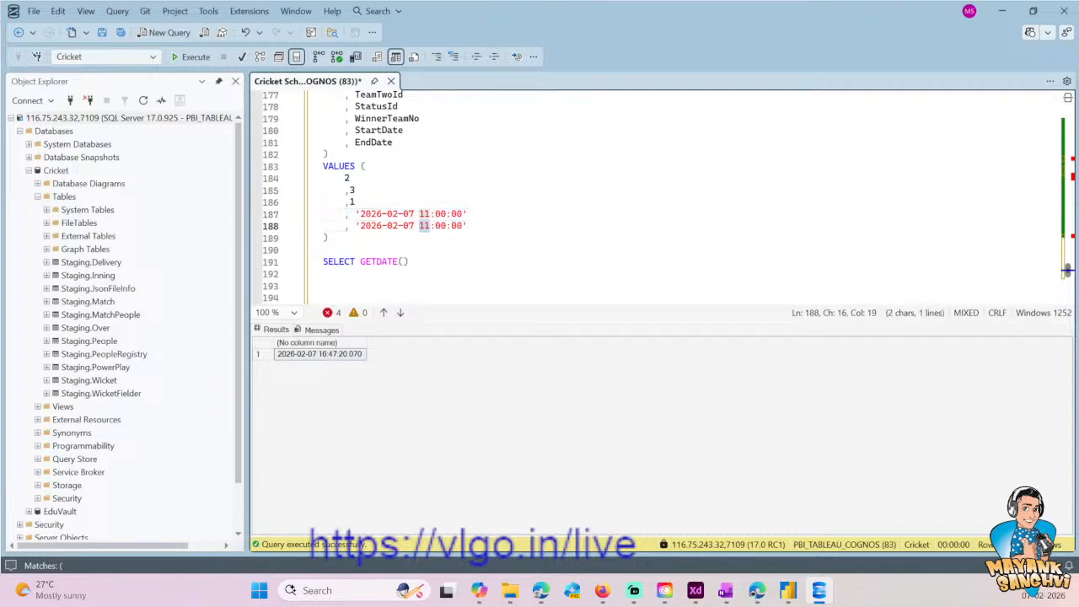
key(BackSpace)
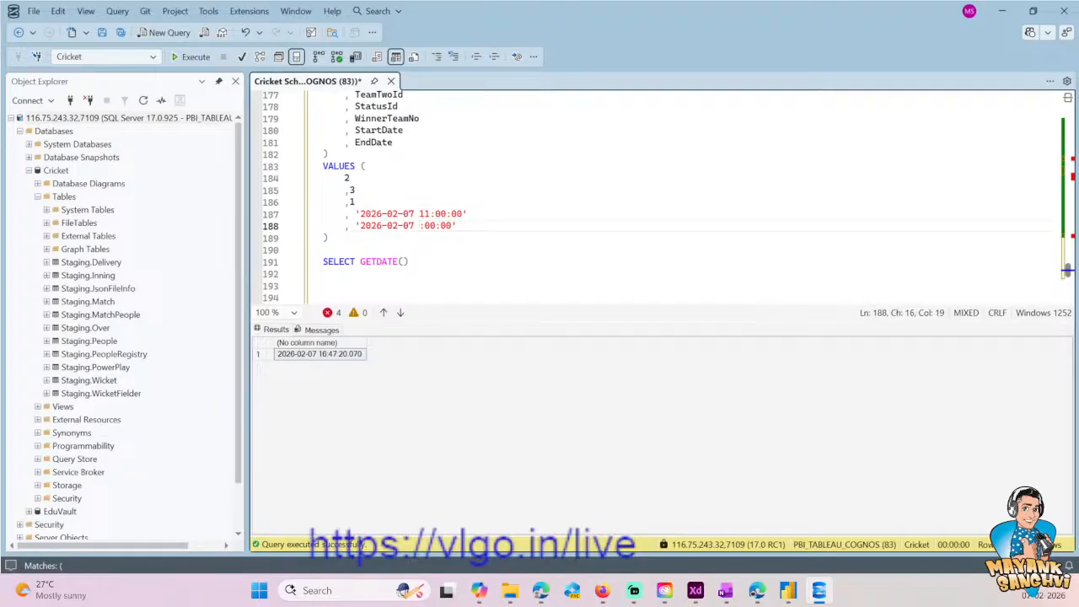
text(14:30)
key(Right)
key(Right)
key(Right)
key(Delete)
key(Delete)
key(Delete)
- Try to execute only the final Prod.[Match] INSERT statement
key(Down)
key(Down)
key(Up)
scroll(657, 196, up, 2)
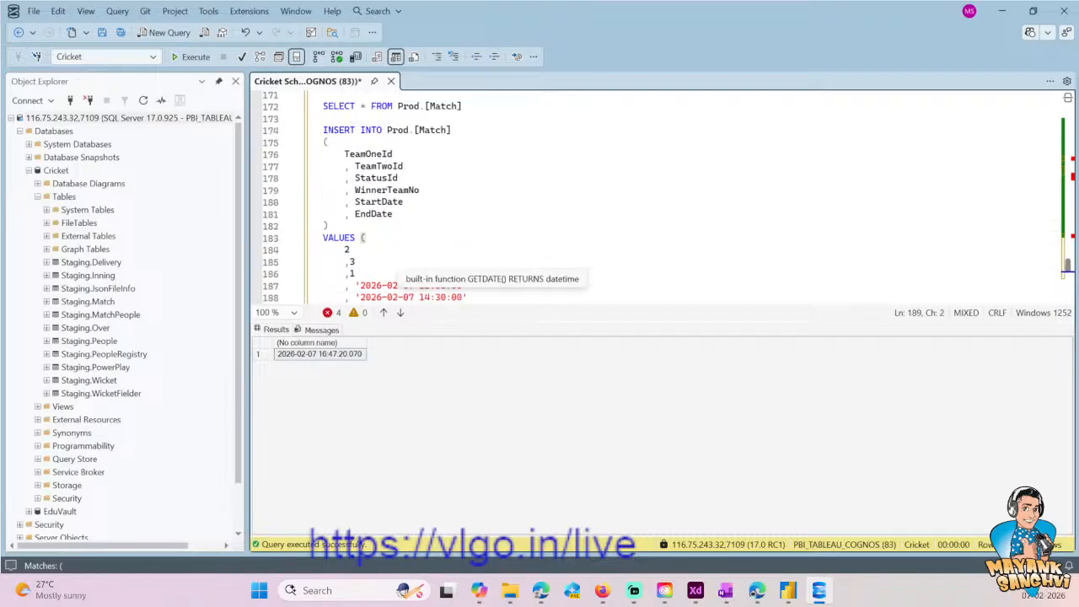
shift+click(324, 130)
key(F5)
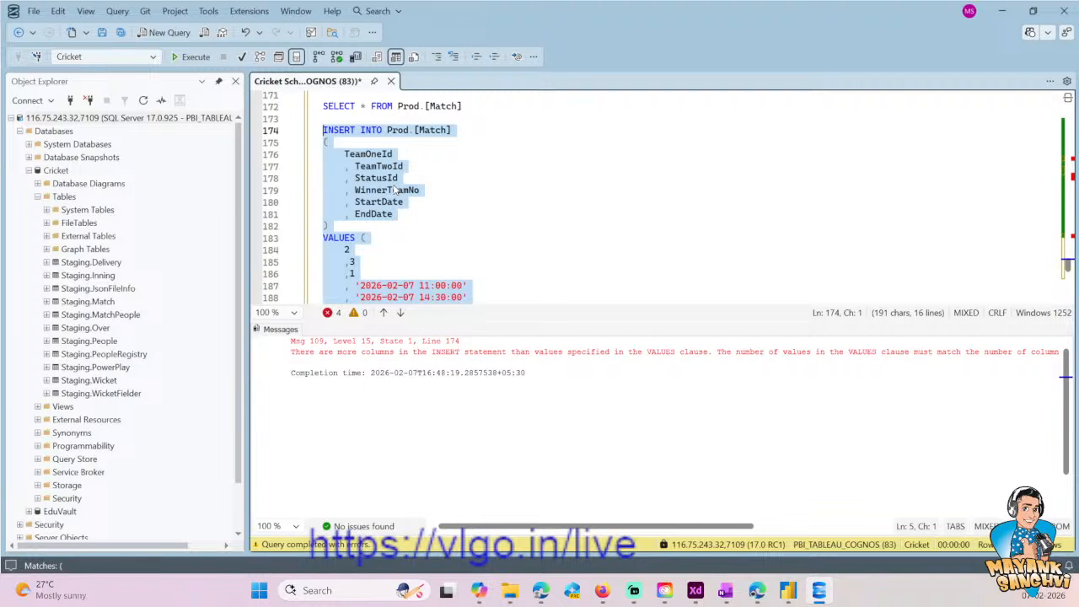
- Execute only the SELECT on Prod.MatchStatus to look up the match status IDs
scroll(394, 191, down, 2)
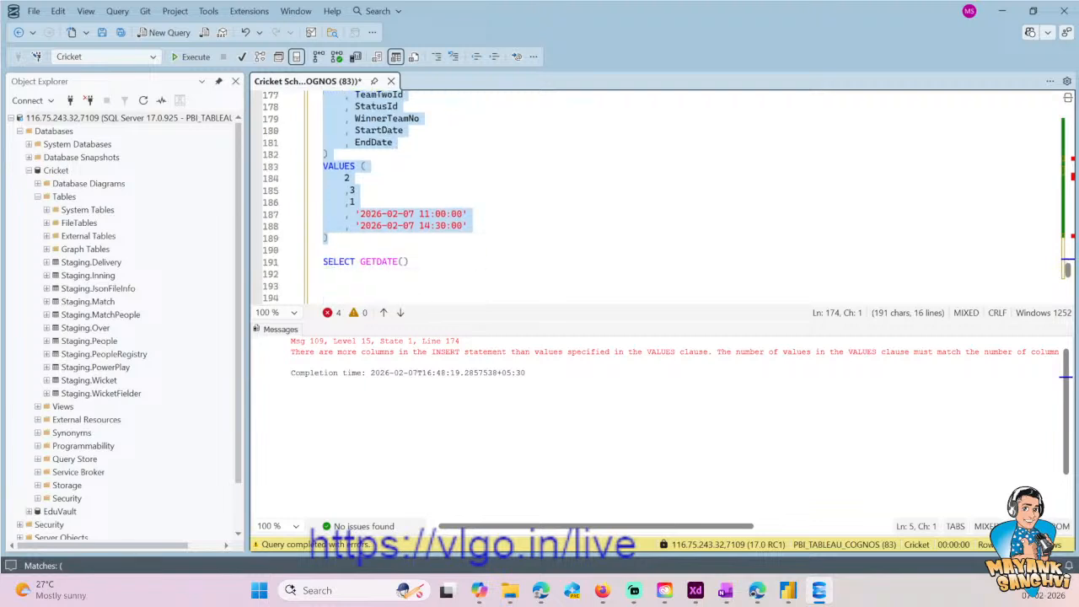
scroll(396, 194, down, 1)
scroll(396, 194, up, 8)
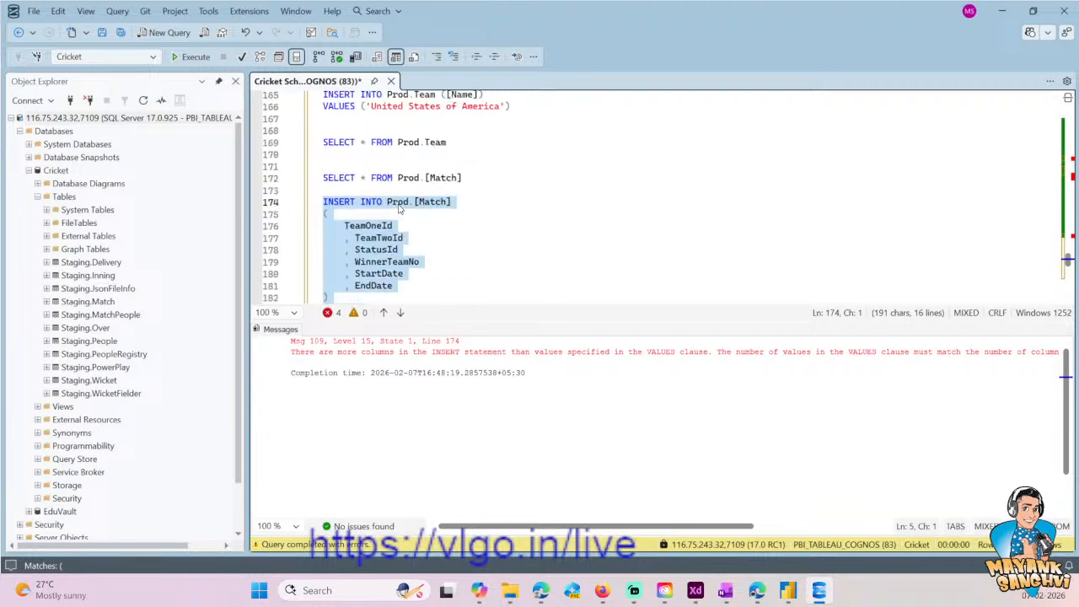
scroll(414, 199, up, 8)
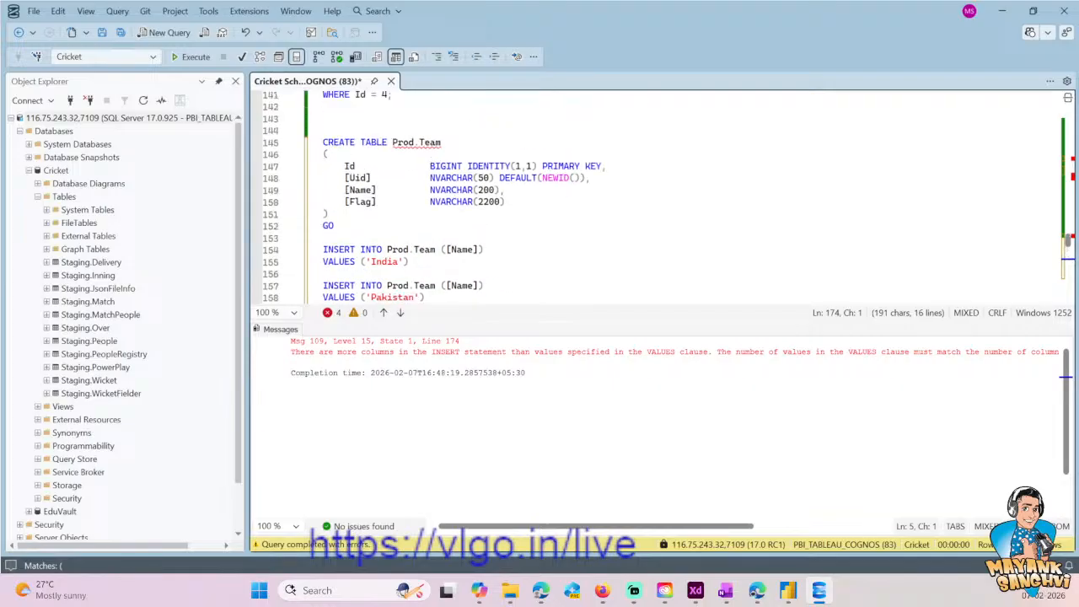
scroll(414, 199, up, 3)
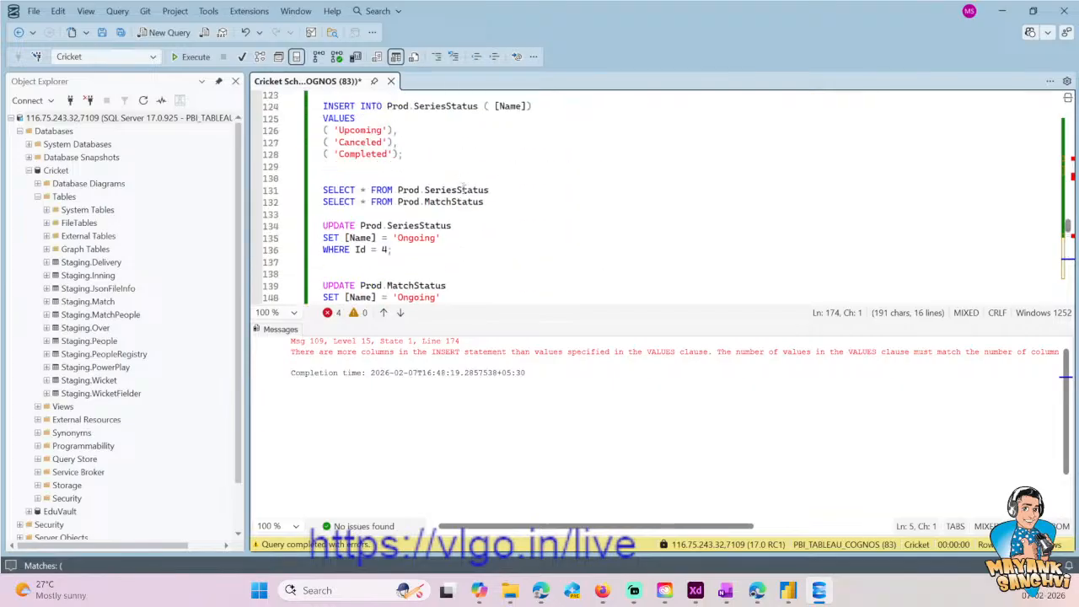
click(294, 202)
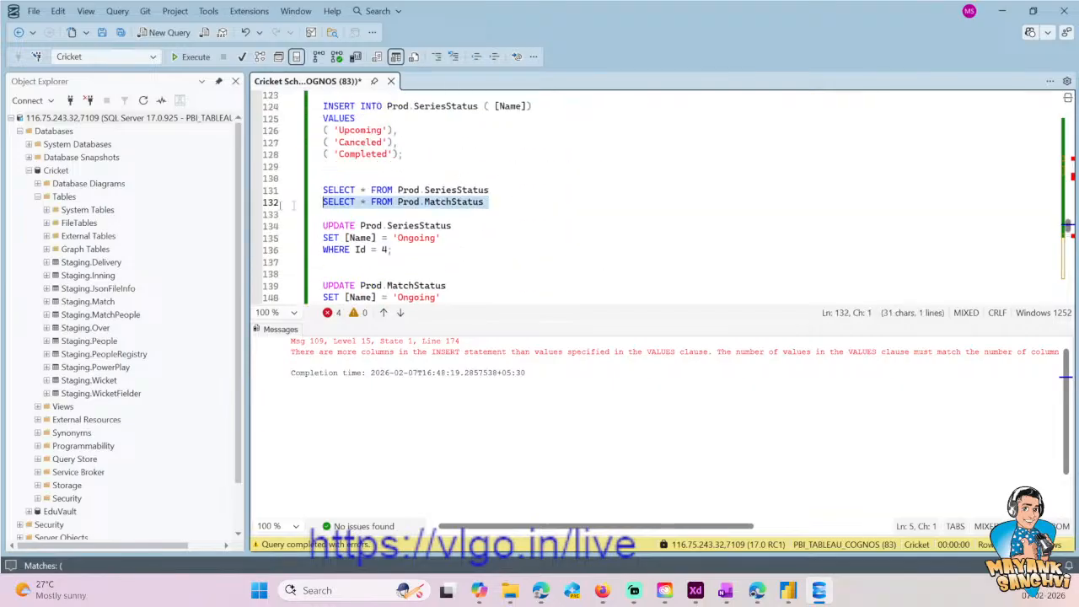
click(192, 56)
click(475, 367)
click(476, 378)
click(465, 180)
- Add the missing entry to the Prod.[Match] VALUES clause so that StatusId gets 3 and WinnerTeamNo gets 1
scroll(465, 180, down, 7)
scroll(482, 253, down, 13)
scroll(483, 254, up, 3)
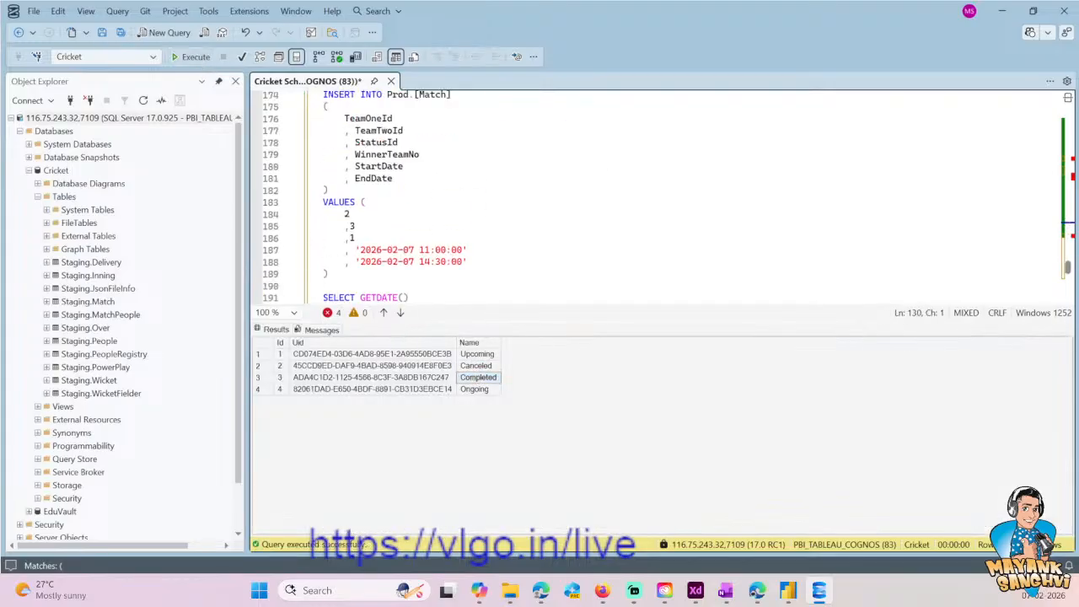
click(356, 239)
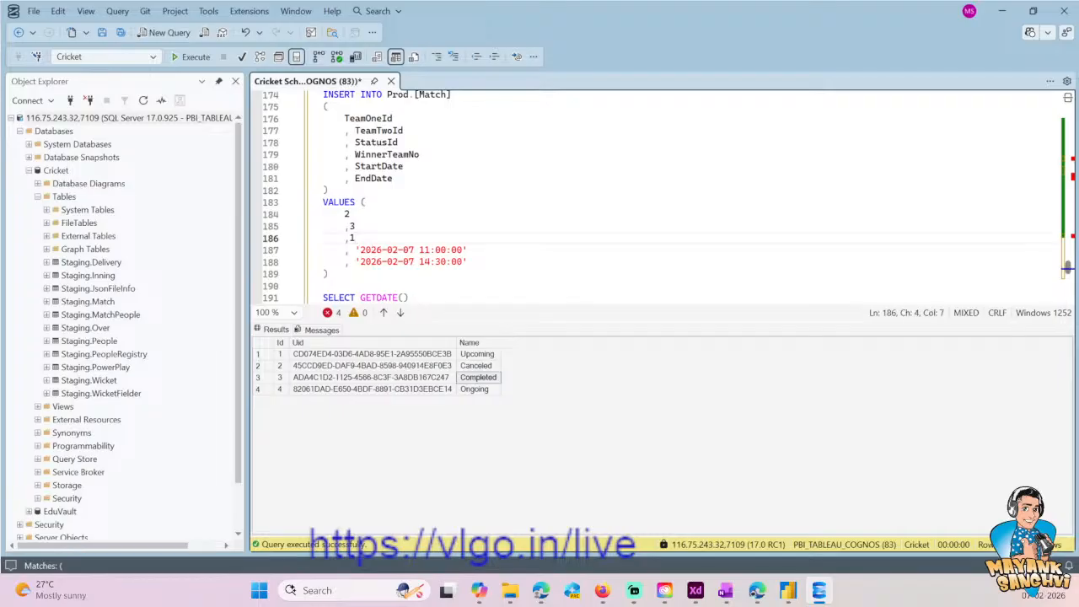
key(Return)
text(3)
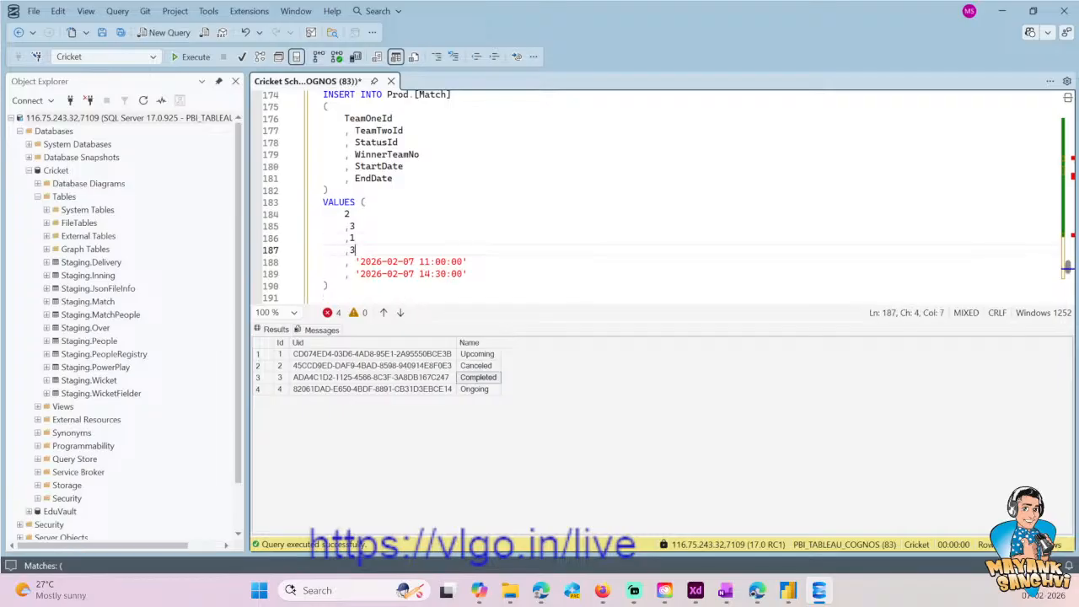
click(385, 154)
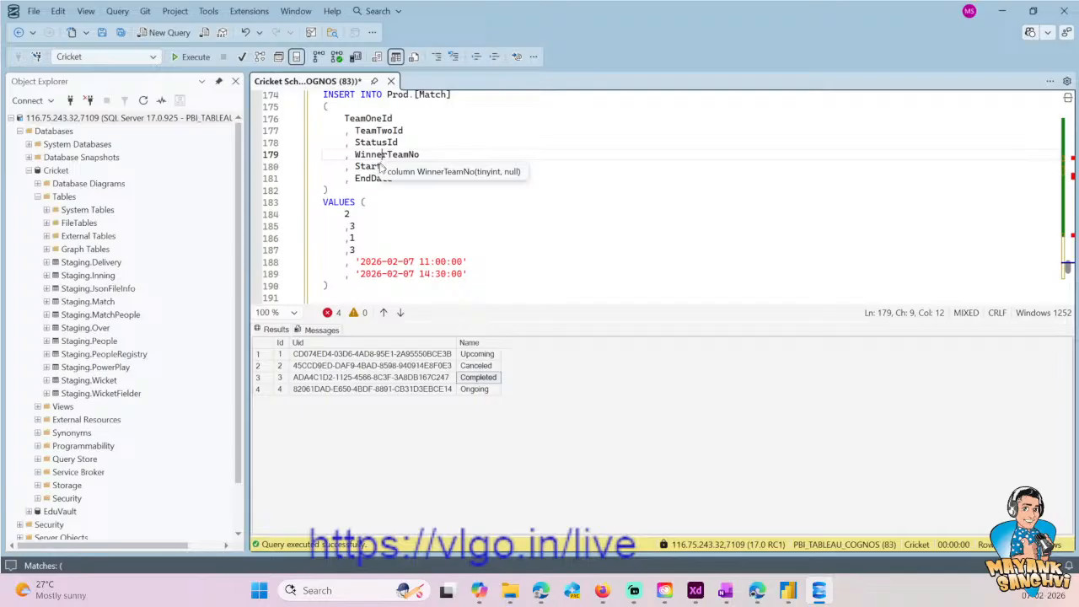
click(370, 237)
key(BackSpace)
text(3)
key(Down)
key(BackSpace)
text(1)
- Execute only the corrected Prod.[Match] INSERT for the 11:00 match
key(Down)
key(Down)
key(Down)
key(shift+Home)
key(shift+Up)
key(shift+Up)
key(shift+Up)
key(shift+Up)
key(shift+Up)
key(shift+Up)
key(shift+Up)
key(shift+Up)
key(shift+Up)
key(shift+Up)
key(shift+Up)
key(shift+Up)
key(shift+Up)
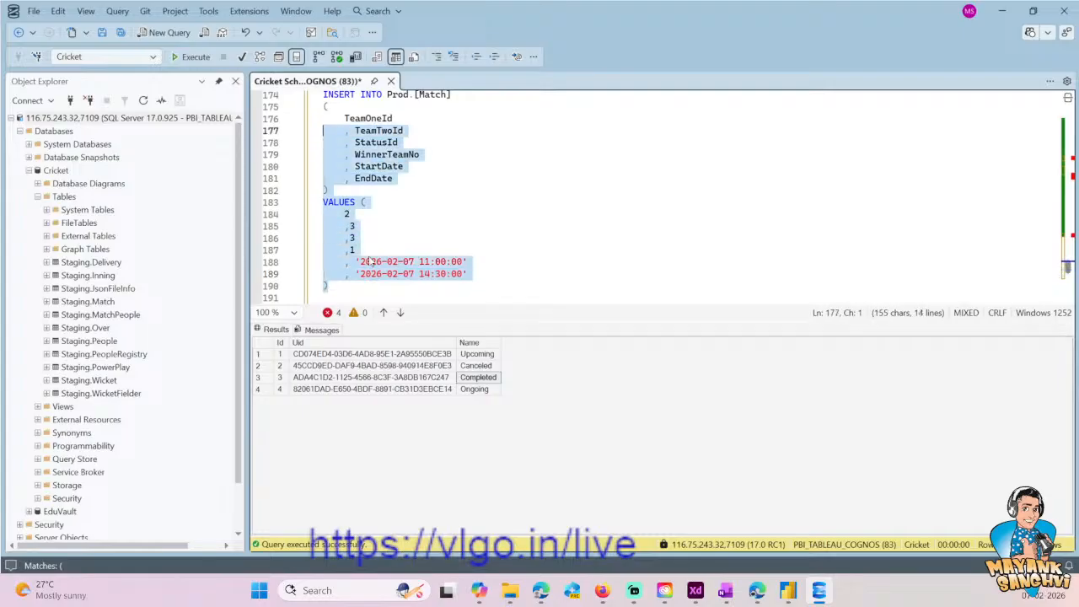
key(shift+Up)
key(shift+Up)
key(shift+Up)
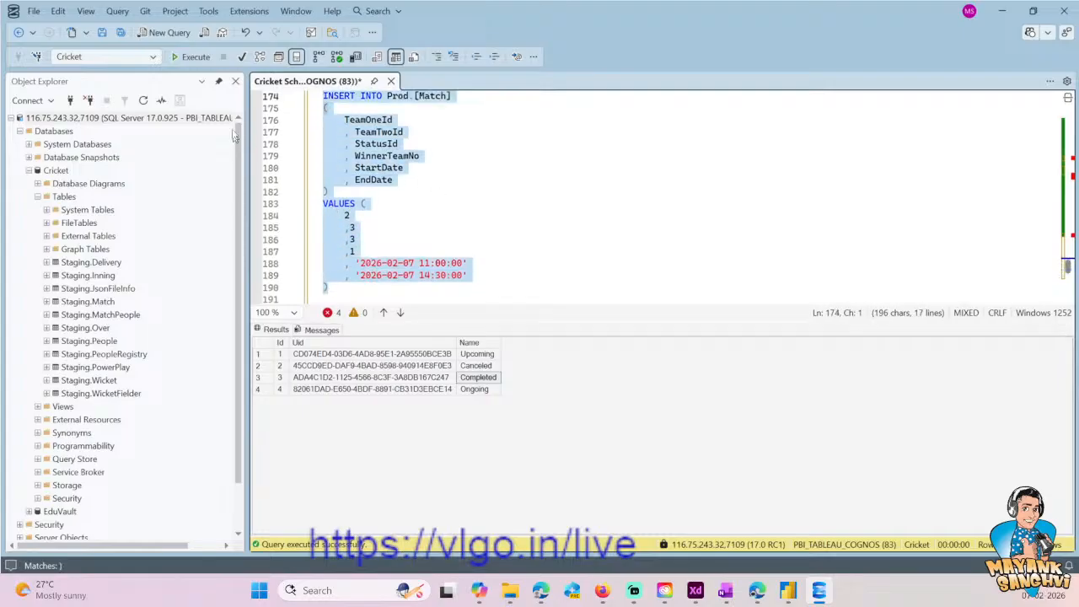
click(199, 59)
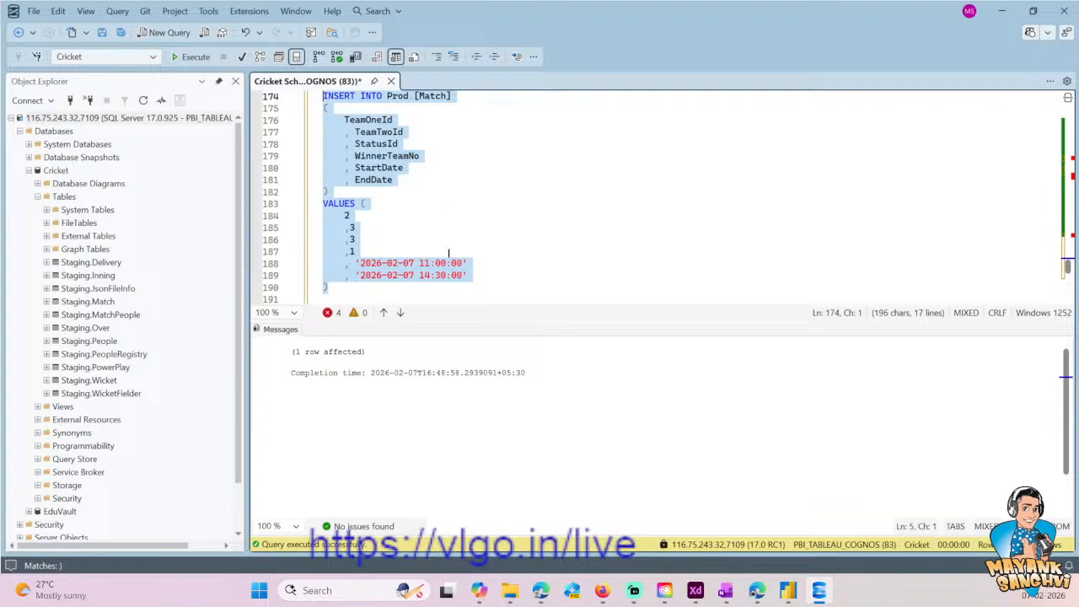
- Run the SELECT on Prod.[Match] and the one on Prod.Team separately to check the stored match and team IDs
scroll(436, 266, up, 3)
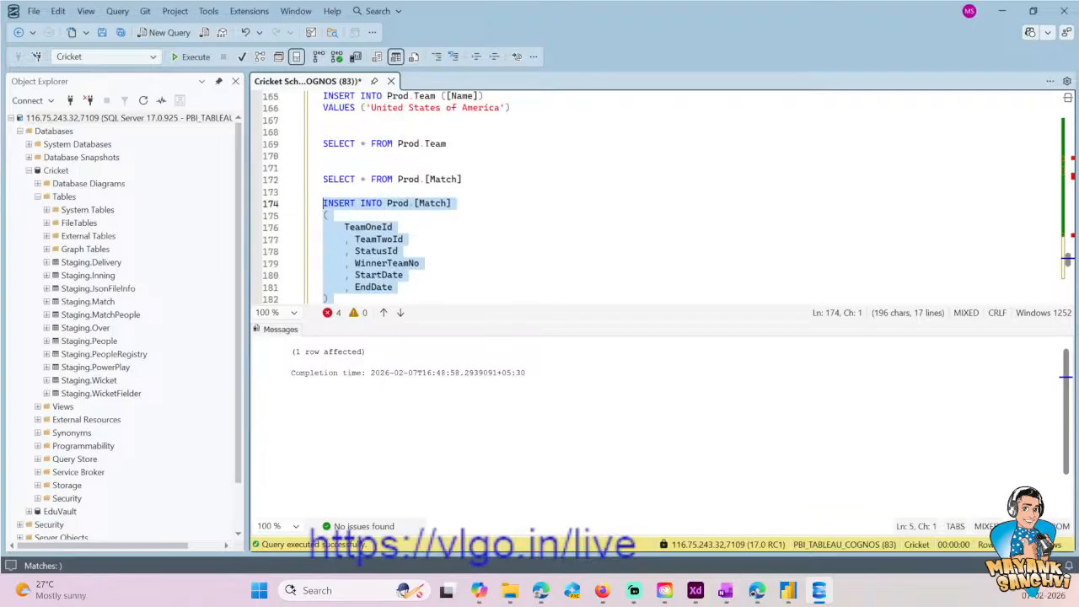
drag(469, 179, 341, 172)
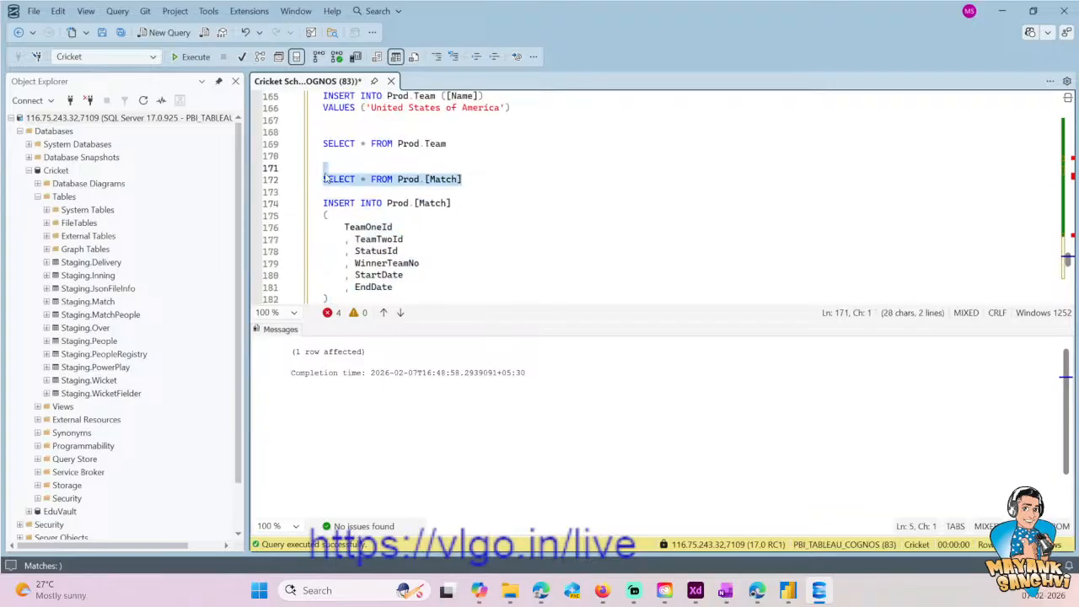
click(192, 56)
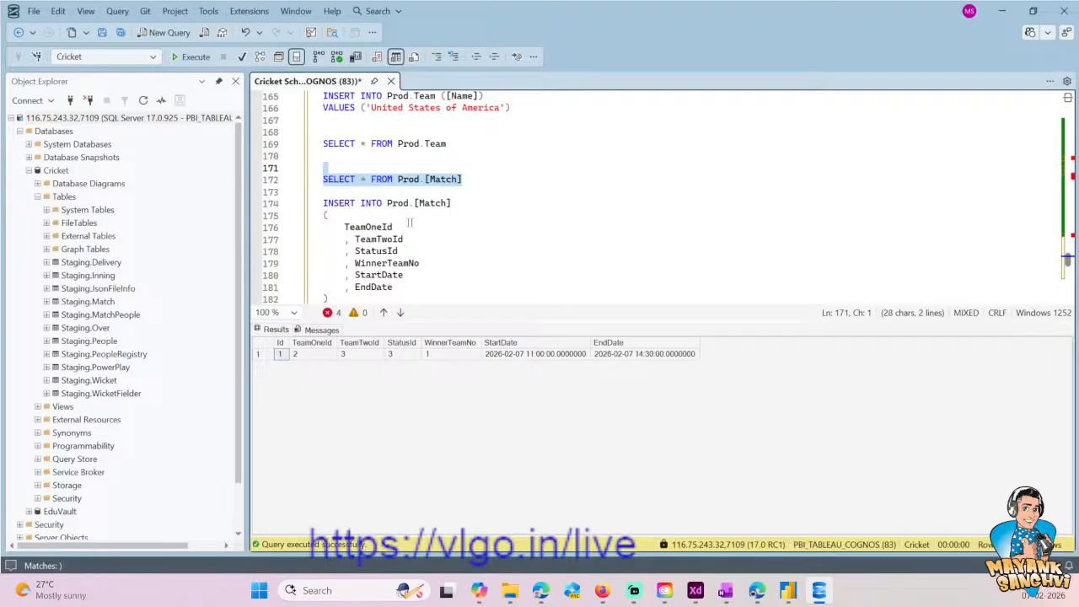
drag(448, 144, 310, 135)
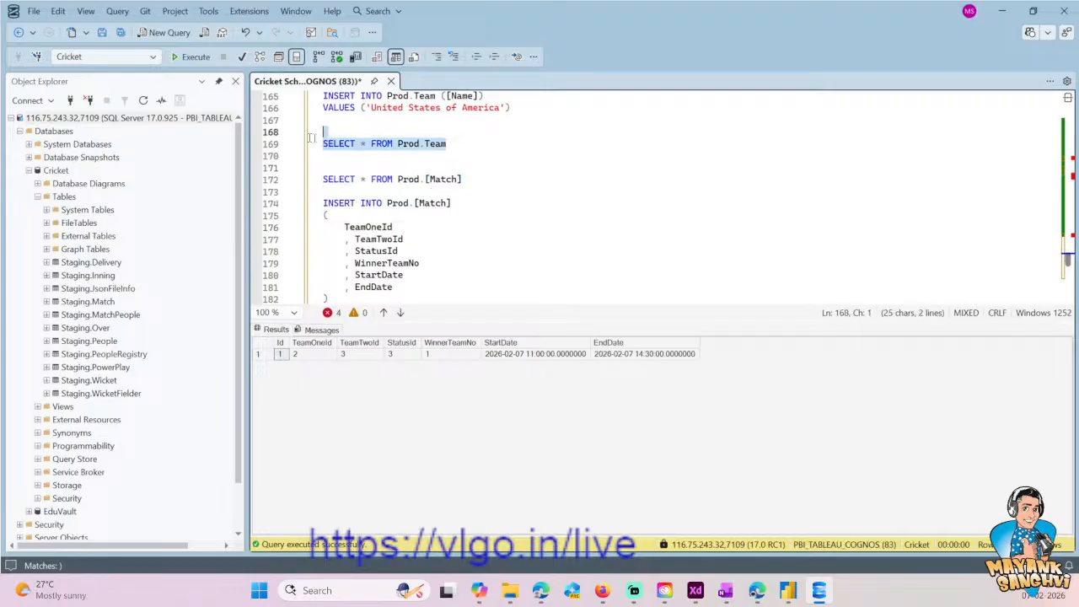
click(194, 56)
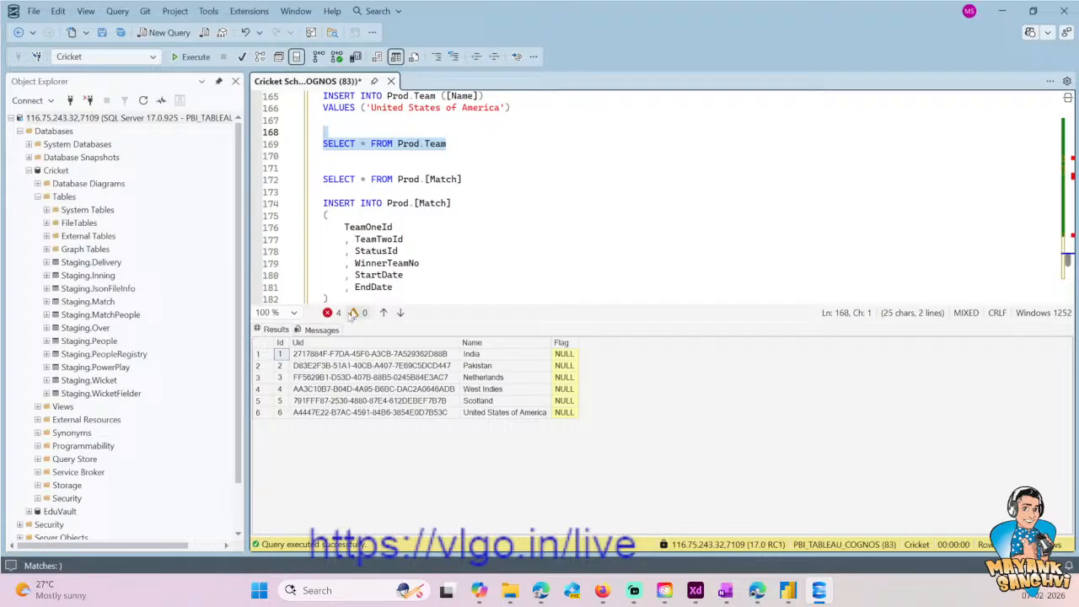
- Set the TeamOneId value to 4 and the TeamTwoId value to 5 in the Prod.[Match] INSERT
click(329, 298)
scroll(329, 227, down, 2)
click(349, 251)
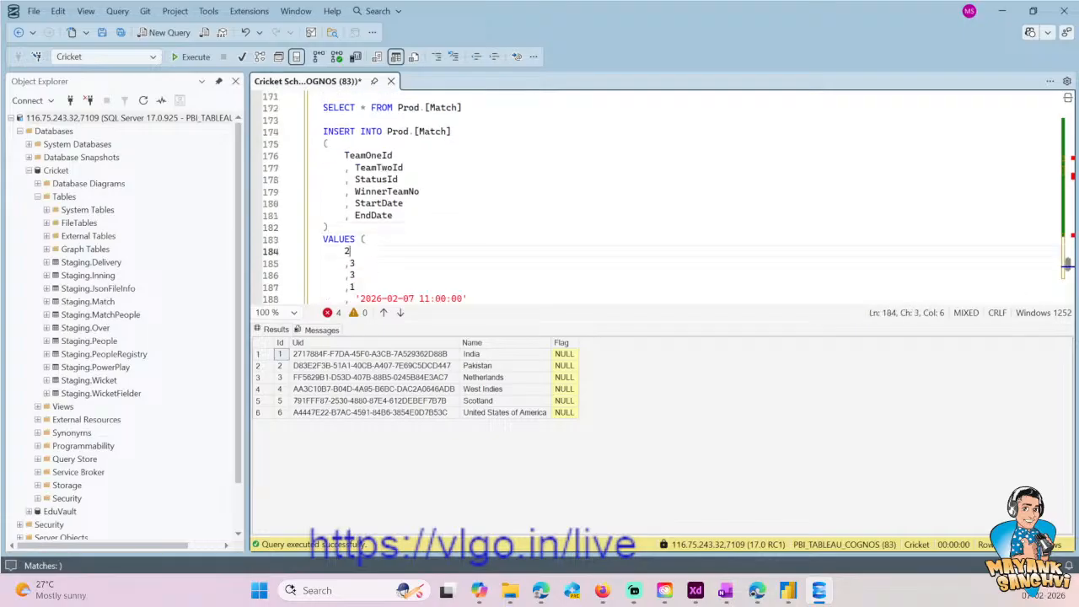
key(BackSpace)
text(4)
key(Down)
key(Right)
key(BackSpace)
text(5)
- Set the StatusId value to 1 and the WinnerTeamNo value to NULL in the Prod.[Match] INSERT
key(Down)
key(BackSpace)
text(1)
key(Down)
key(BackSpace)
text(NU)
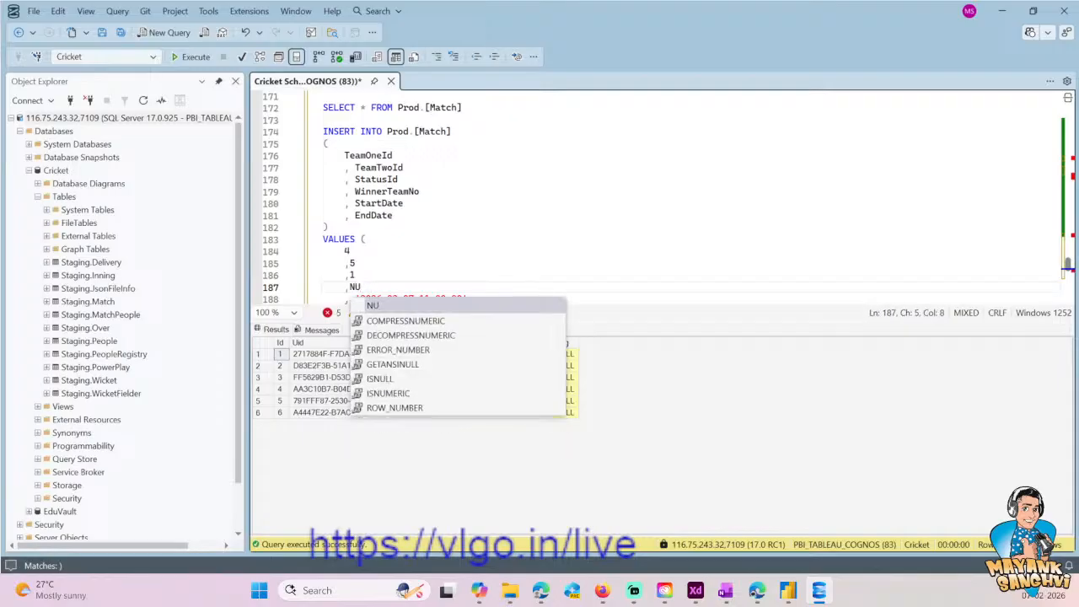
text(LL)
key(Escape)
key(ctrl+End)
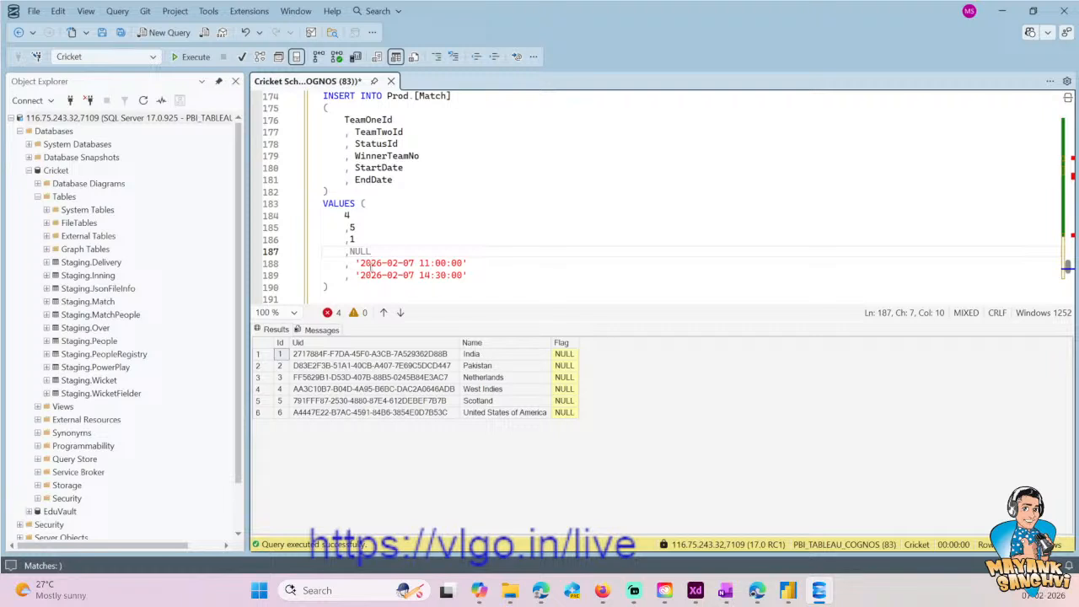
- Change the StartDate value's time to 15:00:00 and replace the EndDate value with NULL
click(431, 263)
key(BackSpace)
key(BackSpace)
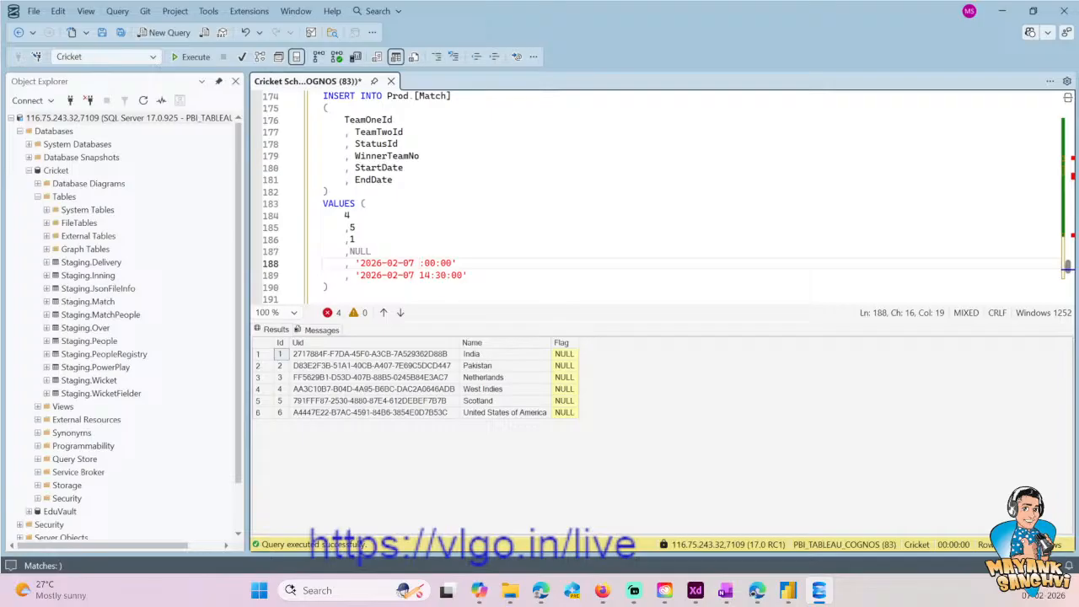
text(15)
key(Down)
drag(467, 275, 355, 275)
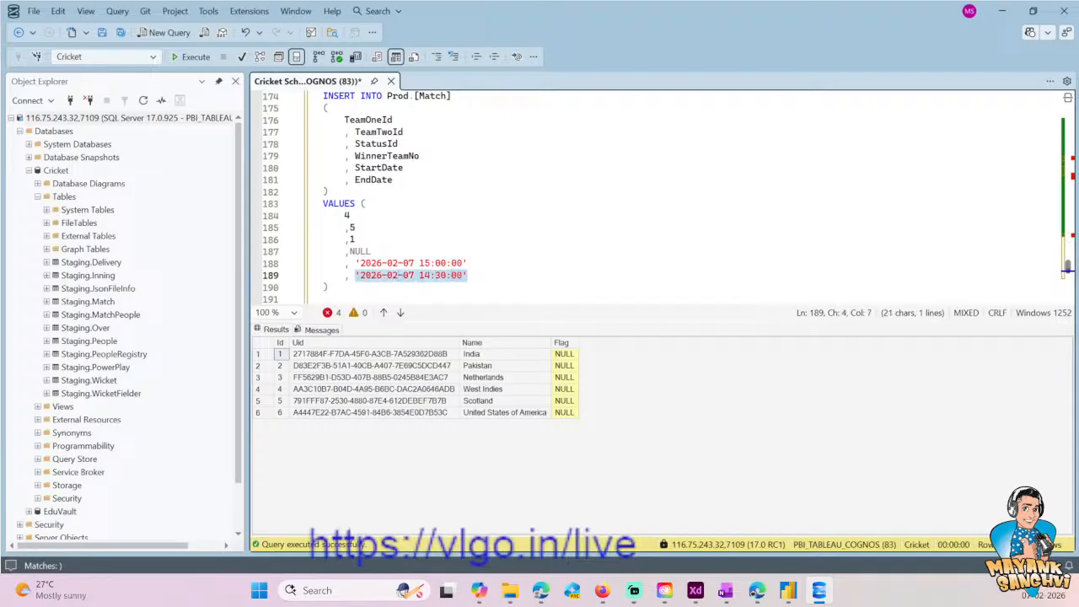
text(NULL)
key(Escape)
- Execute only the Prod.[Match] INSERT for the 15:00 match
key(Down)
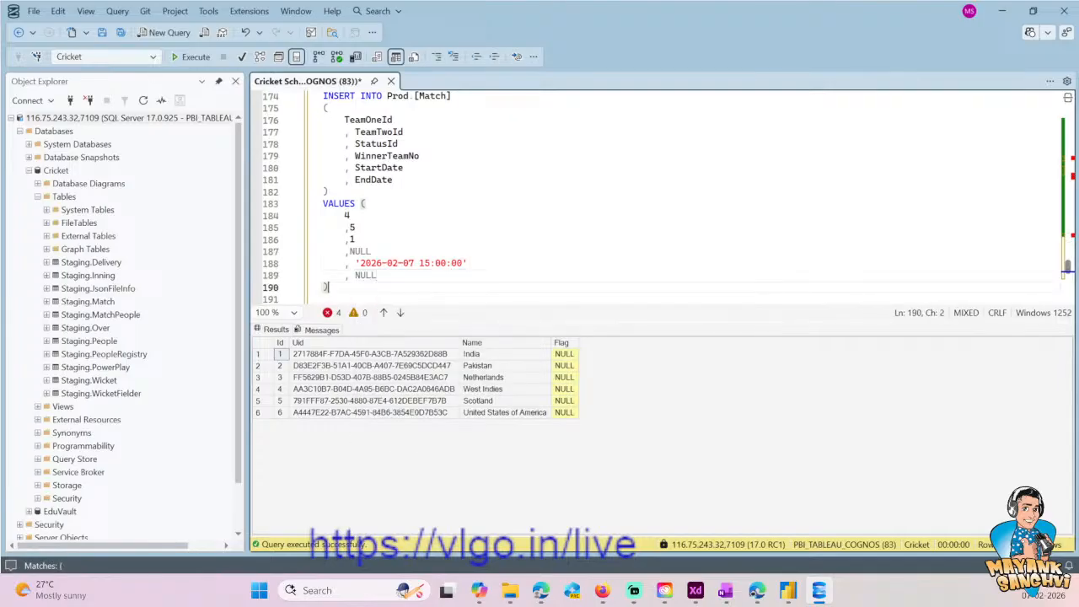
key(shift+Up)
key(shift+Up)
key(shift+Up)
key(shift+Up)
key(shift+Up)
key(shift+Up)
key(shift+Up)
key(shift+Up)
key(shift+Up)
key(shift+Up)
key(shift+Up)
key(shift+Up)
key(shift+Up)
key(shift+Up)
key(shift+Up)
key(shift+Up)
key(shift+Up)
key(shift+Down)
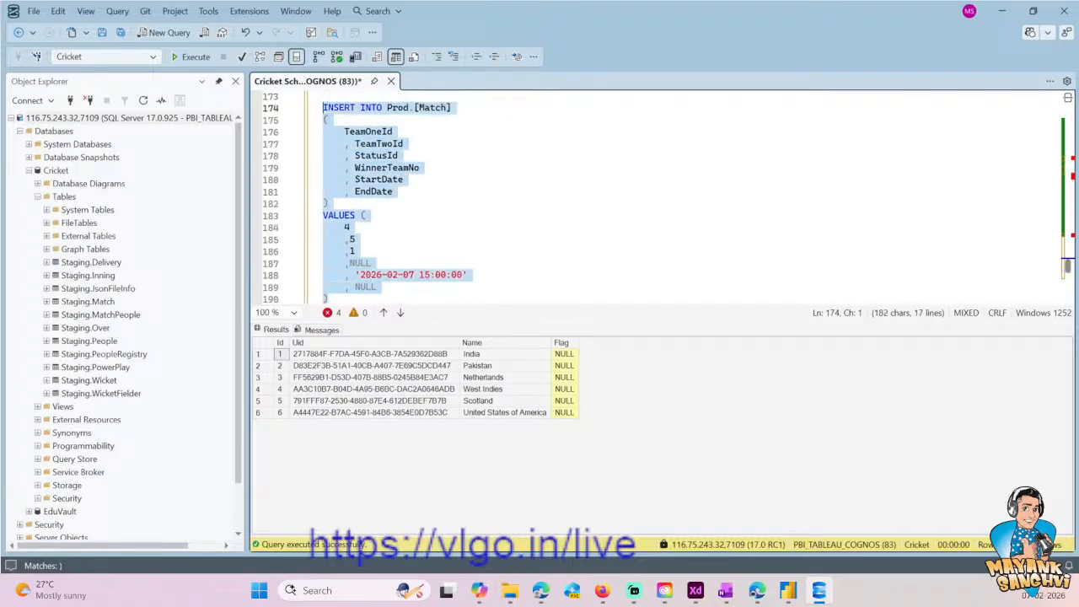
click(190, 56)
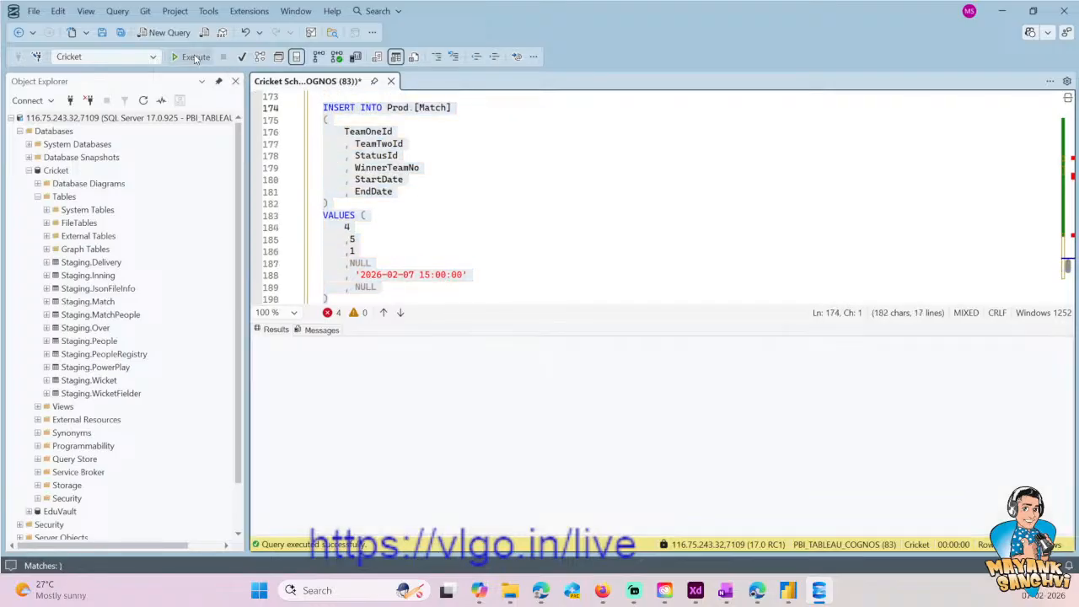
- Set the TeamOneId value to 1 and the TeamTwoId value to 2 in the Prod.[Match] INSERT
click(400, 237)
key(Up)
key(Down)
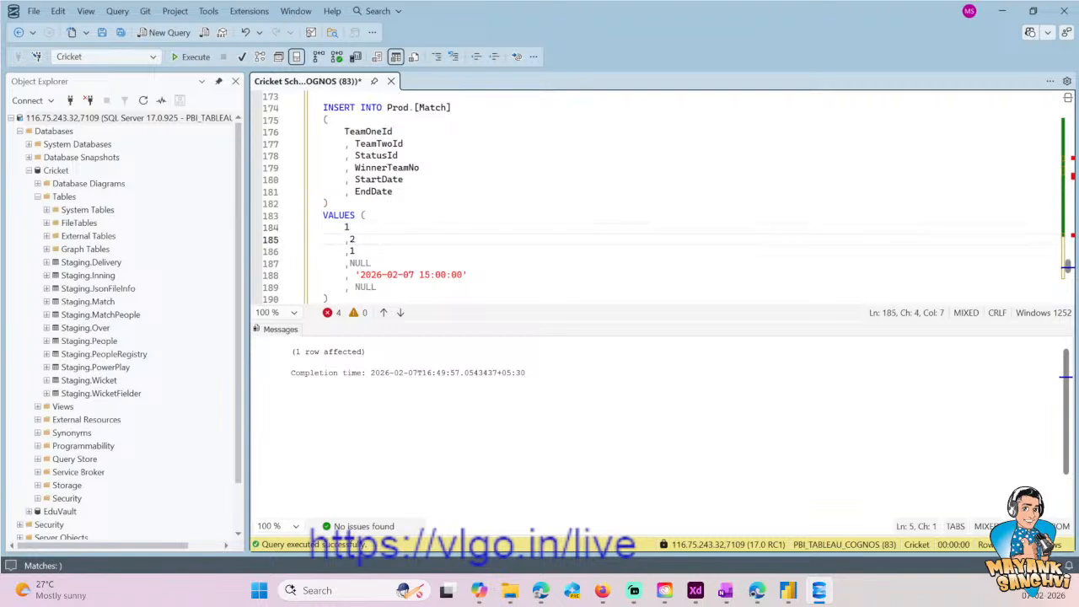
- Execute only the SELECT on Prod.Team to look up the team IDs
scroll(468, 181, down, 4)
scroll(468, 181, up, 7)
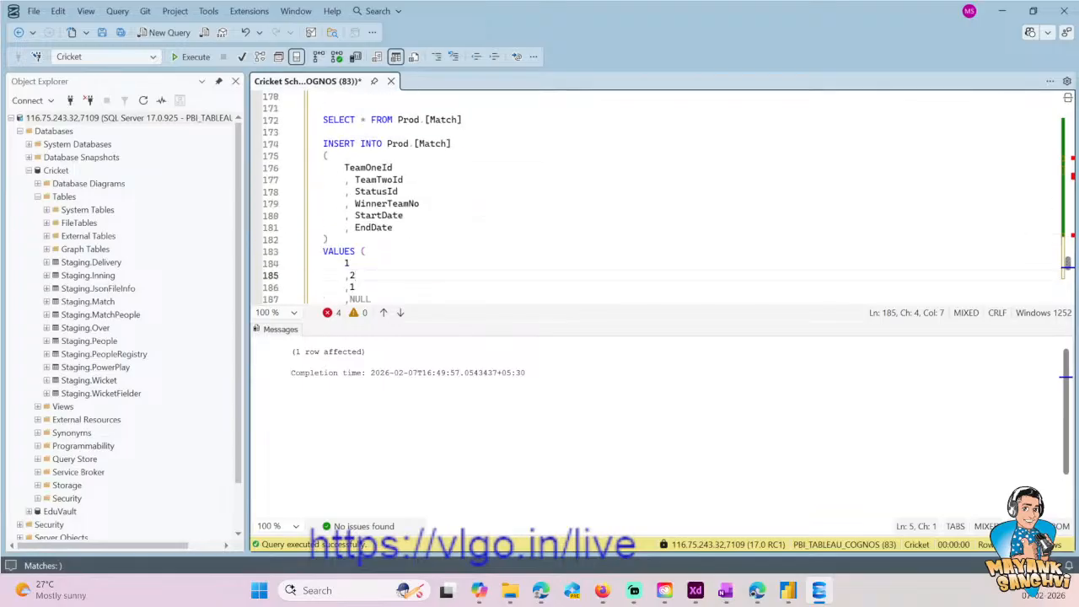
drag(465, 191, 323, 191)
click(518, 167)
drag(448, 155, 270, 156)
click(190, 57)
click(498, 216)
- Set the TeamTwoId value in the Prod.[Match] INSERT to 6
scroll(498, 215, down, 6)
scroll(498, 216, up, 5)
scroll(498, 215, down, 3)
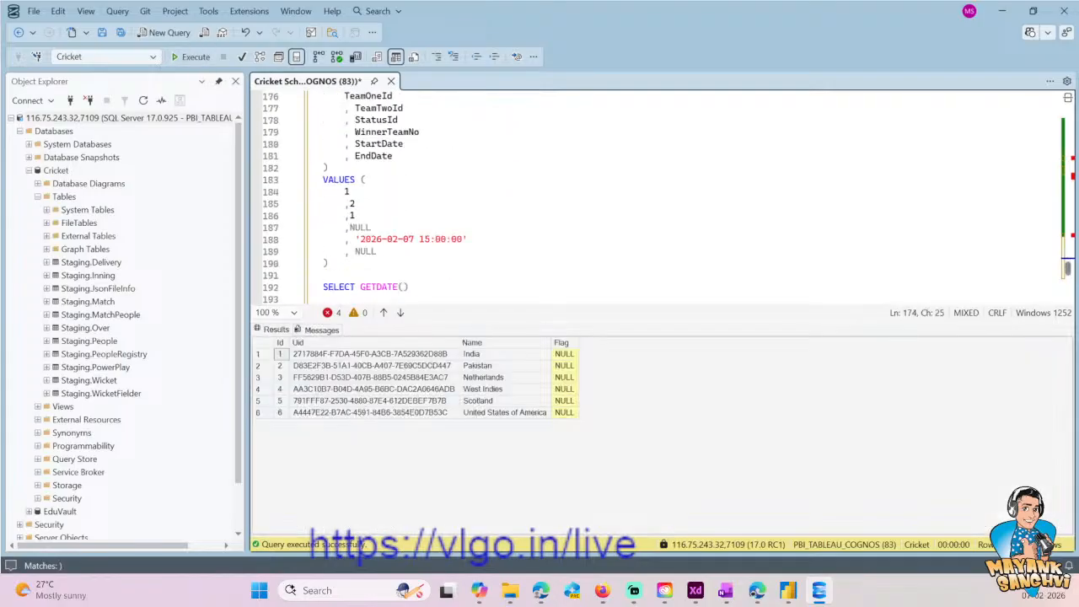
click(393, 202)
key(BackSpace)
text(6)
- Change the StartDate value's time in the Prod.[Match] INSERT to 19:00:00
key(Down)
key(Down)
key(Down)
key(Right)
key(Up)
key(Right)
key(Right)
key(Down)
key(End)
key(Left)
key(Left)
key(Left)
key(Left)
key(Left)
key(Left)
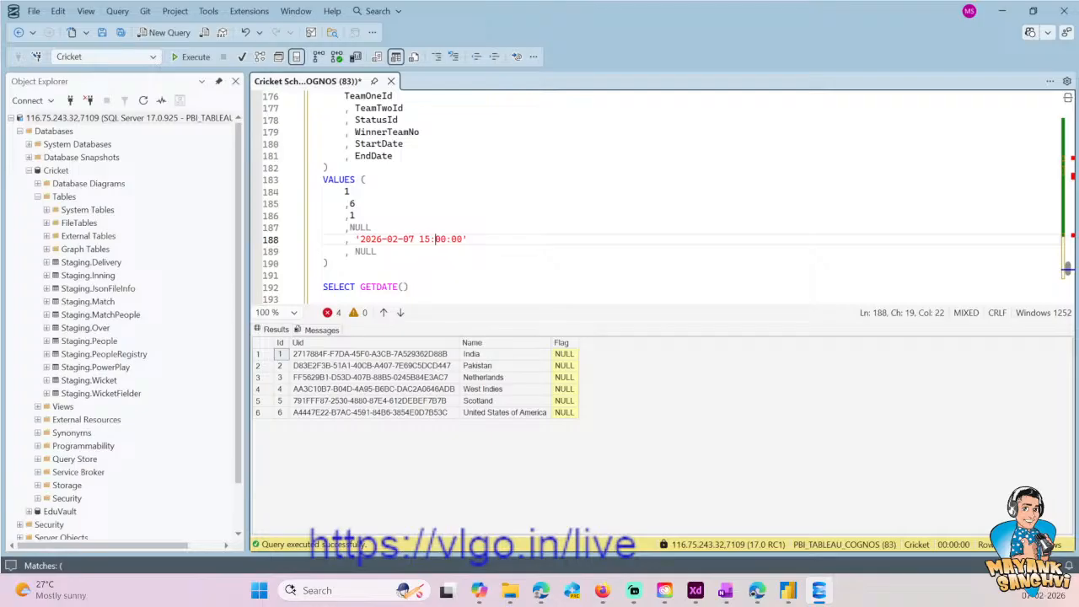
key(BackSpace)
text(9)
- Execute only the INSERT INTO Prod.[Match] statement to add the second match
key(Down)
key(Down)
key(Down)
key(Up)
key(shift+Up)
key(shift+Up)
key(shift+Up)
key(shift+Up)
key(shift+Up)
key(shift+Up)
key(shift+Up)
key(shift+Up)
key(shift+Up)
key(shift+Up)
key(shift+Up)
key(shift+Up)
key(shift+Up)
key(shift+Up)
key(shift+Up)
key(shift+Up)
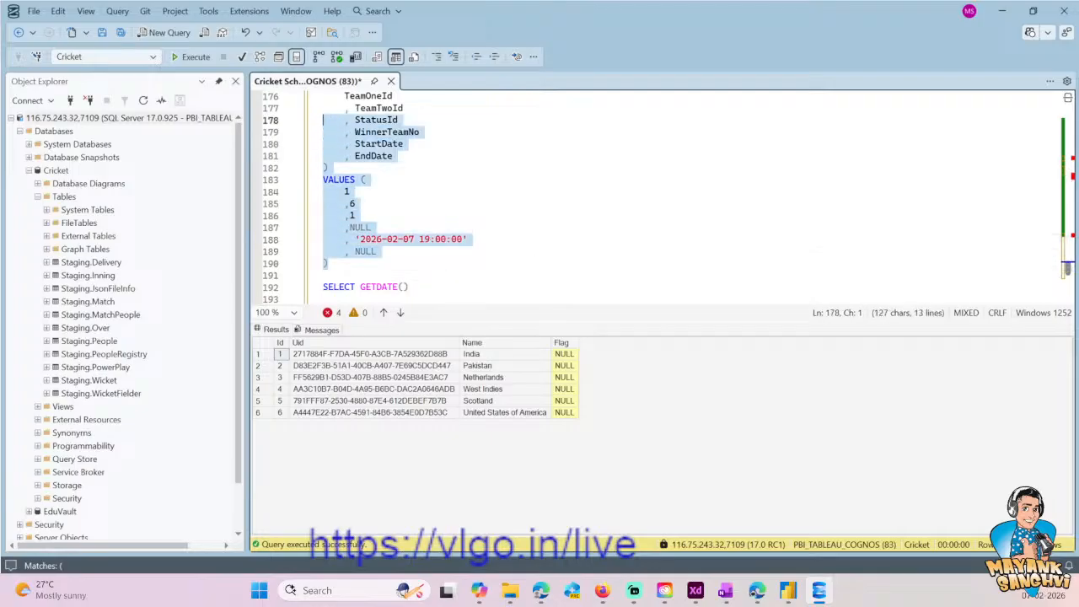
key(shift+Home)
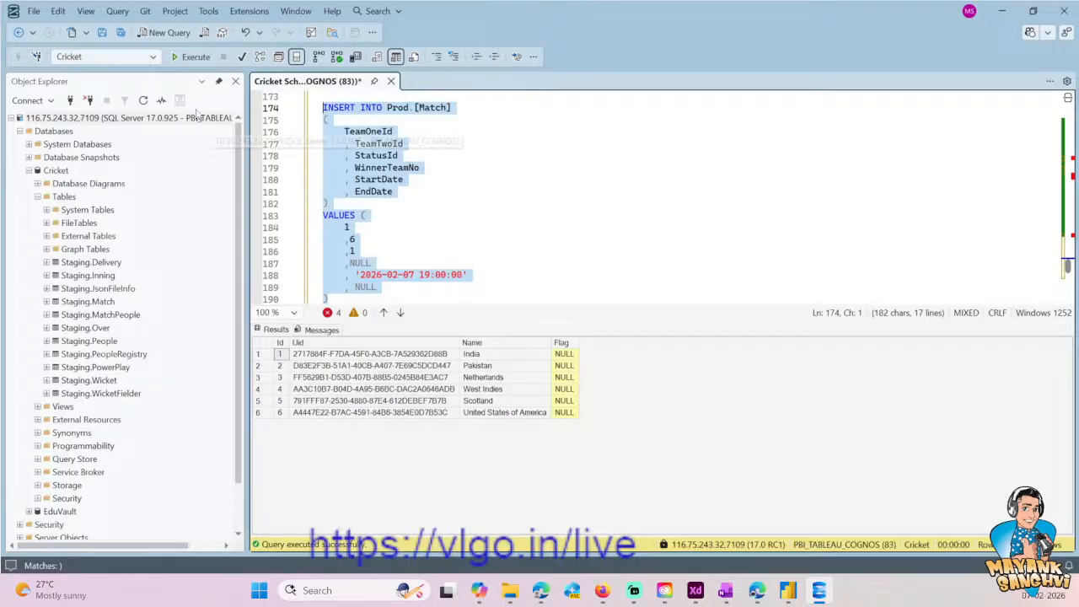
click(190, 57)
scroll(422, 278, up, 15)
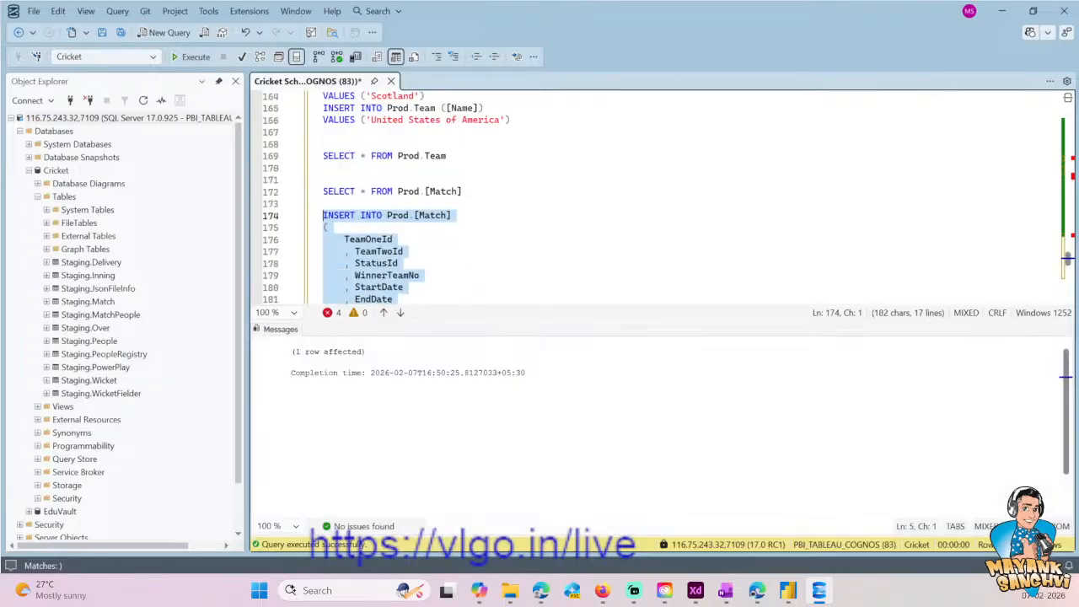
- Go to the Series INSERT statement in the script and copy its table name Prod.Series
click(527, 133)
scroll(510, 202, up, 11)
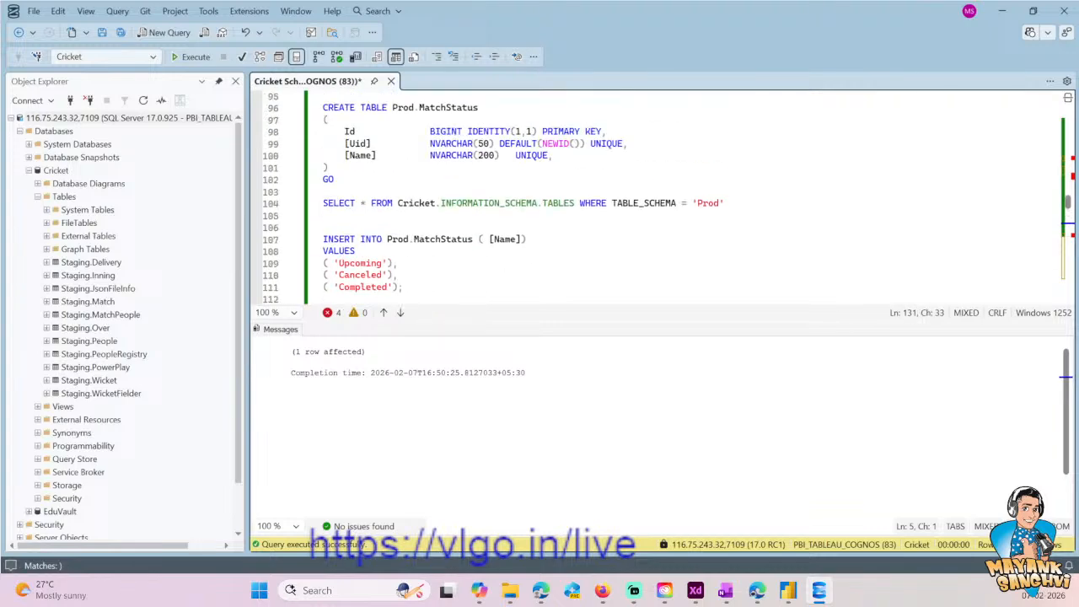
scroll(658, 202, up, 17)
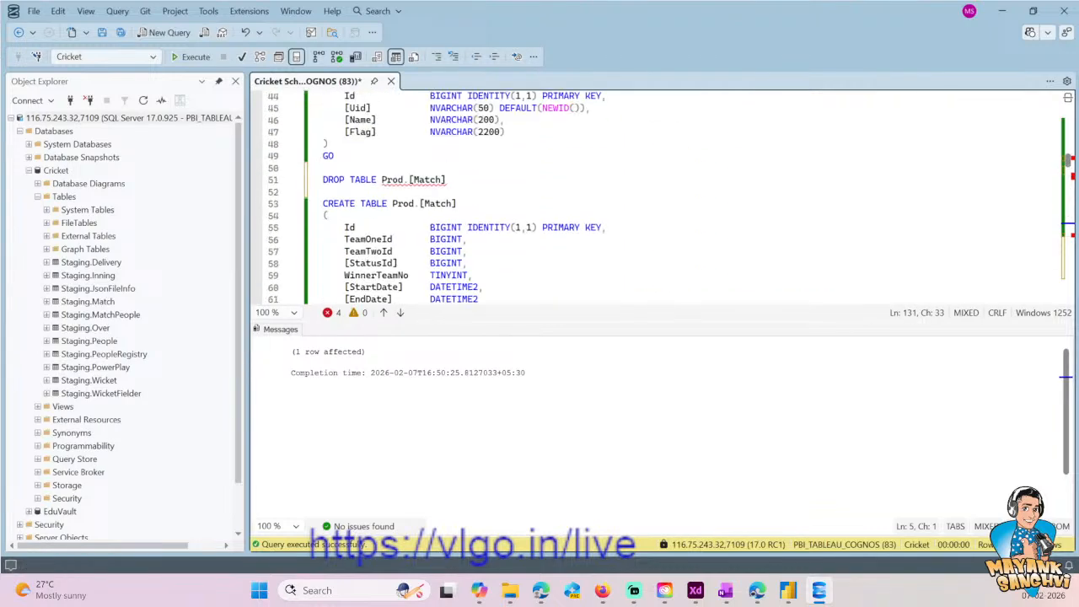
scroll(658, 202, up, 12)
click(446, 227)
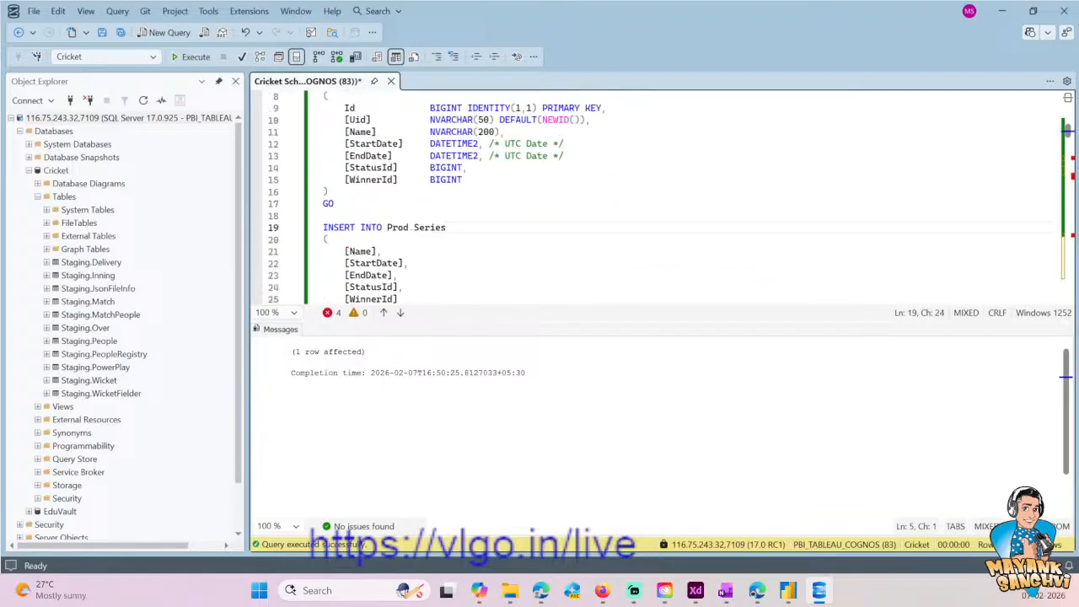
key(ctrl+shift+Left)
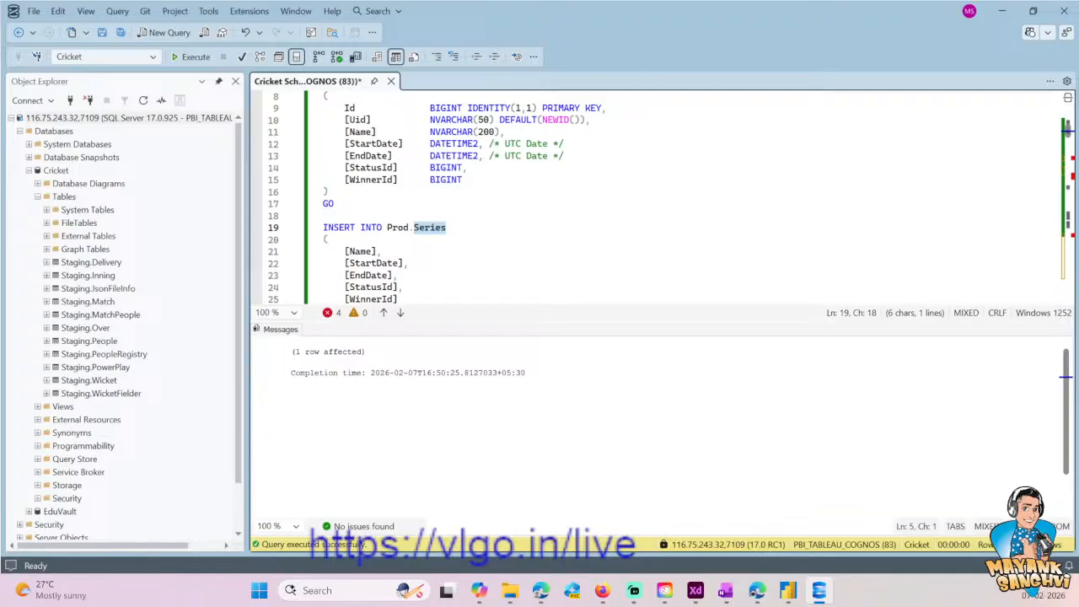
key(End)
key(ctrl+shift+Left)
key(ctrl+shift+Left)
key(ctrl+shift+Left)
key(ctrl+c)
- Add the query SELECT * FROM Prod.Series above the Series INSERT statement
key(Up)
key(Return)
key(Return)
key(Return)
key(Up)
key(Up)
text(S)
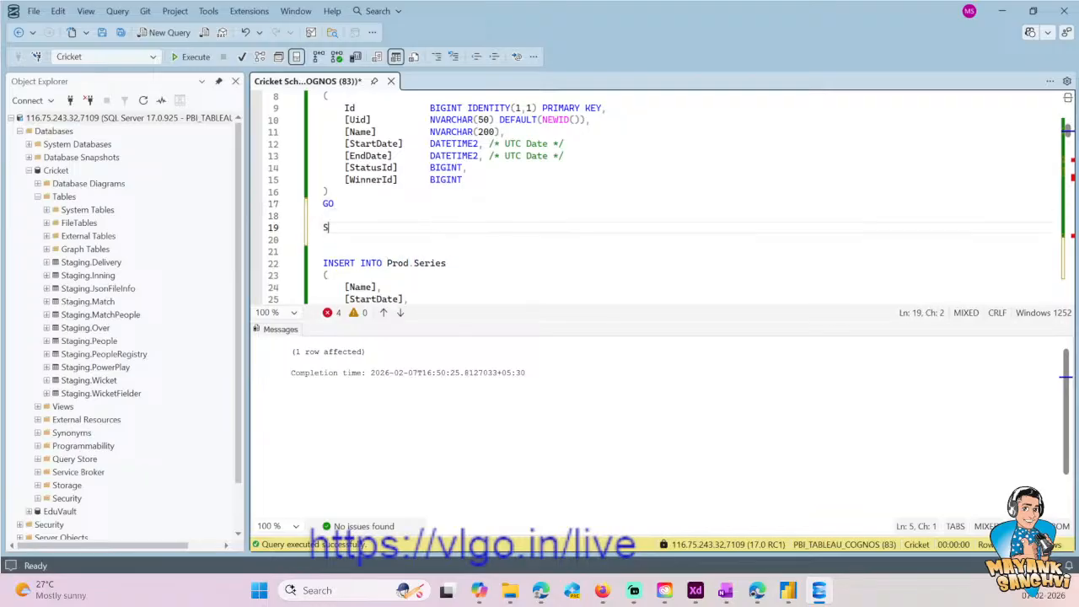
text(ELECT * FROM)
key(ctrl+v)
- Execute only the SELECT on Prod.Series and check the series' name and date values
key(shift+Home)
key(F5)
click(418, 355)
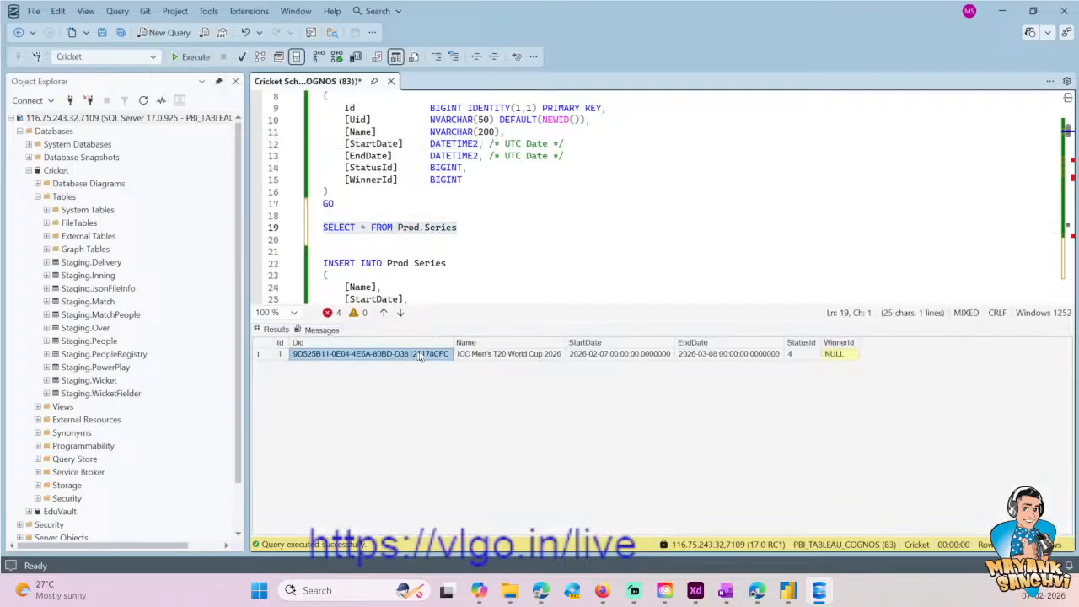
click(560, 355)
click(769, 355)
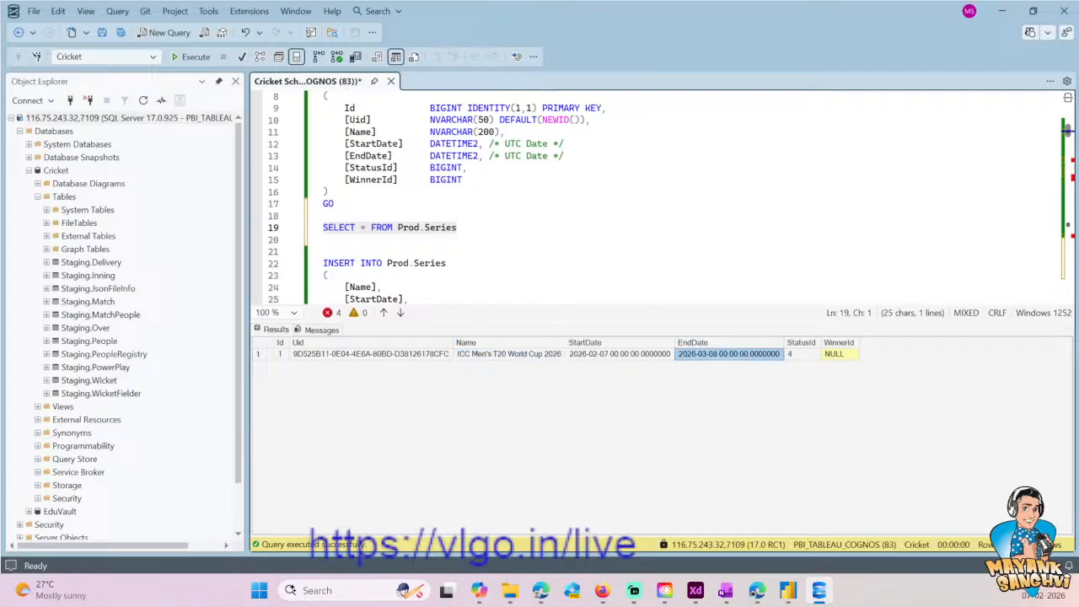
- Start an ALTER TABLE Prod.Series ADD statement below the GO that closes the Prod.Series table definition
scroll(455, 168, up, 2)
click(453, 156)
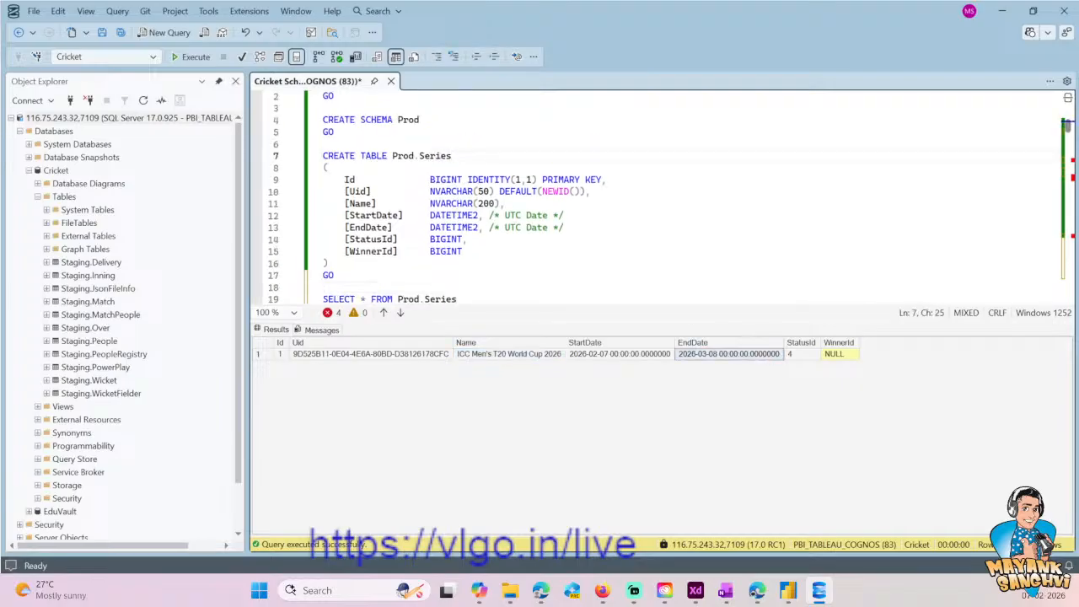
key(ctrl+shift+Left)
key(ctrl+shift+Left)
key(ctrl+shift+Left)
key(ctrl+c)
key(Down)
key(Down)
key(Down)
key(Down)
key(Down)
key(Down)
key(Down)
key(Down)
key(Down)
key(Down)
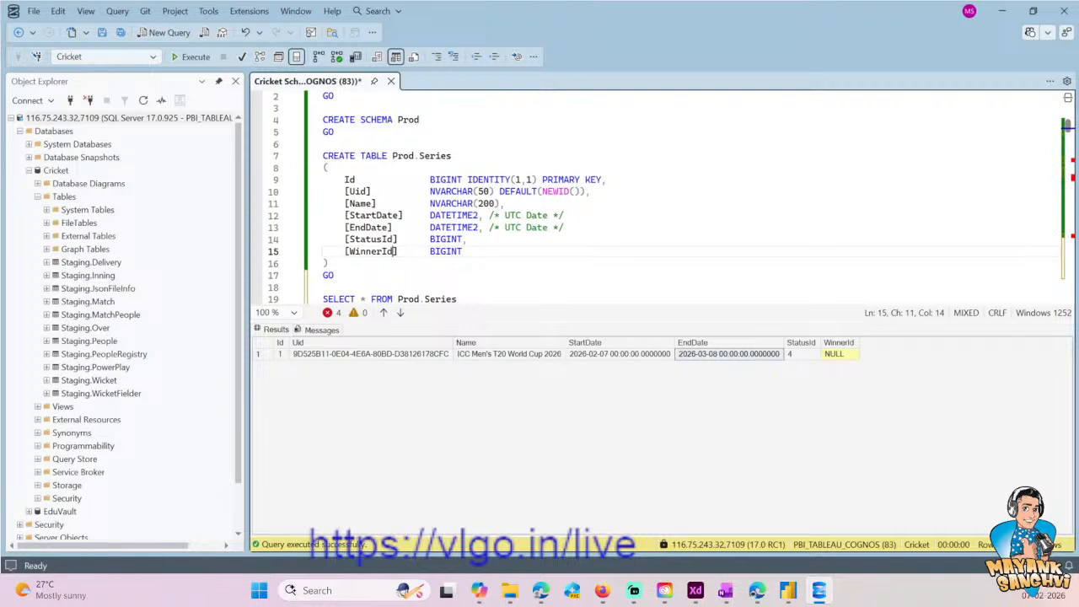
key(Return)
key(Return)
text(AL)
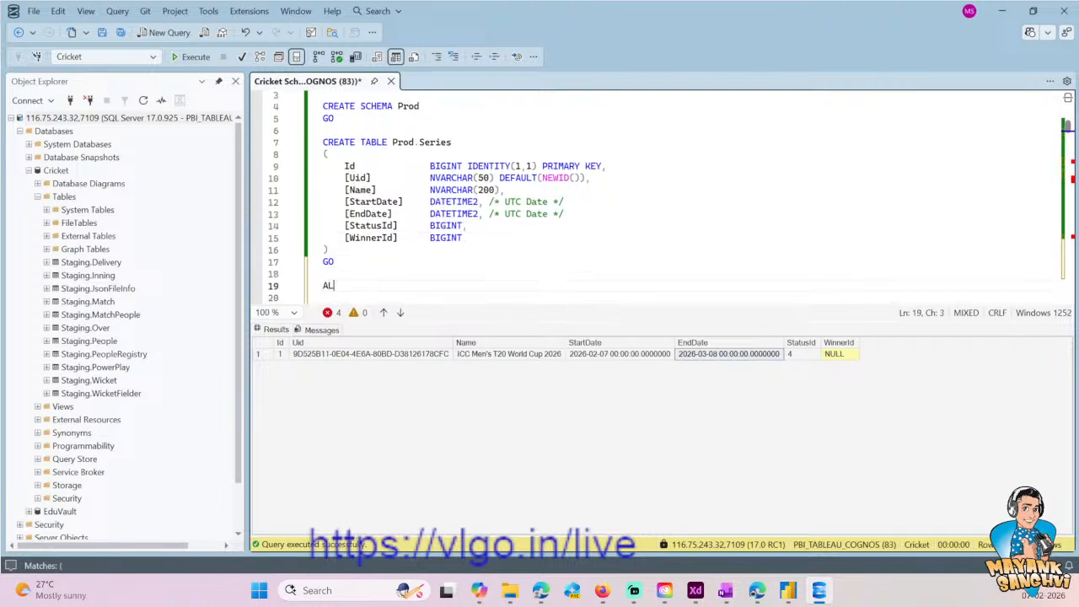
text(TER TABLE)
key(ctrl+v)
key(Return)
text(ADD )
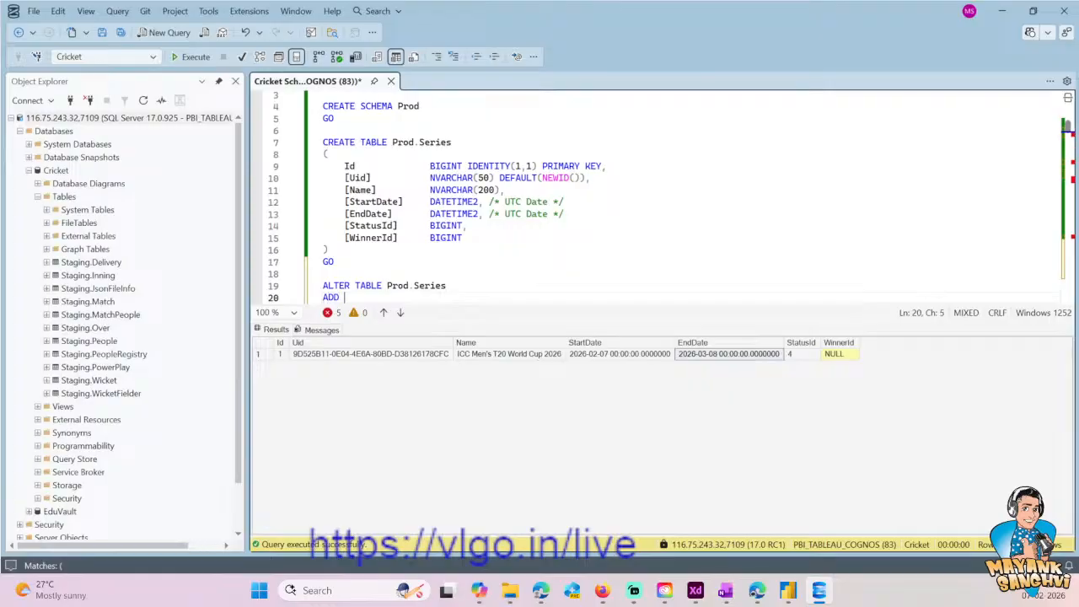
text(())
key(Left)
key(Up)
key(Up)
key(Up)
key(Up)
key(Up)
key(Up)
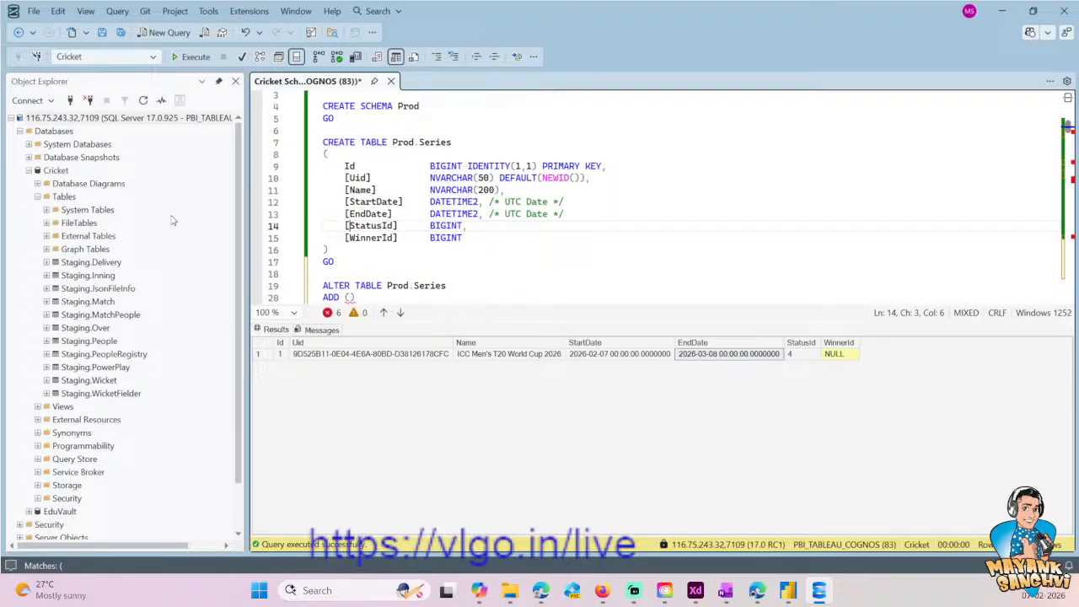
key(alt+Tab)
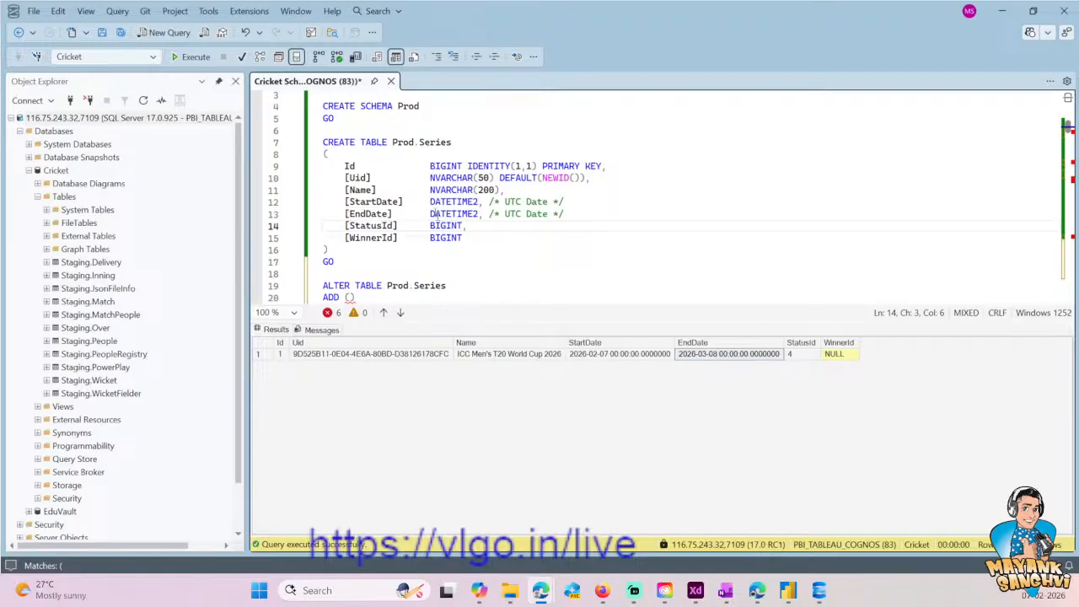
click(408, 234)
scroll(408, 202, down, 1)
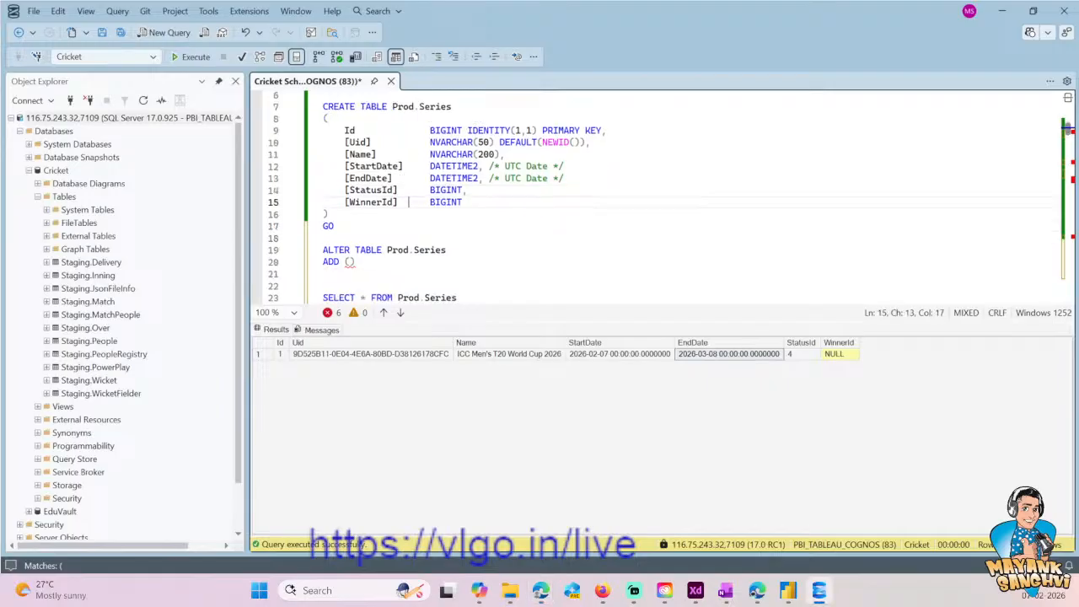
click(355, 262)
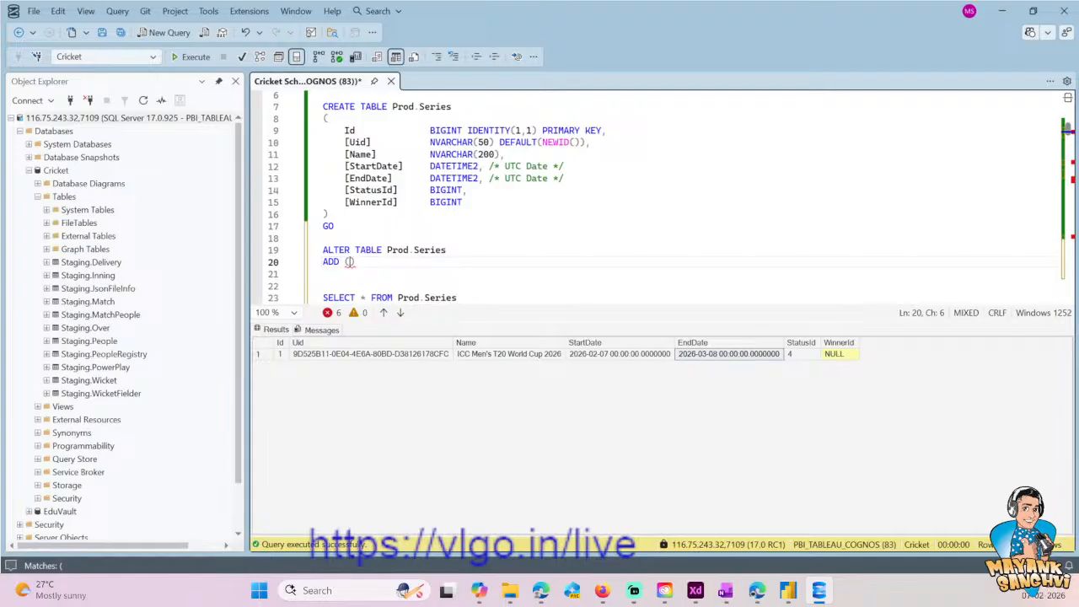
key(BackSpace)
- Complete the ADD clause of the Prod.Series ALTER statement as COLUMN CupImage NVARCHAR(2200)
text(COLUMN Cup)
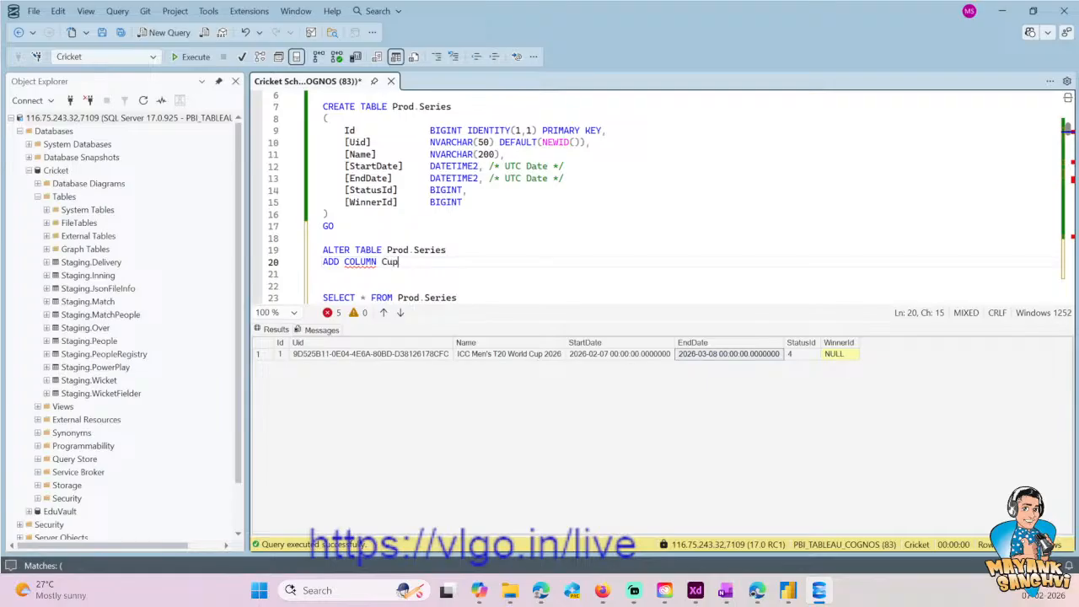
text(Image NVARCHAR(2200)
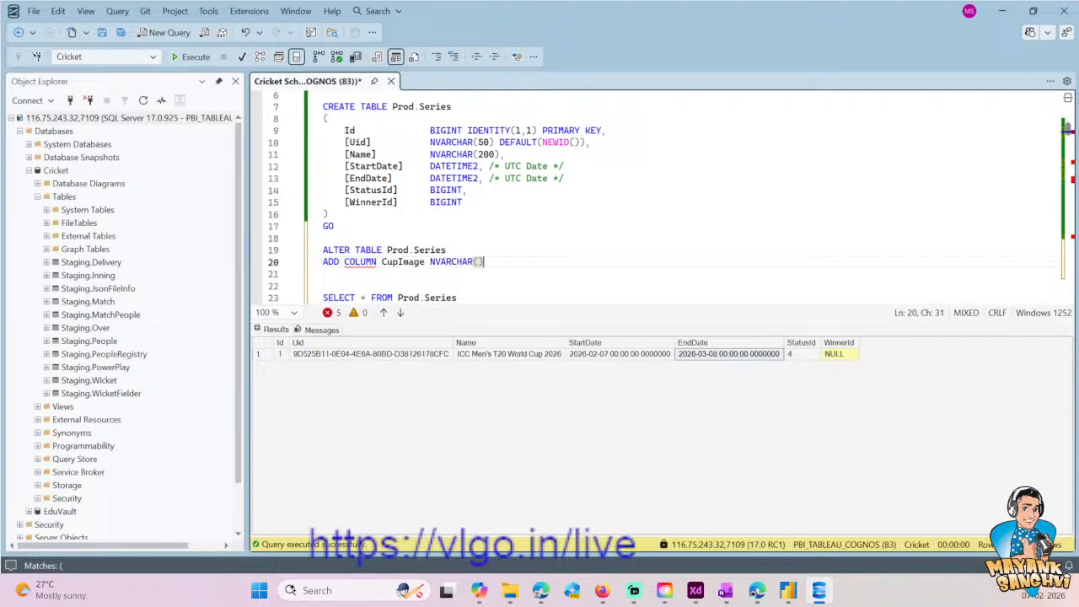
- Remove the COLUMN keyword from the Prod.Series ALTER statement's ADD clause and save the script
key(Home)
key(ctrl+shift+Right)
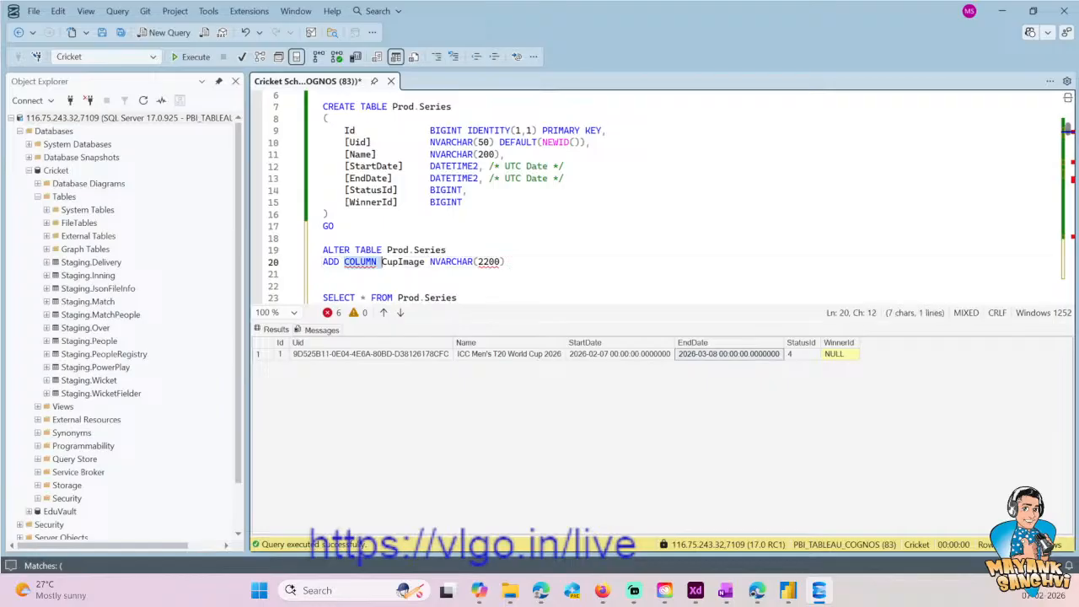
key(Delete)
key(End)
key(shift+Home)
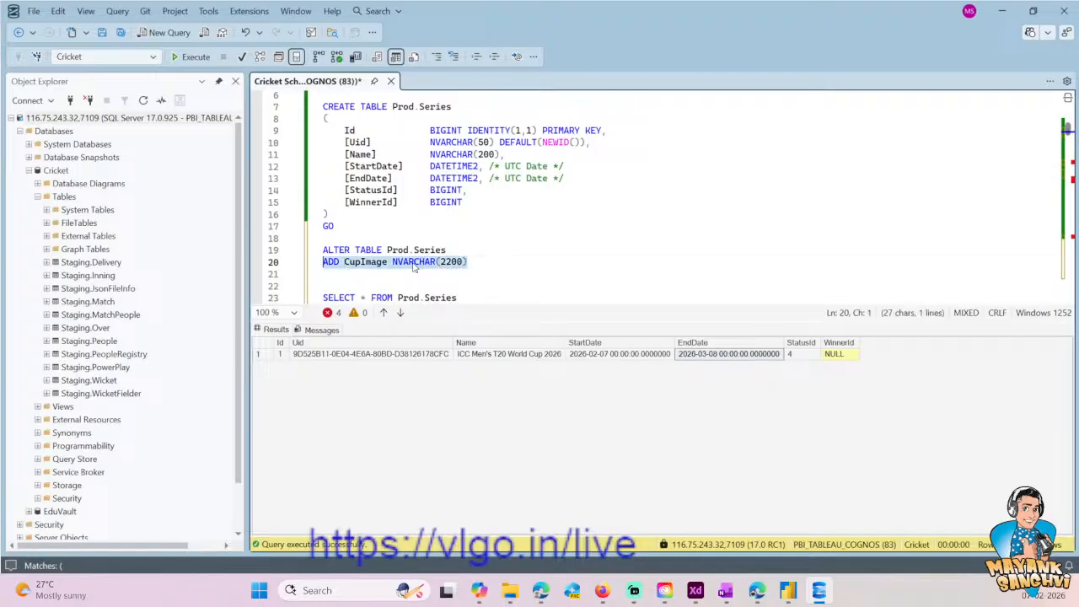
key(shift+Up)
key(ctrl+s)
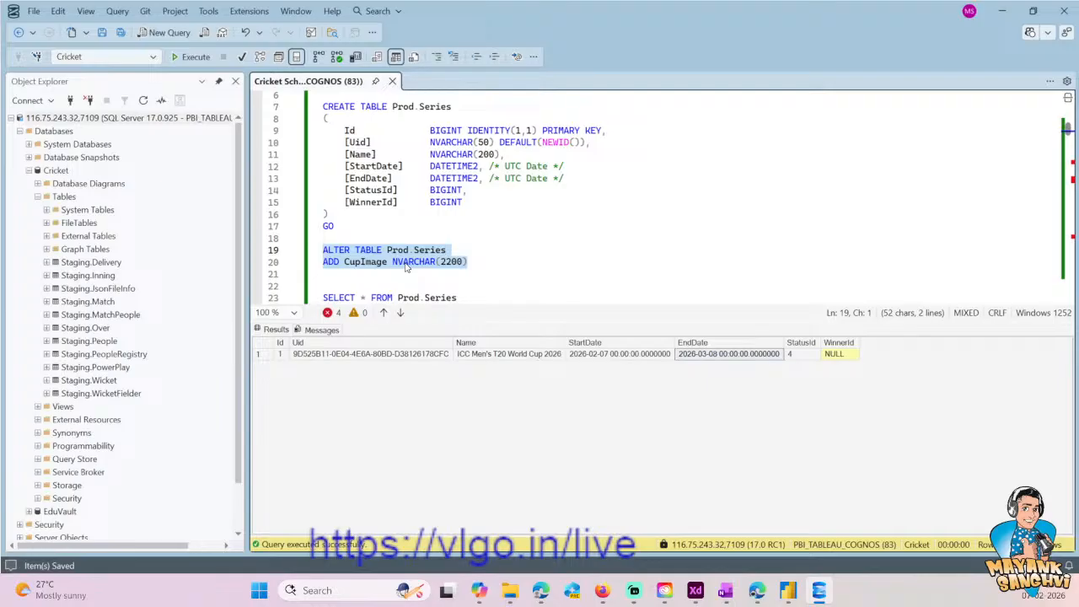
- Add a GO line below the Prod.Series ALTER TABLE statement and save the script
key(Down)
key(Down)
text(GO)
key(ctrl+s)
- Execute only the ALTER TABLE Prod.Series batch to add the CupImage column
key(shift+Home)
key(shift+Up)
key(shift+Up)
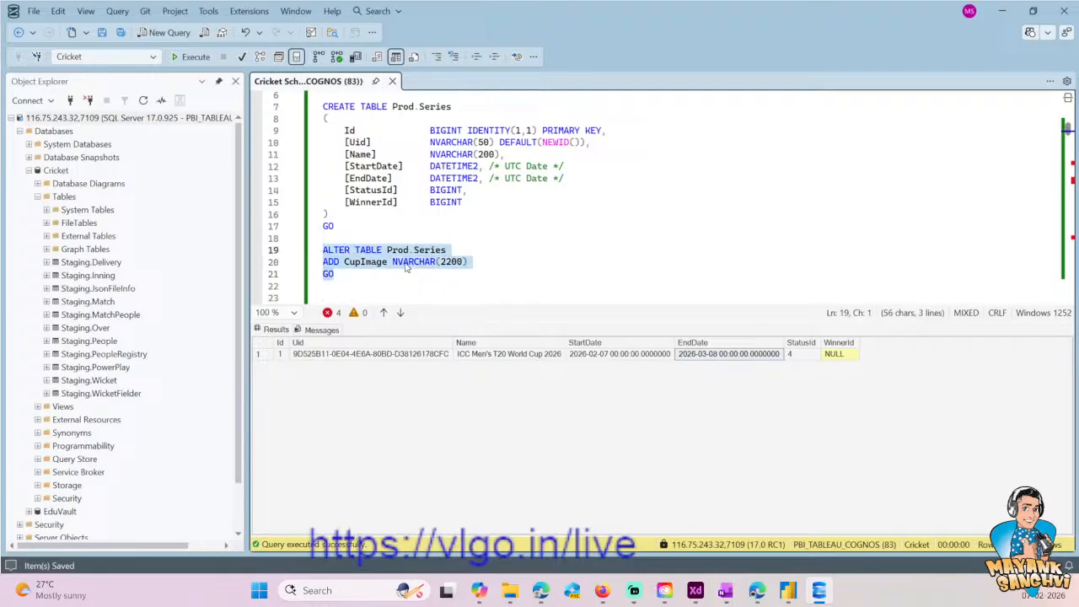
click(190, 57)
click(475, 198)
scroll(474, 199, down, 11)
scroll(475, 198, down, 20)
scroll(474, 198, down, 10)
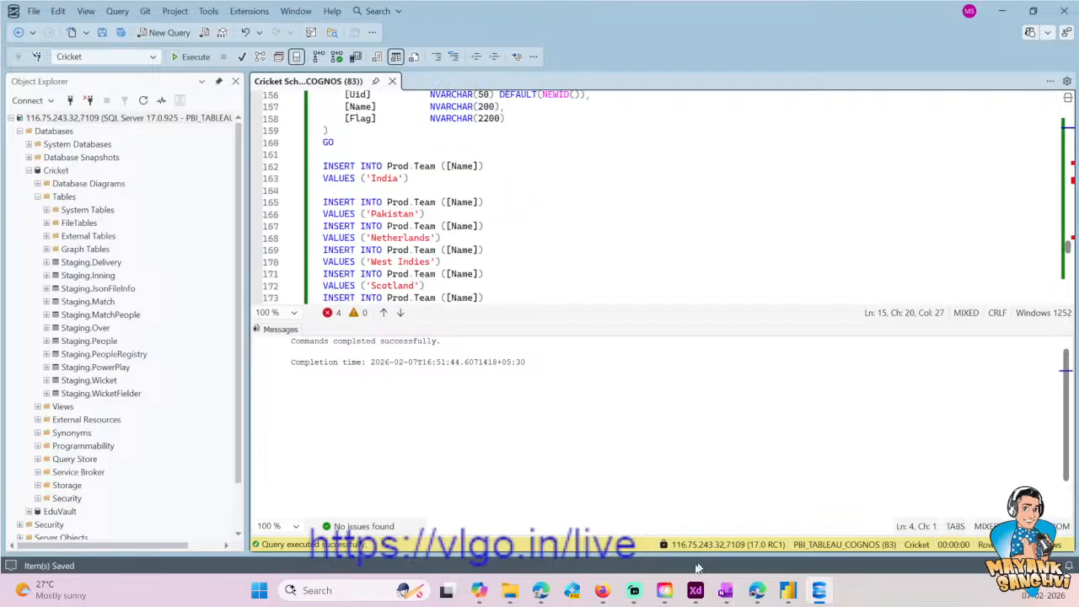
- Switch to Power BI Desktop and dismiss the Excel file import
mouse_move(699, 588)
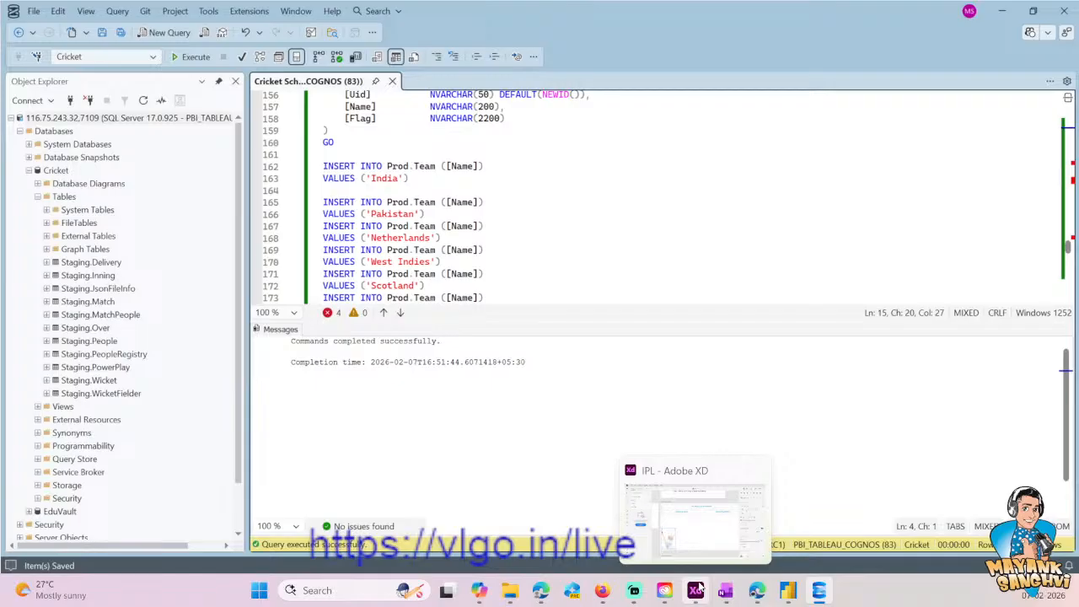
click(788, 590)
click(289, 327)
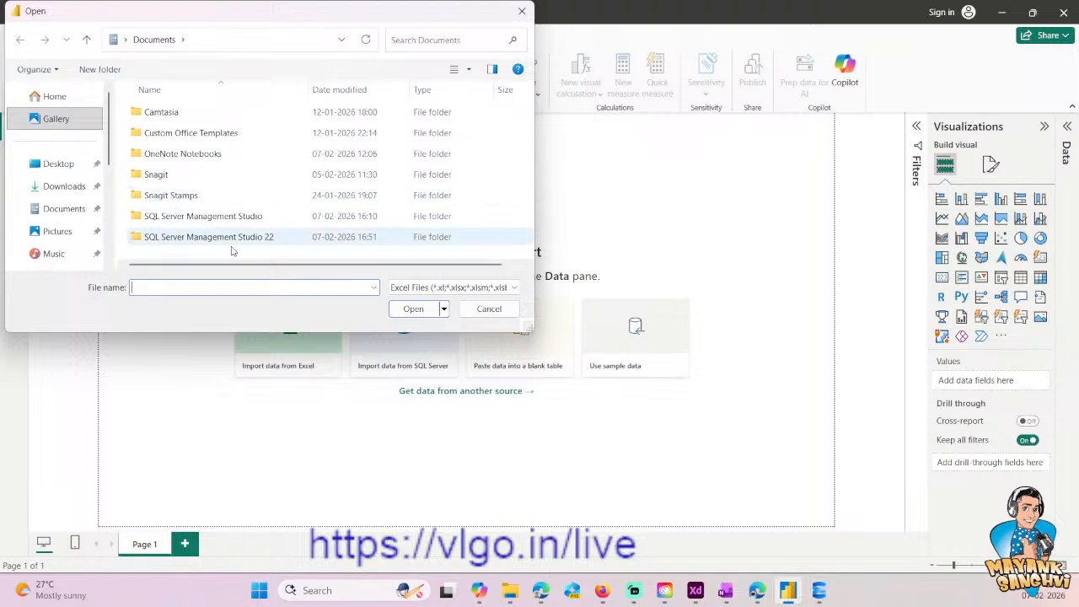
click(494, 310)
- Start a new data connection using the SQL Server database connector from the Database category
click(135, 88)
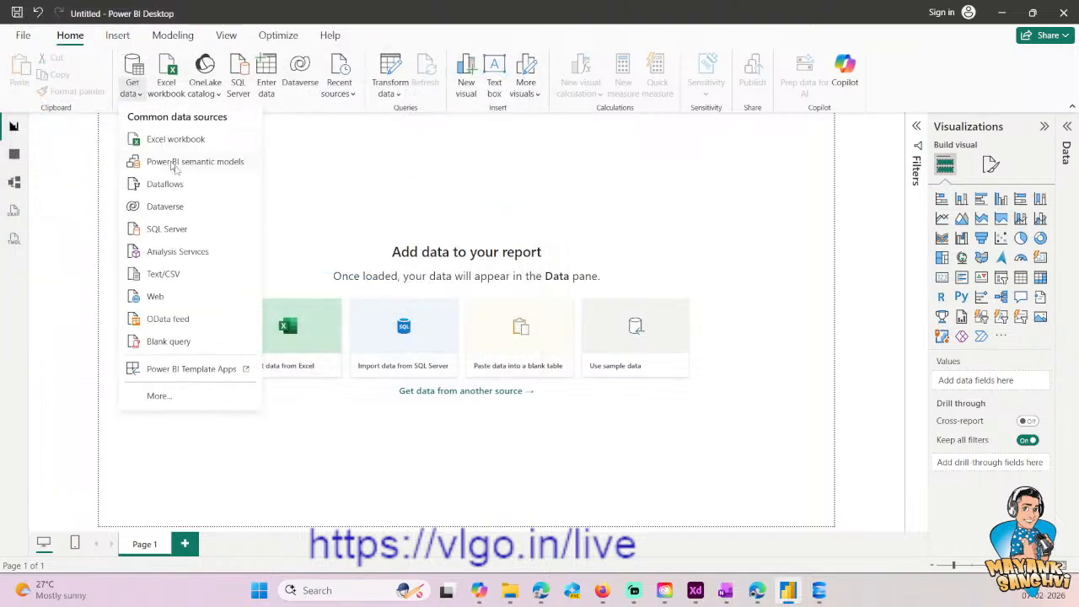
click(159, 396)
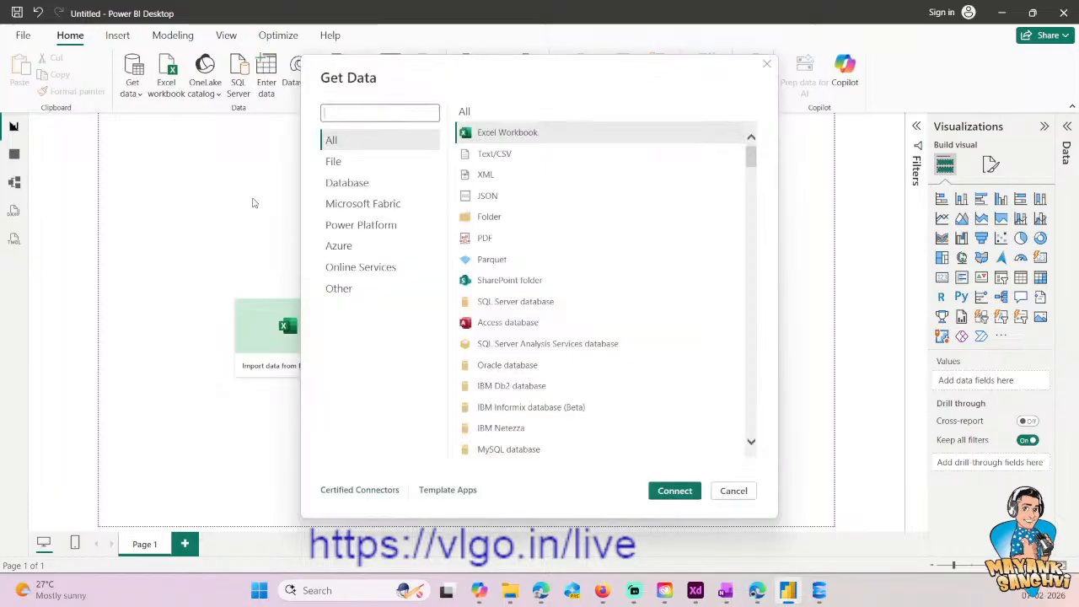
click(332, 184)
click(673, 491)
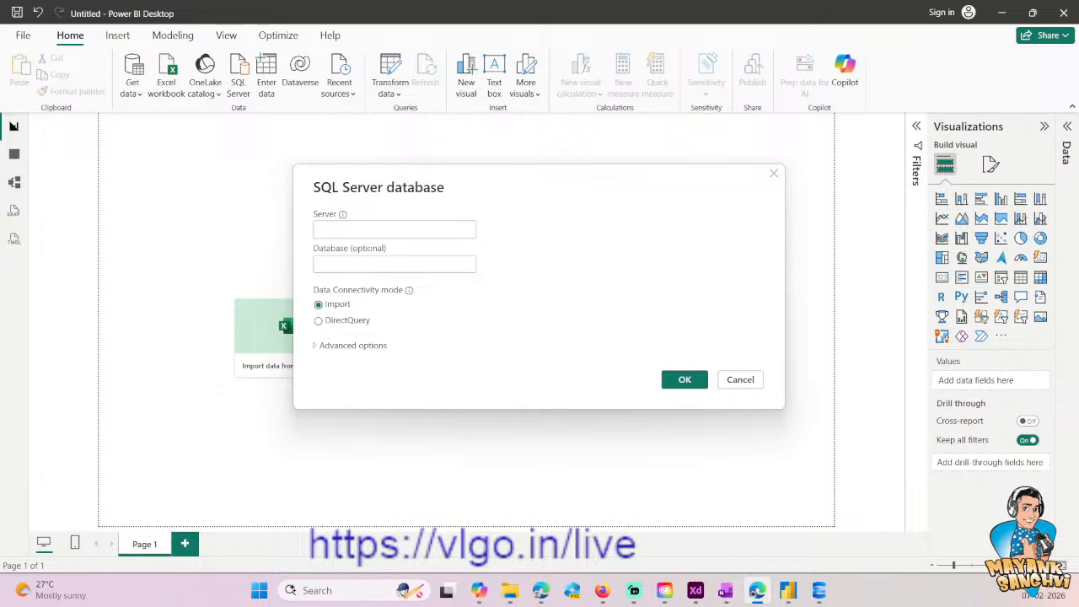
- Set the SQL Server connection's server to 116.75.243.32,7109 and confirm it in Import mode
click(371, 230)
text(116.75.243.32,7109)
key(Tab)
click(363, 347)
click(345, 348)
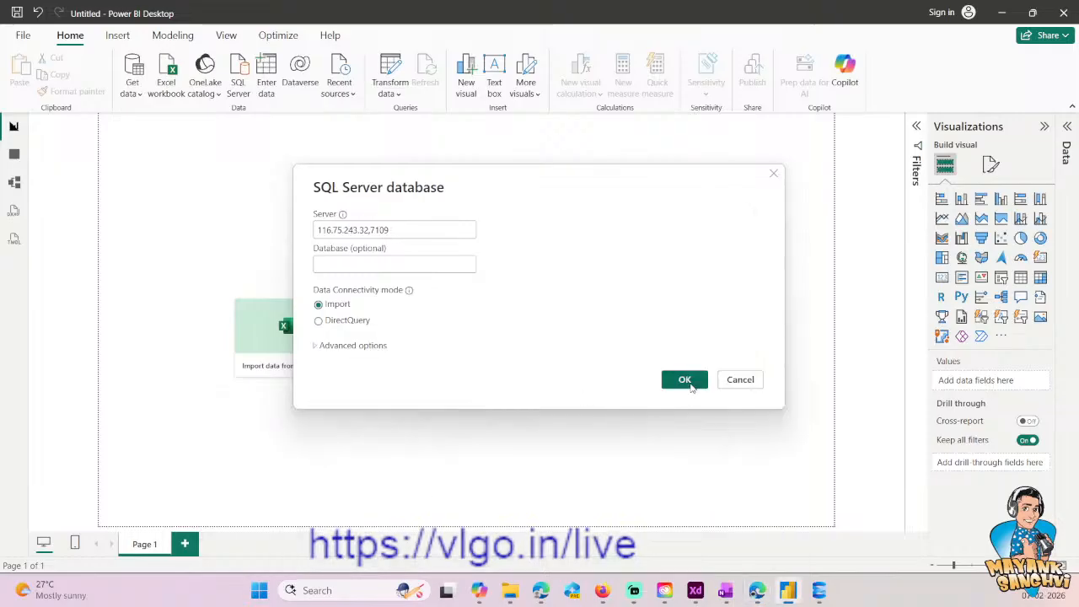
click(685, 380)
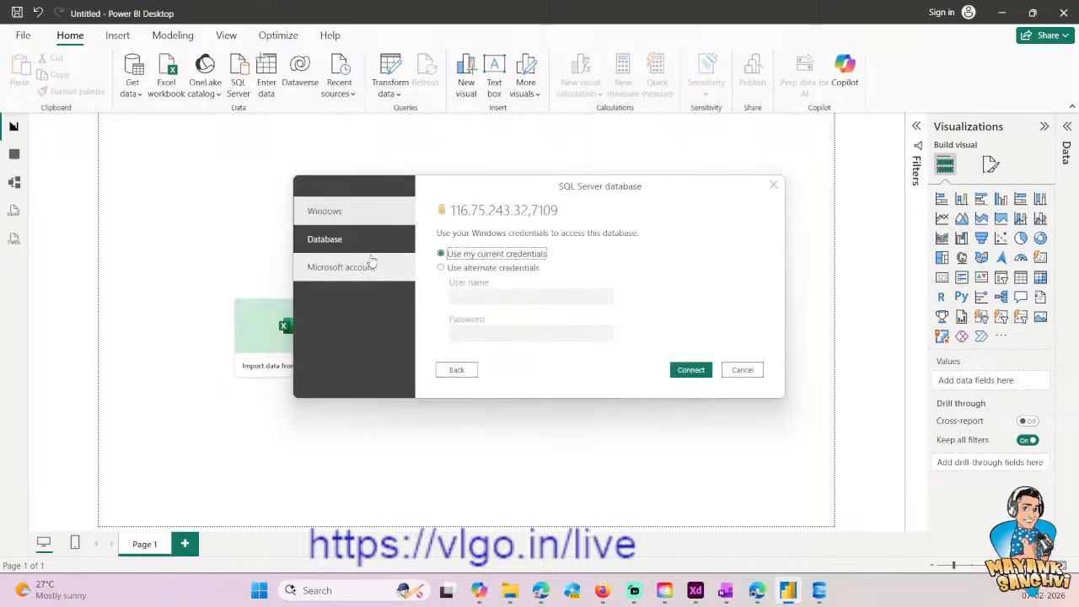
- Connect with Database authentication by entering the login's user name and password, and accept the unencrypted connection
click(371, 243)
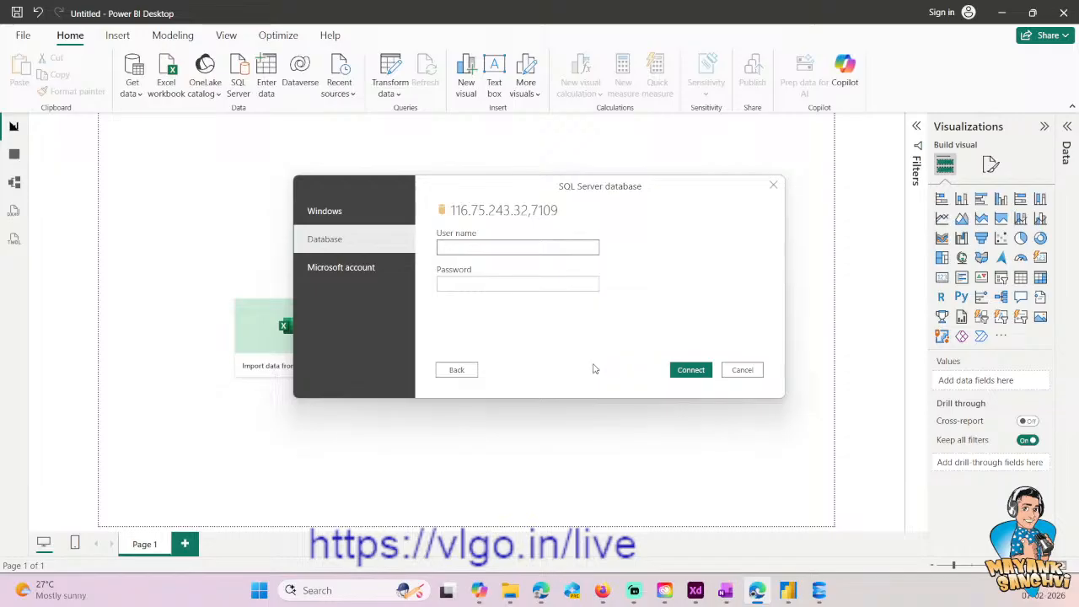
text(PBI_TABLEAU_COGNOS)
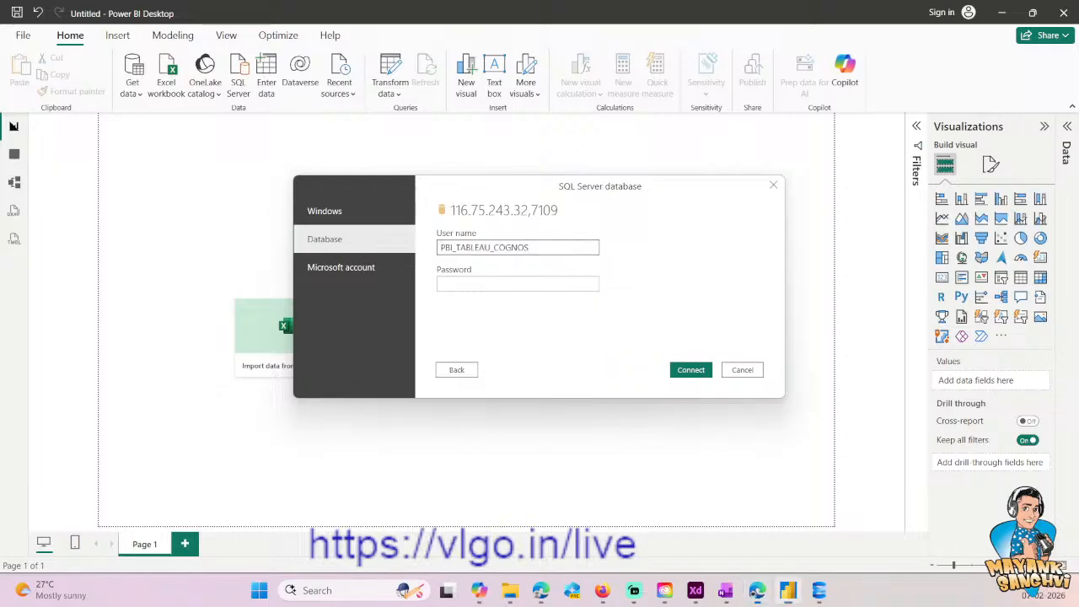
click(462, 284)
key(ctrl+v)
click(689, 371)
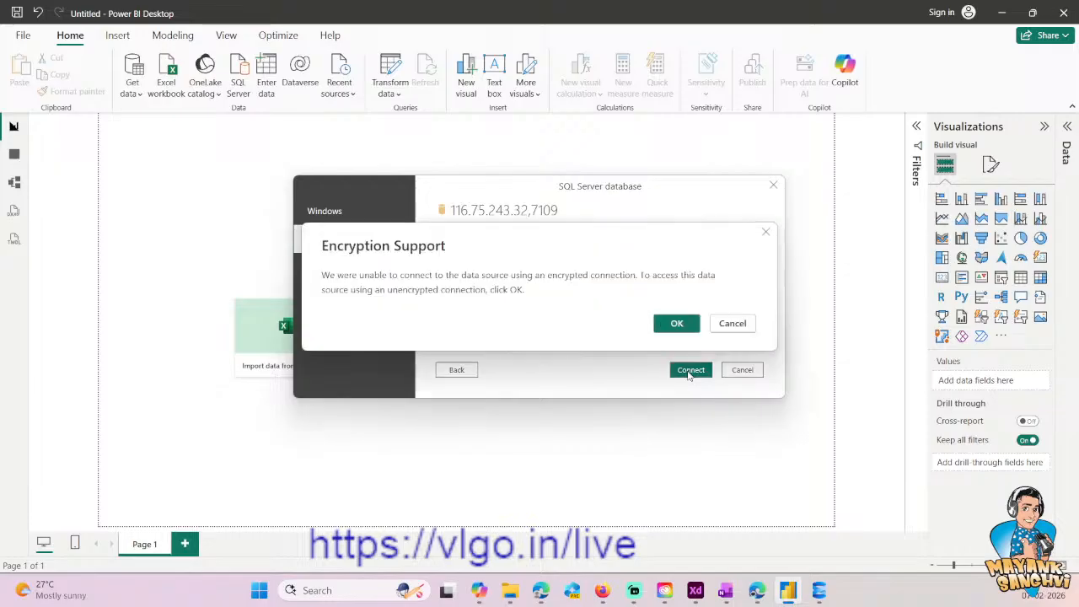
click(678, 323)
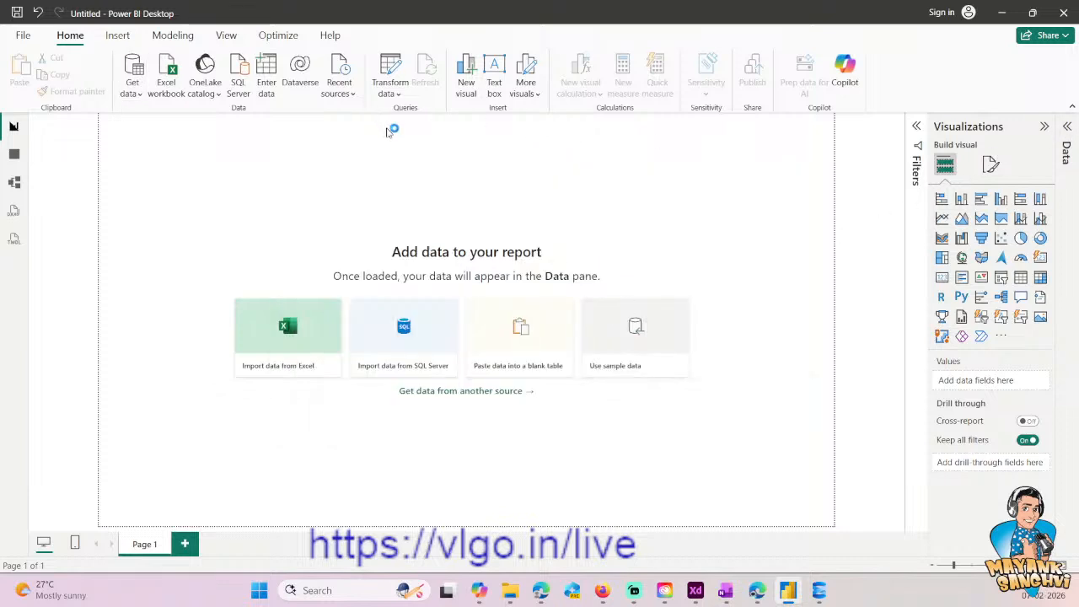
- Expand the Cricket database and select the Prod.Match and Prod.MatchStatus tables for loading
click(266, 157)
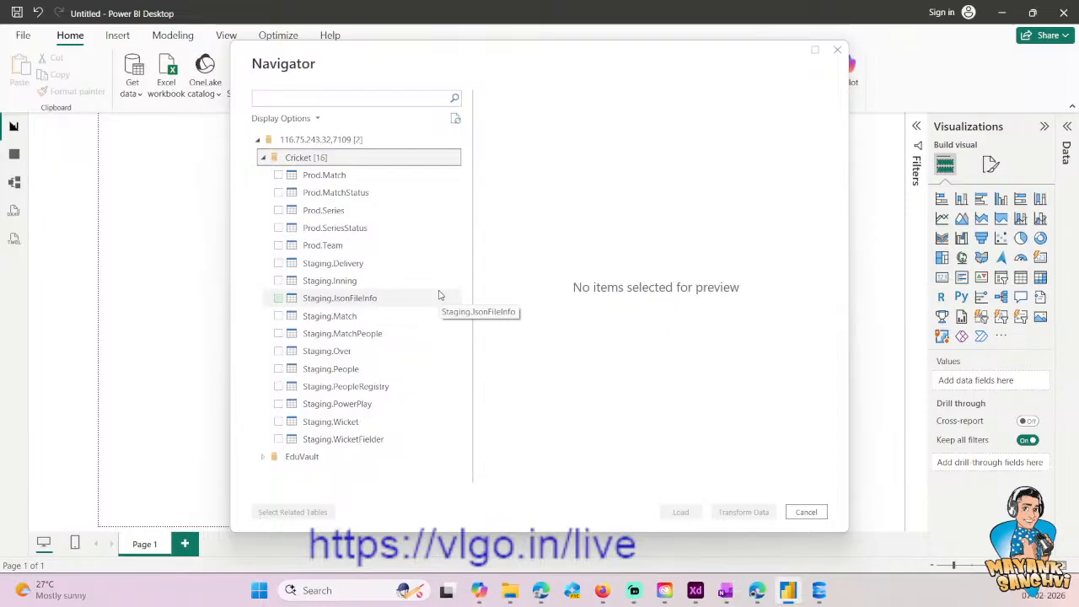
click(278, 175)
click(278, 192)
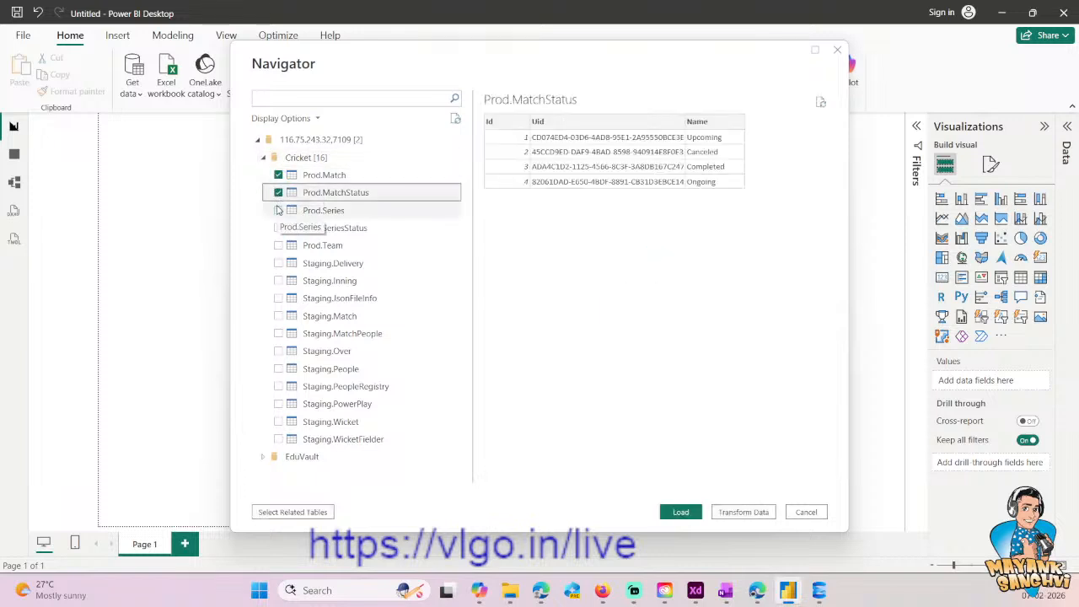
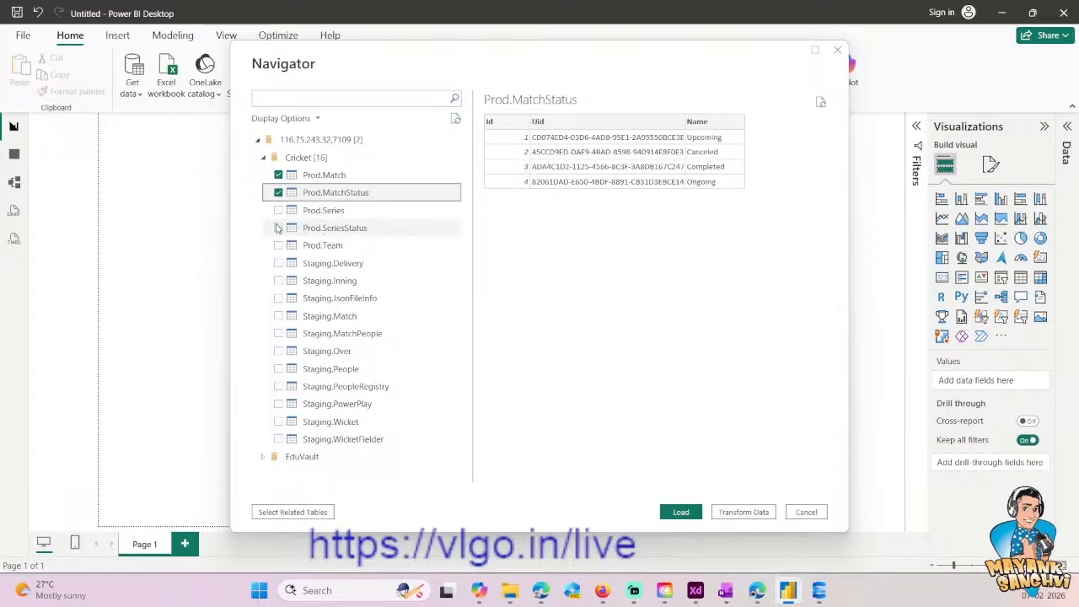
- Add the Prod.Series, Prod.SeriesStatus and Prod.Team tables to the selection and open all selected tables for data transformation
click(279, 211)
click(279, 228)
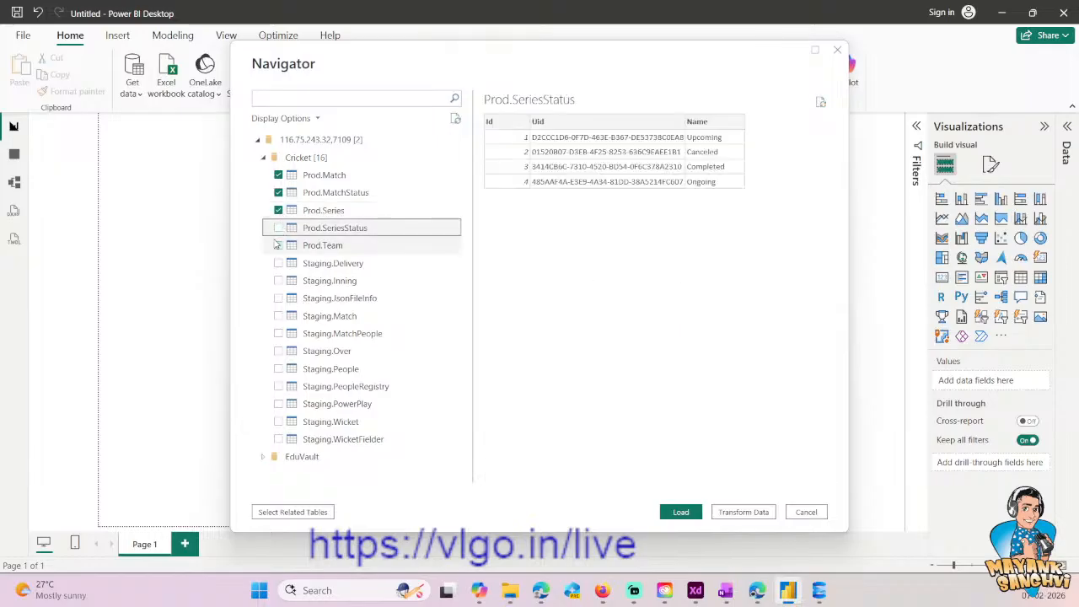
click(279, 245)
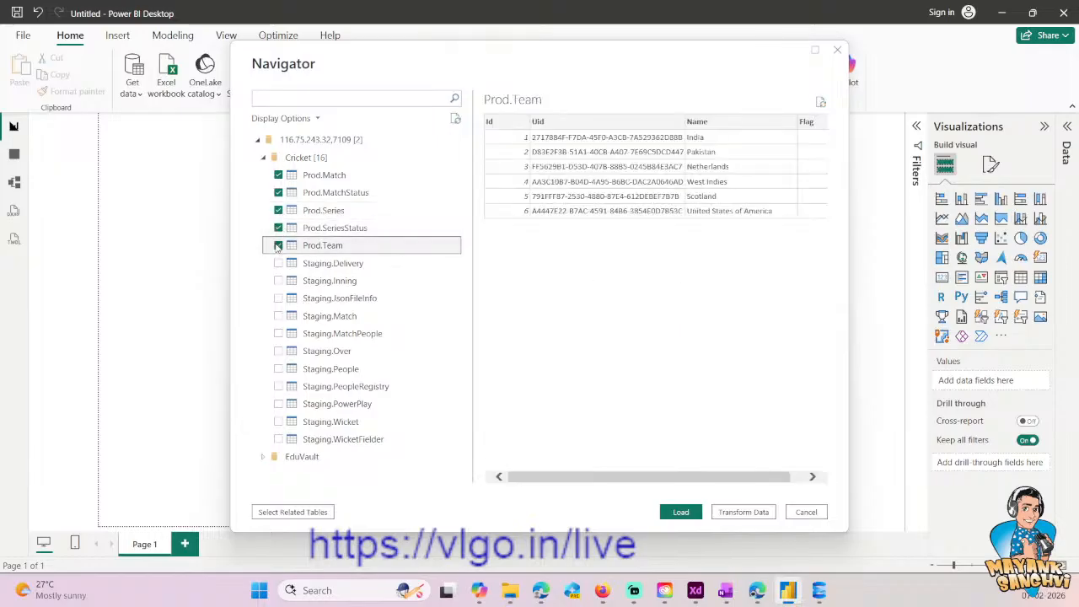
click(733, 519)
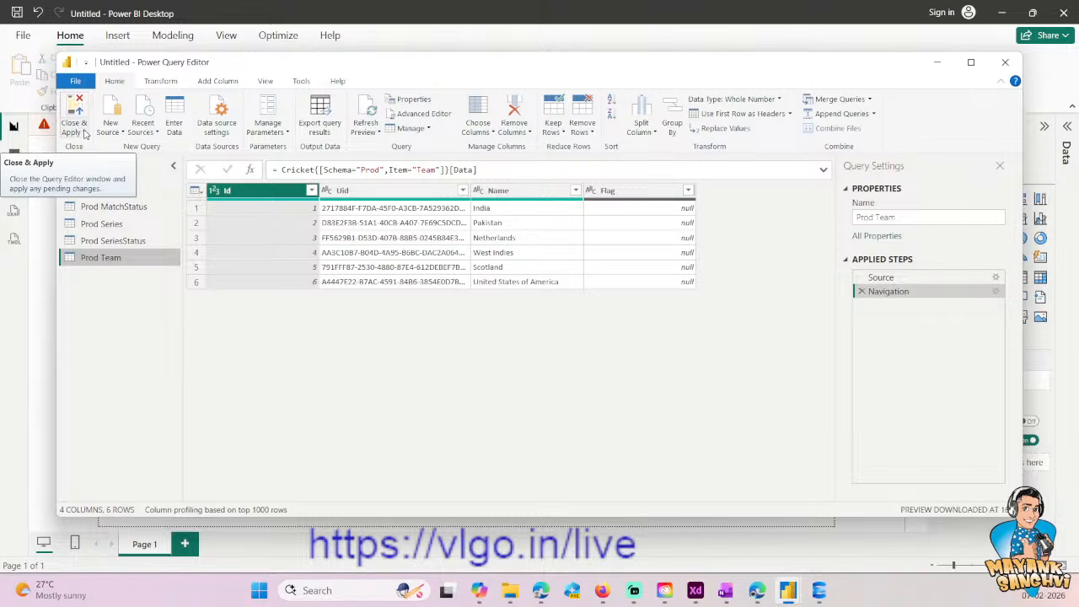
- Examine the columns and rows of the imported match, match status, series and series status queries
click(100, 189)
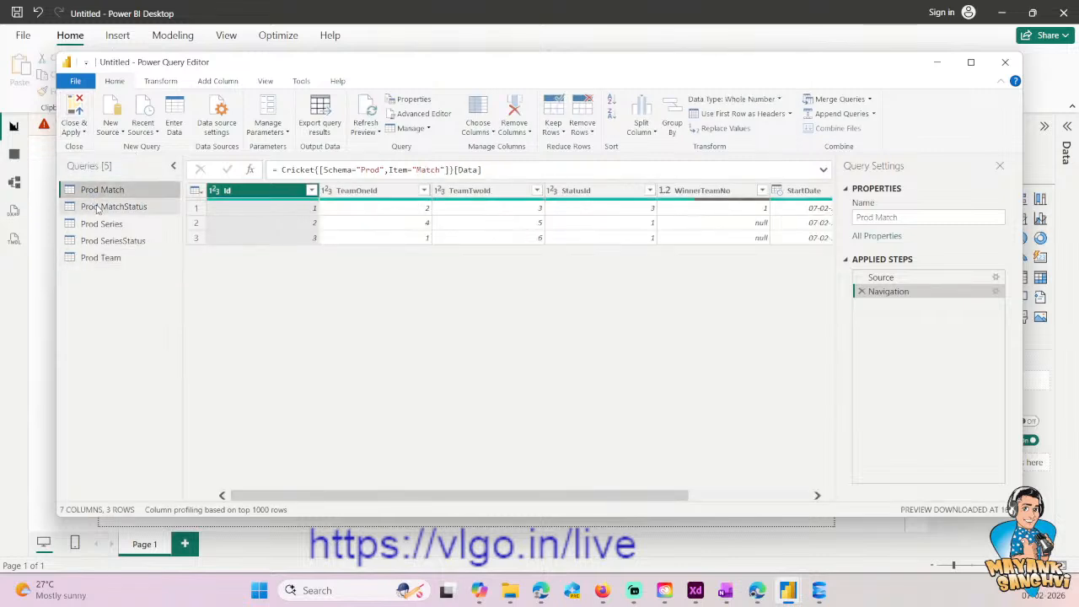
click(742, 495)
drag(741, 495, 383, 483)
click(112, 222)
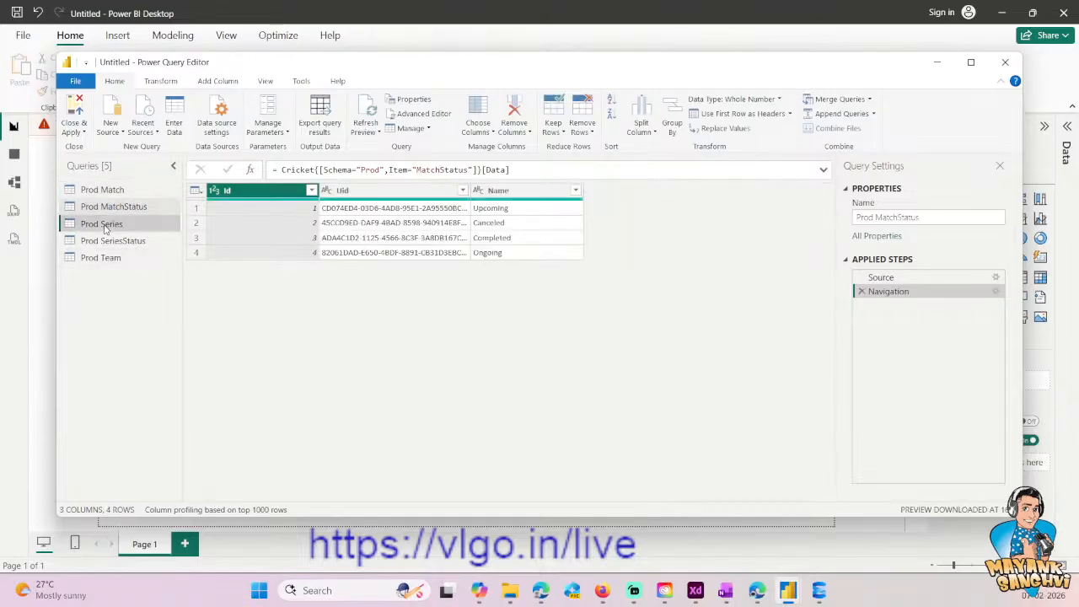
click(107, 242)
click(111, 206)
- Rename the Prod Match query to Matche
click(101, 189)
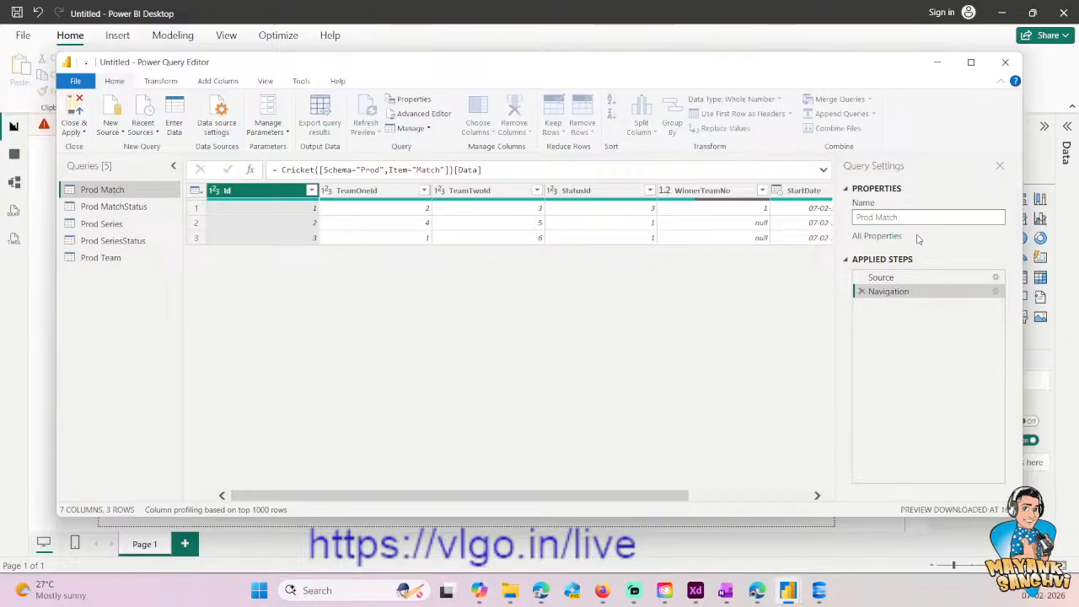
key(ctrl+a)
text(Matches)
key(ctrl+a)
key(ctrl+x)
key(ctrl+v)
key(Return)
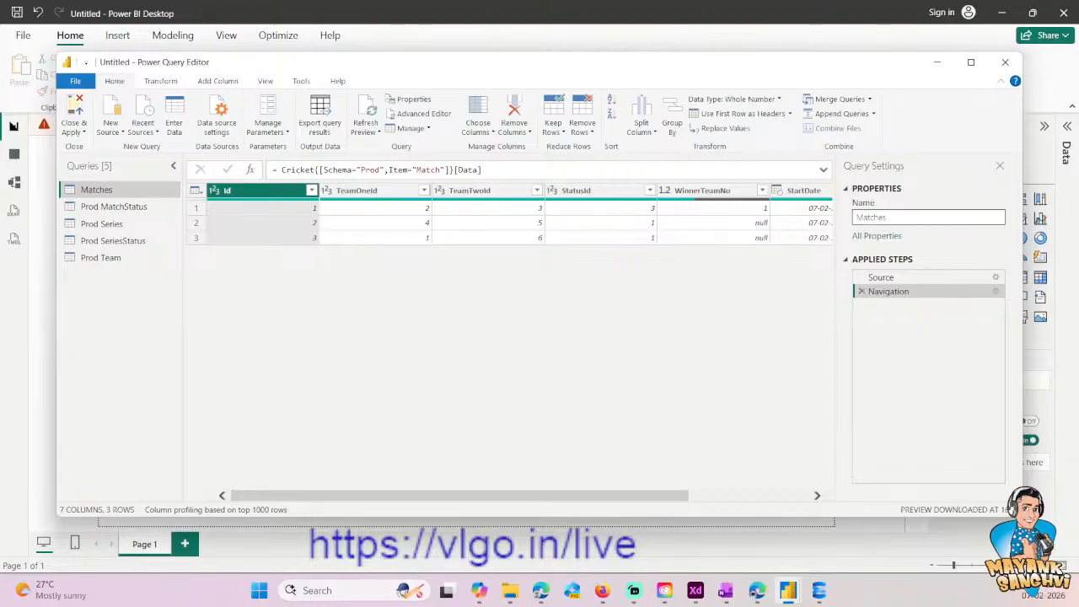
key(BackSpace)
key(Return)
- Rename the Prod MatchStatus query to MatcheStatus
click(114, 207)
click(928, 216)
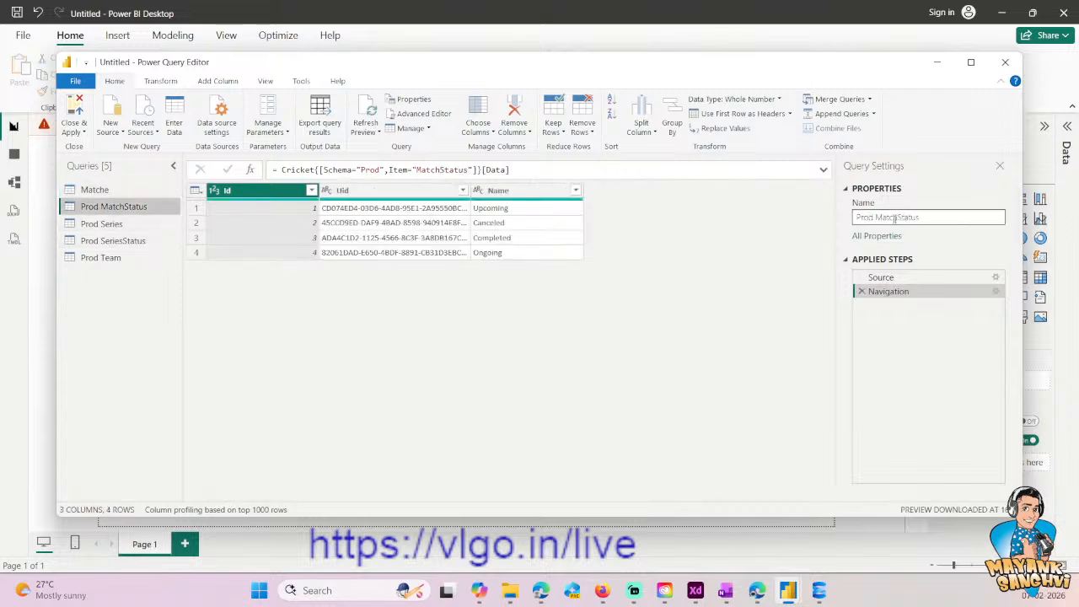
key(ctrl+a)
text(MatcheStatus)
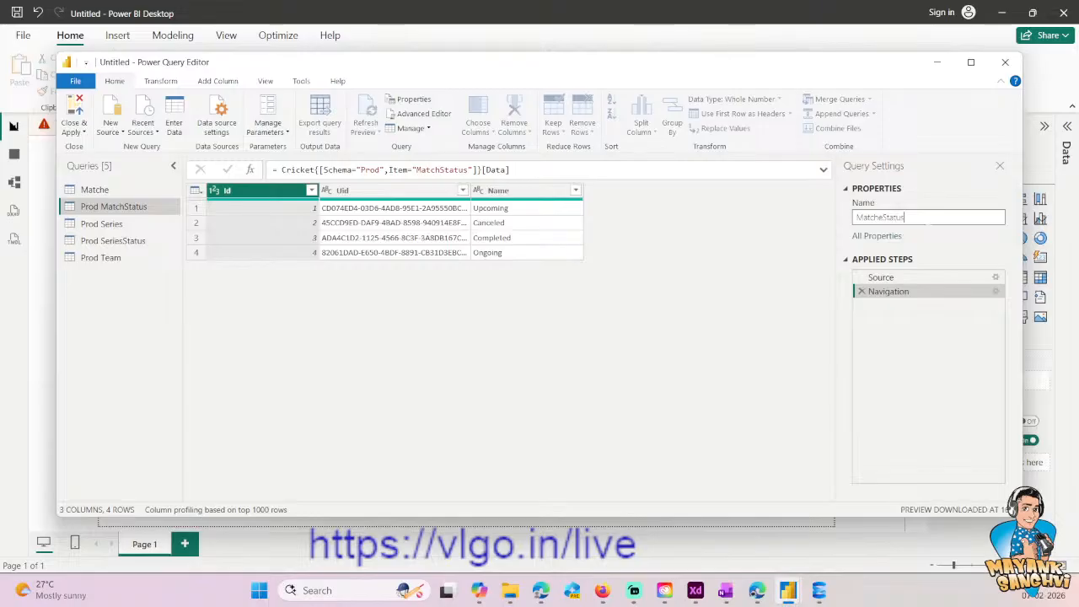
key(Return)
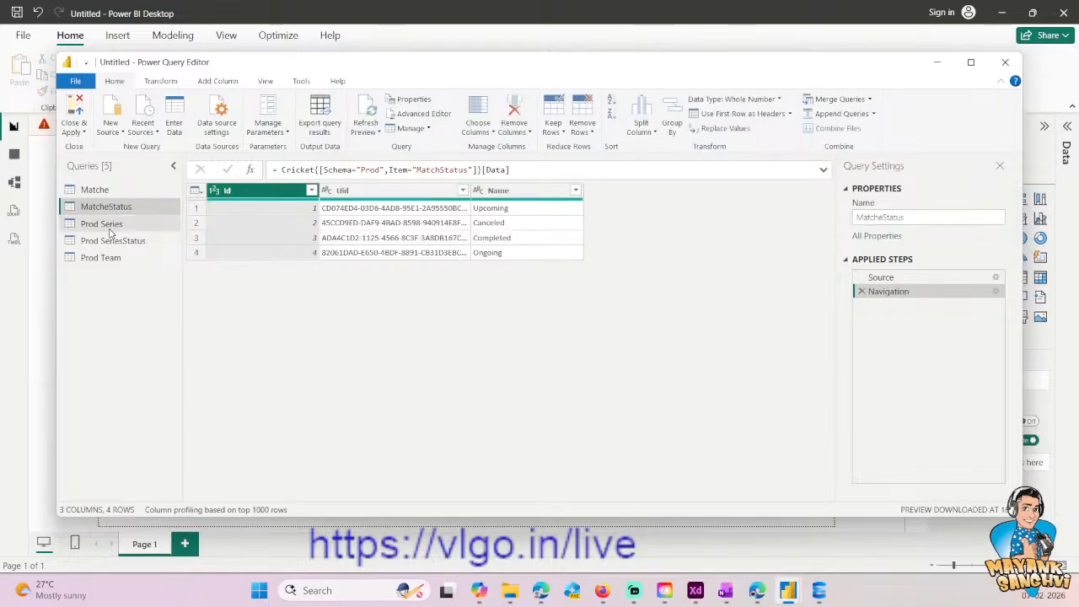
- Remove the Prod prefix from the Prod Series query's name so that it reads Series
click(103, 225)
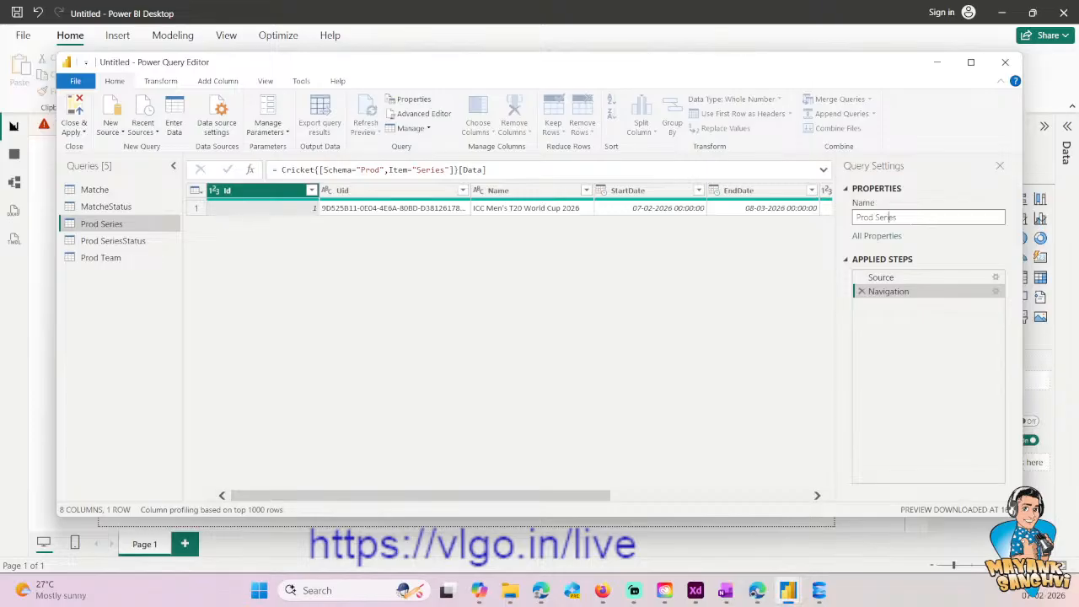
key(ctrl+shift+Right)
key(Delete)
key(Return)
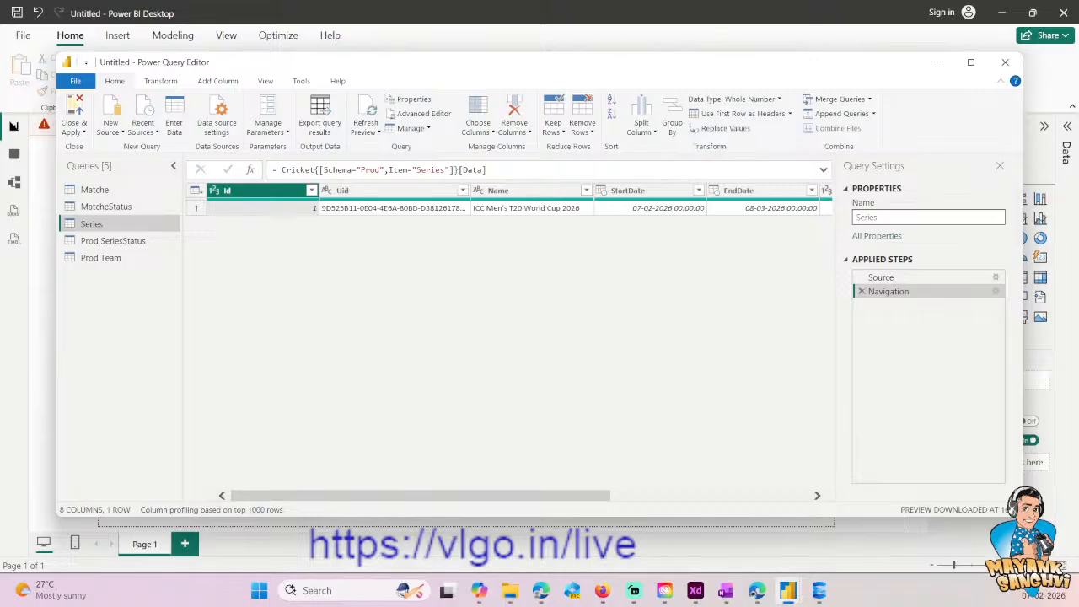
- Remove the Prod prefix from the Prod SeriesStatus query's name so that it reads SeriesStatus
click(113, 240)
click(888, 217)
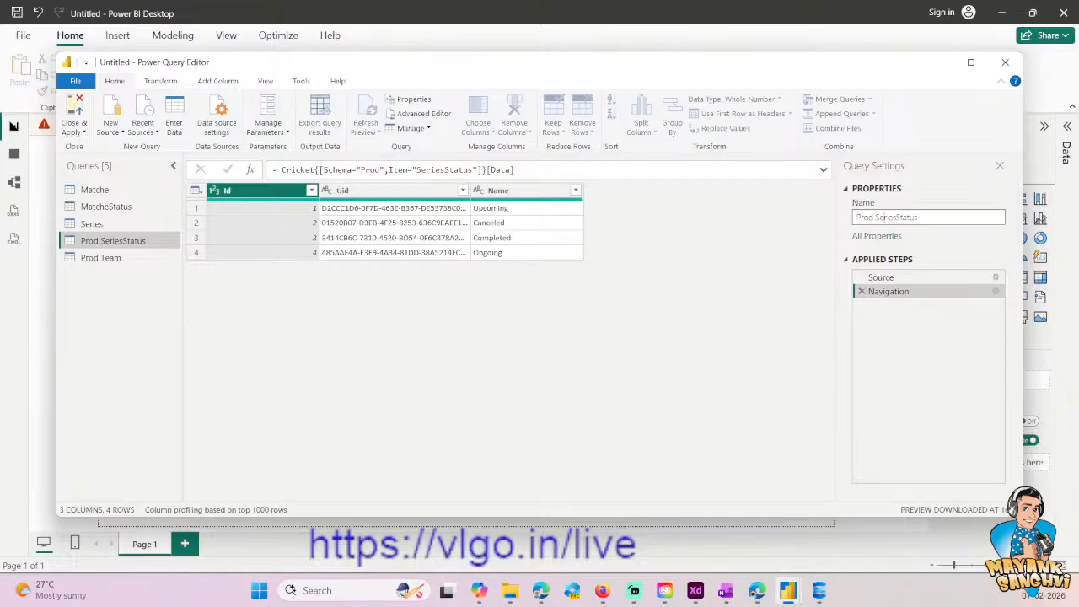
key(ctrl+shift+Right)
key(Delete)
key(Return)
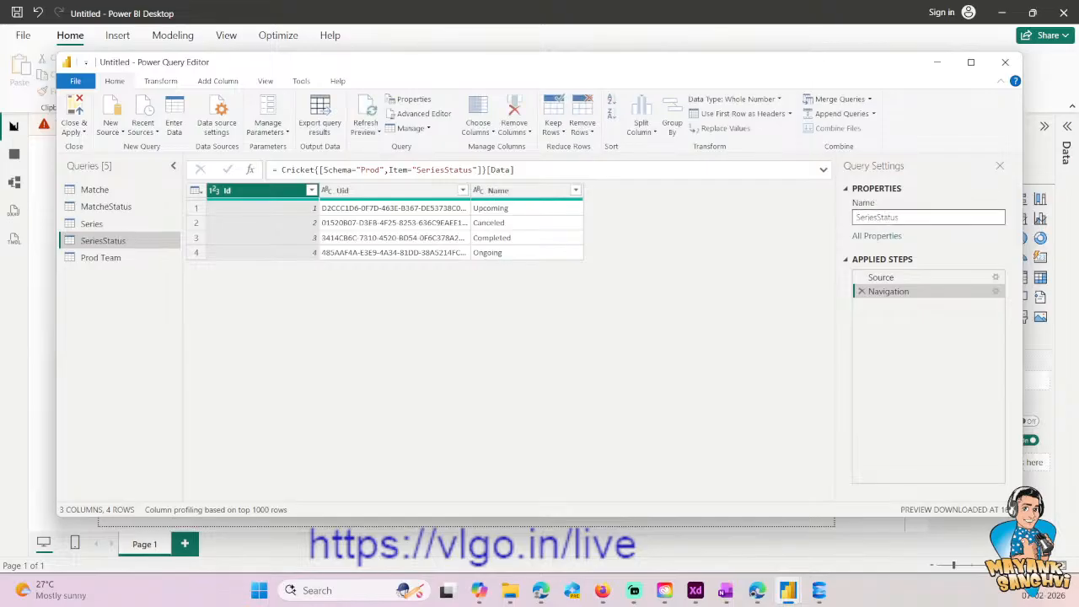
- Rename the Prod Team query to Team, then close the query editor and apply the changes to the report
click(101, 257)
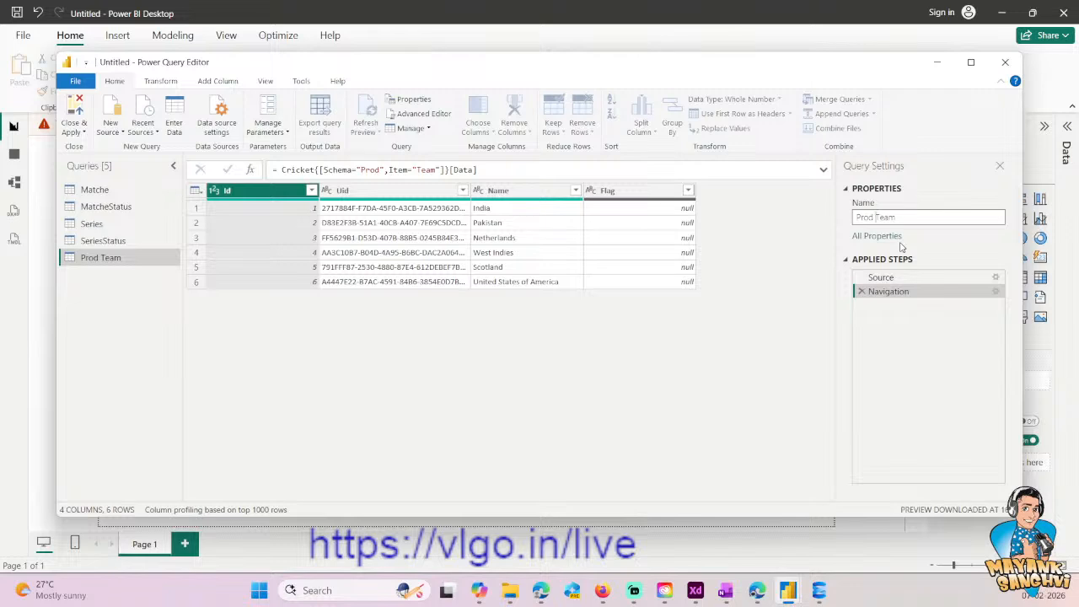
key(shift+Home)
key(BackSpace)
key(Return)
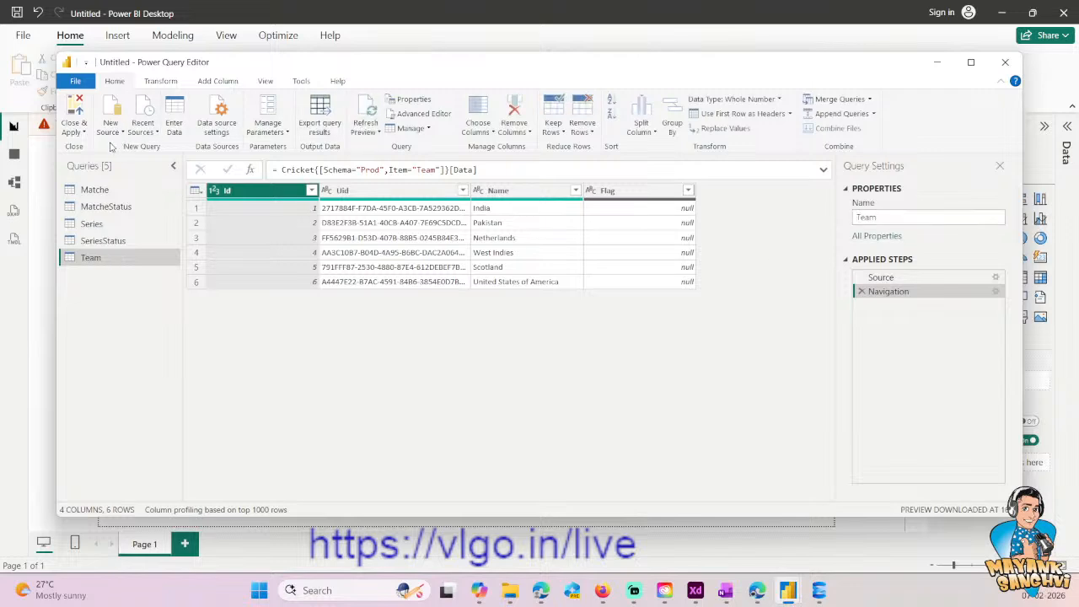
click(84, 132)
click(33, 176)
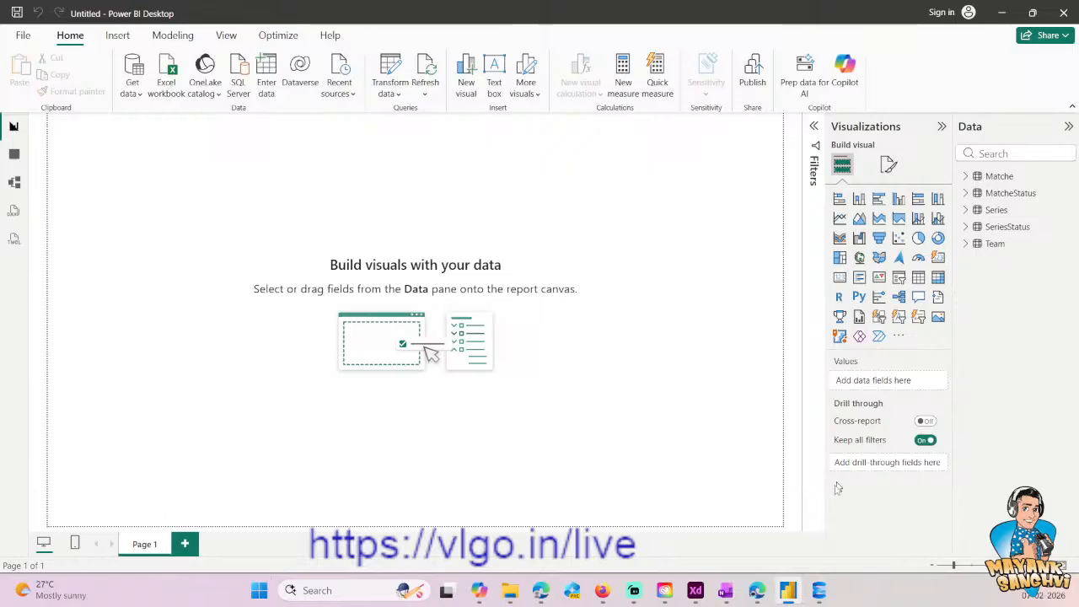
- Switch to Adobe XD and export the background image of the Overview - Table Layout artboard as a 1x PNG to Pictures
click(695, 590)
click(278, 291)
click(47, 11)
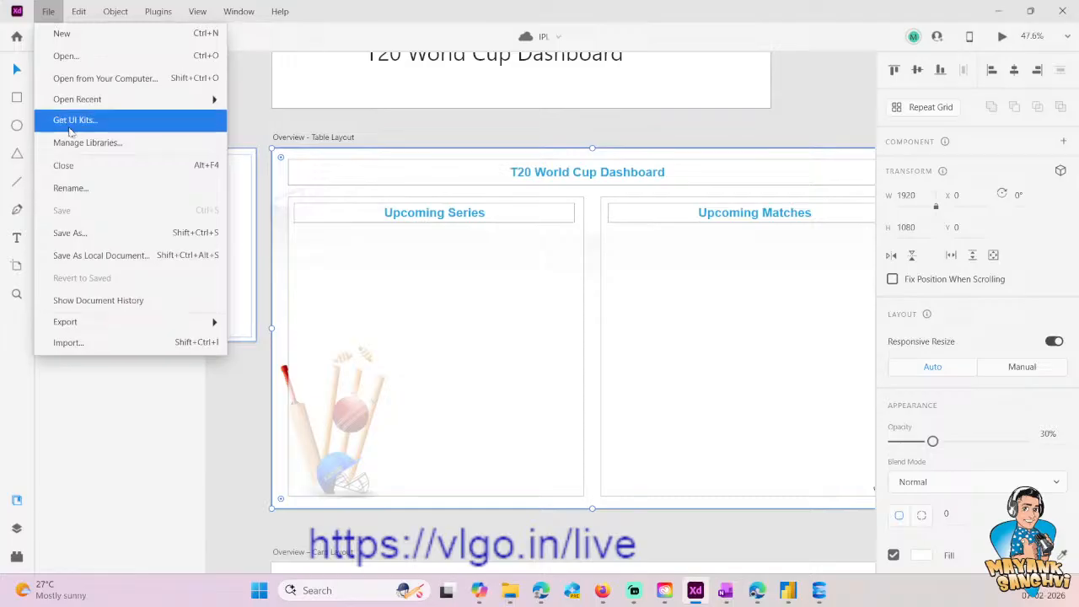
mouse_move(105, 323)
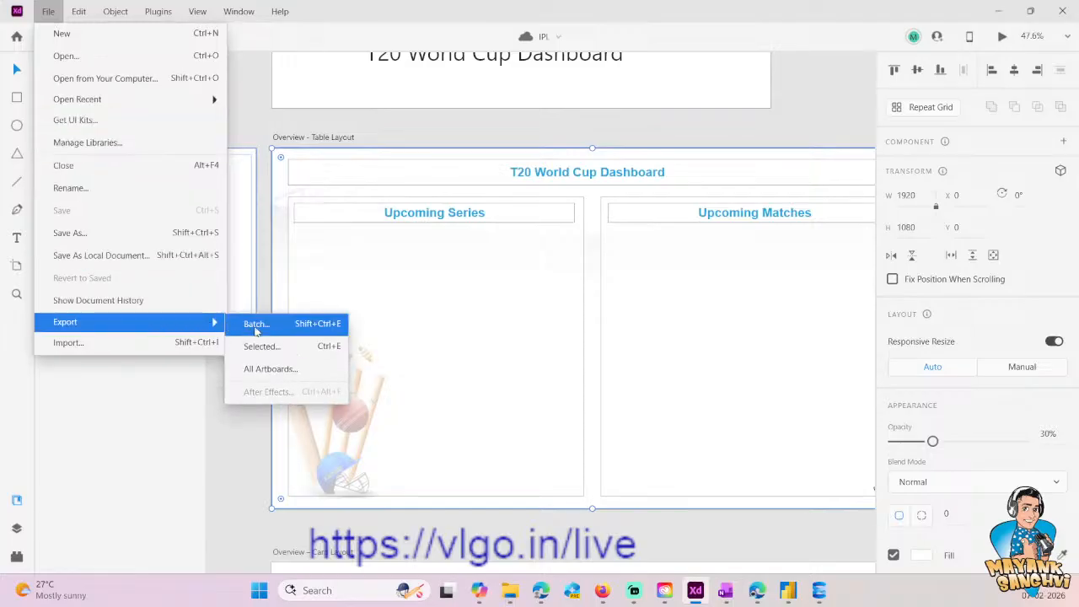
click(268, 347)
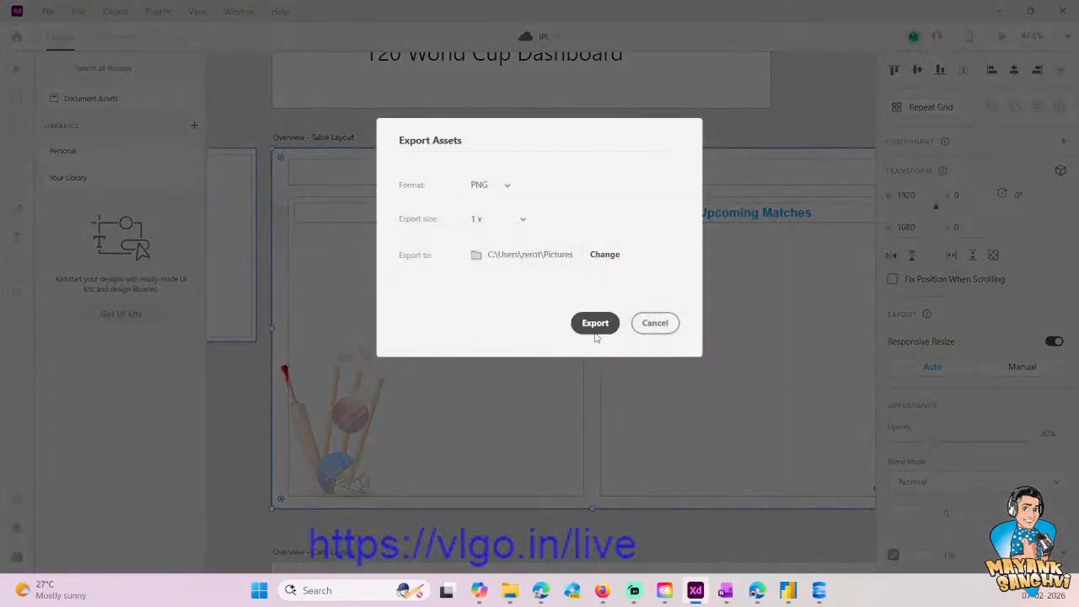
click(594, 327)
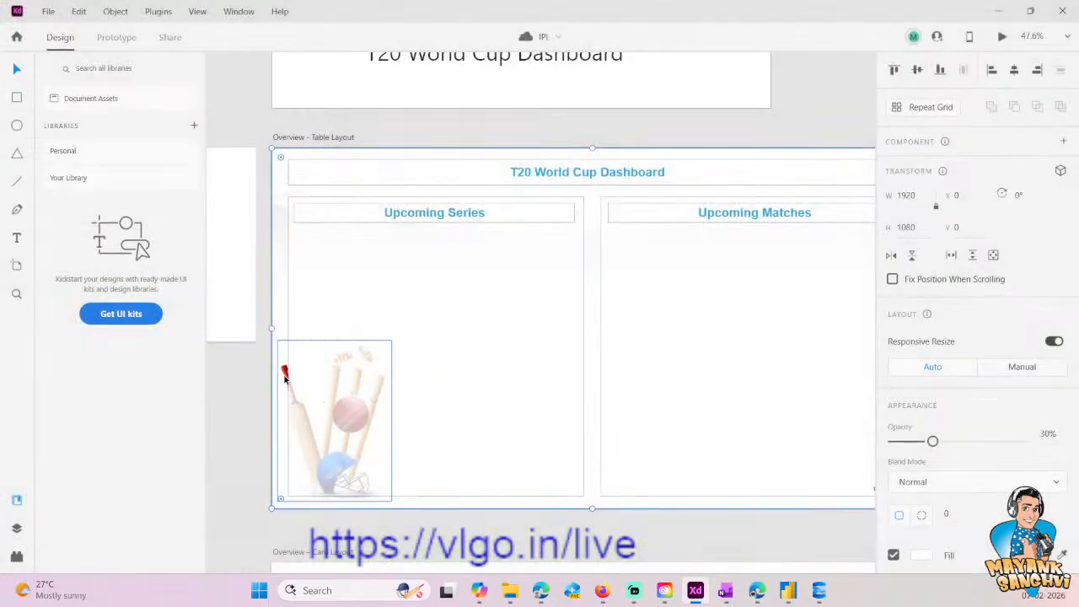
- Export the cricket bat, ball and stumps illustration from the table layout artboard as a 1x PNG to Pictures
click(354, 410)
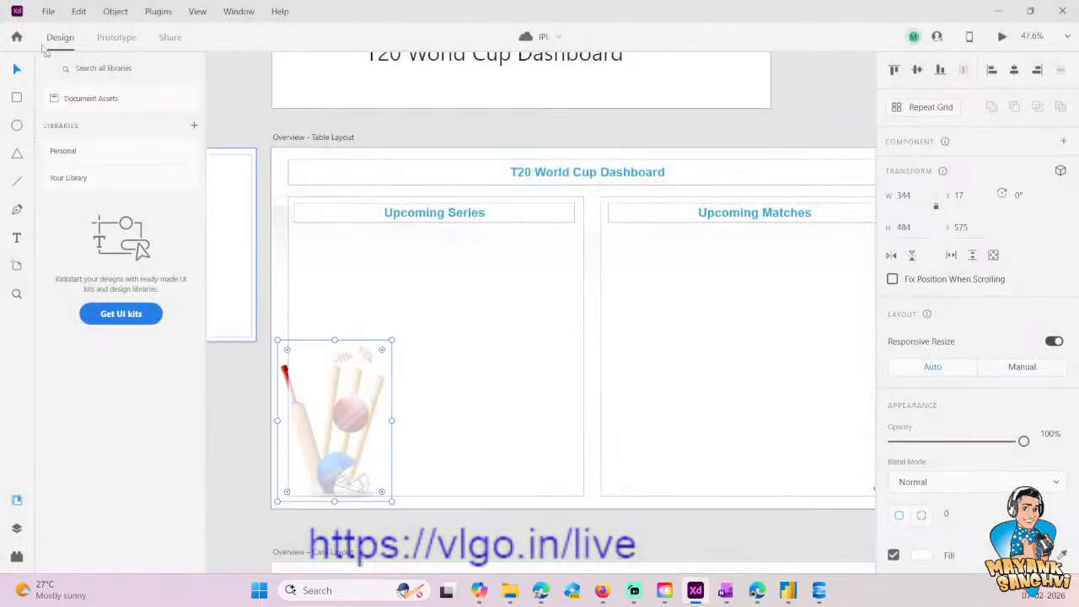
click(49, 11)
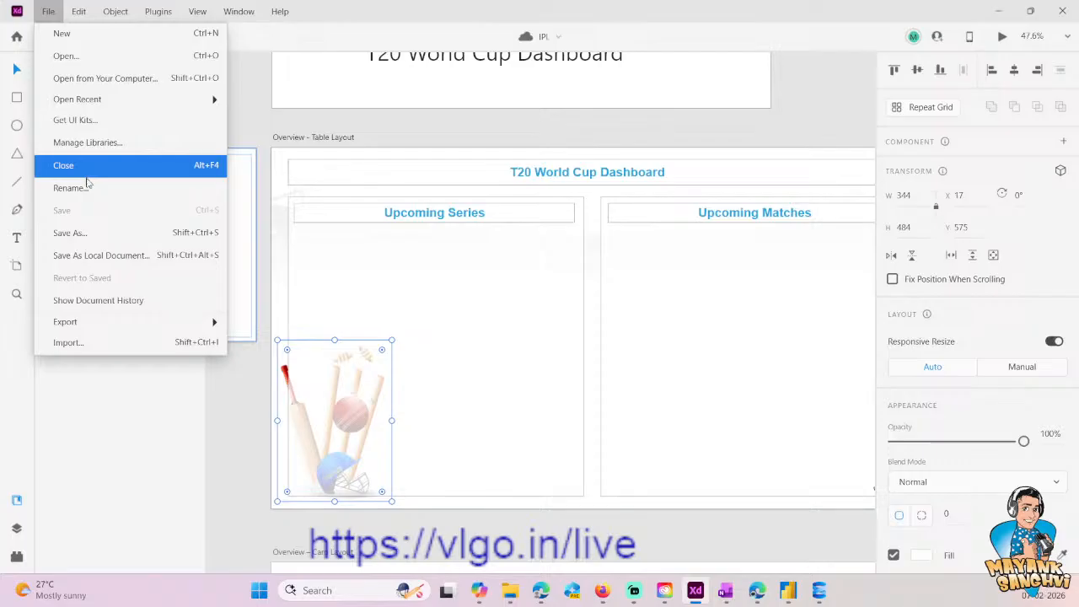
mouse_move(123, 321)
click(290, 354)
click(597, 324)
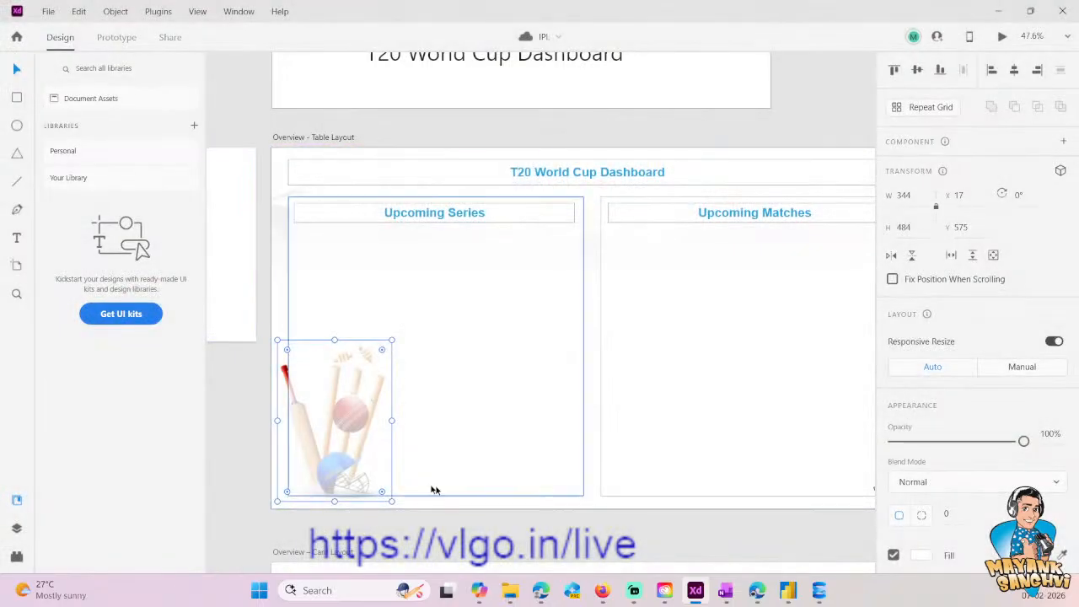
click(48, 11)
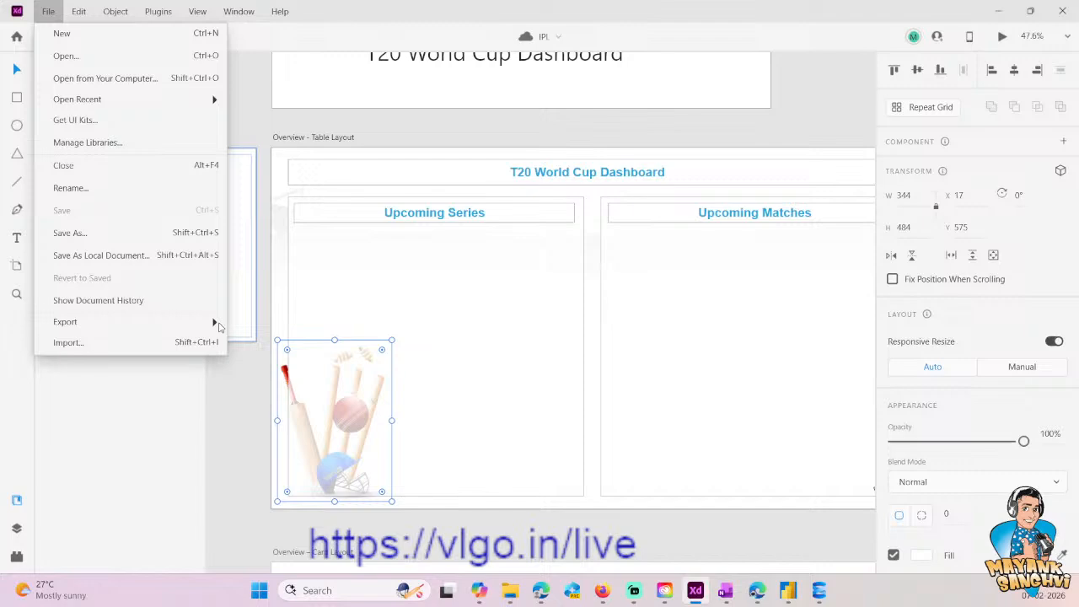
mouse_move(218, 324)
click(269, 344)
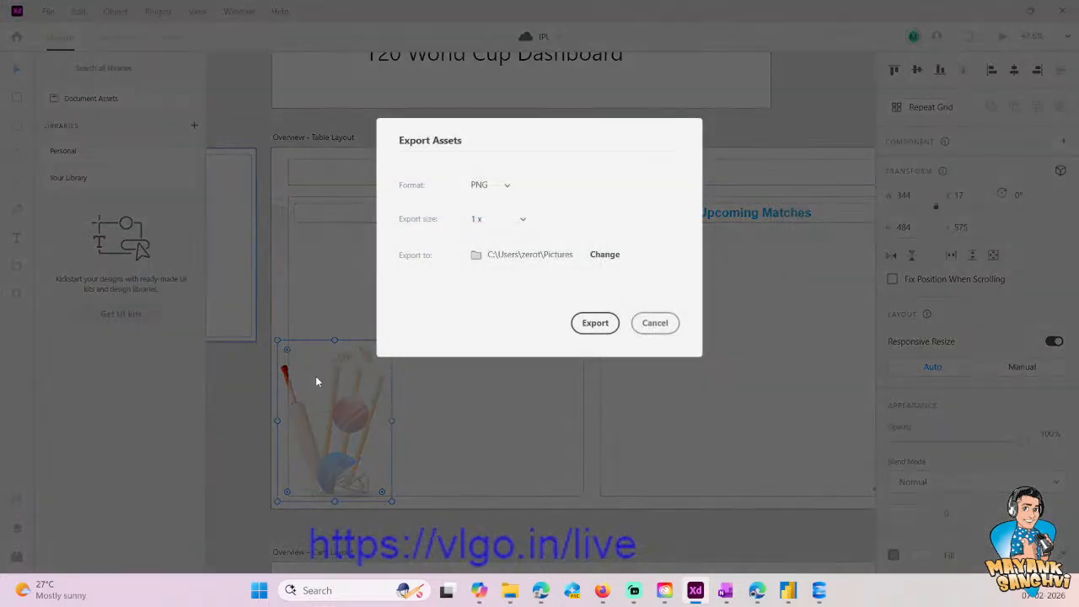
click(655, 329)
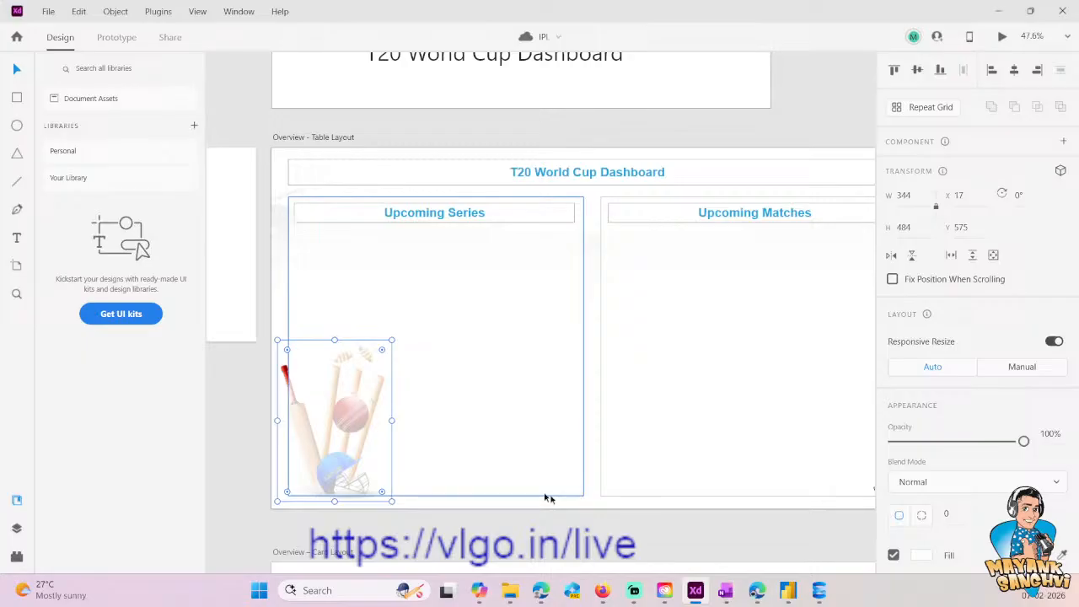
- Copy the file path of the CricketLeague image in the Pictures folder and switch back to Power BI Desktop
click(510, 590)
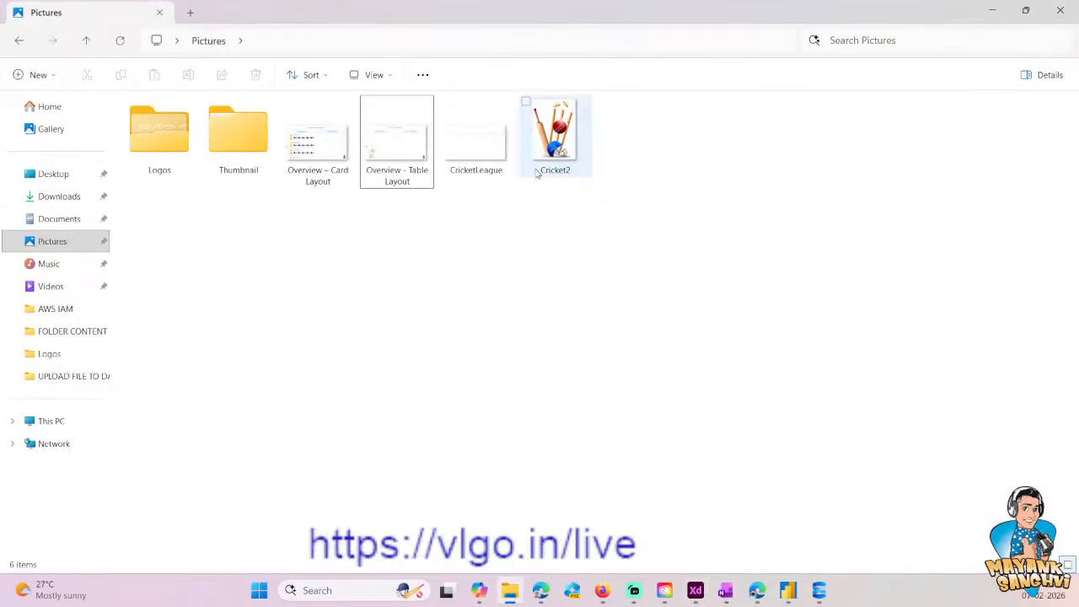
click(477, 160)
click(410, 168)
click(475, 167)
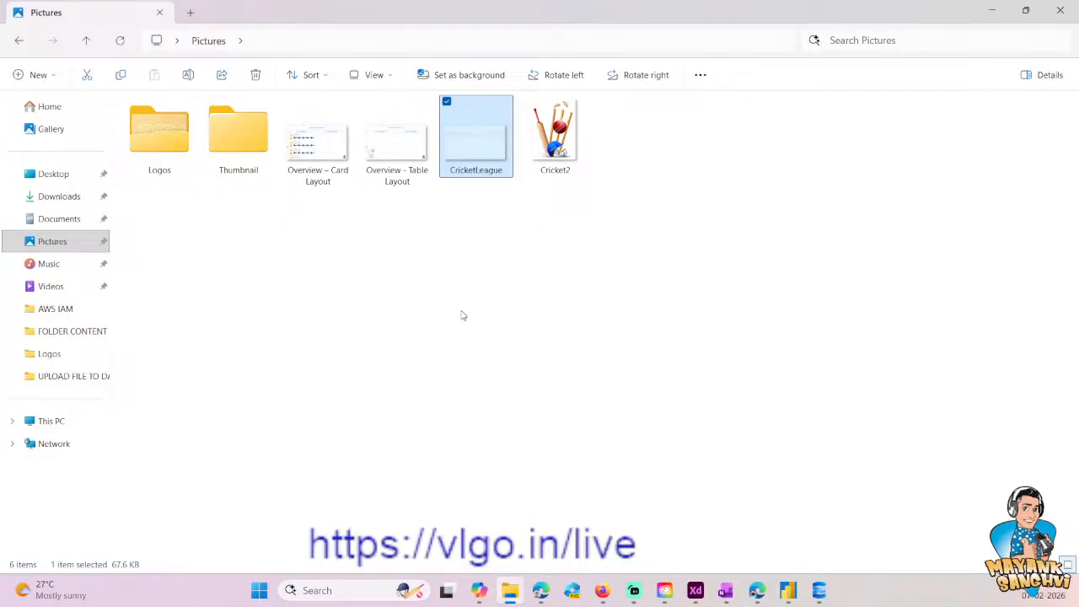
key(ctrl+c)
key(alt+Tab)
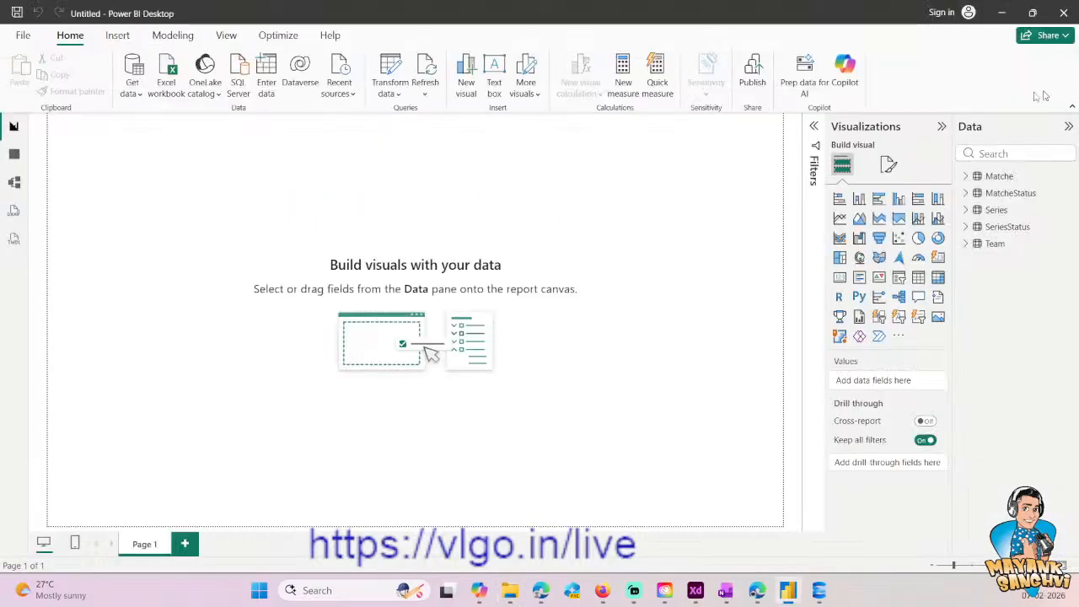
- Set CricketLeague.png from the Pictures folder as the report page's wallpaper image
click(890, 166)
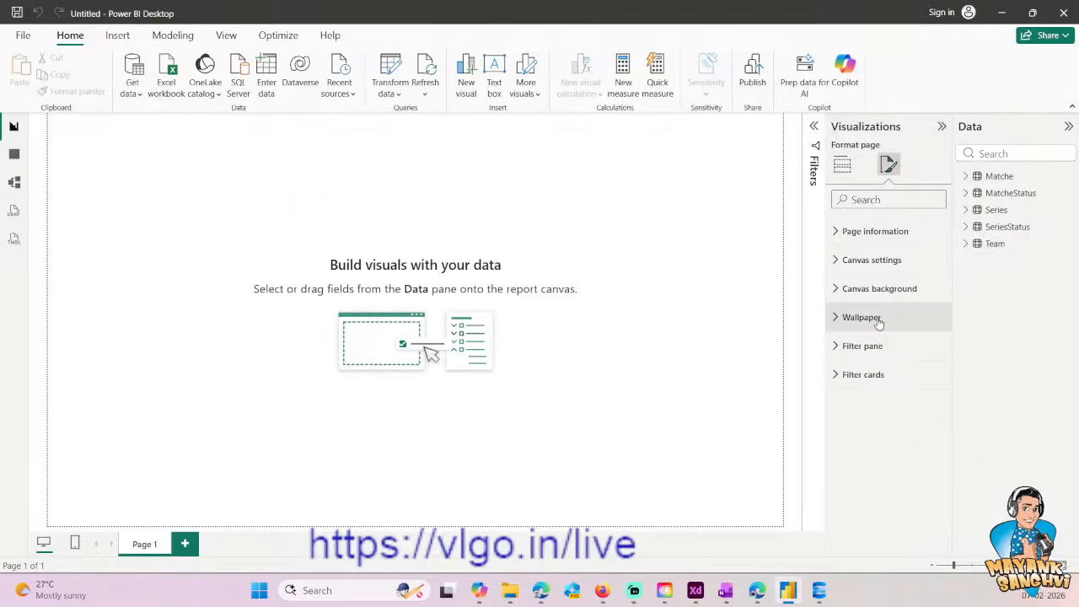
click(879, 318)
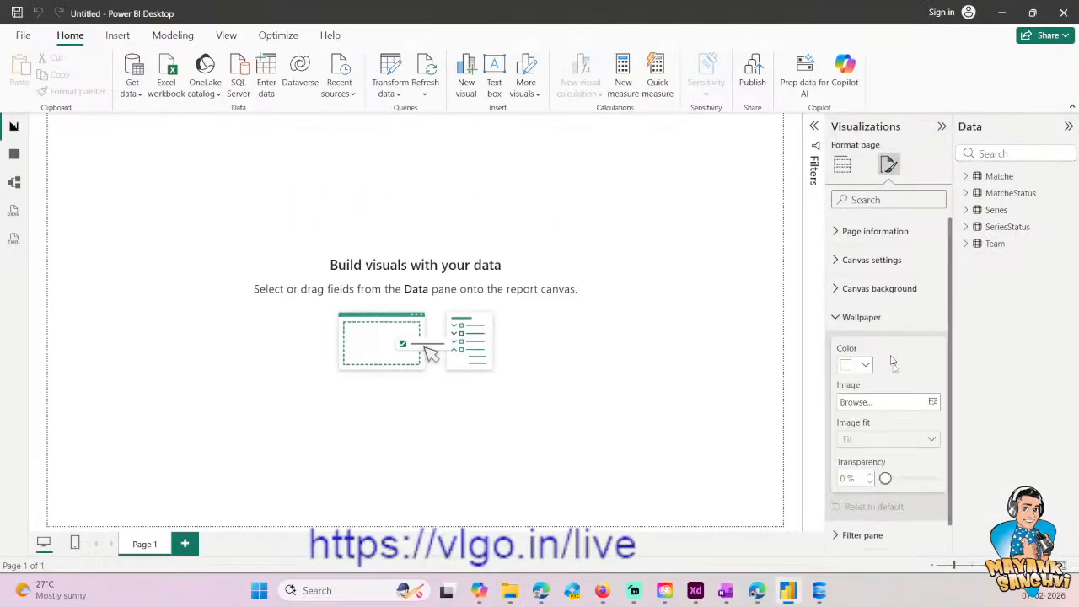
click(877, 402)
key(ctrl+v)
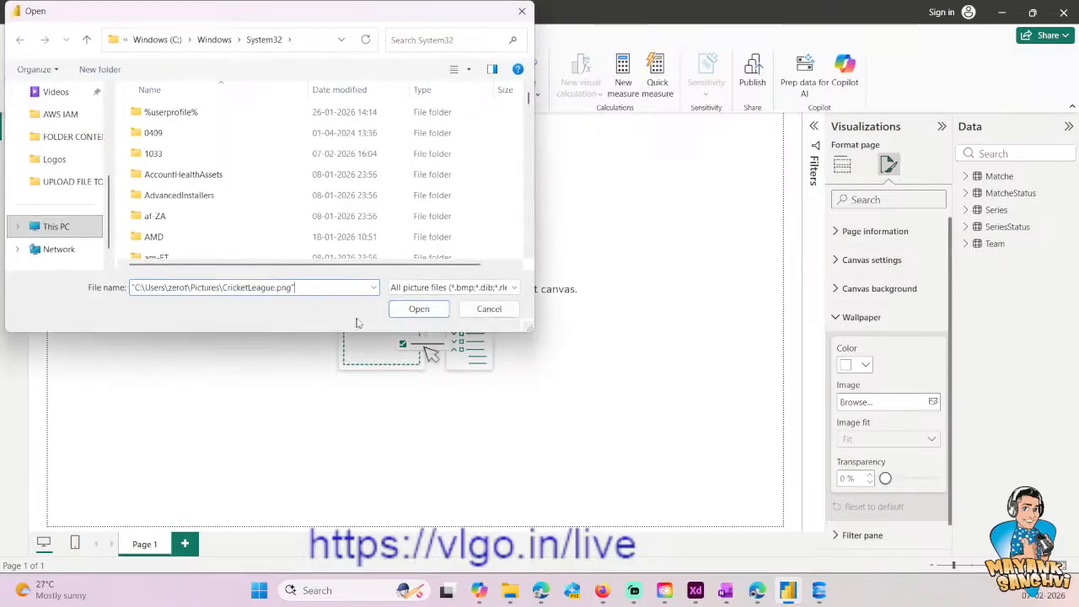
click(419, 309)
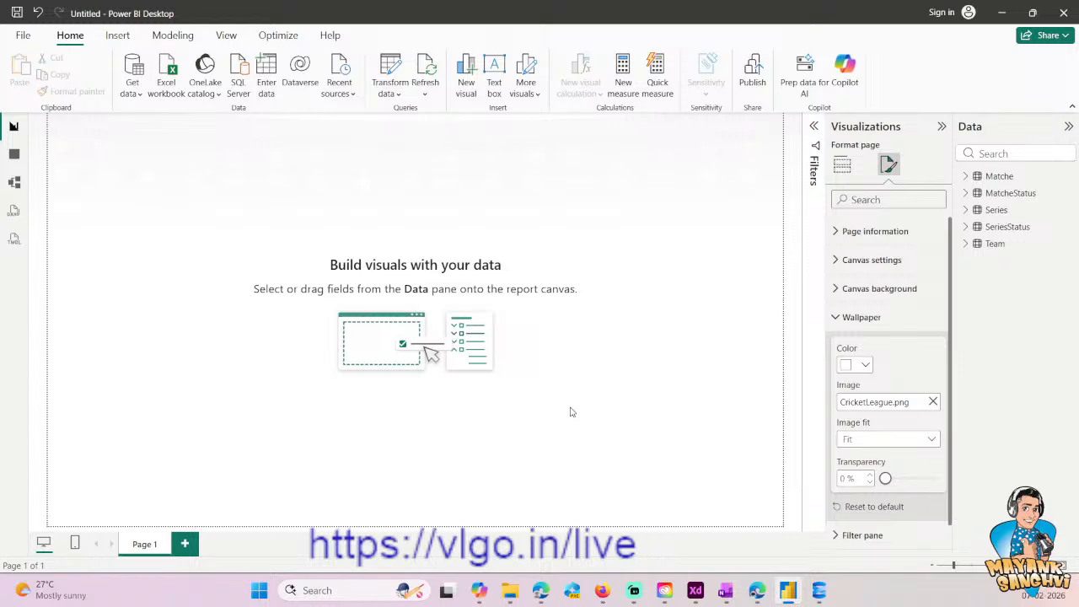
- Set the wallpaper's image fit to Fill, keeping its transparency at 0 %
drag(885, 478, 857, 489)
click(902, 440)
click(850, 498)
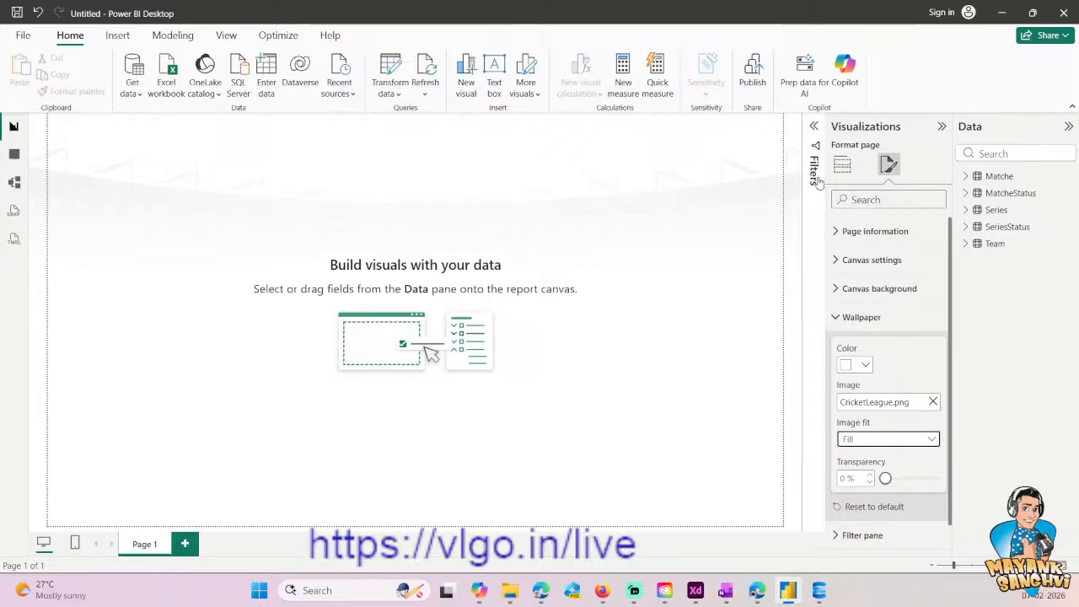
- Copy the fill colour hex code of the "T20 World Cup Dashboard" title in Adobe XD's table layout and switch back to Power BI Desktop
click(504, 309)
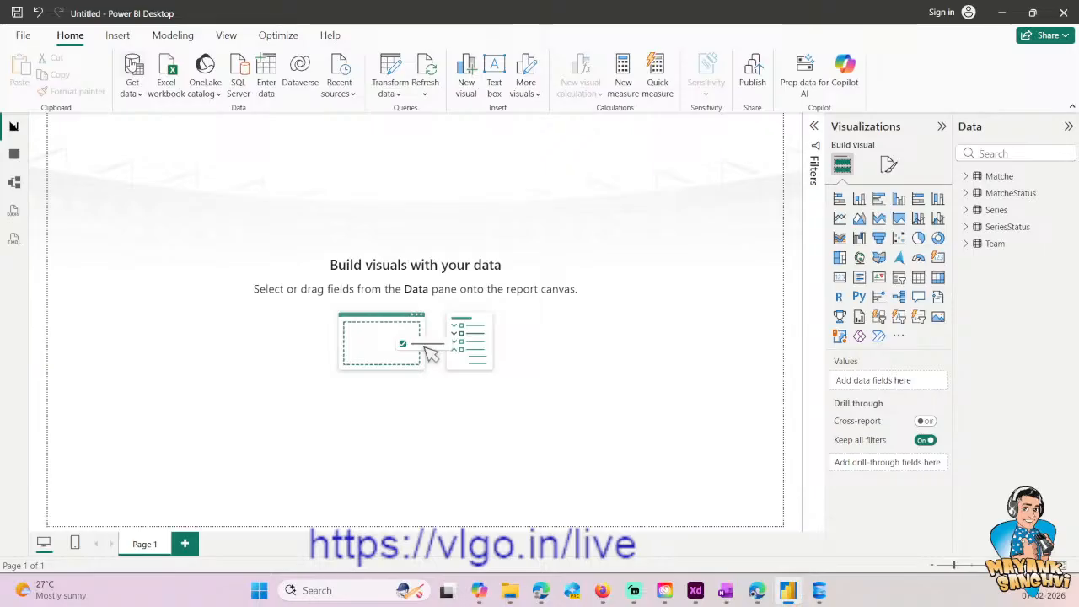
key(alt+Tab)
click(438, 174)
double_click(520, 173)
key(Return)
scroll(987, 405, down, 5)
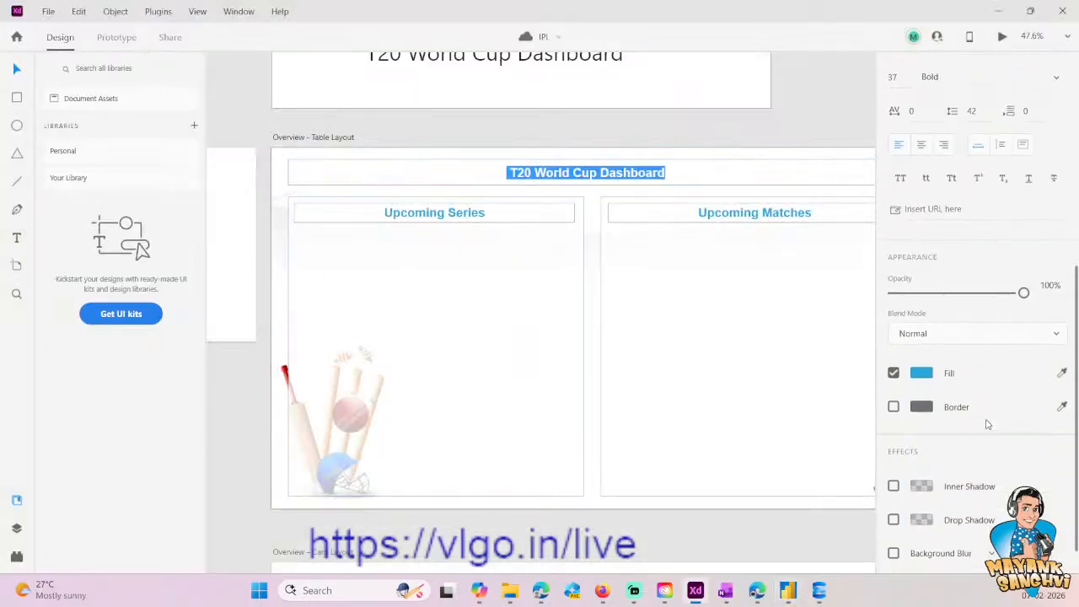
click(922, 372)
click(800, 421)
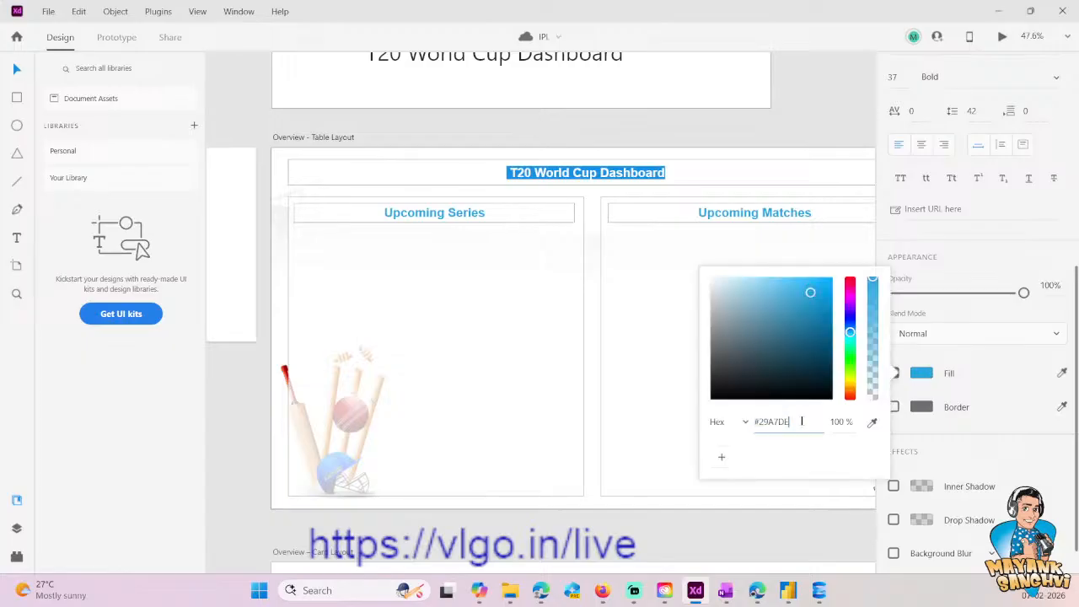
key(ctrl+a)
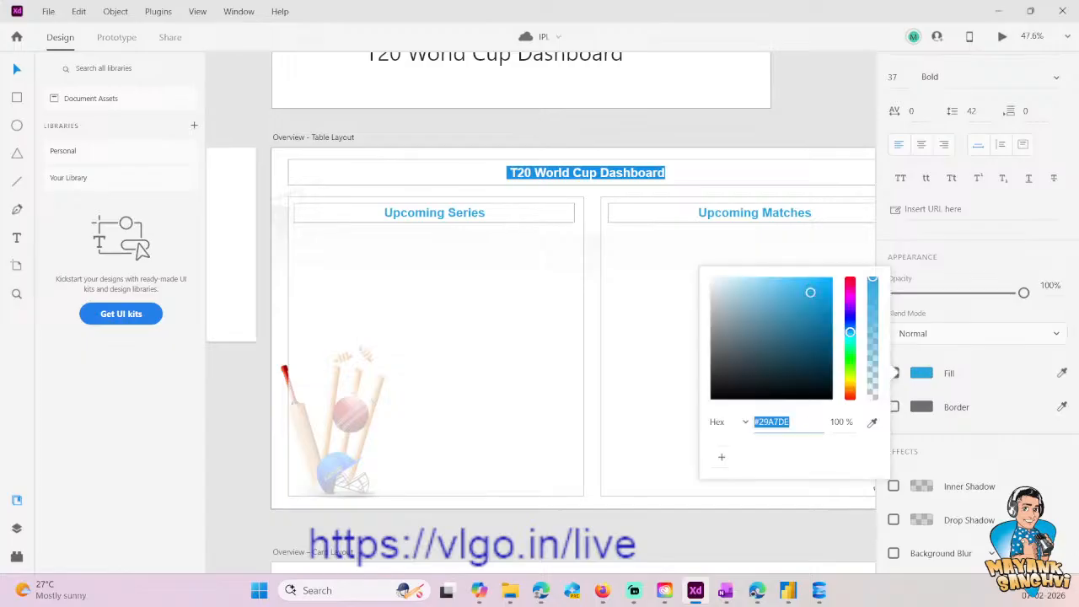
key(alt+Tab)
key(alt+Tab)
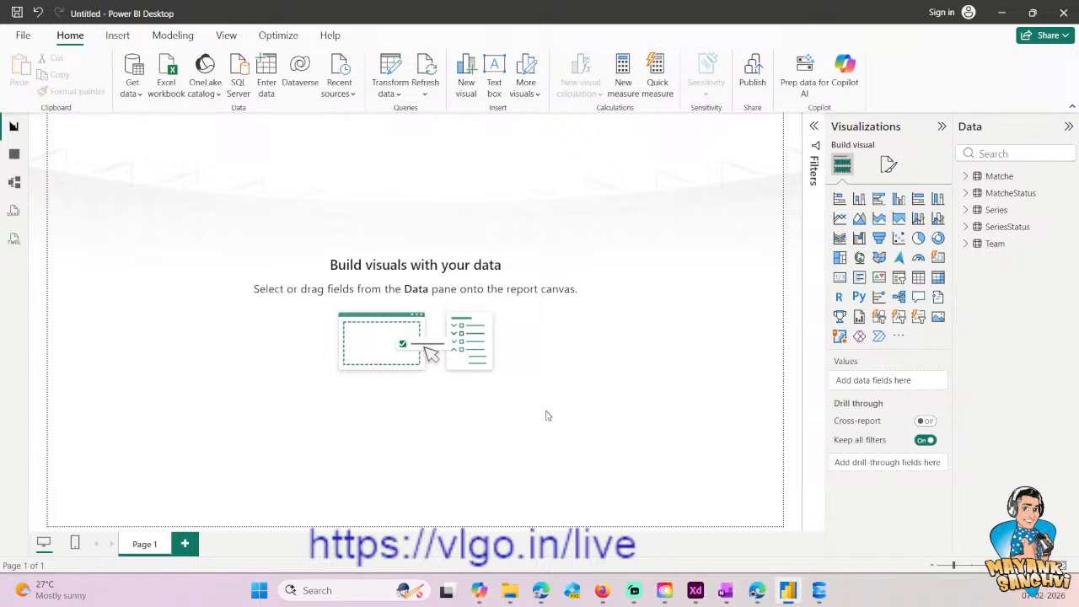
click(110, 36)
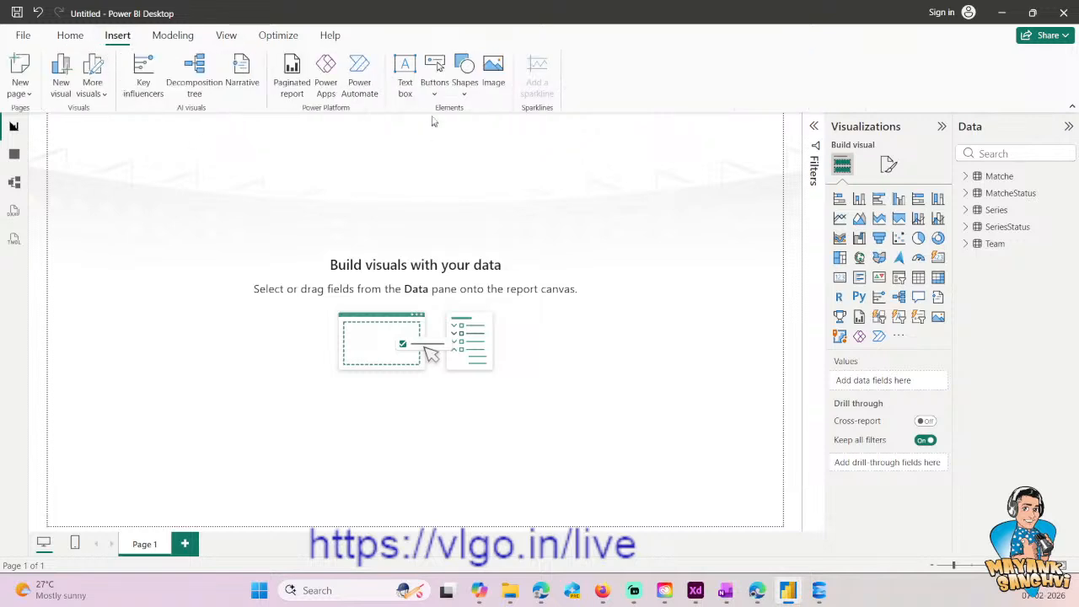
click(405, 84)
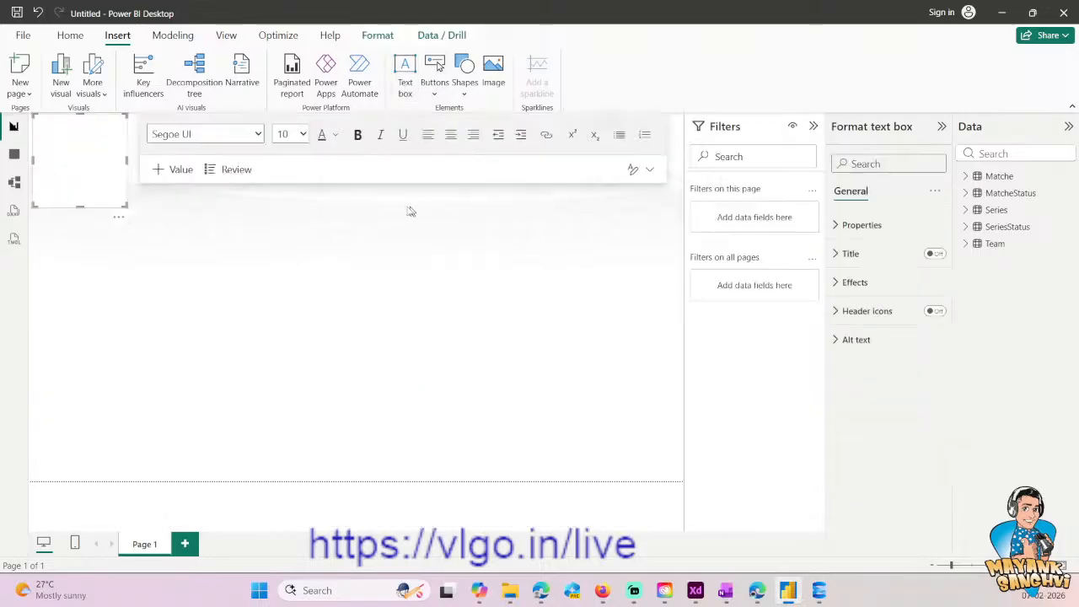
click(121, 218)
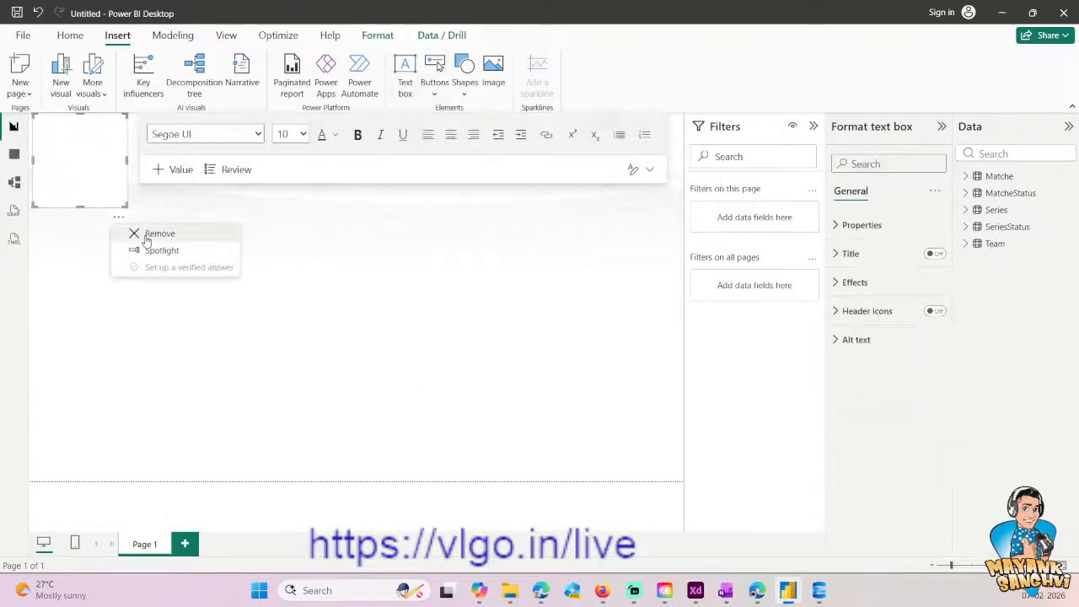
click(149, 233)
- Insert a rectangle shape near the report page's upper-left corner and sign in with the account's e-mail address
click(465, 88)
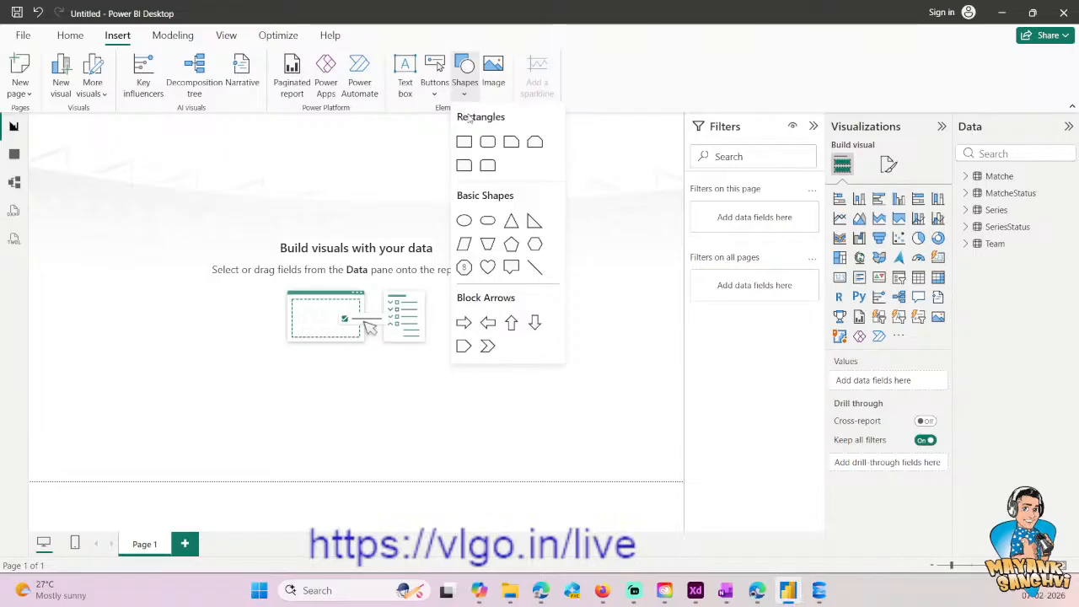
click(464, 142)
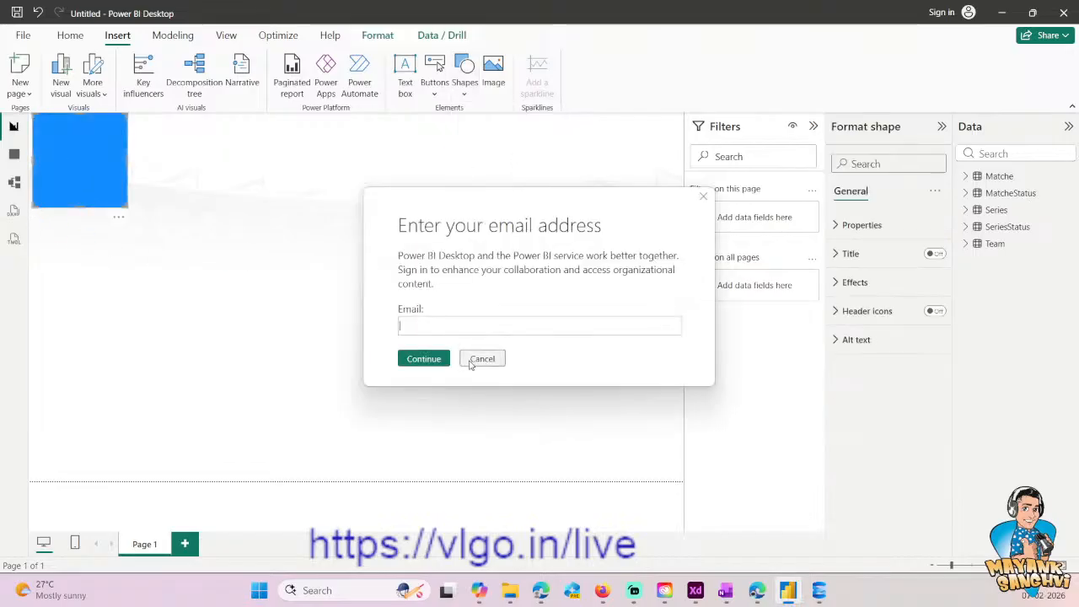
click(472, 363)
drag(58, 159, 68, 171)
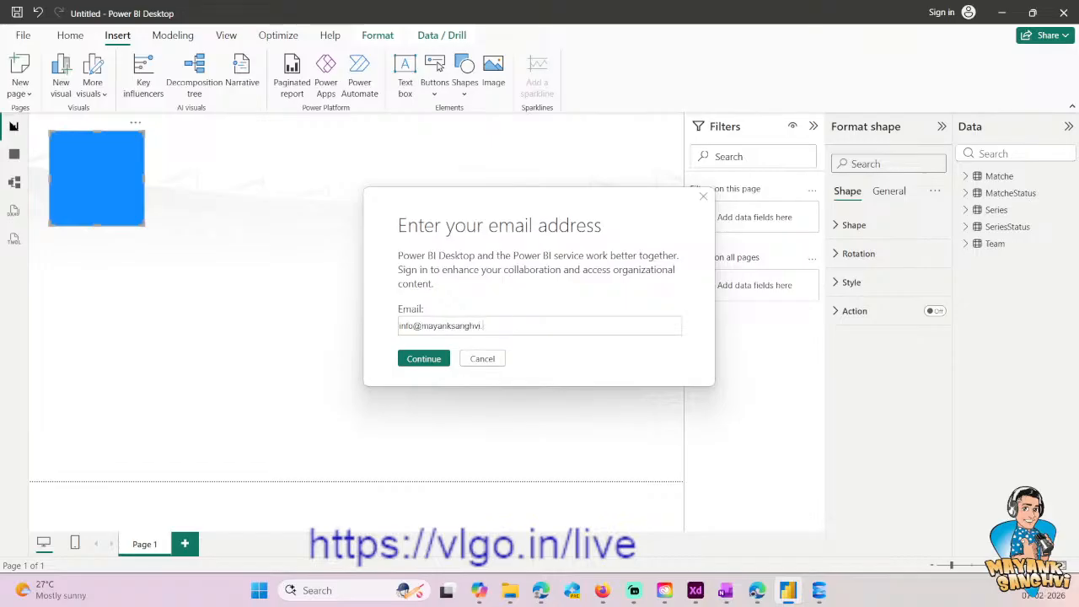
key(Return)
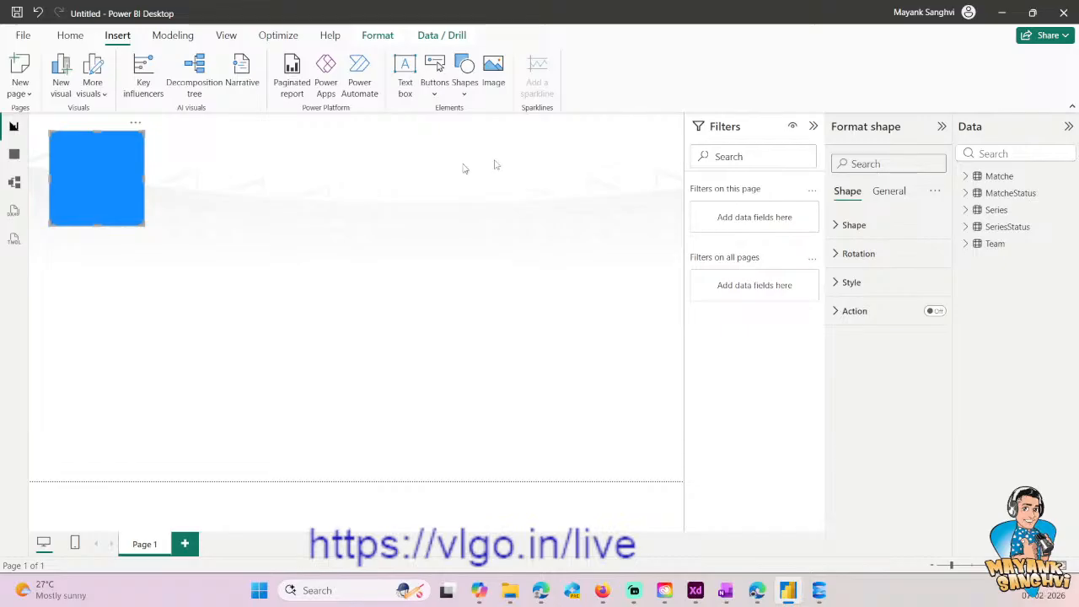
- Reposition the rectangle slightly and resize it into a thin banner spanning the upper edge of the report page
drag(105, 151, 100, 146)
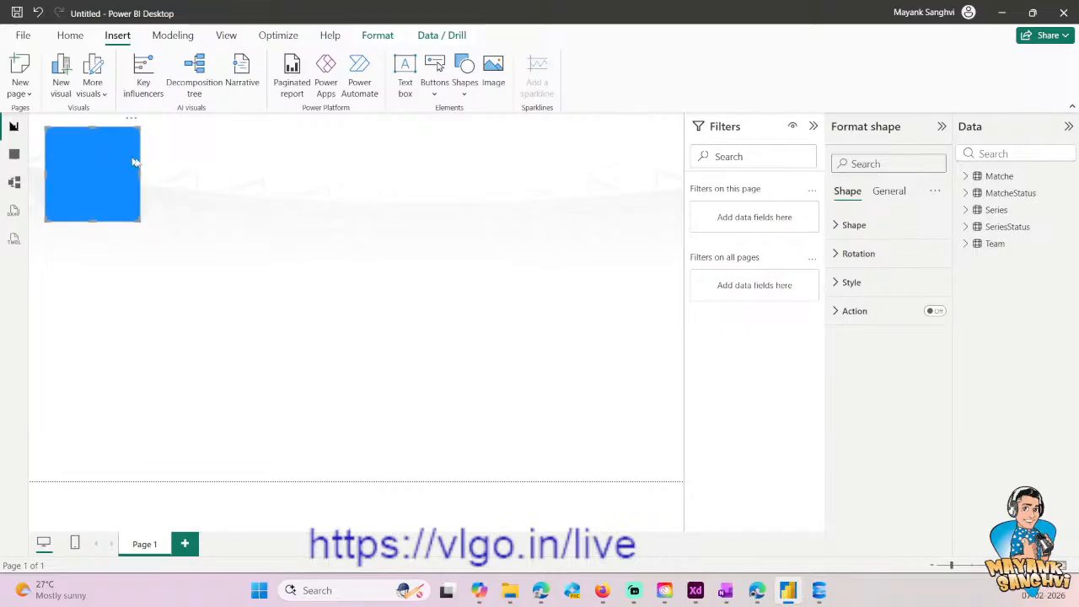
drag(140, 173, 669, 184)
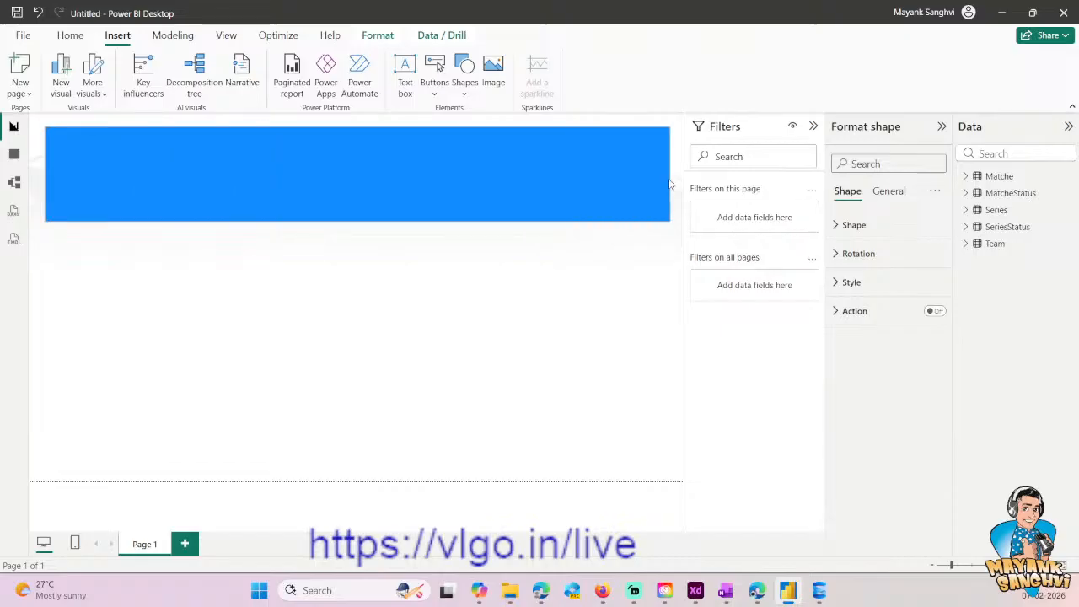
drag(357, 221, 357, 162)
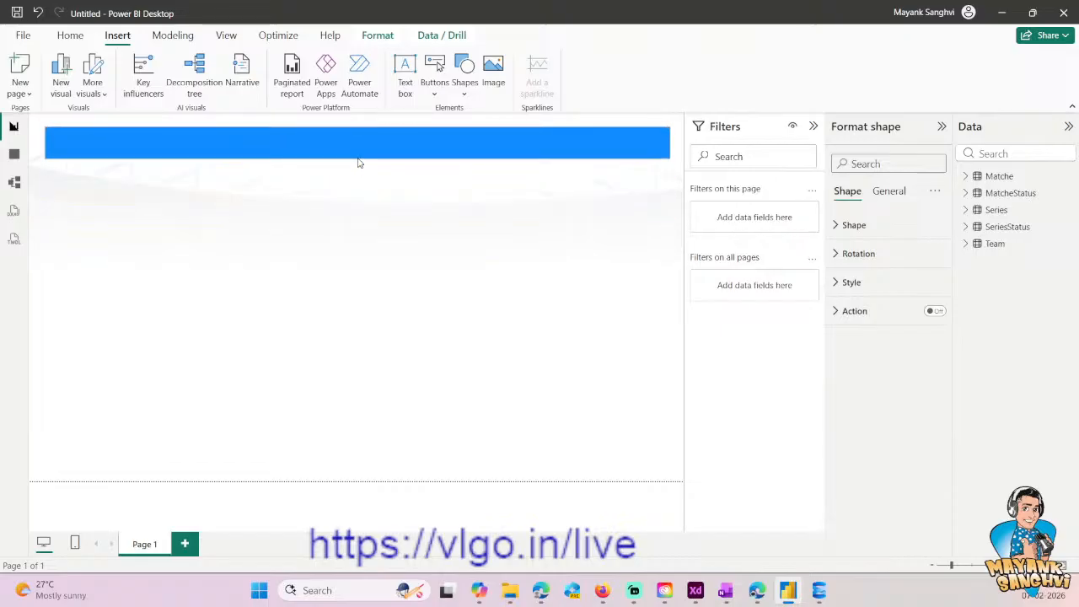
- Turn off the fill of the banner rectangle
click(852, 226)
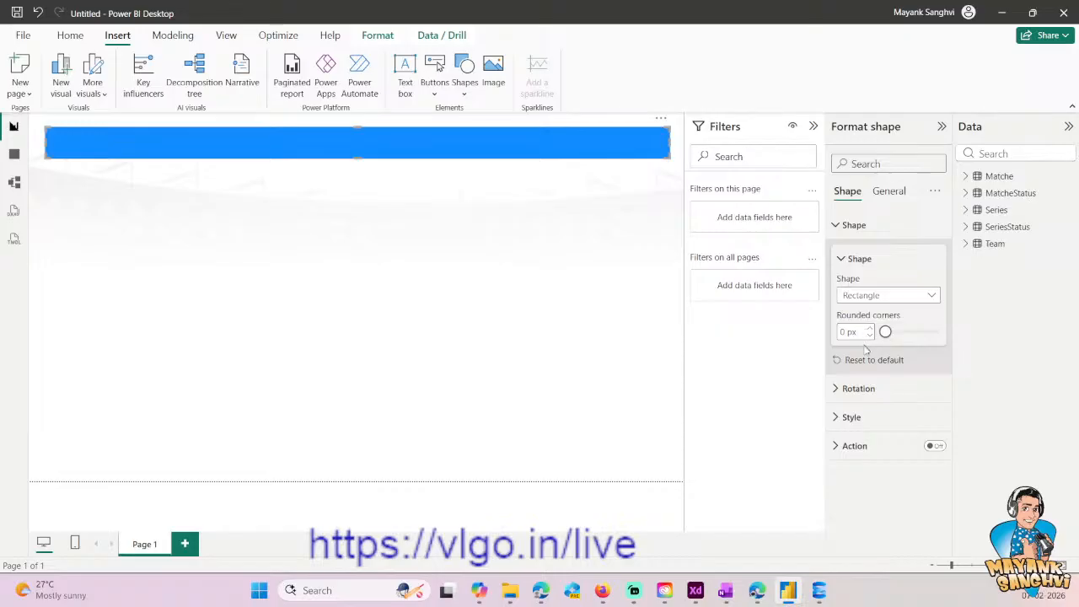
click(850, 416)
scroll(894, 379, down, 2)
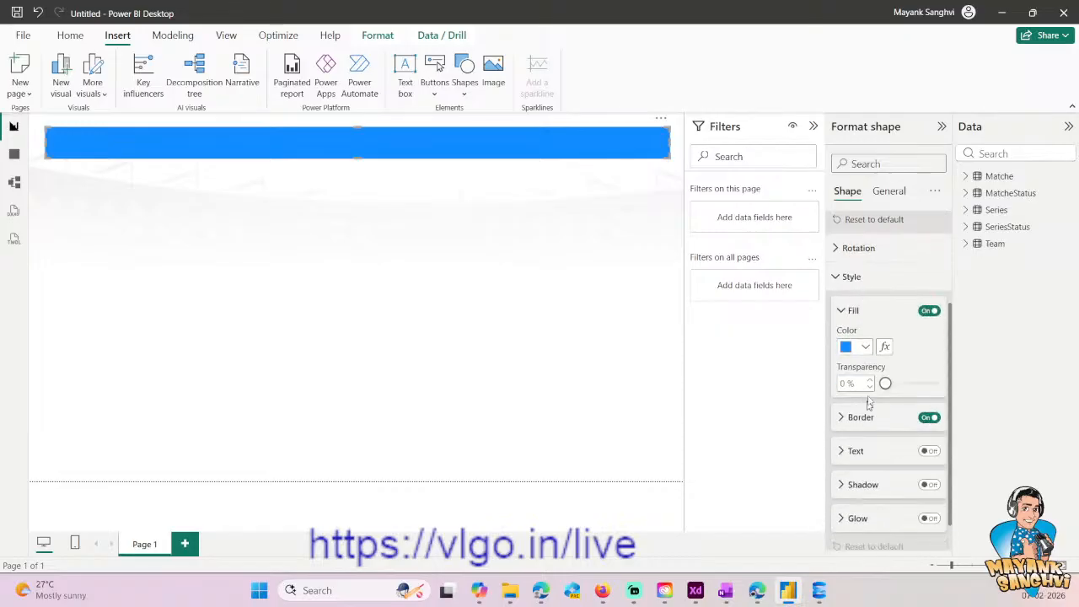
click(931, 312)
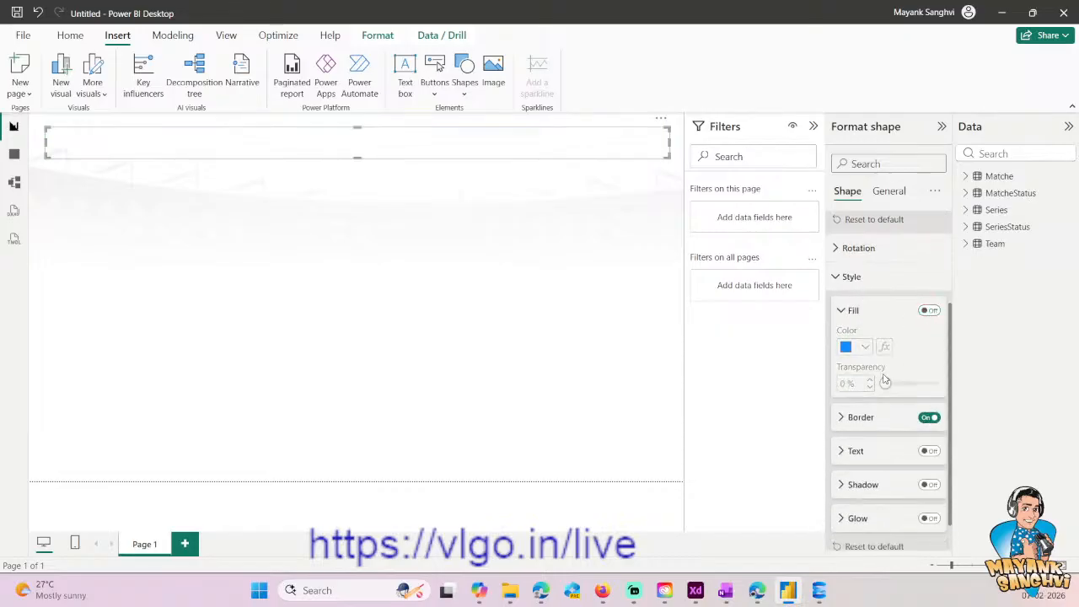
- Set the banner rectangle's border colour to #29A7DE
click(850, 417)
click(867, 454)
click(877, 423)
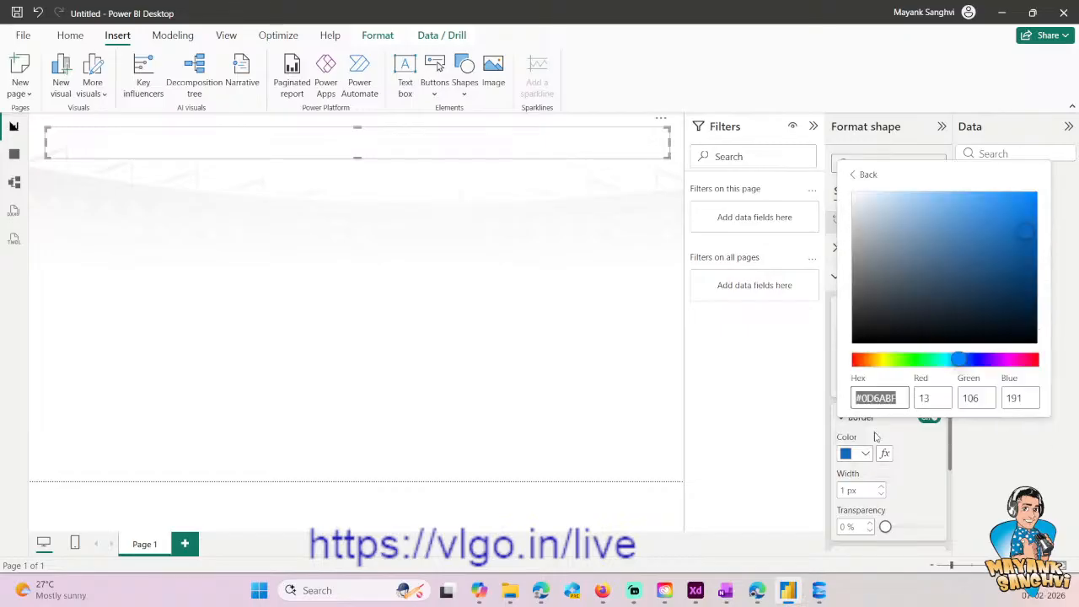
key(ctrl+v)
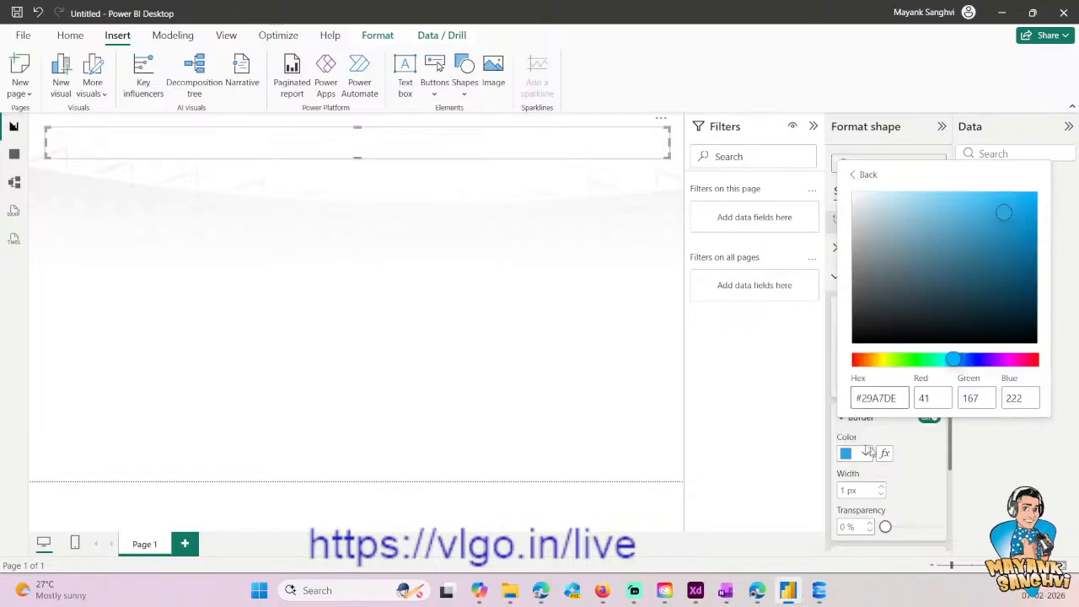
click(684, 406)
click(854, 418)
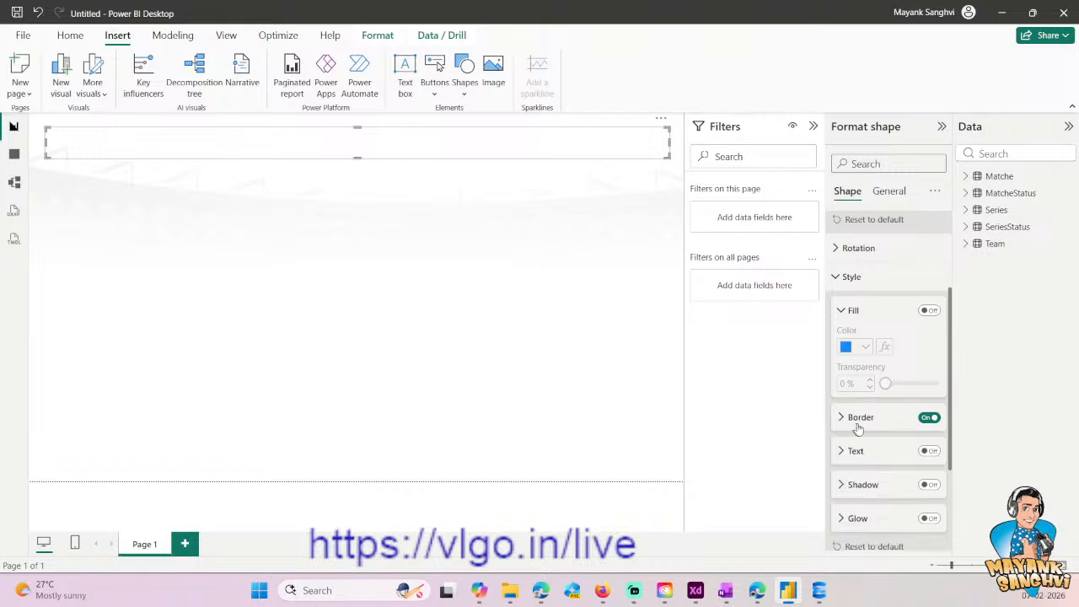
- Enable text on the banner rectangle and set its font colour to the same light blue as the border
click(882, 459)
click(882, 455)
click(928, 451)
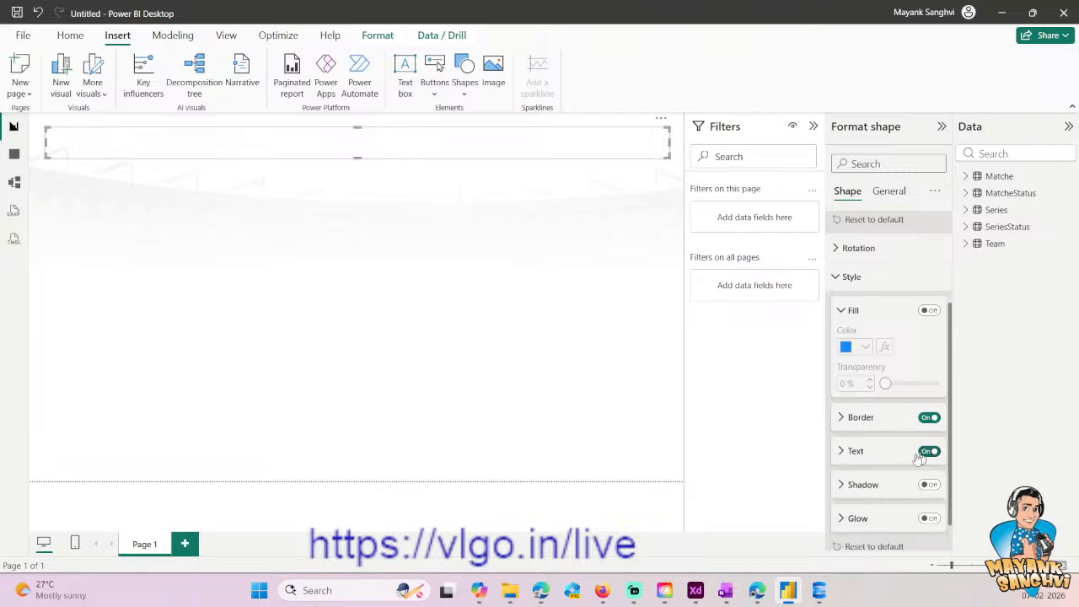
click(857, 459)
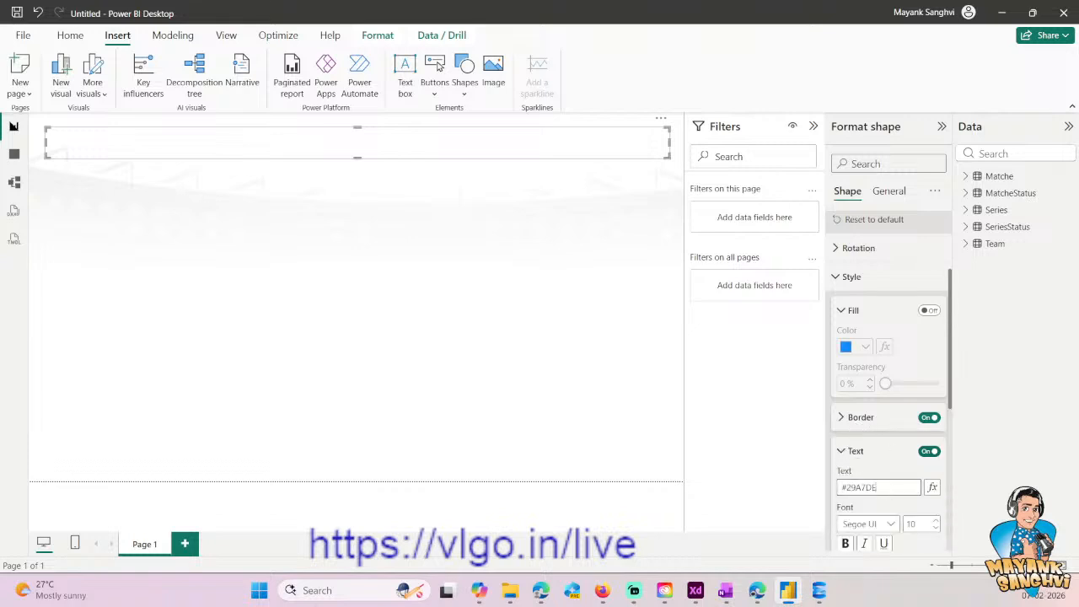
scroll(884, 504, down, 2)
scroll(883, 503, down, 1)
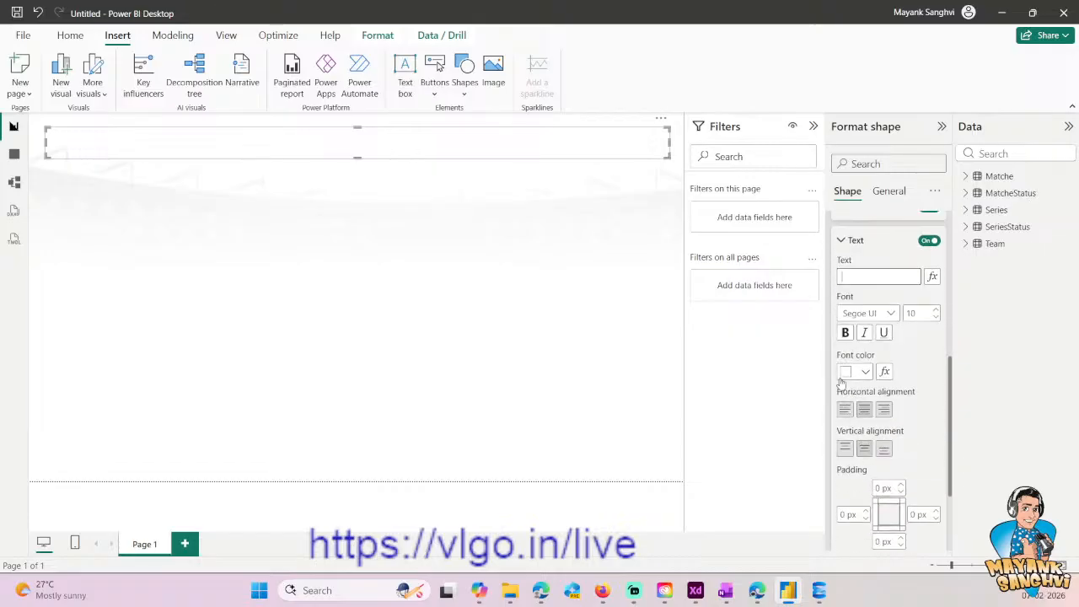
click(856, 372)
click(855, 283)
- Copy the title "T20 World Cup Dashboard" from the Adobe XD table layout and paste it as the banner's text in Power BI Desktop
click(695, 591)
double_click(553, 173)
key(ctrl+a)
key(ctrl+c)
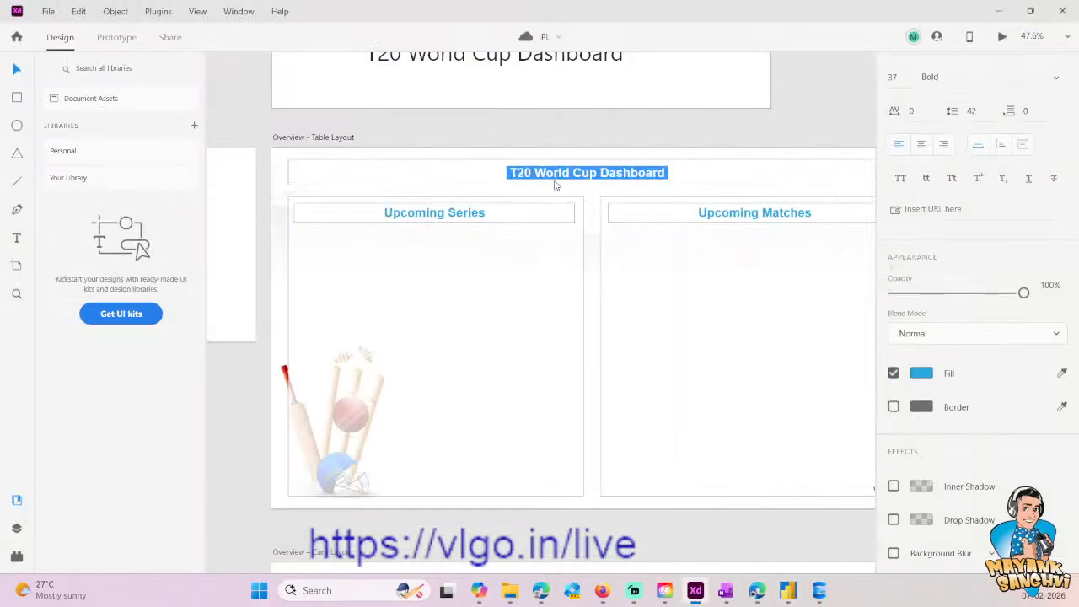
key(alt+Tab)
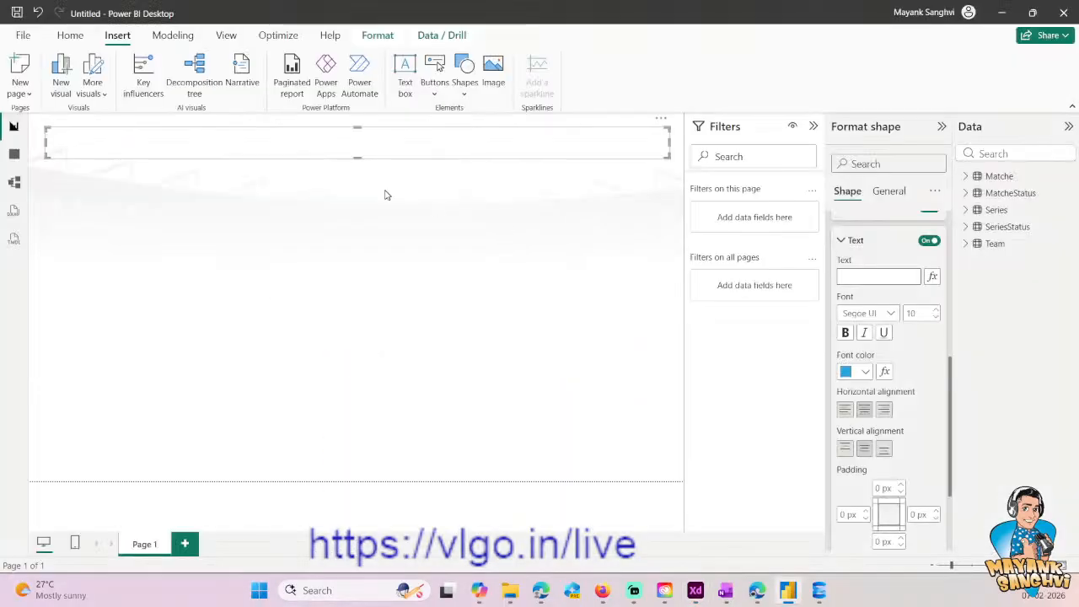
scroll(889, 337, up, 2)
click(884, 345)
key(ctrl+v)
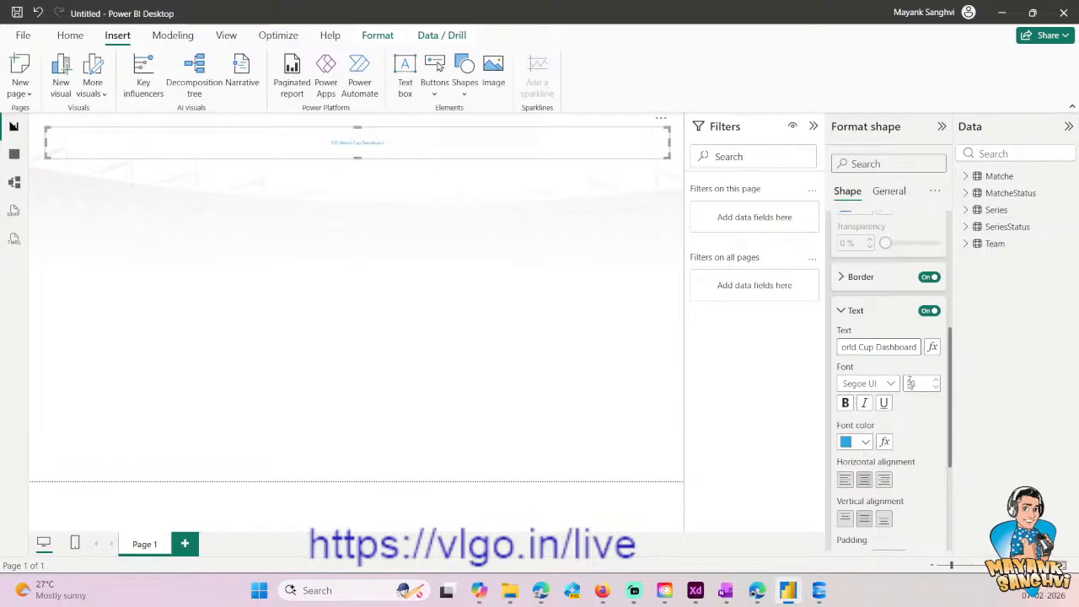
- Format the banner's title text in the DIN font at size 35 and bold
scroll(895, 375, down, 2)
click(892, 318)
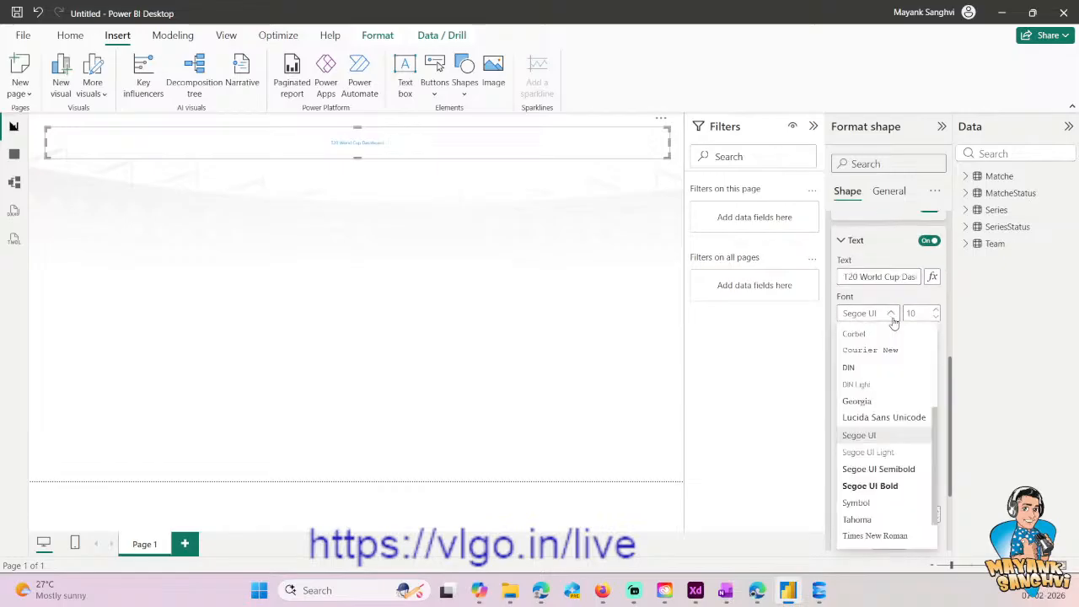
click(850, 367)
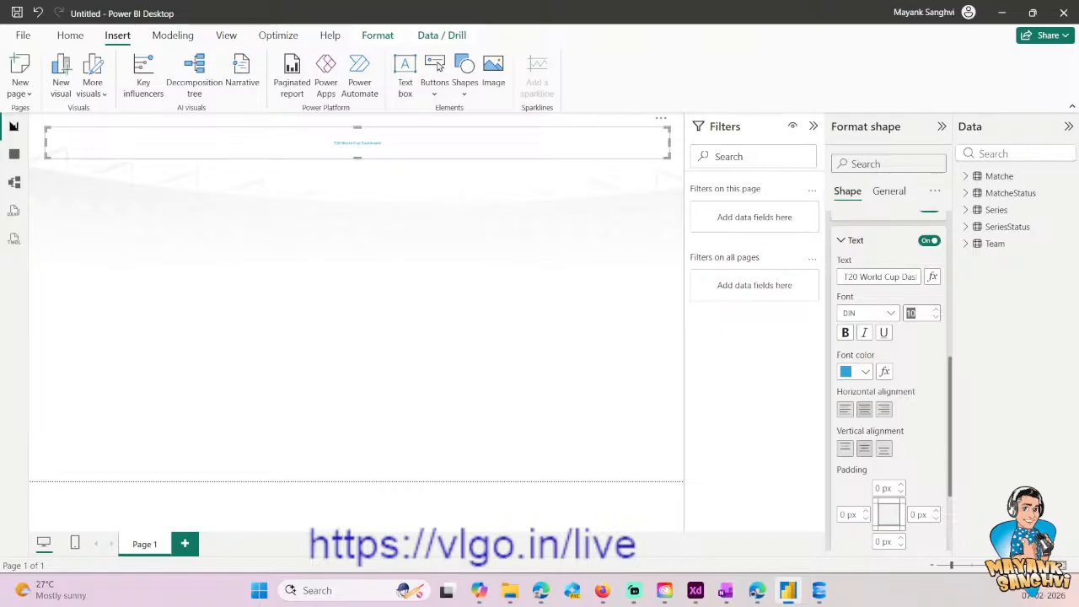
text(20)
key(Return)
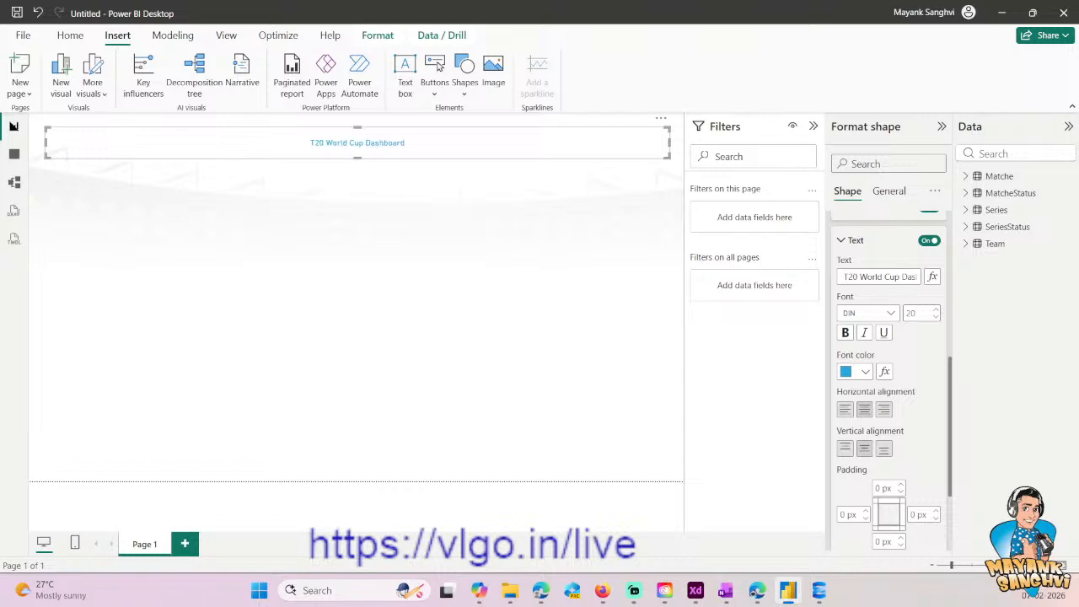
drag(917, 314, 900, 316)
text(35)
key(Return)
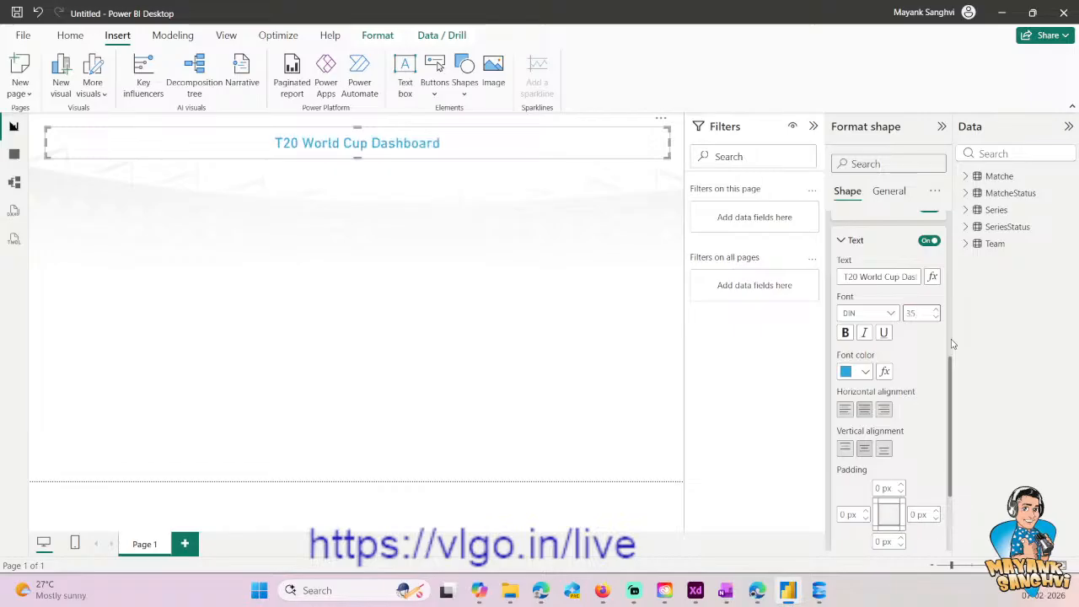
click(846, 333)
- Set the title banner's border width to 2 px and leave the banner selected
scroll(854, 337, up, 3)
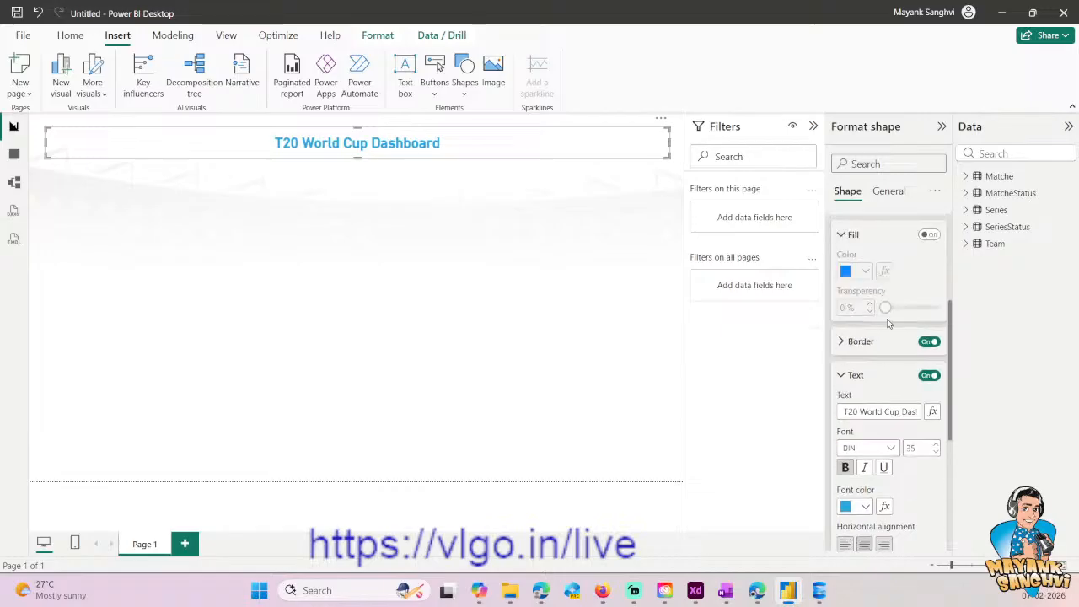
click(856, 382)
click(858, 380)
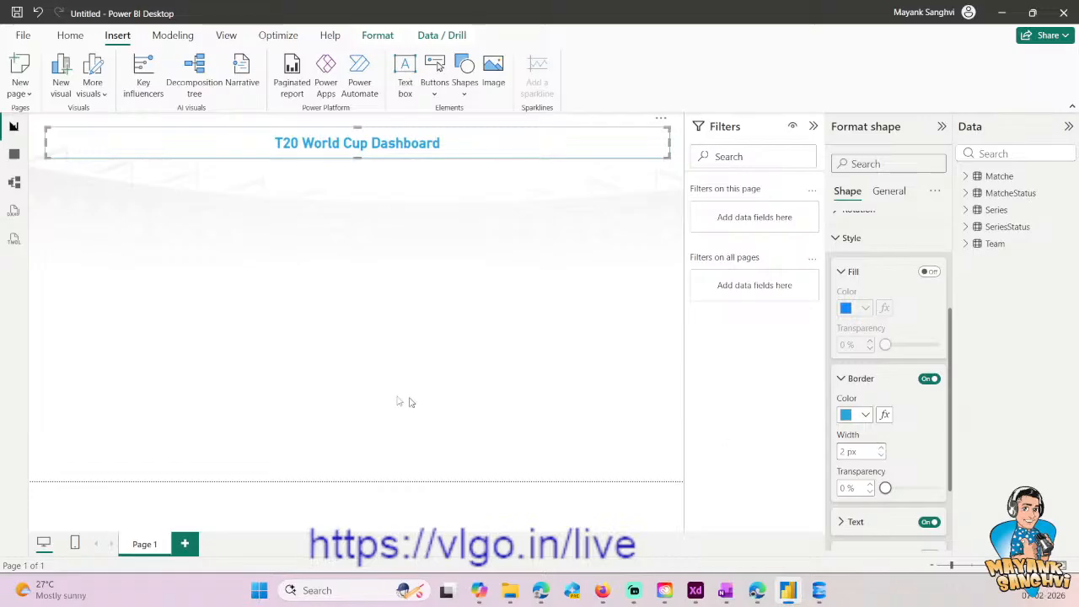
click(322, 385)
click(532, 155)
click(534, 292)
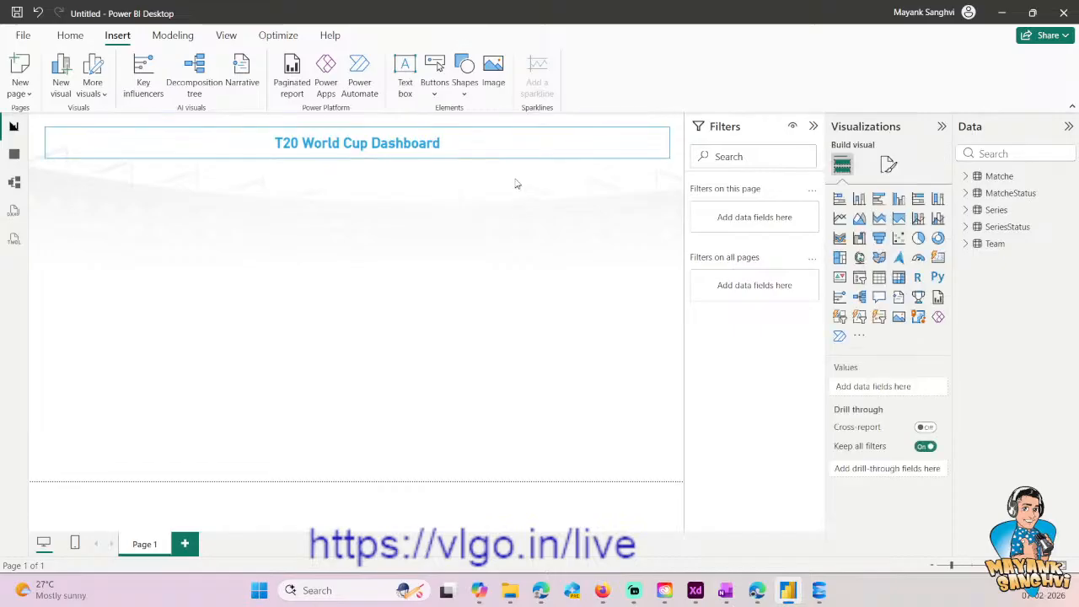
click(454, 152)
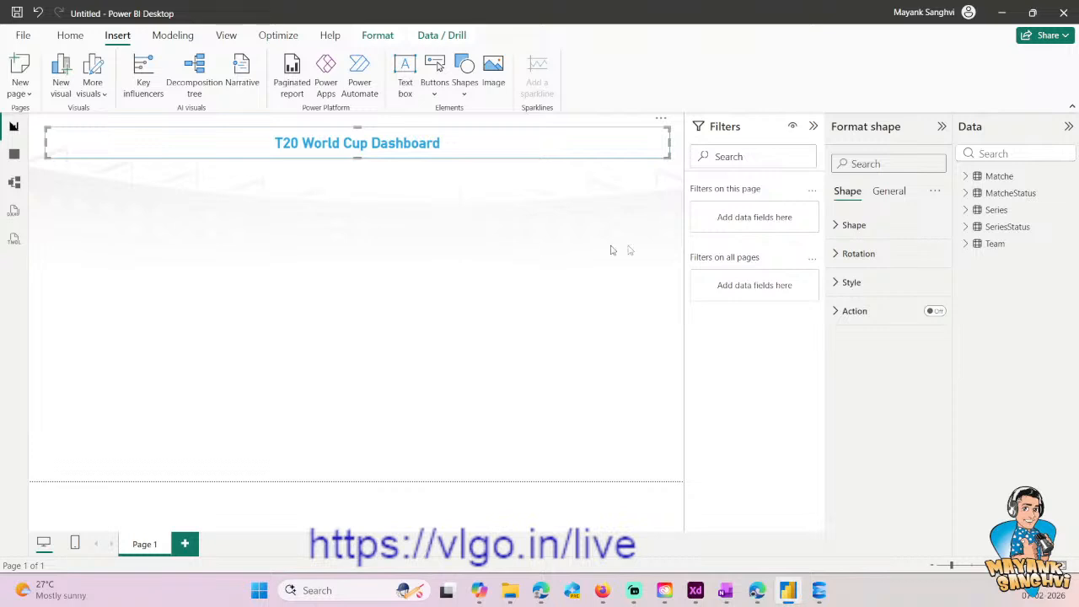
- Insert a table visual beneath the title banner and size it to about half the banner's width, reaching nearly to the page's lower edge
click(205, 283)
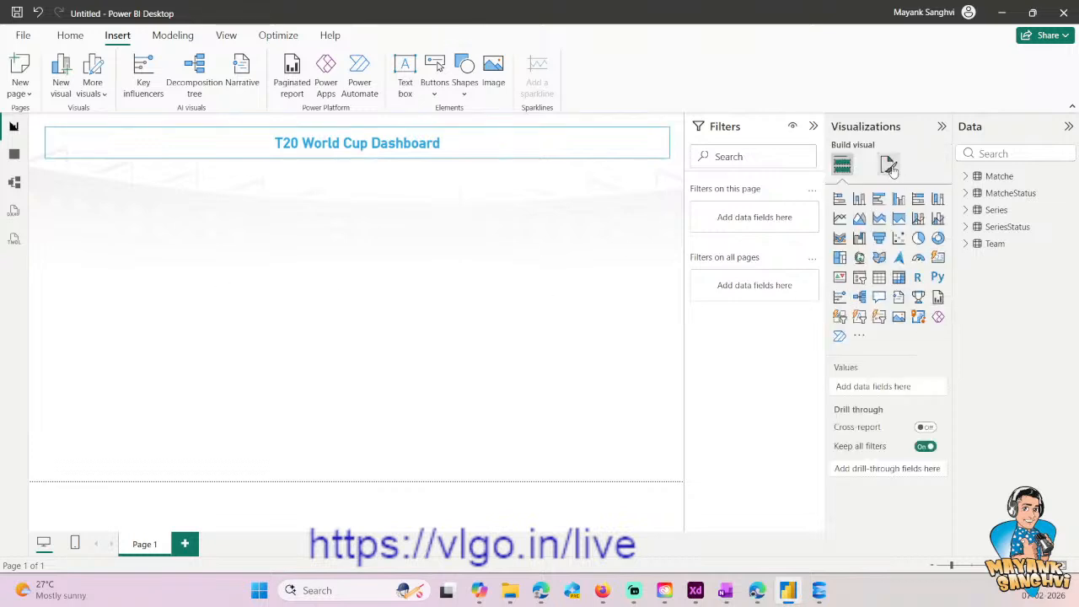
click(880, 277)
drag(174, 224, 192, 203)
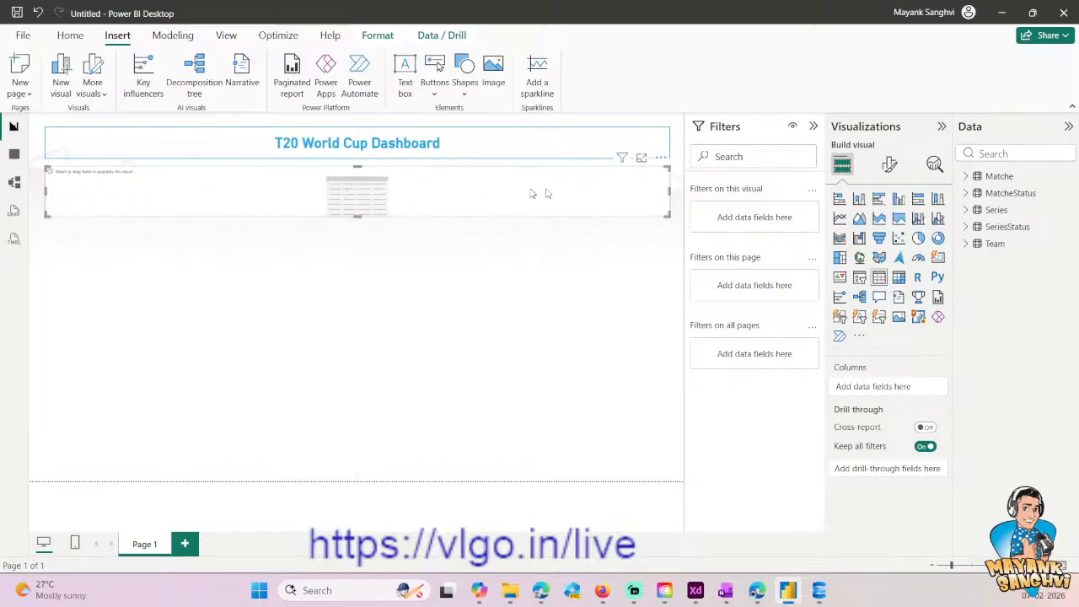
click(573, 156)
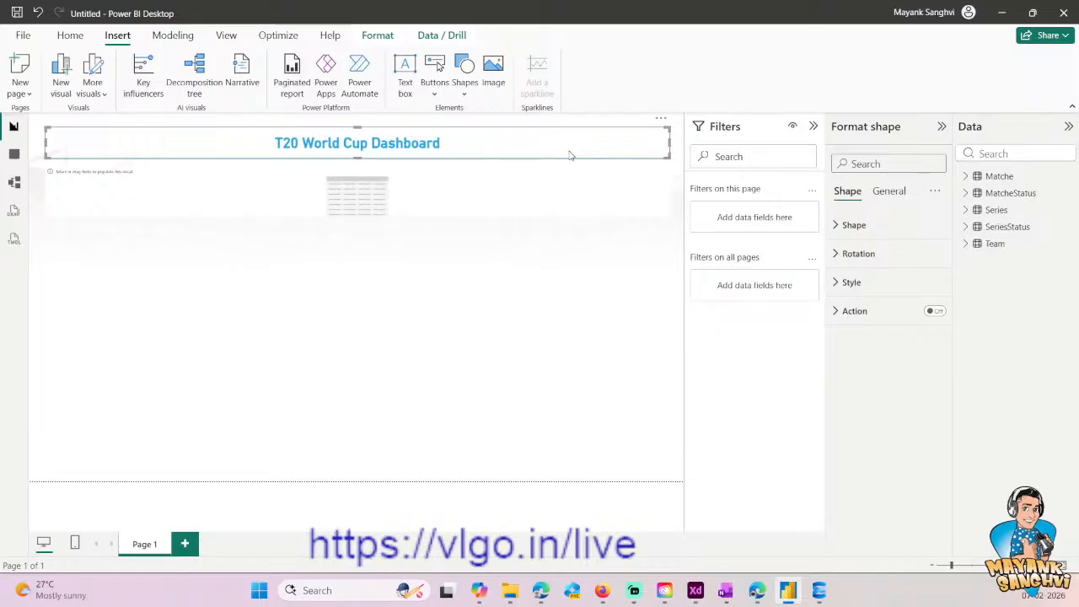
drag(508, 148, 506, 149)
click(475, 216)
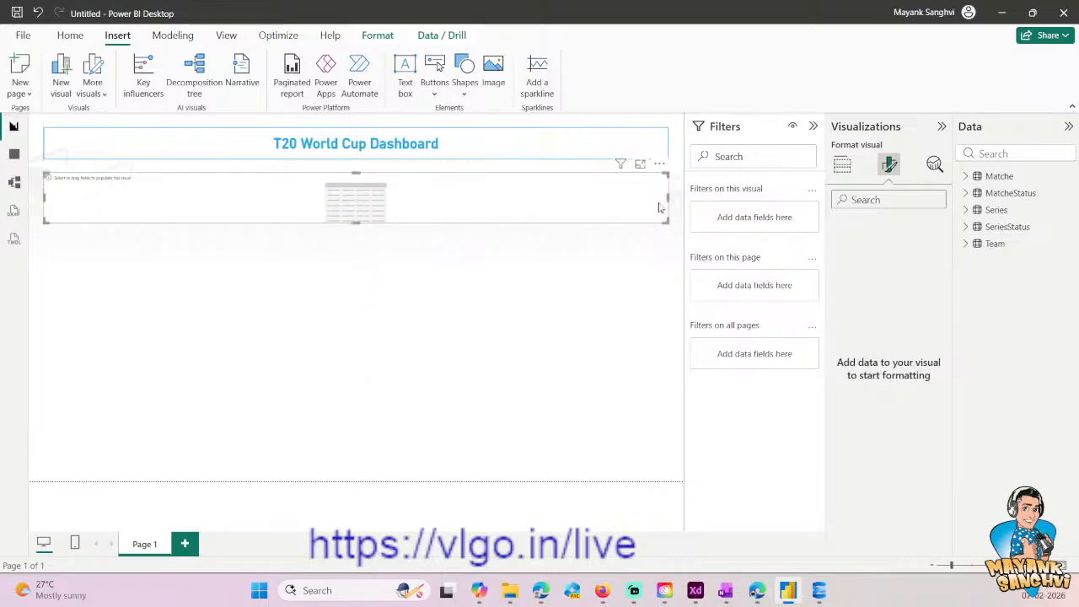
drag(668, 202, 356, 210)
drag(202, 224, 214, 471)
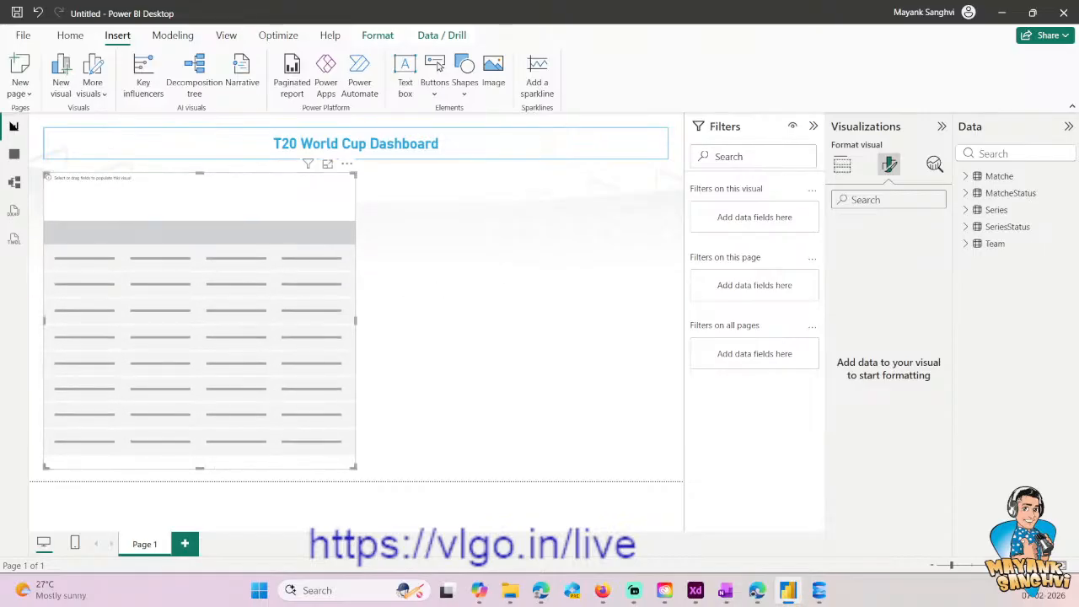
- Copy the title banner's formatting onto the empty table visual with Format painter and open the table's format settings
click(542, 283)
click(173, 150)
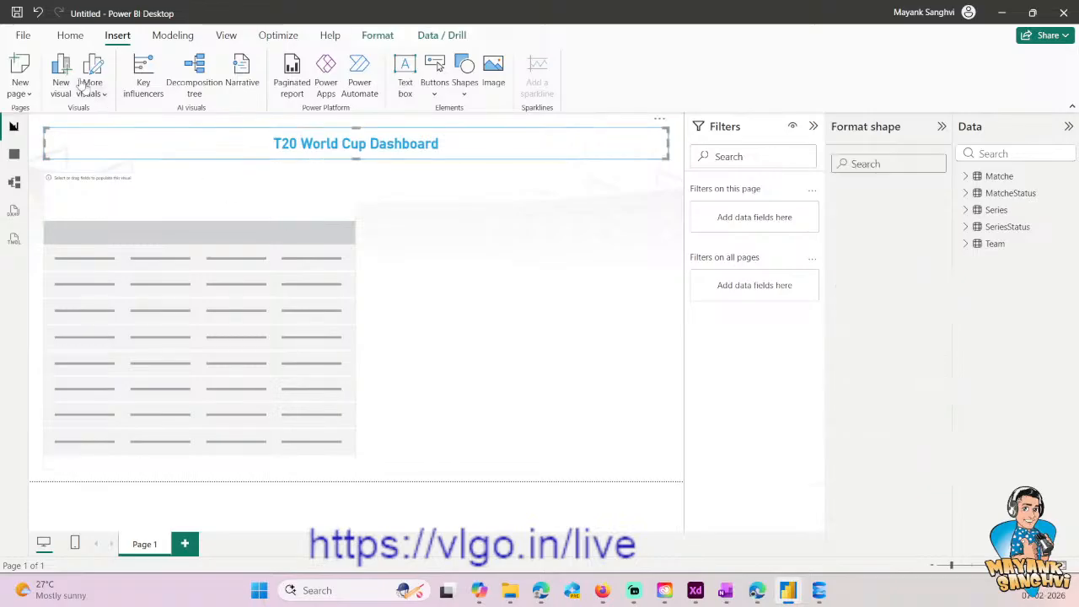
click(70, 34)
click(74, 91)
click(152, 261)
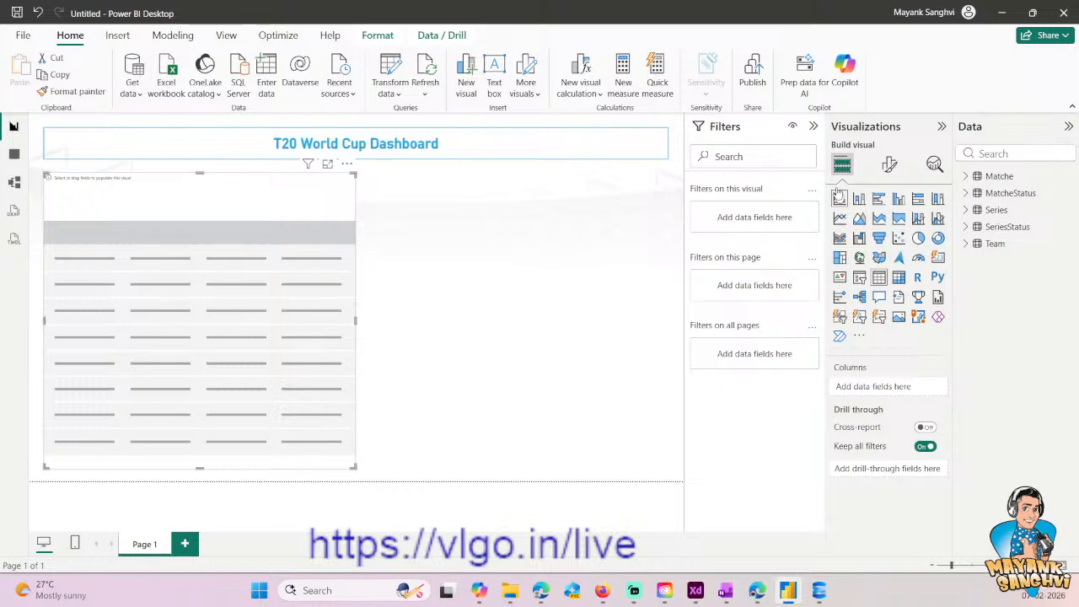
click(889, 164)
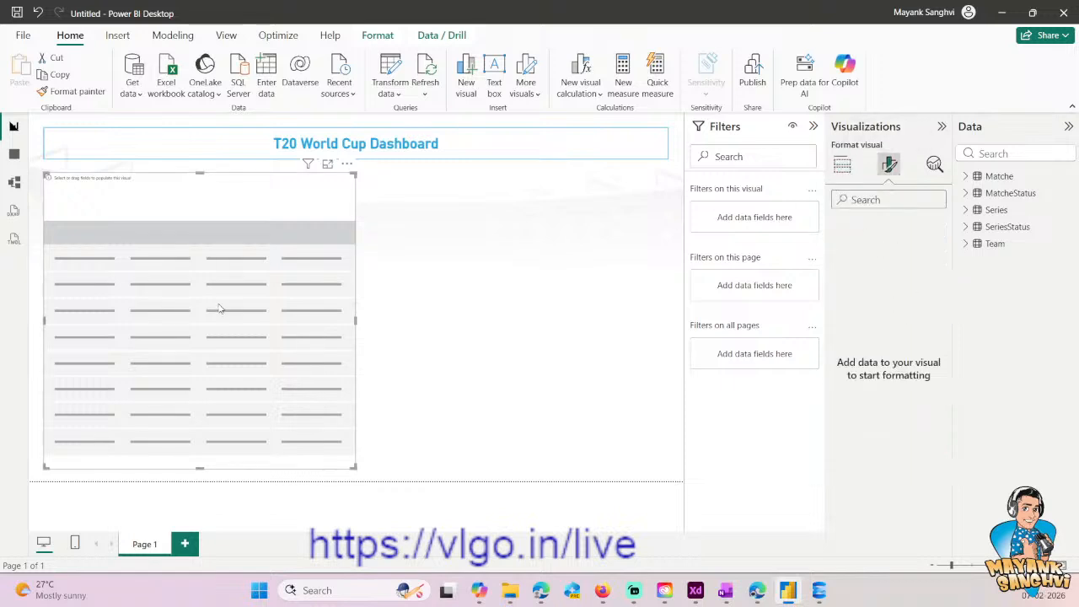
- Set the data category of the Series table's CupImage column to Image URL
click(983, 210)
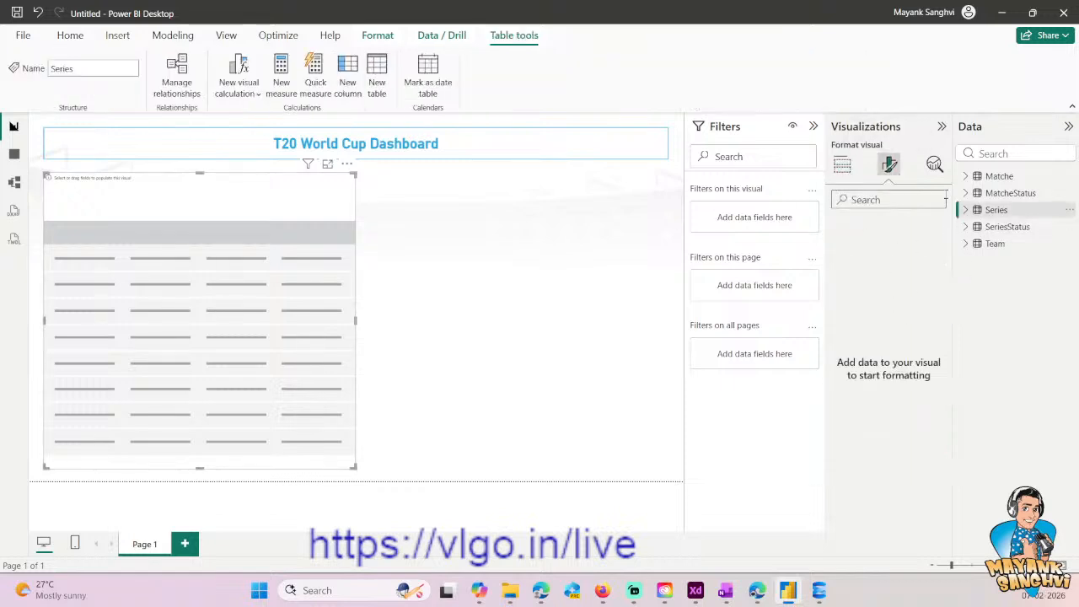
click(966, 210)
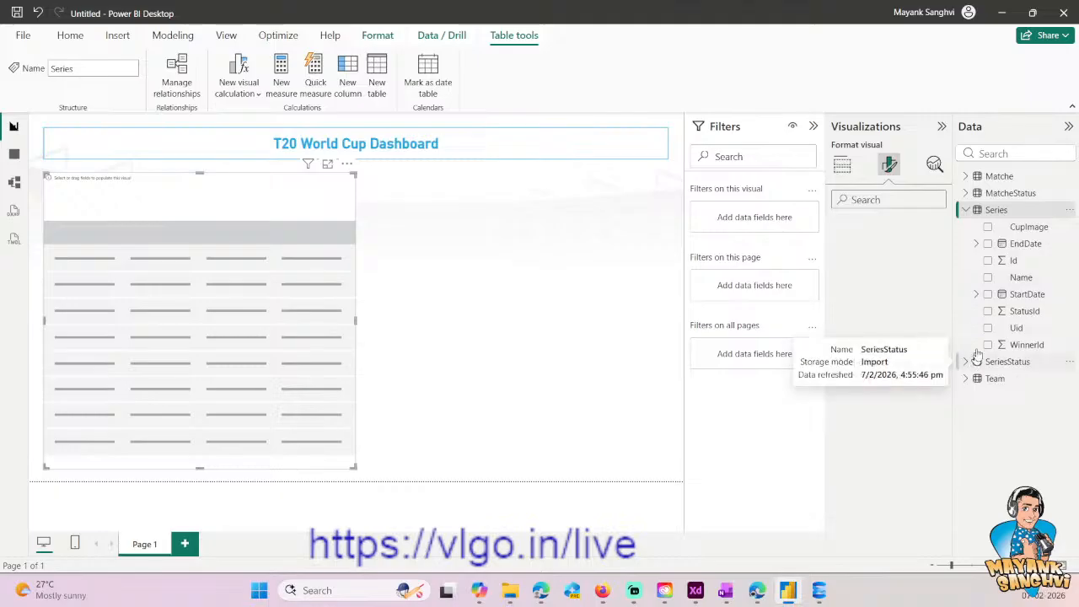
click(1029, 226)
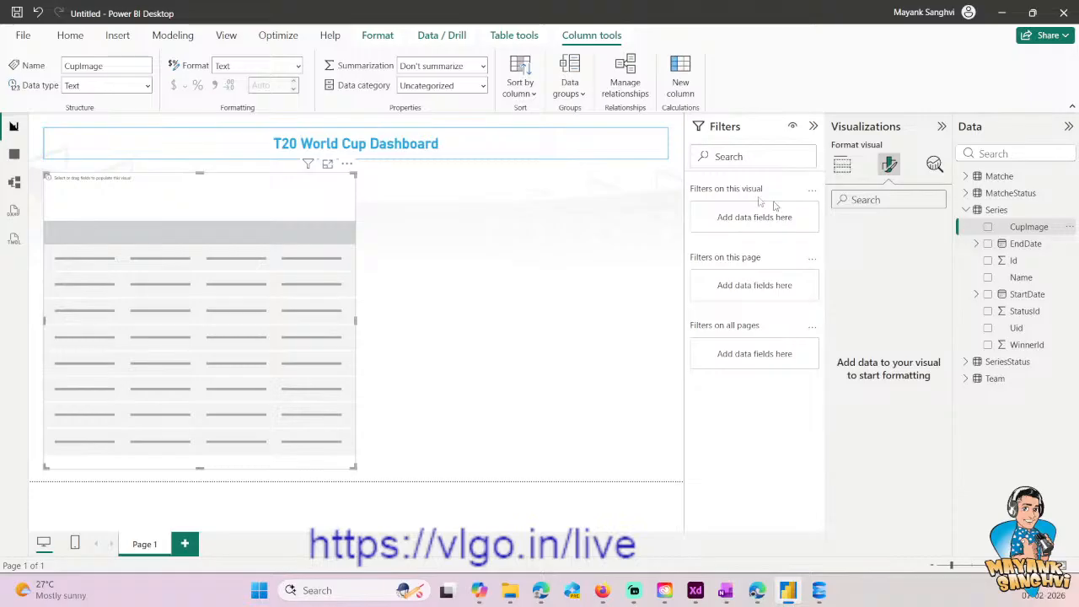
click(440, 85)
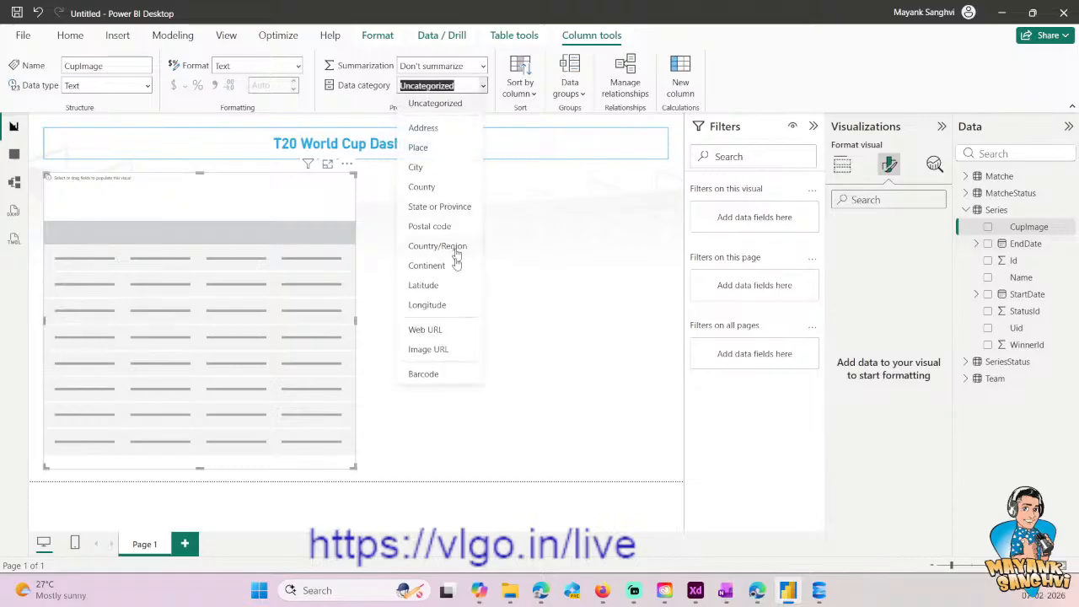
click(429, 349)
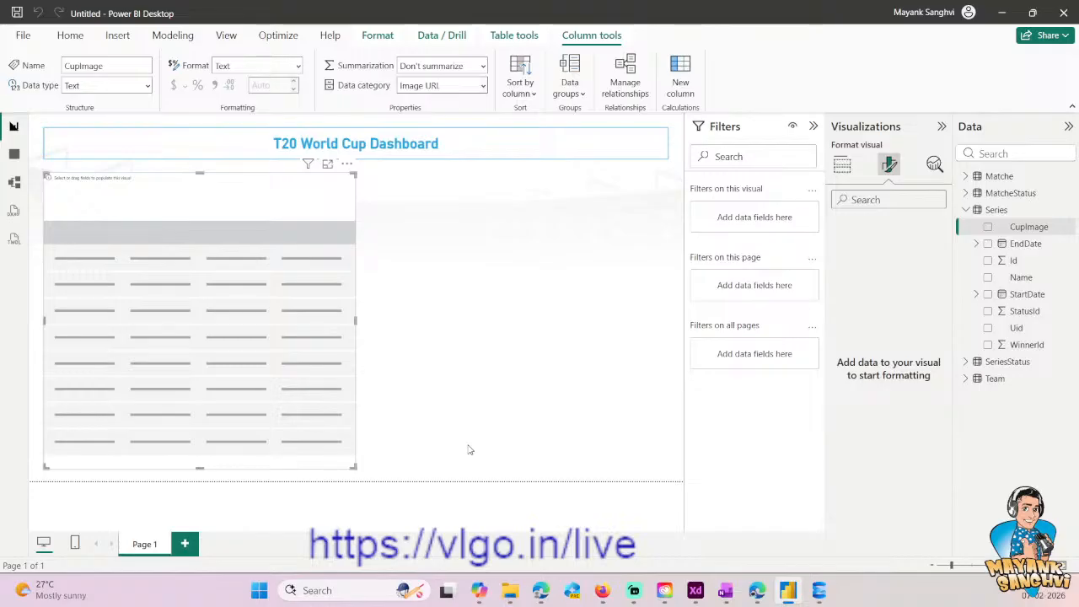
- Add the CupImage and Name fields of Series to the table visual and rename the Name column as Series
click(990, 228)
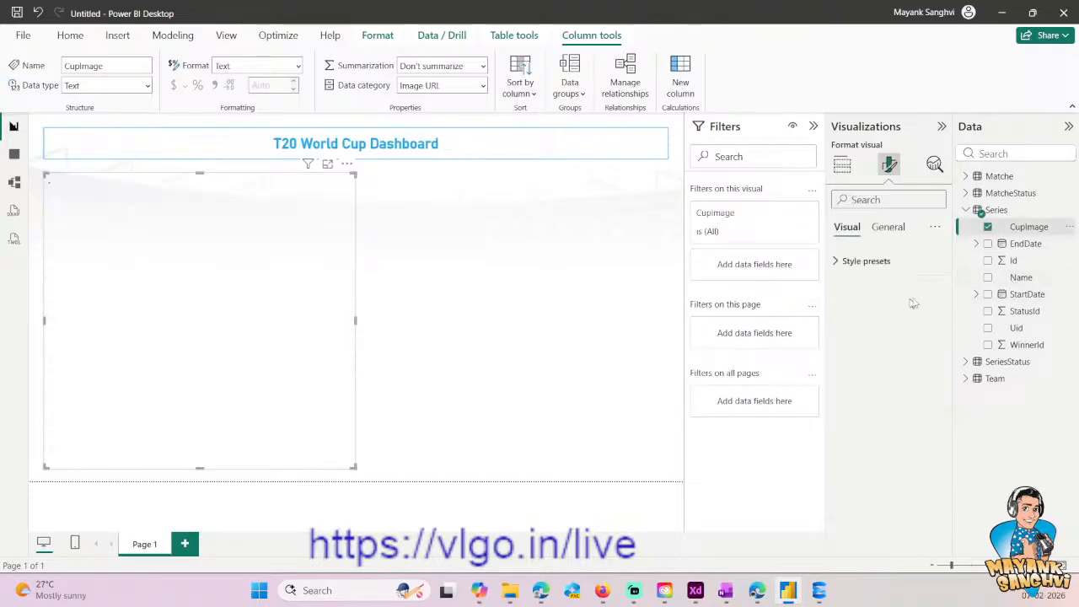
click(841, 164)
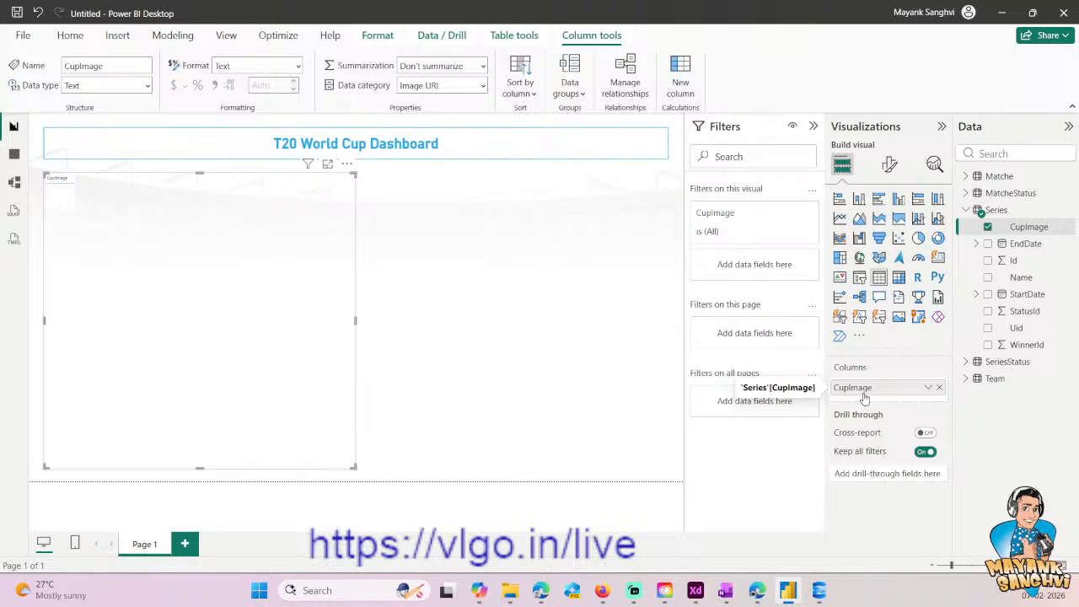
click(989, 277)
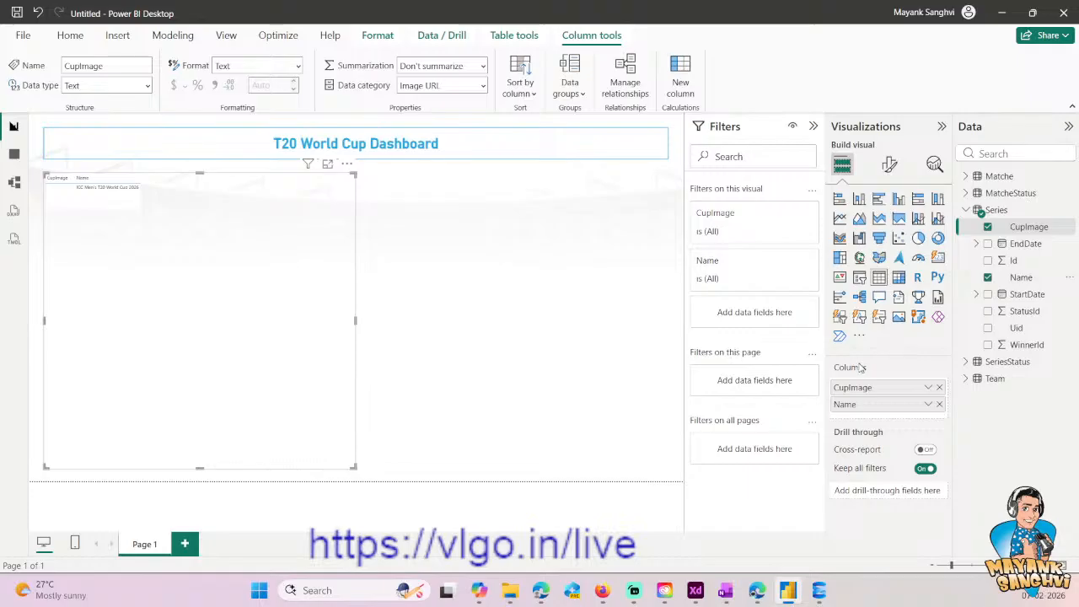
double_click(854, 408)
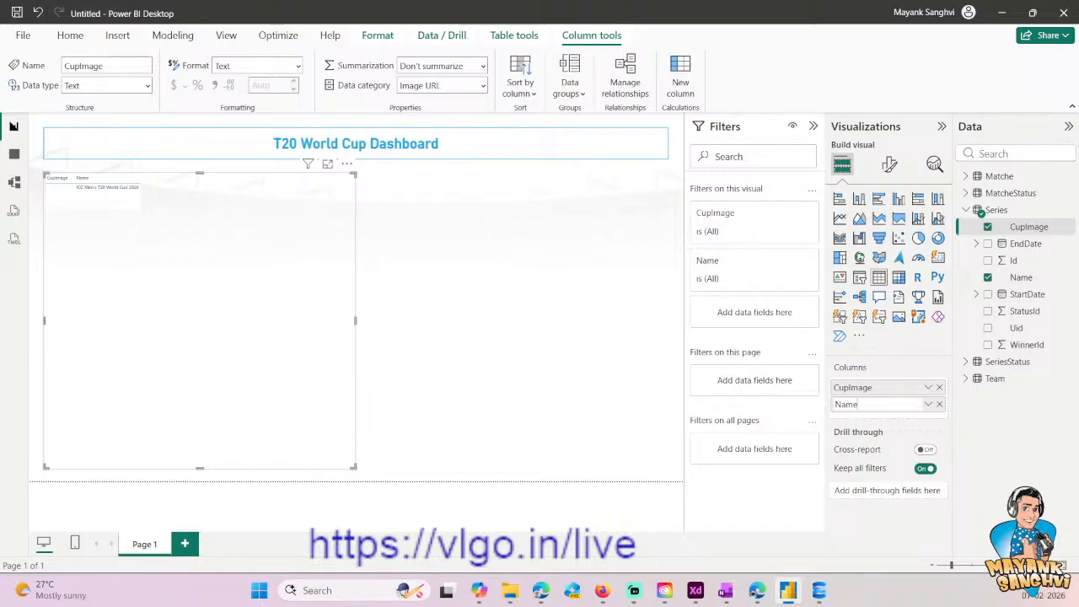
key(BackSpace)
key(BackSpace)
key(BackSpace)
key(BackSpace)
text(Series)
key(Return)
- Add StartDate and EndDate from Series and Name from SeriesStatus as columns of the table visual
click(988, 295)
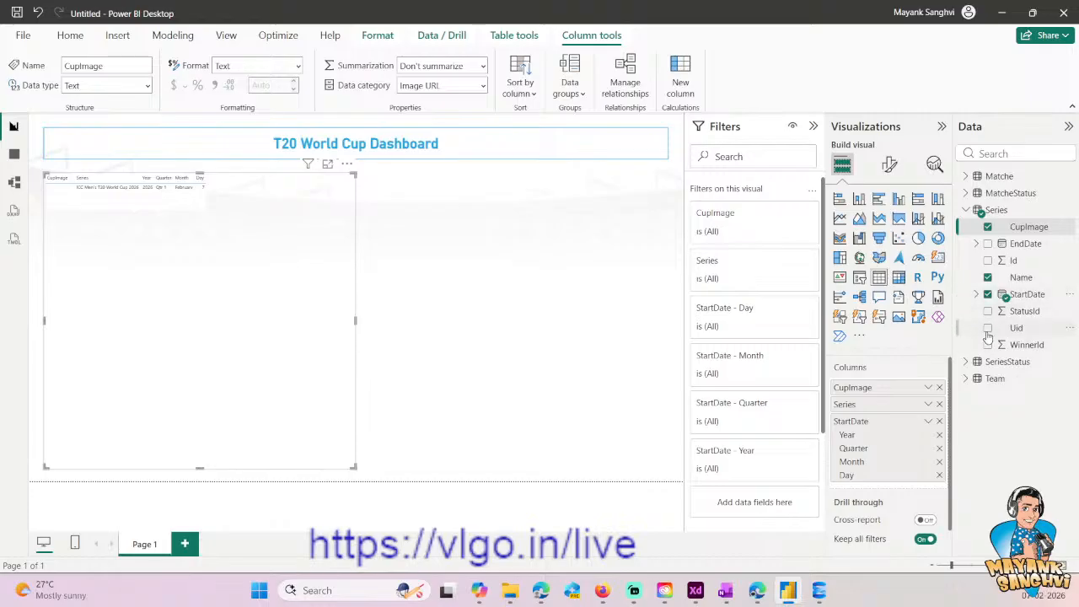
click(989, 244)
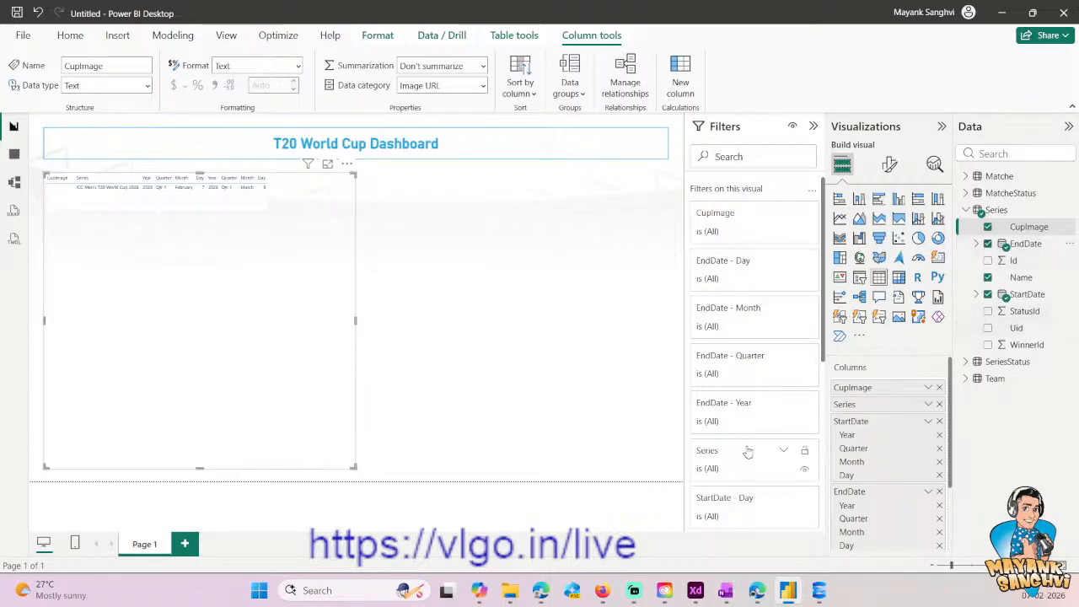
click(967, 212)
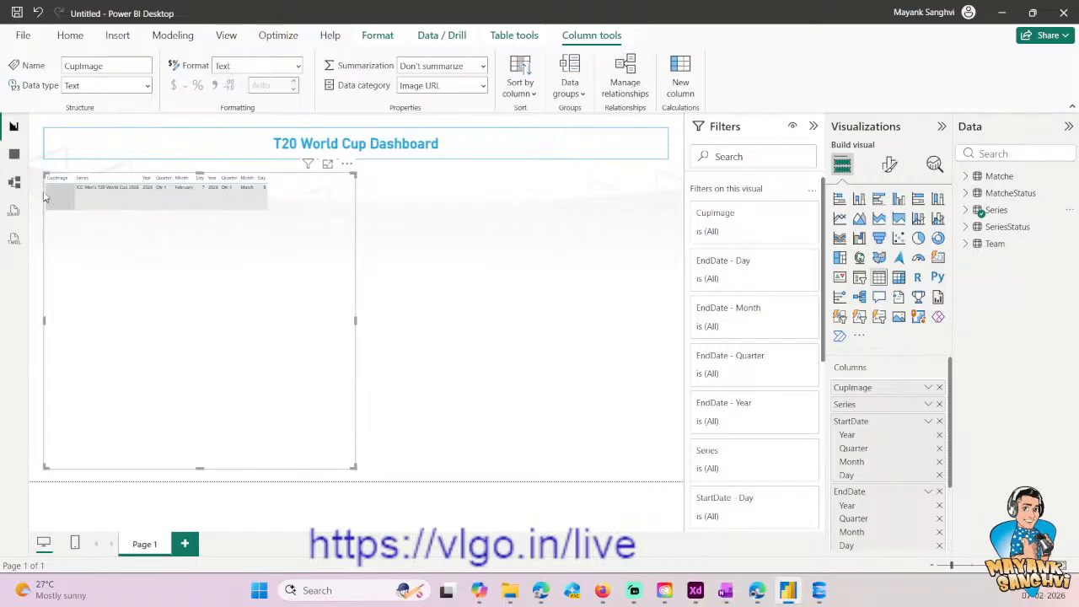
click(966, 227)
click(987, 260)
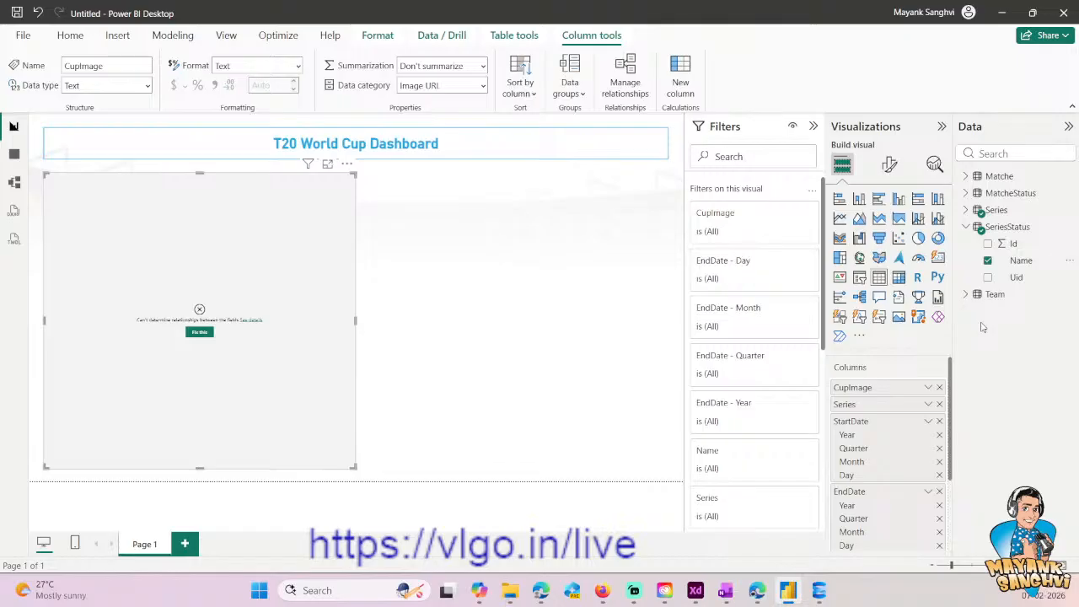
- Open the model view and move the Series table below the Matche and MatcheStatus tables in the All tables layout
click(14, 183)
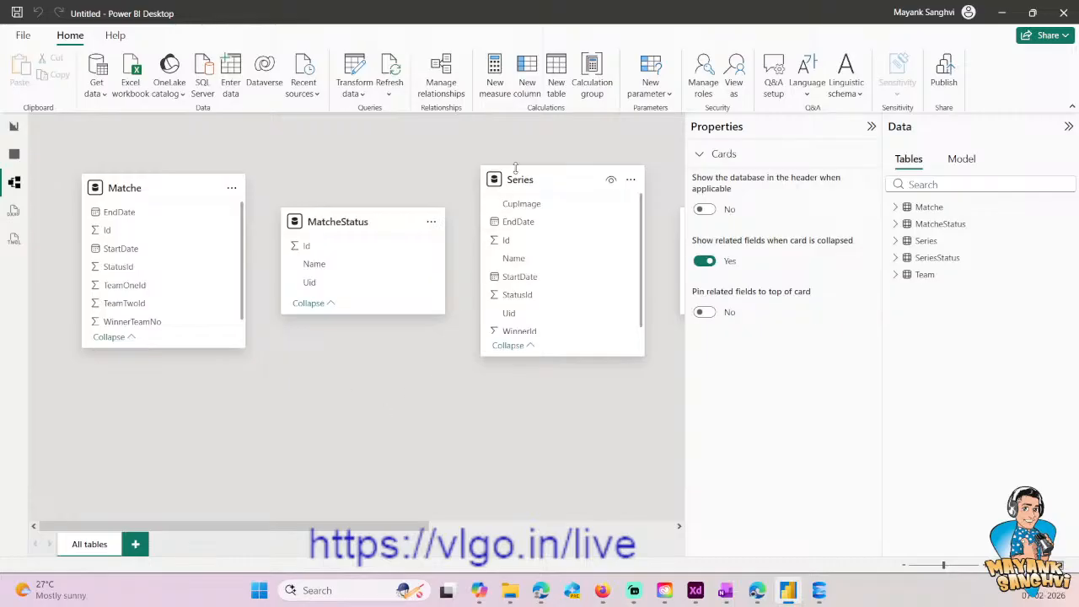
drag(539, 181, 298, 363)
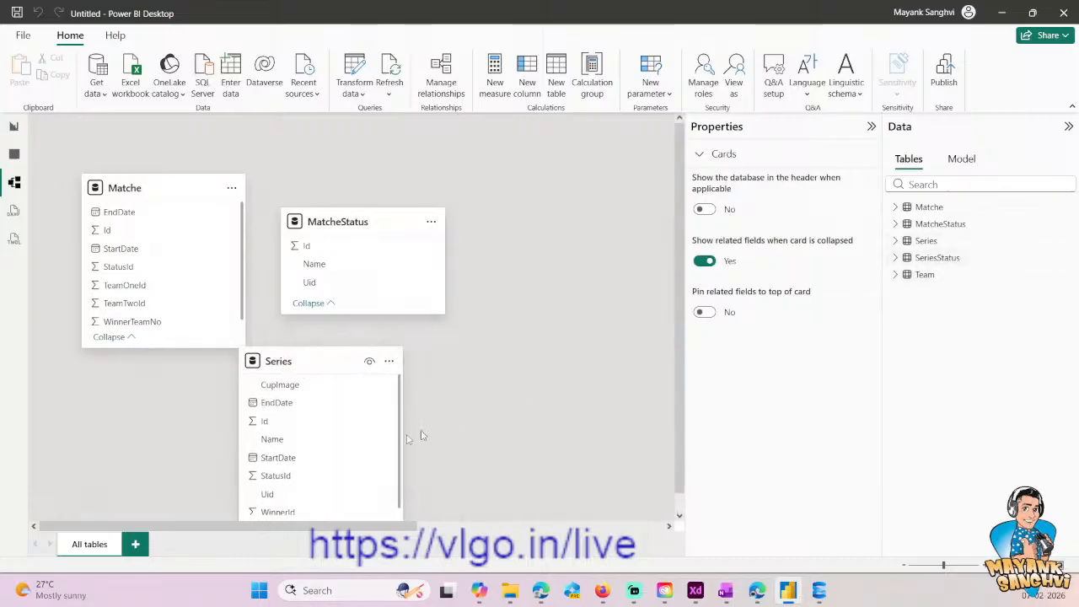
mouse_move(432, 526)
mouse_down()
mouse_move(681, 528)
mouse_move(439, 526)
mouse_up()
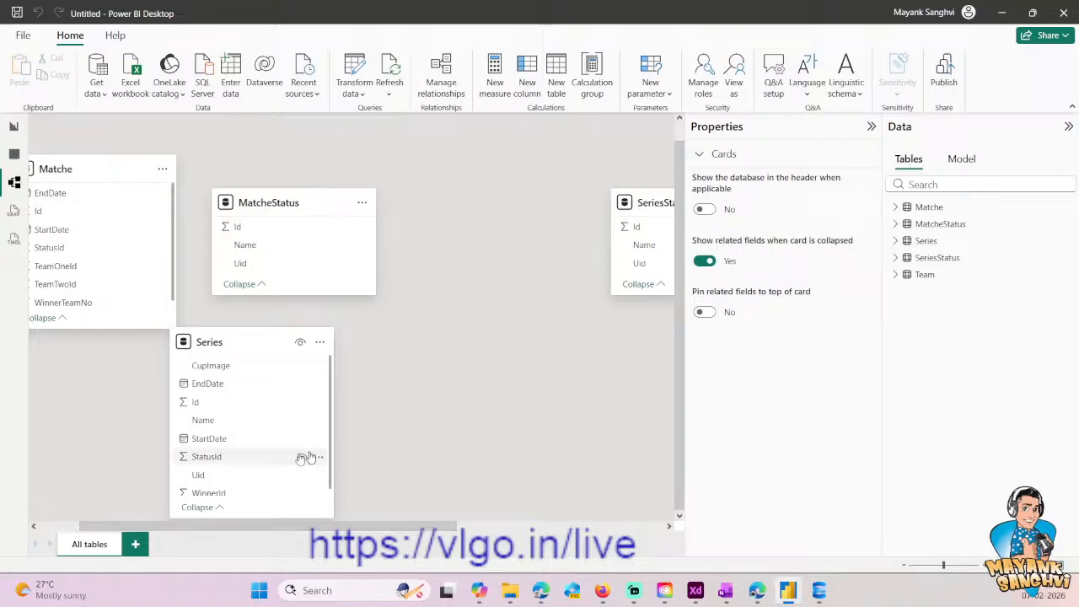
- Create a new model layout and name it Series
click(135, 544)
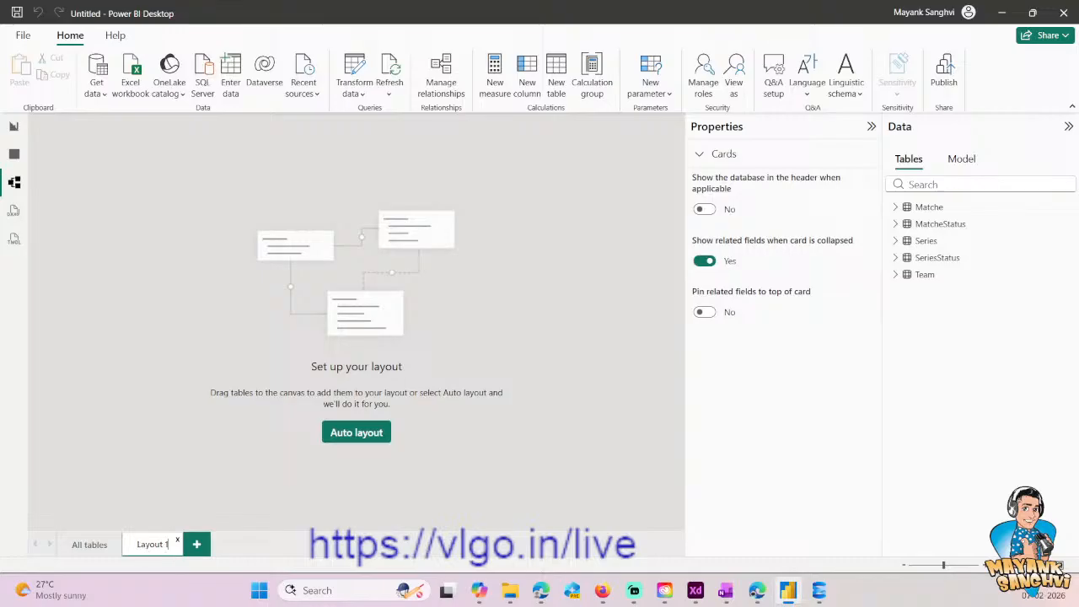
double_click(152, 543)
text(Series)
key(Return)
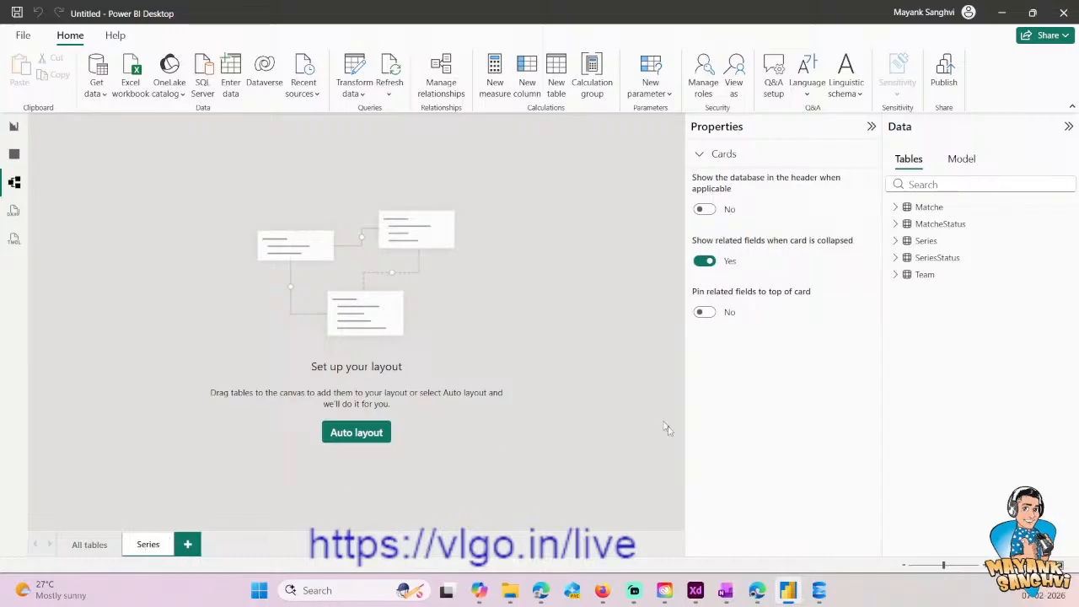
- Switch to SQL Server Management Studio and examine the Cricket schema script's Series, SeriesStatus and Match definitions and inserts
click(818, 590)
scroll(591, 202, up, 15)
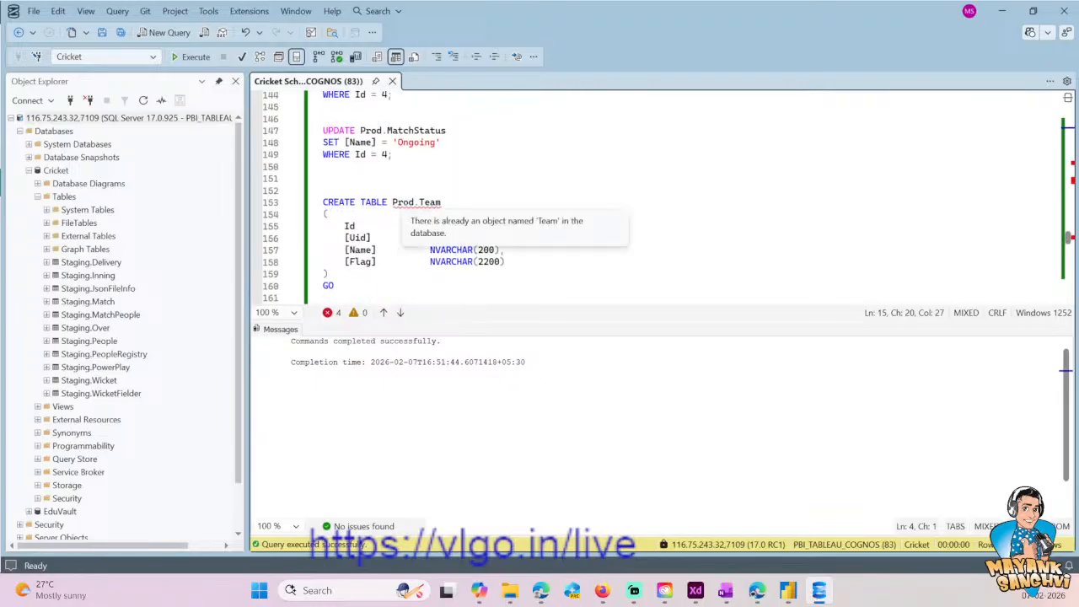
scroll(591, 203, up, 9)
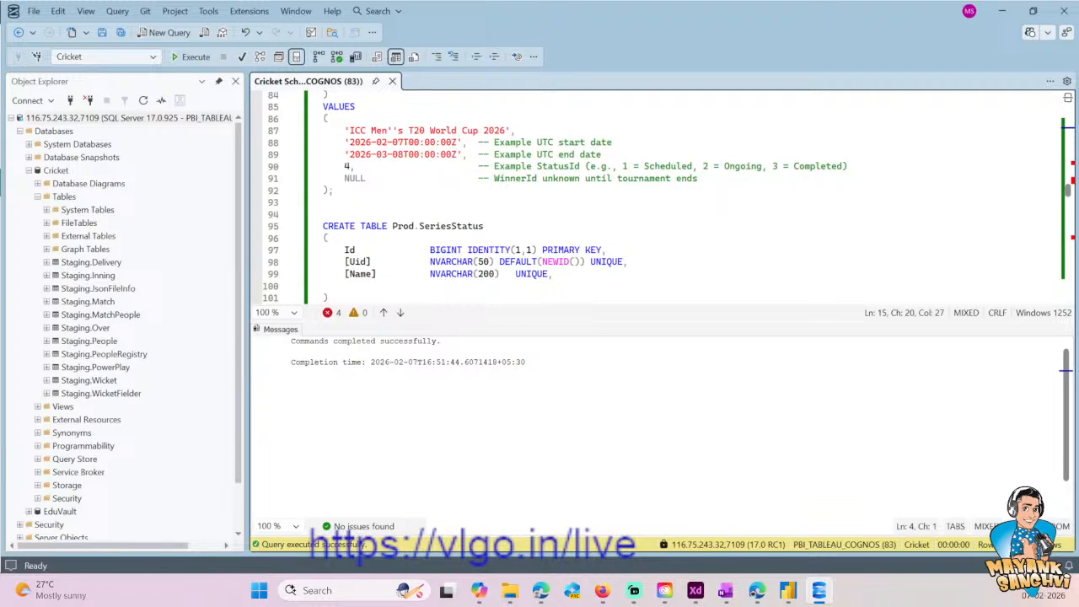
scroll(590, 202, down, 20)
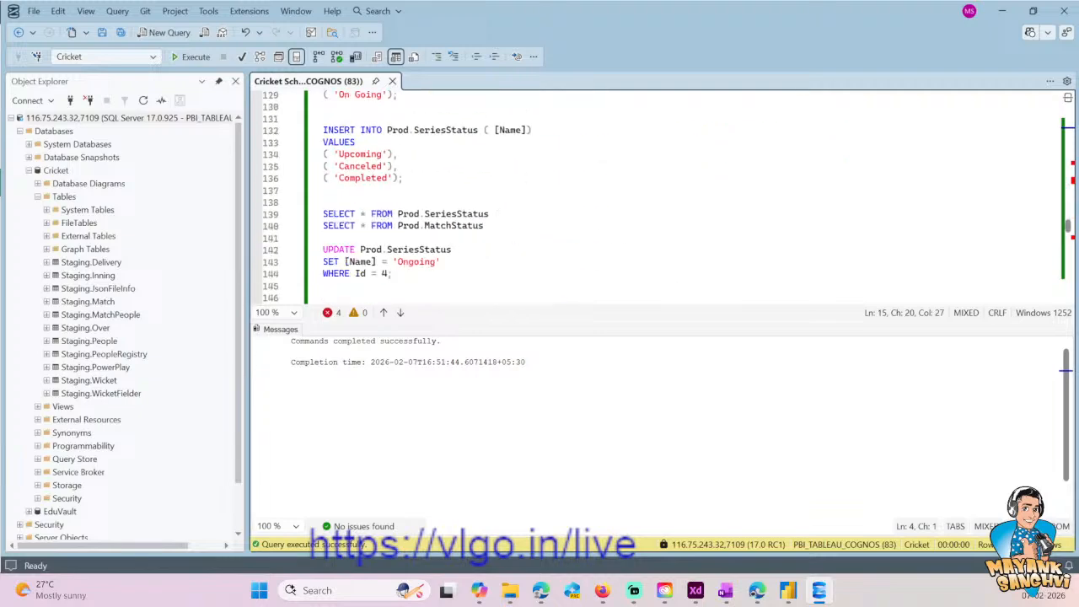
scroll(591, 203, down, 16)
scroll(590, 202, up, 6)
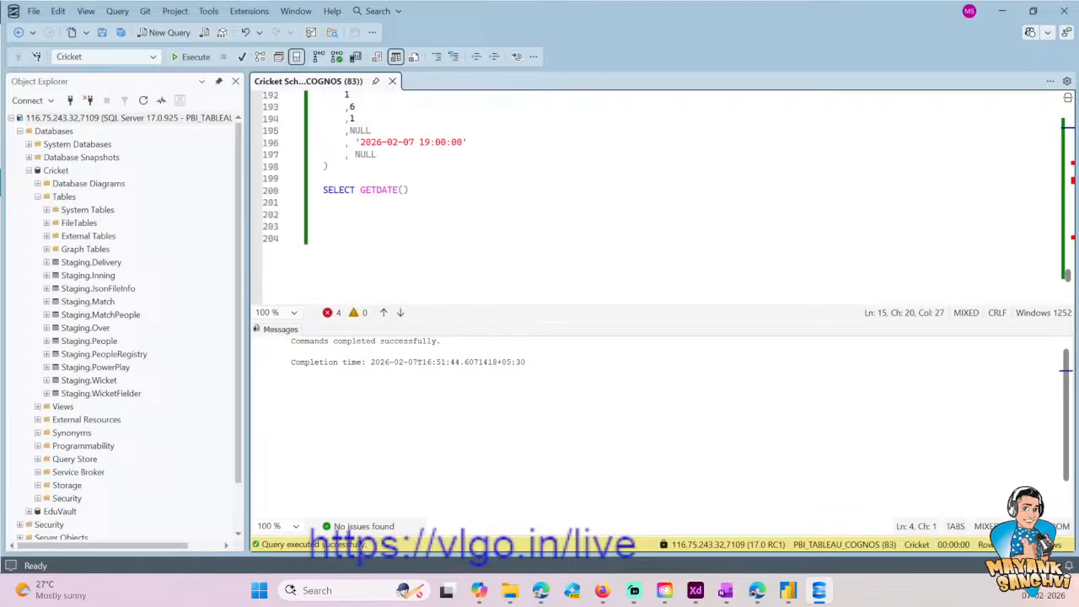
scroll(590, 202, up, 1)
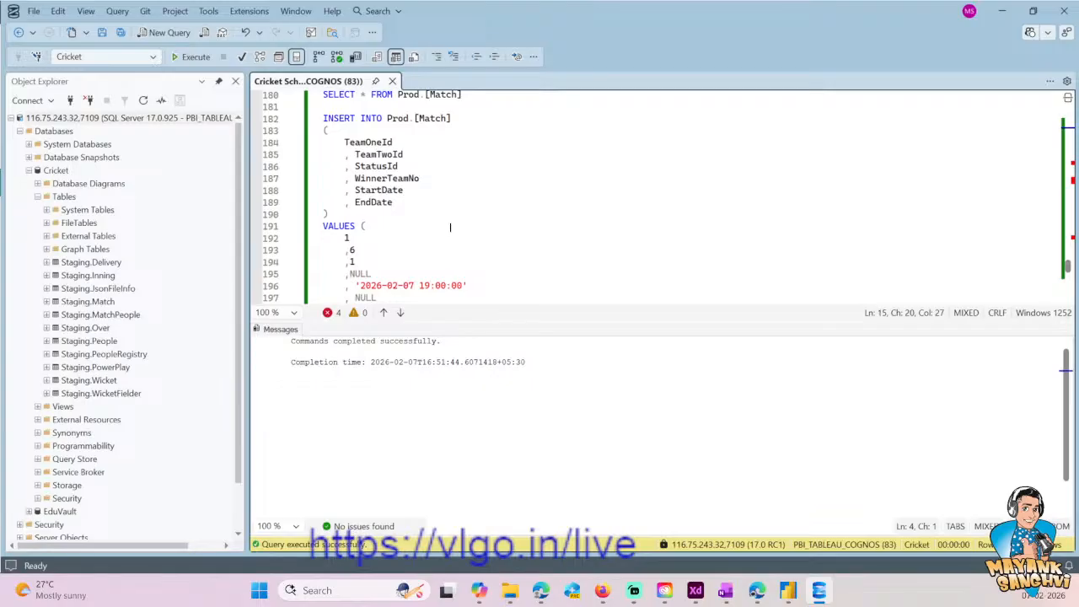
- Switch back to Power BI Desktop, place the Series and SeriesStatus tables side by side on the Series layout, and lengthen the Series card
key(alt+Tab)
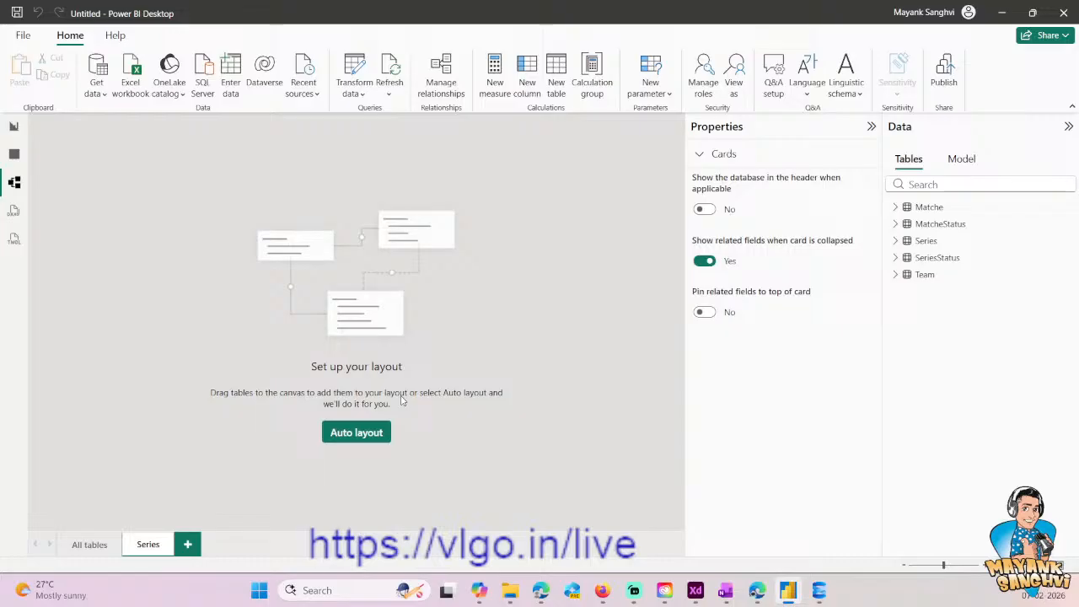
drag(926, 241, 177, 211)
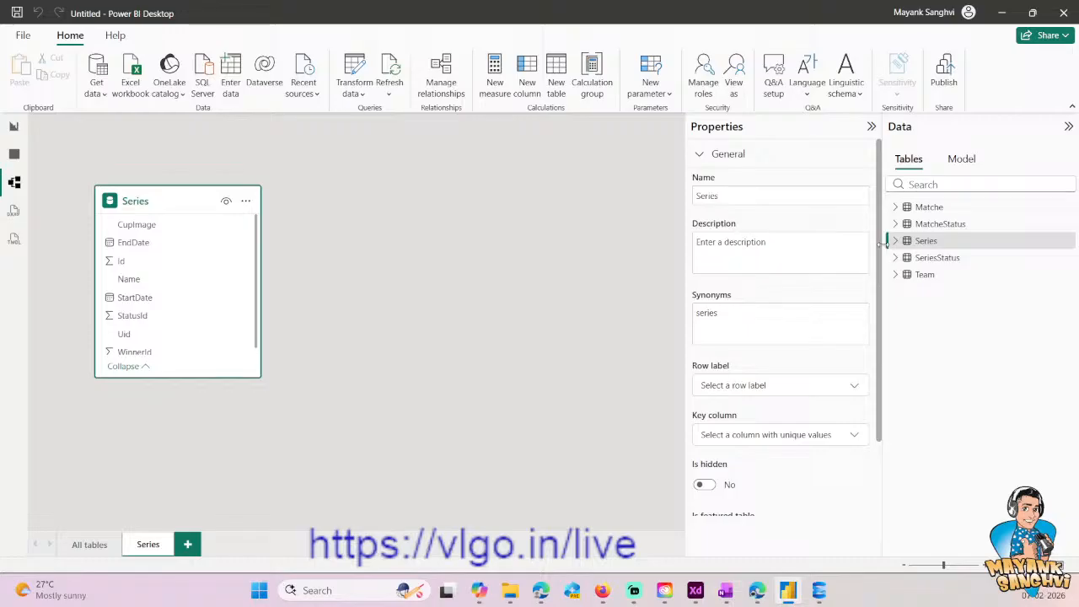
drag(937, 258, 390, 209)
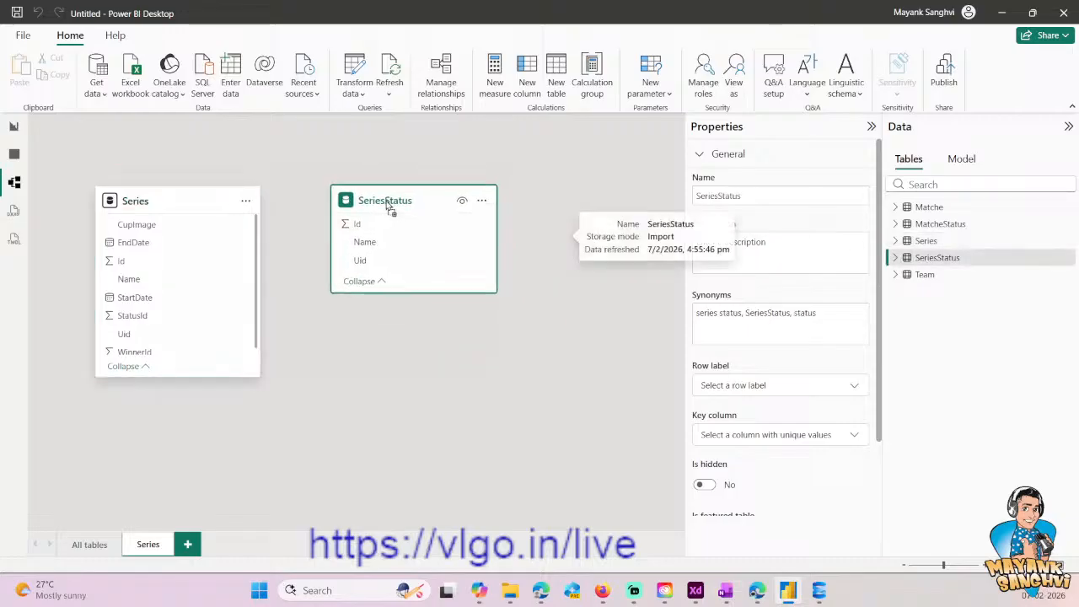
drag(174, 377, 173, 453)
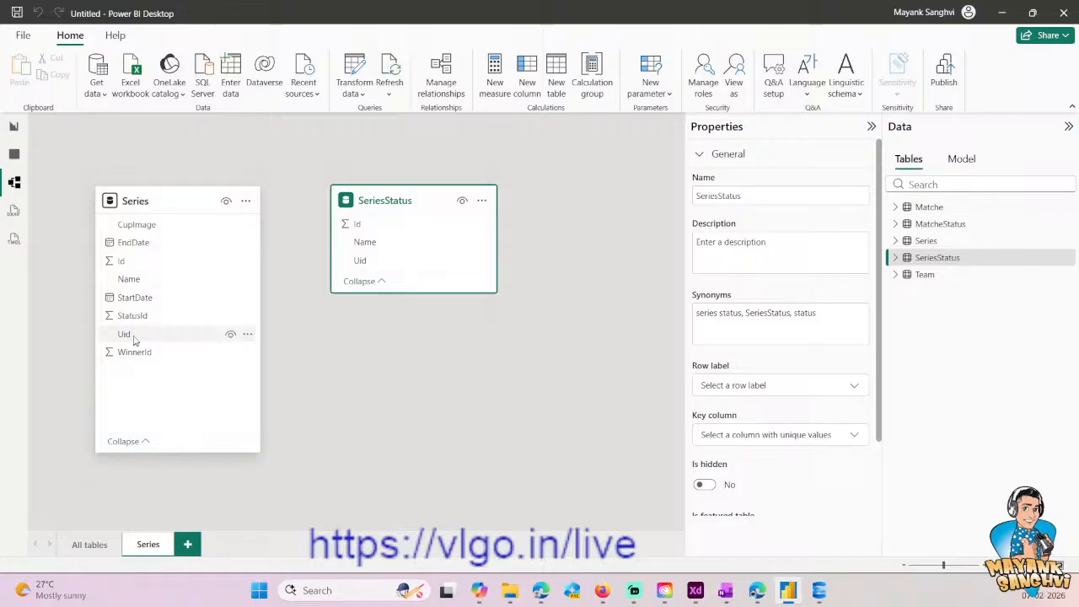
- Relate SeriesStatus Id to Series StatusId as an active one-to-one relationship with cross-filtering in both directions, and shift the SeriesStatus card outward
drag(373, 224, 201, 327)
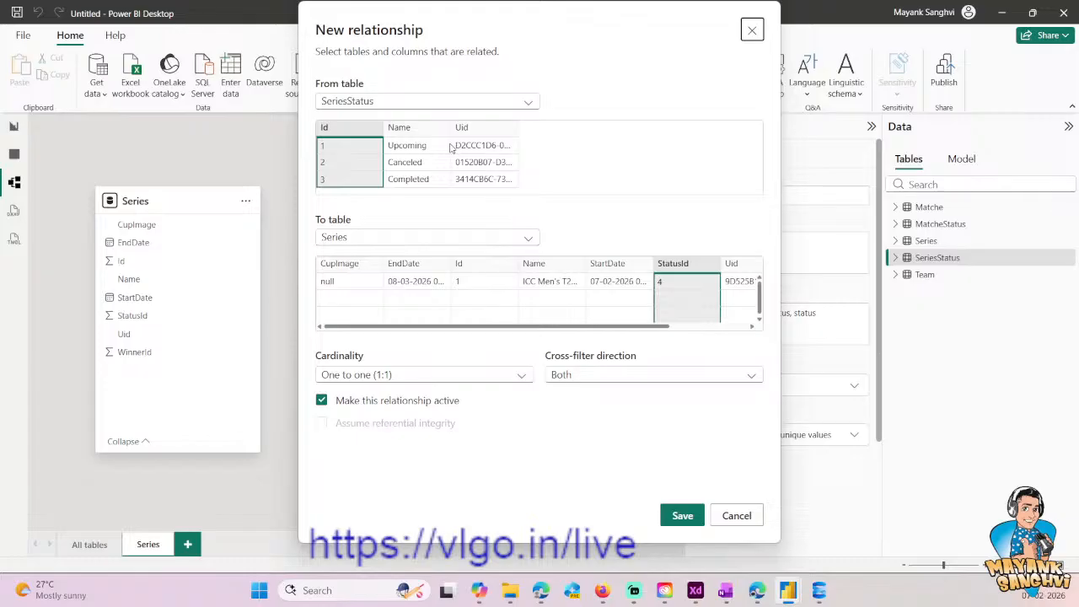
click(683, 517)
drag(402, 201, 423, 192)
click(454, 368)
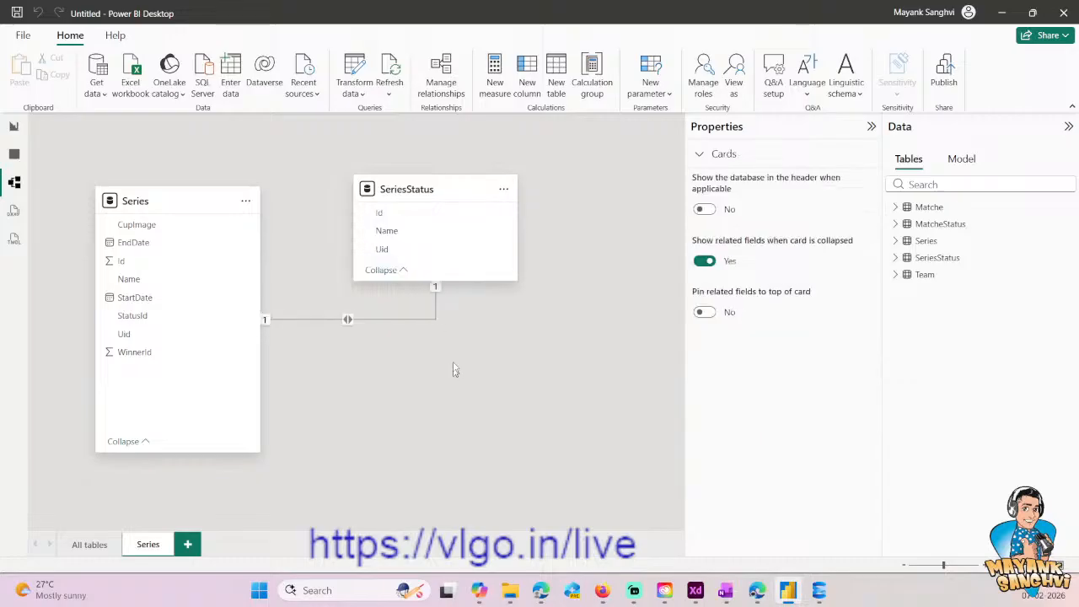
click(400, 326)
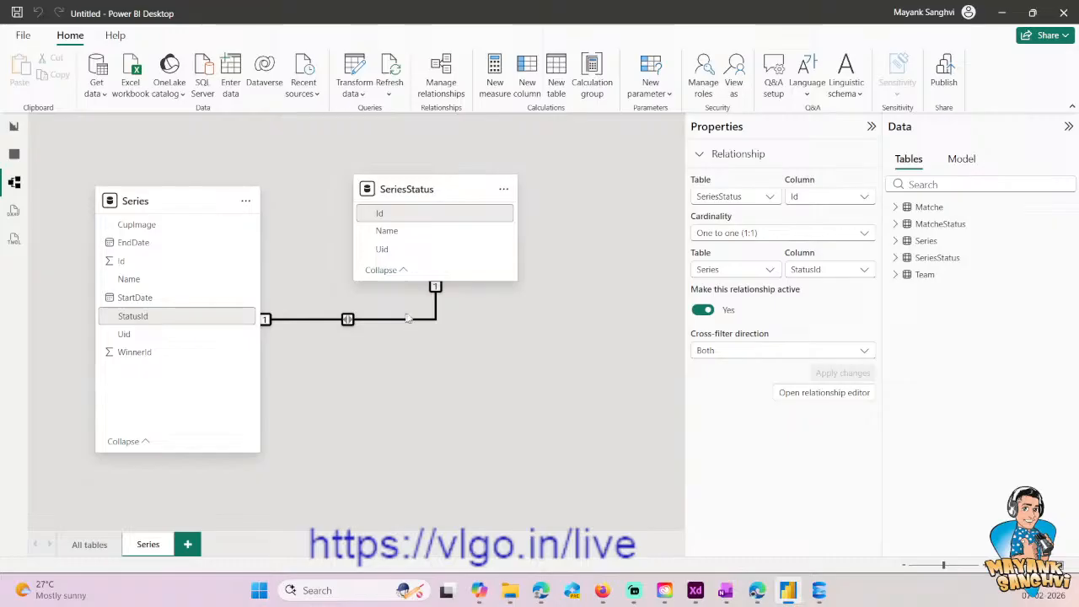
- Move the Series and SeriesStatus cards so they sit closer together and roughly level on the Series layout
click(421, 183)
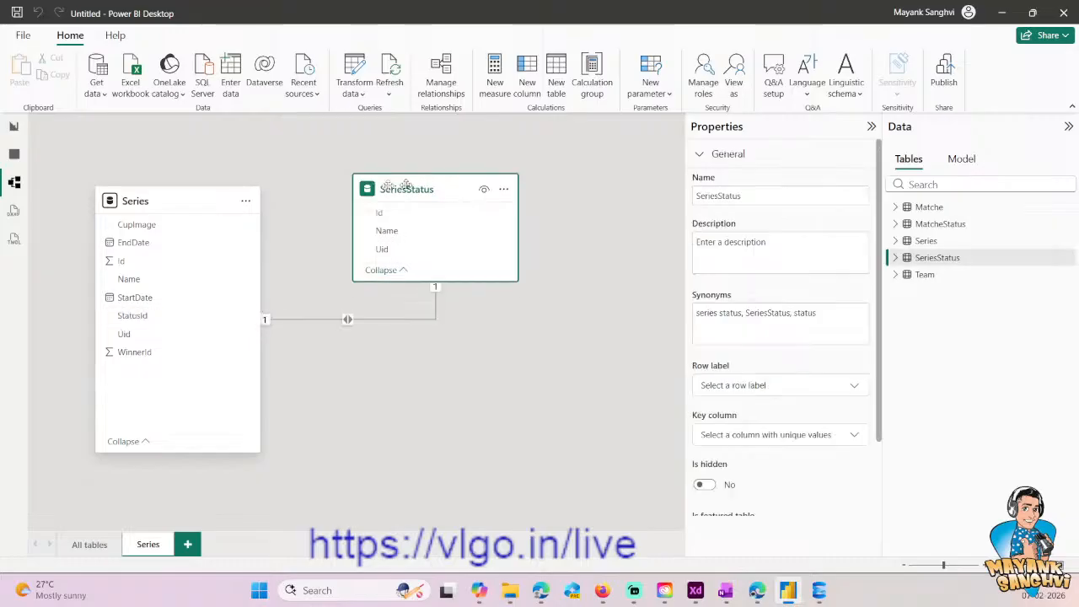
click(145, 199)
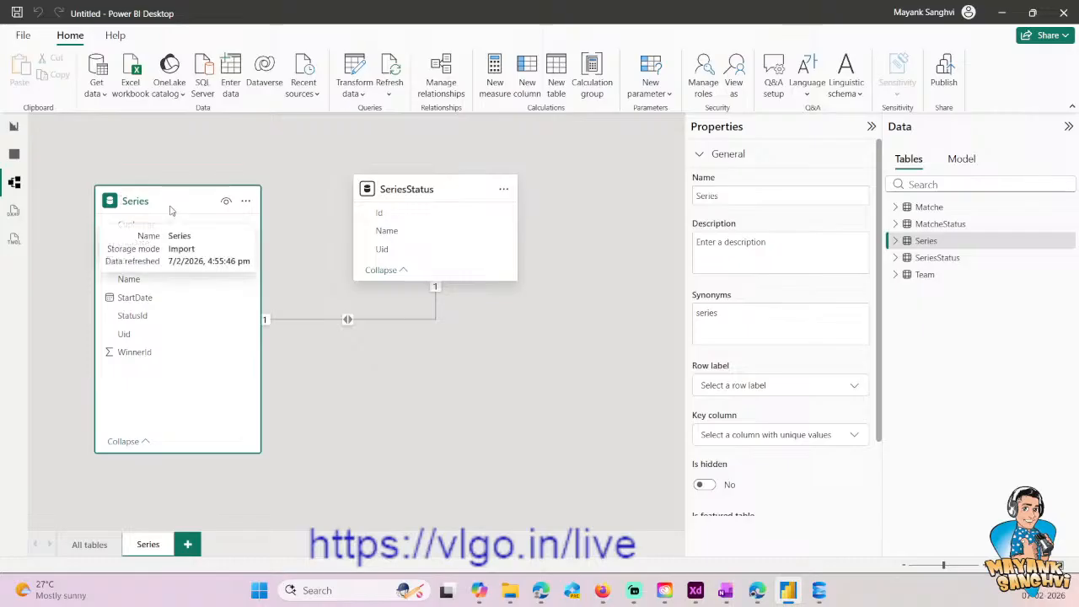
drag(171, 210, 212, 189)
drag(427, 185, 429, 175)
click(324, 298)
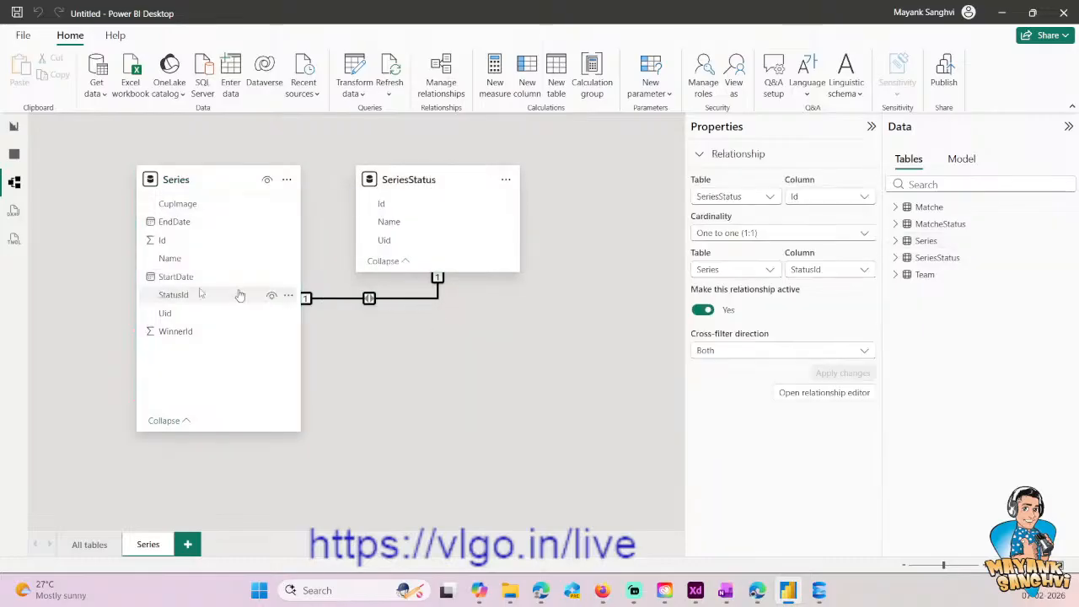
- Return to the report view and show StartDate and EndDate in the series table as plain dates instead of date hierarchies
click(13, 128)
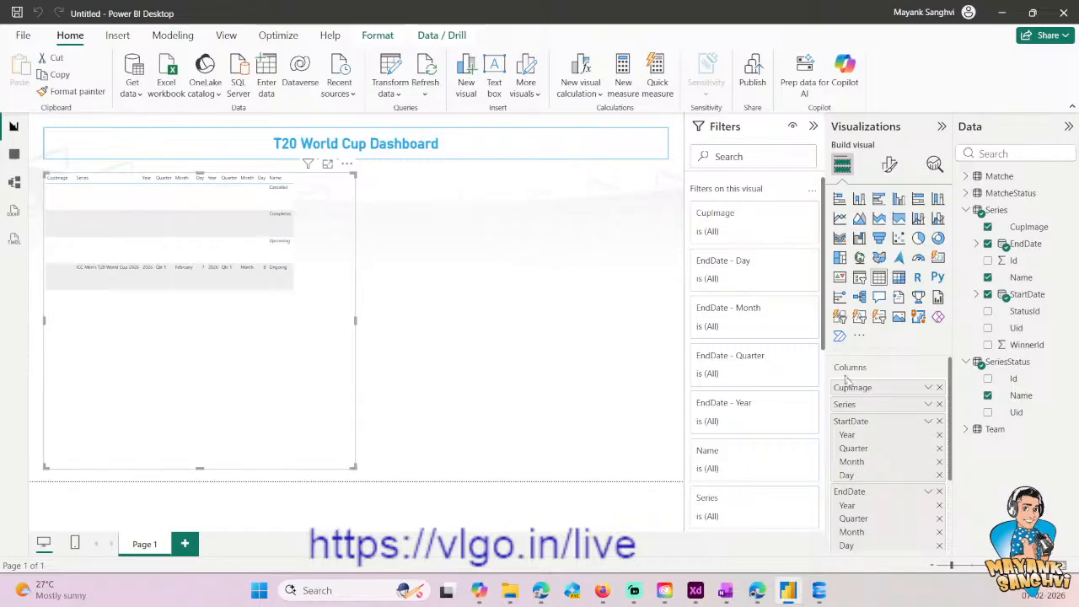
scroll(877, 447, down, 2)
scroll(877, 447, up, 2)
right_click(877, 424)
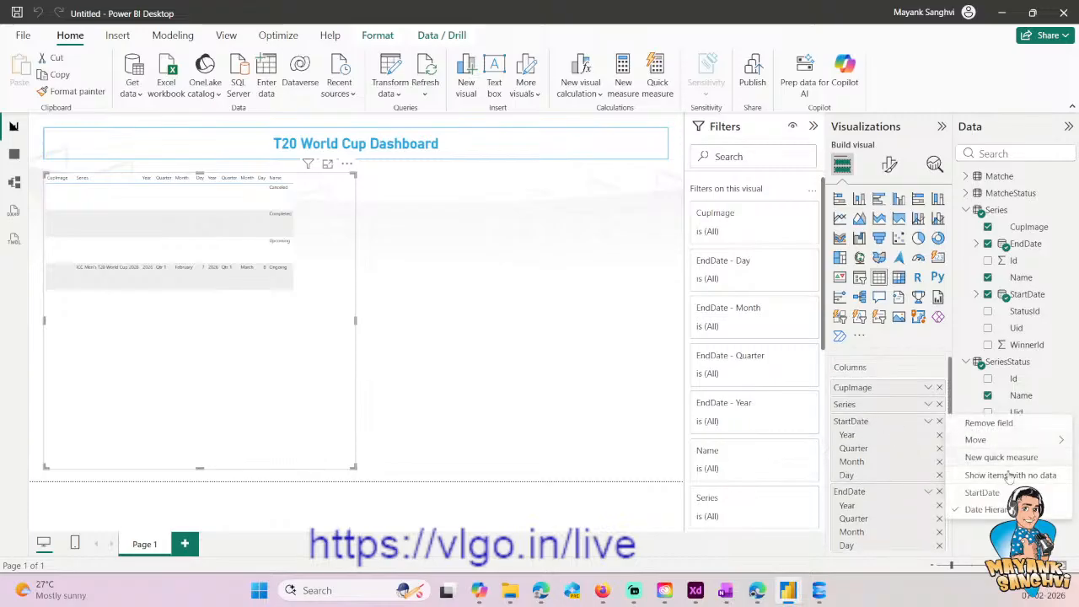
click(983, 492)
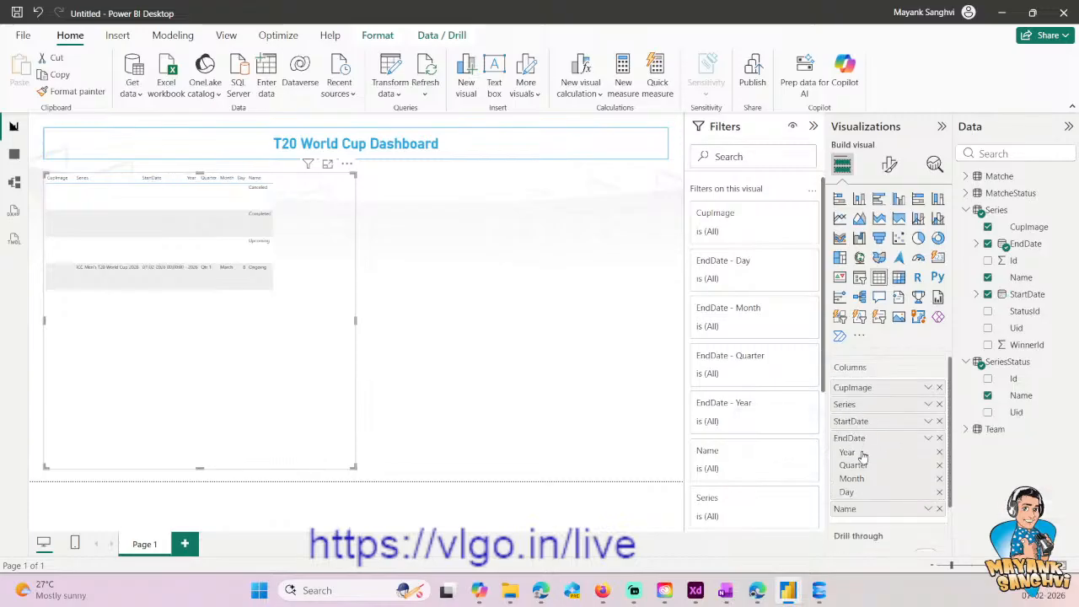
right_click(864, 443)
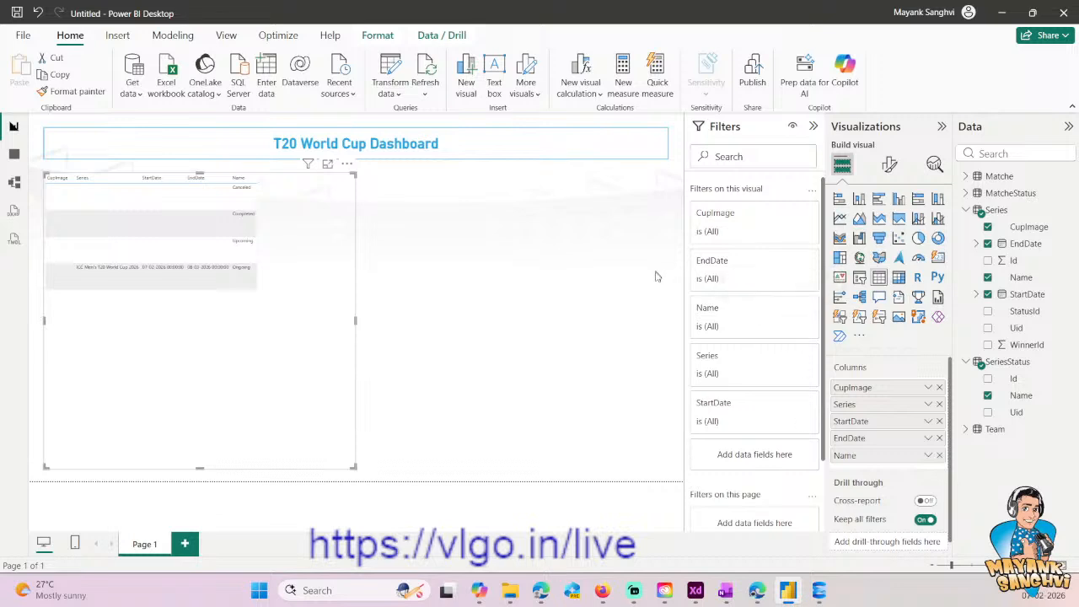
- Rename the series table's Name column from SeriesStatus to Status
double_click(875, 461)
text(Status)
key(Return)
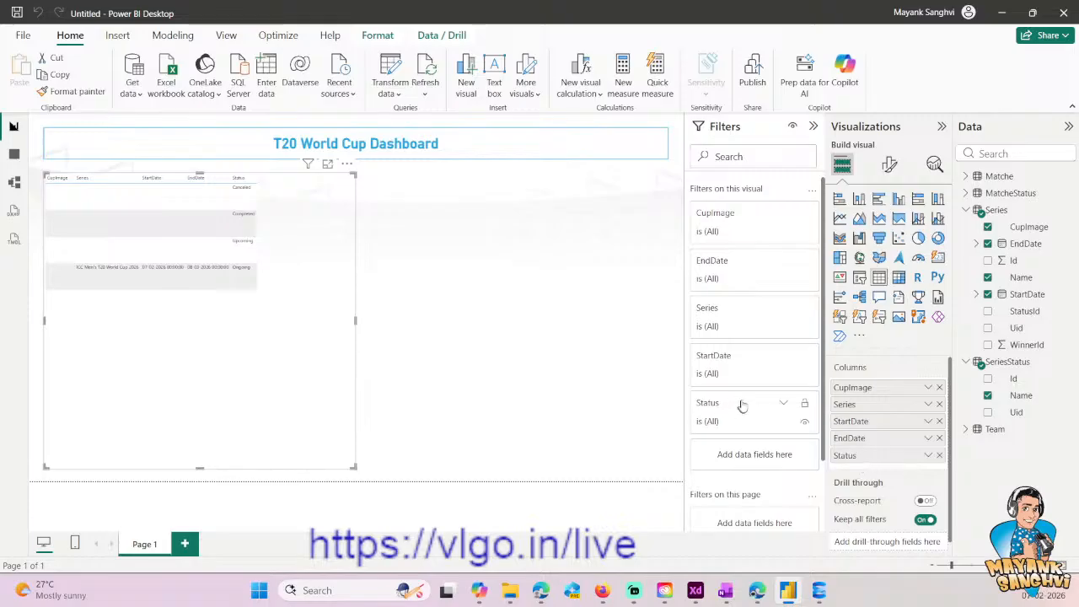
right_click(242, 277)
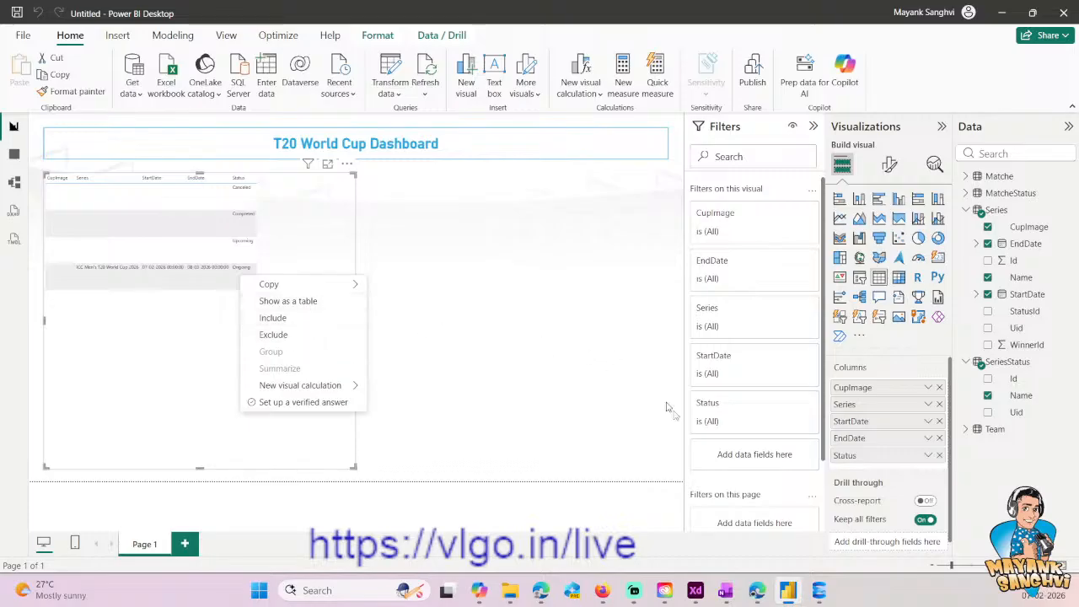
click(782, 416)
click(785, 404)
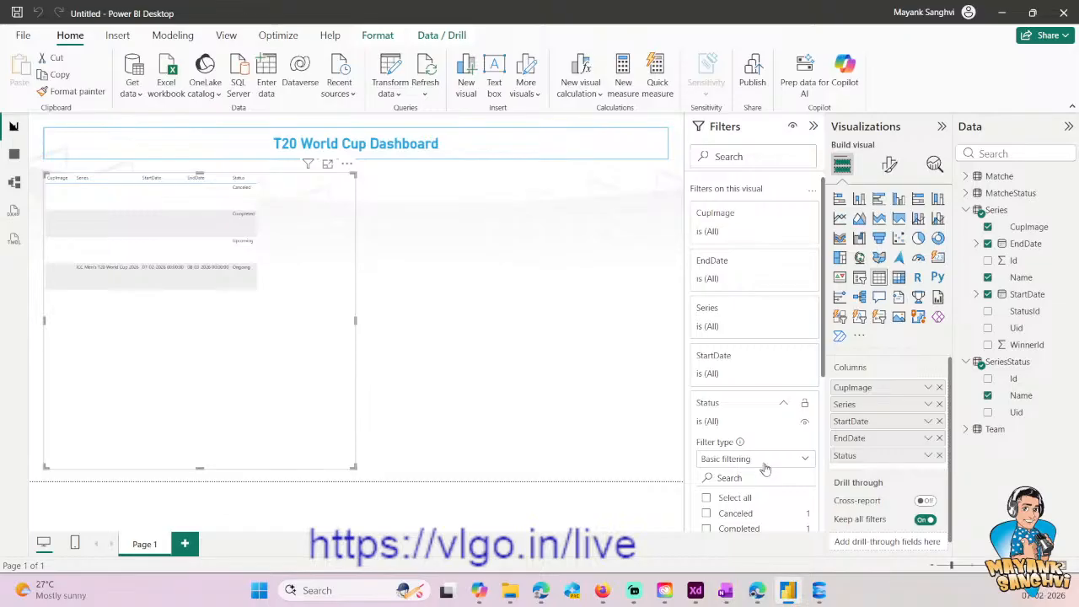
scroll(772, 479, down, 2)
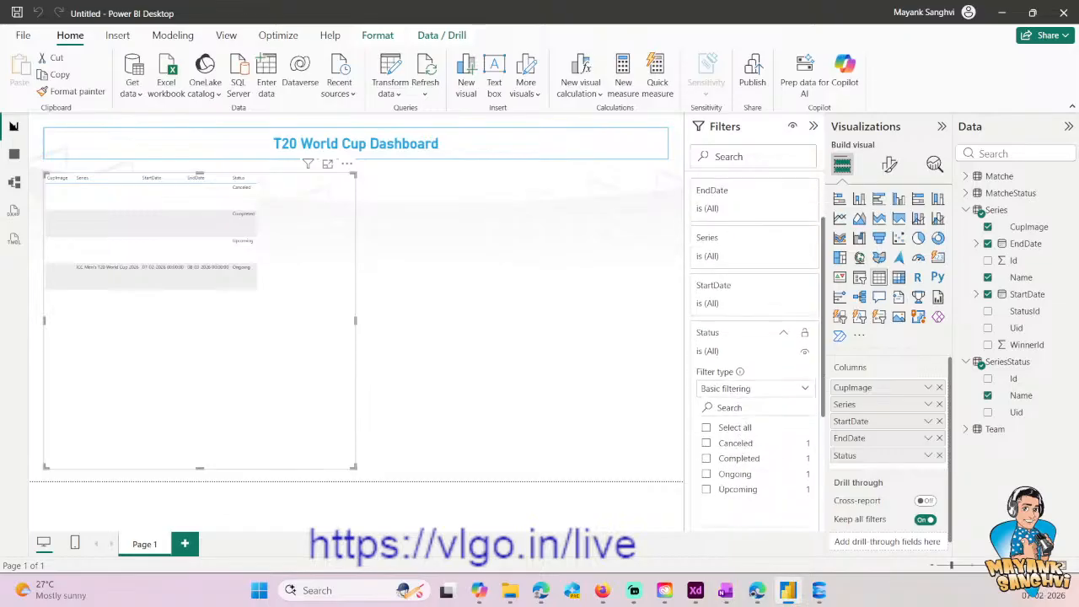
click(783, 334)
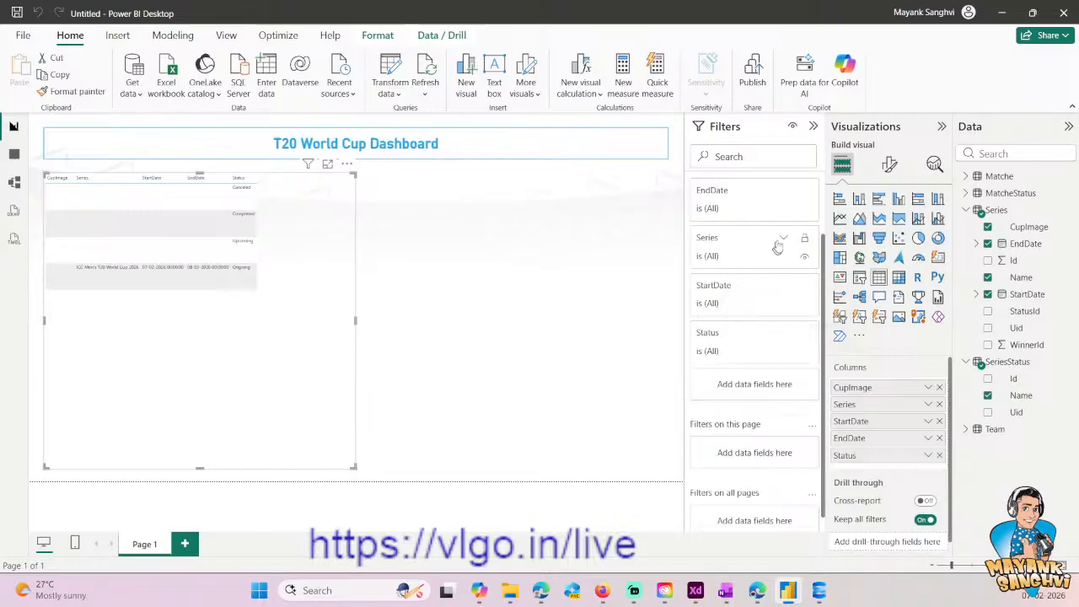
- Apply an advanced filter on Series to the table visual so it only shows items whose value is not blank
click(783, 237)
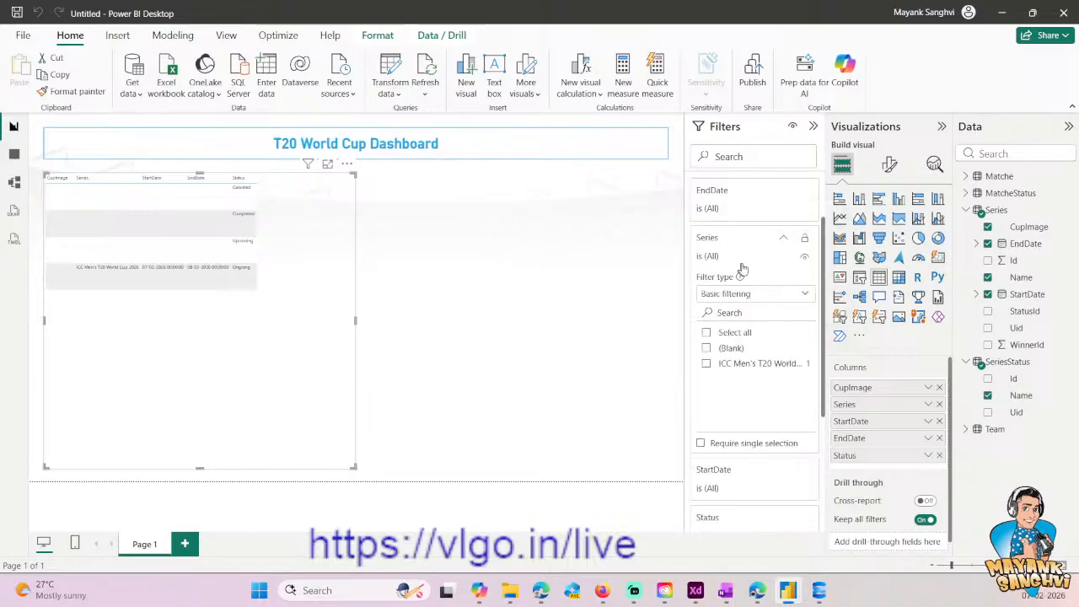
click(742, 296)
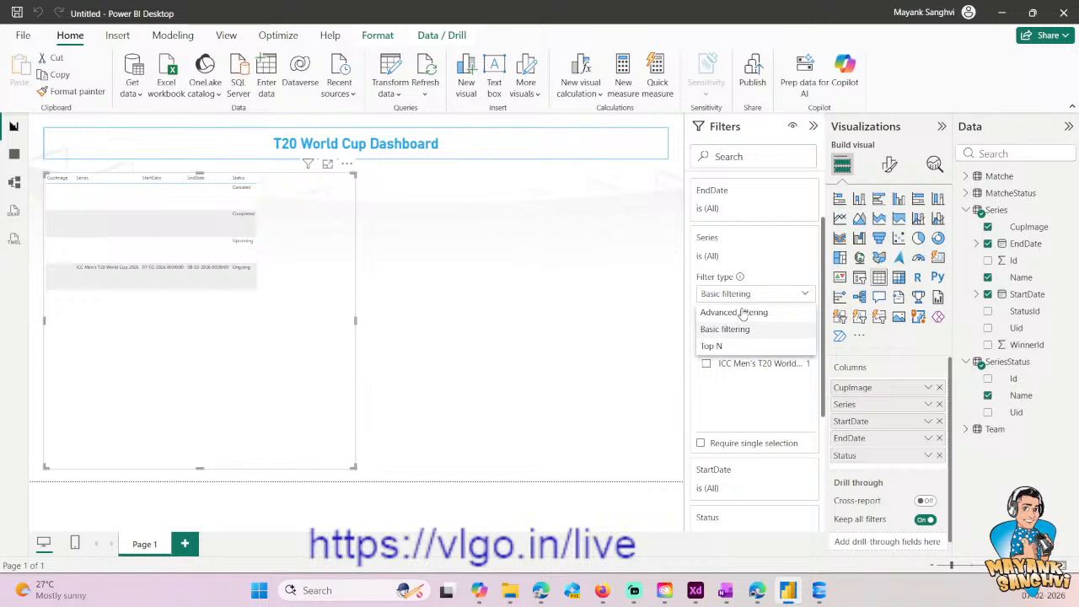
click(742, 312)
click(750, 331)
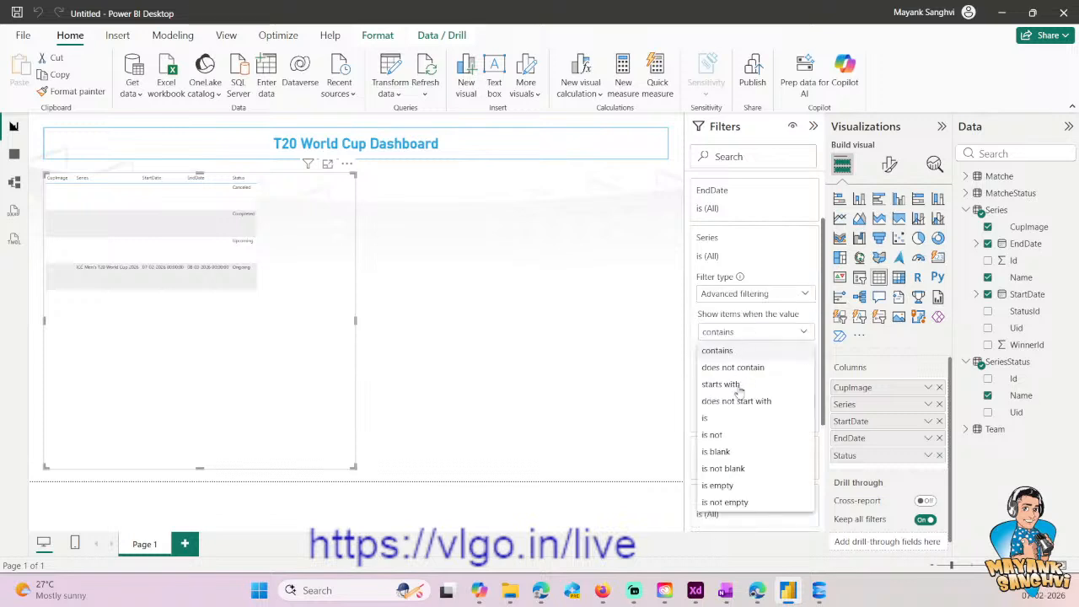
click(725, 470)
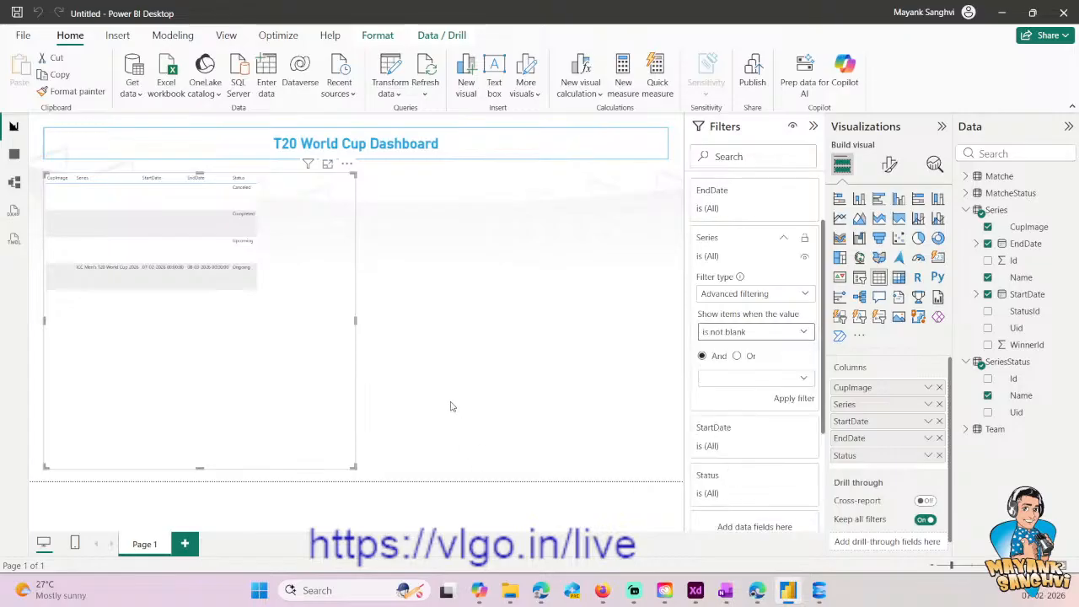
click(793, 399)
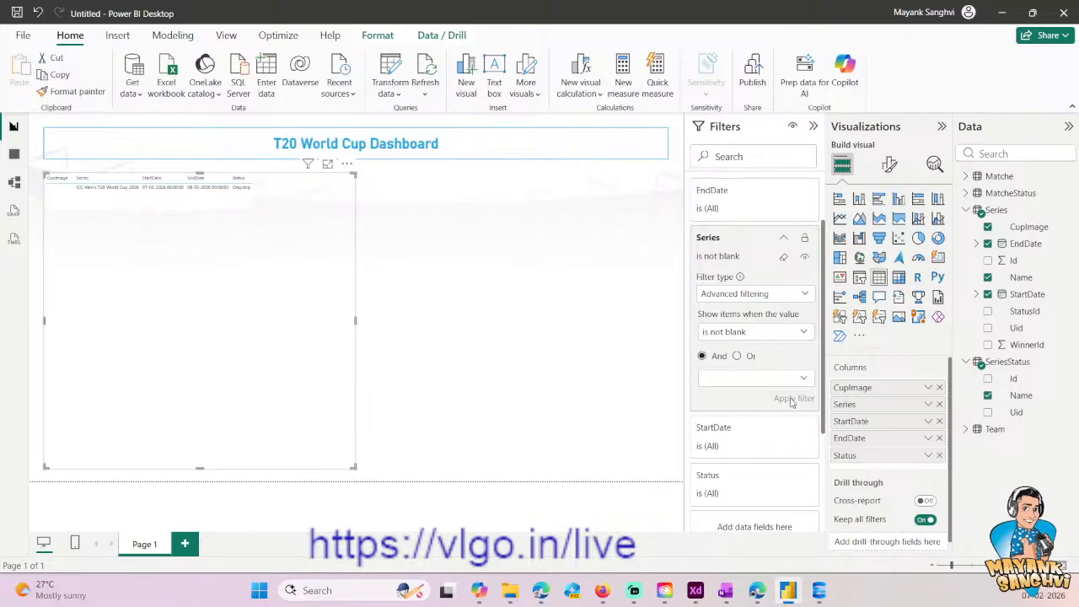
click(442, 292)
- Duplicate the series table visual and place the copy directly to the right of the original
click(251, 343)
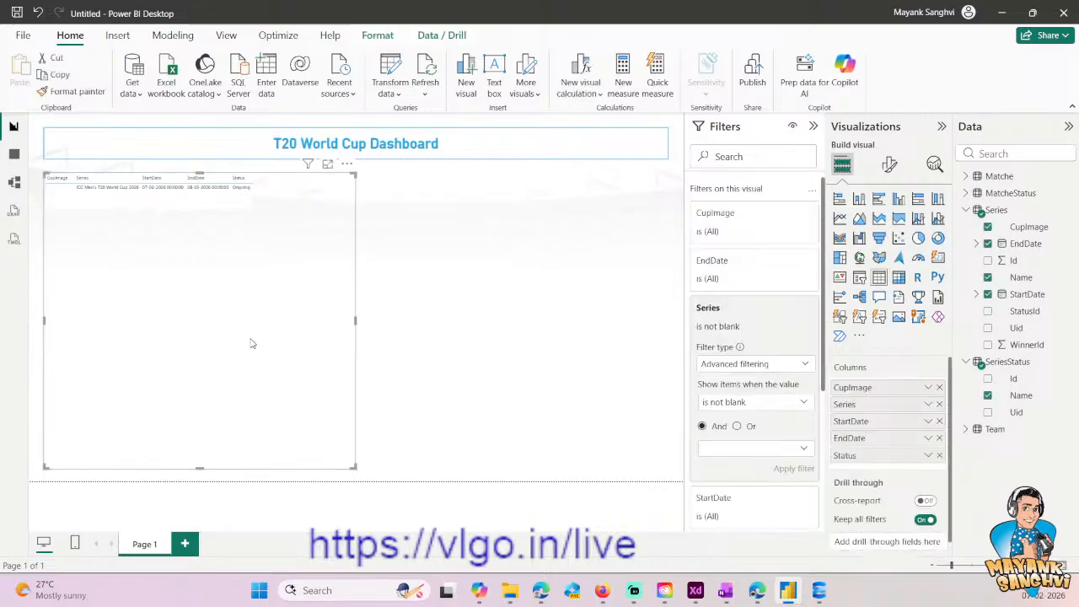
key(ctrl+c)
key(ctrl+v)
drag(353, 172, 666, 168)
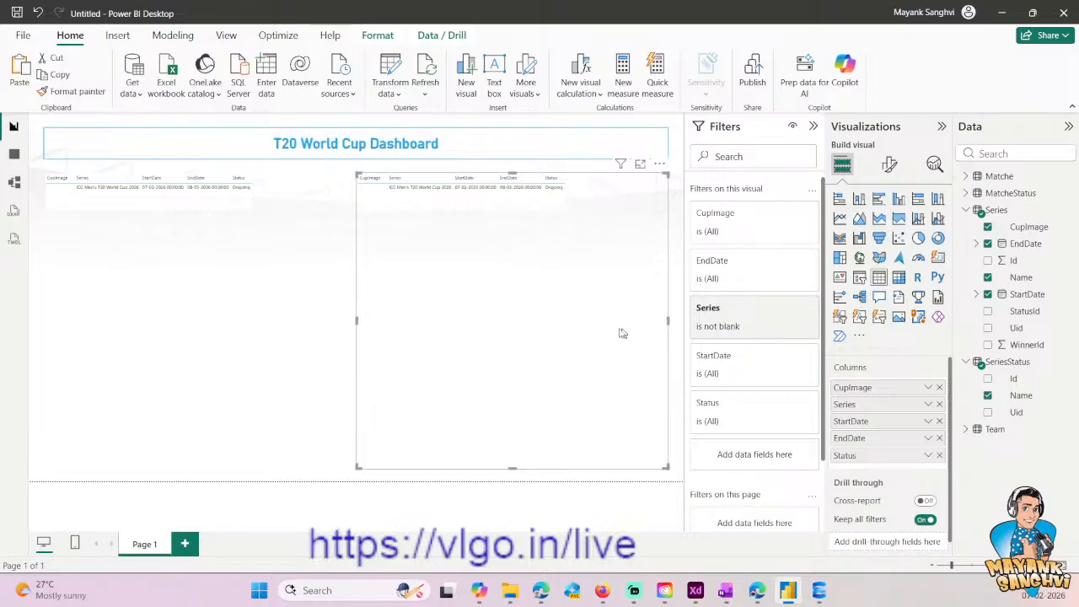
- Remove the CupImage, Series, StartDate, EndDate and Status columns from the copied table visual
click(1022, 566)
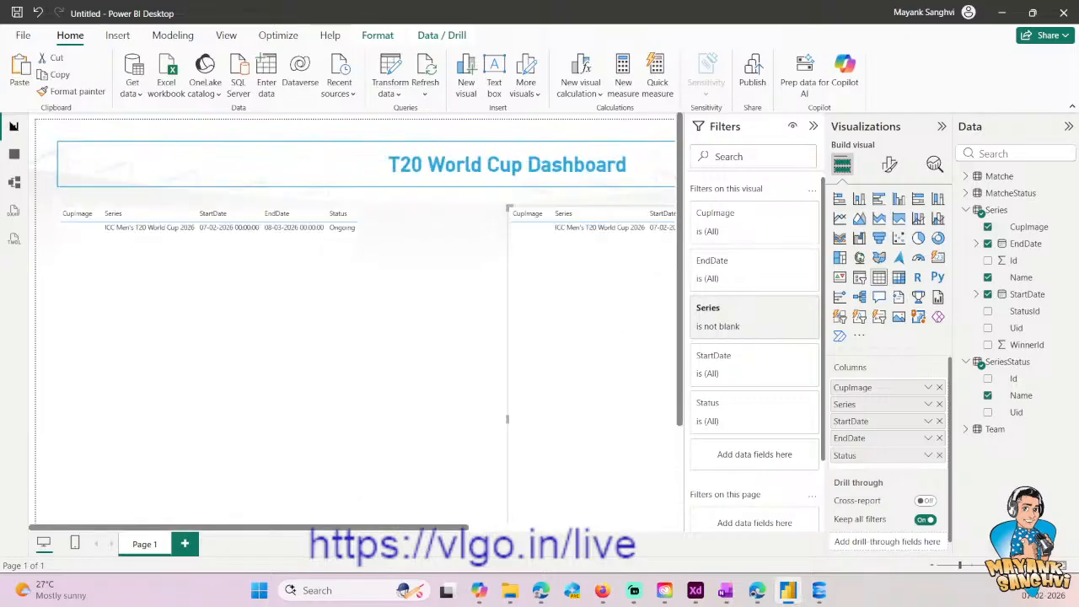
drag(291, 531, 497, 530)
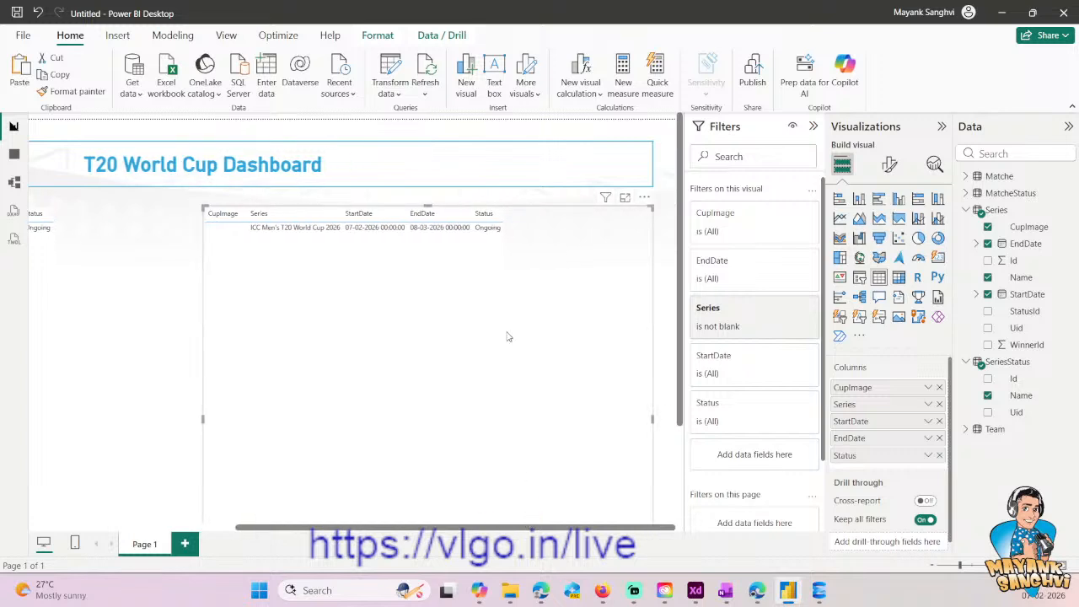
click(968, 210)
click(967, 227)
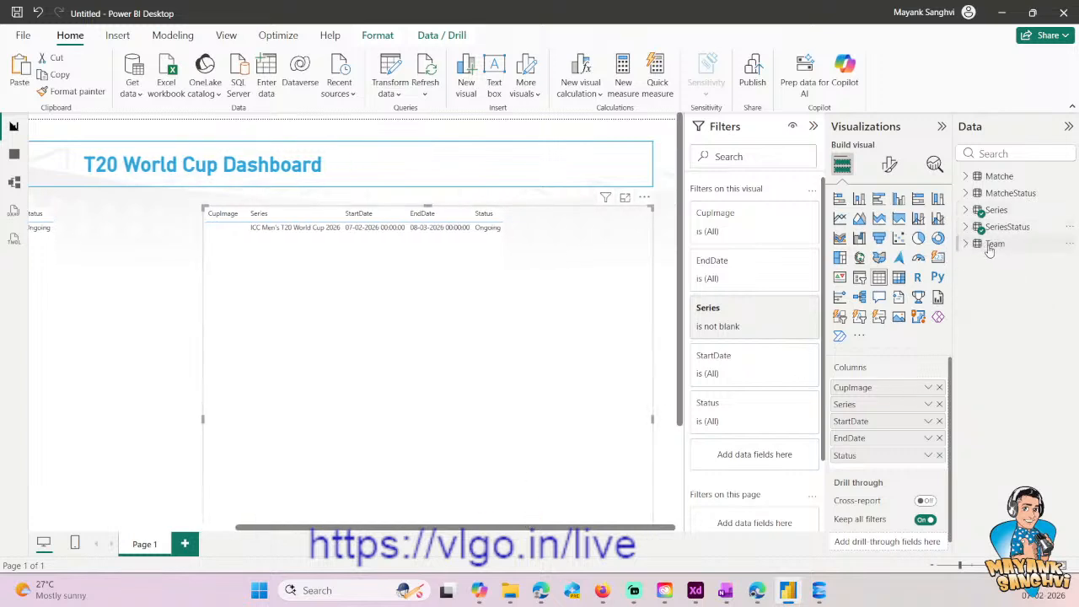
click(939, 387)
click(939, 387)
click(939, 387)
click(939, 387)
click(939, 387)
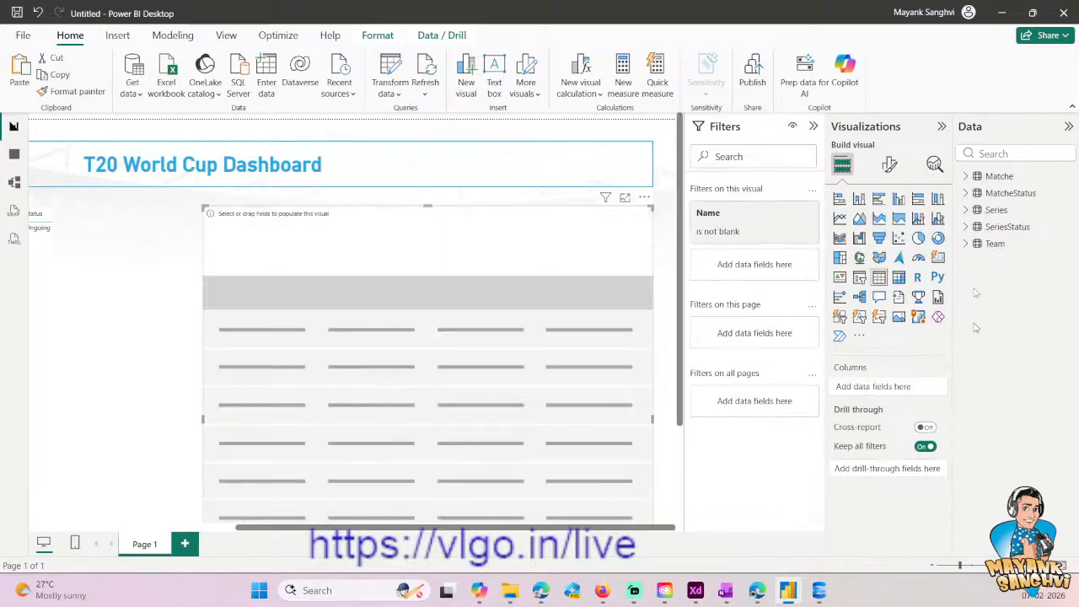
- Check the MatcheStatus and Matche fields, then move the MatcheStatus card up beside Matche in the model's All tables layout
click(968, 194)
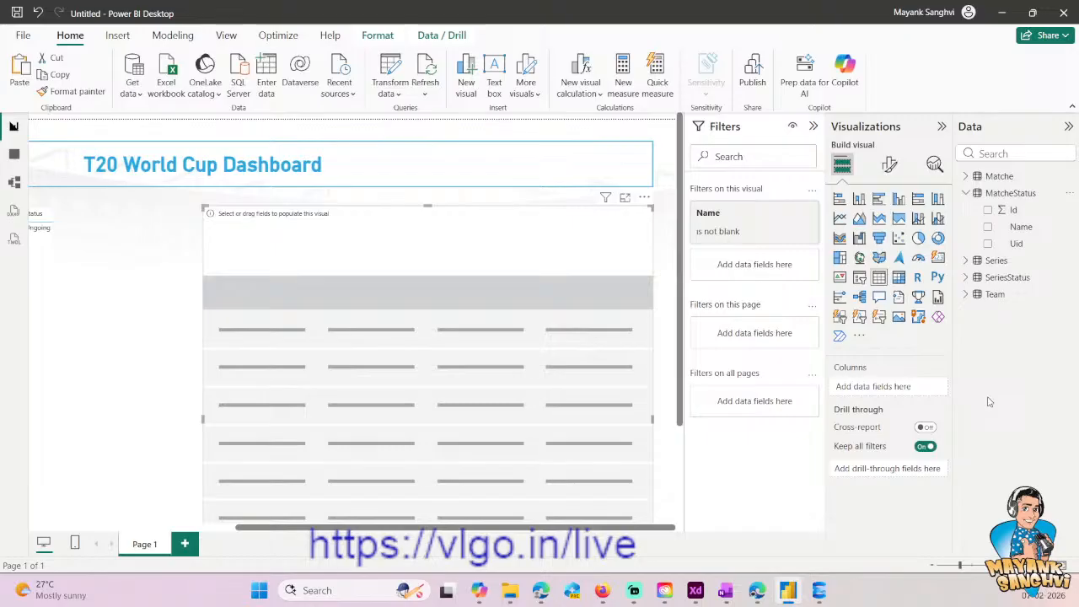
click(968, 176)
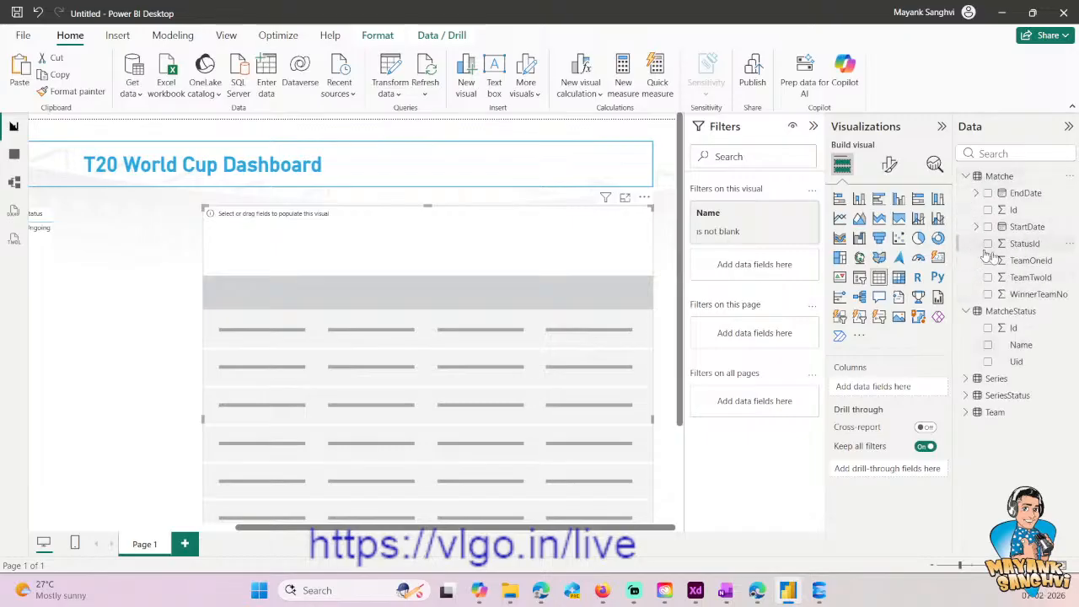
click(14, 183)
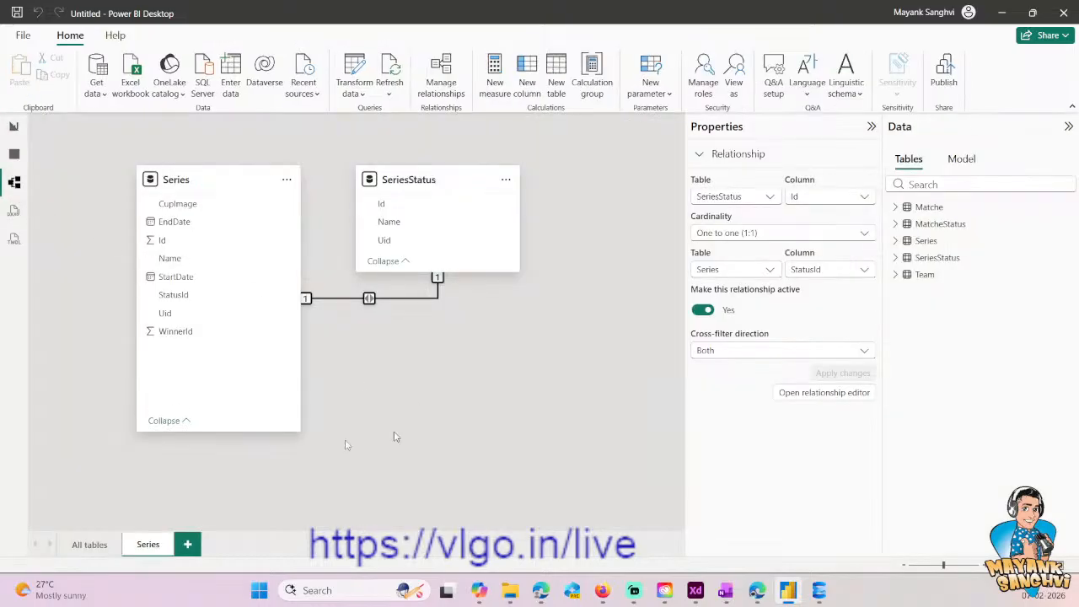
click(90, 545)
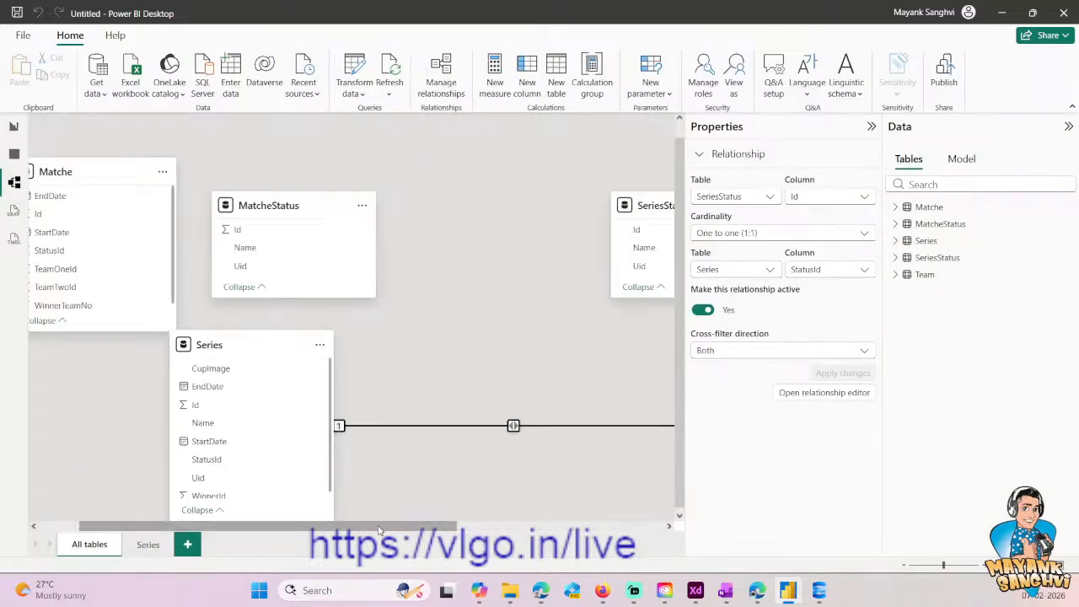
drag(369, 527, 297, 526)
drag(343, 199, 331, 173)
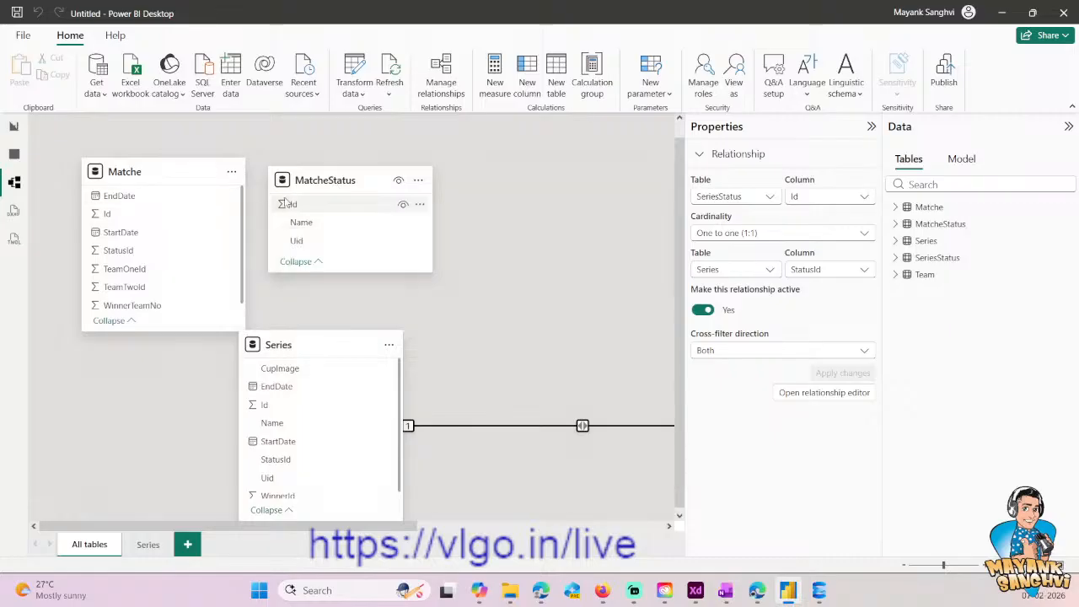
- Create a new model layout named Matches and place the Matche table on it
click(187, 544)
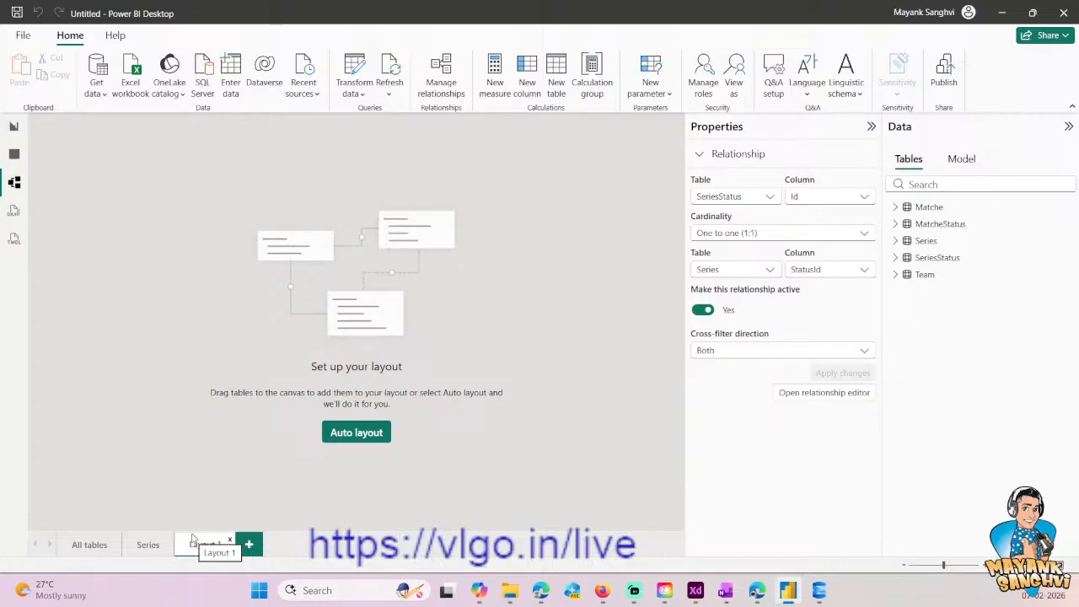
key(BackSpace)
key(BackSpace)
key(BackSpace)
key(BackSpace)
key(BackSpace)
key(BackSpace)
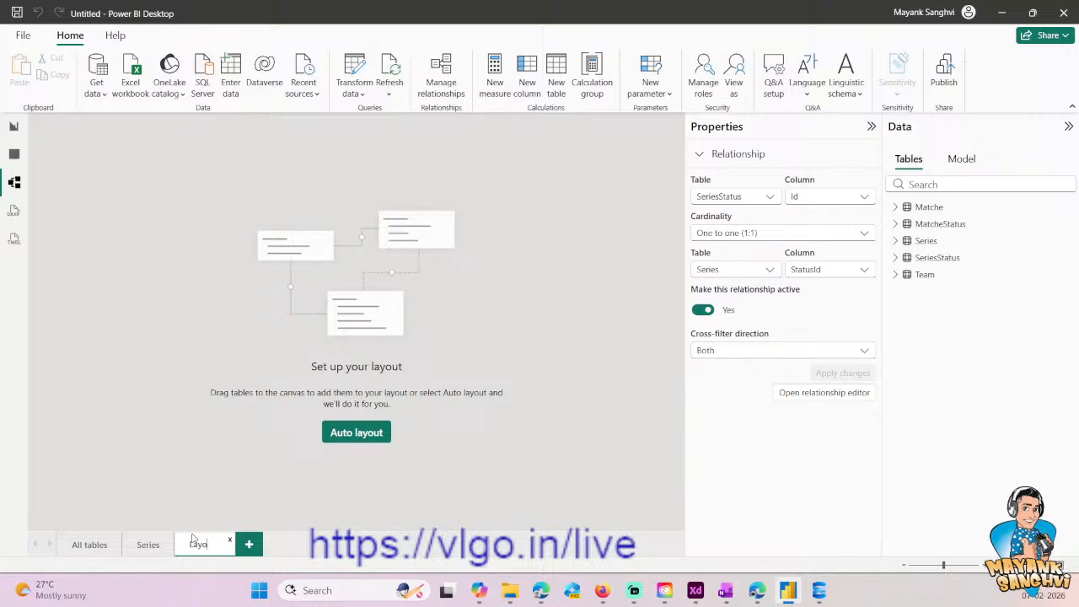
text(Matches)
key(Return)
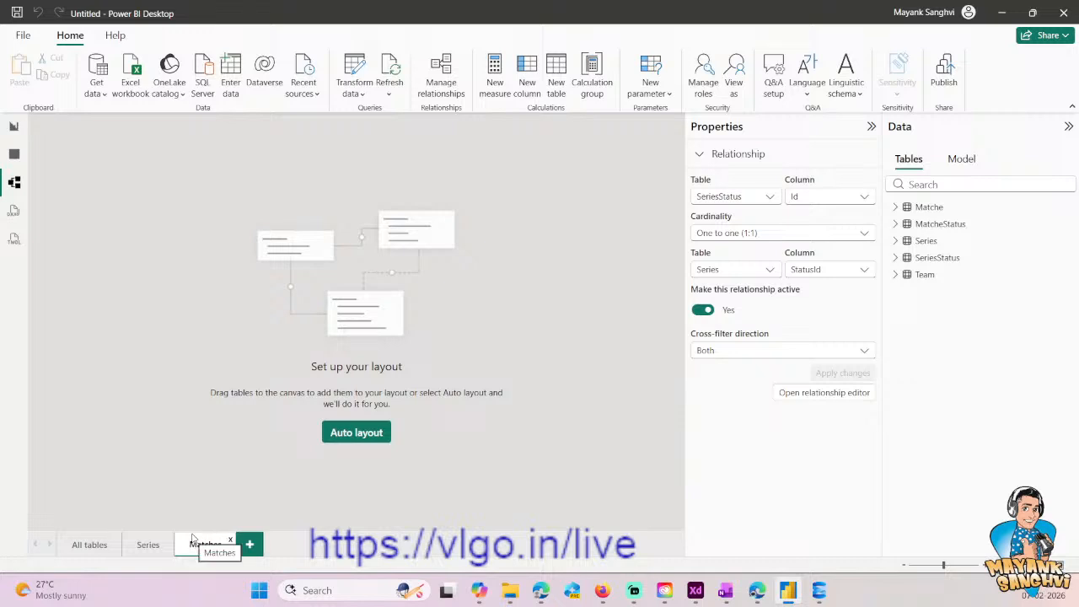
drag(951, 211, 226, 258)
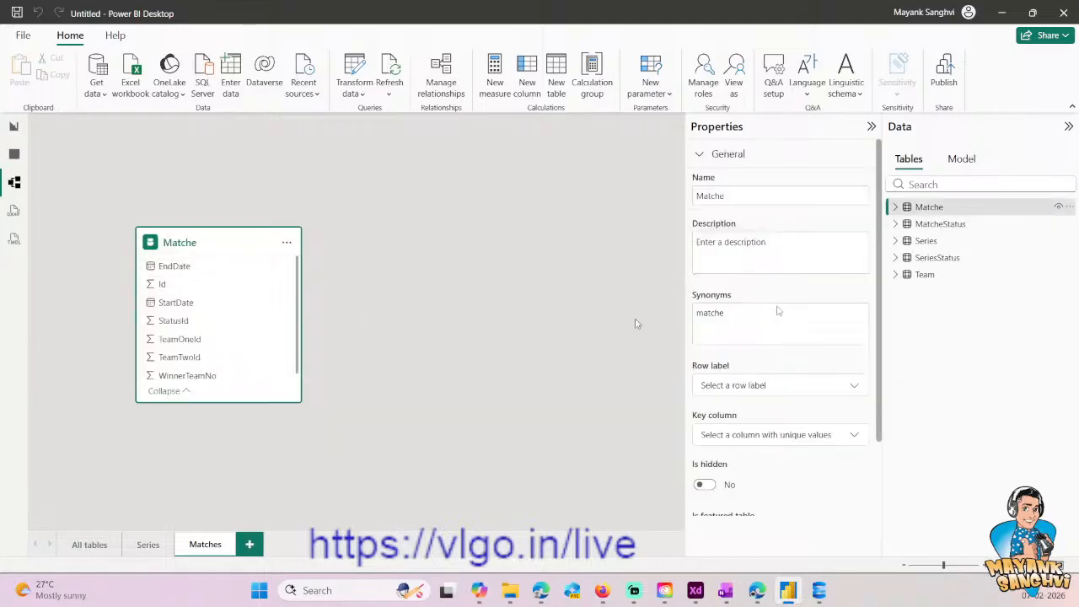
- Add MatcheStatus to the Matches layout and create an active one-to-many relationship from its Id to Matche's StatusId, with single cross-filter direction
drag(963, 230, 474, 224)
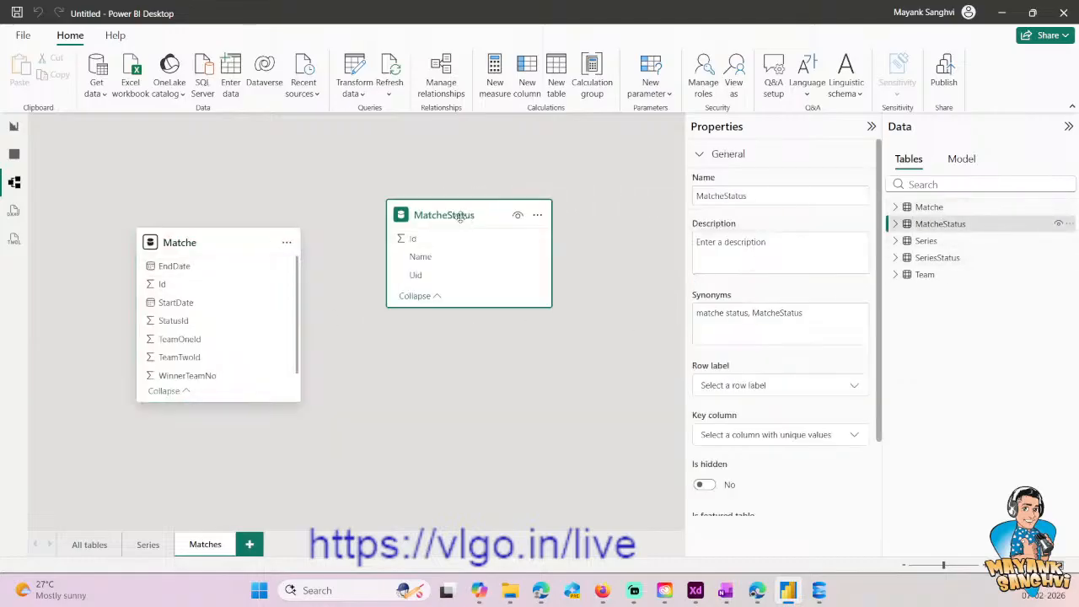
click(181, 320)
click(412, 265)
drag(412, 266, 234, 322)
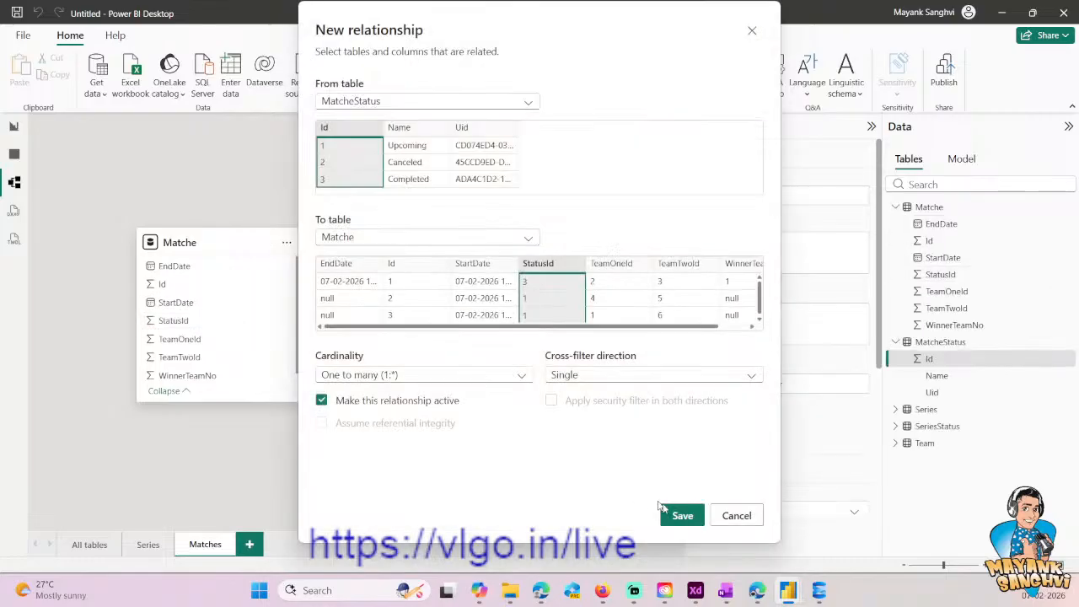
click(683, 515)
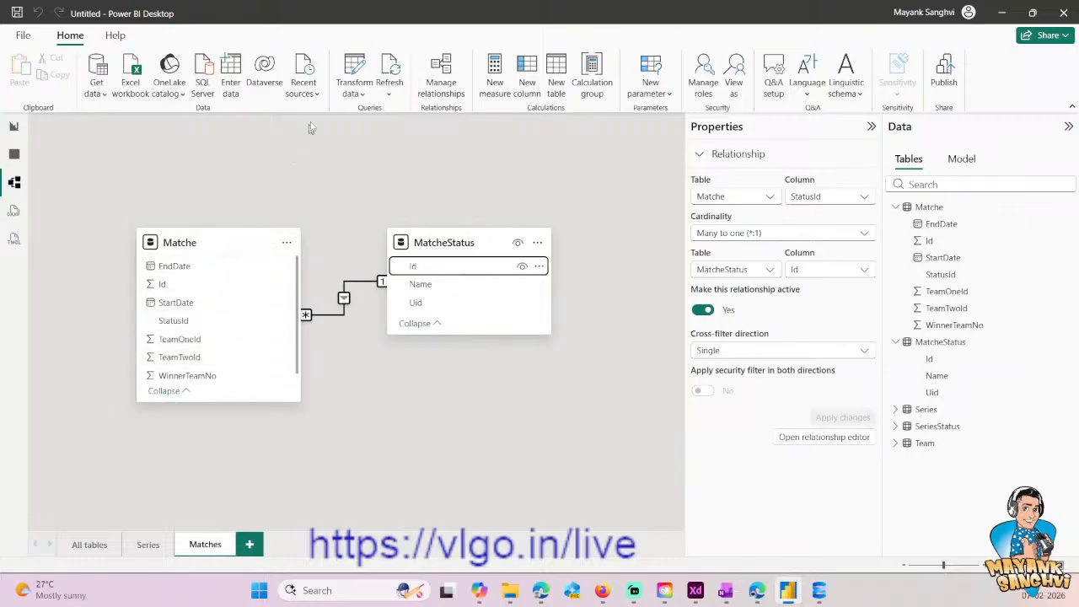
- Open the Matche query in the Power Query Editor and check the Upcoming Matches panel in the Adobe XD table layout design
click(349, 72)
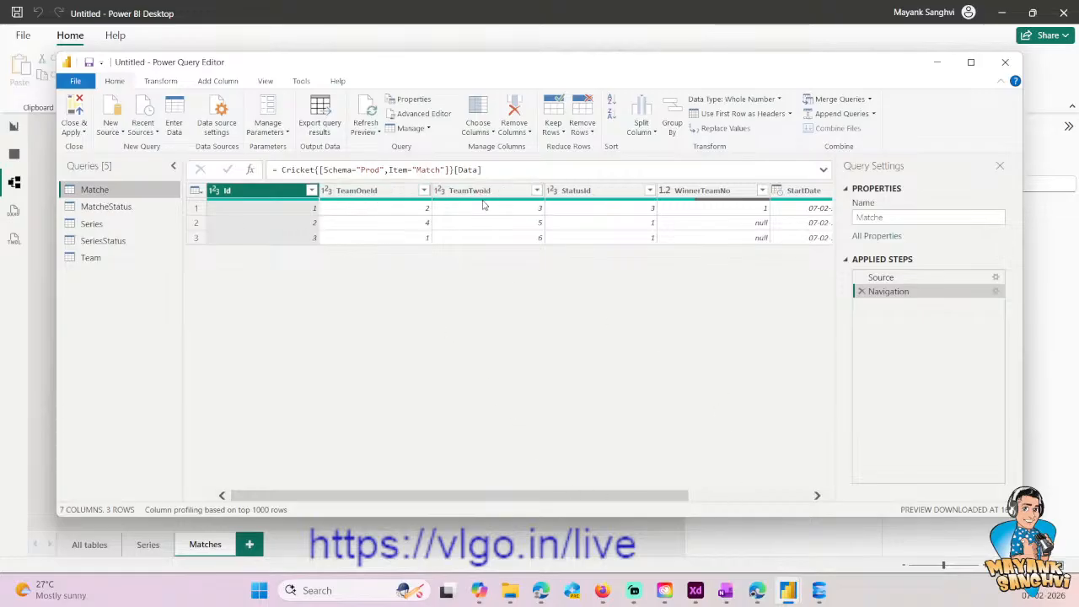
mouse_move(483, 204)
click(695, 590)
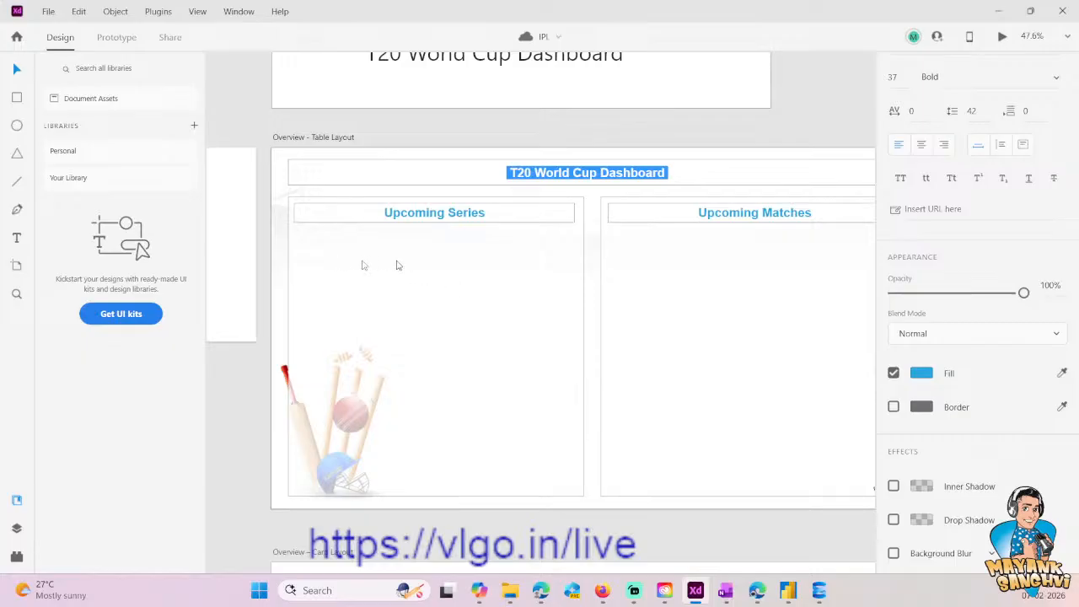
key(Escape)
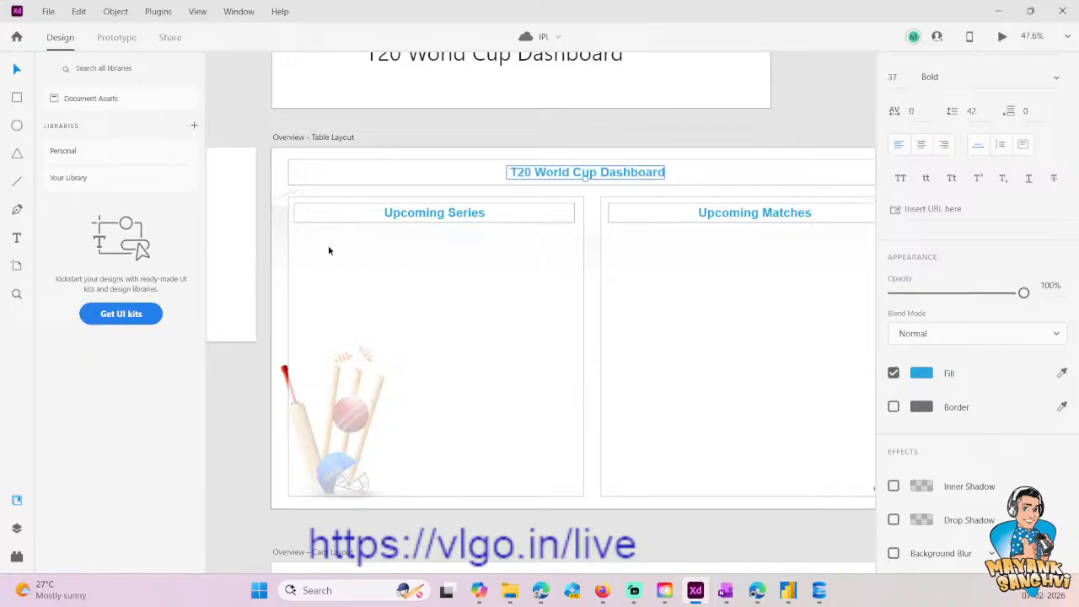
click(782, 256)
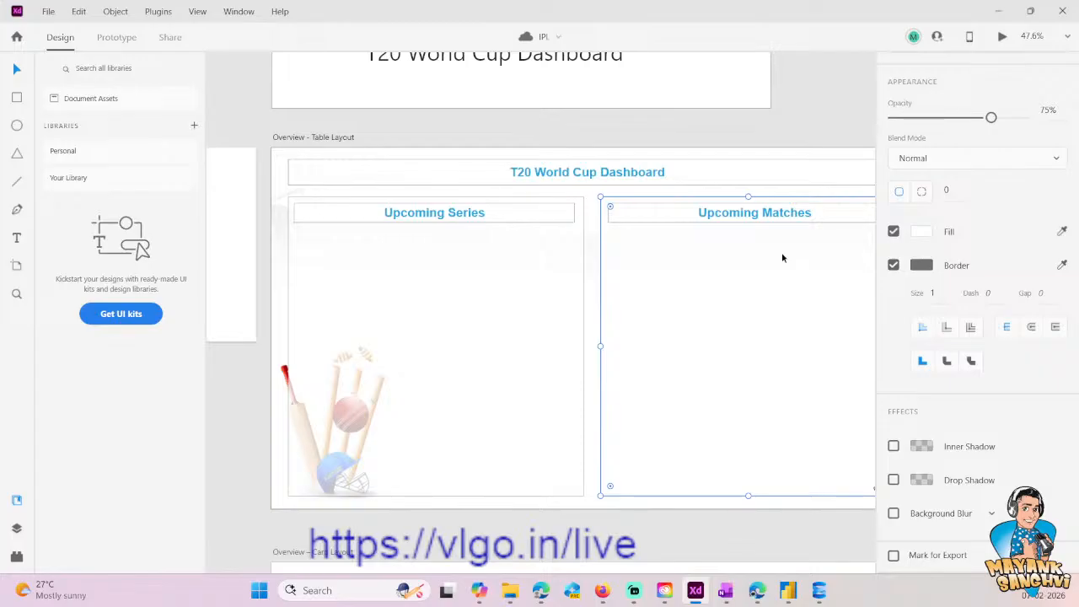
click(998, 11)
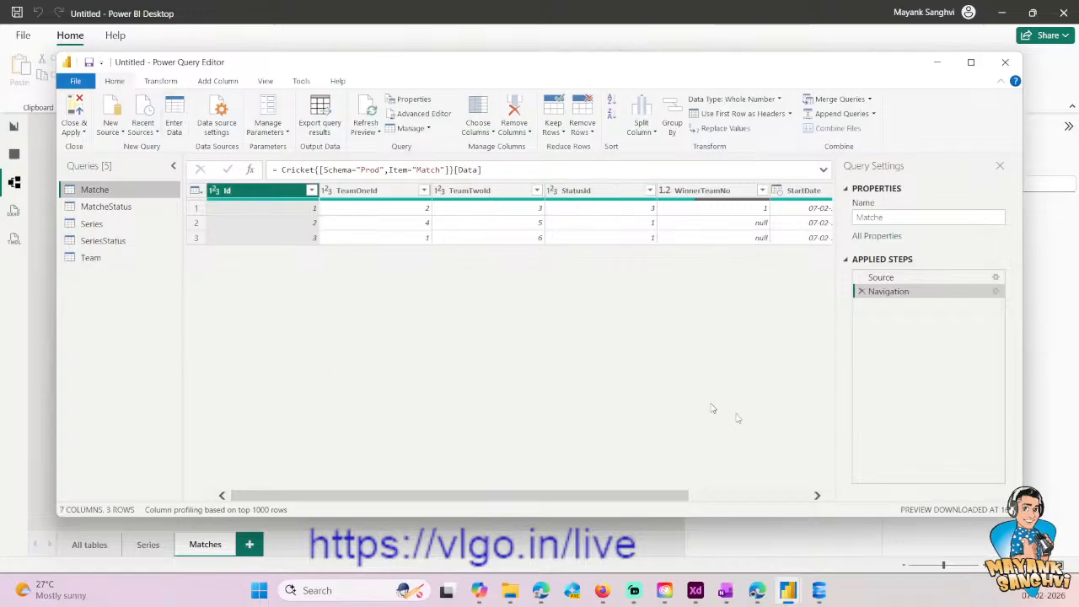
- Merge the Team query into Matche with a left outer join, matching TeamOneId to Team's Id
click(791, 497)
drag(788, 498, 573, 489)
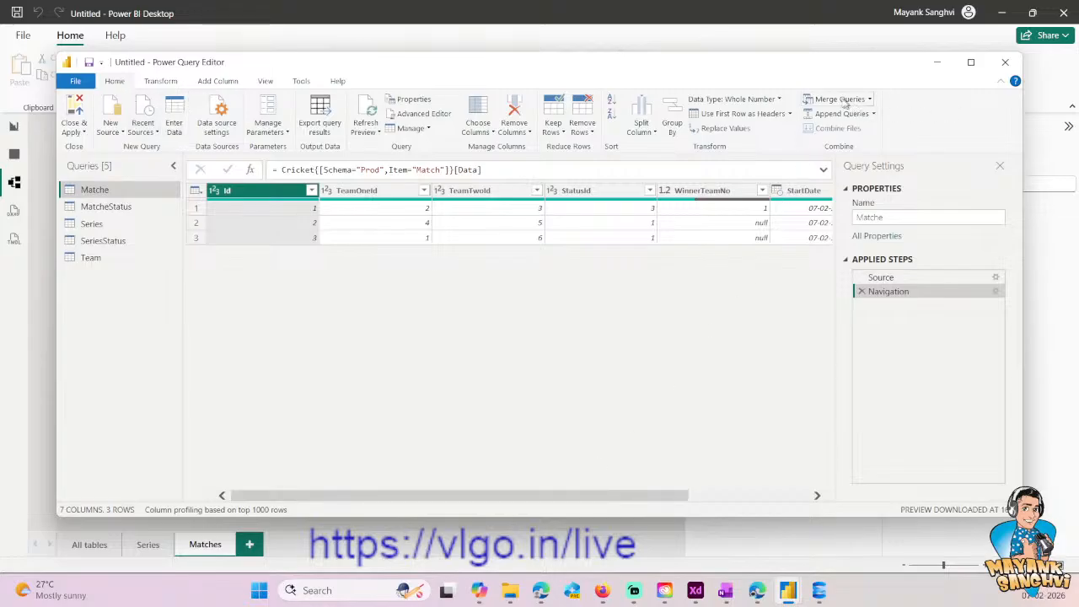
click(869, 99)
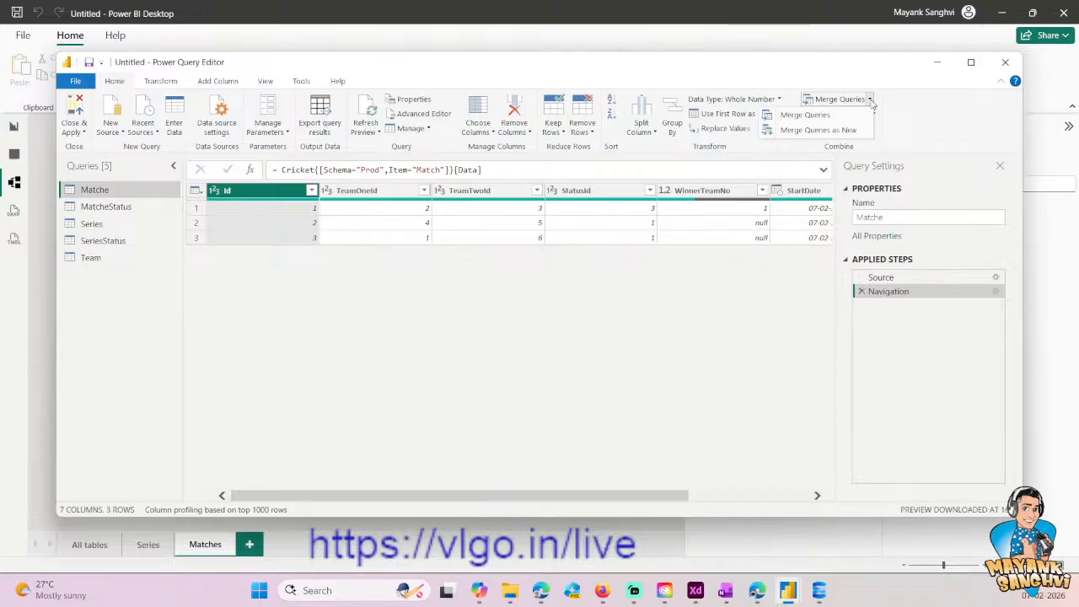
click(789, 132)
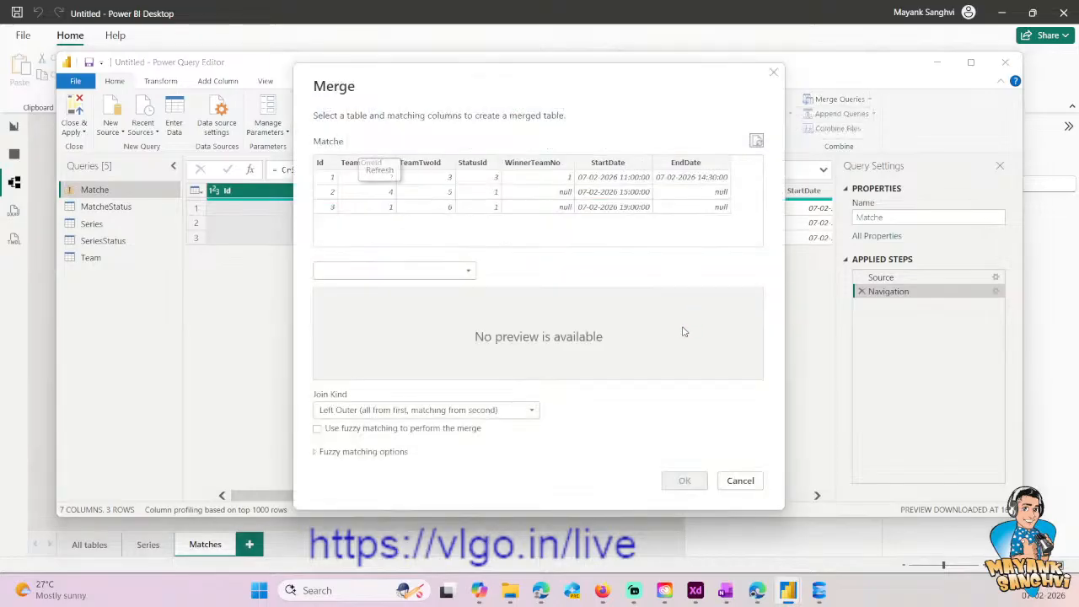
click(400, 278)
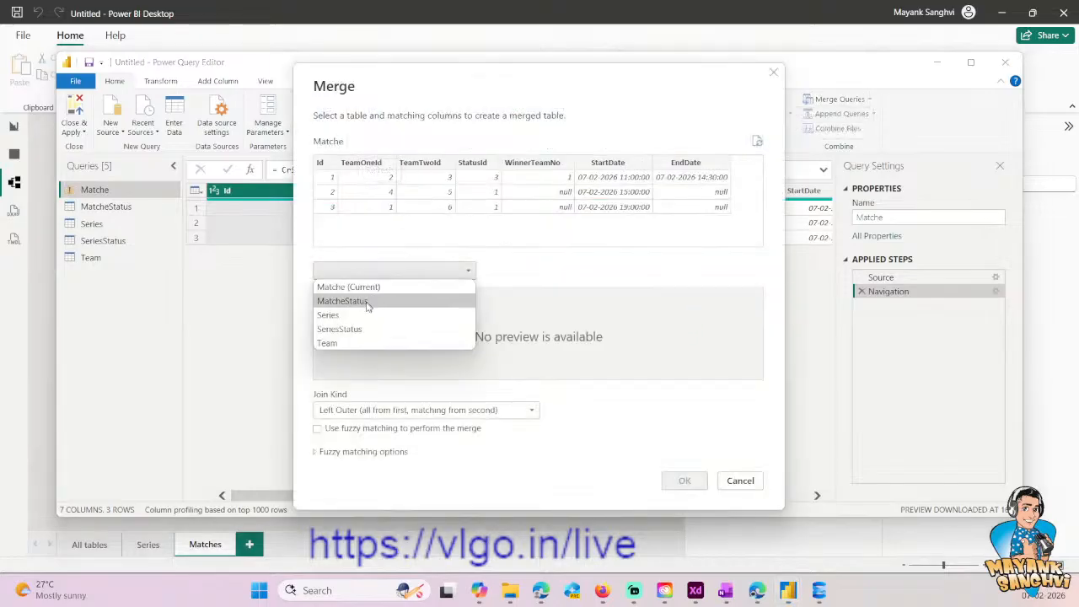
click(344, 342)
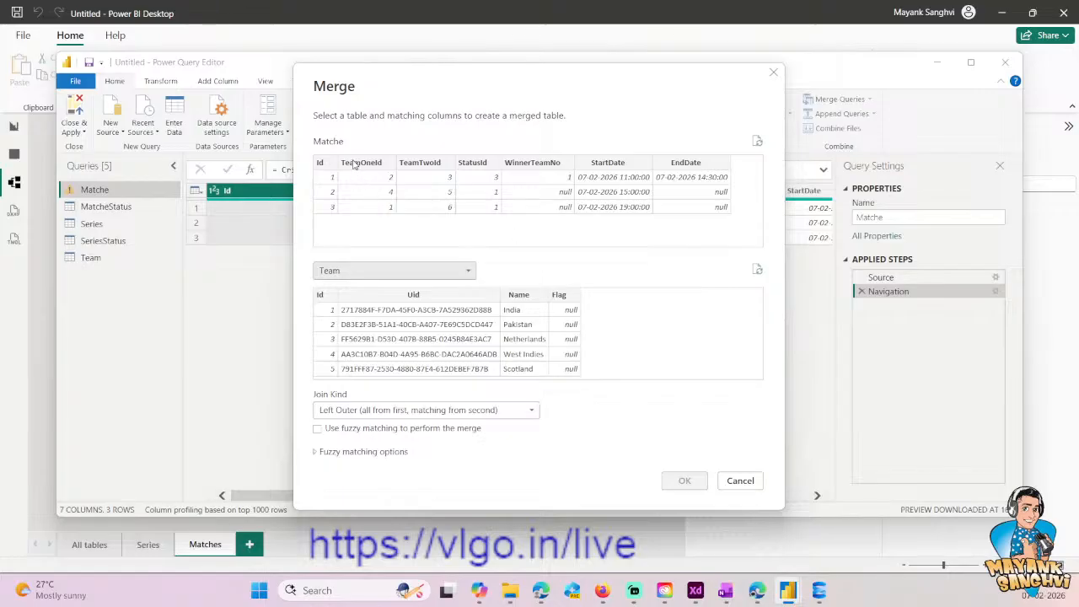
click(354, 165)
click(322, 295)
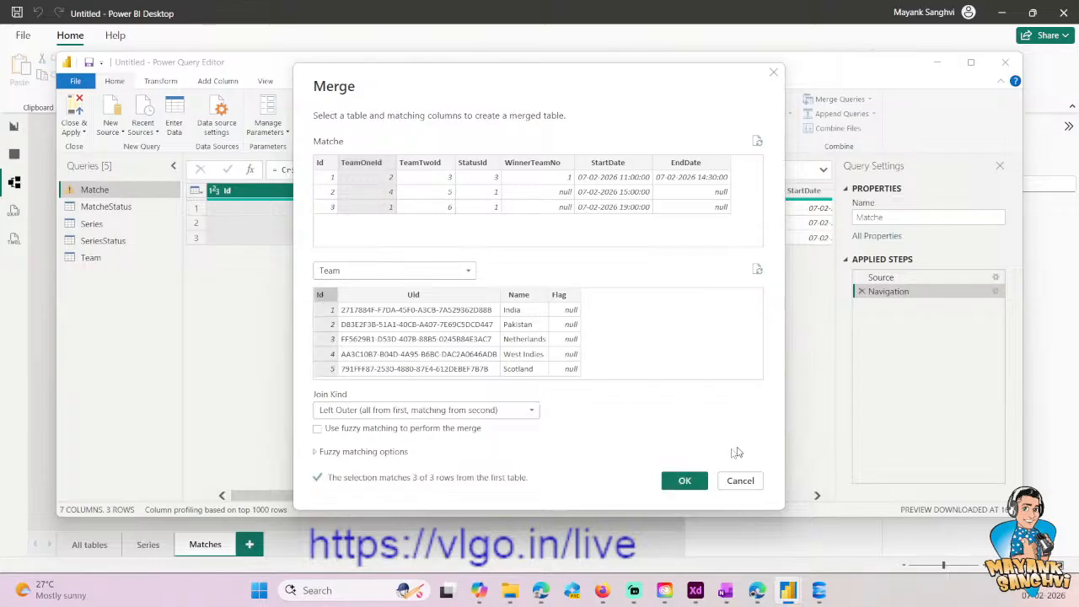
click(687, 481)
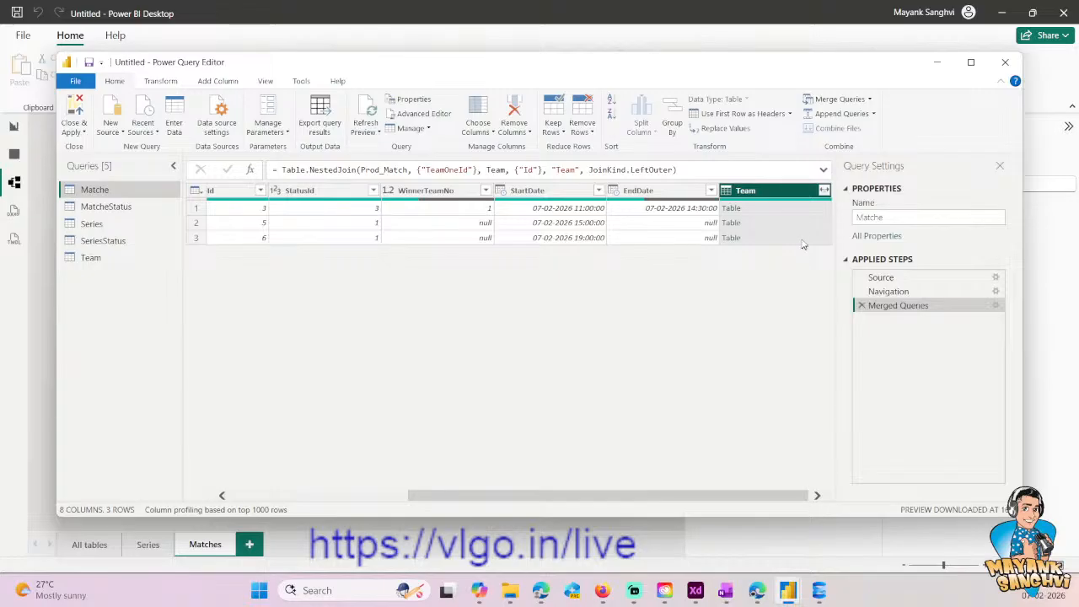
- Expand the merged Team column to only Name and Flag, without the original column name as prefix
click(824, 192)
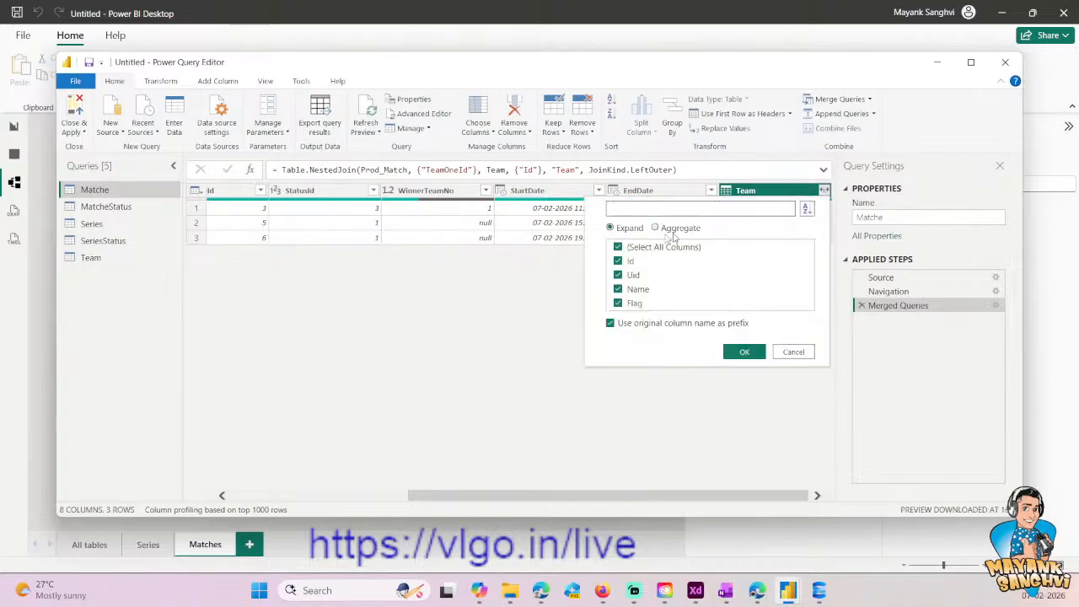
click(619, 249)
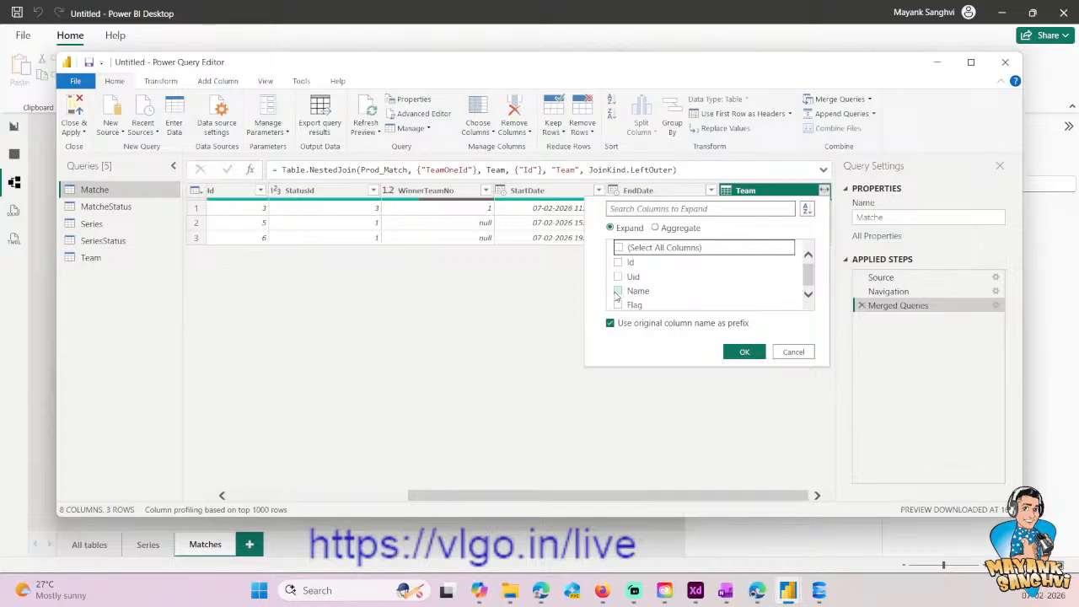
click(617, 293)
click(618, 305)
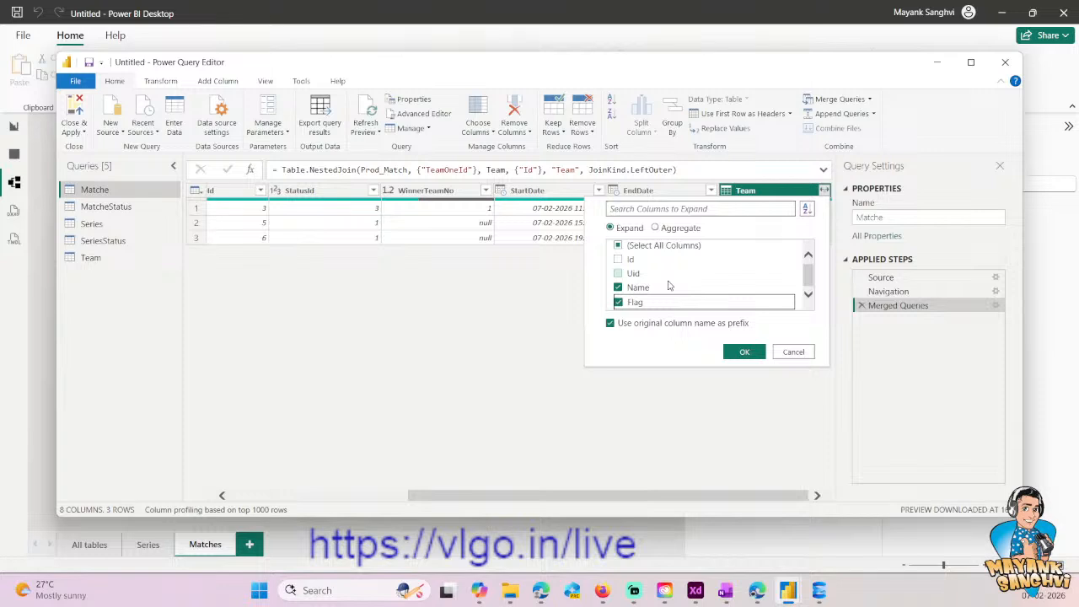
click(809, 295)
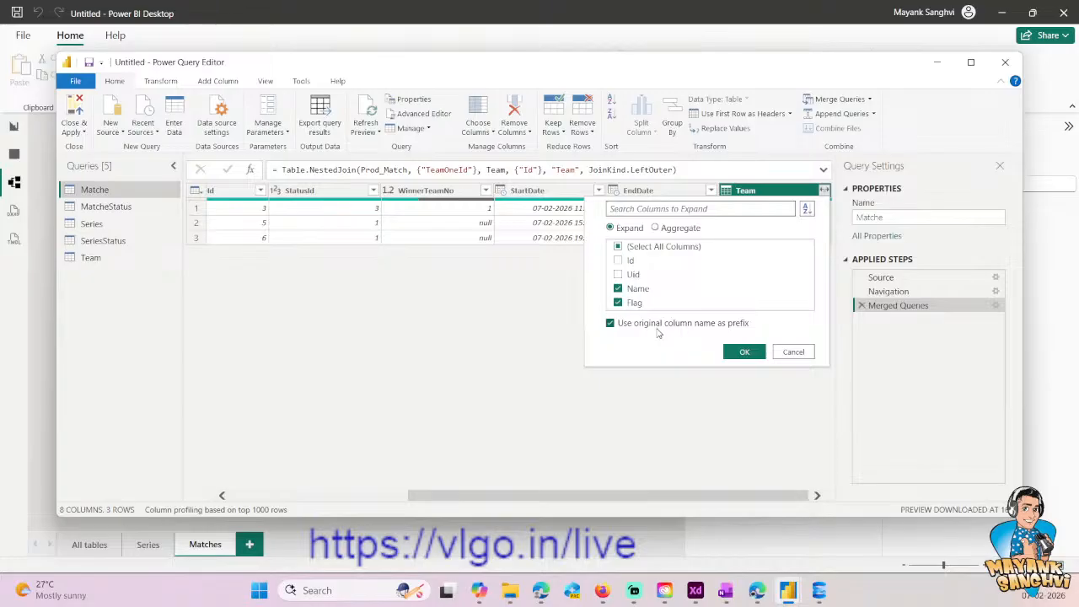
click(611, 322)
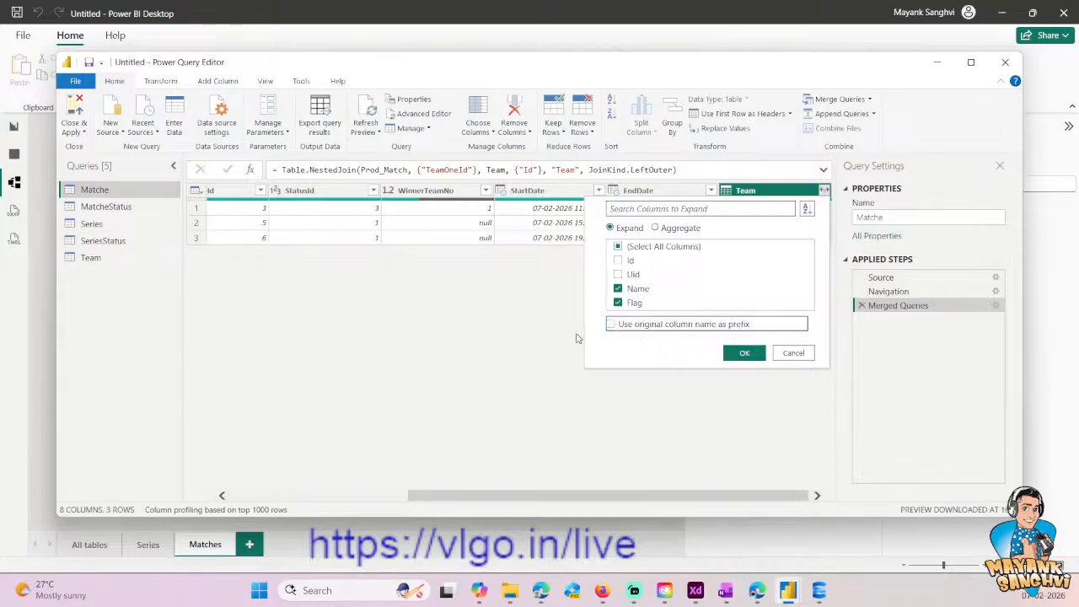
click(743, 354)
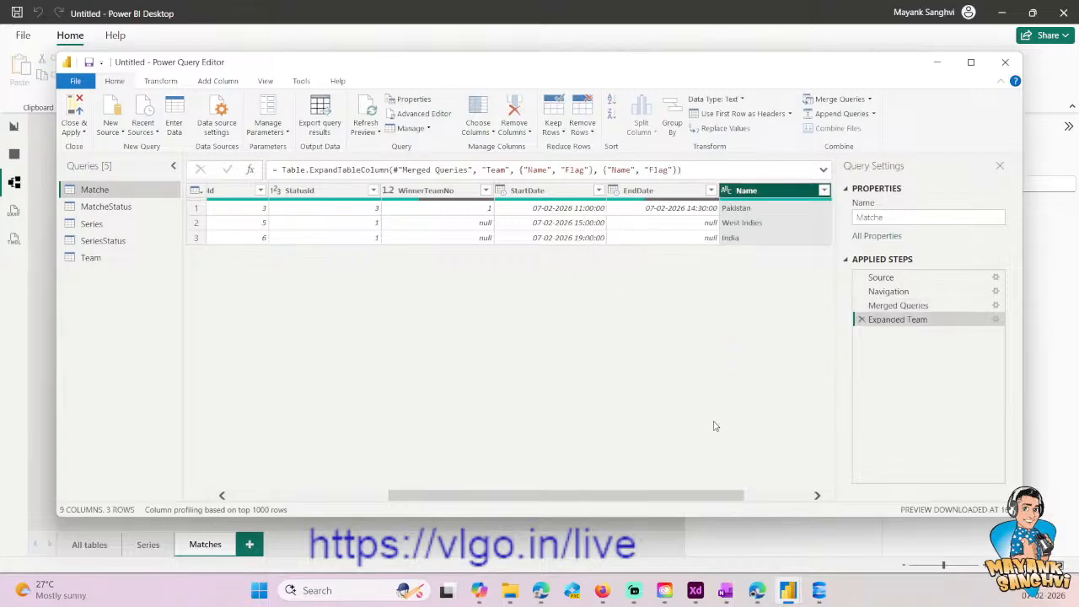
- Edit the expand step's formula to name the new columns Team One and Team One Flag
click(817, 497)
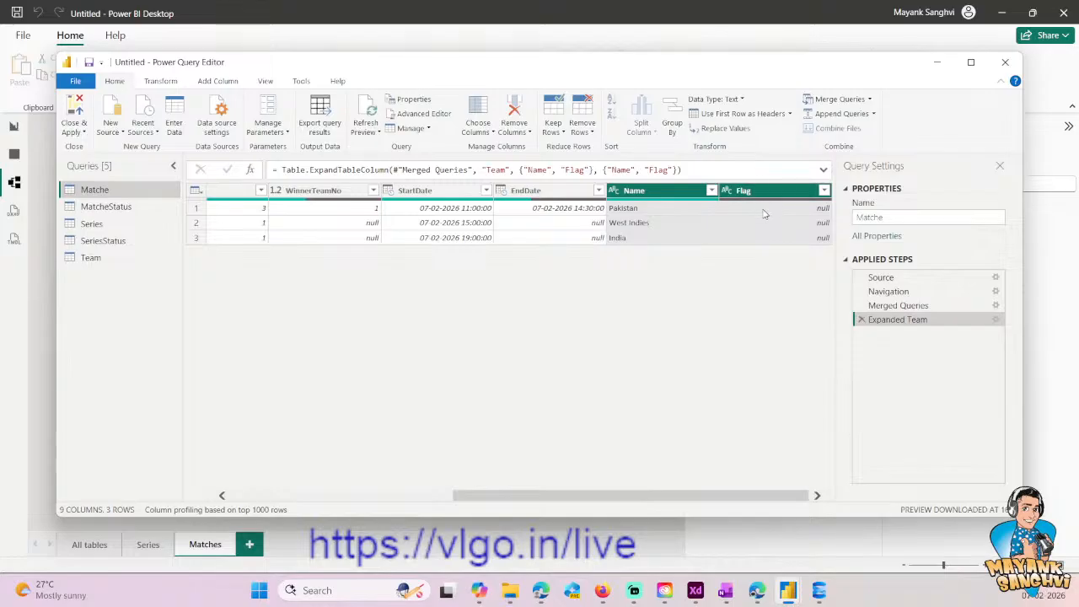
click(624, 170)
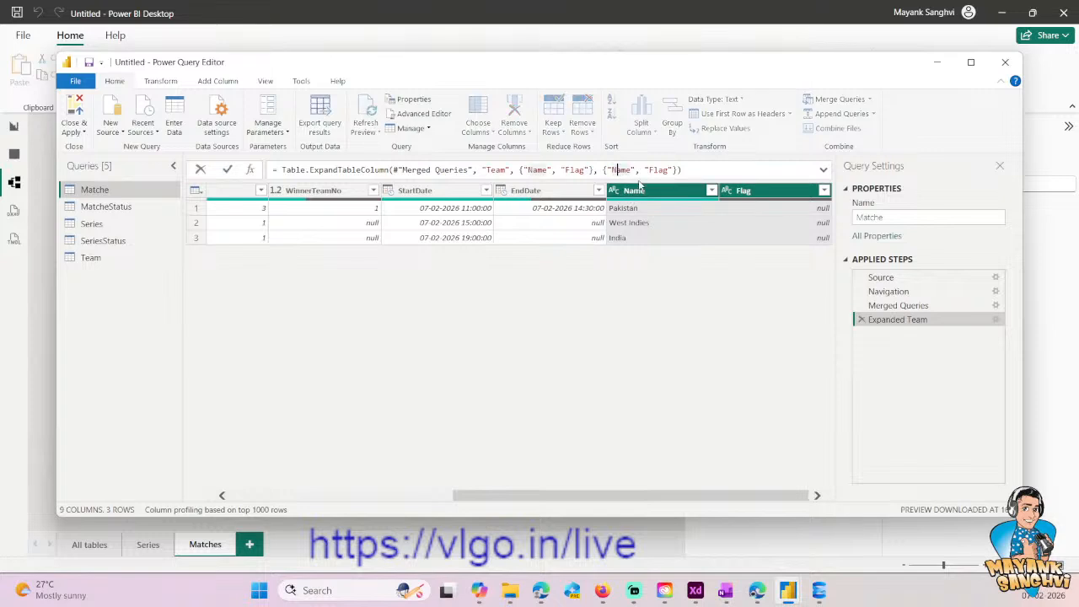
click(607, 169)
key(Right)
text(Team One)
key(ctrl+shift+Right)
key(Delete)
key(Right)
key(Right)
key(Right)
key(Right)
key(ctrl+shift+Right)
key(Left)
text(Team O)
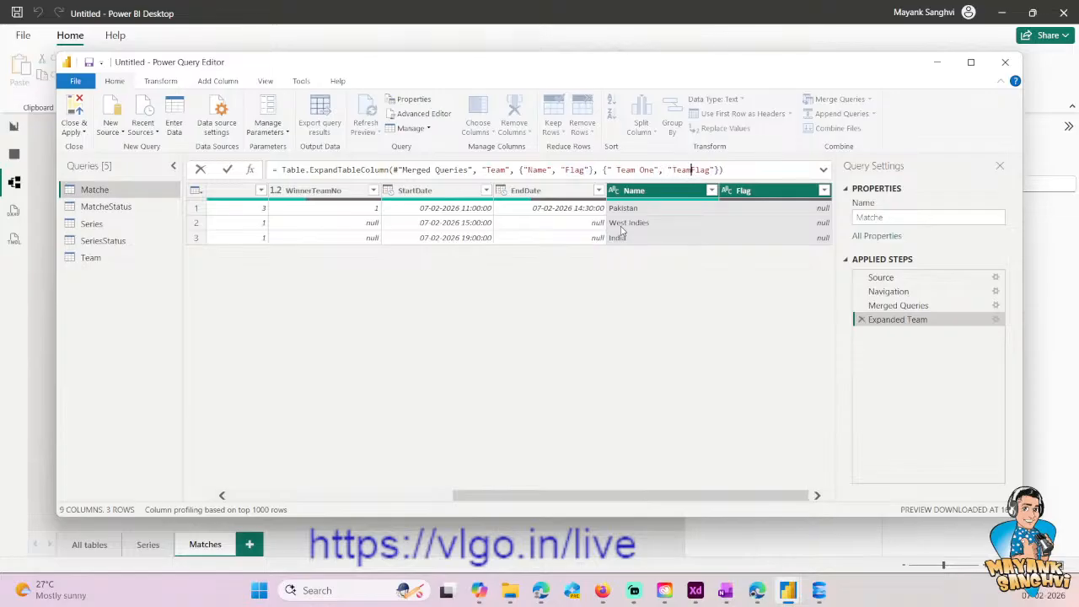
text(ne)
key(Return)
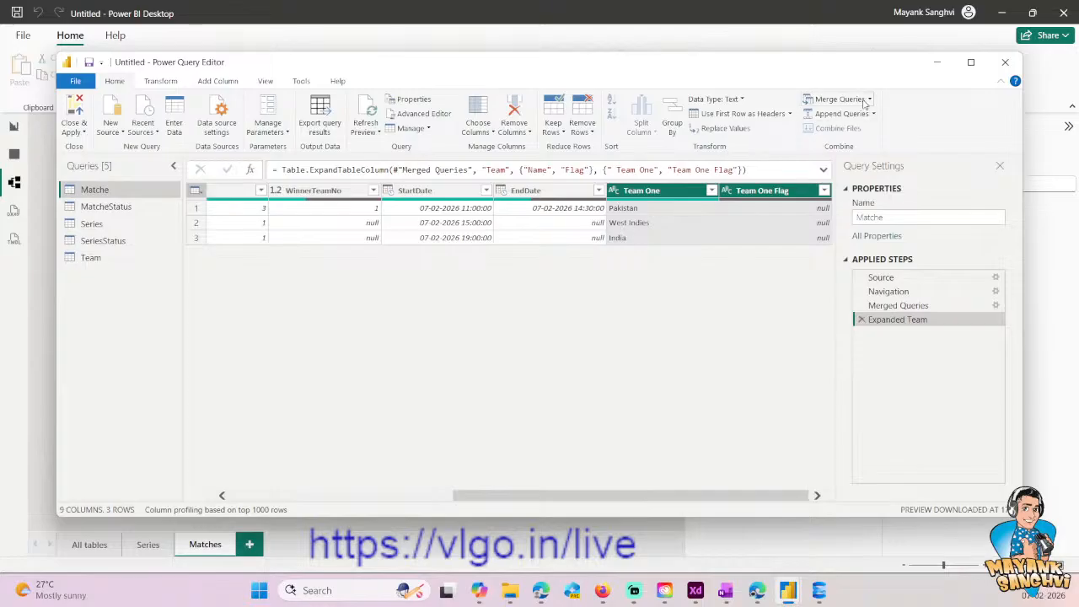
- In the Advanced Editor for Matche, rename the "Expanded Team" variable at the start of its definition line to TeamOneInfo
click(418, 116)
click(447, 263)
click(719, 247)
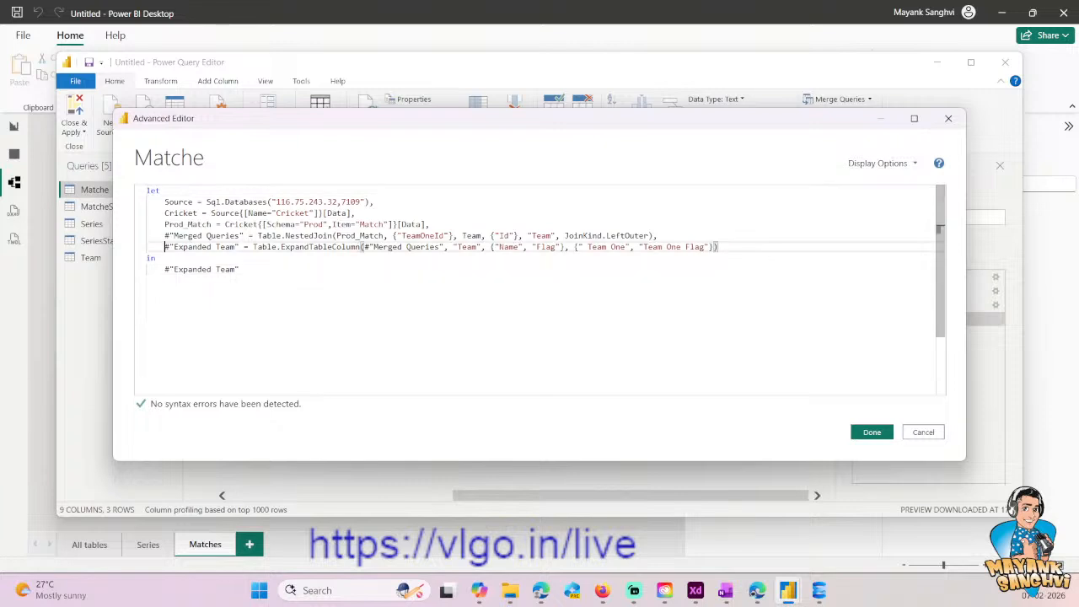
drag(164, 247, 239, 247)
text(eam)
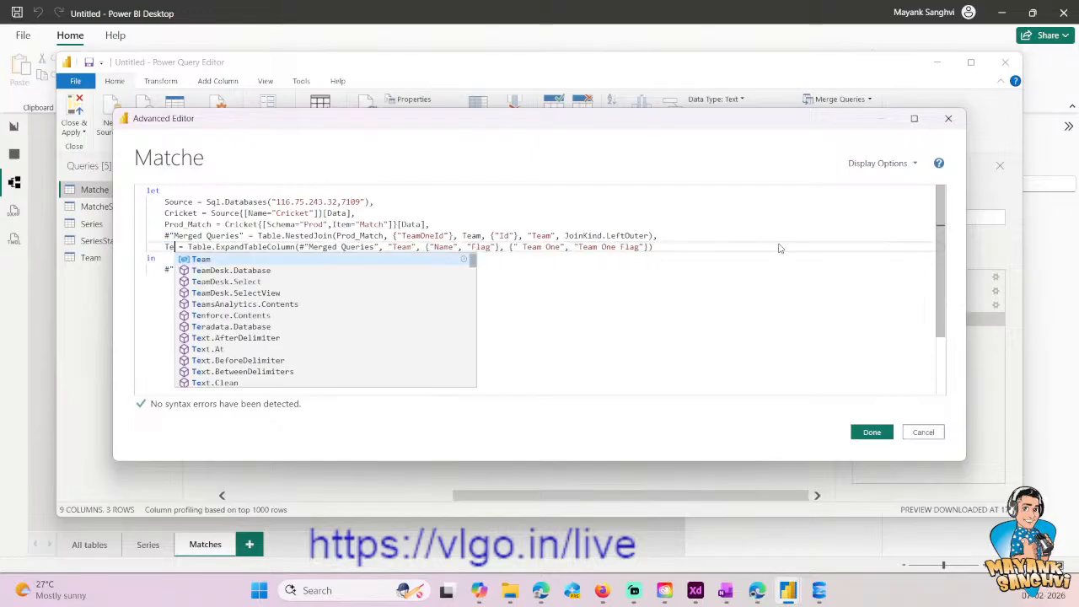
text(One)
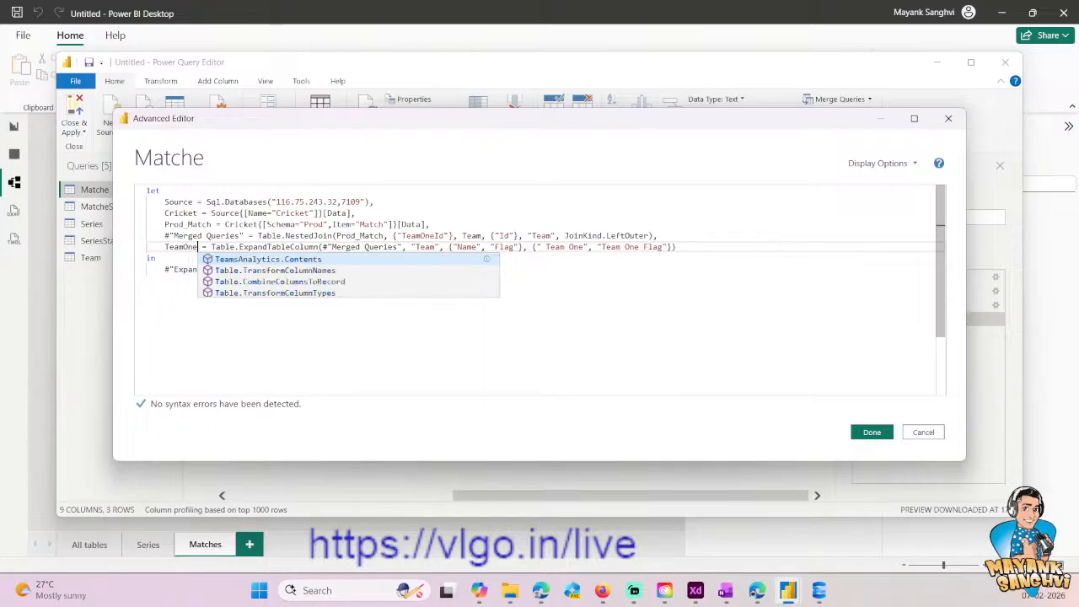
text(Info)
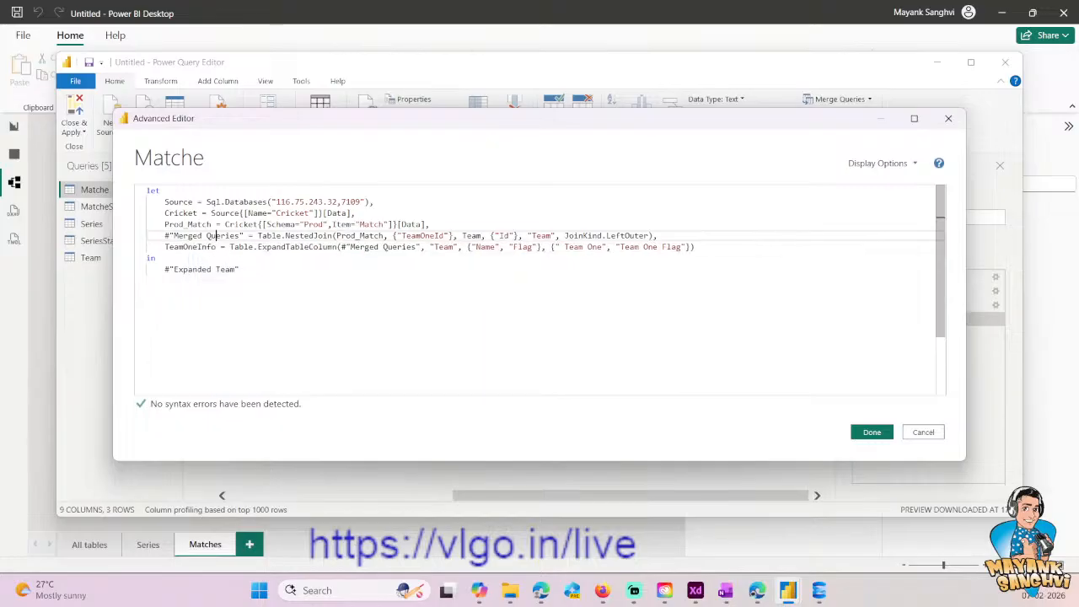
- End the TeamOneInfo line with a comma and duplicate it on the line below, leaving the copy without a trailing comma
click(695, 246)
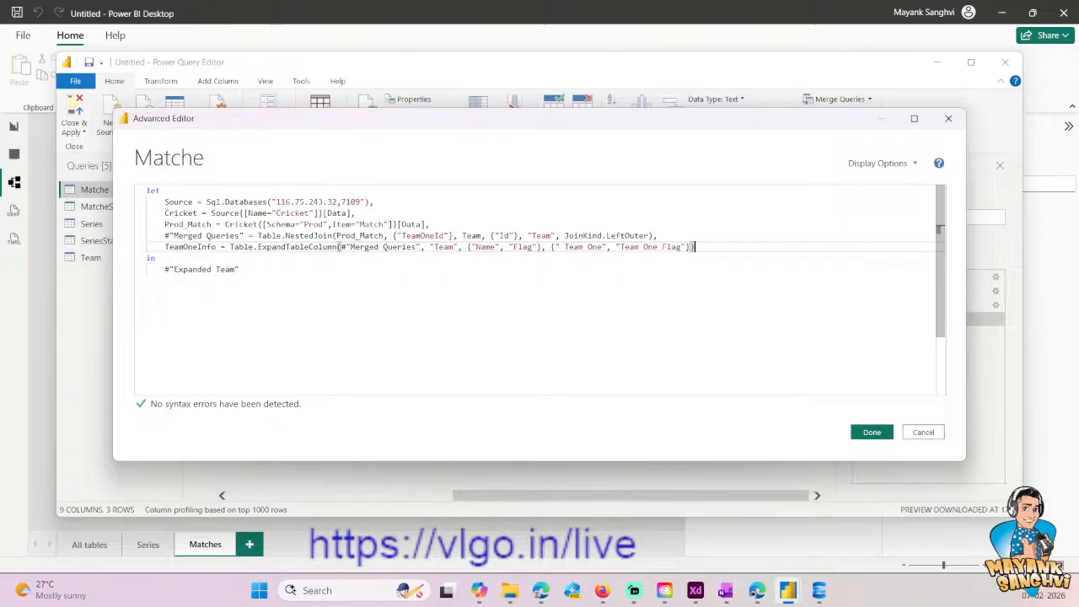
text(,)
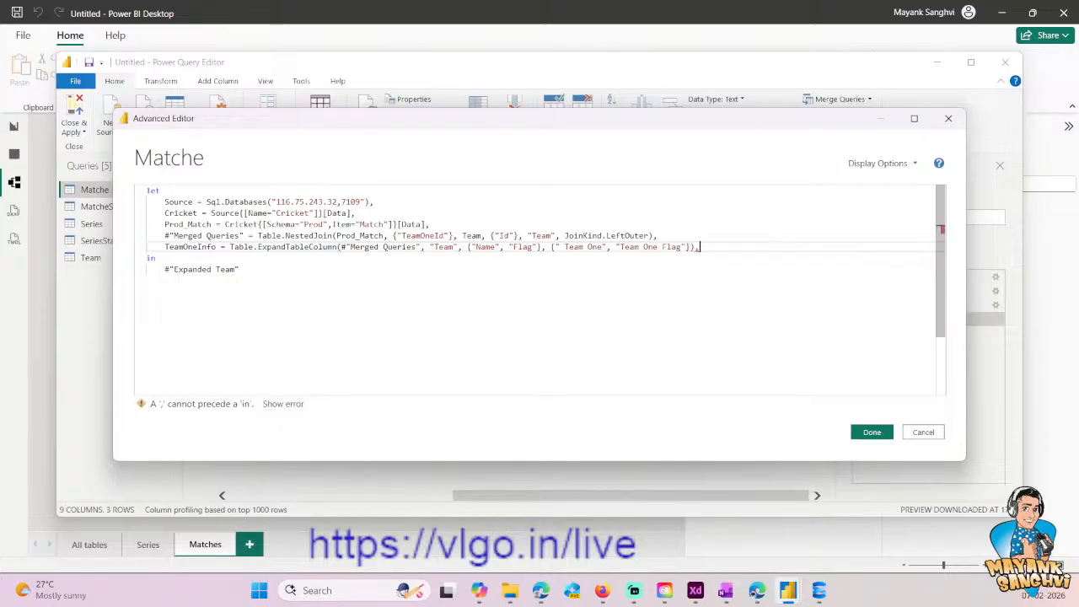
key(shift+Home)
key(ctrl+c)
key(End)
key(Return)
key(ctrl+v)
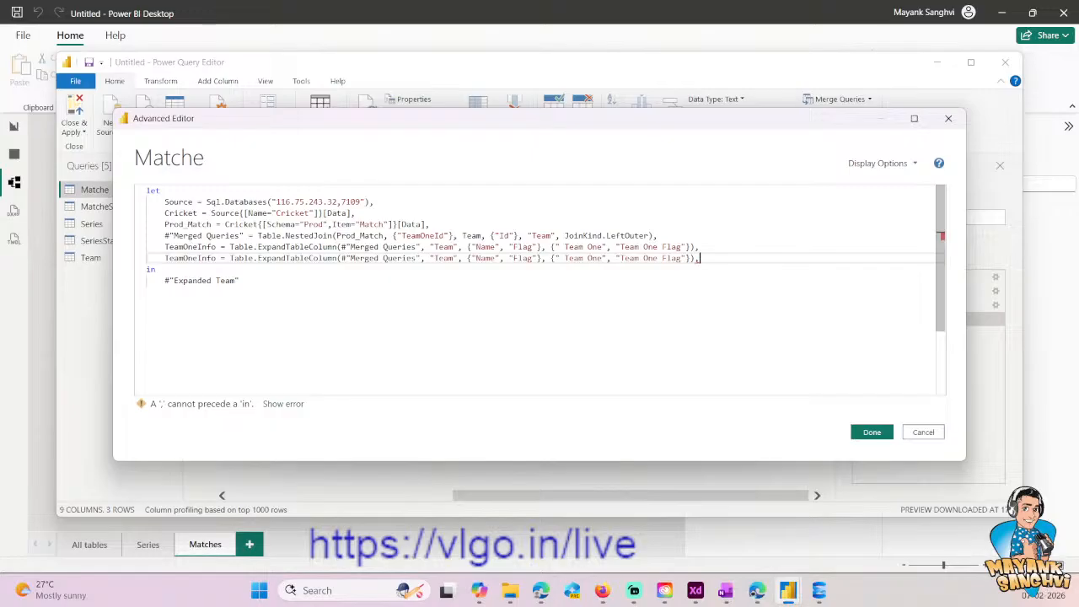
key(BackSpace)
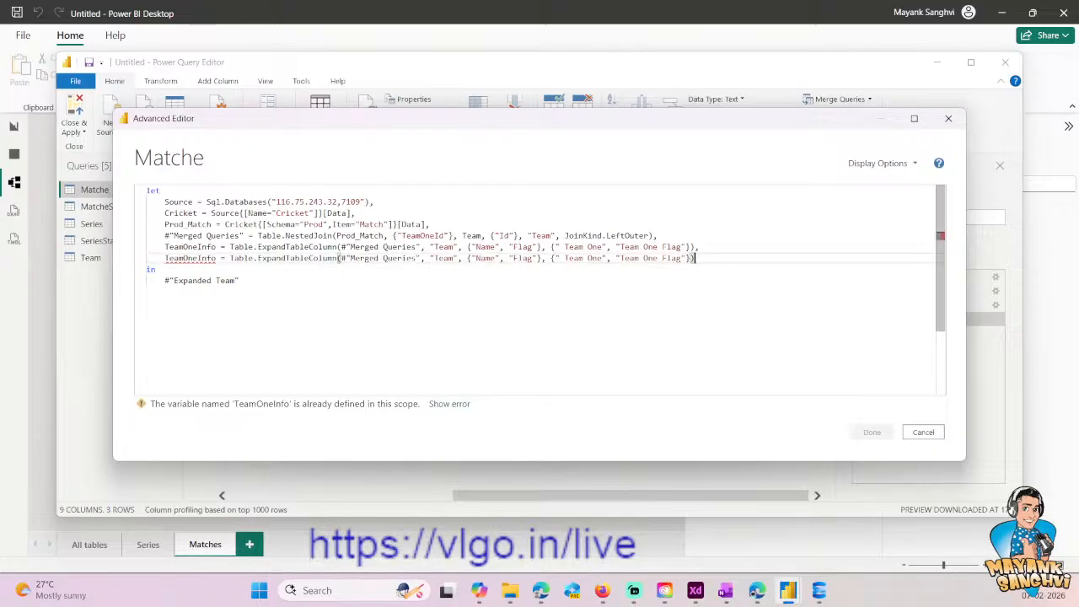
text(,)
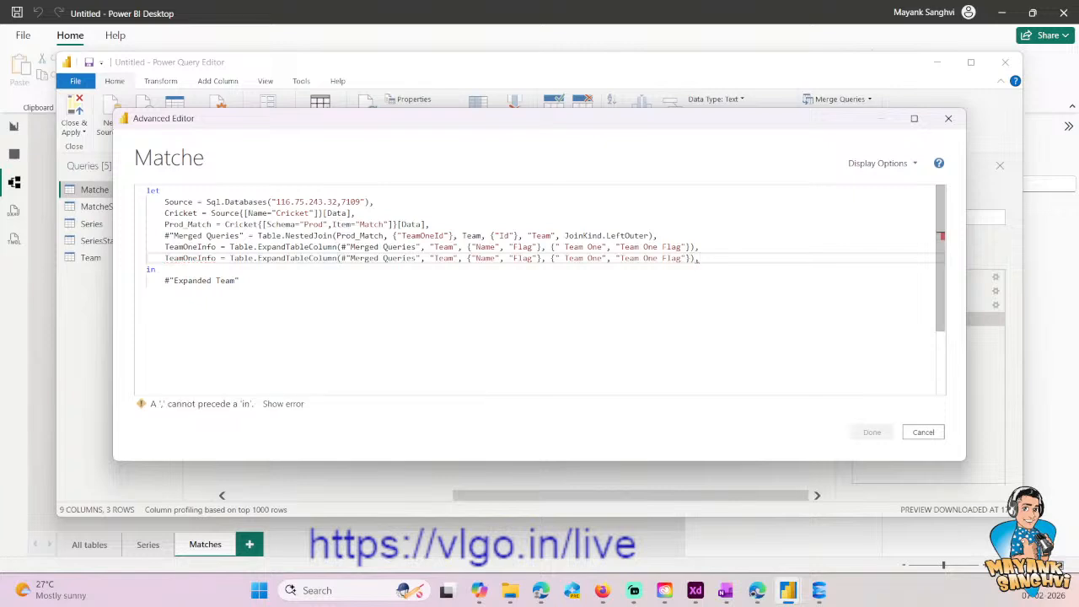
key(BackSpace)
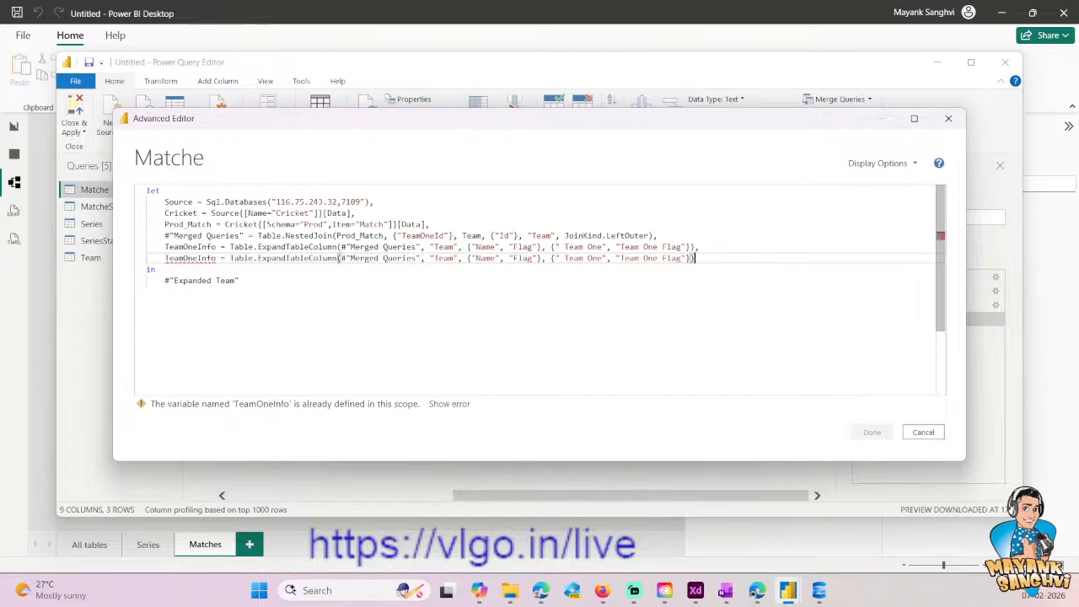
- Replace the #"Merged Queries" reference in the duplicated TeamOneInfo line with TeamOneInfo
double_click(181, 247)
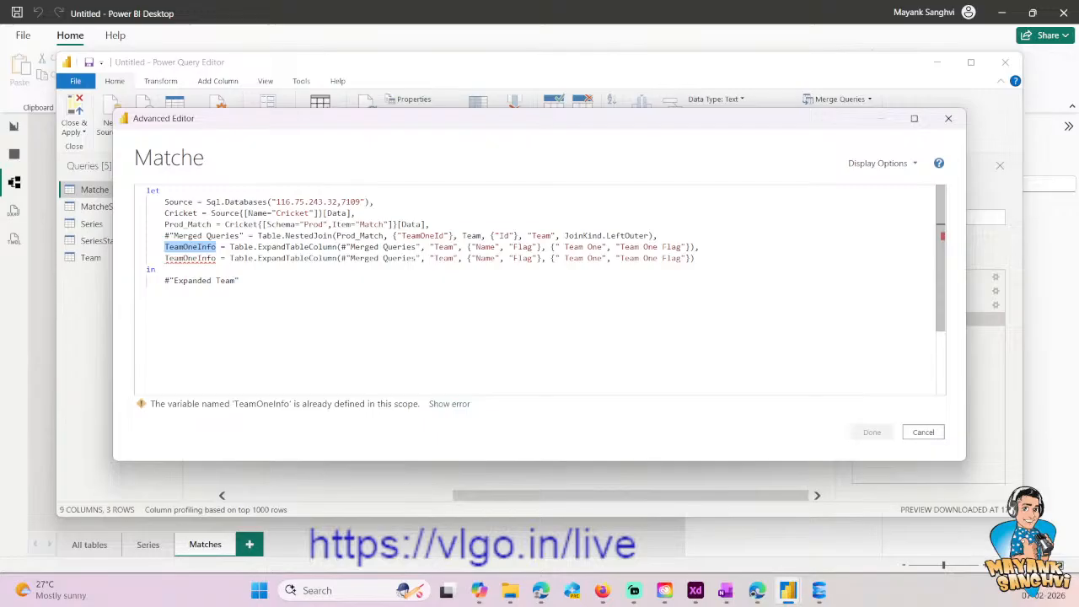
click(342, 258)
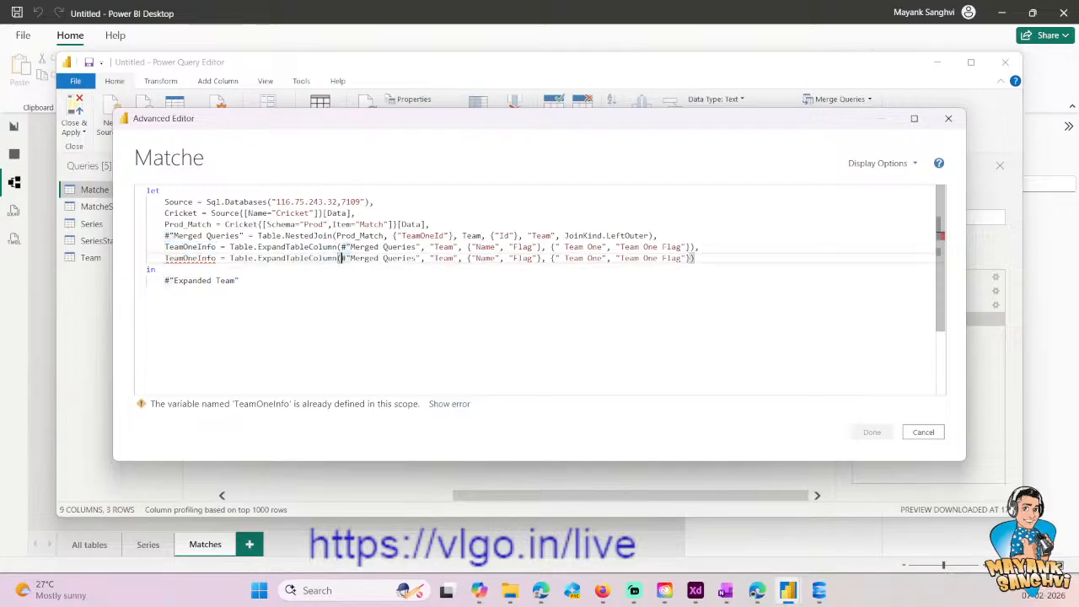
drag(341, 259, 419, 258)
key(ctrl+v)
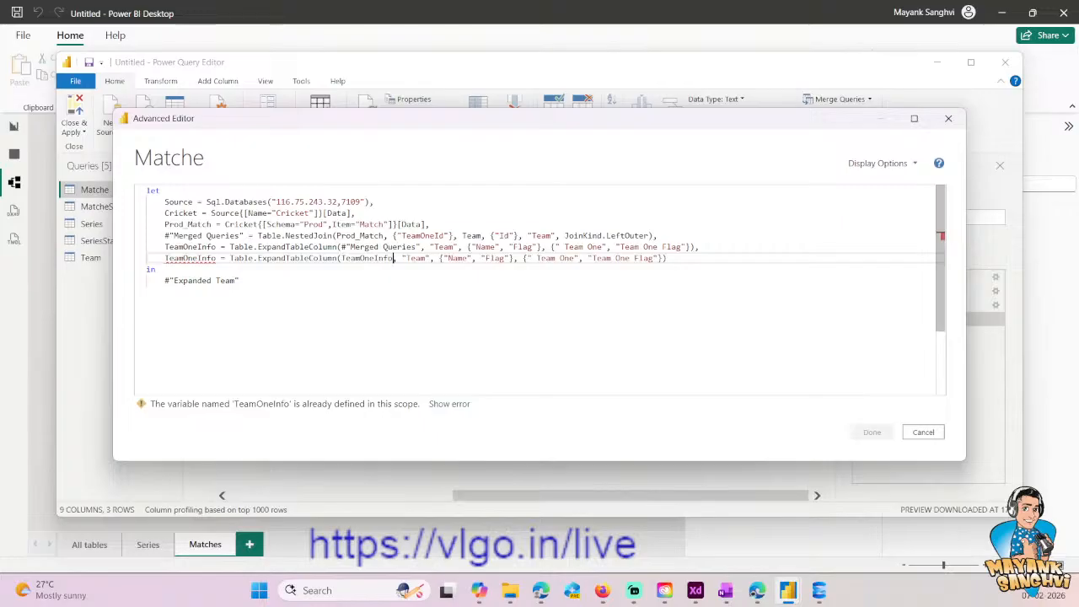
- Replace the duplicated TeamOneInfo line with a copy of the #"Merged Queries" nested join line
key(End)
key(shift+Home)
key(Delete)
key(Up)
key(Up)
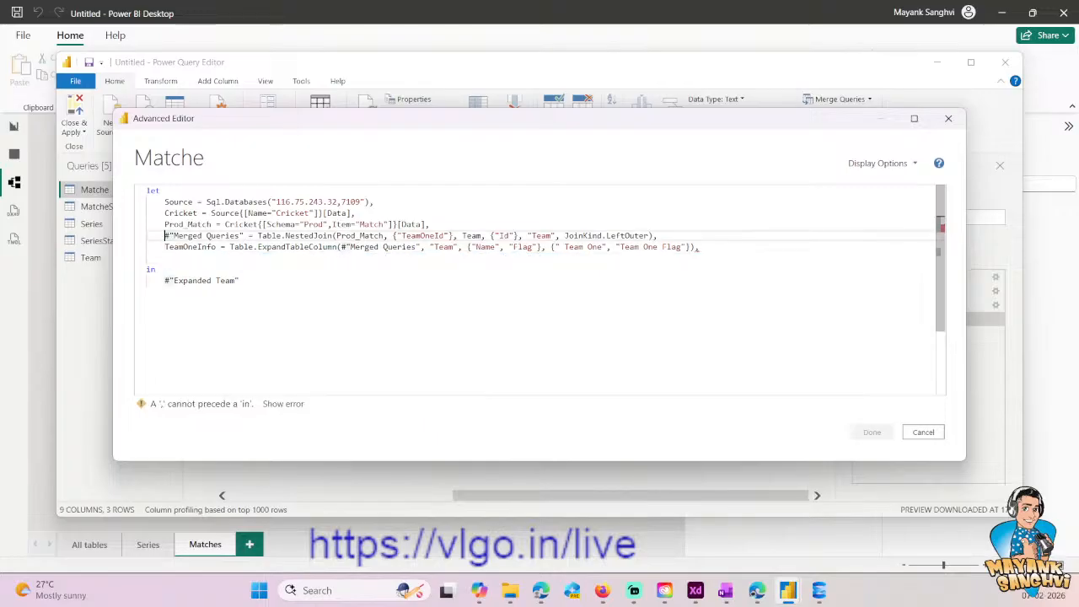
key(shift+Home)
key(ctrl+c)
key(Down)
key(End)
key(Return)
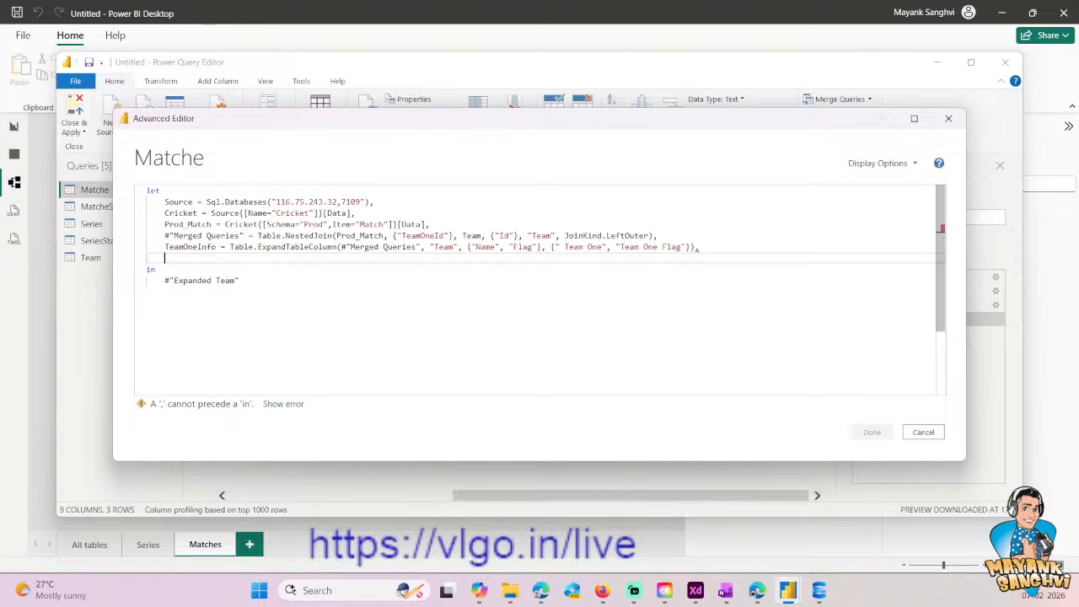
key(ctrl+v)
- Change the join key in the copied nested join line to TeamTwoId
key(ctrl+Right)
key(ctrl+Right)
key(ctrl+Right)
key(ctrl+Right)
key(ctrl+Right)
key(ctrl+Right)
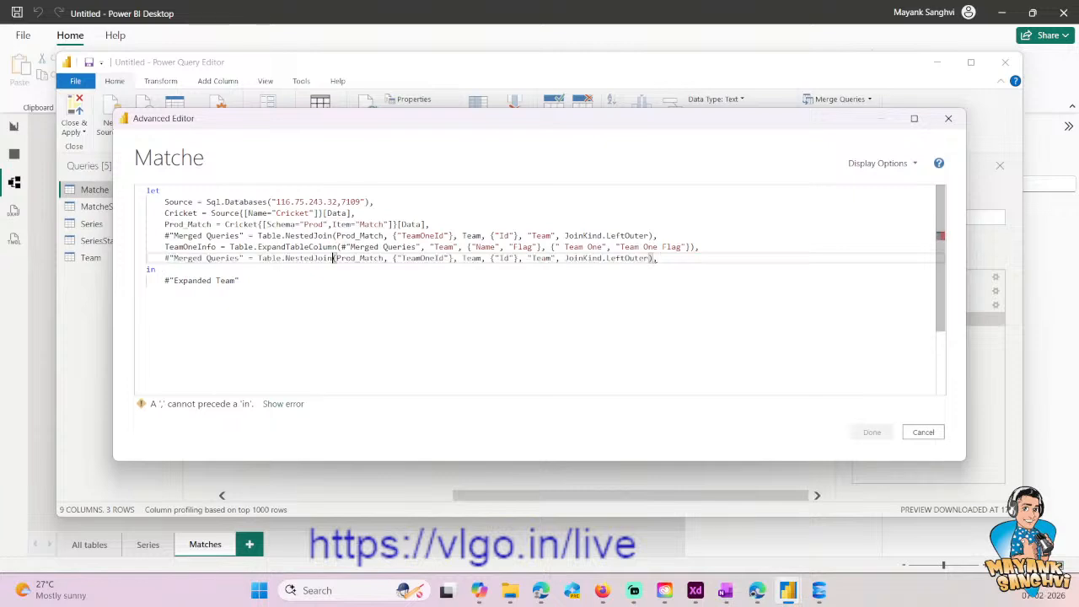
key(ctrl+Right)
key(ctrl+Left)
key(ctrl+Left)
key(ctrl+Left)
key(Right)
key(Right)
key(Right)
key(Right)
key(shift+Right)
key(shift+Right)
key(shift+Right)
text(Two)
- Rename the variable at the start of the copied nested join line to TeamTwoMerge
key(Home)
key(ctrl+shift+Right)
key(ctrl+shift+Right)
key(ctrl+shift+Right)
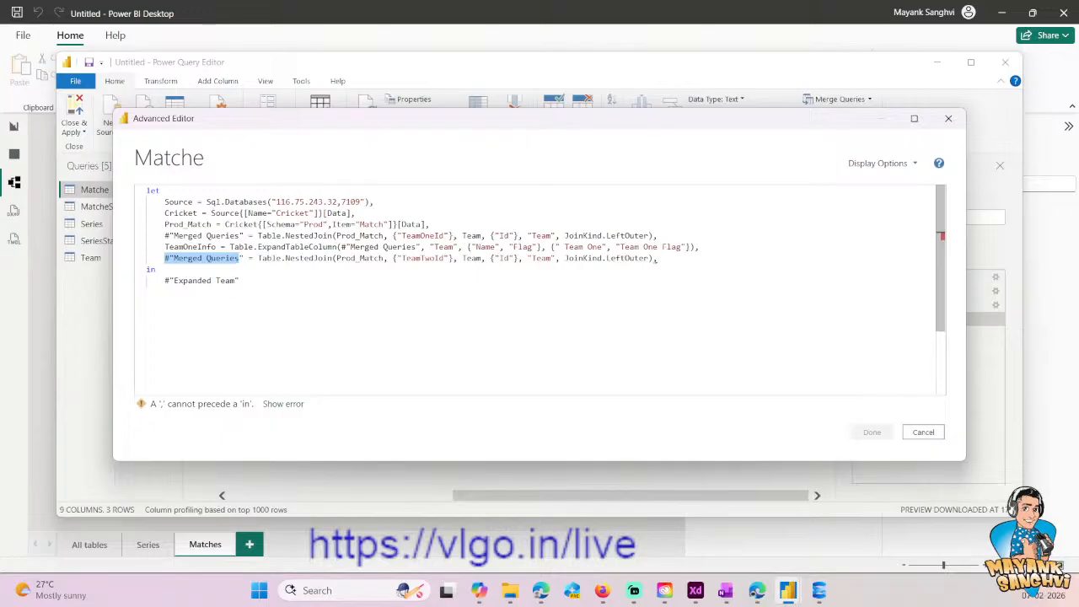
text(TeamTwo)
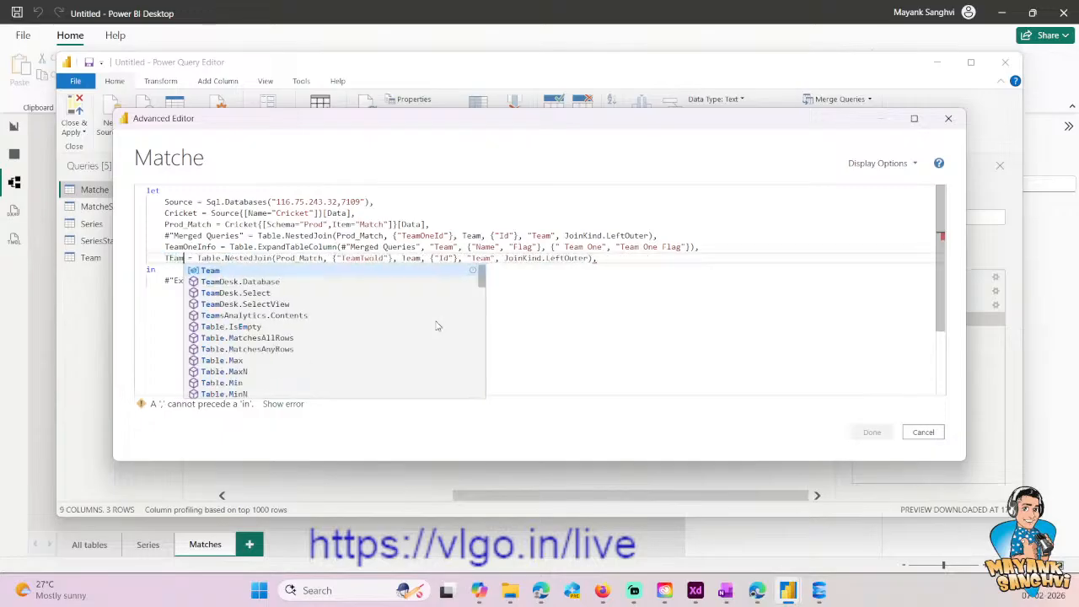
text(Merge)
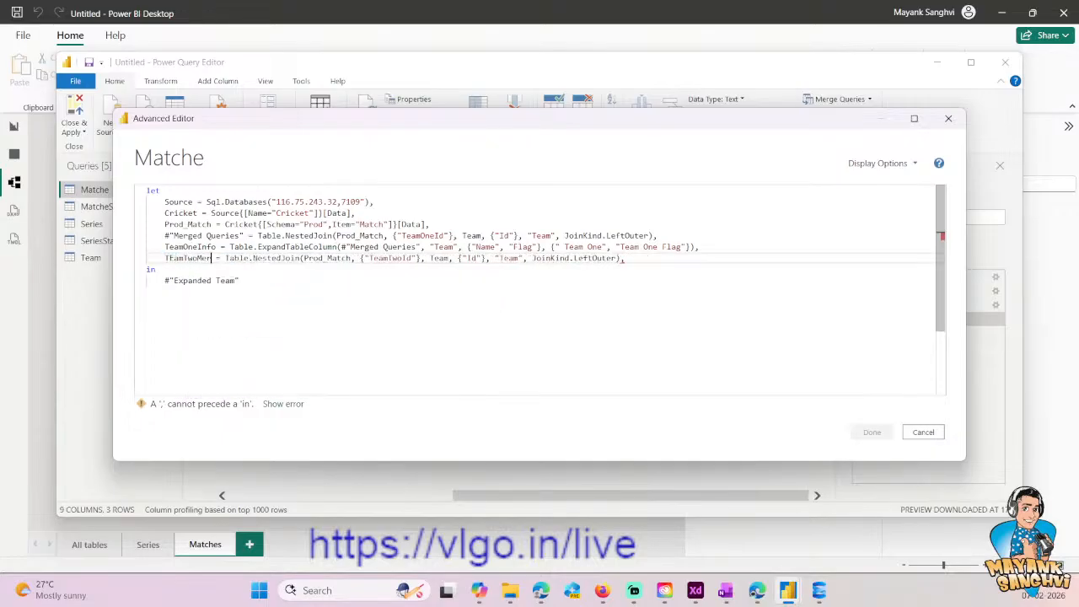
key(Up)
key(Up)
key(Down)
key(Down)
key(Up)
key(Down)
key(Left)
key(Left)
key(Left)
key(Left)
key(BackSpace)
text(e)
key(ctrl+shift+Left)
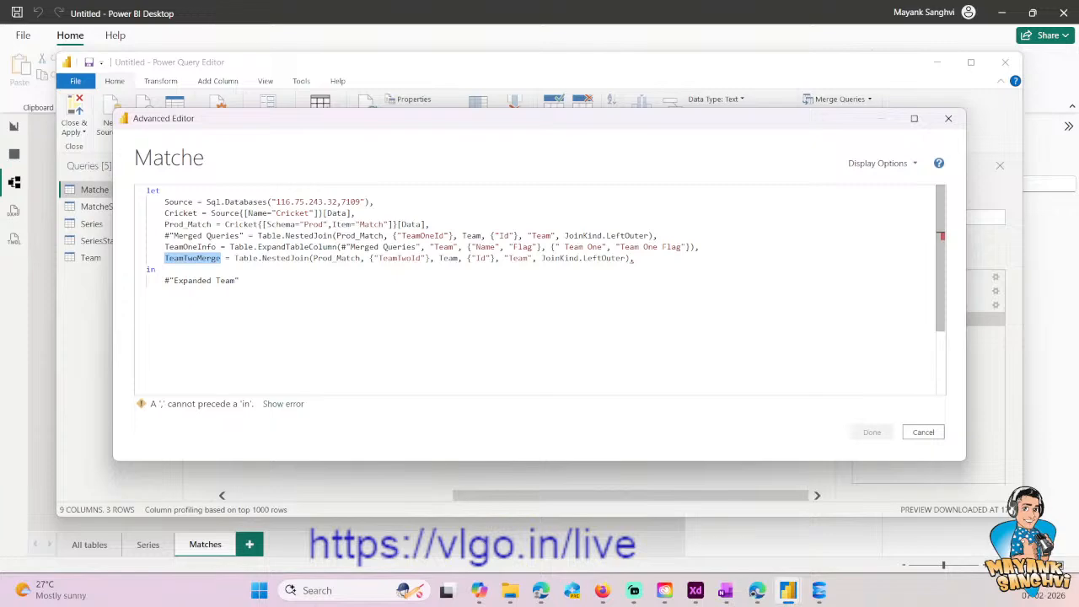
- Rename the #"Merged Queries" variable of the TeamOneId join line to TeamOneMerge
drag(589, 123, 463, 153)
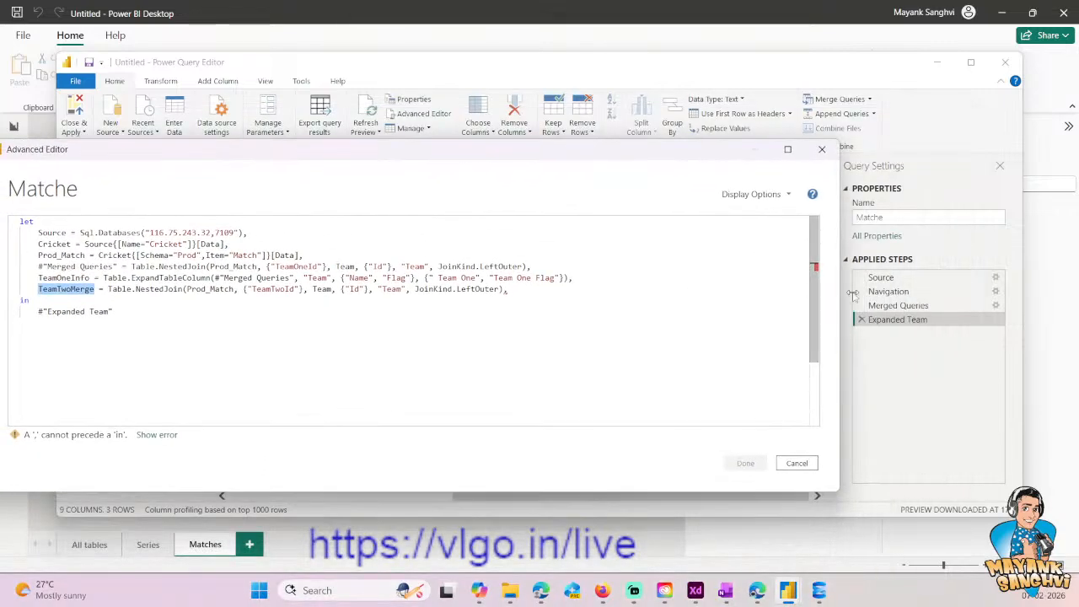
drag(359, 150, 527, 117)
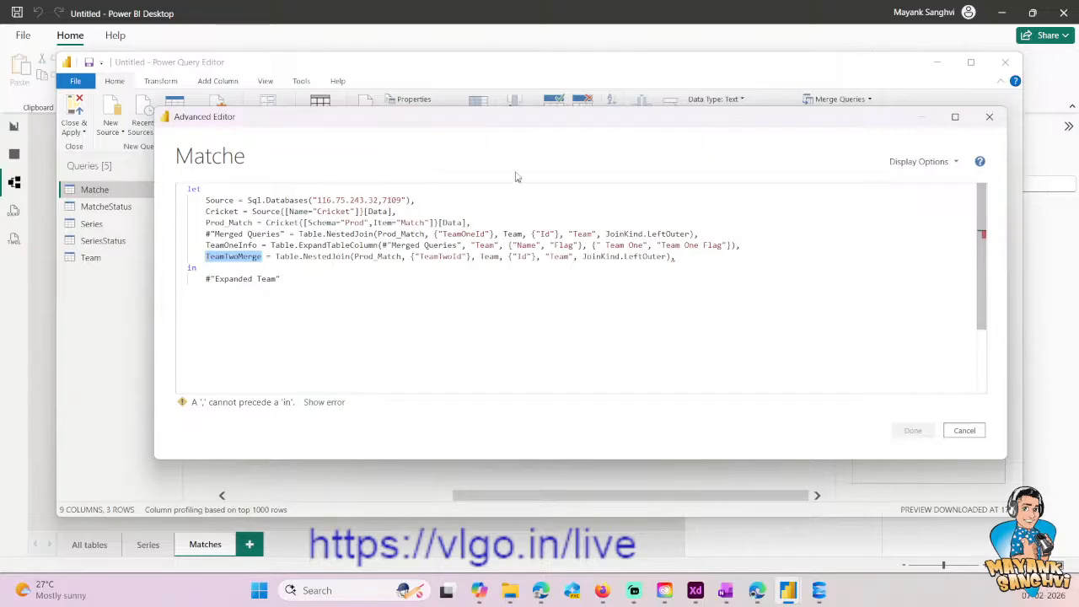
drag(545, 130, 426, 158)
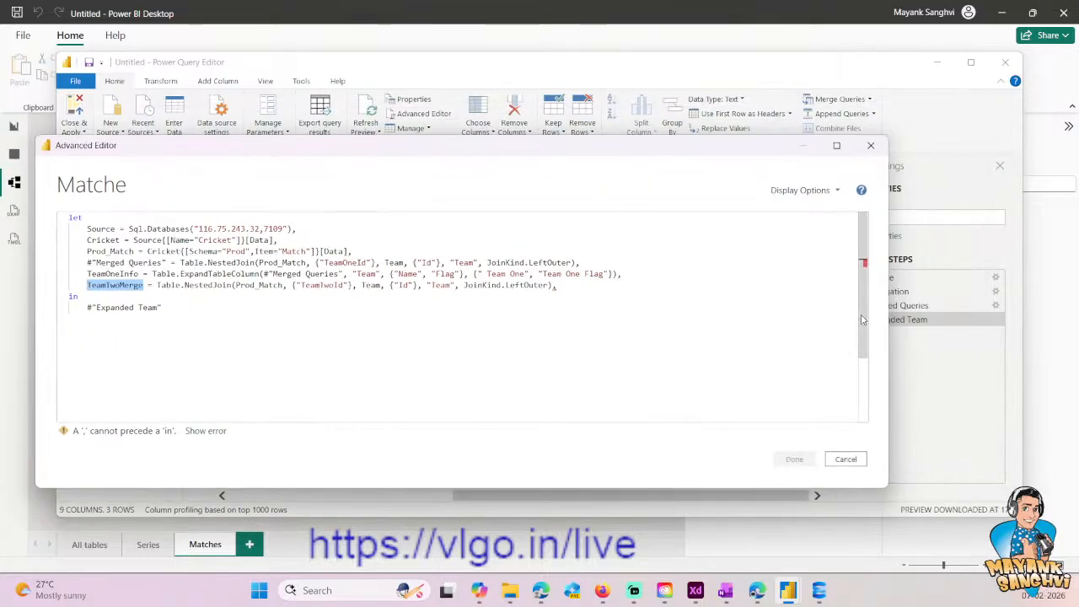
click(79, 296)
click(111, 285)
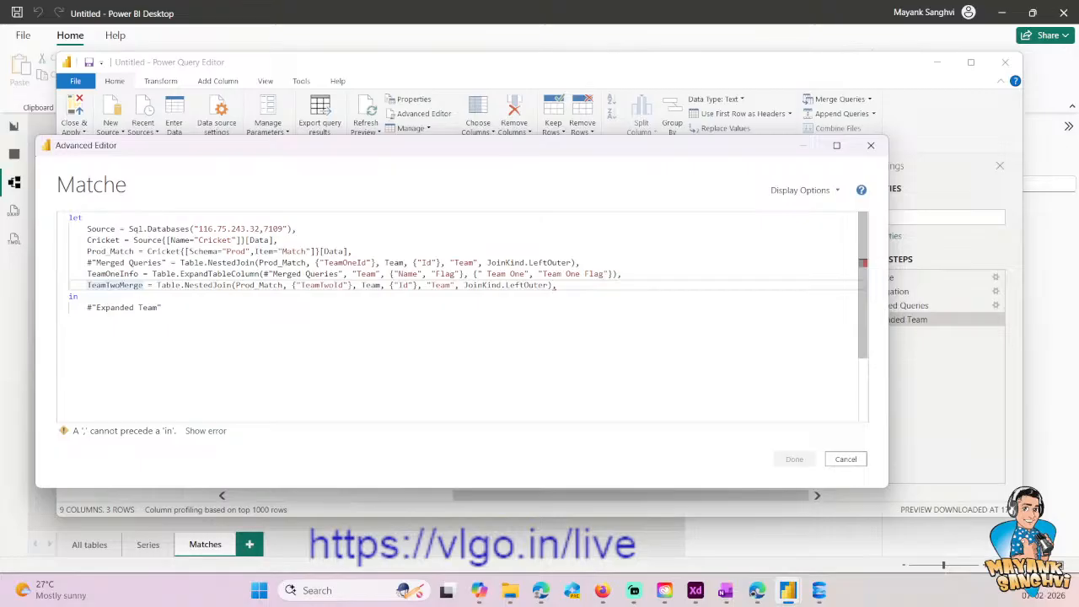
key(Up)
key(Up)
key(ctrl+Right)
key(ctrl+Right)
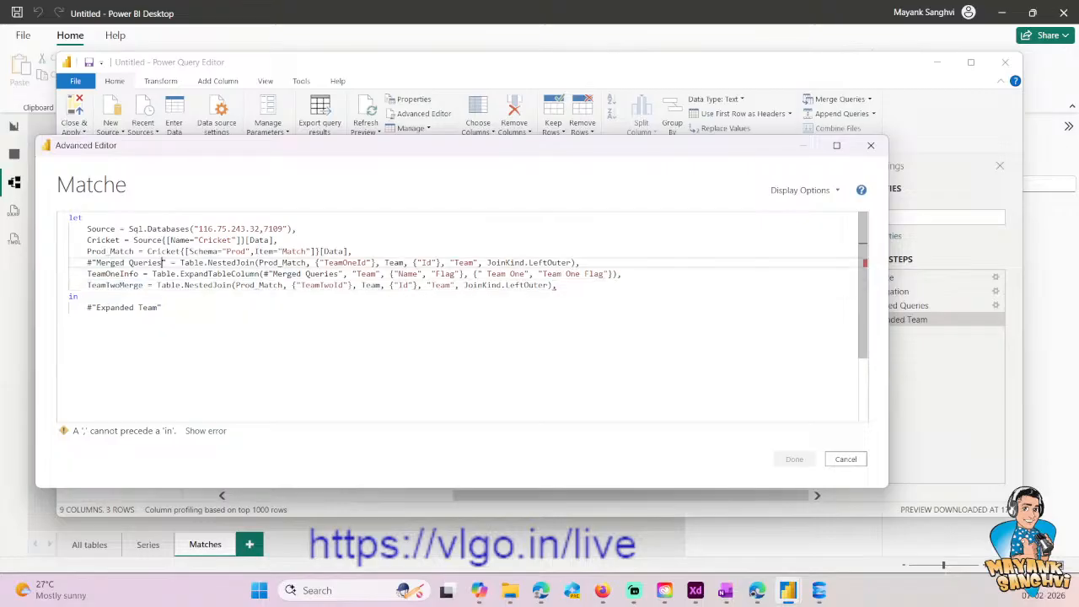
key(Right)
key(shift+Home)
text(TeamO)
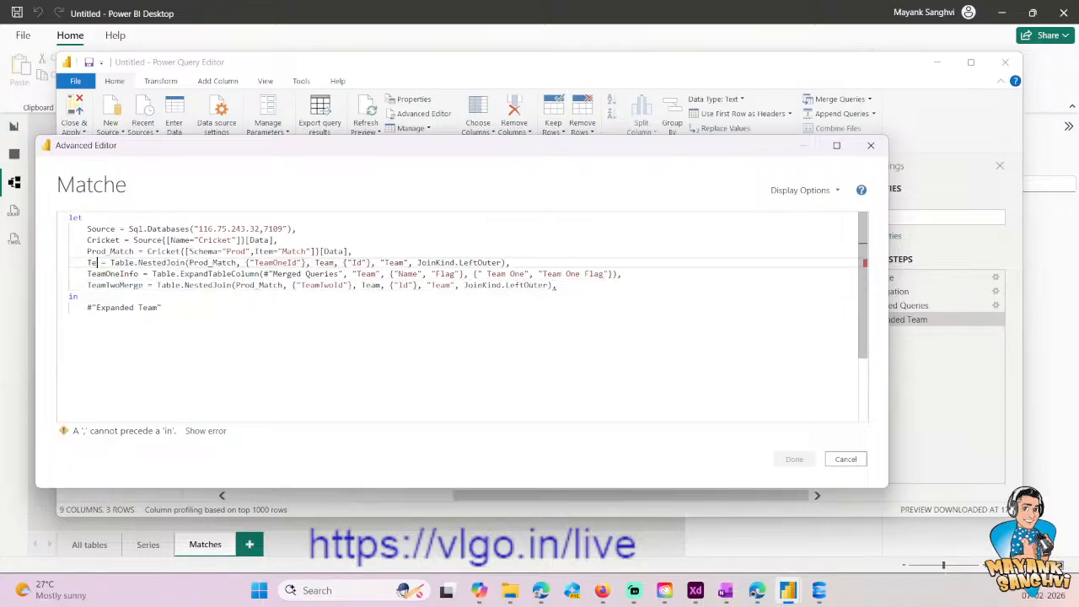
text(neMerge)
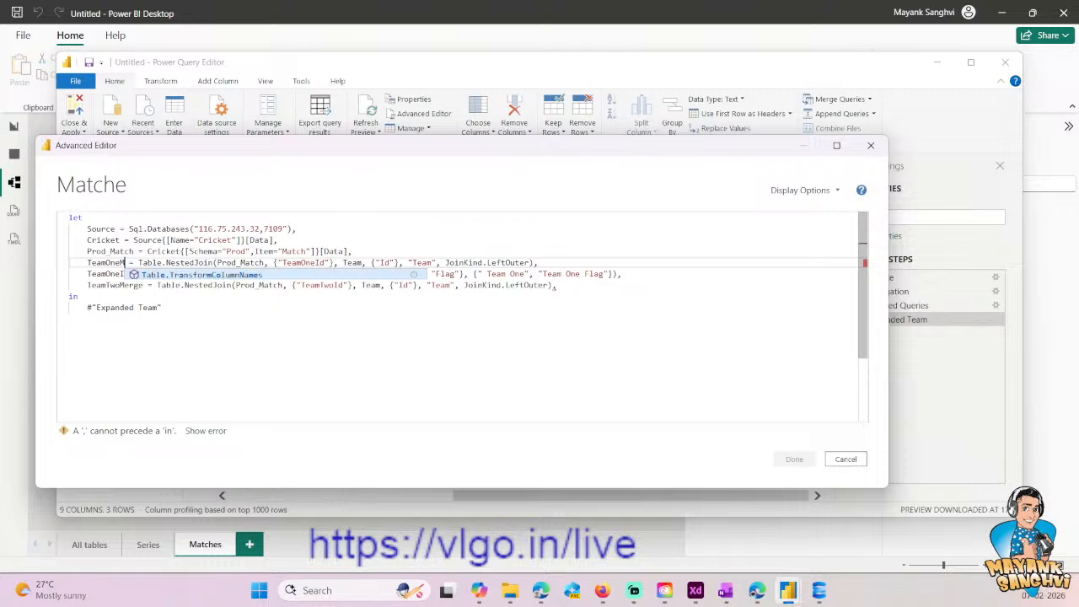
- Replace the #"Merged Queries" reference inside the TeamOneInfo expand line with TeamOneMerge
key(shift+Home)
key(Right)
key(shift+Home)
key(Down)
key(Down)
key(Up)
key(ctrl+Right)
key(ctrl+Right)
key(ctrl+Right)
key(ctrl+Right)
key(Left)
key(Left)
key(ctrl+shift+Right)
key(ctrl+shift+Right)
key(ctrl+shift+Right)
key(shift+Right)
key(ctrl+v)
- Review the variable name and join arguments in the TeamTwoMerge line
key(Down)
key(ctrl+shift+Right)
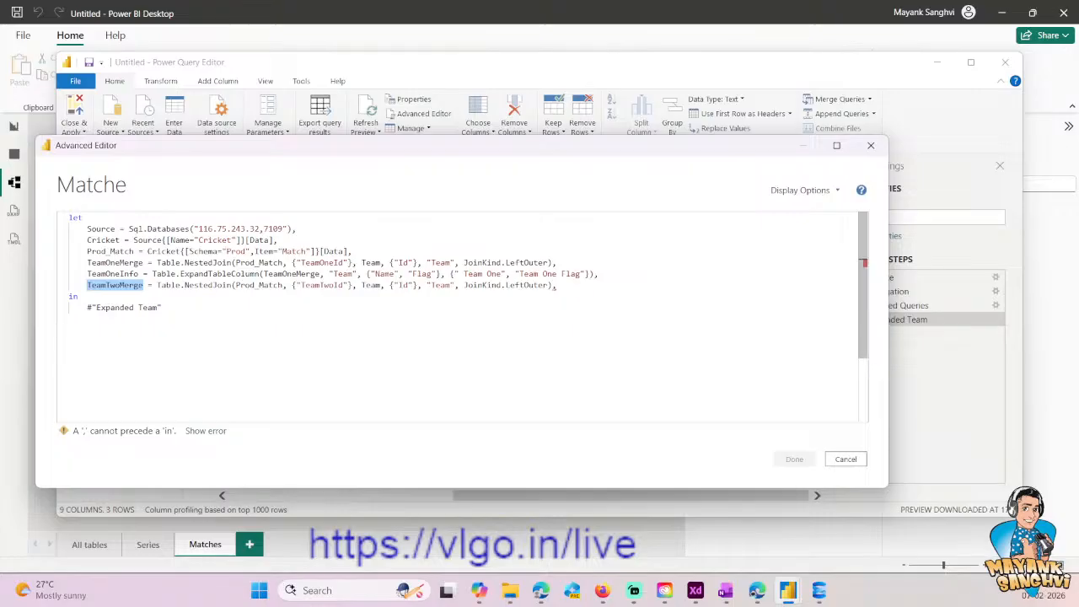
key(ctrl+Right)
key(ctrl+Right)
key(ctrl+Right)
key(ctrl+Right)
key(ctrl+Right)
key(ctrl+Right)
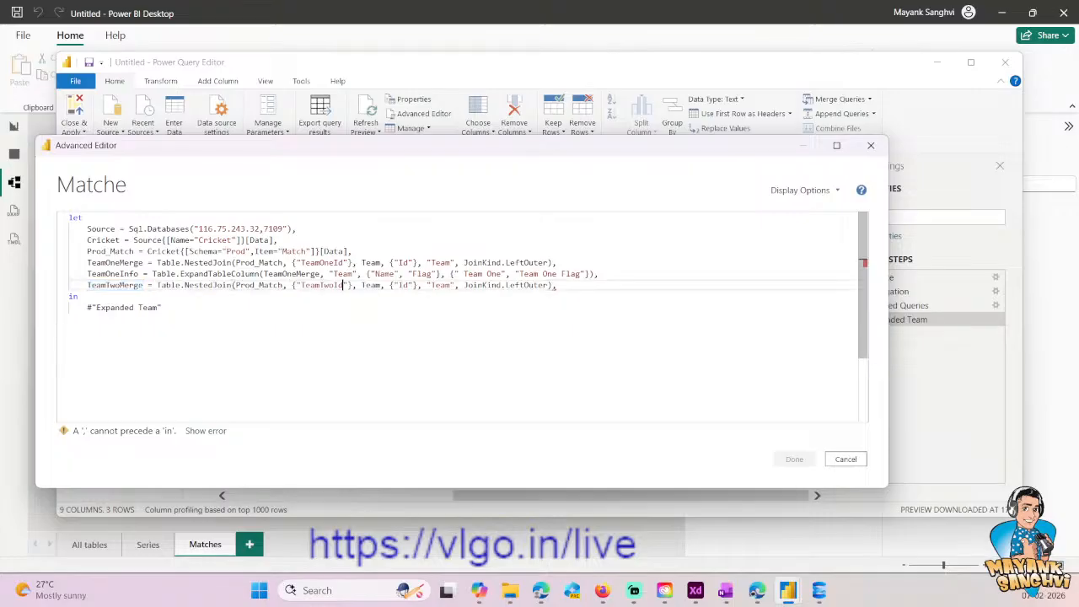
key(Right)
key(Right)
key(Right)
key(Right)
key(End)
- Copy the whole TeamOneInfo line to a new line below the TeamTwoMerge definition
key(Up)
key(shift+End)
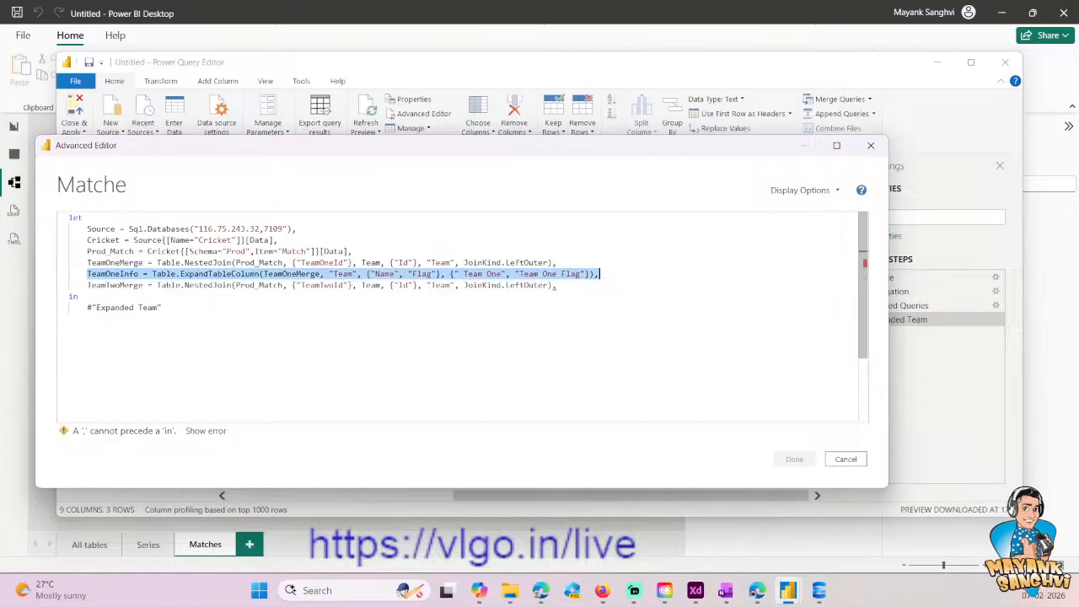
key(ctrl+c)
key(Down)
key(End)
key(Return)
key(ctrl+v)
- Rename the variable at the start of the copied expand line to TeamTwoInfo
key(Up)
key(Home)
key(shift+Right)
key(shift+Right)
key(shift+Right)
key(shift+Right)
key(shift+Right)
key(shift+Right)
key(shift+Right)
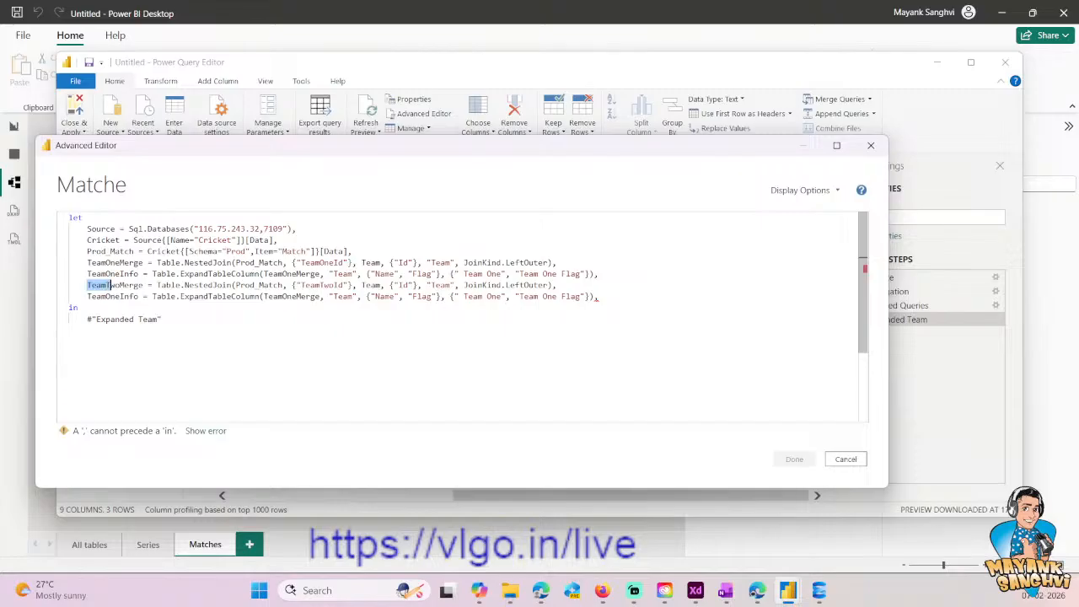
key(ctrl+c)
key(Down)
key(Home)
key(shift+Right)
key(shift+Right)
key(shift+Right)
key(shift+Right)
key(shift+Right)
key(shift+Right)
key(shift+Right)
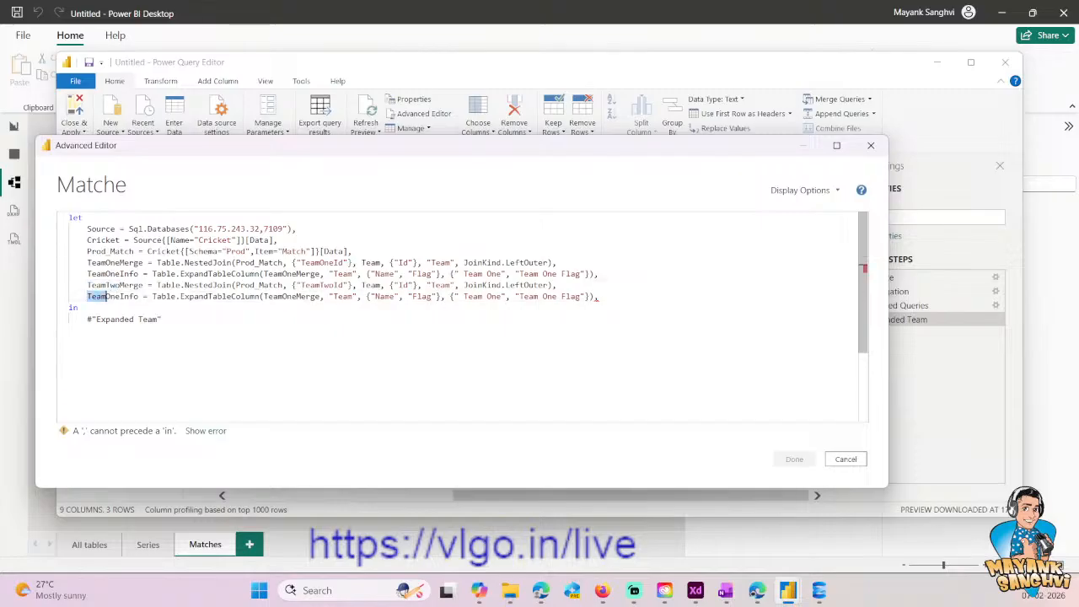
key(ctrl+v)
- Replace the table reference inside the TeamTwoInfo line with TeamTwoMerge
key(Up)
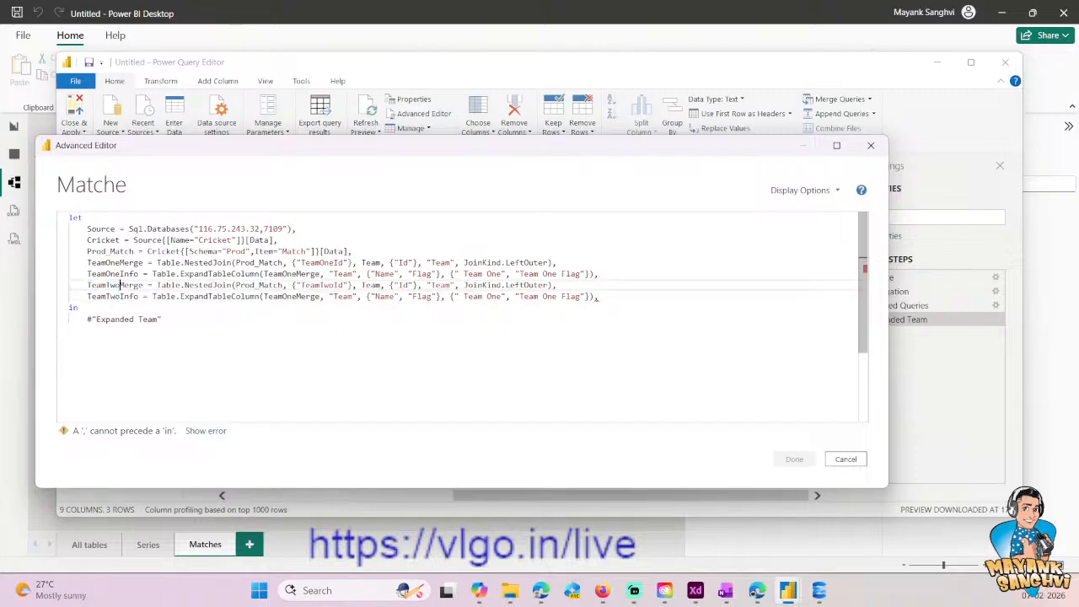
key(Home)
key(ctrl+shift+Right)
key(Down)
key(ctrl+Right)
key(ctrl+Right)
key(ctrl+Right)
key(ctrl+Right)
key(ctrl+Right)
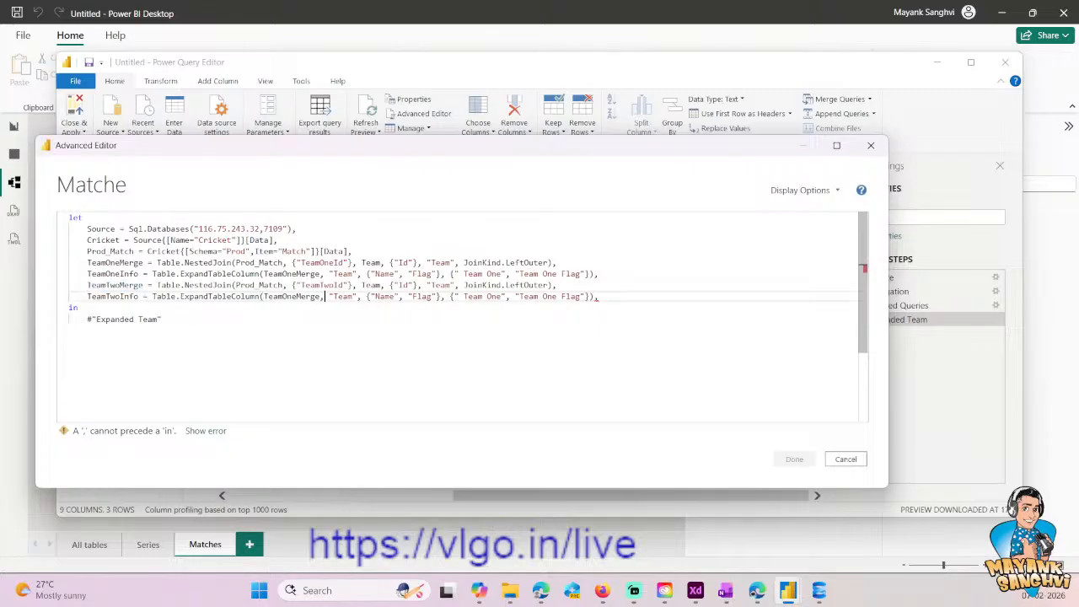
key(ctrl+shift+Left)
key(ctrl+v)
- Change the new column names in the TeamTwoInfo line to Team Two and Team Two Flag
key(shift+Left)
key(shift+Left)
key(shift+Left)
text(Two)
key(Right)
key(Right)
key(Right)
key(Right)
key(Right)
key(Right)
key(Right)
key(Right)
key(Right)
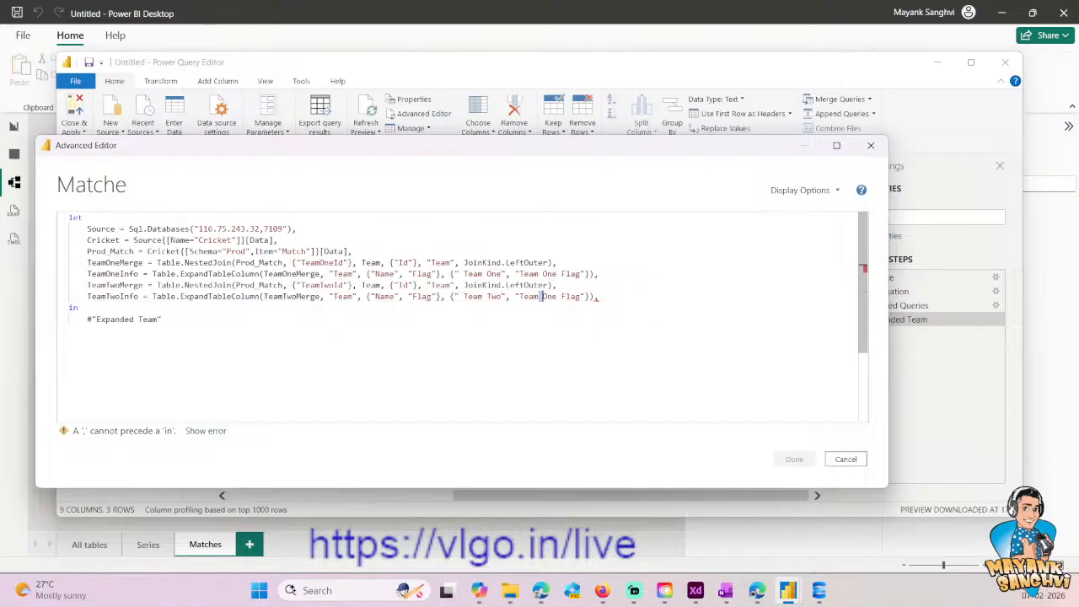
key(shift+Right)
key(shift+Right)
key(shift+Right)
text(Two)
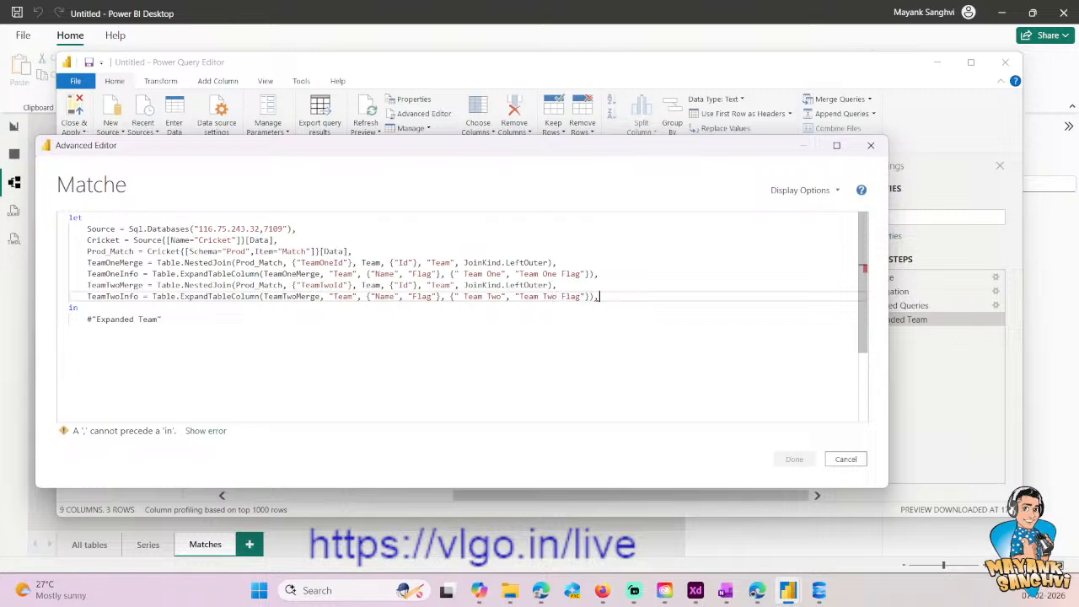
- Remove the TeamTwoInfo line's trailing comma, make the query return TeamTwoInfo, and apply the edited code
key(BackSpace)
key(Home)
key(Down)
key(Down)
key(shift+End)
text(TeamTwoInfo)
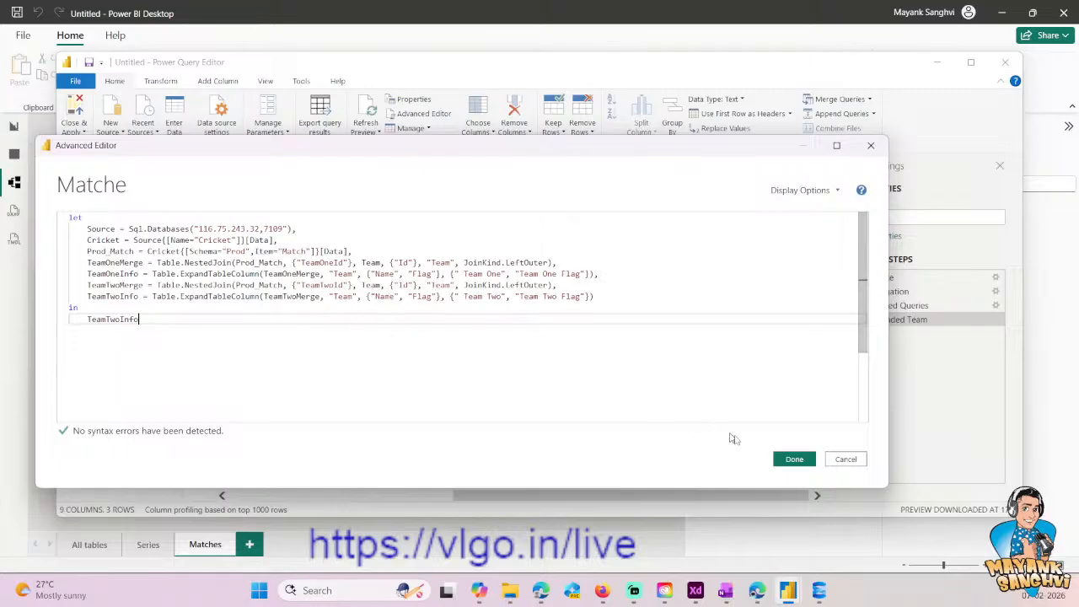
click(794, 459)
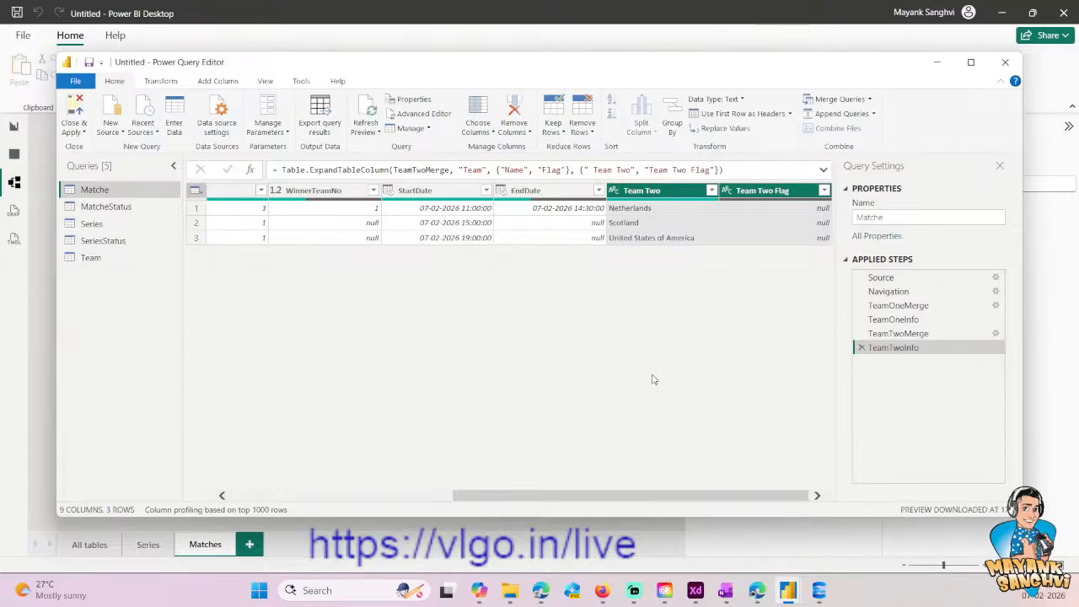
- Switch to the Book.xlsx workbook in the browser to check the End Date, Status and Winner headers, then return to Power Query Editor
click(756, 591)
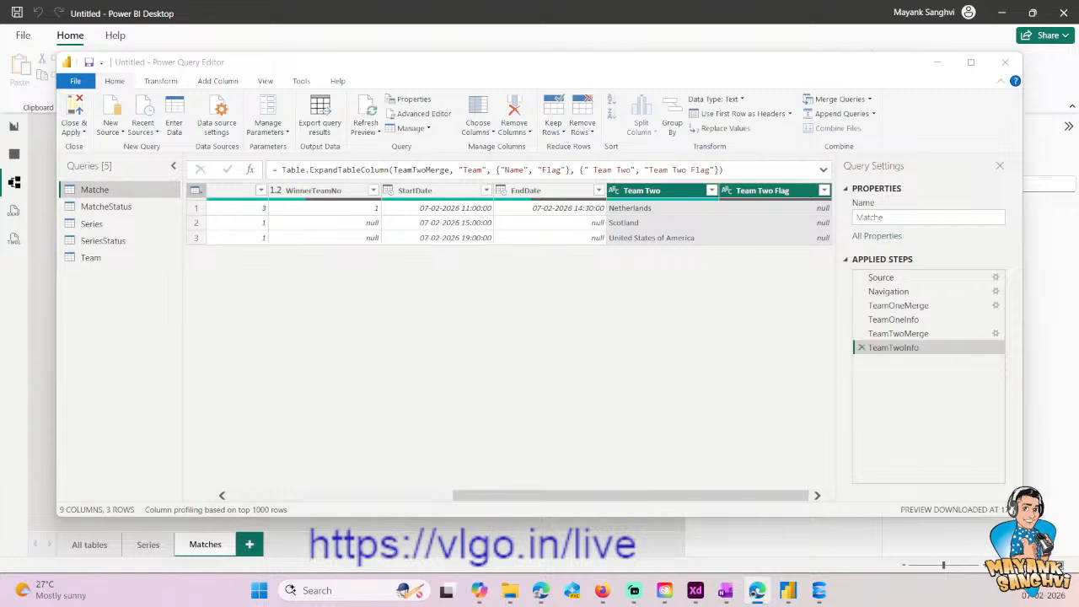
mouse_move(541, 589)
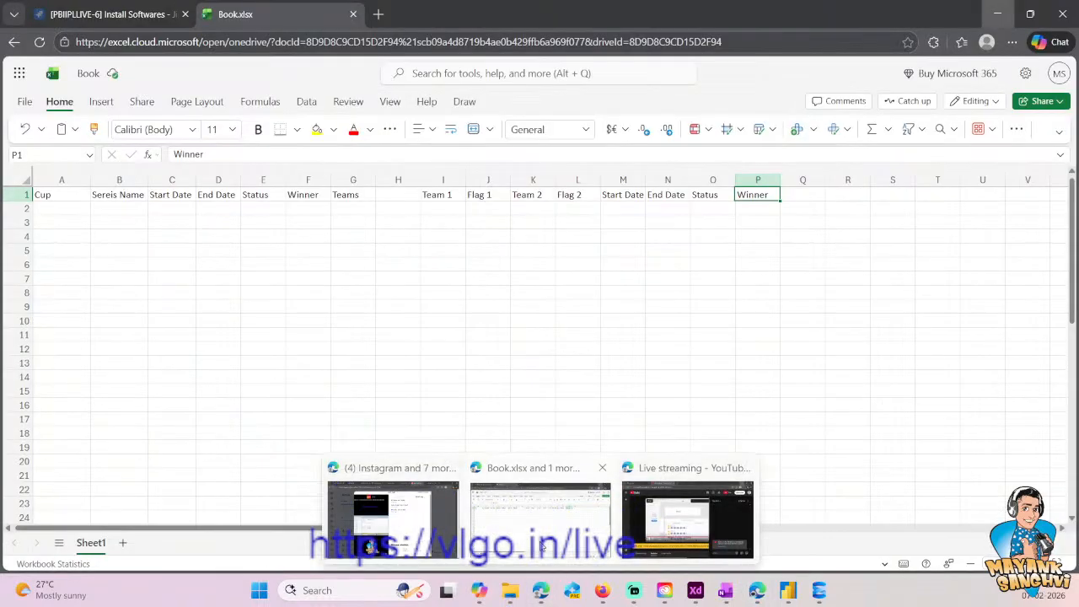
click(541, 512)
click(445, 393)
click(590, 277)
click(670, 192)
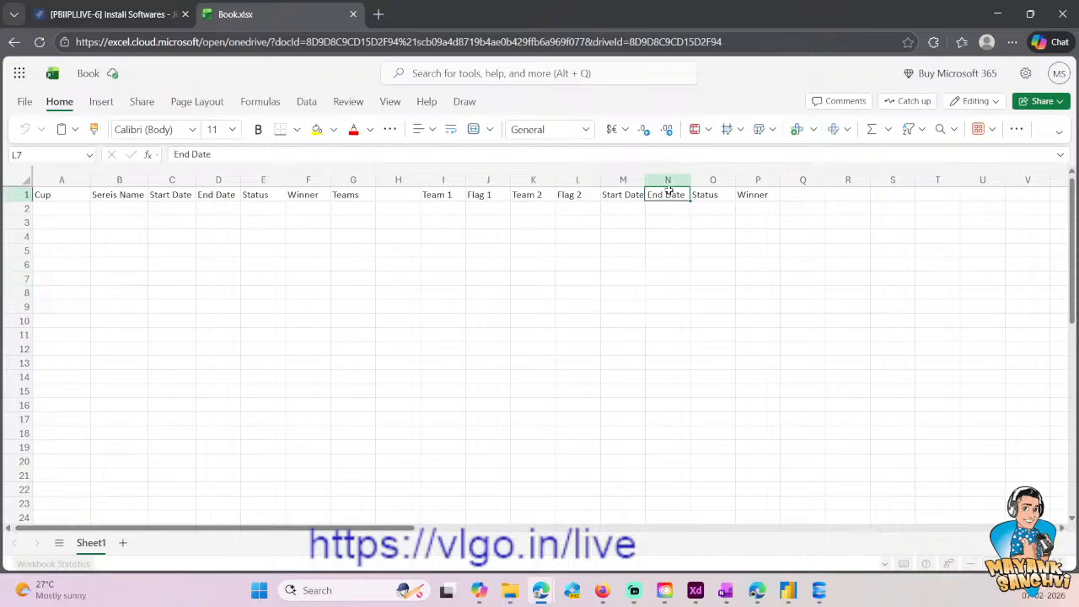
click(713, 195)
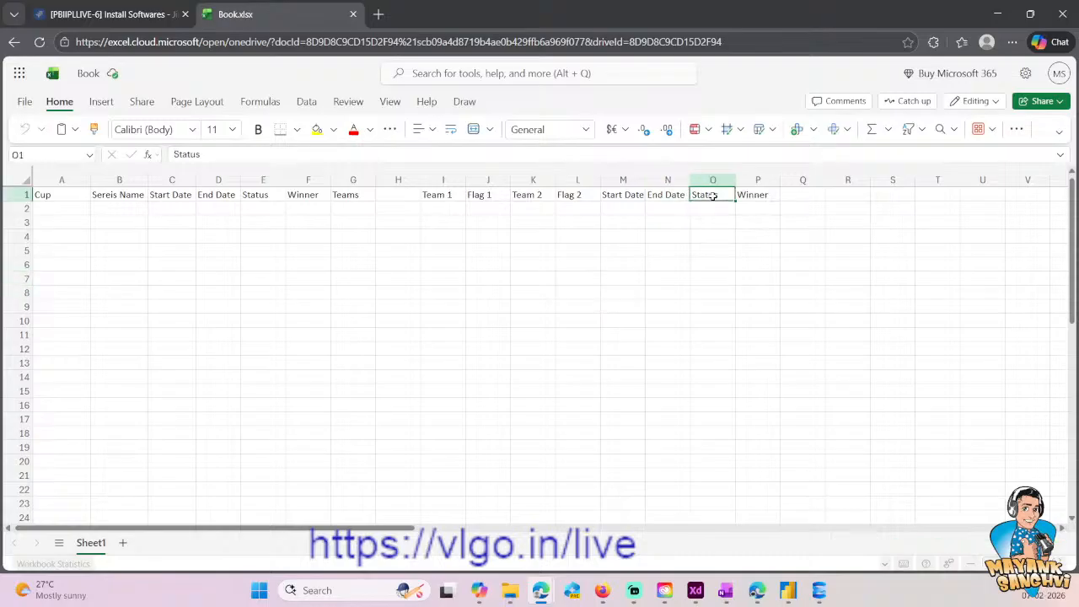
click(751, 197)
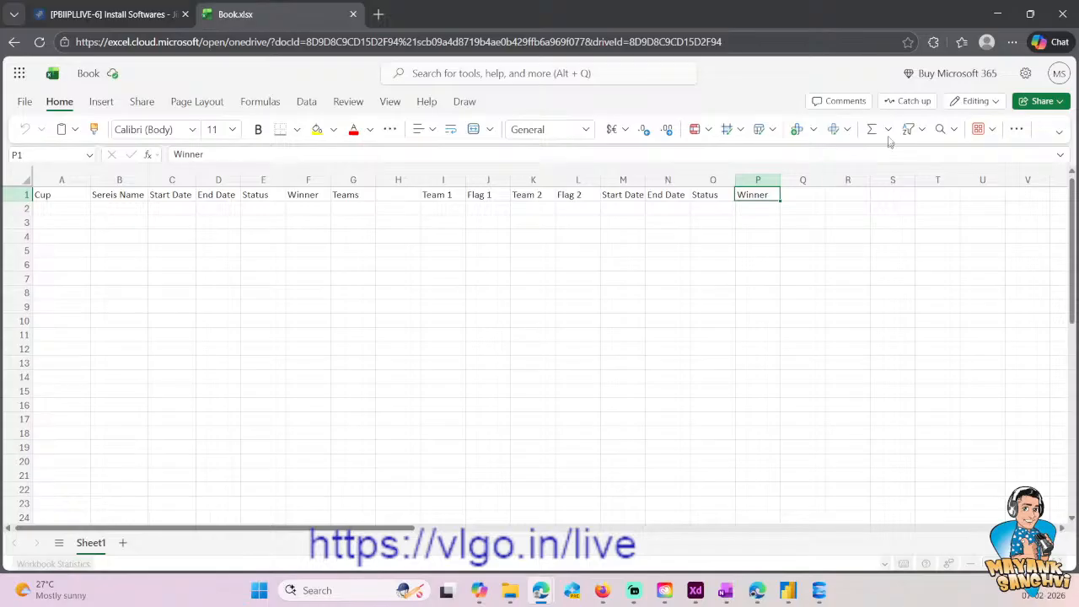
click(996, 21)
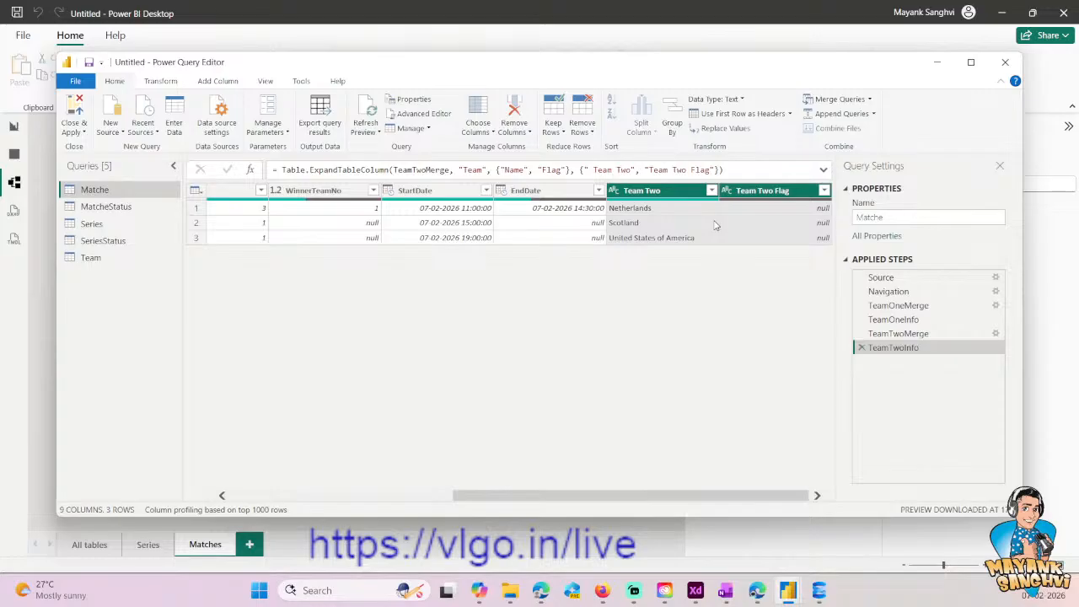
click(235, 84)
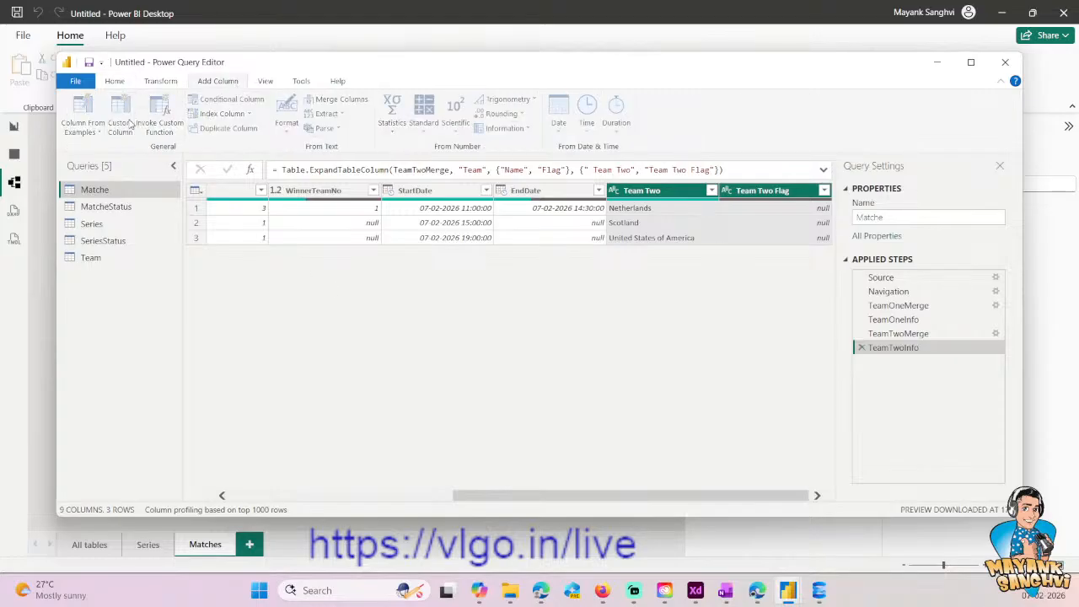
click(123, 118)
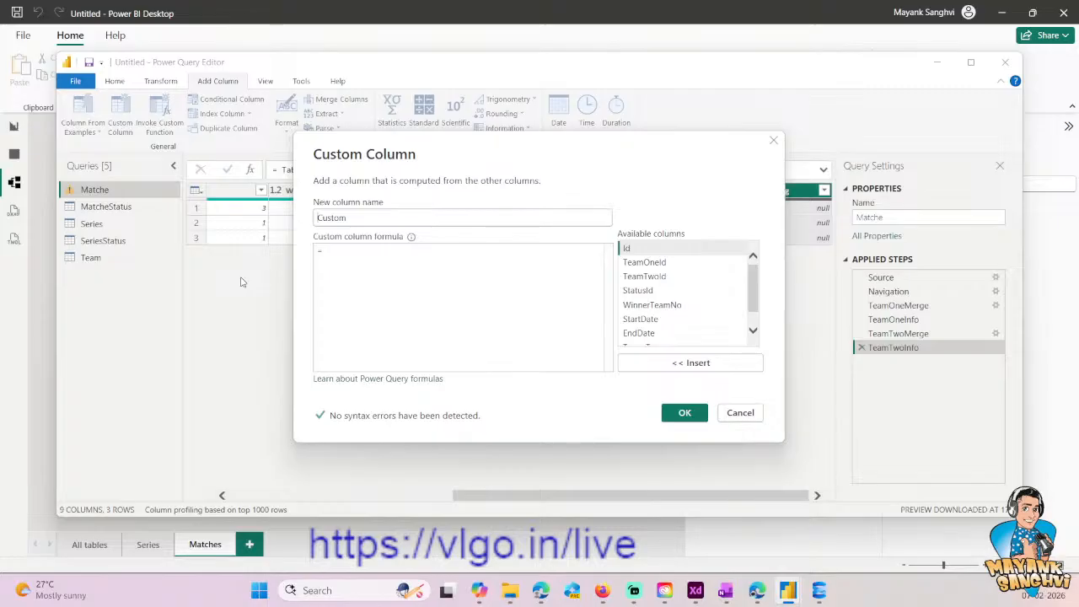
double_click(378, 218)
text(Winner N)
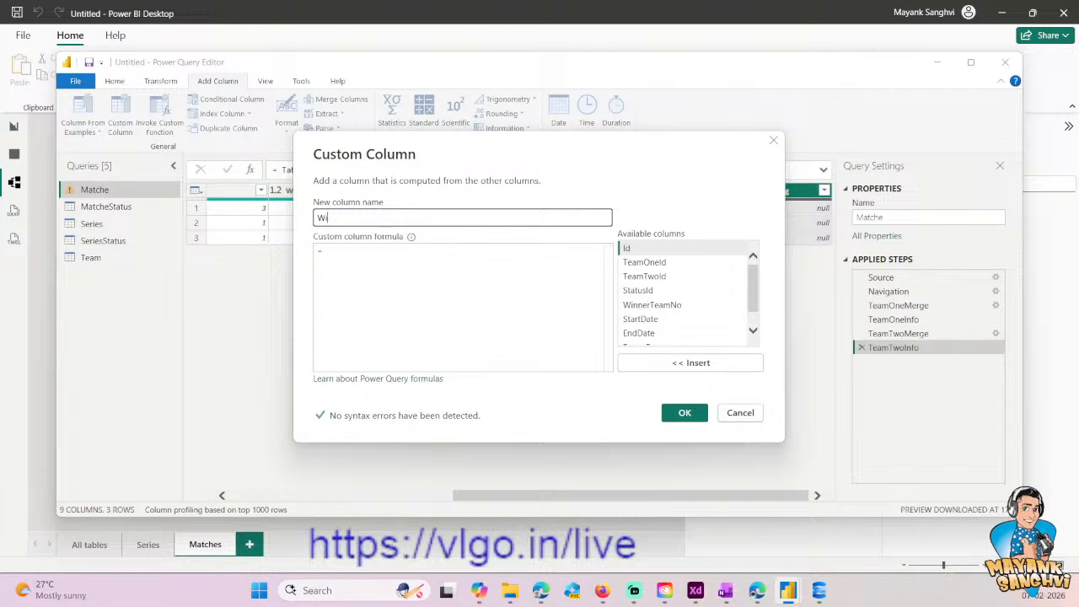
text(ame)
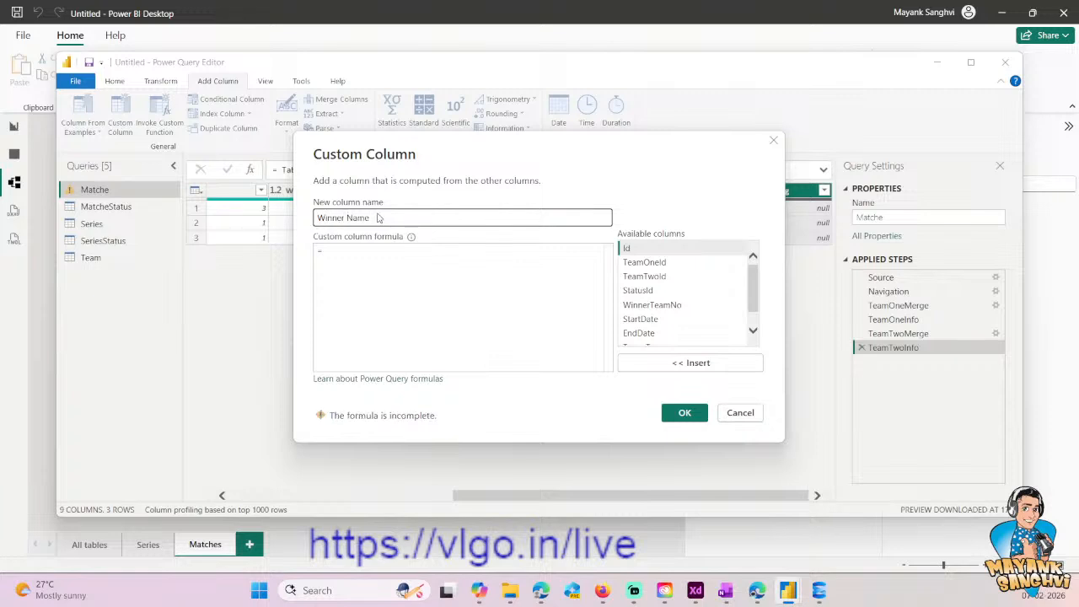
click(366, 248)
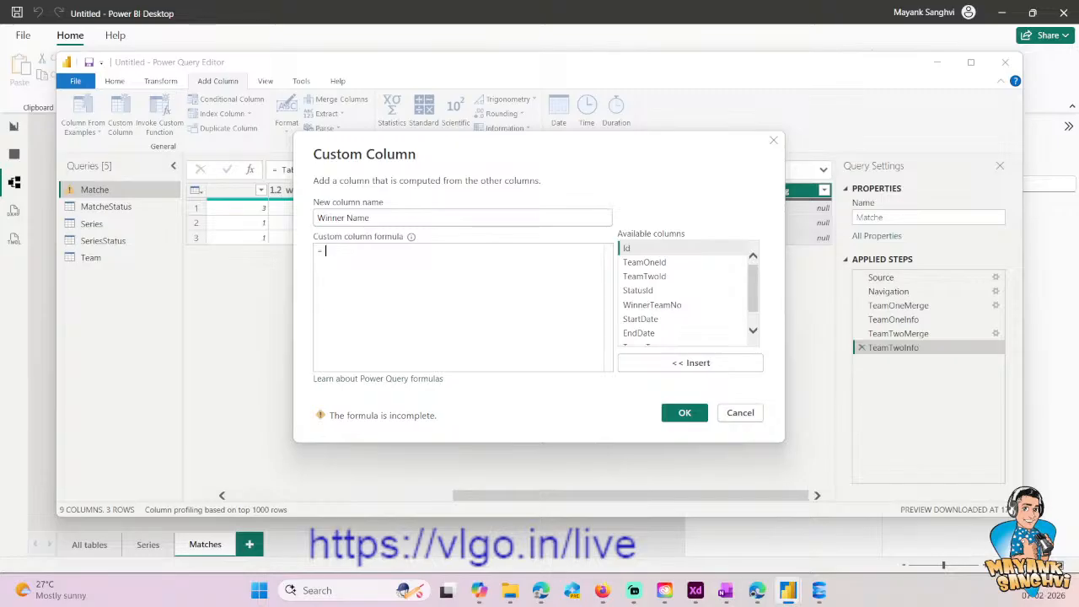
text(If ()
key(BackSpace)
key(BackSpace)
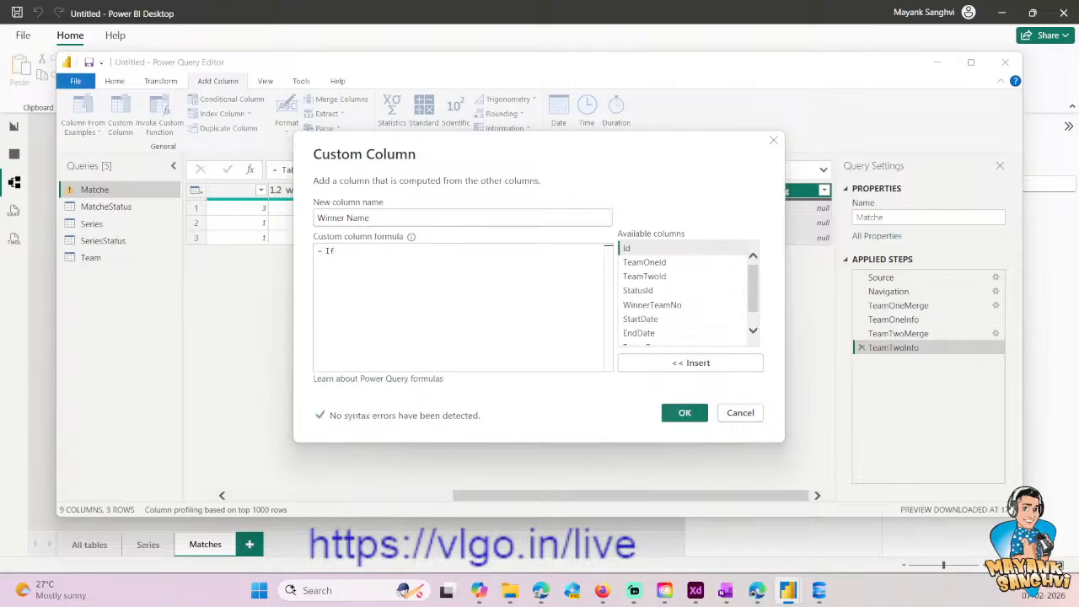
double_click(652, 304)
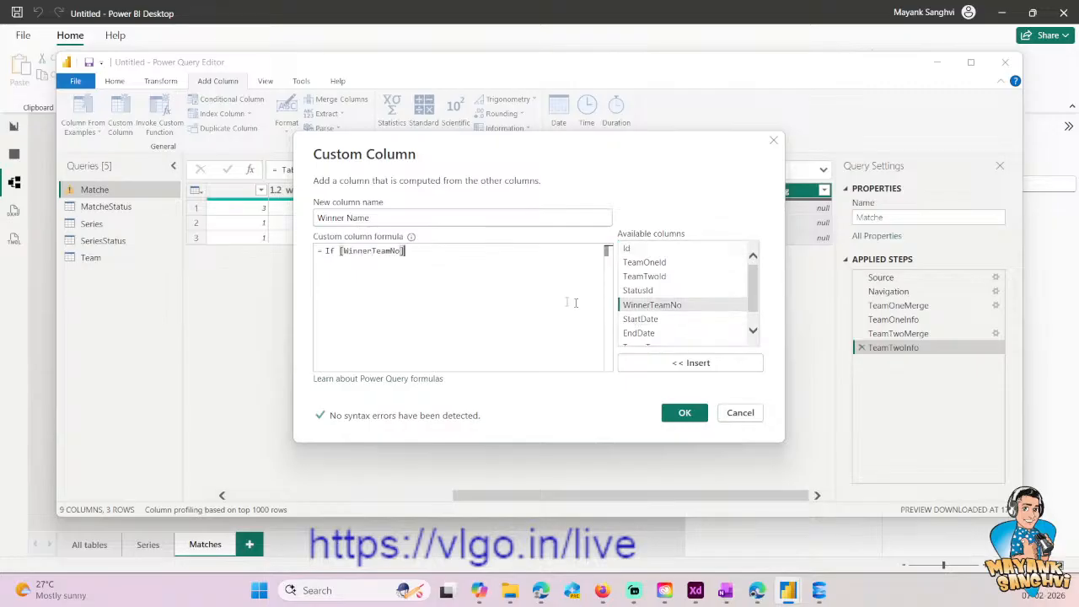
text(=)
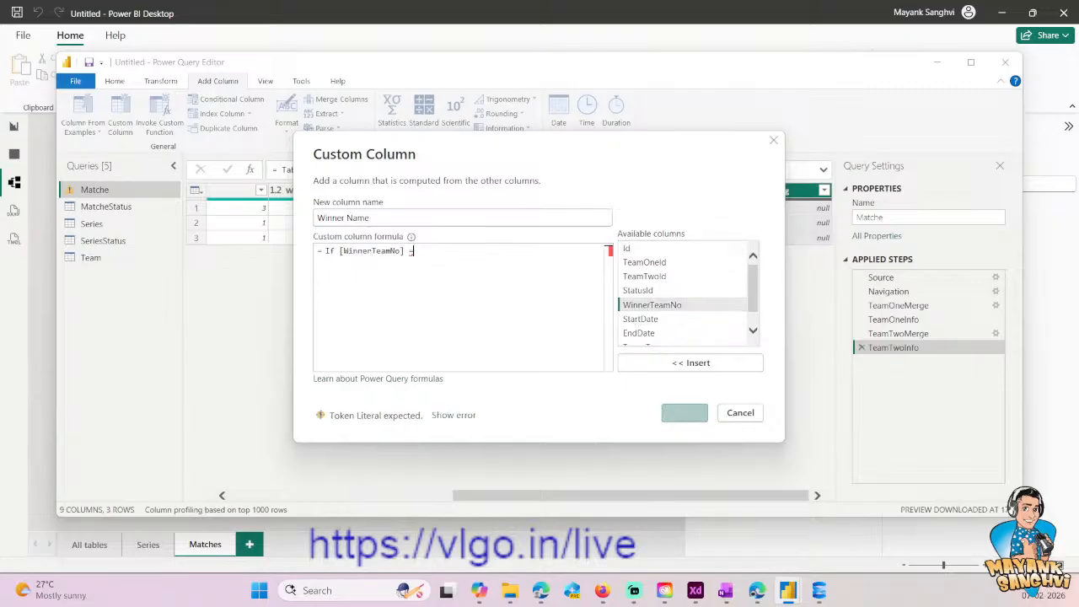
text( 1 then )
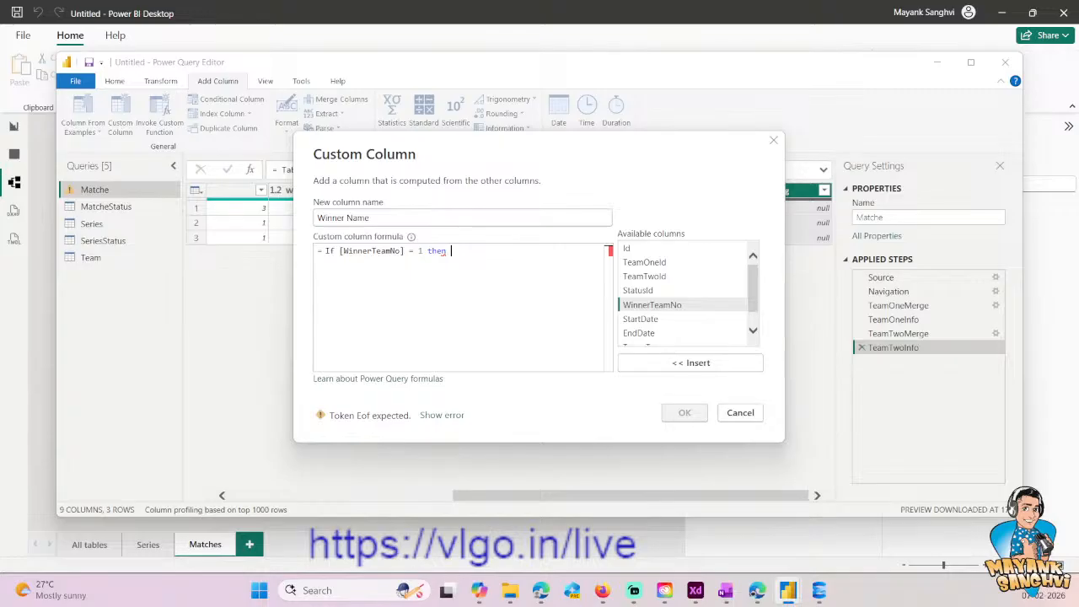
text([)
key(Escape)
text(TeamOne)
key(Left)
key(Left)
key(Left)
key(Left)
key(Right)
scroll(712, 297, down, 1)
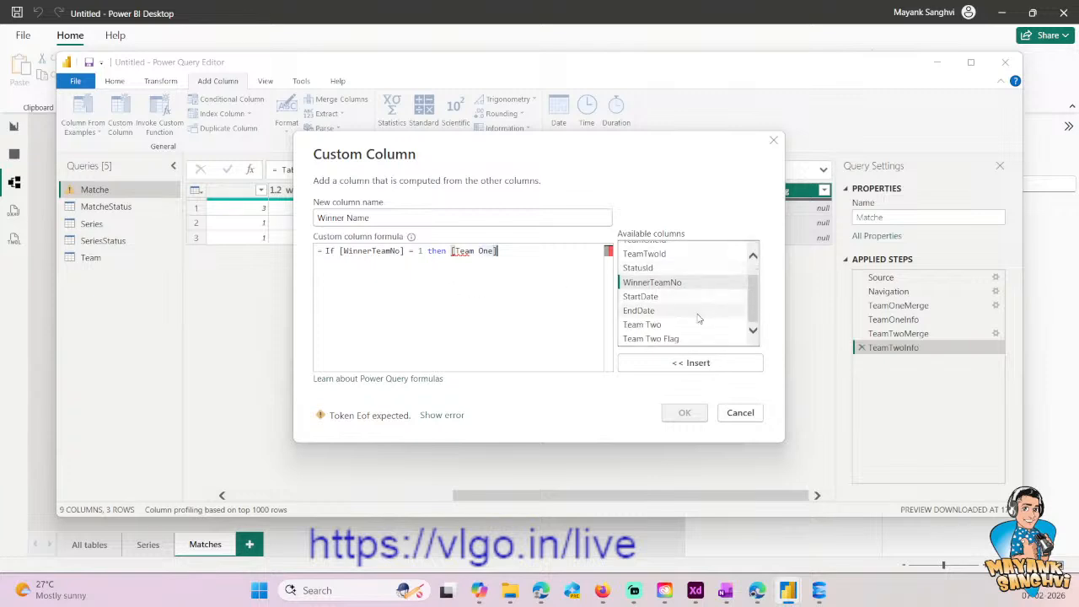
scroll(662, 305, up, 1)
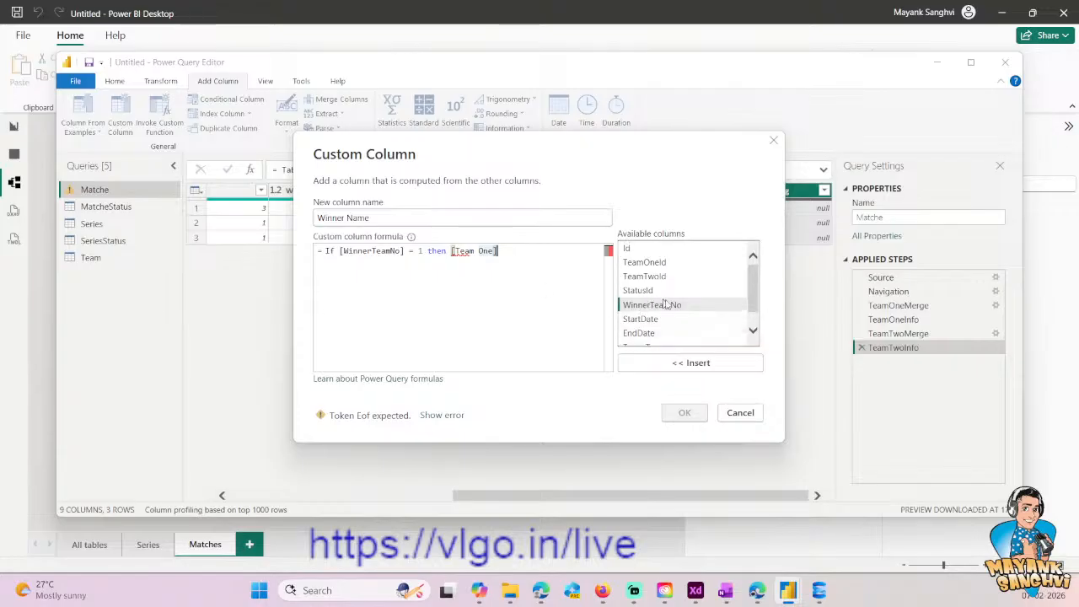
scroll(672, 305, down, 1)
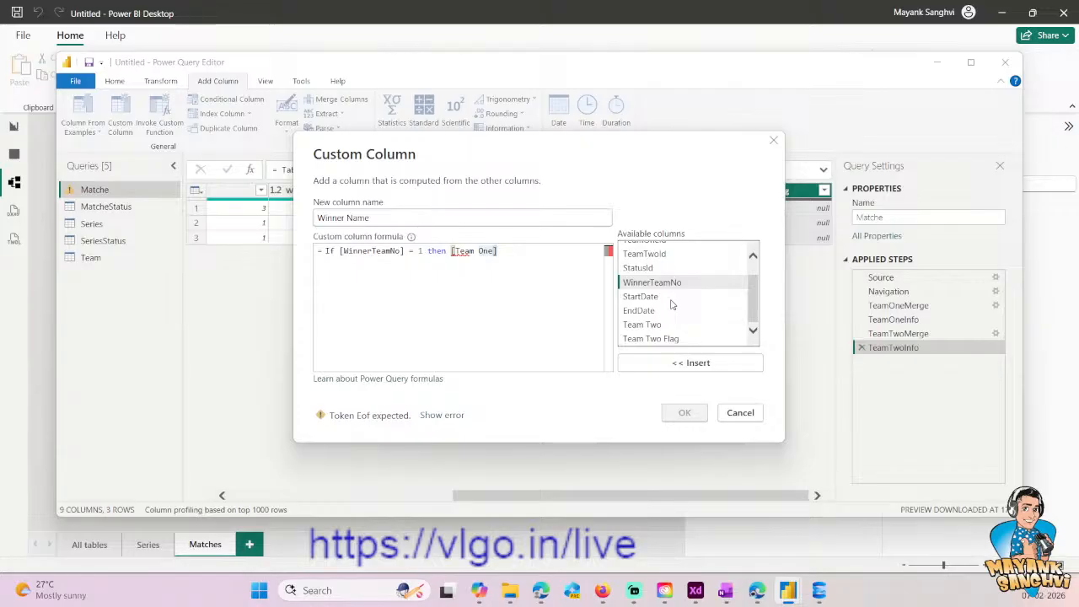
key(ctrl+a)
click(753, 414)
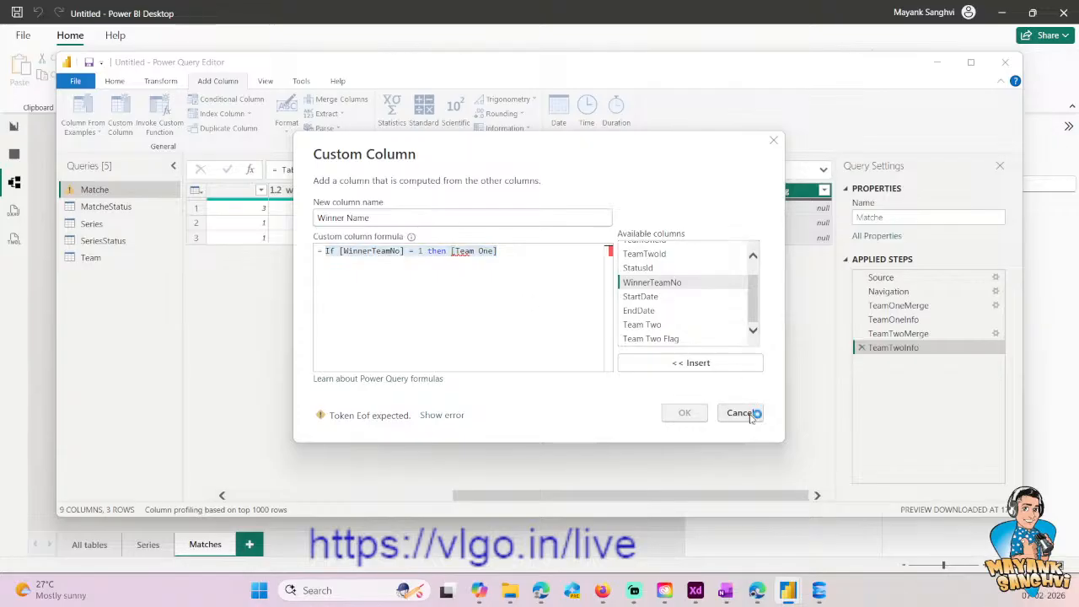
click(608, 320)
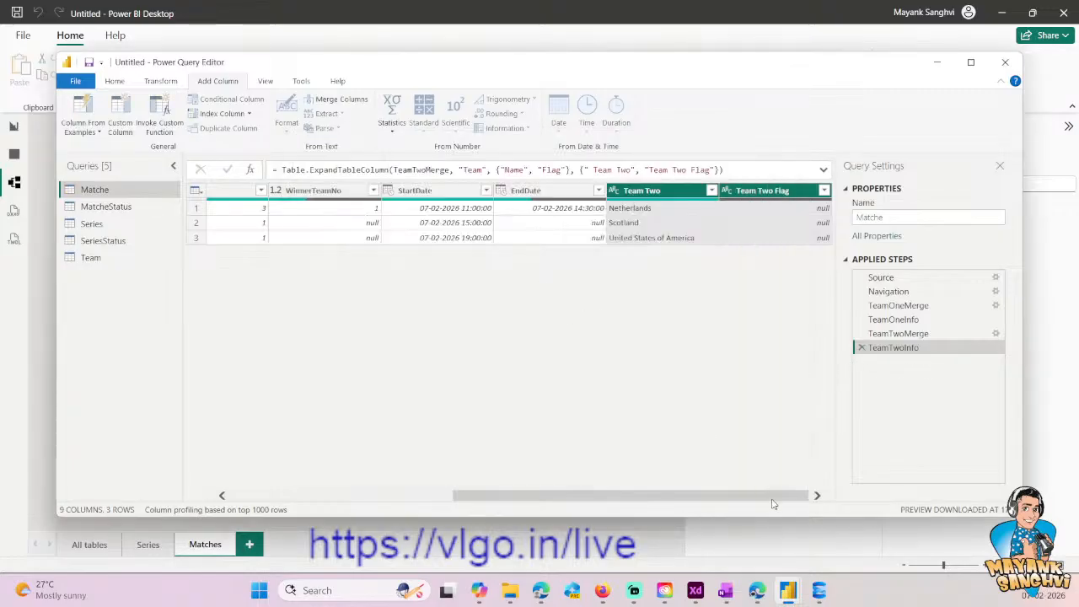
- In Matche's advanced query code, replace Prod_Match in the TeamTwoMerge line with TeamOneInfo
mouse_move(799, 503)
mouse_down()
mouse_move(548, 503)
mouse_move(787, 506)
mouse_up()
click(158, 84)
click(116, 81)
click(158, 84)
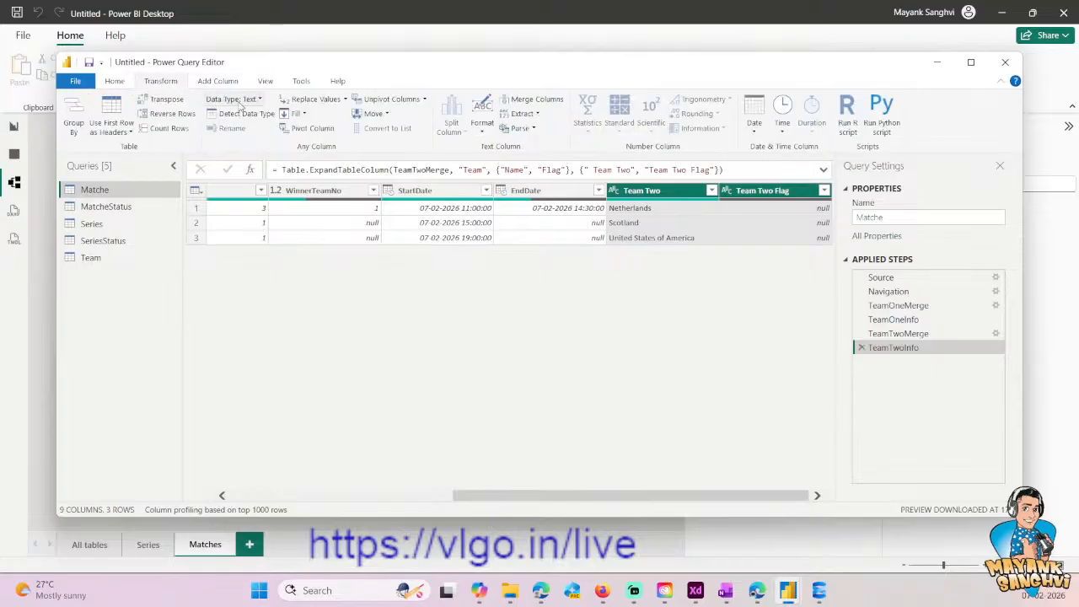
click(115, 81)
click(419, 113)
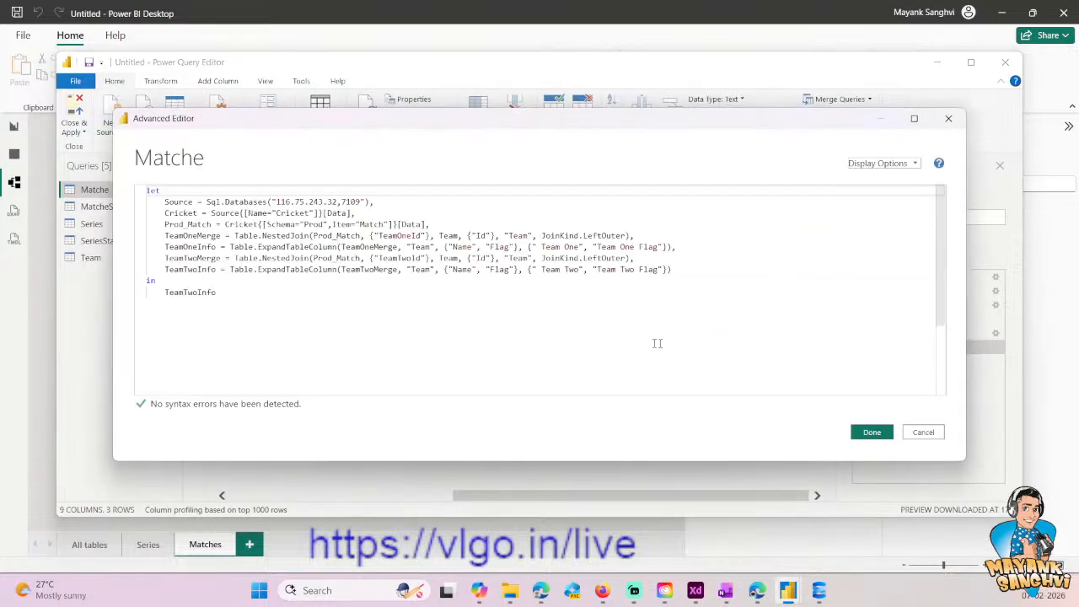
click(518, 330)
click(191, 238)
click(346, 246)
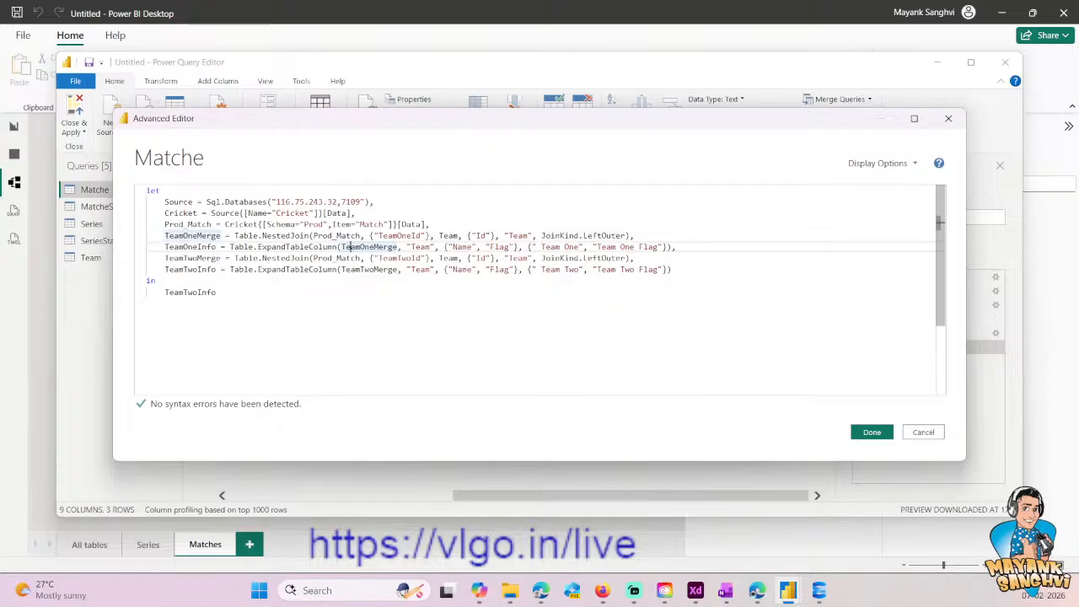
double_click(191, 247)
key(ctrl+c)
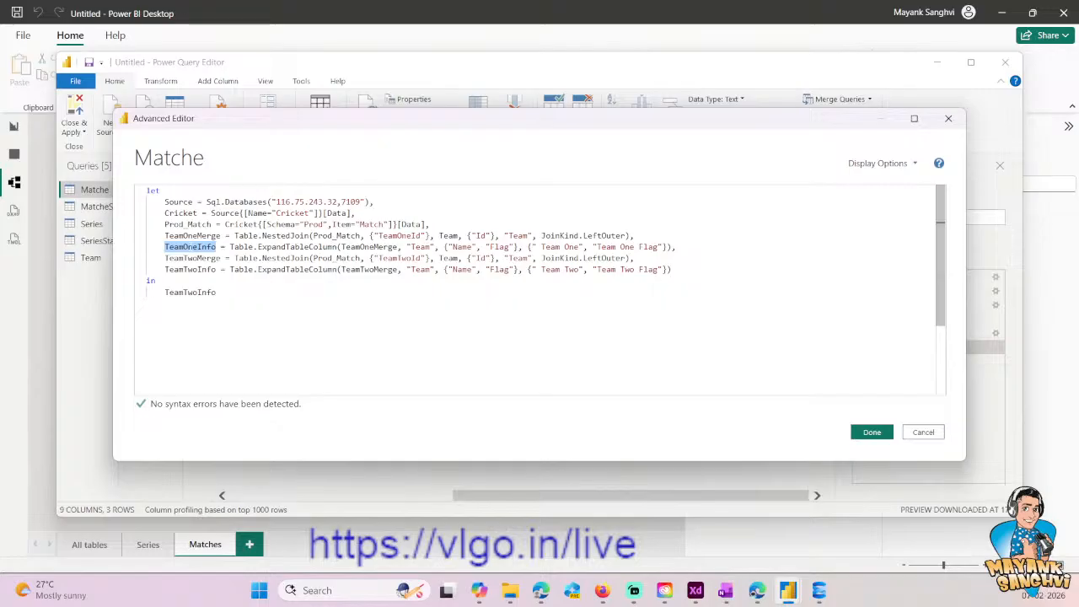
double_click(328, 259)
key(ctrl+v)
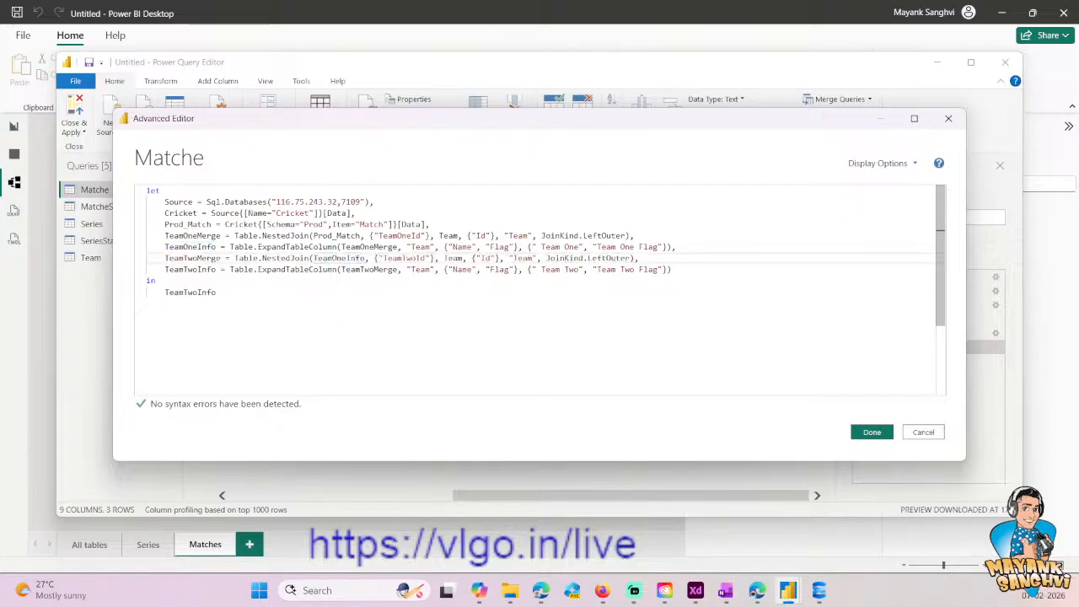
- Recheck the TeamOneInfo reference in the TeamTwoMerge line and apply the edited Matche query code
click(363, 247)
double_click(190, 246)
key(ctrl+c)
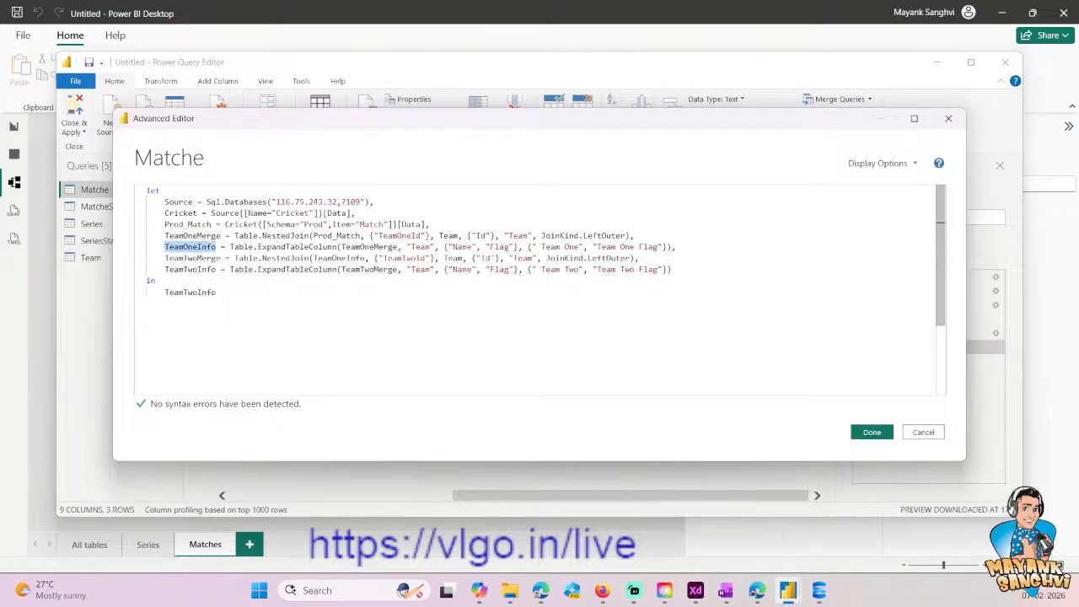
click(346, 258)
click(860, 431)
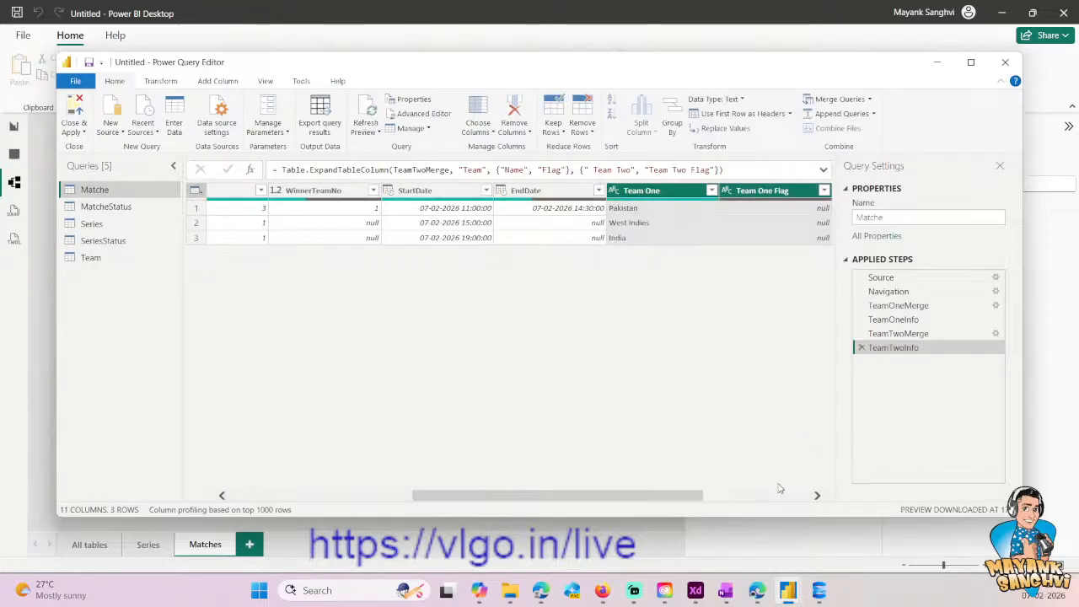
click(780, 496)
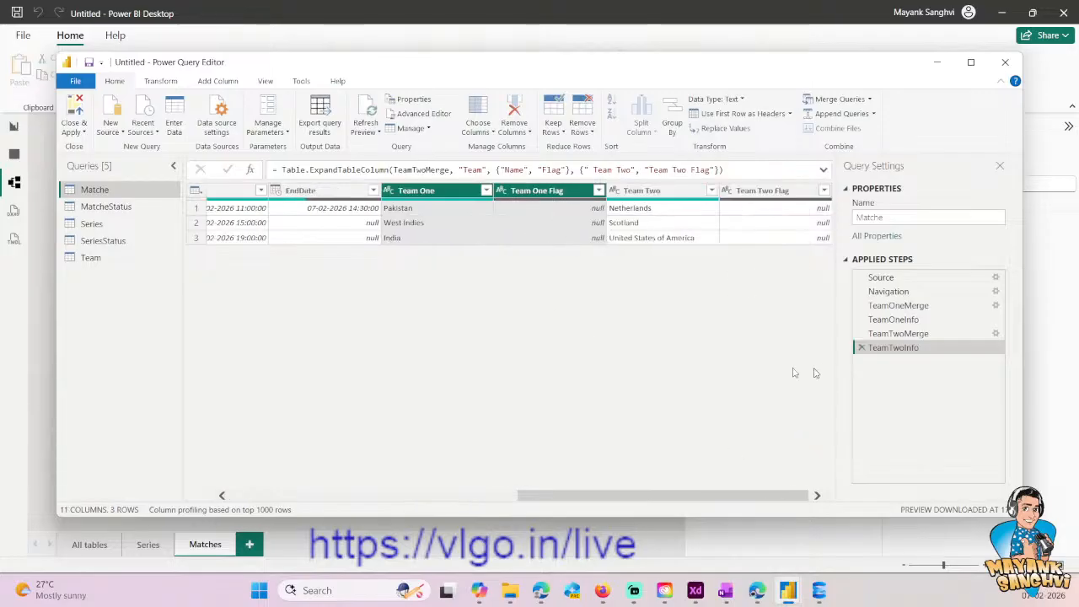
- Start a new custom column in the Matche query and name it Winner Name
click(160, 81)
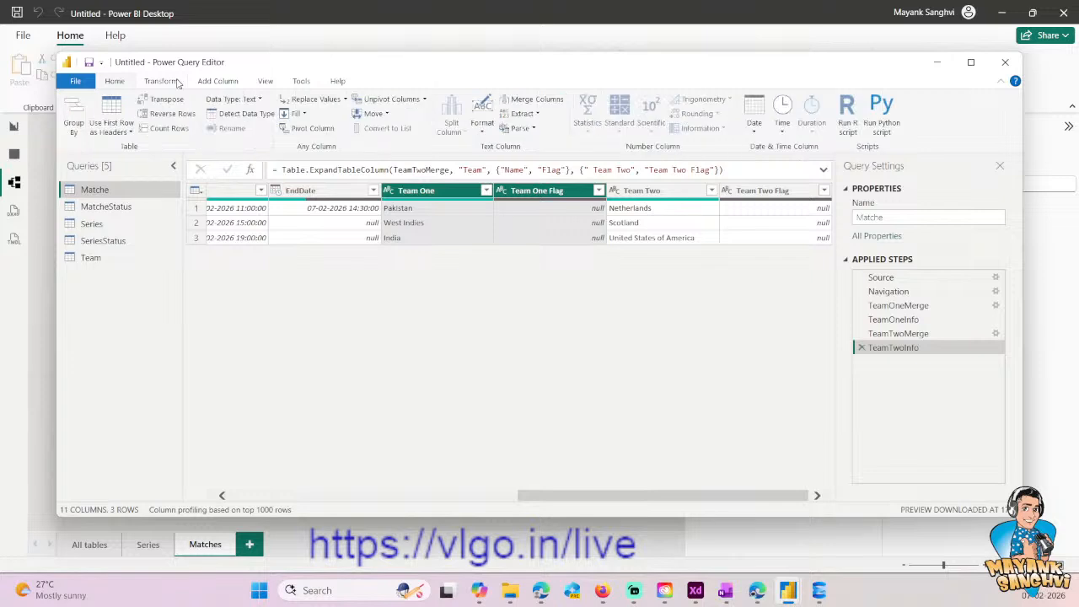
click(218, 81)
click(120, 116)
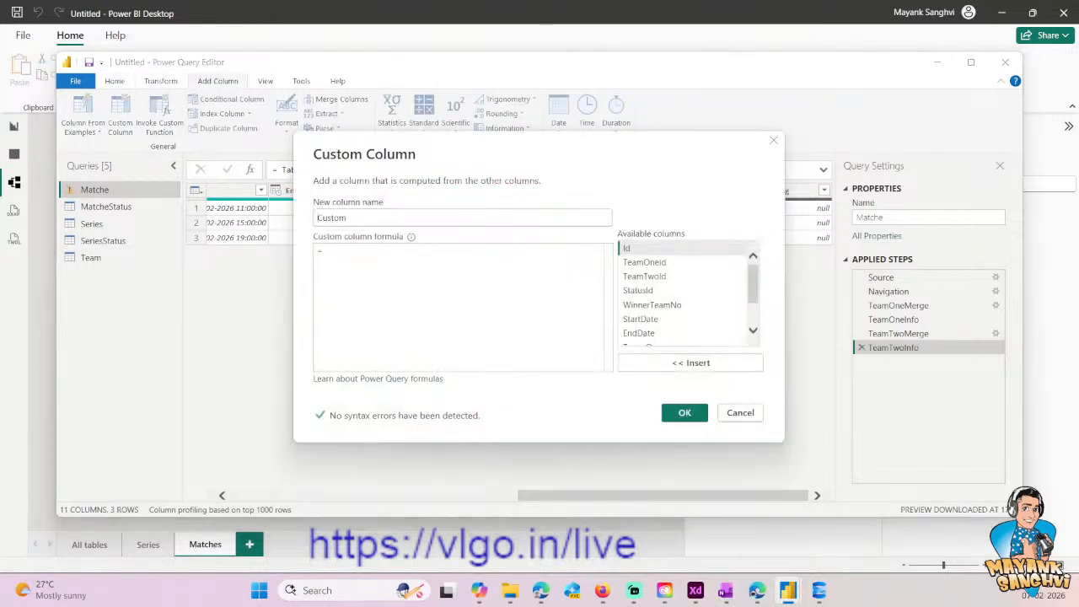
key(ctrl+v)
double_click(348, 218)
text(Winner)
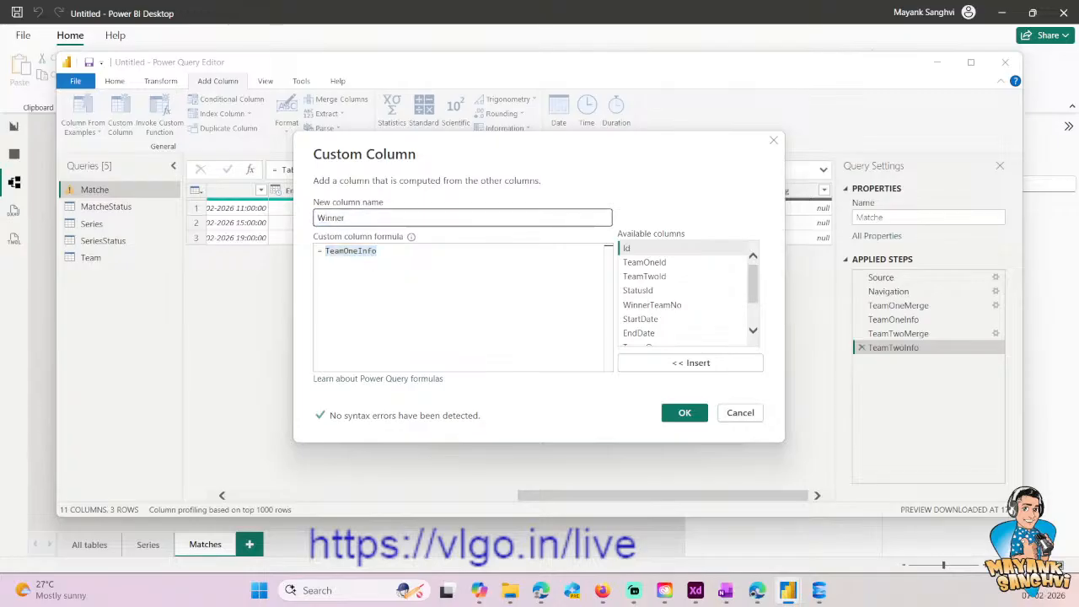
text( Name)
key(Tab)
- Clear the pasted text from the Winner Name formula and begin an If condition on the WinnerTeamNo column
click(406, 288)
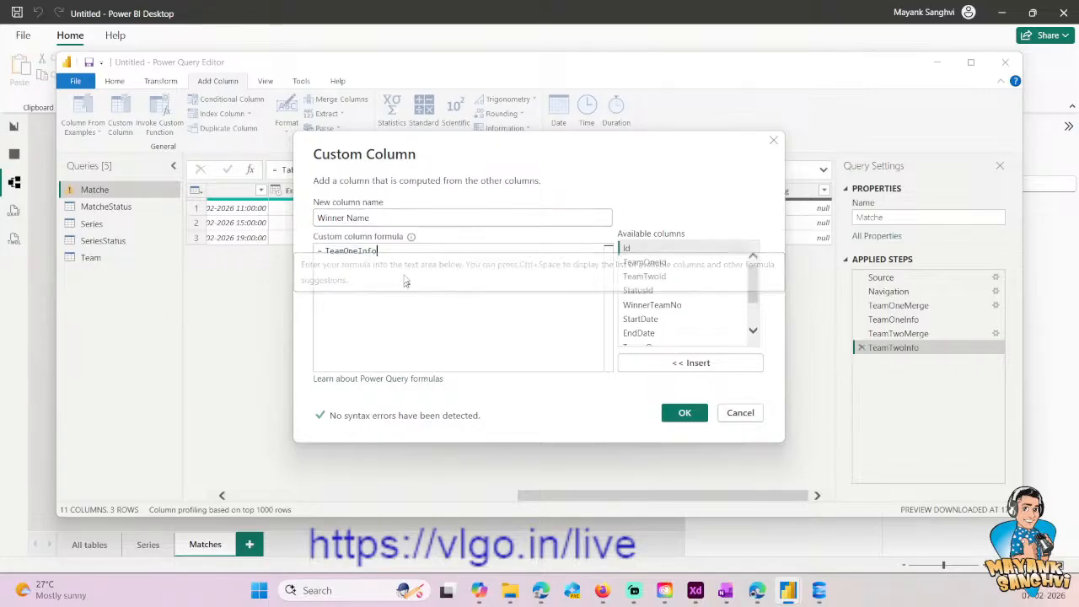
key(ctrl+a)
key(BackSpace)
text(i)
key(BackSpace)
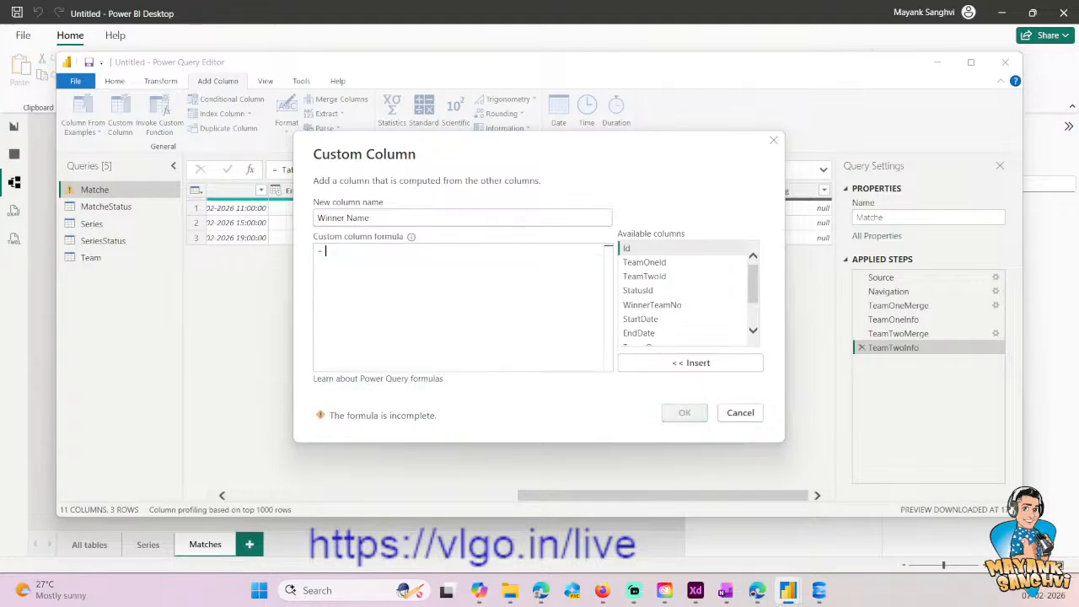
text(If )
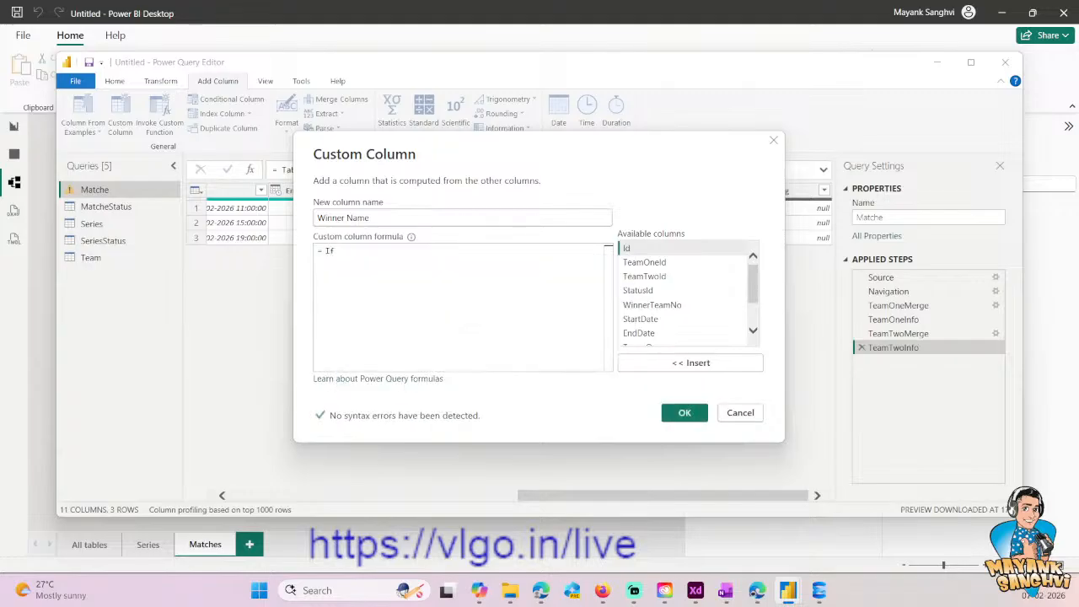
text([W)
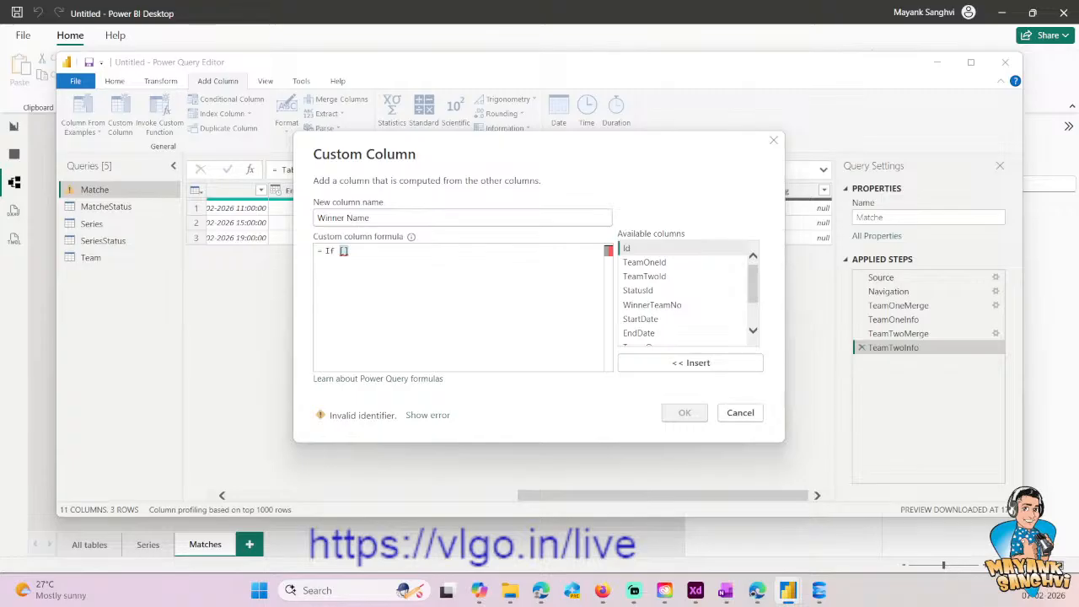
text(inn)
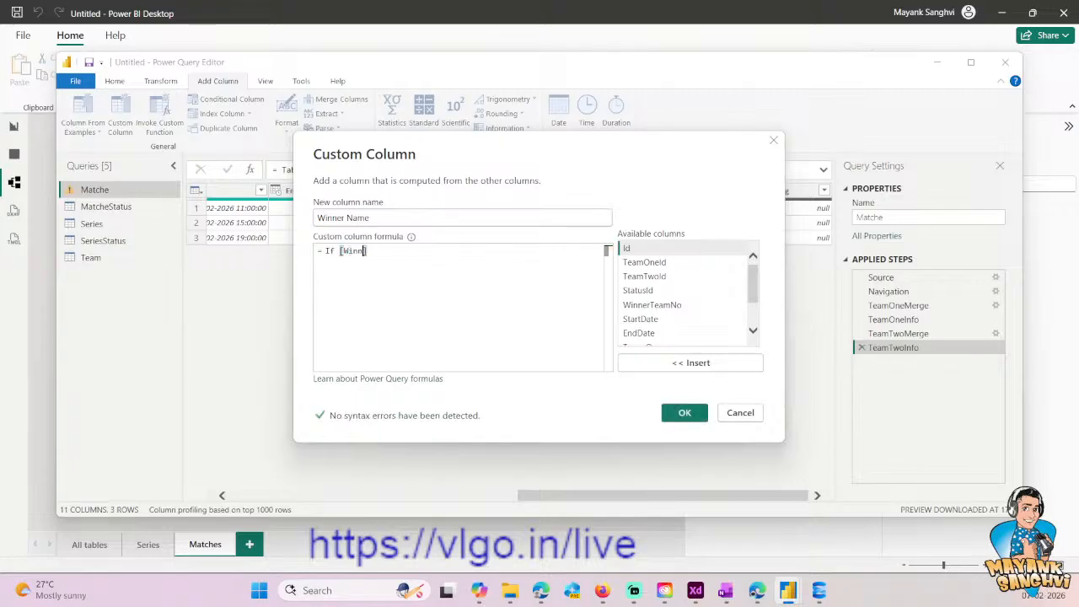
double_click(652, 304)
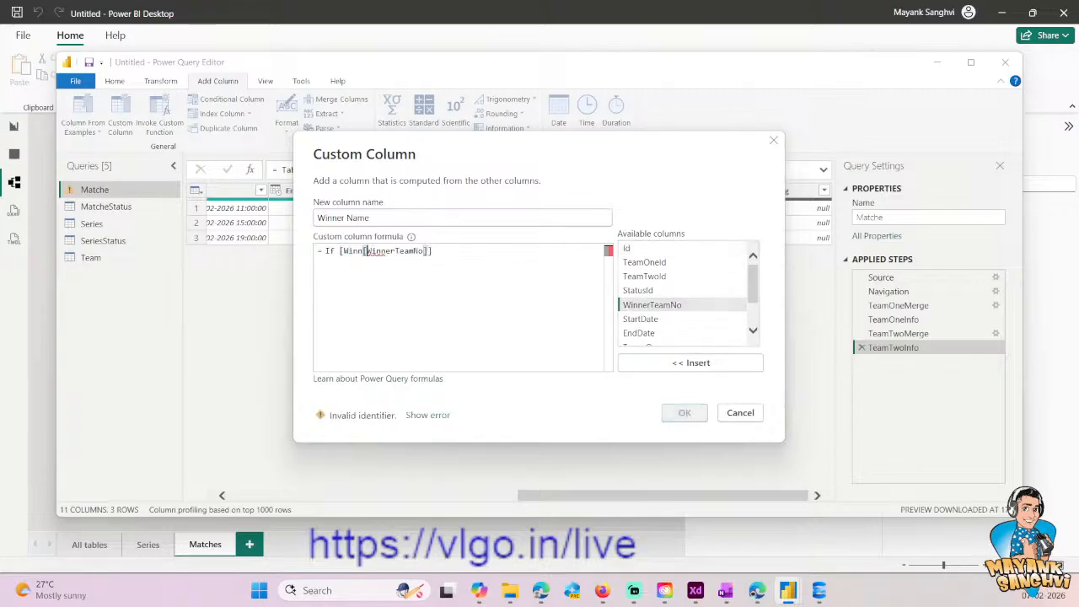
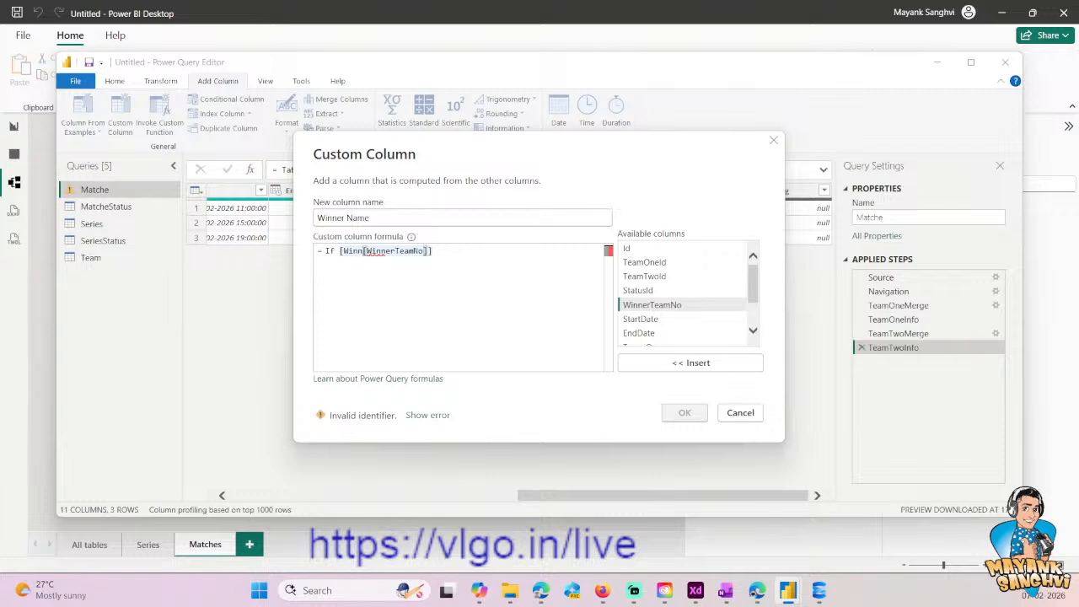
key(shift+End)
key(shift+Left)
key(BackSpace)
key(ctrl+Left)
key(ctrl+z)
text(= 1 then)
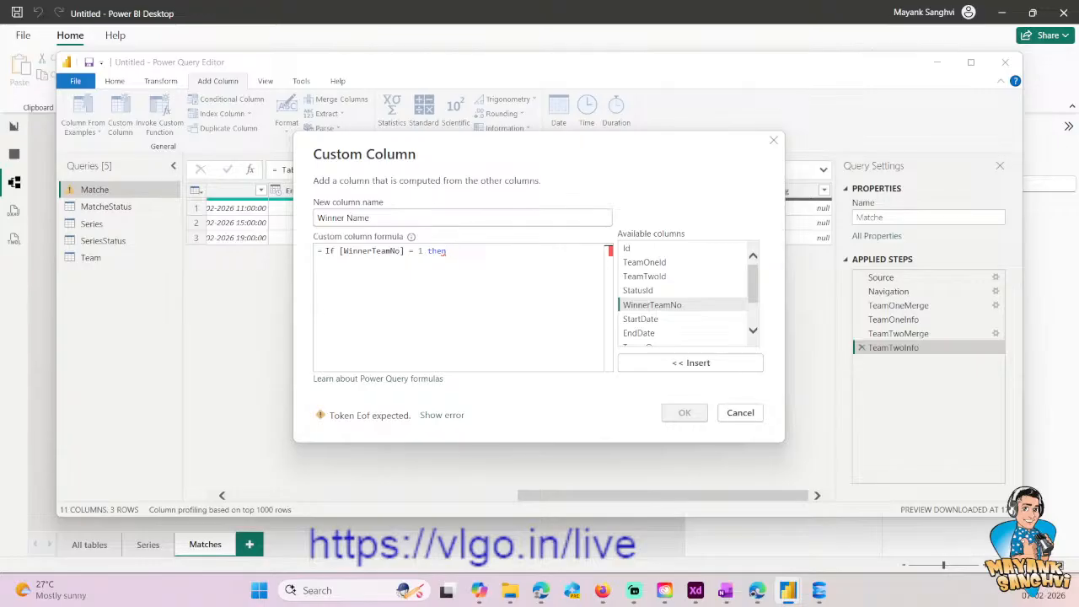
scroll(641, 295, down, 2)
double_click(624, 296)
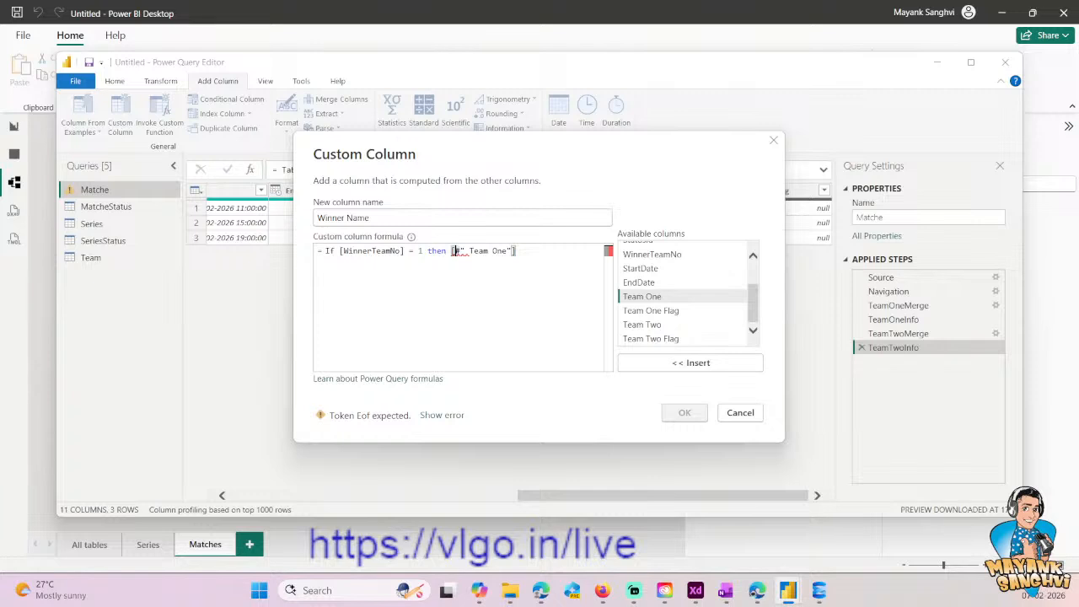
key(Delete)
key(Right)
key(Delete)
key(Left)
key(Left)
key(shift+End)
key(Delete)
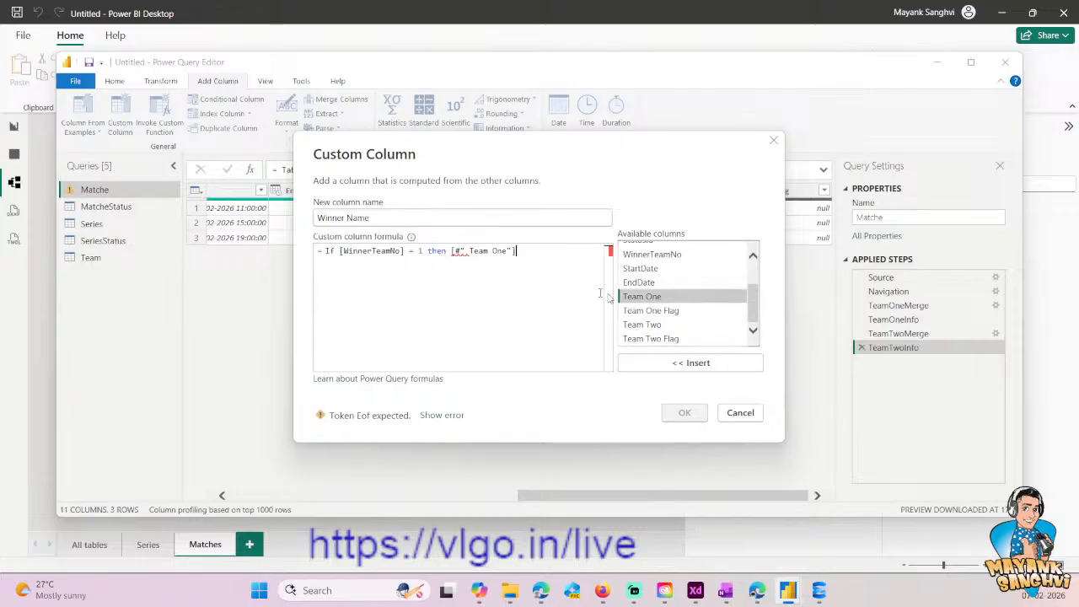
double_click(634, 299)
text(else)
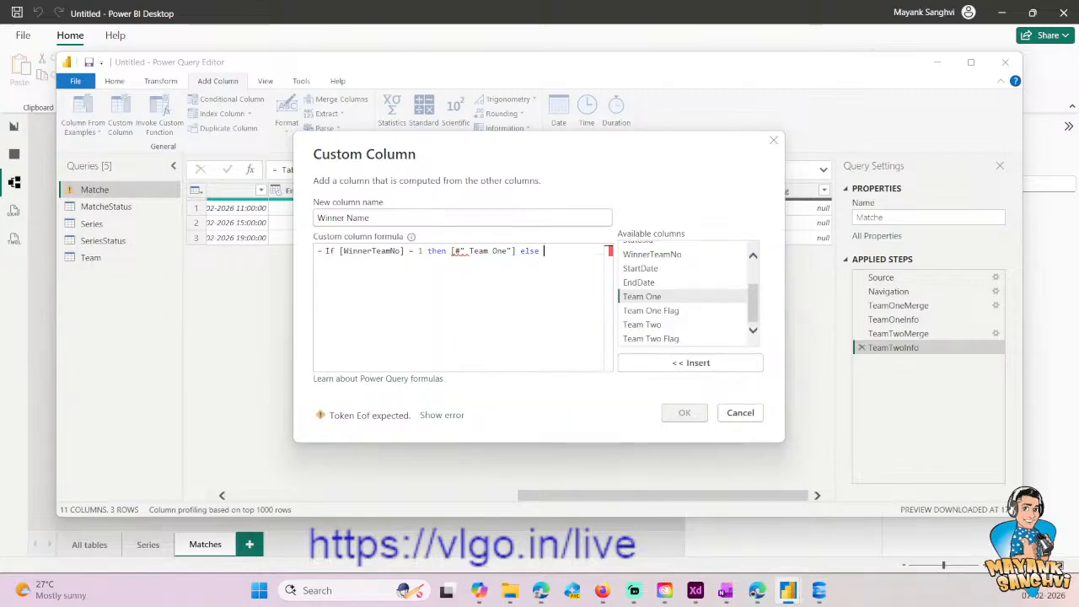
double_click(650, 328)
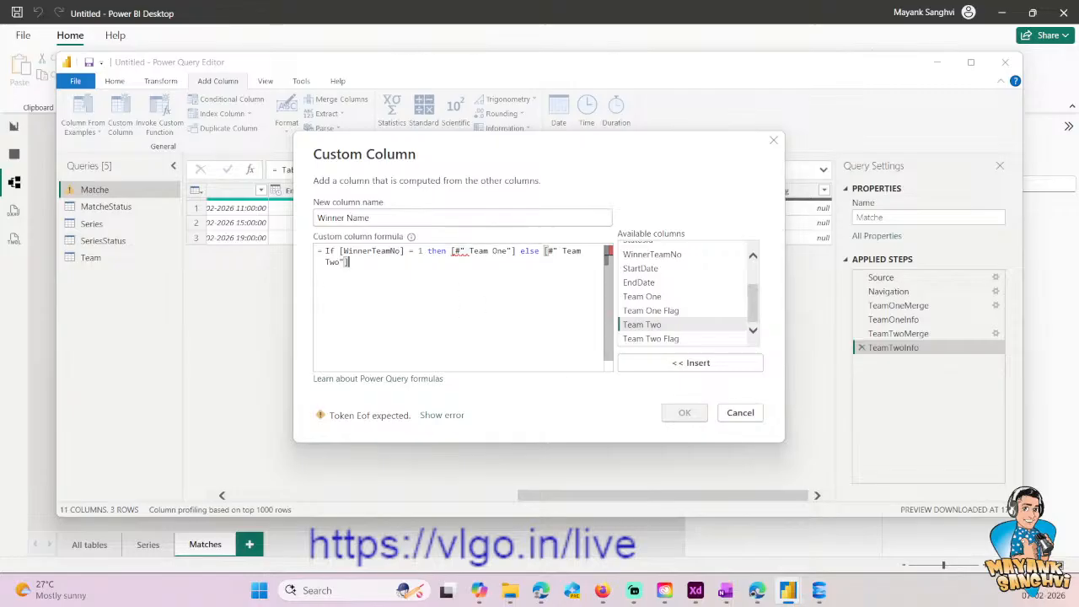
double_click(439, 252)
click(745, 416)
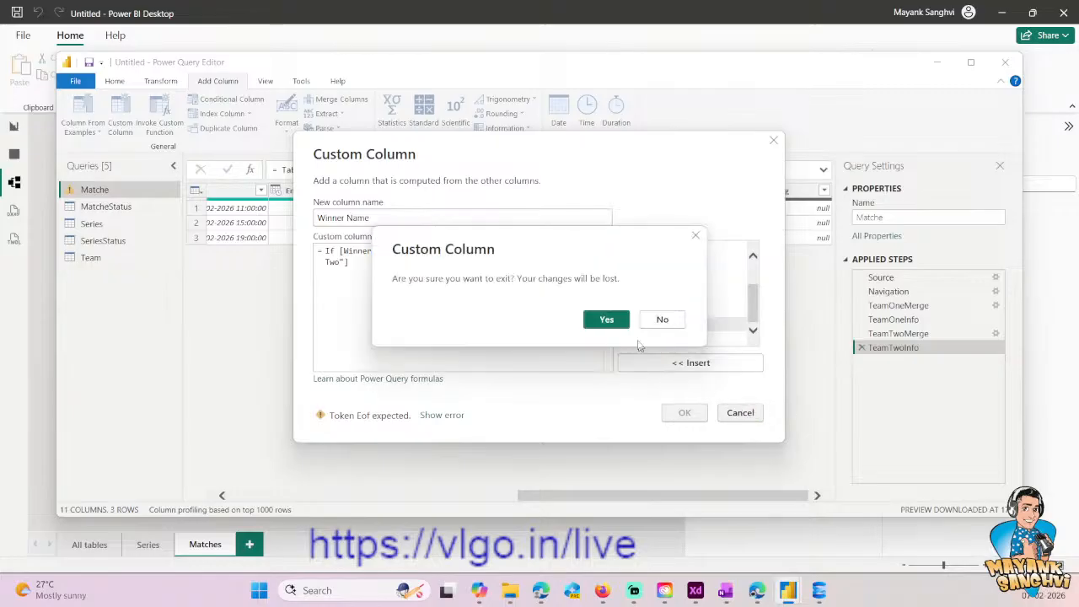
click(613, 321)
- Examine the Team One and WinnerTeamNo columns of the Matche query at its TeamTwoInfo step
click(154, 82)
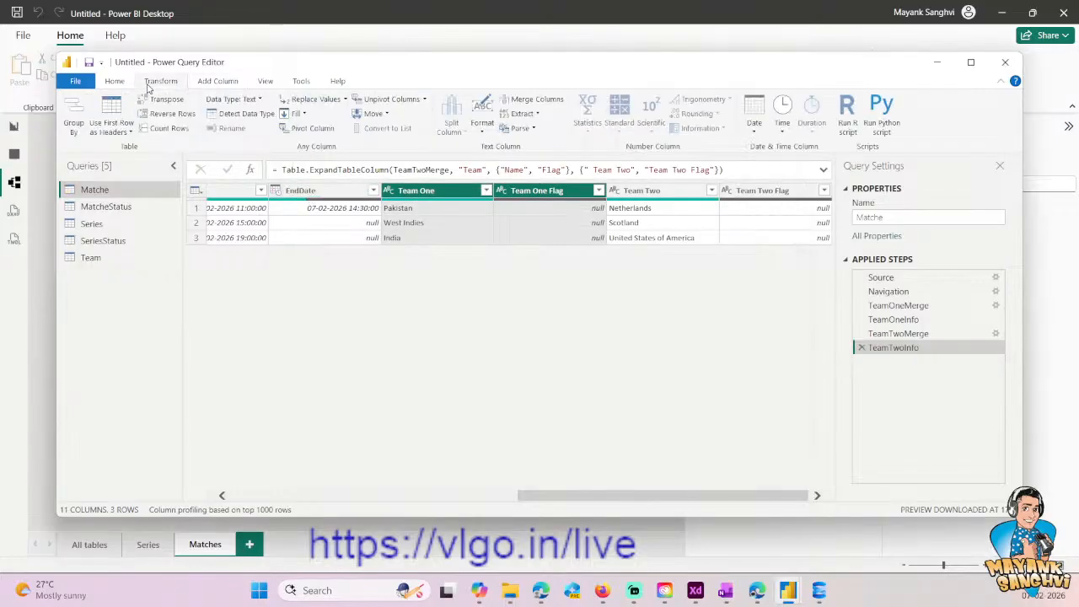
click(114, 82)
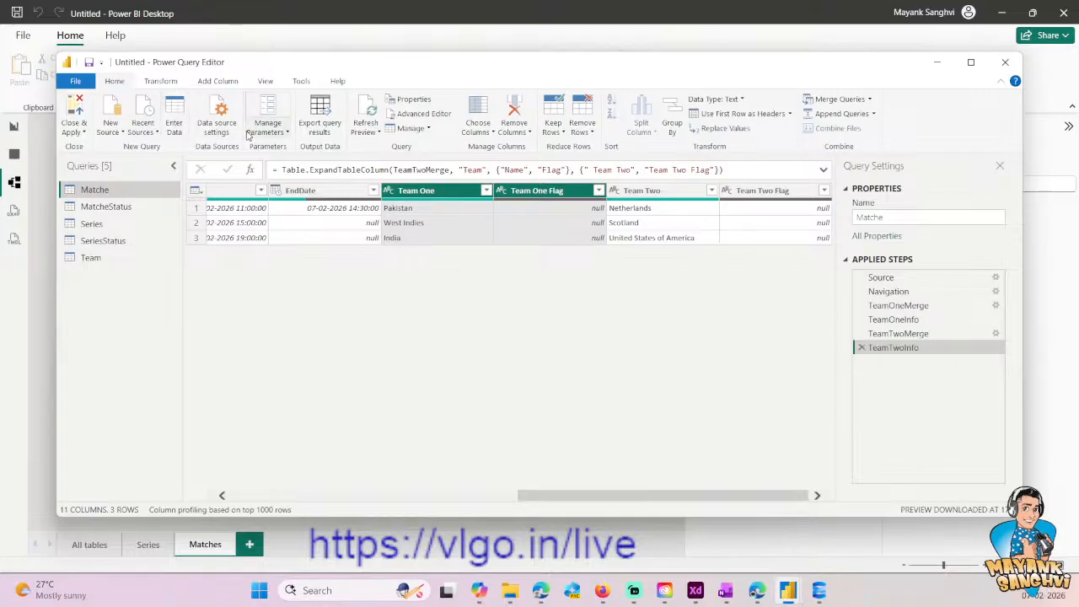
click(217, 81)
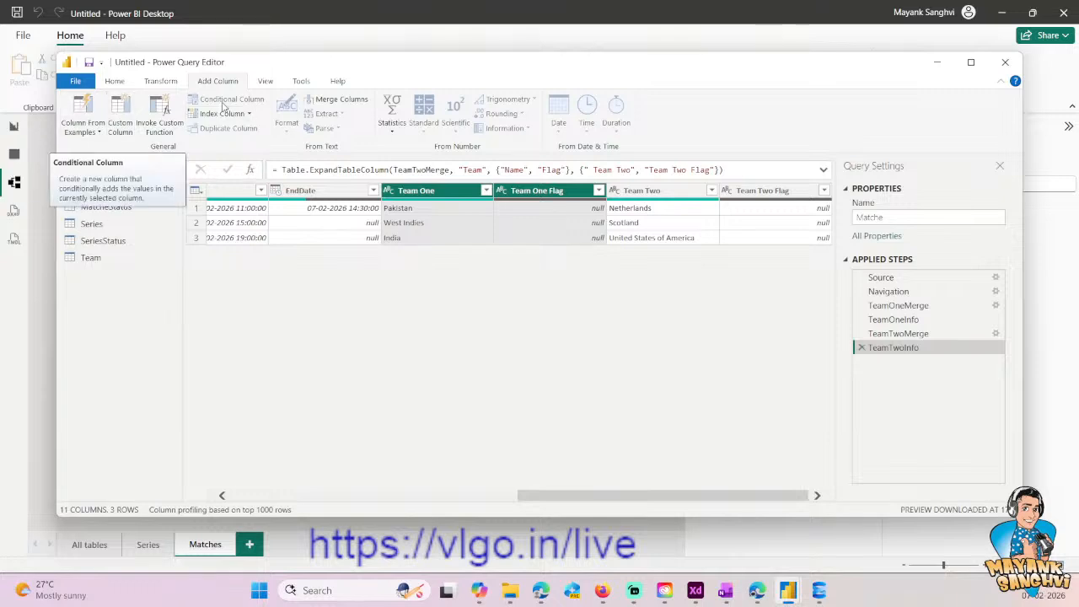
click(898, 334)
click(902, 348)
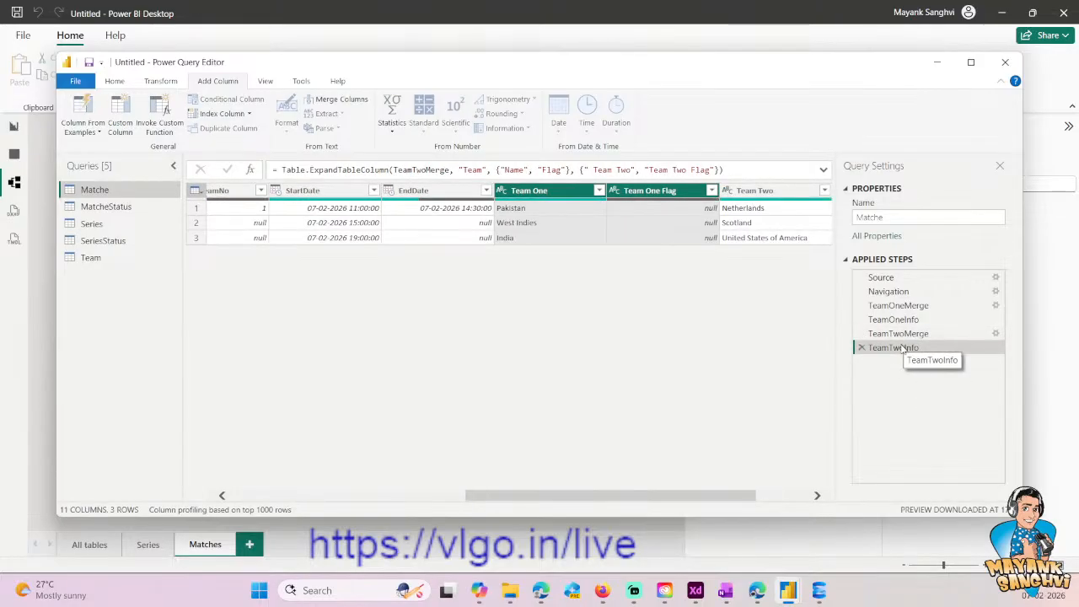
scroll(802, 497, right, 1)
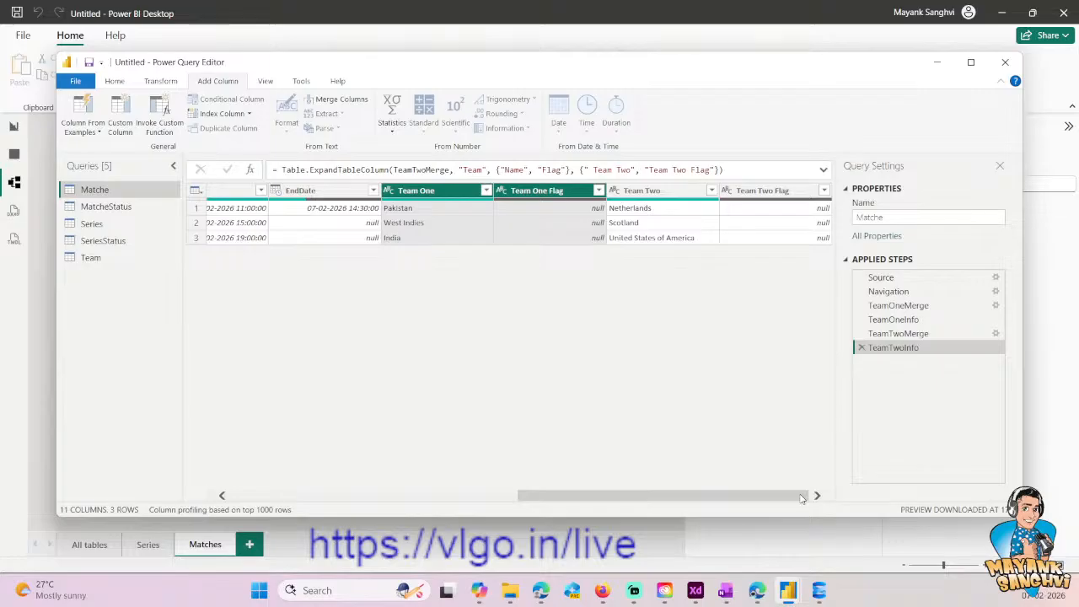
click(438, 192)
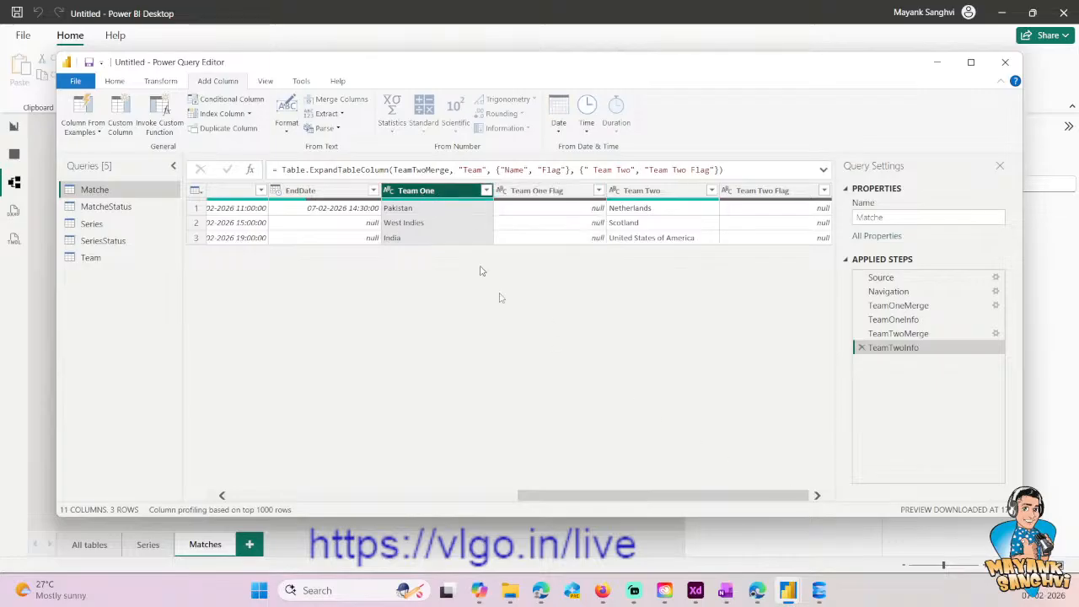
drag(565, 496, 379, 506)
click(512, 205)
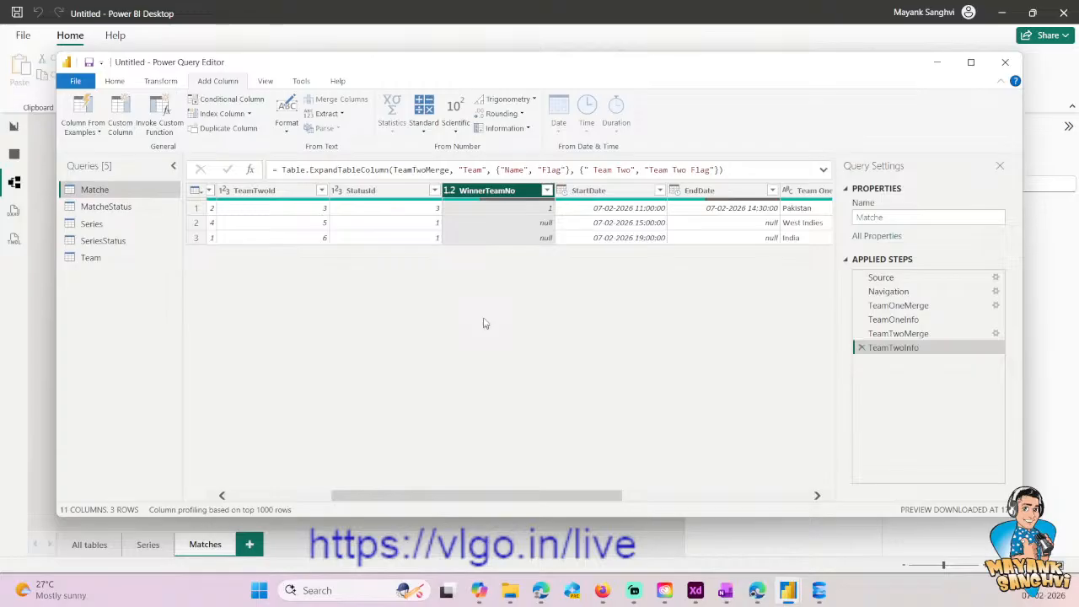
- Start a conditional column in the Matche query and name it Winner Name
click(232, 101)
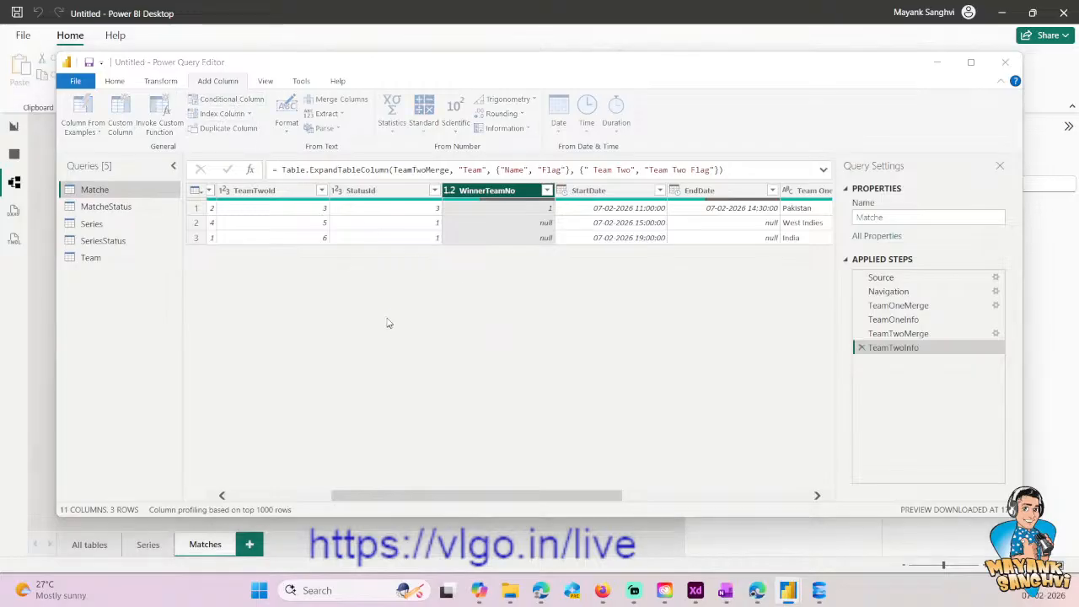
drag(284, 230, 193, 236)
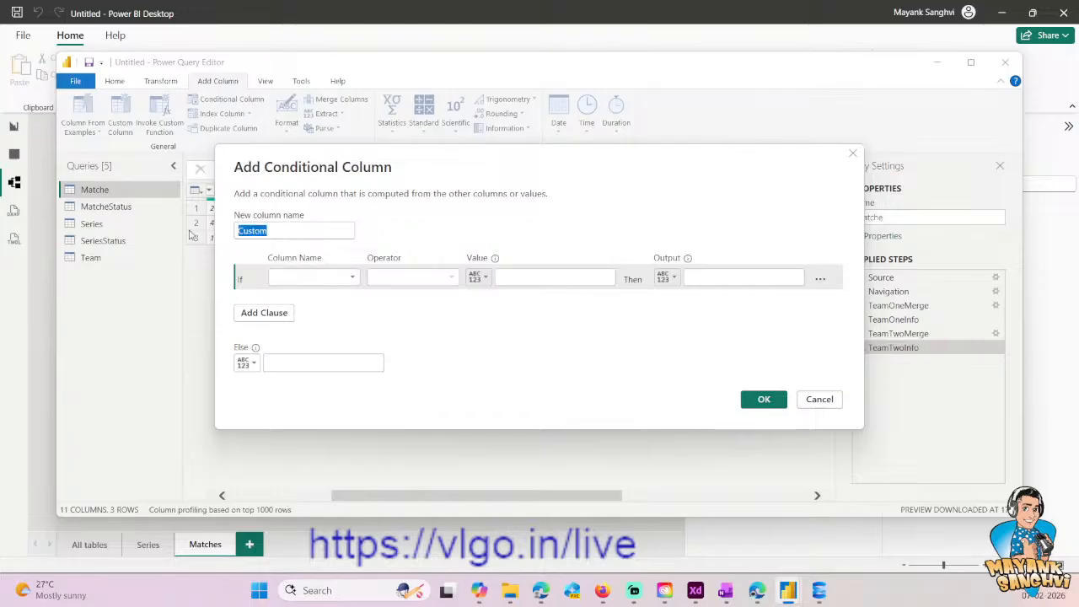
text(Winn)
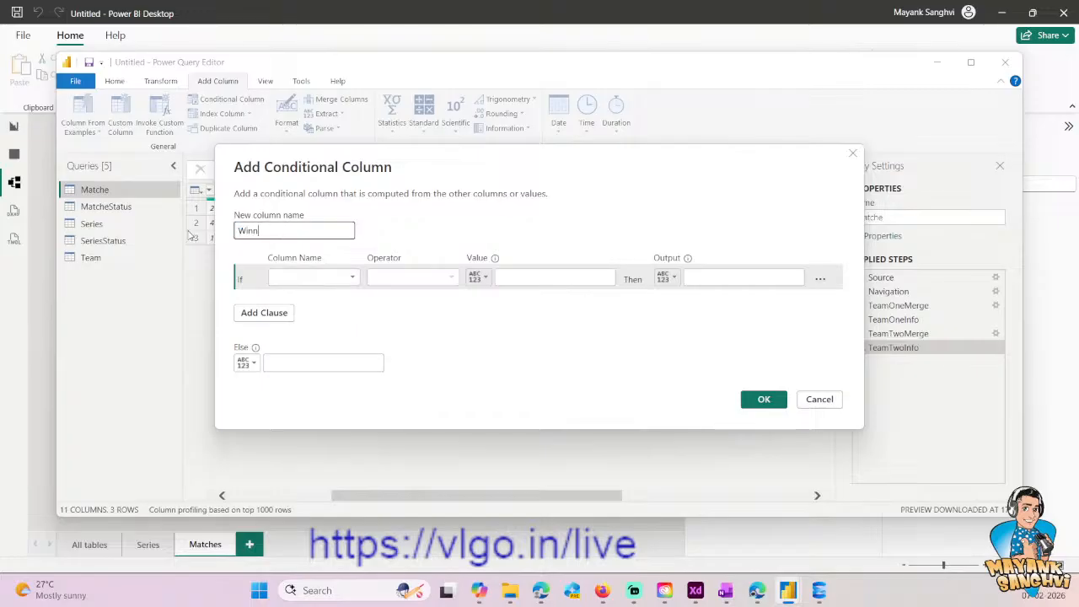
text(er Name)
- Define the first condition so that WinnerTeamNo equals 1 outputs the Team One column
click(342, 279)
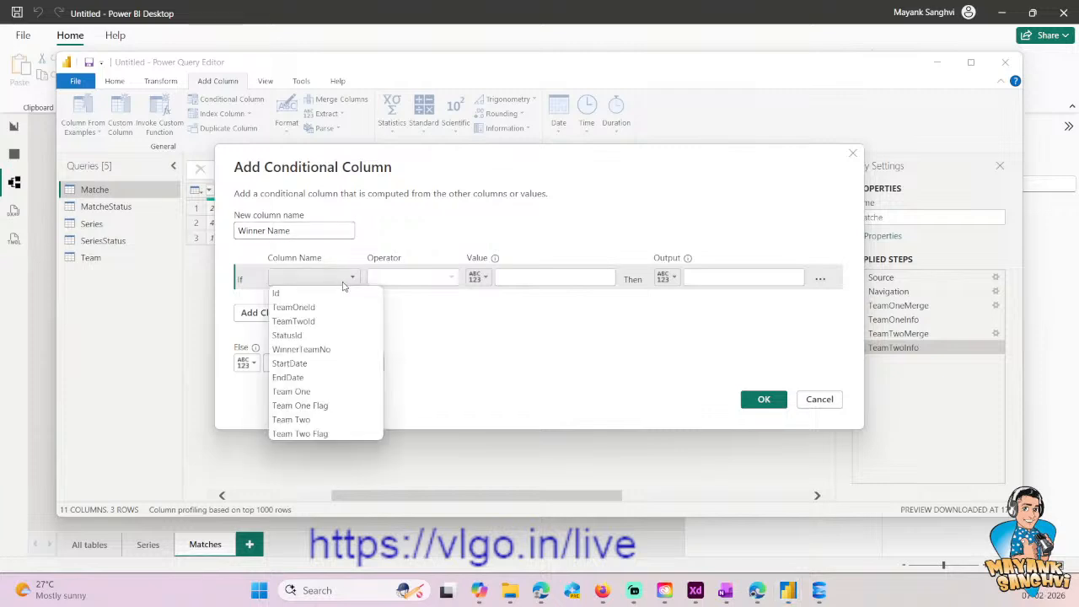
click(316, 349)
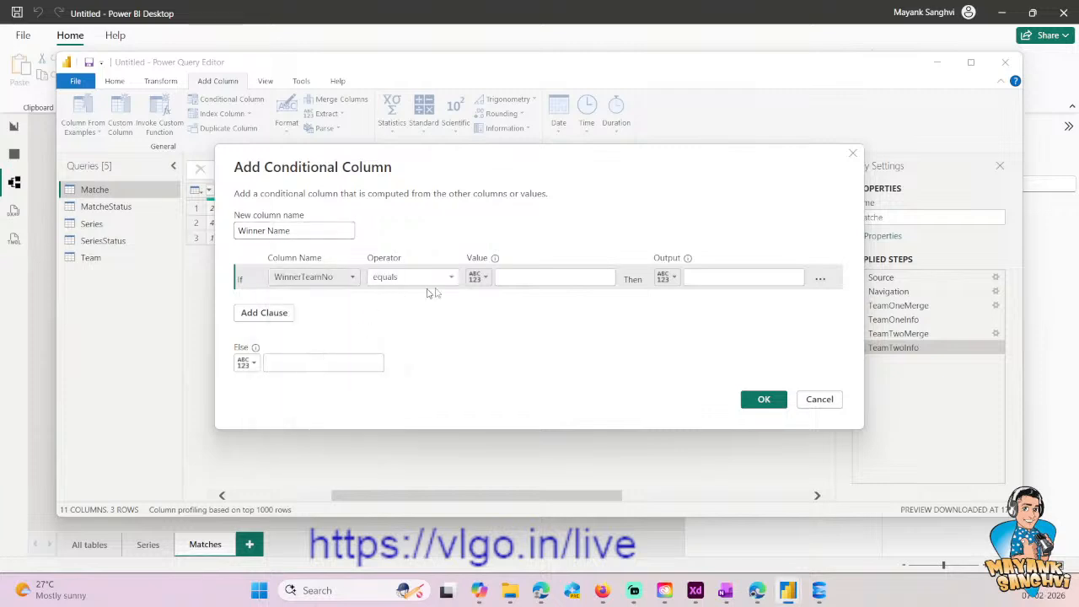
click(548, 278)
text(1)
click(690, 280)
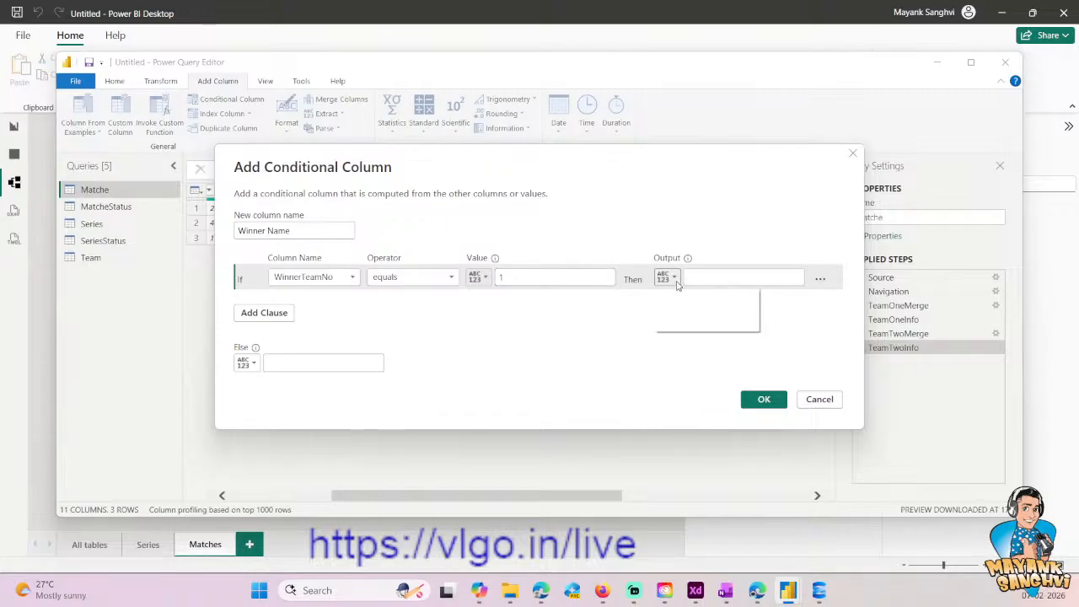
click(668, 277)
click(713, 310)
click(742, 279)
click(729, 392)
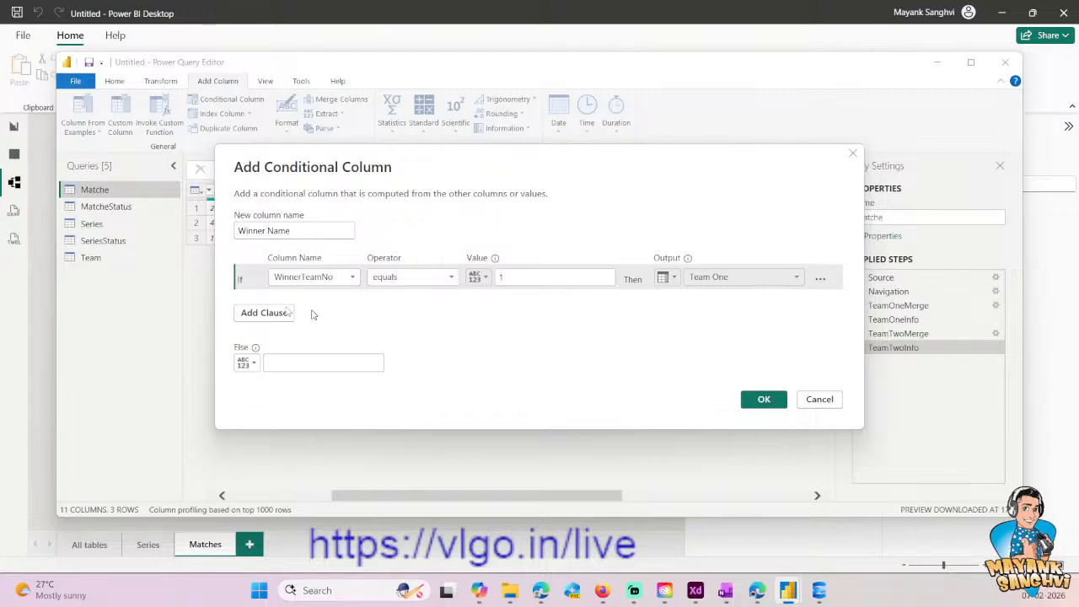
- Add an else-if clause so that WinnerTeamNo equals 2 outputs the Team Two column
click(264, 312)
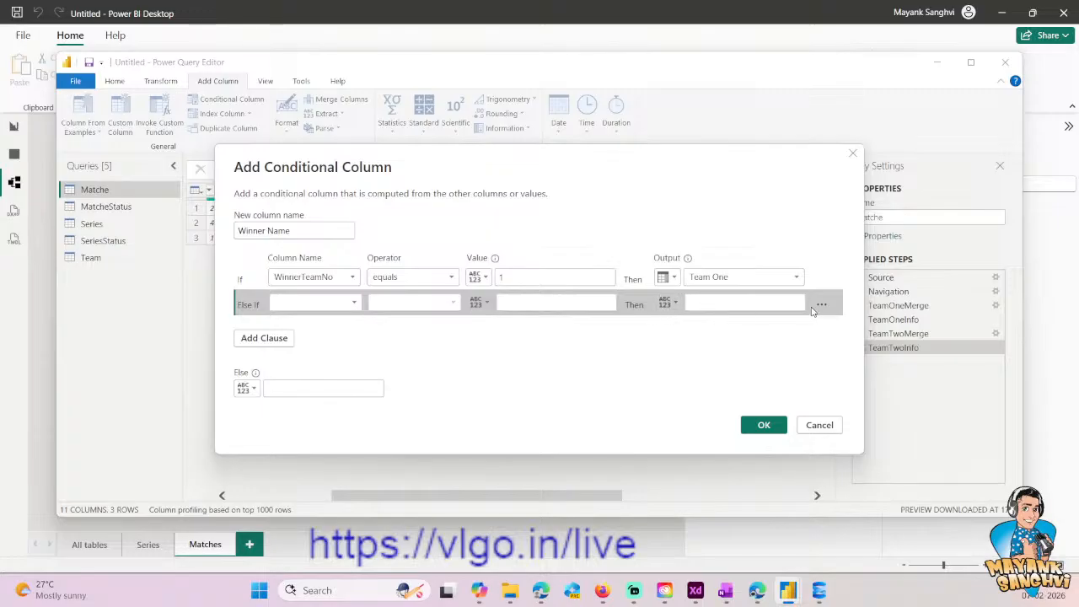
click(333, 303)
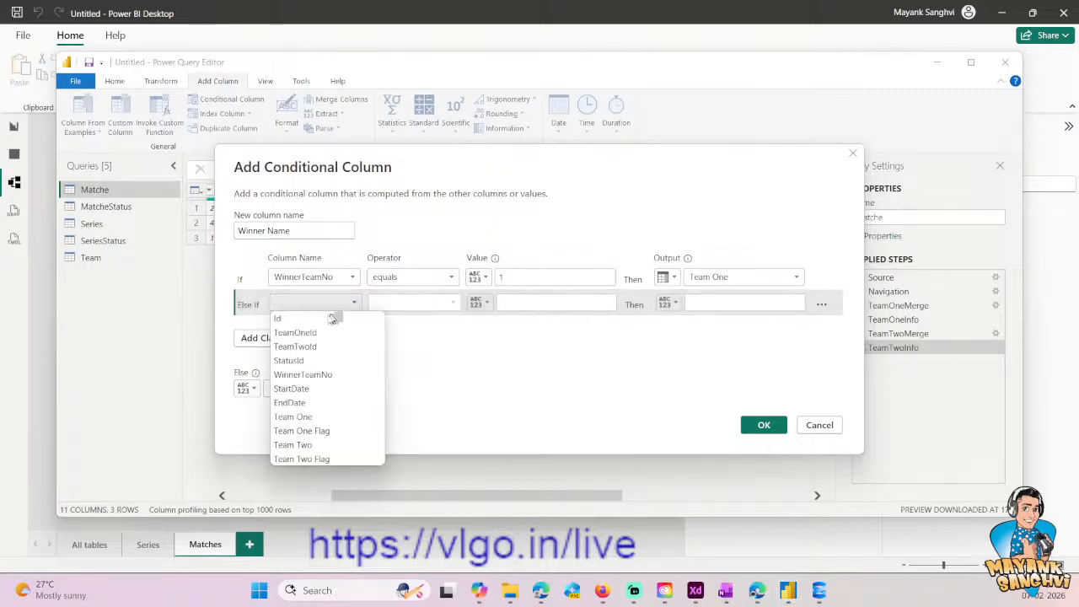
click(303, 374)
click(556, 303)
text(2)
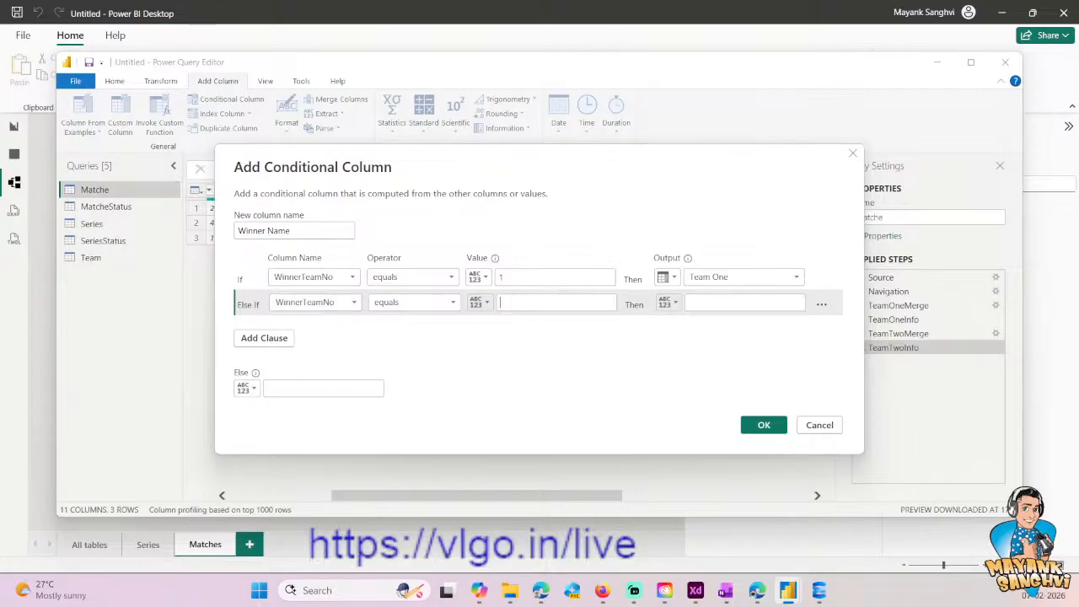
click(668, 302)
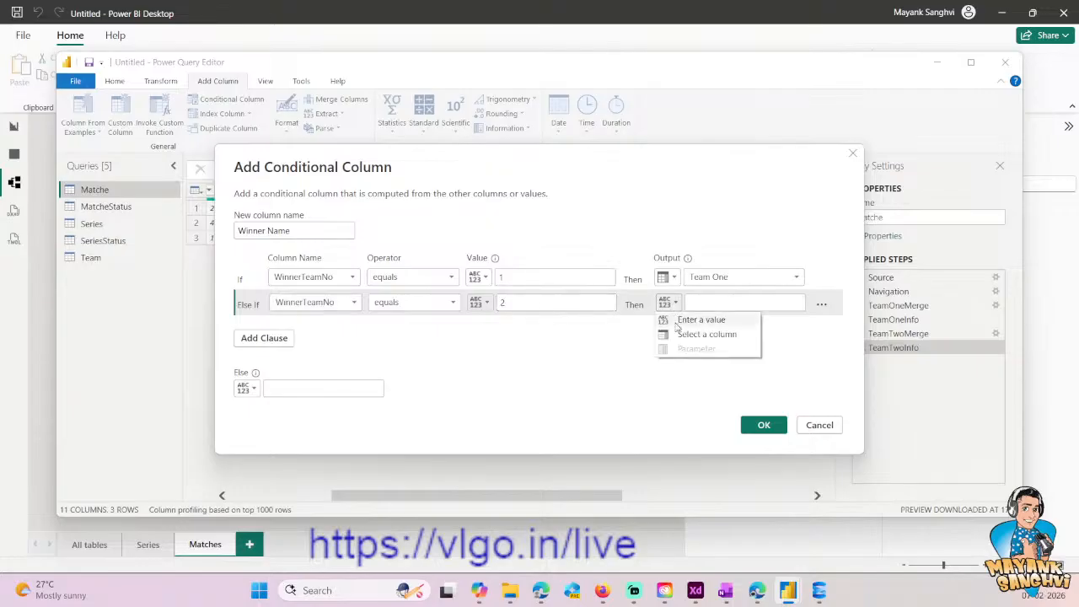
click(707, 335)
click(742, 302)
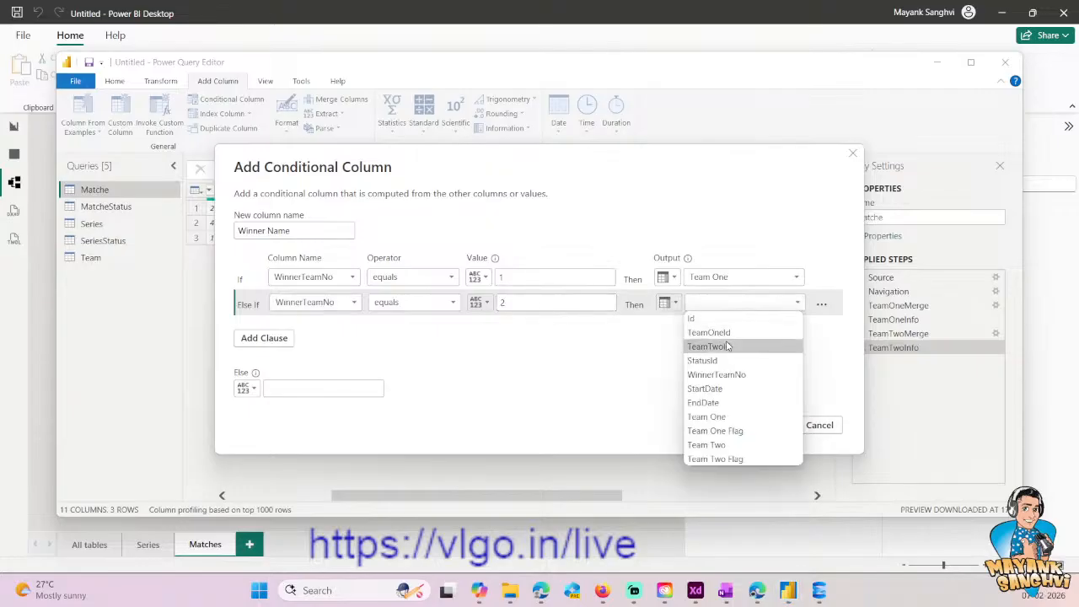
click(718, 374)
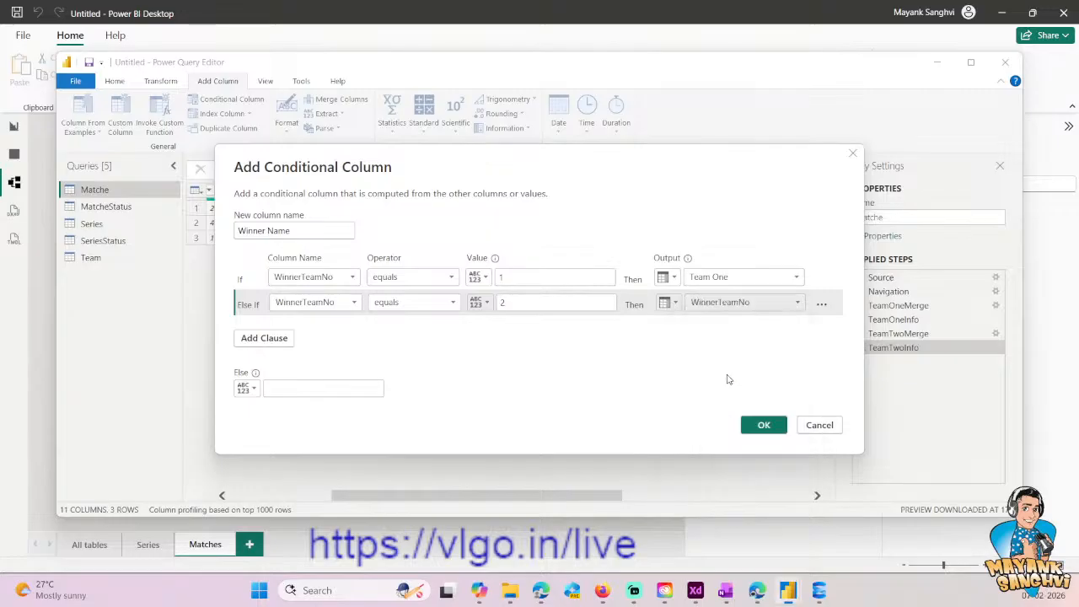
click(734, 304)
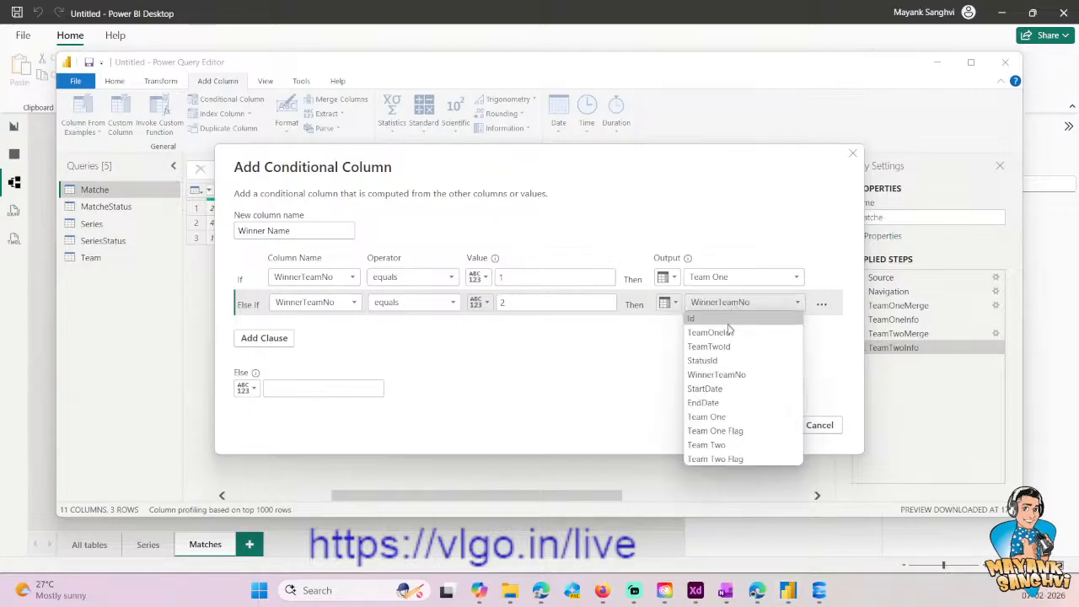
click(712, 444)
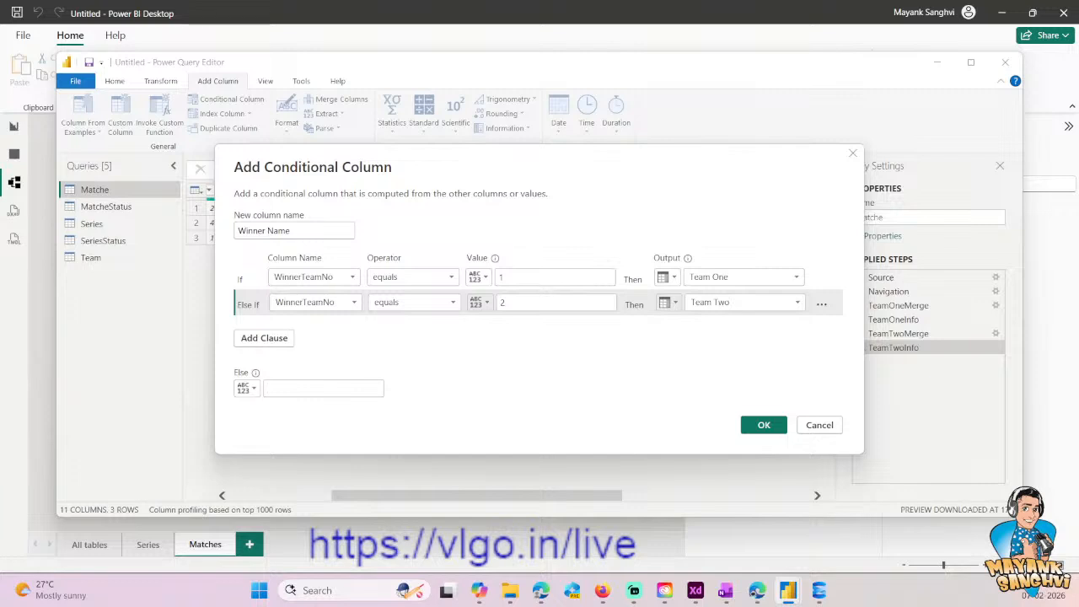
text(Tie or Canc)
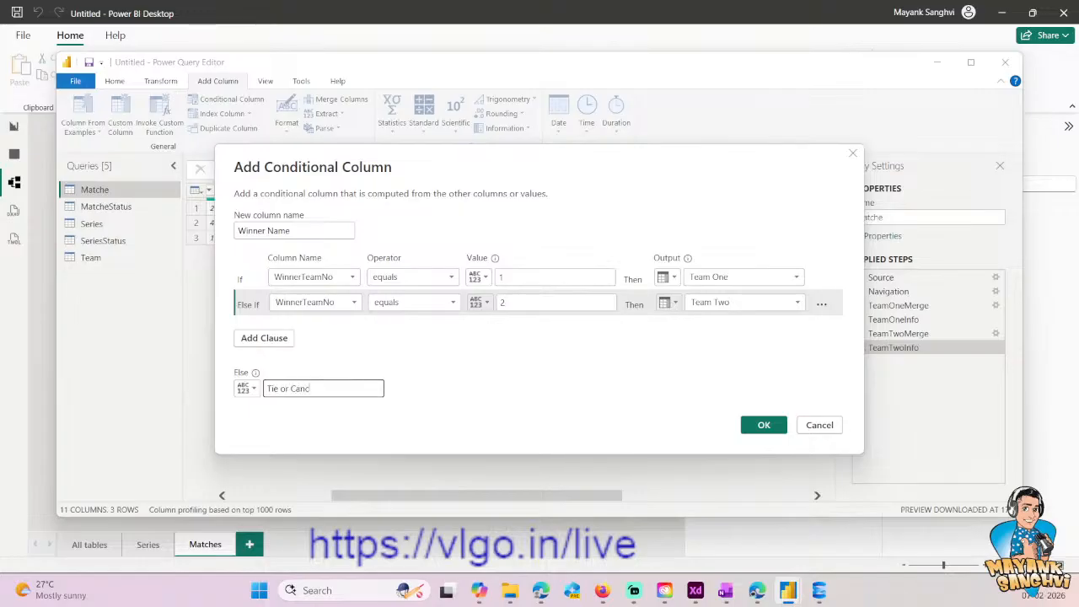
key(ctrl+a)
key(BackSpace)
- Add another else-if clause so that WinnerTeamNo equals 0 outputs the value Tie
click(264, 337)
click(333, 329)
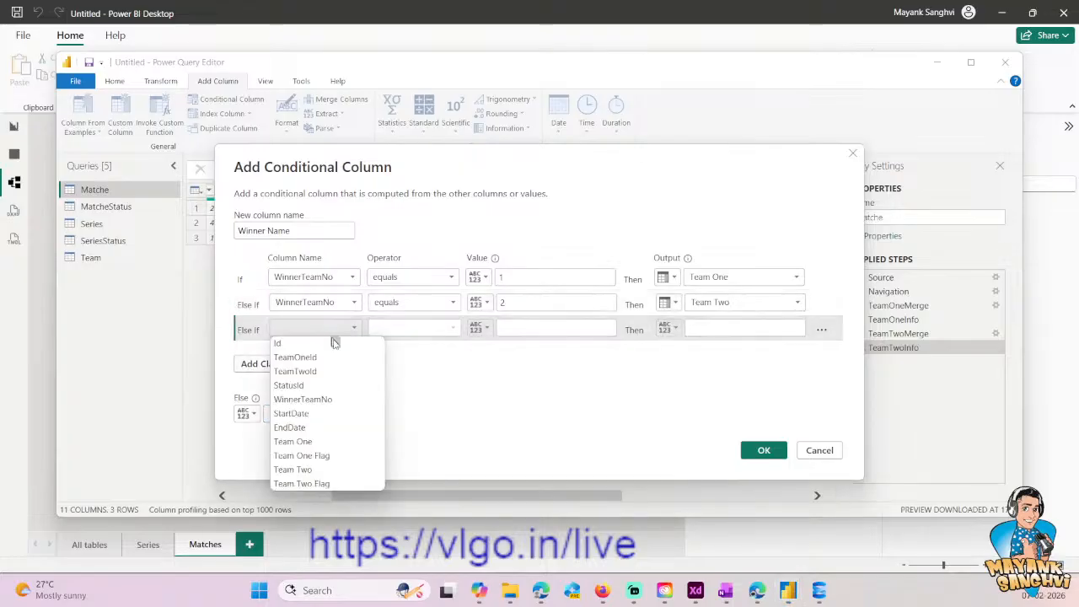
click(317, 398)
click(498, 331)
text(0)
key(Tab)
key(Tab)
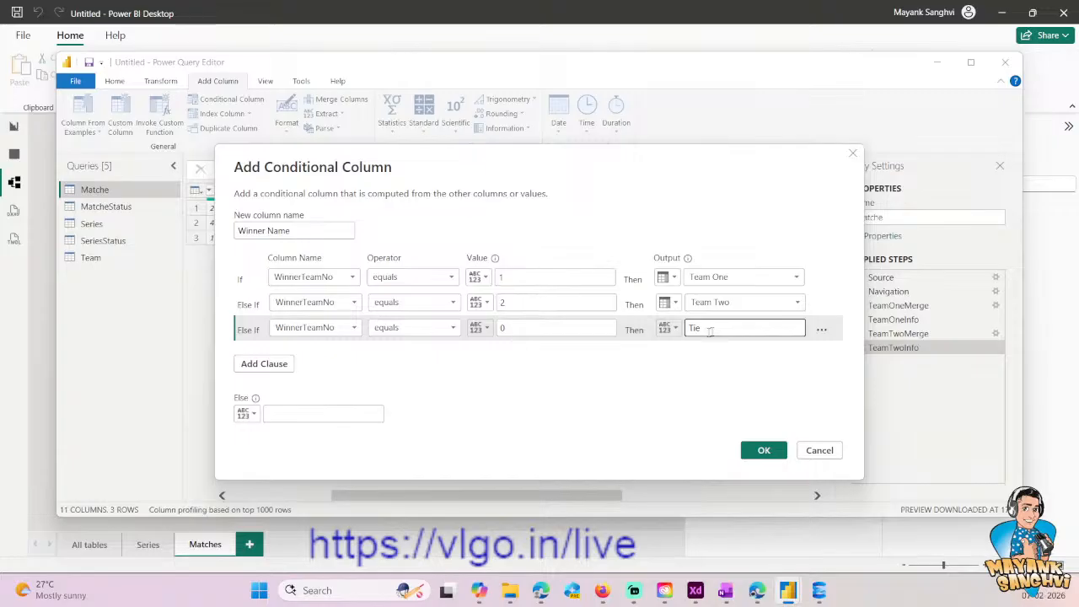
- Set the else value to NA and create the Winner Name conditional column
click(360, 415)
text(NA)
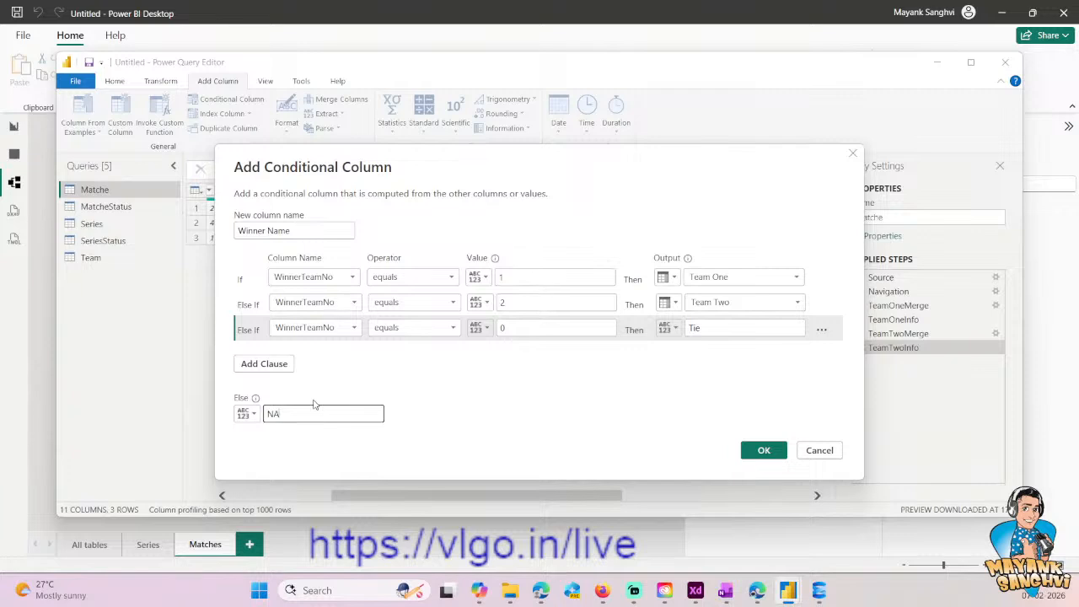
click(246, 414)
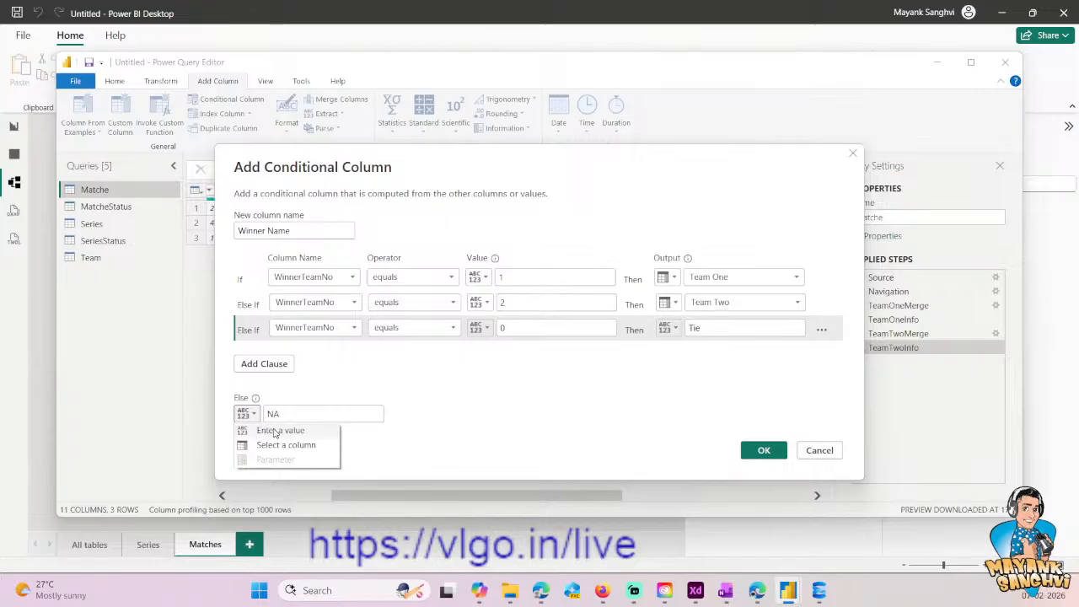
click(388, 351)
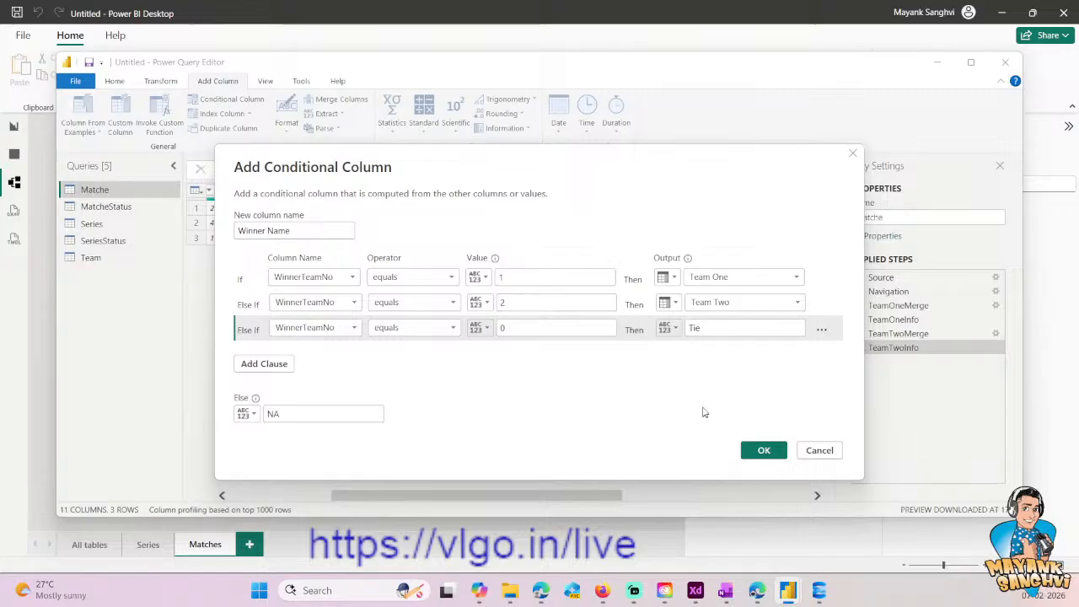
click(763, 451)
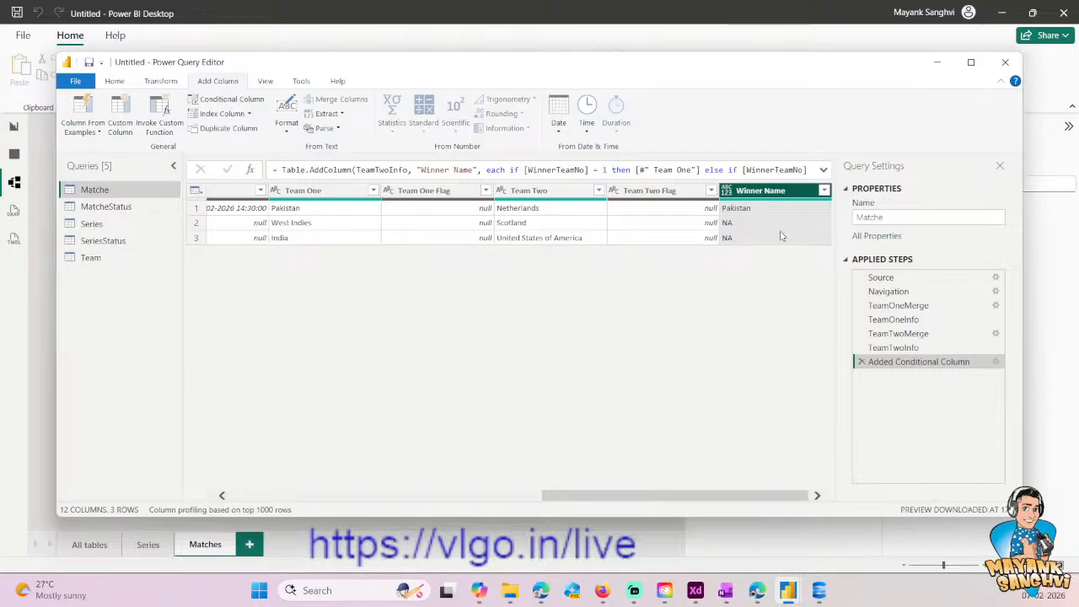
- Close the query editor and apply the Matche query changes to the model
drag(680, 495, 465, 495)
click(115, 81)
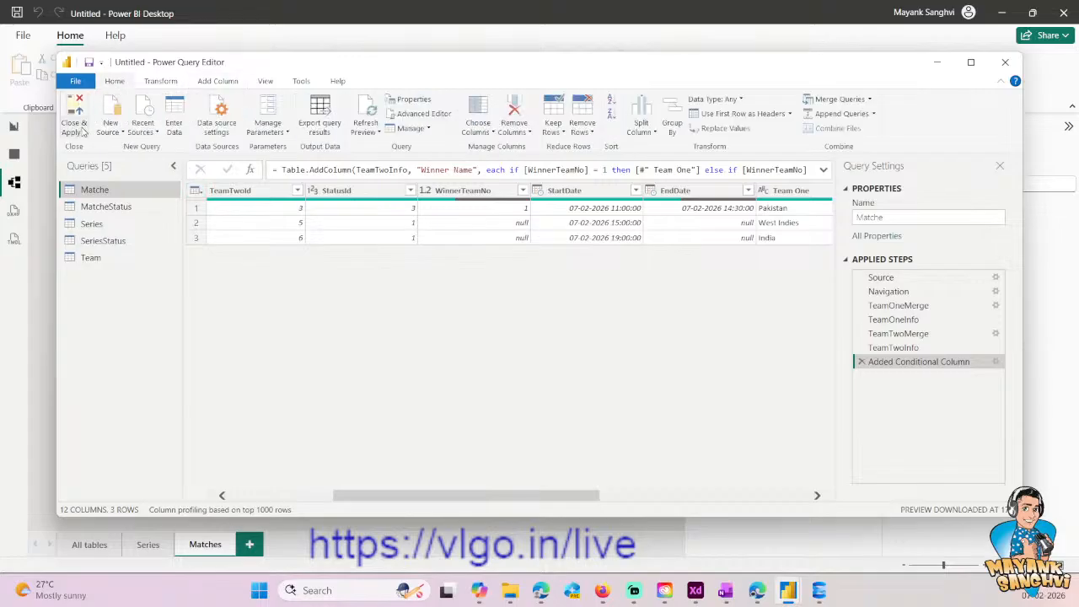
click(82, 132)
click(74, 147)
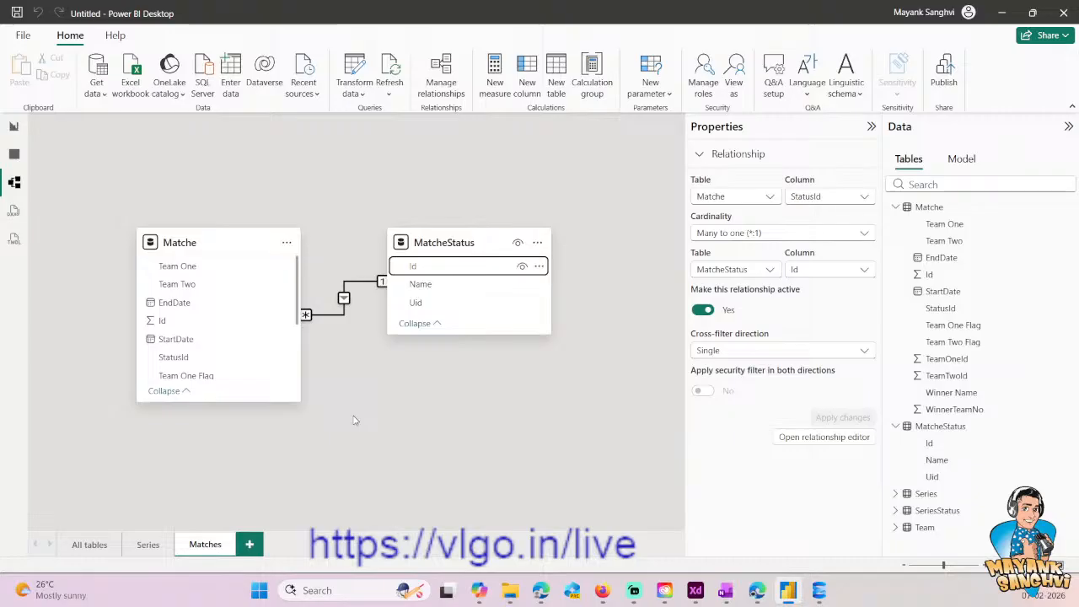
- Move the Matche and MatcheStatus tables higher in the Matches model diagram
drag(214, 245, 207, 193)
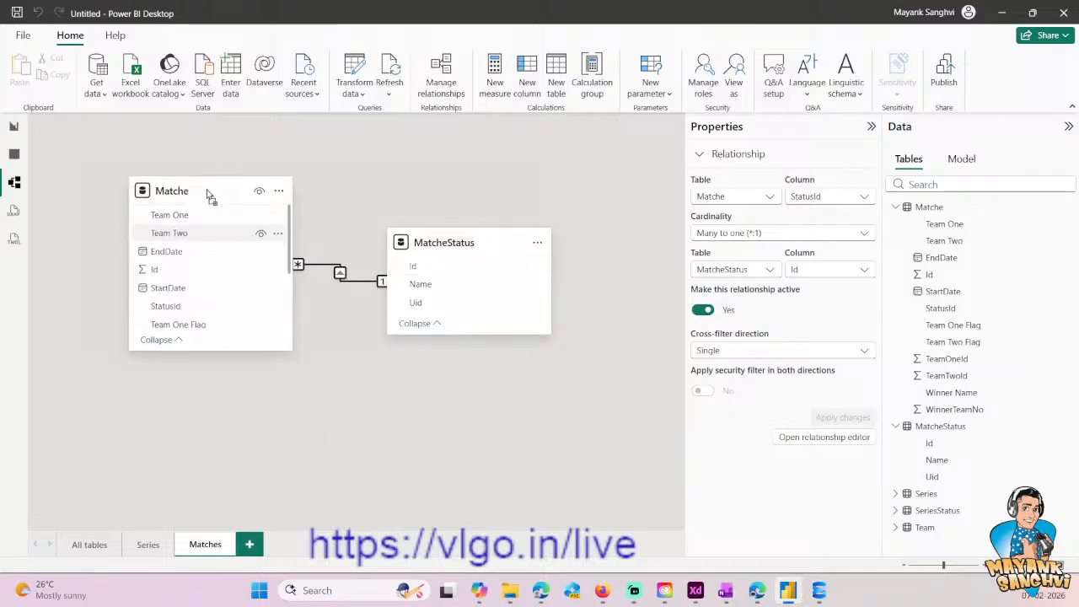
drag(455, 249, 446, 188)
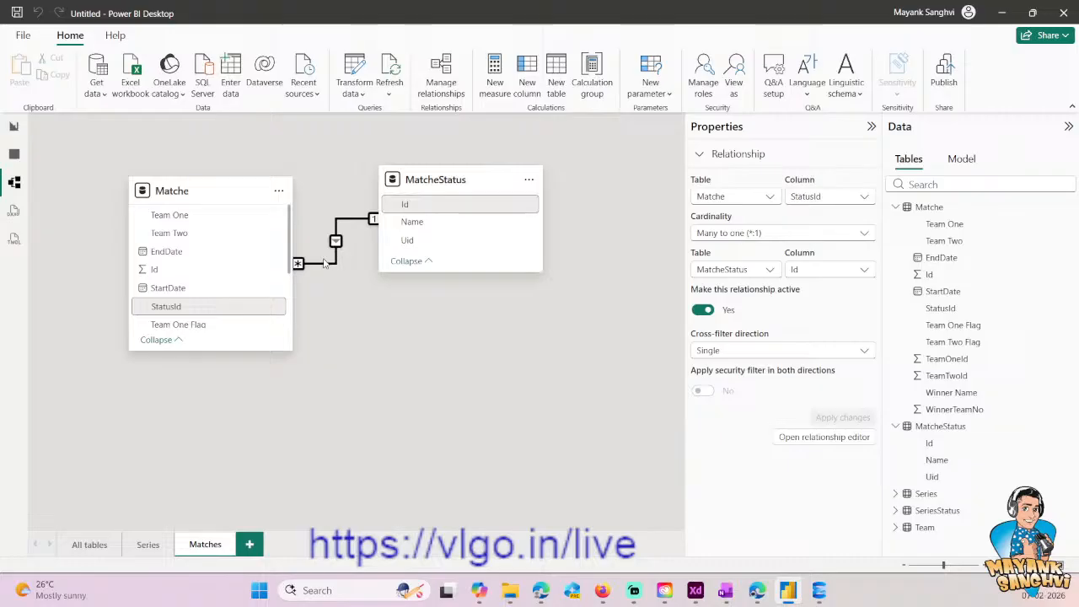
- Switch to the report page and add the Matche table's Team One field to the empty table visual
click(13, 126)
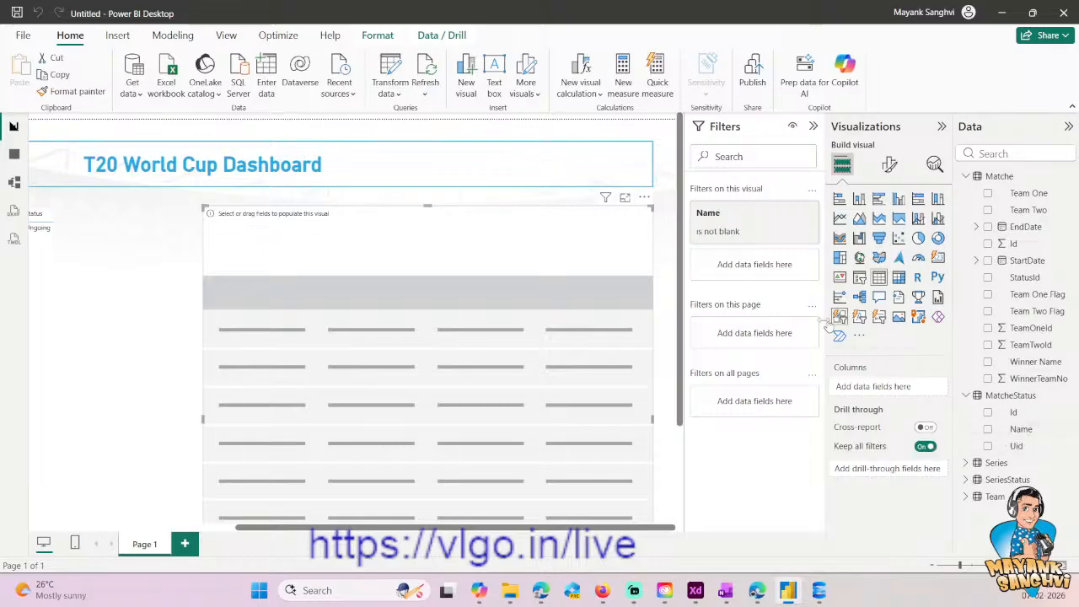
mouse_move(544, 593)
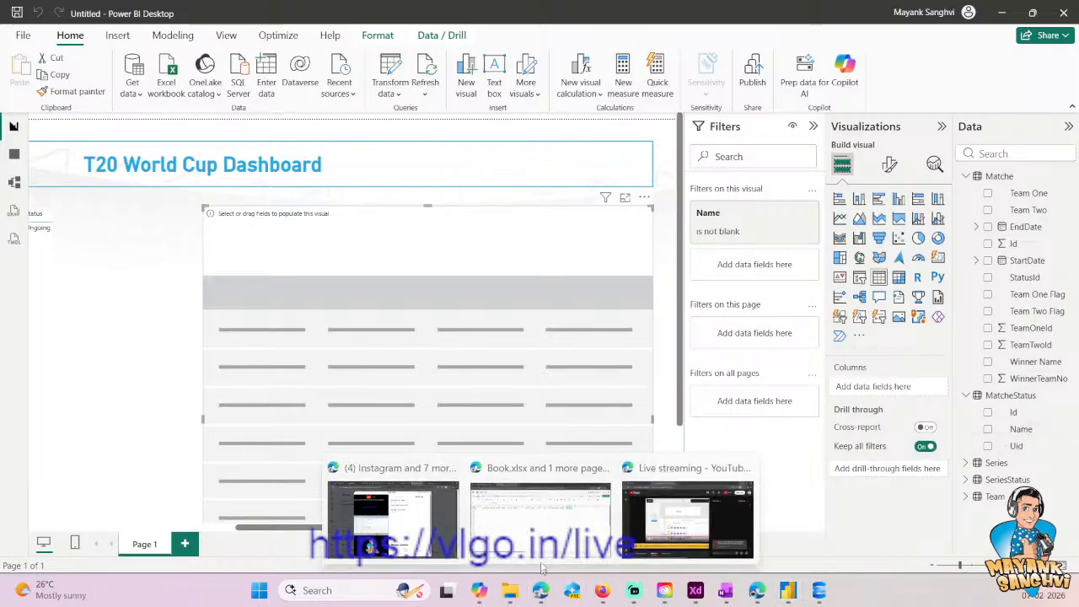
mouse_move(542, 545)
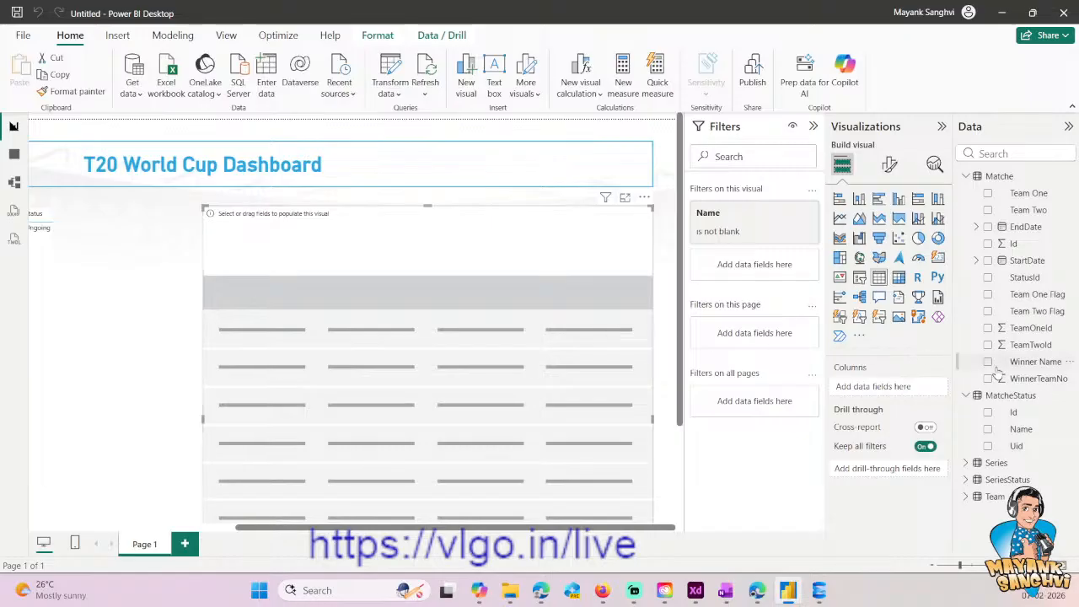
click(987, 194)
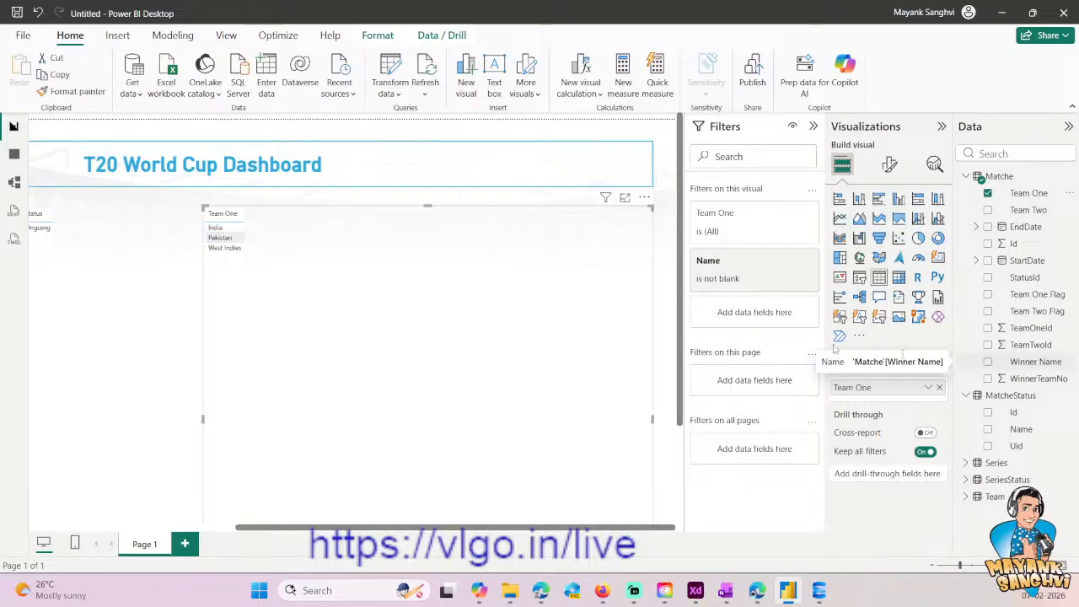
- Open the Matche query's code in the Advanced Editor and remove the leading space from the Team One column name in TeamOneInfo
click(392, 74)
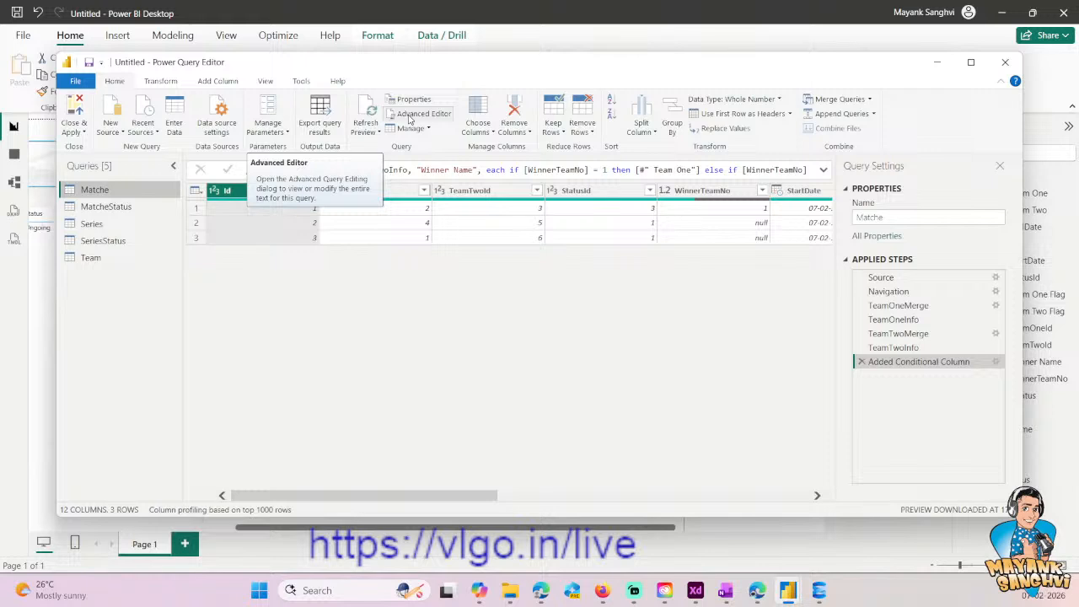
click(409, 118)
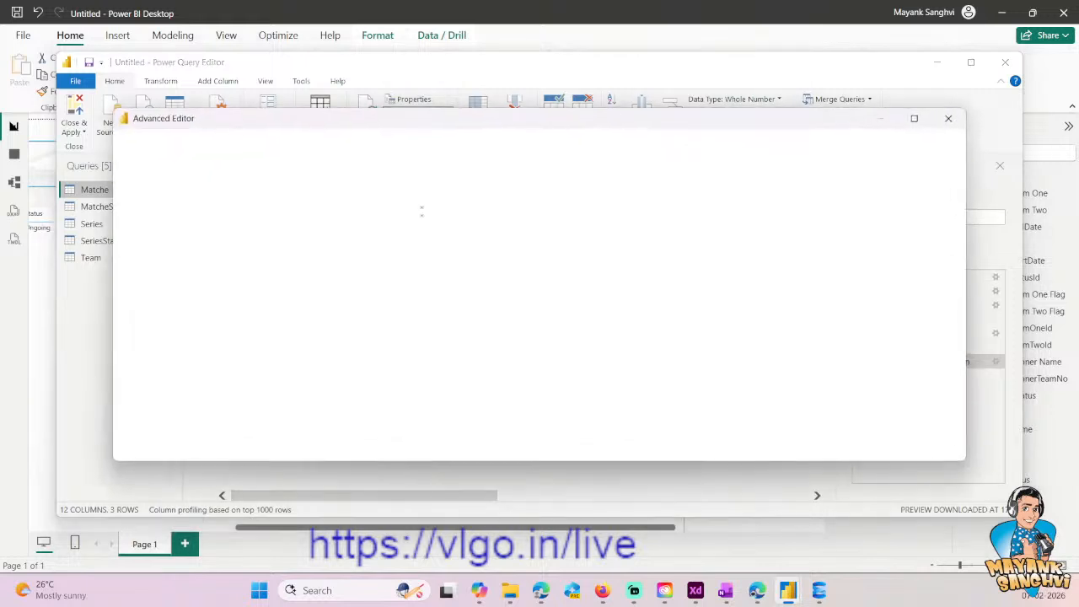
click(407, 280)
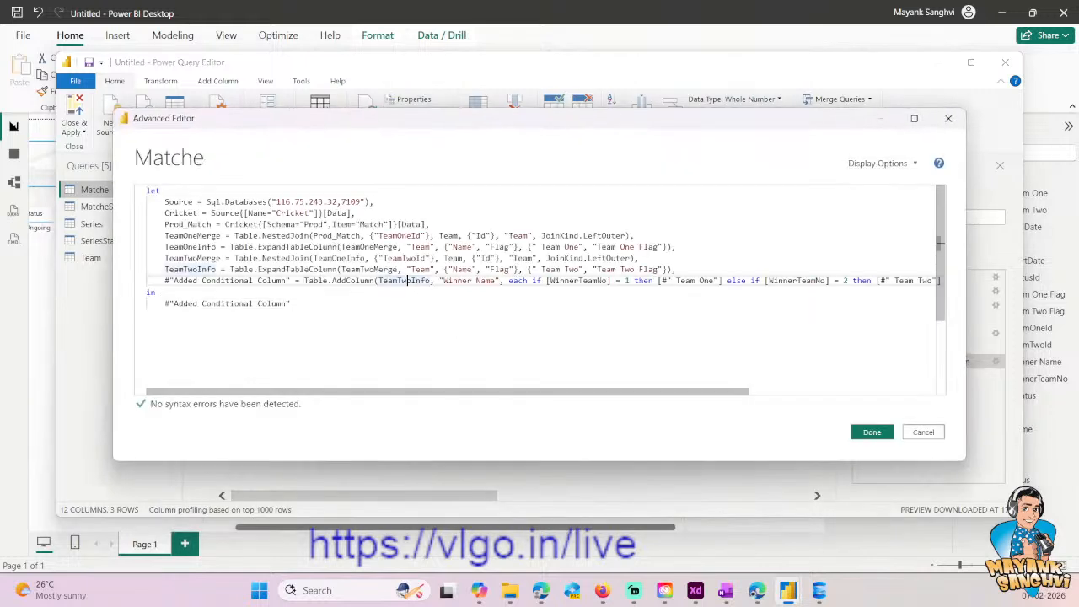
click(662, 280)
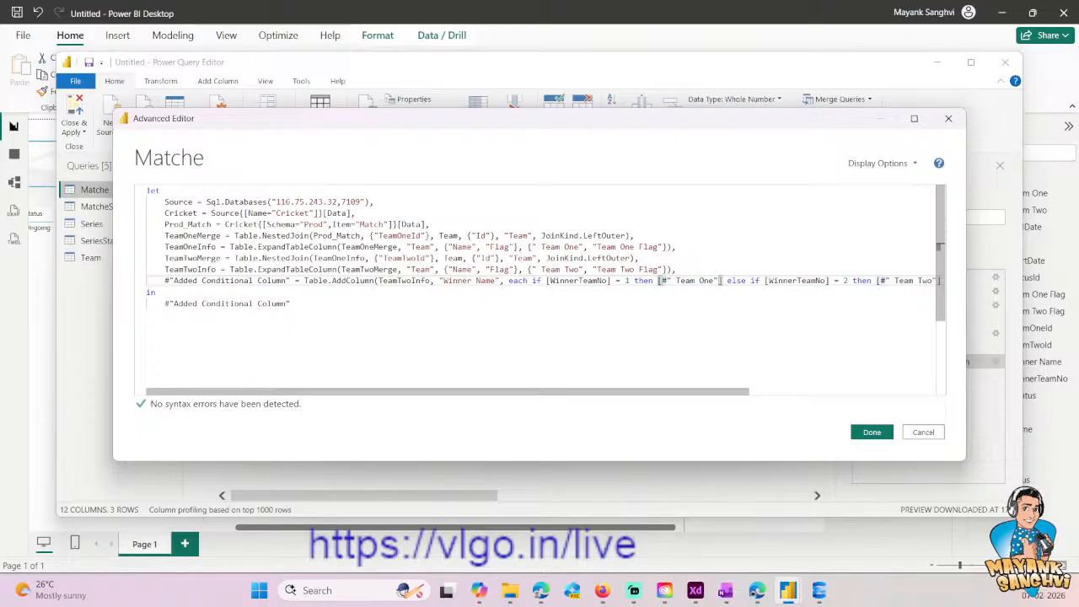
click(542, 247)
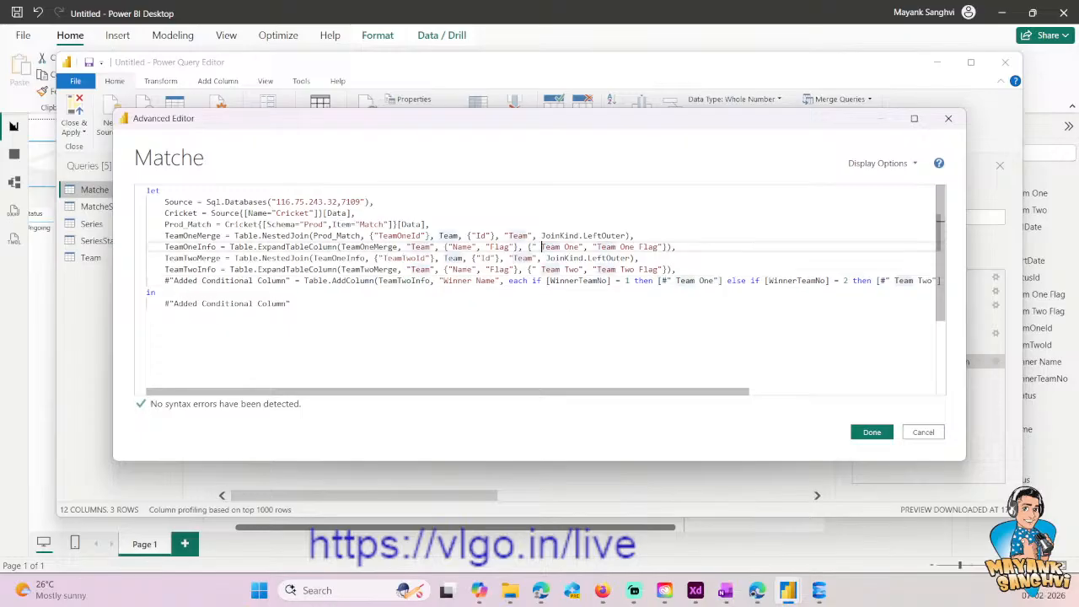
click(547, 281)
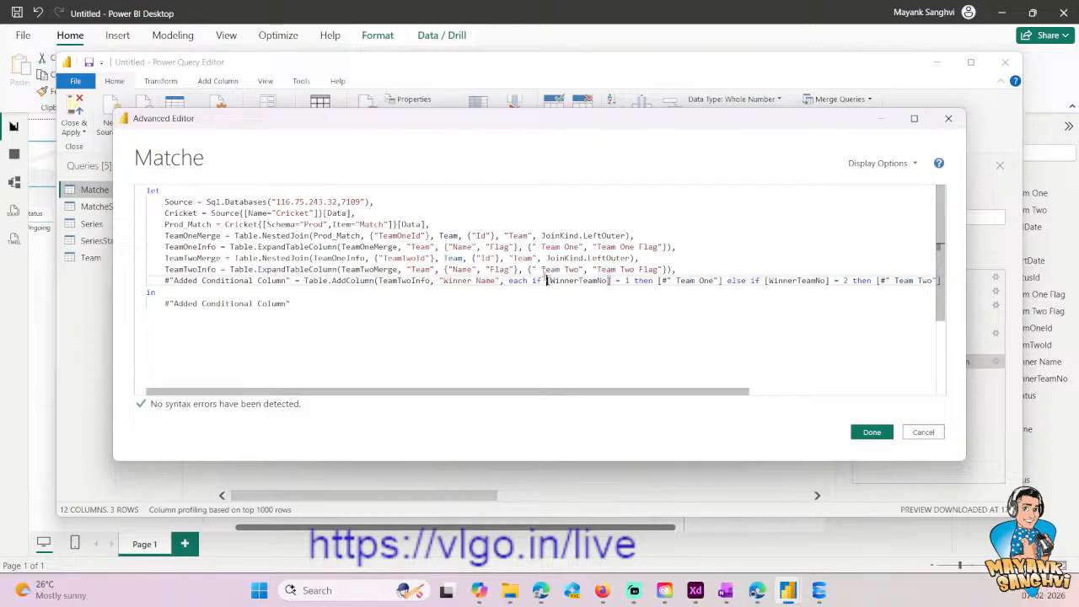
drag(541, 248, 547, 247)
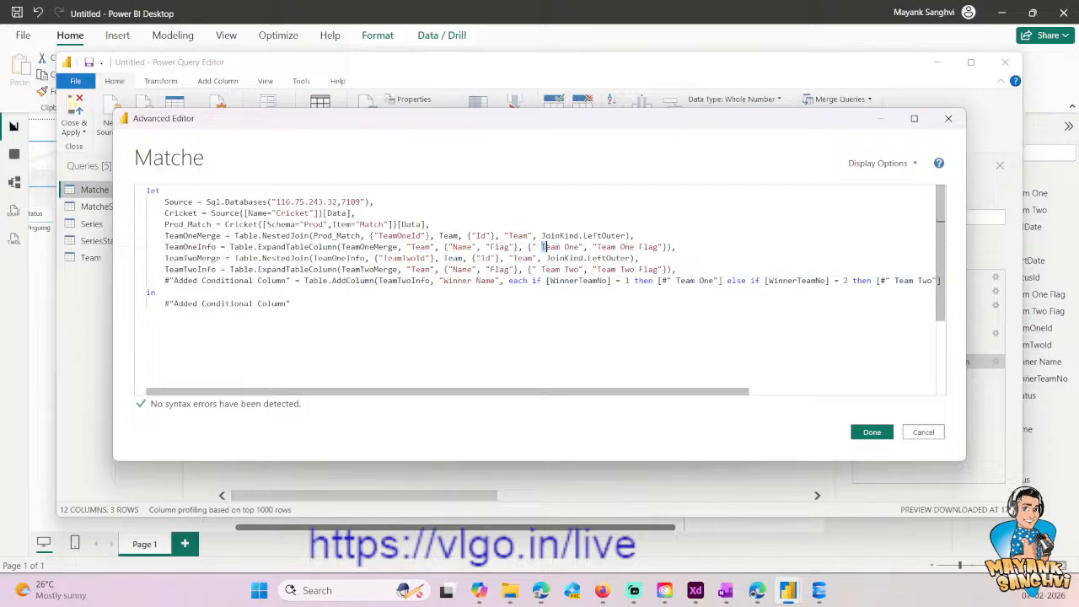
key(BackSpace)
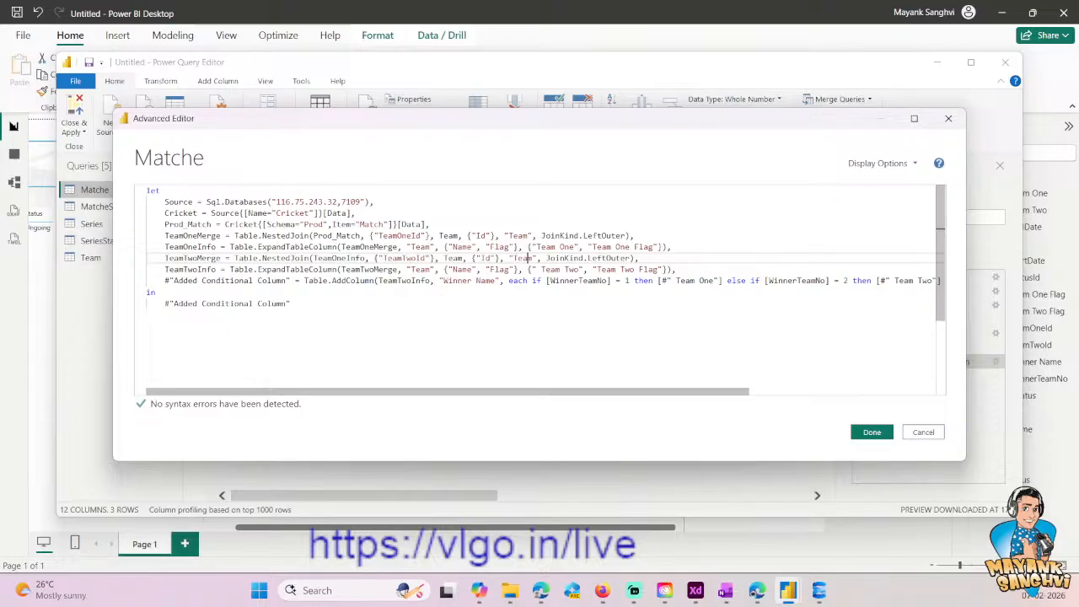
- Remove the leading space from the Team Two column name in the TeamTwoInfo step
click(511, 236)
key(Down)
key(Down)
key(Down)
key(Right)
key(Right)
key(Right)
key(Right)
key(Right)
key(Right)
key(Delete)
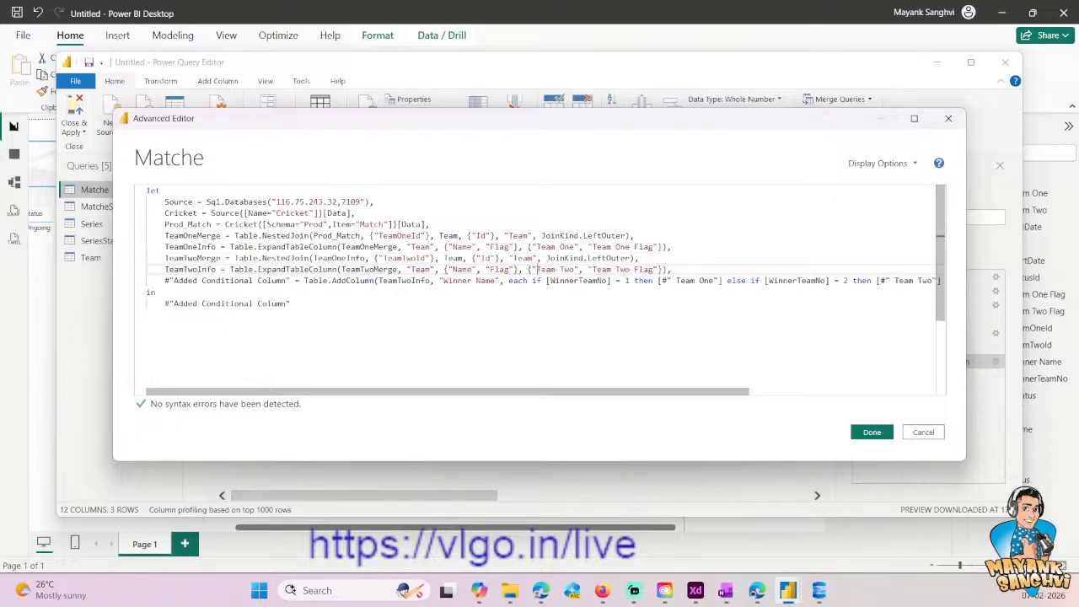
- Change the first output reference in the conditional column step to [Team One]
key(Down)
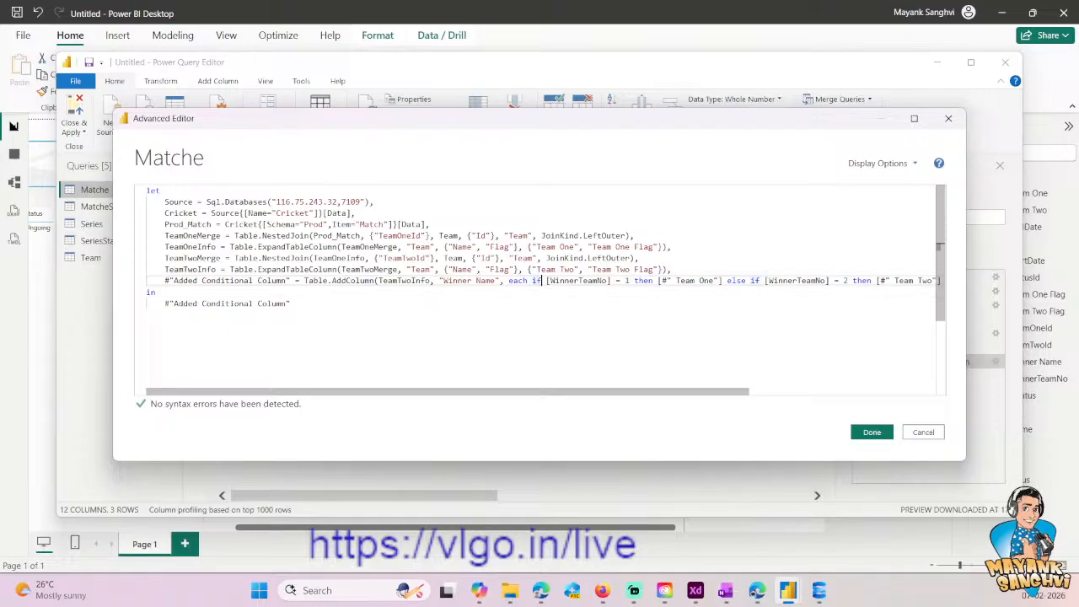
key(Right)
key(Right)
key(Right)
key(Right)
key(Right)
key(Right)
key(Right)
key(Right)
key(Right)
key(Right)
key(Right)
key(Right)
key(Right)
key(Right)
key(Delete)
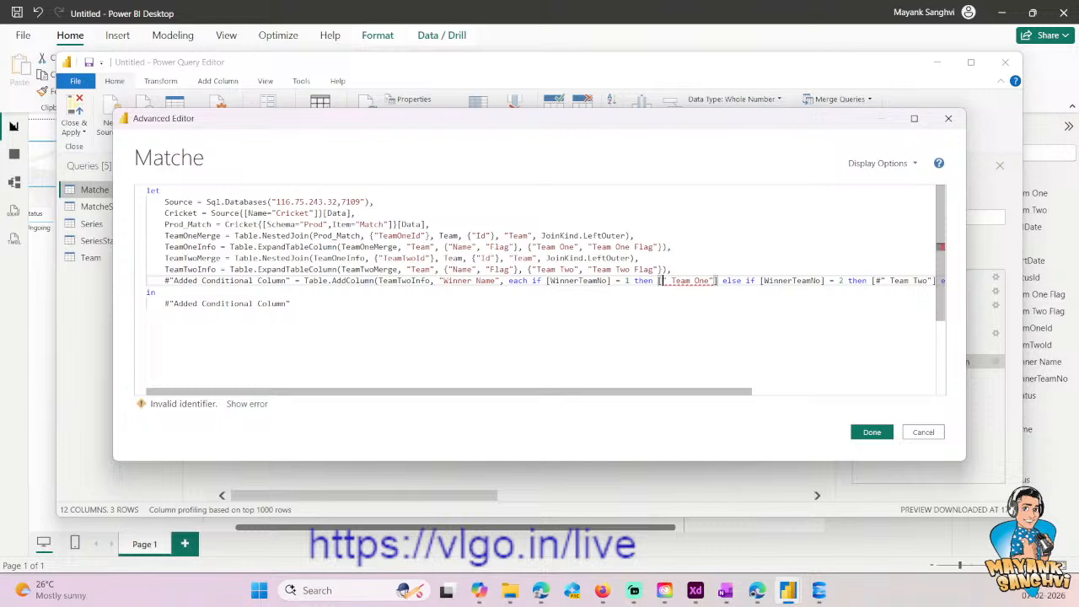
key(Delete)
key(Delete)
key(Right)
key(Right)
key(Right)
key(Right)
key(Right)
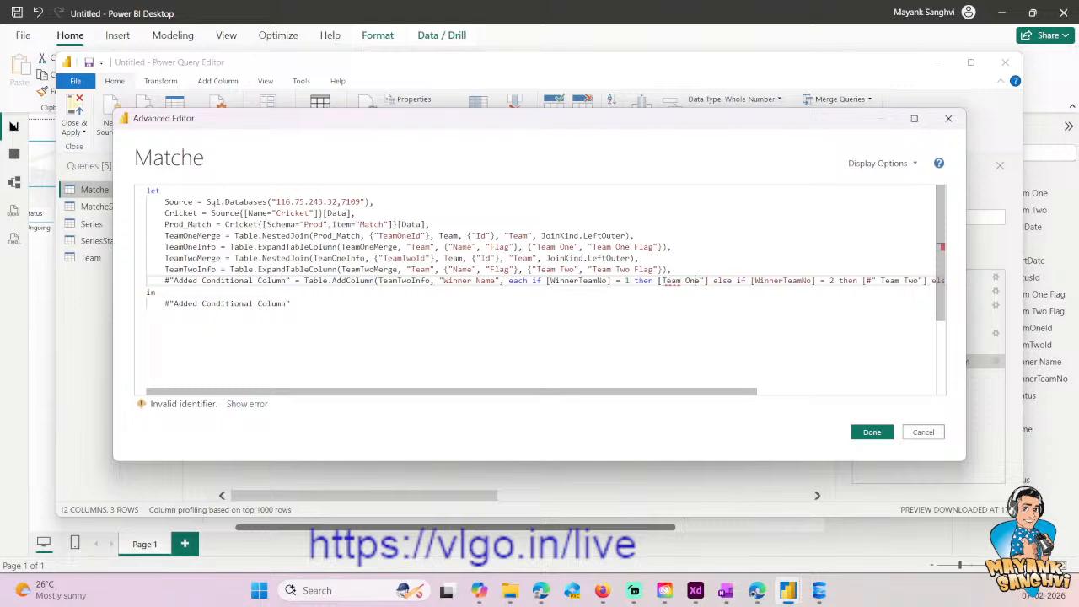
key(Delete)
- Change the second output reference in the conditional column step to [Team Two]
key(Right)
key(Right)
key(Right)
key(Right)
key(Right)
key(Right)
key(Right)
key(Right)
key(Right)
key(Right)
key(Right)
key(Right)
key(Right)
key(Right)
key(Right)
key(Right)
key(Right)
key(Right)
key(Right)
key(Right)
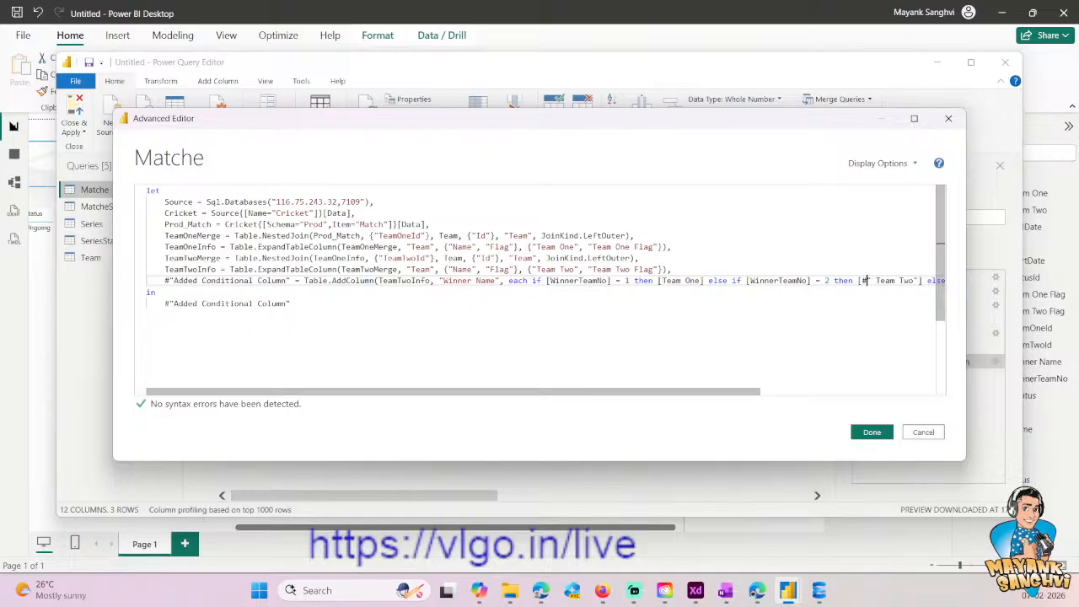
key(Delete)
key(Delete)
key(Delete)
key(Right)
key(Right)
key(Right)
key(Right)
key(Right)
key(Right)
key(Right)
key(Right)
key(Delete)
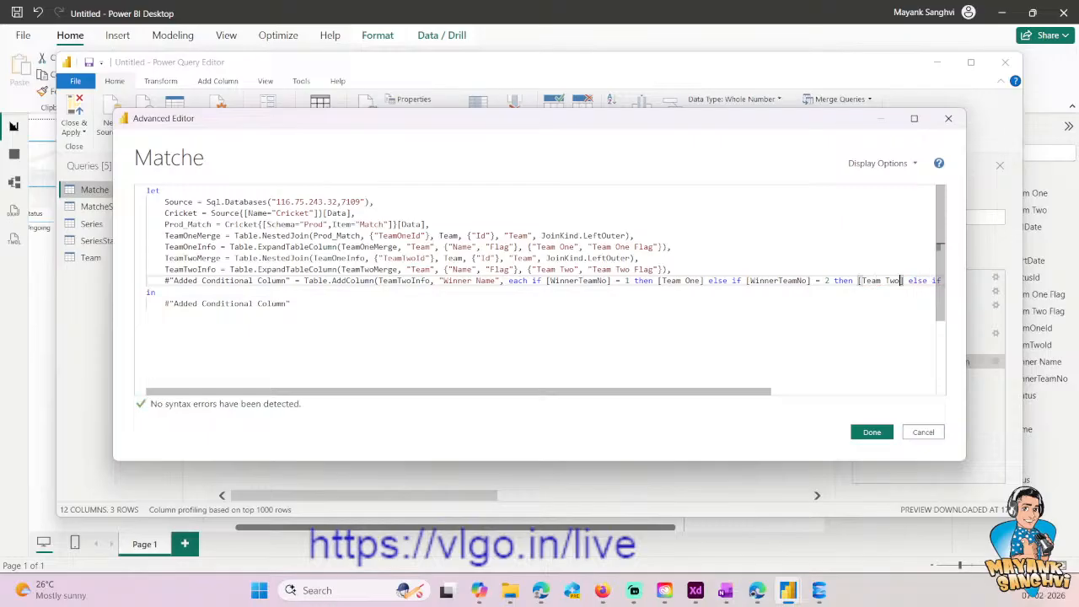
- Rename the conditional column step's identifier to WinnerName at the start of its code line
key(End)
key(shift+Home)
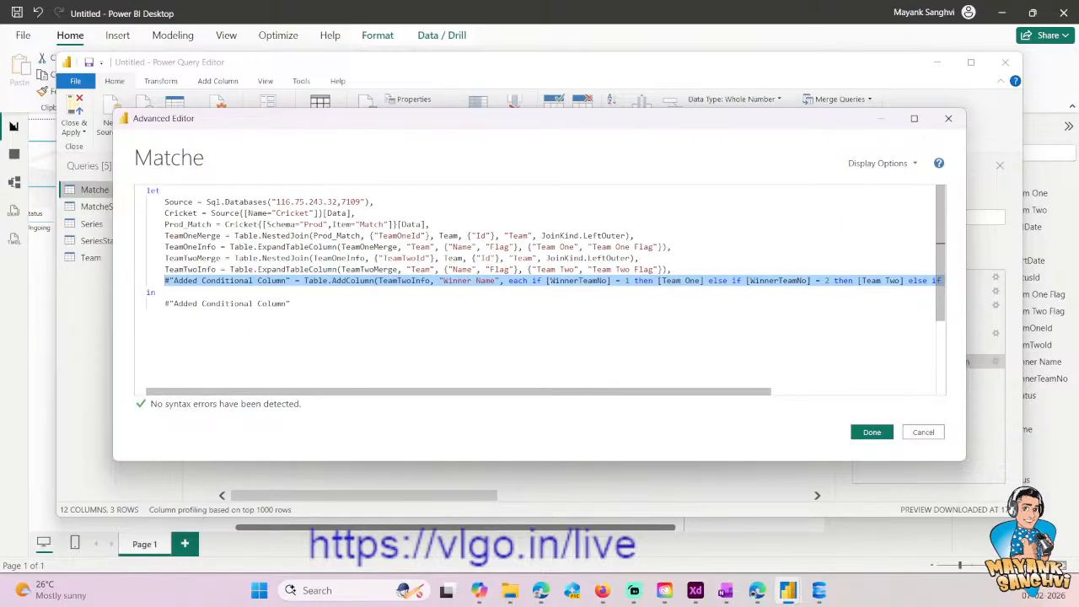
key(Home)
key(Home)
key(shift+Right)
key(shift+Right)
key(shift+Right)
key(shift+Right)
key(shift+Right)
key(shift+Right)
key(shift+Right)
key(shift+Right)
key(shift+Right)
key(shift+Right)
key(shift+Right)
key(shift+Right)
key(shift+Right)
key(shift+Right)
key(shift+Right)
key(shift+Right)
key(shift+Right)
key(shift+Right)
key(shift+Right)
key(shift+Right)
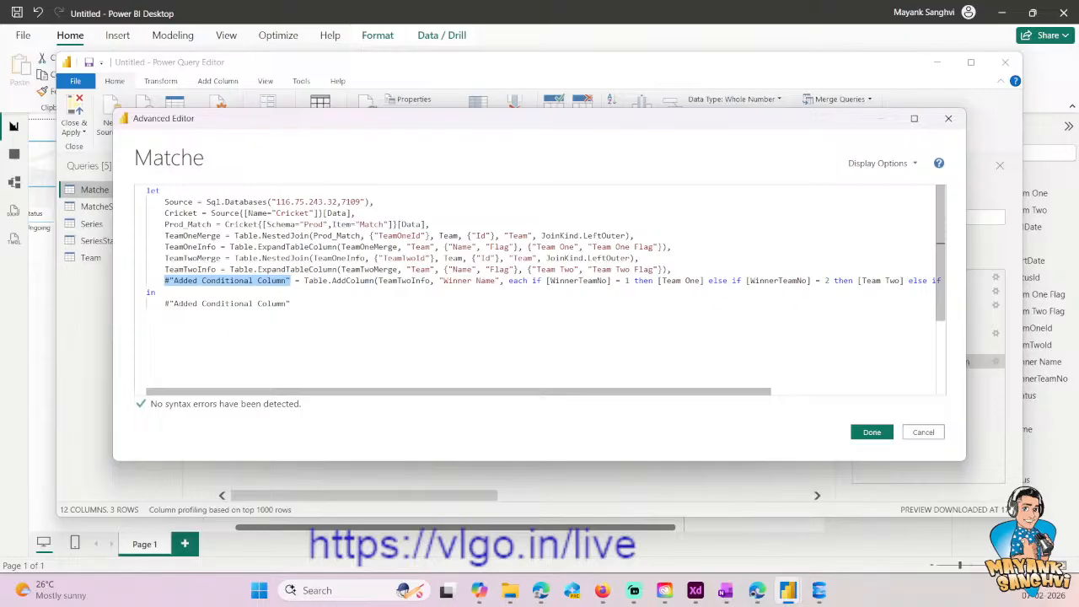
key(Home)
key(shift+Right)
key(shift+Right)
key(shift+Right)
key(shift+Right)
key(shift+Right)
key(shift+Right)
key(shift+Right)
key(shift+Right)
key(shift+Right)
key(shift+Right)
key(shift+Right)
key(shift+Right)
key(shift+Right)
key(shift+Right)
key(shift+Right)
key(shift+Right)
key(shift+Right)
key(shift+Right)
key(shift+Right)
key(shift+Right)
text(WinnerN)
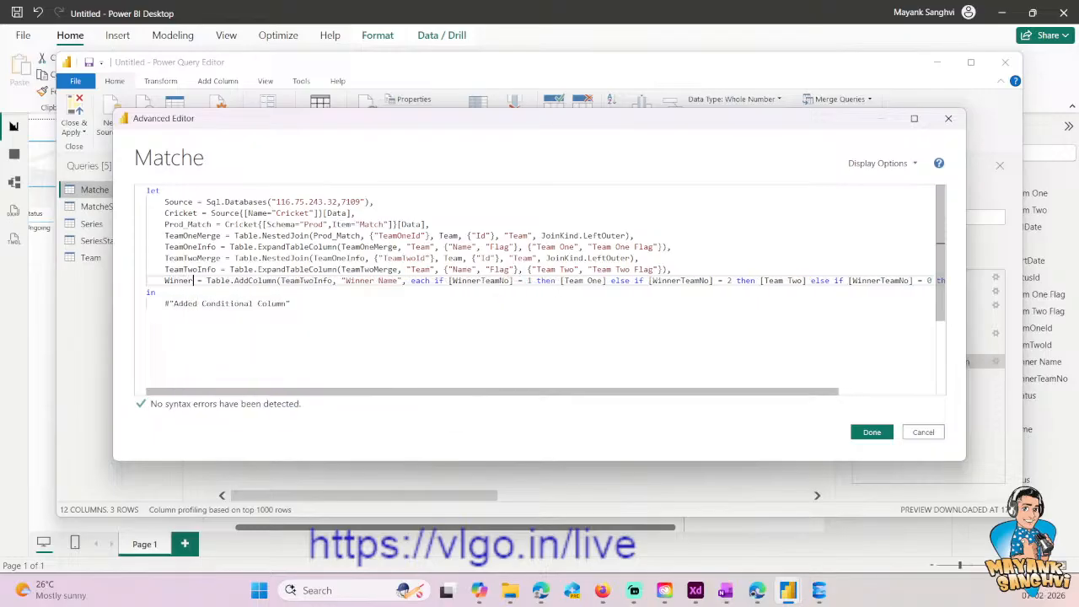
text(ame)
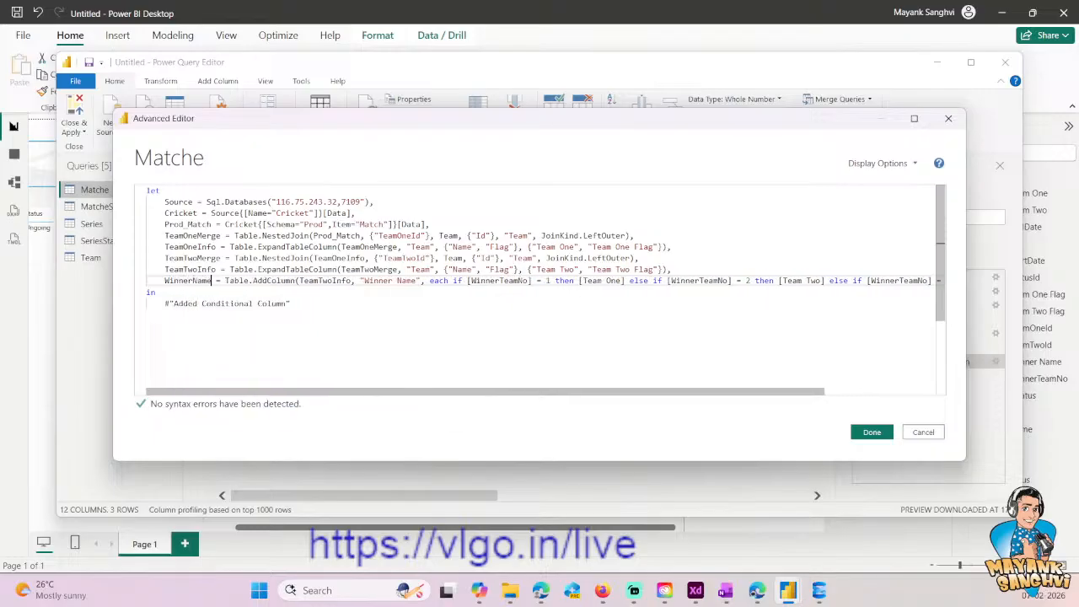
- Duplicate the WinnerName code line below itself, separated by a comma, and name the new step WinnerFlag
key(End)
key(shift+Home)
key(ctrl+c)
key(End)
key(Return)
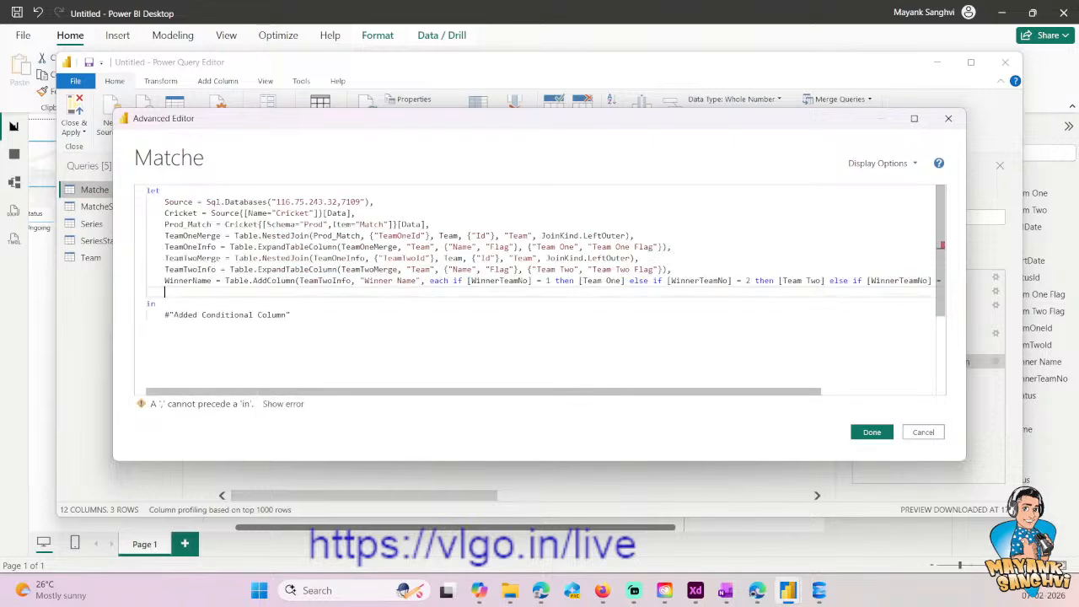
key(ctrl+v)
key(Home)
key(Right)
key(Right)
key(Right)
key(Right)
key(Right)
key(Right)
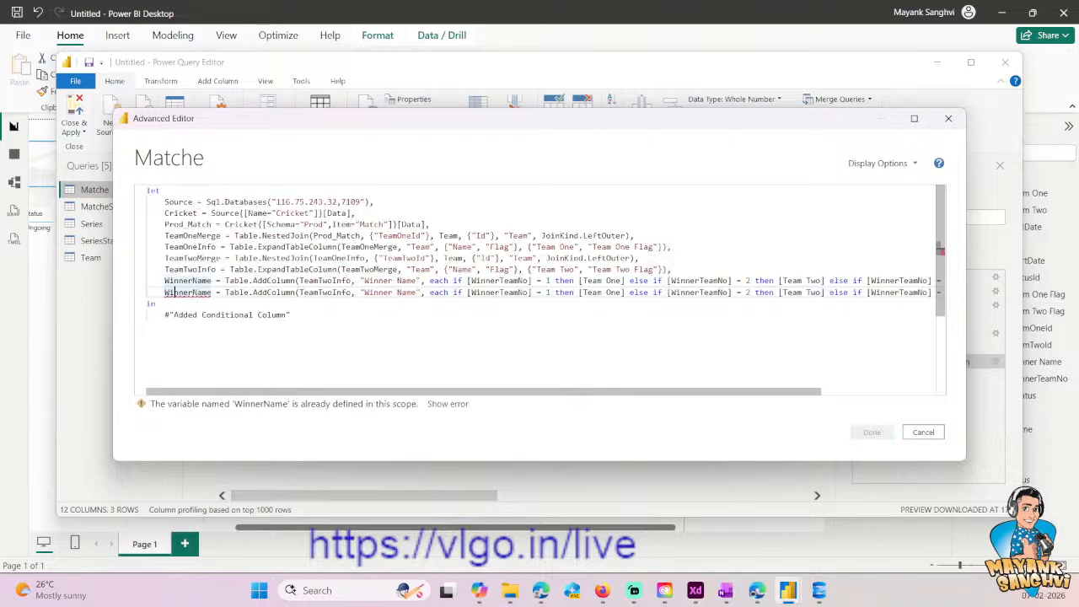
key(shift+Right)
key(shift+Right)
key(shift+Right)
key(shift+Right)
text(Flag)
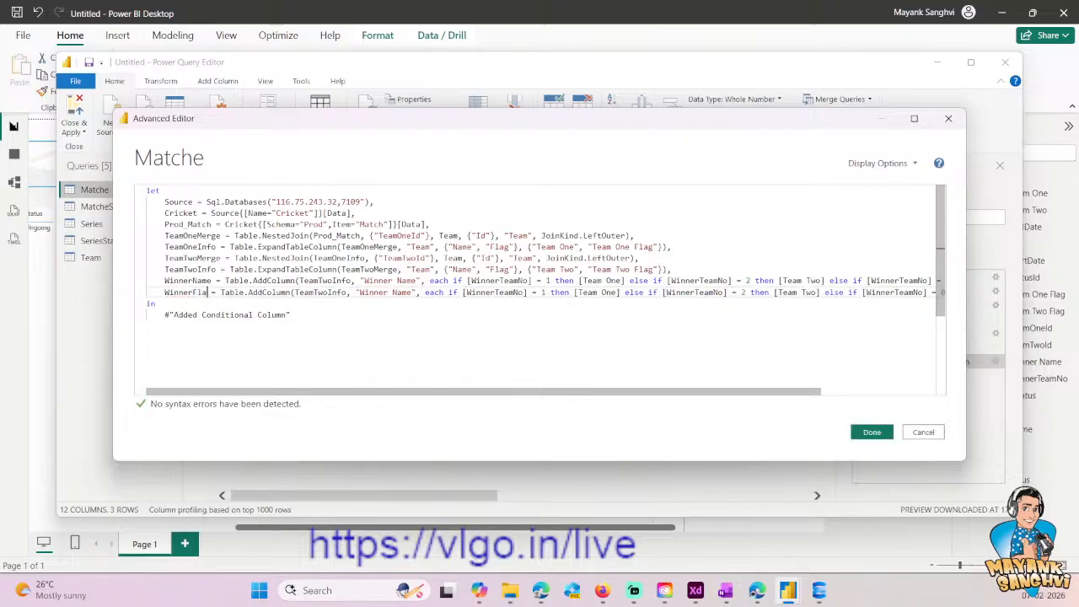
- Make the WinnerFlag step use WinnerName as its source table instead of TeamTwoInfo
key(Up)
key(ctrl+shift+Left)
key(ctrl+c)
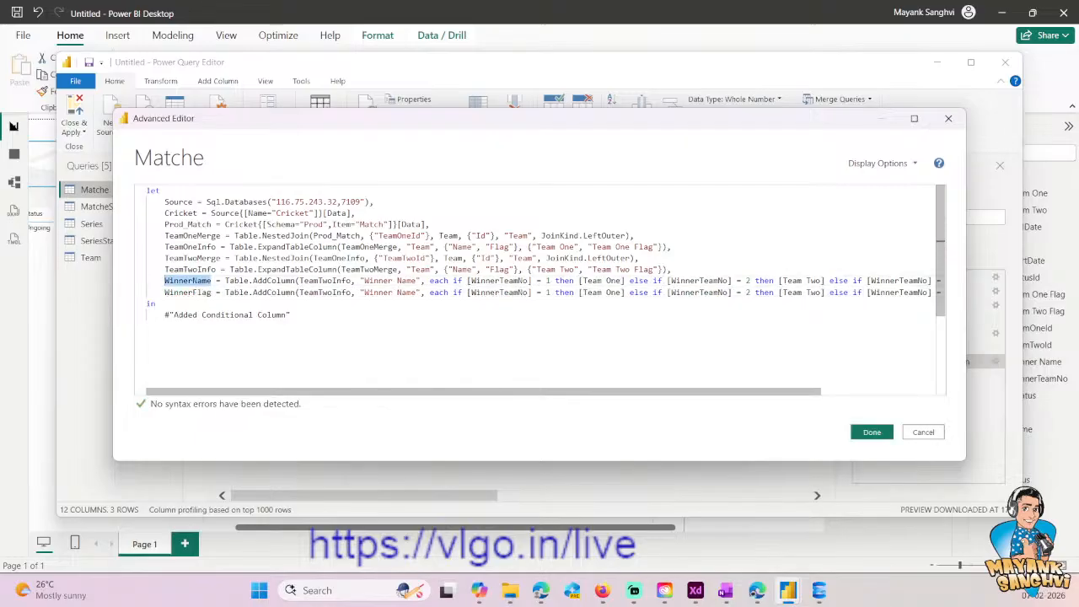
key(Down)
key(ctrl+Right)
key(ctrl+Right)
key(ctrl+Right)
key(ctrl+Right)
key(ctrl+Right)
key(Left)
key(ctrl+shift+Left)
key(ctrl+v)
- Set the column name created by the WinnerFlag step to "Winner Flag"
key(ctrl+Right)
key(ctrl+Right)
key(Right)
key(ctrl+shift+Right)
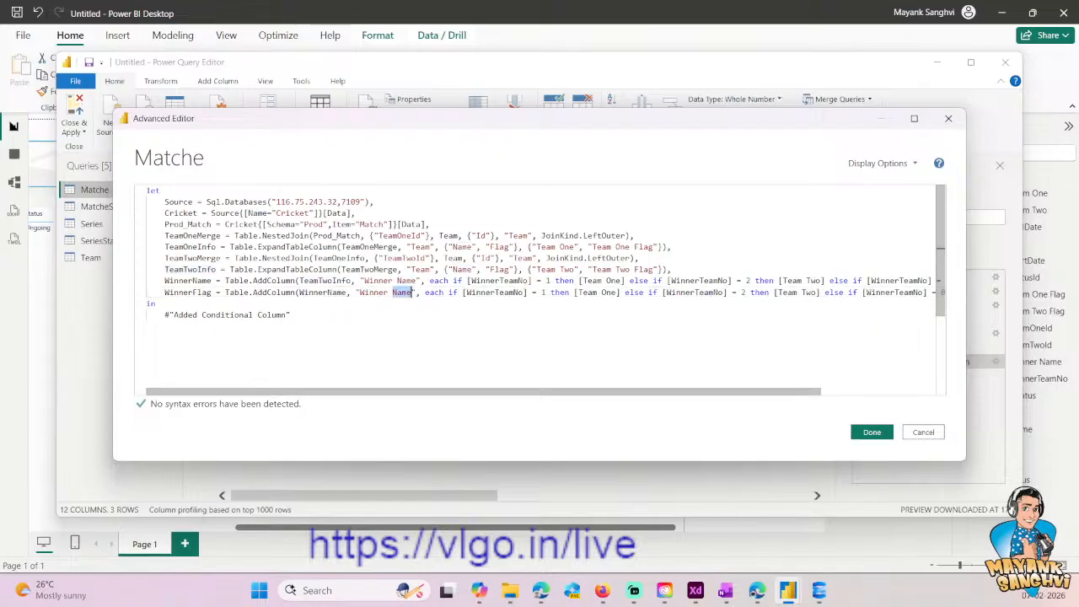
text(Flag)
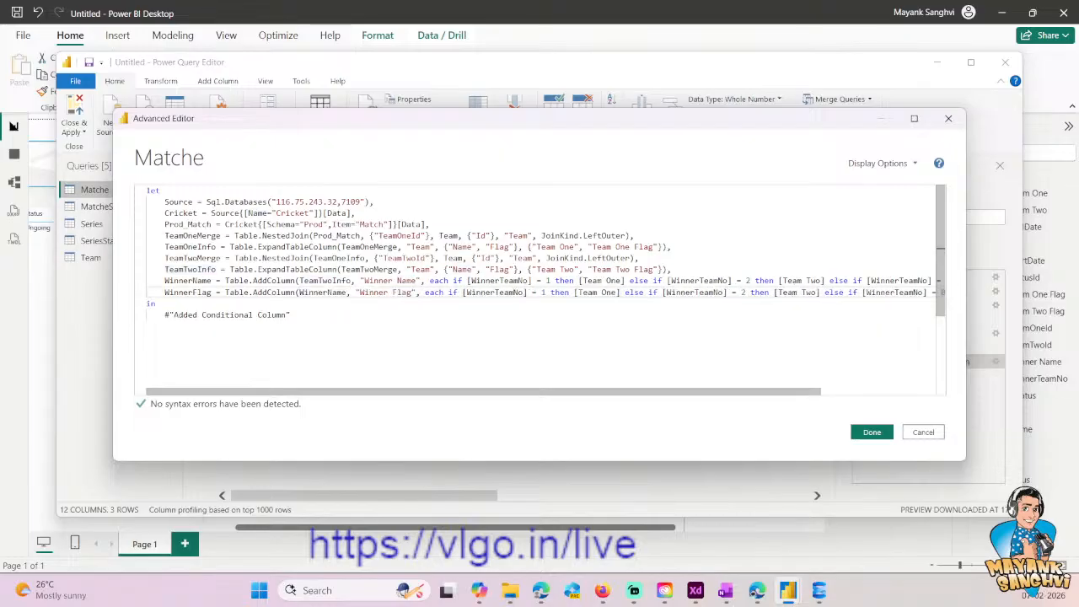
- Change the WinnerFlag output for WinnerTeamNo 1 to [Team One Flag]
key(Right)
key(Right)
key(Right)
key(ctrl+Right)
key(ctrl+Right)
key(ctrl+Right)
key(ctrl+Right)
key(ctrl+Right)
text(Flag)
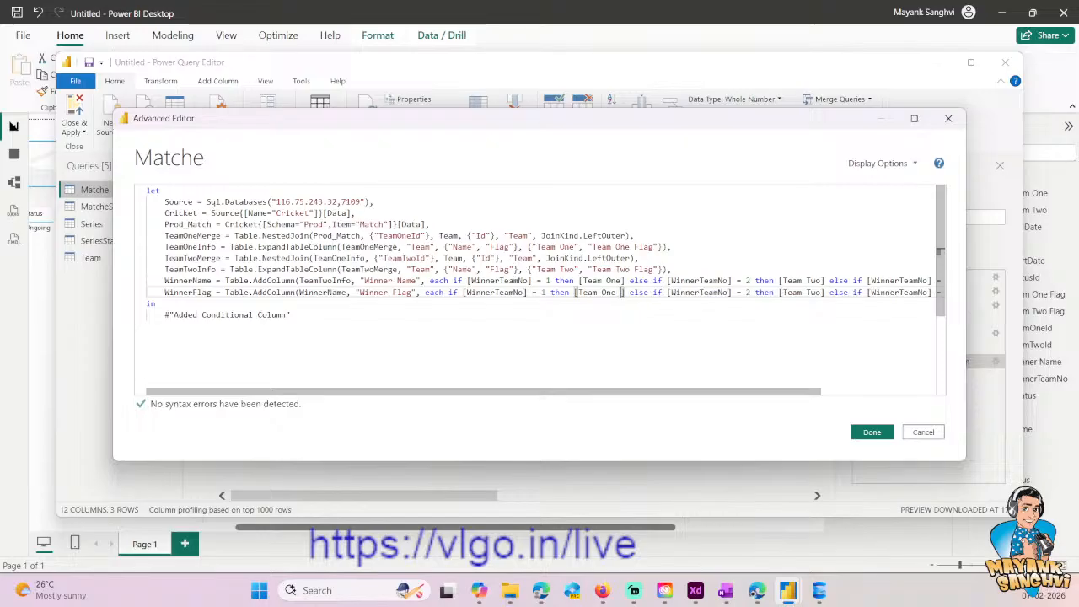
key(ctrl+shift+Left)
key(shift+Left)
- Change the WinnerFlag output for WinnerTeamNo 2 to [Team Two Flag]
key(ctrl+Right)
key(ctrl+Right)
key(ctrl+Right)
key(ctrl+Right)
key(ctrl+Right)
key(ctrl+Right)
key(ctrl+Right)
key(ctrl+Right)
key(ctrl+Right)
key(ctrl+Right)
key(ctrl+Right)
key(ctrl+Right)
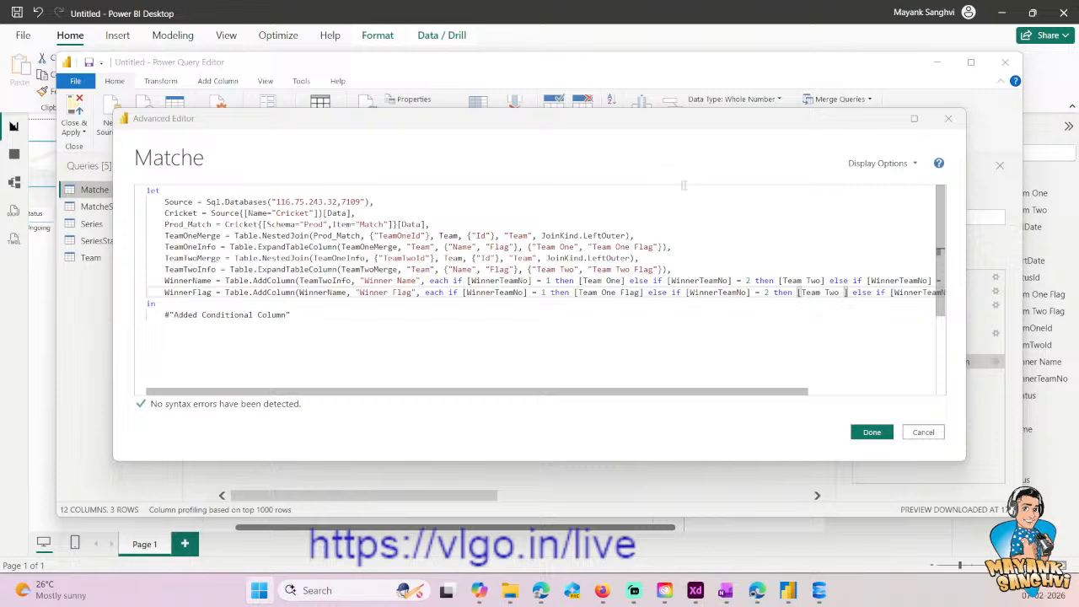
click(843, 304)
click(844, 292)
text(Flag)
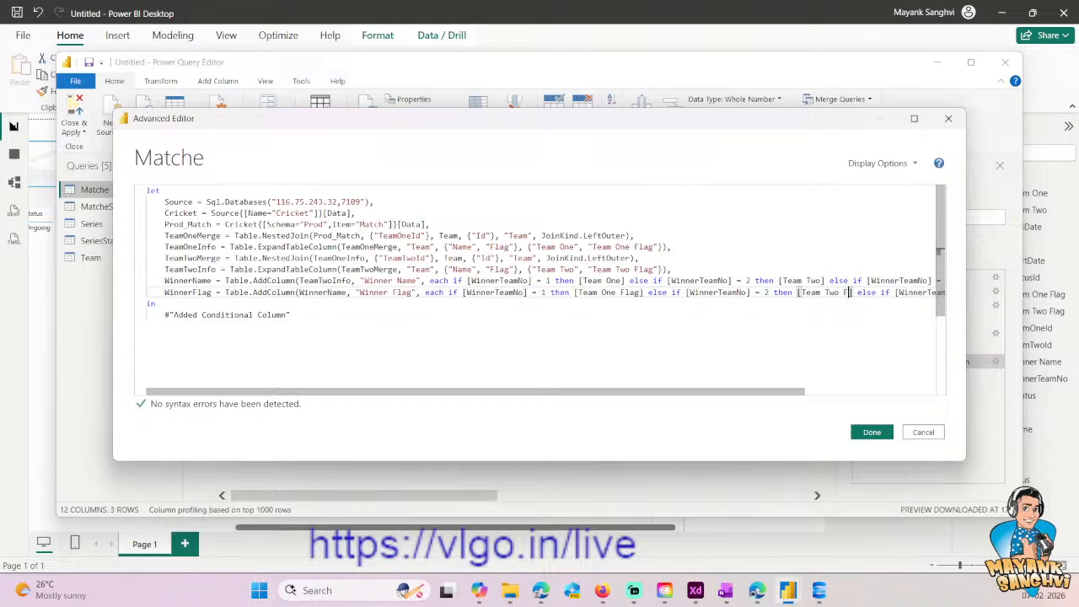
- Insert an empty line between the WinnerName and WinnerFlag steps in the Matche query code
key(End)
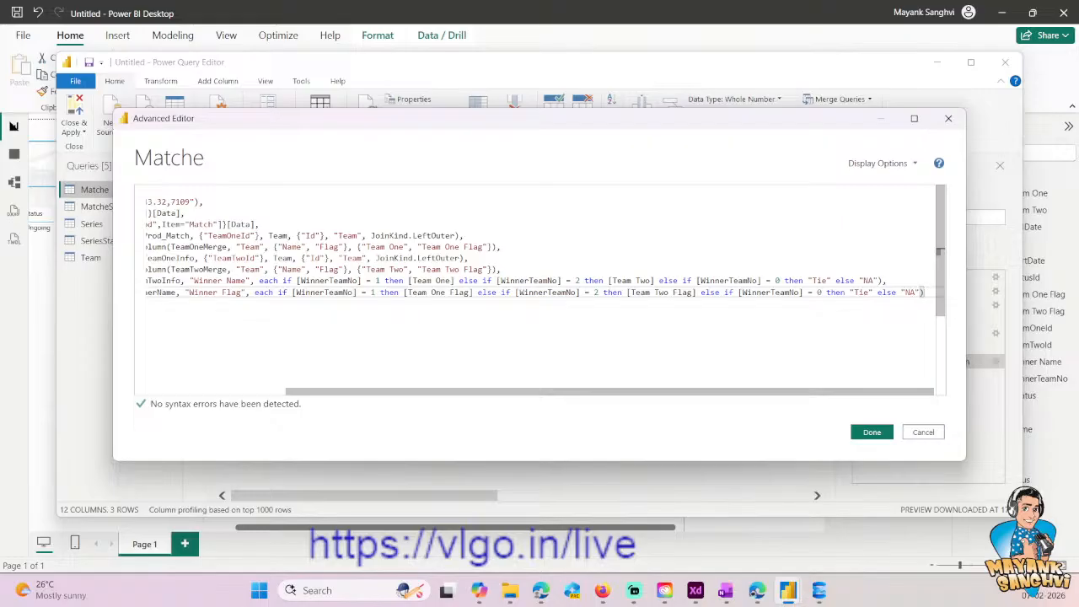
key(Up)
key(Return)
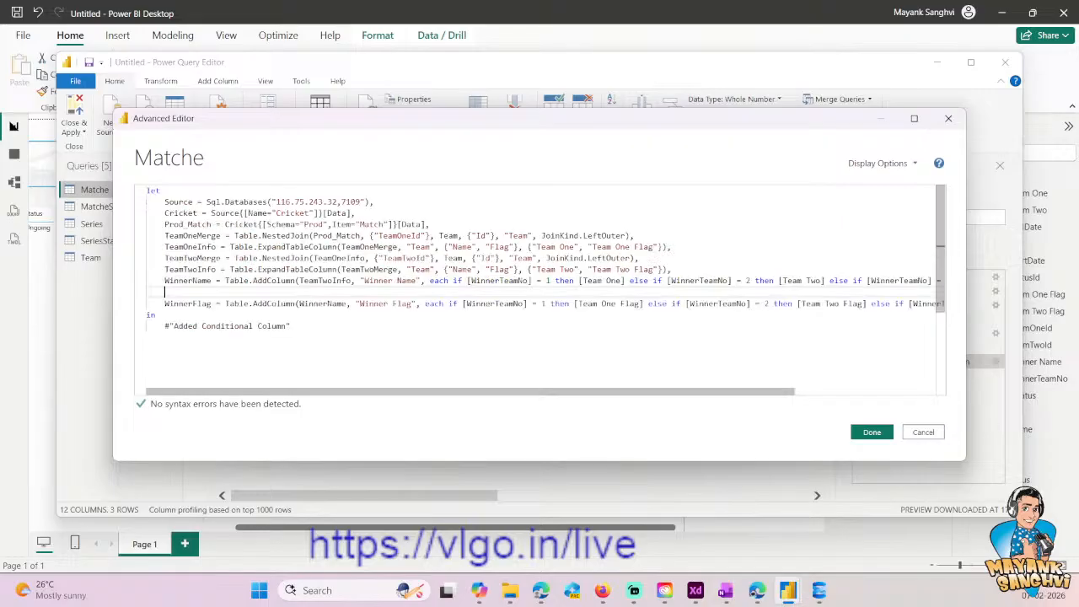
- Try the comment markers #, '' and <!-- on the empty line above the WinnerFlag step
text(##)
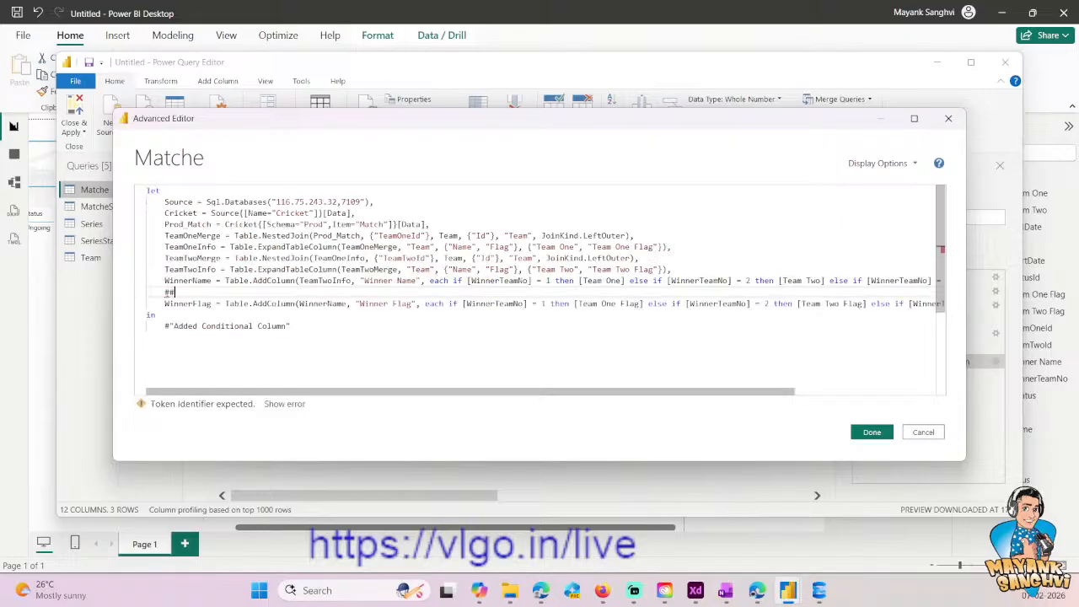
key(BackSpace)
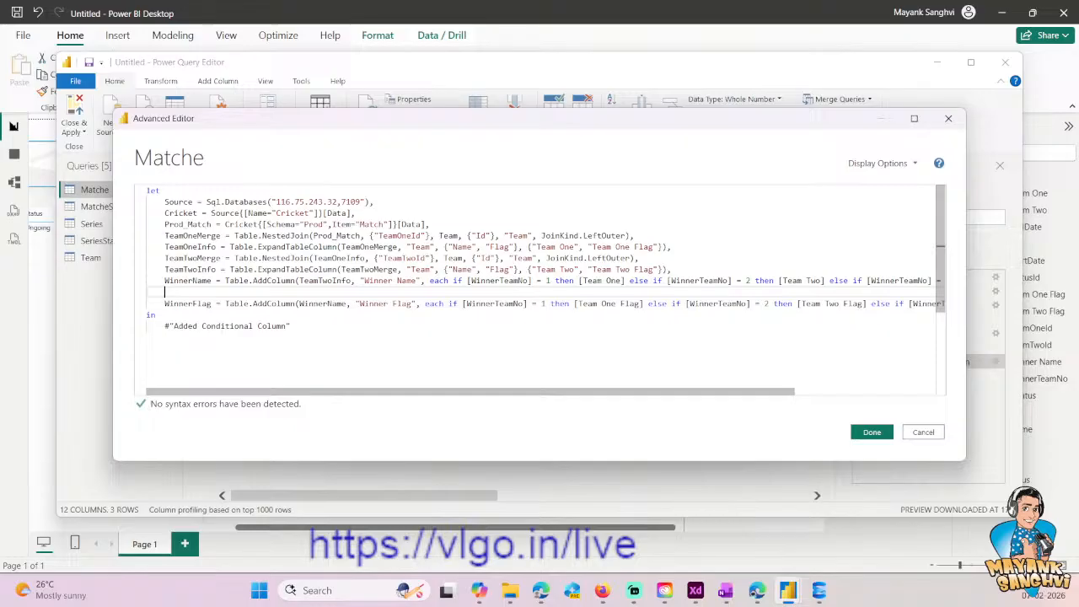
text('')
key(BackSpace)
key(BackSpace)
text(<!--)
key(BackSpace)
key(BackSpace)
key(BackSpace)
key(BackSpace)
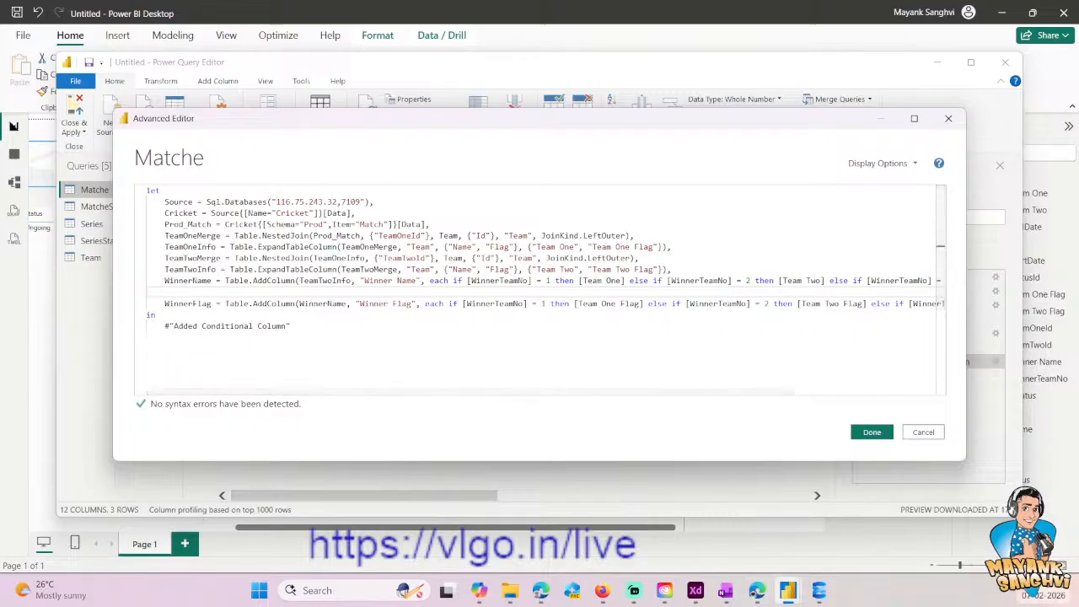
- Switch to Copilot, ask "Power M Query need to add comment line", and return to the query code
click(479, 590)
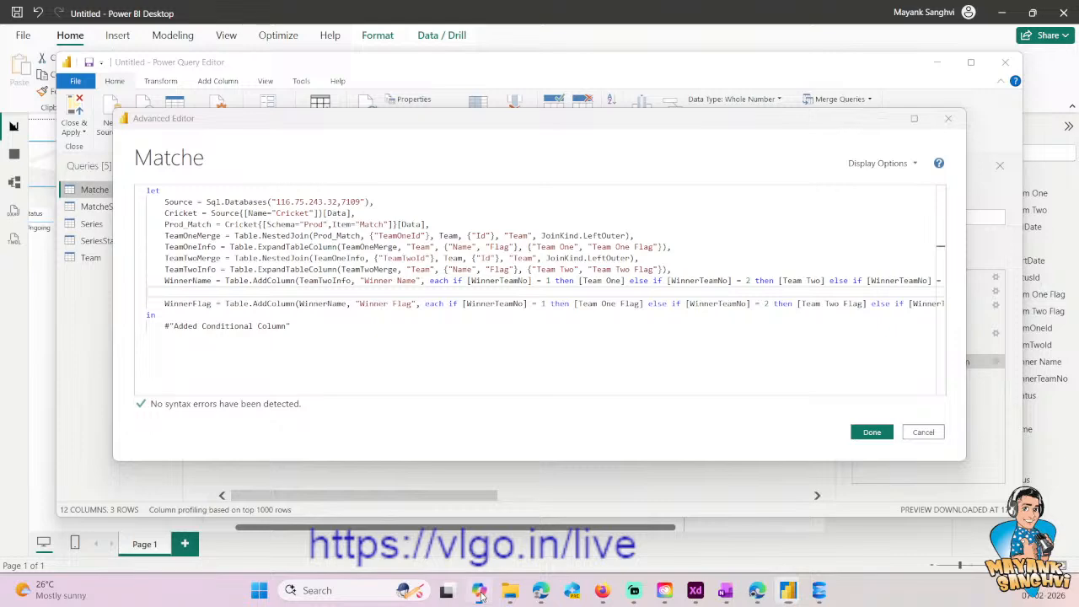
click(133, 19)
click(118, 48)
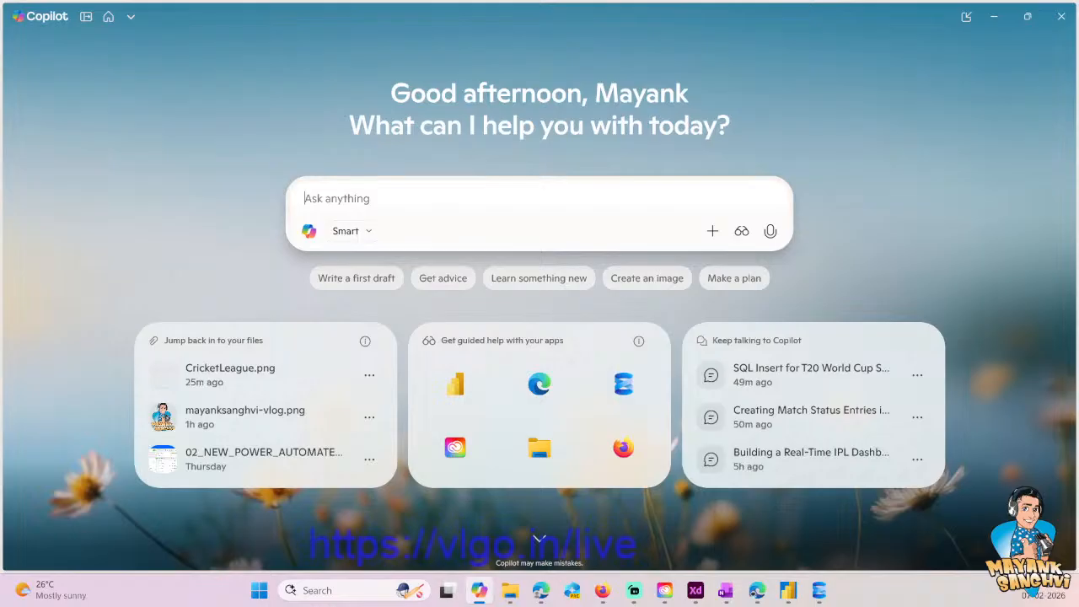
text(Power )
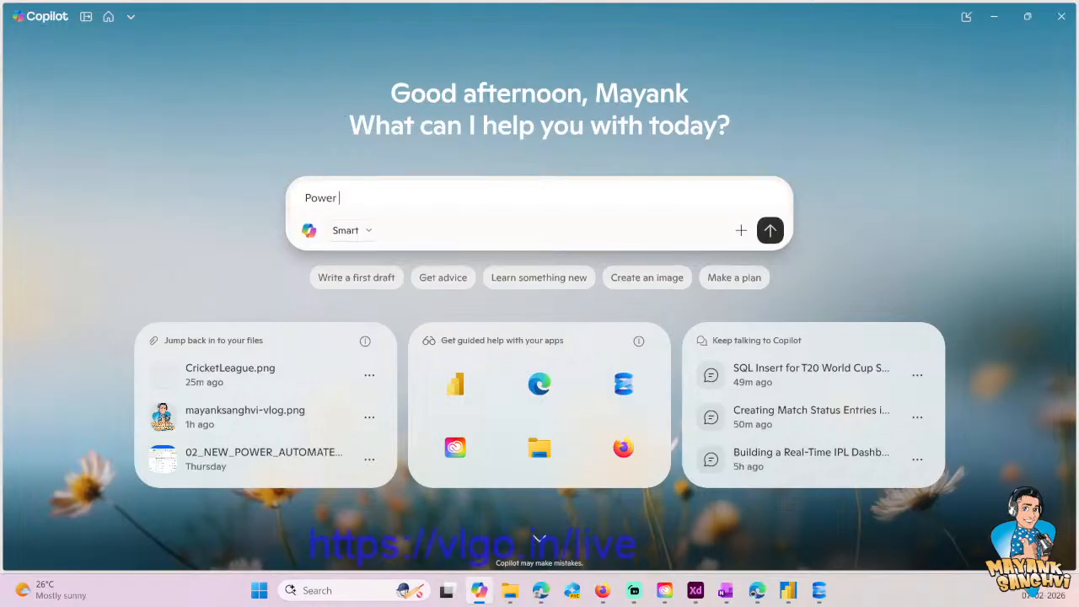
text(M Query need to add comm)
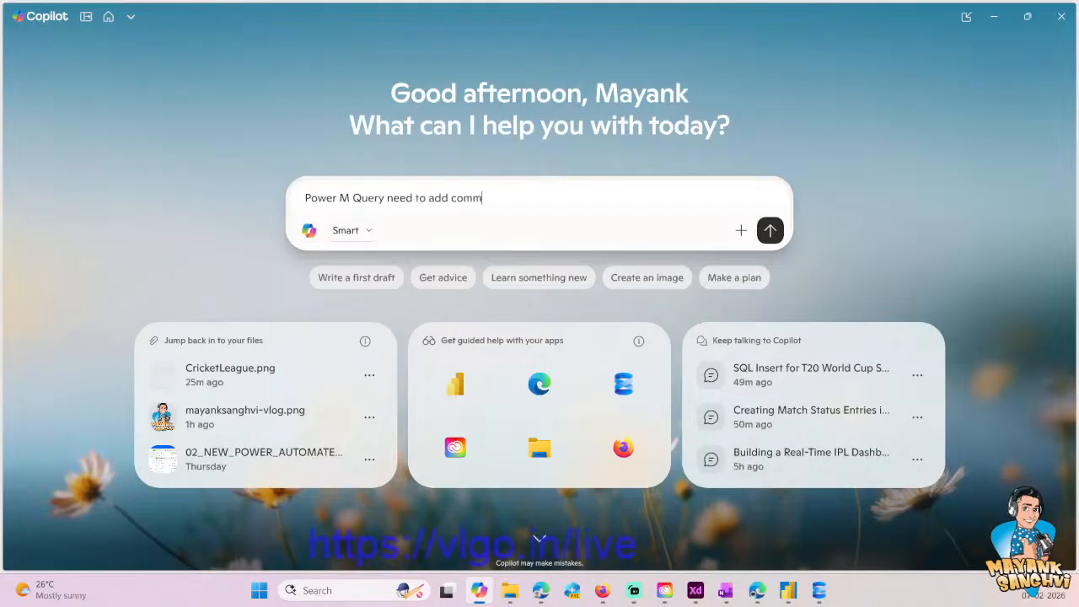
text(ent line)
key(Return)
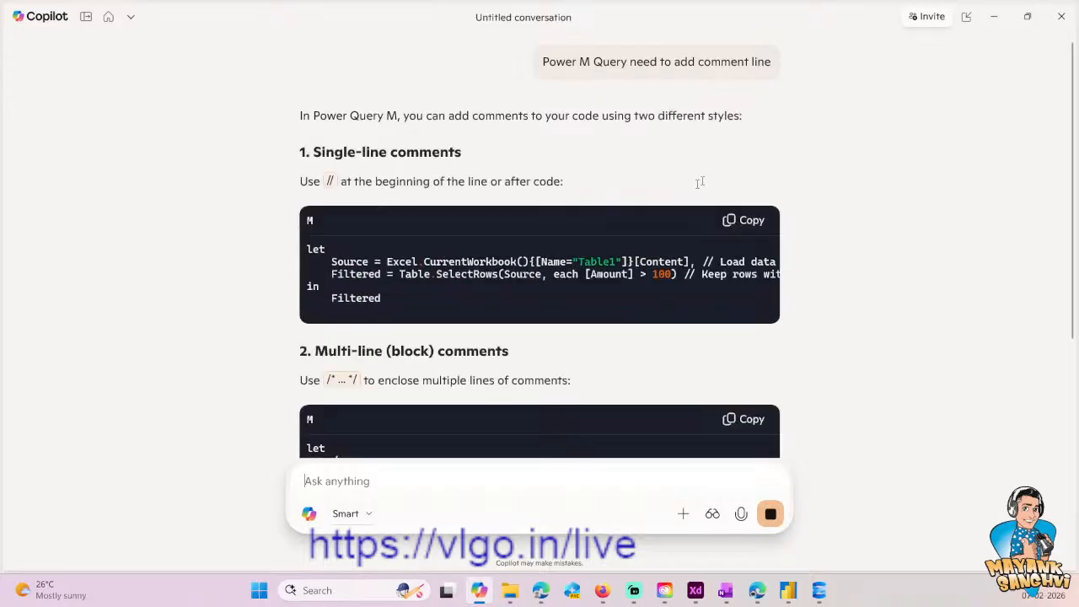
click(993, 18)
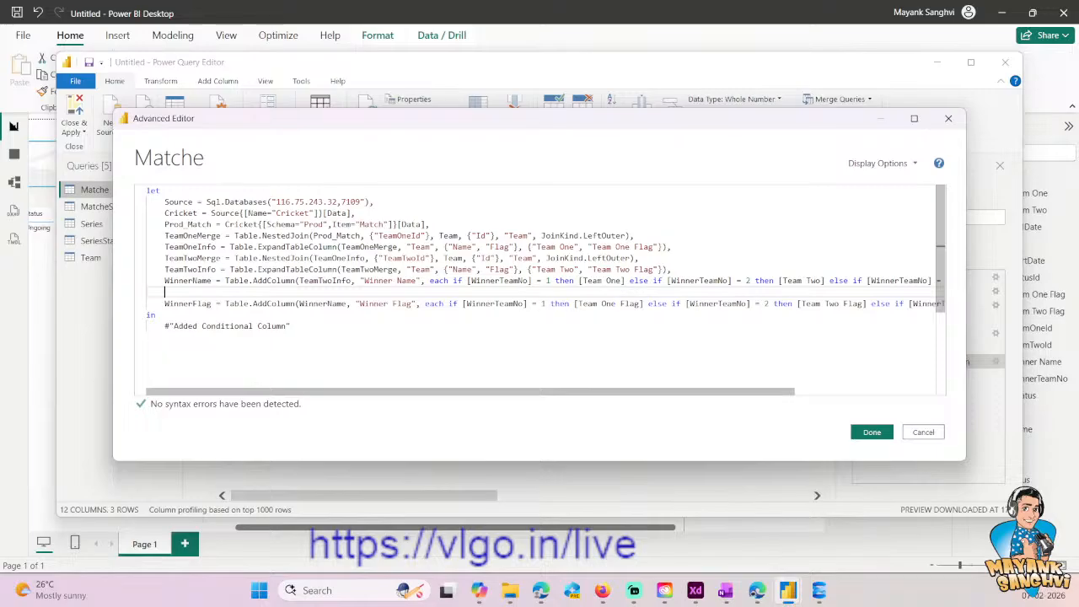
- Add the comment "// Why not display two flags when we have tie. Future." above the WinnerFlag step
text(// Why not display two flags when )
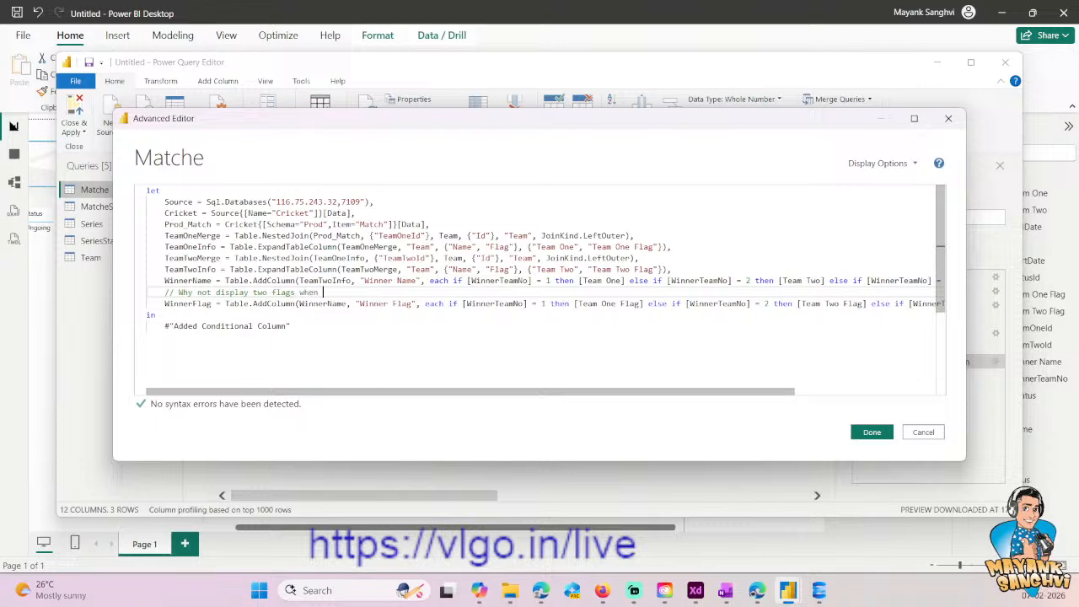
text(we have tie. Future.)
key(Down)
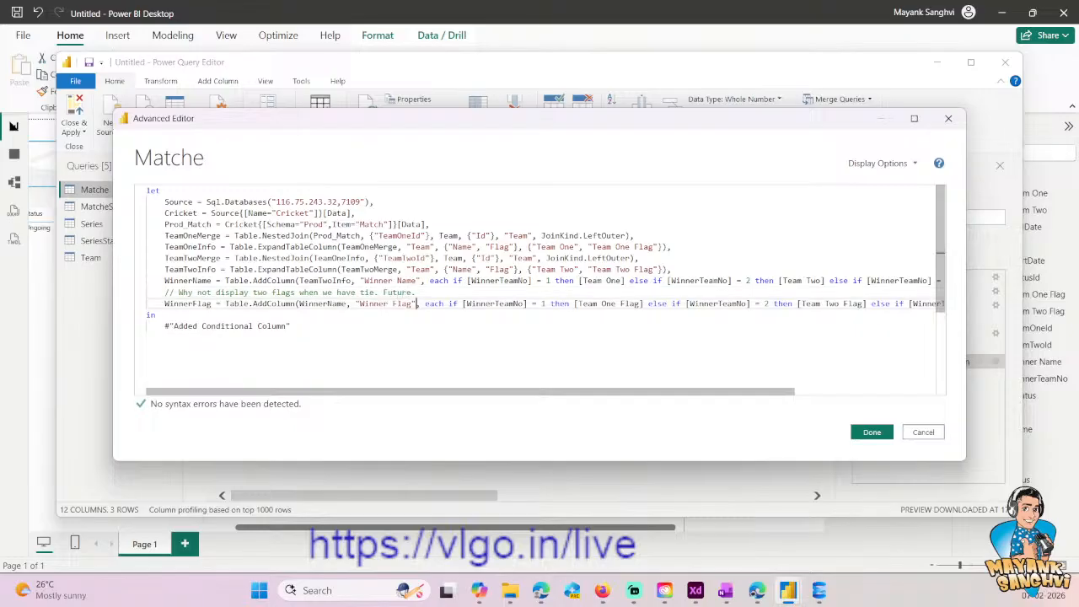
- Replace the query's final output #"Added Conditional Column" with WinnerFlag
key(End)
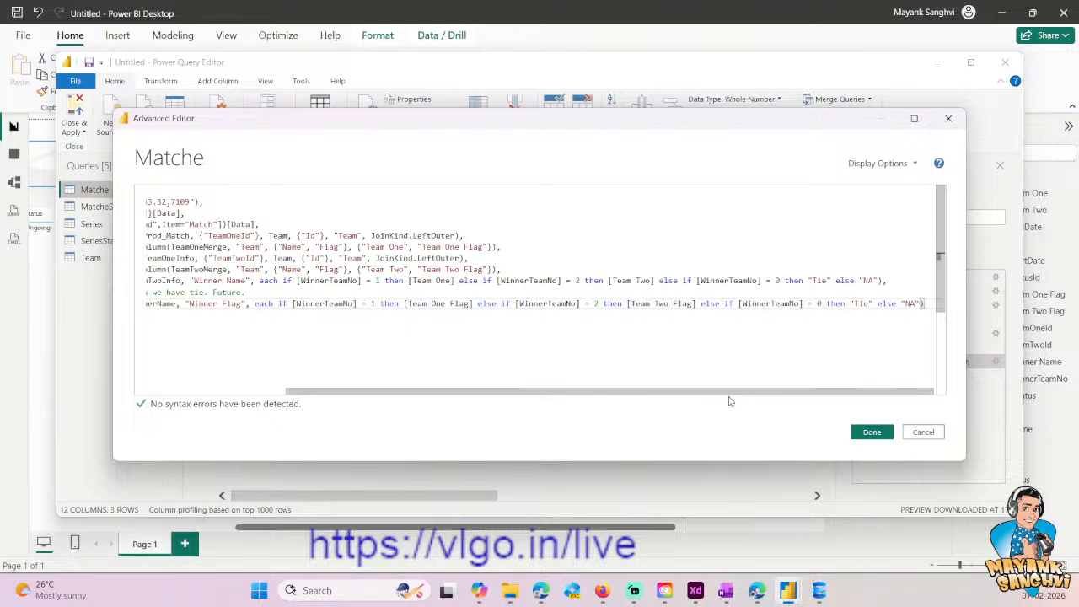
drag(460, 392, 314, 393)
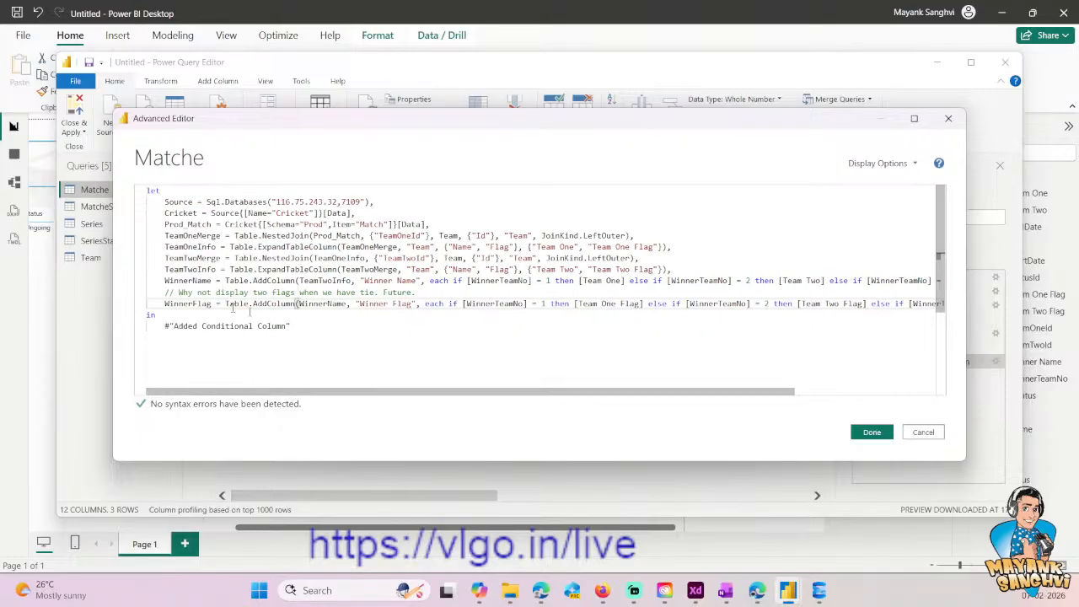
double_click(190, 304)
key(ctrl+c)
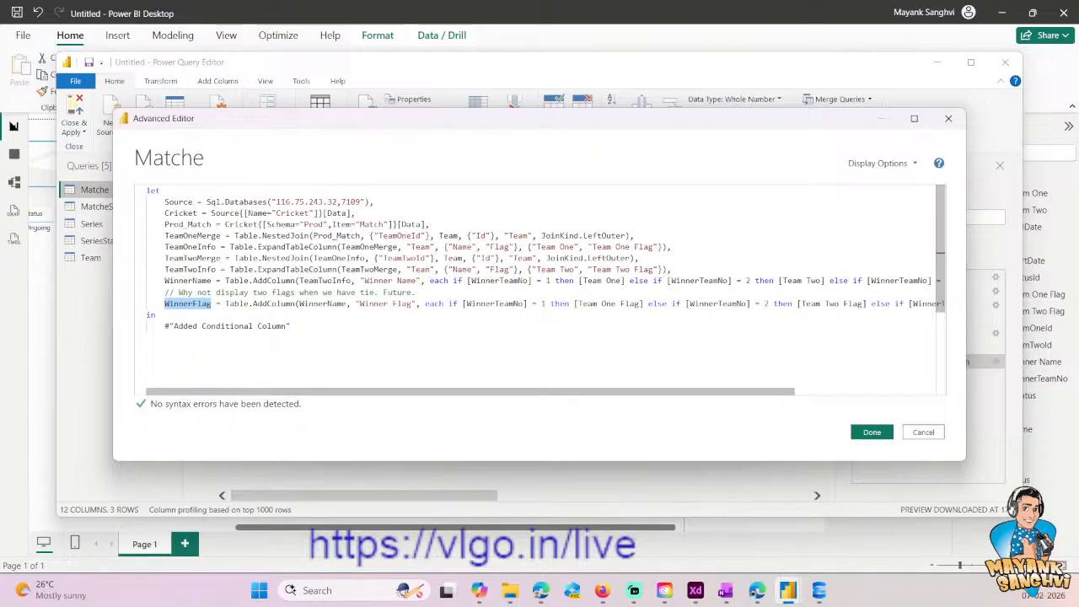
drag(160, 327, 298, 329)
key(ctrl+v)
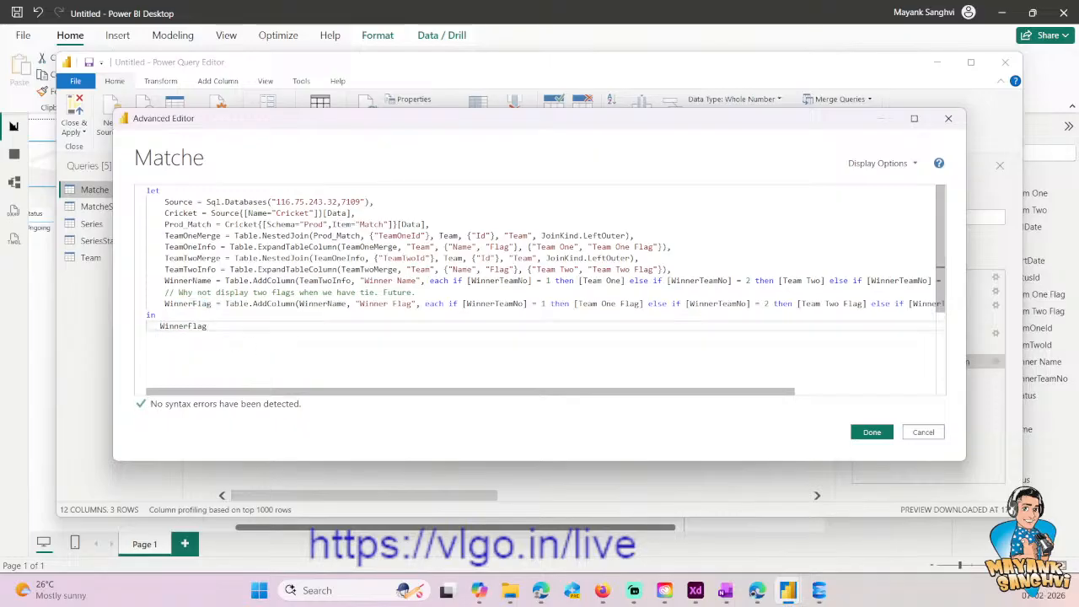
- Confirm the edited Matche code, then close the query editor and apply the changes to the report
drag(515, 392, 689, 389)
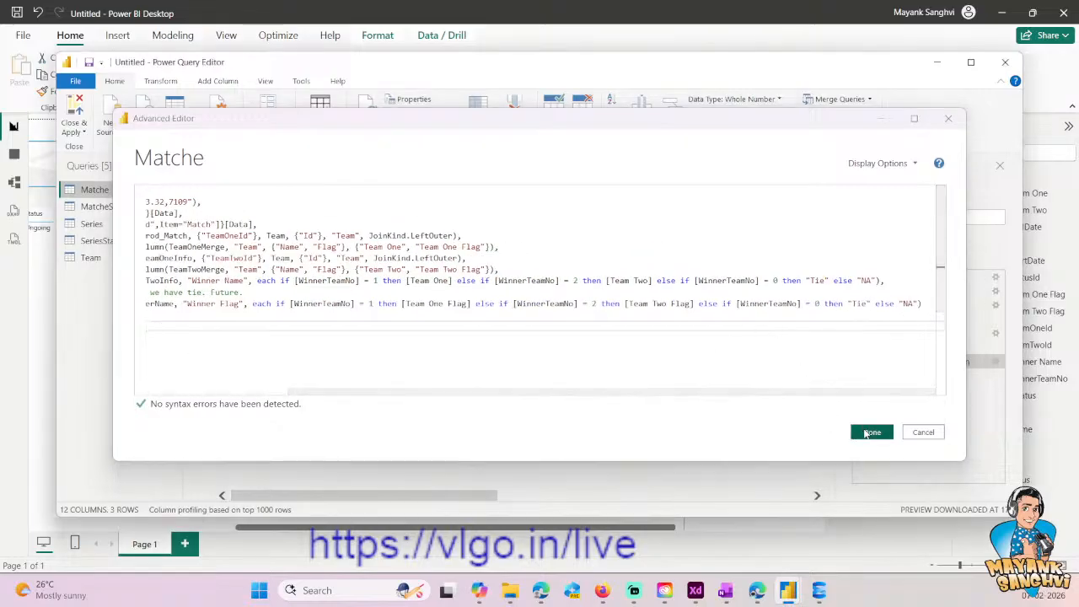
click(871, 432)
click(84, 131)
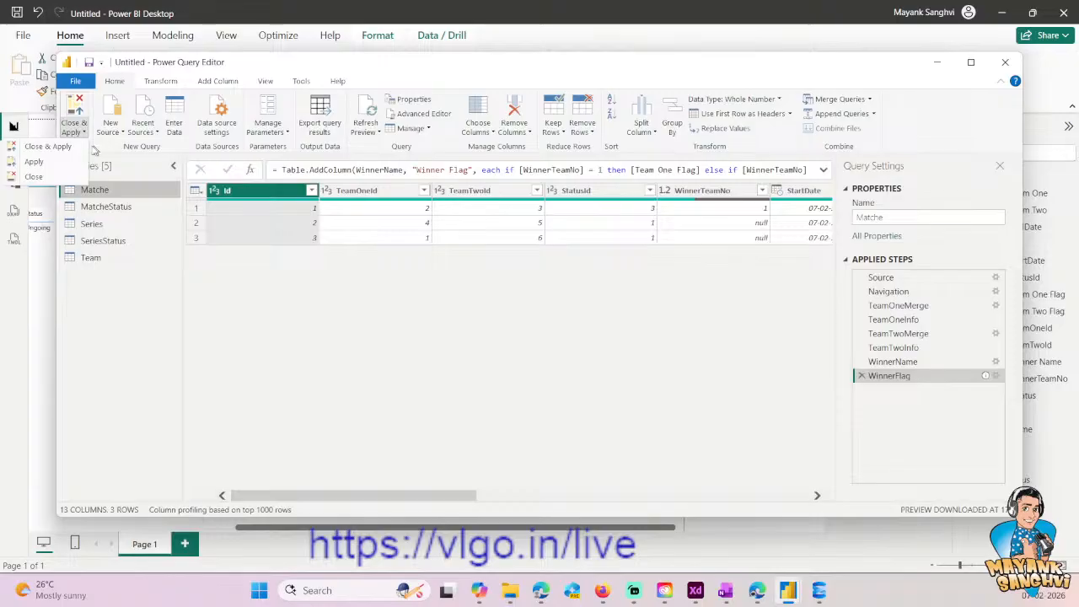
click(59, 147)
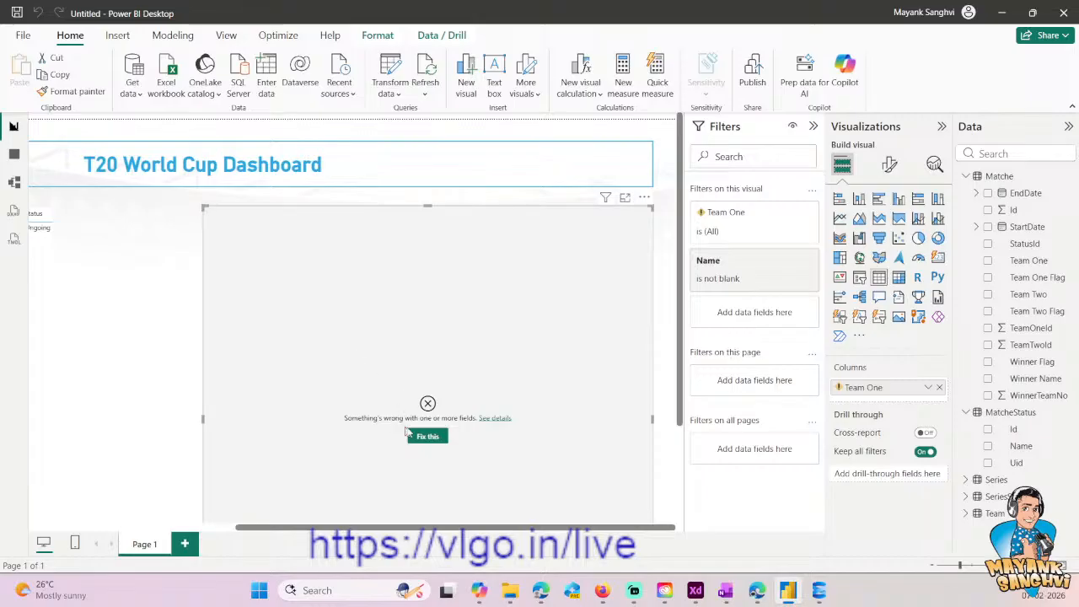
- Clear the broken Team One column from the dashboard's table visual, leaving it without fields
click(939, 389)
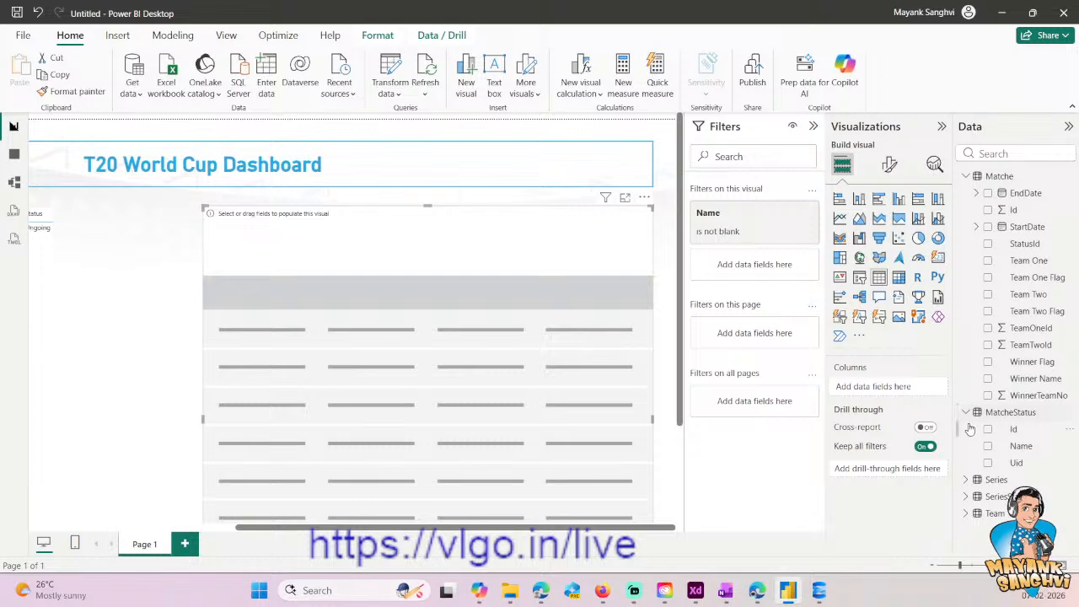
click(987, 261)
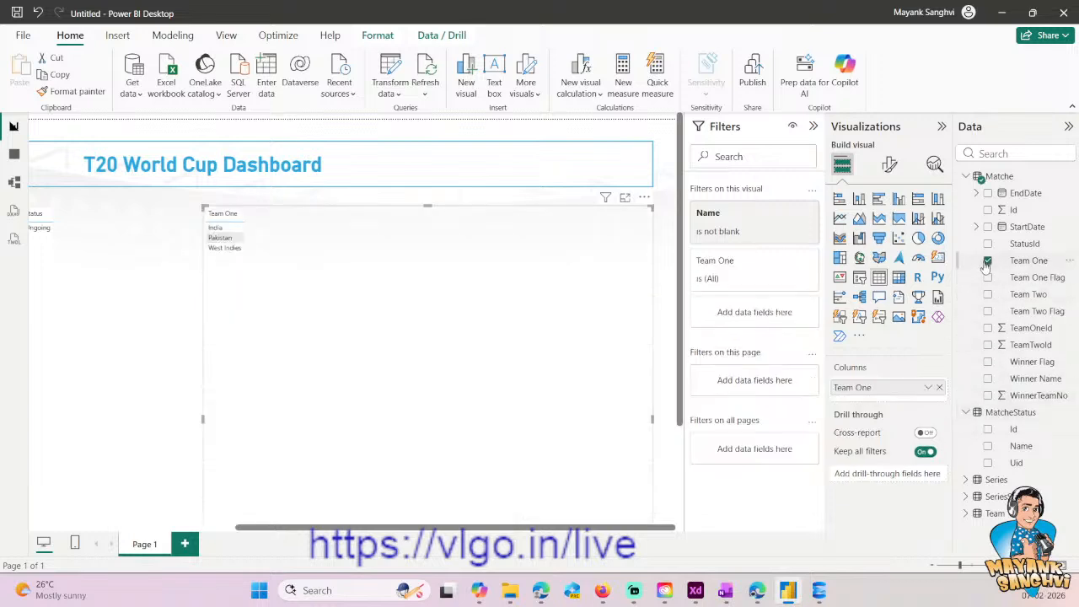
click(988, 260)
- Set the data category of the Matche fields Team One Flag and Team Two Flag to Image URL
click(1034, 278)
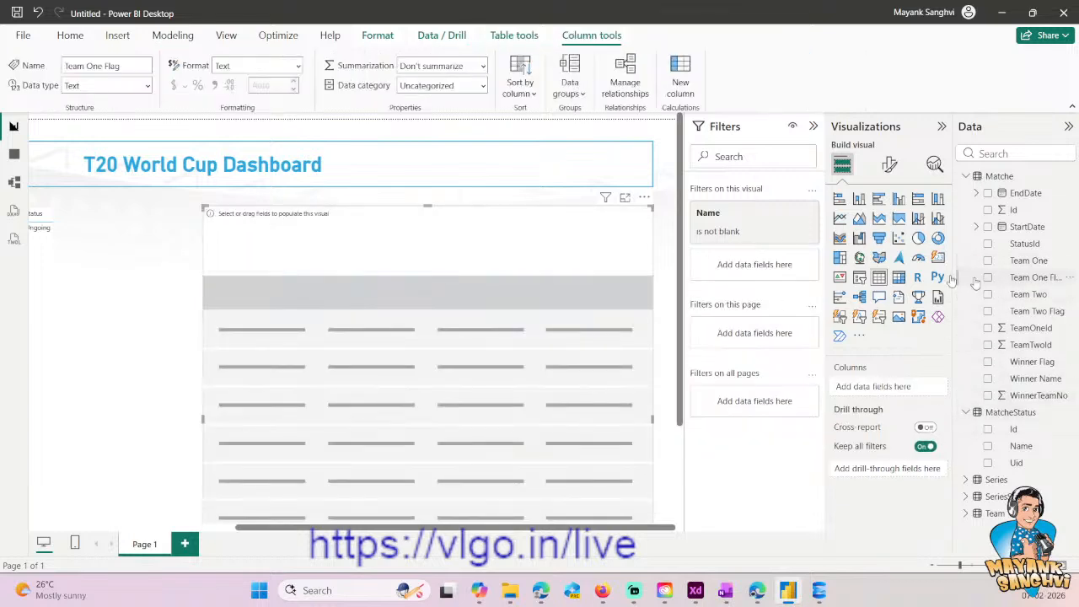
click(443, 85)
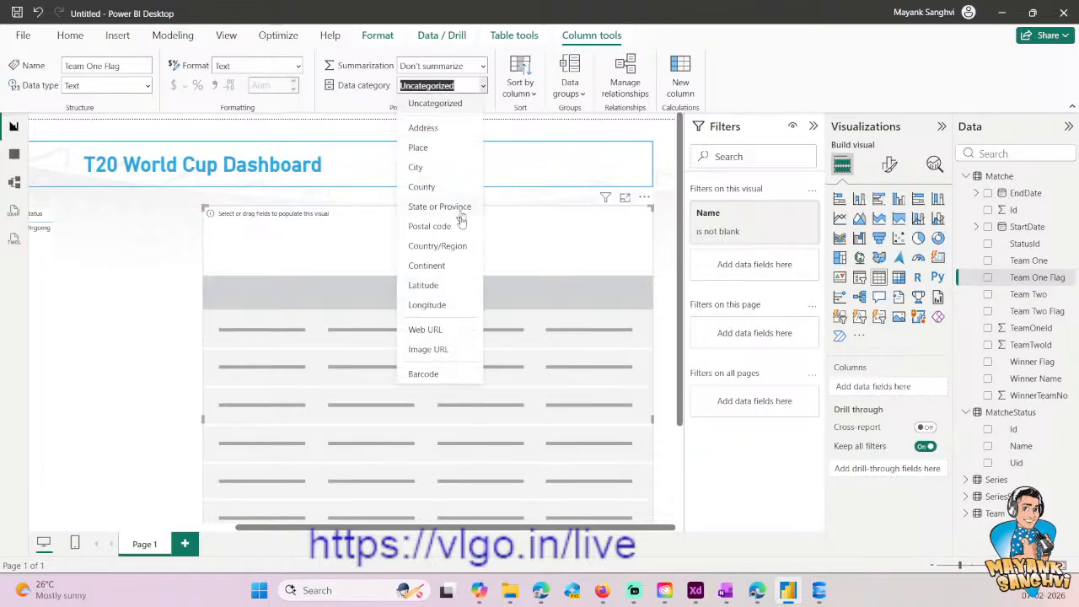
click(427, 350)
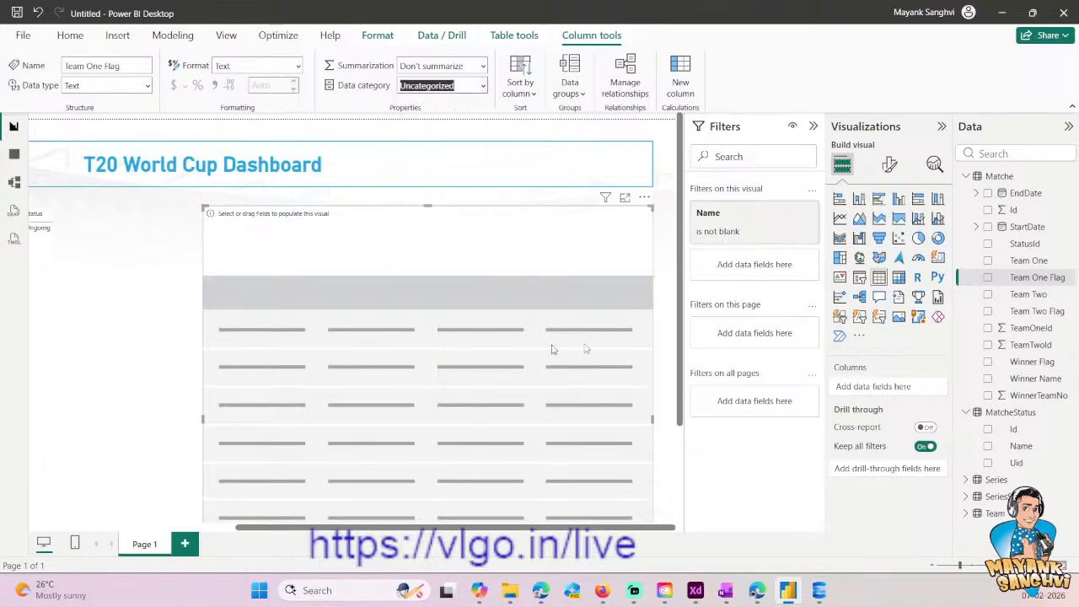
click(1027, 312)
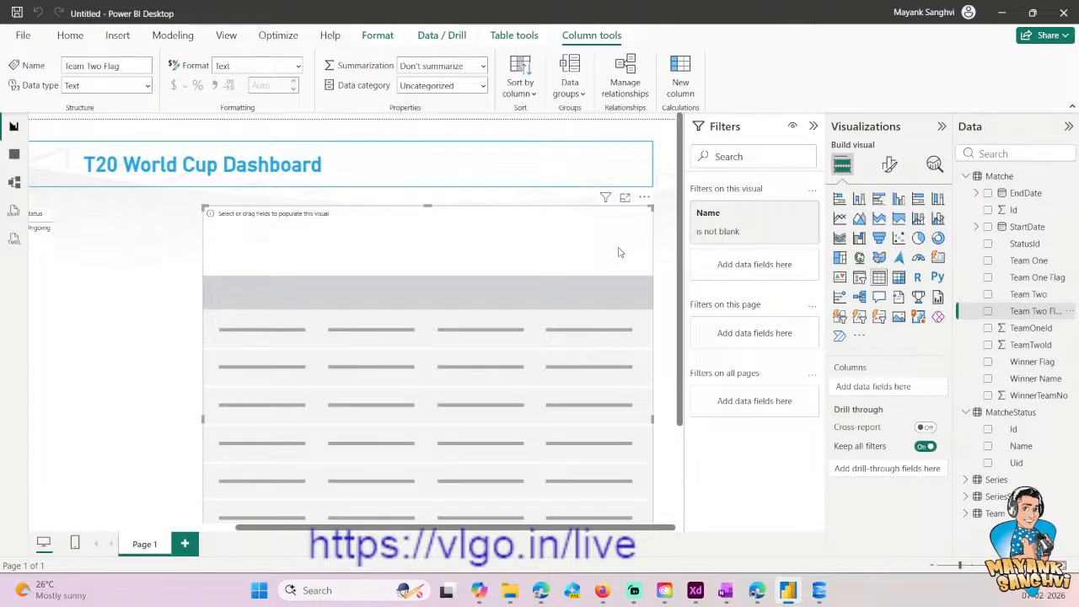
click(443, 85)
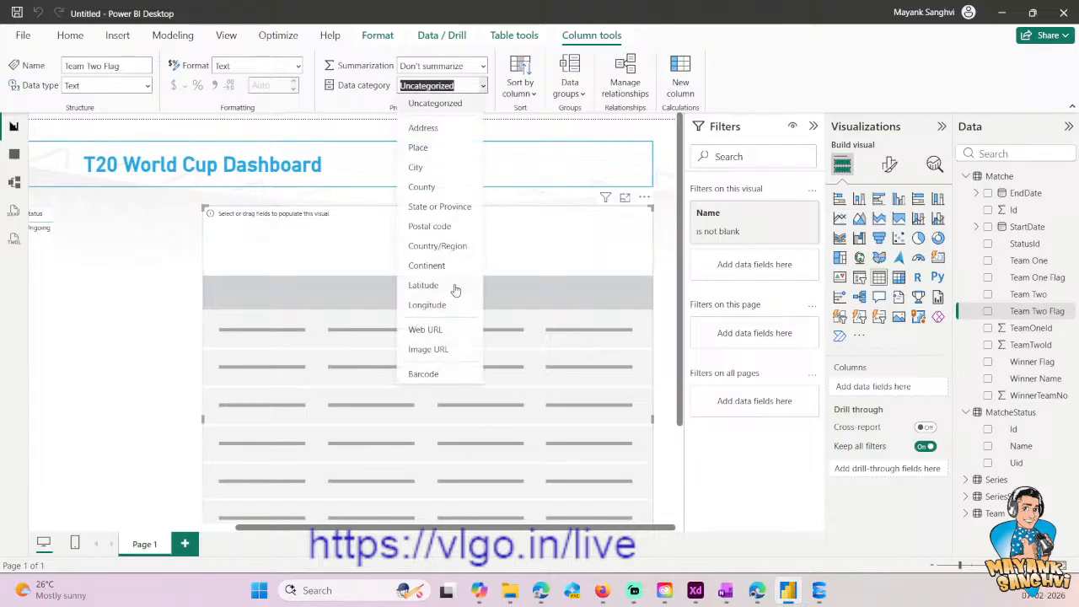
click(447, 350)
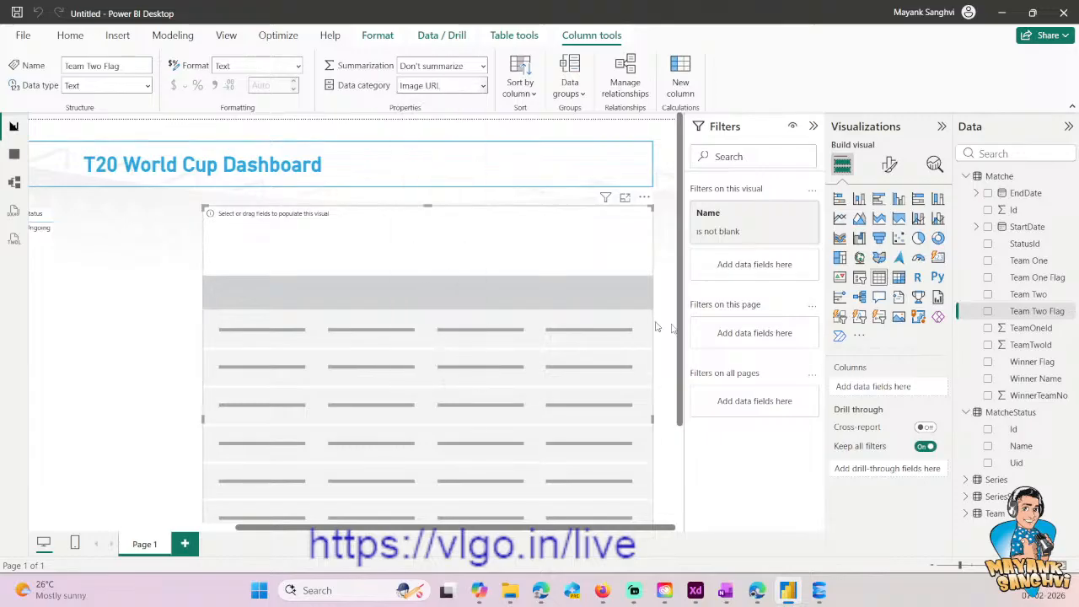
- Add the columns Team One Flag, Team One, Team Two Flag and Team Two to the table visual
click(988, 277)
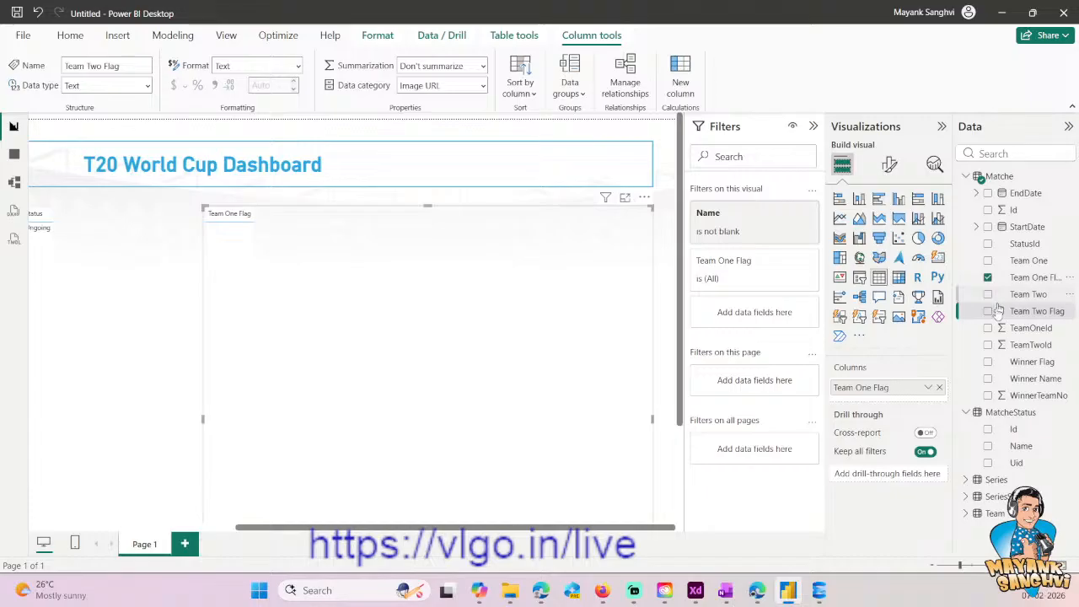
click(988, 260)
click(988, 311)
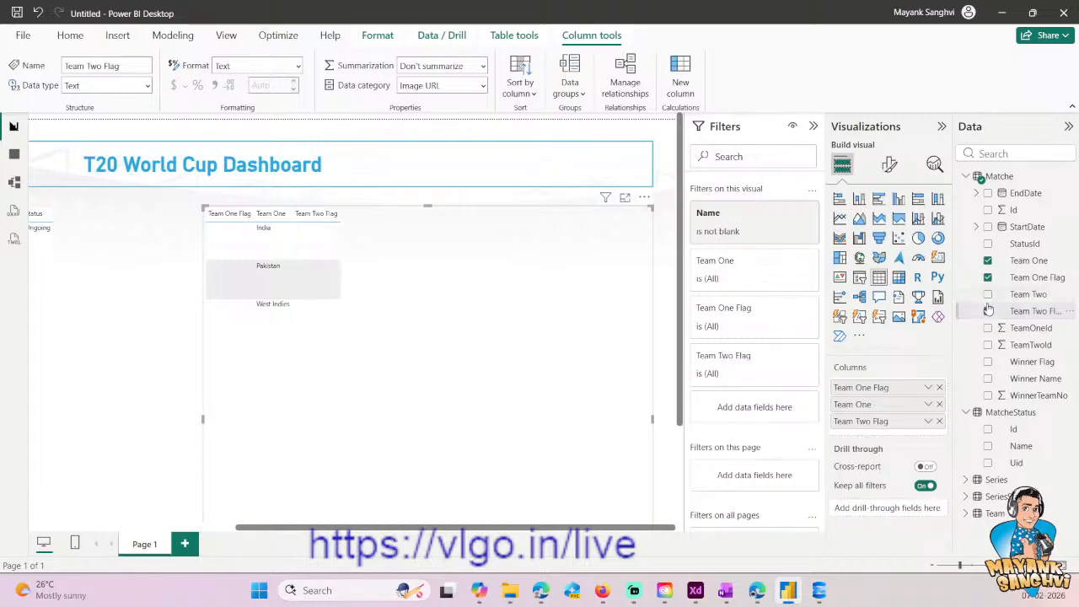
click(988, 294)
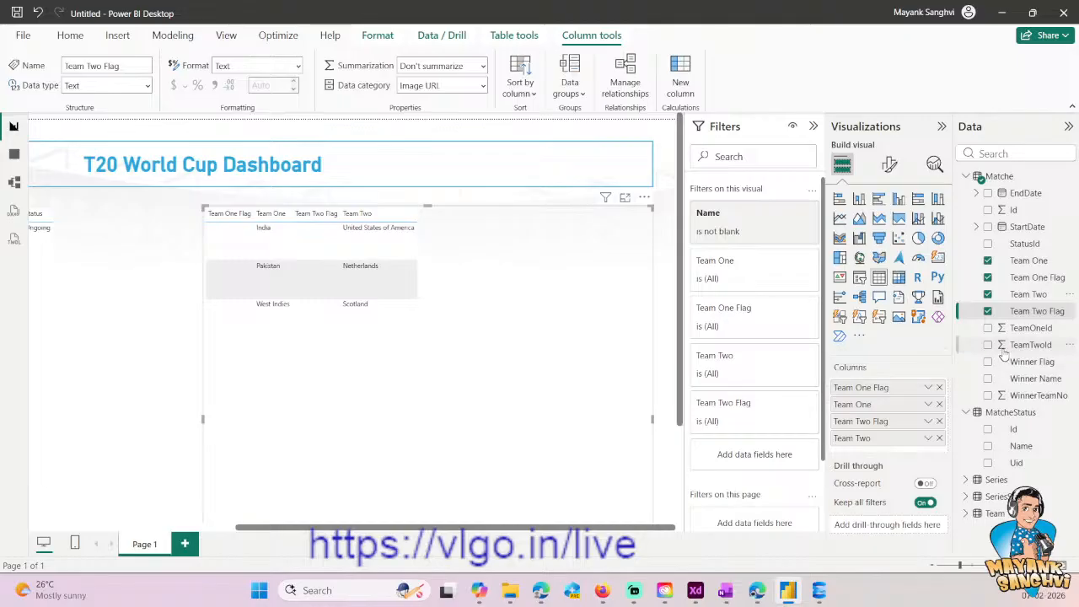
- Reopen the query editor and sort the Matche query by StartDate in descending order
click(70, 35)
click(384, 73)
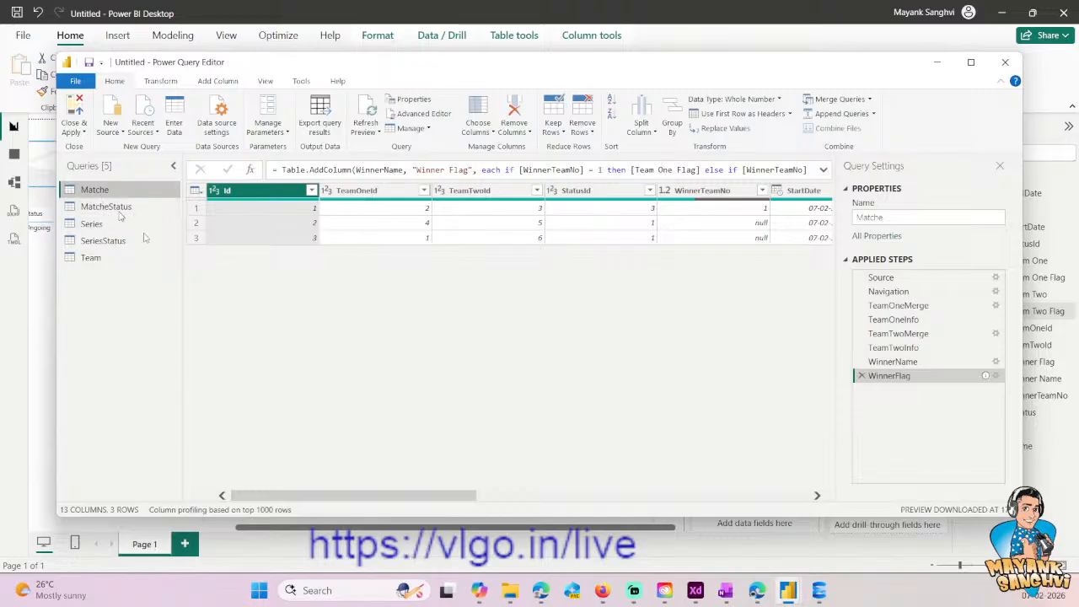
drag(364, 496, 491, 498)
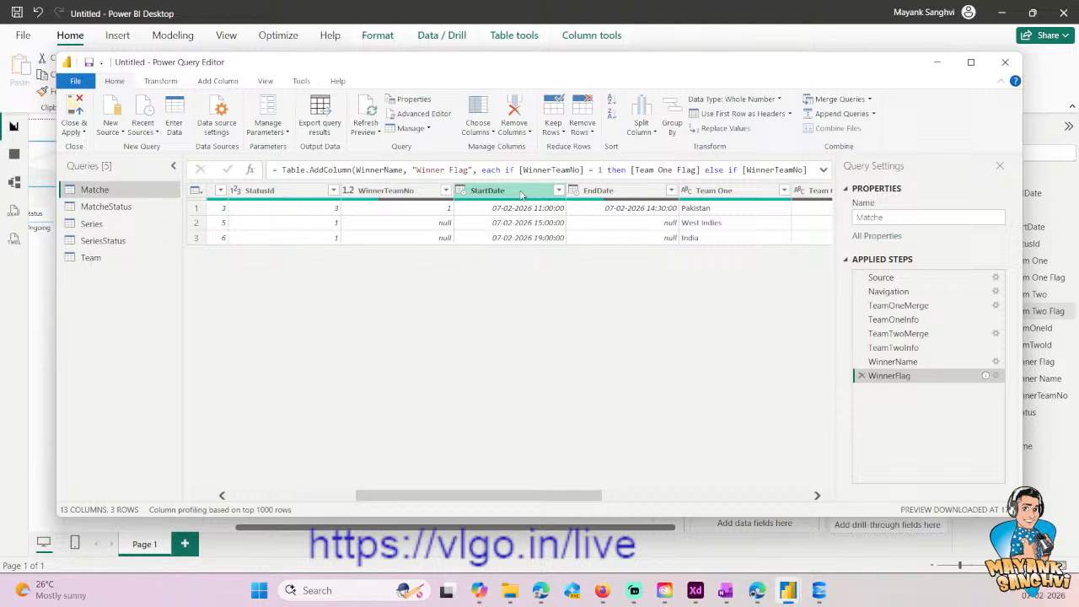
click(558, 191)
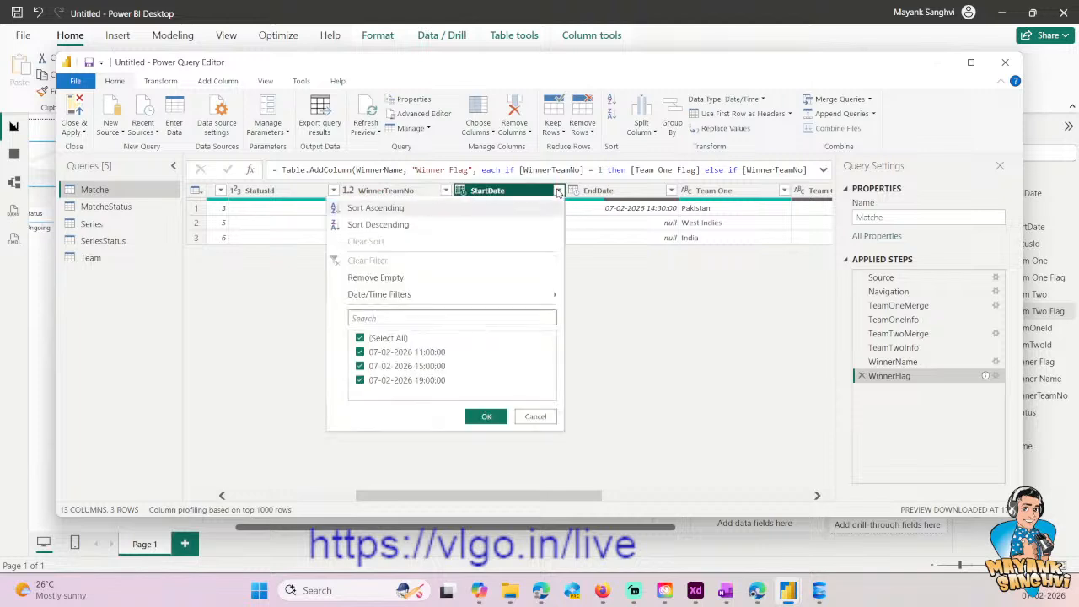
click(393, 226)
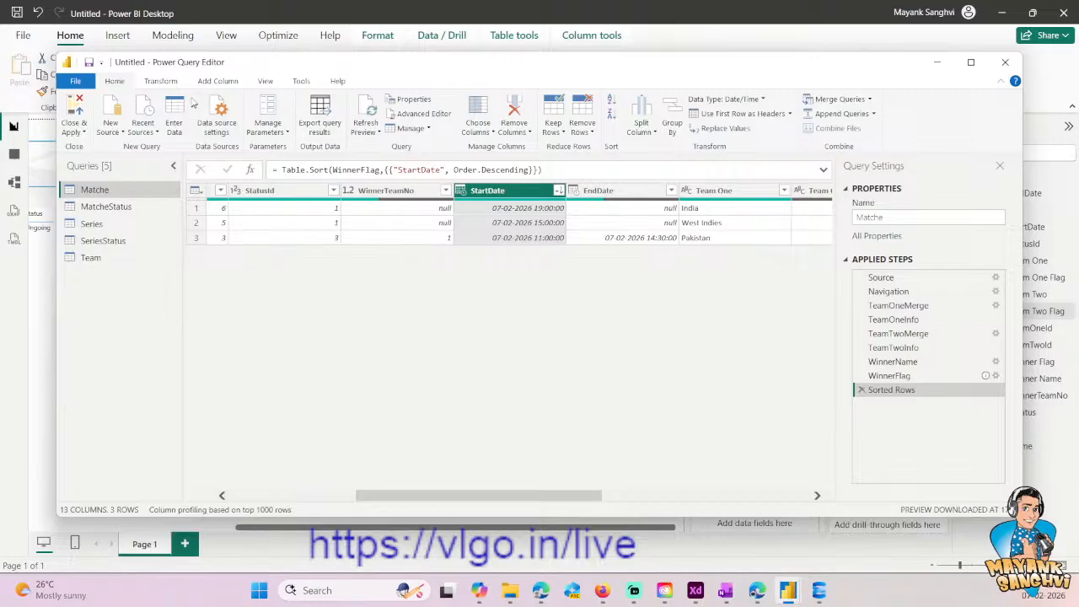
- Add an index column starting from 1 to the sorted Matche query
click(701, 497)
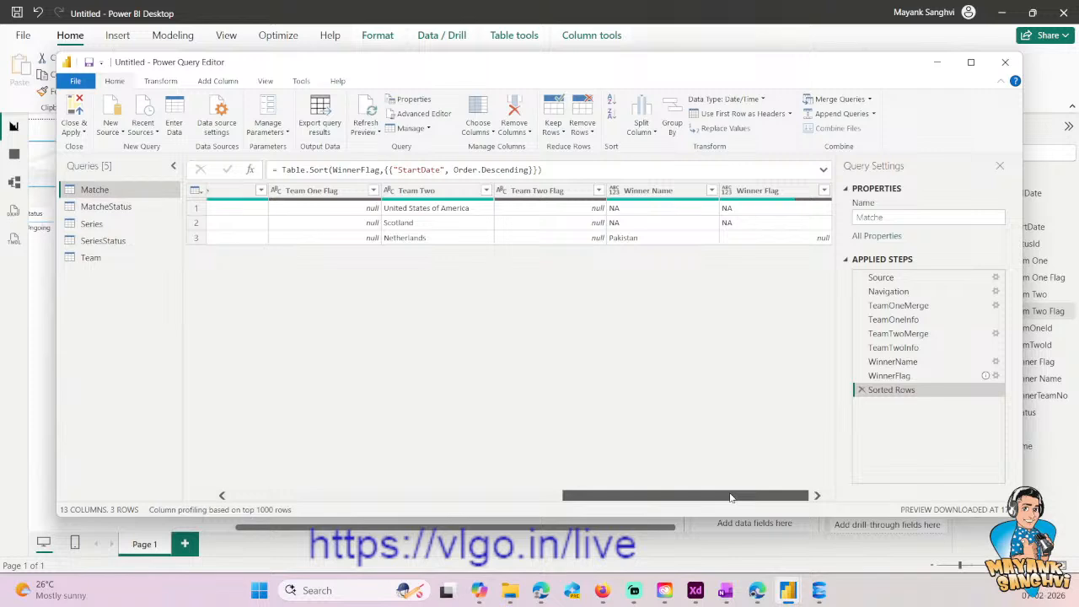
drag(730, 497, 398, 498)
click(202, 84)
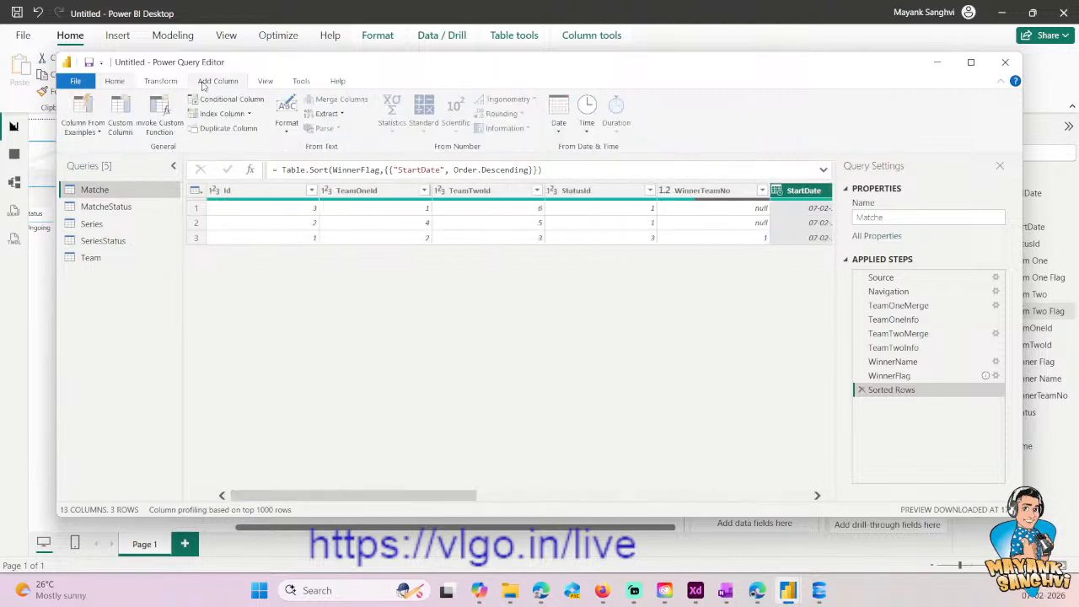
click(248, 114)
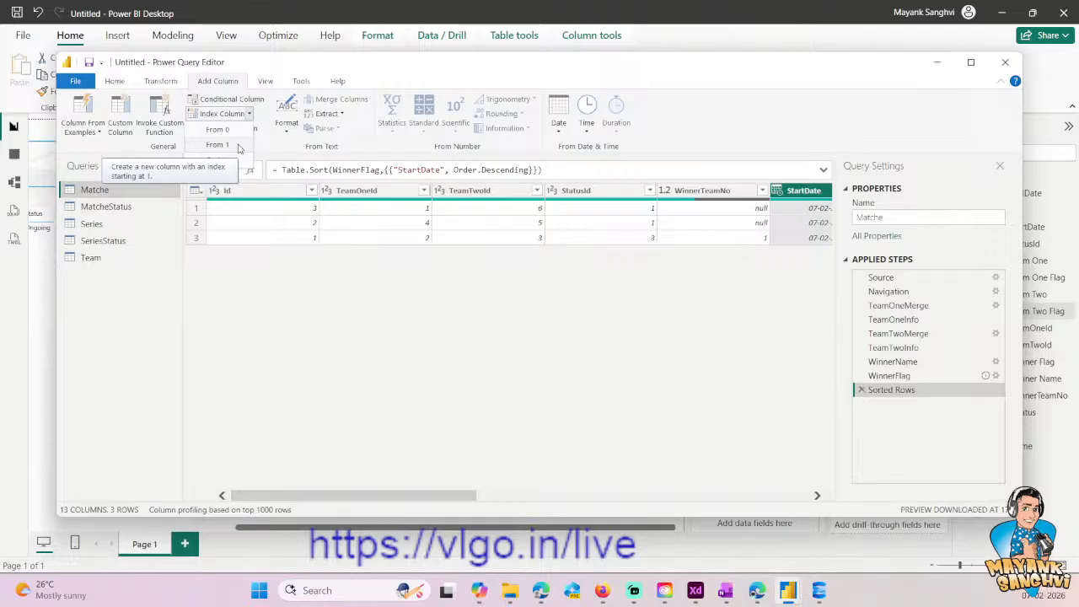
click(238, 148)
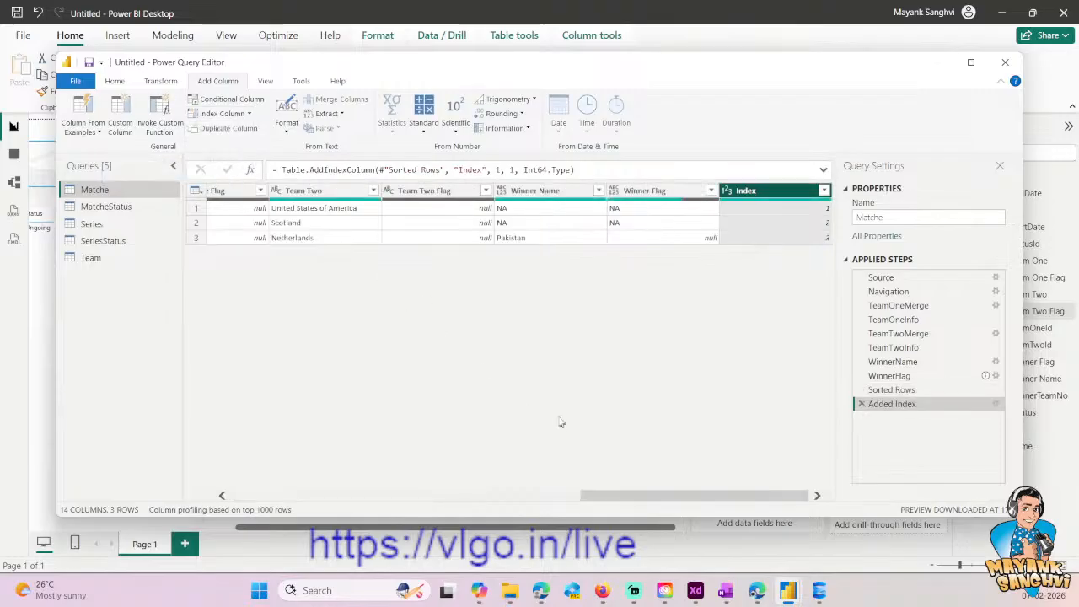
- Rename the Matche query's new index column as Row Sorting
double_click(776, 193)
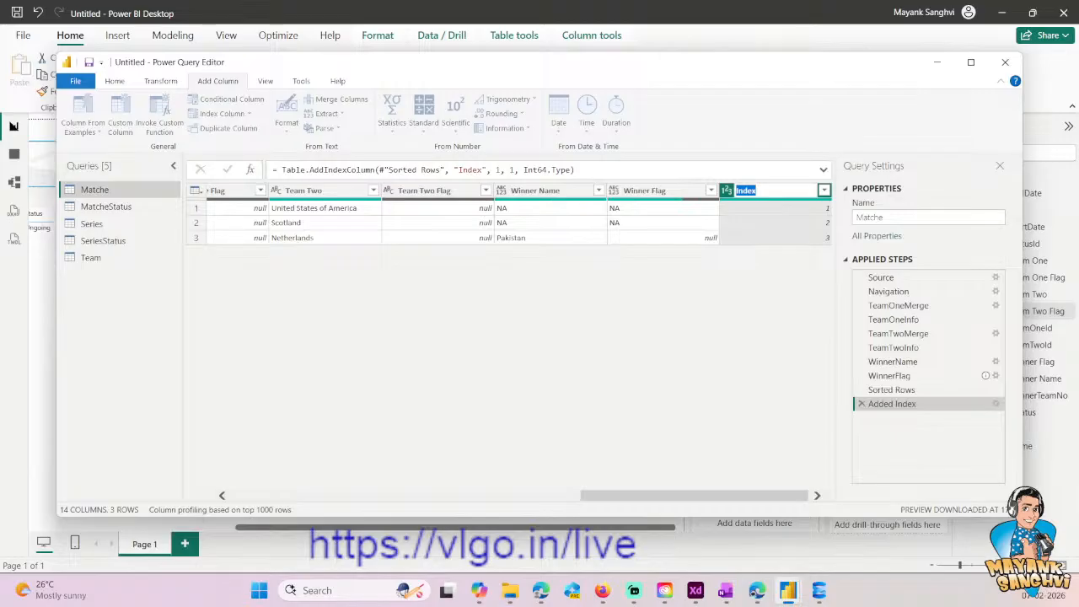
text(Sorting Rows)
key(ctrl+a)
text(Row Sorting)
key(Return)
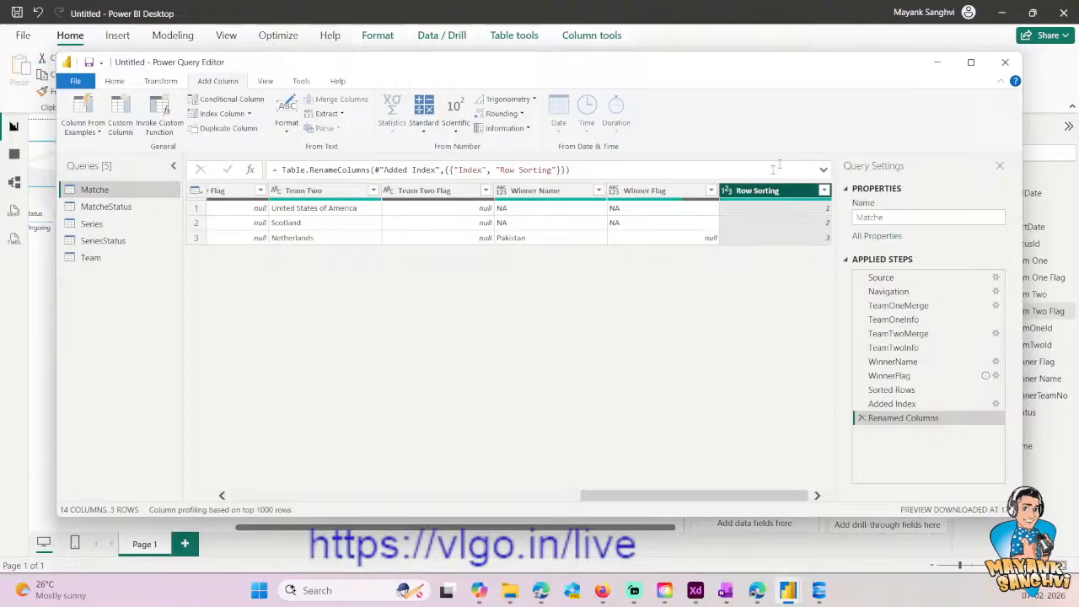
- Compare the row order with the dashboard's match table, then close the query editor and apply the Matche changes to the report
drag(780, 62, 778, 437)
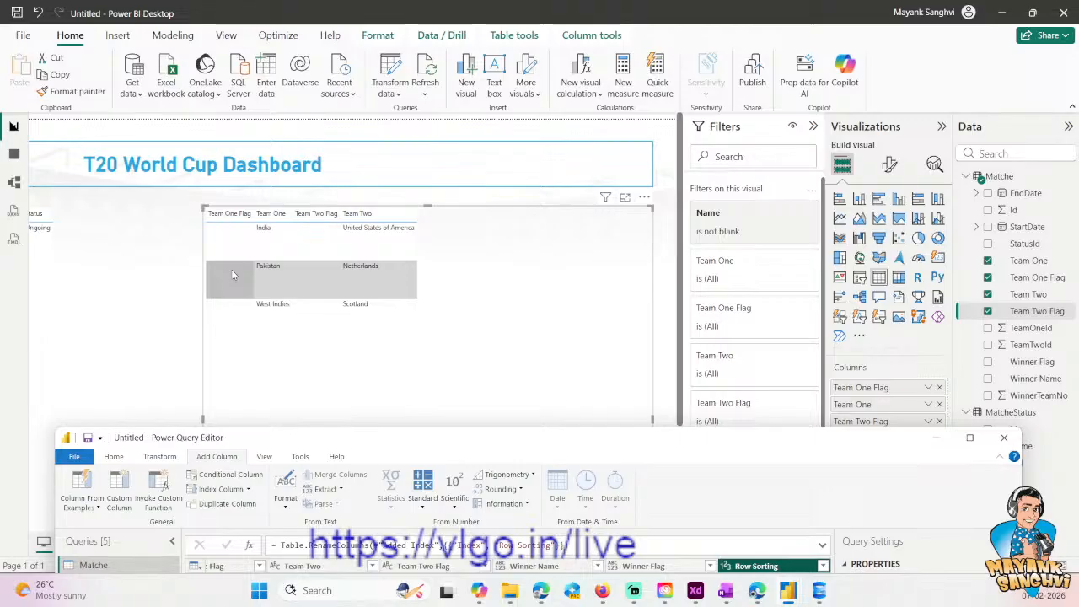
double_click(593, 448)
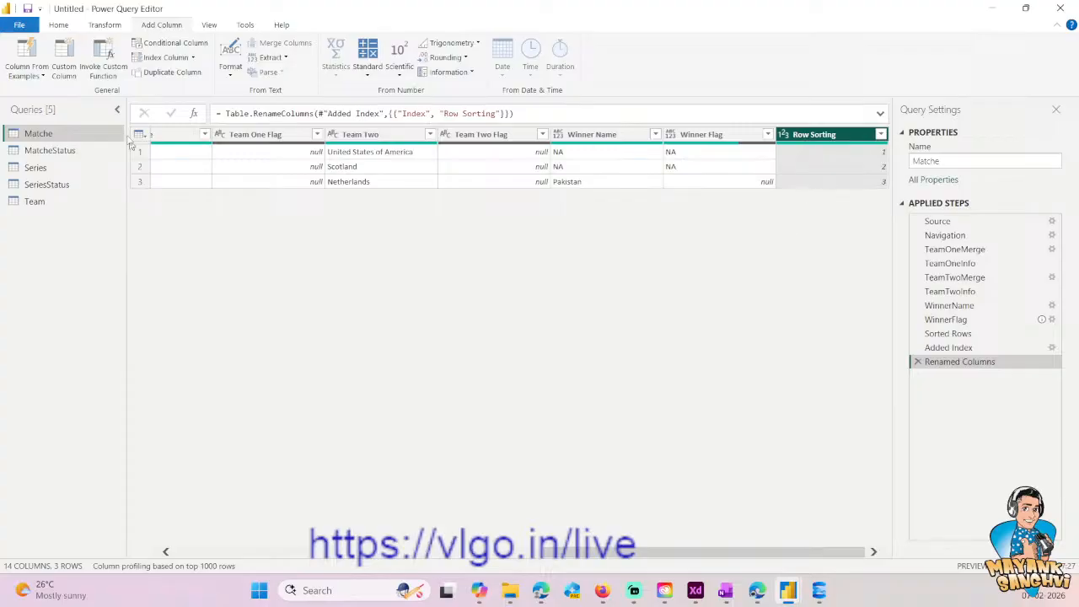
click(58, 24)
click(20, 54)
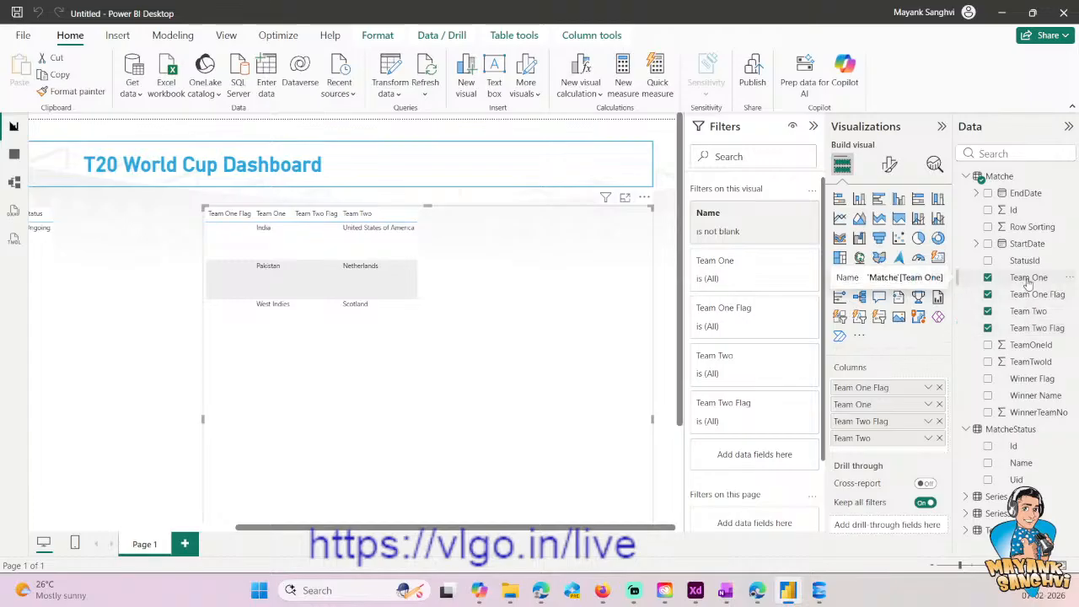
- Try placing Team Two and Team One ahead of the flag columns in the match table, and check the visual's sort-by options
drag(1028, 284, 877, 388)
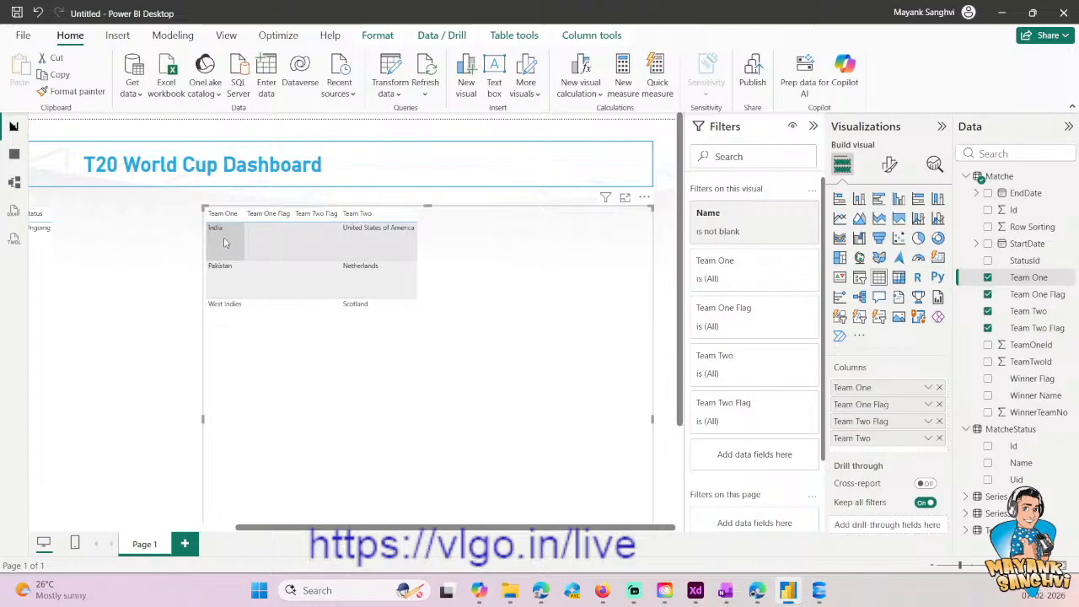
drag(864, 437, 866, 386)
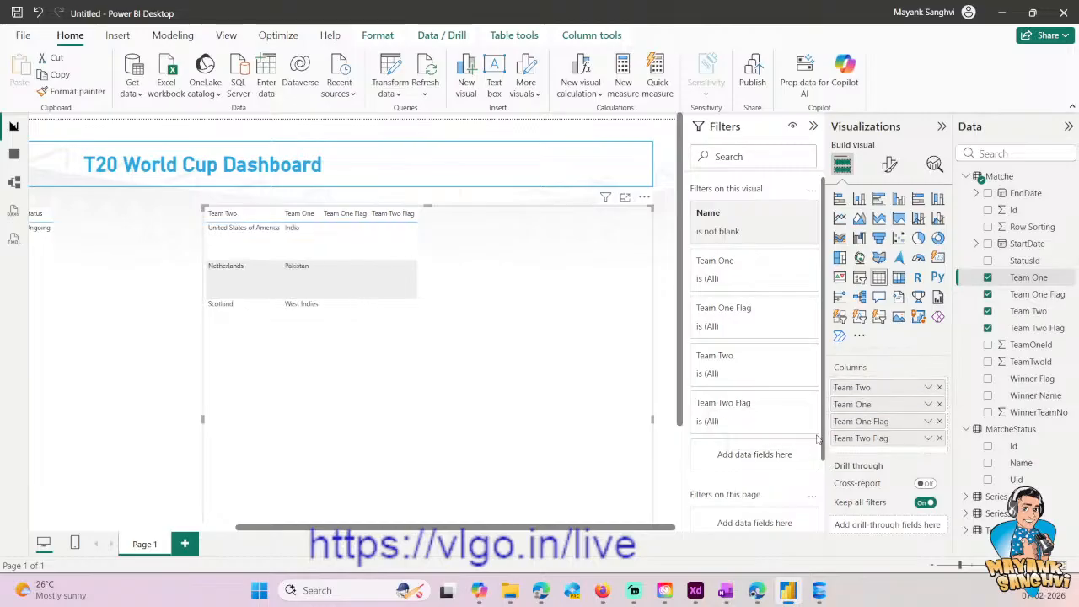
click(645, 199)
mouse_move(696, 338)
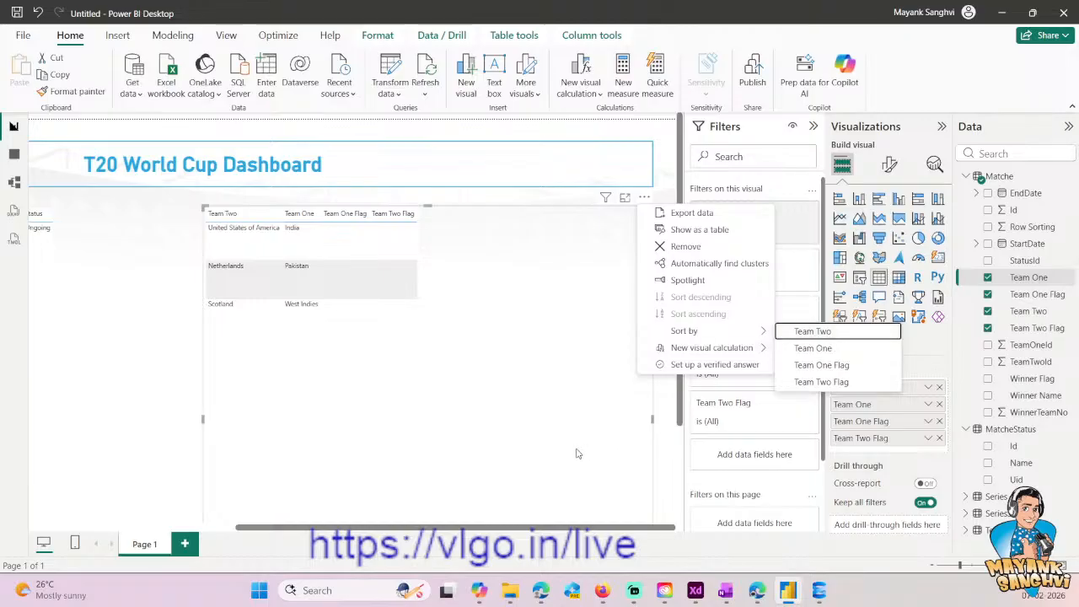
key(Escape)
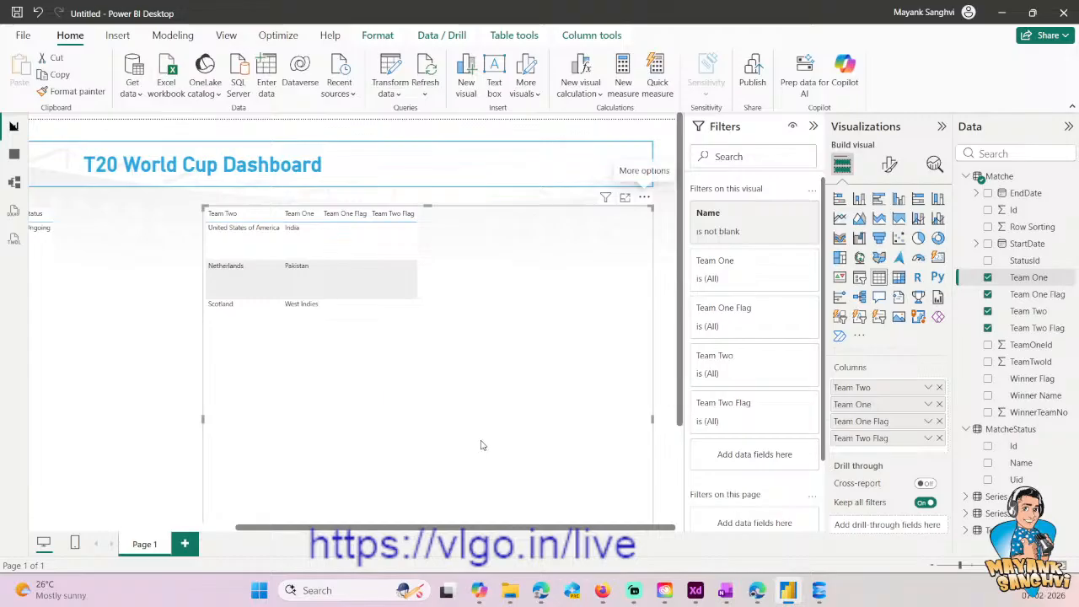
- Restore the match table's column order to Team One Flag, Team One, Team Two Flag, Team Two
drag(877, 421, 876, 388)
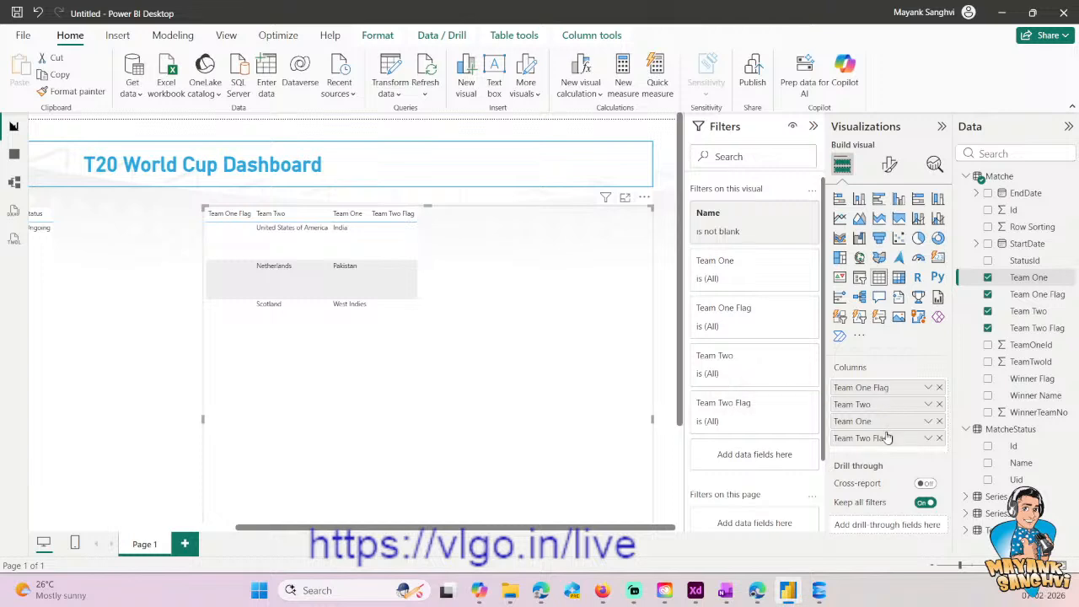
drag(864, 440, 866, 404)
drag(874, 442, 865, 420)
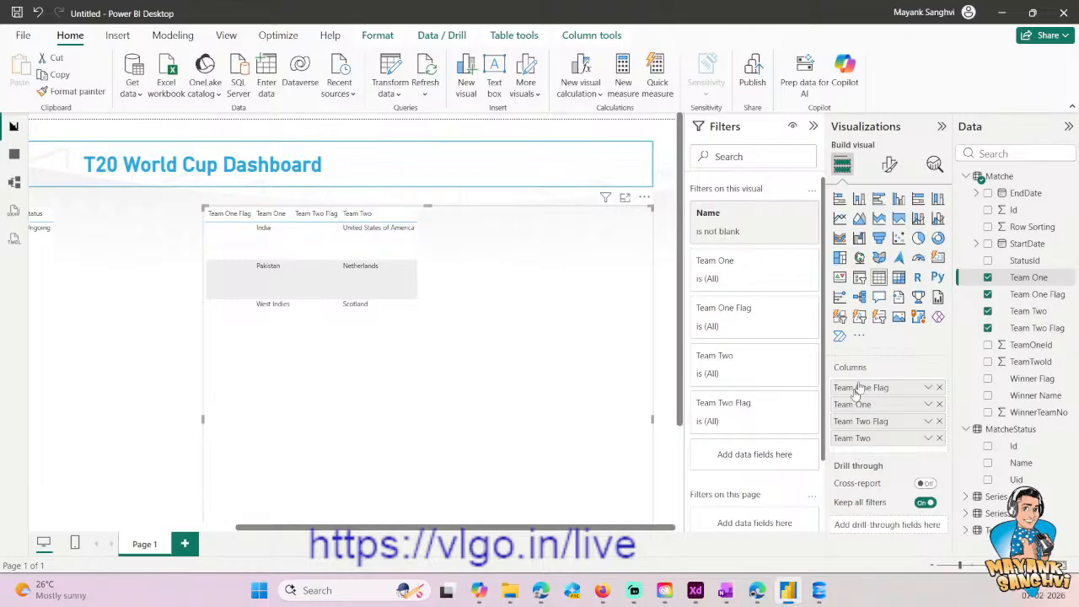
- Try to sort the Team One Flag column by Row Sorting
click(1033, 294)
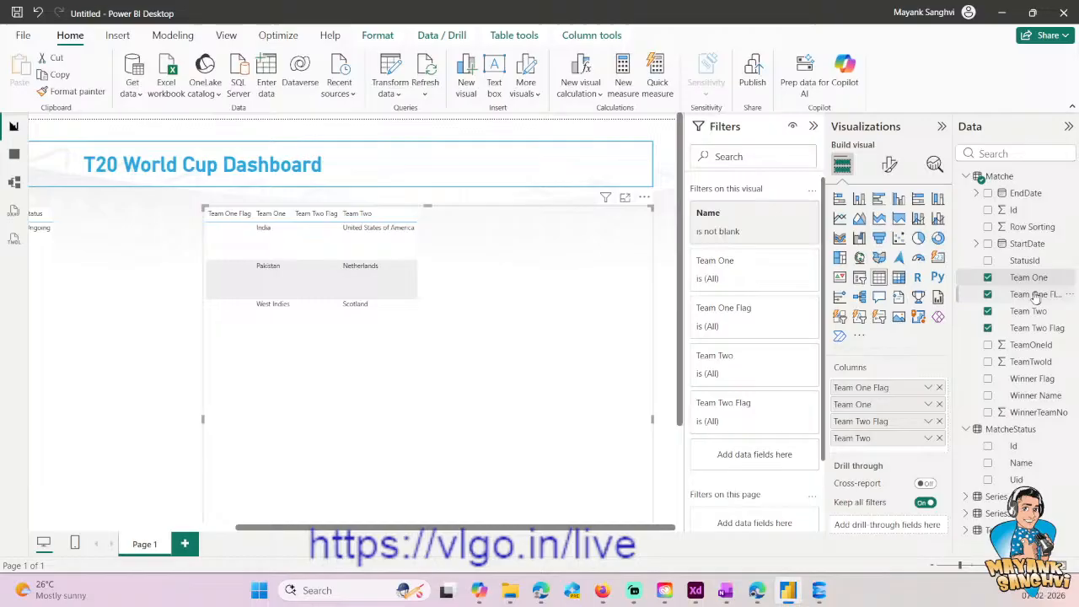
click(592, 41)
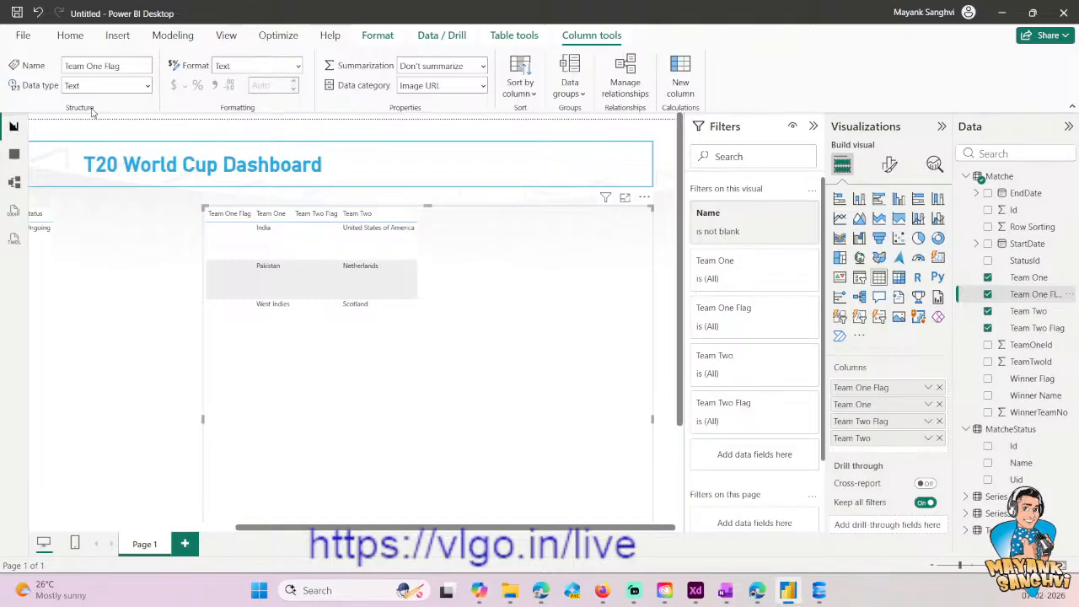
click(524, 94)
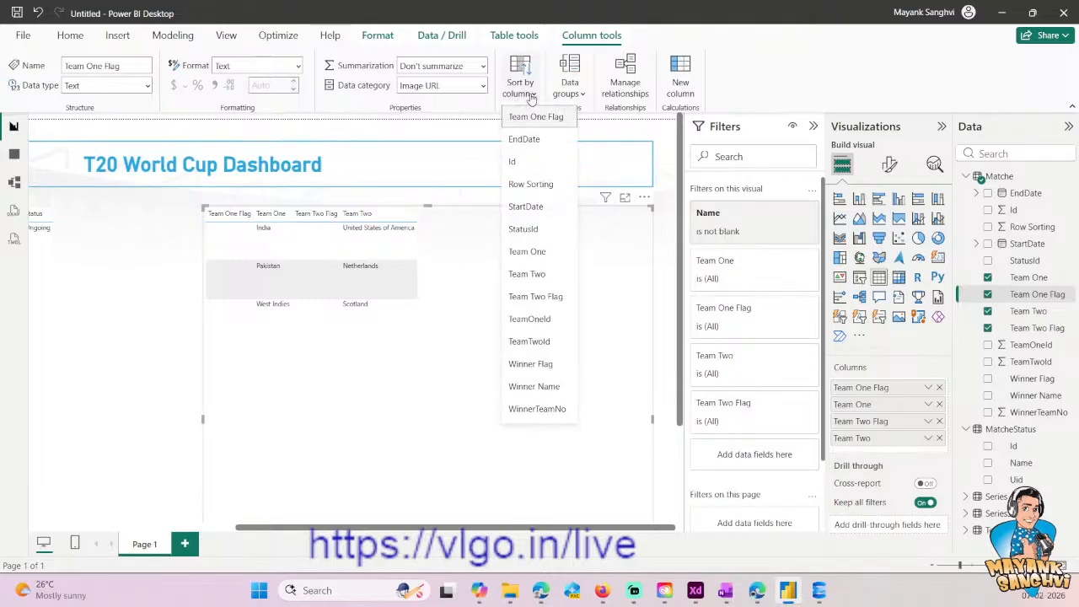
click(533, 187)
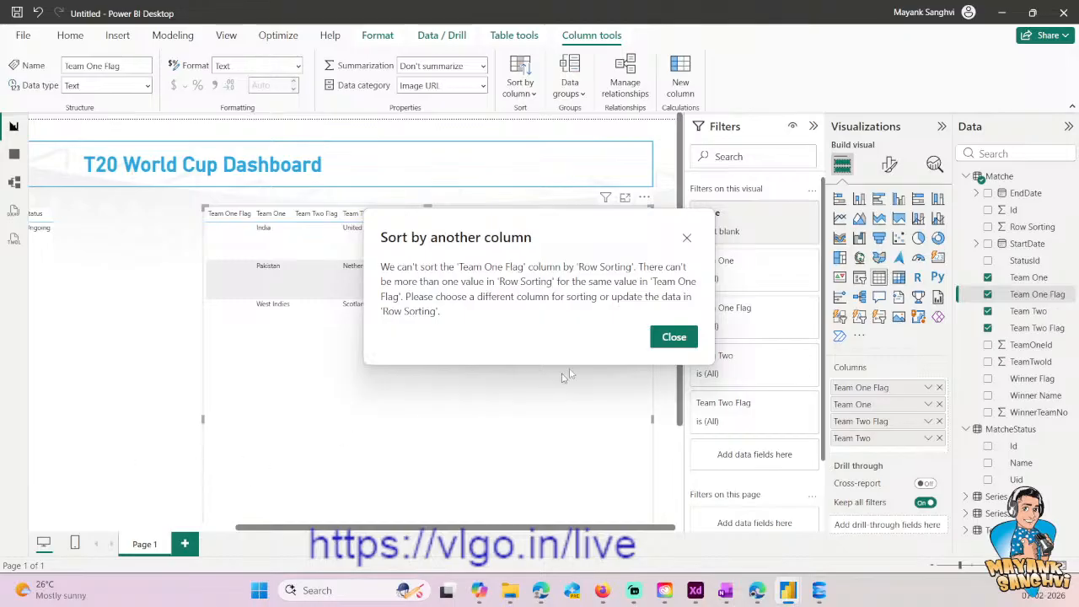
click(672, 338)
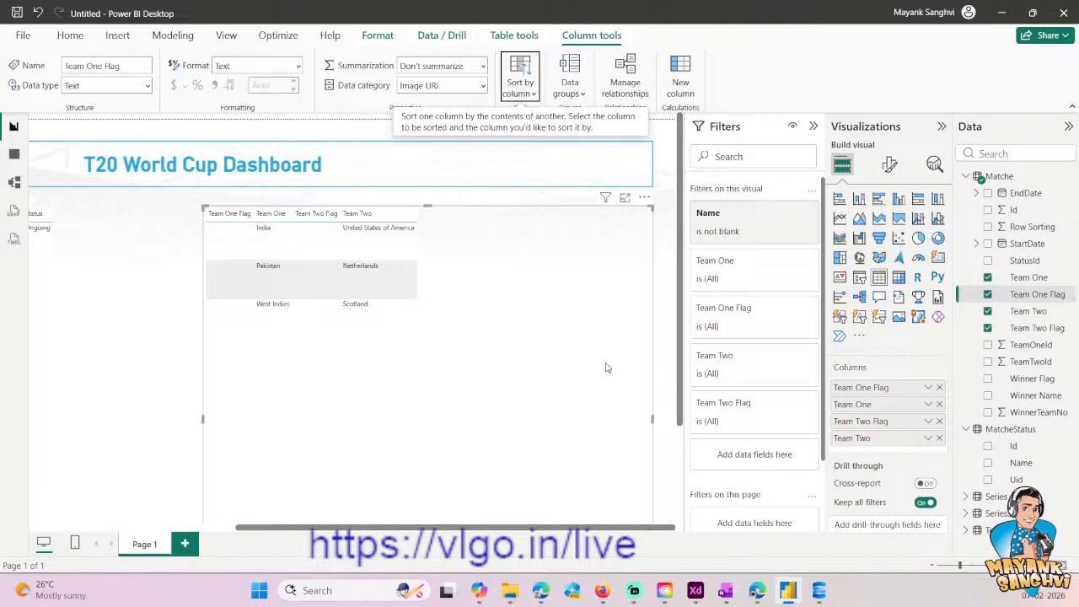
click(520, 92)
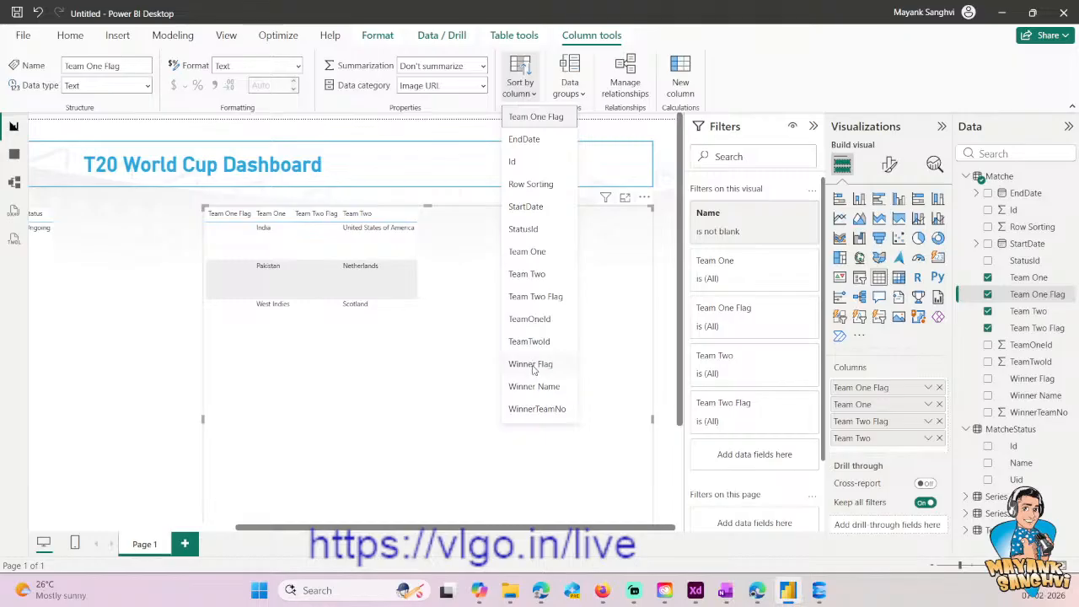
click(297, 378)
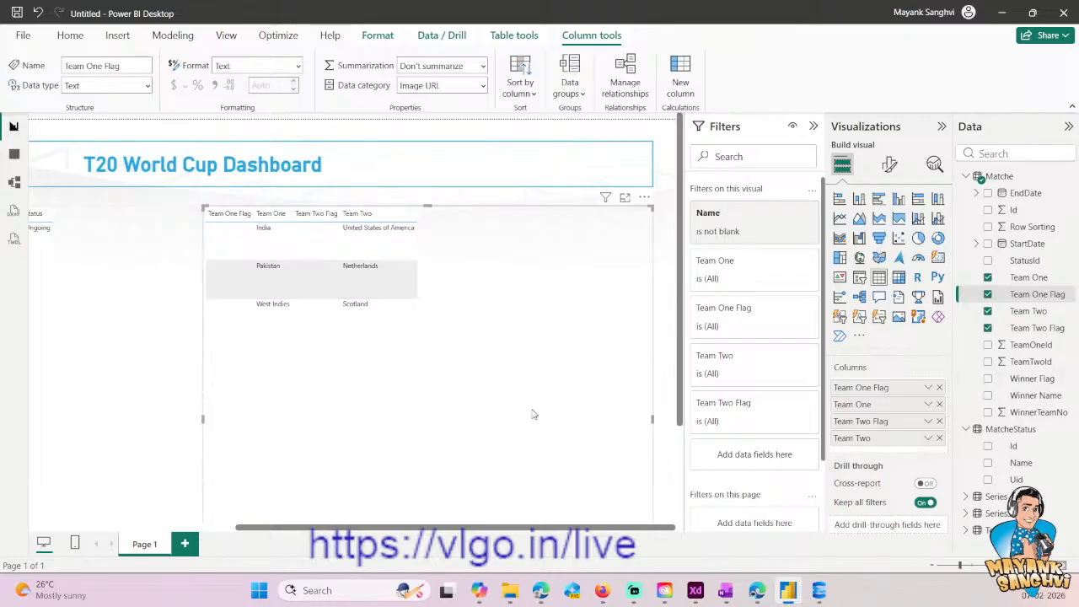
- Switch to the Book.xlsx workbook in the browser, review the planned match column headings, and return to Power BI Desktop
mouse_move(550, 595)
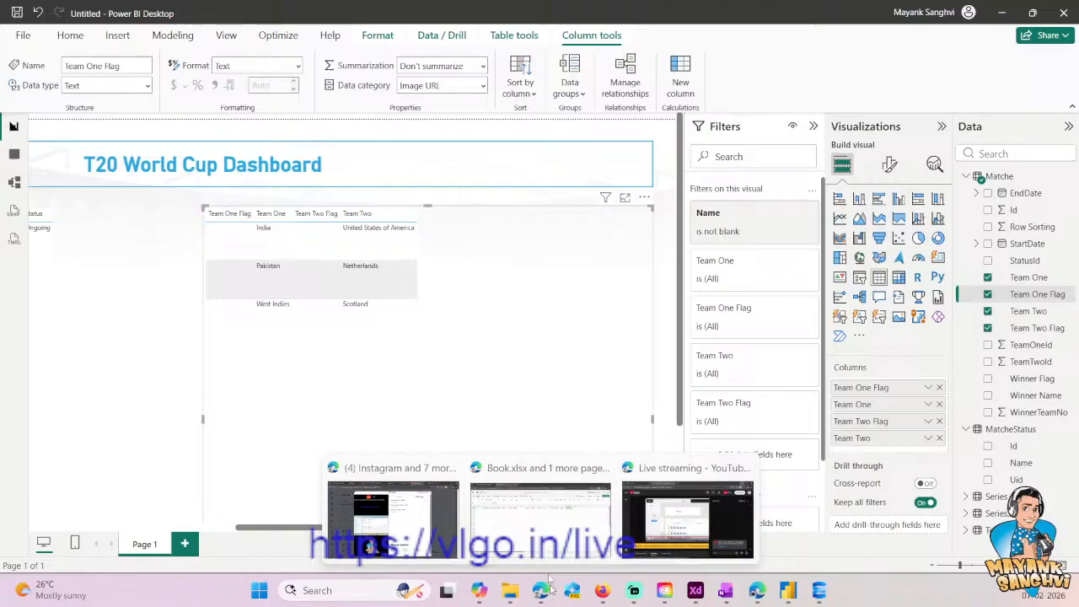
click(523, 527)
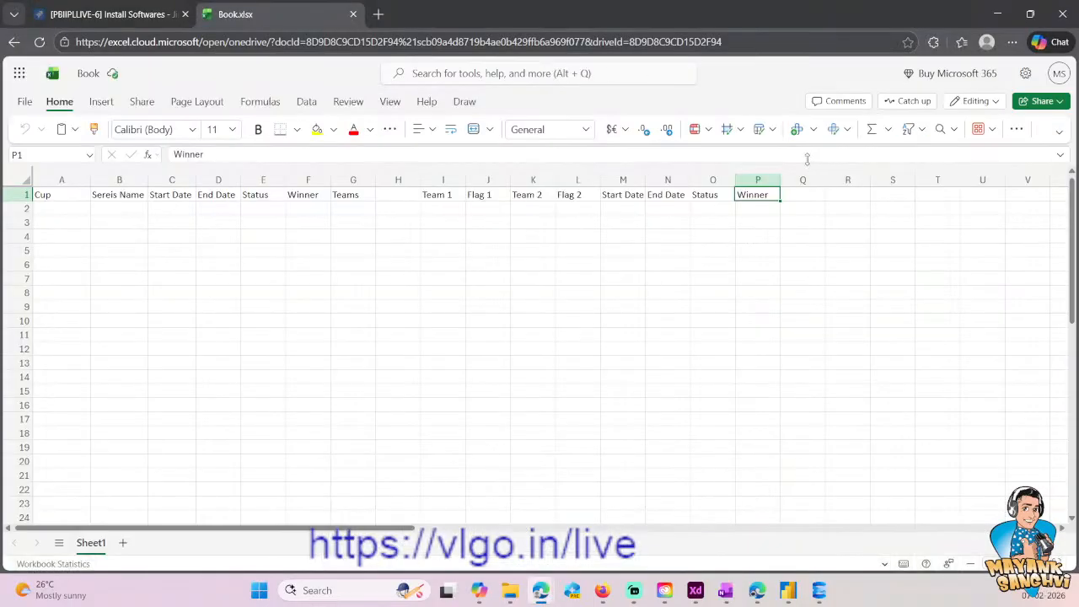
click(998, 14)
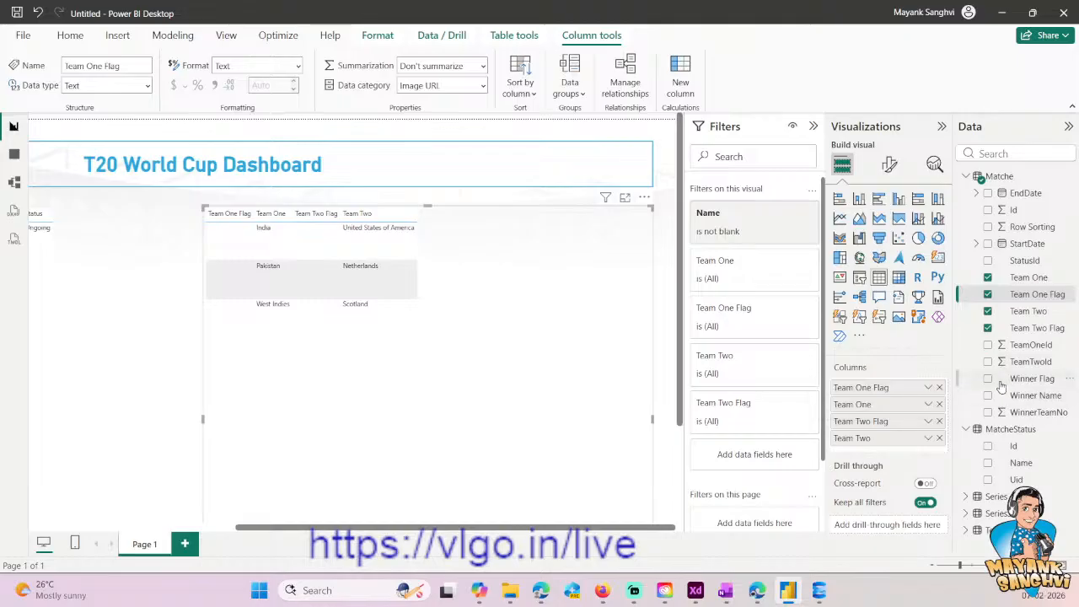
- Add StartDate and EndDate to the match table as plain date fields instead of date hierarchies
click(988, 244)
click(929, 455)
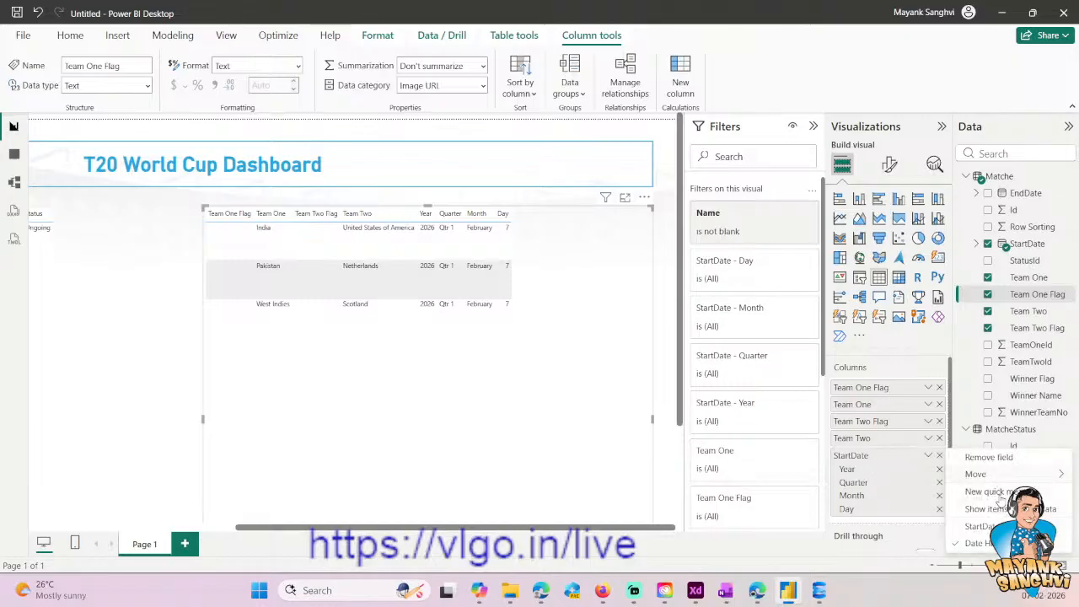
click(970, 526)
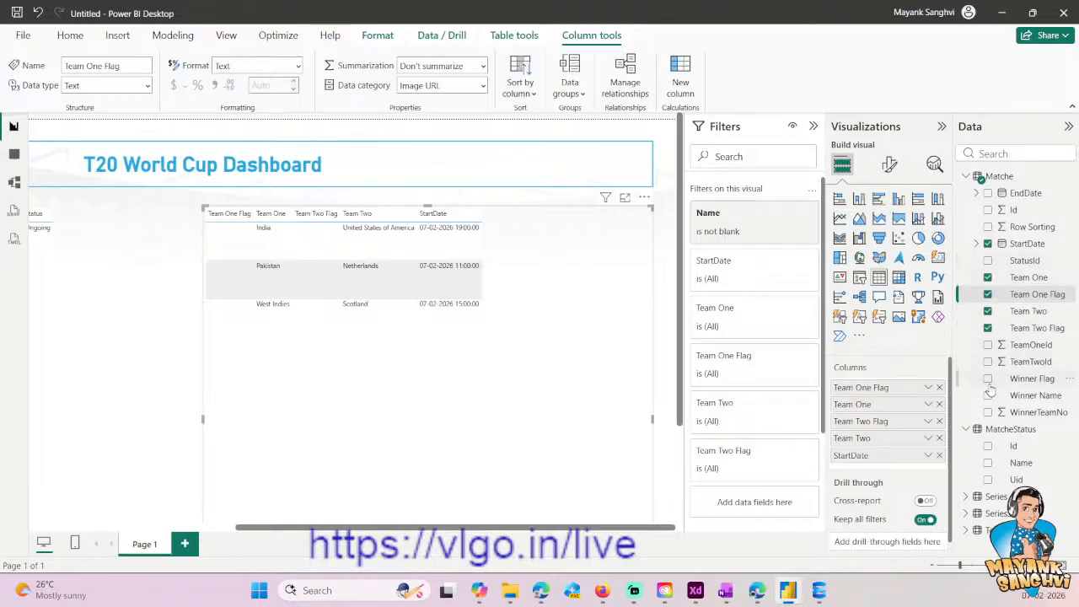
click(988, 193)
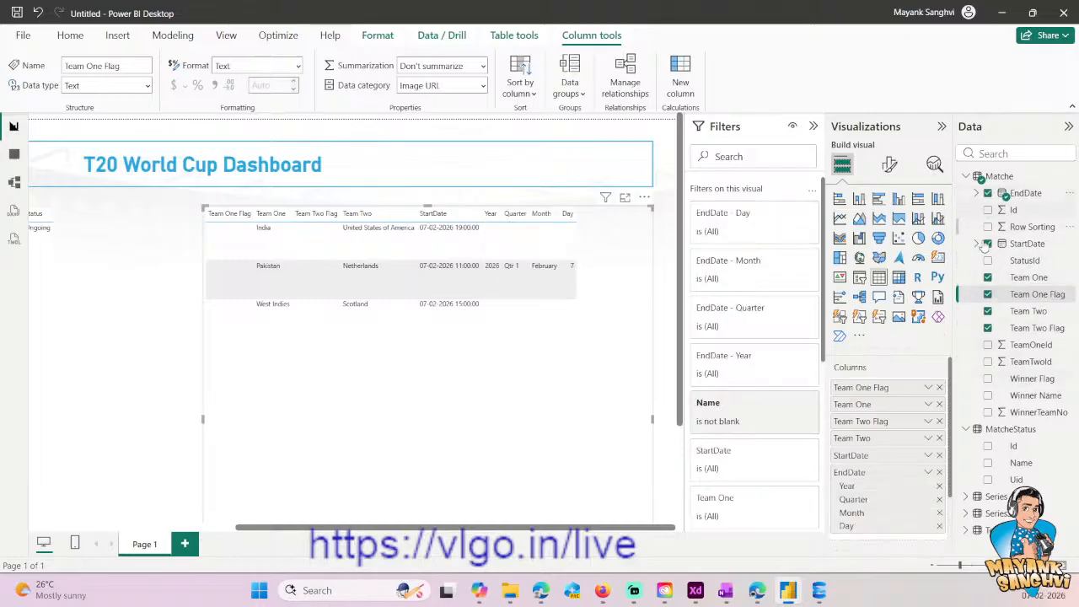
click(928, 472)
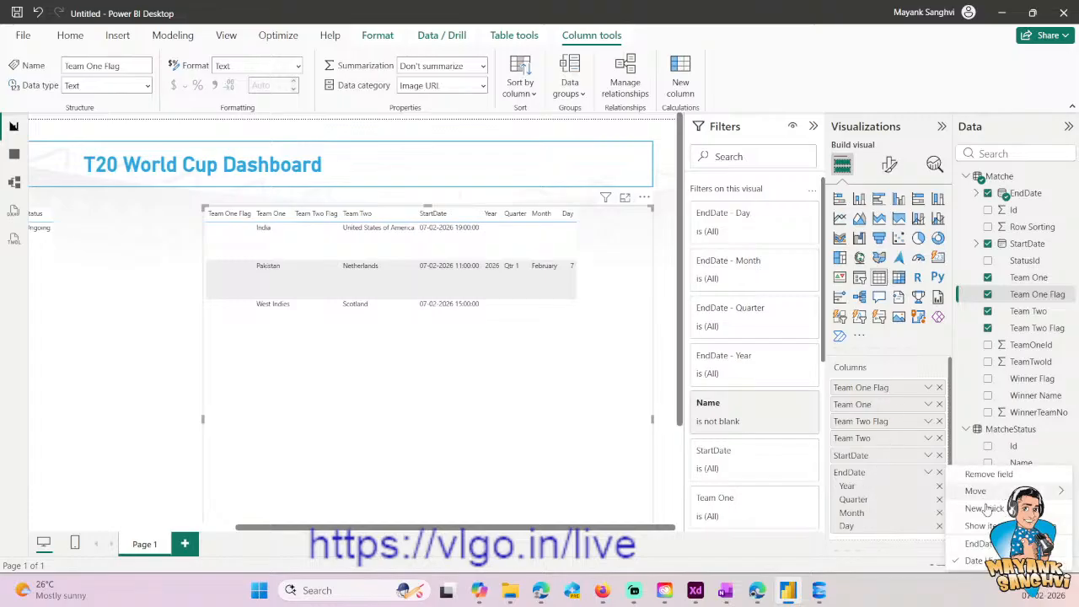
click(978, 544)
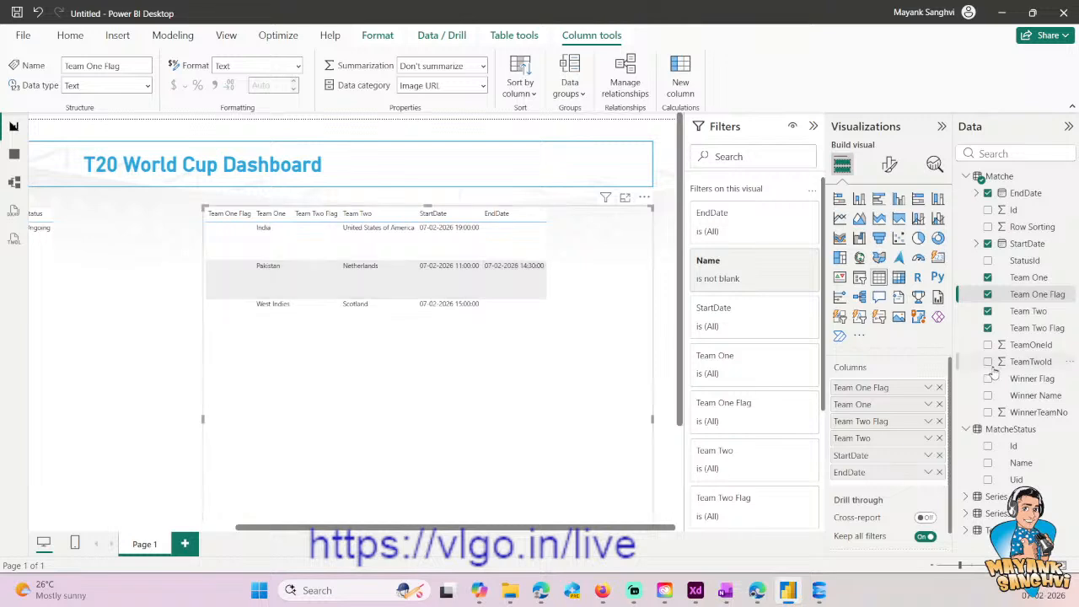
- Add Winner Flag and Winner Name to the match table, and set Winner Name's data category to Image URL
click(987, 398)
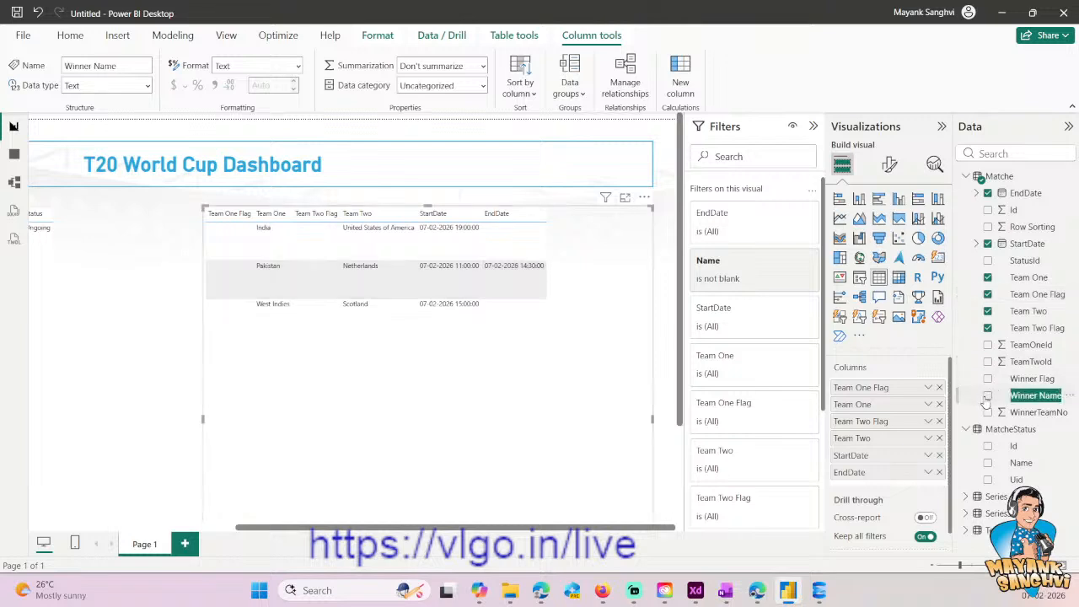
click(1033, 381)
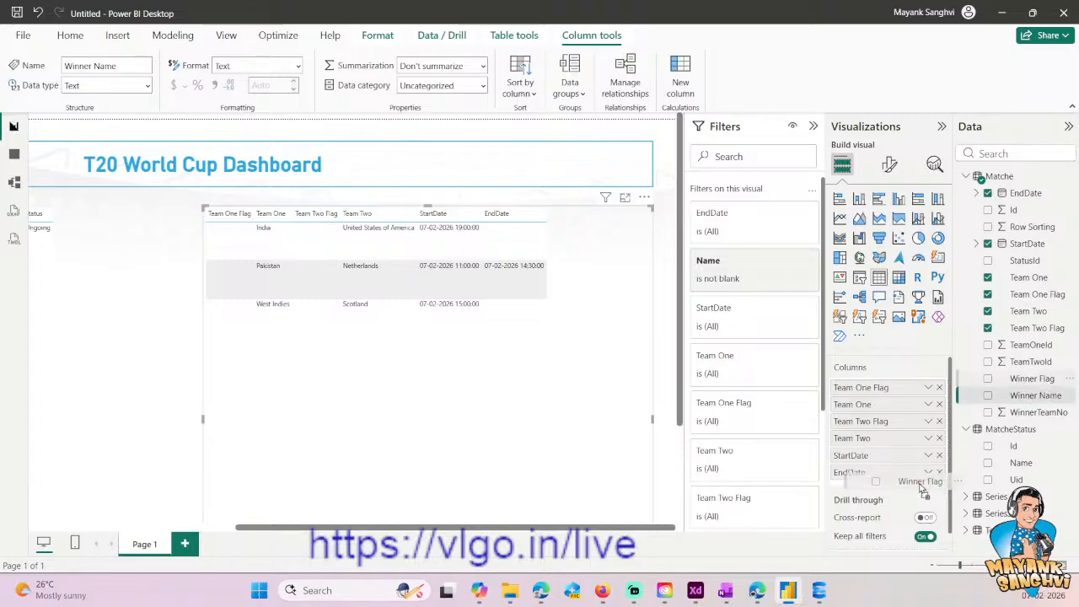
drag(1036, 395, 877, 493)
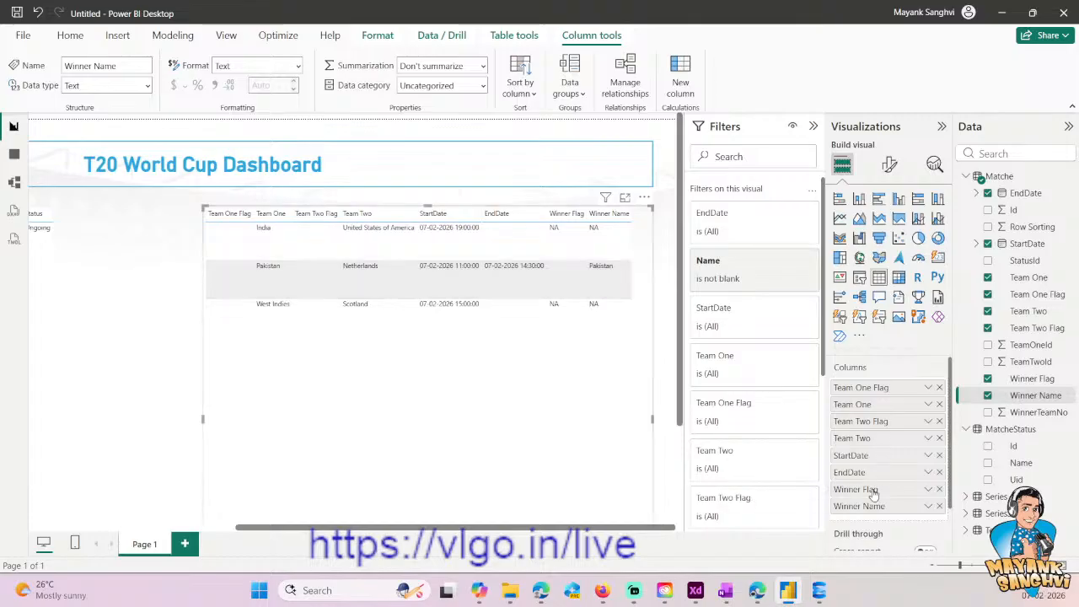
click(480, 86)
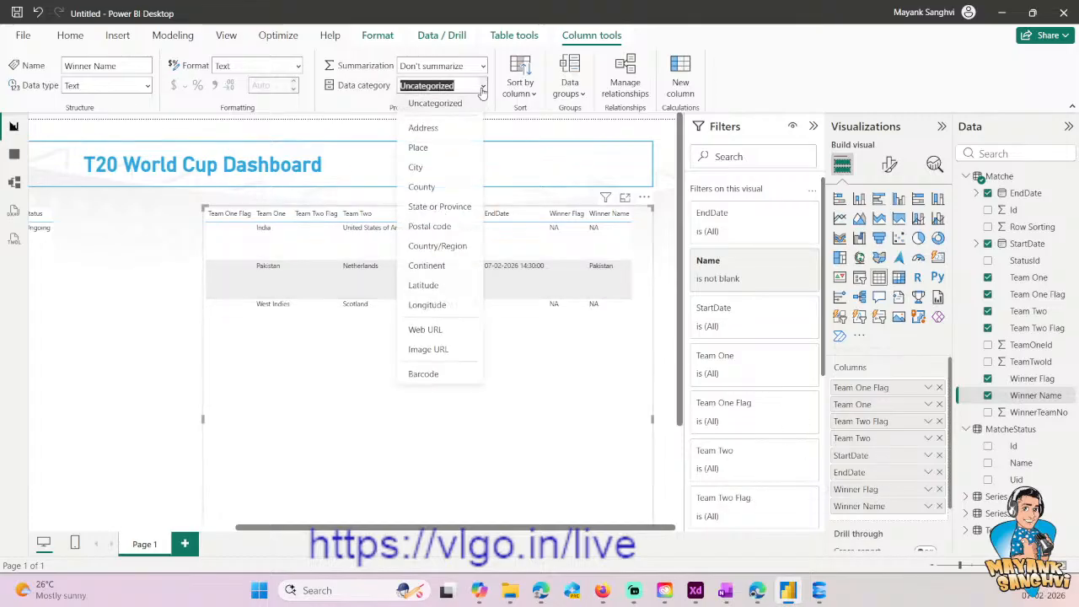
click(439, 351)
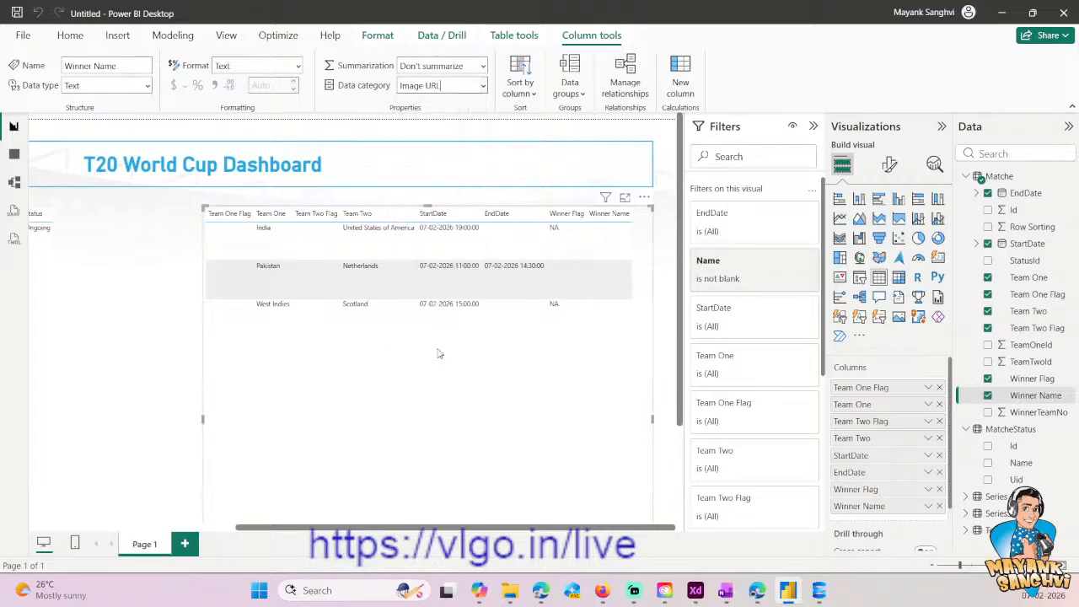
click(107, 374)
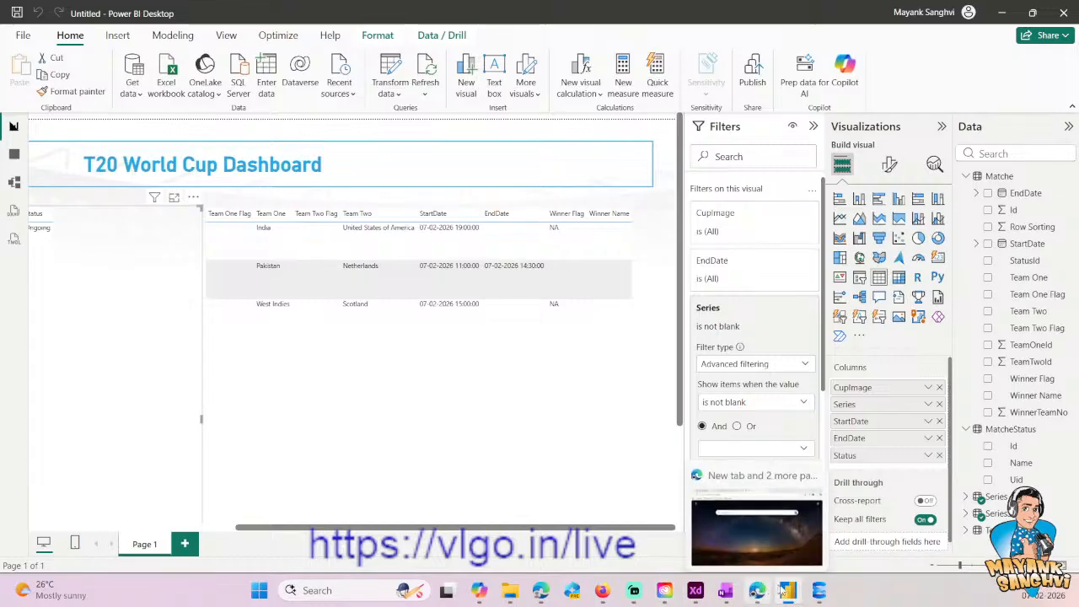
mouse_move(793, 593)
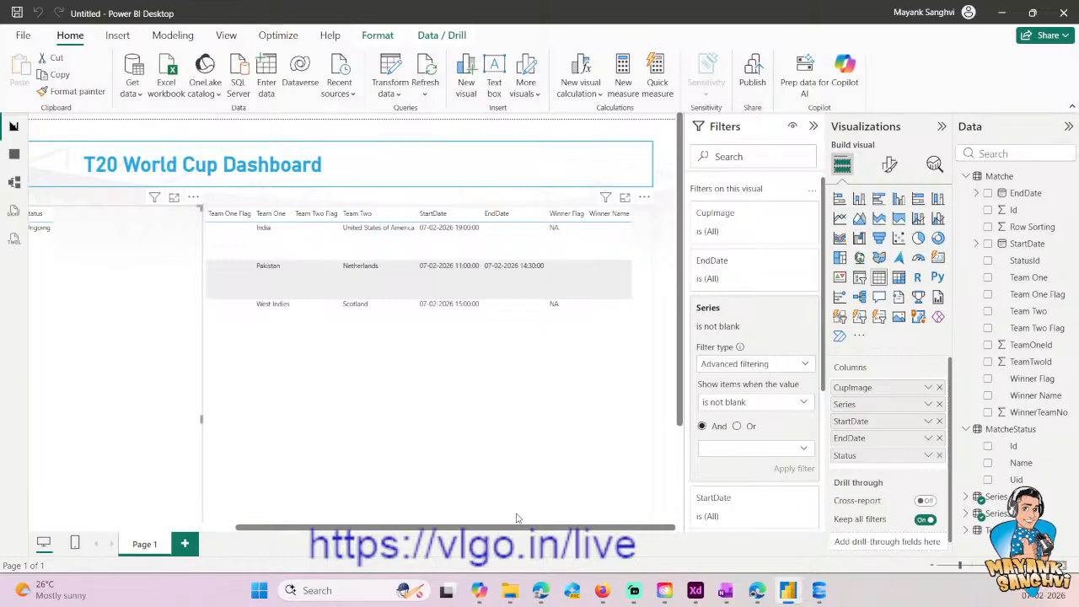
click(526, 400)
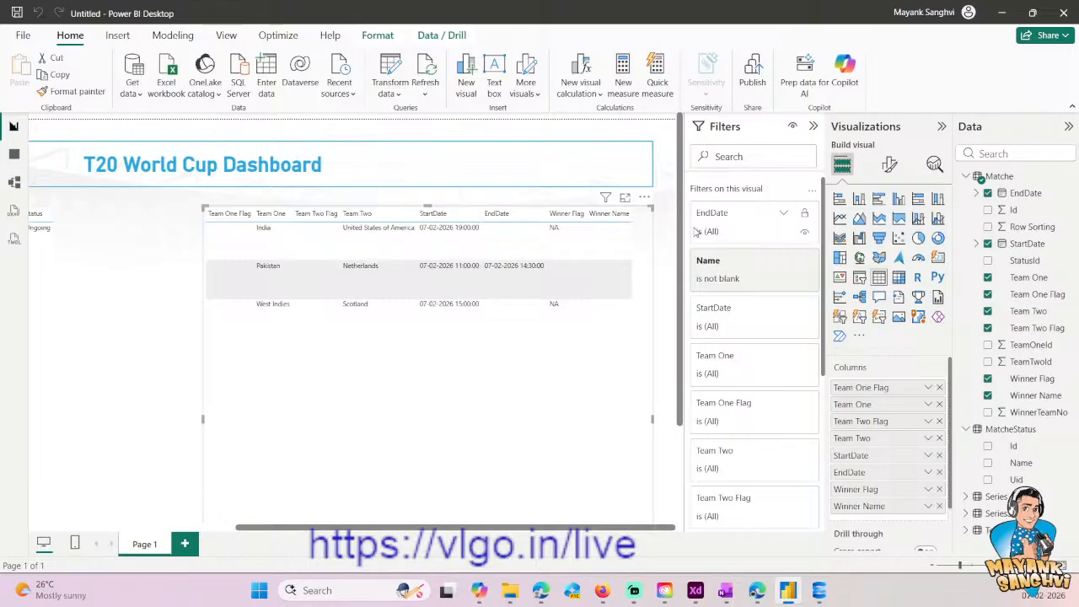
- Try searching Windows for "break" and "Cloc", clearing each search term
click(259, 590)
click(381, 90)
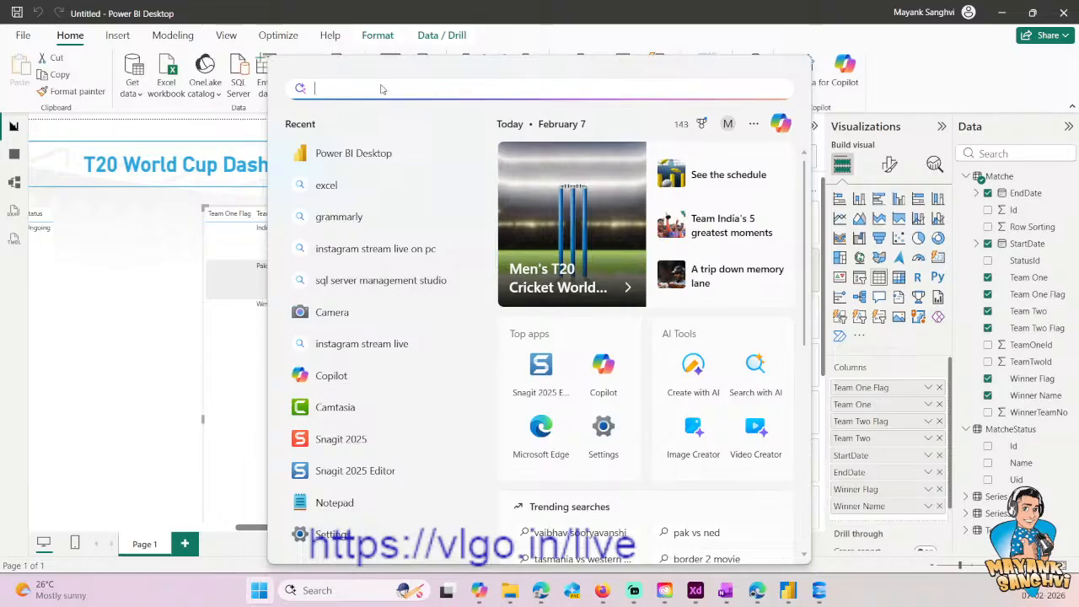
text(brea)
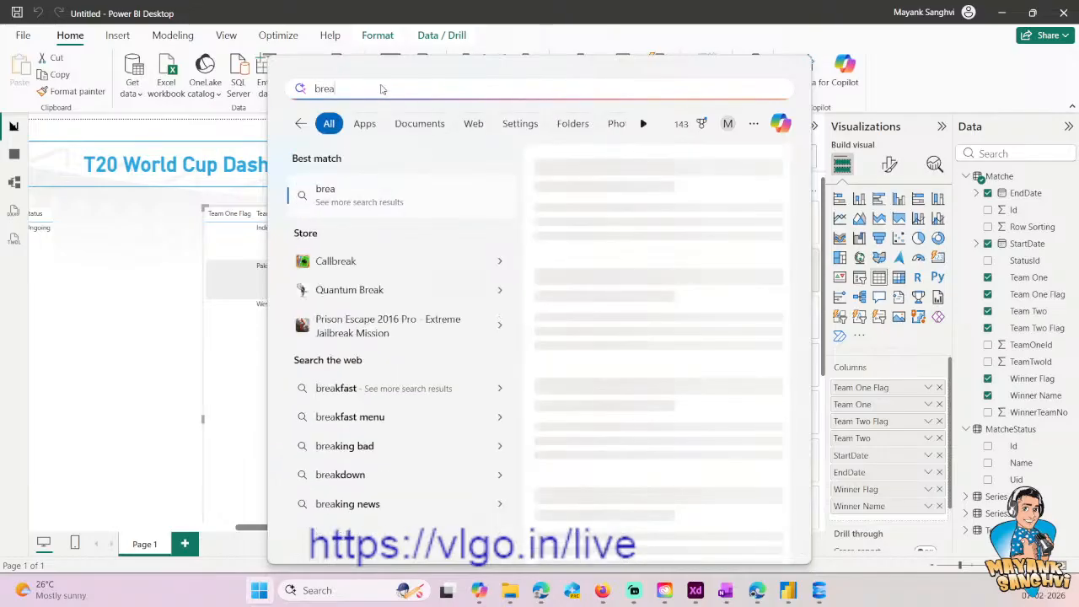
text(k)
key(BackSpace)
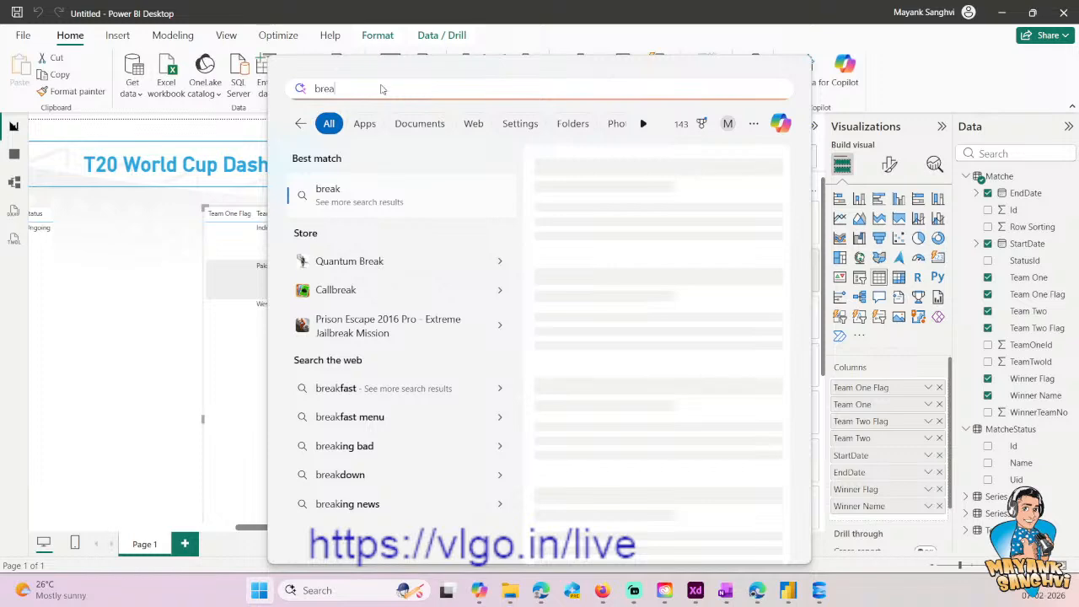
key(BackSpace)
key(BackSpace)
key(BackSpace)
key(BackSpace)
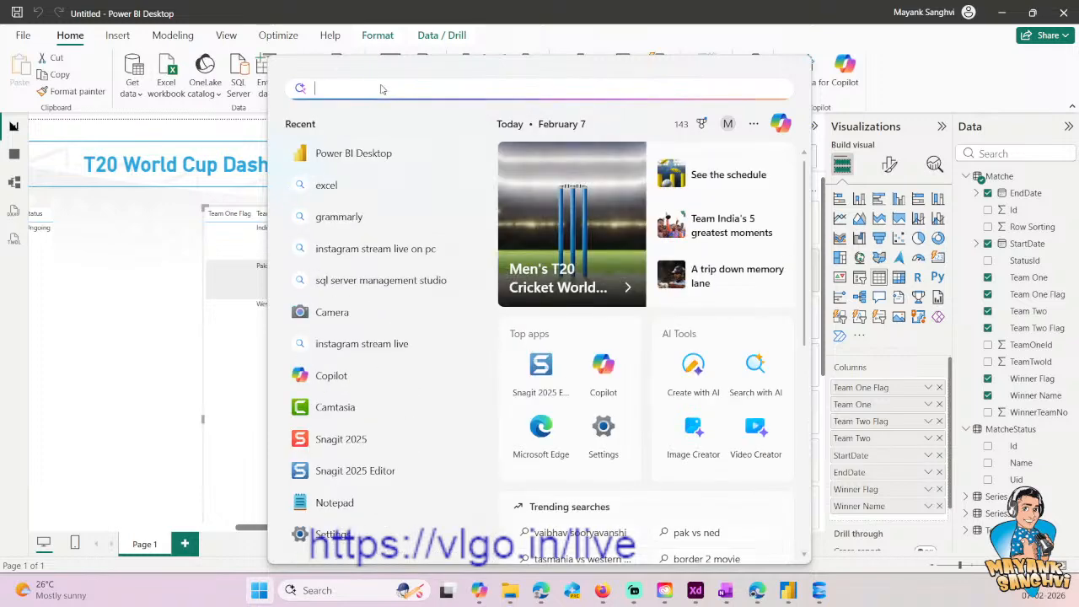
text(Cloc)
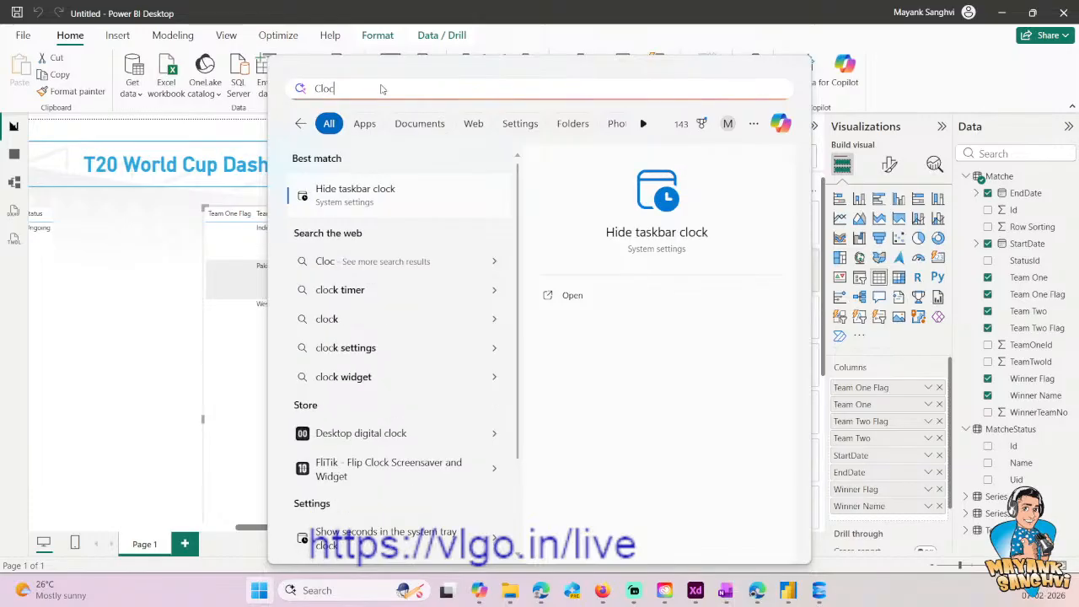
key(BackSpace)
key(BackSpace)
key(BackSpace)
key(BackSpace)
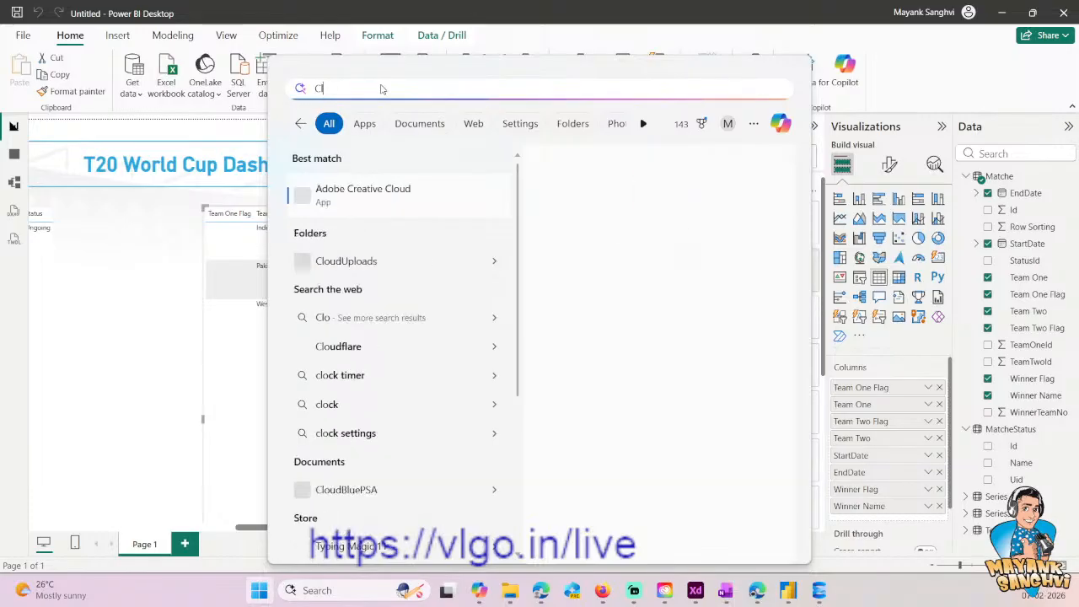
- Search Windows for "Focus" and open the Focus settings in a maximized window
text(Focus)
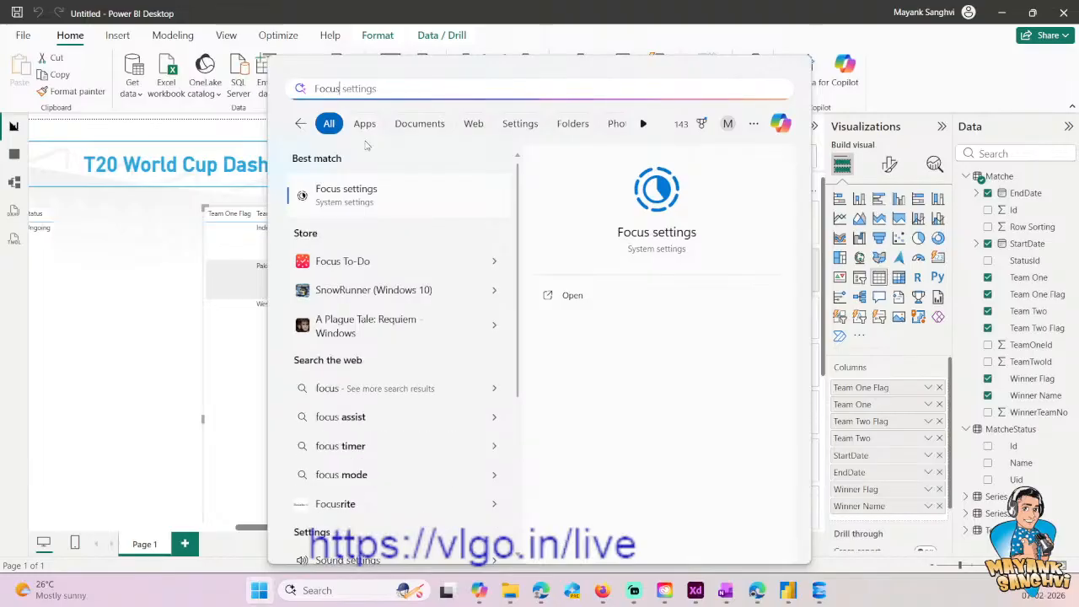
click(365, 200)
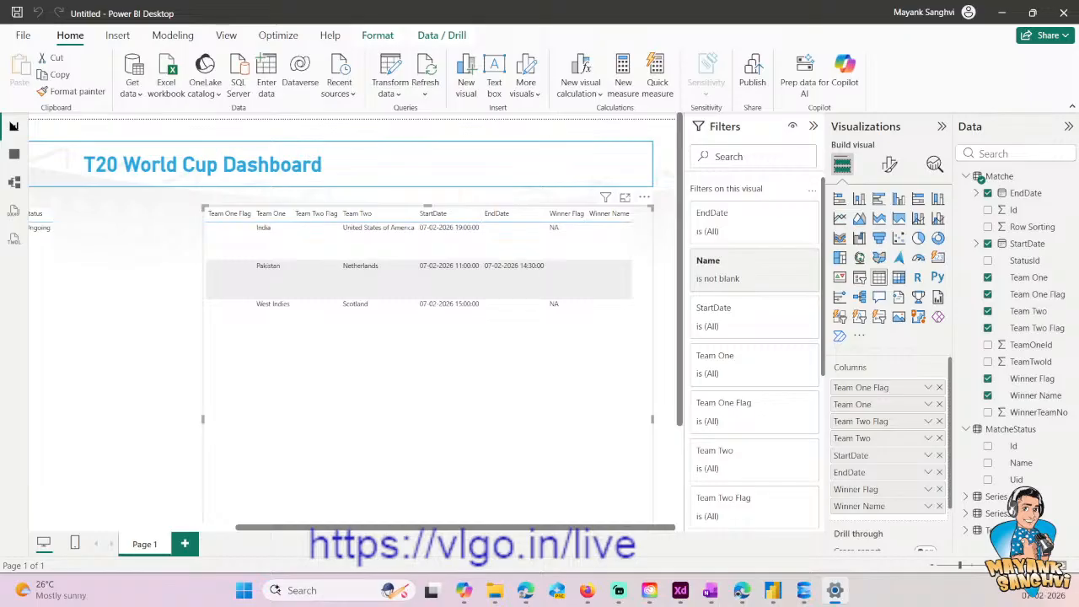
drag(0, 179, 232, 188)
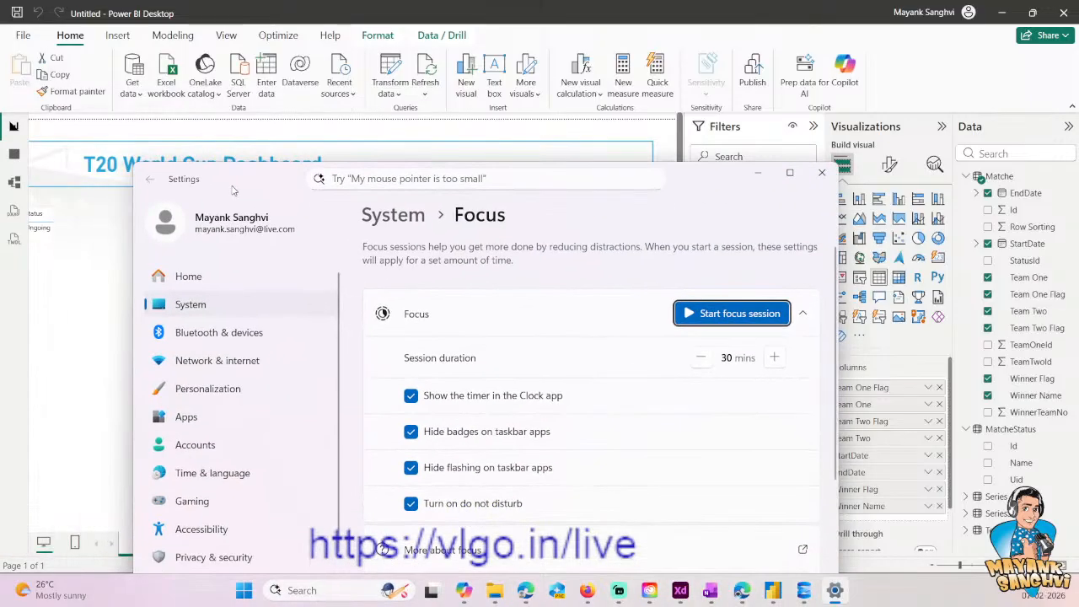
double_click(233, 188)
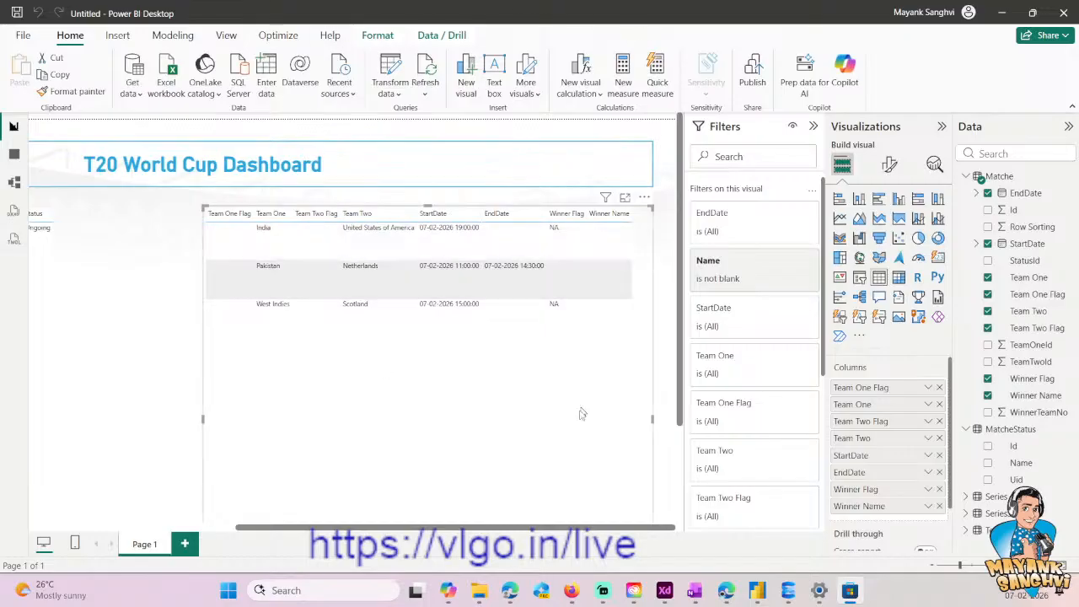
- Switch to the OneNote window and maximize it
mouse_move(664, 595)
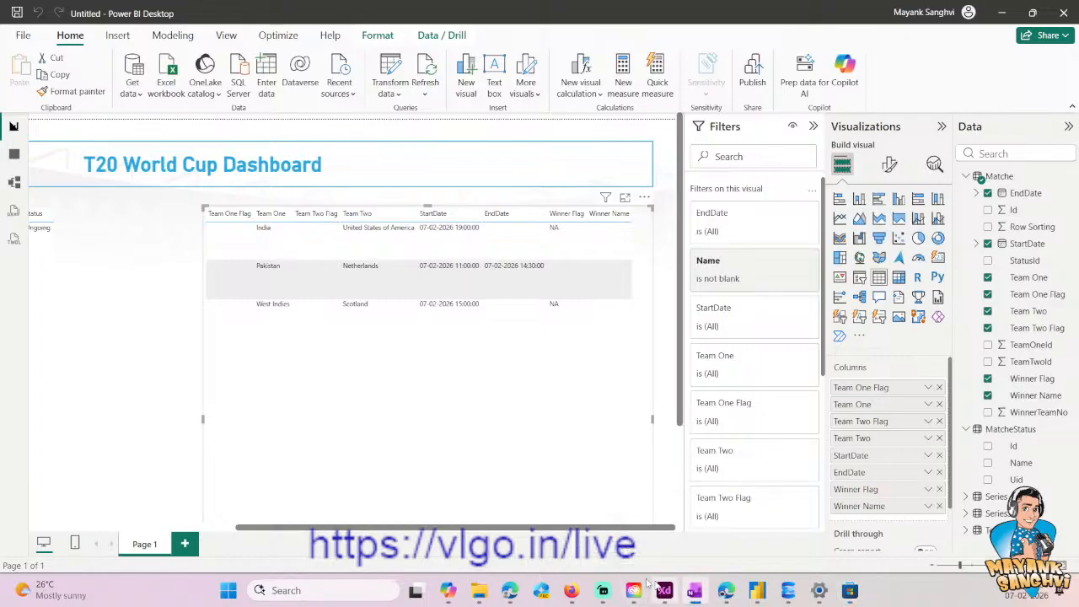
drag(0, 111, 432, 101)
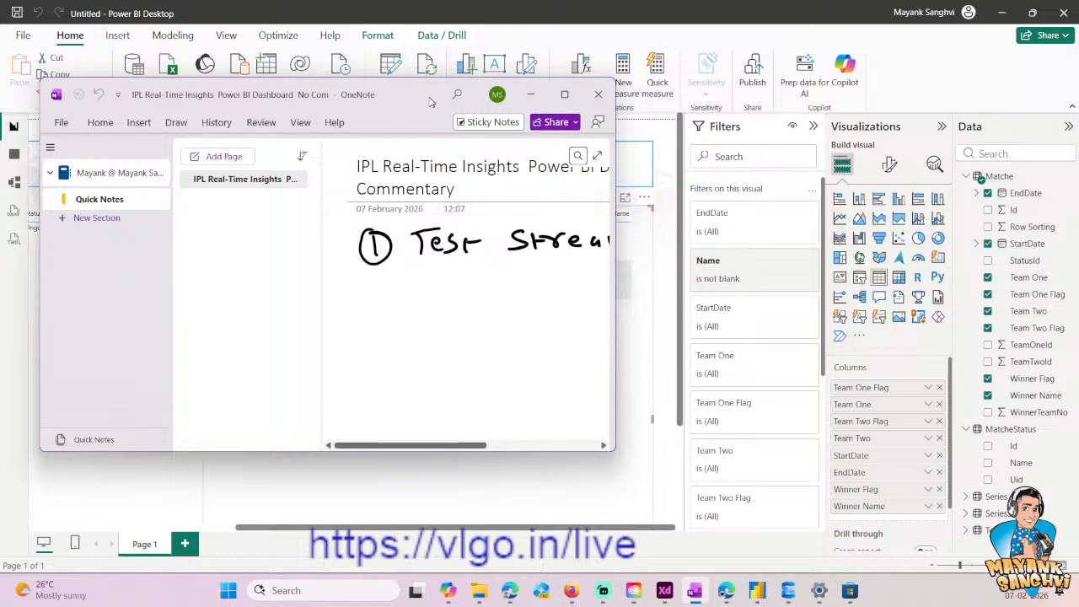
click(574, 94)
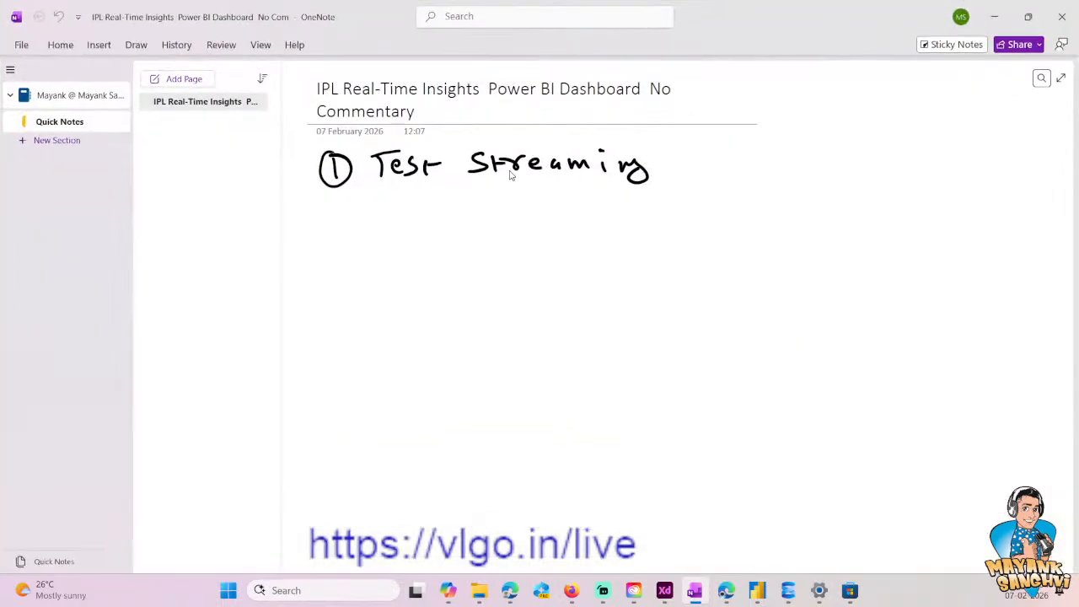
- Delete the handwritten "Test Streaming" entry with its circled number from the note page
click(510, 175)
click(497, 201)
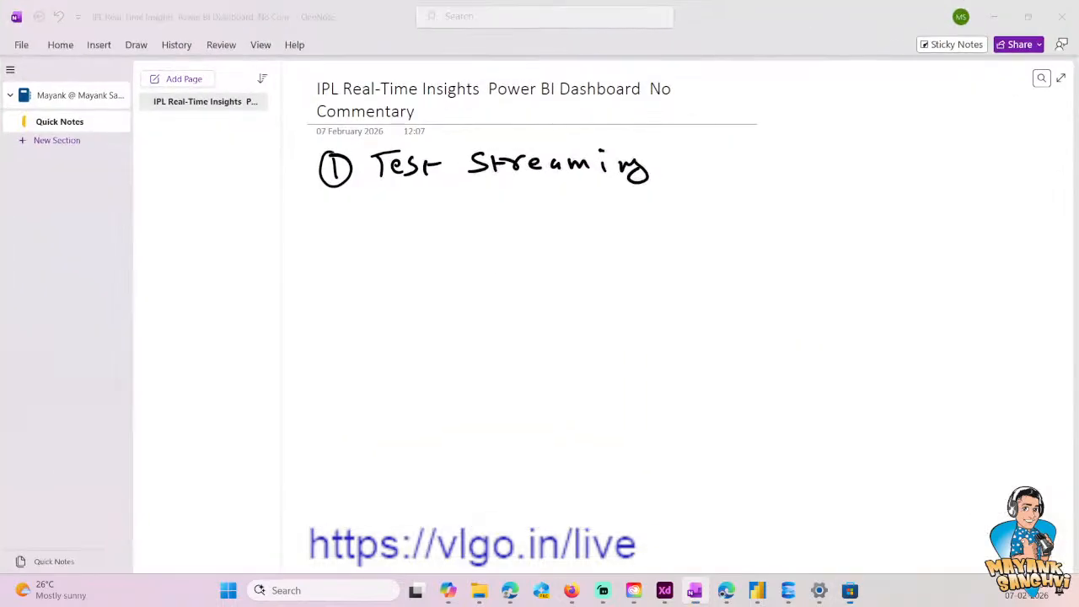
click(480, 173)
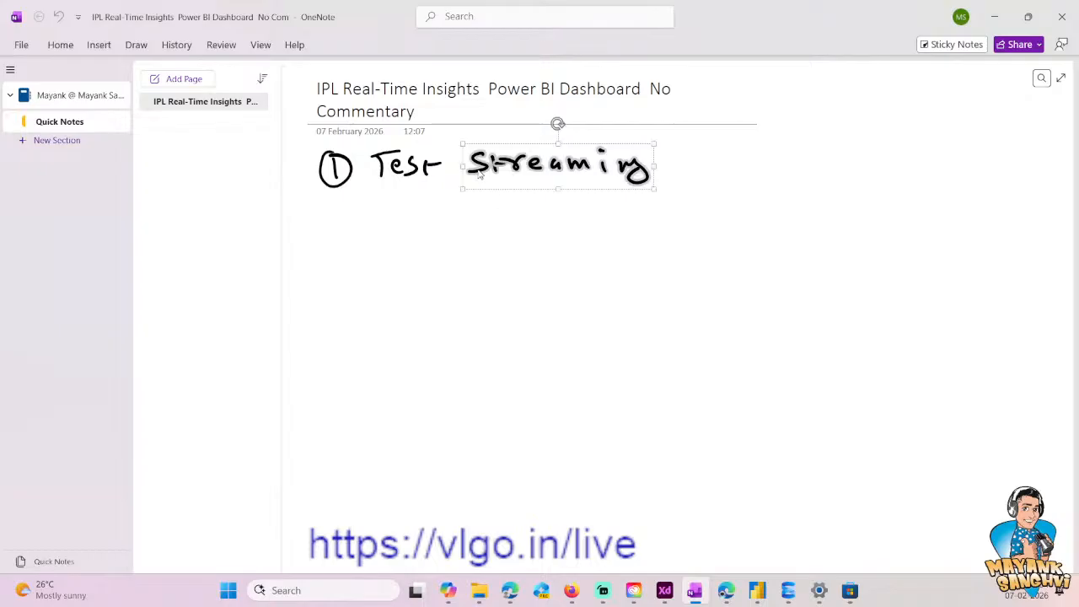
click(386, 182)
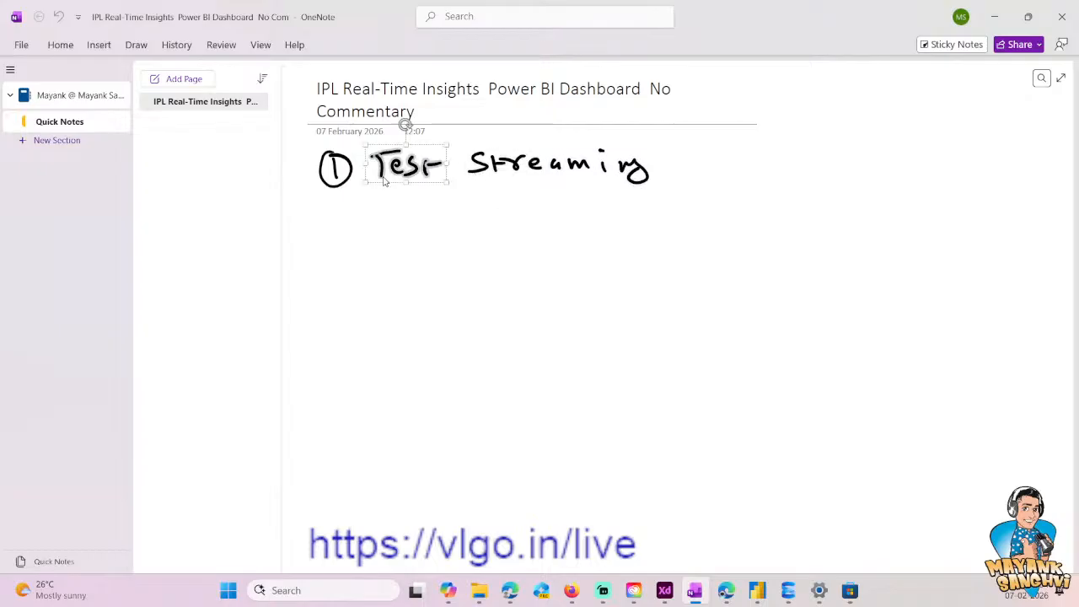
click(450, 177)
click(643, 182)
key(BackSpace)
key(BackSpace)
key(BackSpace)
key(BackSpace)
key(BackSpace)
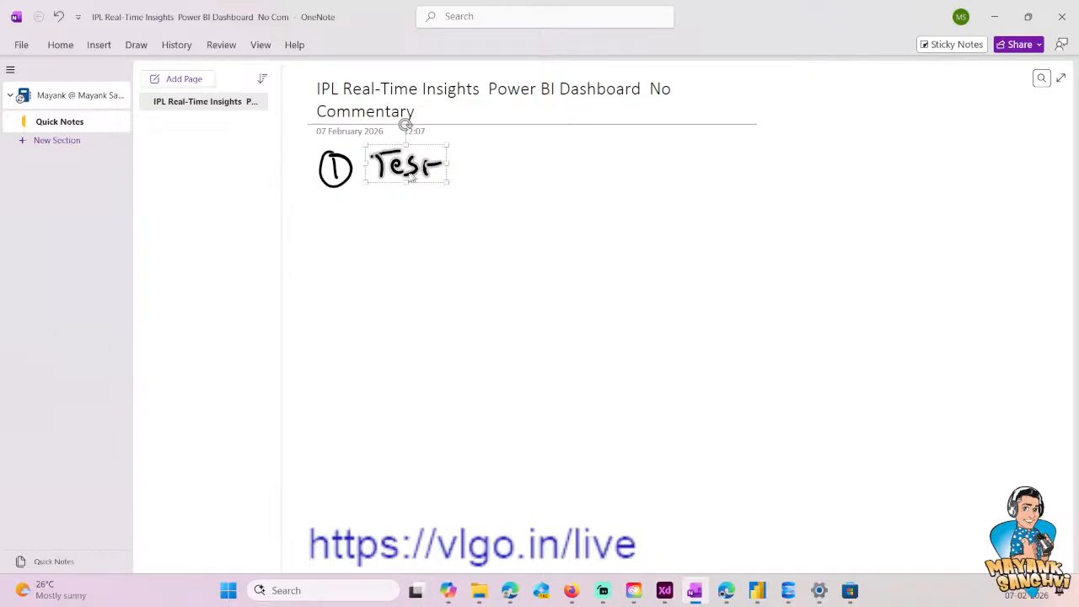
- Replace the note page's title with "T20"
click(373, 84)
key(Right)
key(Right)
key(Right)
key(Right)
key(ctrl+a)
key(BackSpace)
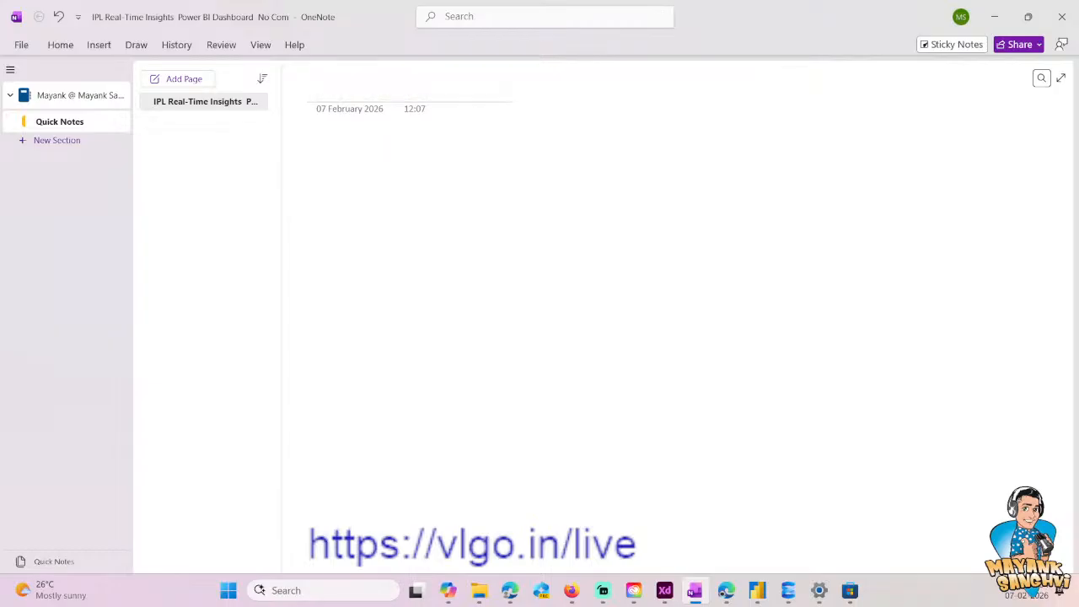
text(T20)
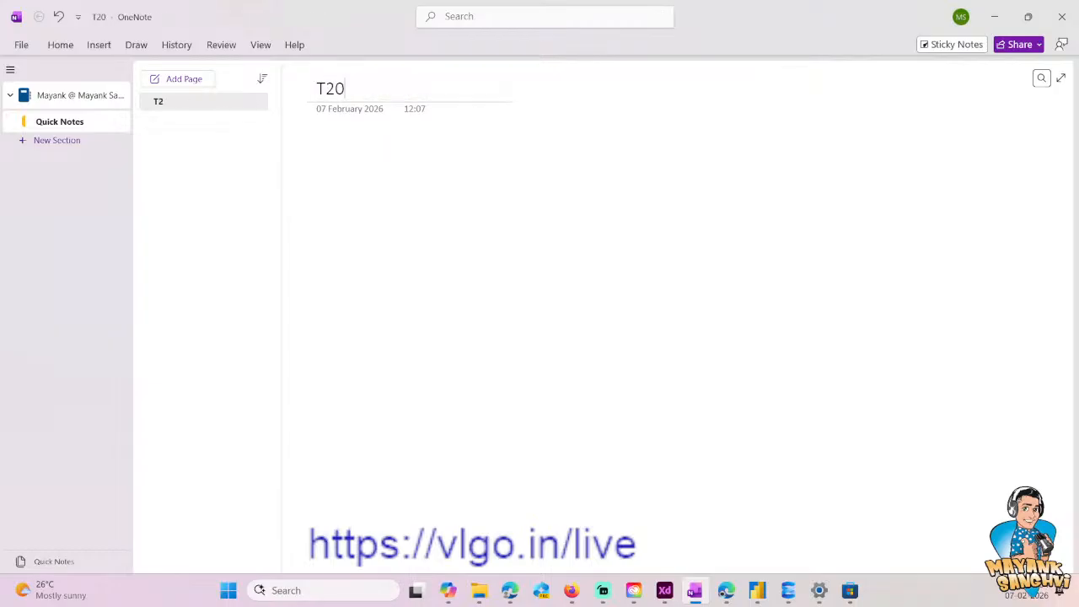
- Write "Back in 5 Mins." in the body of the T20 page, enlarged for easy reading
key(Return)
text(Back )
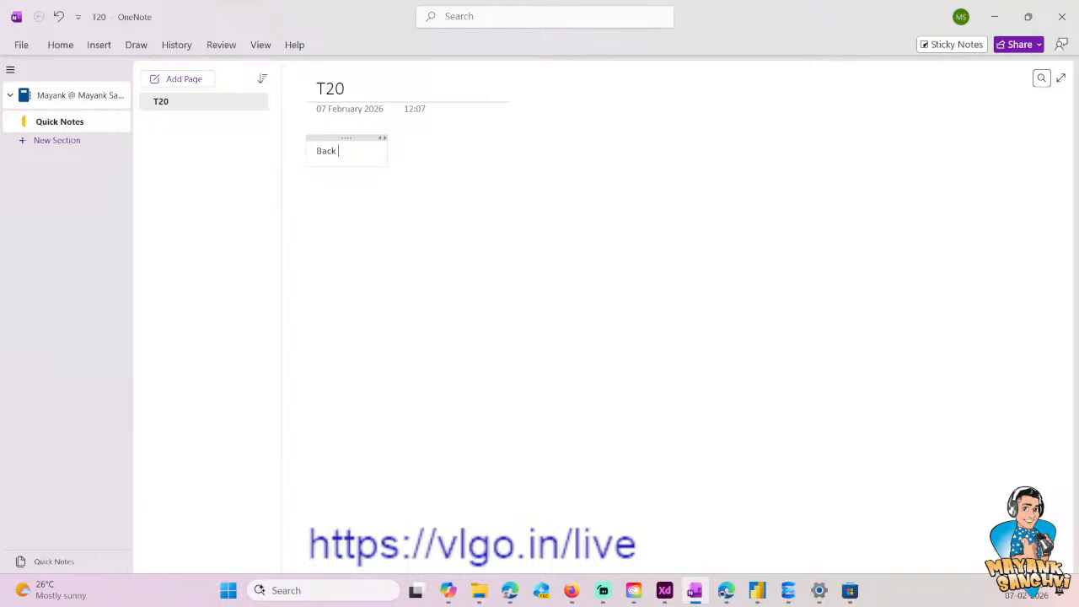
text(in 5 Mins.)
scroll(496, 350, up, 4)
scroll(547, 354, up, 4)
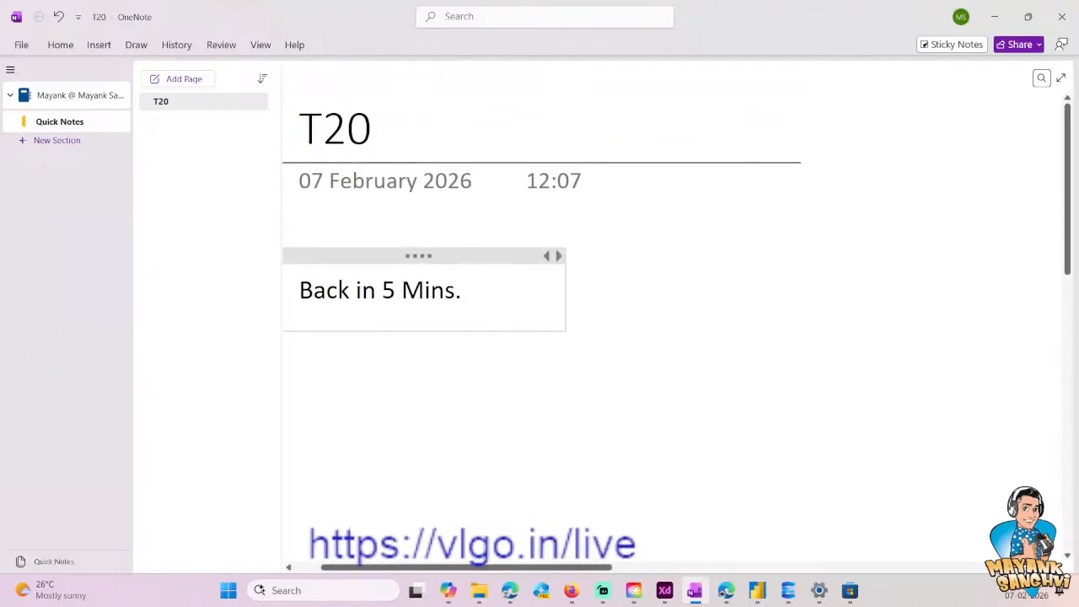
scroll(523, 514, left, 2)
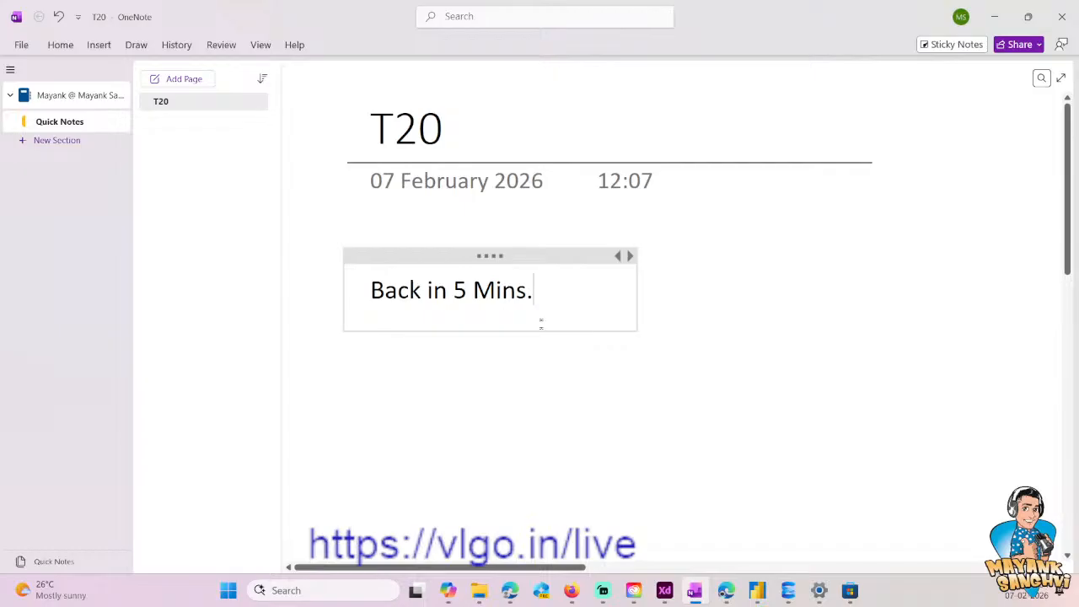
- Add the line "We will continue around 15:40" below a blank line, correcting the misspelled word to "continue"
key(Return)
key(Return)
text(We will contine arou)
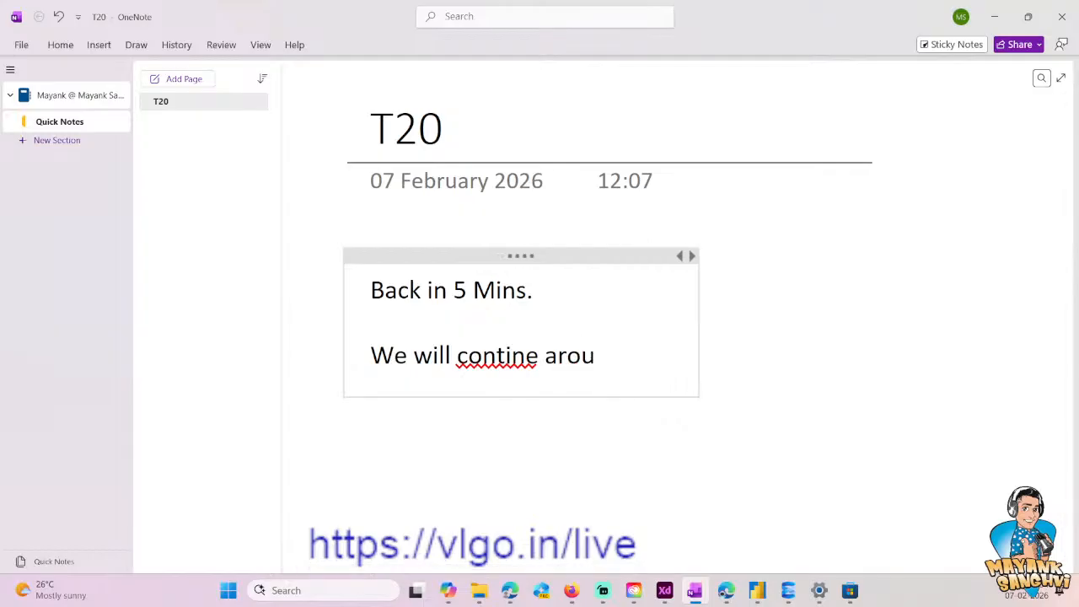
text(nd)
click(507, 356)
right_click(499, 360)
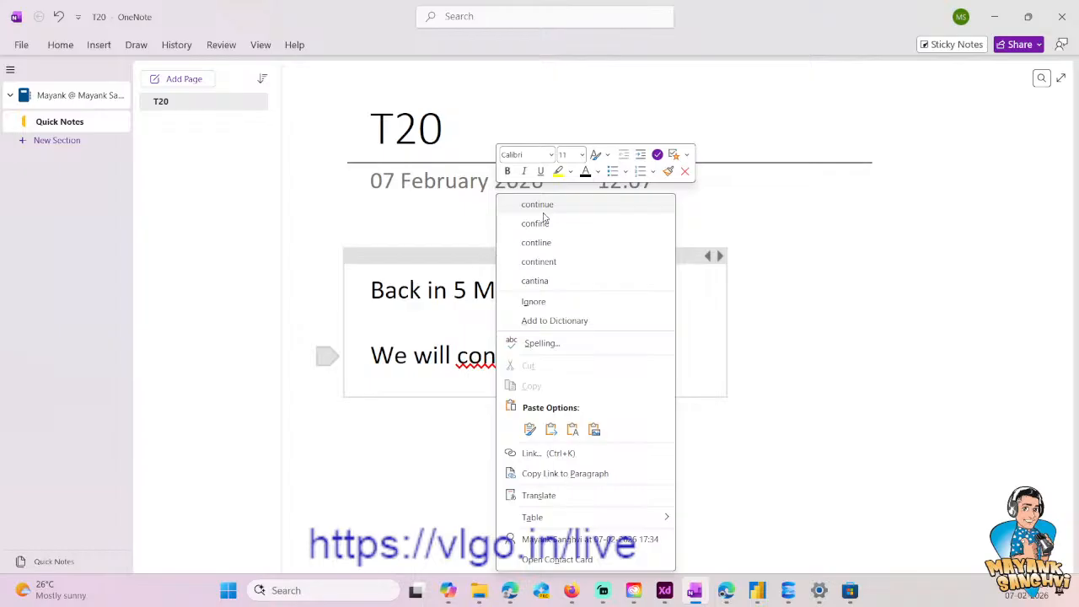
click(540, 205)
key(End)
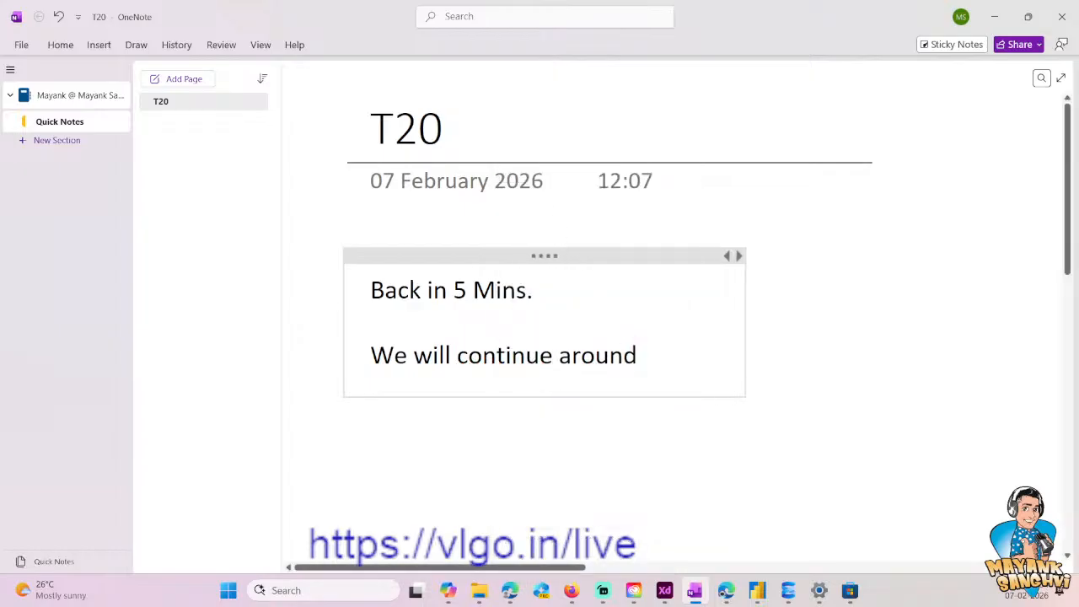
text(15:40)
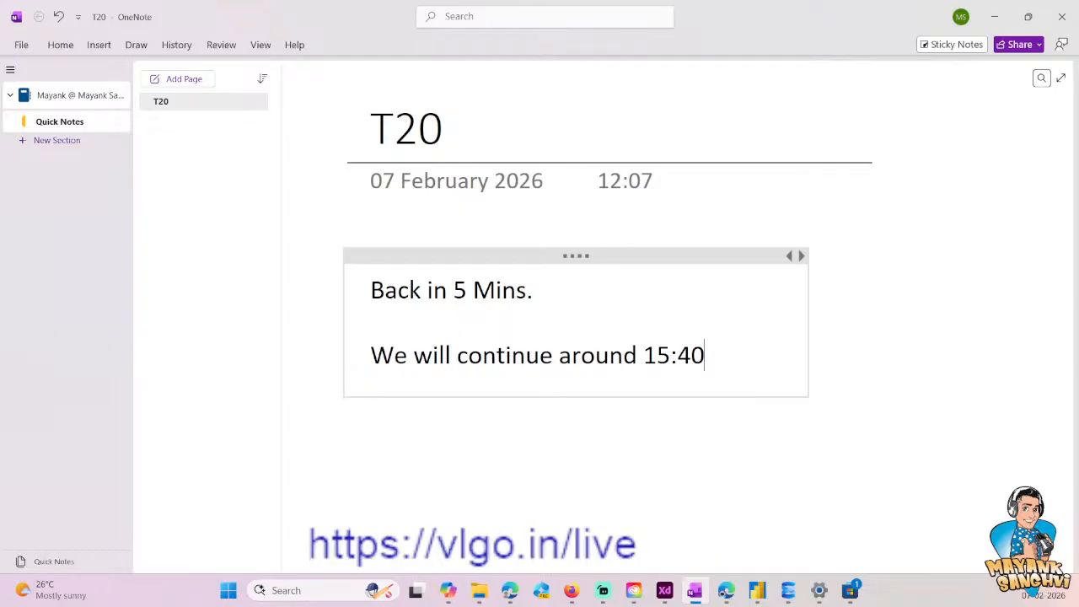
- Remove the time from the end of the "We will continue around" line
text(lin)
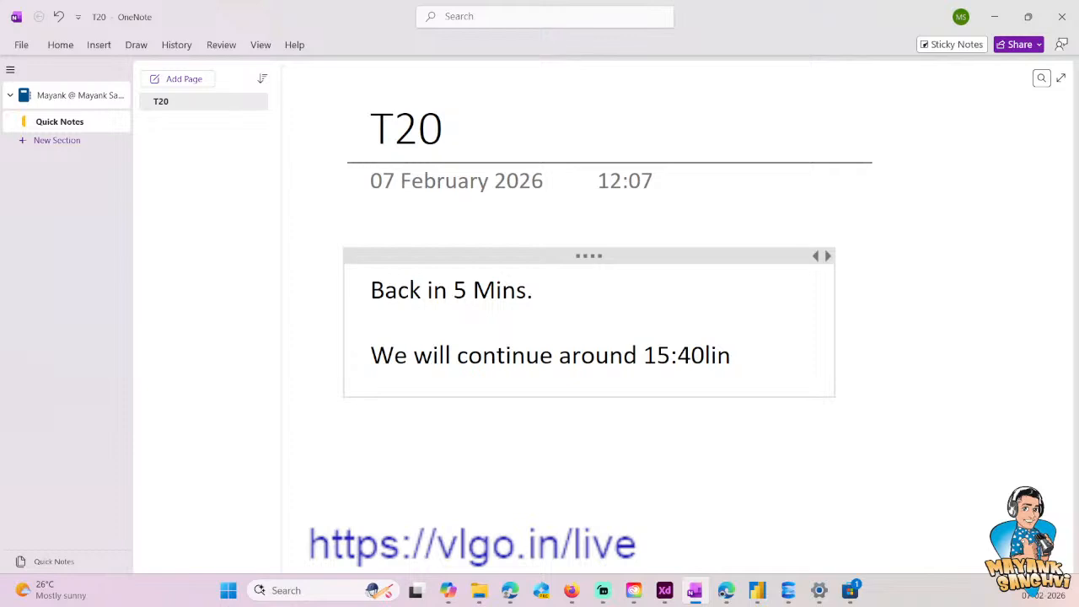
key(BackSpace)
key(BackSpace)
key(BackSpace)
key(BackSpace)
key(BackSpace)
key(BackSpace)
key(BackSpace)
key(BackSpace)
key(BackSpace)
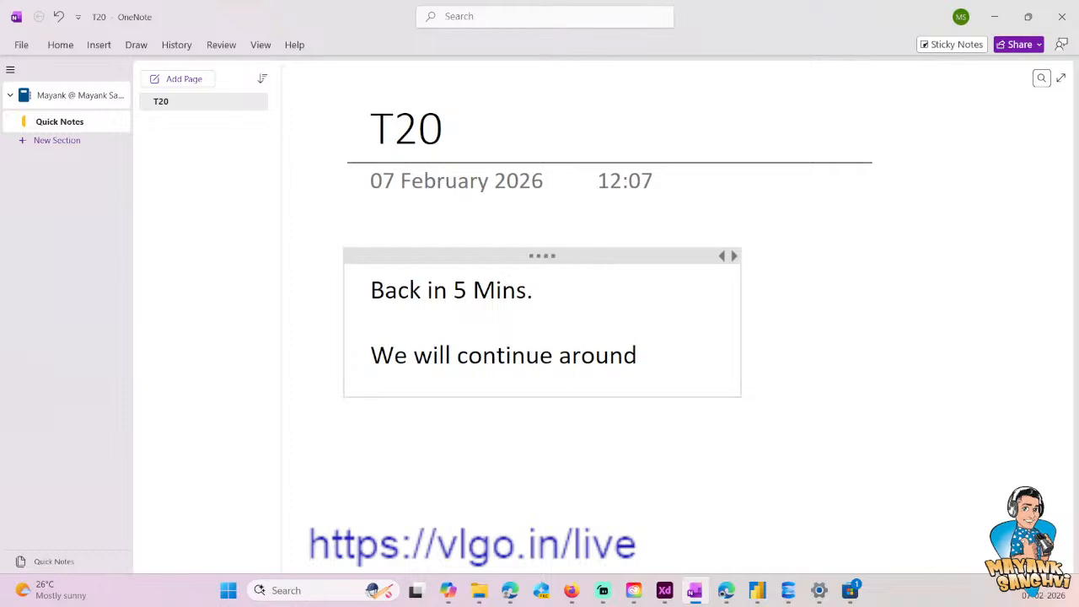
key(alt+h)
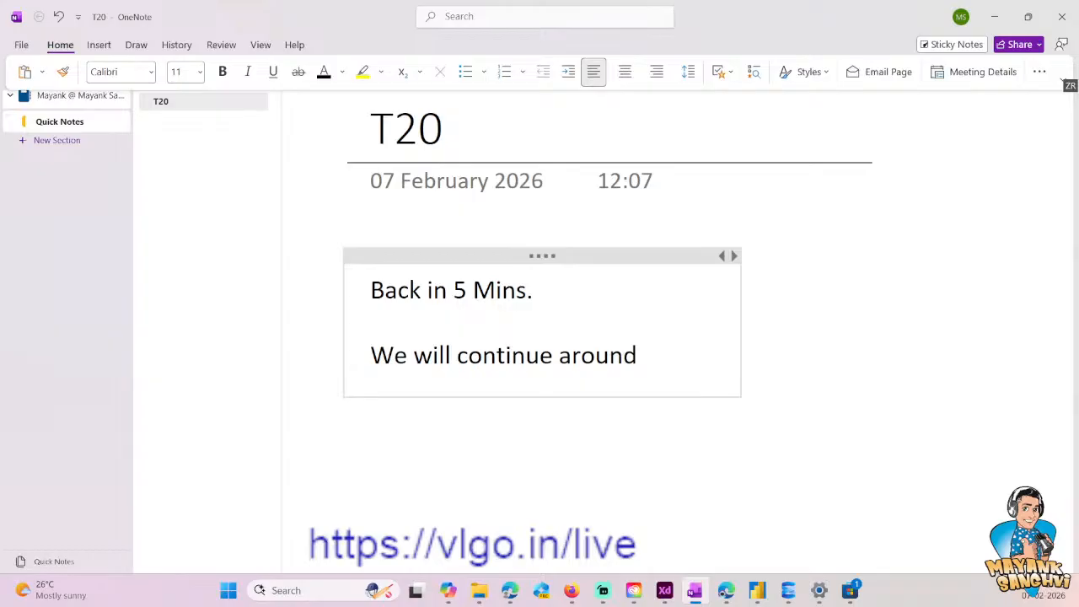
- Reword the second message line as "We will start after 17:45."
drag(655, 344, 458, 358)
text(start a)
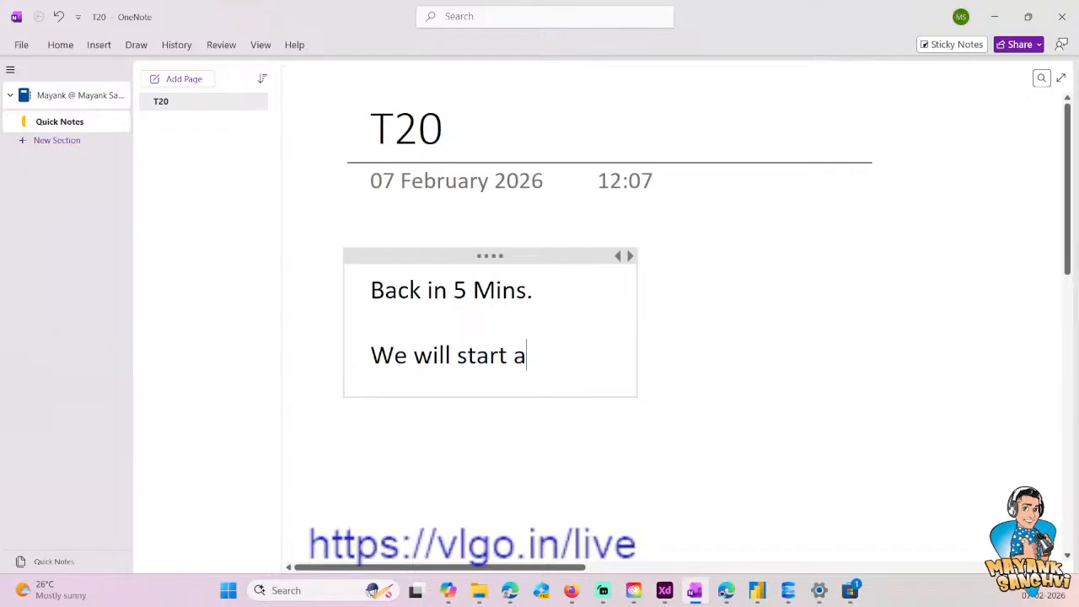
key(BackSpace)
text(after)
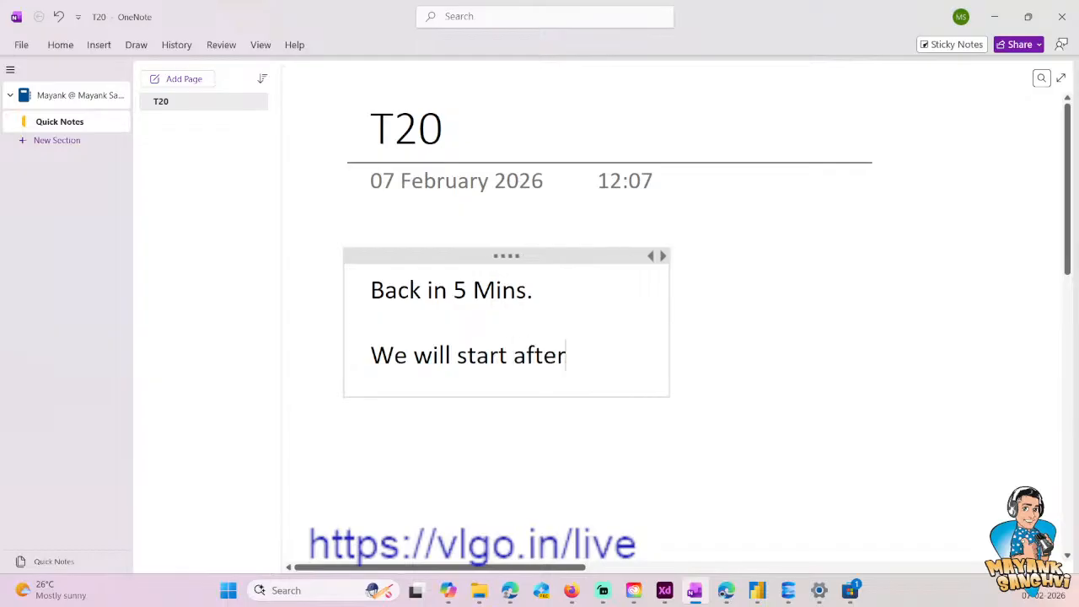
text( 15)
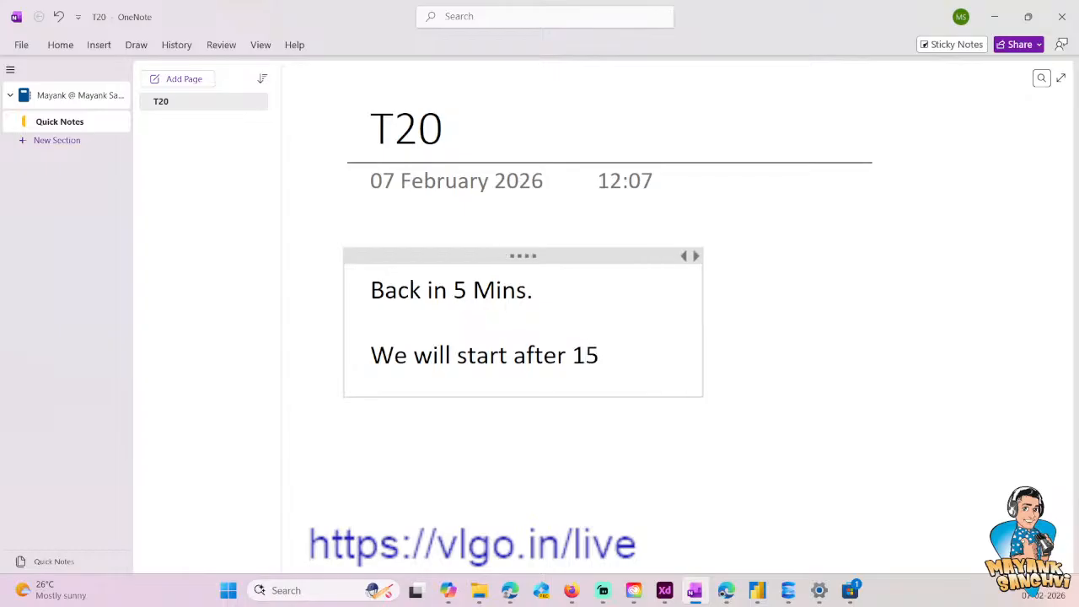
key(BackSpace)
text(7:45)
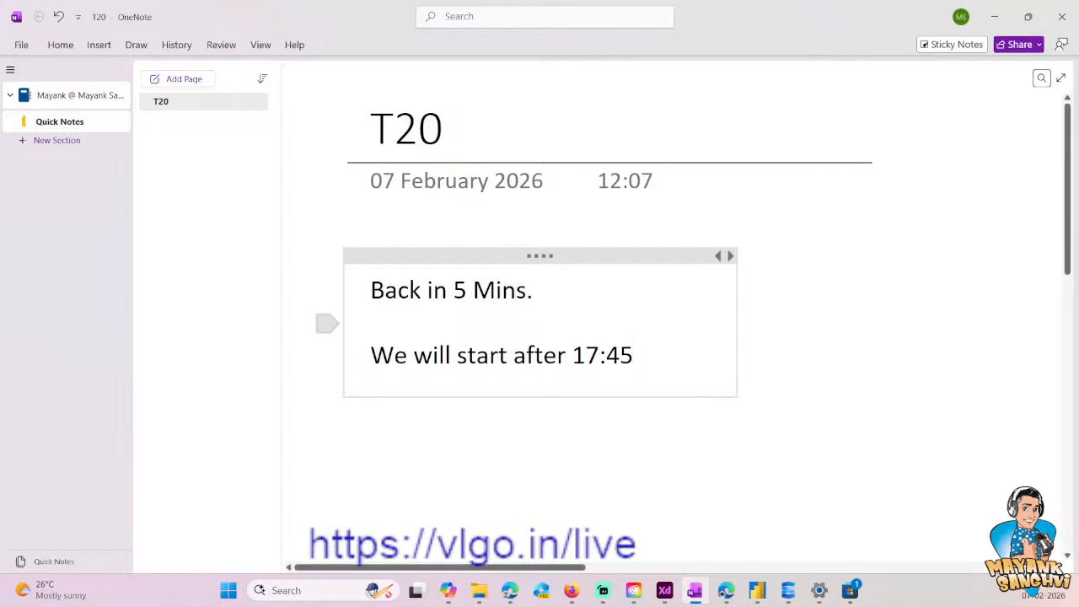
text(.)
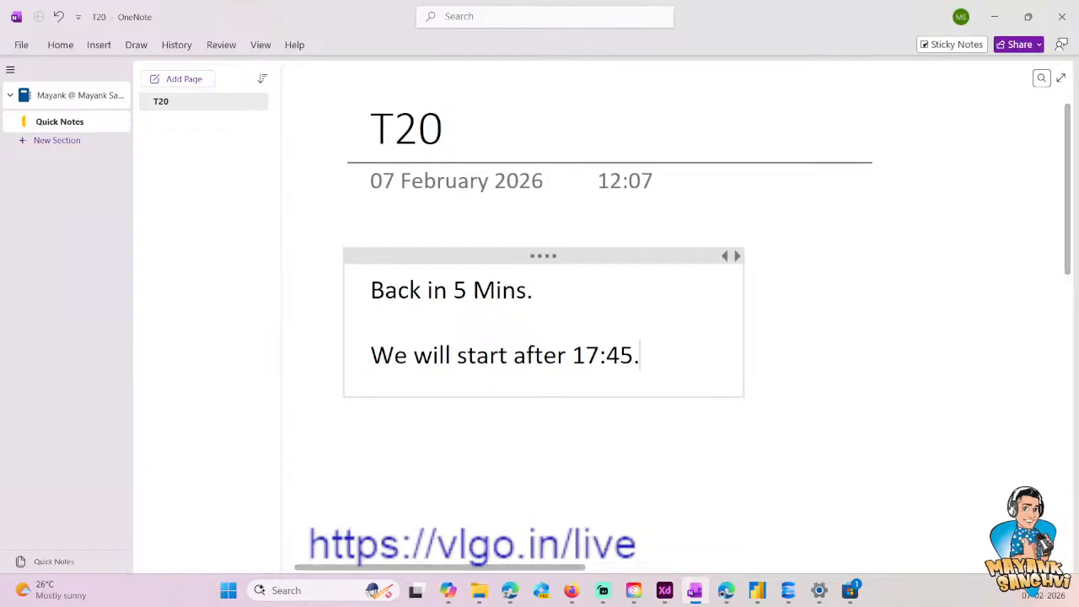
- Add the line "Fixing Live Link" directly below the restart time
key(Return)
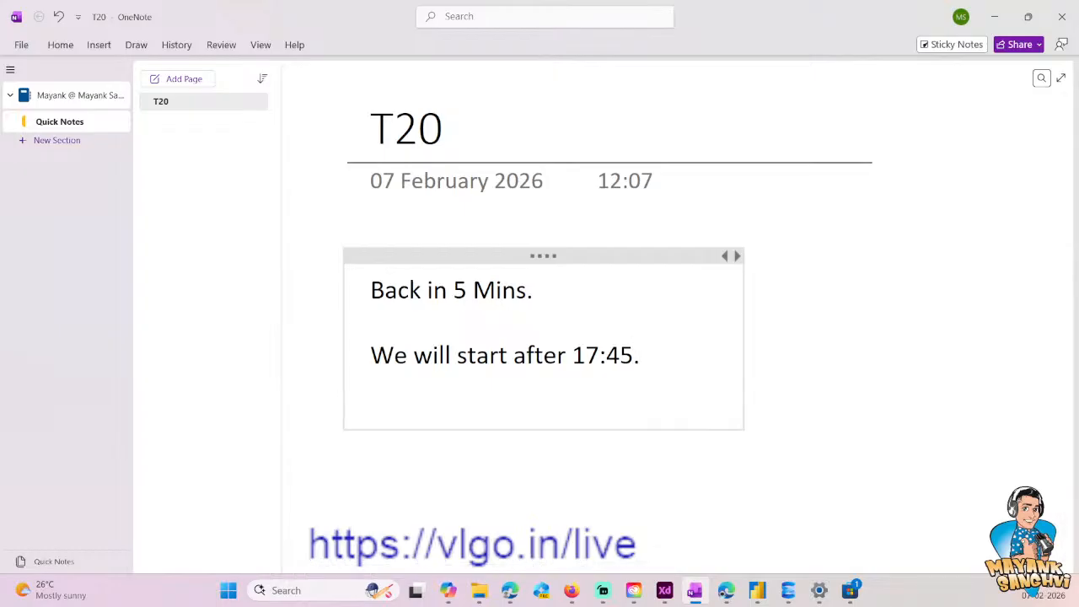
text(Fixing L)
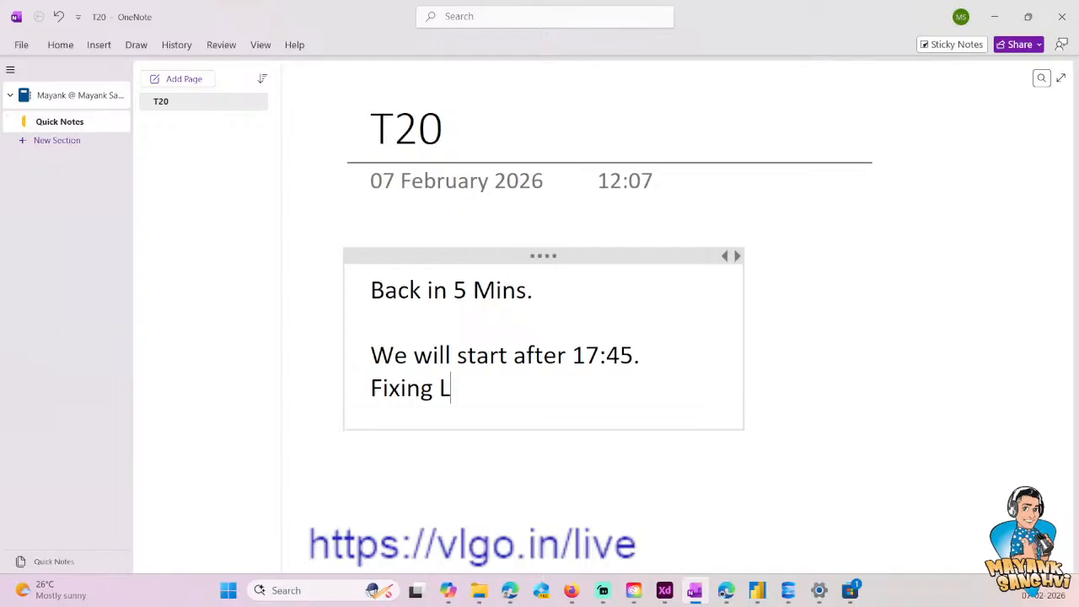
text(ive Link)
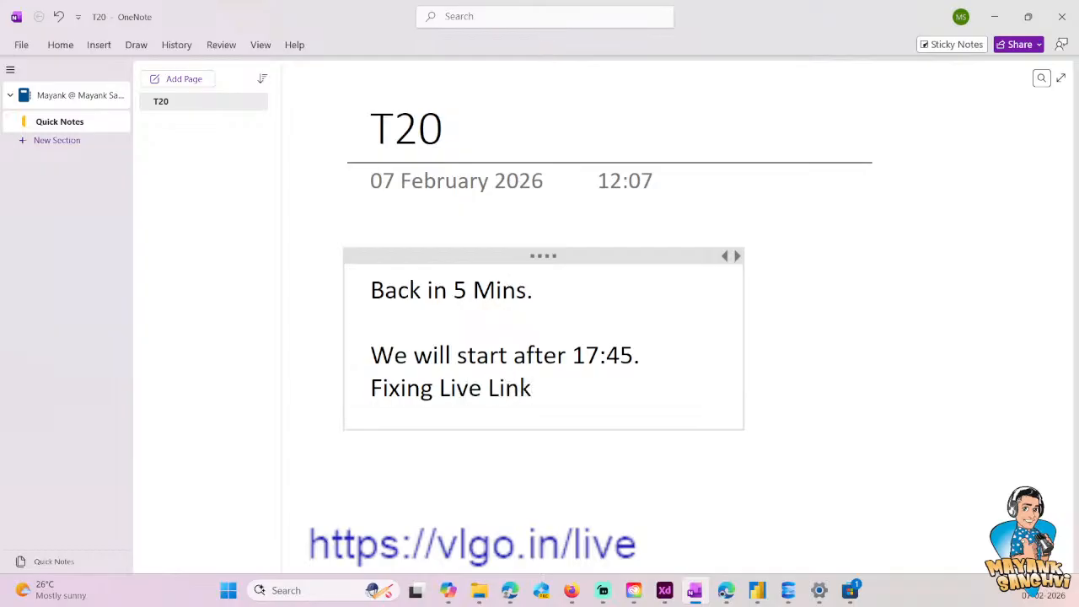
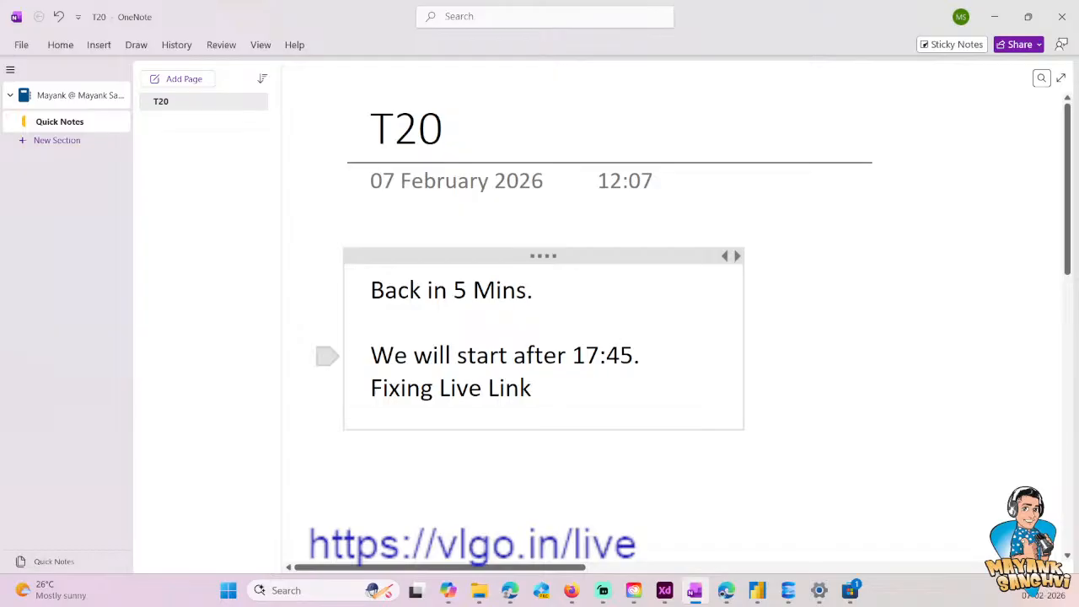
- Change the restart time in the break notice to 17:50 and remove the full stop after it
drag(607, 355, 633, 355)
text(50)
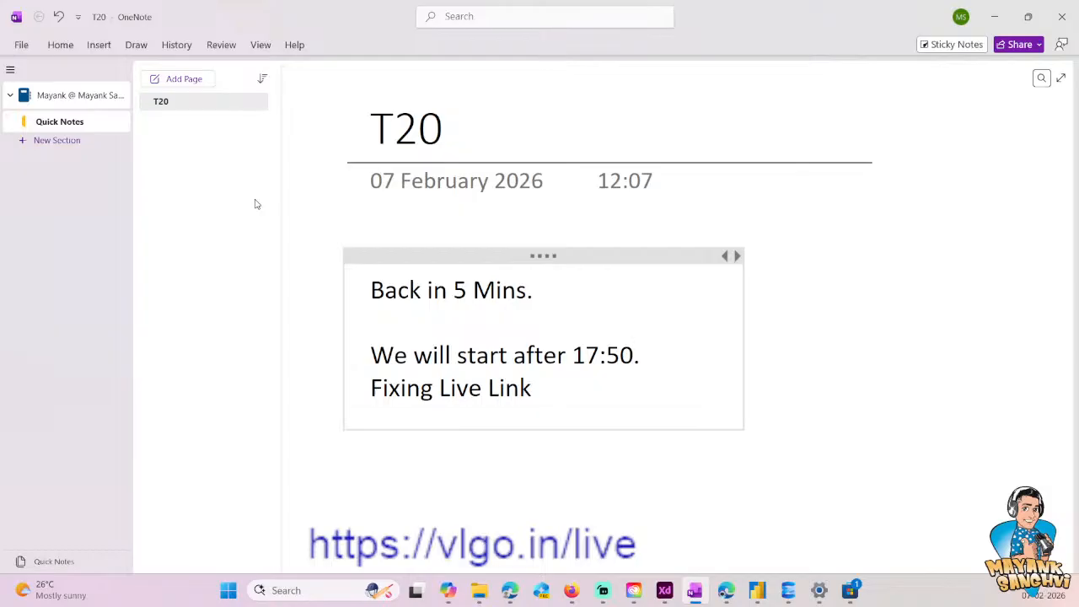
key(Delete)
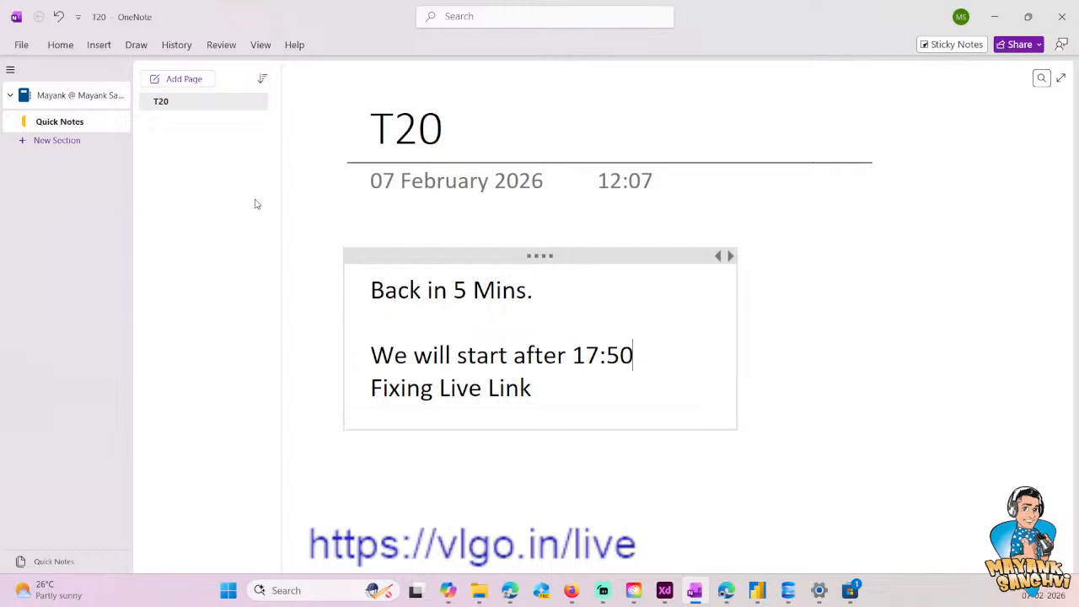
click(610, 464)
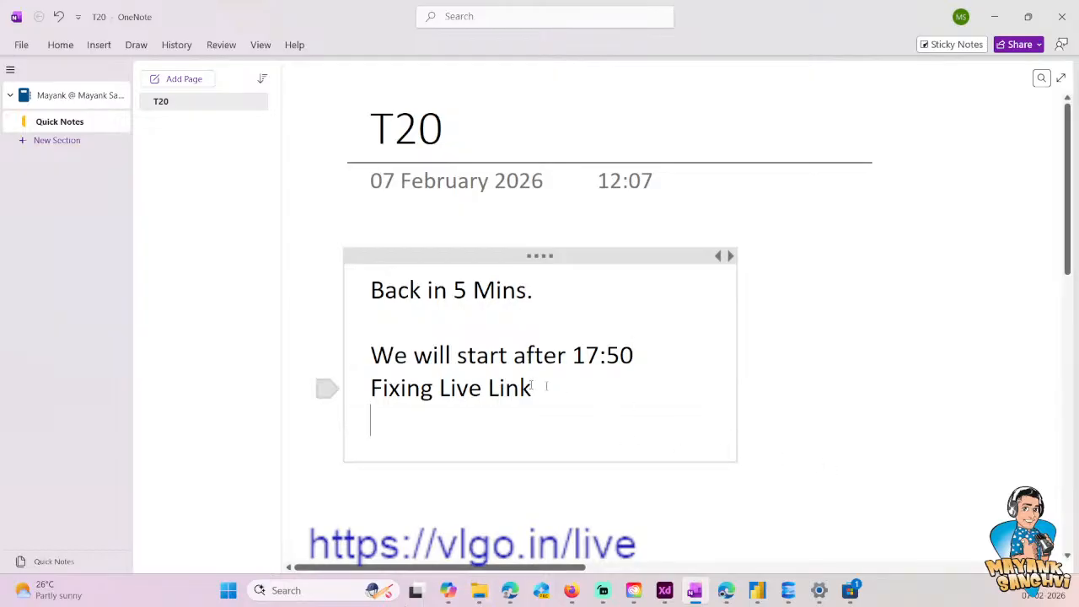
- Replace the whole break notice with "Trying to upload Flags which we can use."
drag(559, 388, 340, 347)
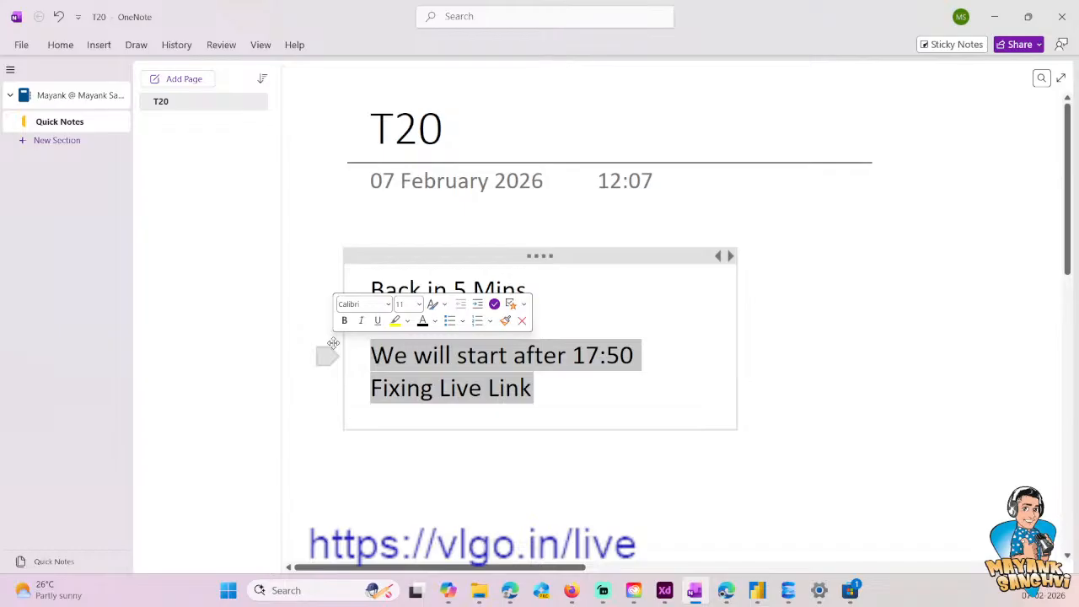
key(ctrl+a)
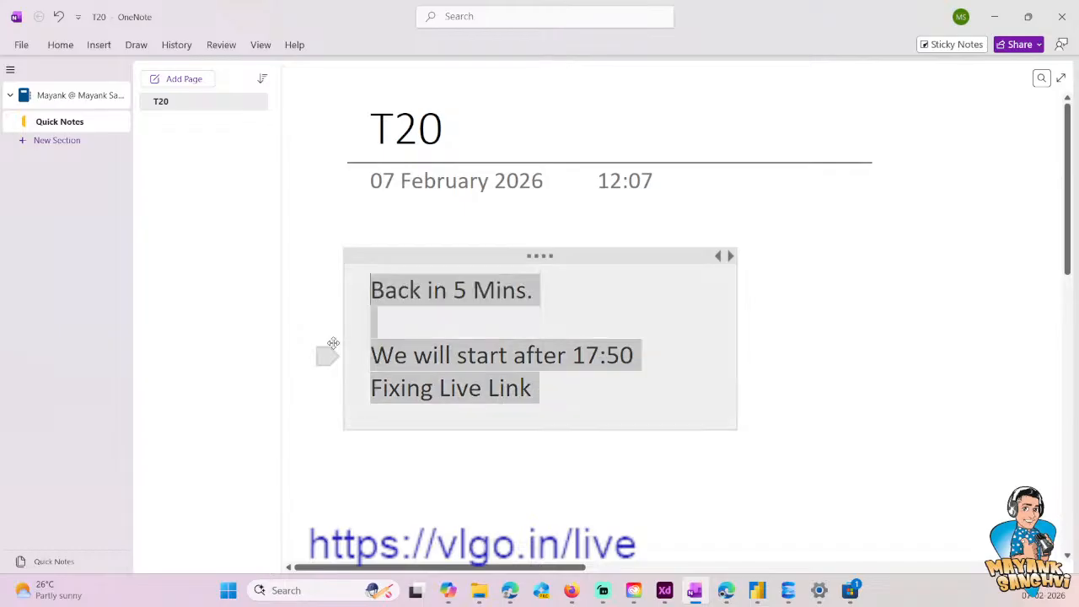
key(Delete)
text(Tryi)
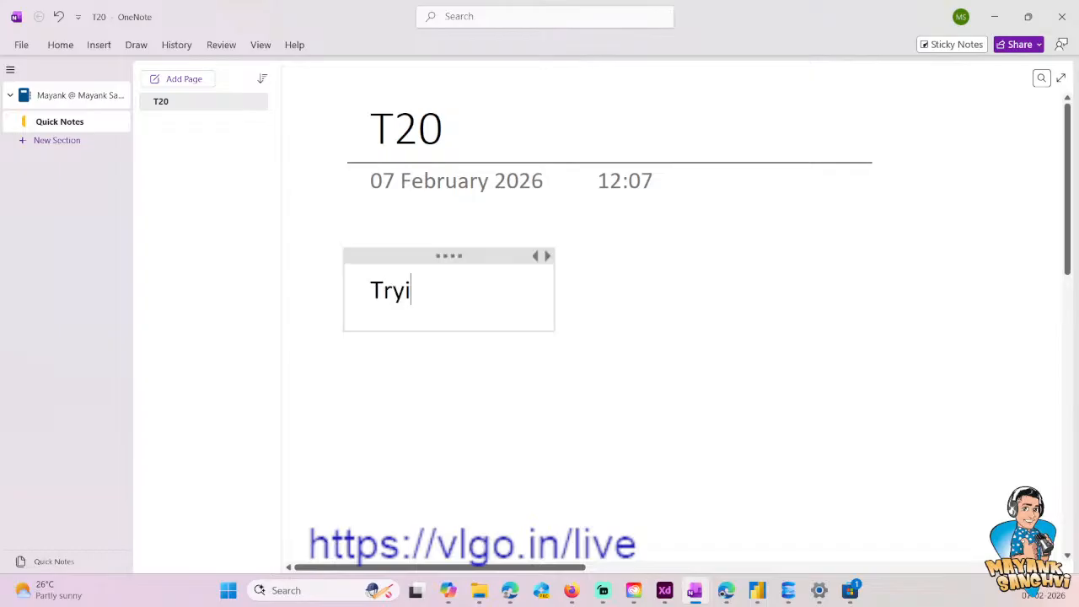
text(ng to f)
key(BackSpace)
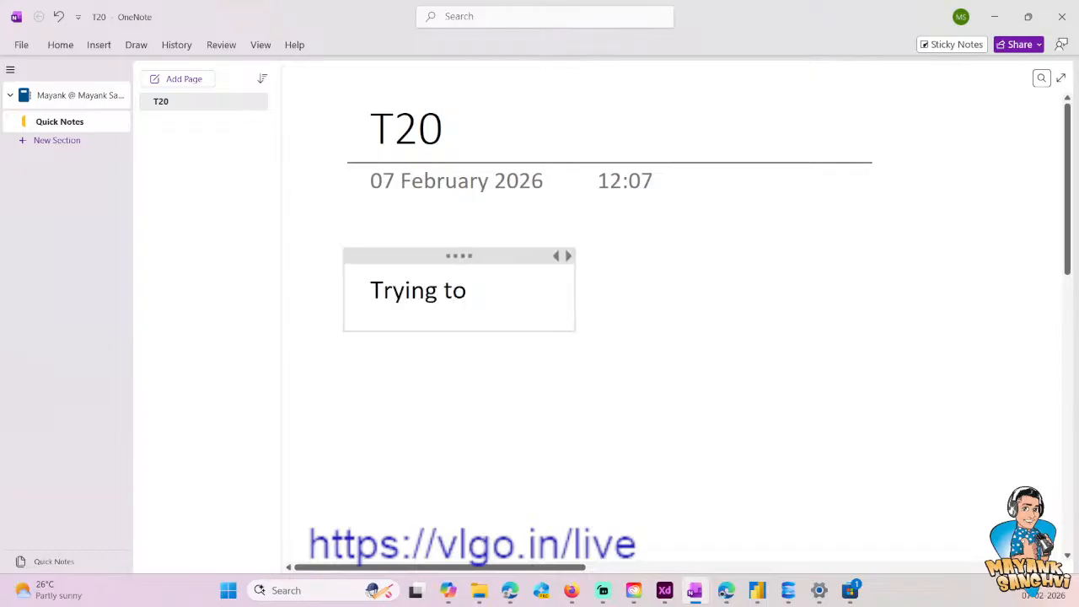
text(upload Flags which we )
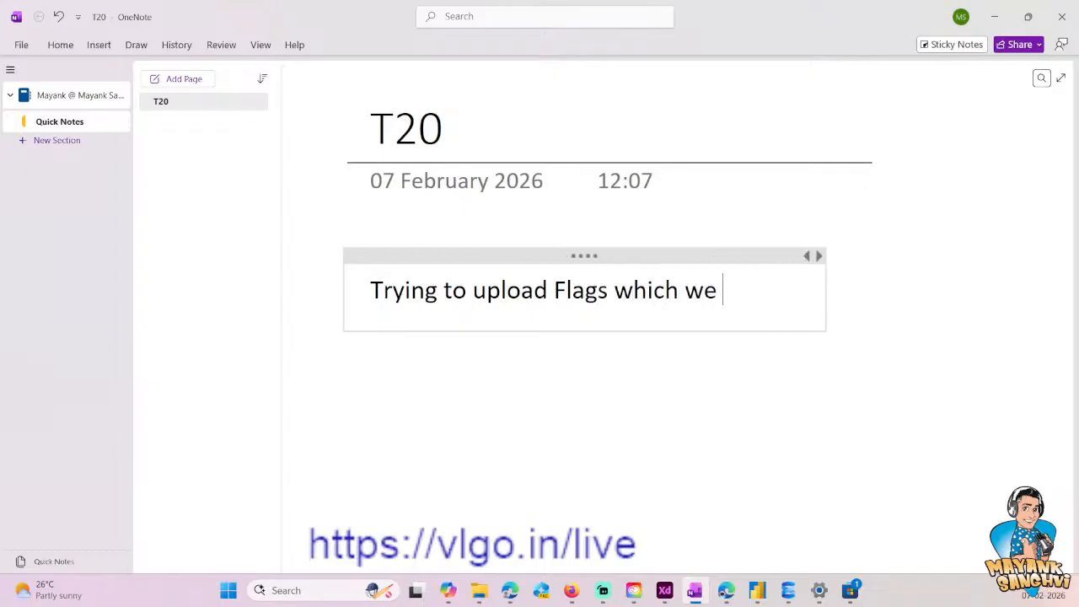
text(can use.)
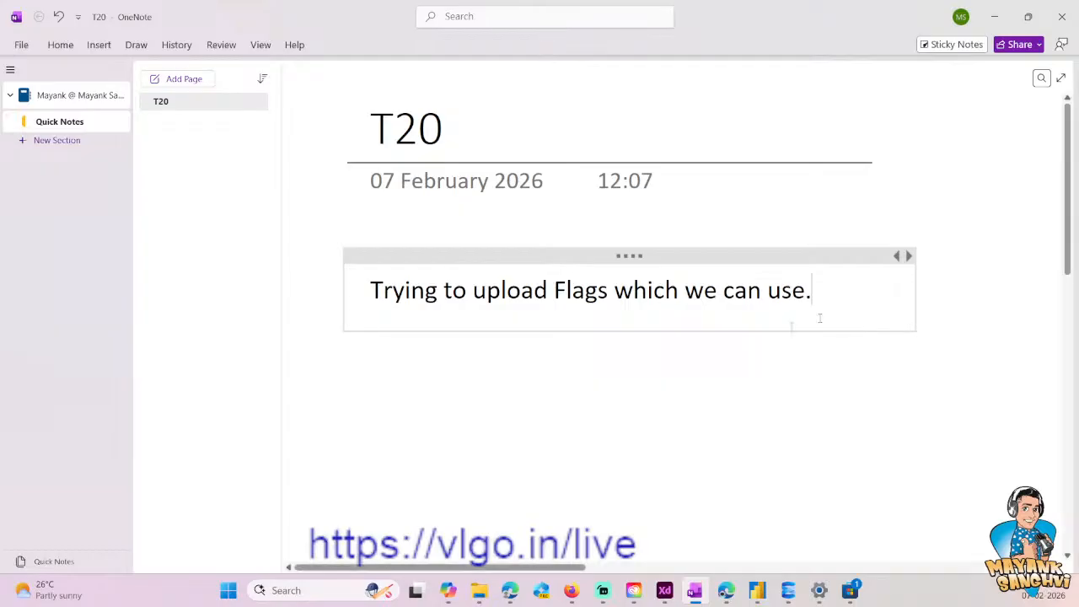
key(Return)
key(Return)
key(Return)
key(Return)
key(Return)
- Switch to Firefox and open the site images.vlemon.com
click(571, 590)
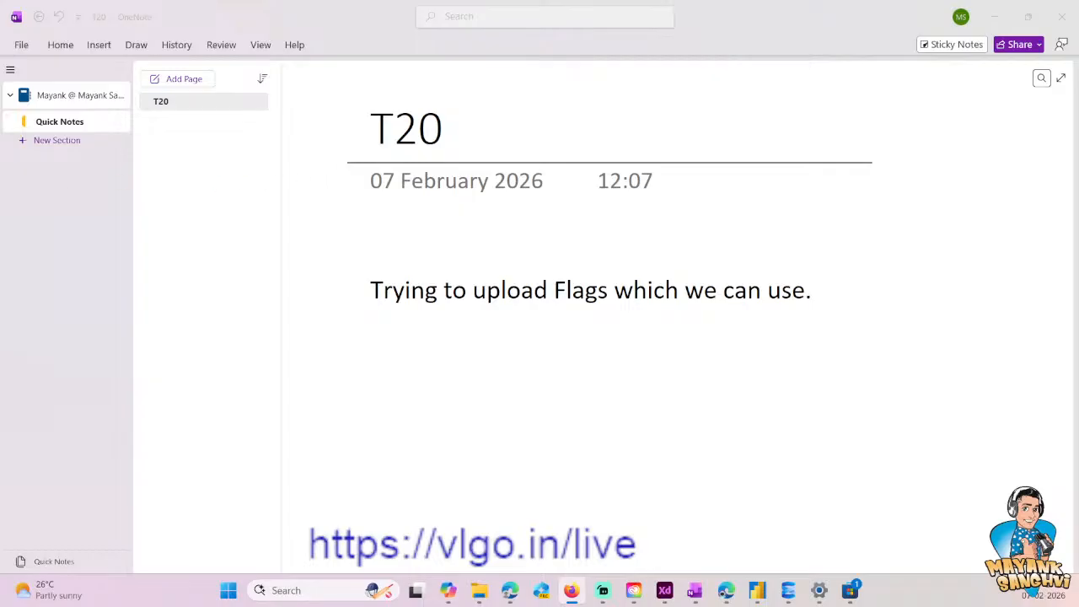
click(211, 46)
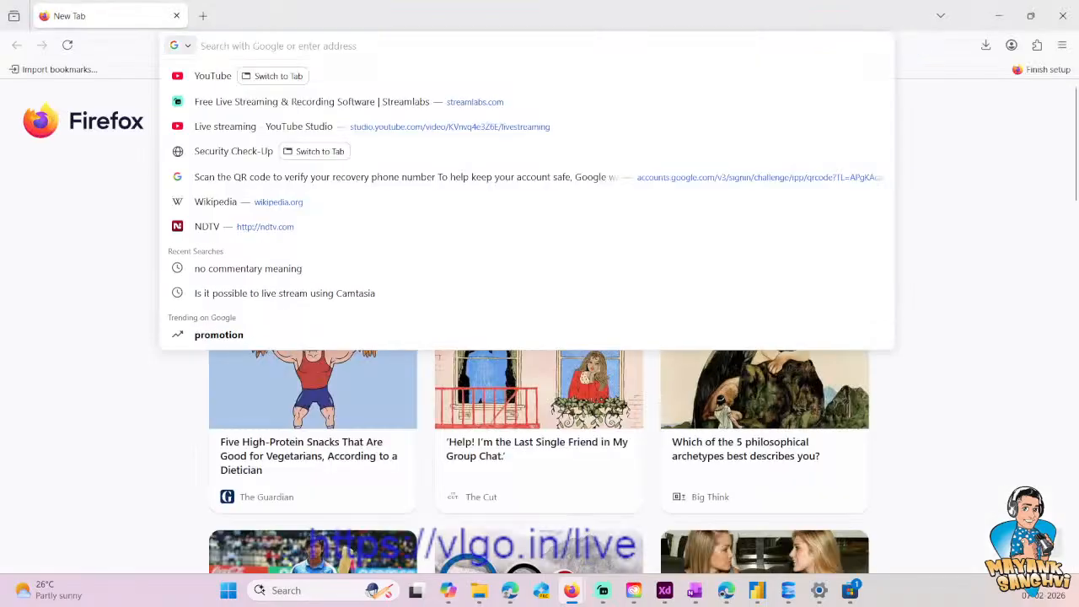
text(images.vlemon.c)
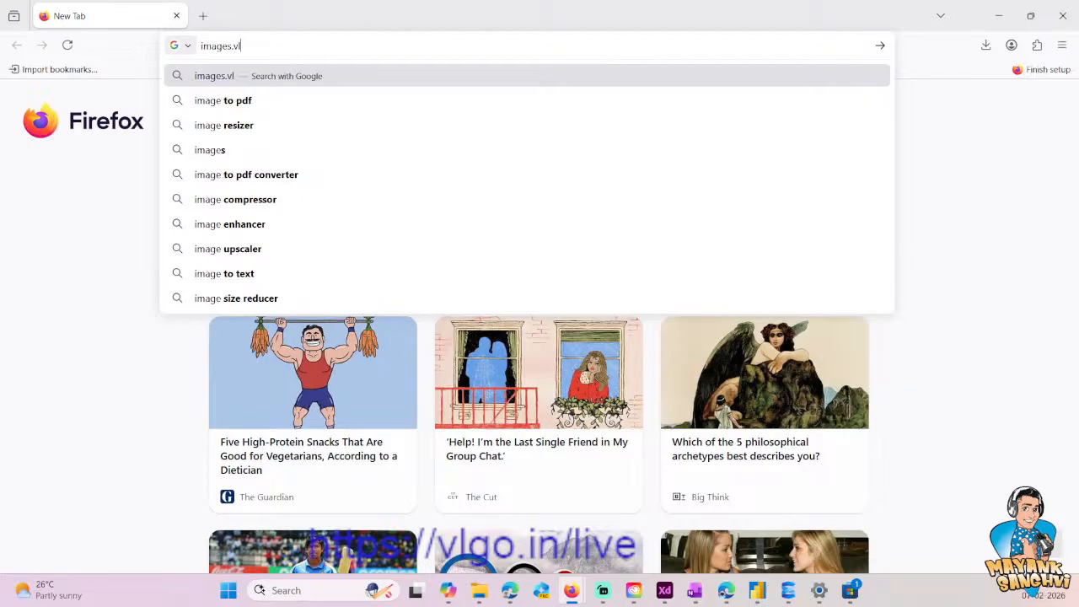
text(om)
key(Return)
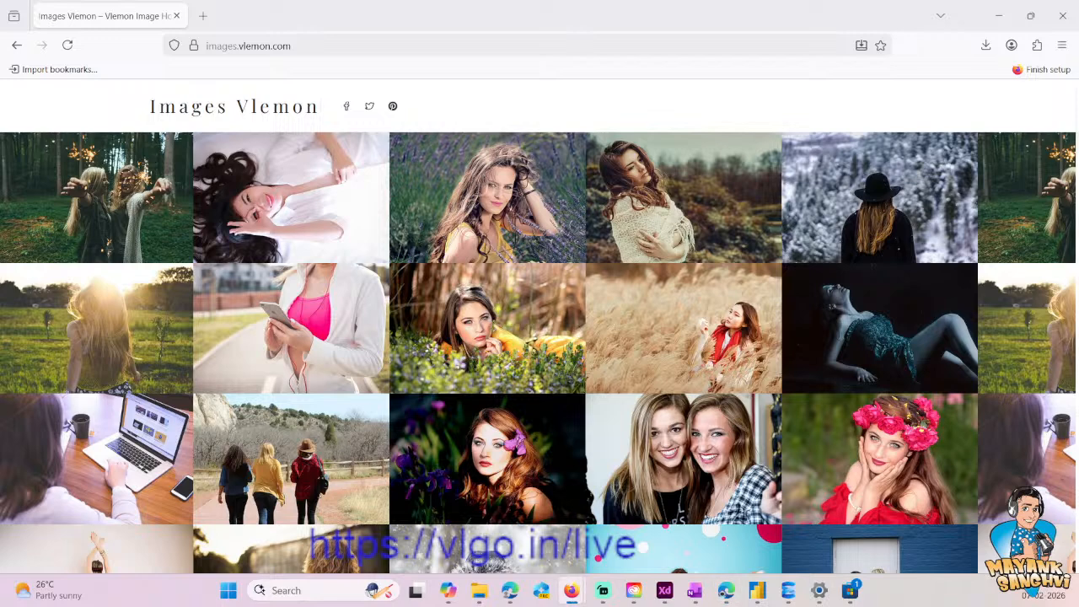
key(super+d)
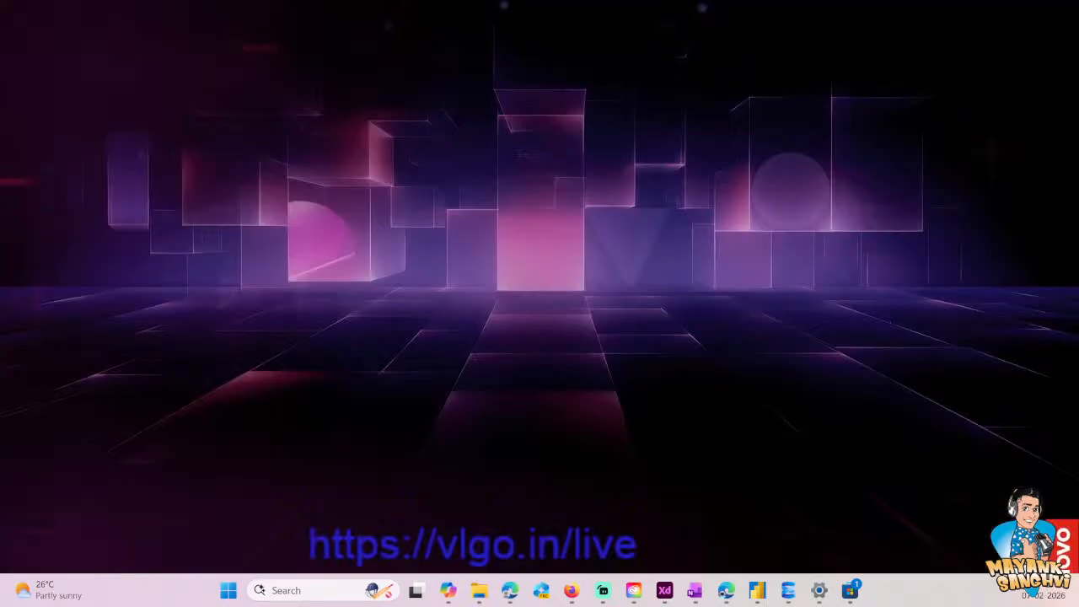
key(super+d)
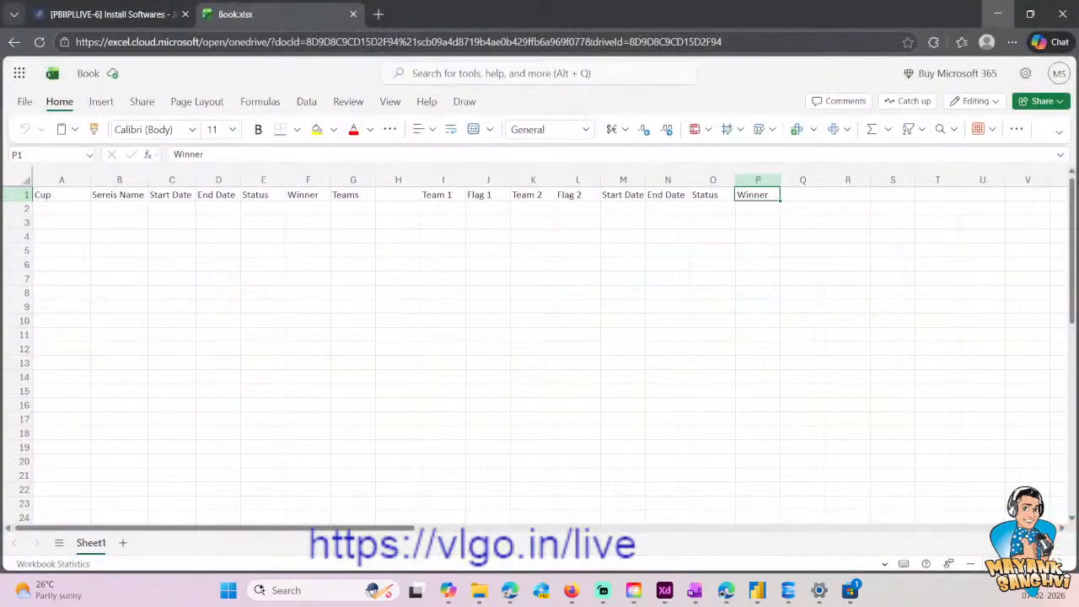
key(super+d)
click(509, 590)
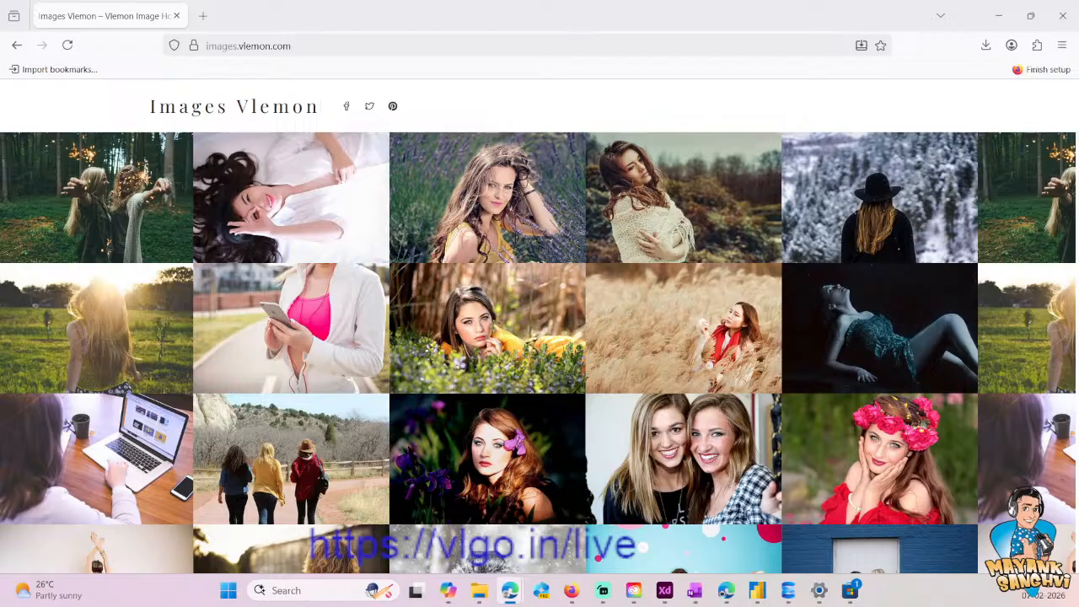
- Open the site's WordPress admin login by adding wp-admin to the images.vlemon.com address
click(326, 46)
click(328, 46)
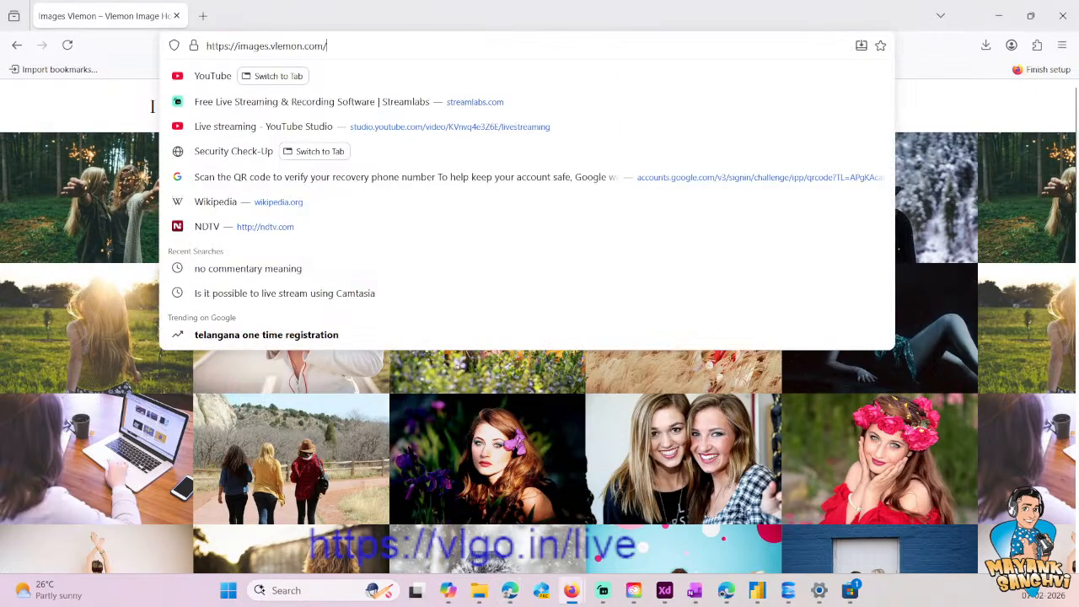
text(wp-admin)
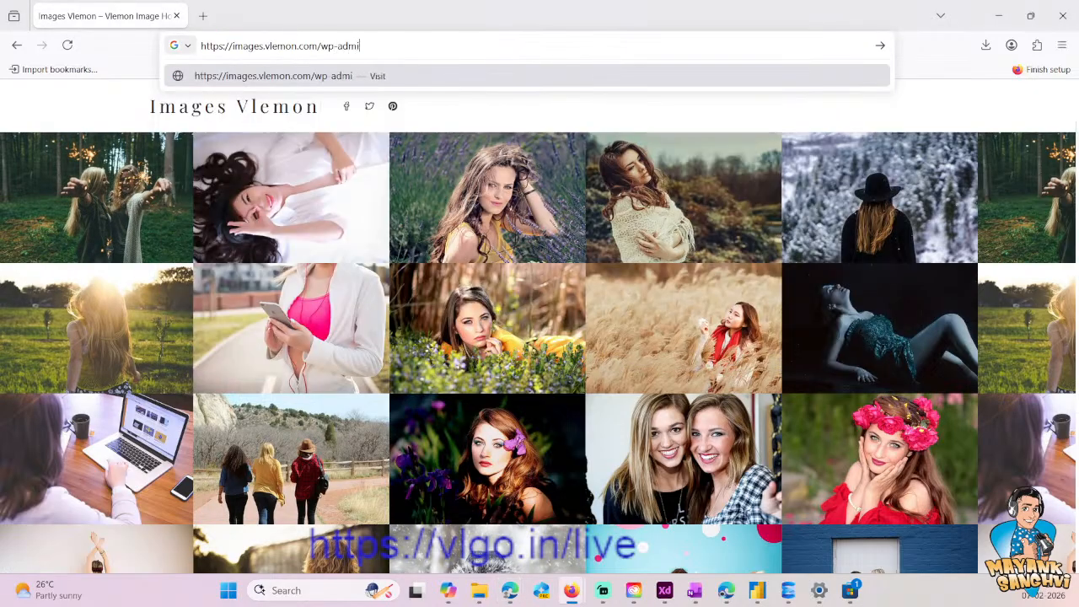
key(Return)
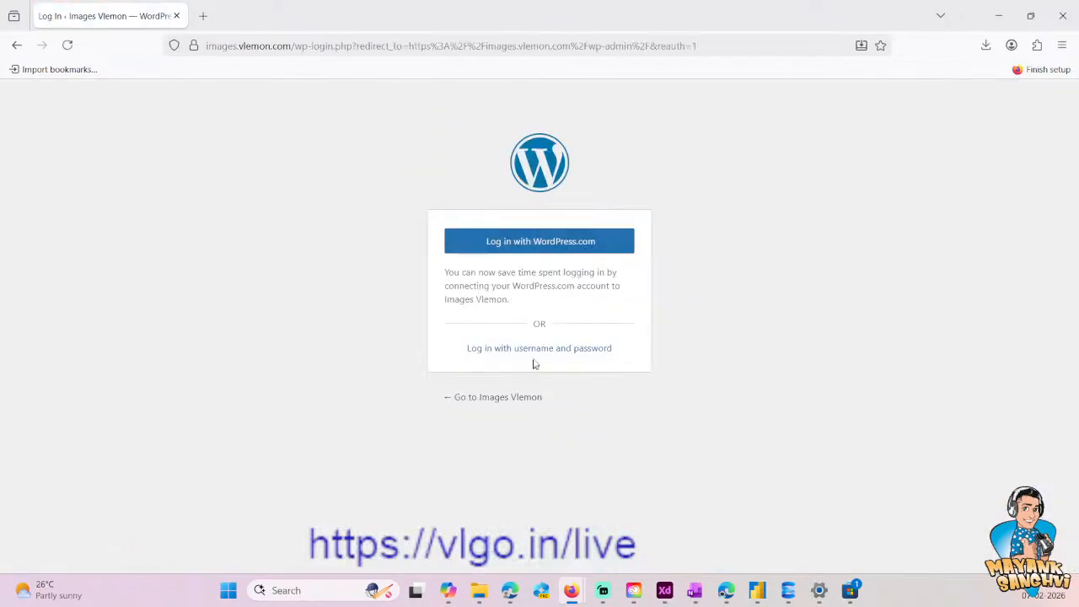
- Log in to WordPress with the account username and password
click(537, 355)
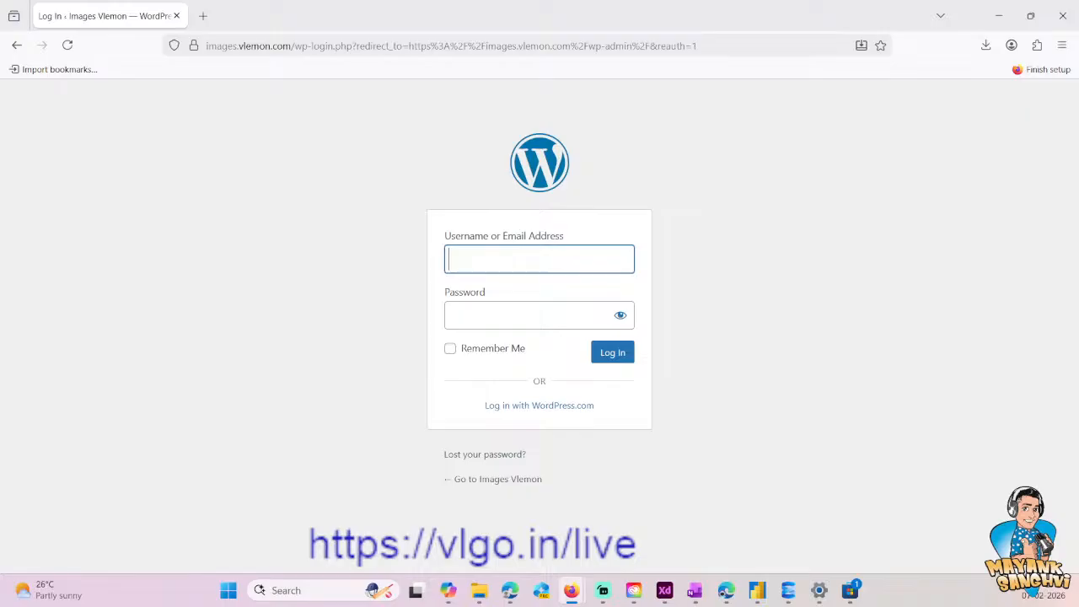
key(Tab)
text(••)
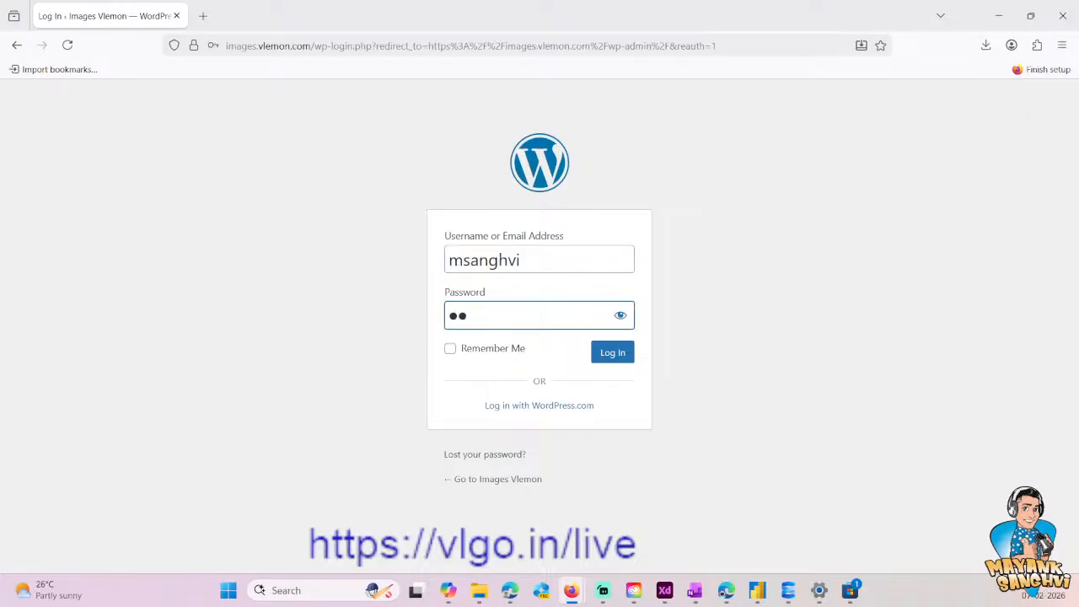
key(BackSpace)
key(BackSpace)
text(••••••••••••)
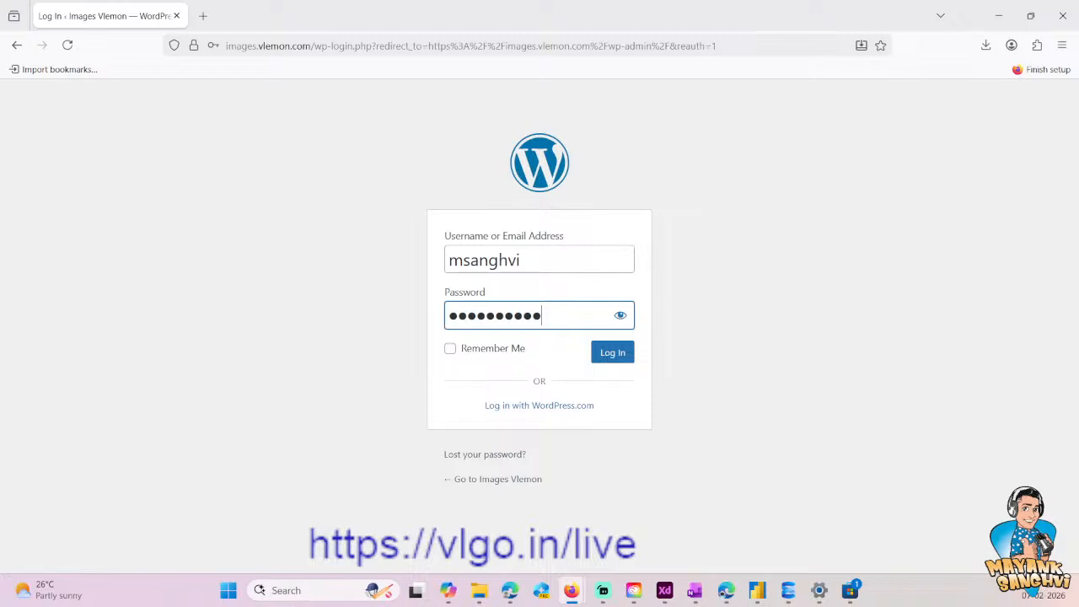
text(••••)
key(Return)
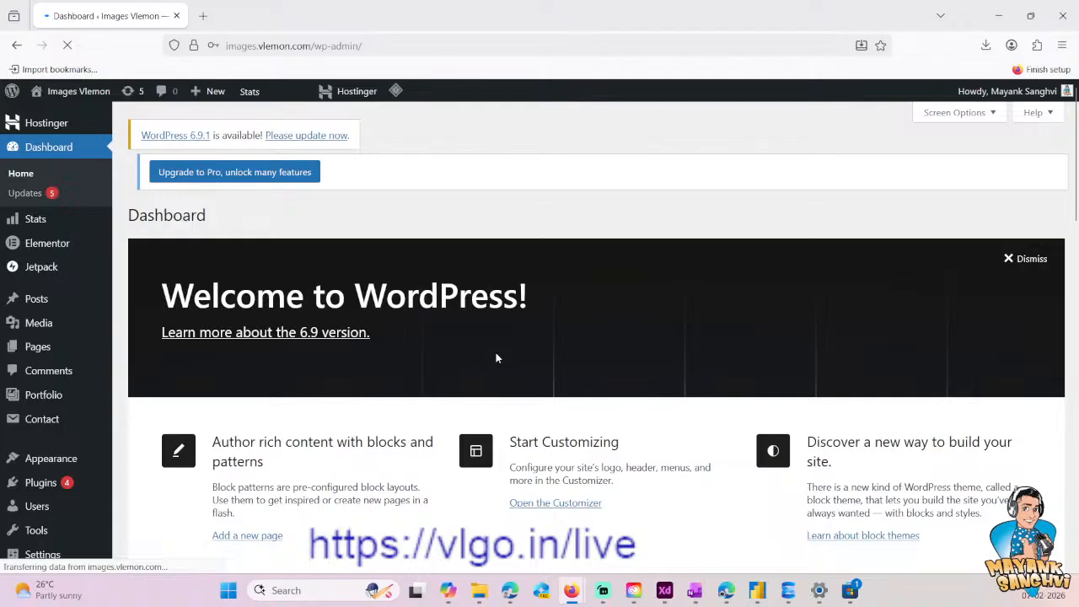
- Open the hm.svg flag from the WordPress media library and copy its file URL
click(40, 323)
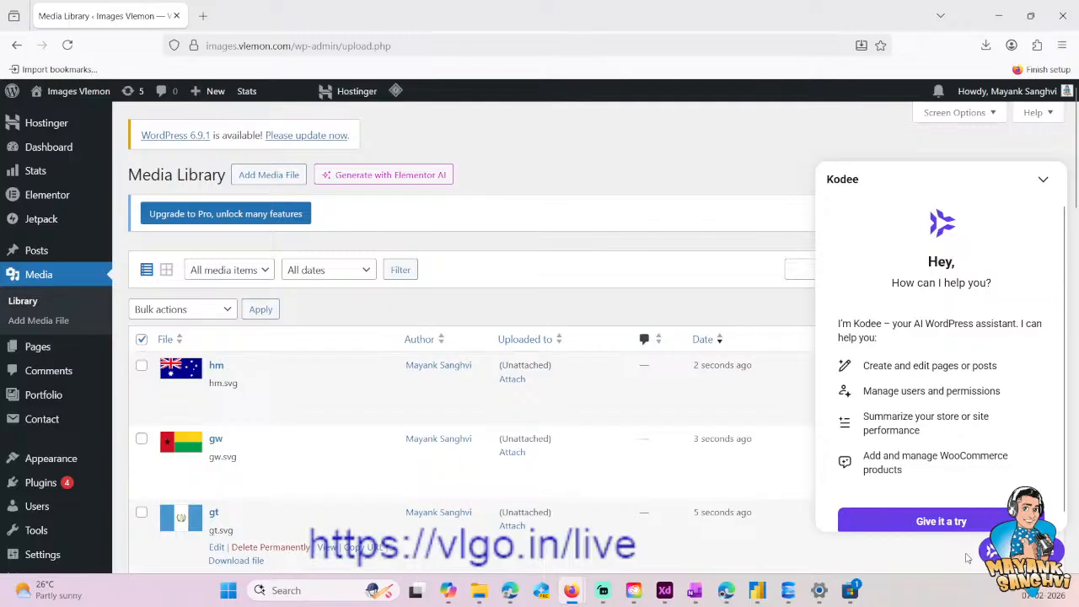
click(1037, 192)
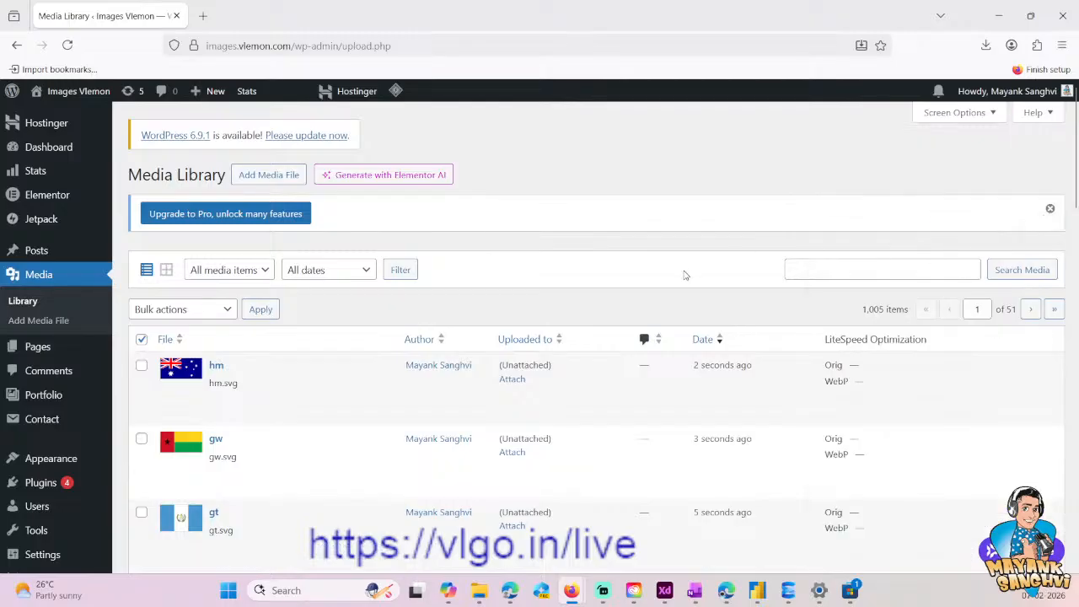
mouse_move(506, 383)
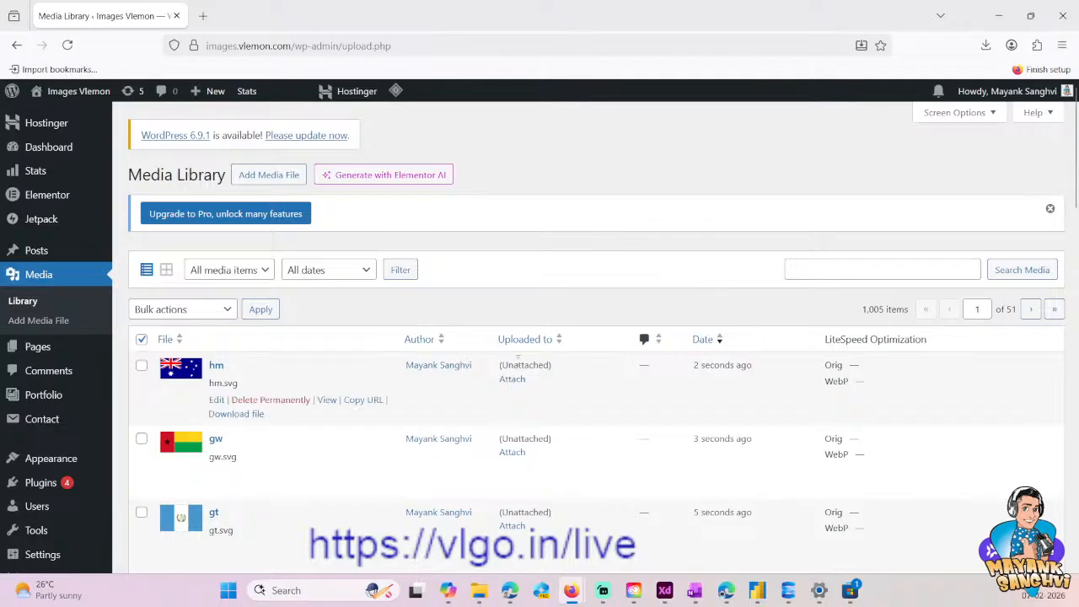
click(213, 366)
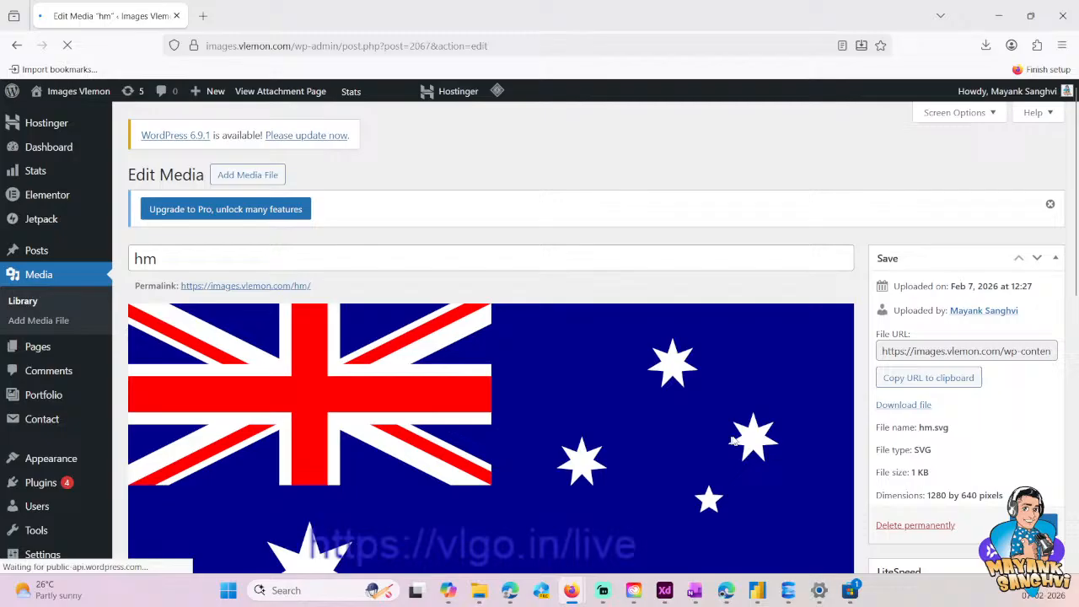
click(932, 384)
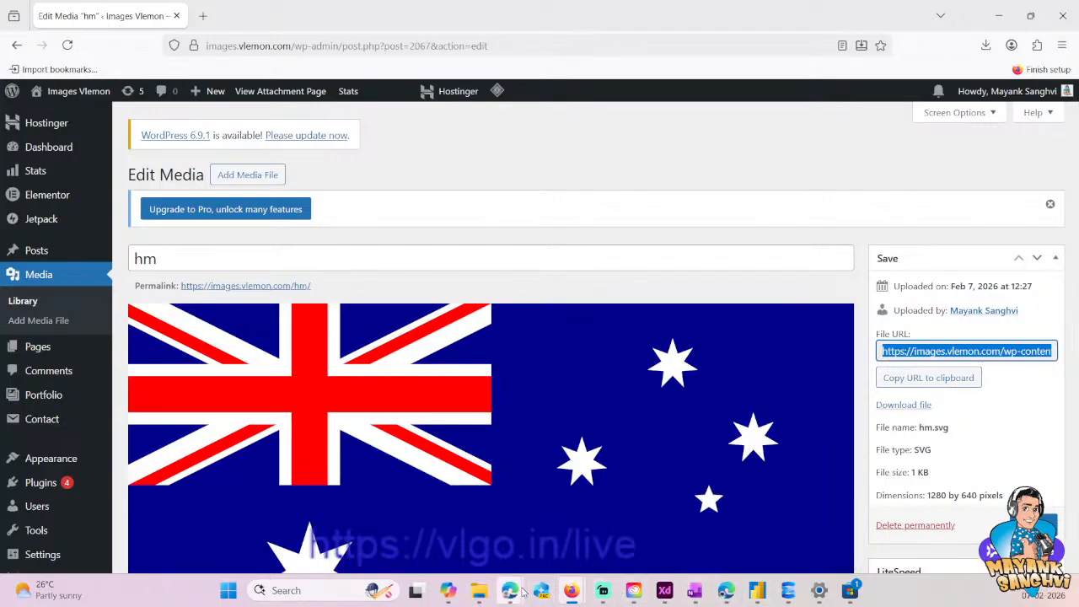
- Switch to SQL Server Management Studio and paste the flag URL on line 204, below the SELECT GETDATE() query
click(788, 590)
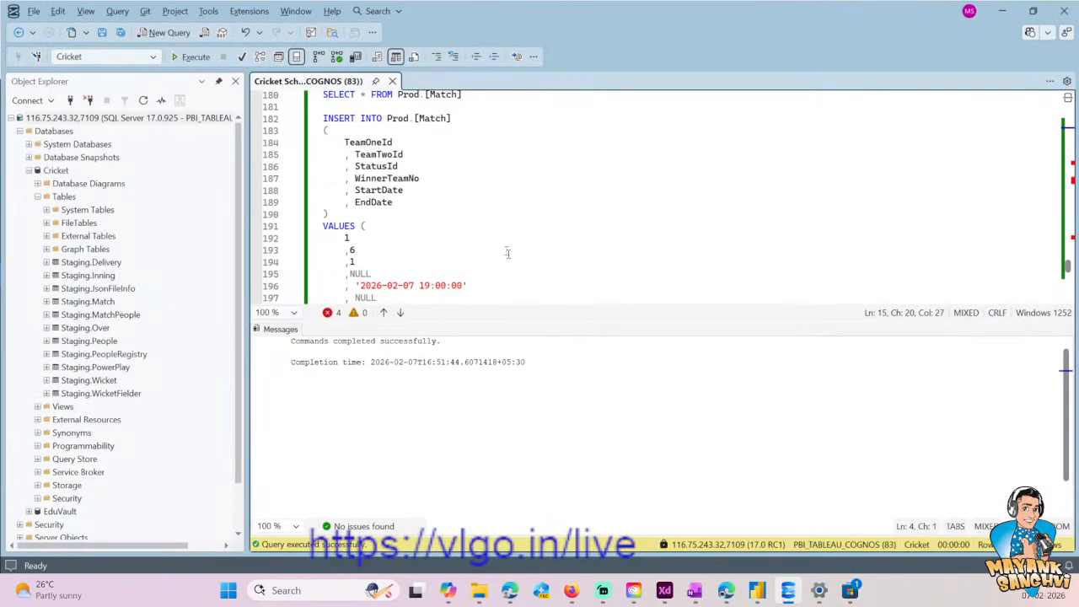
scroll(658, 194, down, 7)
click(658, 194)
scroll(657, 194, up, 4)
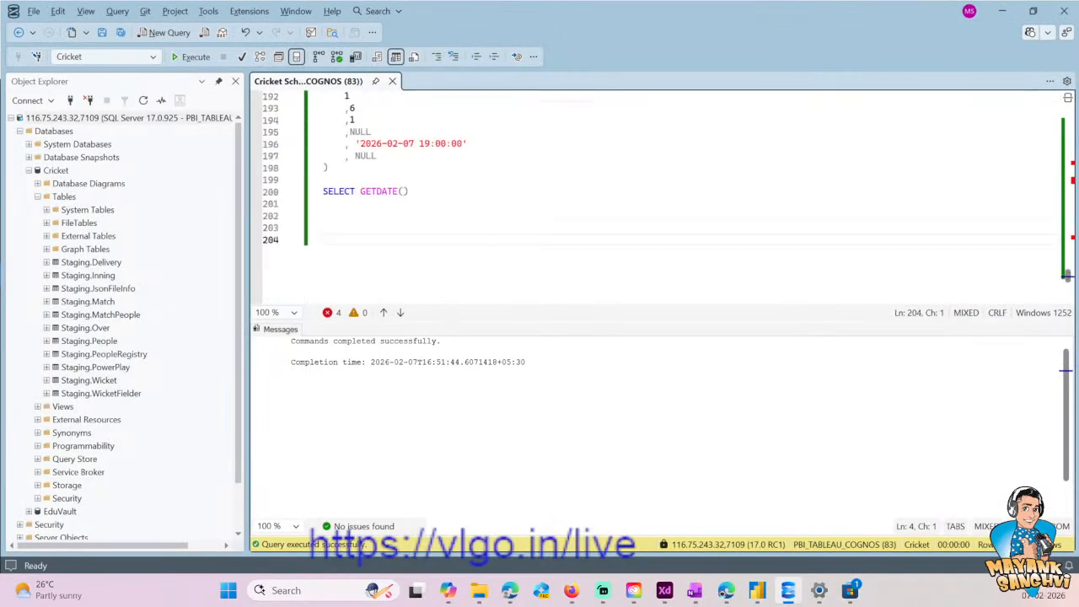
key(ctrl+v)
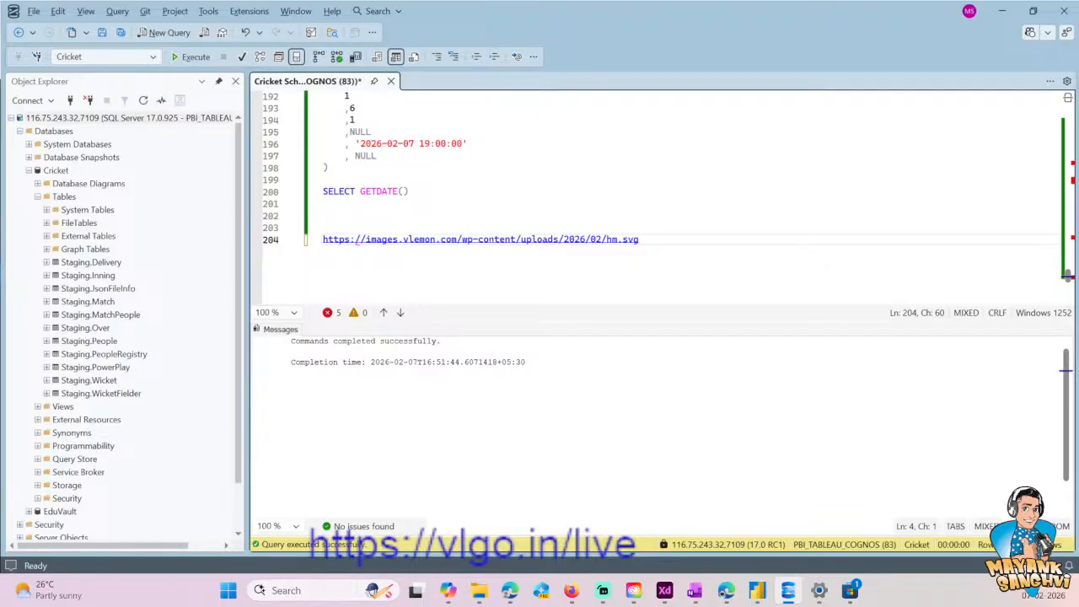
- Select the country code "hm" in the pasted flag URL
key(Left)
key(Left)
key(Left)
key(Left)
key(Left)
key(Left)
key(shift+Right)
key(shift+Right)
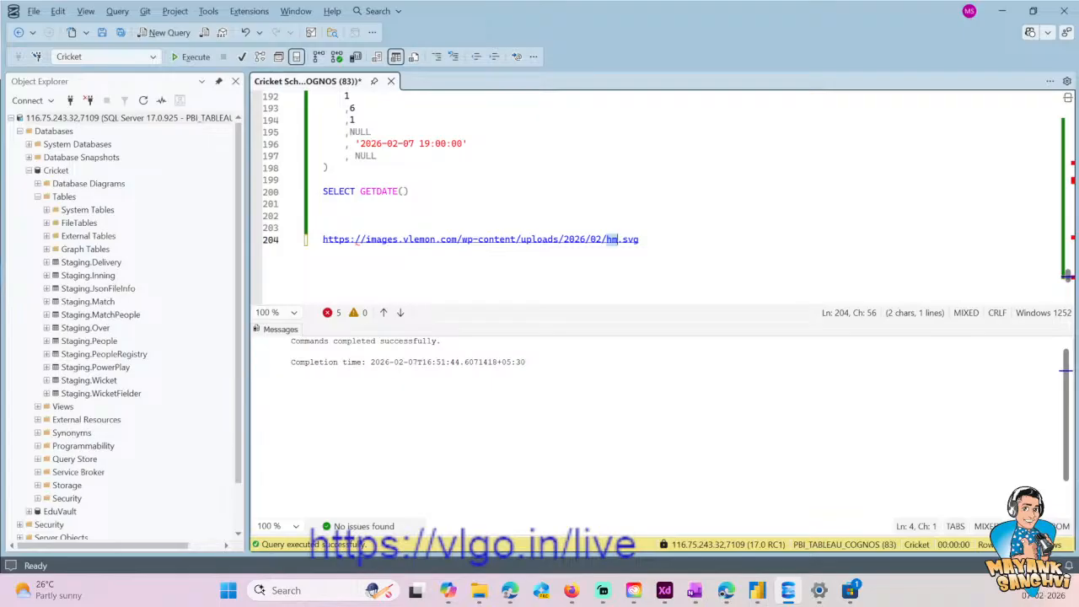
- Copy the CREATE TABLE Prod.Team line and paste it a few lines above the Prod.Team table definition
scroll(835, 279, up, 8)
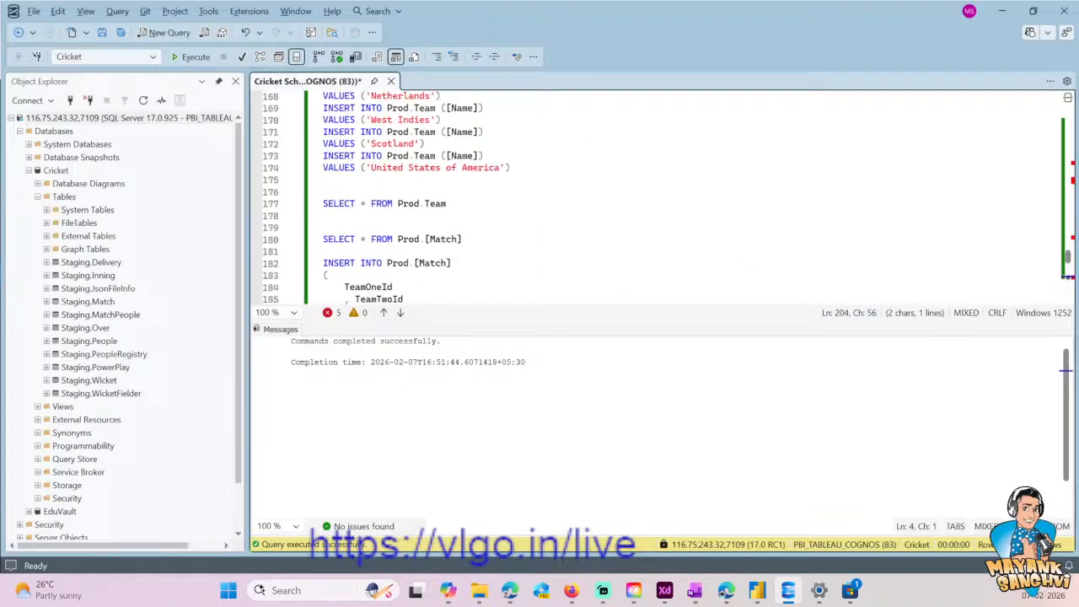
key(ctrl+r)
scroll(658, 304, up, 17)
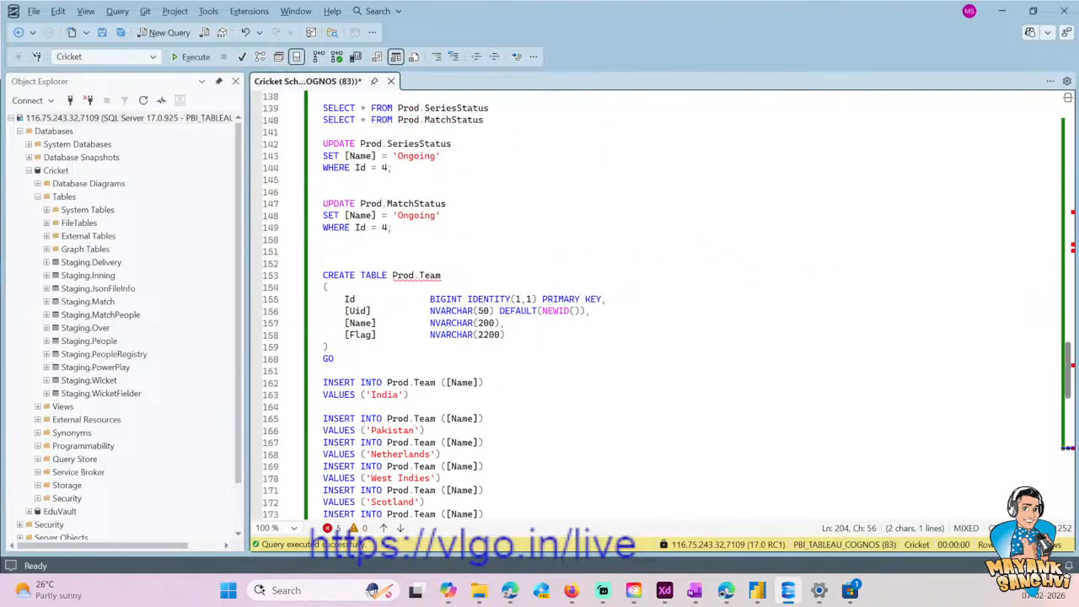
scroll(668, 306, up, 18)
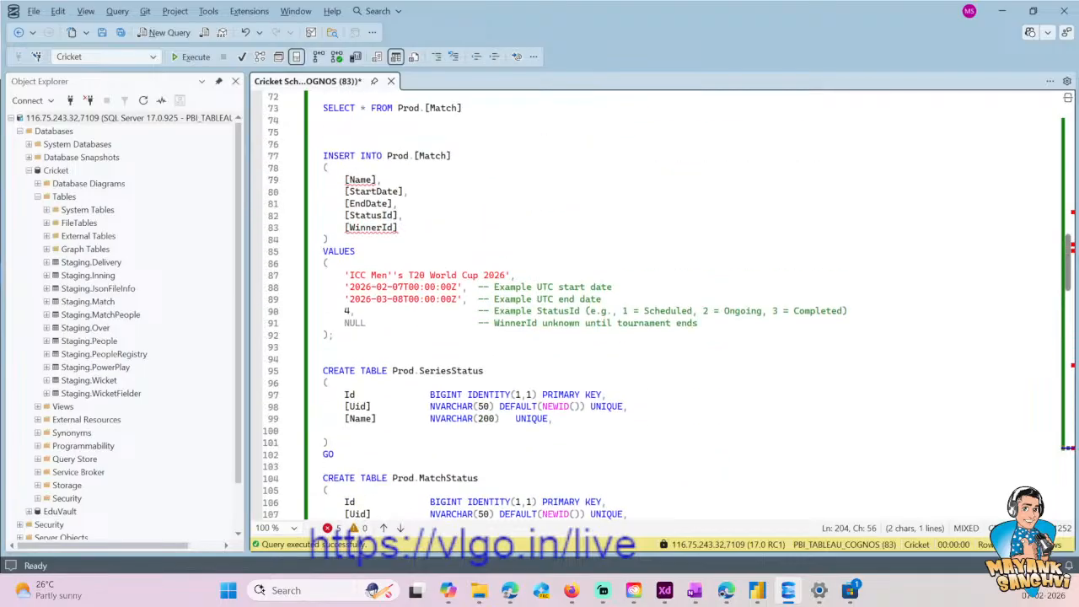
scroll(511, 367, up, 10)
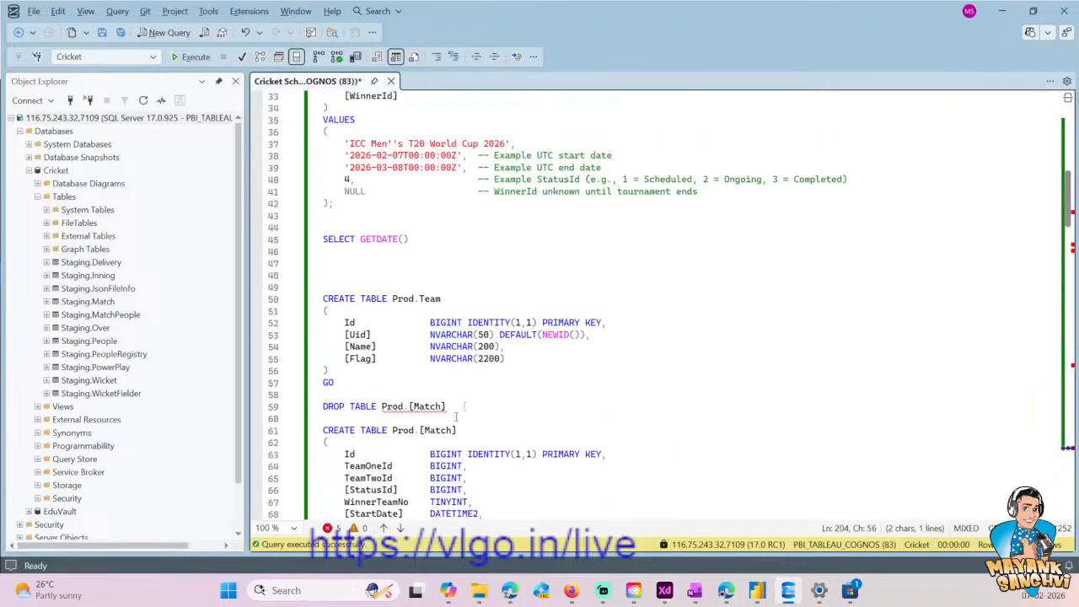
drag(358, 386, 323, 299)
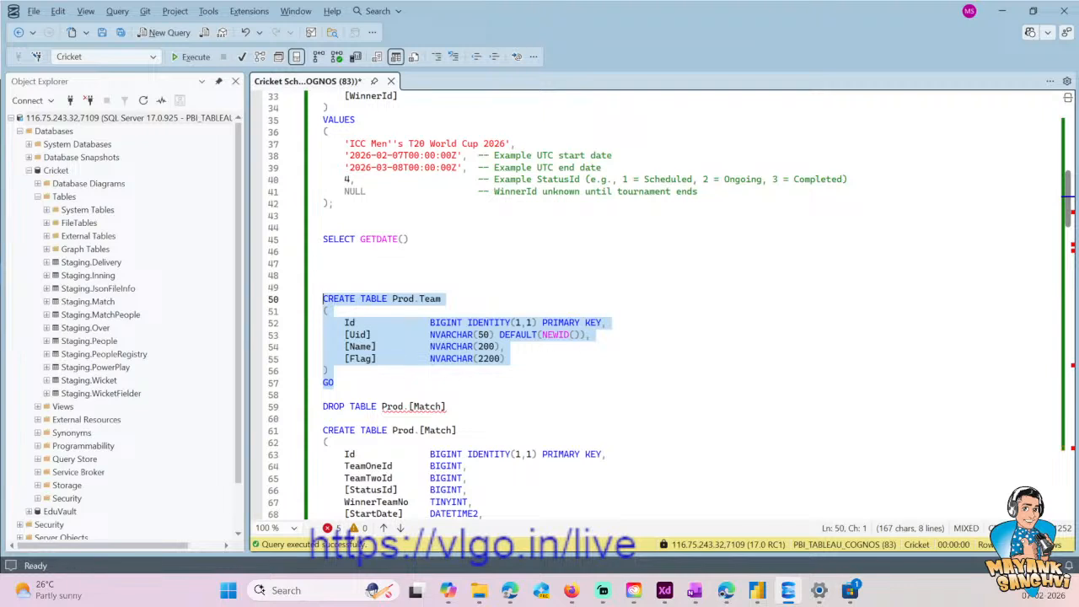
key(Left)
key(End)
key(ctrl+shift+Left)
key(ctrl+shift+Left)
key(ctrl+shift+Left)
key(ctrl+shift+Left)
key(ctrl+shift+Left)
key(Left)
key(Up)
key(Up)
key(Return)
key(Return)
key(Up)
key(Up)
key(ctrl+v)
key(Home)
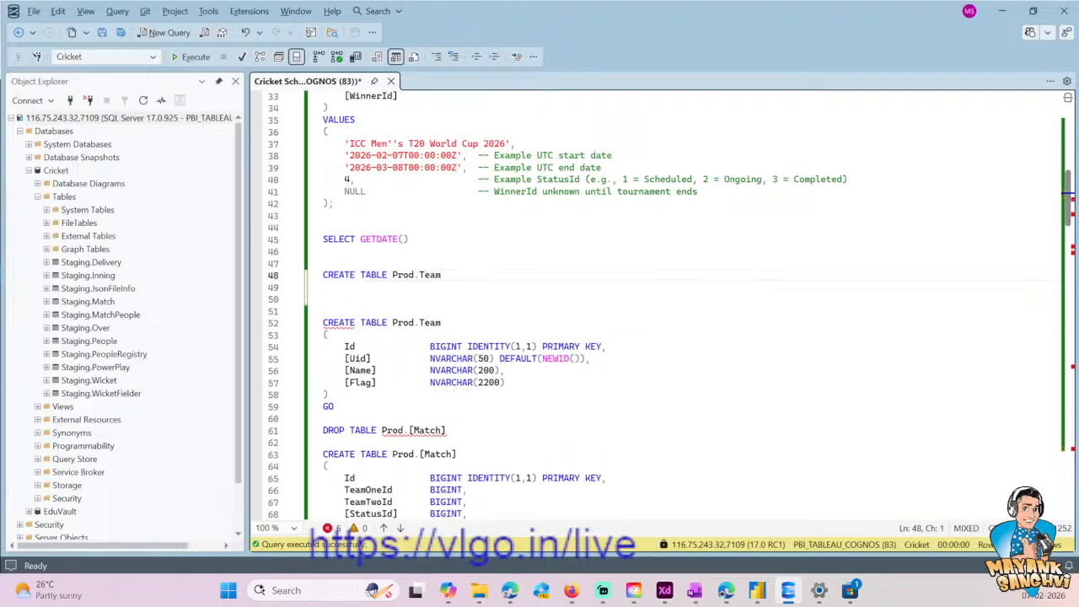
- Rewrite the pasted line as ALTER TABLE Prod.Team and write an ADD clause for ImageType NVARCHAR(10) below it
key(ctrl+shift+Right)
key(ctrl+shift+Right)
text(ALTER TABLE)
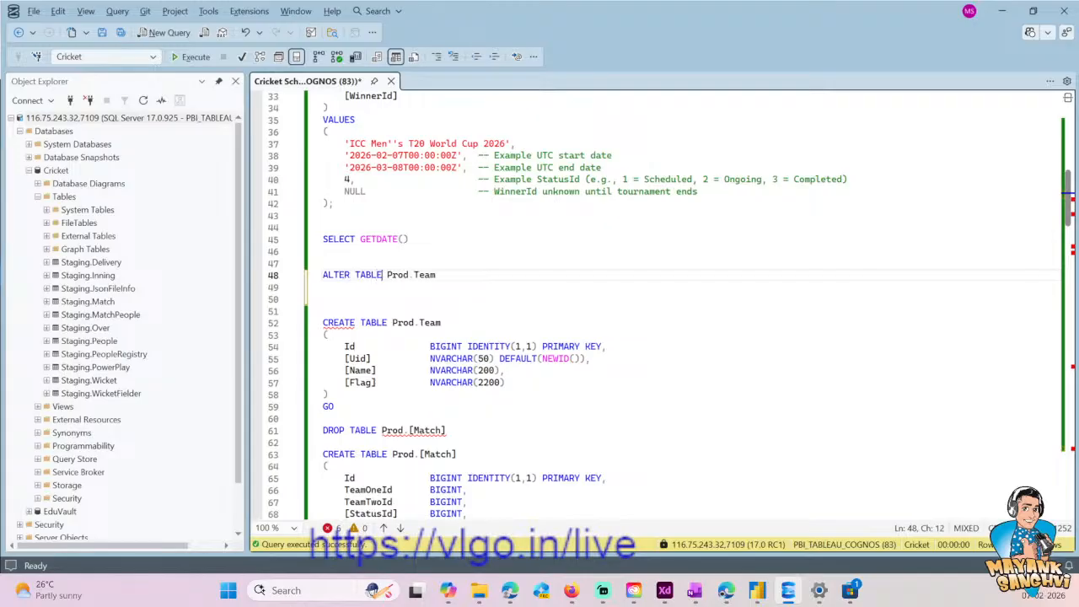
key(Return)
text(ADD)
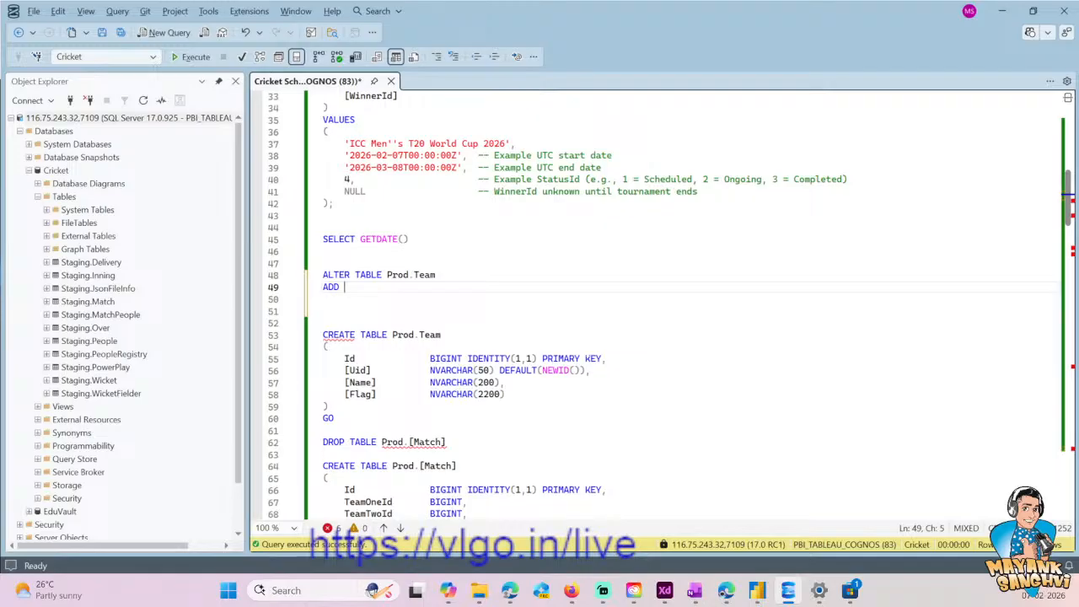
text(ImageType N)
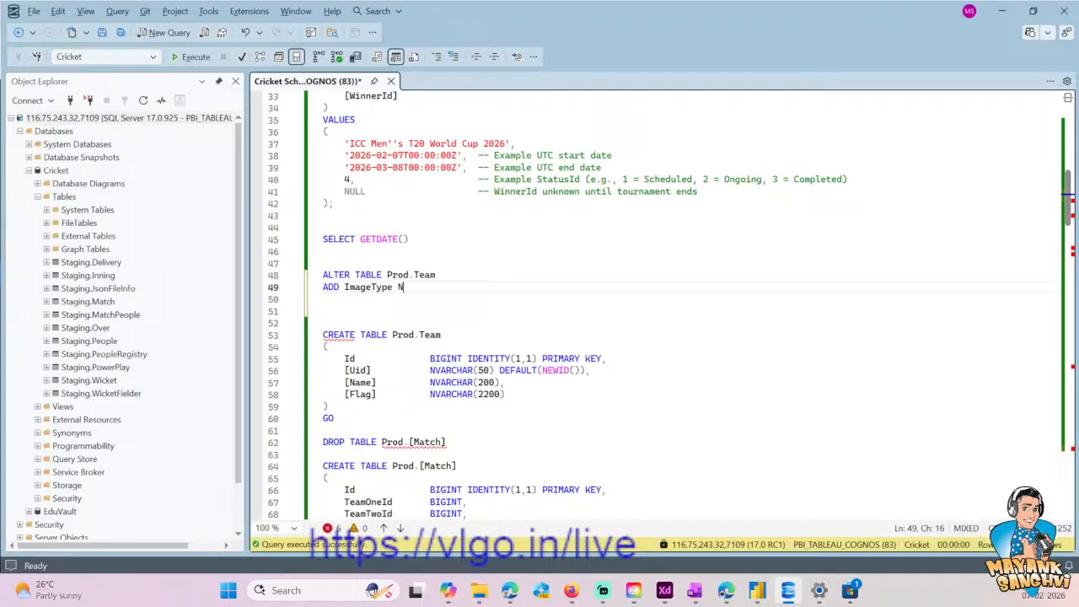
text(VARCHAR())
key(Left)
text(10)
text())
- Run only the ALTER TABLE statement that adds ImageType to Prod.Team, and save the script
key(shift+Home)
key(shift+Up)
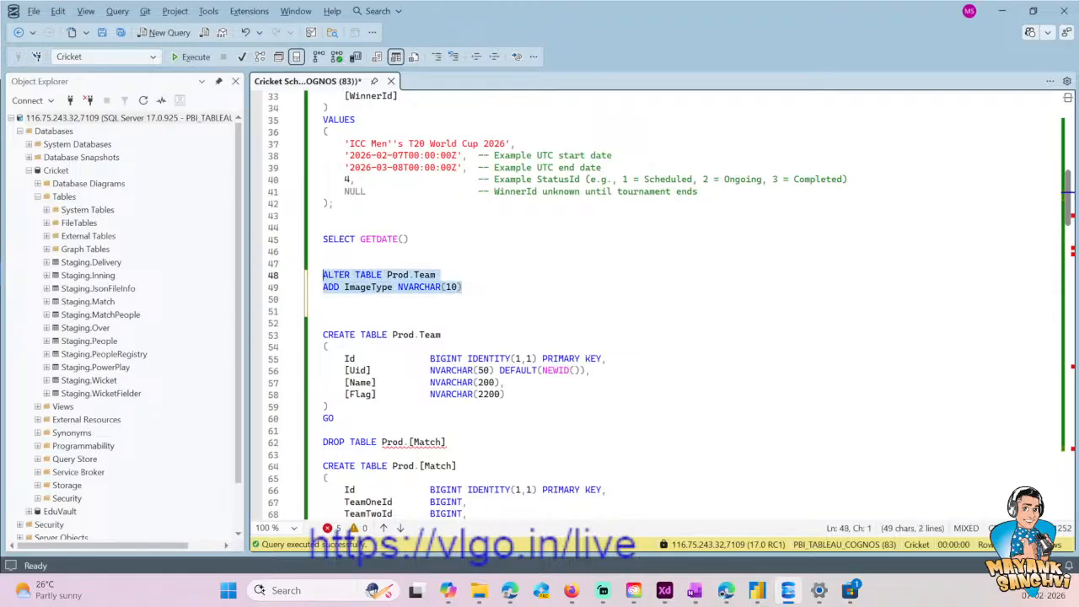
click(190, 57)
click(474, 251)
scroll(474, 245, down, 2)
click(472, 228)
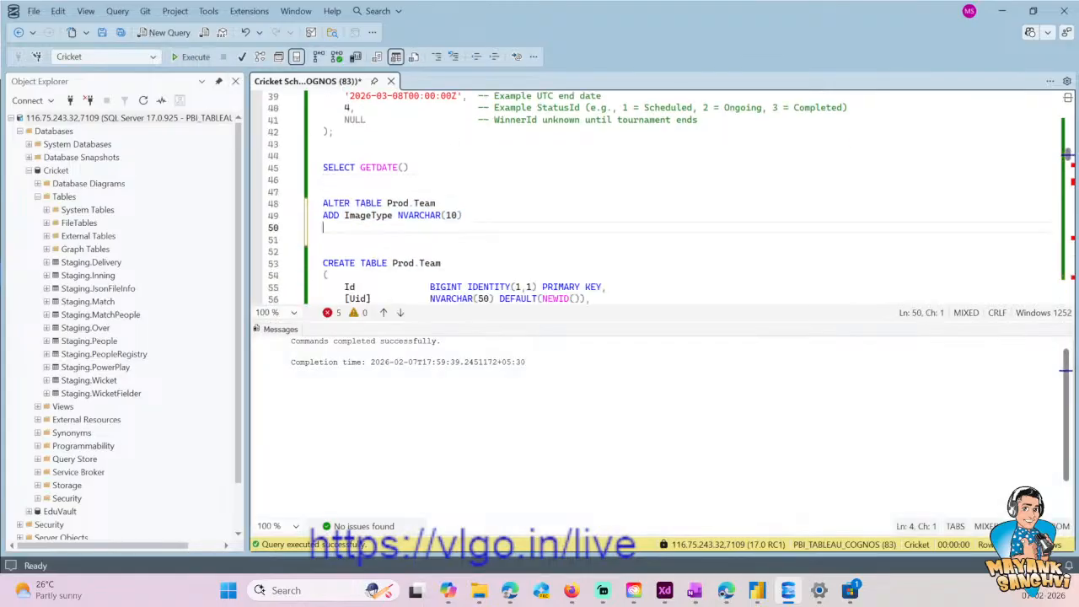
click(466, 216)
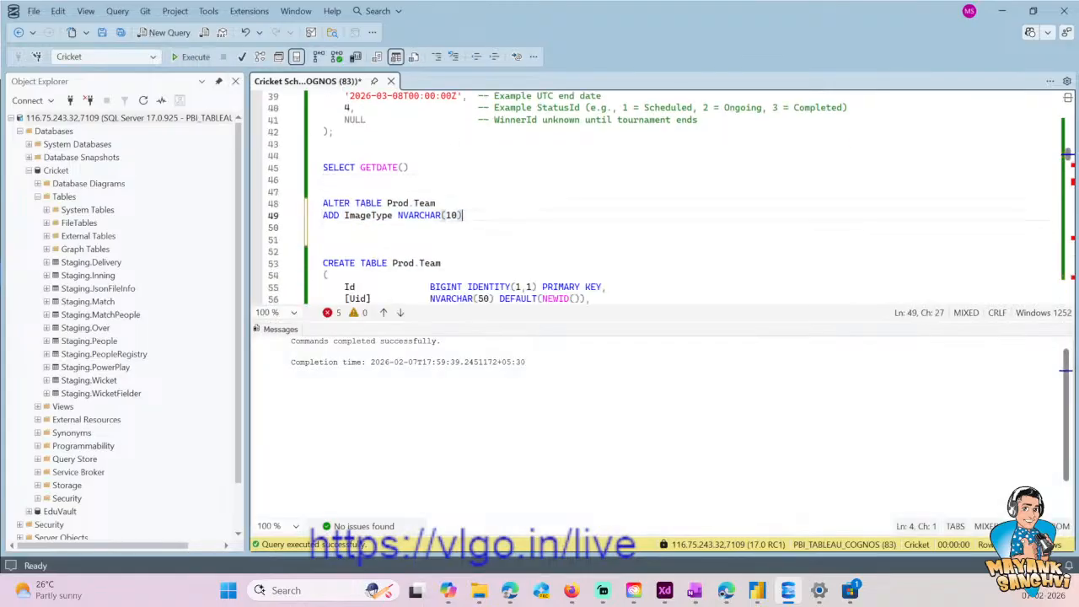
key(ctrl+s)
- Select the table name Prod.Team in the ALTER TABLE statement that adds ImageType
key(Down)
key(Down)
key(Down)
key(Down)
key(Down)
key(Down)
key(Down)
key(Down)
key(Down)
key(Down)
key(Down)
key(Down)
key(Down)
key(Down)
key(Down)
key(Down)
key(Down)
key(Down)
key(Down)
key(Down)
key(Down)
key(Down)
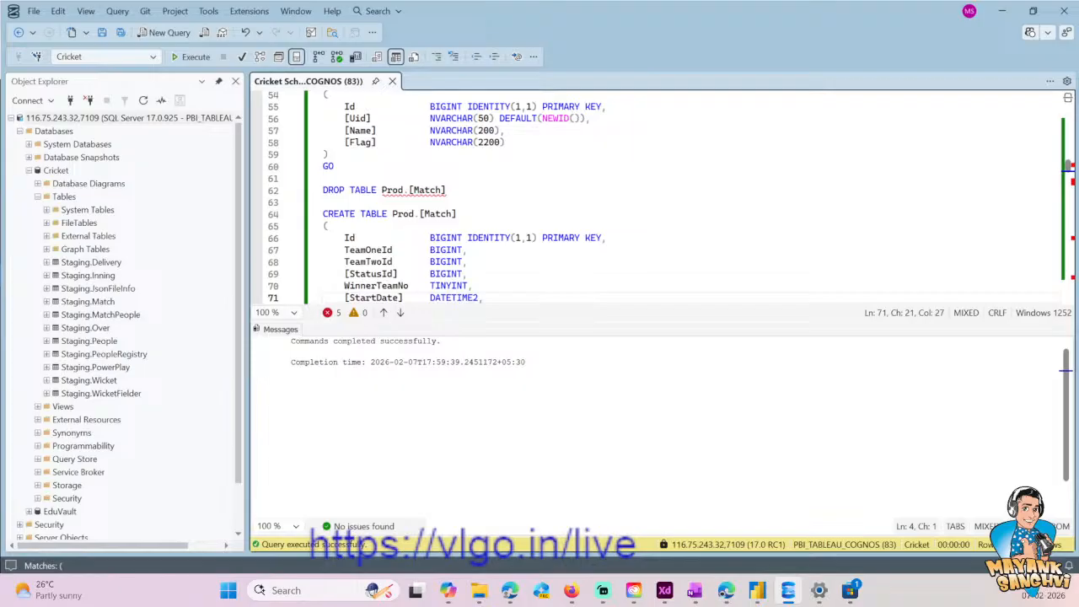
key(ctrl+End)
key(Up)
key(ctrl+Home)
key(Down)
key(Down)
key(Down)
key(Down)
key(Down)
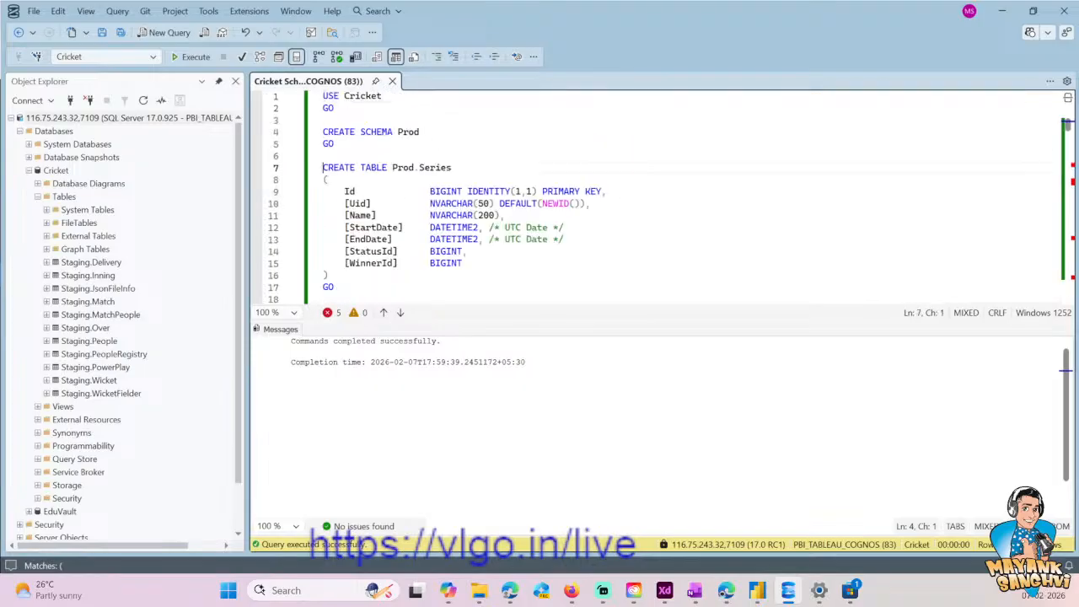
key(Down)
key(Down)
key(Down)
key(Down)
key(Down)
key(Down)
key(Down)
key(Down)
key(Down)
key(Down)
key(Down)
key(Down)
key(Down)
key(Down)
key(Down)
key(Down)
key(Down)
key(Down)
key(Down)
key(Down)
key(Down)
key(Down)
key(Down)
key(Down)
key(Down)
key(Down)
key(Down)
key(Down)
key(Down)
key(Down)
key(Down)
key(Down)
key(Down)
key(Down)
key(Down)
key(Down)
key(Down)
key(Down)
key(Down)
key(Down)
key(Down)
key(Down)
key(Up)
key(Up)
key(Up)
key(Up)
key(End)
key(ctrl+shift+Left)
key(ctrl+shift+Left)
key(ctrl+shift+Left)
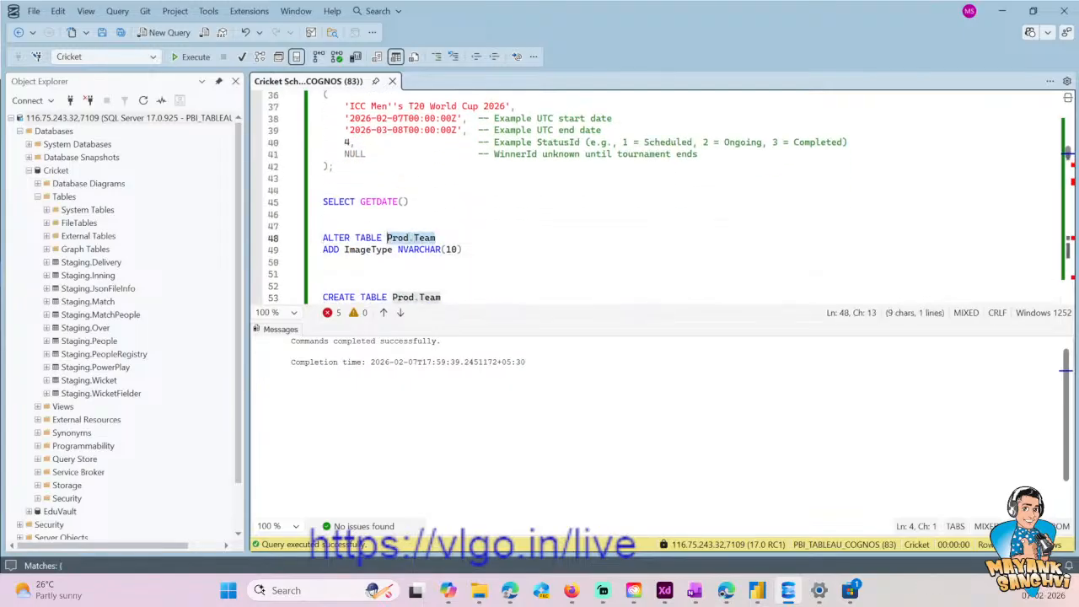
- Write the query SELECT * FROM Prod.Team below the flag URL at the end of the script
key(ctrl+End)
key(Return)
key(Return)
text(SELECT )
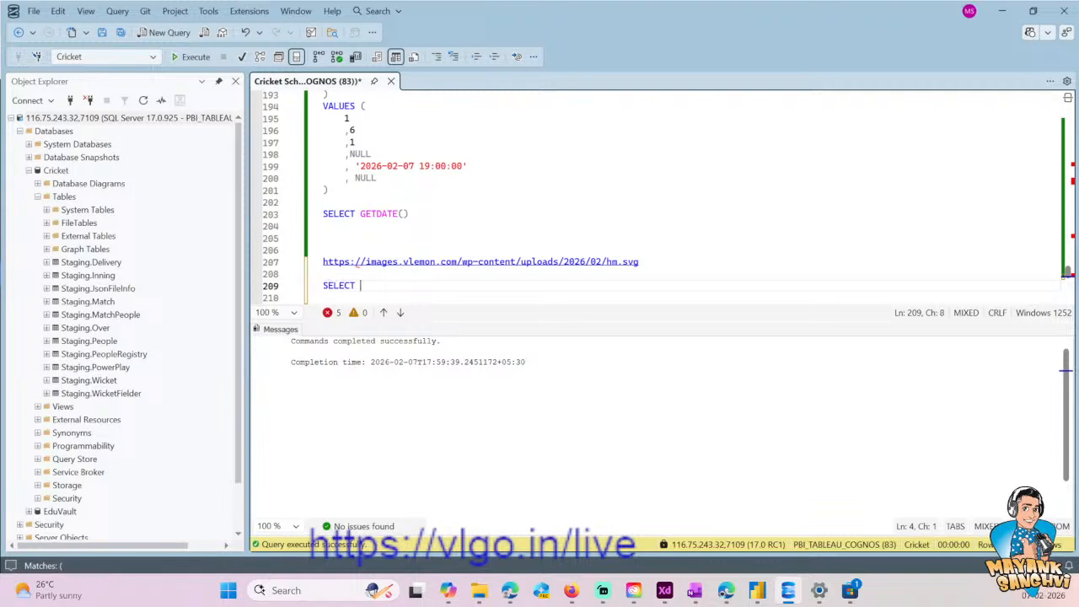
text(* FROM Prod.Team)
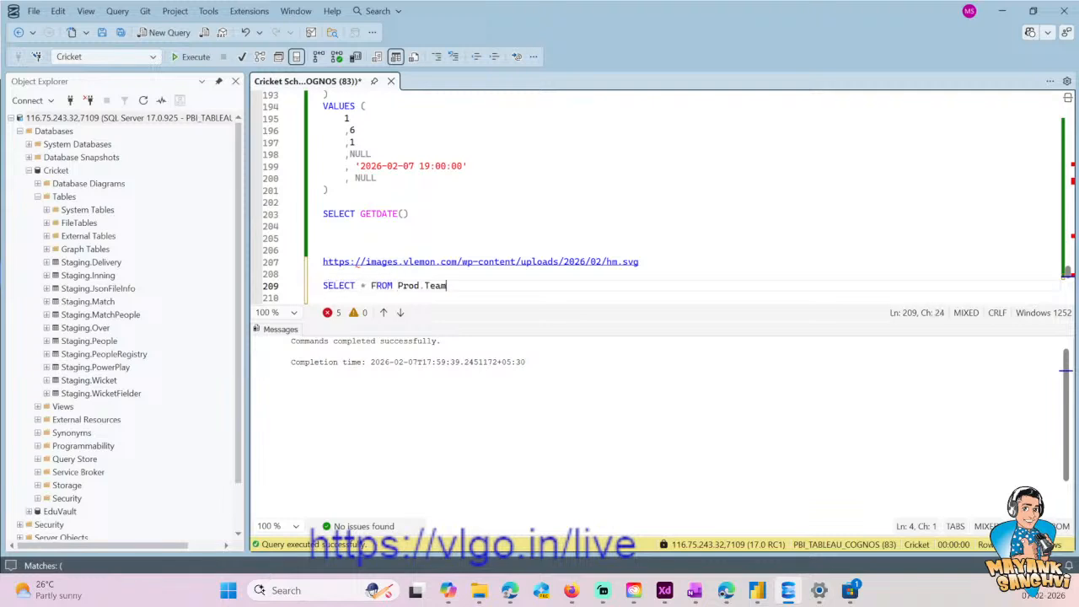
- Run the Prod.Team query and examine the Flag and ImageType columns for all teams
key(shift+Home)
key(F5)
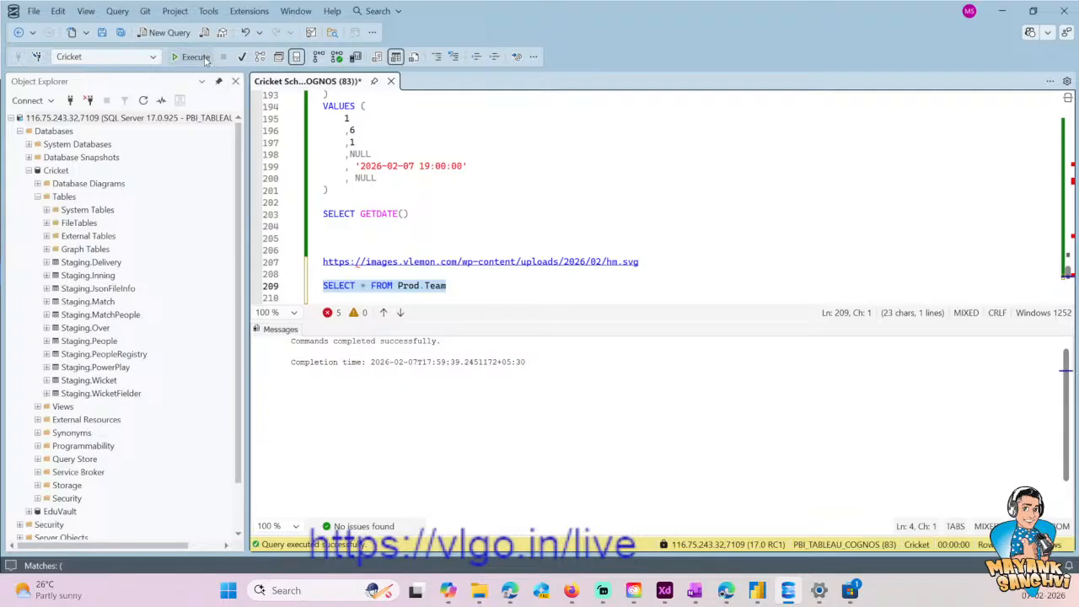
drag(591, 356, 596, 415)
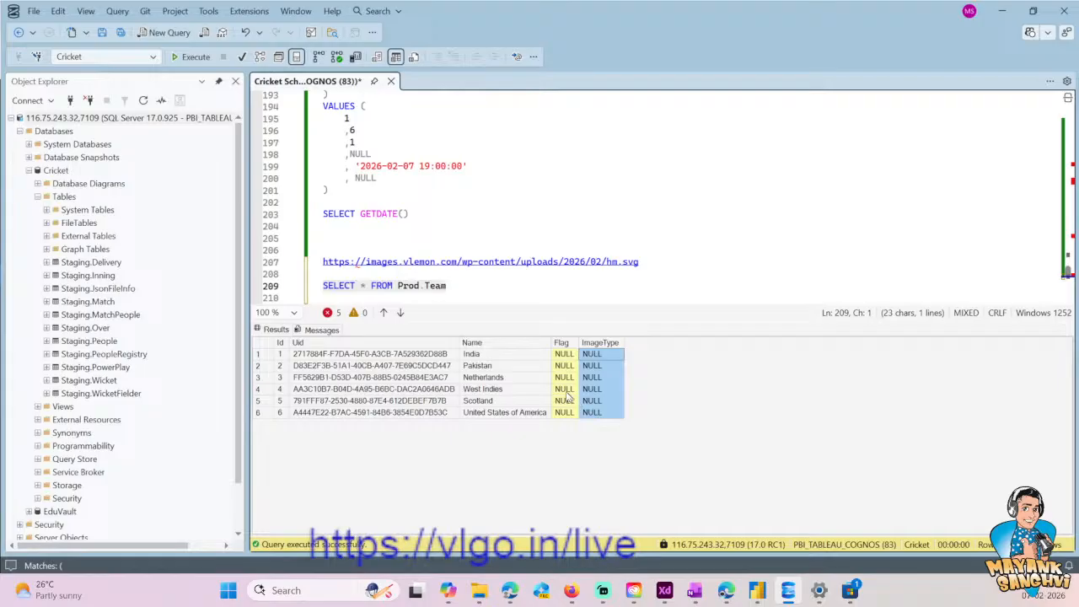
drag(560, 354, 565, 424)
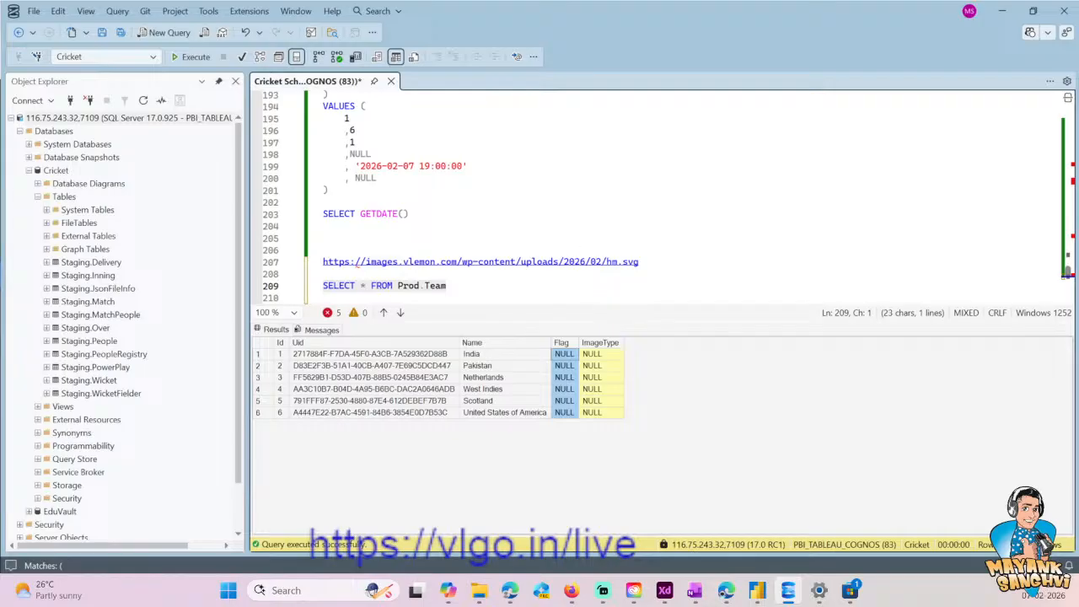
- Start an UPDATE statement two lines below the SELECT * FROM Prod.Team query
click(485, 274)
click(460, 286)
key(Return)
key(Return)
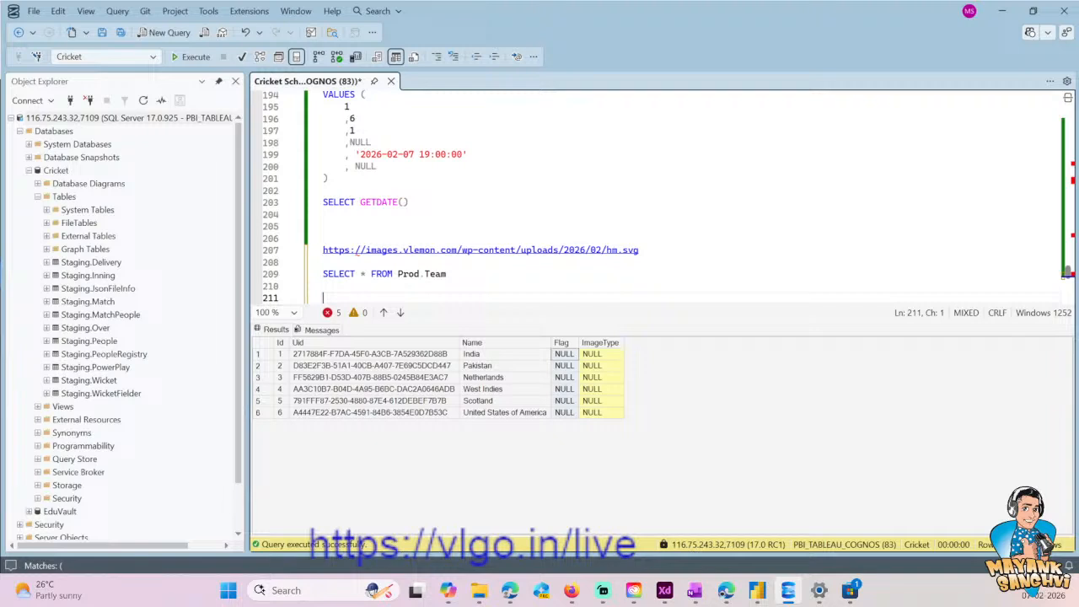
text(UD)
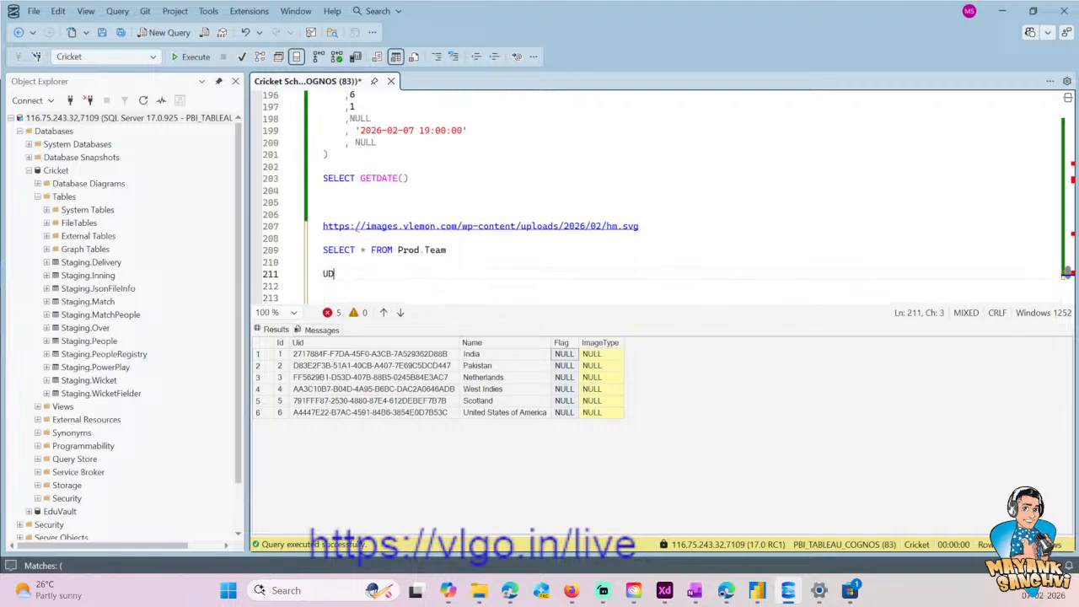
key(BackSpace)
text(PDATE ST)
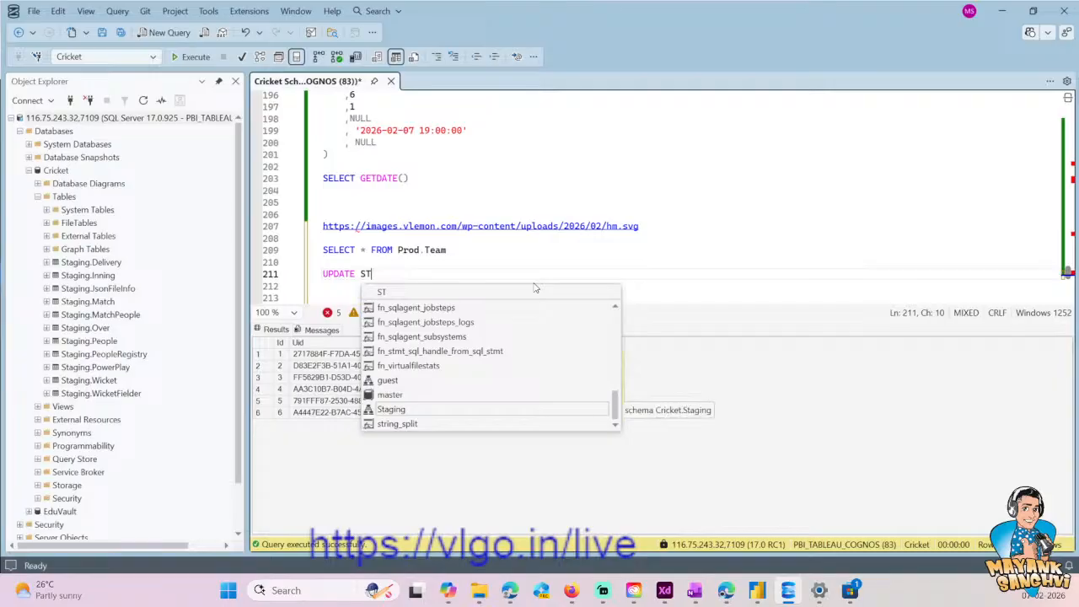
key(BackSpace)
key(BackSpace)
key(Escape)
- Duplicate the two-line ALTER TABLE Prod.Team statement for ImageType directly below the original, leaving a blank line between
key(ctrl+Home)
key(Down)
key(Down)
key(Down)
key(Down)
key(Down)
key(Down)
key(Down)
key(Down)
key(Down)
key(Down)
key(Down)
key(Down)
key(Down)
key(Down)
key(Down)
key(Down)
key(Down)
key(Down)
key(Down)
key(Down)
key(Down)
key(Down)
key(Up)
key(Up)
key(Up)
key(Up)
key(Up)
key(Down)
key(Down)
key(Down)
key(Down)
key(Down)
key(Down)
key(Down)
key(Down)
key(Down)
key(Down)
key(Down)
key(Down)
key(Up)
key(Up)
key(Up)
key(Up)
key(Up)
key(Down)
key(Down)
key(Down)
key(Down)
key(Down)
key(Down)
key(Down)
key(Down)
key(Down)
key(Down)
key(Down)
key(Down)
key(Down)
key(Down)
key(Down)
key(Down)
key(Down)
key(Down)
key(Down)
key(Down)
key(Down)
key(Down)
key(Down)
key(Up)
key(Up)
key(Up)
key(Up)
key(Up)
key(End)
key(shift+Home)
key(shift+Up)
key(ctrl+c)
key(Right)
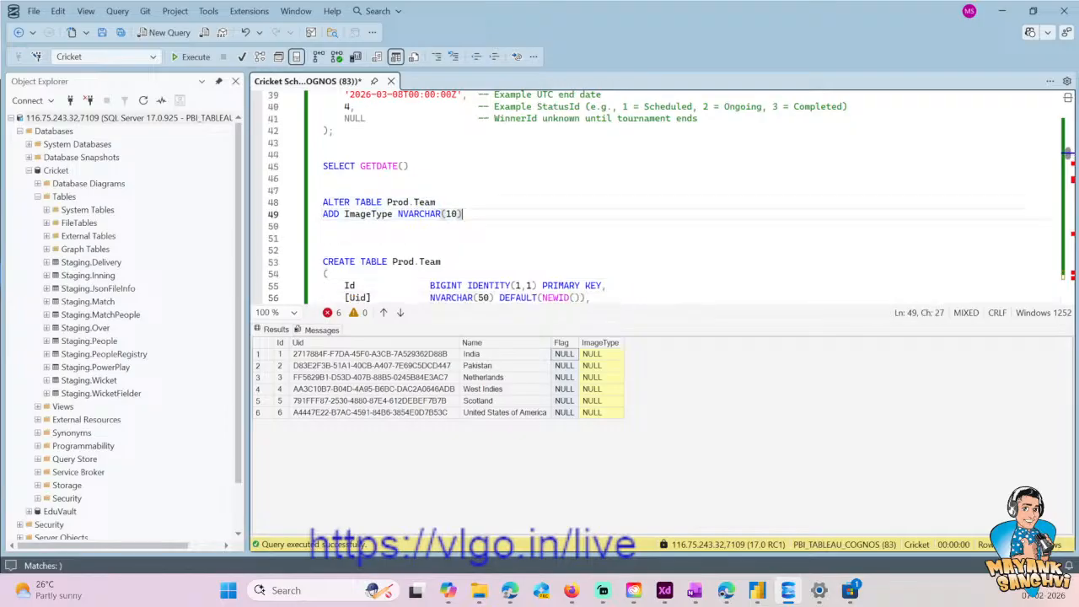
key(Return)
key(Return)
key(ctrl+v)
- Change the column in the duplicated ALTER TABLE statement to CountryCode NVARCHAR(5)
key(Left)
key(BackSpace)
key(BackSpace)
text(5)
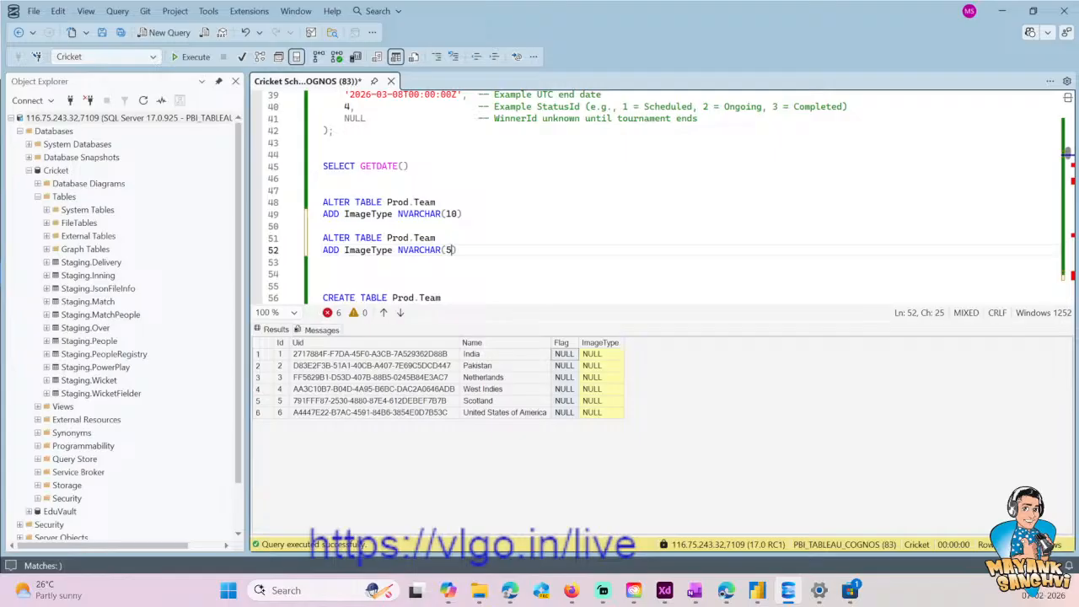
key(ctrl+Left)
key(ctrl+Left)
key(ctrl+Left)
key(ctrl+shift+Right)
key(shift+Left)
text(CountryCo)
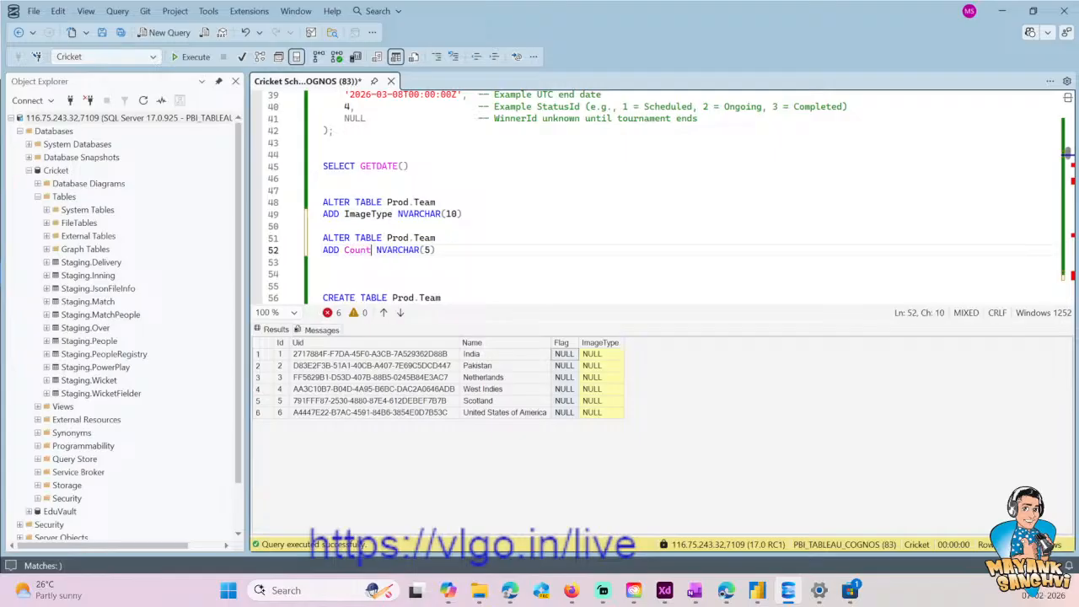
text(de)
key(End)
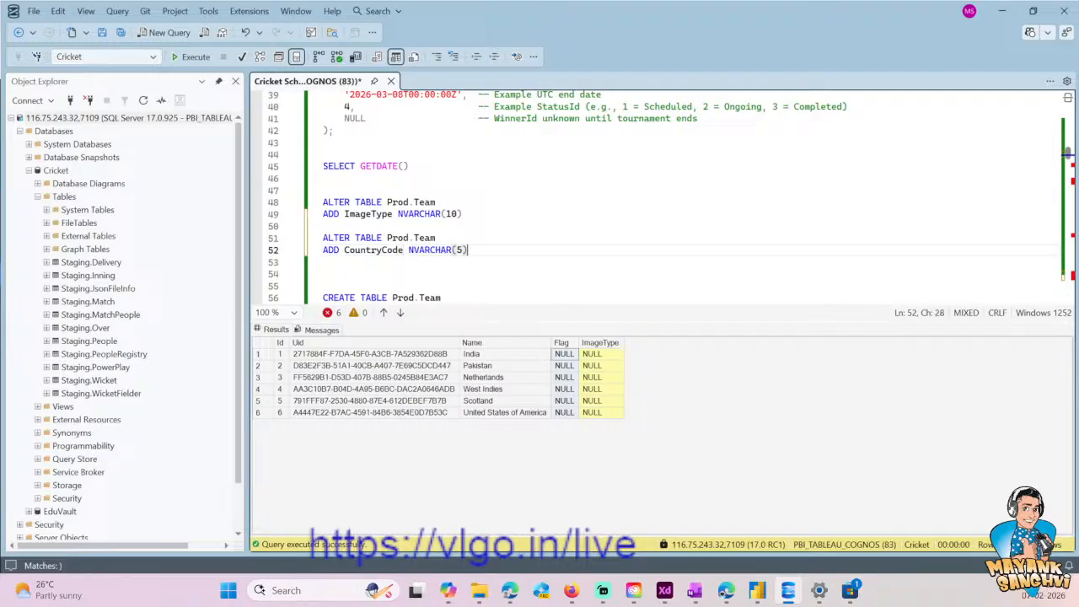
- Run only the ALTER TABLE statement that adds CountryCode to Prod.Team
key(shift+Home)
key(shift+Up)
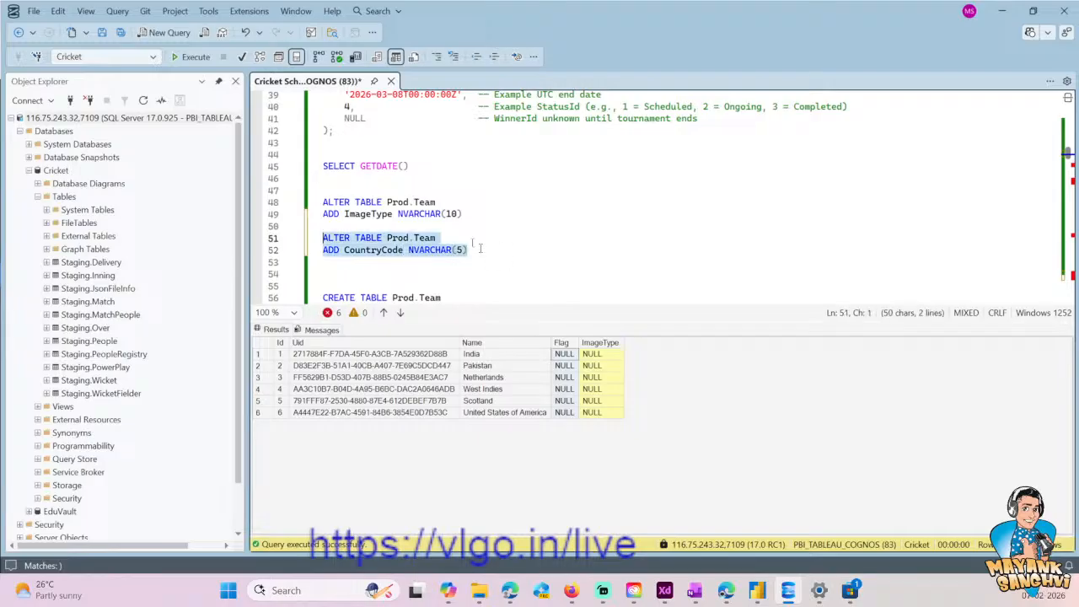
click(191, 57)
click(440, 202)
click(387, 238)
- Run the SELECT * FROM Prod.Team query at the end of the script again to check the table's columns
key(ctrl+End)
key(Up)
key(Up)
key(Up)
key(Up)
key(Up)
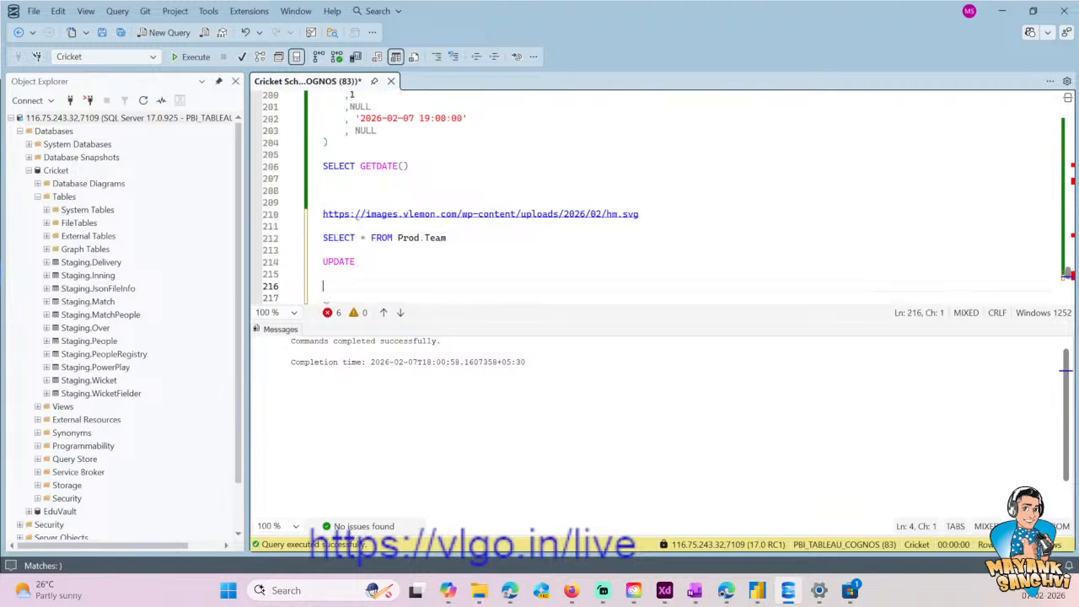
key(shift+End)
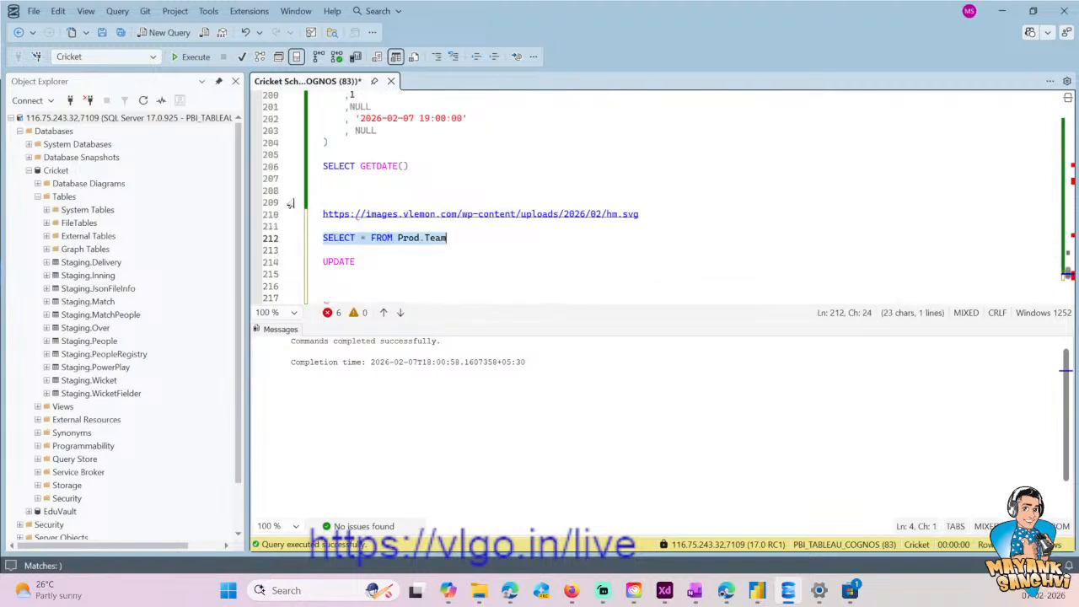
click(202, 59)
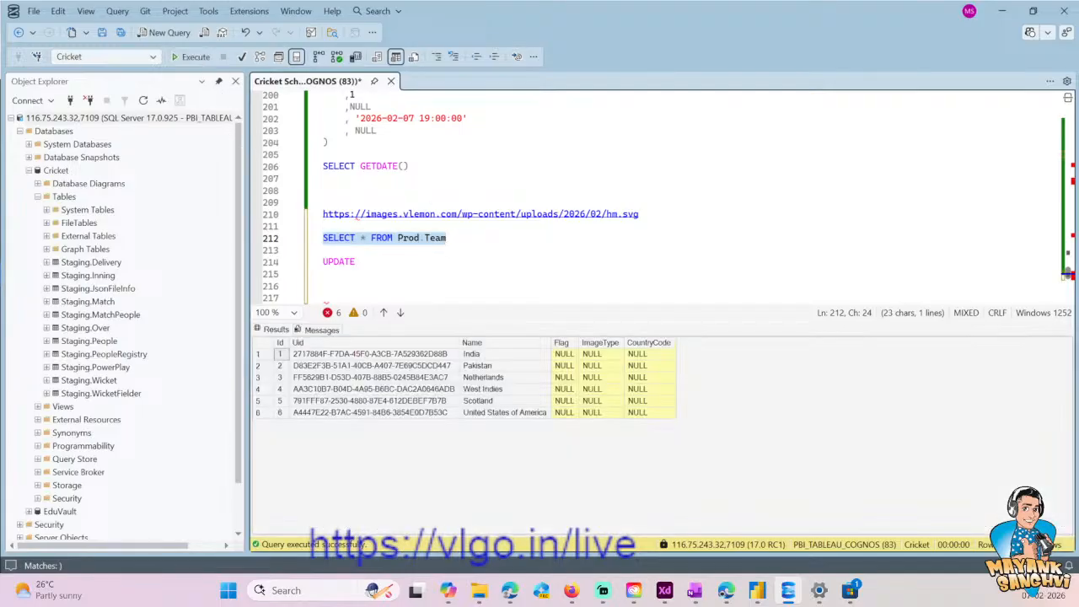
- Copy the table name Prod.Team from the SELECT query into the unfinished UPDATE statement
key(Down)
drag(392, 237, 447, 238)
key(Down)
key(ctrl+c)
key(Down)
key(Down)
key(ctrl+v)
- Add a SET CountryCode line beneath UPDATE Prod.Team in the script
key(Return)
text(SET)
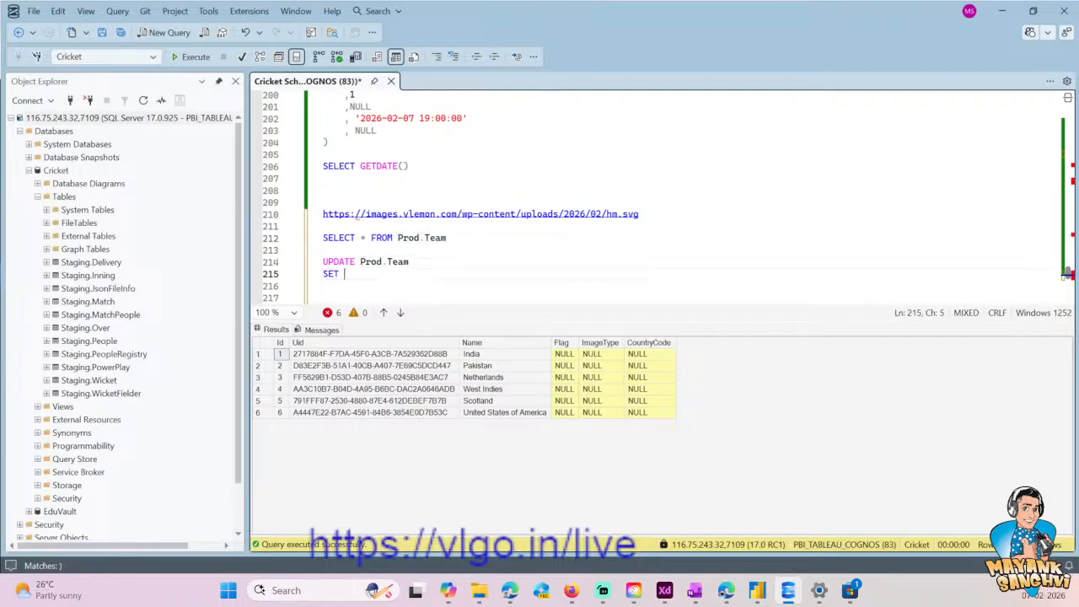
text( Co)
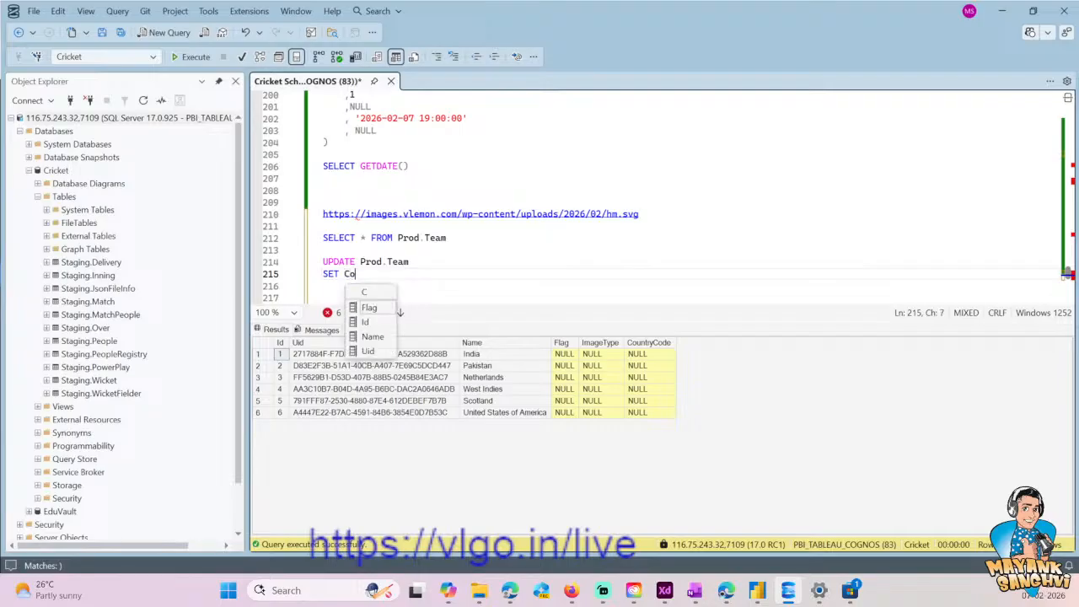
text(untryCo)
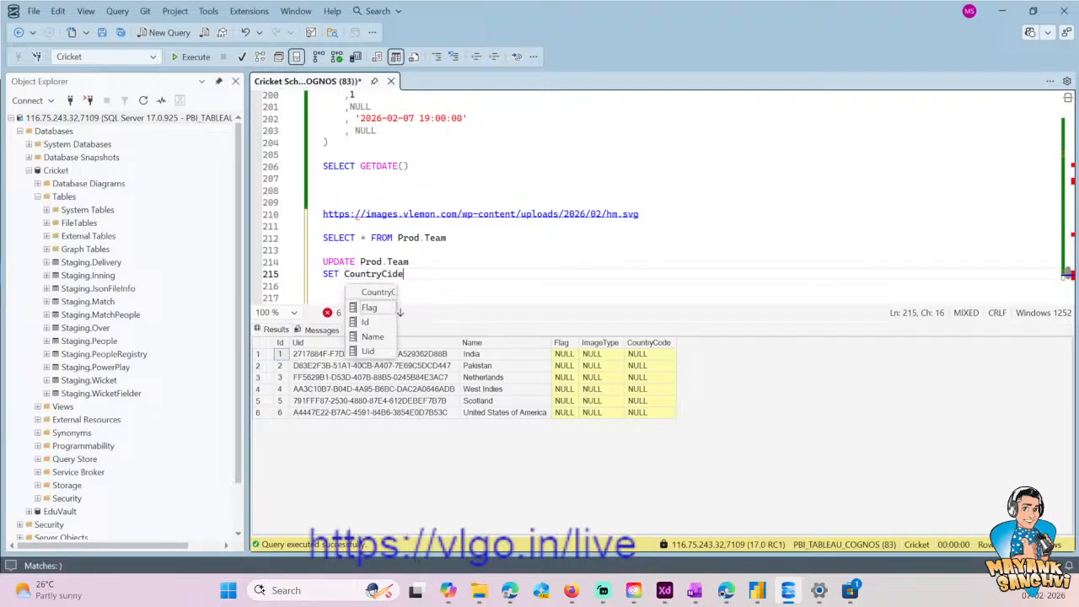
key(BackSpace)
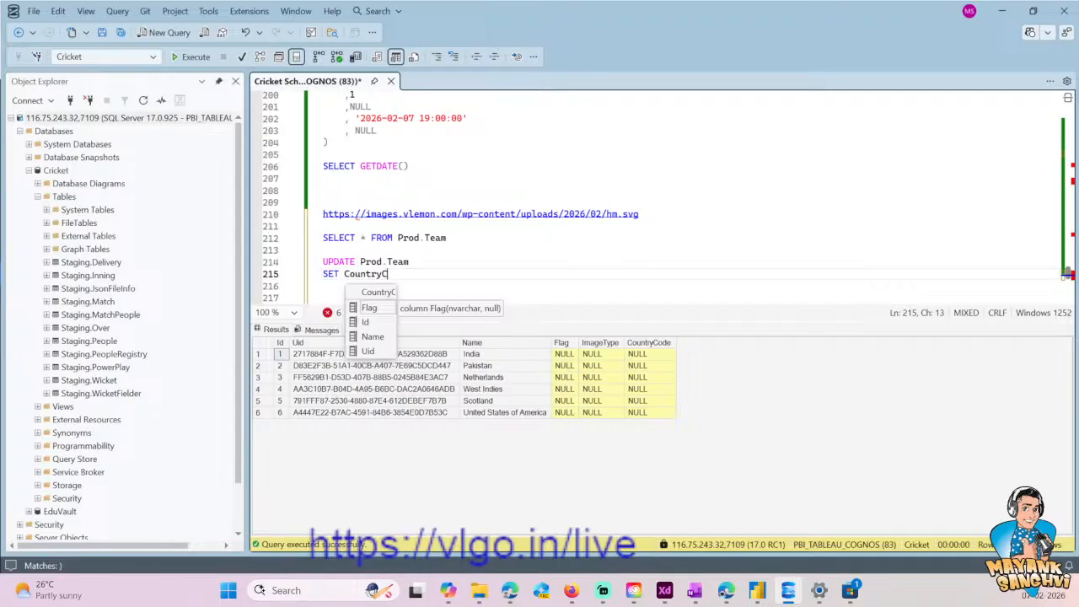
text(ide)
key(BackSpace)
key(BackSpace)
key(BackSpace)
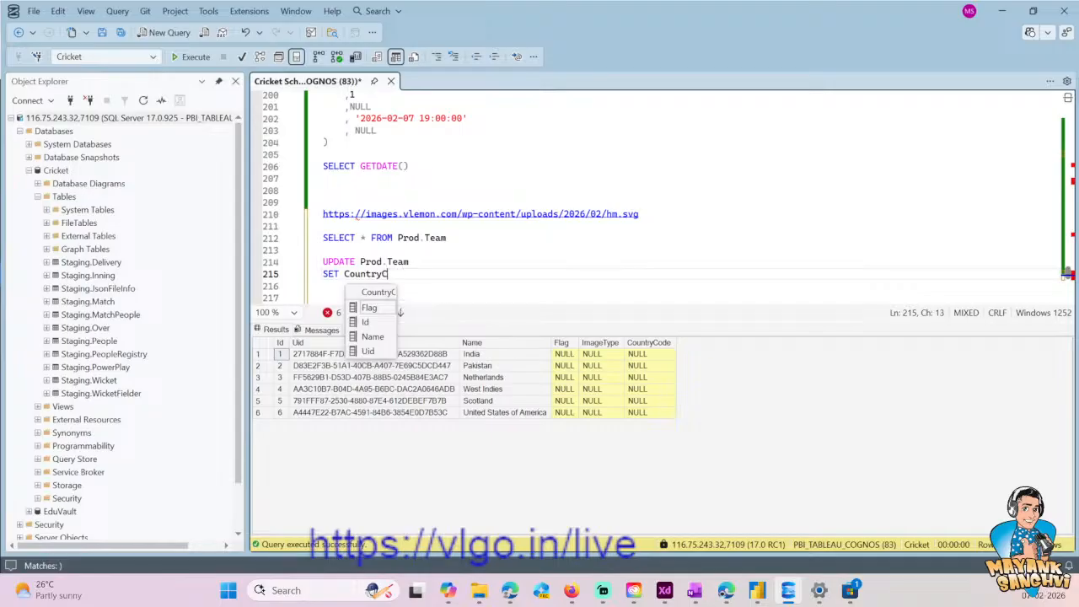
text(ode)
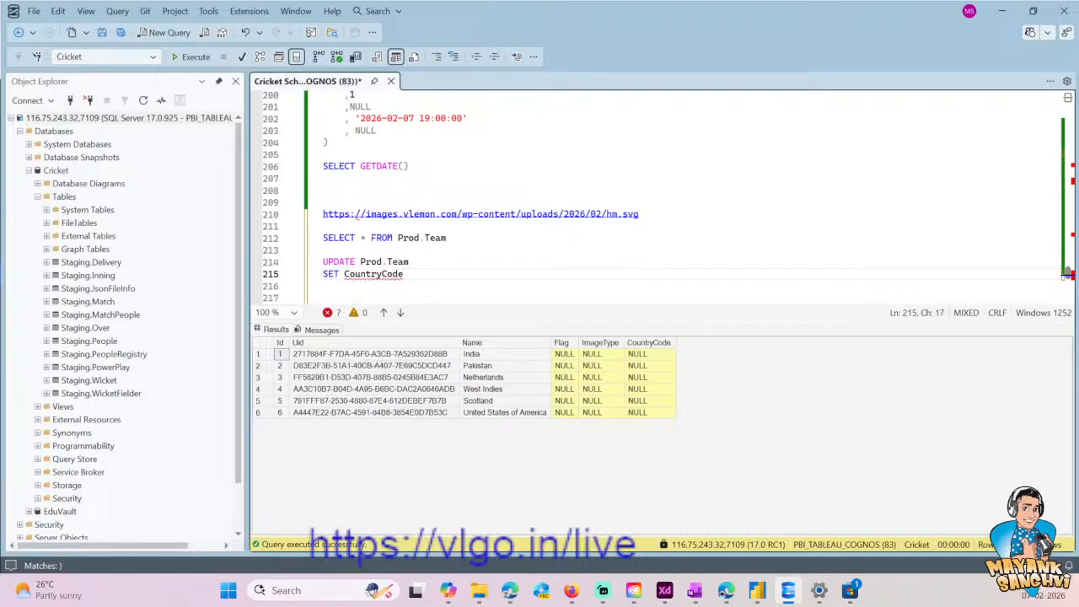
- Copy all the team names from the query results, then switch to Copilot and start a new chat
drag(494, 359, 500, 414)
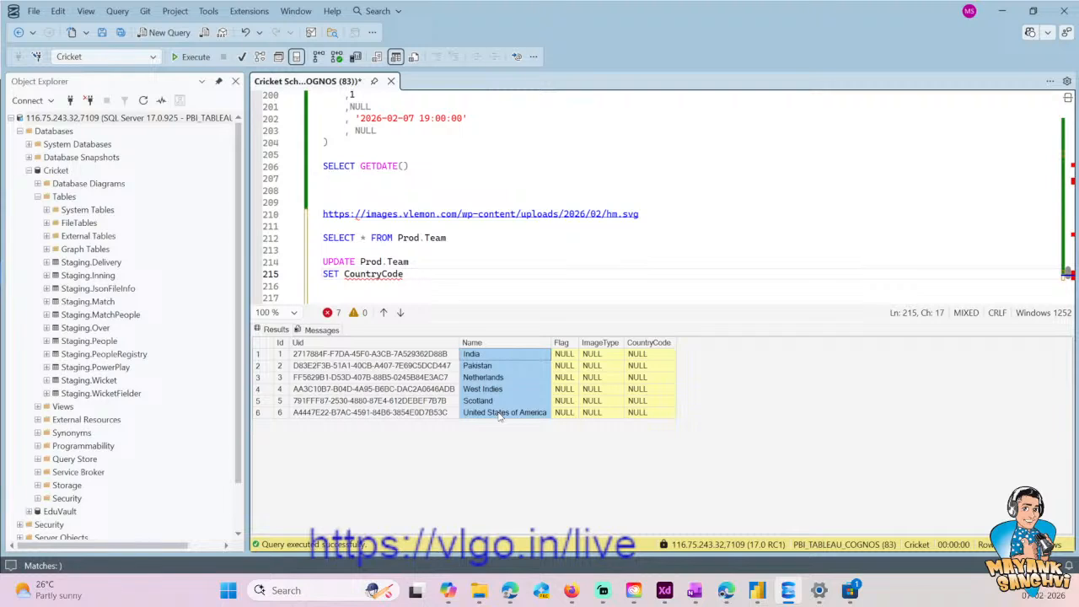
click(448, 591)
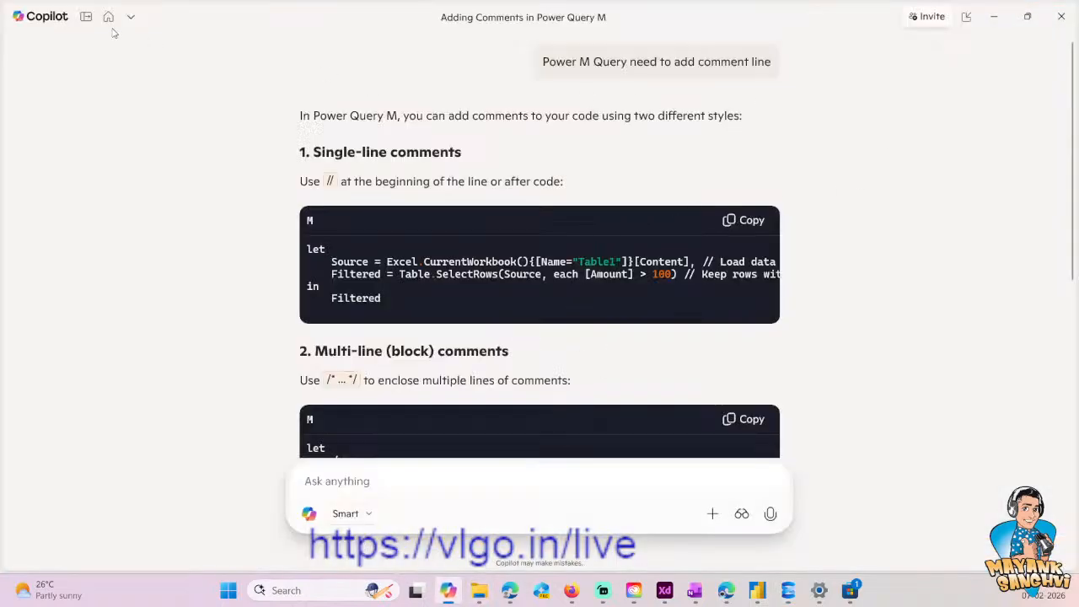
click(132, 16)
click(107, 54)
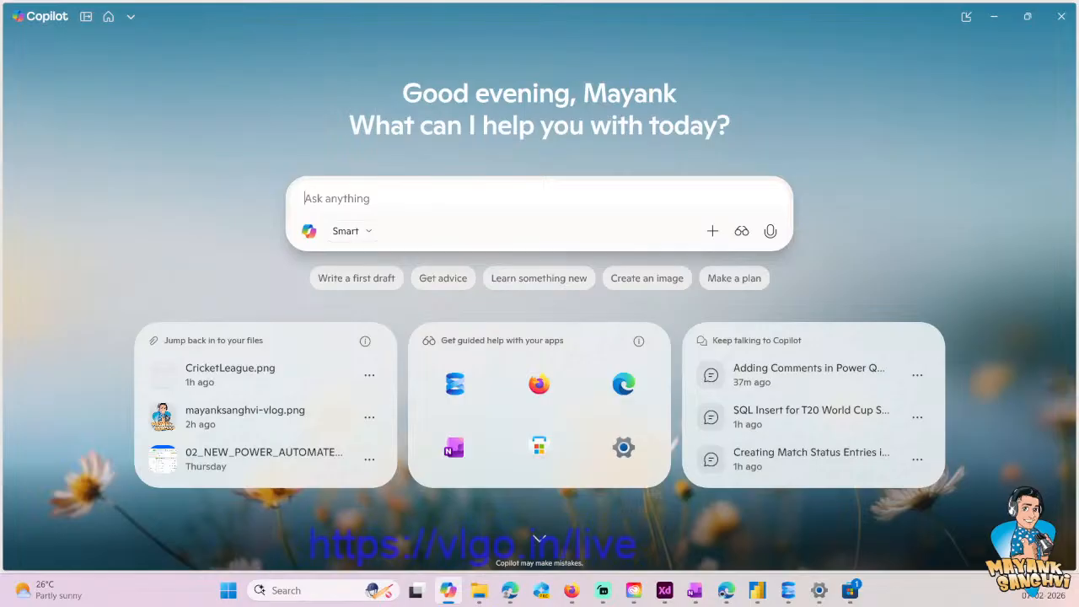
- Ask Copilot for "Country Code for following countries" with the copied team names from India to United States of America
text(Country Code for )
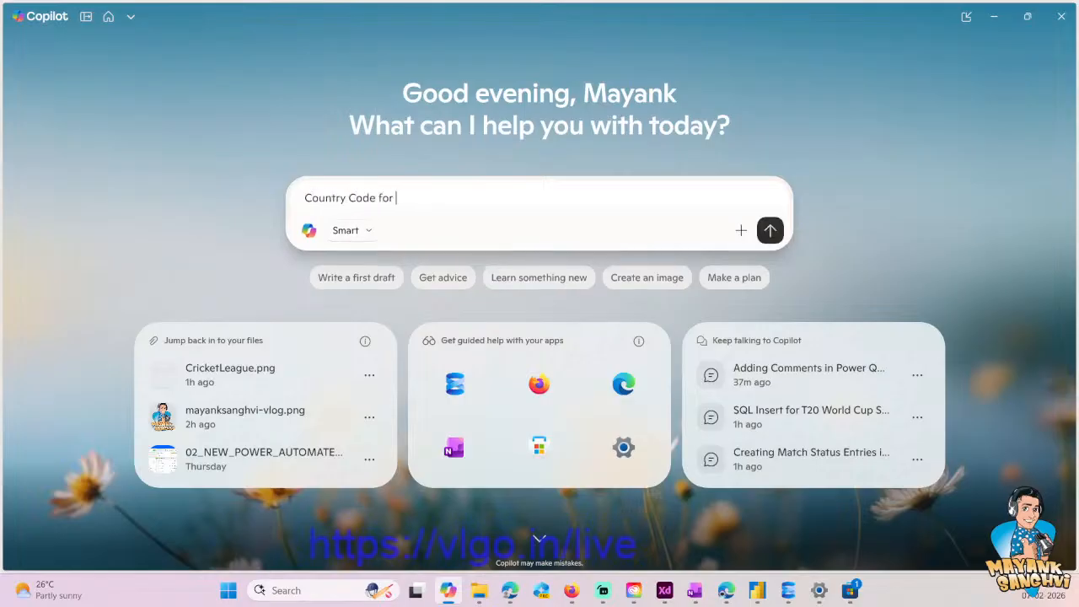
text(following co)
text(2)
key(BackSpace)
key(BackSpace)
text(untire)
key(BackSpace)
key(BackSpace)
text(ies)
key(ctrl+v)
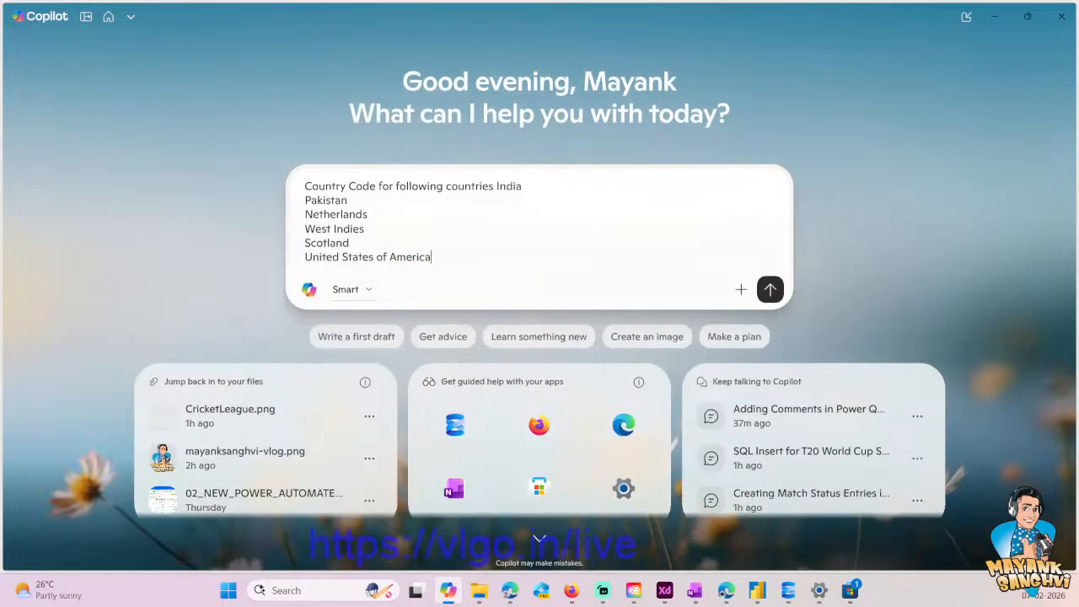
key(Return)
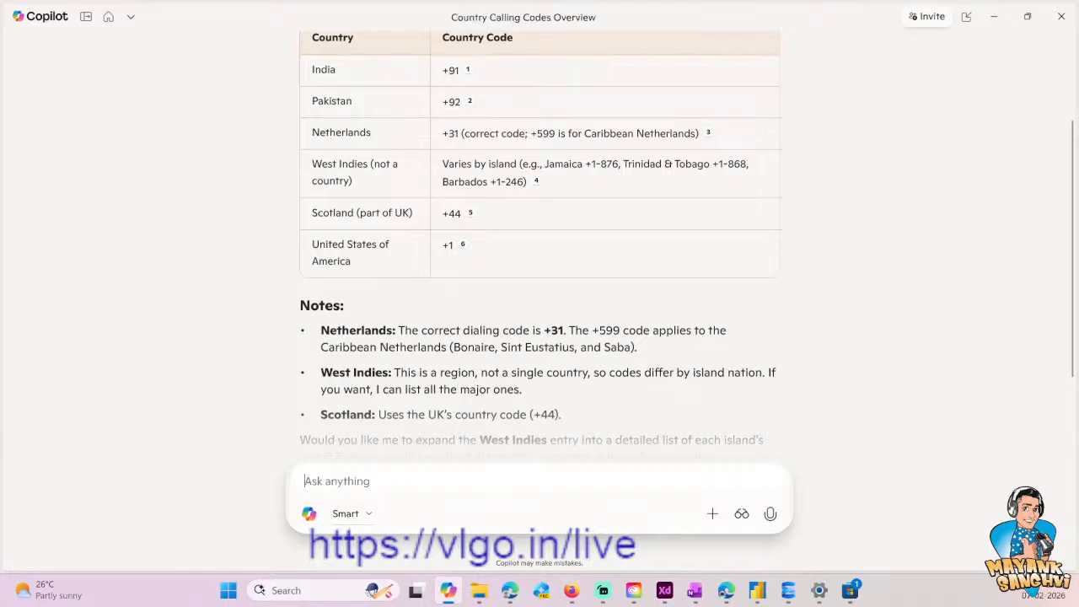
- Ask Copilot in the same chat for the two-letter alphabetic ISO country codes
scroll(462, 432, down, 2)
scroll(439, 455, up, 5)
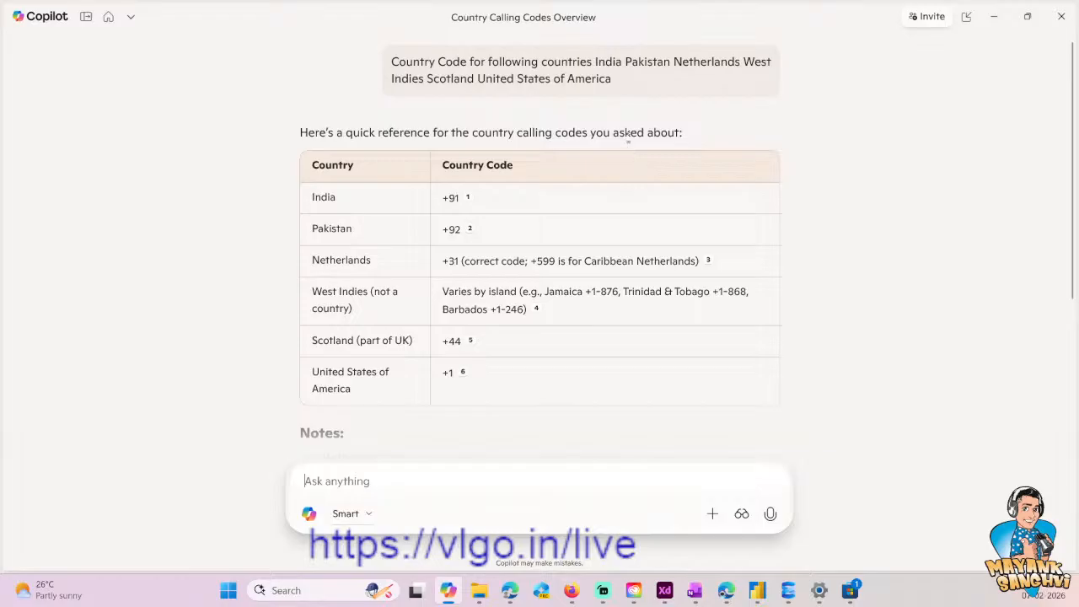
text(t)
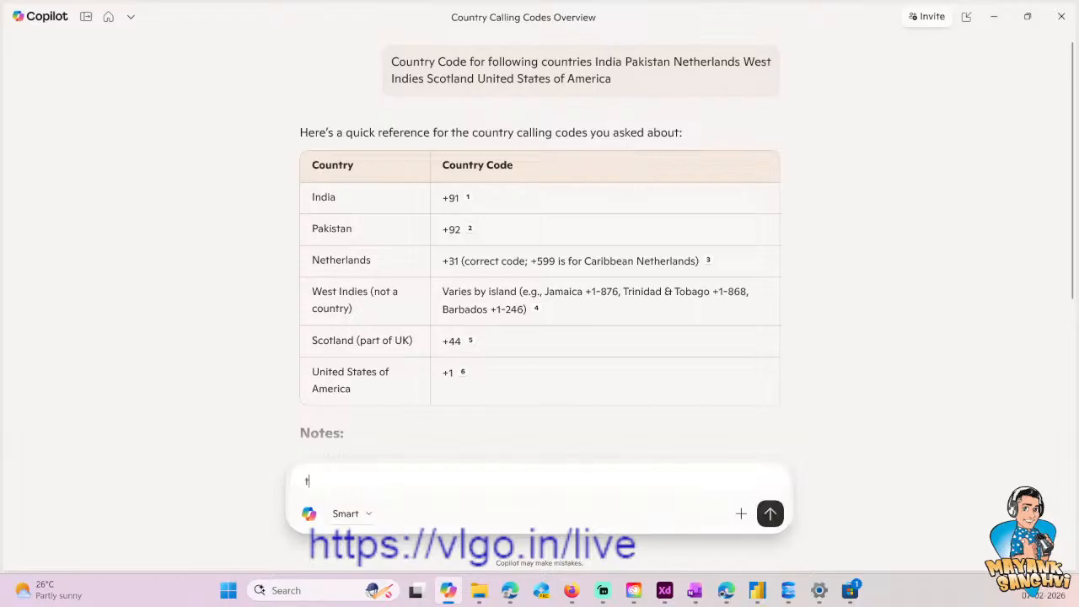
text(wo letter)
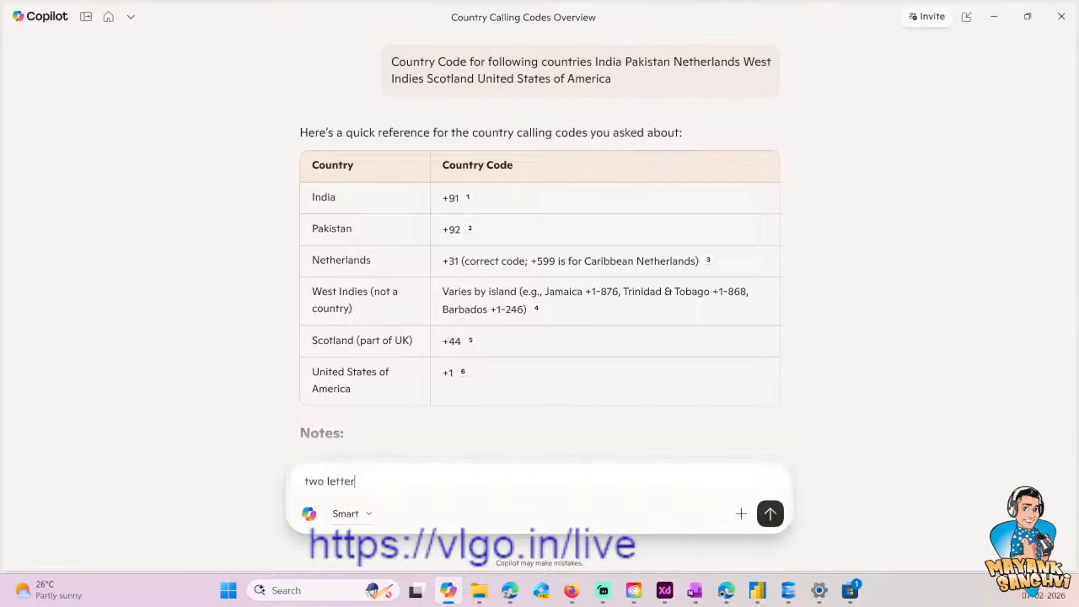
text( alp)
key(BackSpace)
text(lphabetic countr code iso)
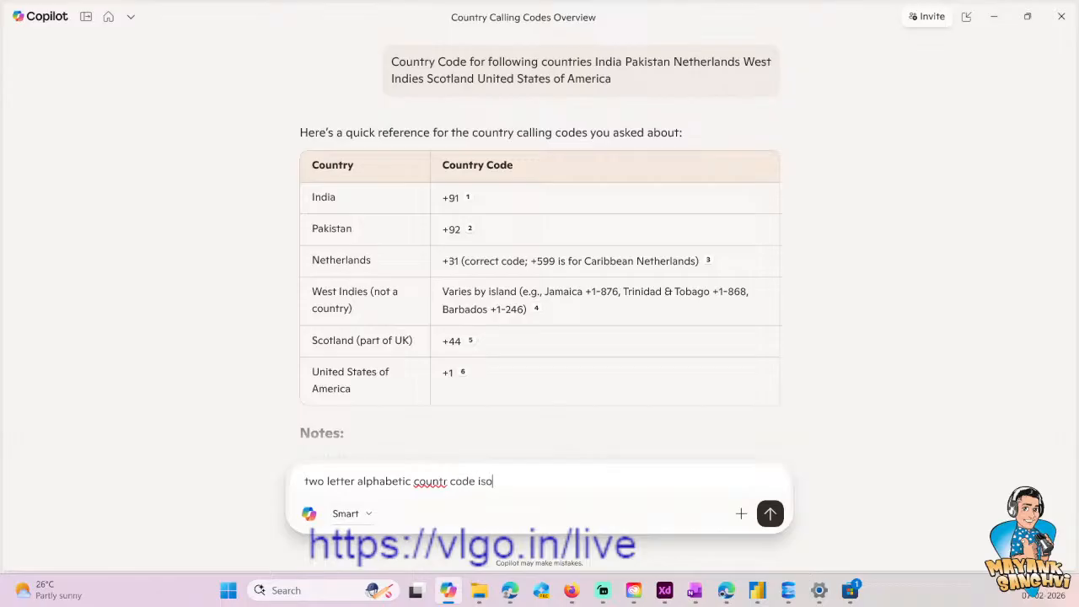
key(Return)
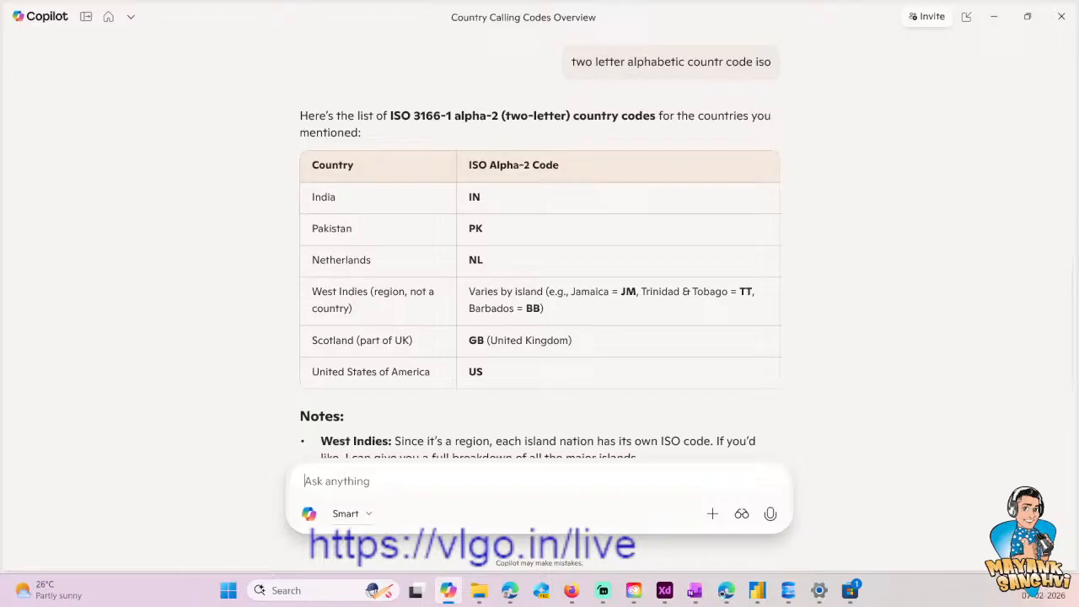
- Back in SQL Server Management Studio, complete the UPDATE statement with CountryCode = 'in' and WHERE Id = 1
mouse_move(788, 594)
key(alt+Tab)
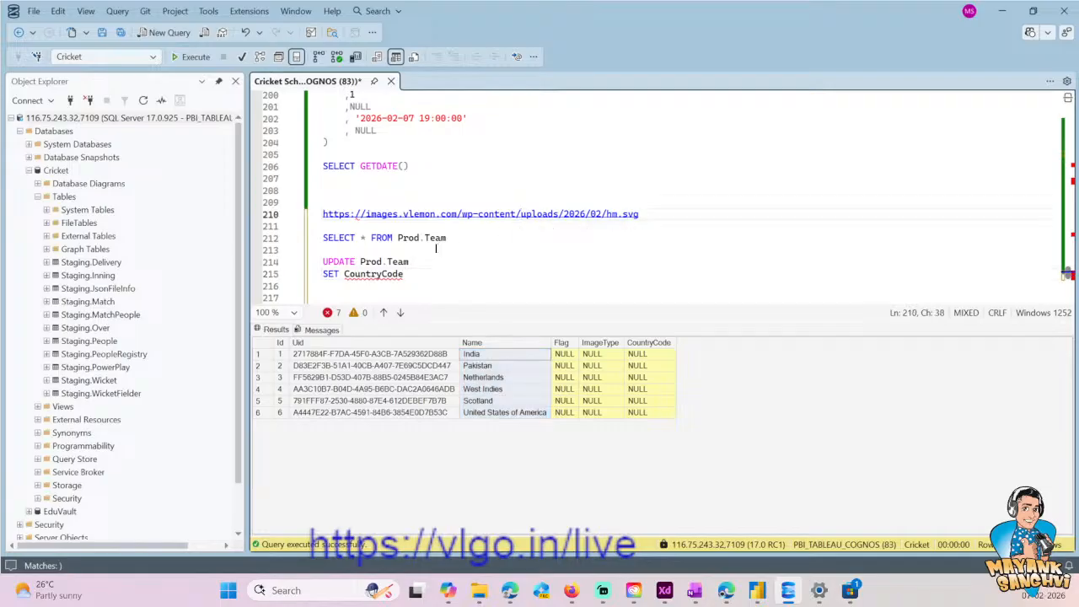
key(Return)
text(WHERE )
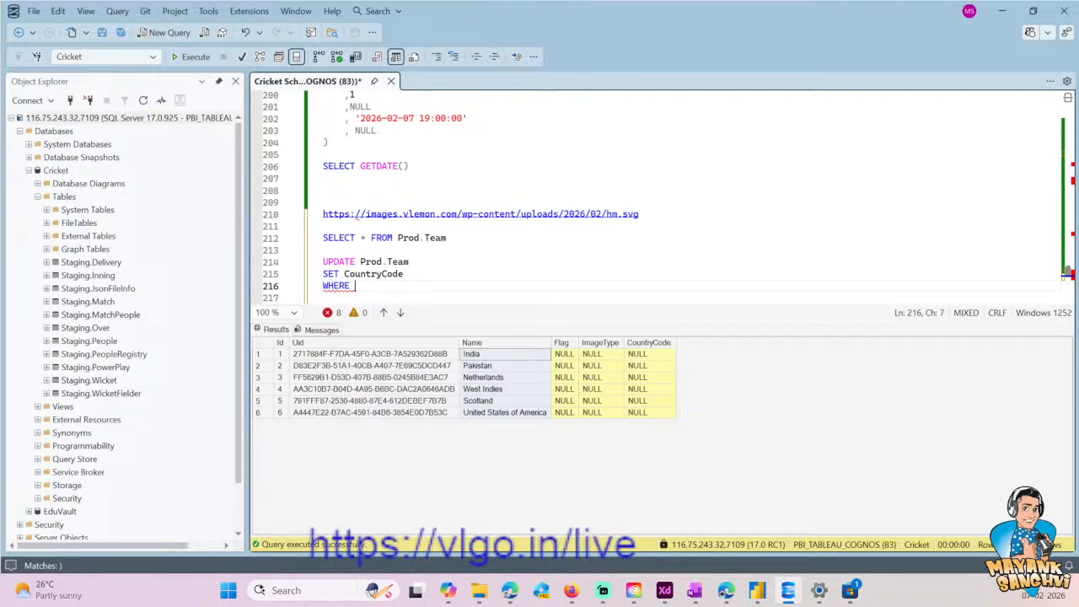
text(I)
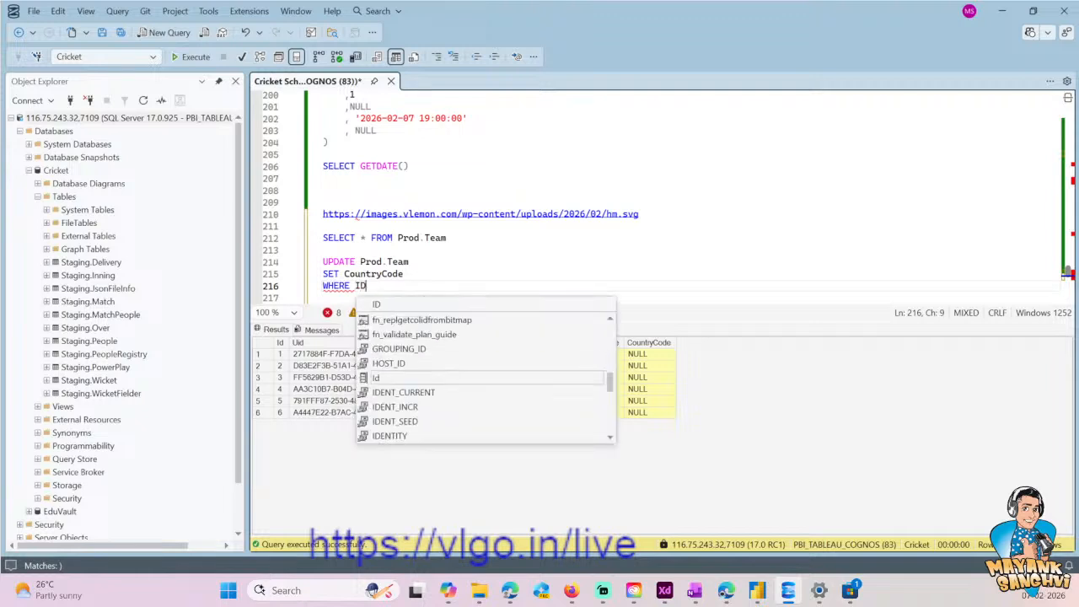
text(d = 1)
key(Up)
text(= )
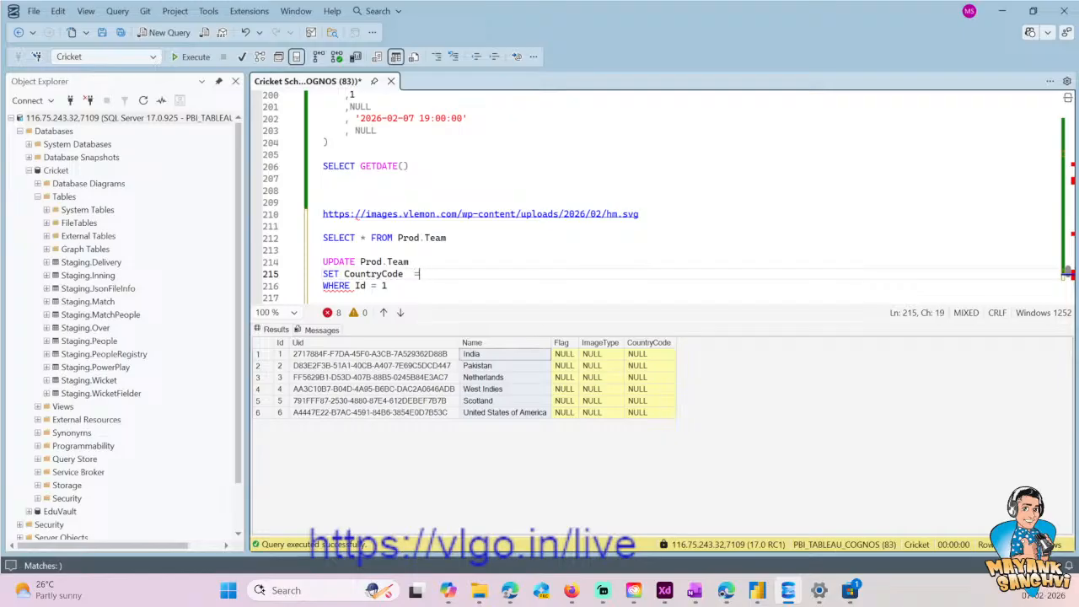
text('in')
key(Left)
text(in)
- Run only the UPDATE statement that sets India's CountryCode to 'in'
key(Down)
key(Down)
key(Up)
key(shift+Home)
key(Up)
key(End)
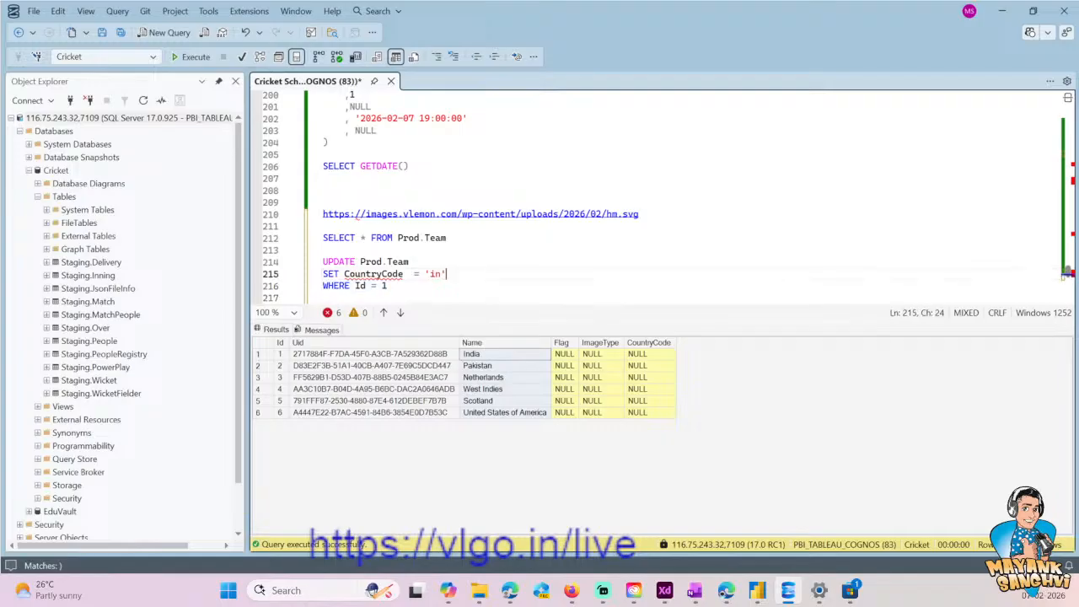
double_click(436, 274)
key(Down)
key(End)
key(shift+Home)
key(shift+Up)
key(shift+Up)
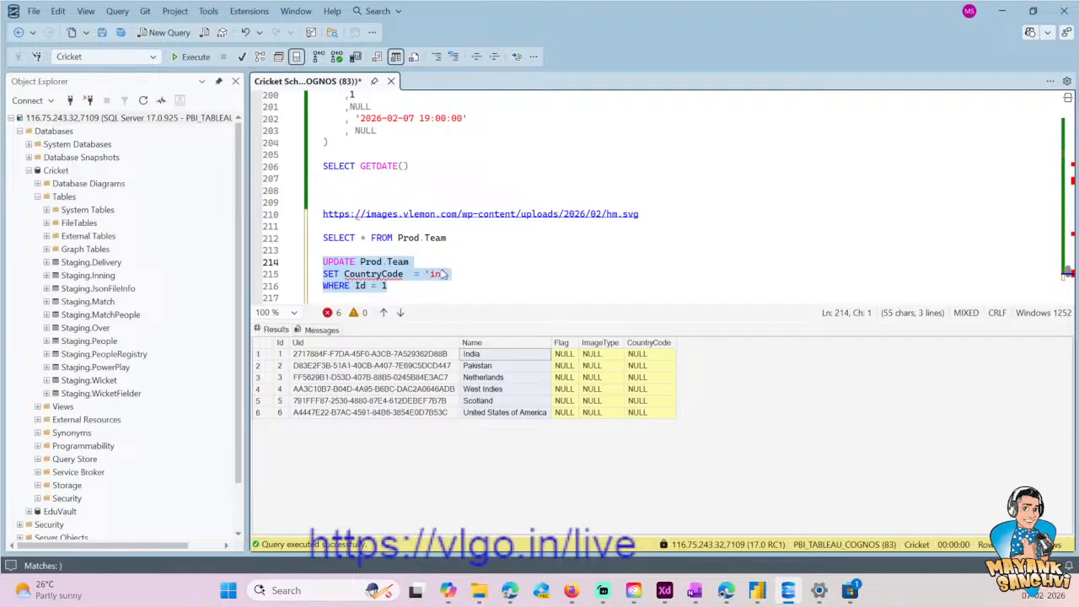
click(442, 274)
drag(393, 286, 323, 262)
click(193, 56)
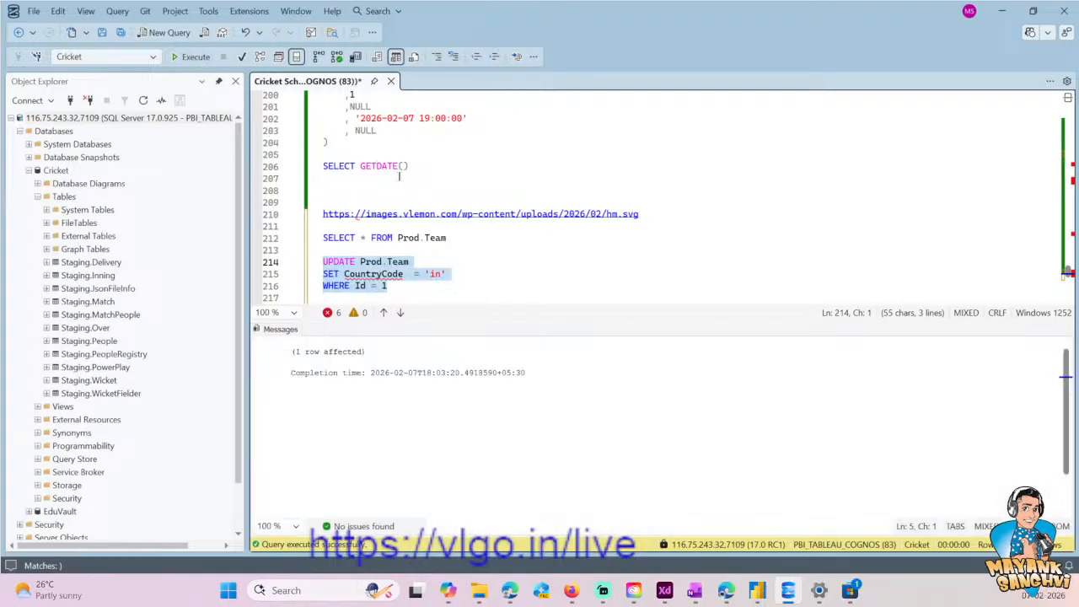
- Run the SELECT * FROM Prod.Team query again to check India's country code
key(alt+Tab)
key(alt+Tab)
drag(447, 239, 323, 226)
click(192, 56)
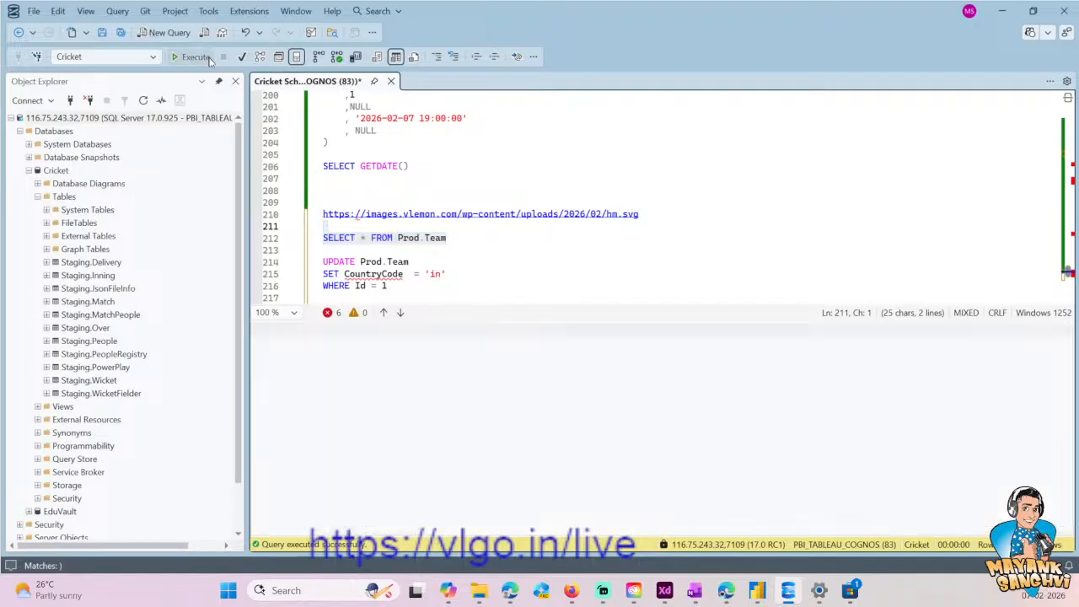
- End the UPDATE statement with GO and duplicate the whole block below it
click(403, 294)
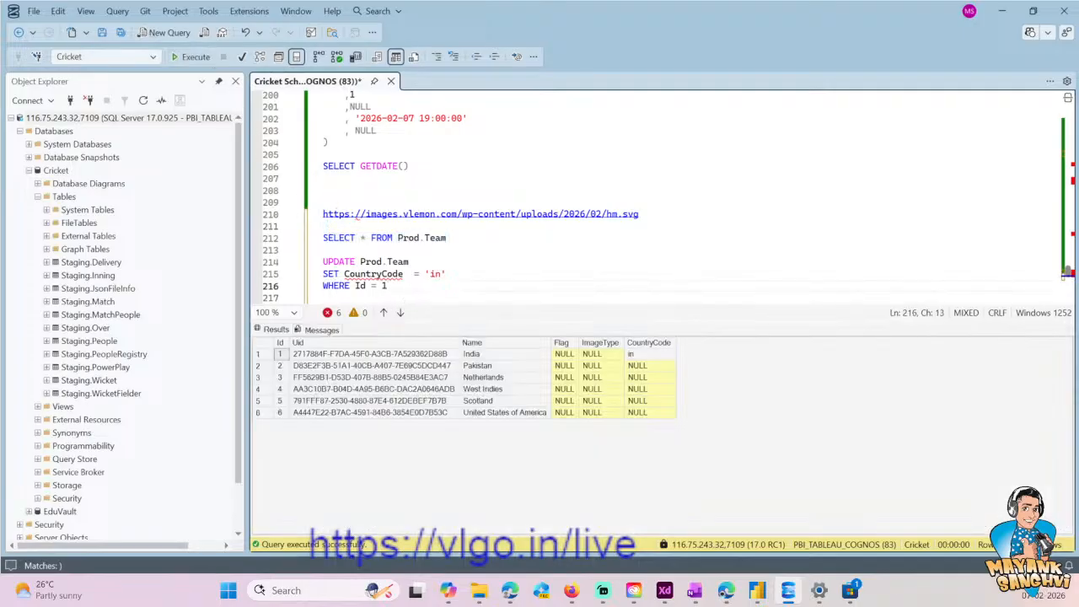
text(GO)
key(shift+Home)
key(shift+Up)
key(shift+Up)
key(shift+Up)
key(ctrl+c)
key(Right)
key(Return)
key(Return)
key(ctrl+v)
- Change the duplicated UPDATE block to CountryCode = 'pk' and Id = 2 for Pakistan
key(Up)
key(End)
key(BackSpace)
text(2)
key(Up)
key(End)
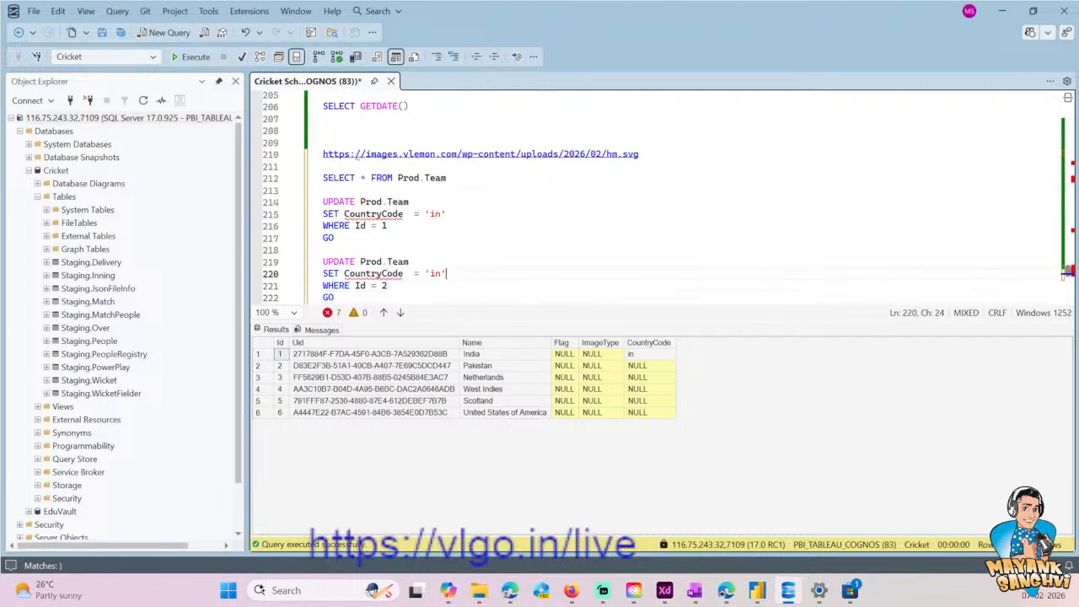
key(BackSpace)
key(BackSpace)
key(BackSpace)
text(pk')
key(alt+Tab)
key(alt+Tab)
- Duplicate the Pakistan UPDATE block, including its GO line, below the existing one
key(Down)
key(Down)
key(shift+Home)
key(shift+Up)
key(shift+Up)
key(shift+Up)
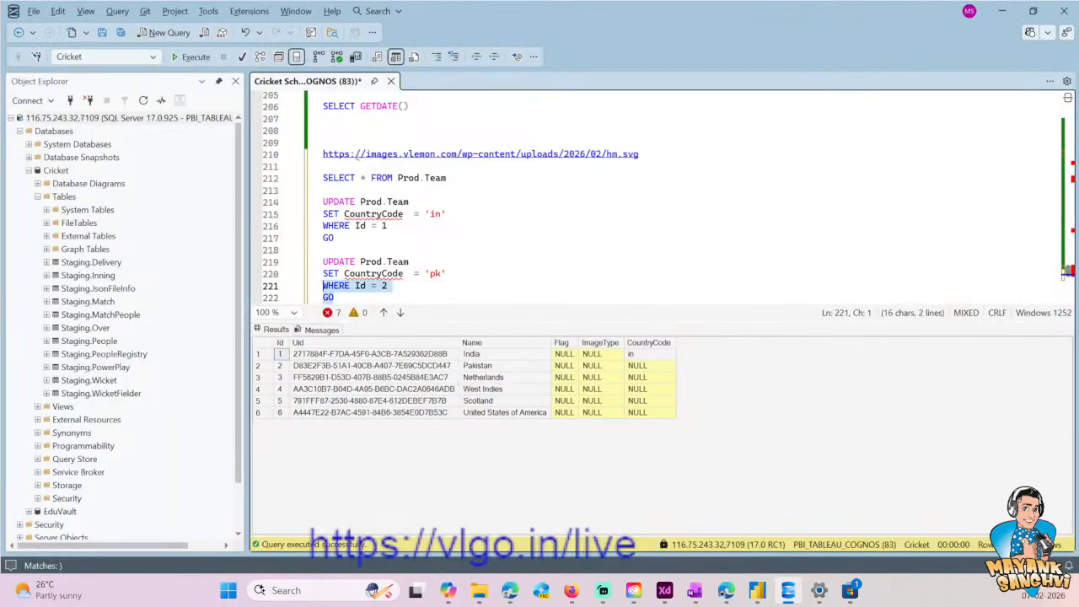
key(ctrl+c)
key(Right)
key(Return)
key(Return)
key(ctrl+v)
- Set CountryCode to 'nl' in the third UPDATE block for the Netherlands
key(Up)
key(Up)
key(End)
key(BackSpace)
key(BackSpace)
text(nl)
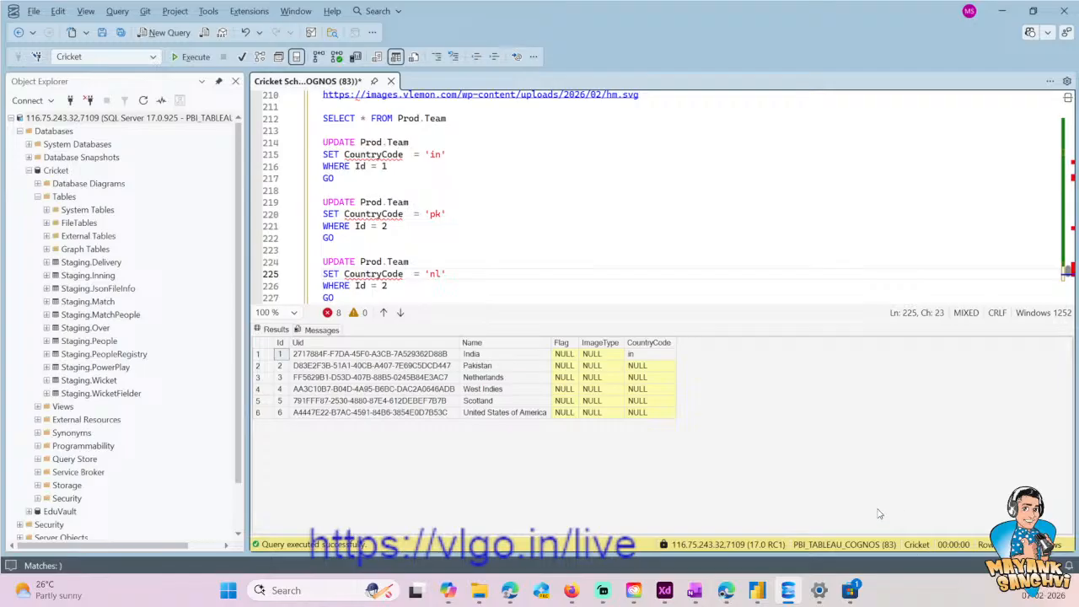
- Add a fourth UPDATE block at the end of the script by copying the 'nl' block
key(alt+Tab)
key(alt+Tab)
scroll(412, 262, down, 3)
scroll(412, 261, up, 1)
drag(361, 228, 323, 191)
click(351, 238)
key(ctrl+v)
key(Up)
key(Up)
key(Up)
key(Up)
key(Up)
key(Up)
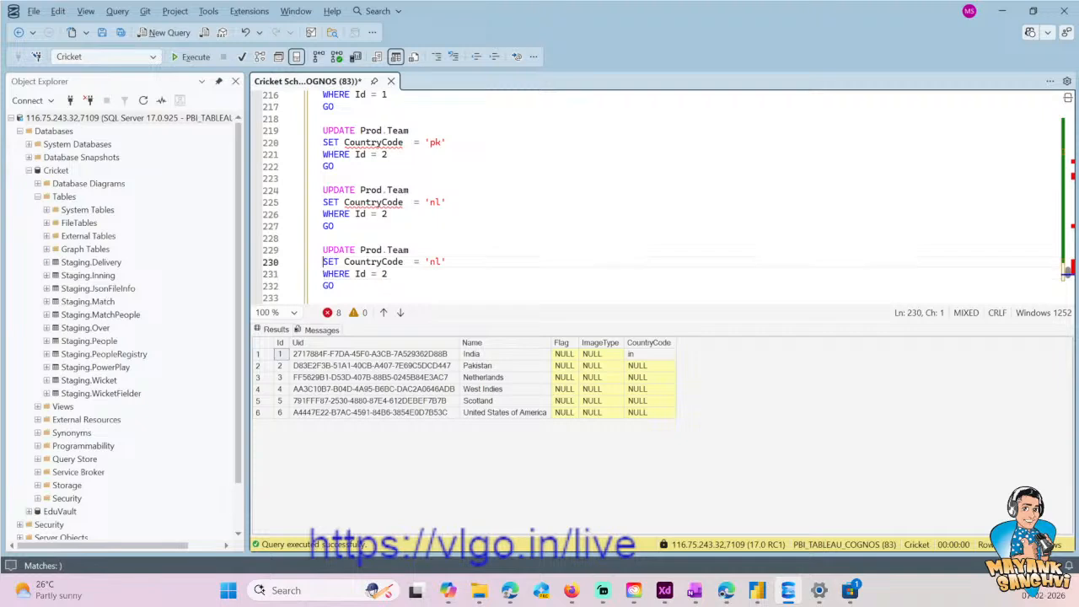
- Set the WHERE condition to Id = 3 in the third UPDATE block and Id = 6 in the fourth
key(End)
key(BackSpace)
text(3)
key(Down)
key(Down)
key(Down)
key(Down)
key(Down)
key(End)
key(BackSpace)
text(6)
- Re-enter 'nl' as CountryCode in the Id = 3 block and set it to 'us' in the Id = 6 block
key(Up)
key(Up)
key(Up)
key(Up)
key(Up)
key(Up)
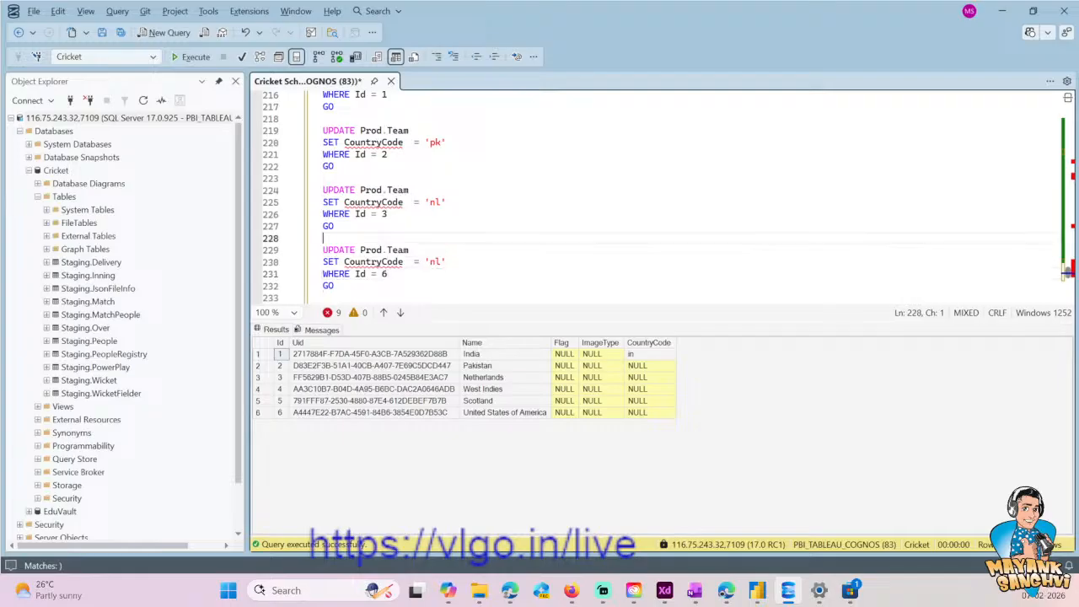
key(End)
key(BackSpace)
key(BackSpace)
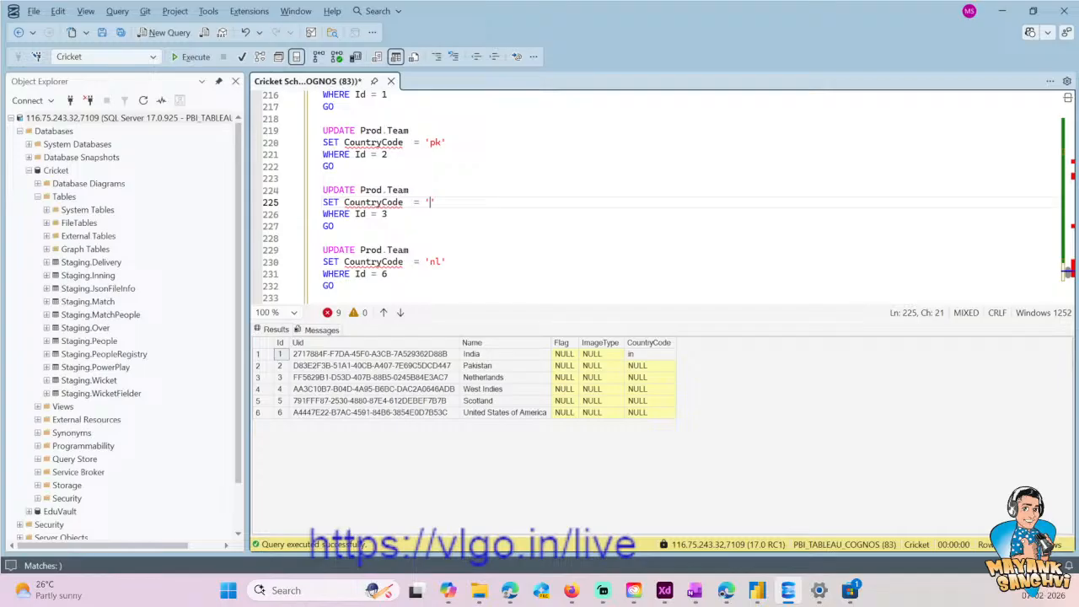
text(nl)
key(Down)
key(Down)
key(Down)
key(Down)
key(Down)
key(BackSpace)
key(BackSpace)
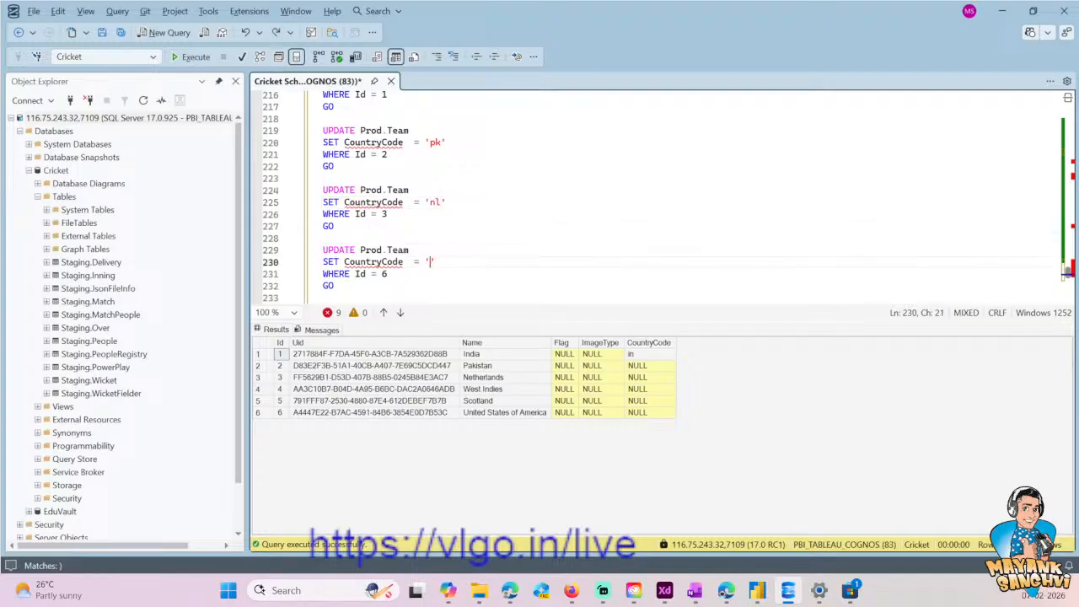
text(us)
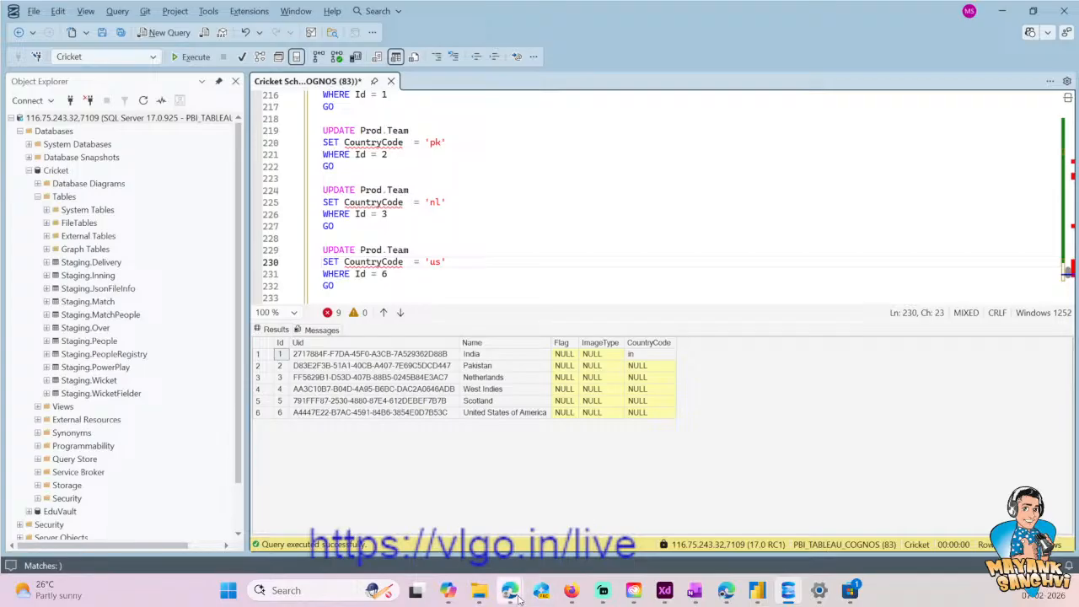
- Switch back to Copilot and examine the Jamaica code in the West Indies entry of the ISO table
click(448, 590)
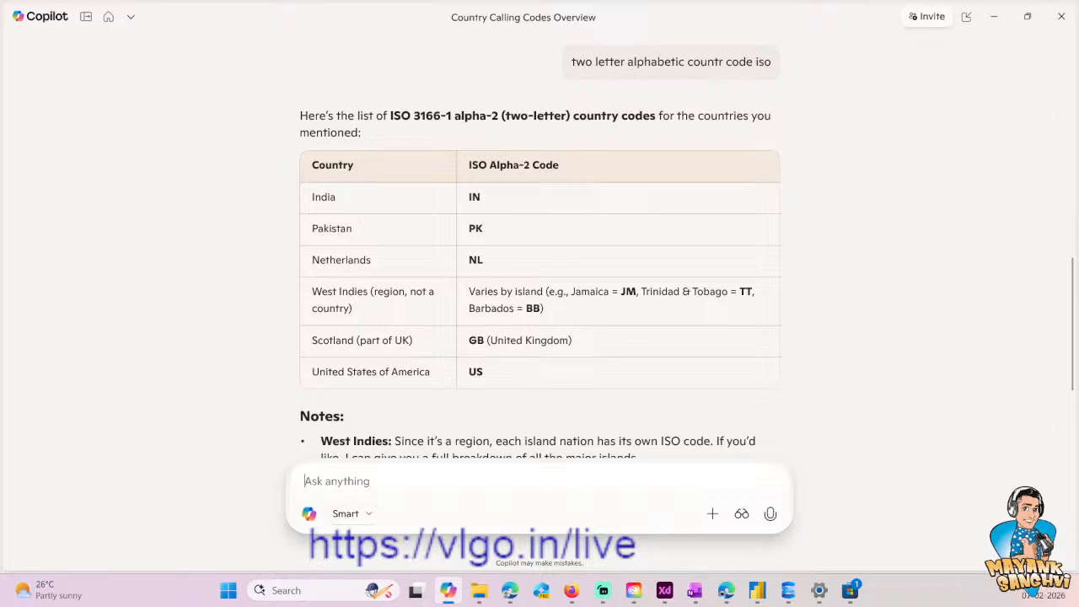
double_click(588, 292)
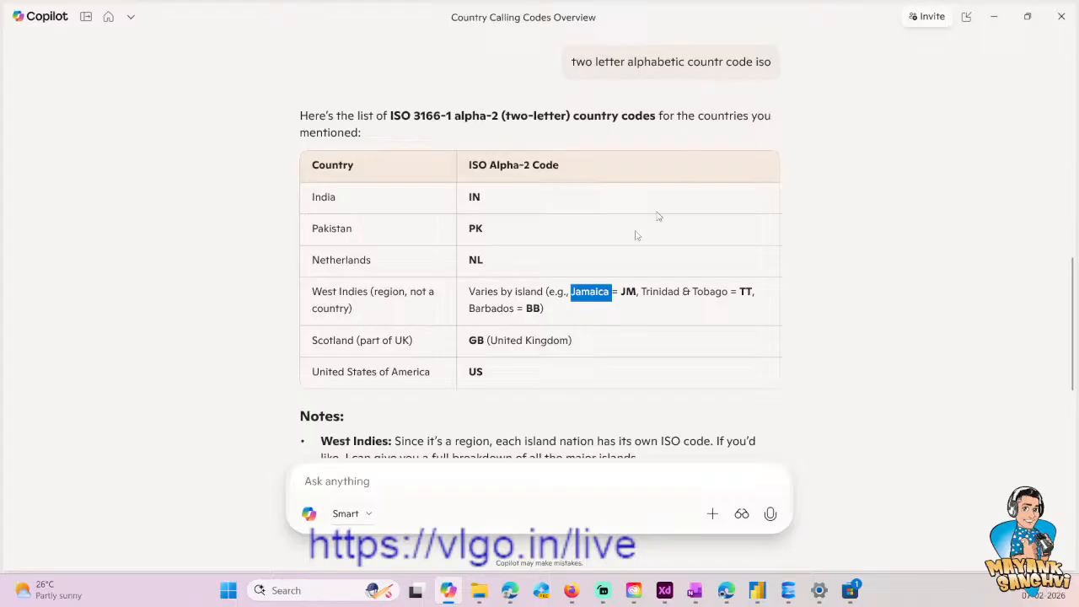
- Examine the ISO table's Scotland entry and the notes on the West Indies and Scotland codes
click(587, 381)
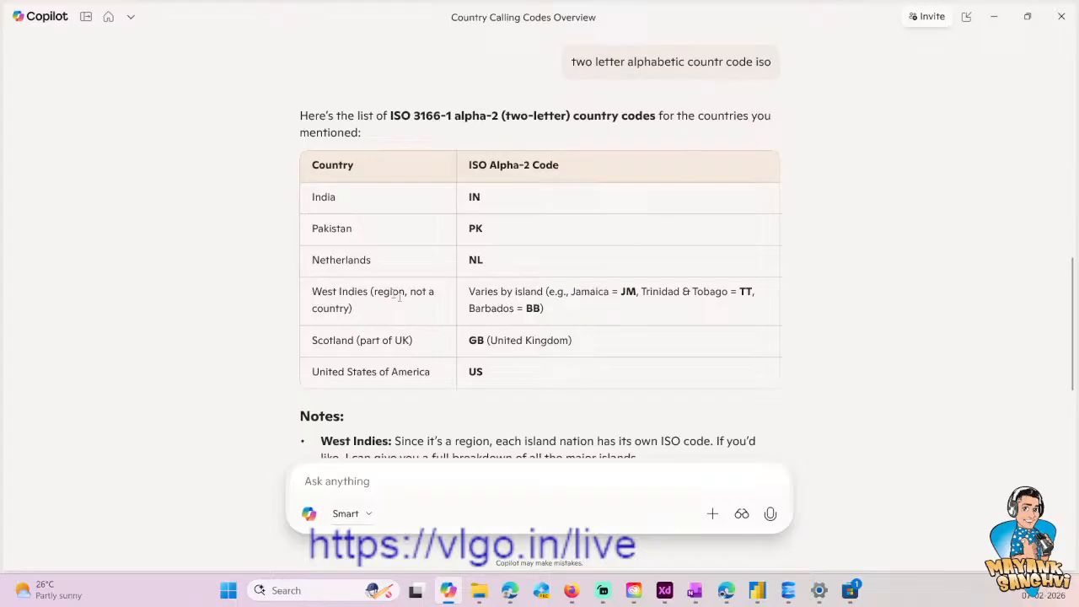
drag(485, 341, 477, 340)
click(477, 344)
scroll(472, 414, down, 1)
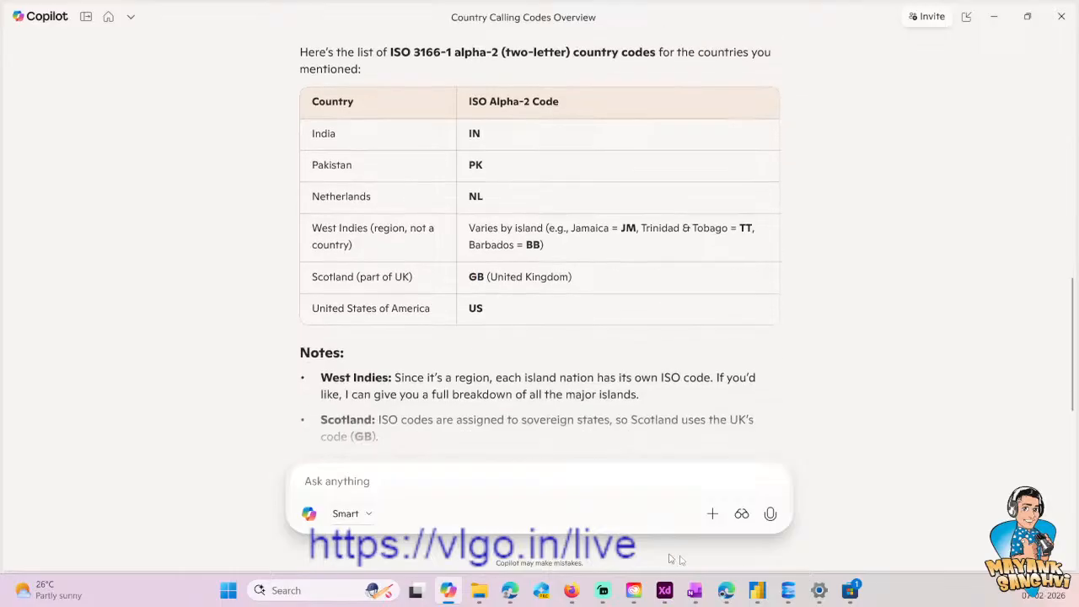
- Switch to the WordPress media library in Firefox and copy the file URL of West_indies_cricket_board_flag
mouse_move(572, 591)
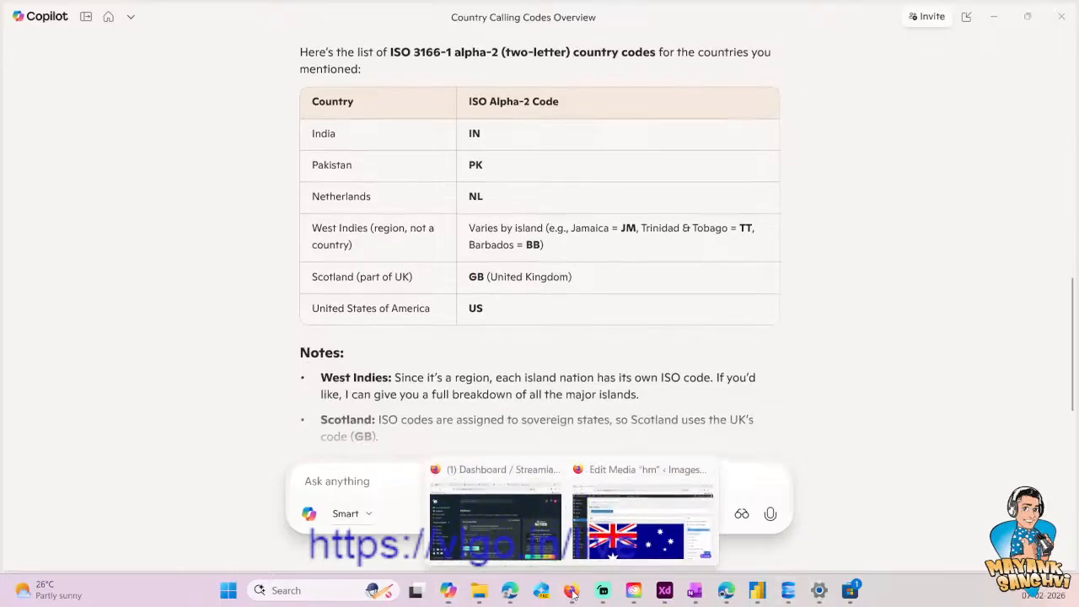
click(636, 548)
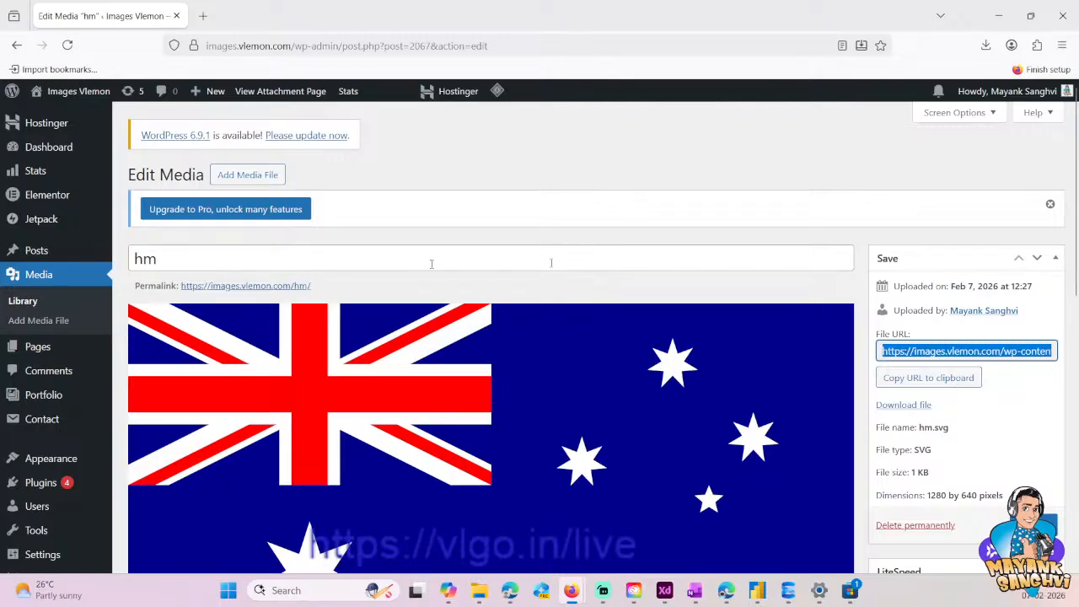
click(66, 278)
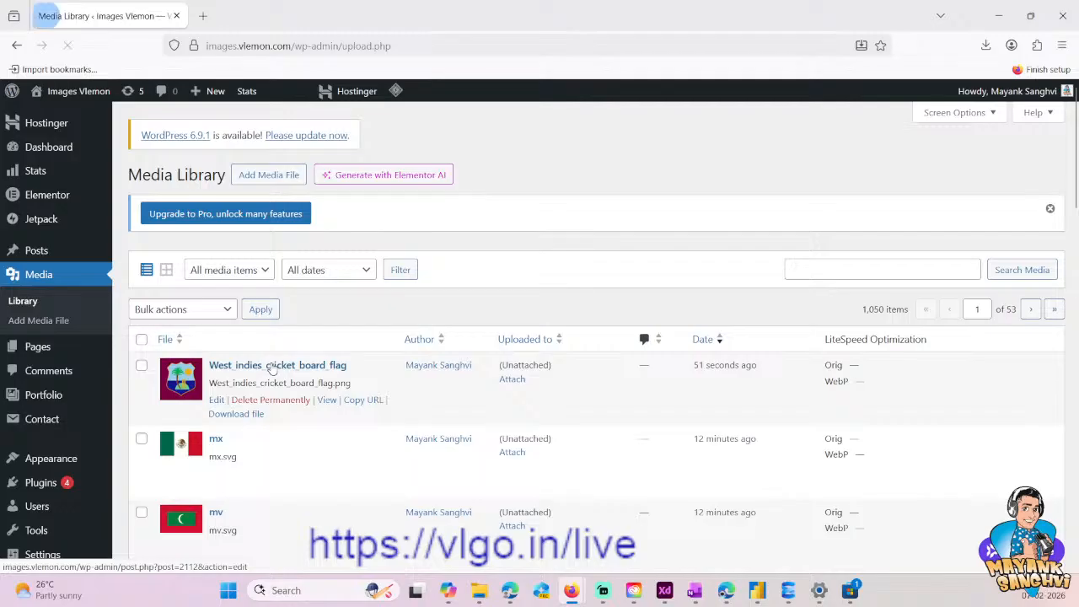
click(253, 365)
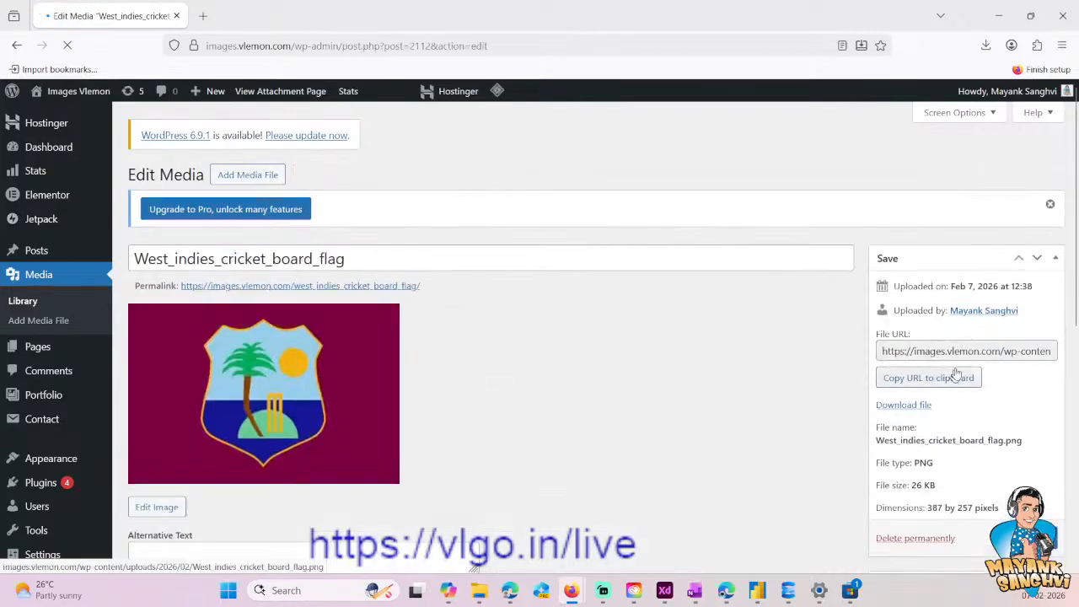
triple_click(964, 350)
key(ctrl+c)
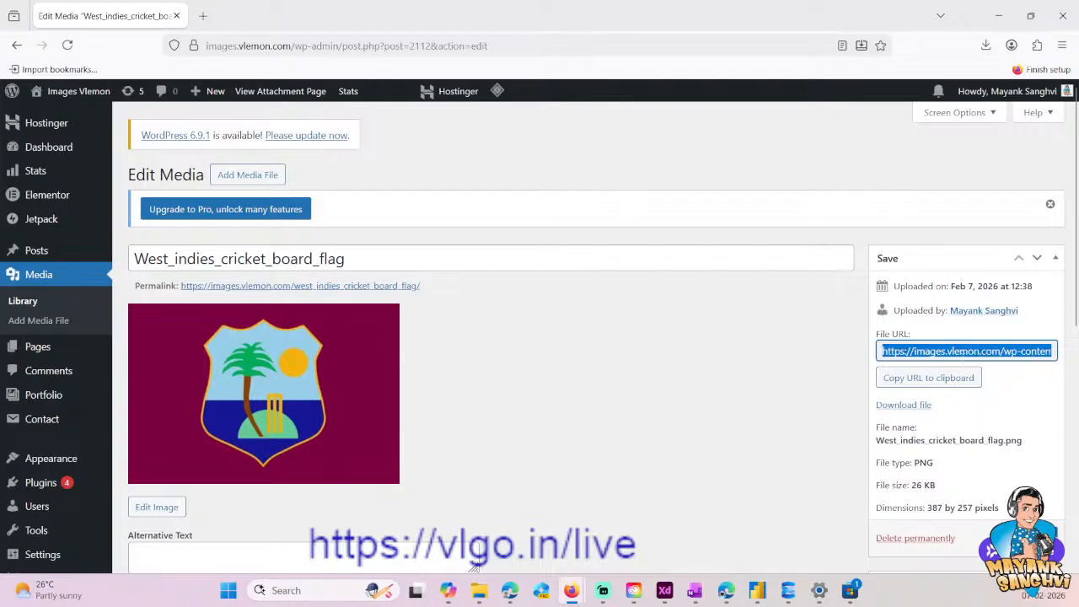
- Switch back to SQL Server Management Studio and paste the West Indies flag URL below the last UPDATE block
key(alt+Tab)
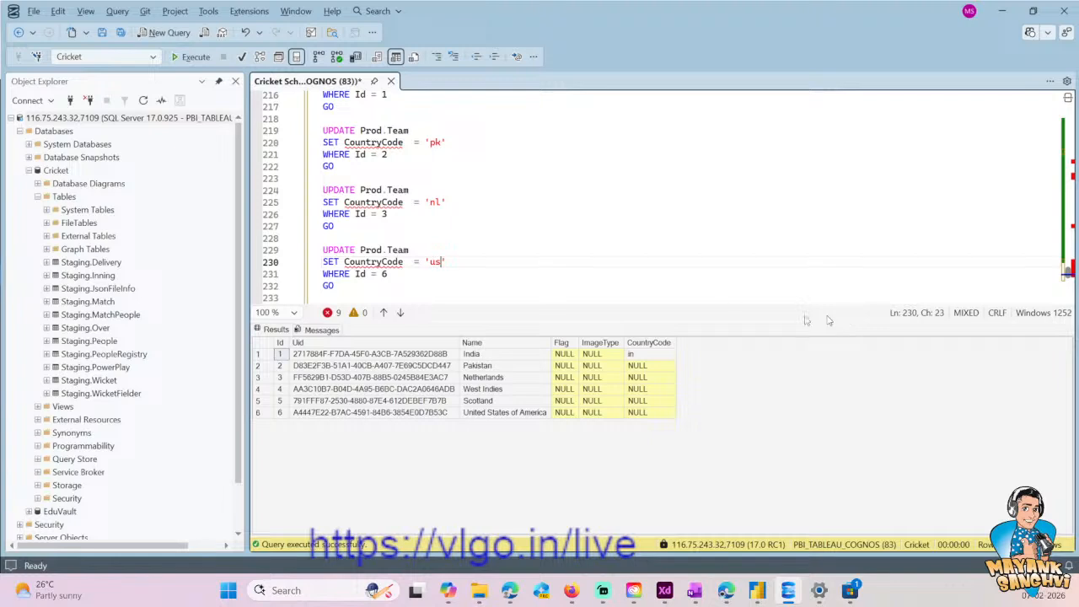
scroll(472, 265, down, 1)
click(472, 270)
key(ctrl+v)
- Duplicate the Id = 6 UPDATE block directly below itself, above the pasted URL
key(Up)
key(Up)
key(shift+Home)
key(shift+Up)
key(shift+Up)
key(shift+Up)
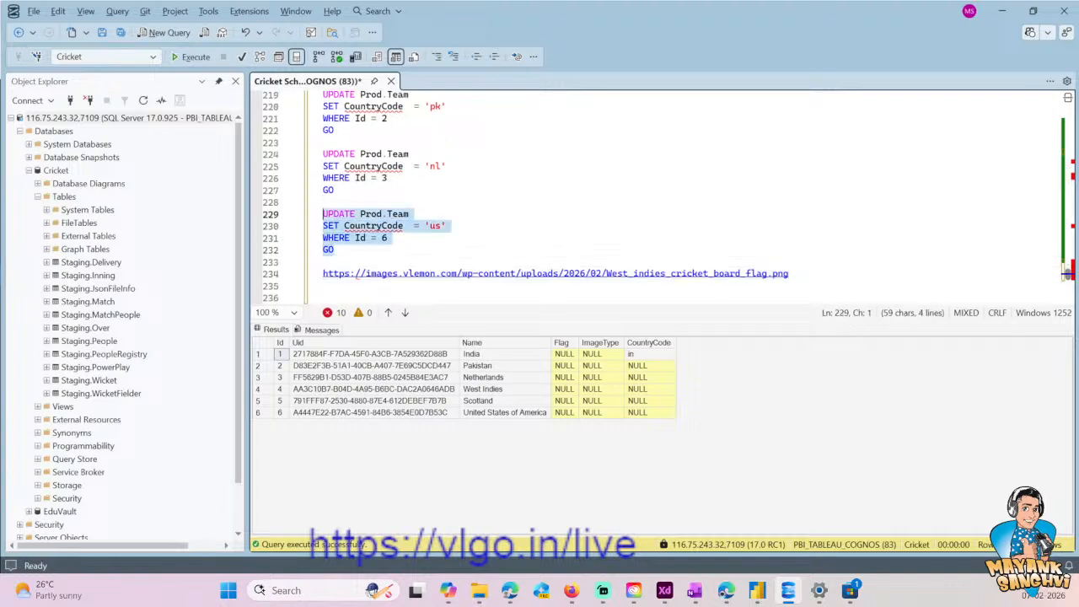
key(ctrl+c)
key(Right)
key(Return)
key(Return)
key(ctrl+v)
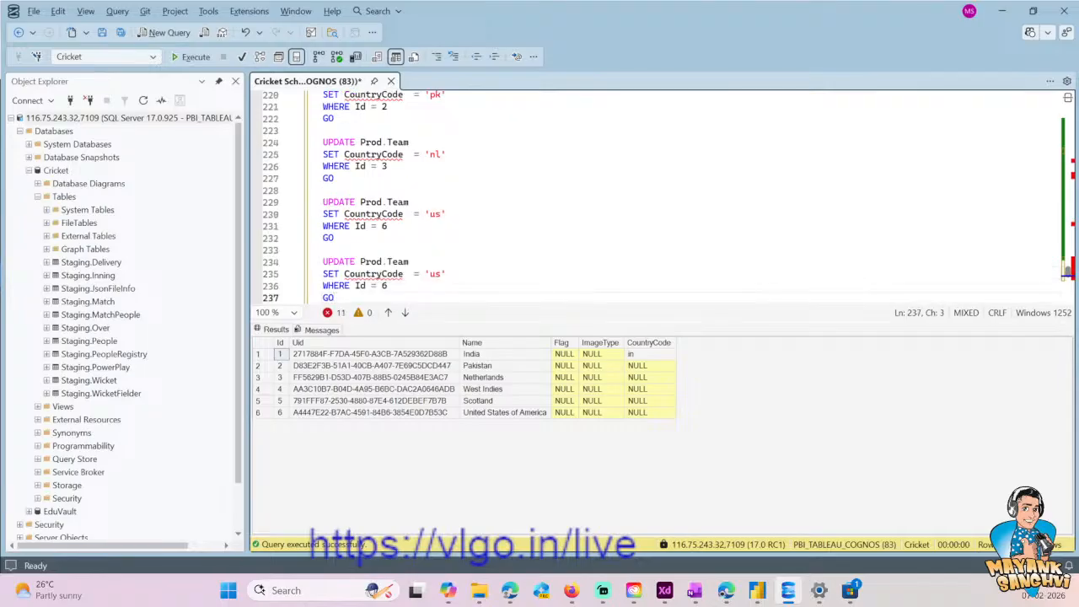
- Set the WHERE condition of the duplicated block to Id = 4
key(Up)
key(End)
key(BackSpace)
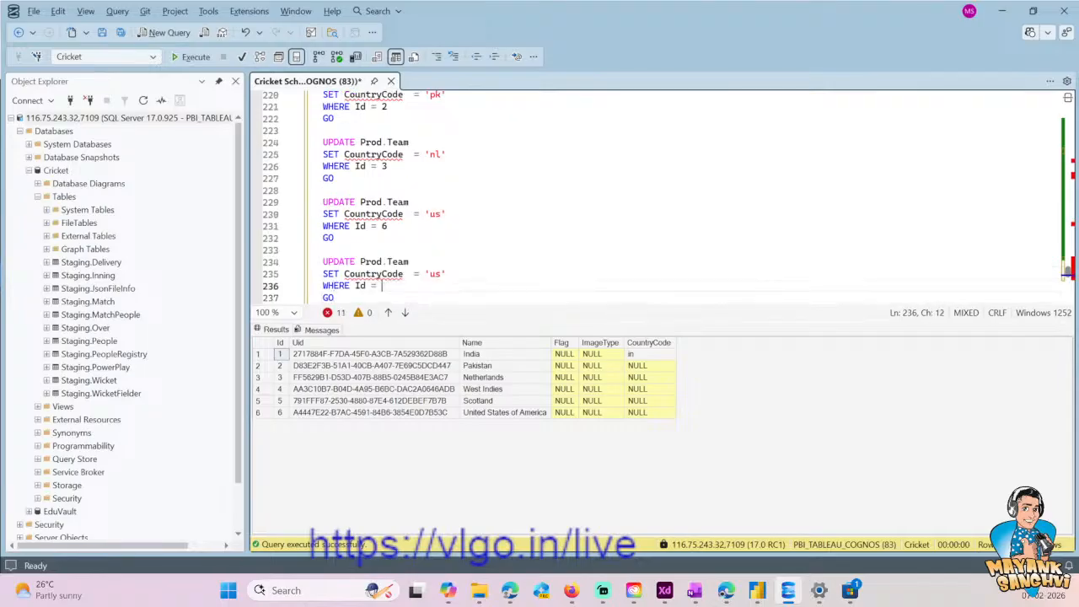
text(4)
- Replace the CountryCode assignment in the Id = 4 block with ImageType = 'Url'
key(Up)
key(End)
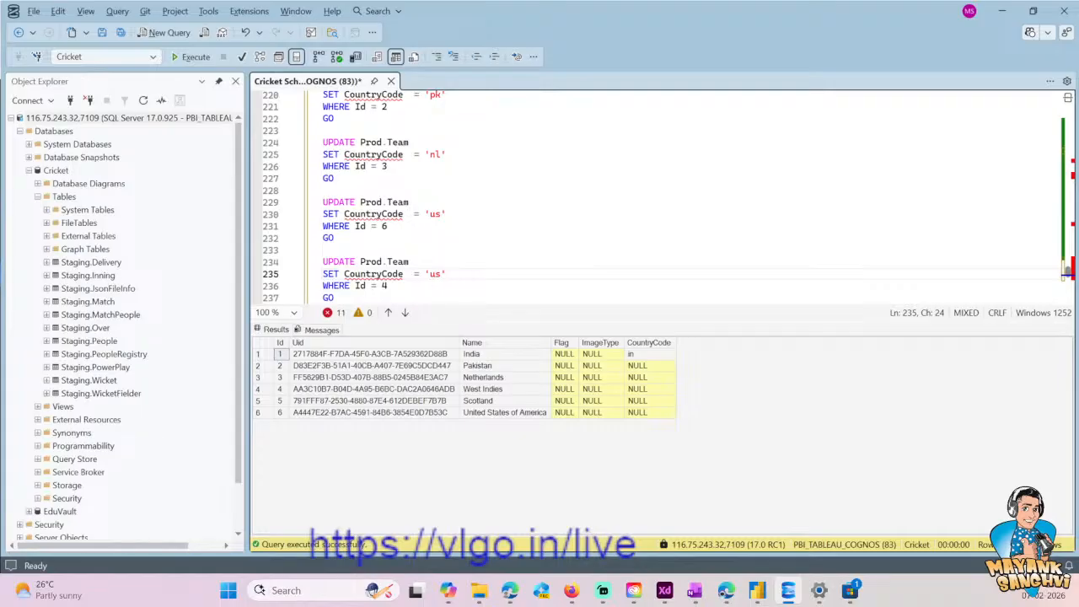
key(ctrl+shift+Left)
key(ctrl+shift+Left)
key(ctrl+shift+Left)
key(ctrl+shift+Left)
key(ctrl+shift+Left)
key(ctrl+shift+Left)
key(ctrl+shift+Right)
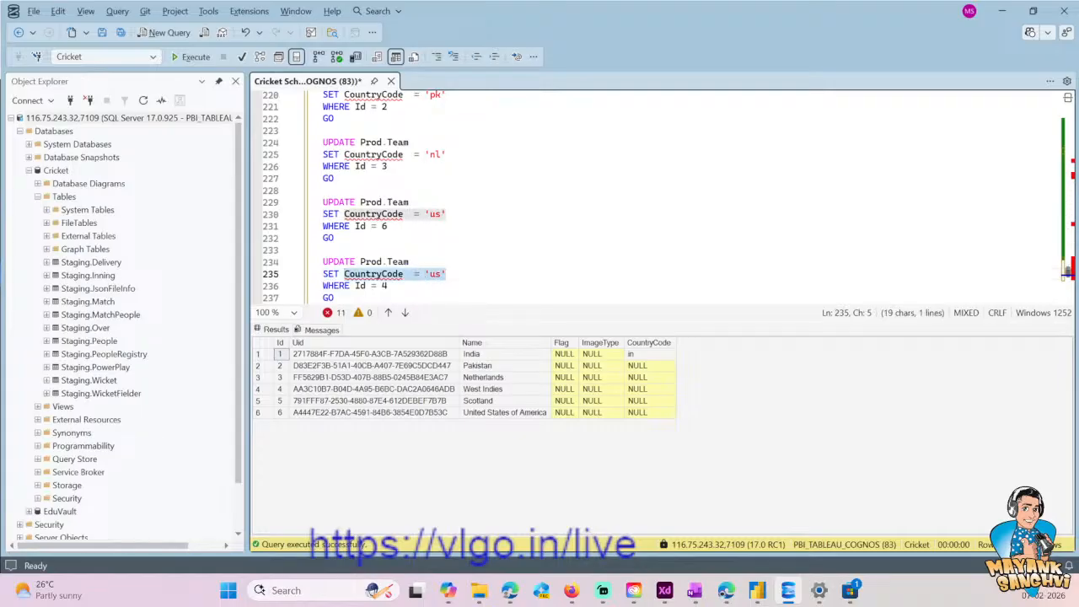
text(Image)
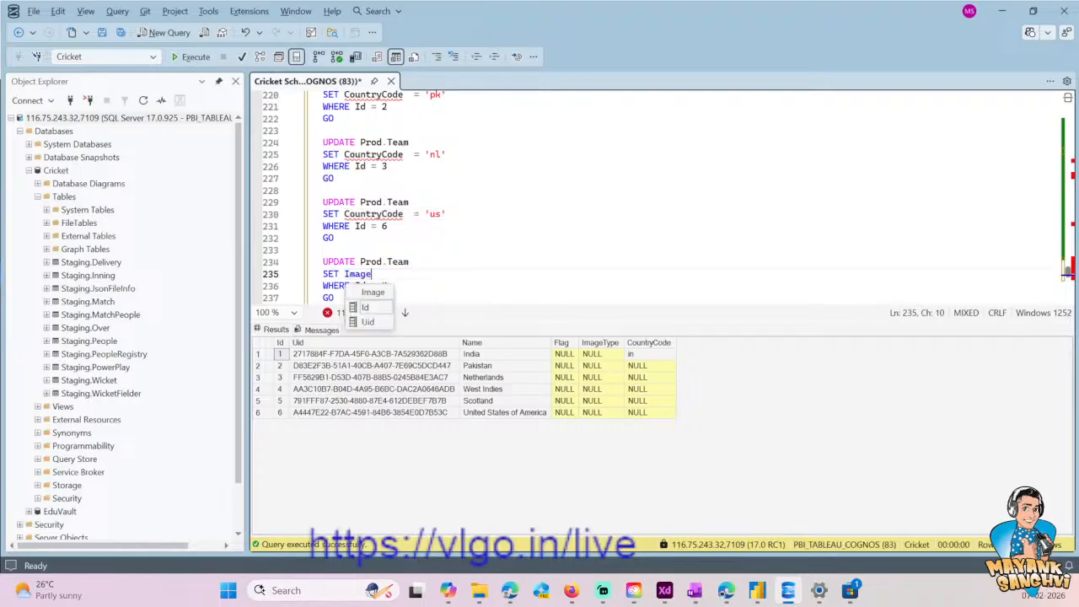
text(Type = )
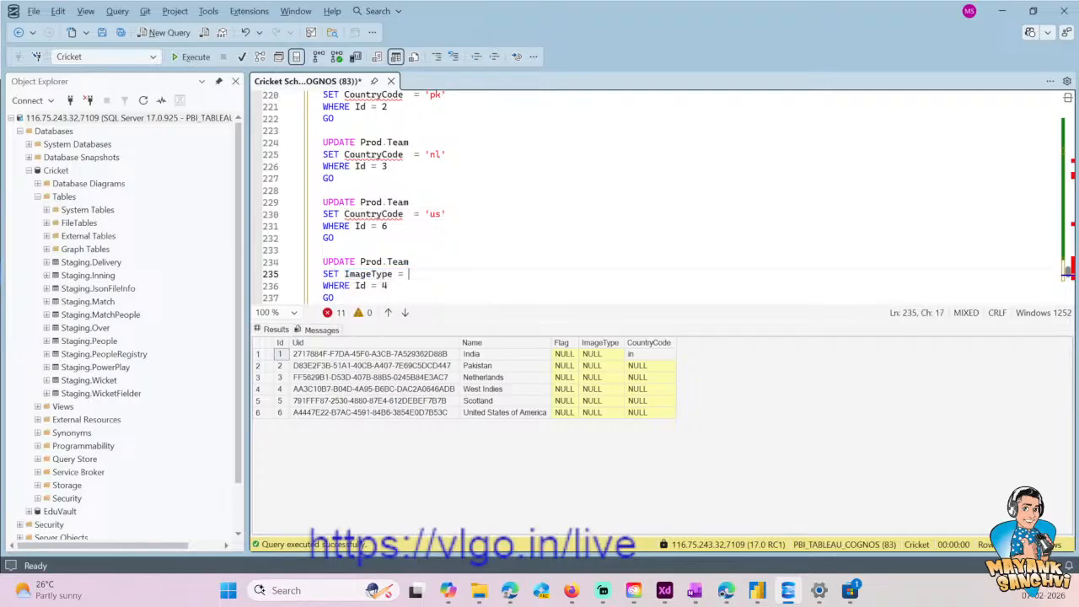
text(')
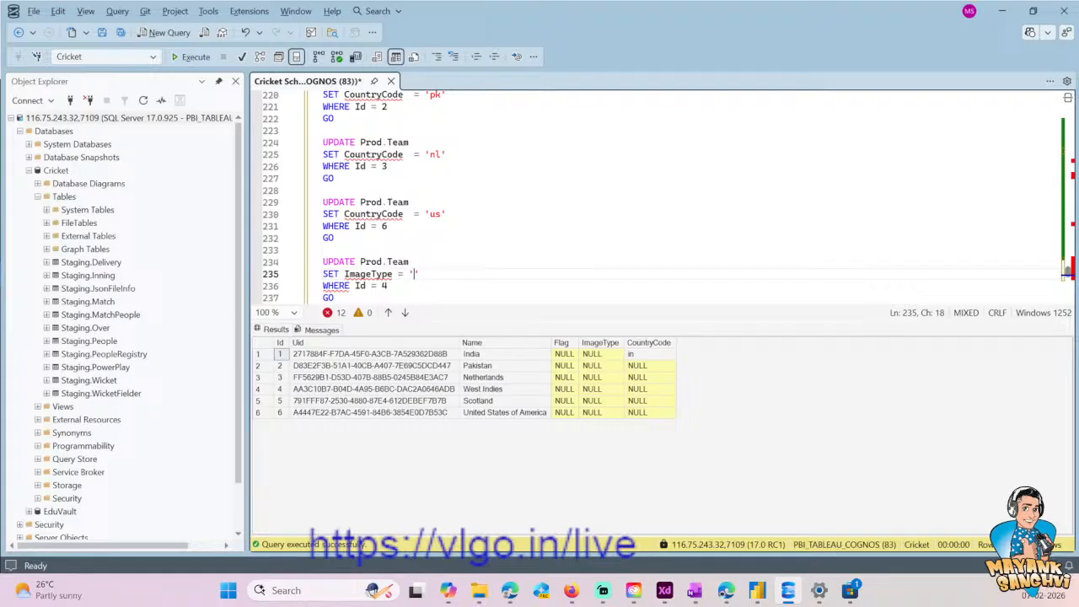
text(Url')
- Add a new line AND Flag = '' below the ImageType assignment in the Id = 4 block
key(Return)
text(AND )
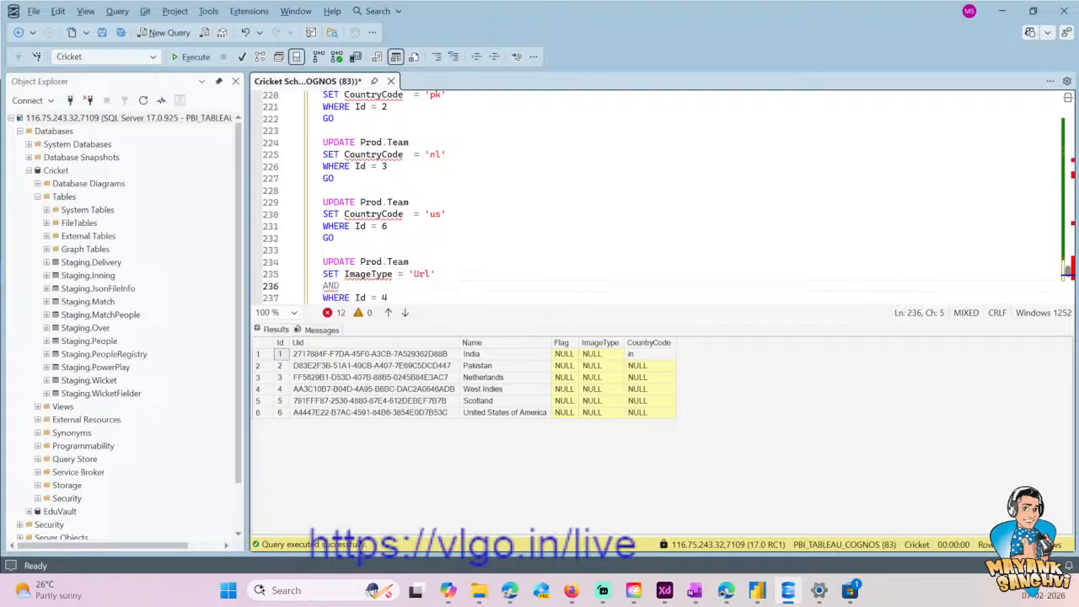
text(Flag = '')
- Move the West Indies flag URL from below the block into the empty quotes of the Flag assignment
key(Down)
key(Down)
key(Down)
key(Down)
key(ctrl+v)
key(shift+Home)
key(ctrl+x)
key(Up)
key(Up)
key(Up)
key(Up)
key(End)
key(Left)
key(ctrl+v)
- Copy the ImageType = 'Url' assignment onto a new line below CountryCode in the Id = 6 block
key(Home)
key(Up)
key(ctrl+Right)
key(shift+End)
key(ctrl+c)
key(Up)
key(Up)
key(Up)
key(Up)
key(Up)
key(End)
key(Return)
key(ctrl+v)
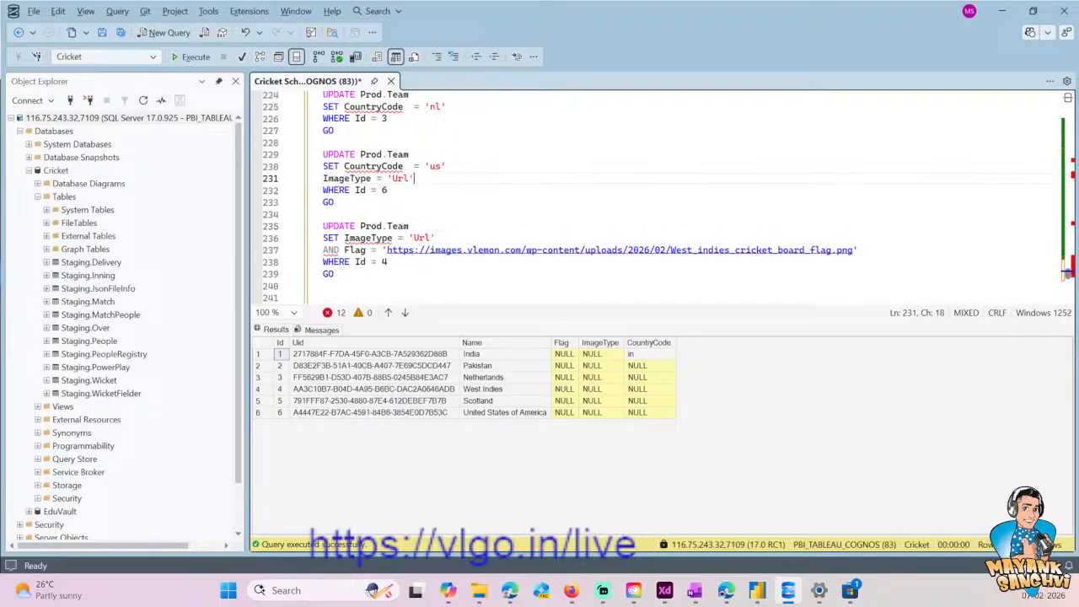
- Prefix the ImageType line in the Id = 6 block with AND and set its value to 'Country'
key(Home)
text(AND)
key(End)
key(Left)
key(ctrl+shift+Left)
text(Co)
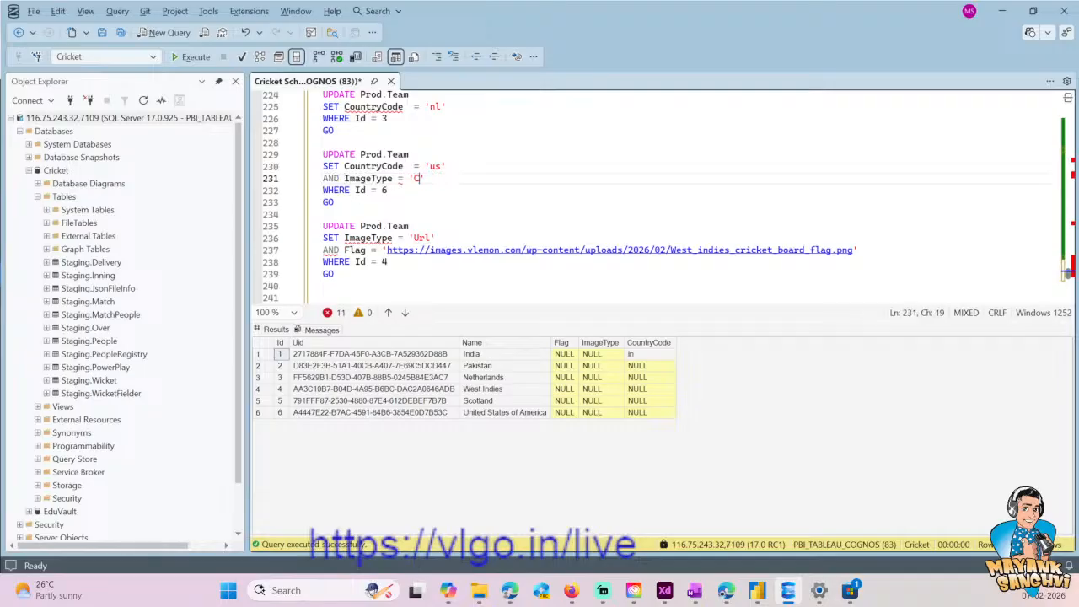
text(untry)
- Replace AND with a comma before ImageType in the Id = 6 block and before Flag in the Id = 4 block
key(Up)
key(Down)
key(Home)
key(Delete)
key(Delete)
key(Delete)
text(,)
key(Down)
key(Down)
key(Down)
key(Down)
key(Down)
key(Down)
key(Home)
key(Delete)
key(Delete)
key(Delete)
text(,)
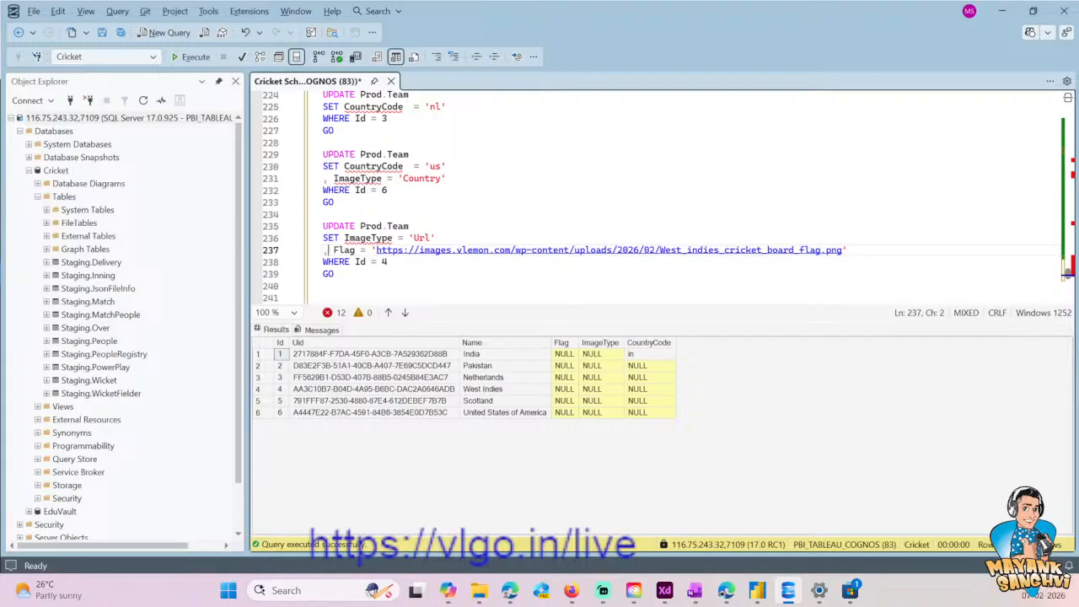
- Copy the , ImageType = 'Country' line from the Id = 6 block to below CountryCode in the Id = 3 block
scroll(379, 227, up, 1)
click(338, 239)
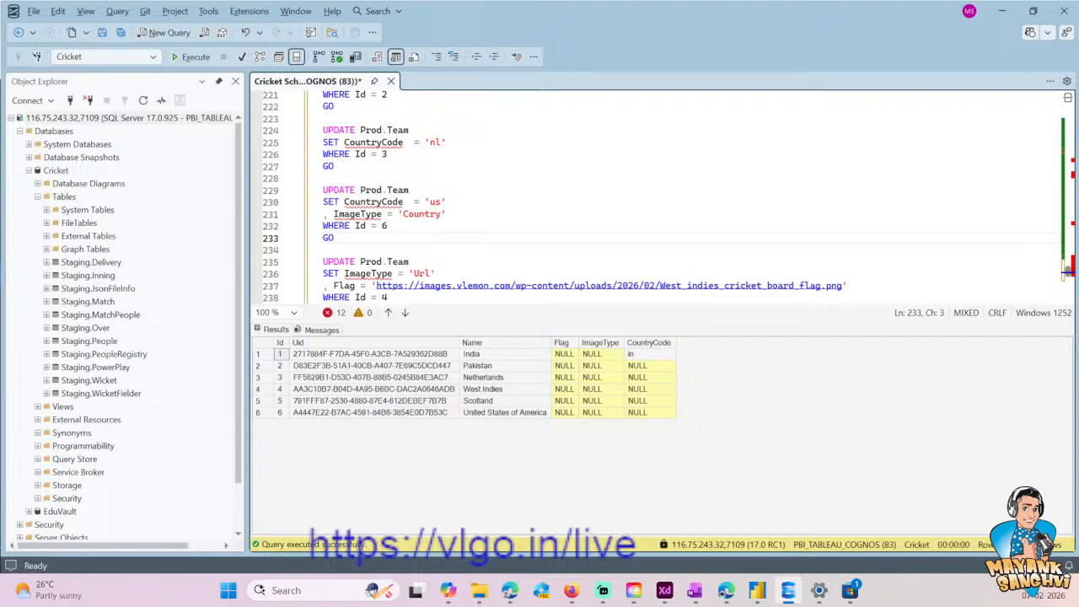
drag(446, 215, 320, 214)
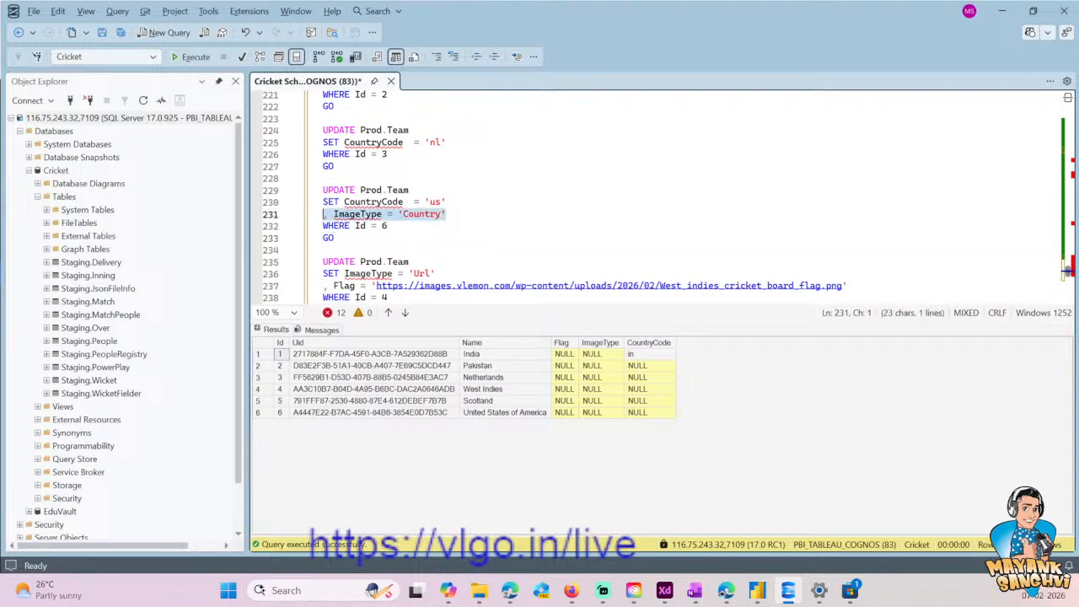
click(465, 133)
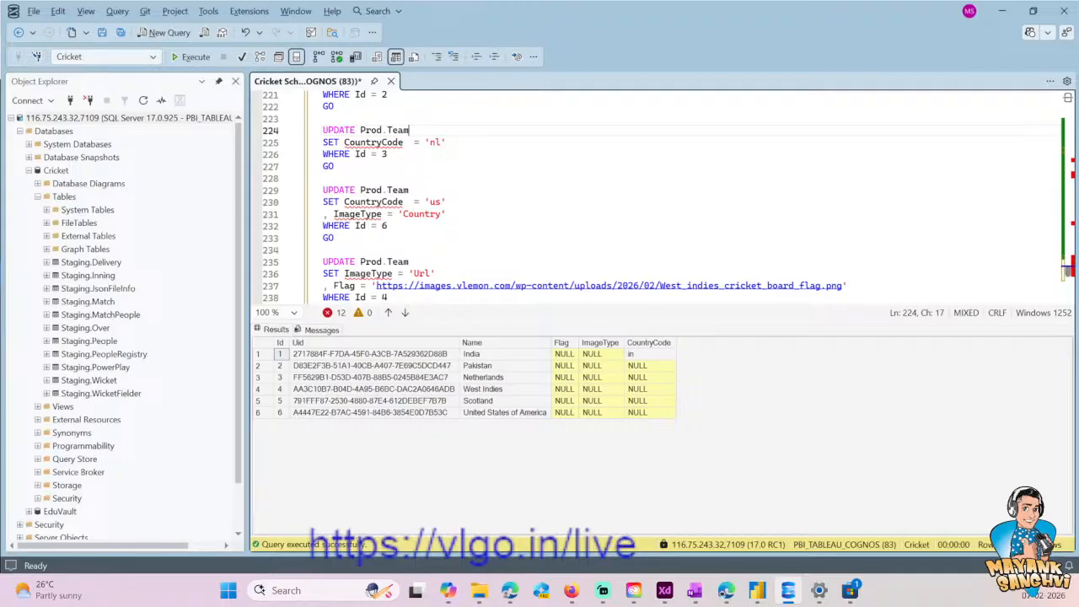
key(Down)
key(Return)
key(ctrl+v)
- Insert the same , ImageType = 'Country' line below CountryCode in the Id = 2 and Id = 1 blocks
scroll(603, 199, up, 2)
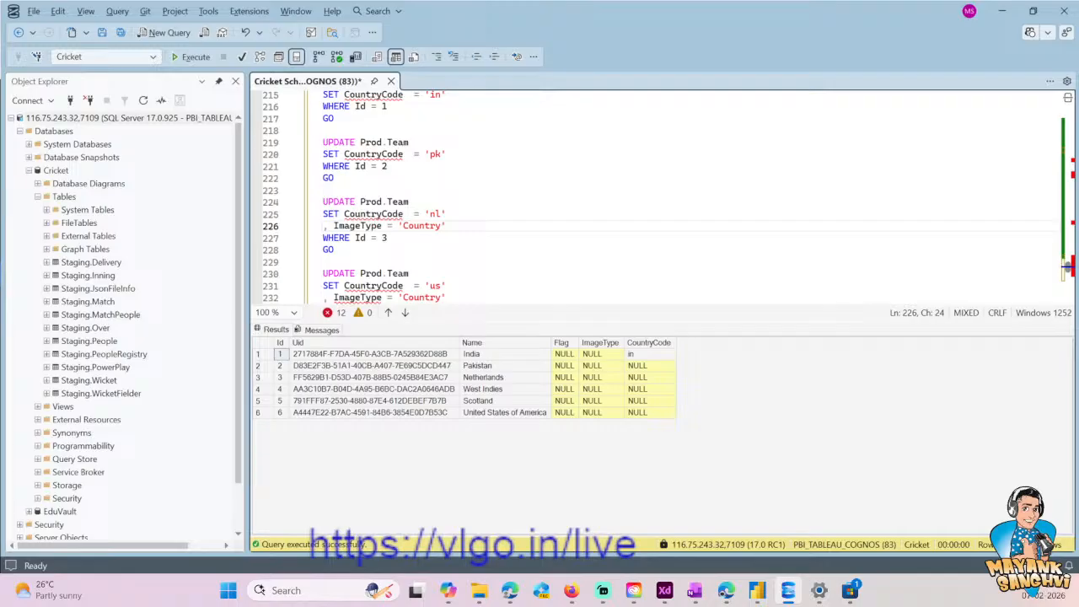
click(449, 155)
key(Return)
key(ctrl+v)
key(Up)
key(Up)
key(Up)
key(Up)
key(Up)
key(Up)
key(Return)
key(ctrl+v)
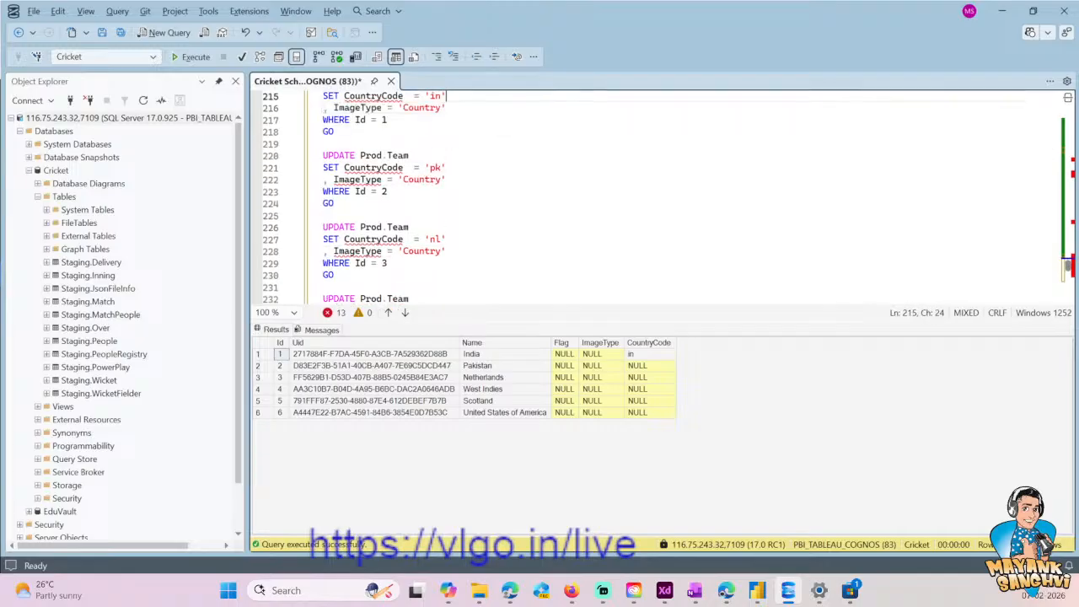
key(Up)
key(Up)
key(Up)
key(Down)
key(Home)
key(shift+Down)
key(shift+Down)
key(shift+Down)
key(shift+Down)
key(shift+Down)
key(shift+Down)
key(shift+Down)
key(shift+Down)
key(shift+Down)
key(shift+Down)
key(shift+Down)
key(shift+Down)
key(shift+Down)
key(shift+Down)
key(shift+Down)
key(shift+Down)
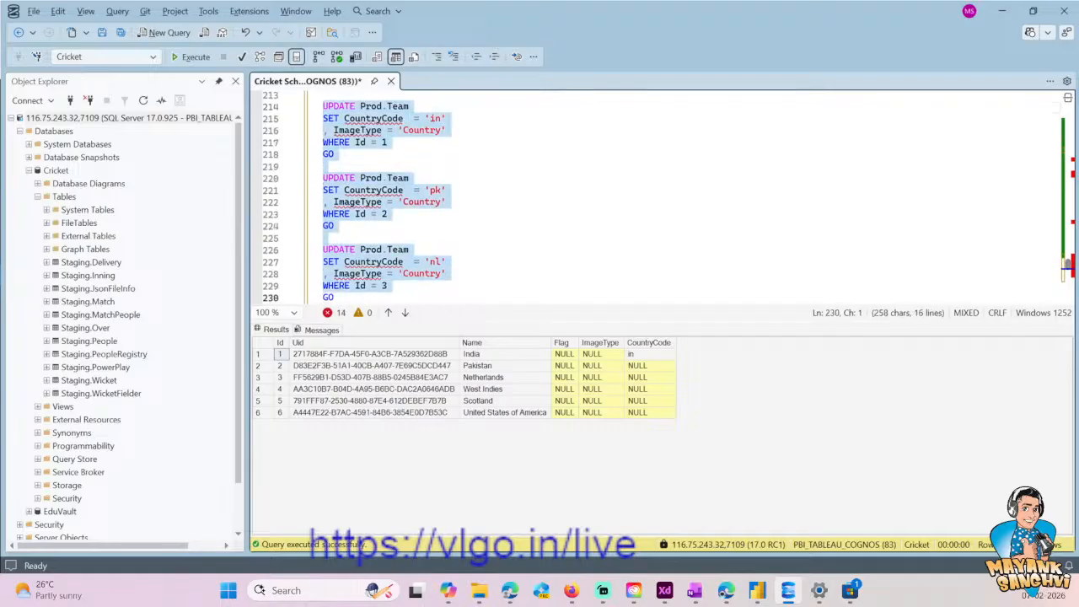
- Duplicate the Id = 3 UPDATE block directly below itself, before the Id = 6 block
key(Down)
key(Down)
key(Down)
key(Down)
key(Down)
key(Up)
key(Up)
key(Up)
key(Up)
key(Up)
key(End)
key(shift+Home)
key(shift+Up)
key(shift+Up)
key(shift+Up)
key(shift+Up)
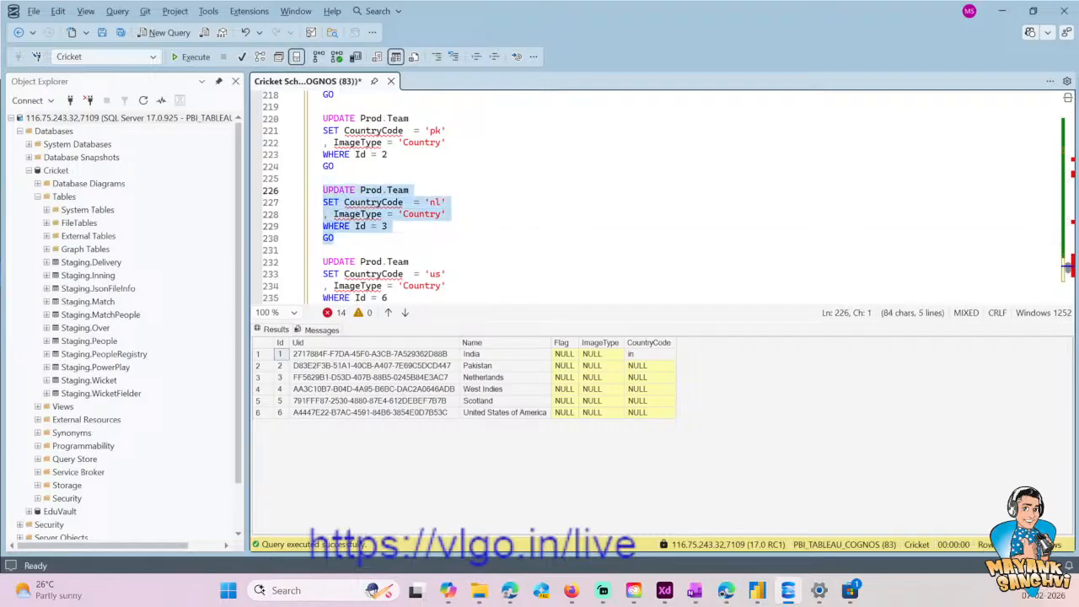
key(ctrl+c)
key(Right)
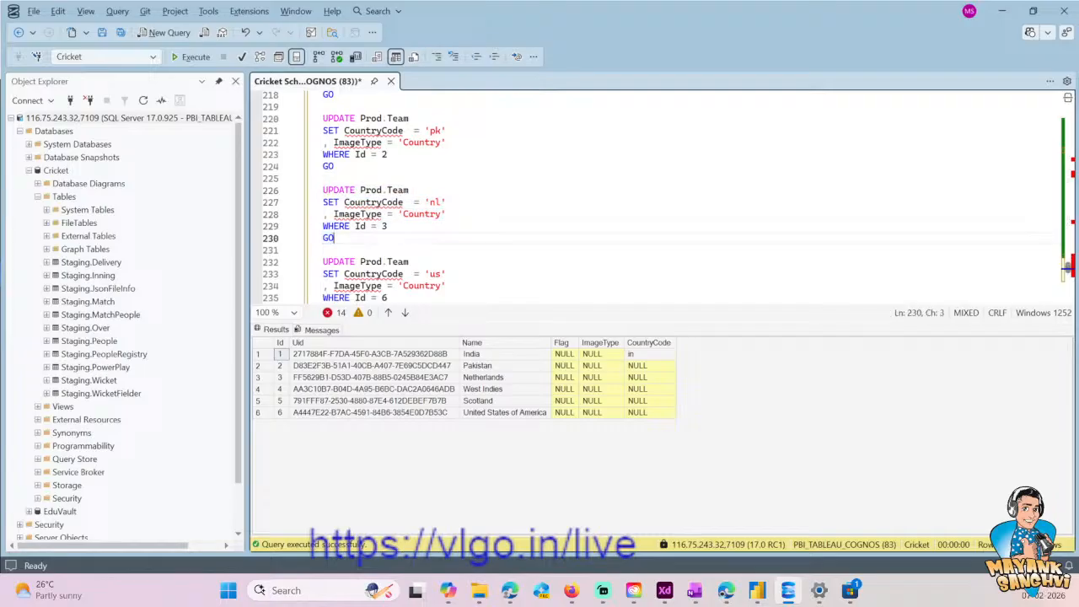
key(Return)
key(Return)
key(ctrl+v)
- Set the WHERE condition of the duplicated 'nl' block to Id = 5
key(Up)
key(Up)
key(Up)
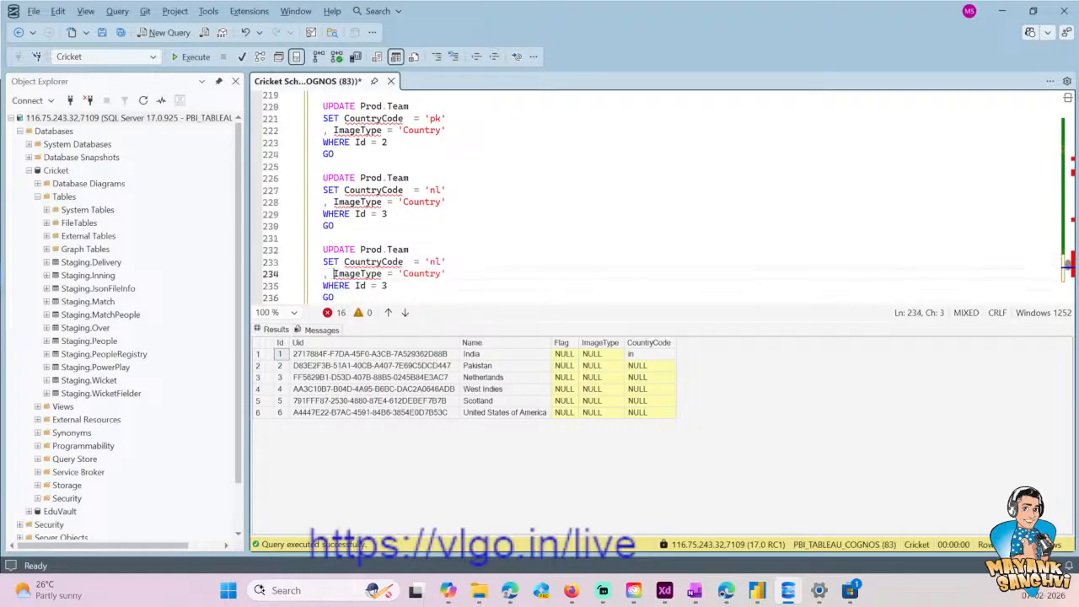
key(End)
key(Left)
key(shift+Left)
key(shift+Left)
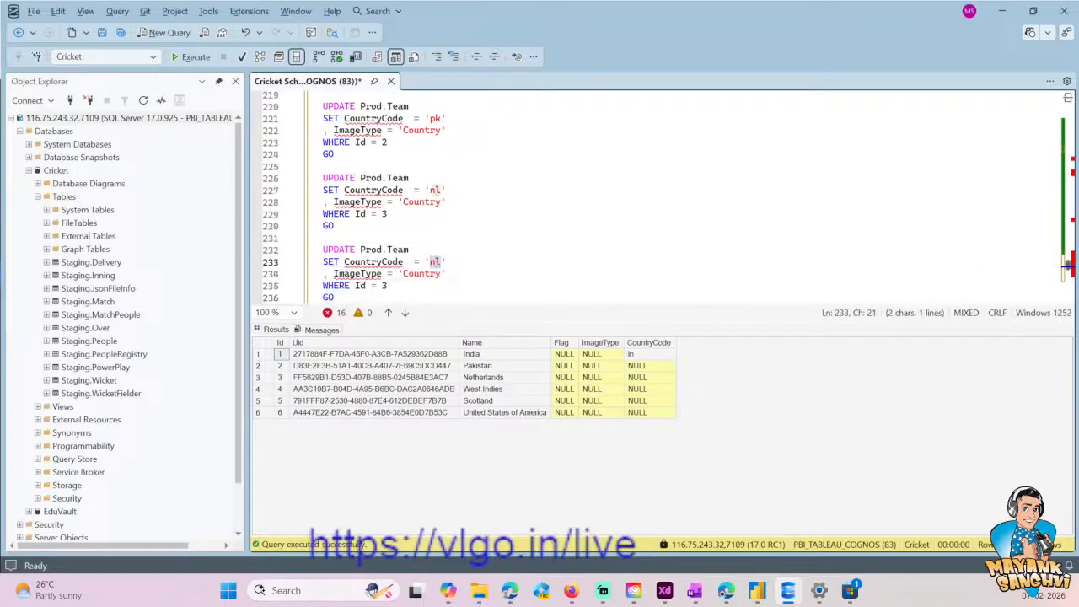
mouse_move(647, 584)
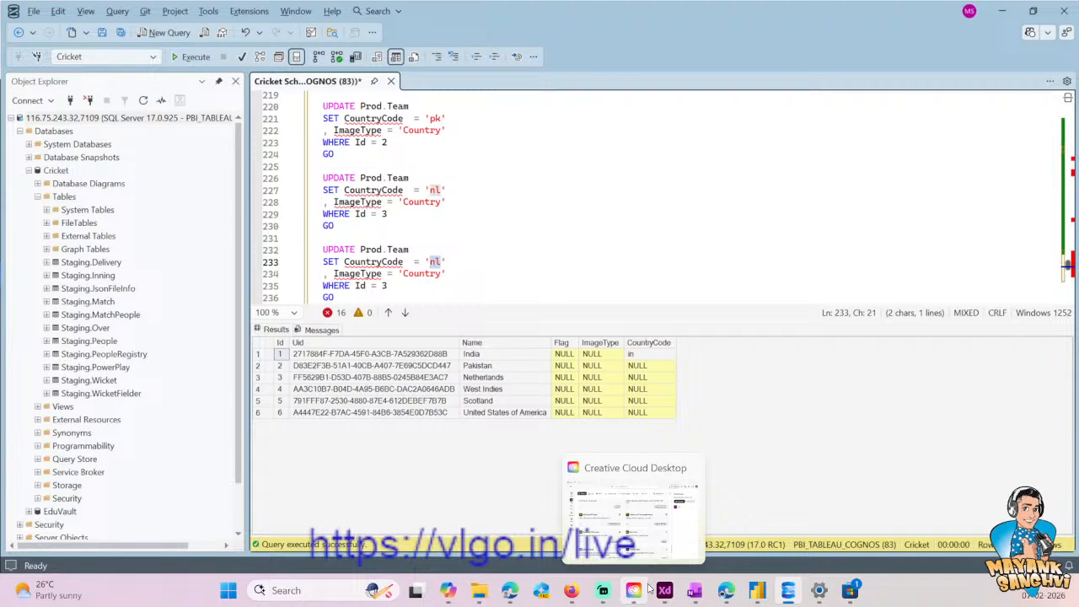
click(458, 252)
double_click(434, 262)
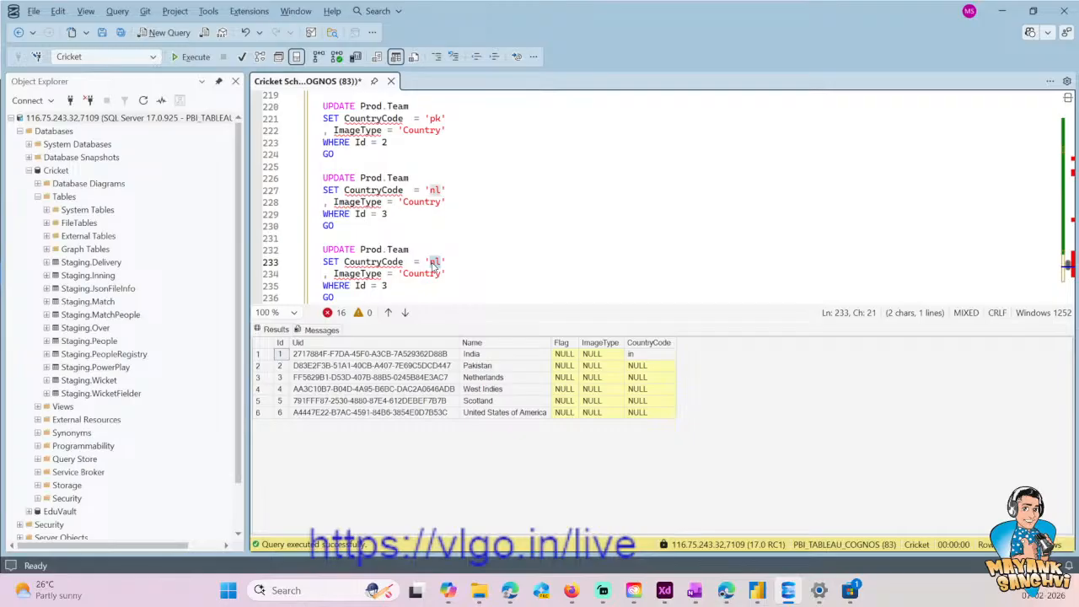
scroll(433, 263, down, 1)
key(Down)
key(Down)
key(BackSpace)
text(5)
- Set the CountryCode in the Id = 5 block to 'gb-sct'
key(Up)
key(End)
key(Up)
key(Left)
key(shift+Left)
key(shift+Left)
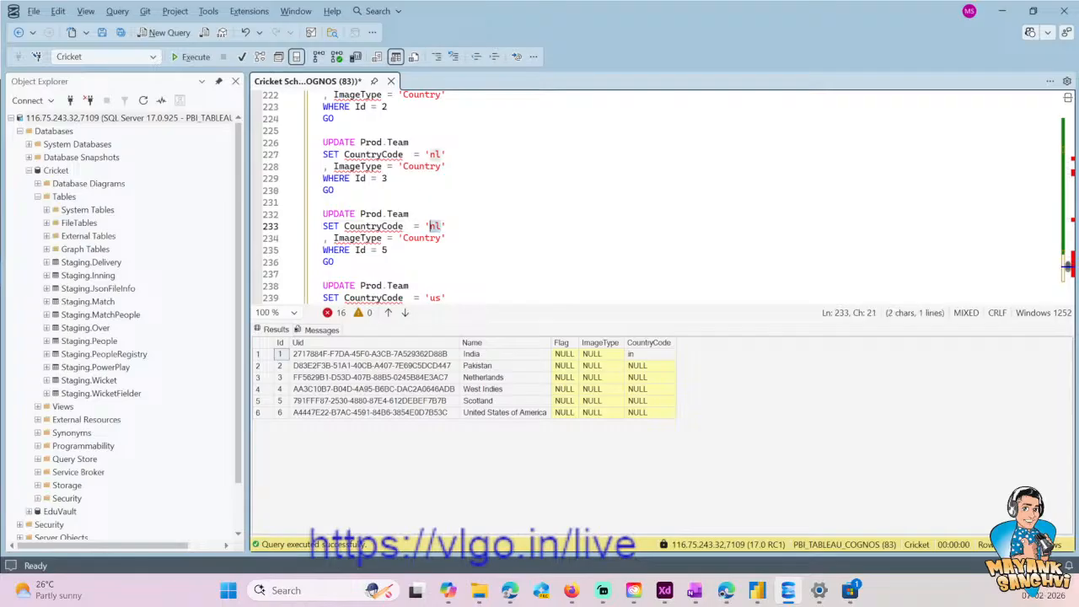
text(gb-sct)
key(Down)
key(Down)
key(Down)
key(Down)
key(Up)
key(Down)
key(Down)
key(Down)
key(Down)
key(Down)
key(Down)
key(Down)
key(Down)
key(Down)
key(Down)
key(Down)
key(Down)
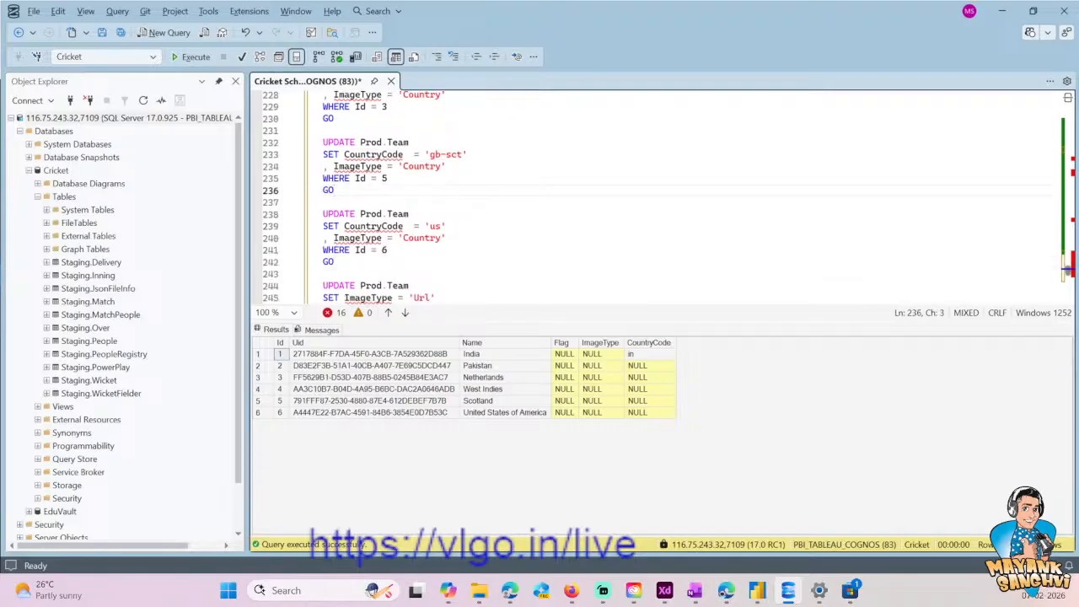
- Execute all the Prod.Team UPDATE blocks, from the Id = 1 block through the Id = 4 block at the end
scroll(658, 194, up, 2)
scroll(658, 193, up, 7)
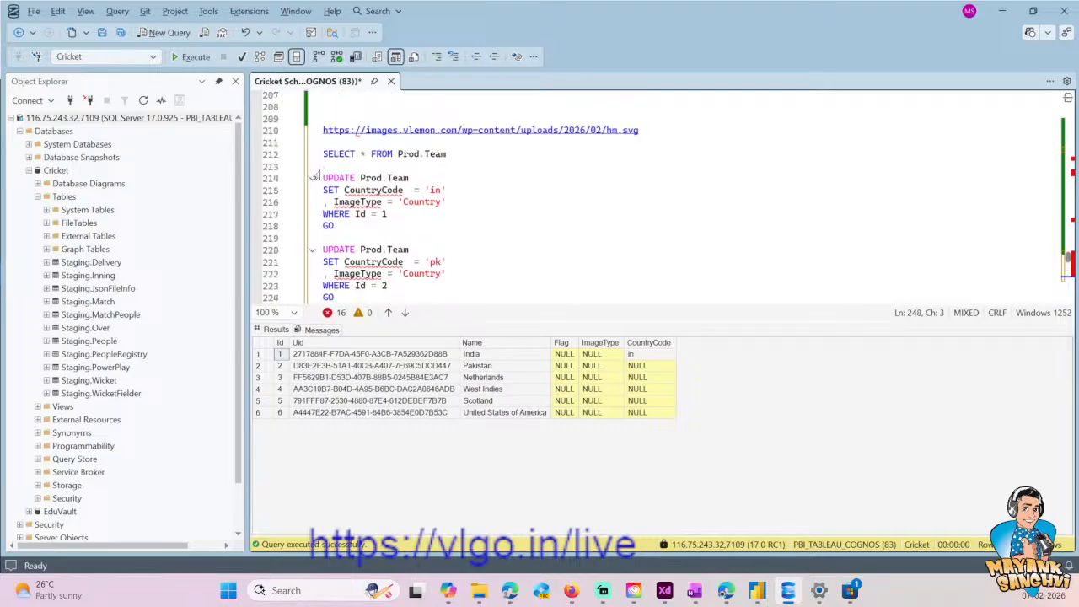
shift+click(323, 178)
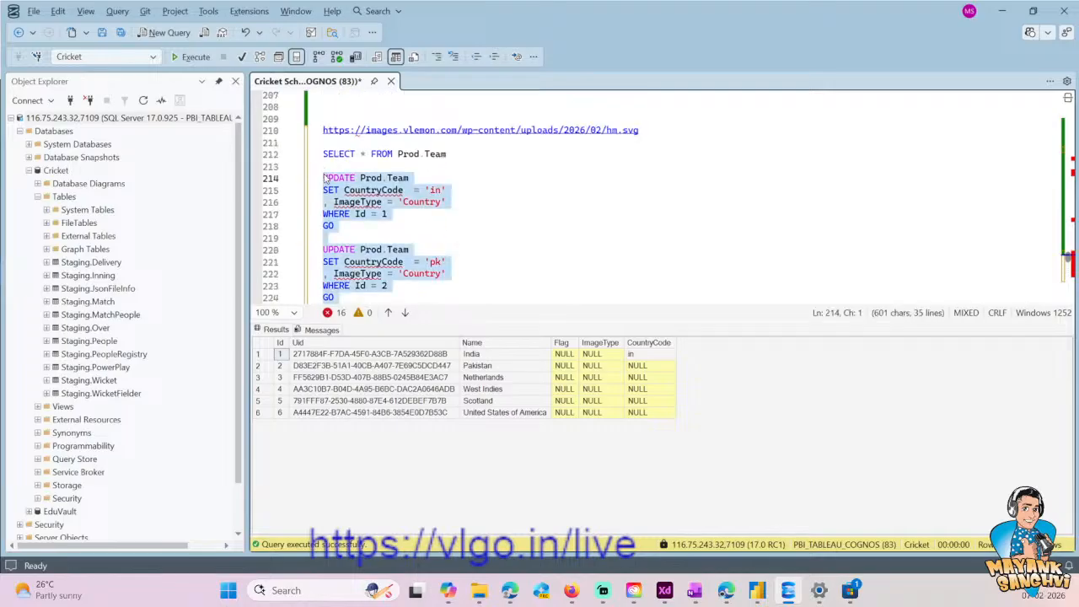
click(186, 65)
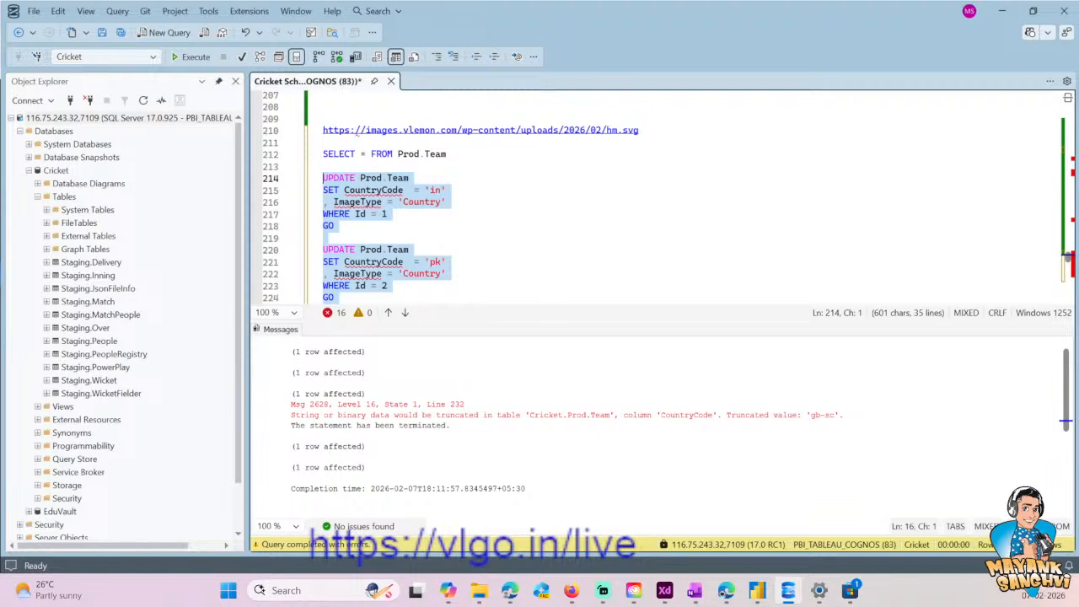
- Duplicate the ALTER TABLE Prod.Team statement that adds CountryCode directly below itself, separated by a blank line
scroll(657, 194, up, 16)
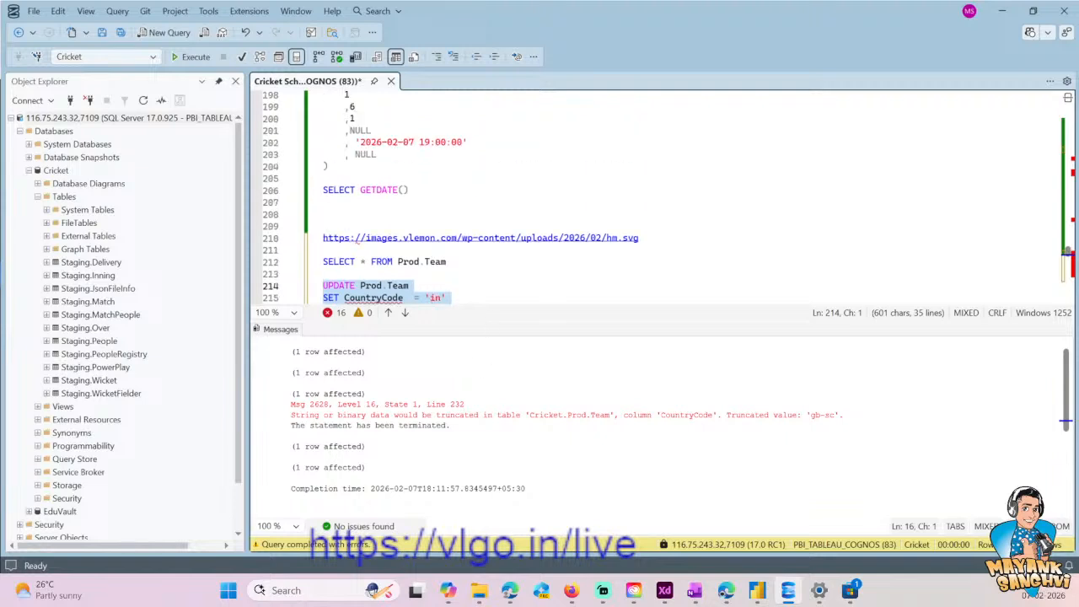
scroll(658, 194, up, 20)
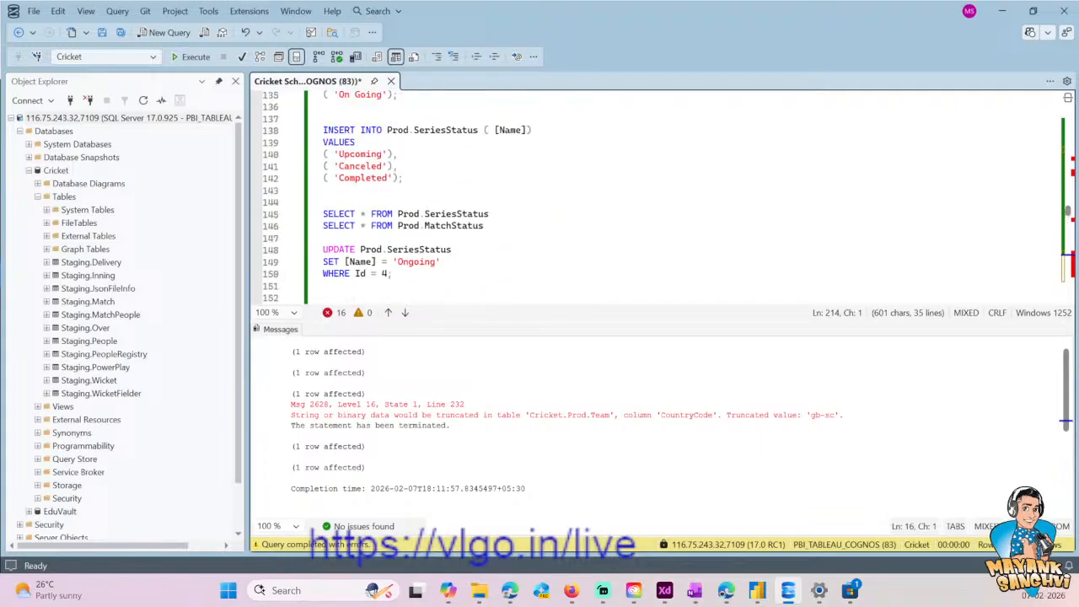
scroll(657, 198, up, 12)
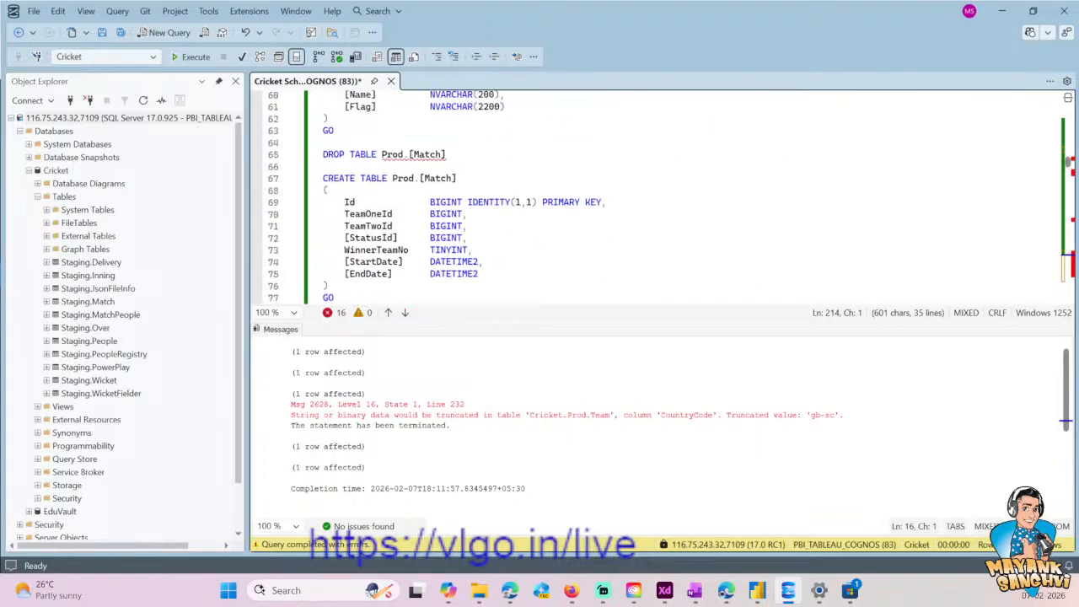
scroll(658, 198, down, 17)
scroll(658, 198, up, 6)
scroll(657, 198, down, 8)
scroll(658, 198, up, 17)
scroll(658, 198, up, 16)
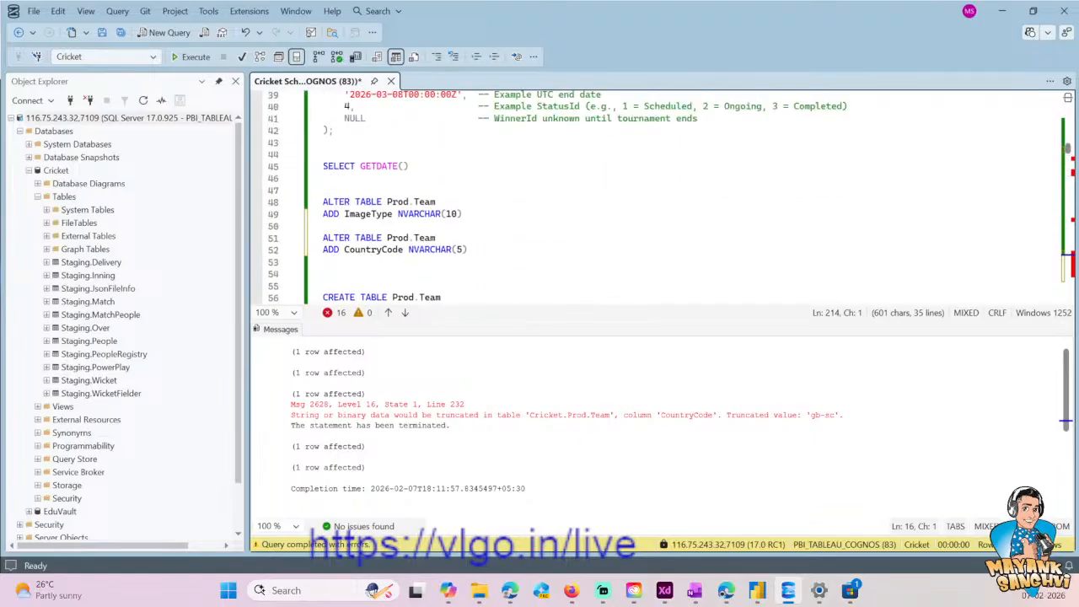
scroll(658, 198, down, 14)
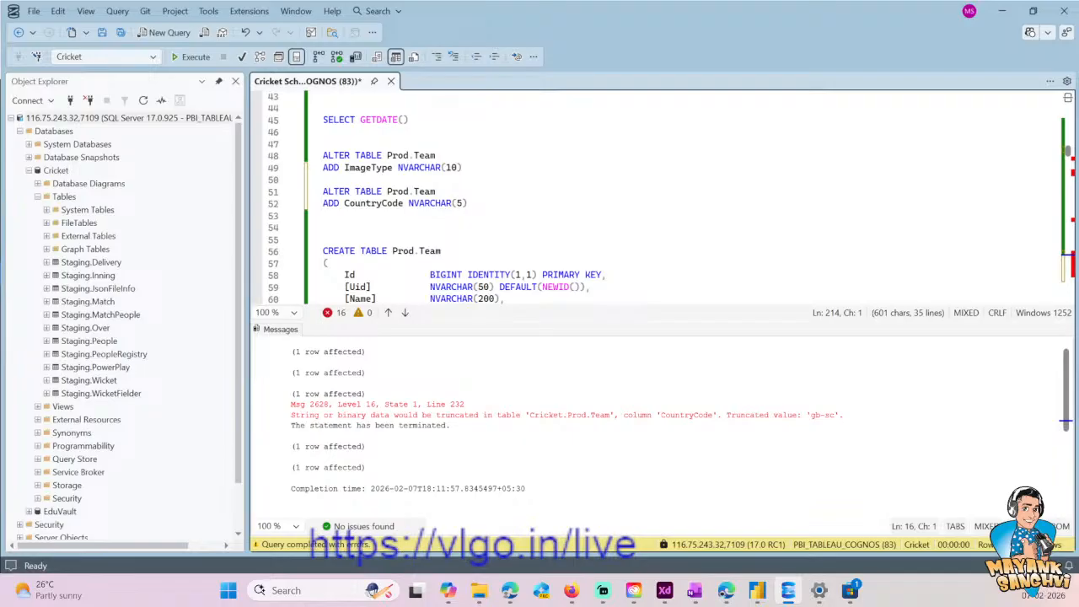
click(468, 204)
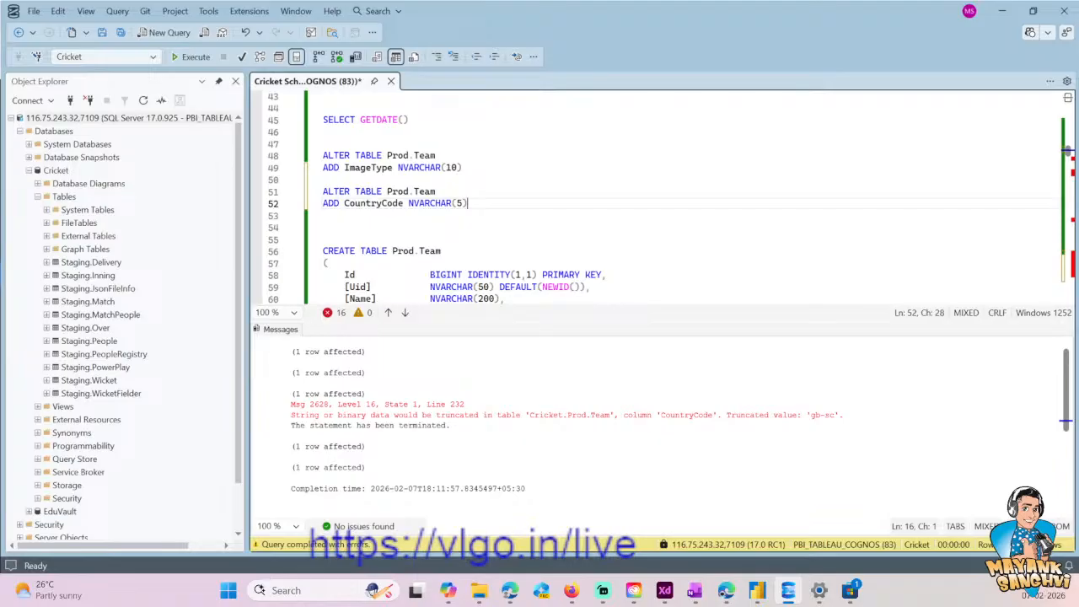
key(shift+Home)
key(shift+Up)
key(ctrl+c)
key(Right)
key(Return)
key(Return)
key(ctrl+v)
- Change the duplicated ALTER TABLE statement to add ISOCode as NVARCHAR(10)
key(ctrl+Left)
key(ctrl+Left)
key(ctrl+Left)
key(ctrl+Left)
key(ctrl+Left)
key(ctrl+shift+Right)
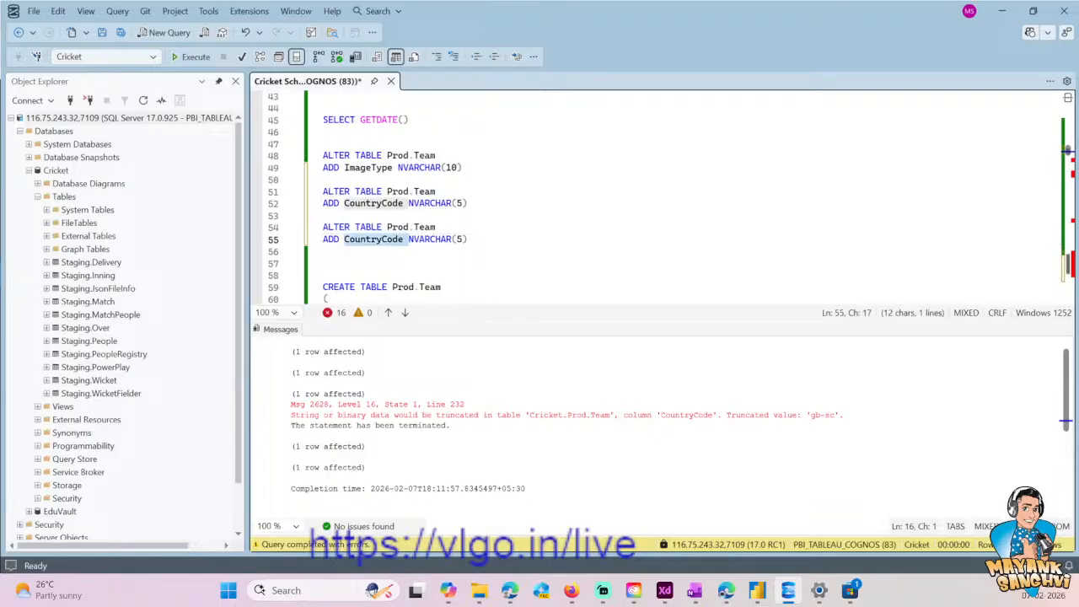
text(ISO)
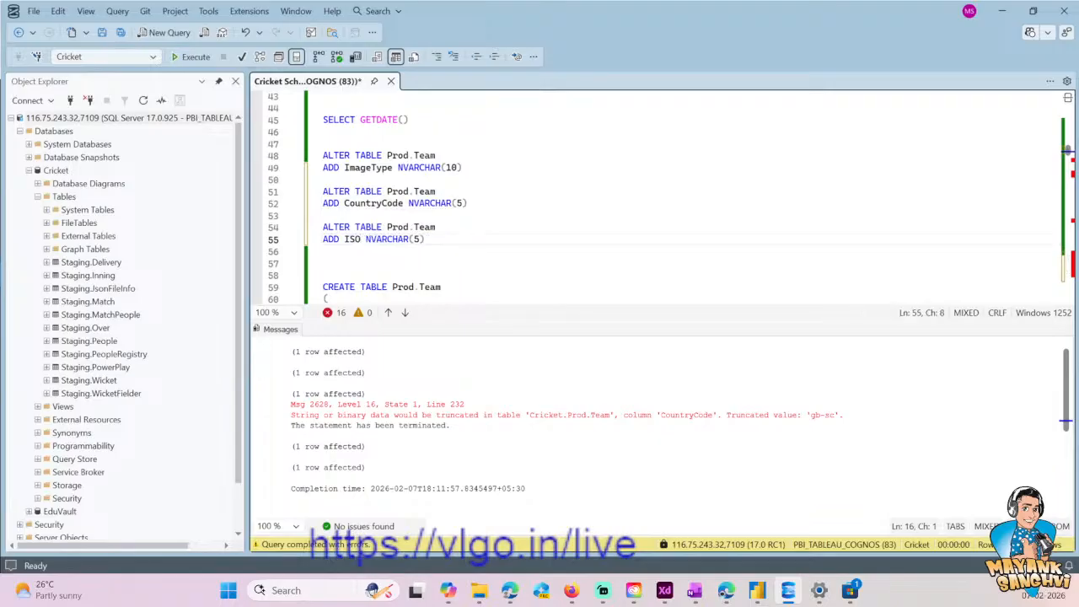
text(Code)
key(End)
key(Left)
key(BackSpace)
text(10)
- Save the script and execute only the ALTER TABLE statement that adds ISOCode to Prod.Team
key(shift+Home)
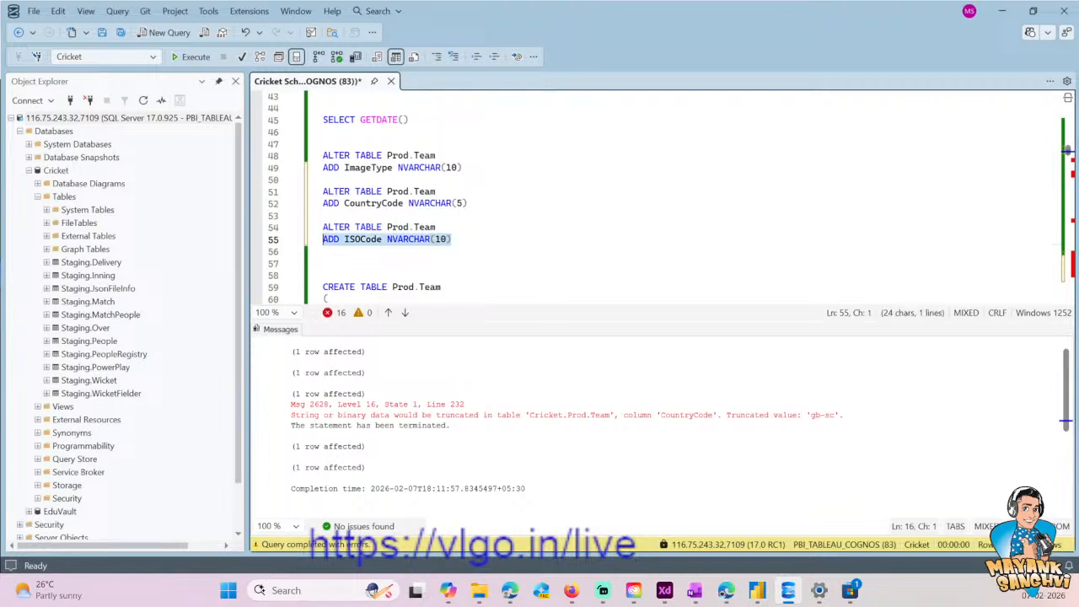
key(shift+Up)
key(ctrl+s)
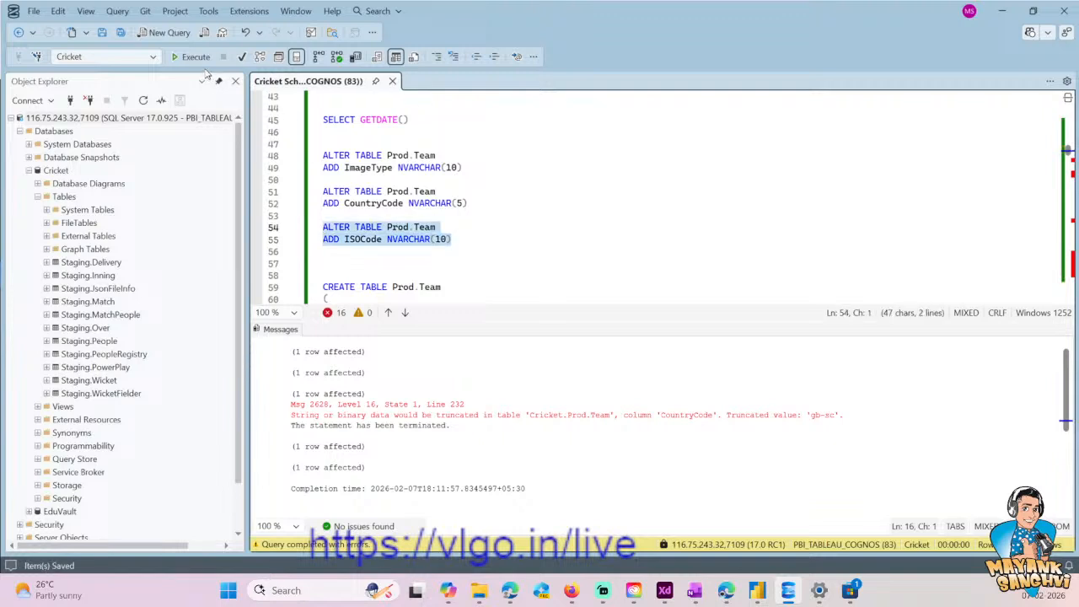
click(192, 57)
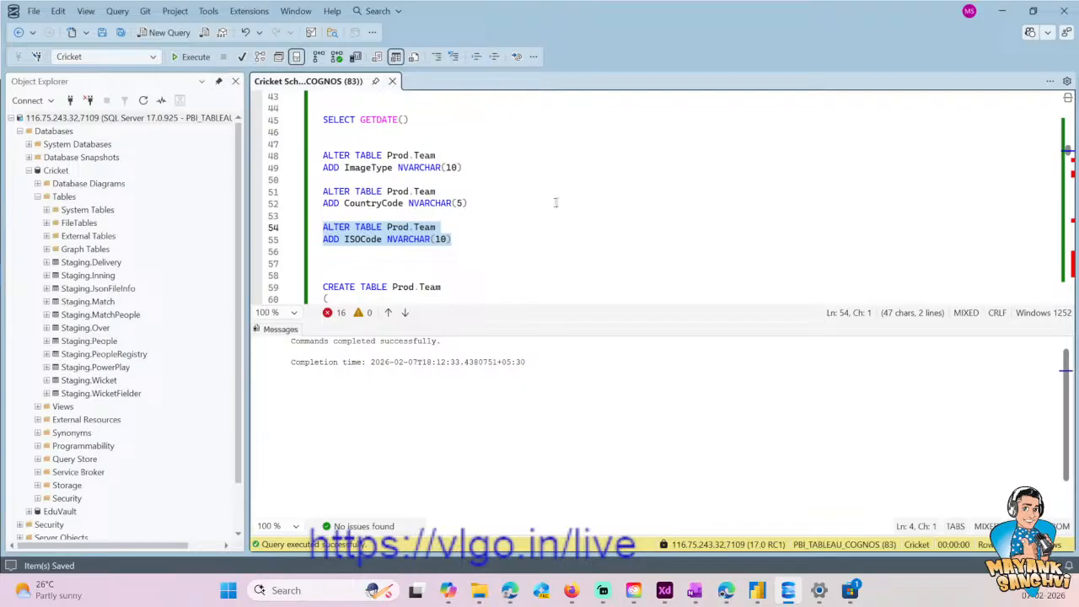
- Hide the query results pane to enlarge the script editor
scroll(506, 202, down, 3)
click(586, 203)
key(ctrl+r)
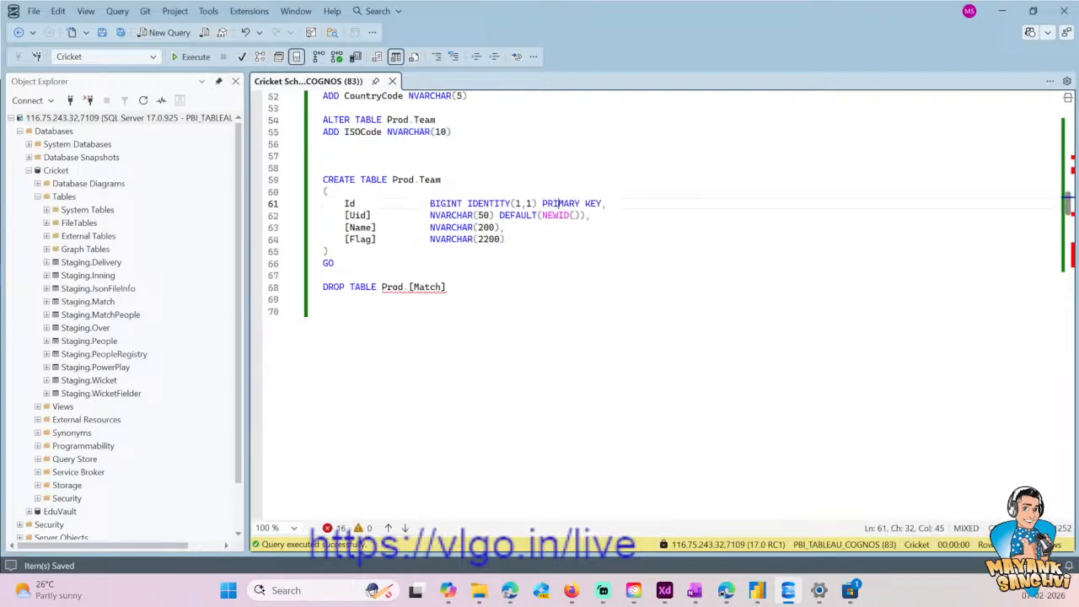
- Replace CountryCode with ISOCode in the SET lines of the Id = 1 and Id = 2 UPDATE blocks
scroll(658, 286, down, 20)
scroll(658, 287, down, 20)
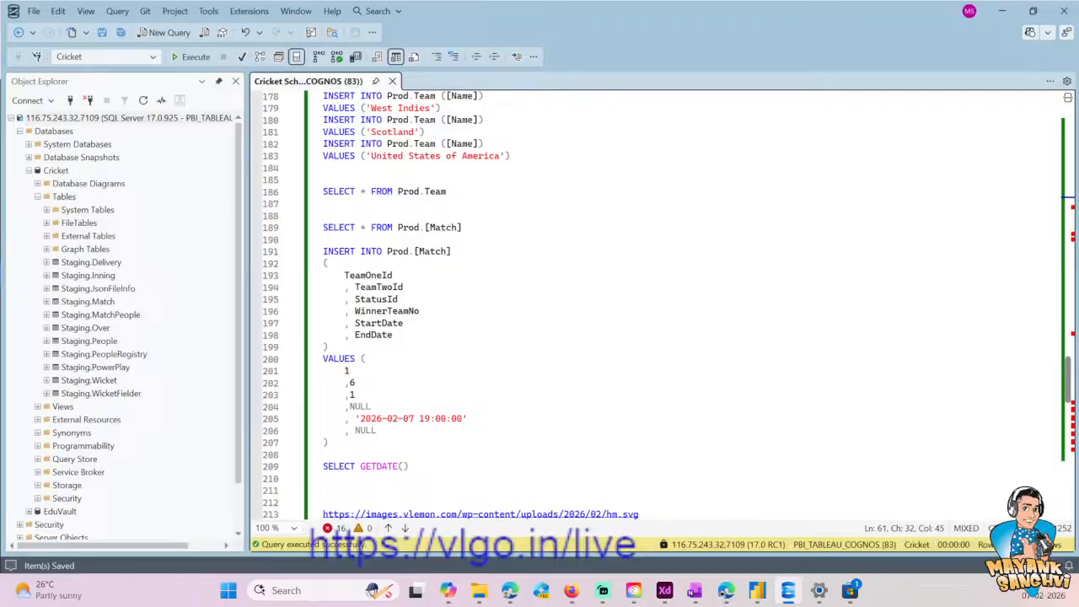
scroll(403, 269, up, 20)
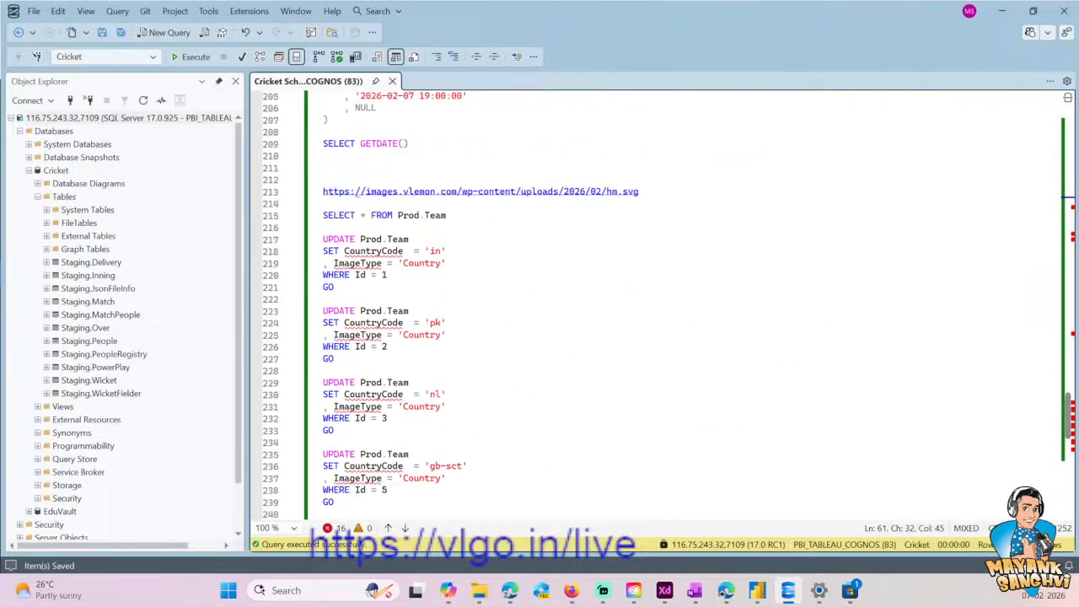
scroll(403, 270, up, 20)
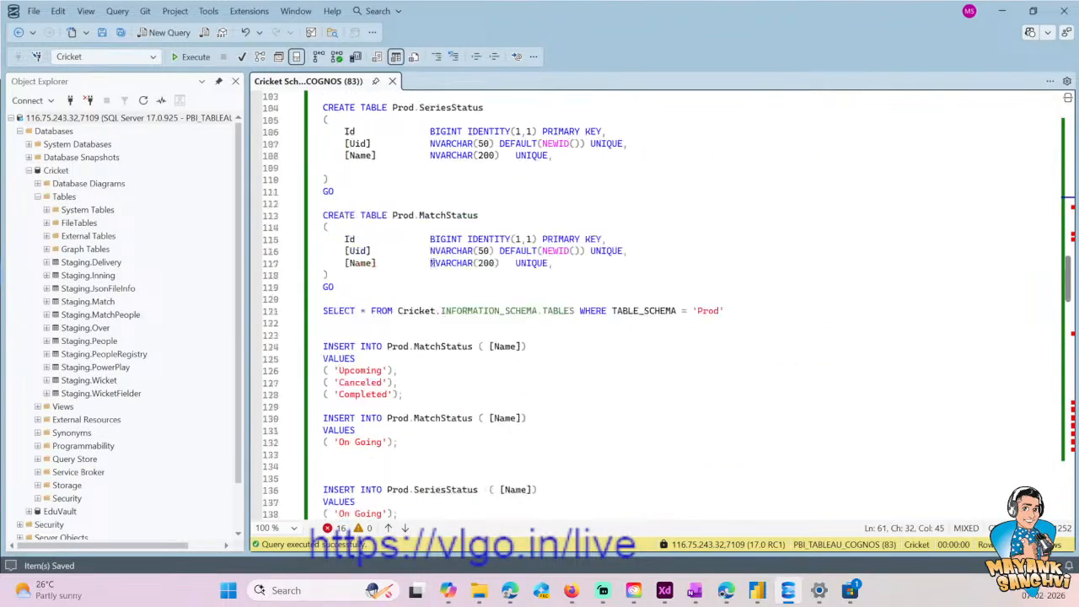
scroll(657, 304, up, 18)
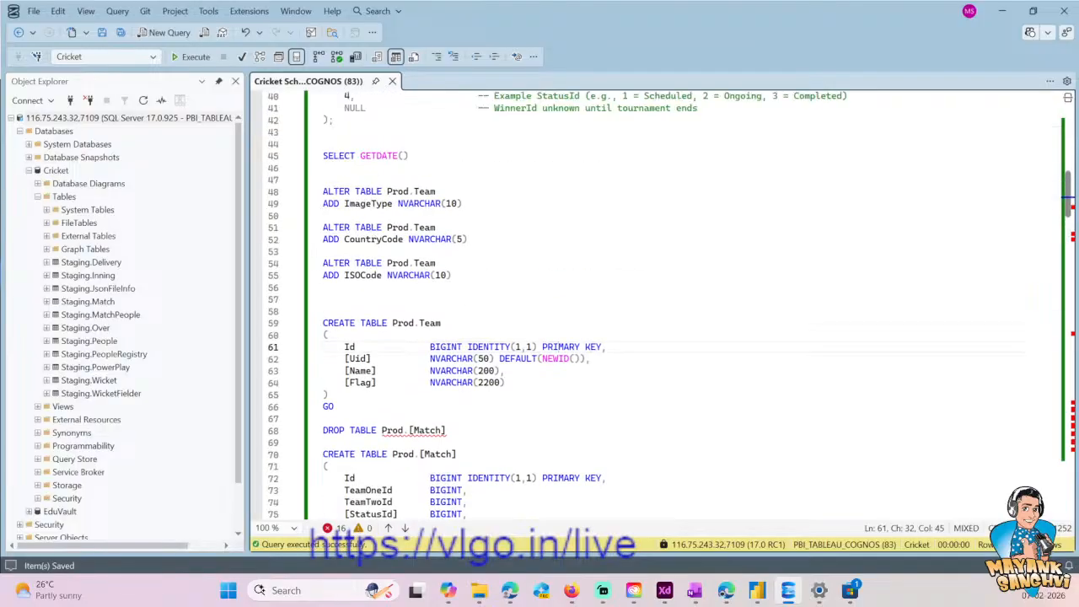
scroll(481, 302, up, 1)
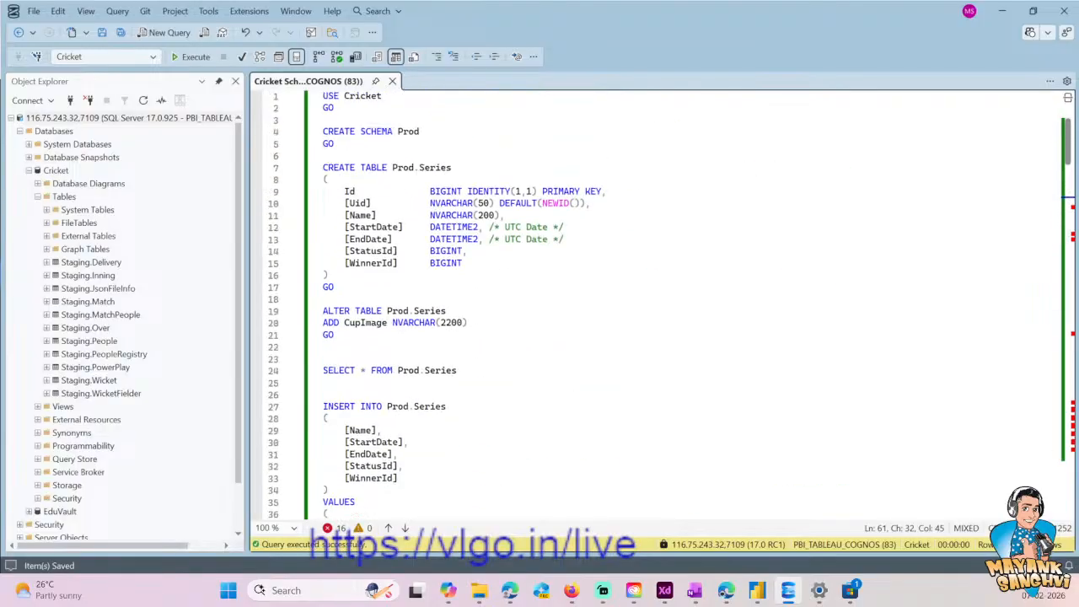
click(357, 323)
scroll(358, 323, down, 13)
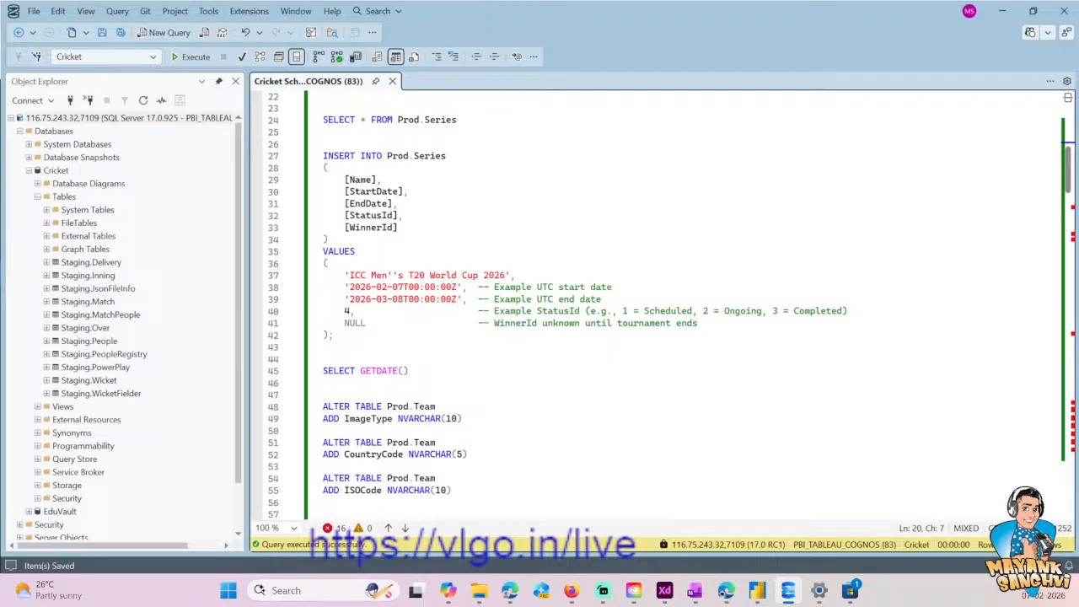
double_click(363, 275)
scroll(363, 275, down, 20)
scroll(657, 303, down, 20)
double_click(373, 250)
key(ctrl+v)
double_click(373, 322)
key(ctrl+v)
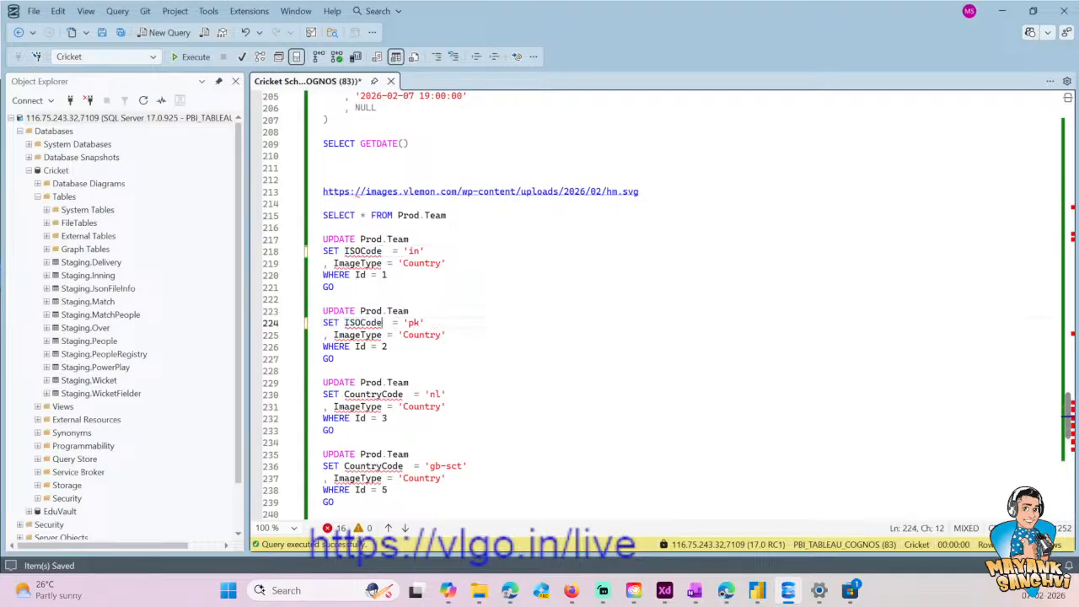
- Replace CountryCode with ISOCode in the SET lines of the Id = 3, Id = 5 and Id = 6 blocks
double_click(373, 394)
key(ctrl+v)
scroll(372, 394, down, 2)
double_click(372, 394)
key(ctrl+v)
scroll(372, 394, down, 2)
double_click(373, 394)
key(ctrl+v)
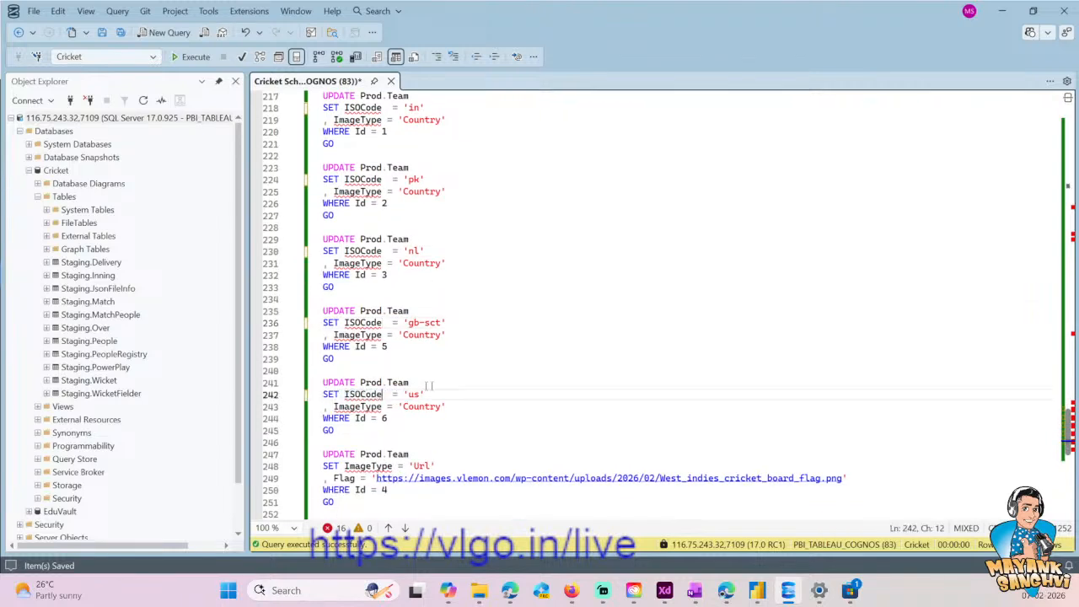
- Replace ImageType with ISOCode in the SET line of the Id = 4 UPDATE block
scroll(372, 394, down, 1)
click(359, 430)
double_click(352, 430)
key(ctrl+v)
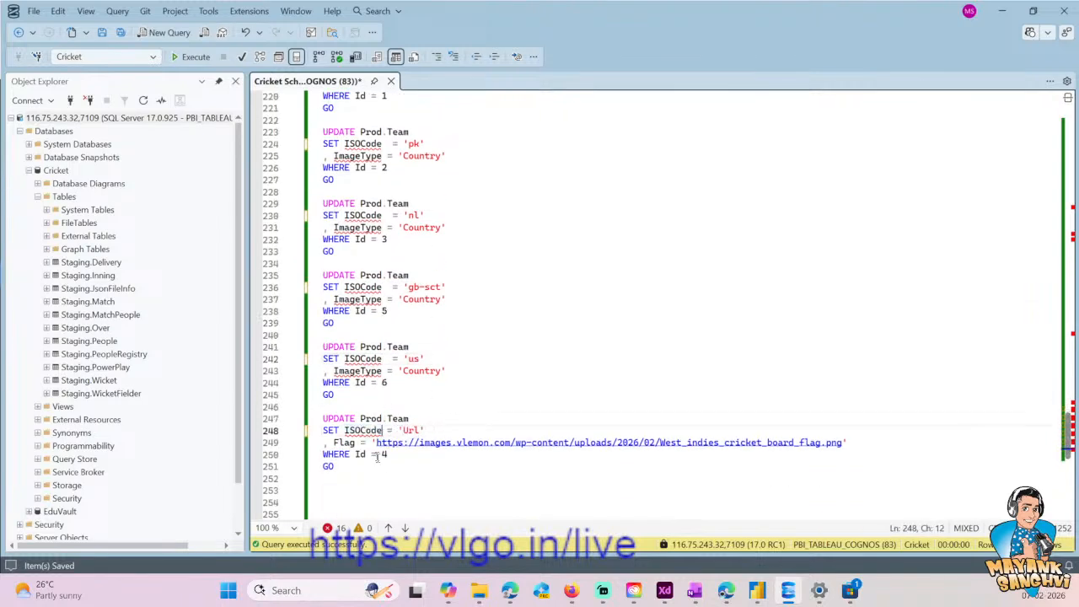
- Execute all six revised Prod.Team UPDATE blocks and save the script
click(341, 467)
scroll(340, 466, up, 4)
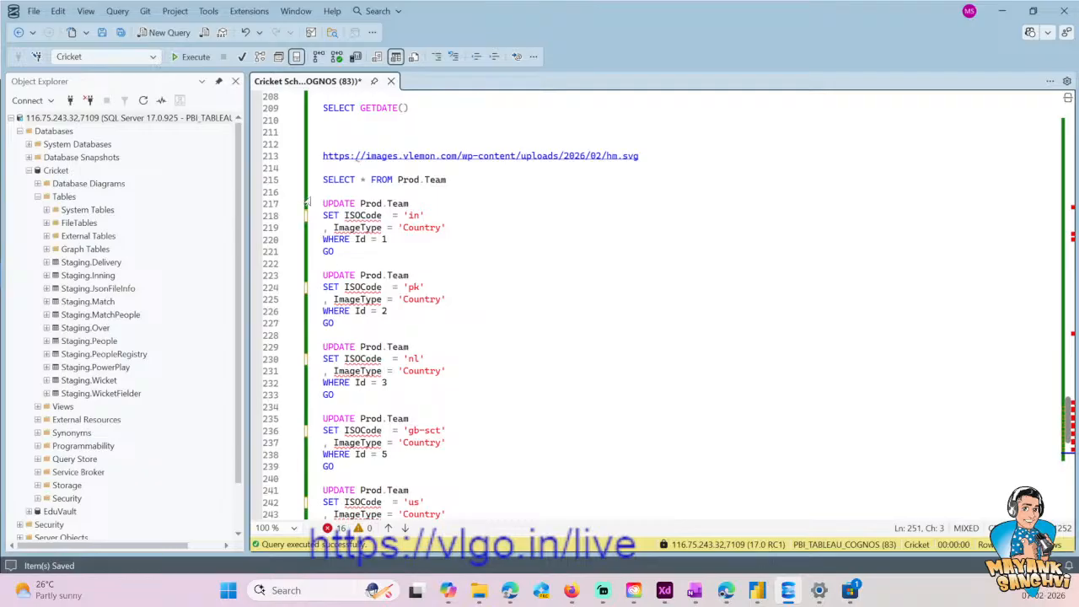
shift+click(312, 203)
click(190, 57)
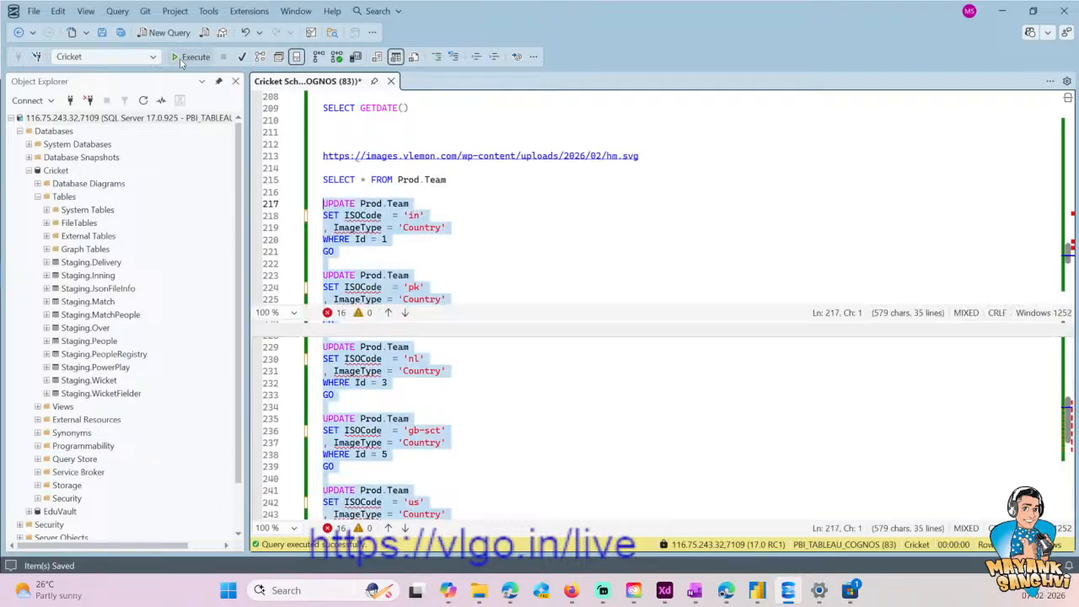
key(ctrl+s)
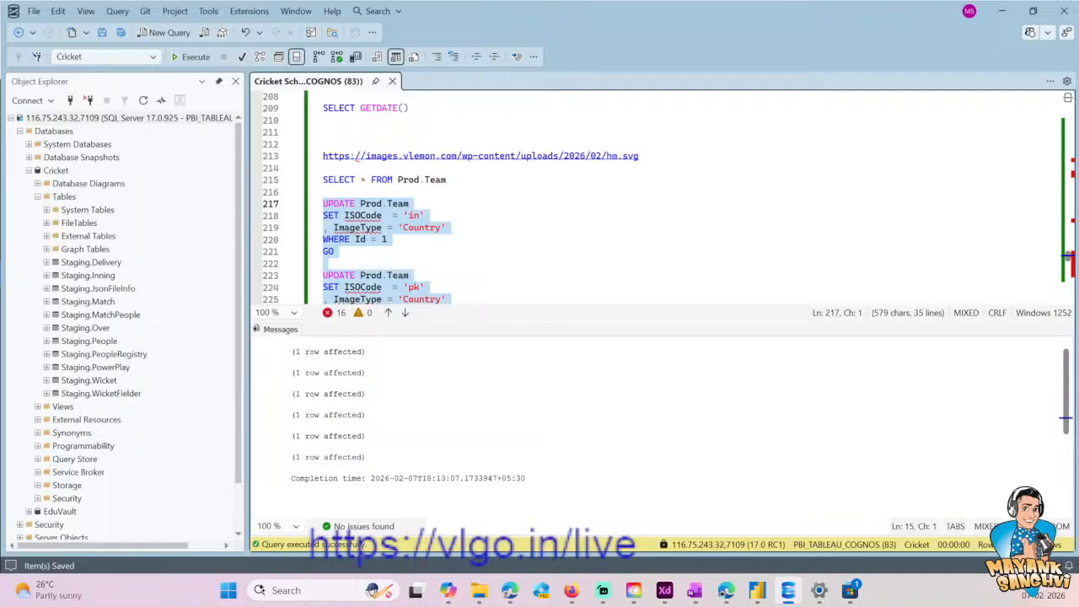
click(442, 216)
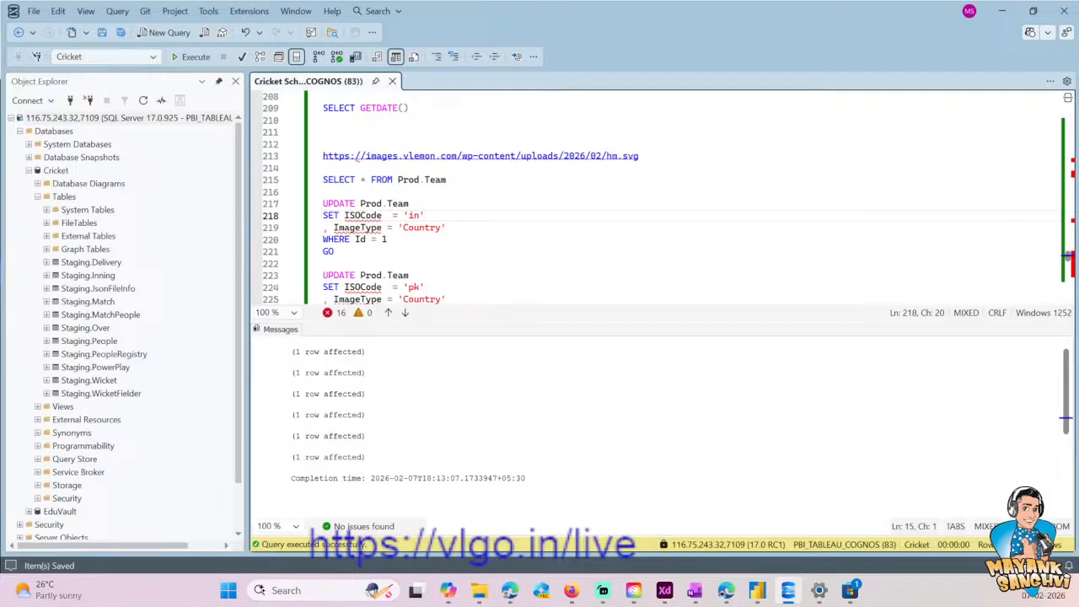
- Switch to the Power Query Editor, open the Team query and refresh its preview
click(757, 590)
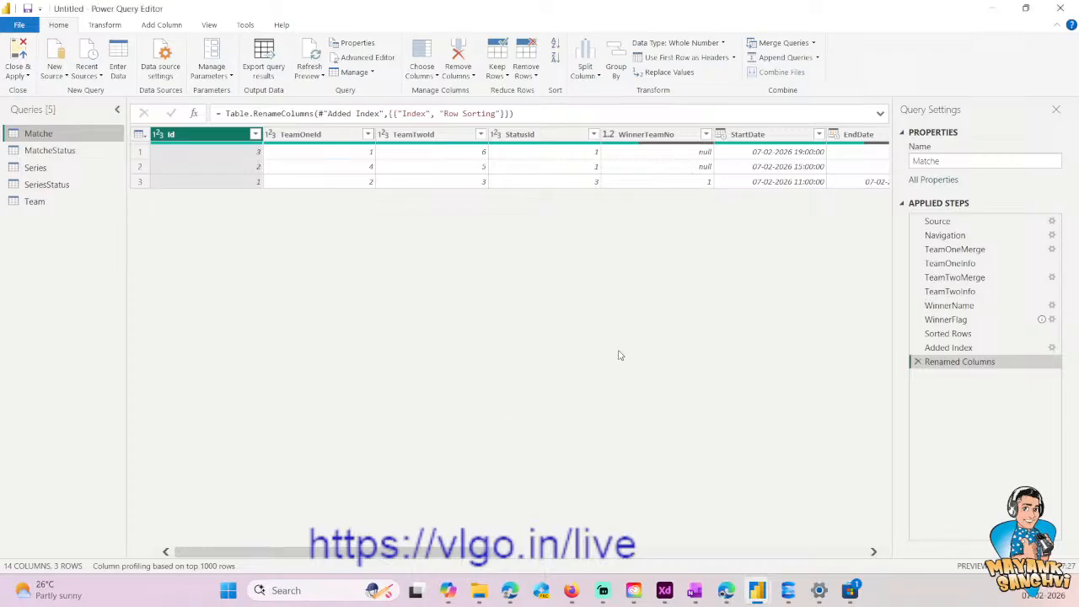
click(35, 202)
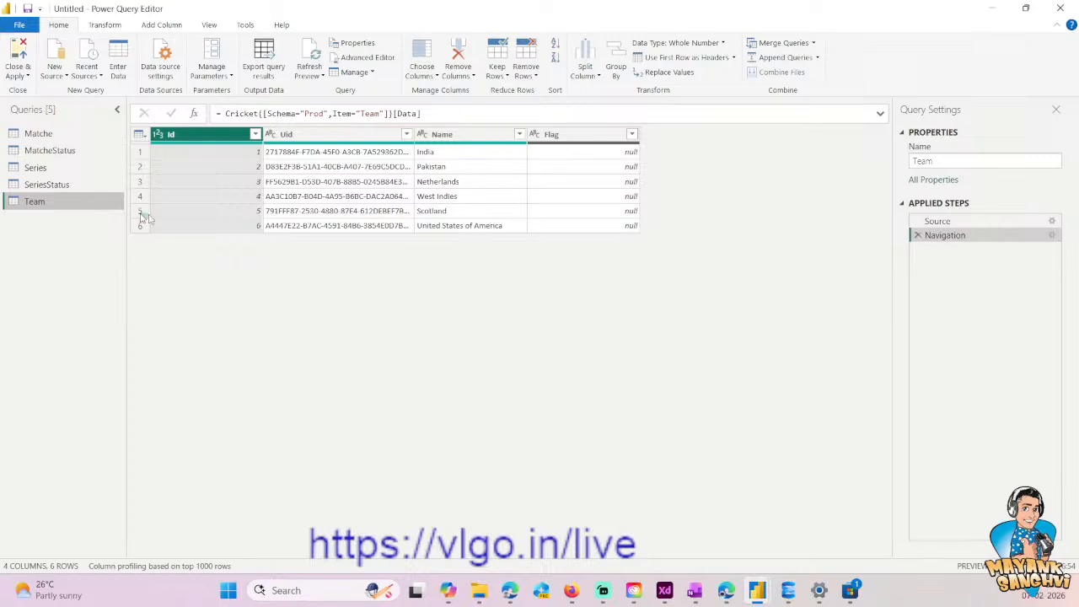
click(409, 282)
click(313, 56)
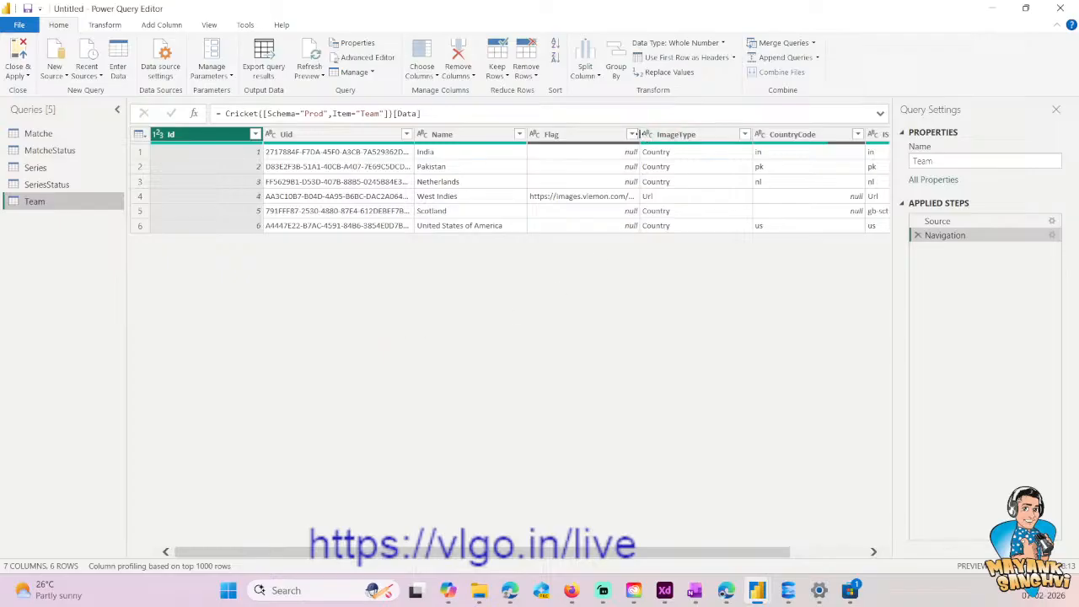
- Widen the Team query's Flag column so the West Indies flag URL fits completely
double_click(639, 135)
drag(604, 552, 779, 548)
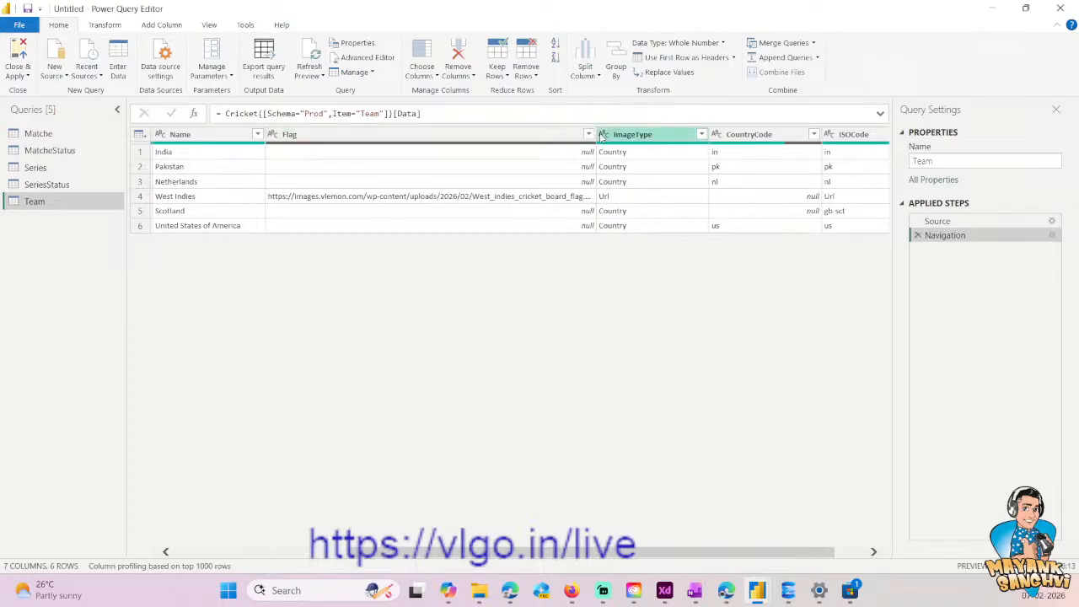
drag(597, 134, 645, 135)
- Rename the Team query's Flag column to FlagIn
double_click(290, 134)
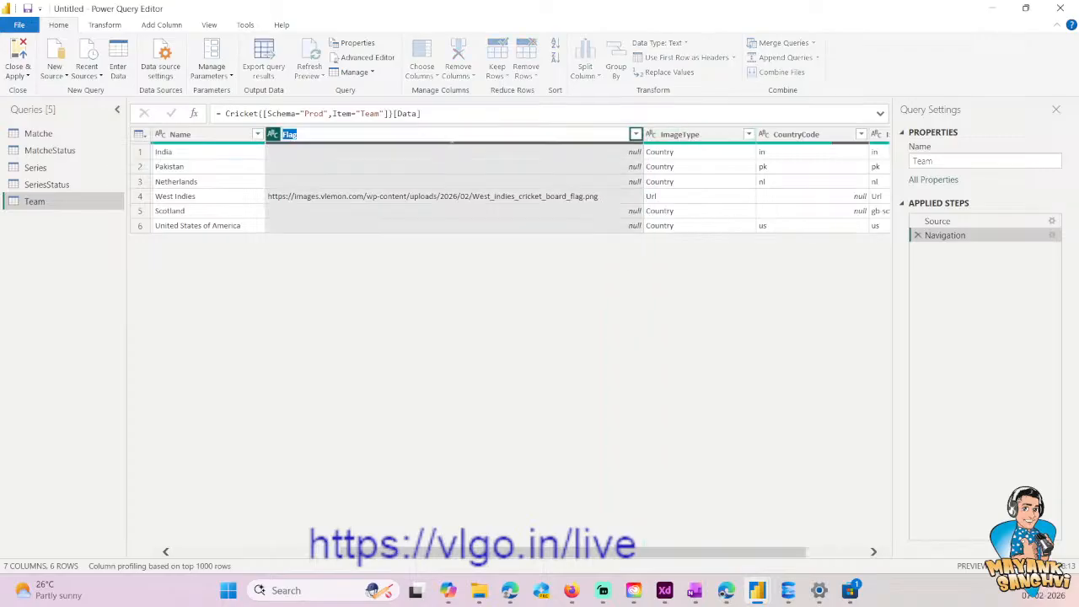
key(End)
text(In)
key(Return)
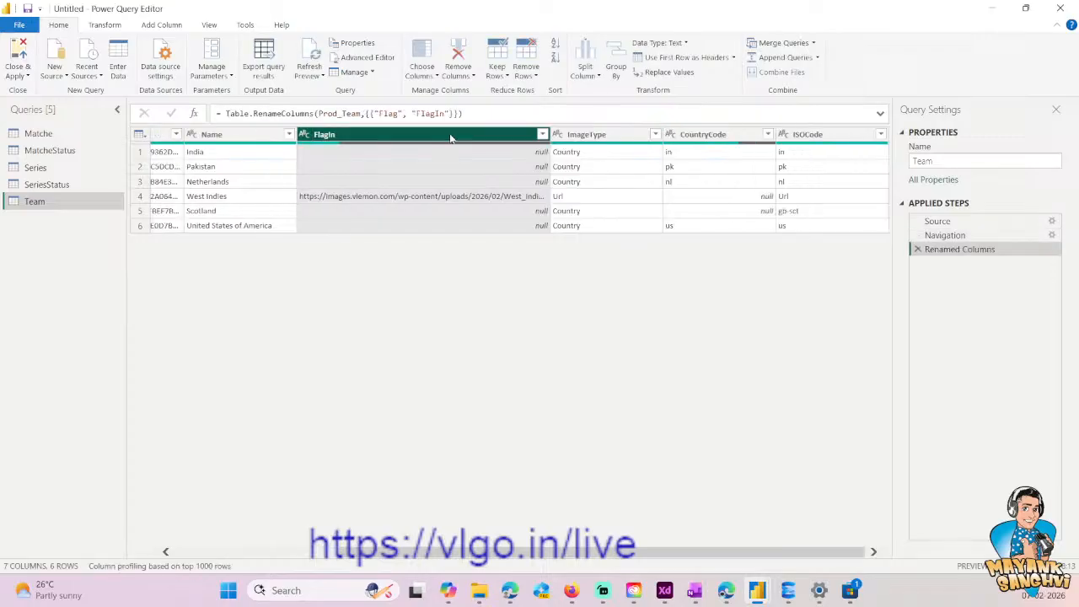
- Start a new custom column in the Team query and name it Flag
click(176, 26)
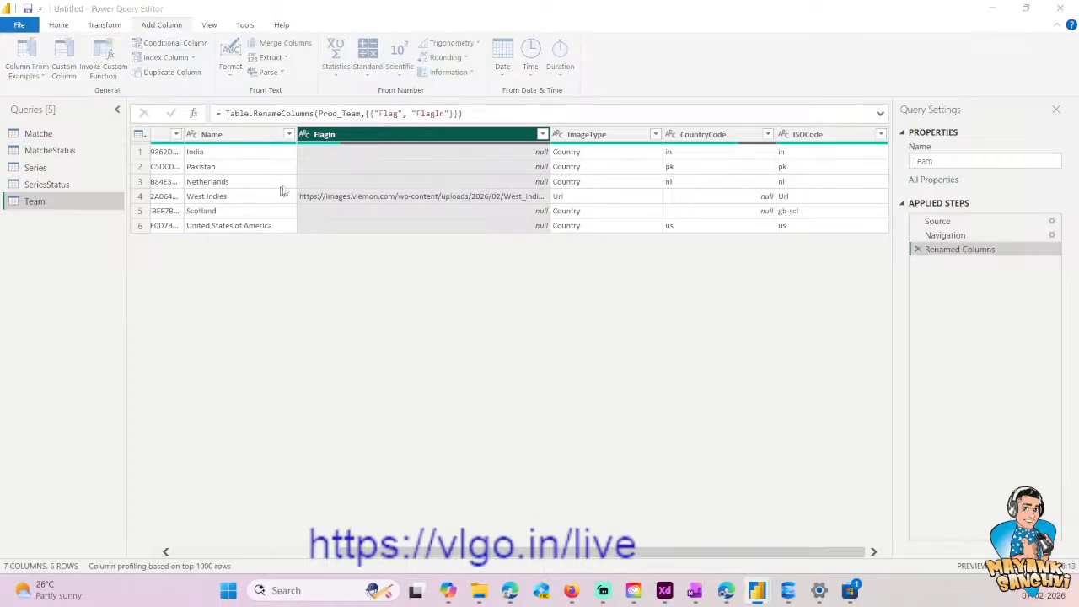
click(69, 67)
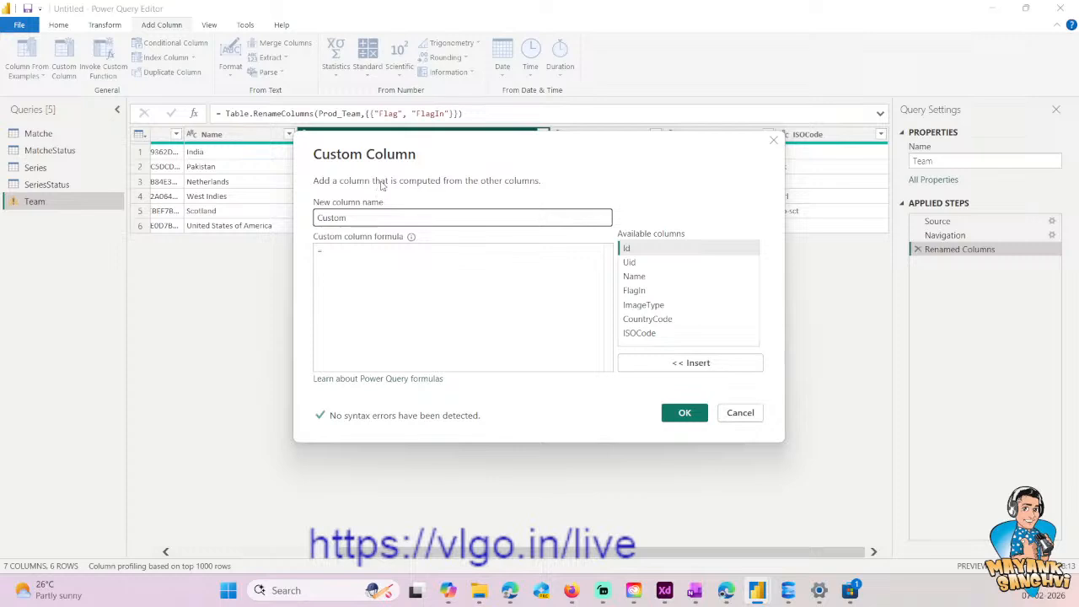
drag(354, 214, 329, 270)
double_click(315, 333)
text(Flag)
key(Tab)
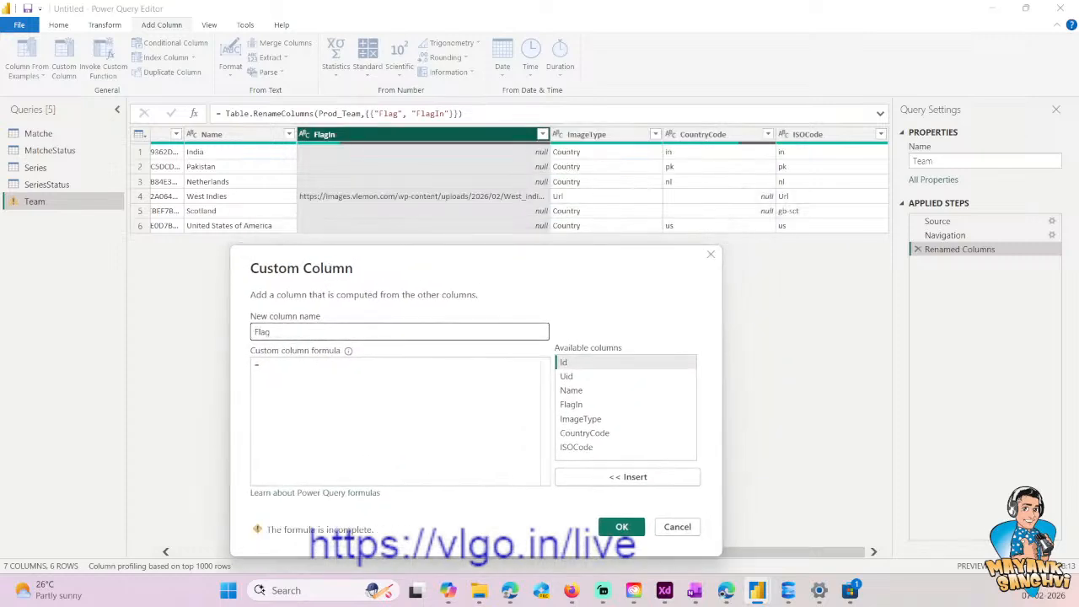
- Begin the Flag column's formula with the condition If [ImageType] = "Url"
text(If)
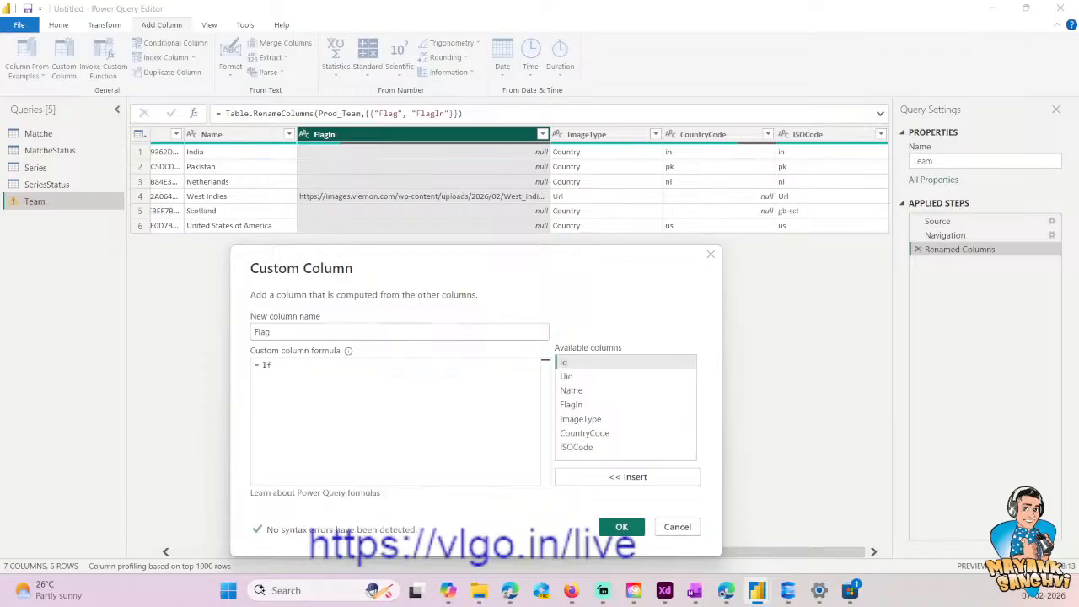
double_click(581, 419)
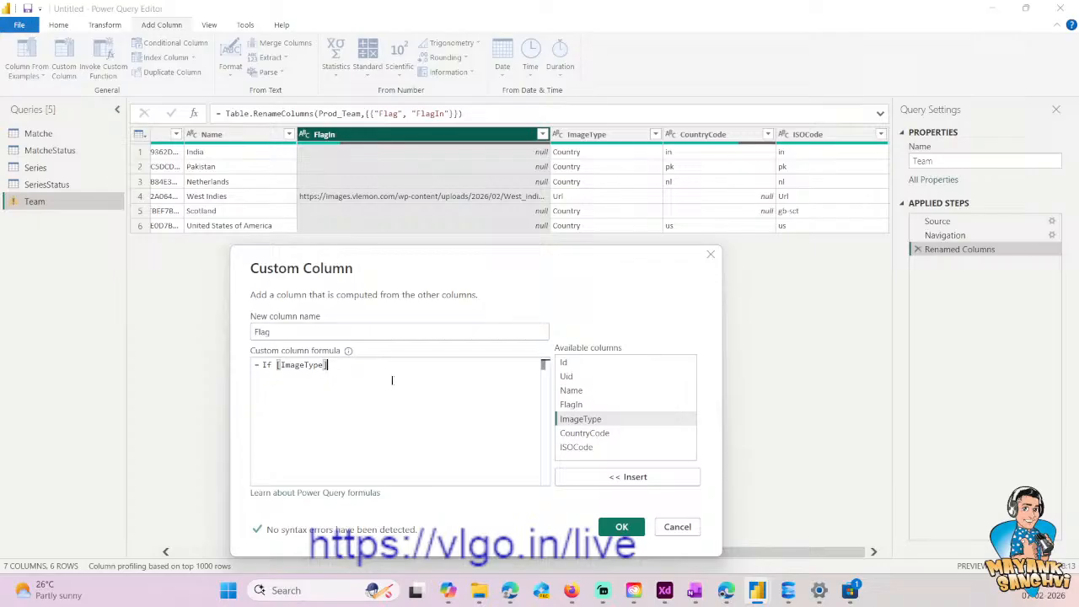
text(= )
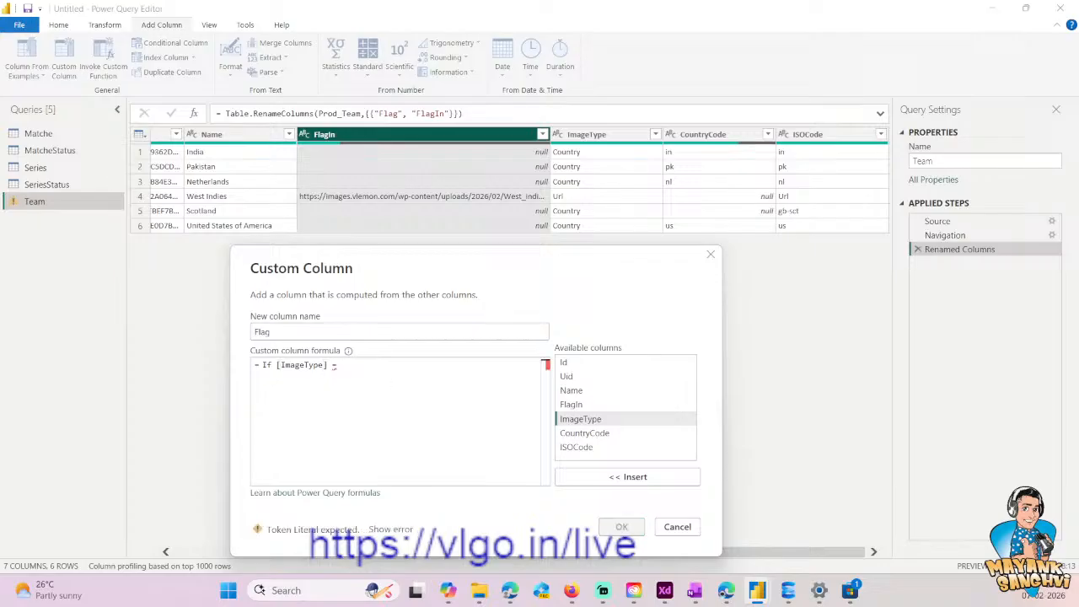
text("")
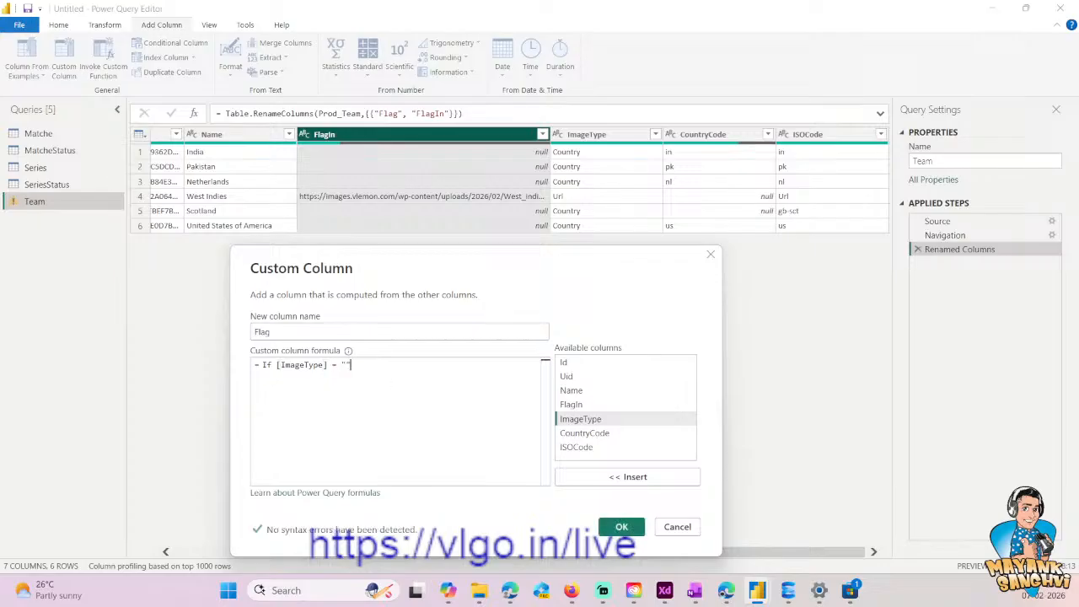
text(Url)
key(ctrl+a)
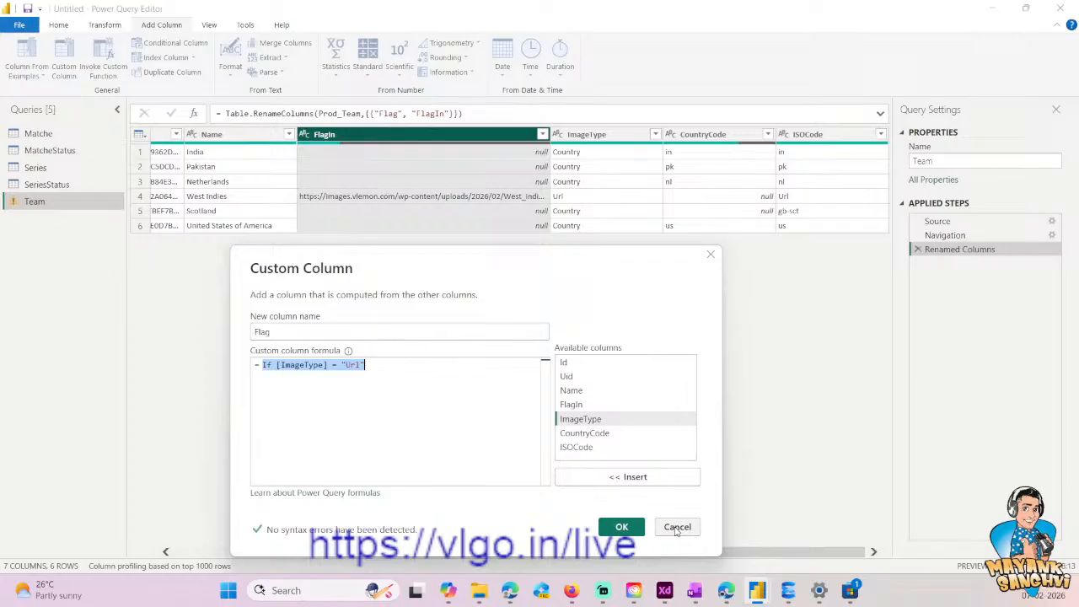
click(430, 441)
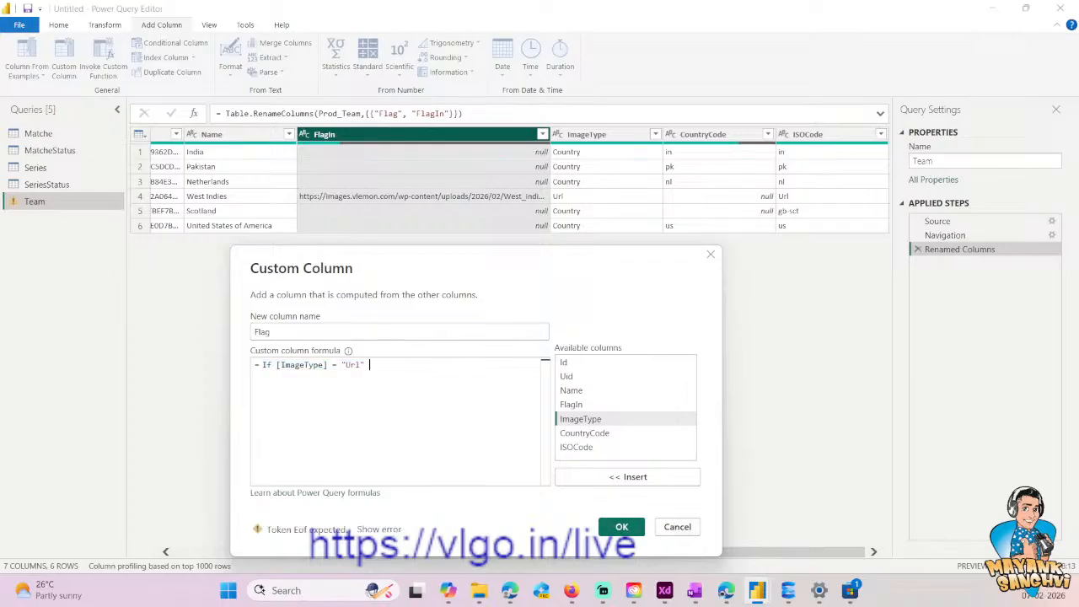
- Change the compared text to lowercase "url" and extend the Flag formula with then [FlagIn] else
text(then)
key(Left)
key(Left)
key(Left)
key(Left)
key(Left)
key(Left)
key(Left)
key(Left)
key(Left)
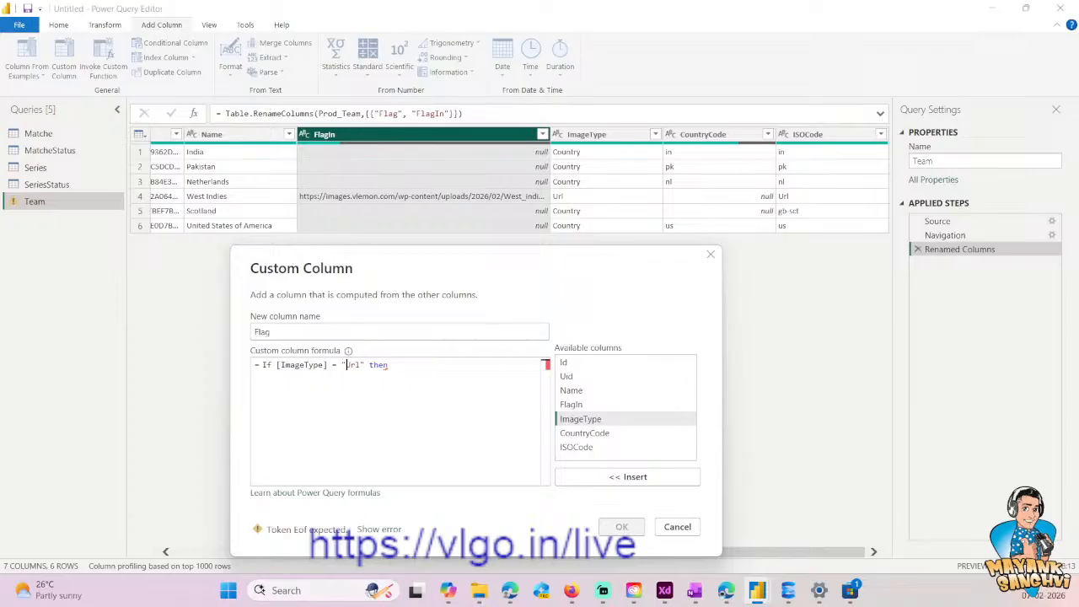
key(Delete)
text(u)
drag(327, 364, 277, 365)
click(385, 399)
double_click(569, 406)
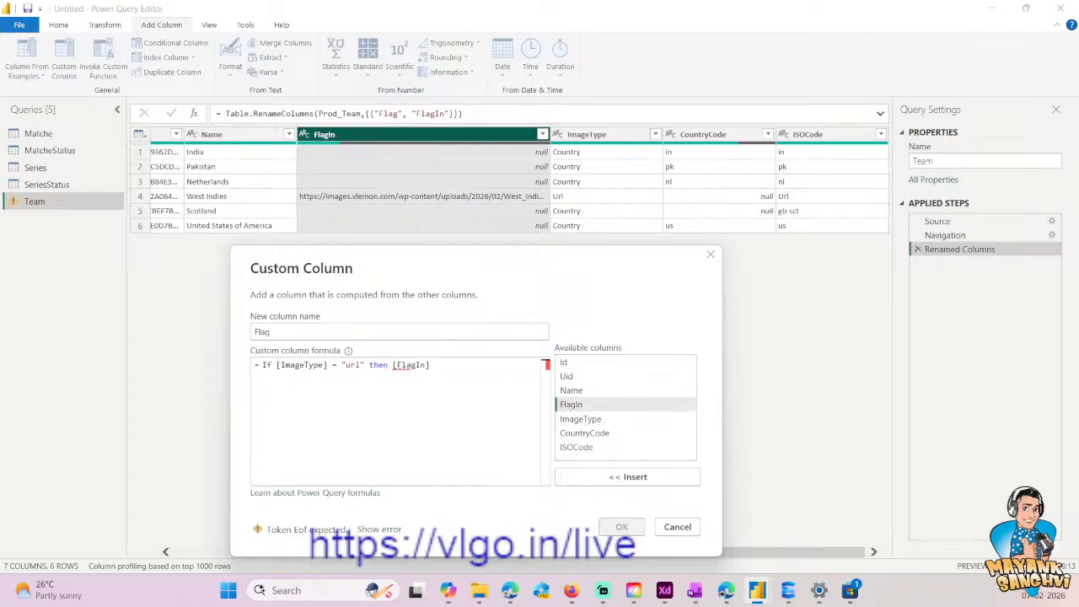
text(else)
- Copy the hm.svg image URL from the SQL Server script and try it as the quoted else value in the Flag formula
click(788, 591)
click(641, 156)
key(shift+Home)
key(ctrl+c)
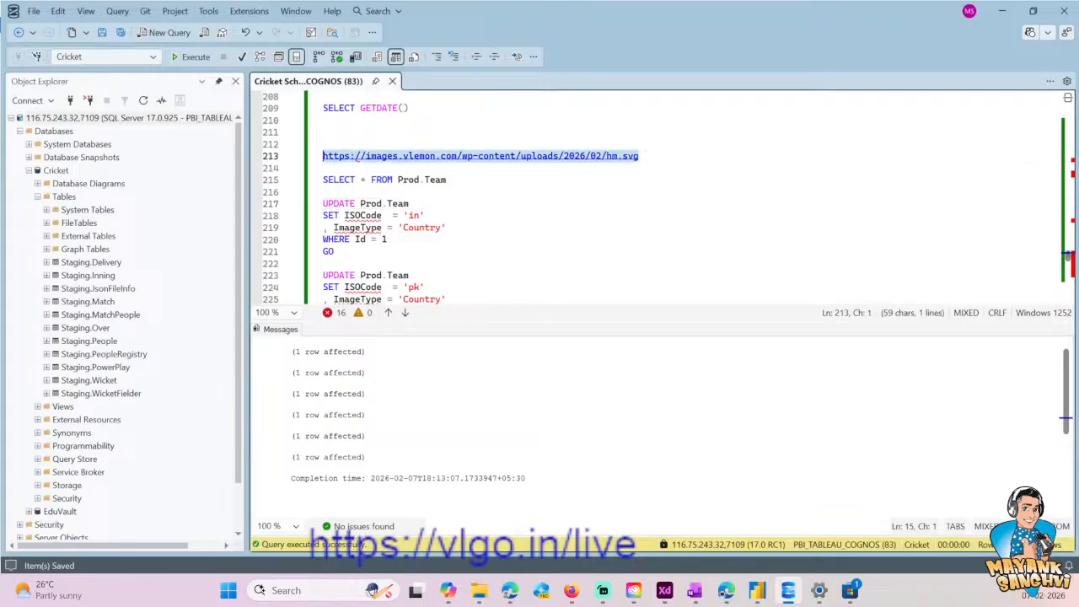
key(alt+Tab)
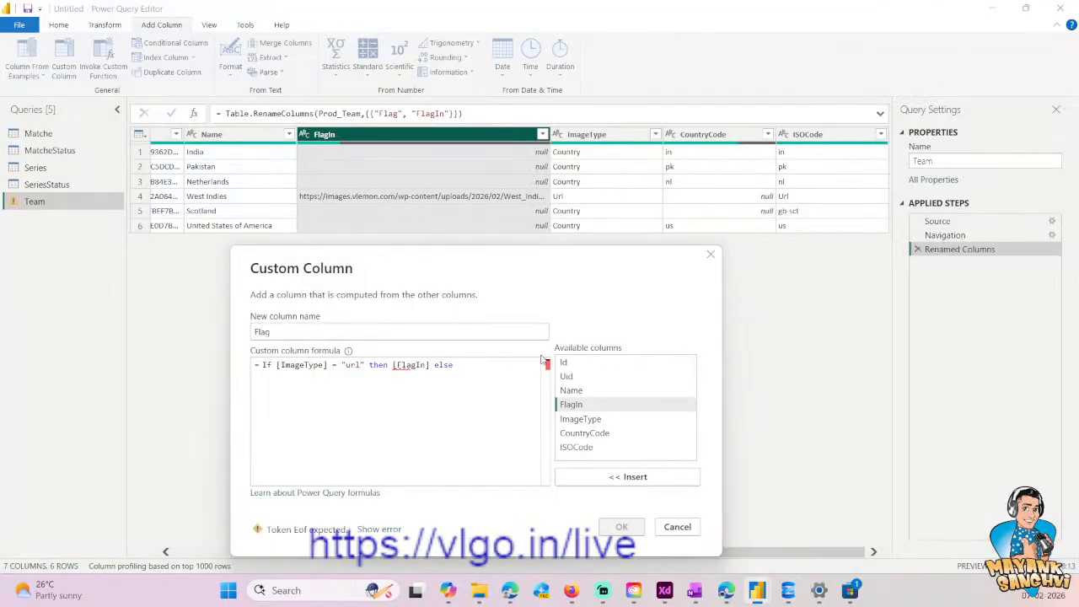
text(")
key(ctrl+v)
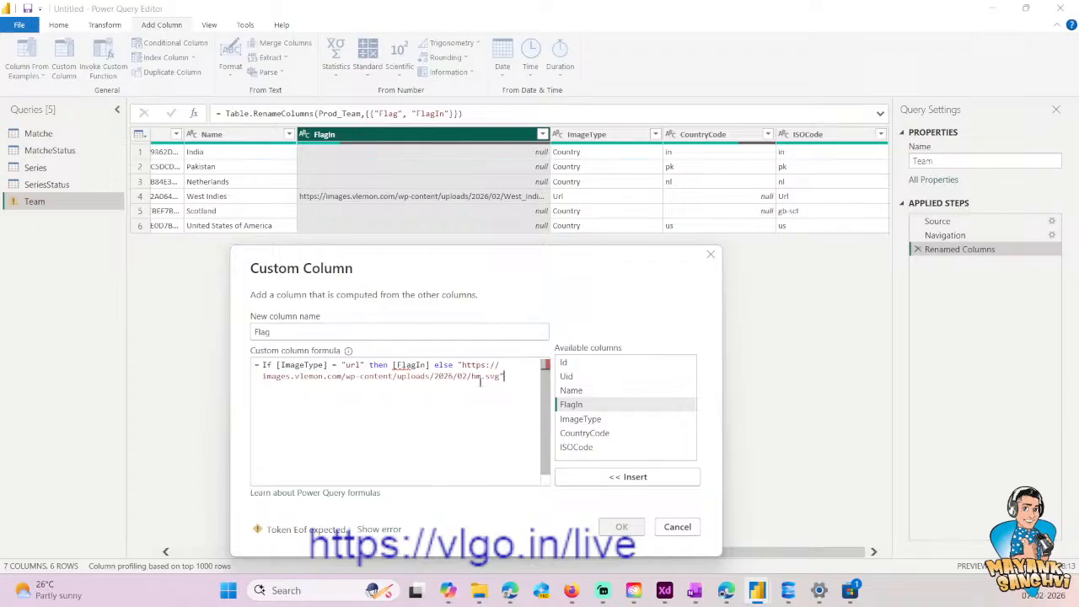
- Remove the quoted hm.svg image URL from the Flag formula's else branch
key(Up)
key(Left)
key(Left)
key(Left)
key(Left)
key(Left)
key(Left)
key(Left)
text(")
drag(458, 365, 505, 376)
click(454, 365)
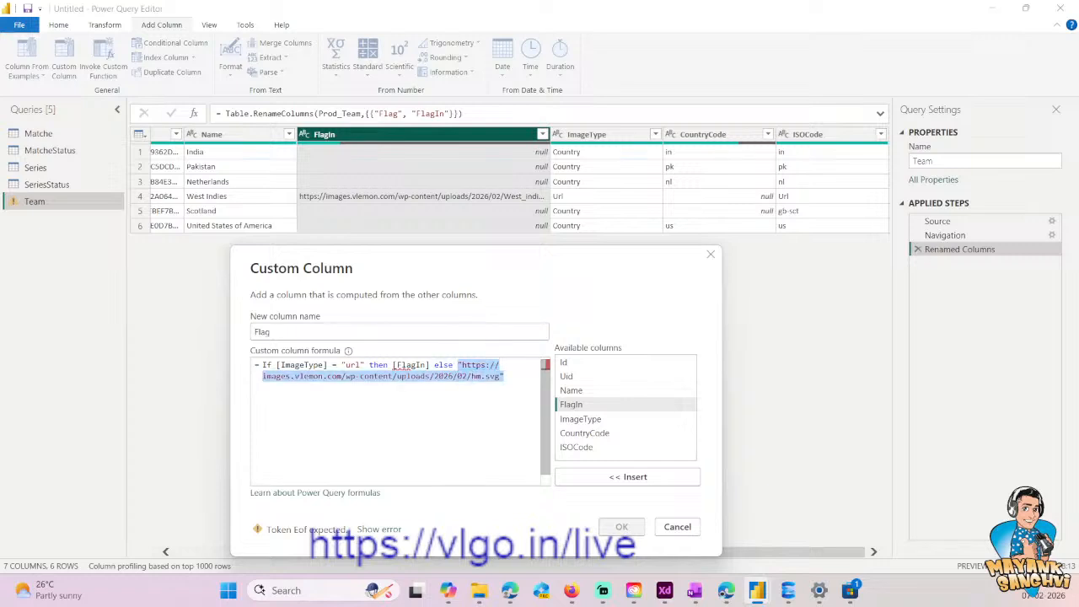
key(Delete)
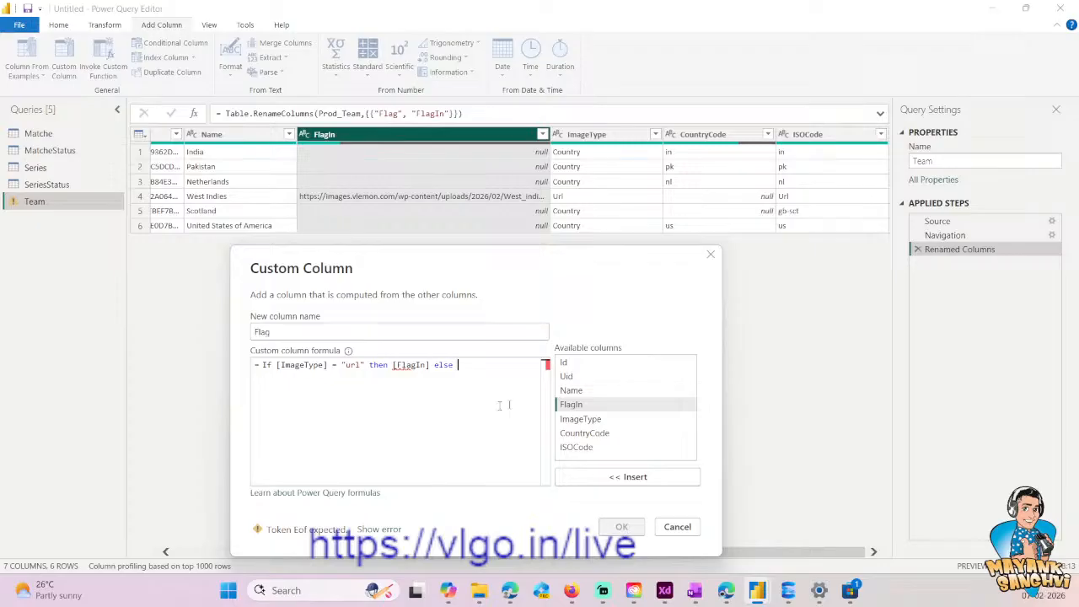
- Use [CountryCode] as the else value, correct the opening keyword to lowercase if, and create the Flag column
double_click(593, 432)
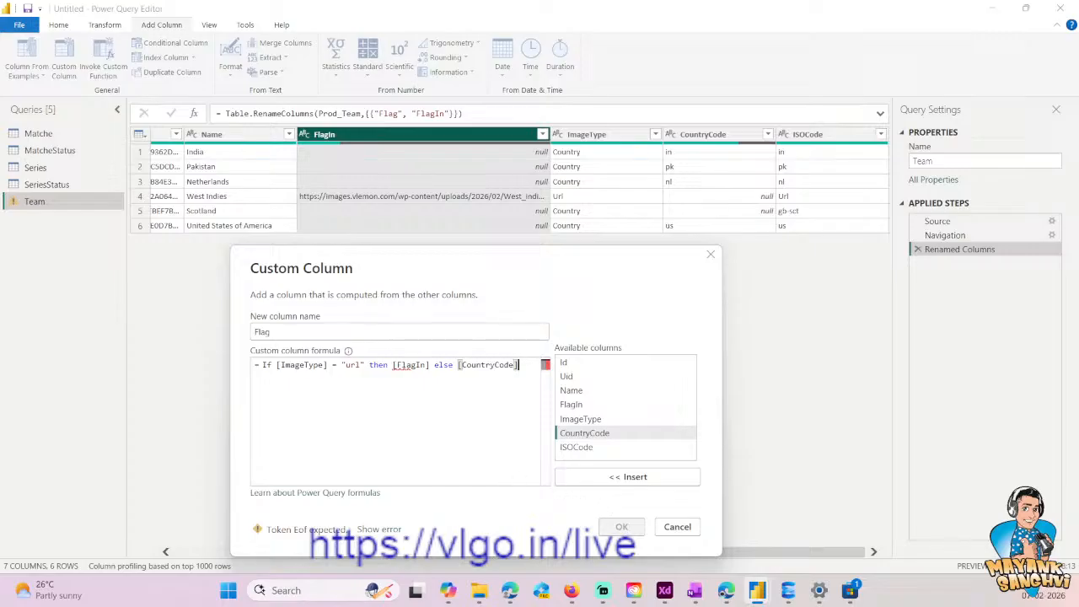
click(271, 365)
key(BackSpace)
key(BackSpace)
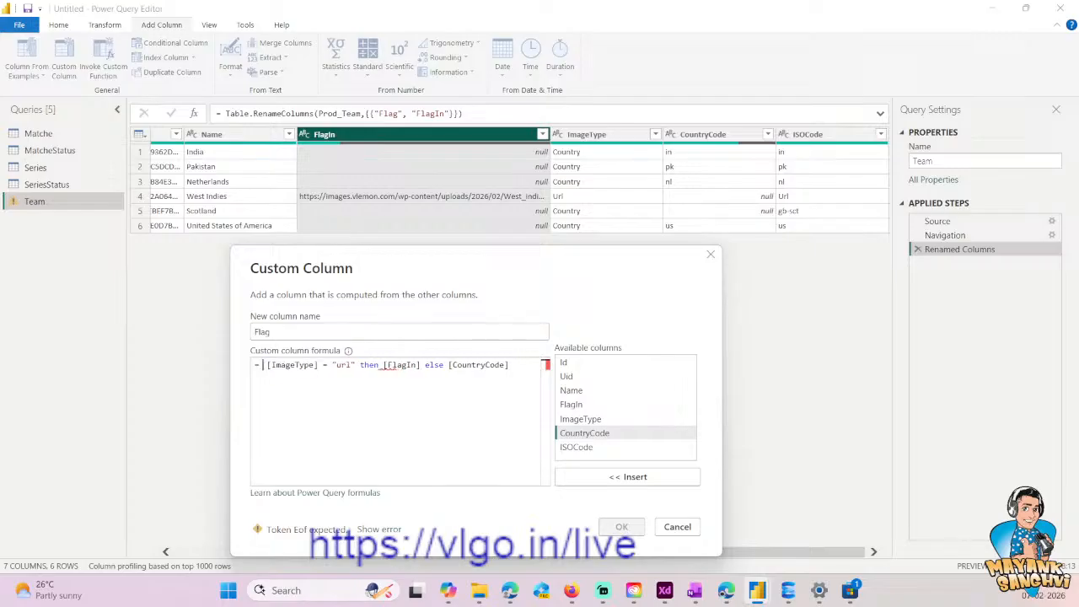
text(if)
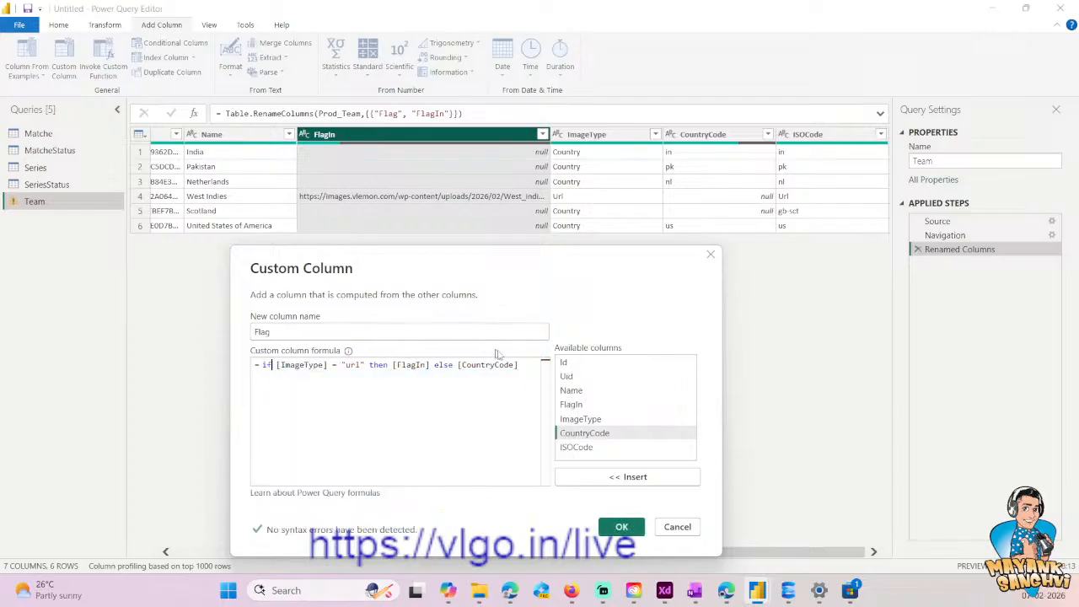
click(619, 524)
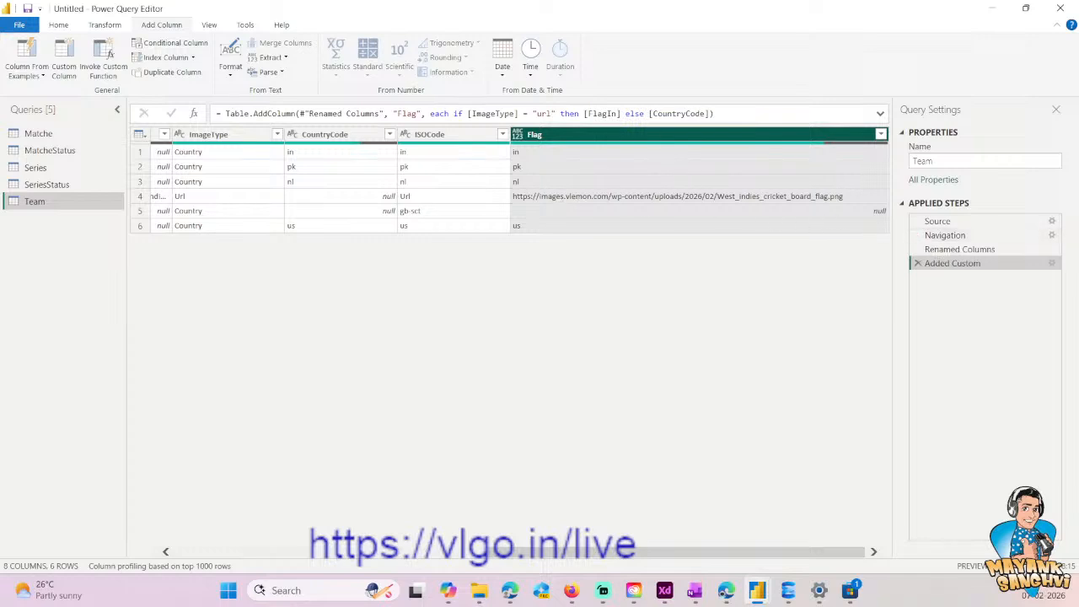
- Replace CountryCode with ISOCode in the else branch of the Added Custom step's formula
double_click(685, 113)
text(ISO)
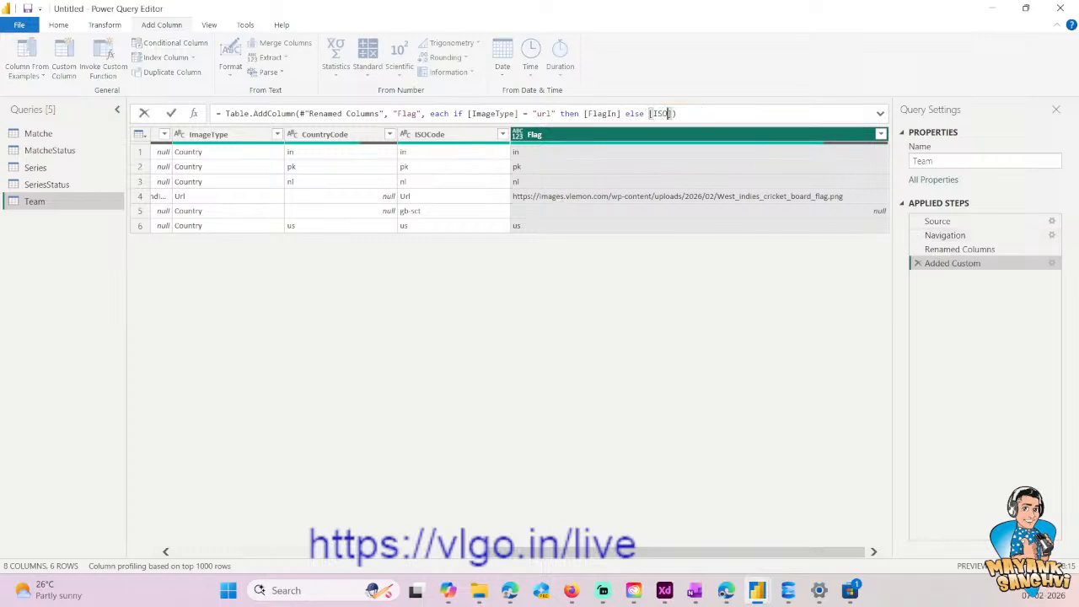
text(Code)
key(Return)
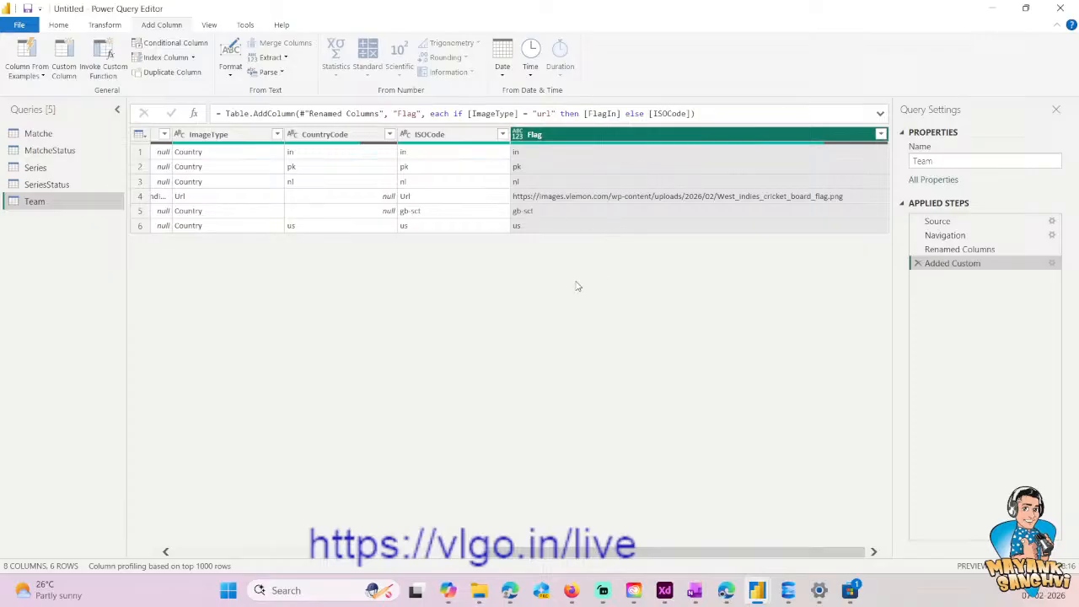
- Try adding a separate lowercase copy of the ImageType column, and delete that applied step
drag(650, 550, 563, 548)
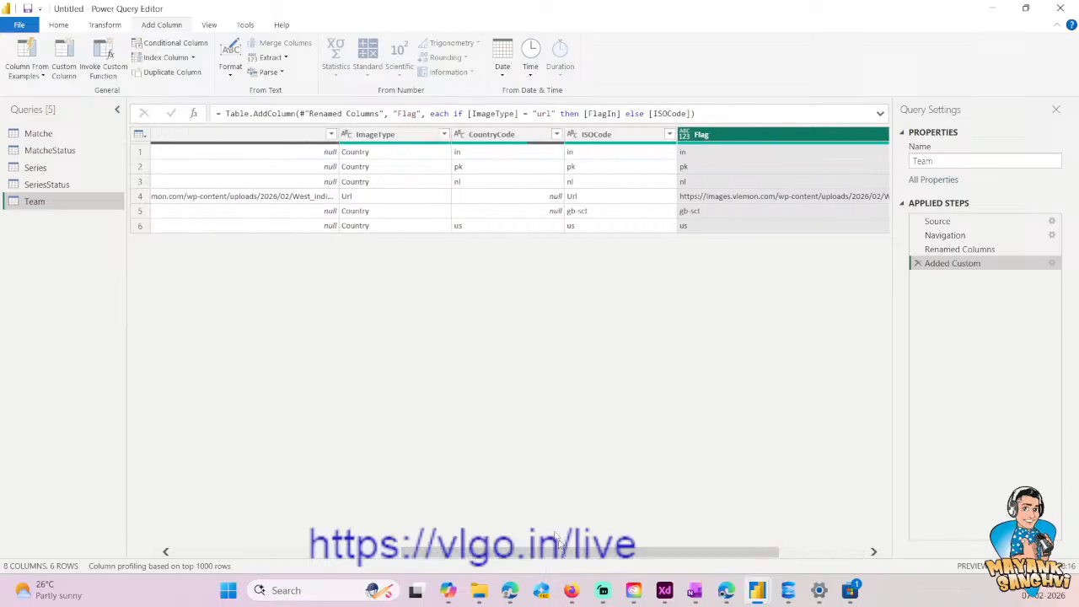
click(422, 135)
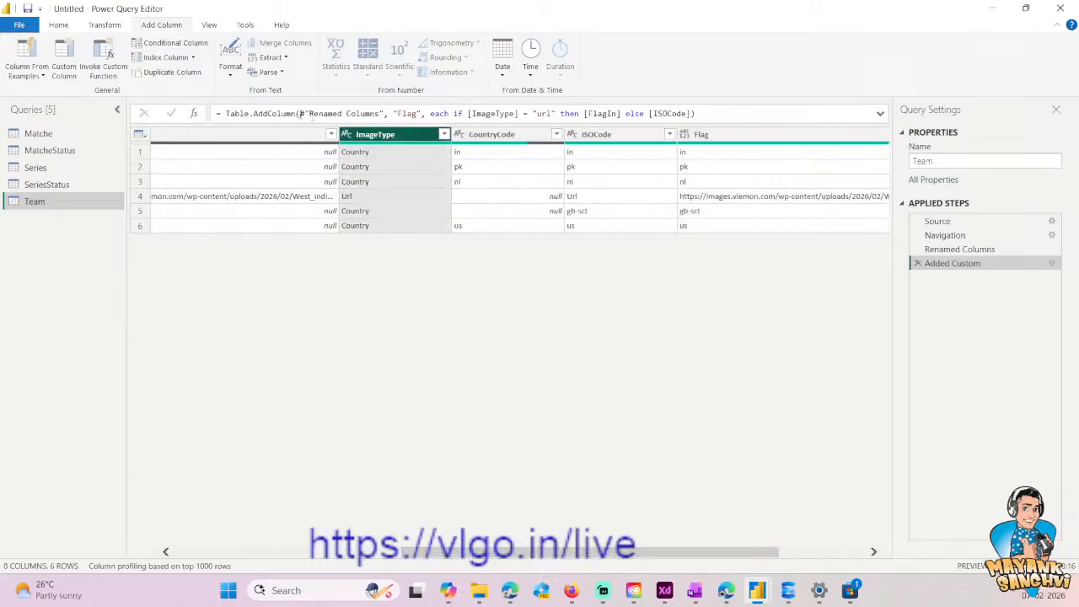
click(230, 61)
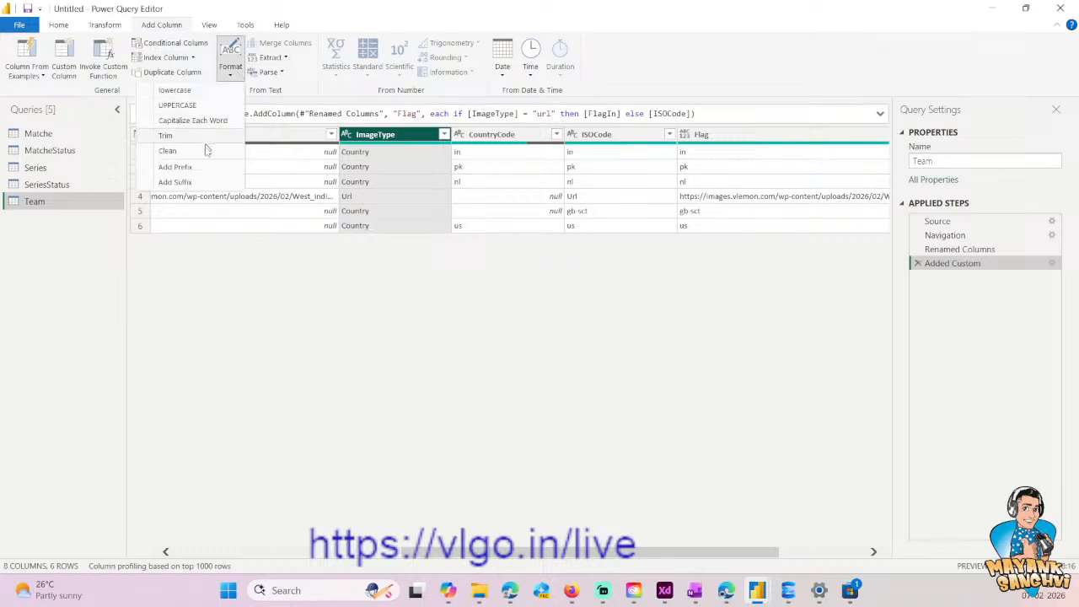
click(177, 91)
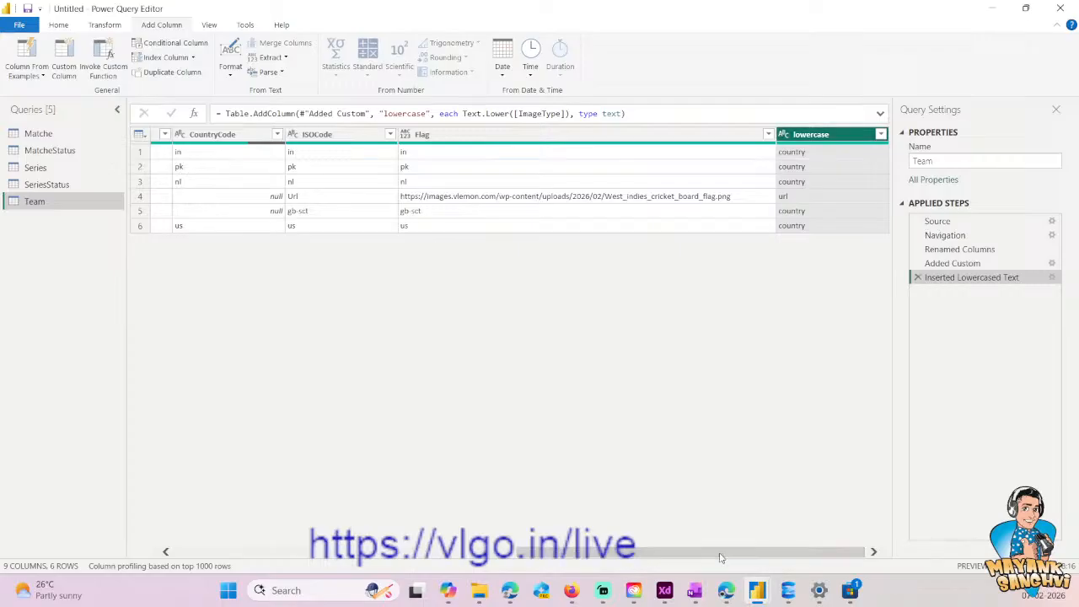
click(918, 278)
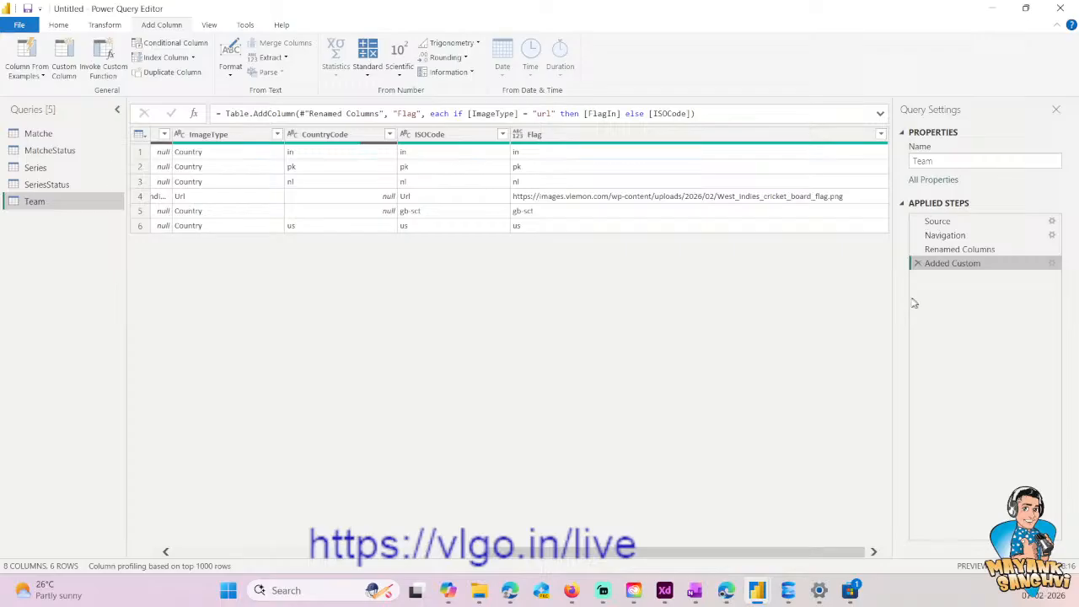
- Insert a step after Renamed Columns that converts ImageType to lowercase in place, and check the Flag column in the Added Custom step
click(955, 251)
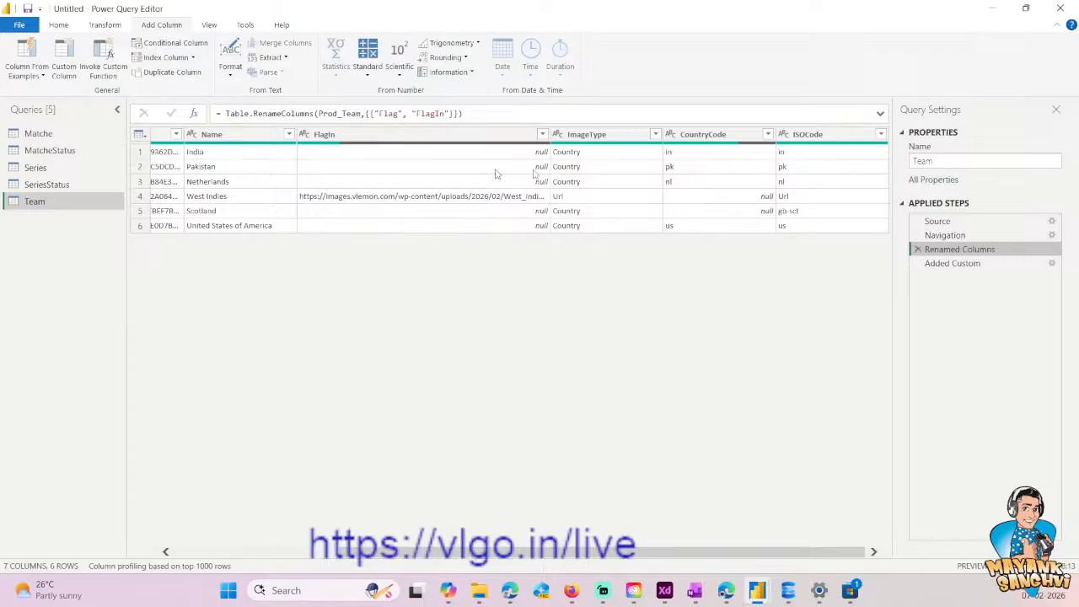
click(106, 25)
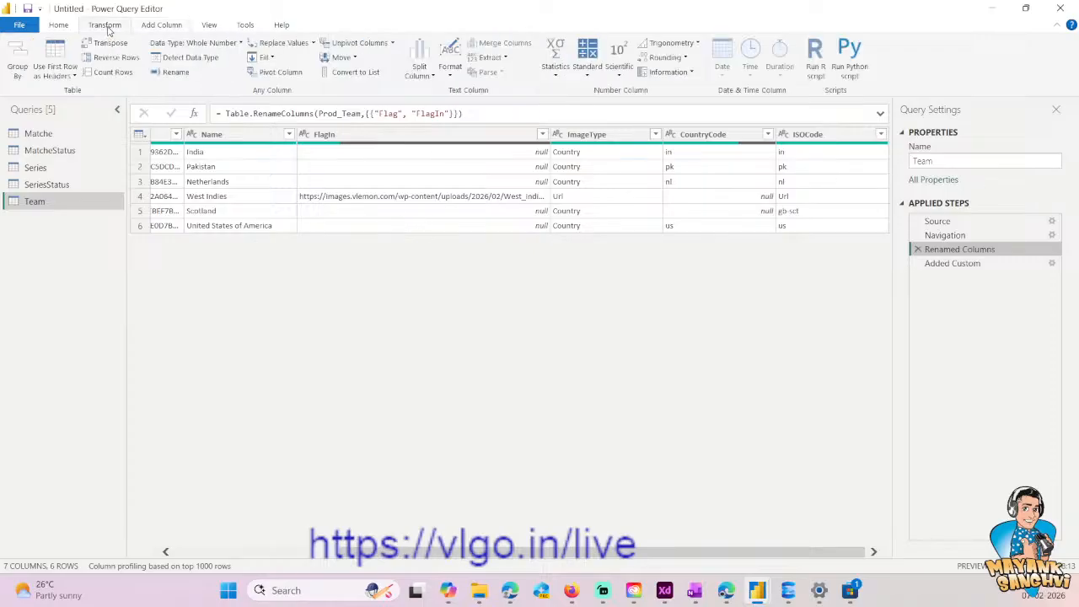
click(584, 137)
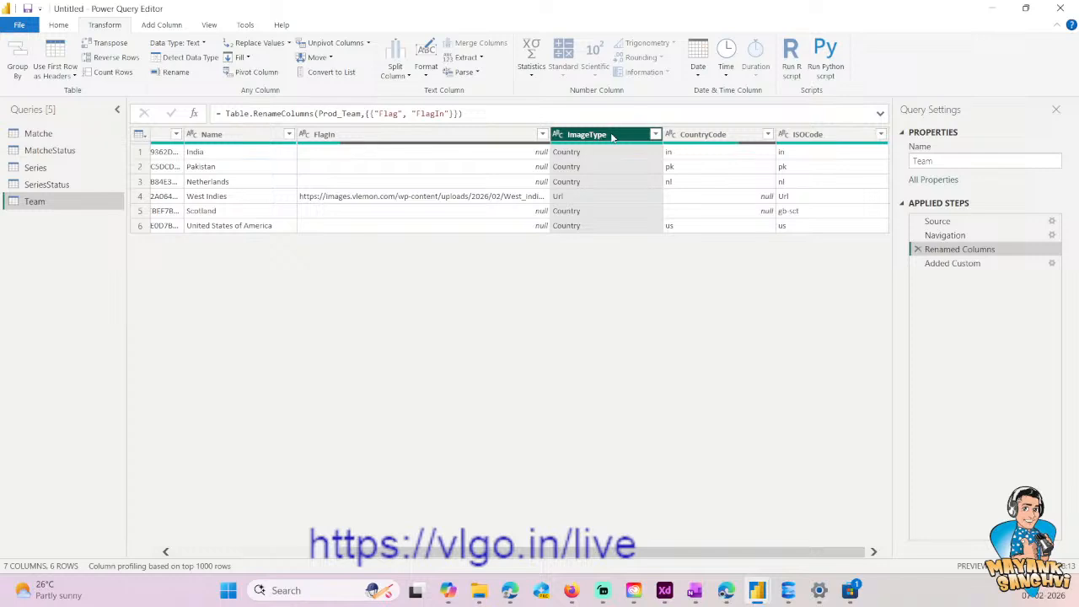
click(426, 69)
click(371, 93)
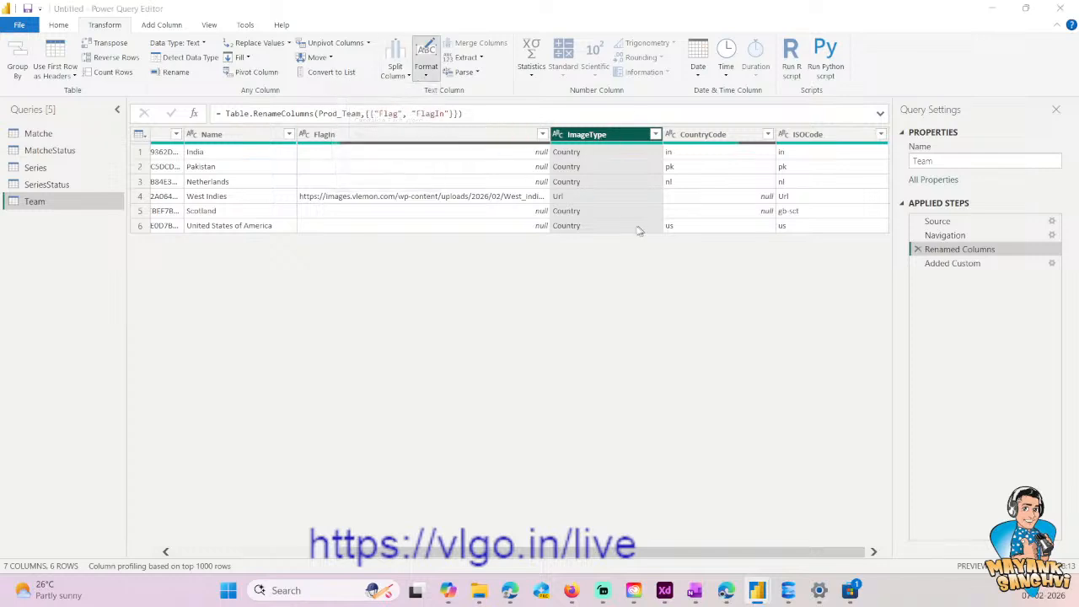
click(677, 323)
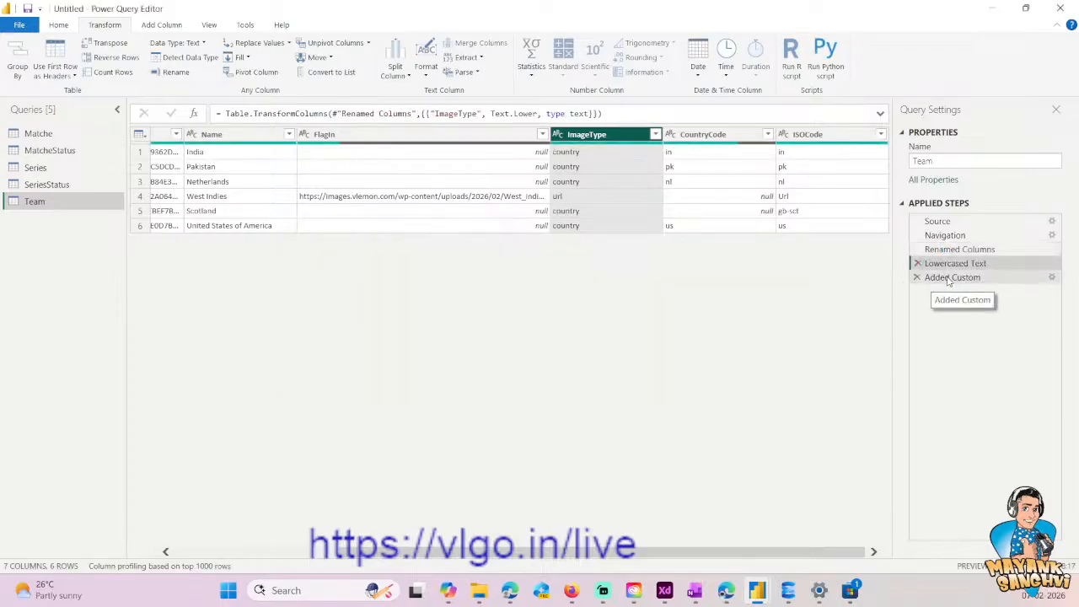
click(949, 279)
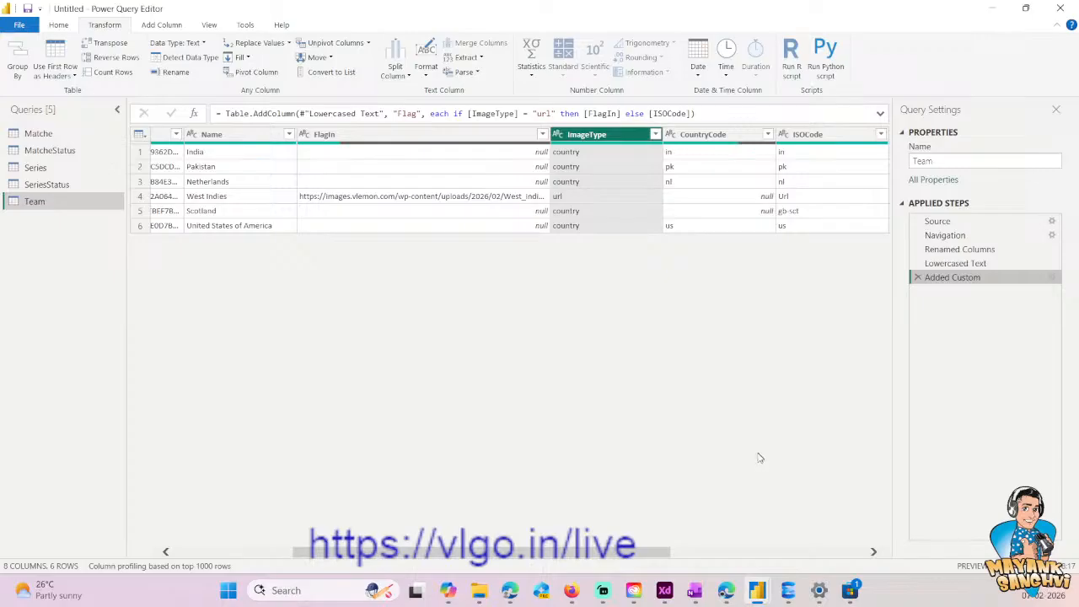
click(841, 553)
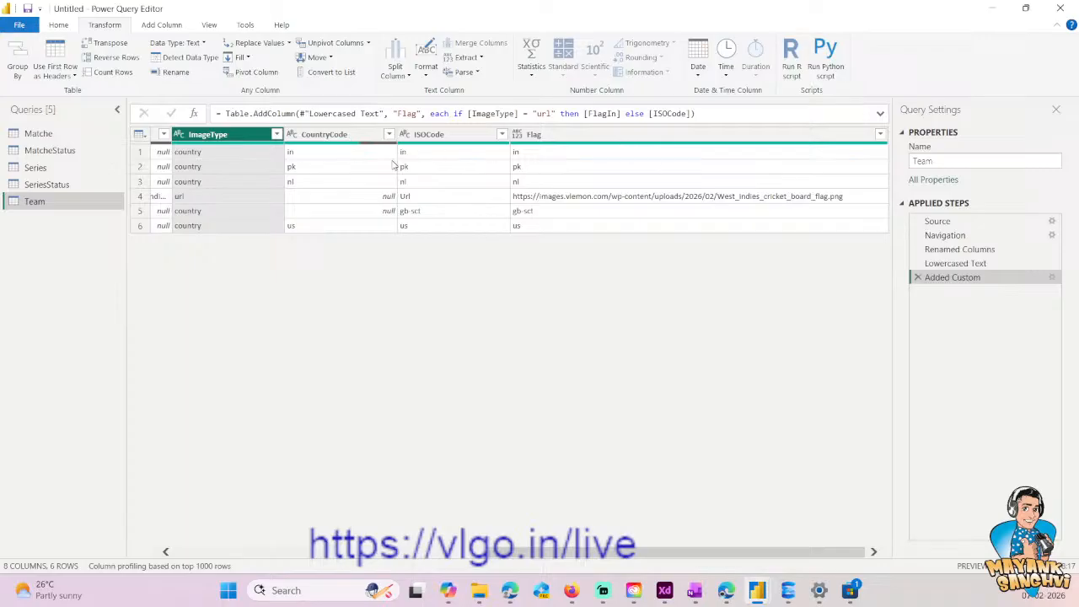
click(558, 142)
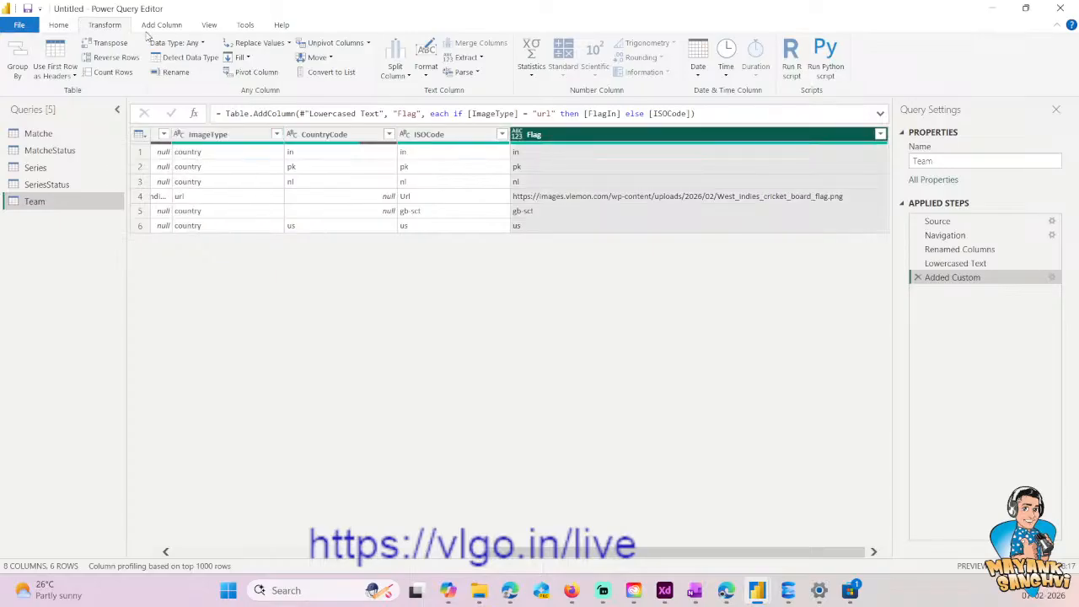
click(425, 68)
click(373, 168)
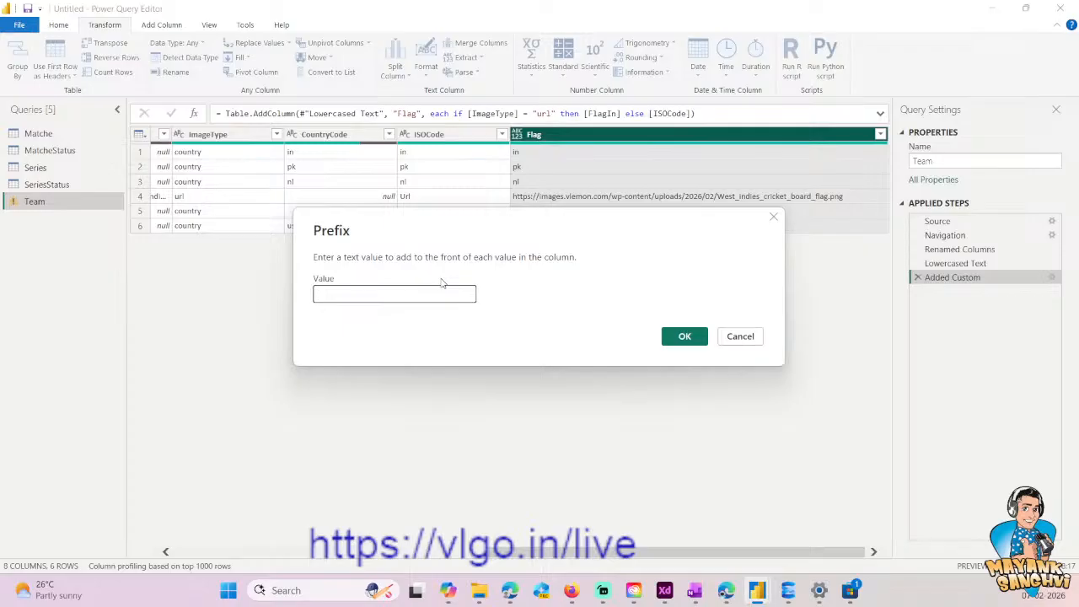
key(alt+Tab)
click(634, 199)
click(641, 156)
key(Left)
key(Left)
key(Left)
key(Left)
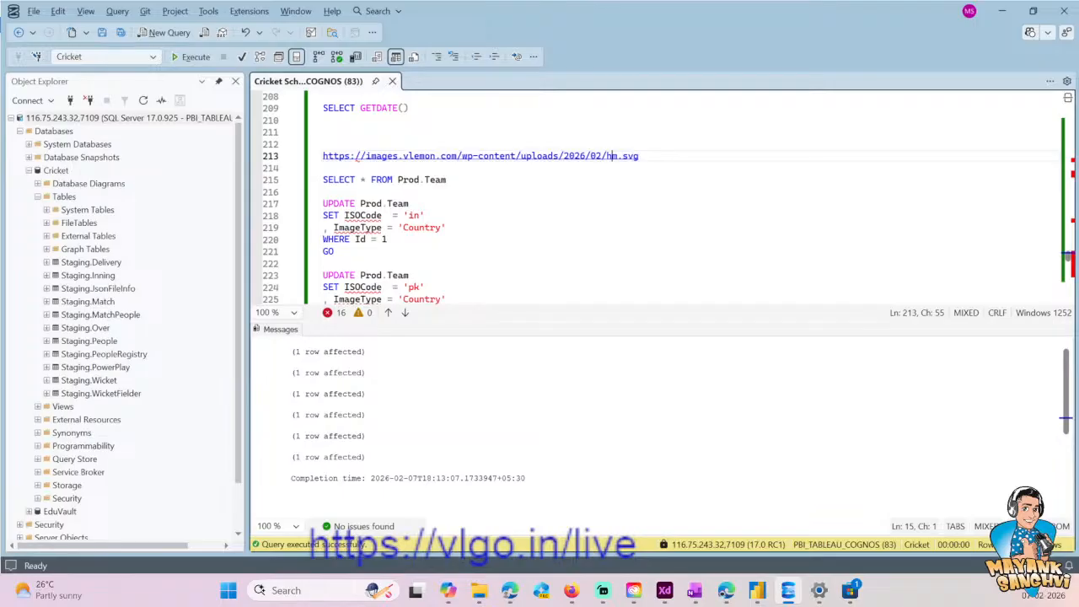
key(shift+Home)
key(ctrl+c)
key(alt+Tab)
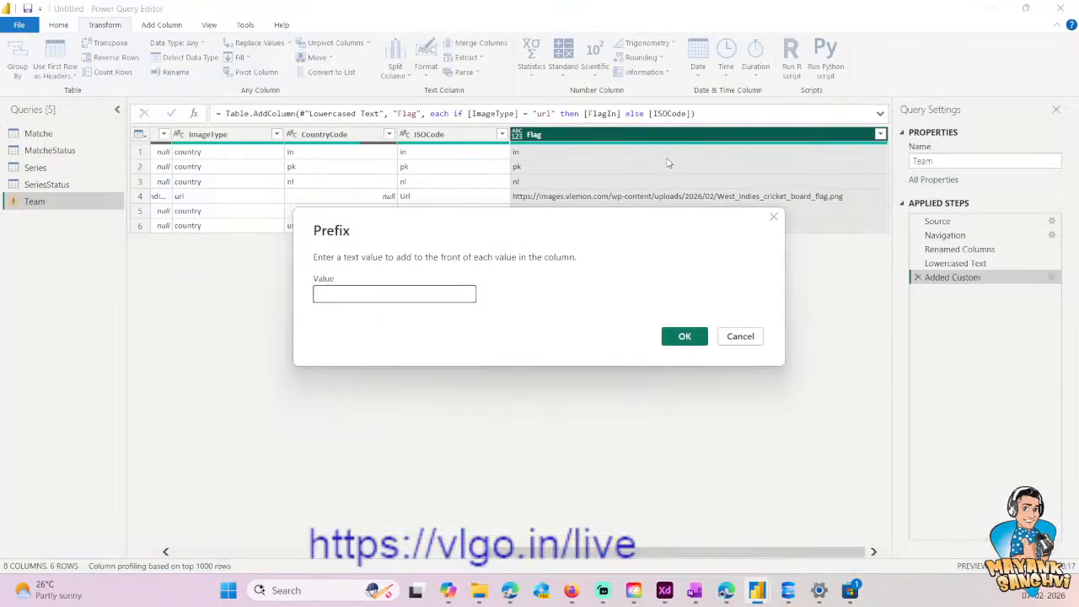
click(435, 295)
key(ctrl+v)
click(683, 336)
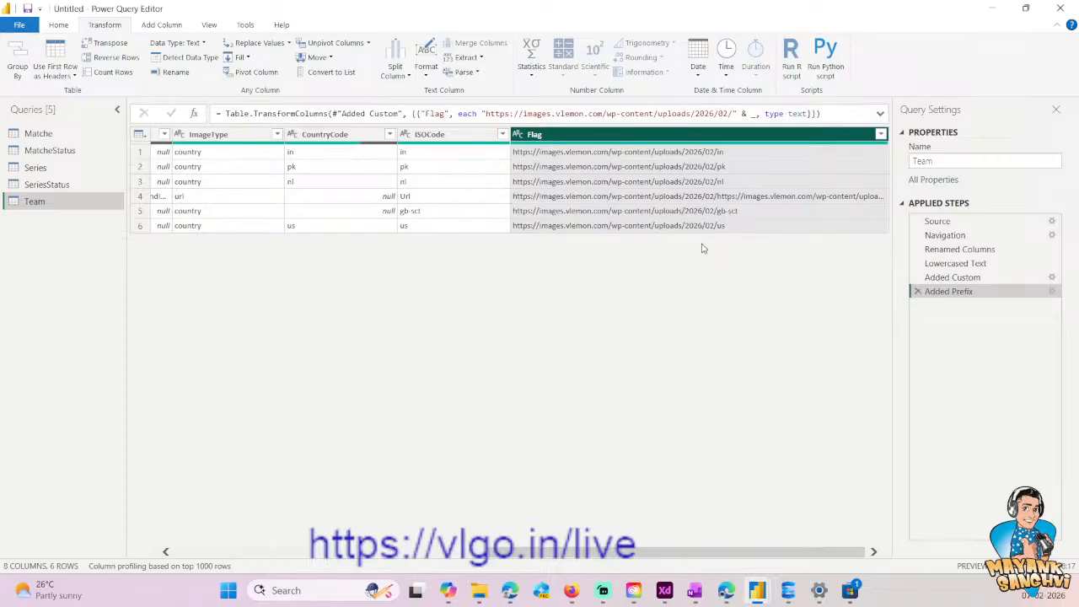
- Try adding .svg as a suffix to every Flag value
click(426, 74)
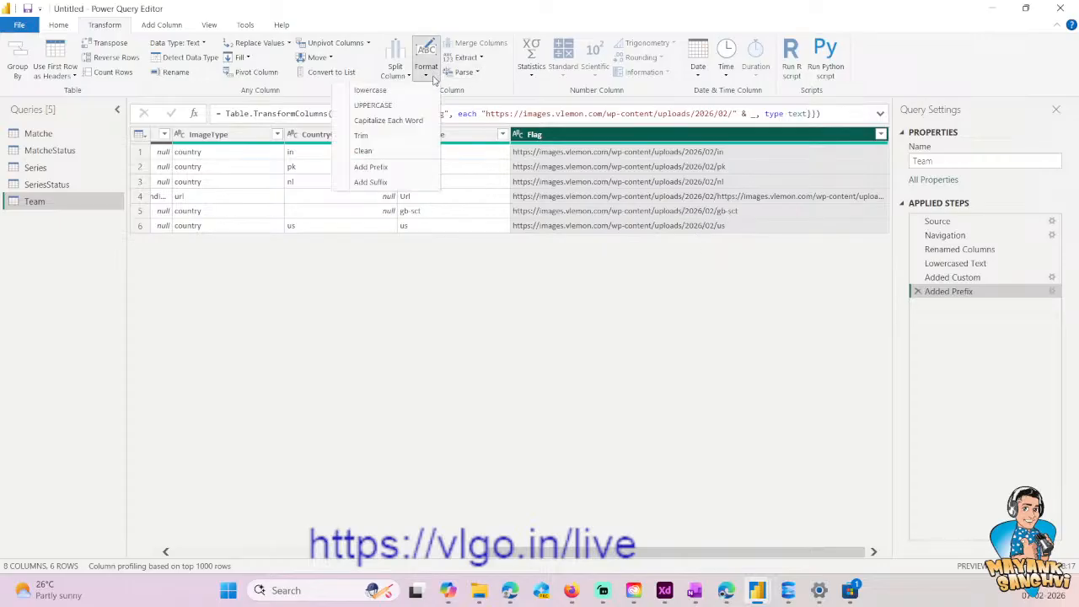
click(405, 182)
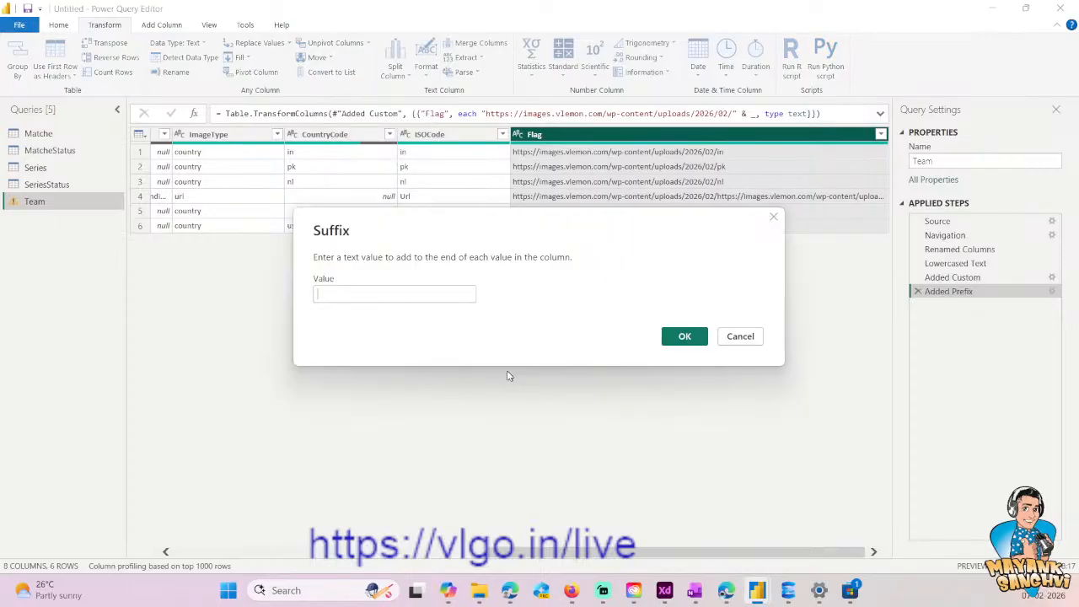
key(alt+Tab)
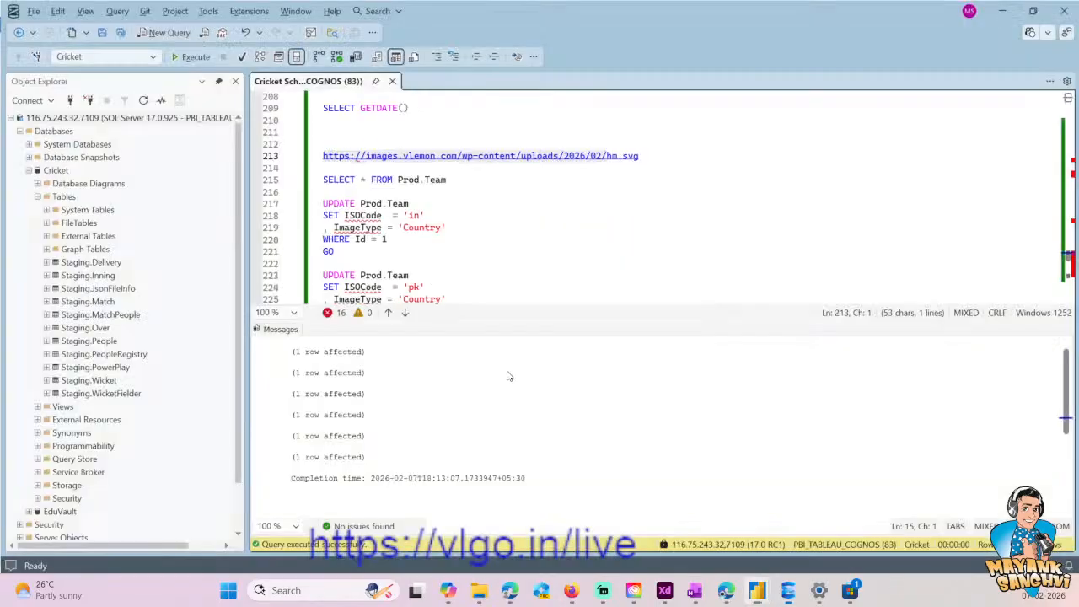
scroll(531, 270, down, 1)
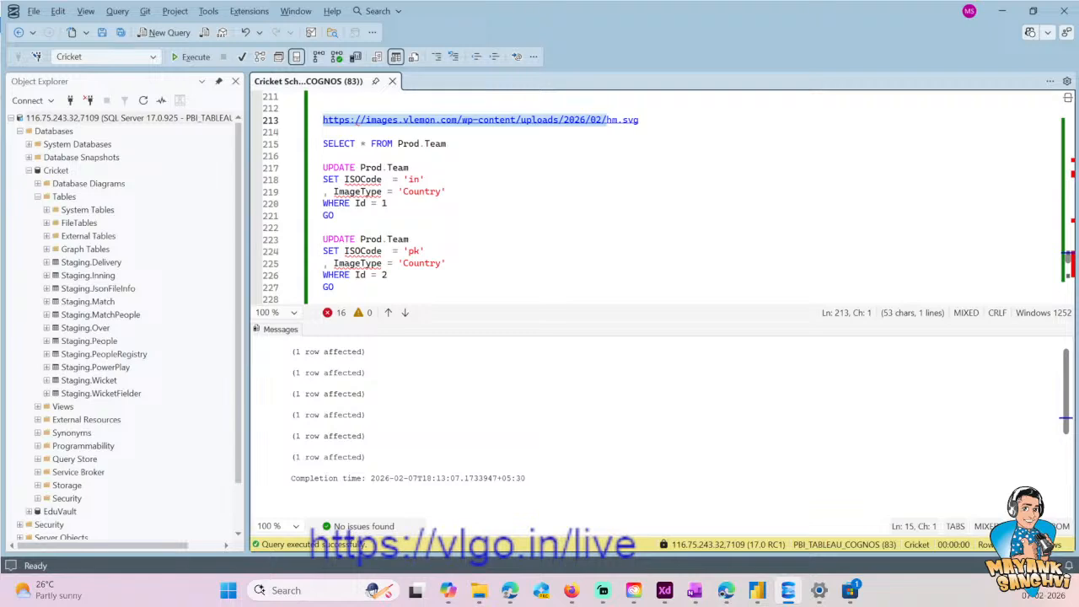
key(alt+Tab)
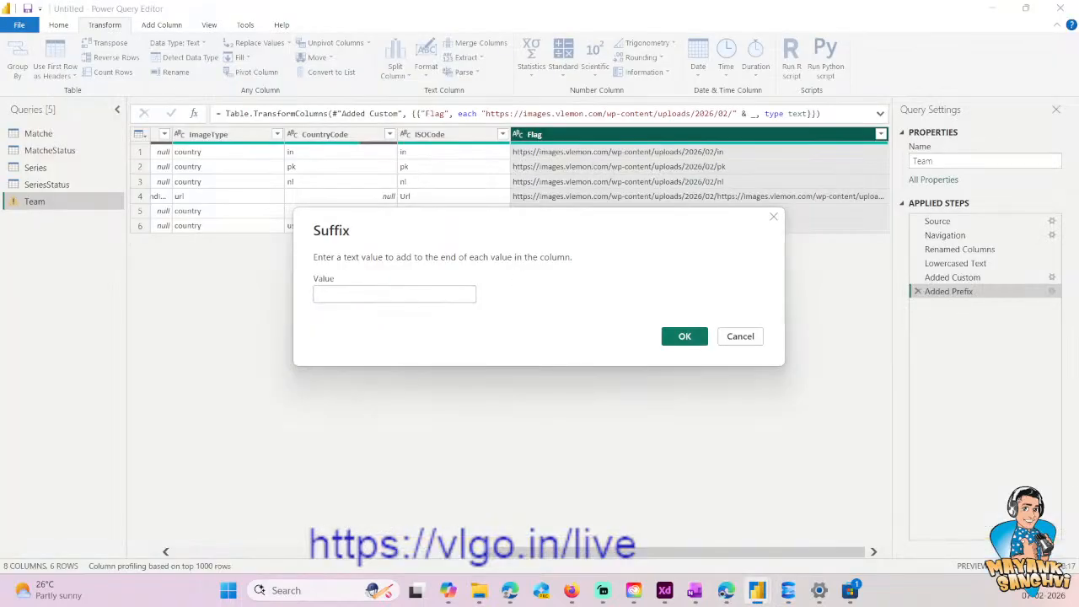
text(.svg)
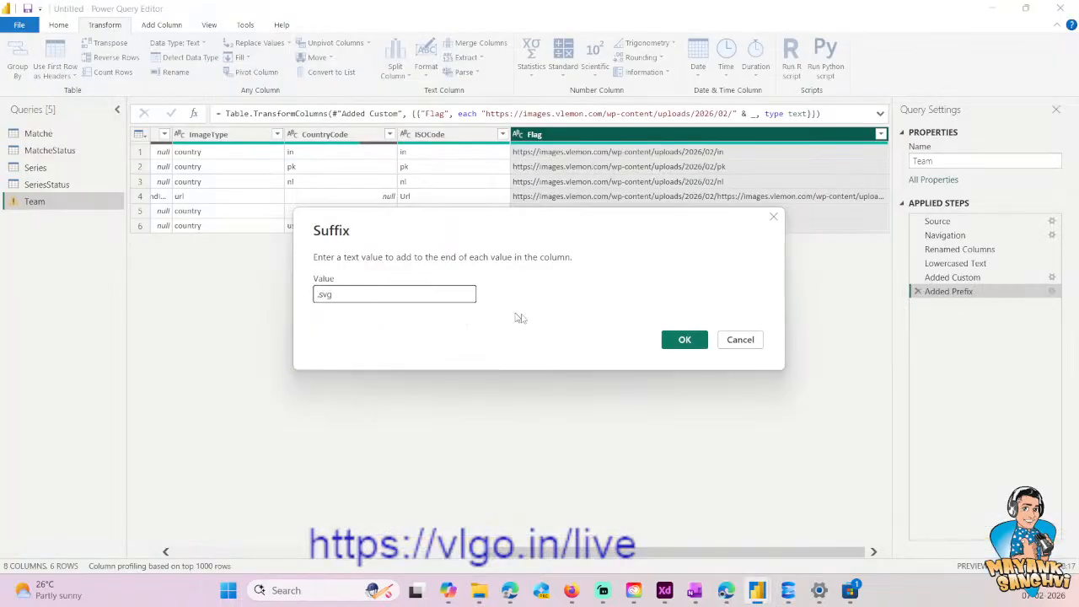
click(685, 340)
- Open the Netherlands row's Flag URL in Firefox to check the image, and return to Power Query
click(749, 185)
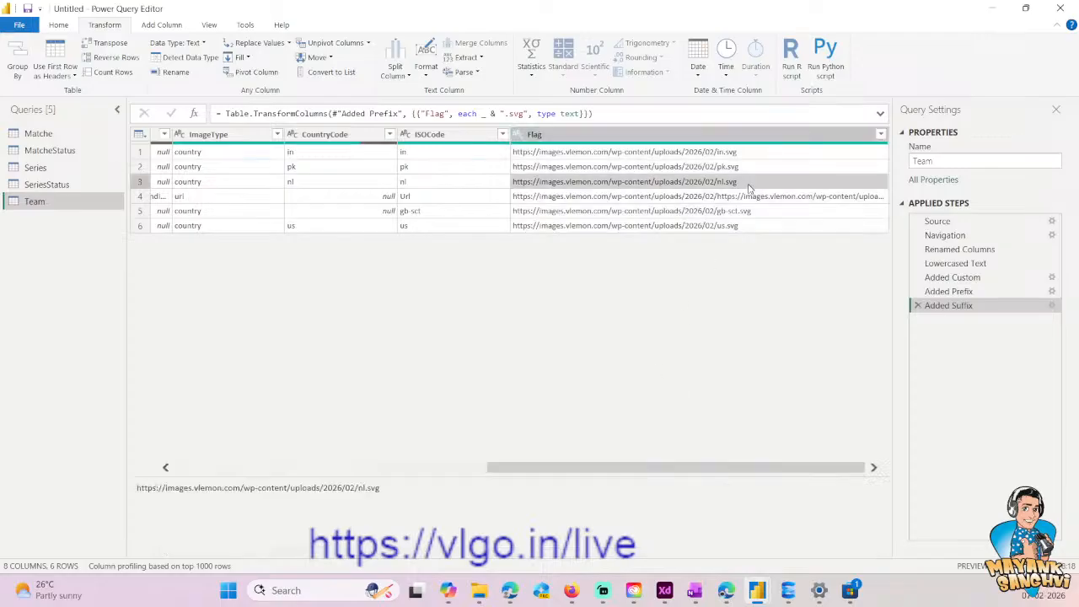
click(438, 496)
key(ctrl+a)
key(alt+Tab)
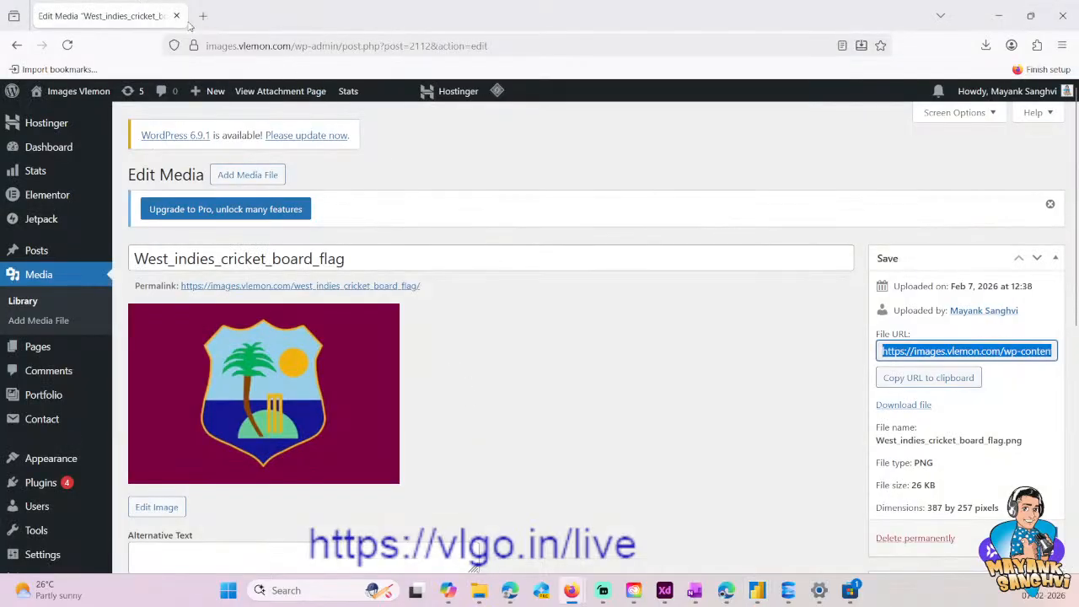
click(194, 17)
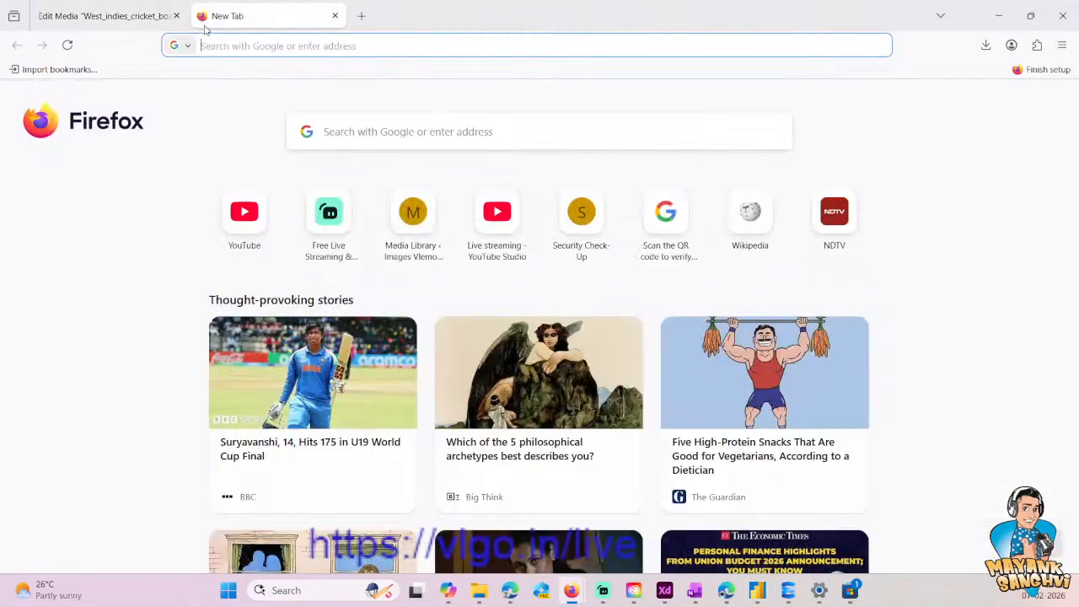
key(ctrl+v)
key(Return)
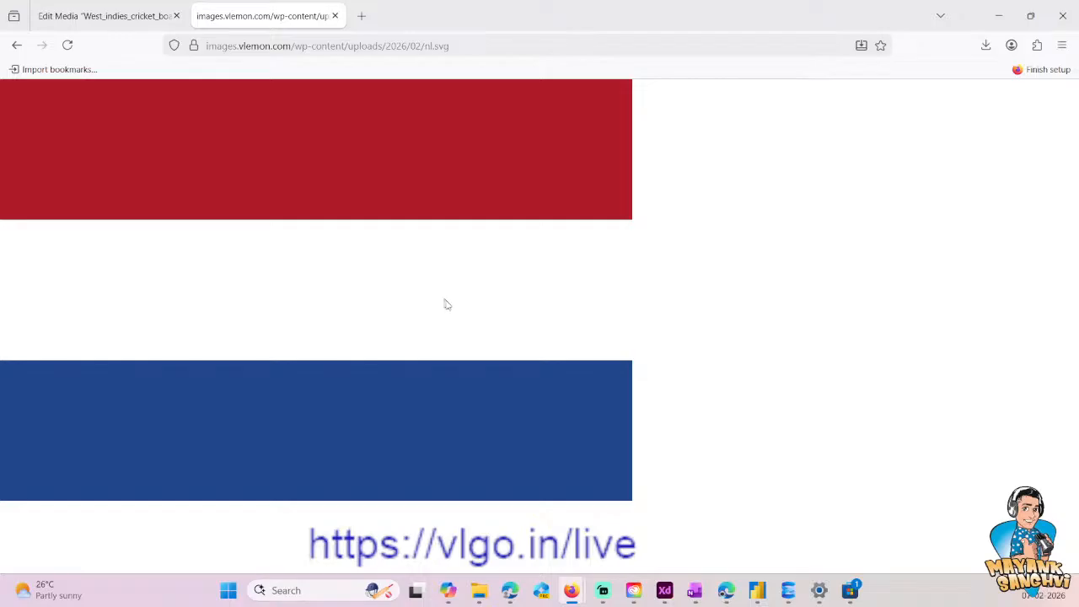
click(998, 15)
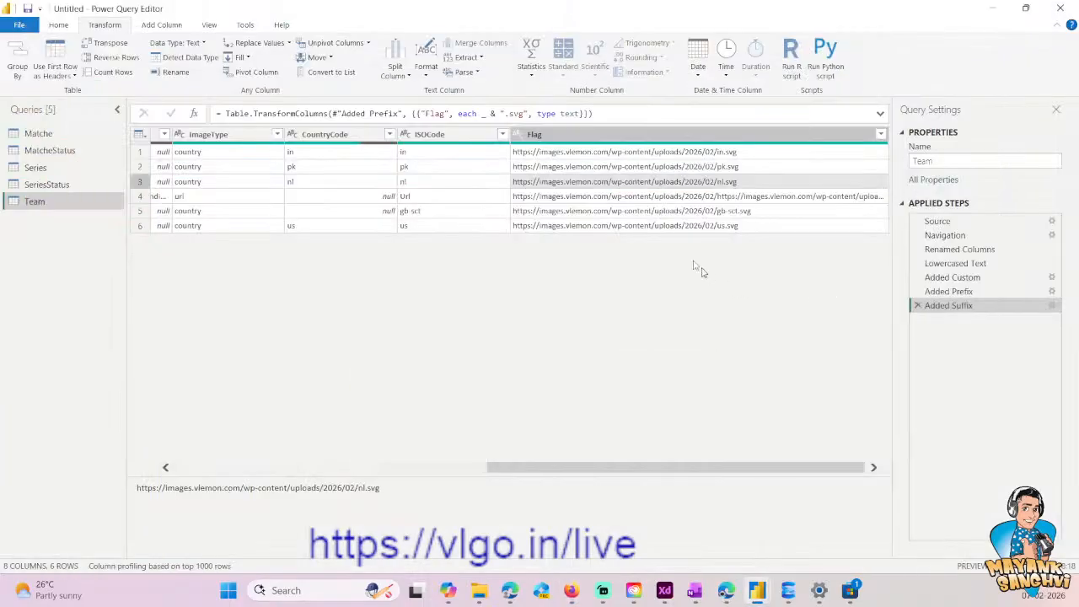
- Inspect the West Indies row's Flag value, and delete the Added Suffix and Added Prefix steps
click(640, 196)
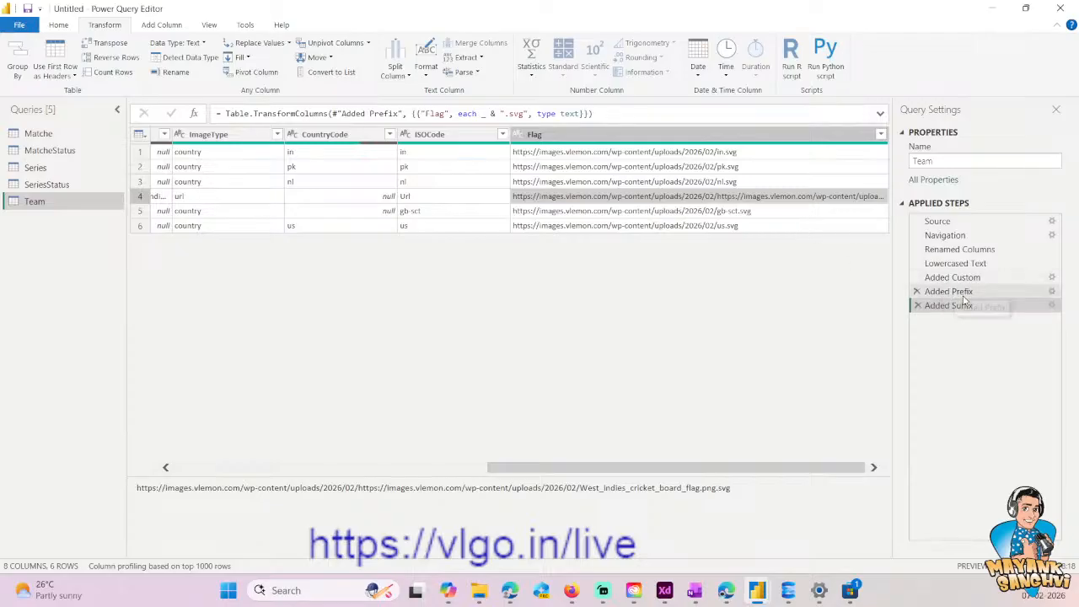
click(918, 305)
click(677, 324)
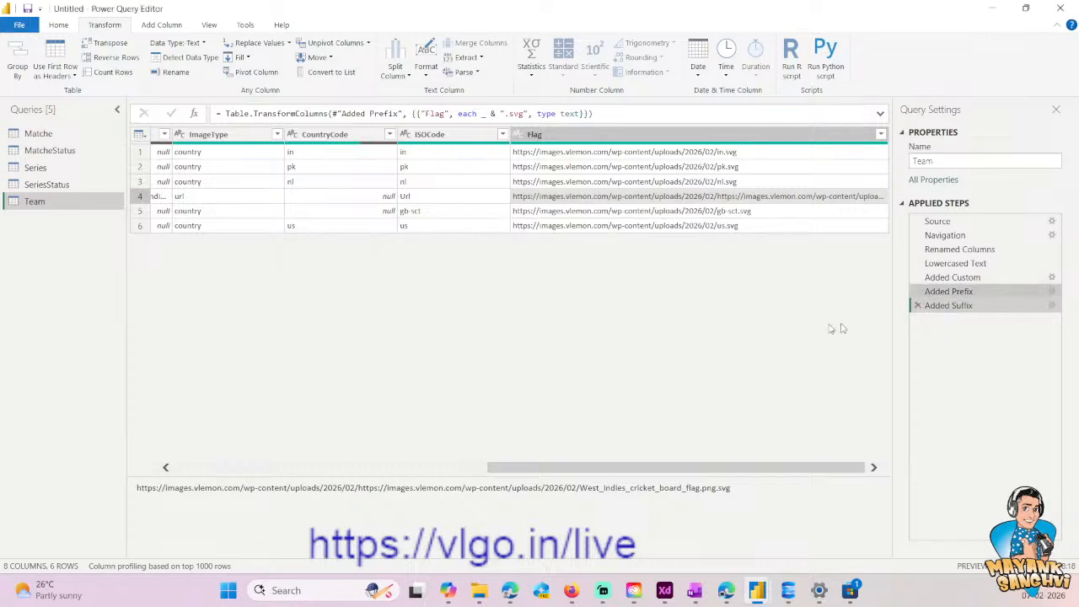
click(918, 291)
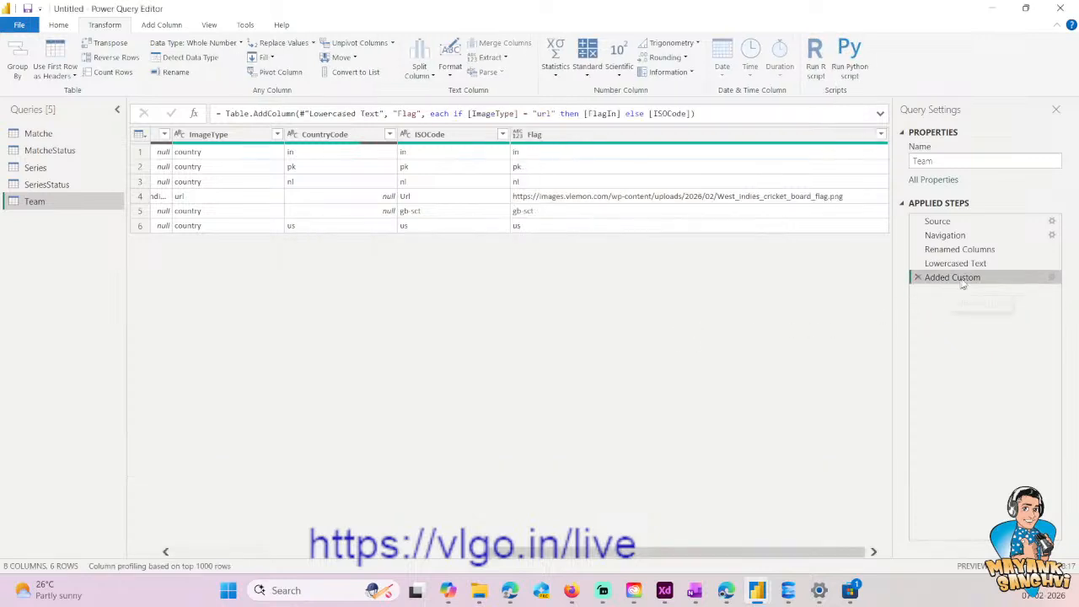
- Change the else branch of the Added Custom formula to "" & [ISOCode], and check the Flag column
click(1052, 277)
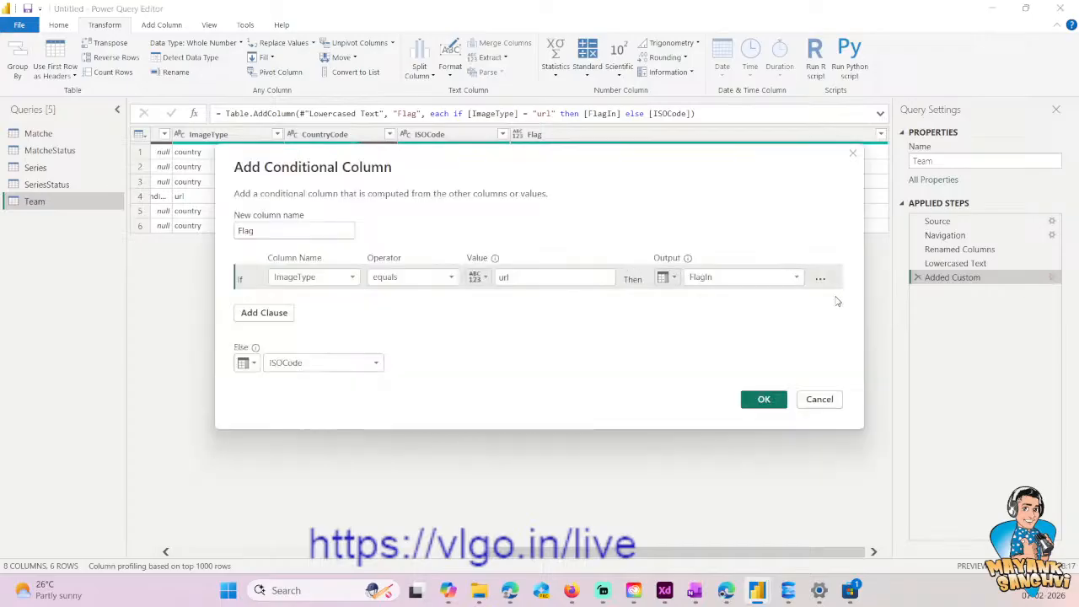
click(818, 401)
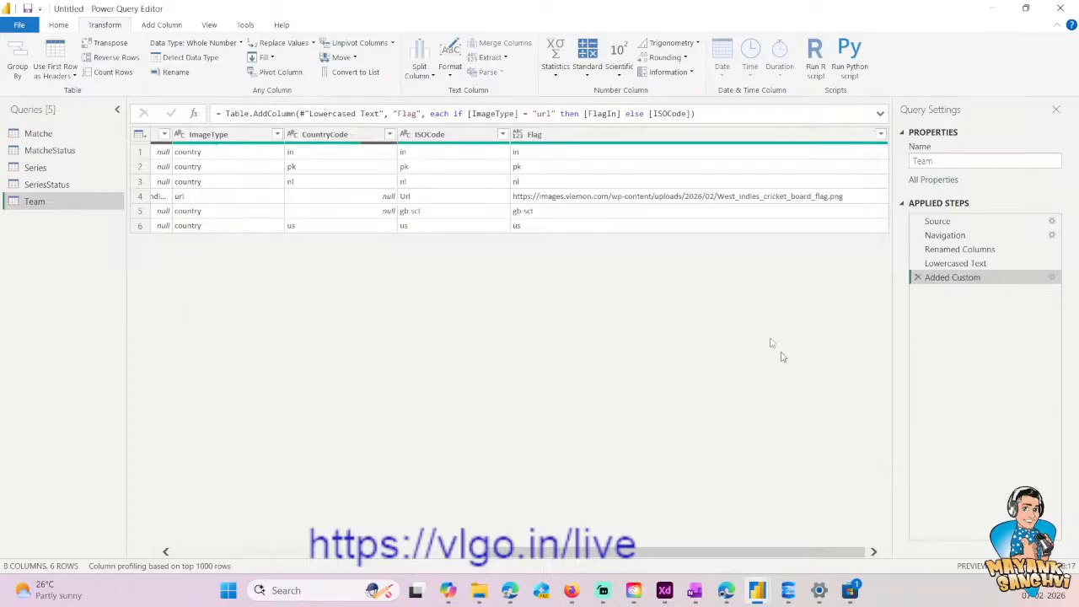
click(650, 113)
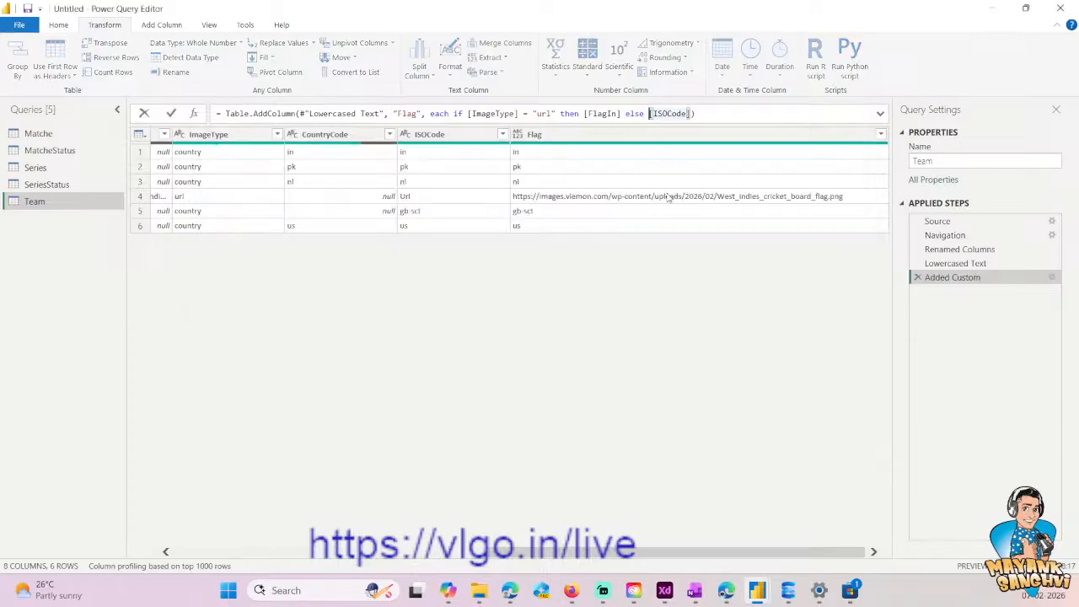
text("")
text(&&)
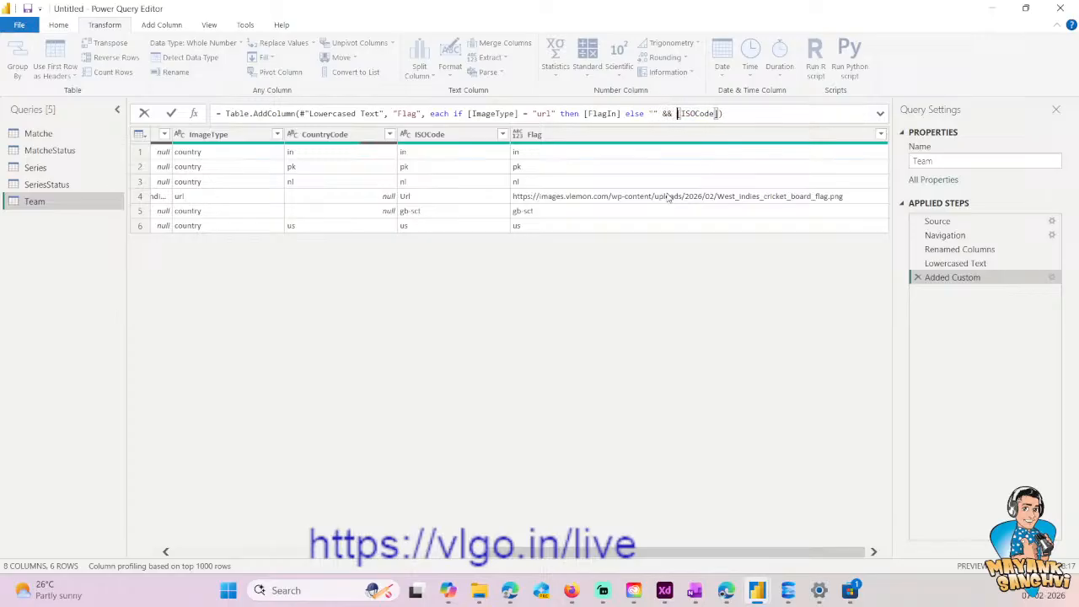
key(Return)
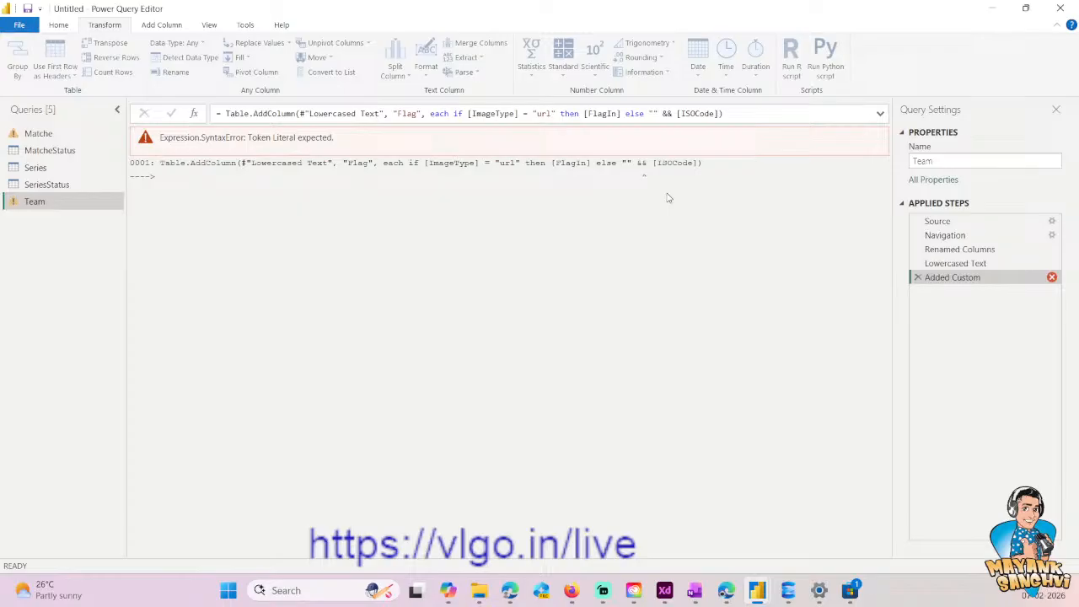
click(674, 113)
key(BackSpace)
key(Return)
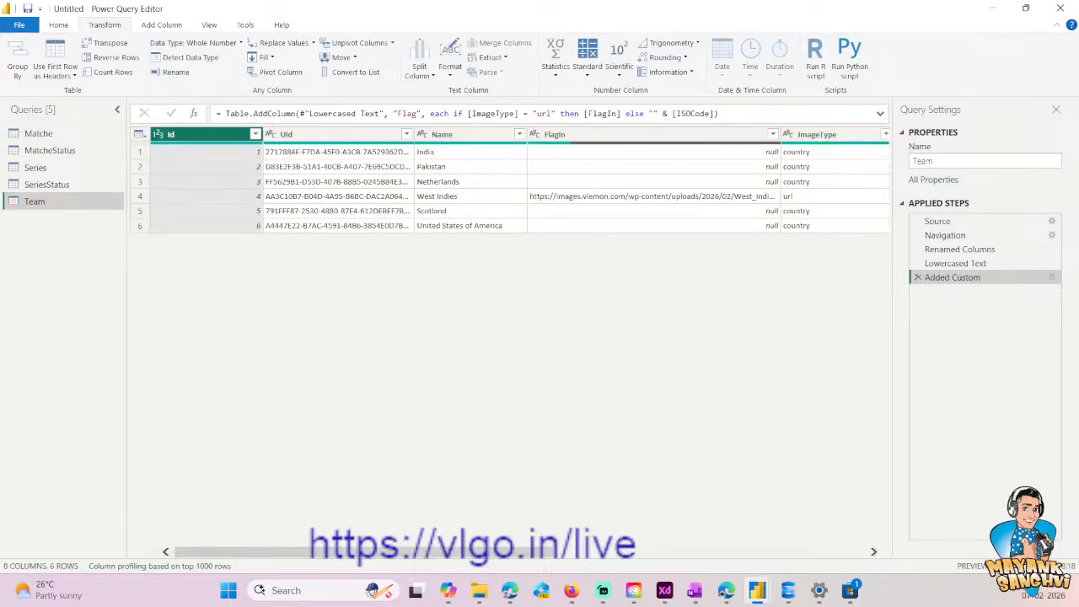
click(848, 553)
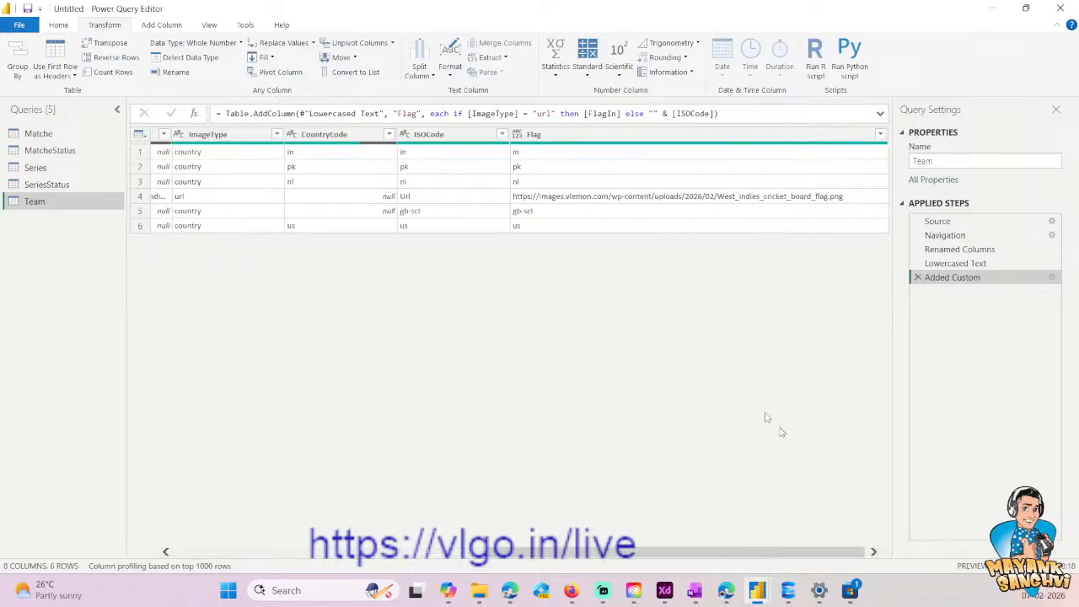
- Put 1234 inside the empty quotes before [ISOCode] to test the concatenated prefix
click(660, 113)
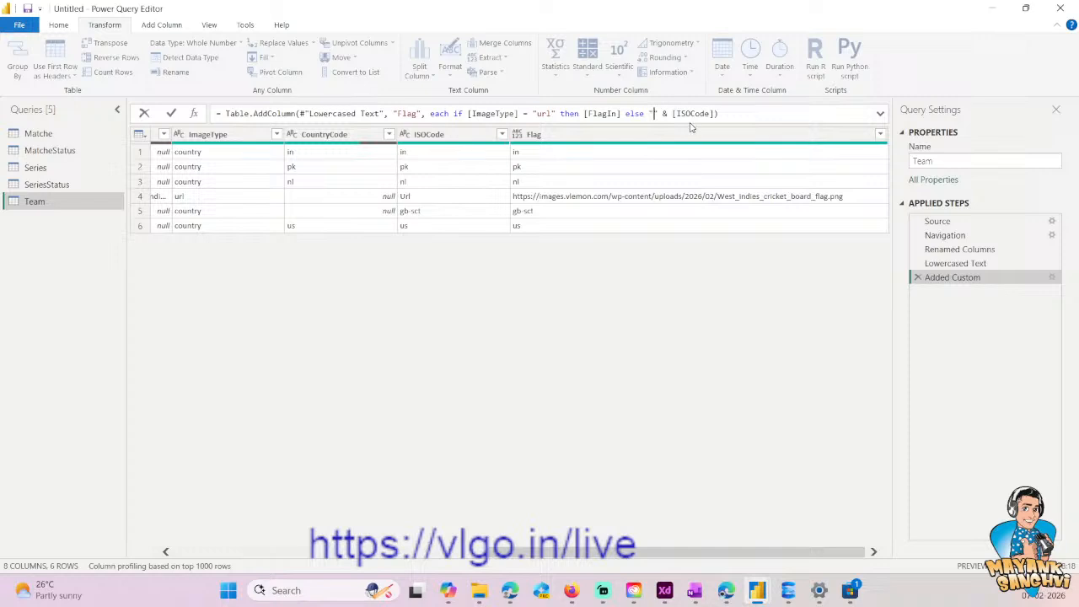
text(1234)
key(Return)
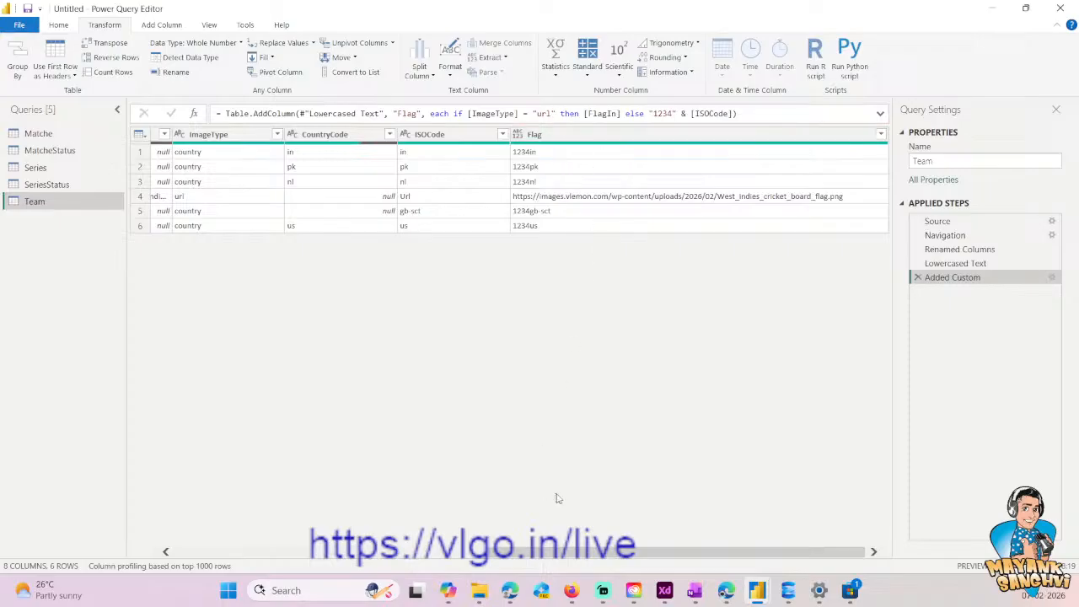
click(787, 591)
key(ctrl+x)
key(ctrl+z)
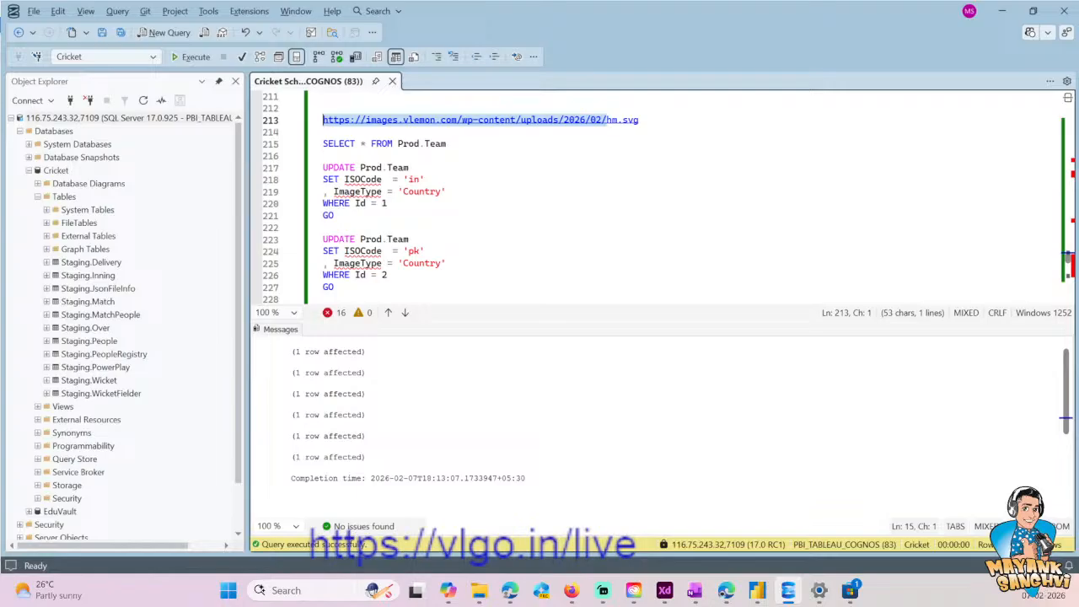
key(alt+Tab)
double_click(664, 113)
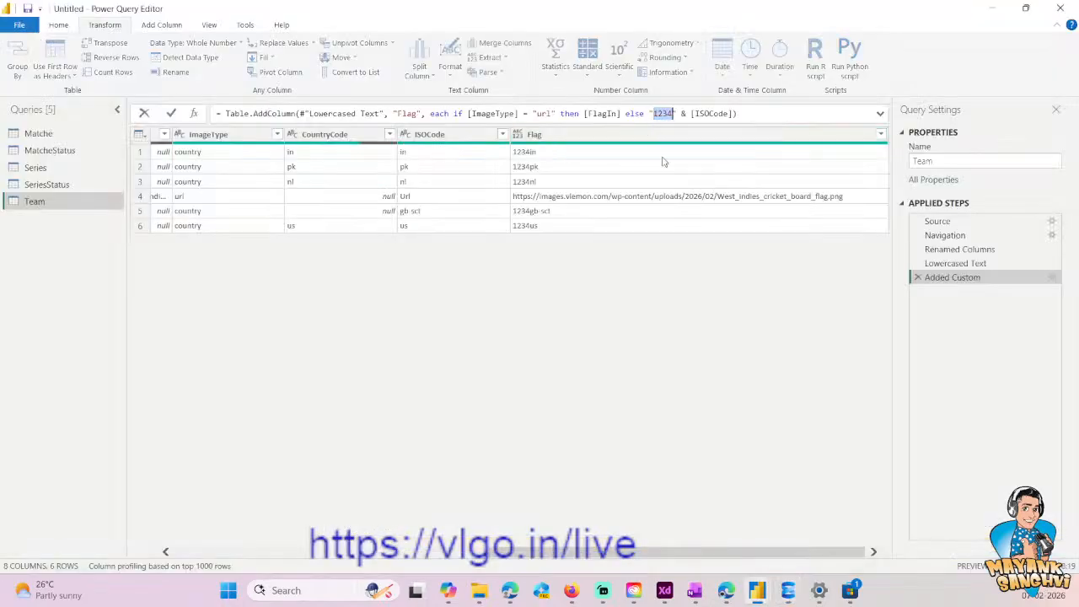
key(ctrl+v)
- Append & ".svg" after [ISOCode] in the Added Custom formula and commit it
key(Up)
key(Down)
key(Left)
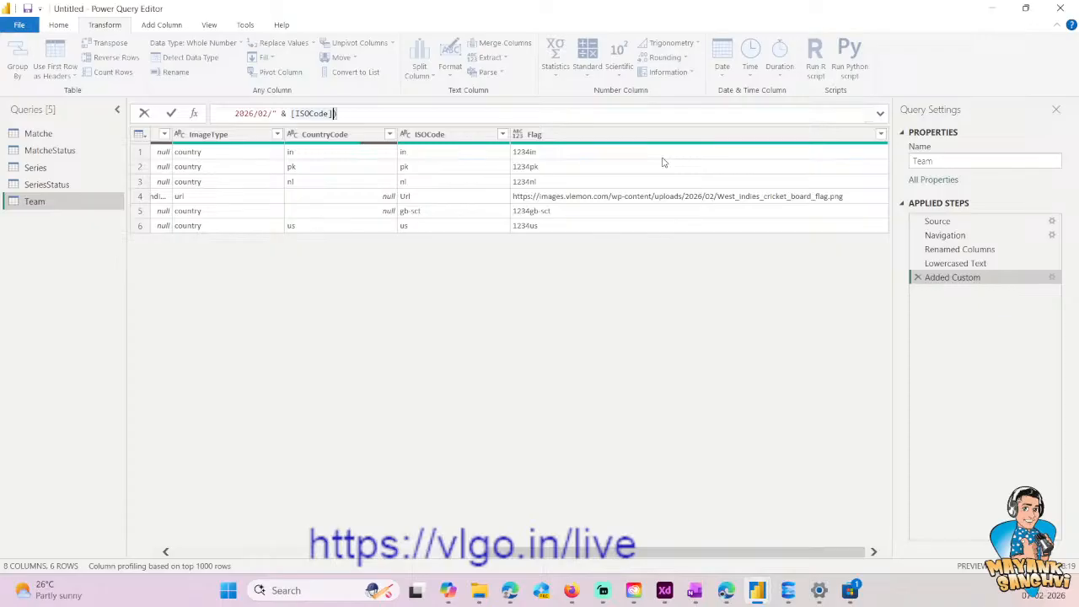
text(& ".svg)
key(Return)
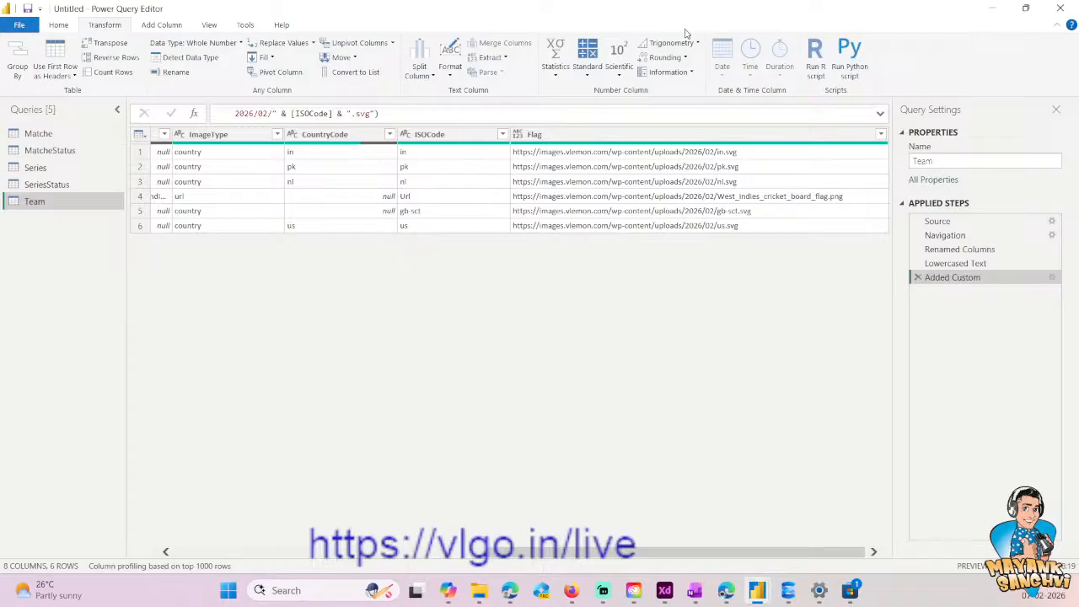
- Close the Power Query Editor and apply the query changes to the report
key(alt+Tab)
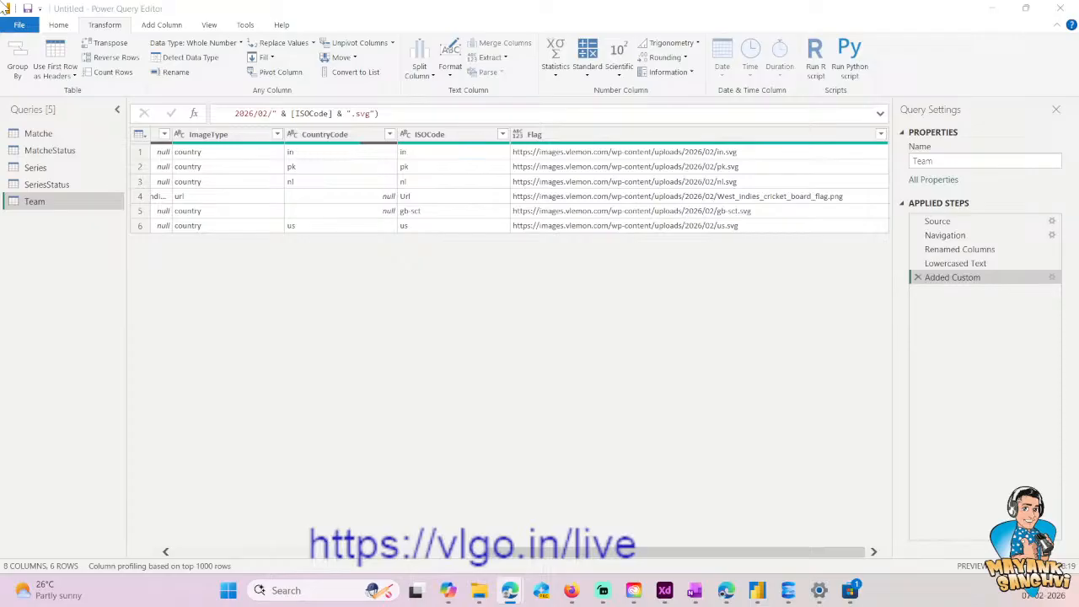
click(65, 28)
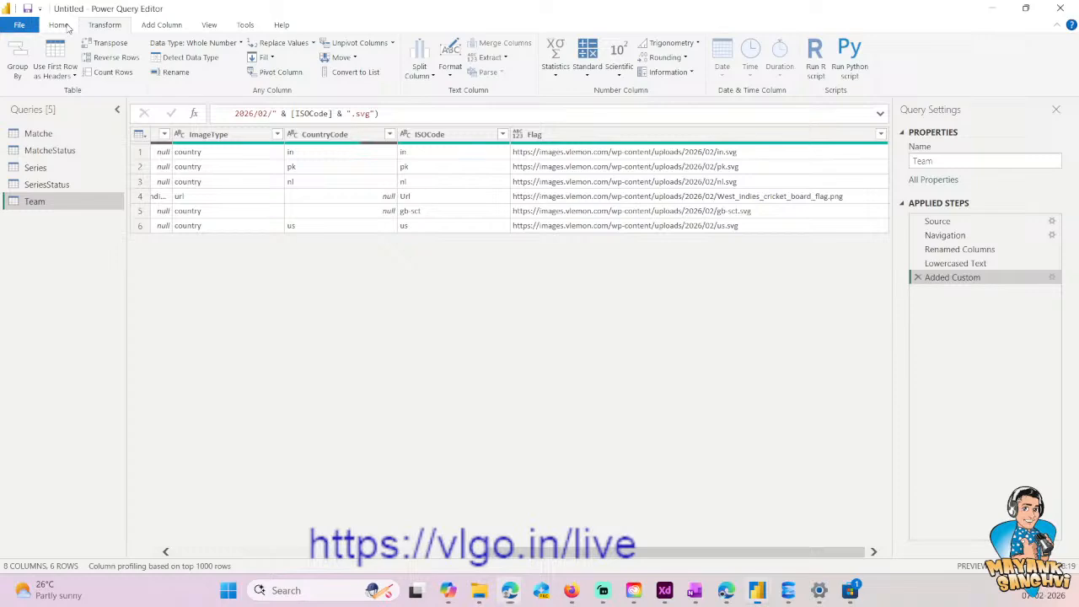
click(58, 24)
click(17, 77)
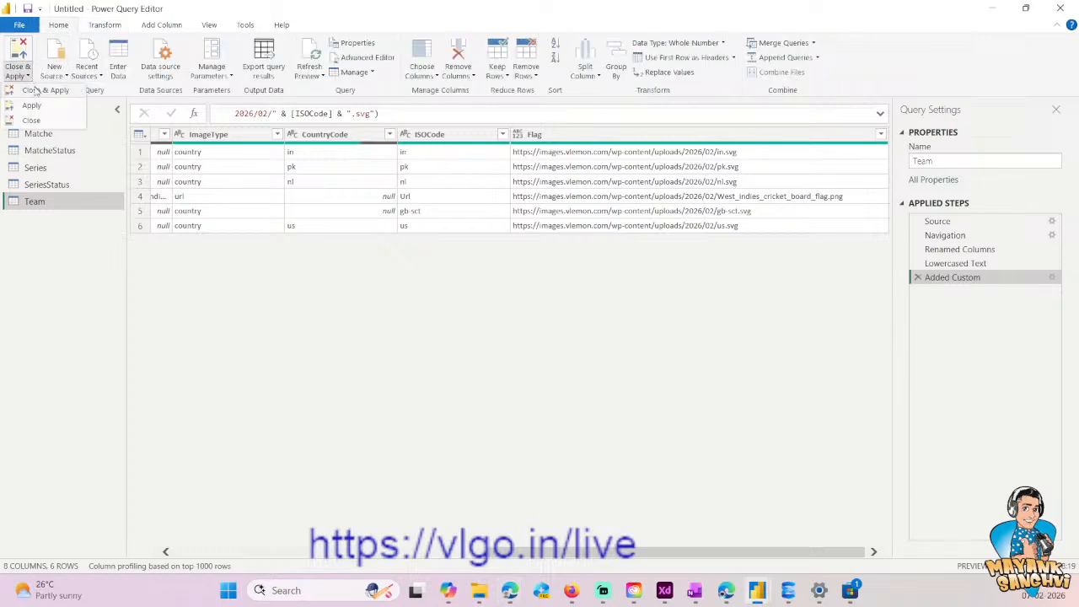
click(34, 91)
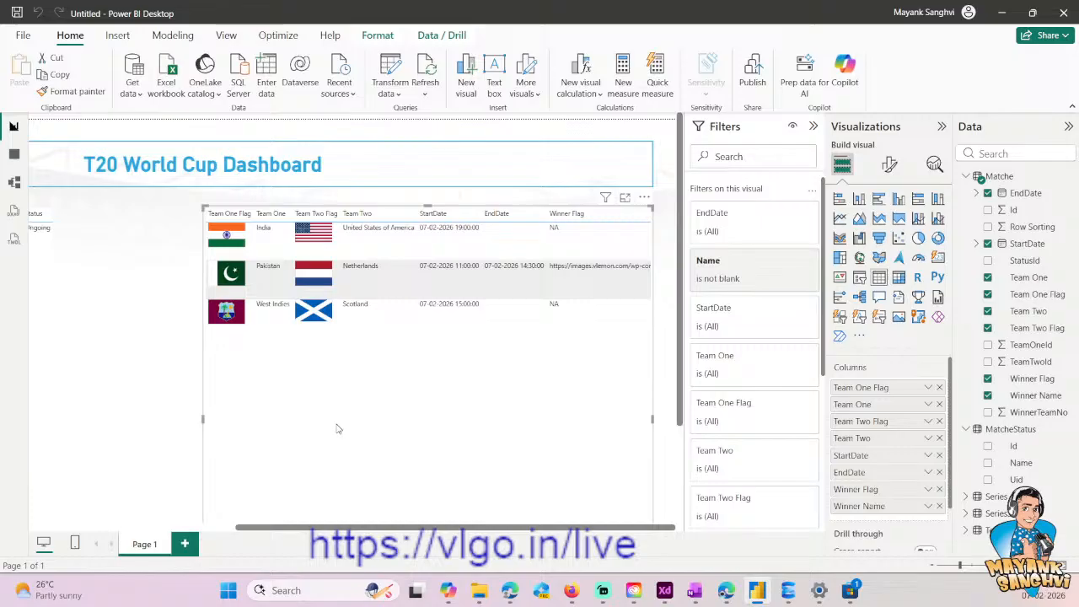
- Examine the team flag images in the match table and the series table beside it on the report page
scroll(354, 321, up, 8)
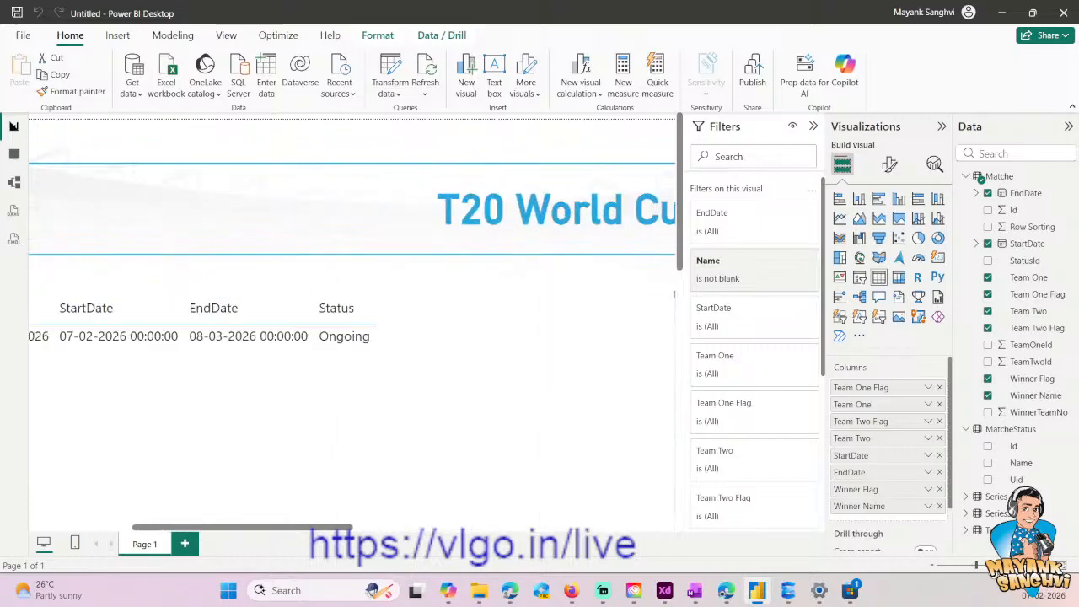
drag(233, 529, 416, 512)
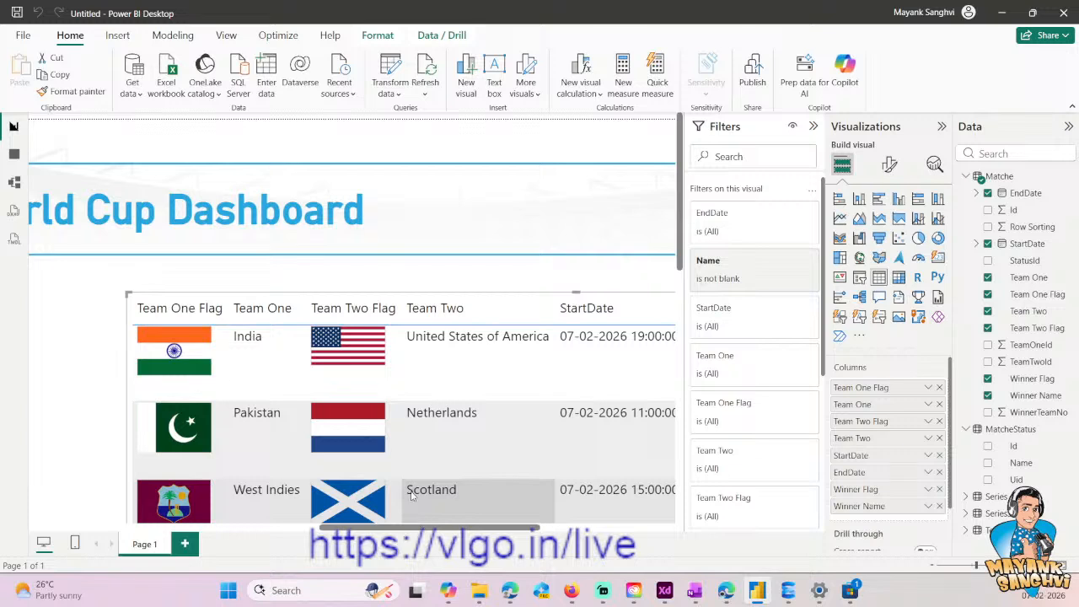
scroll(270, 417, down, 4)
scroll(270, 417, up, 1)
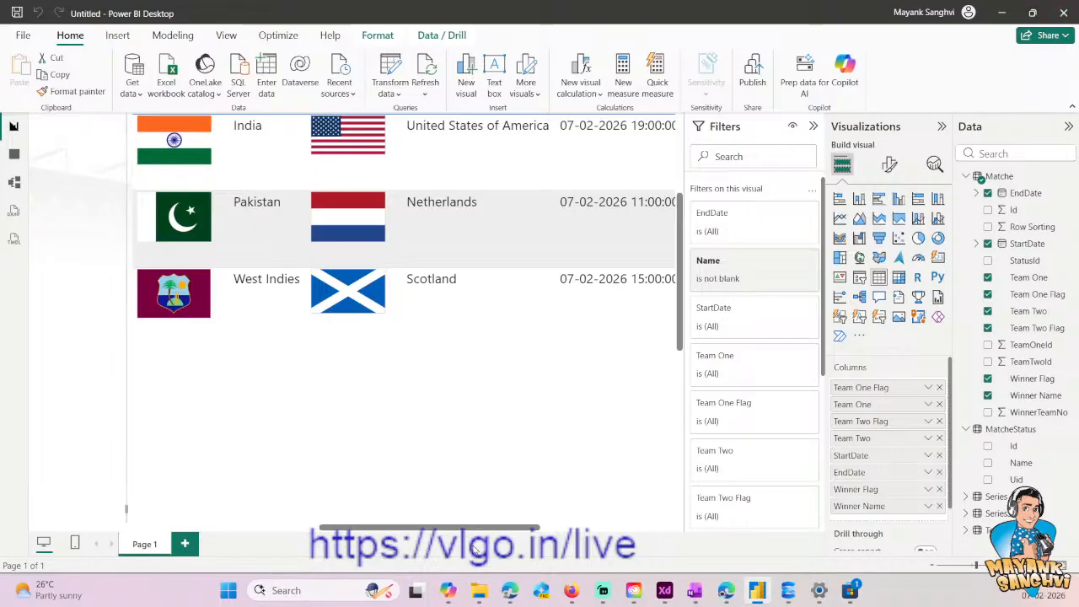
drag(477, 530, 196, 527)
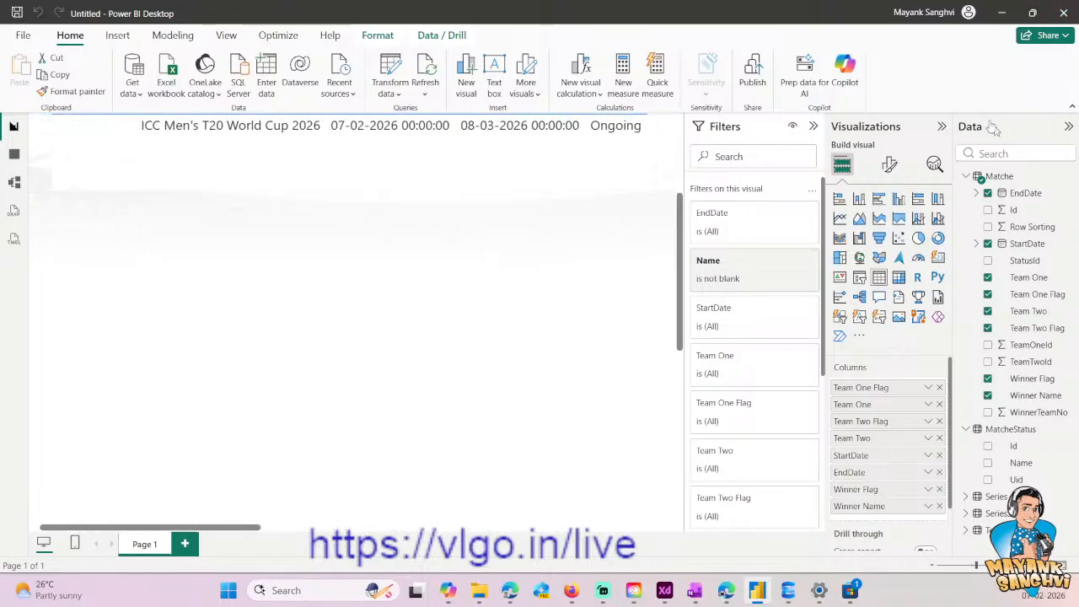
click(969, 567)
click(934, 566)
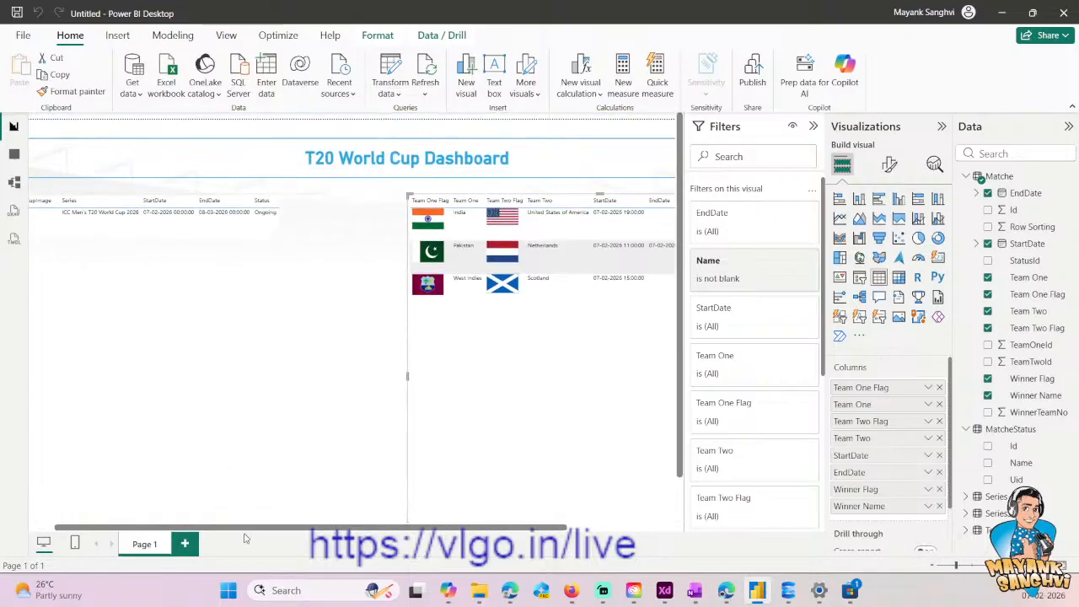
click(144, 301)
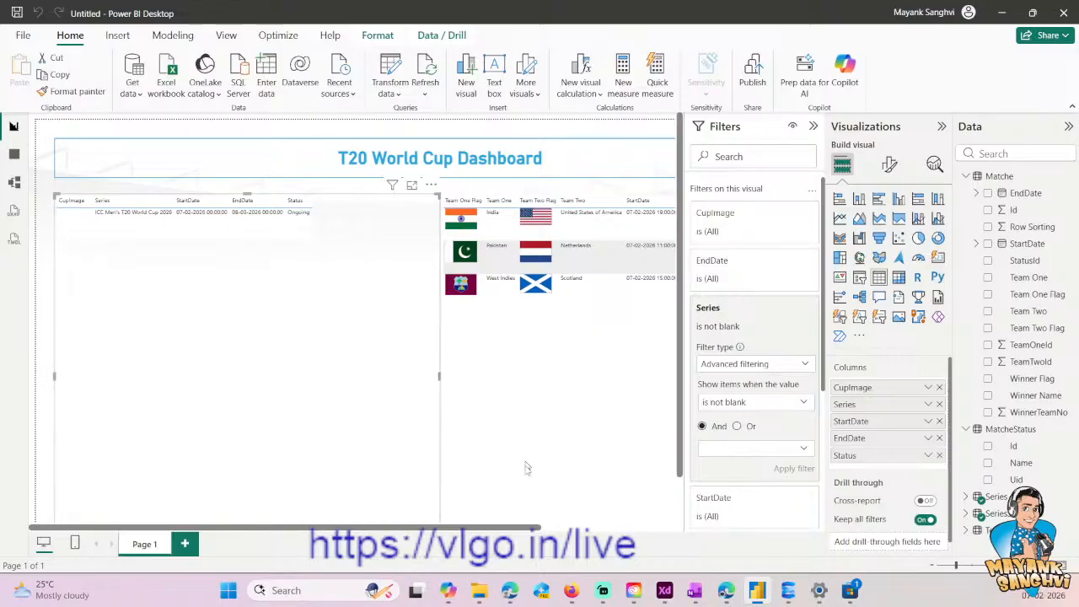
- Switch to SQL Server Management Studio and find the Prod.[Match] INSERT statement with the ICC Men's T20 World Cup 2026 values
click(788, 590)
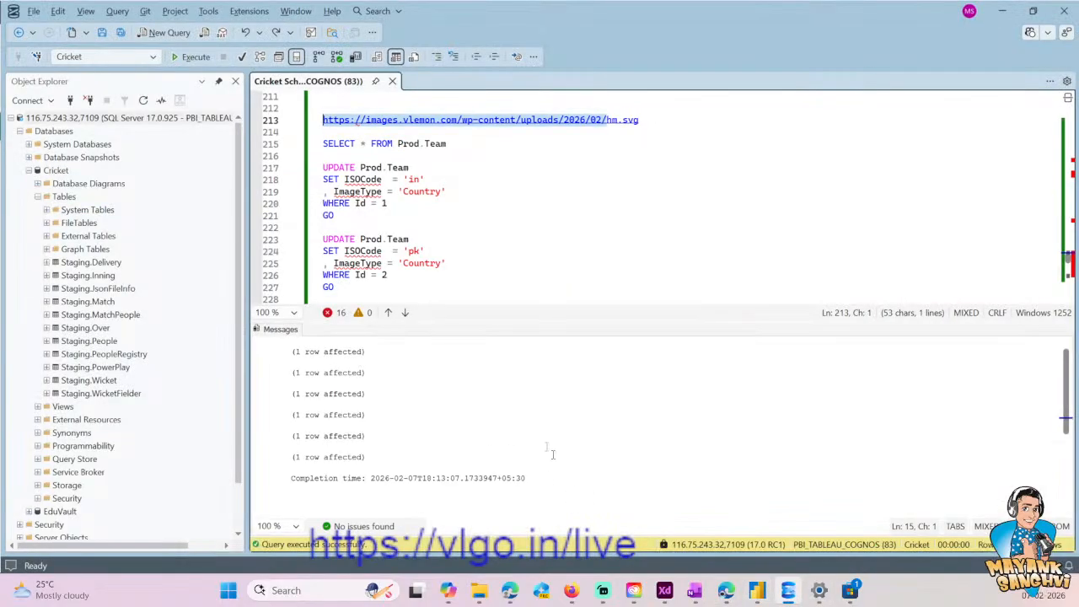
scroll(658, 194, down, 2)
scroll(658, 194, up, 6)
scroll(658, 194, up, 20)
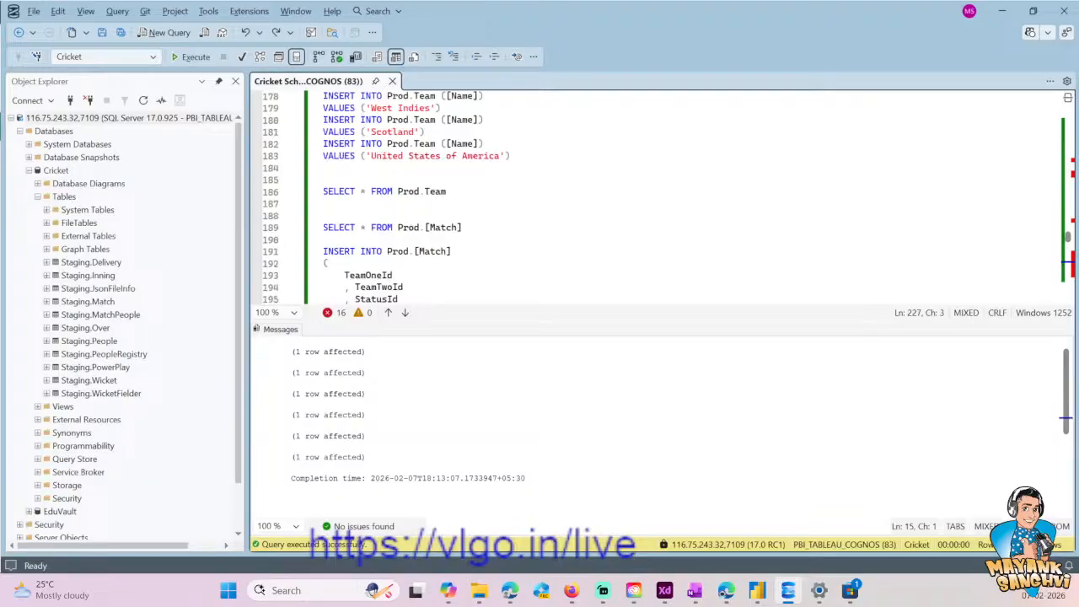
scroll(658, 194, up, 10)
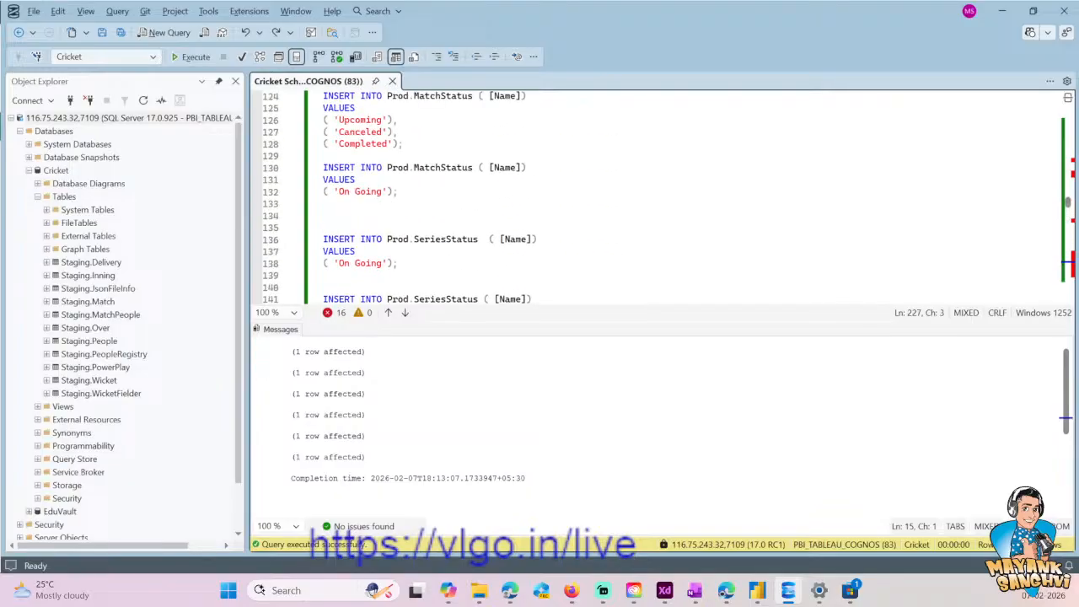
scroll(658, 194, up, 4)
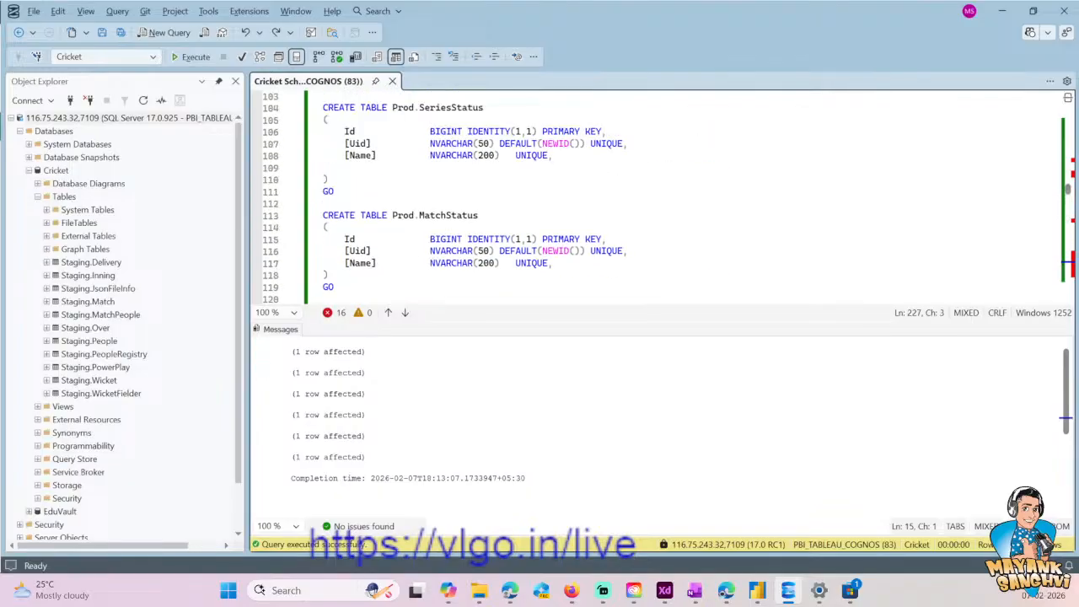
scroll(657, 194, down, 2)
scroll(658, 194, up, 9)
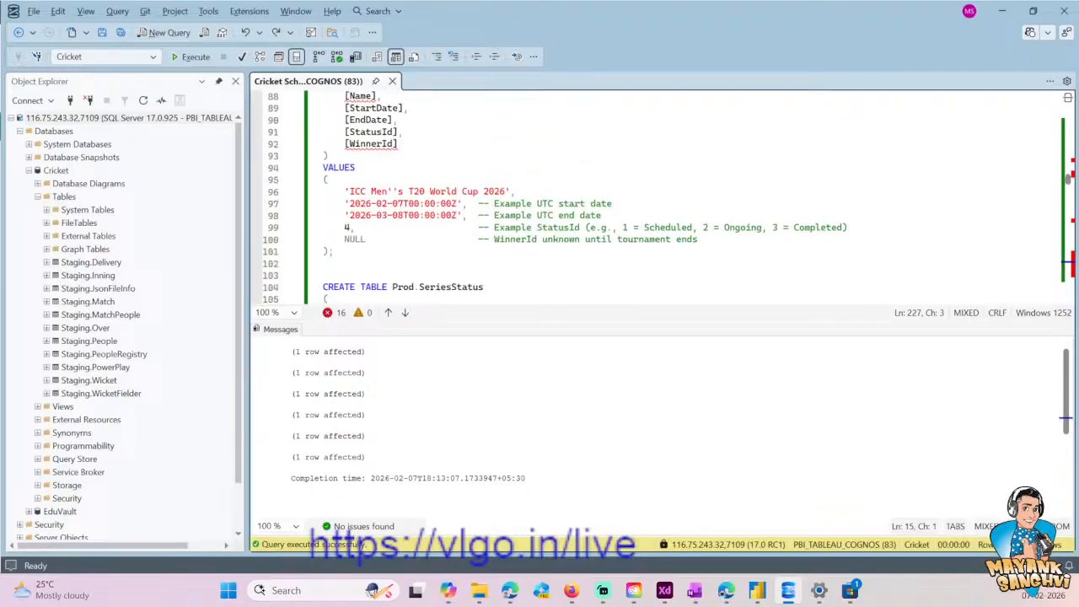
scroll(483, 215, up, 1)
click(483, 205)
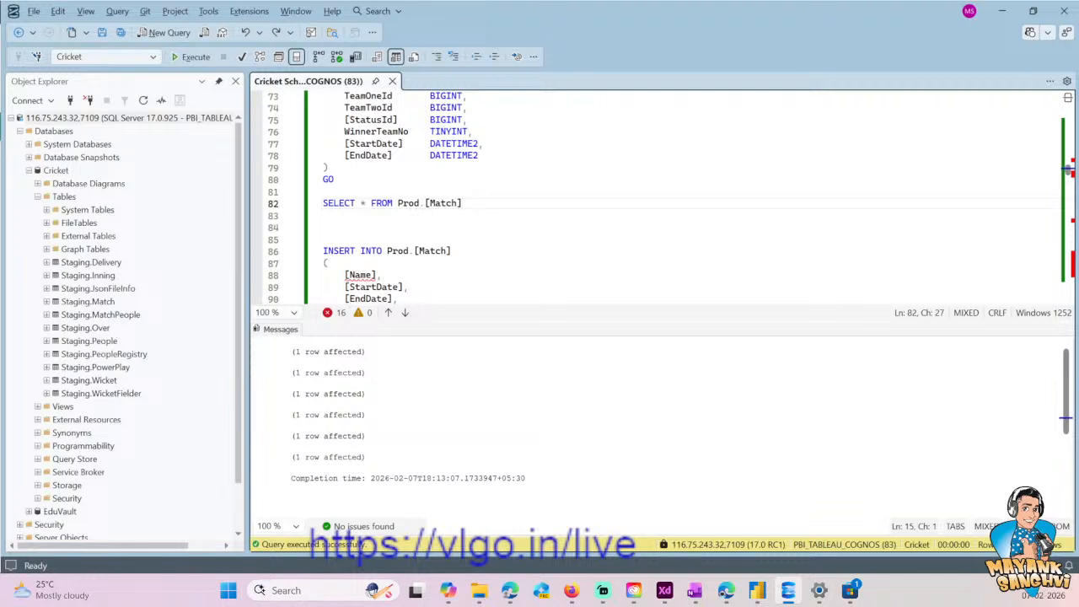
key(shift+Home)
key(Down)
key(Down)
key(Down)
key(Down)
key(Down)
key(Down)
key(Down)
key(Down)
key(Down)
key(Down)
key(Down)
key(Down)
key(Down)
key(Down)
key(Down)
key(Down)
key(Down)
key(Down)
key(Down)
key(Down)
key(Down)
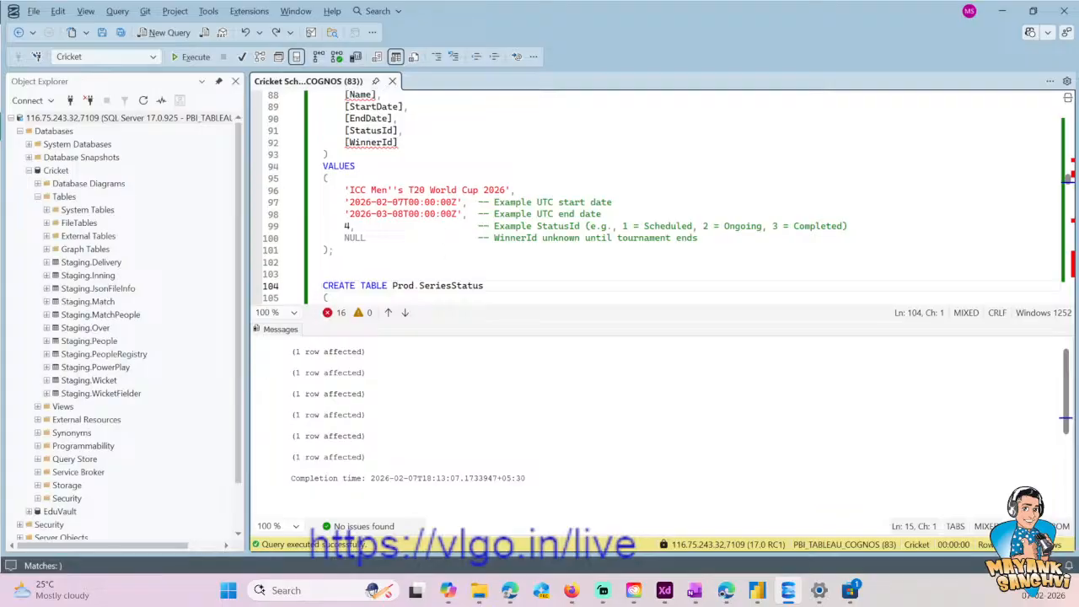
- Duplicate the ICC Men's T20 World Cup 2026 INSERT statement directly below the original and save the script
key(Down)
key(Up)
key(Up)
key(Up)
key(Up)
key(Up)
key(Up)
key(Up)
key(Up)
key(Up)
key(Up)
key(Up)
key(Down)
key(Up)
key(Up)
key(Up)
key(Up)
key(Up)
key(Up)
key(Up)
key(Up)
key(Up)
key(shift+Down)
key(shift+Down)
key(shift+Down)
key(shift+Down)
key(shift+Down)
key(shift+Down)
key(shift+Down)
key(shift+Down)
key(shift+Down)
key(shift+Down)
key(shift+Down)
key(shift+Down)
key(shift+Down)
key(shift+Down)
key(shift+Down)
key(shift+Down)
key(shift+Up)
key(shift+Right)
key(shift+Right)
key(Right)
key(Return)
key(Return)
key(ctrl+v)
key(Up)
key(Up)
key(Up)
key(Up)
key(Up)
key(Up)
key(ctrl+s)
- Replace the series name in the duplicated INSERT statement with New Zealand tour of India, 2026
key(Down)
key(End)
key(Left)
key(Left)
key(ctrl+shift+Left)
key(ctrl+shift+Left)
key(ctrl+shift+Left)
key(ctrl+shift+Left)
key(ctrl+shift+Left)
key(ctrl+shift+Left)
key(ctrl+shift+Left)
key(ctrl+shift+Left)
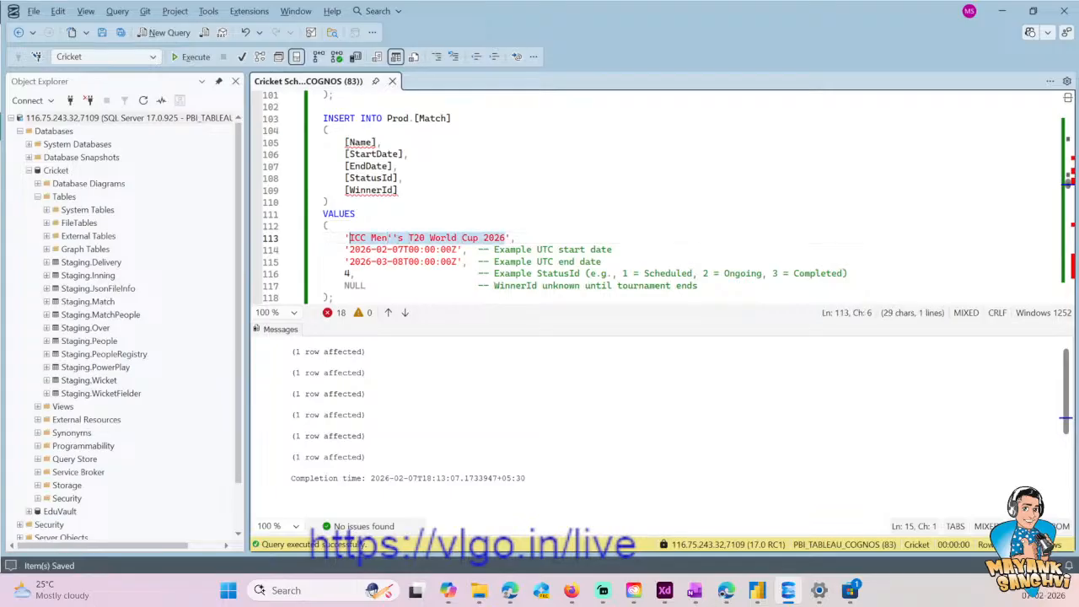
text(New z)
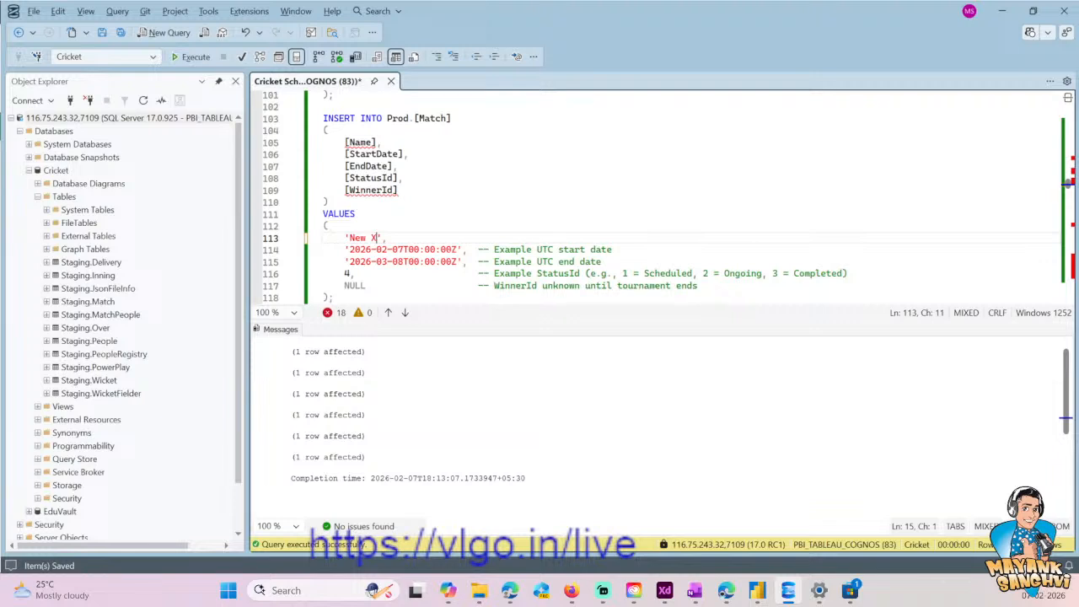
key(BackSpace)
text(Zealand tout o)
key(BackSpace)
key(BackSpace)
key(BackSpace)
text(r of India, 20)
key(BackSpace)
text(026)
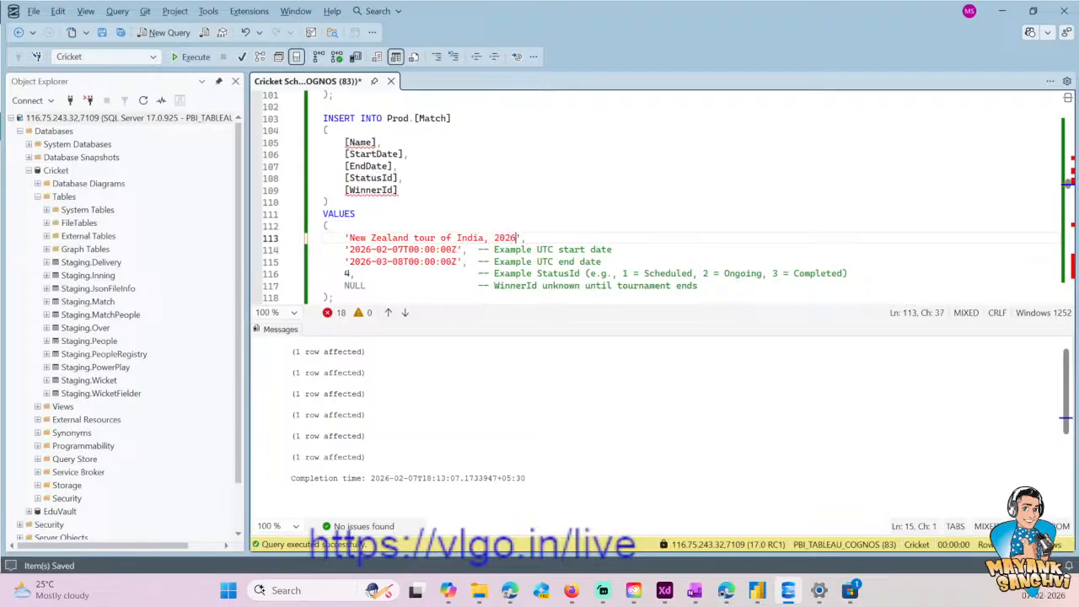
- Change the start date of the New Zealand tour record to 2026-01-11
key(Down)
key(Left)
key(Left)
key(Left)
key(Left)
key(Left)
key(Left)
key(Left)
key(Left)
key(Left)
key(Left)
key(Left)
key(Left)
key(Left)
key(Left)
key(Left)
key(Left)
key(Left)
key(Left)
key(Left)
key(Left)
key(Left)
key(Left)
key(Left)
key(Left)
key(BackSpace)
text(1)
key(Right)
key(shift+Right)
key(shift+Right)
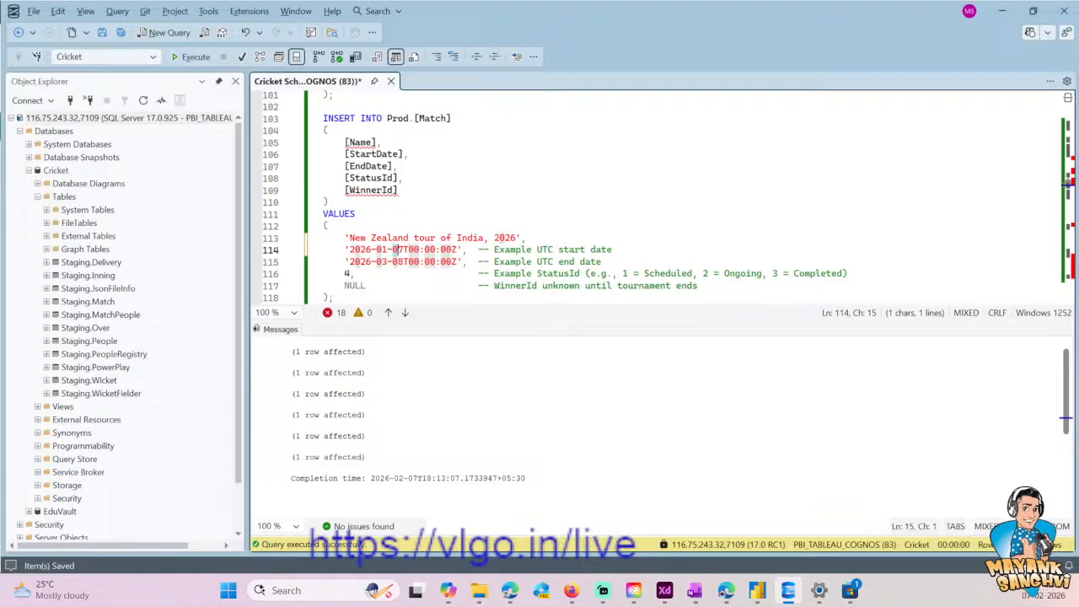
text(11)
key(Down)
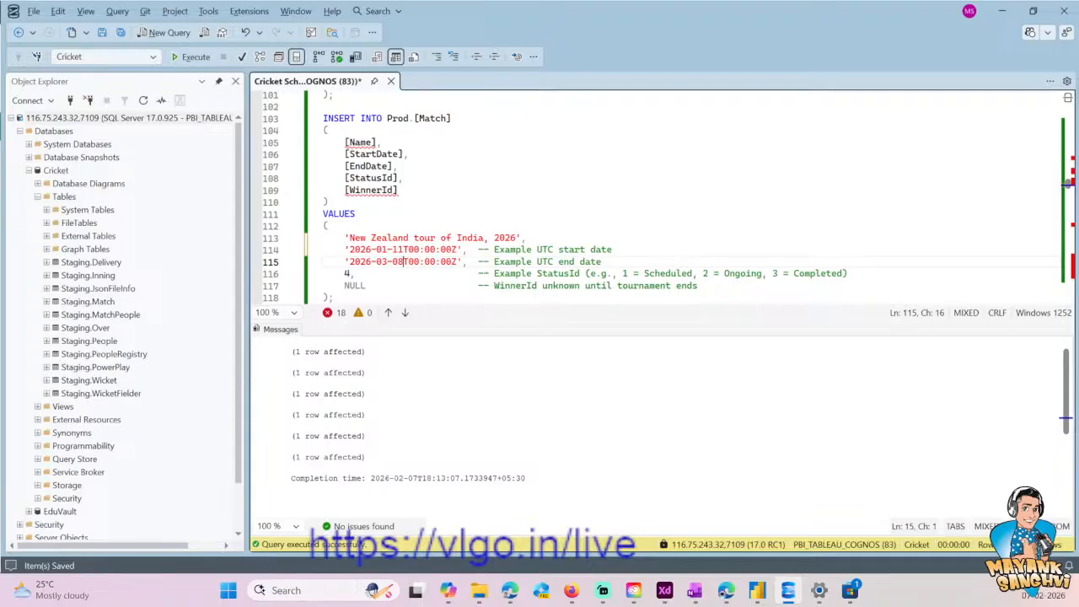
- Change the end date of the New Zealand tour record to 2026-01-31
key(Left)
key(Left)
key(Left)
key(BackSpace)
text(1)
key(Right)
key(shift+Right)
key(shift+Right)
text(31)
key(Down)
- Copy the table name Prod.MatchStatus from its UPDATE statement further down the script
key(ctrl+End)
key(Up)
key(Up)
key(Up)
key(Up)
key(Up)
key(Up)
key(Up)
key(Up)
key(Up)
key(Up)
key(Up)
key(Up)
key(Up)
key(Up)
key(Up)
key(Up)
key(Up)
key(Up)
key(Up)
key(Up)
key(Up)
key(Up)
key(Up)
key(Up)
key(Up)
key(Up)
key(Up)
key(Up)
key(Up)
key(Up)
key(Up)
key(Up)
key(Up)
key(Up)
key(Up)
key(Up)
key(Up)
key(Up)
key(Up)
key(Up)
key(Up)
key(Up)
key(Up)
key(Up)
key(Up)
key(Up)
key(Up)
key(Up)
key(Up)
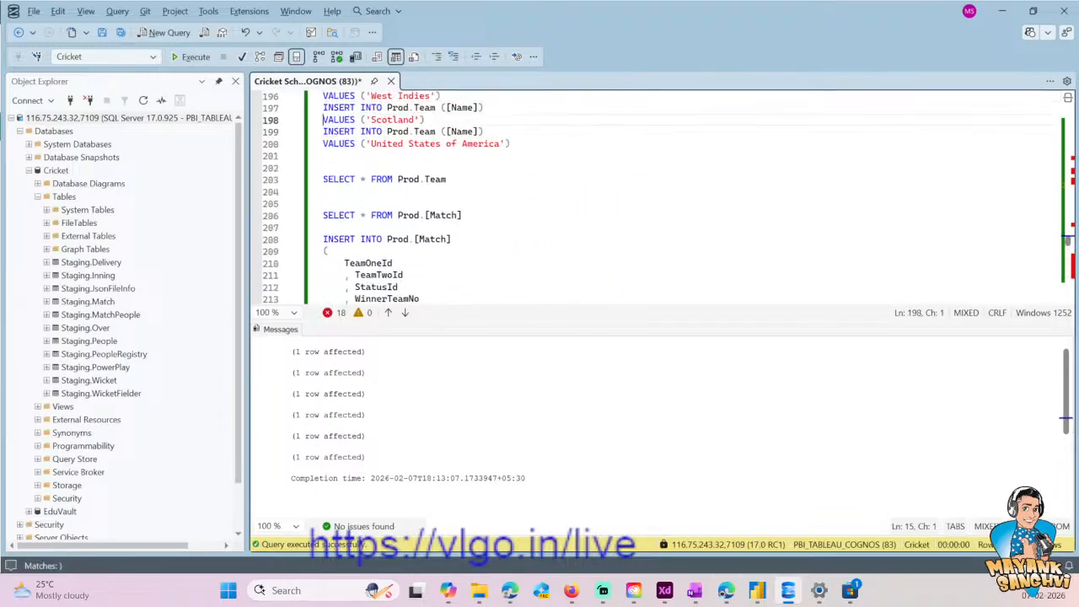
key(Up)
key(Up)
key(Up)
key(Up)
key(Up)
key(Up)
key(Up)
key(Up)
key(Up)
key(Up)
key(Up)
key(Up)
key(Up)
key(Up)
key(Up)
key(Up)
key(Up)
key(Up)
key(Up)
key(Up)
key(Up)
key(Up)
key(Up)
key(Up)
key(Up)
key(Up)
key(Up)
key(Up)
key(Up)
key(Down)
key(Down)
key(Down)
key(Down)
key(End)
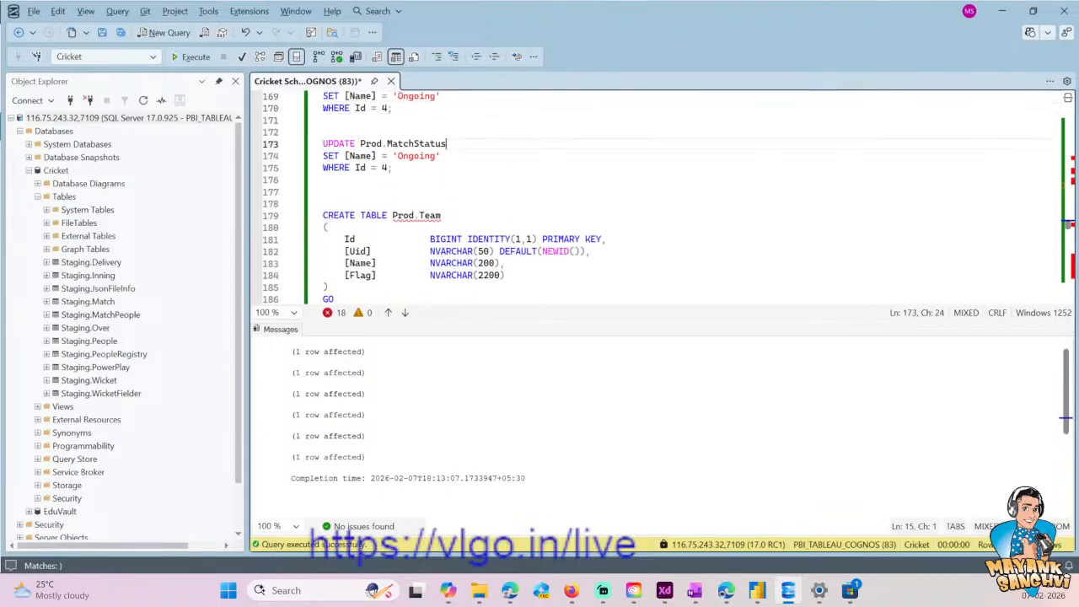
key(ctrl+shift+Left)
key(ctrl+shift+Left)
key(ctrl+shift+Left)
key(ctrl+c)
- Add SELECT * FROM Prod.MatchStatus below the UPDATE statement and run it to check the status IDs
key(Down)
key(Down)
key(Down)
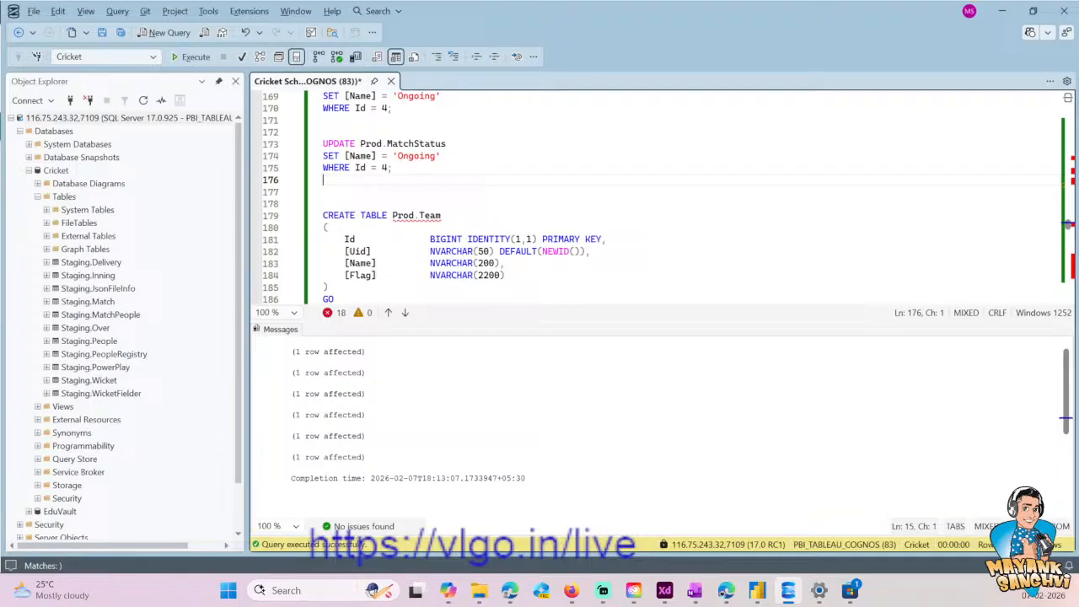
key(Return)
key(Return)
text(SELEC)
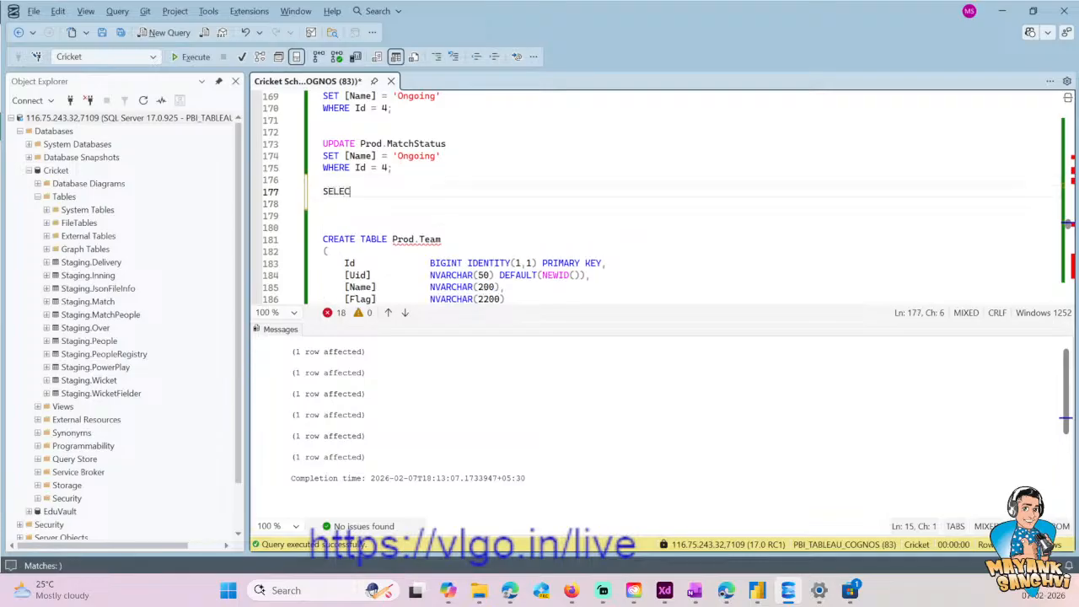
text(T * FROM)
key(ctrl+v)
key(shift+Home)
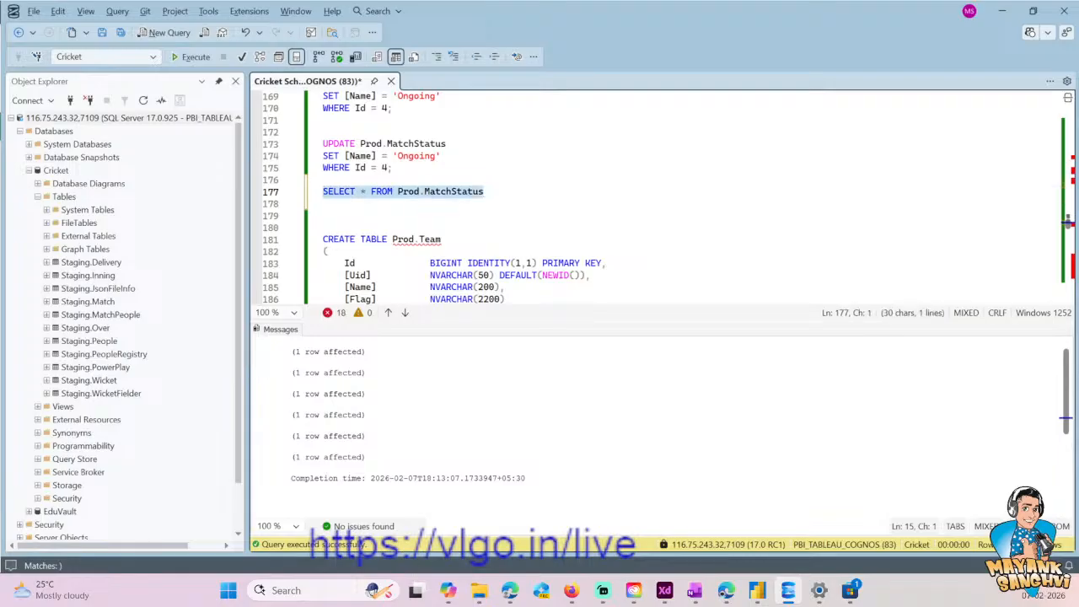
click(190, 57)
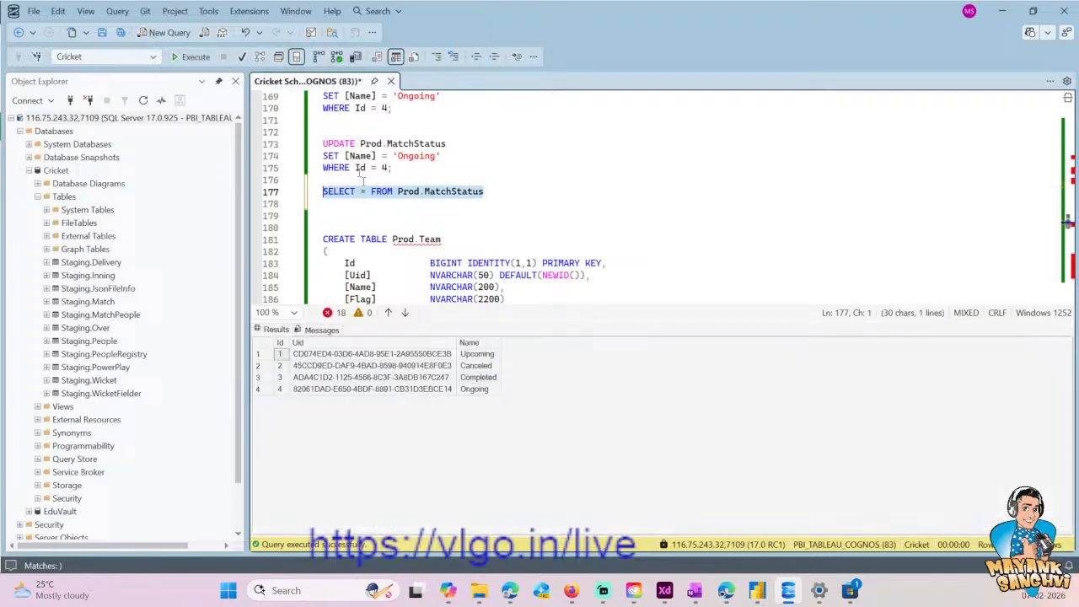
click(288, 389)
- Set the StatusId value of the New Zealand tour record to 3, save the script and select the whole INSERT statement
scroll(658, 194, up, 18)
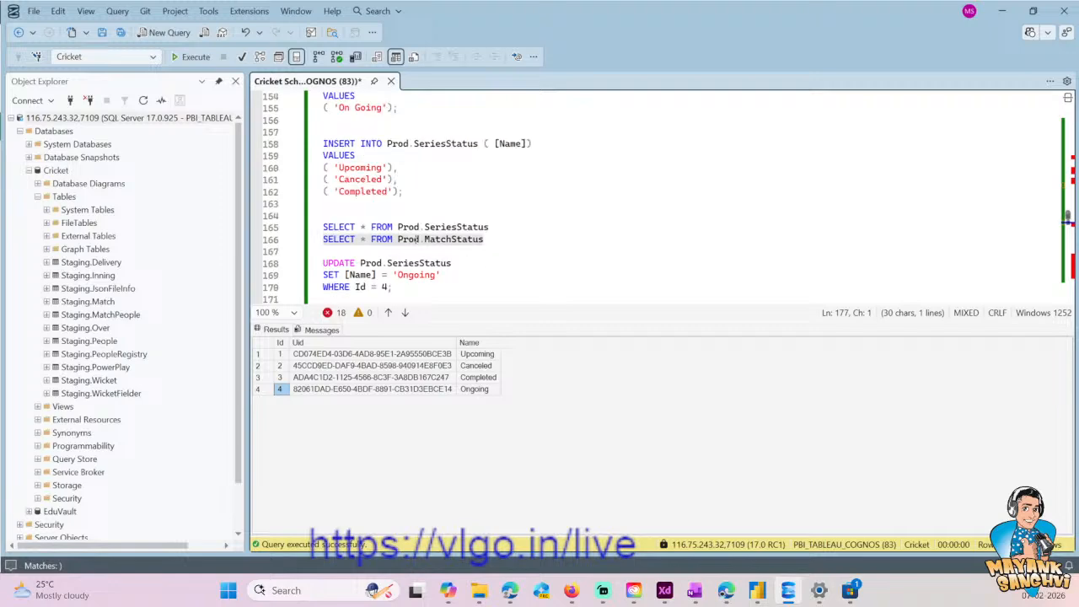
scroll(657, 194, up, 20)
click(323, 216)
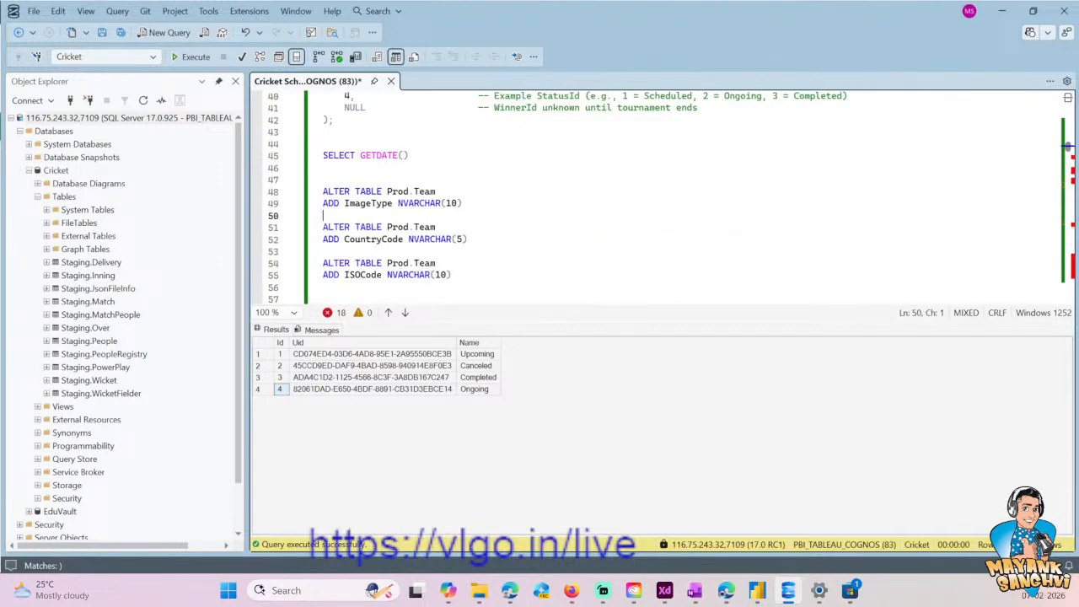
key(ctrl+r)
scroll(671, 306, down, 15)
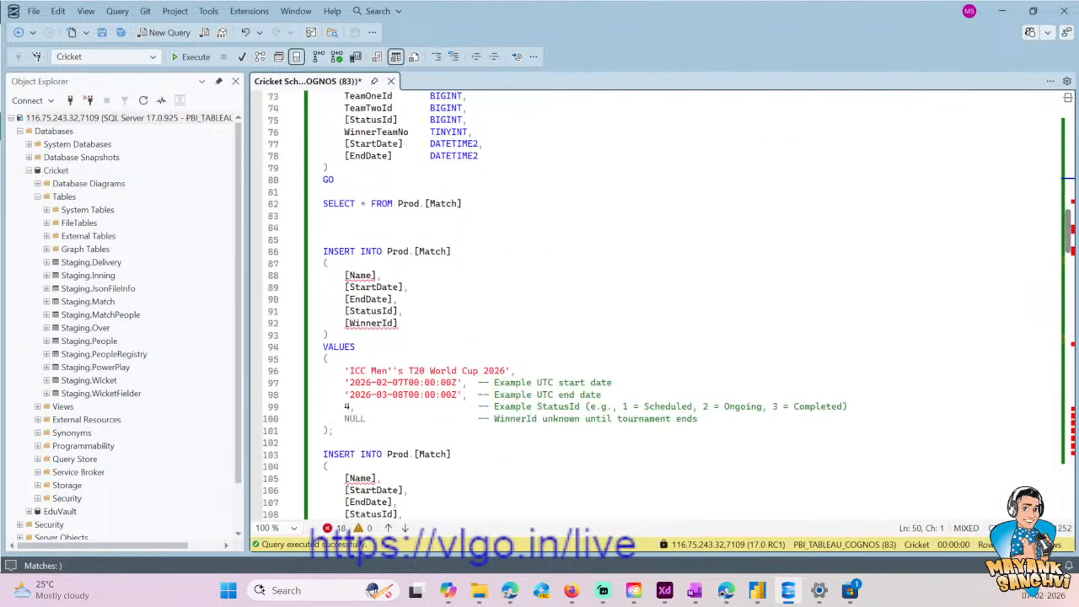
scroll(397, 329, down, 3)
click(362, 359)
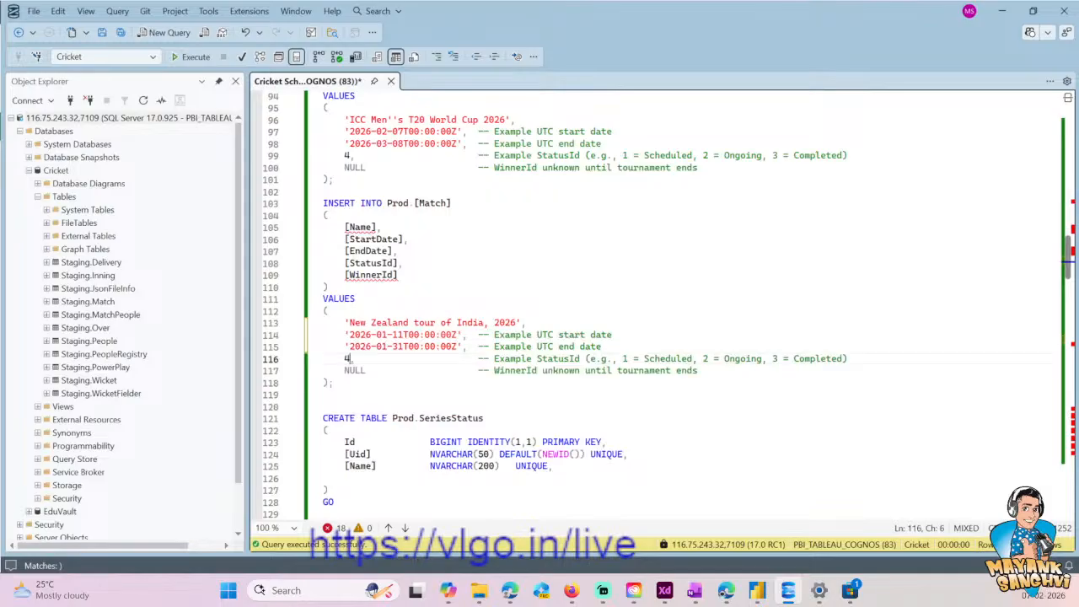
key(BackSpace)
text(3)
key(Down)
key(Down)
key(shift+Home)
key(ctrl+s)
key(shift+Up)
key(shift+Up)
key(shift+Up)
key(shift+Up)
key(shift+Up)
key(shift+Up)
key(shift+Up)
key(shift+Up)
key(shift+Up)
key(shift+Up)
key(shift+Up)
key(shift+Up)
key(shift+Up)
key(shift+Up)
key(shift+Up)
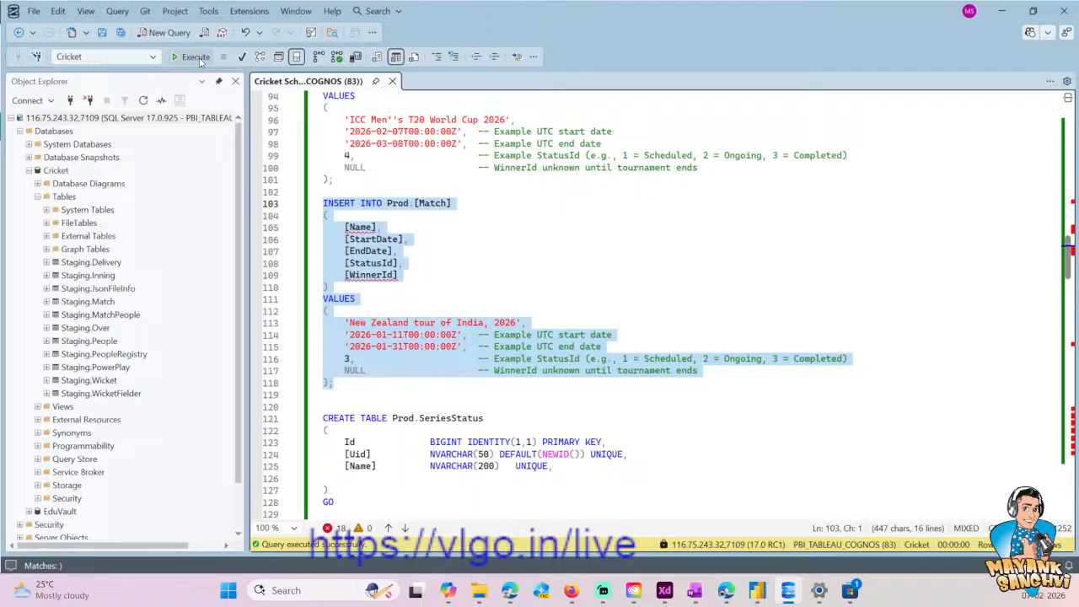
- Add SELECT * FROM Prod.[Match] above the New Zealand tour INSERT statement and run it to view the table's columns
click(458, 204)
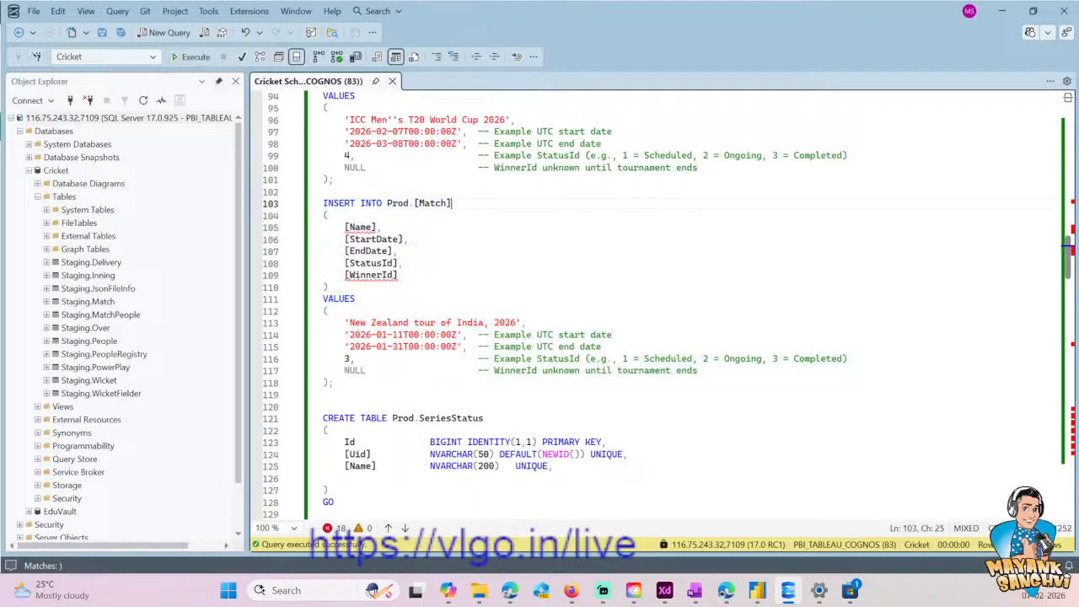
key(ctrl+shift+Left)
key(ctrl+shift+Left)
key(Home)
key(Return)
key(Return)
key(Up)
key(Up)
text(SELECT * FROM Prod.[Match])
key(shift+Home)
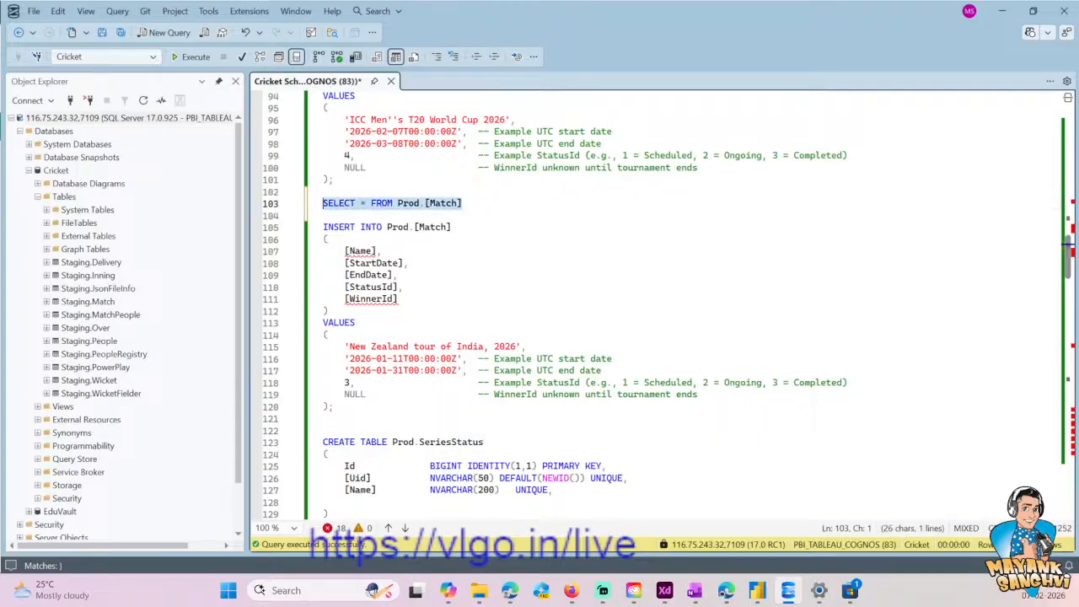
click(192, 56)
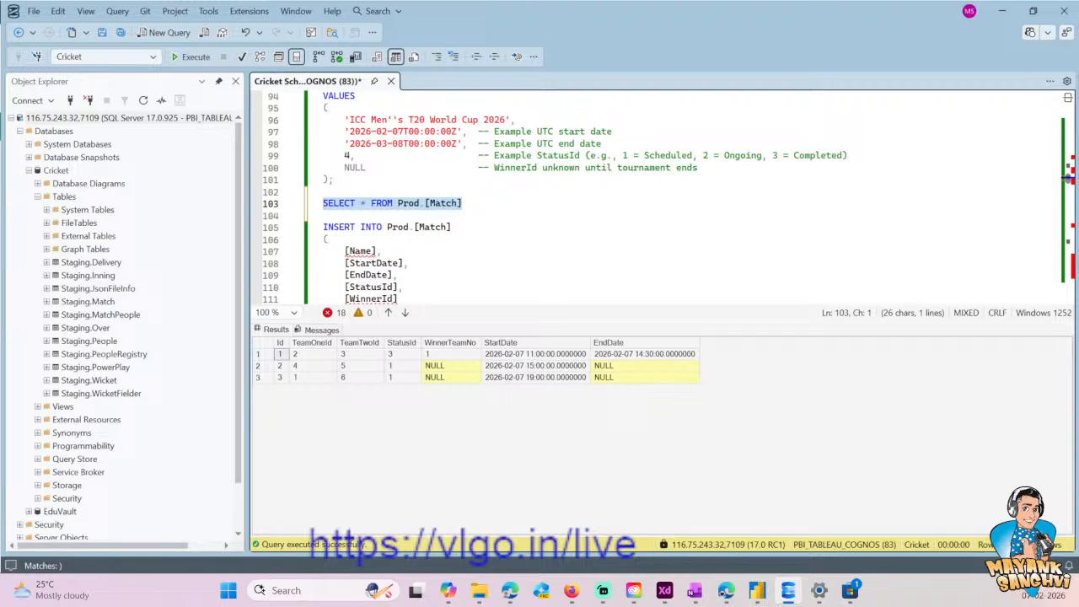
- Compare the columns and values of the New Zealand tour INSERT statement with the columns of Prod.Match
scroll(658, 199, down, 1)
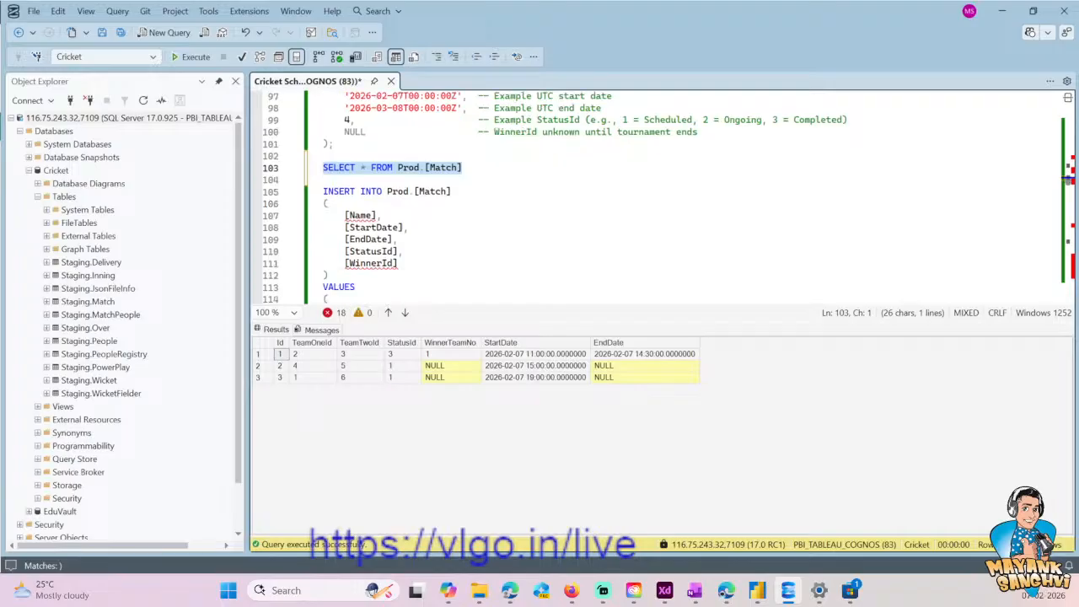
scroll(658, 198, down, 3)
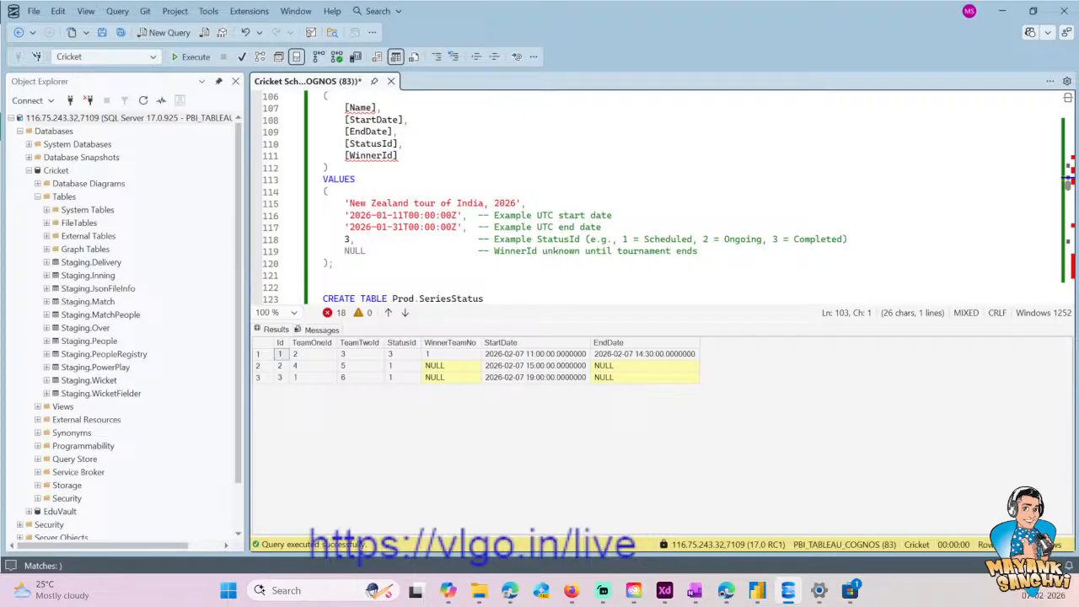
scroll(658, 198, up, 2)
scroll(658, 198, down, 1)
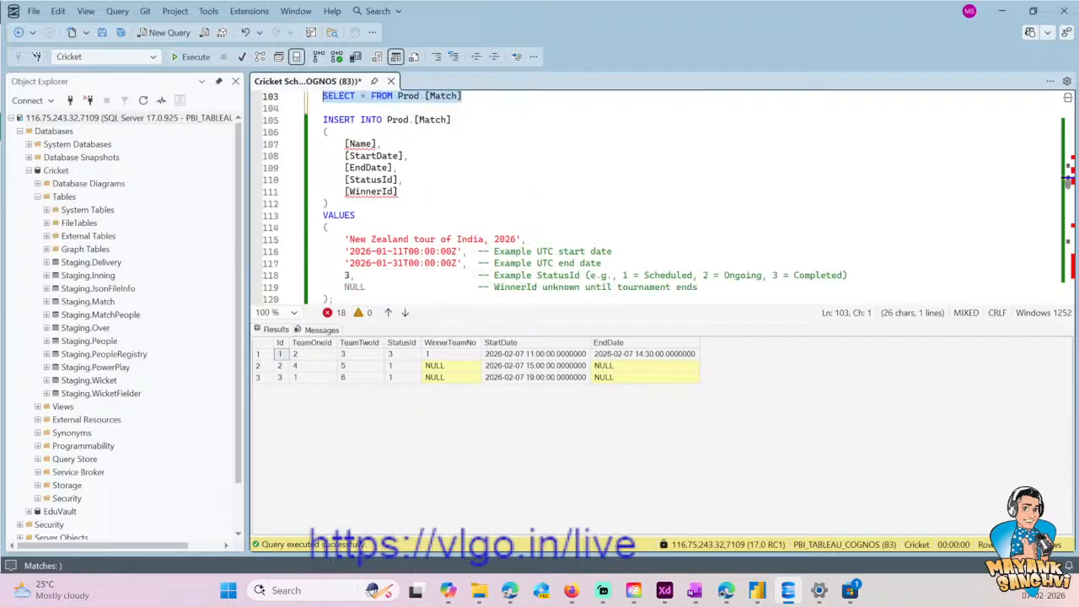
scroll(658, 198, down, 1)
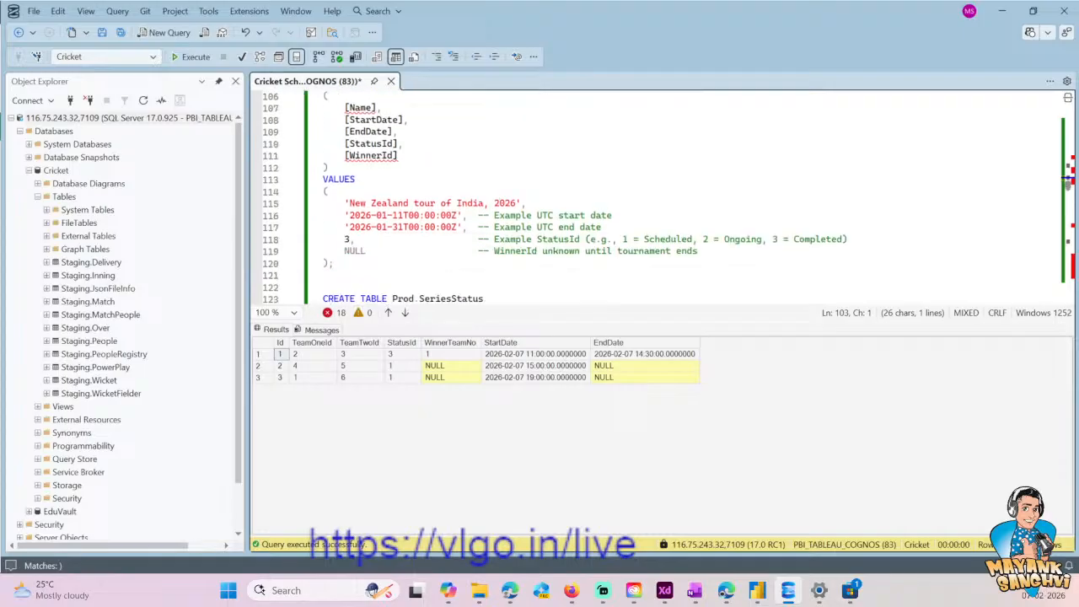
click(335, 263)
scroll(334, 263, down, 3)
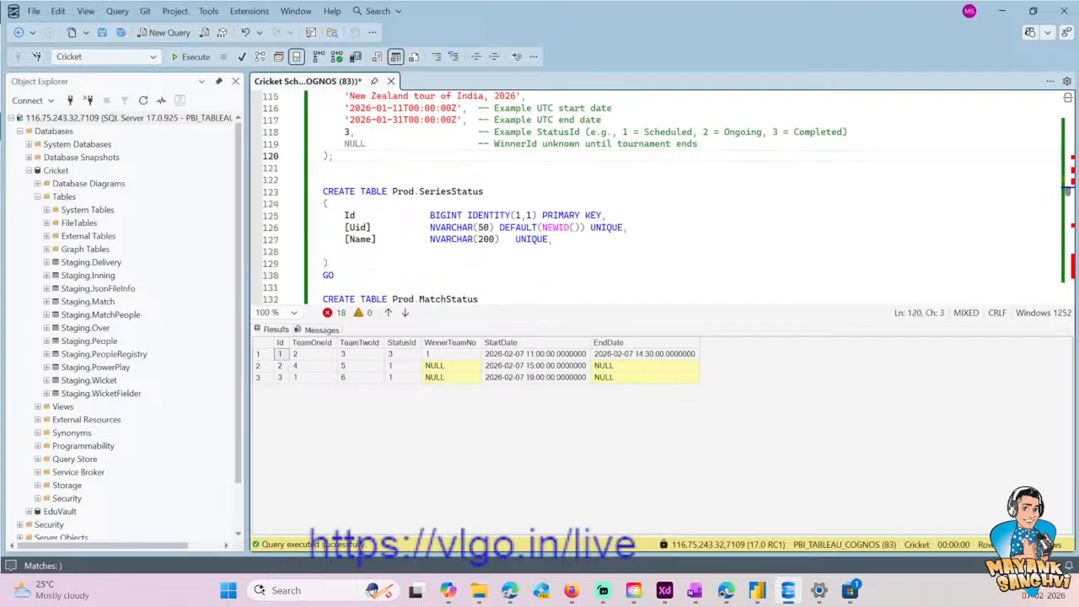
scroll(666, 198, up, 2)
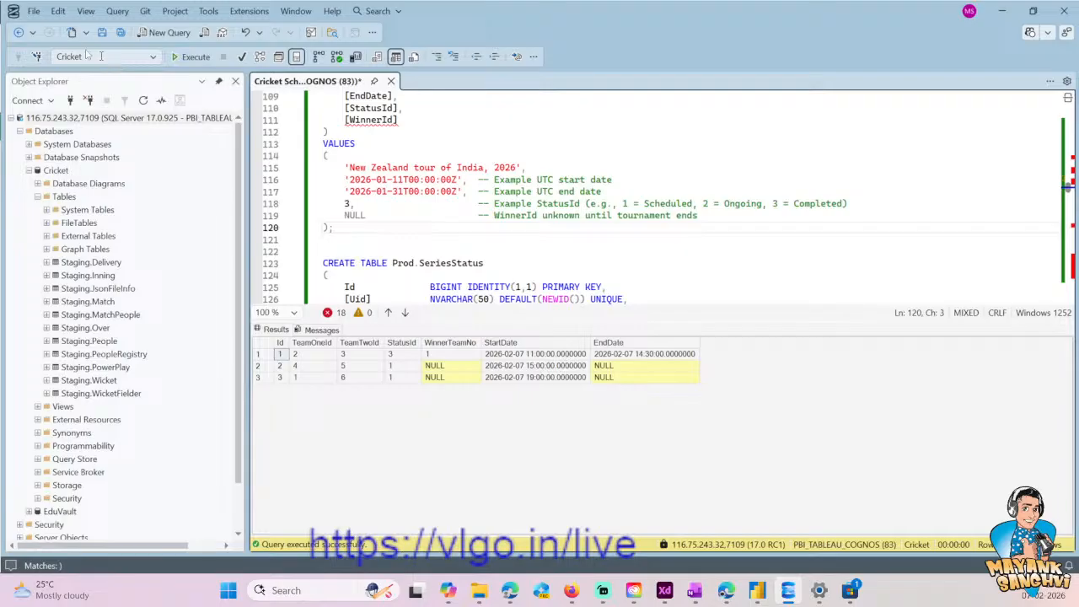
- Create a new query and save it as Series
click(164, 32)
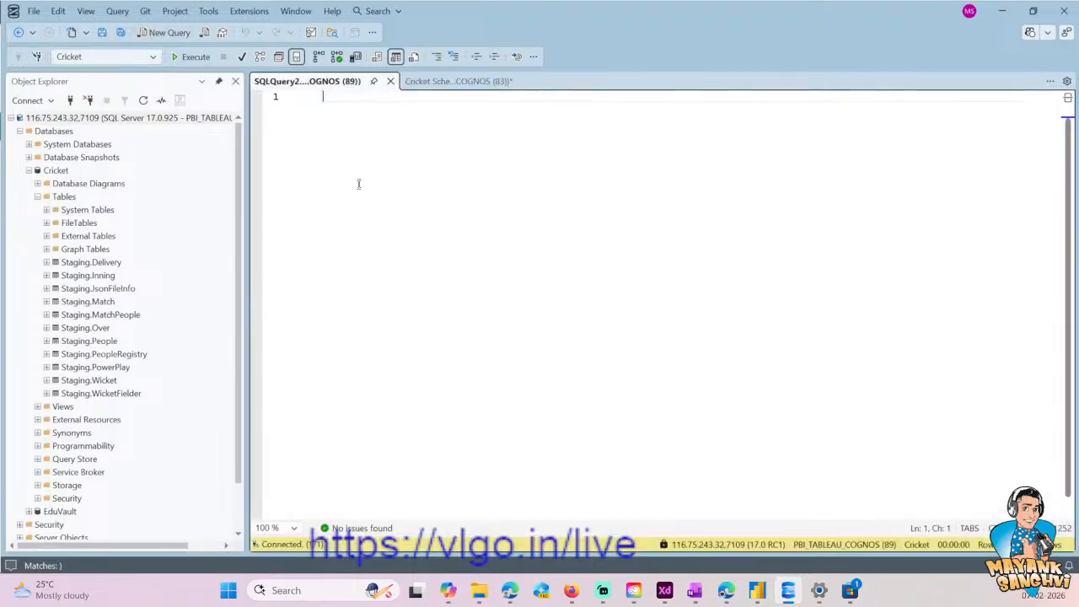
click(34, 11)
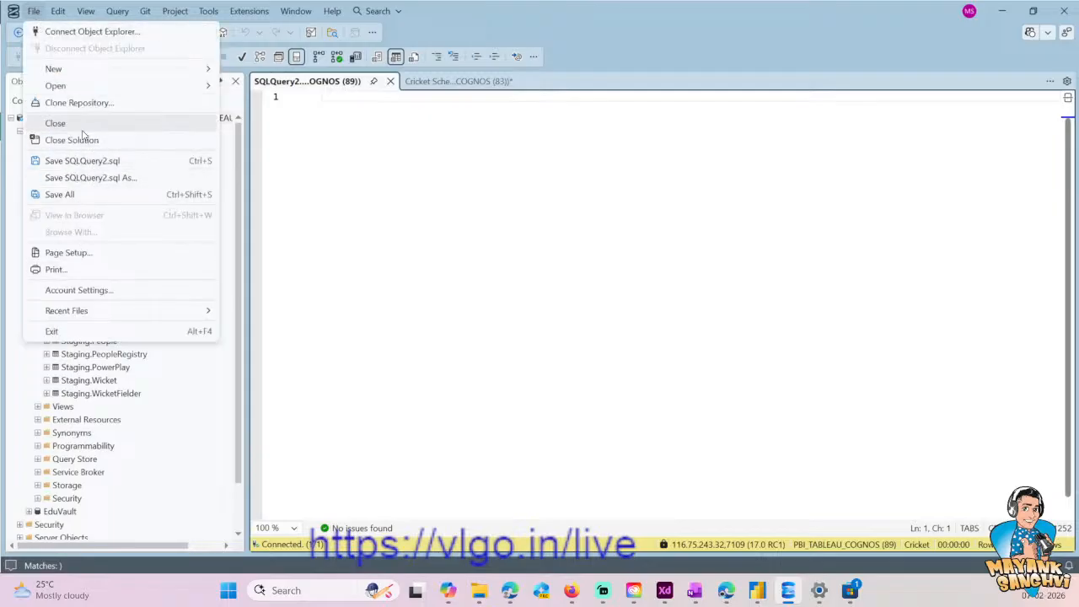
click(84, 177)
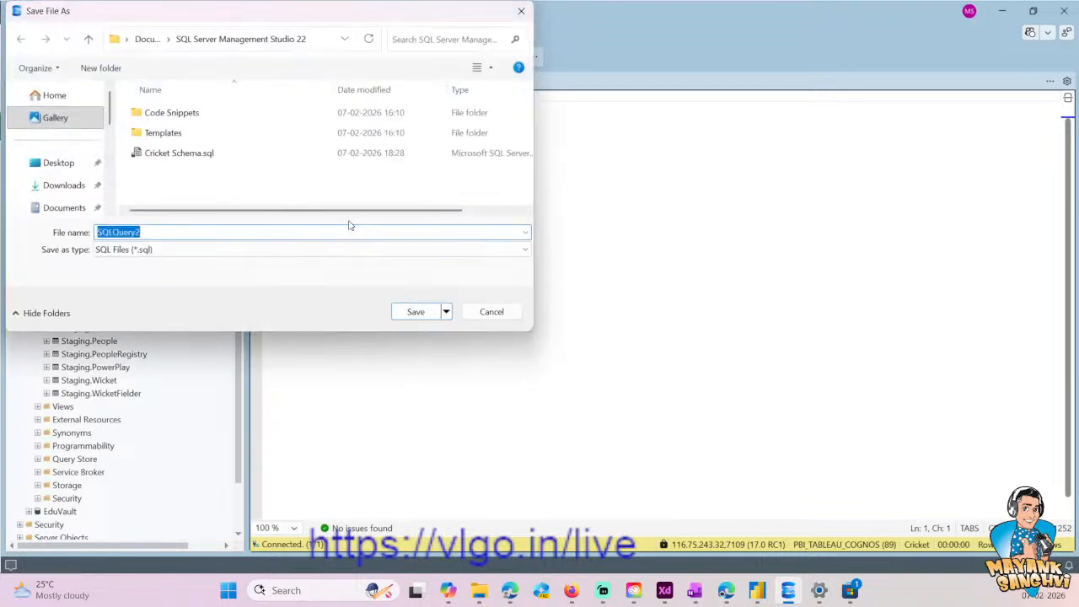
text(Series)
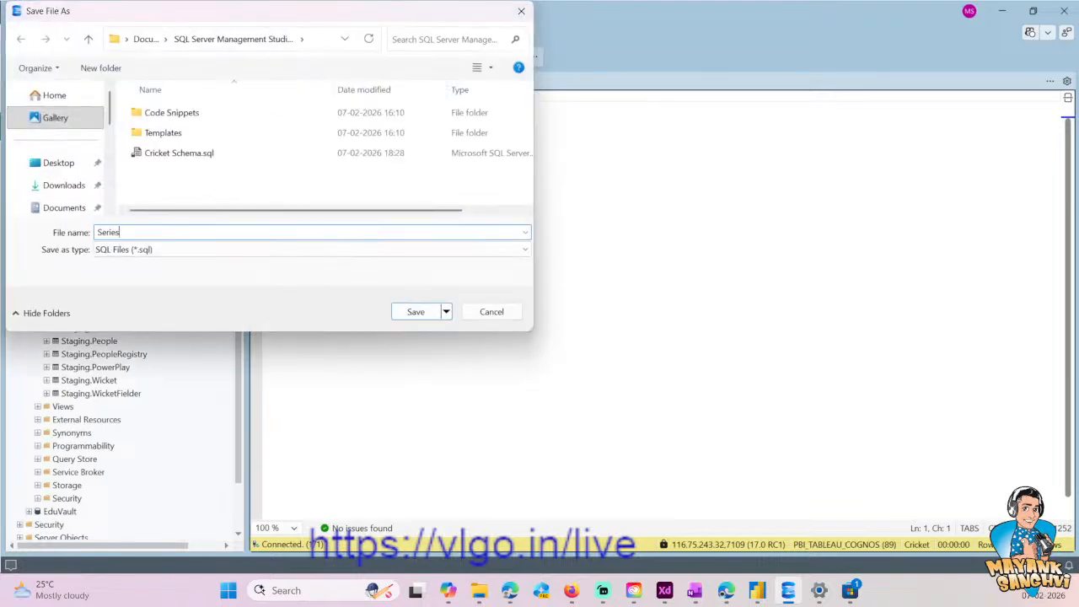
key(Return)
- Copy the SELECT and INSERT statements for Prod.Series from the Cricket Schema script into Series.sql
click(458, 81)
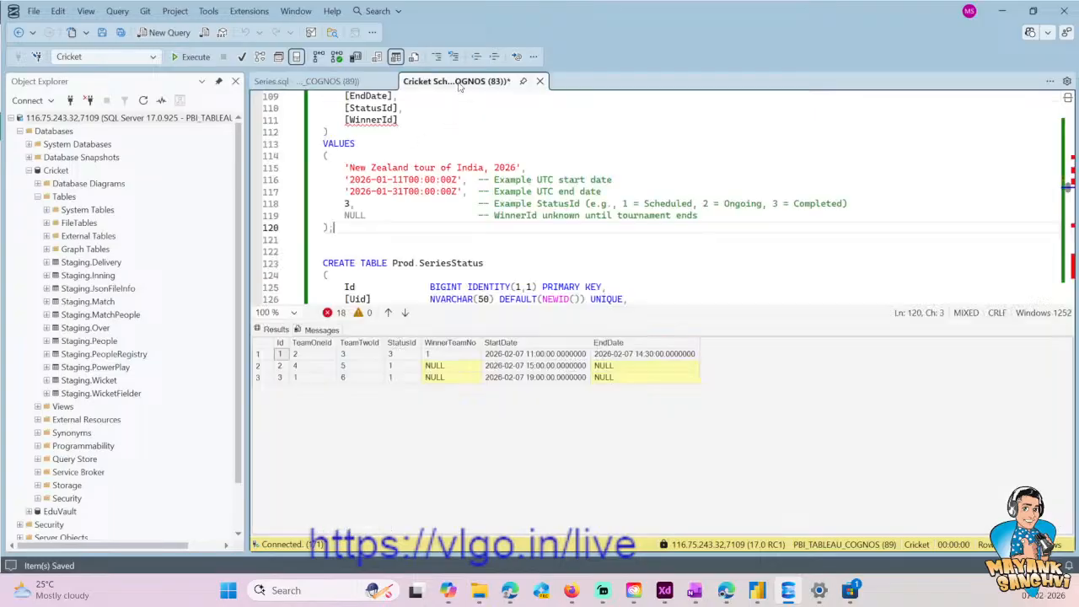
scroll(658, 198, up, 11)
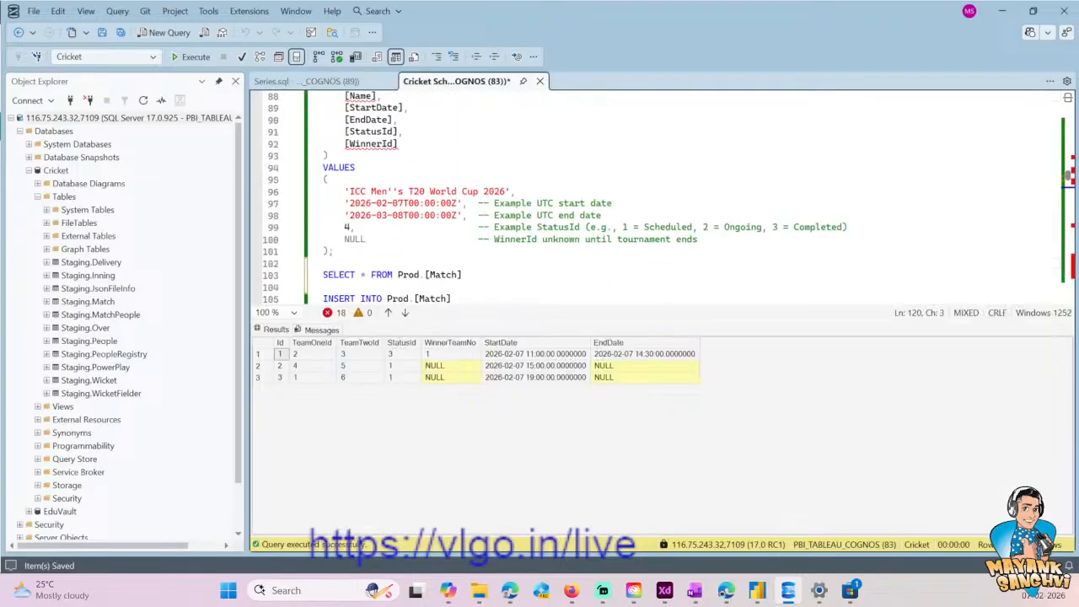
scroll(658, 198, up, 16)
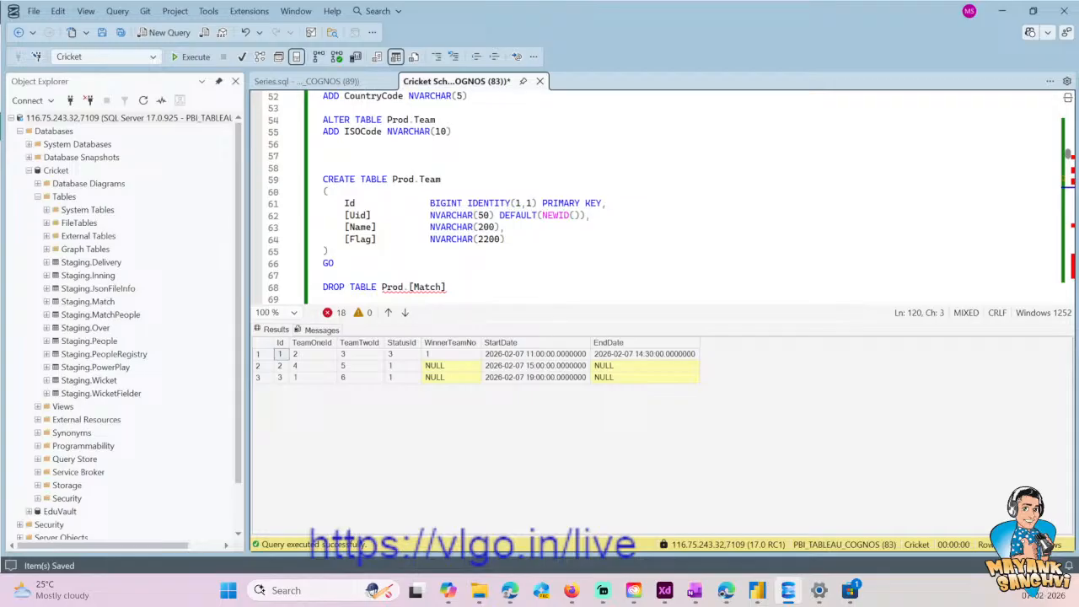
click(449, 264)
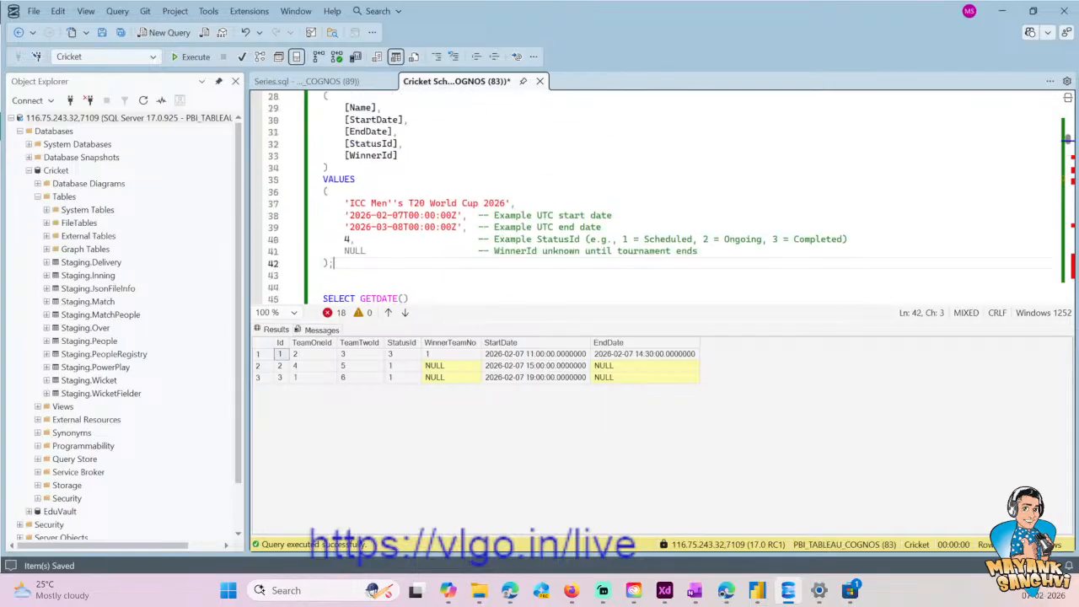
scroll(390, 231, up, 3)
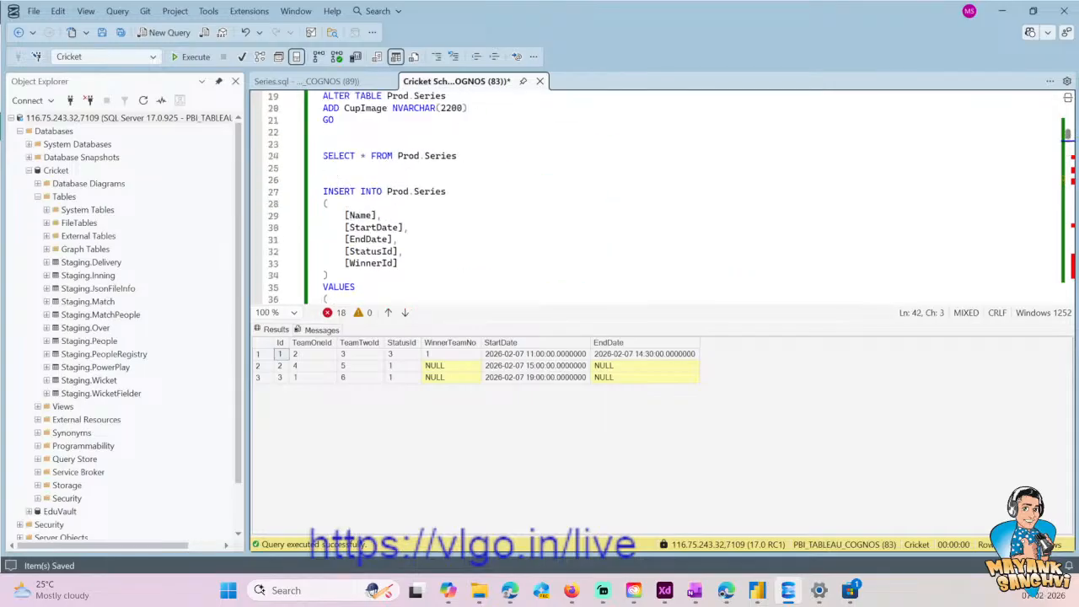
drag(358, 288, 324, 153)
click(299, 84)
key(ctrl+v)
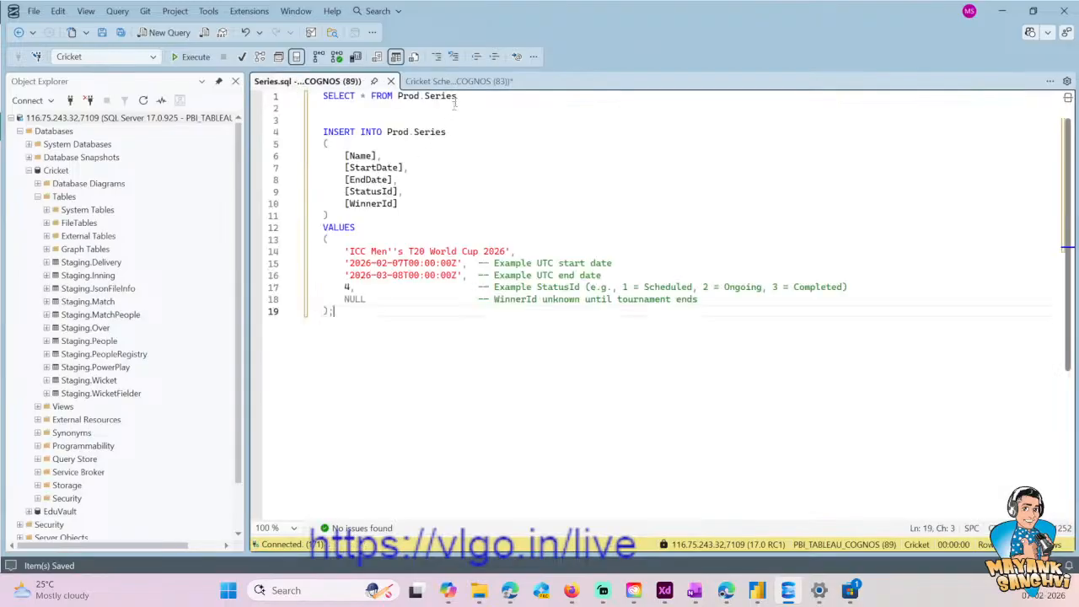
- Copy the table name Prod.SeriesStatus from its CREATE TABLE statement in the Cricket Schema script
click(457, 81)
scroll(412, 253, down, 6)
scroll(410, 275, down, 11)
scroll(411, 275, down, 14)
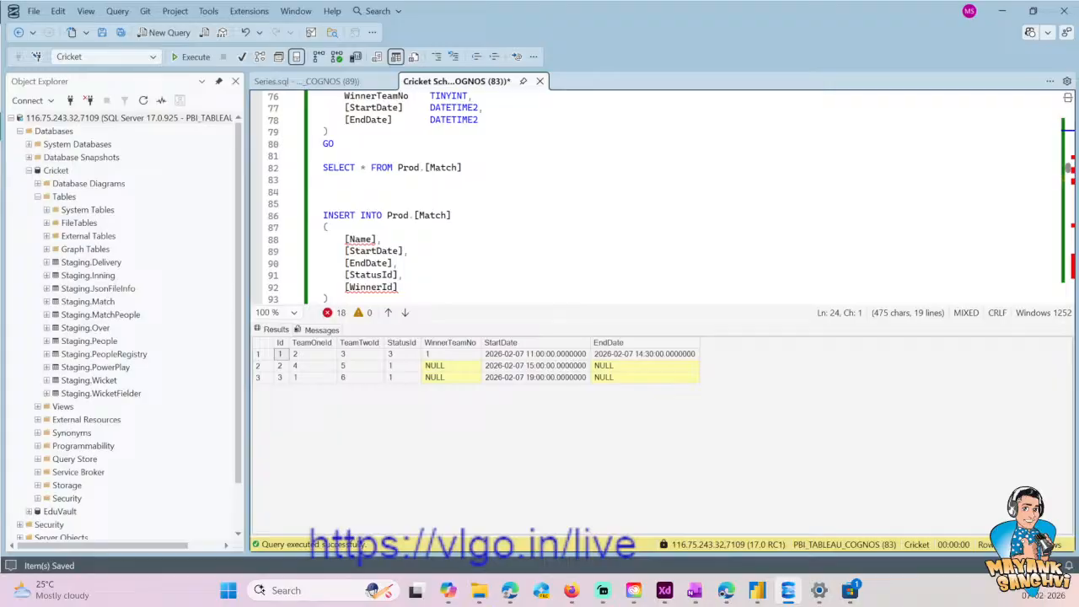
scroll(411, 275, down, 1)
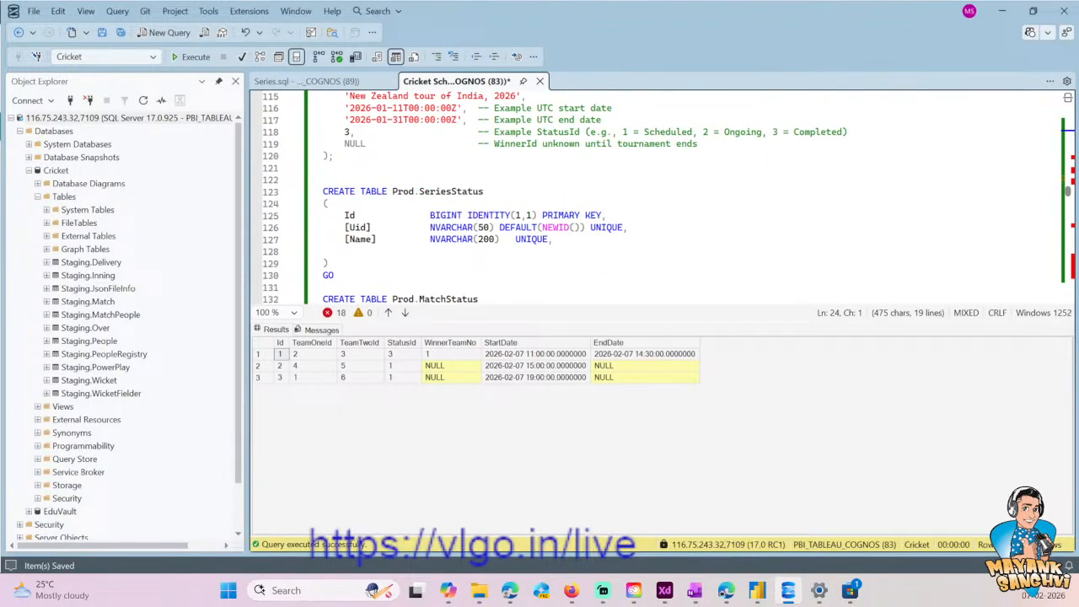
drag(496, 196, 392, 192)
key(ctrl+c)
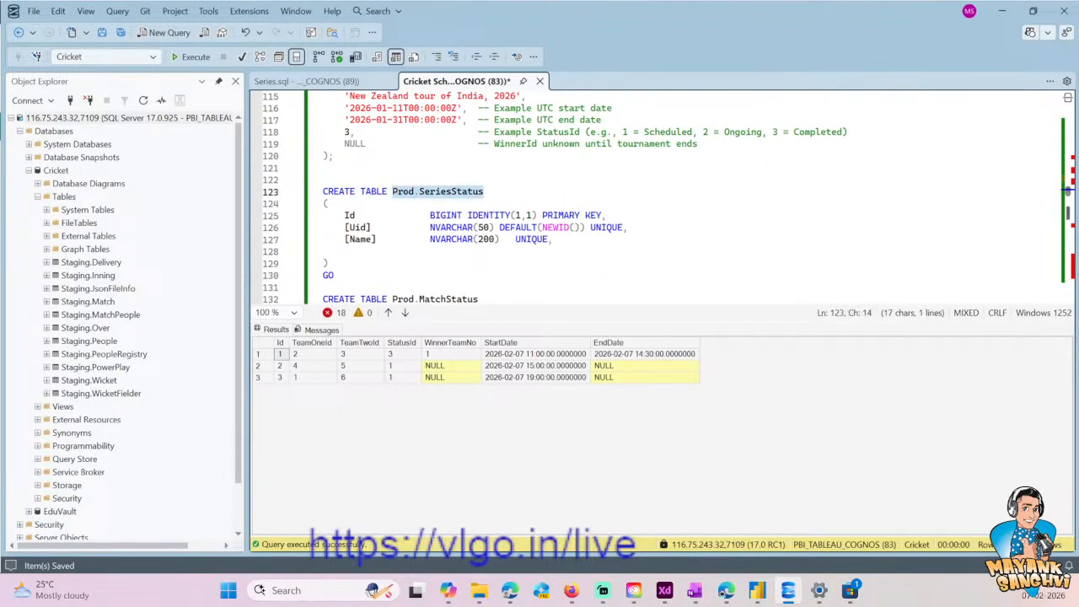
- Add SELECT * FROM Prod.SeriesStatus below the INSERT statement in Series.sql and run it to check the status IDs
click(365, 87)
key(Return)
key(Return)
key(ctrl+v)
key(Home)
text(SELECT * FROM)
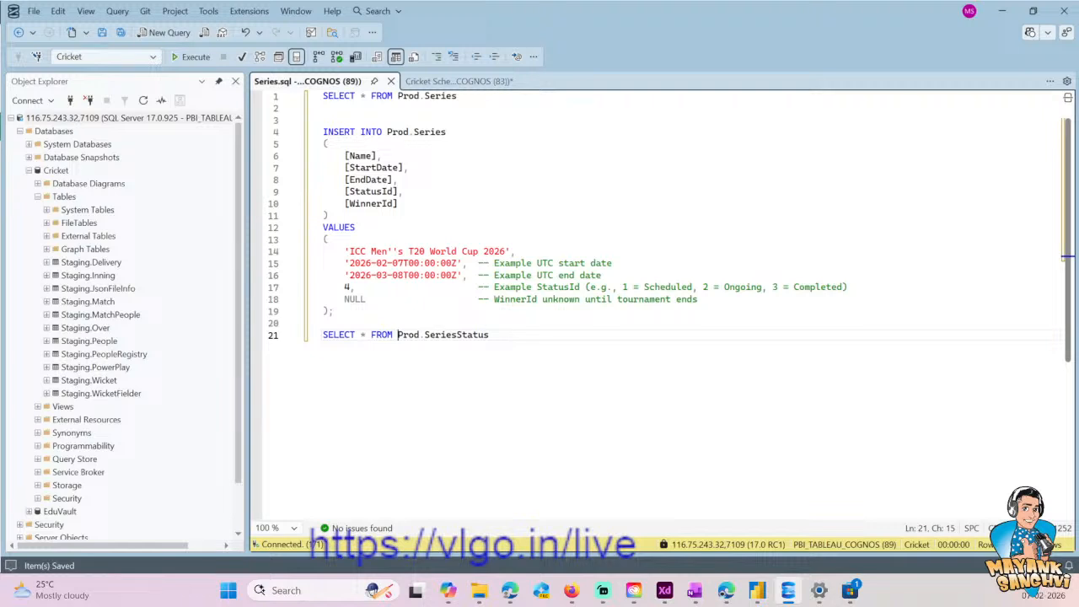
key(End)
key(shift+Home)
key(F5)
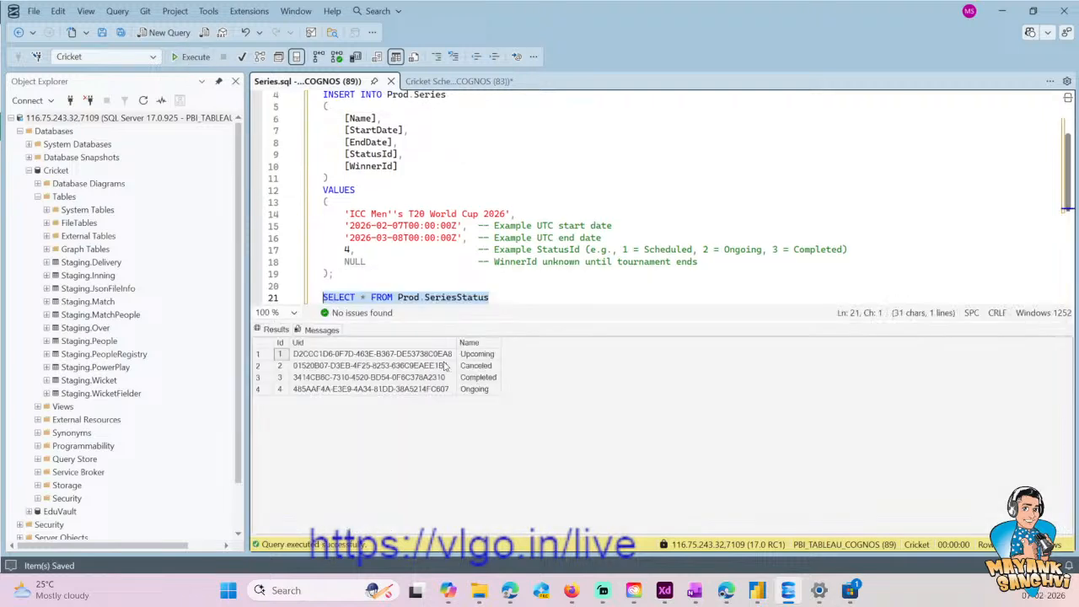
- Set the StatusId value in the Series.sql INSERT statement to 3
click(353, 250)
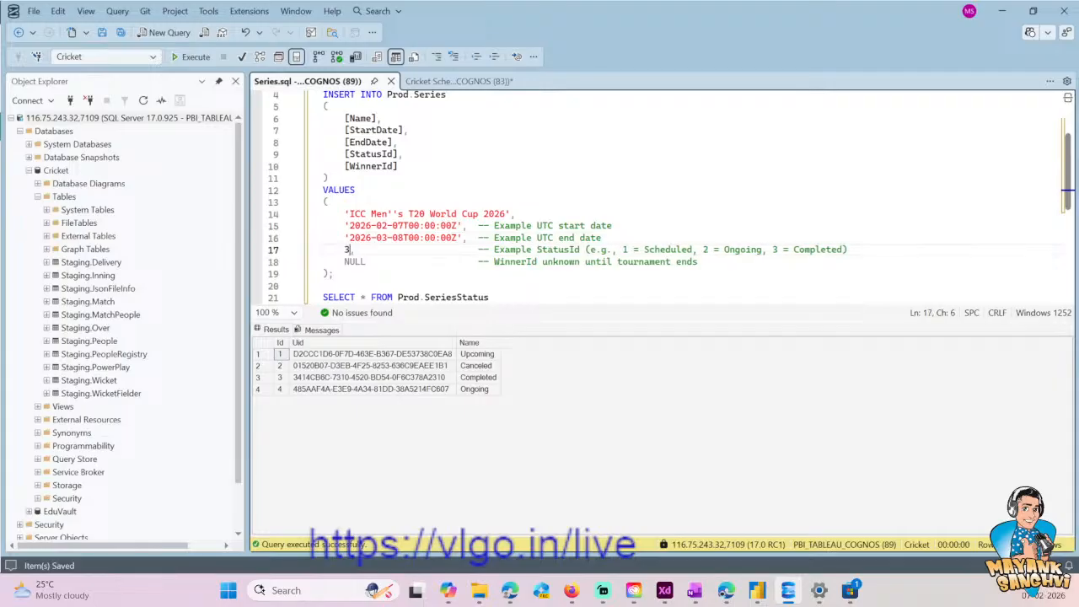
key(Up)
key(Up)
key(Up)
- Replace the series name and dates in Series.sql with the 'New Zealand tour of India, 2026', 2026-01-11 and 2026-01-31 lines copied from the Cricket Schema script
click(470, 83)
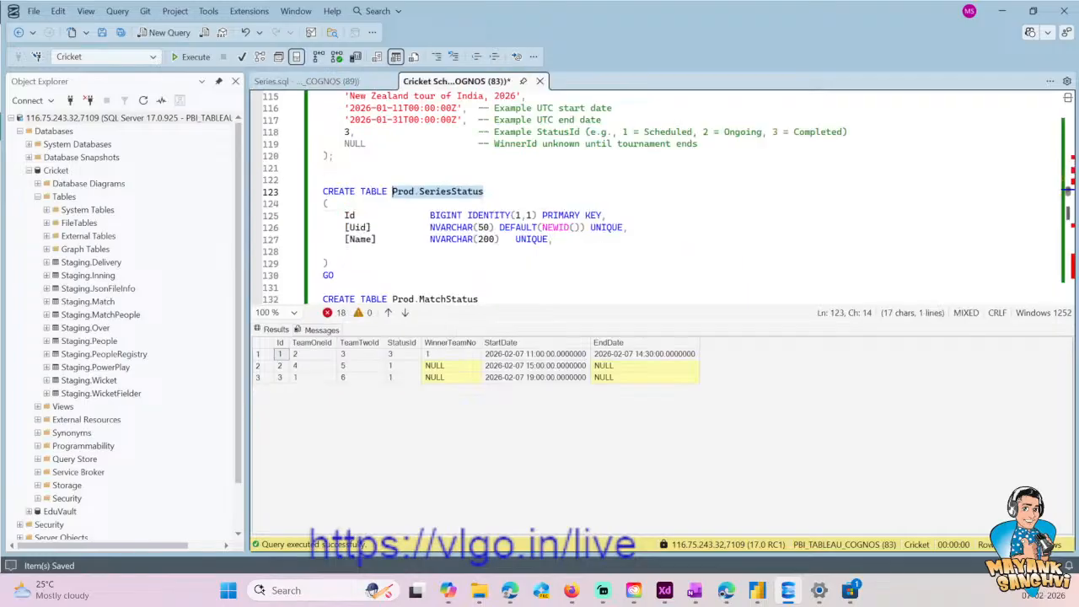
scroll(489, 198, down, 5)
scroll(658, 194, down, 15)
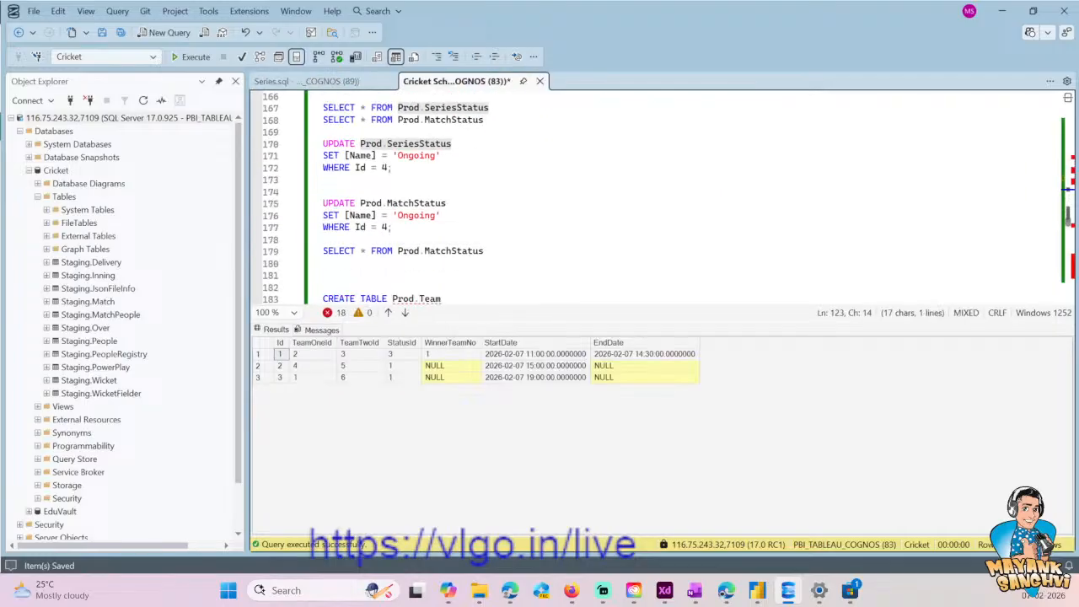
scroll(658, 198, down, 18)
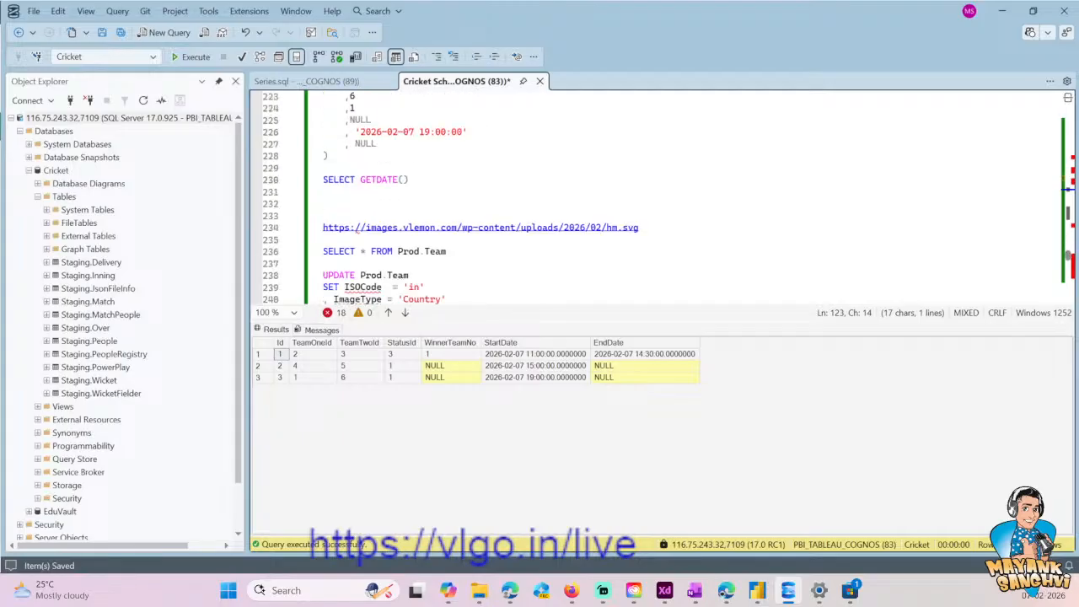
scroll(402, 228, down, 3)
scroll(402, 228, up, 20)
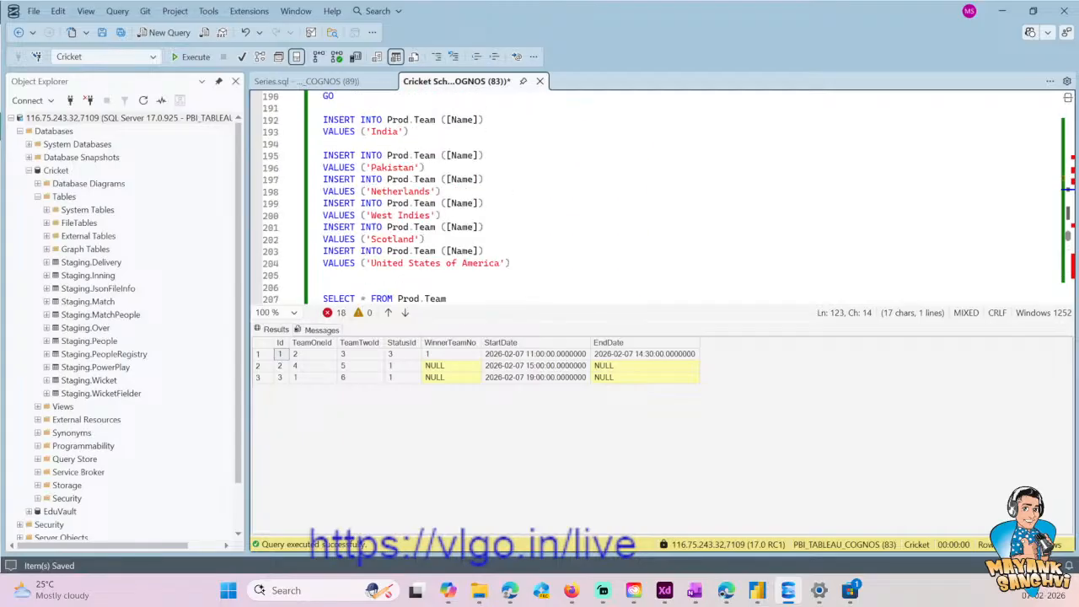
scroll(403, 228, up, 20)
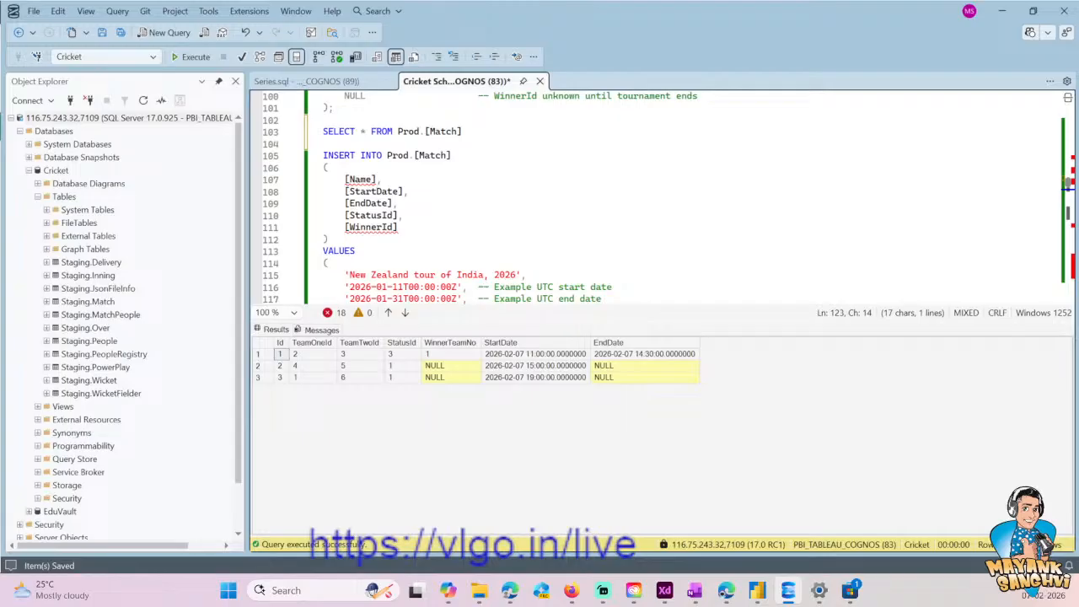
scroll(402, 202, down, 4)
drag(344, 131, 602, 156)
key(ctrl+c)
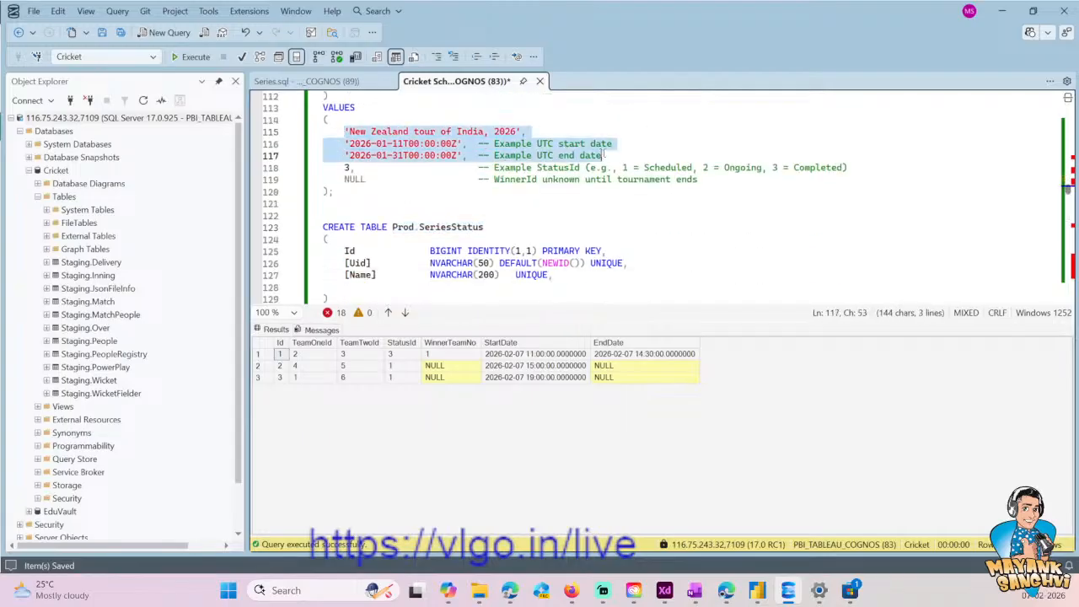
click(354, 82)
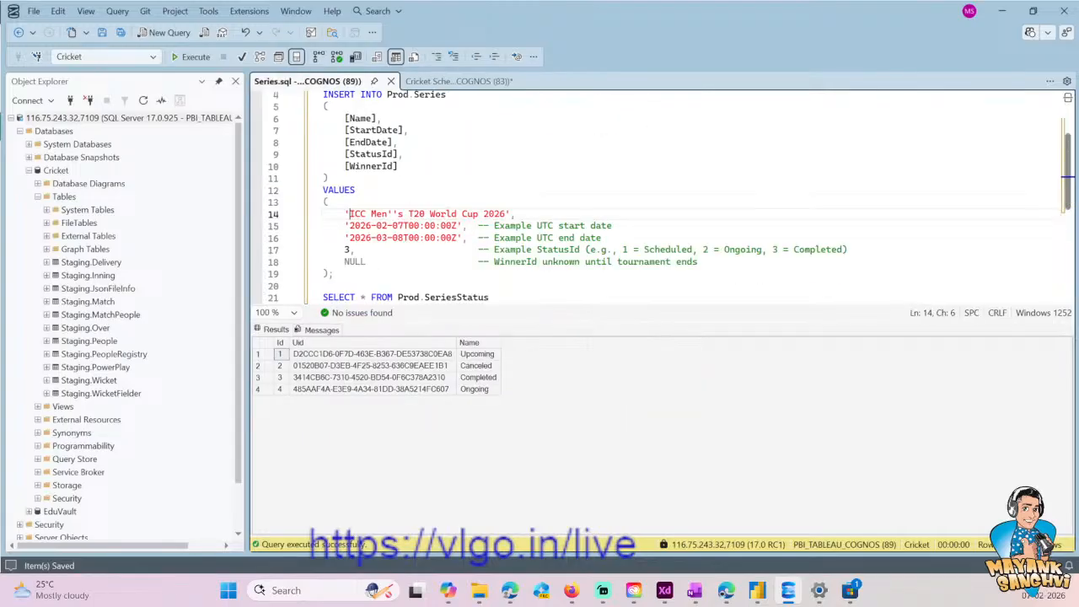
drag(344, 213, 602, 238)
key(ctrl+v)
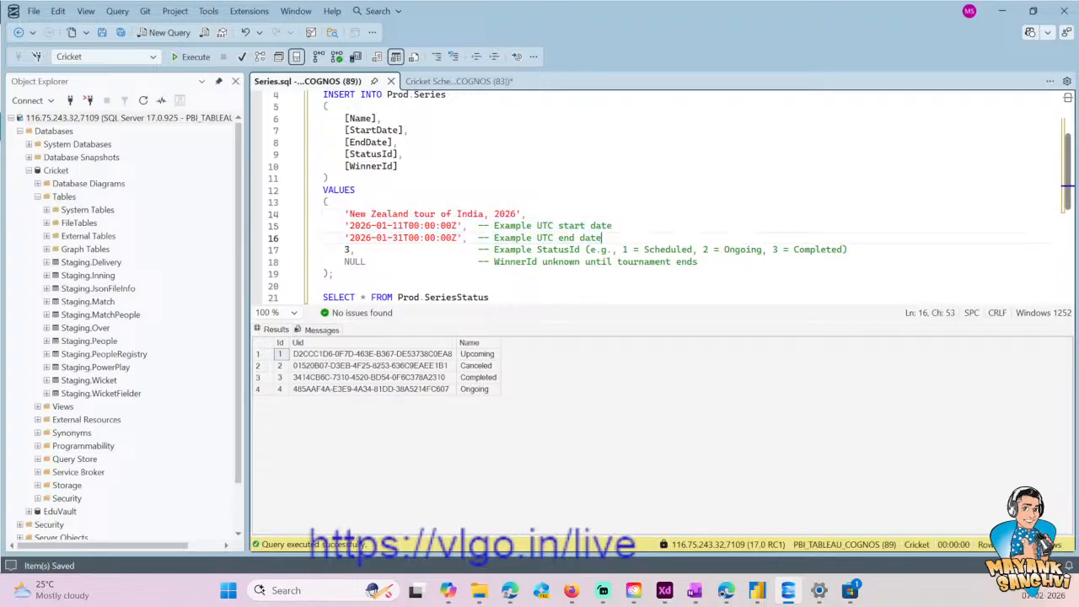
click(377, 154)
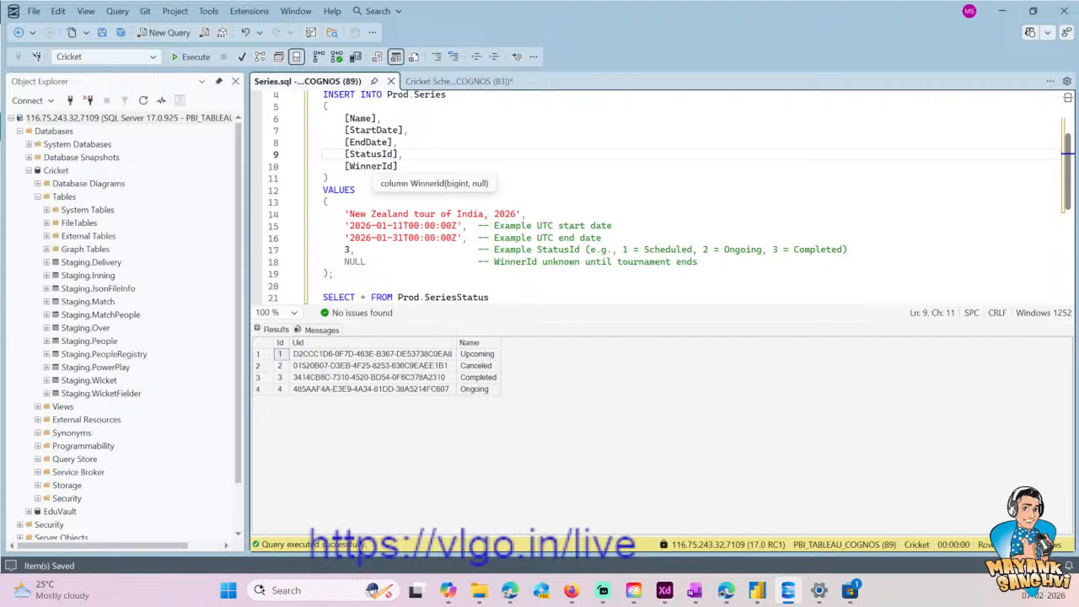
click(365, 166)
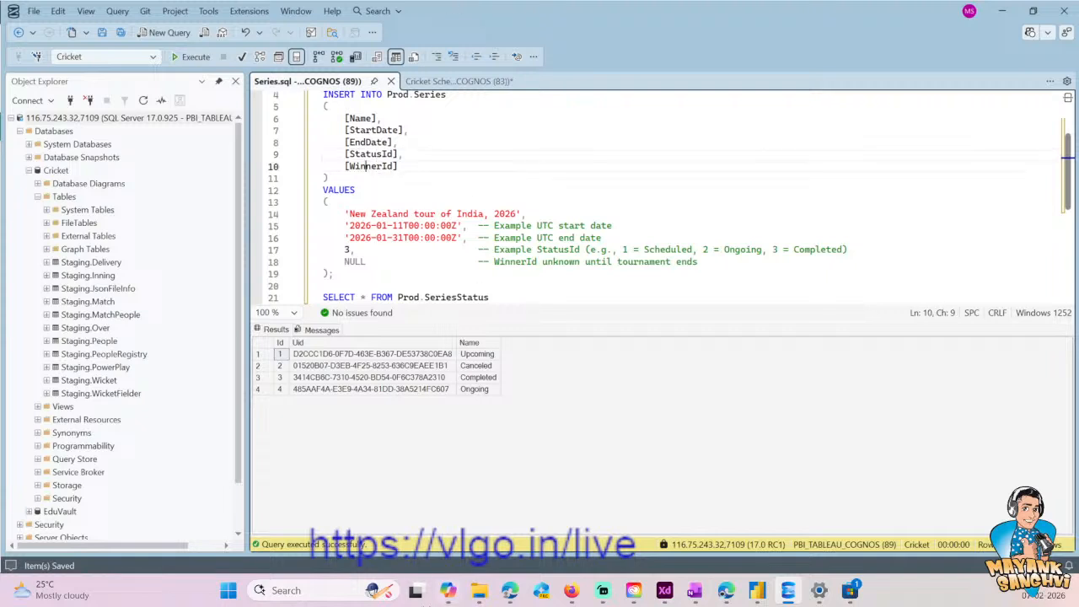
mouse_move(414, 595)
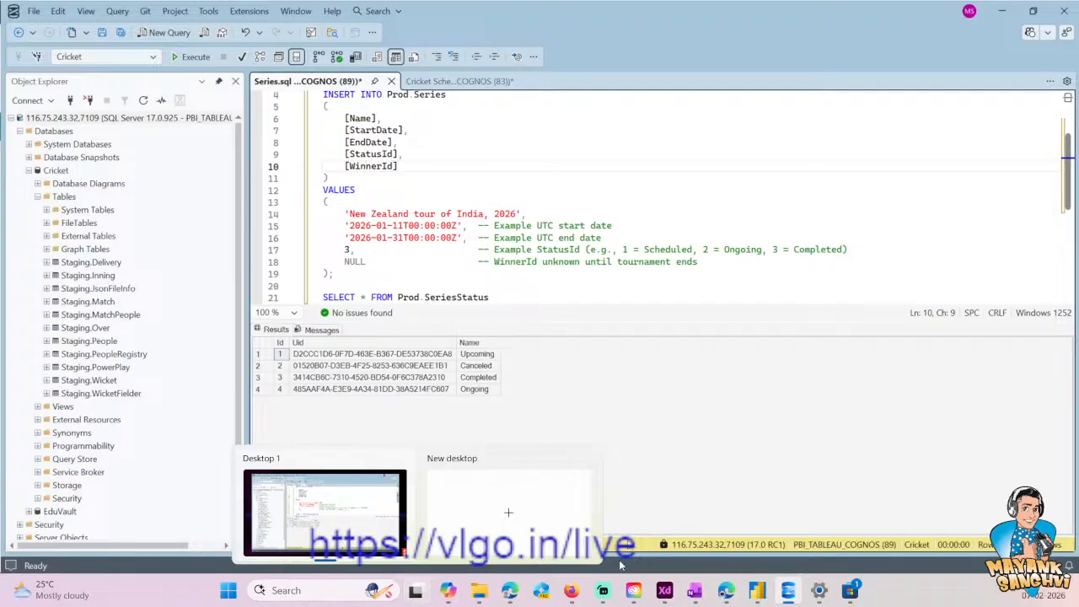
- Set the WinnerId value in the Series.sql INSERT statement to 1
click(405, 273)
double_click(354, 262)
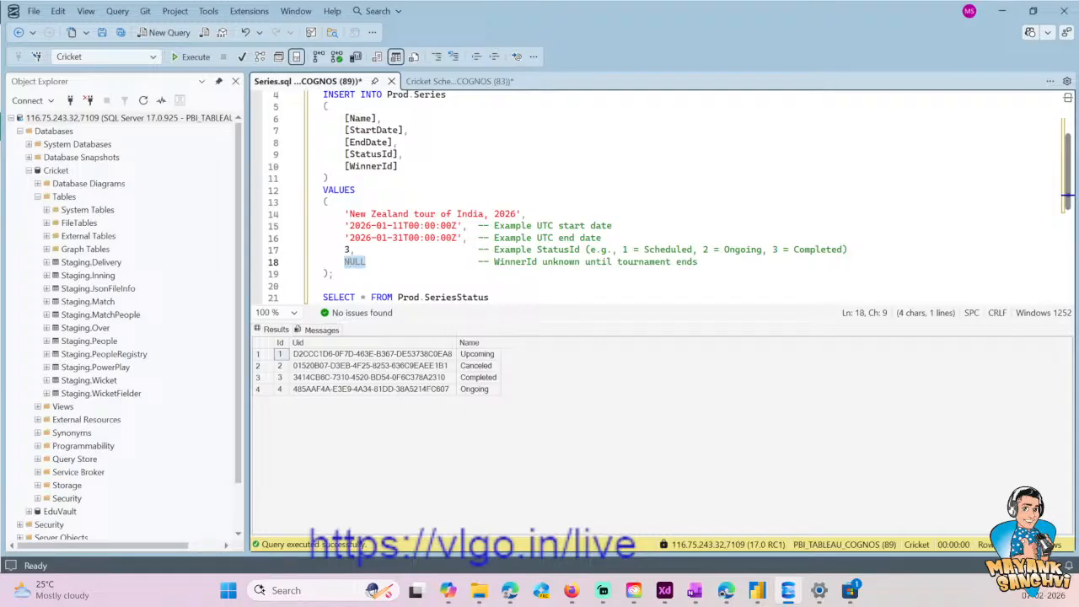
text(1)
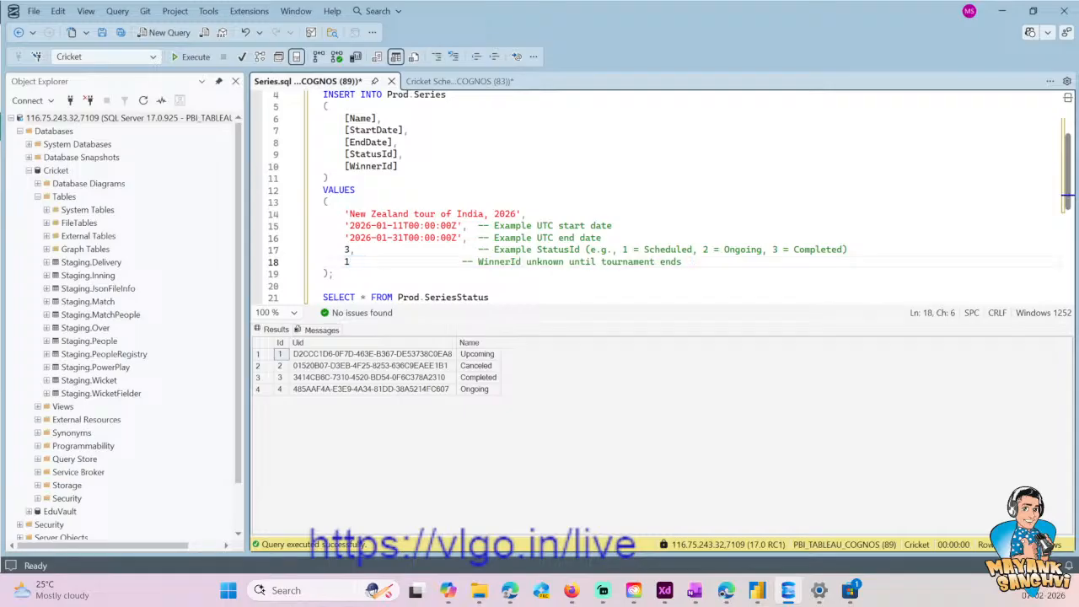
key(Down)
- Select the whole INSERT INTO Prod.Series statement, save Series.sql, and run only that statement
scroll(671, 196, up, 1)
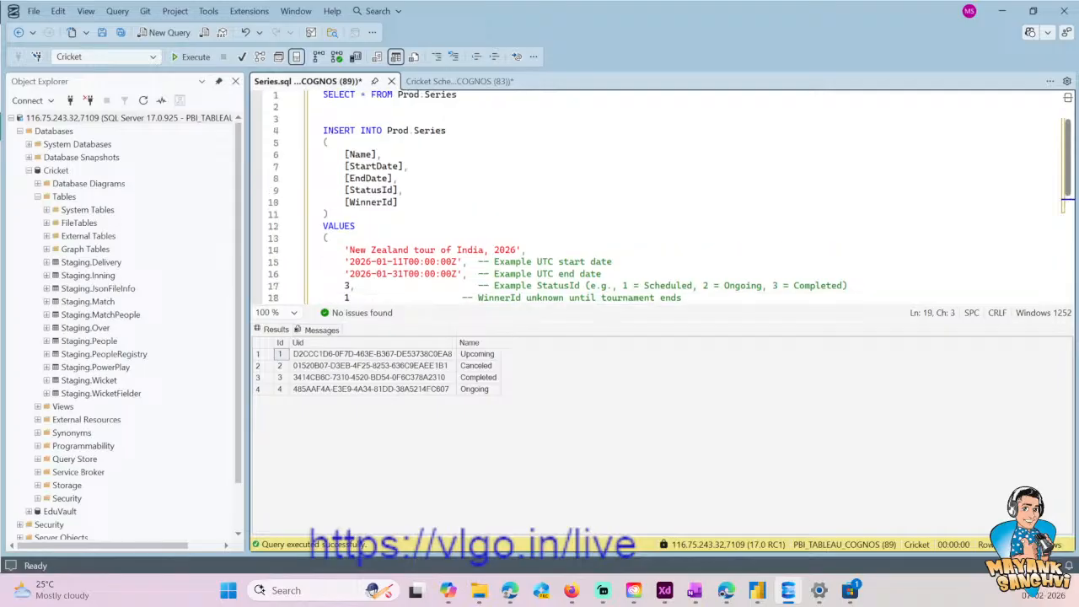
click(317, 133)
click(339, 131)
click(324, 131)
scroll(354, 244, down, 1)
shift+click(355, 275)
key(ctrl+s)
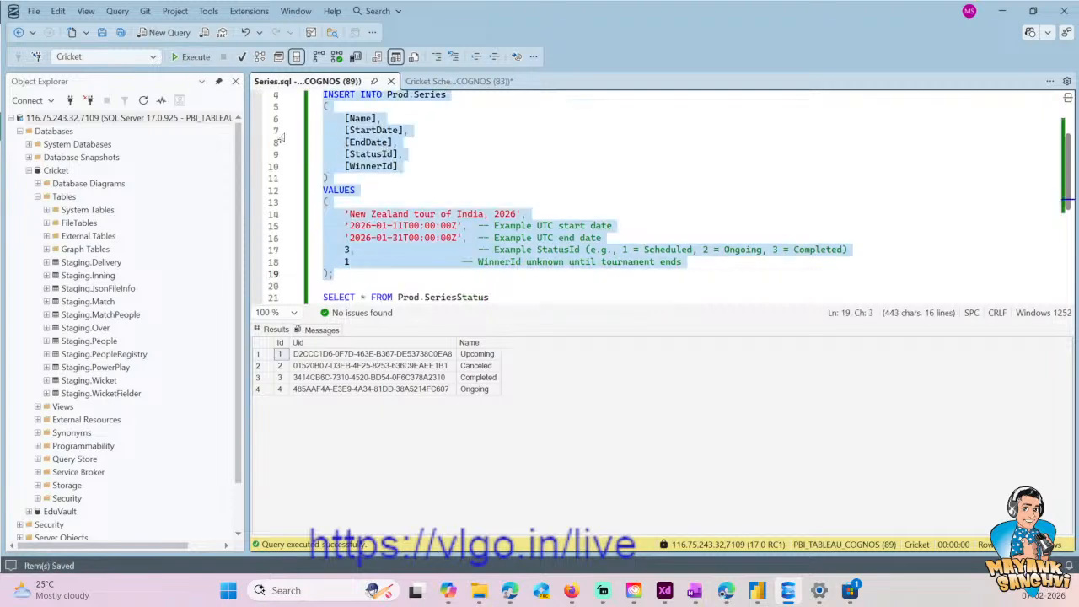
click(191, 59)
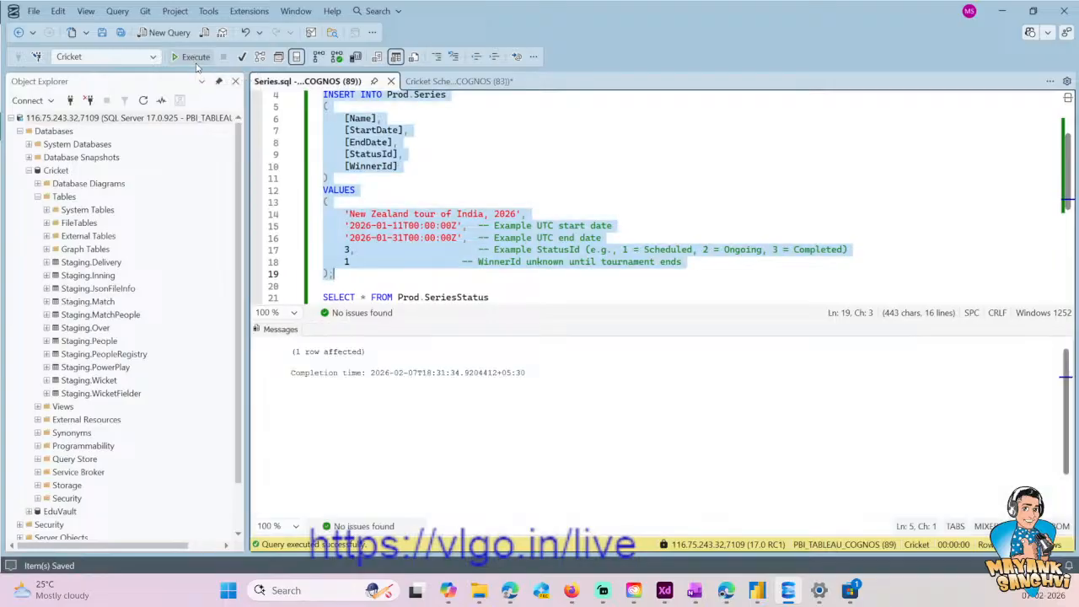
- Run only the SELECT * FROM Prod.Series query to check the series rows
scroll(376, 175, up, 1)
click(376, 174)
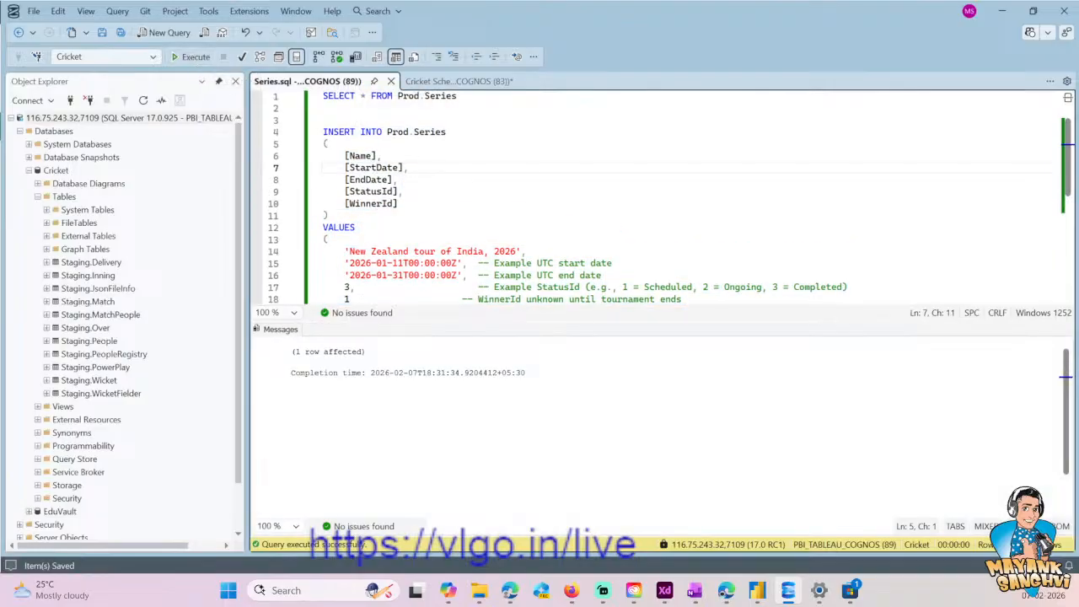
drag(458, 95, 323, 95)
click(193, 56)
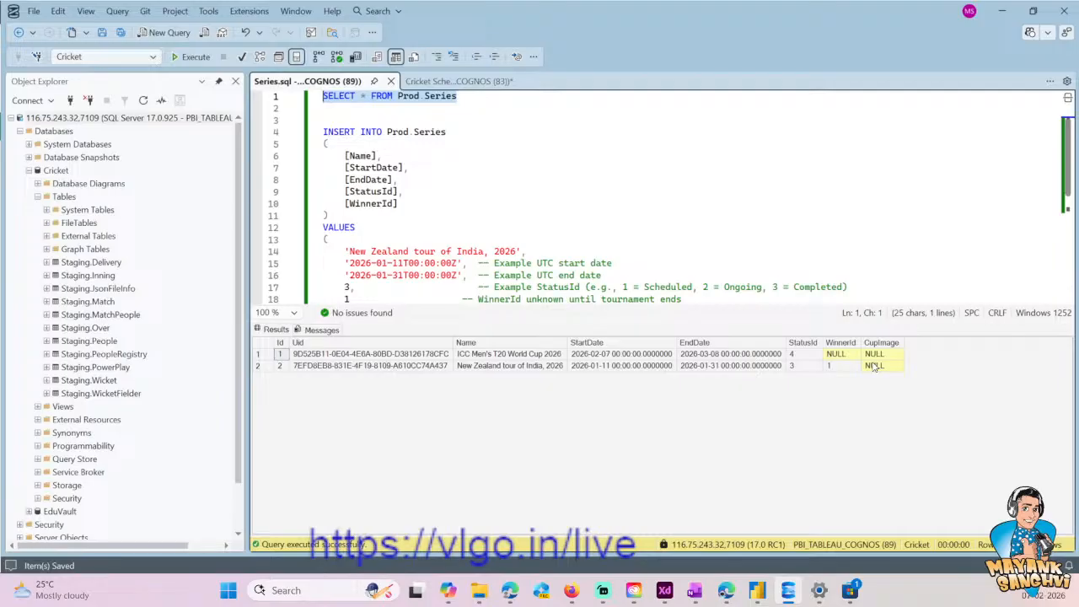
- Review the Series.sql queries and look through the status table statements in the Cricket Schema script
click(453, 85)
scroll(355, 110, down, 1)
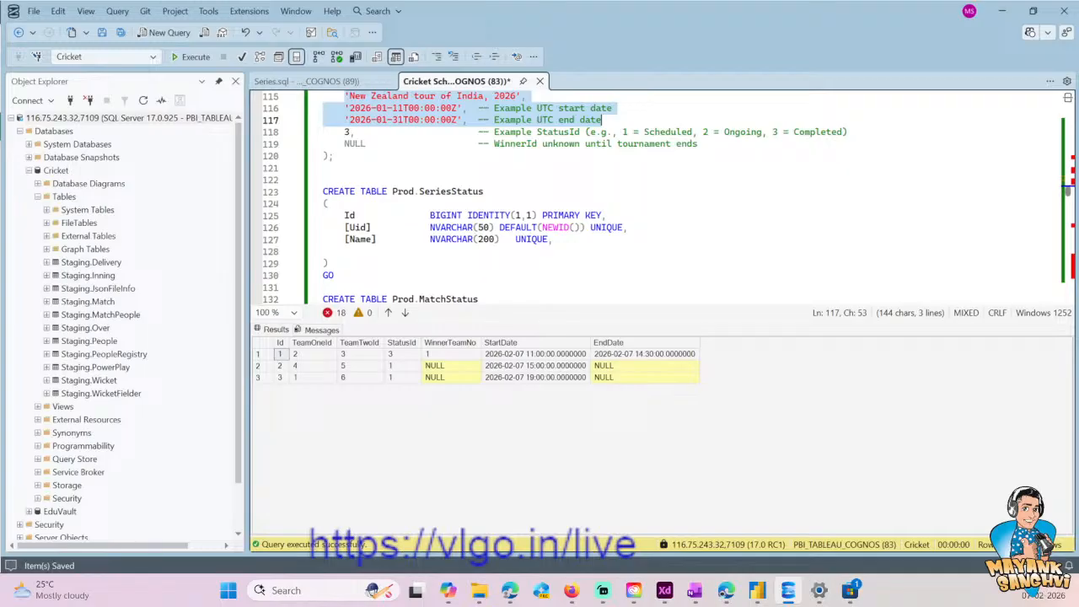
click(303, 81)
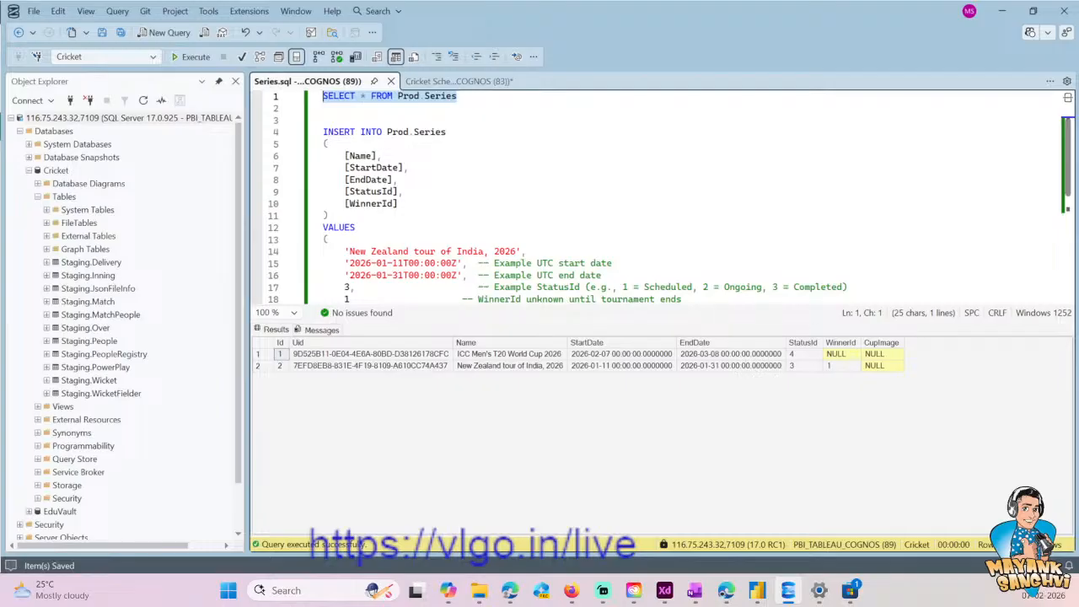
scroll(658, 198, down, 7)
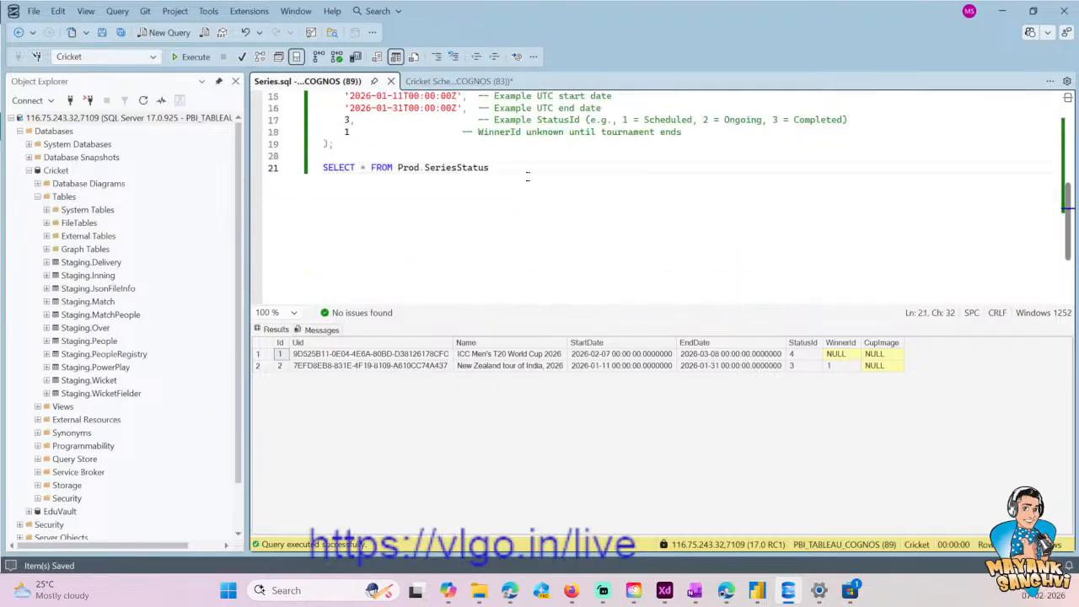
key(shift+Home)
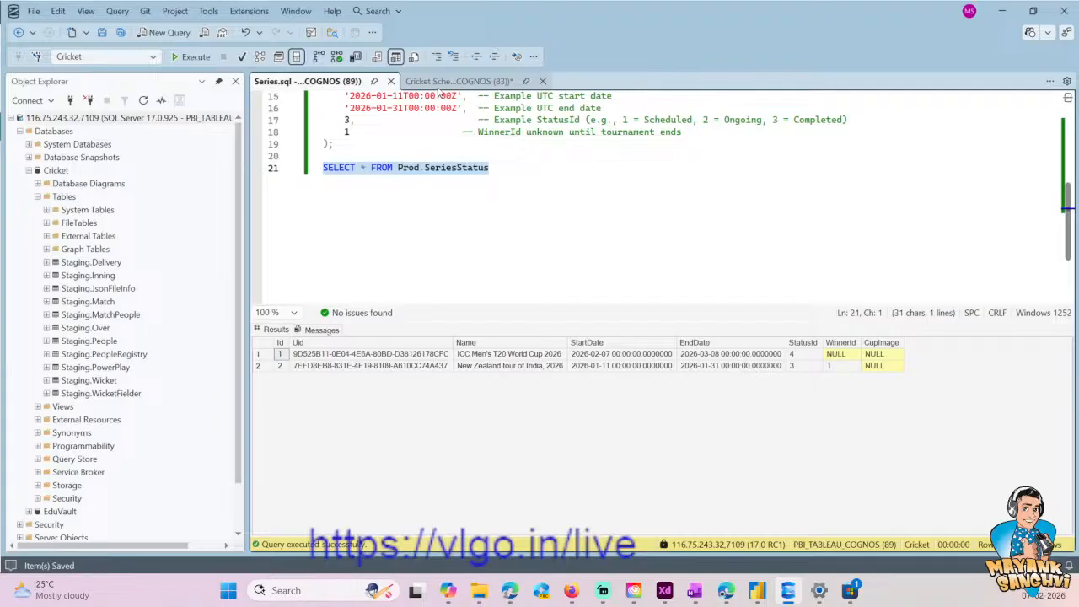
click(441, 82)
scroll(429, 247, down, 2)
scroll(428, 250, down, 10)
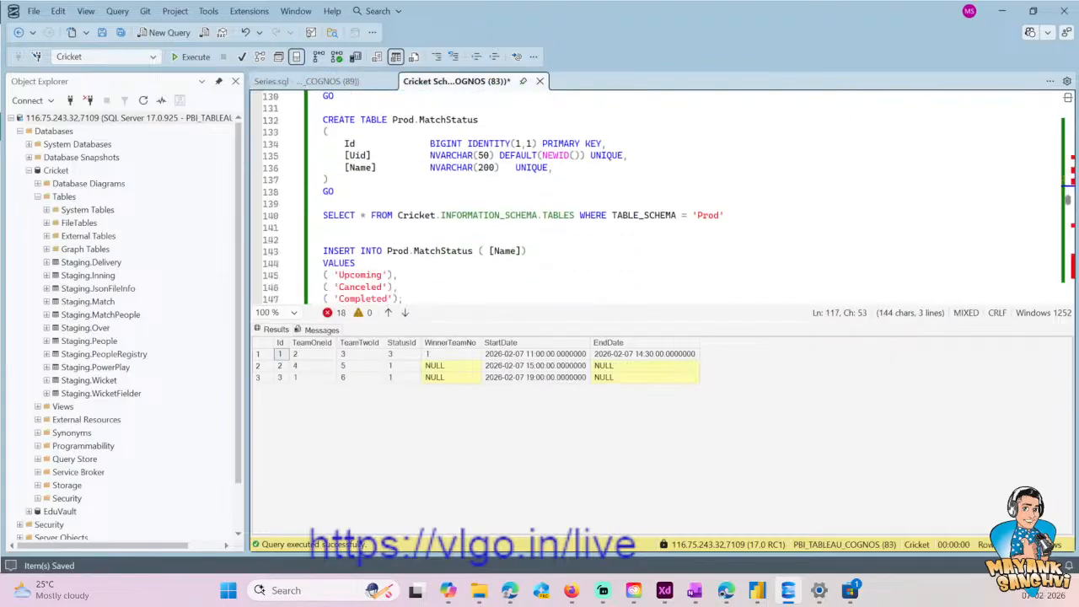
scroll(658, 198, down, 5)
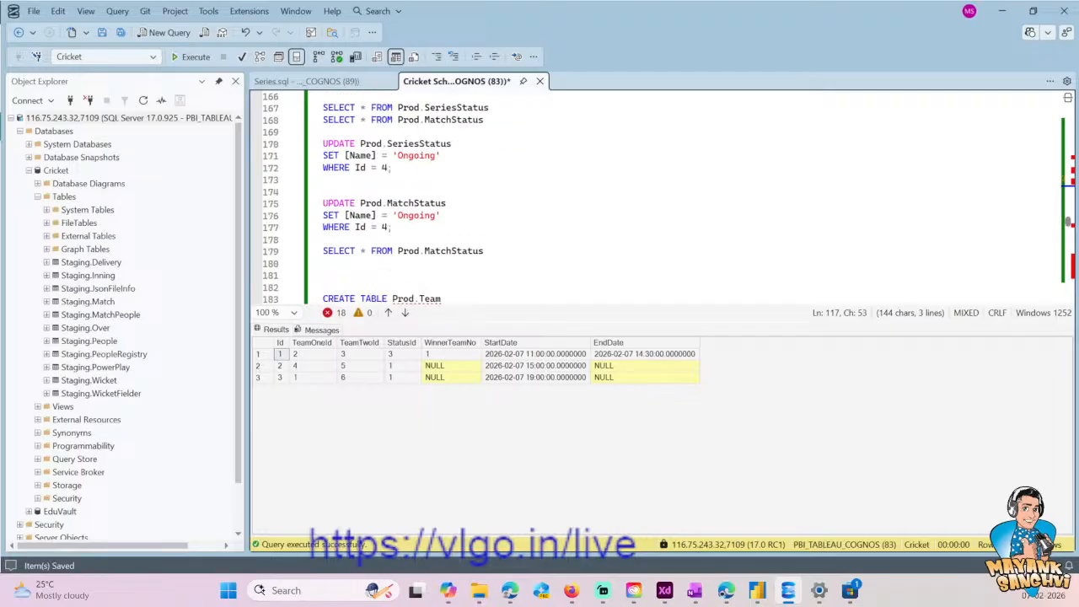
- Create a new blank SQL file
click(34, 11)
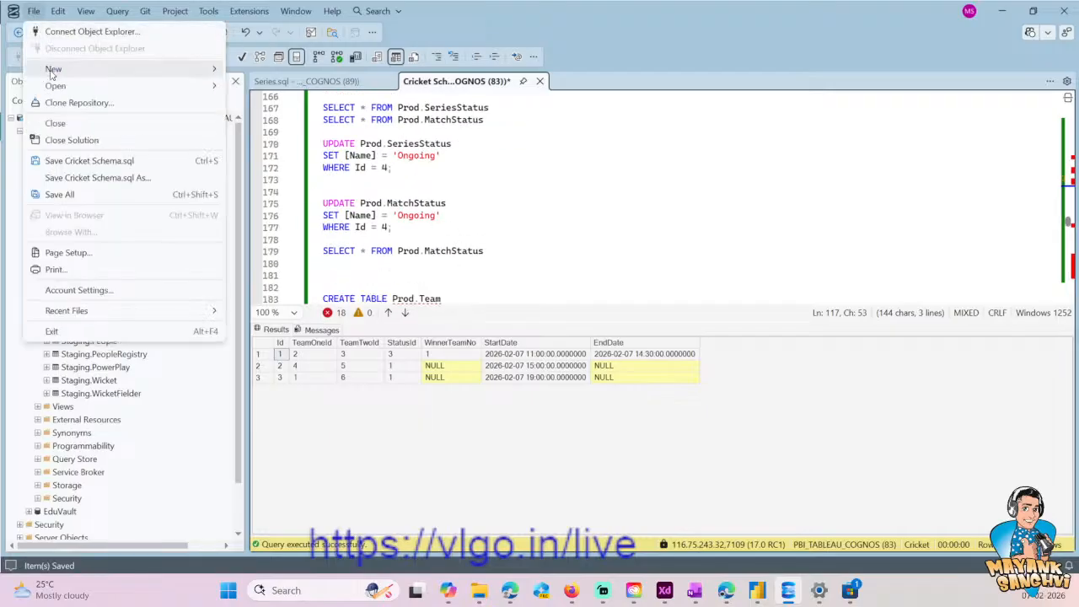
mouse_move(85, 68)
click(255, 112)
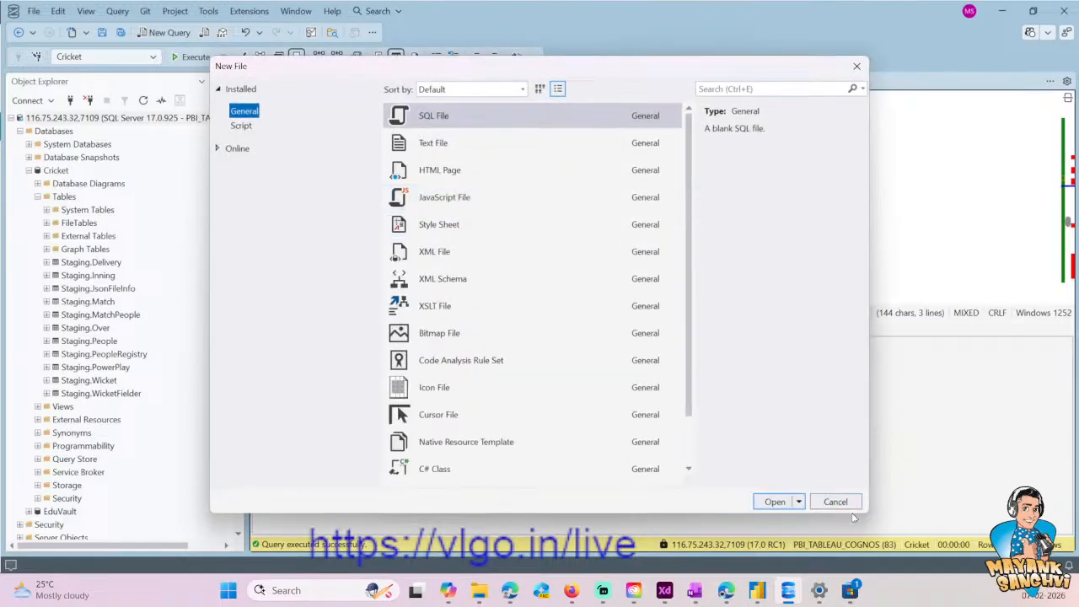
click(776, 502)
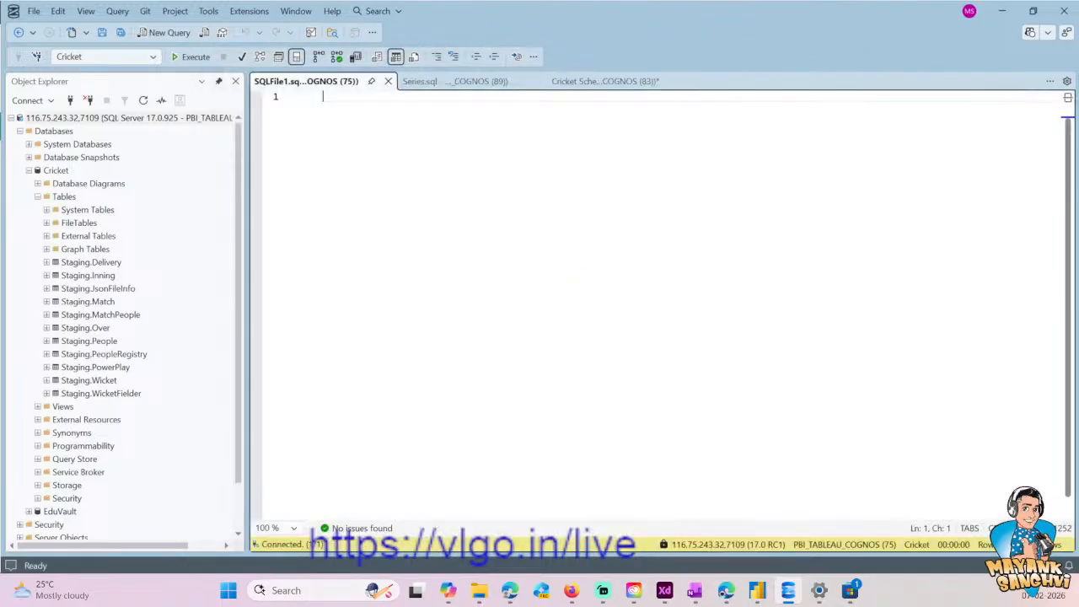
- Search the Cricket Schema script for the INSERT INTO Prod.[Match] statement
click(469, 85)
click(593, 83)
click(542, 193)
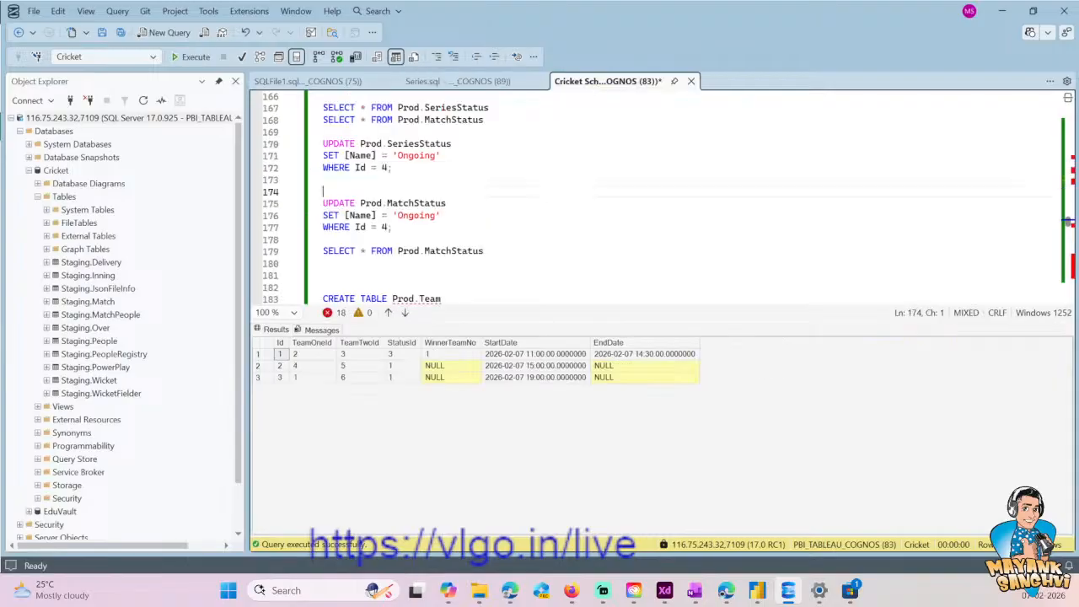
key(ctrl+f)
text(INSERT IINTO Prod.Match)
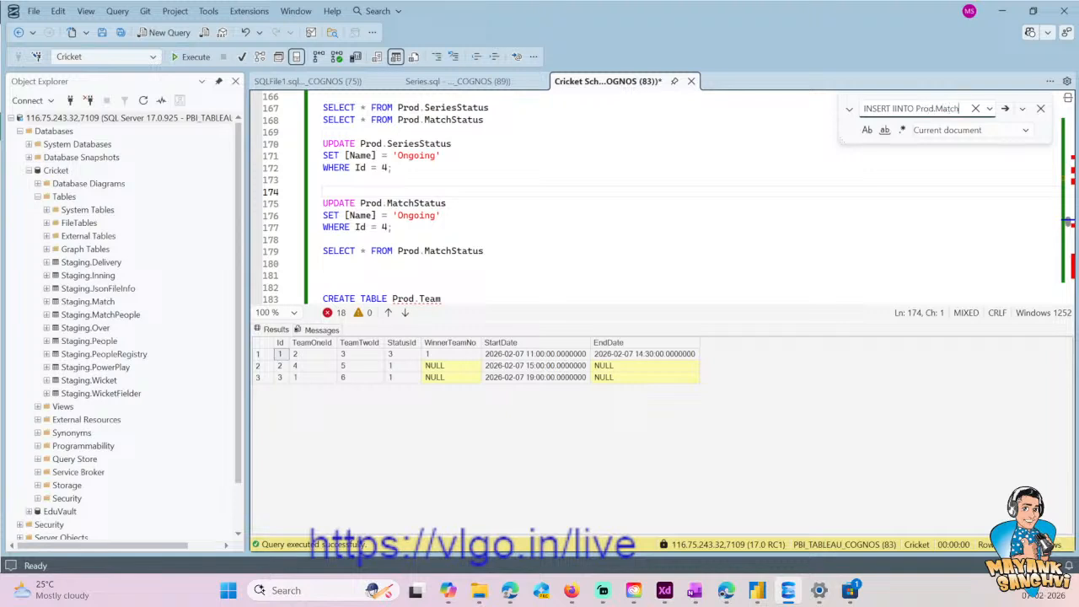
key(Return)
key(Return)
scroll(658, 193, down, 3)
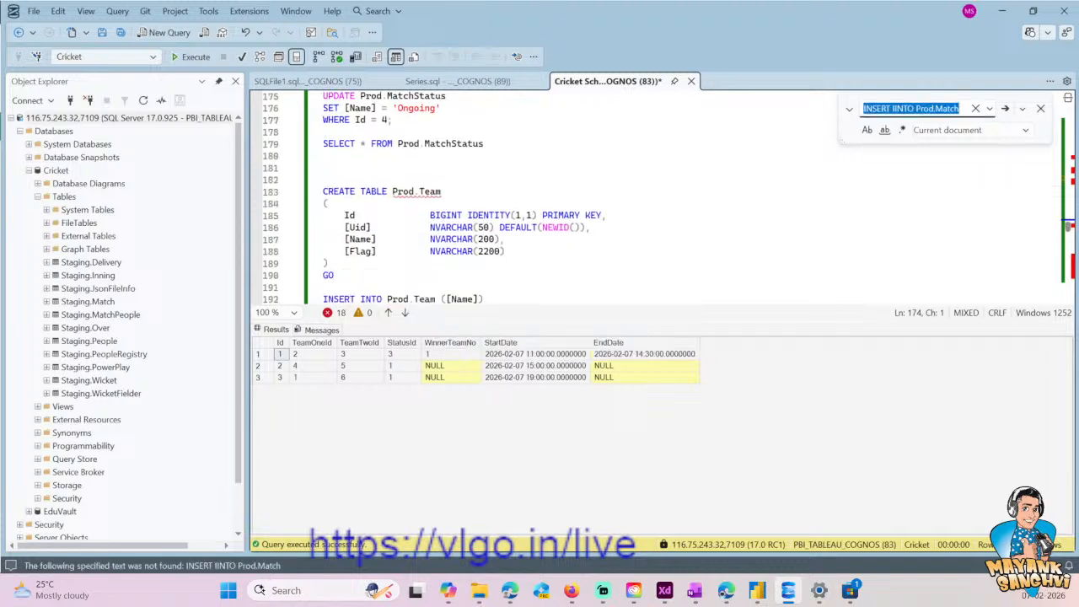
scroll(658, 194, down, 12)
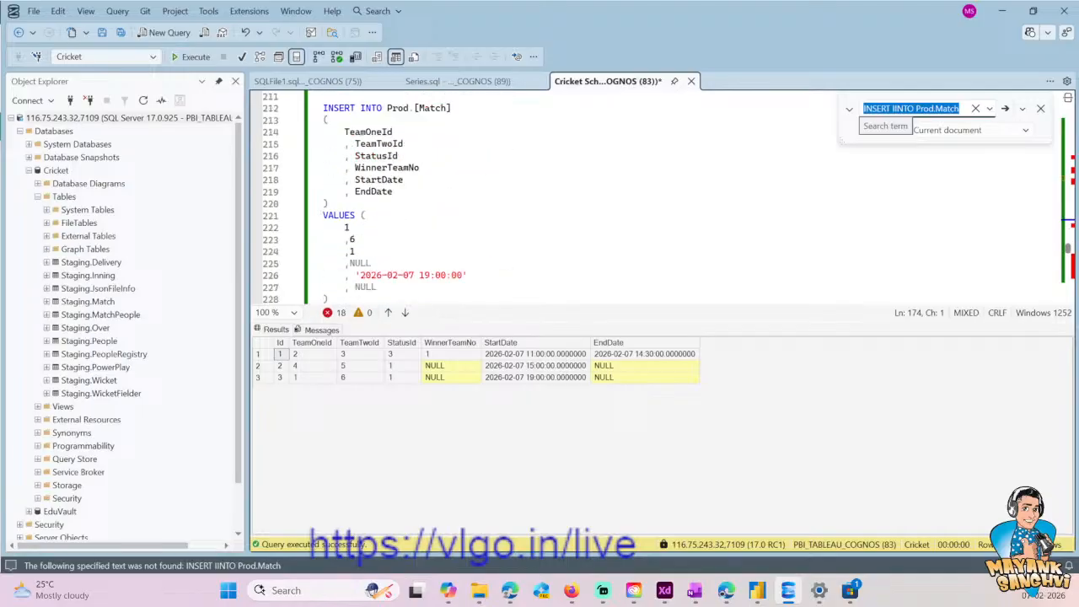
scroll(658, 194, up, 1)
- Copy the whole INSERT INTO Prod.[Match] statement, including its VALUES block, from the Cricket Schema script into the new SQL file
click(520, 227)
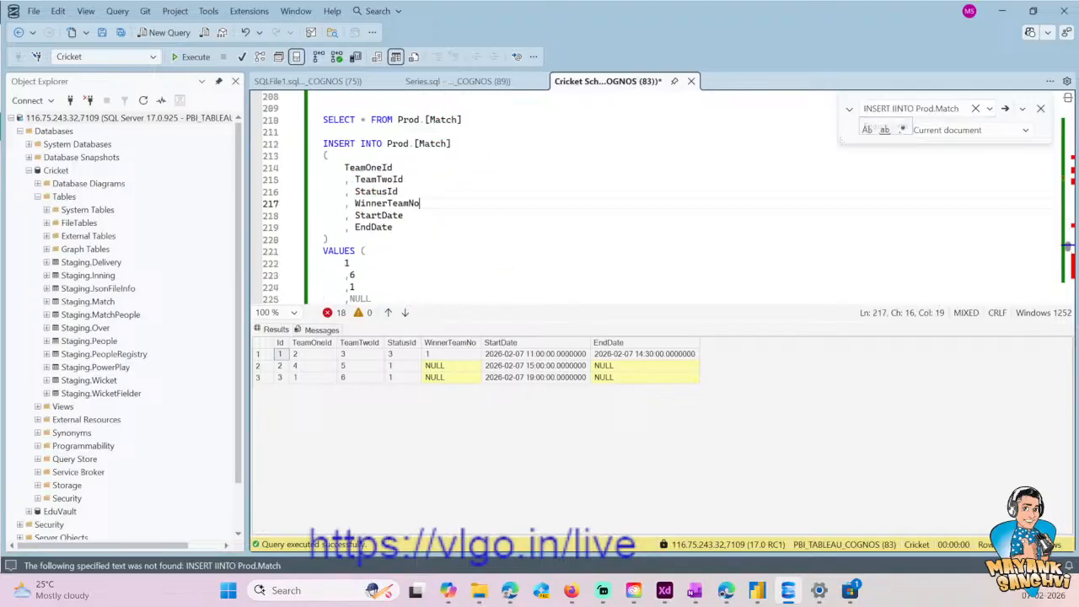
click(318, 144)
scroll(658, 194, down, 2)
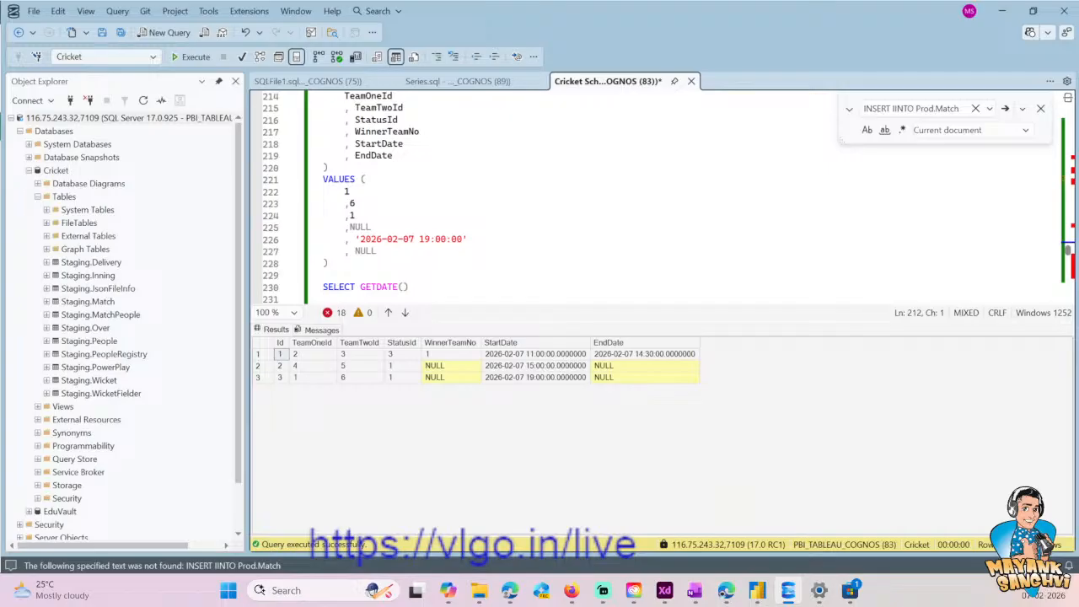
shift+click(324, 276)
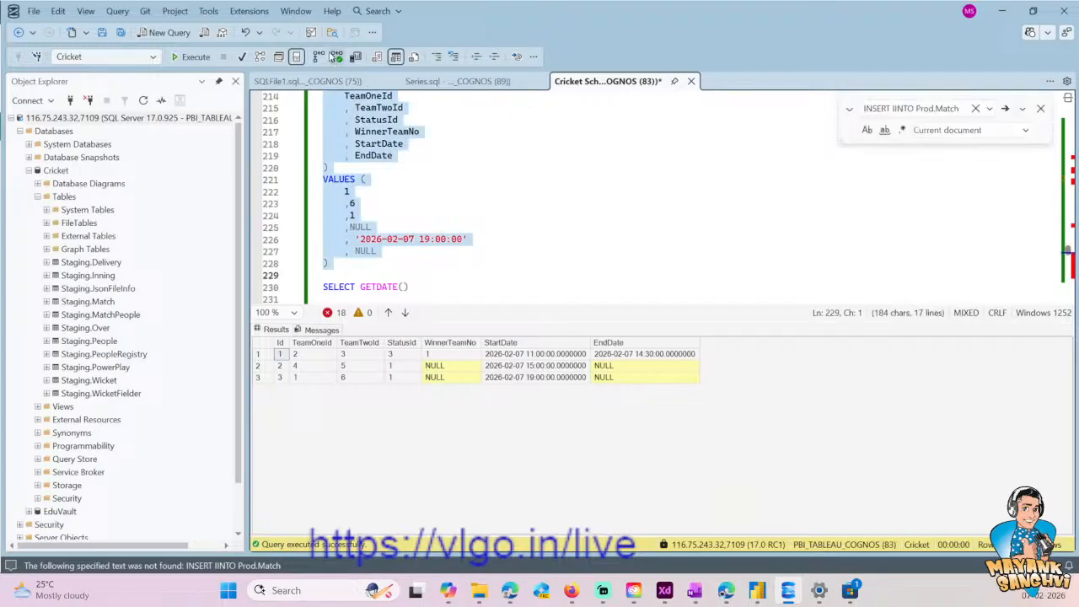
key(ctrl+Tab)
key(ctrl+v)
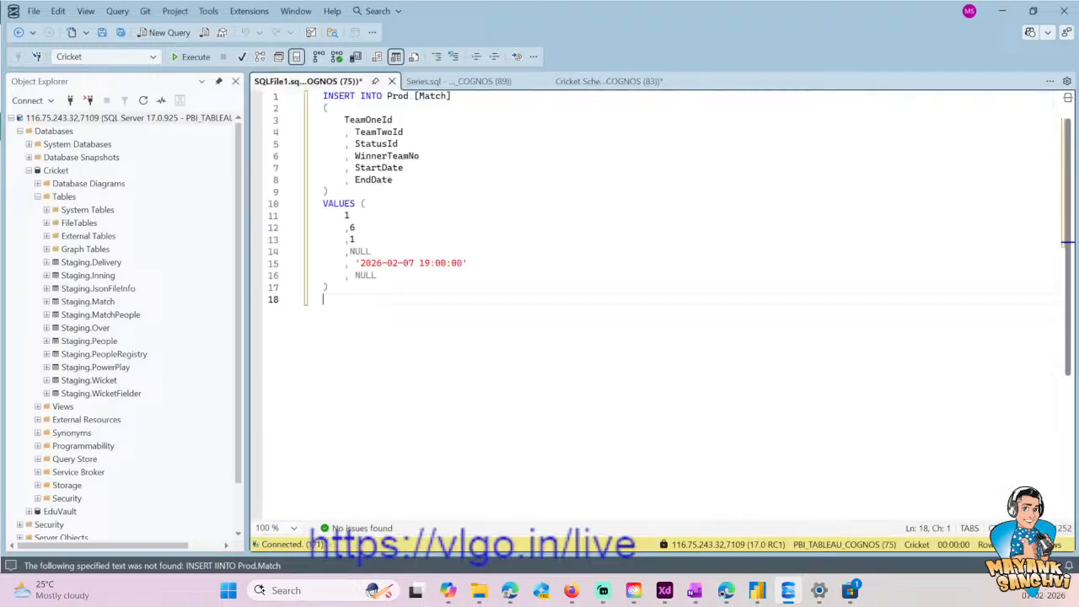
- Save the new SQL file containing the match INSERT statement as Matches
key(ctrl+s)
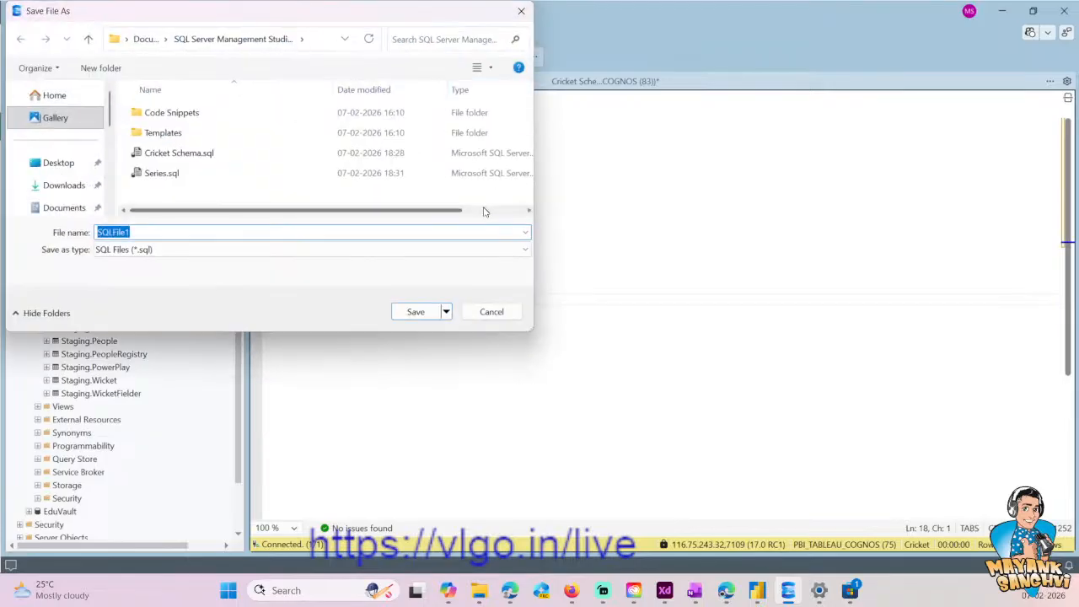
text(Matches)
key(Return)
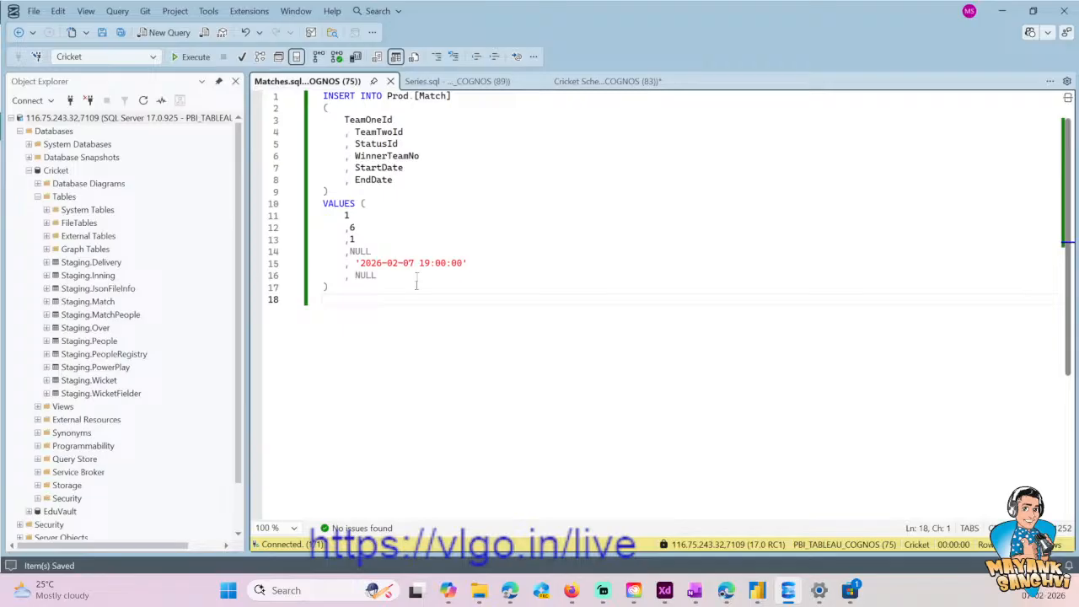
- Check the Prod.Team statements in the Cricket Schema script, then create a new empty query and save it as Teams
click(522, 82)
click(595, 83)
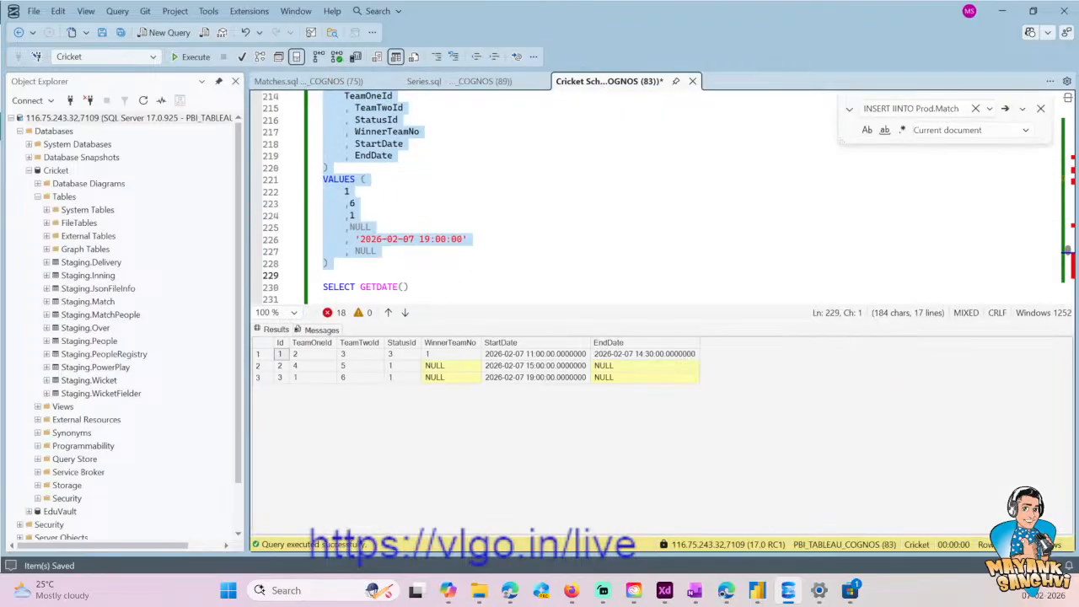
click(593, 203)
scroll(594, 203, up, 4)
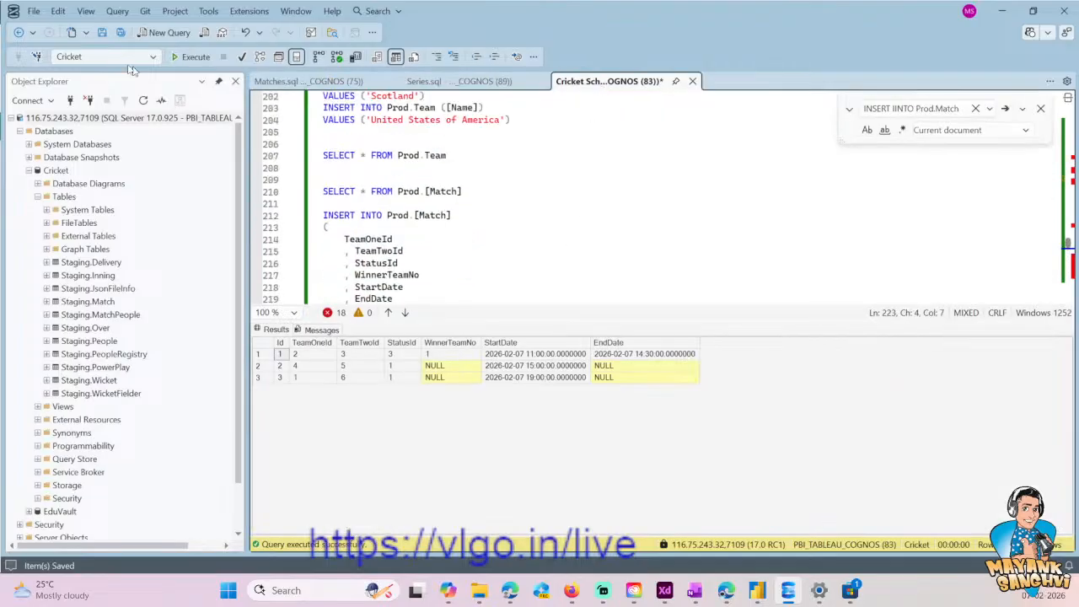
click(165, 32)
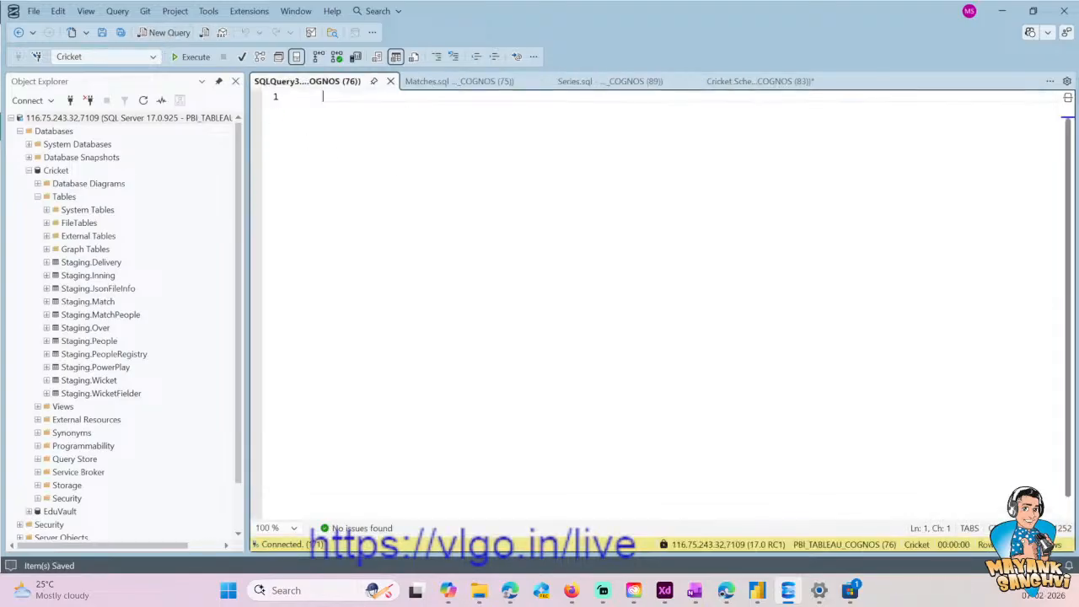
key(ctrl+s)
text(T)
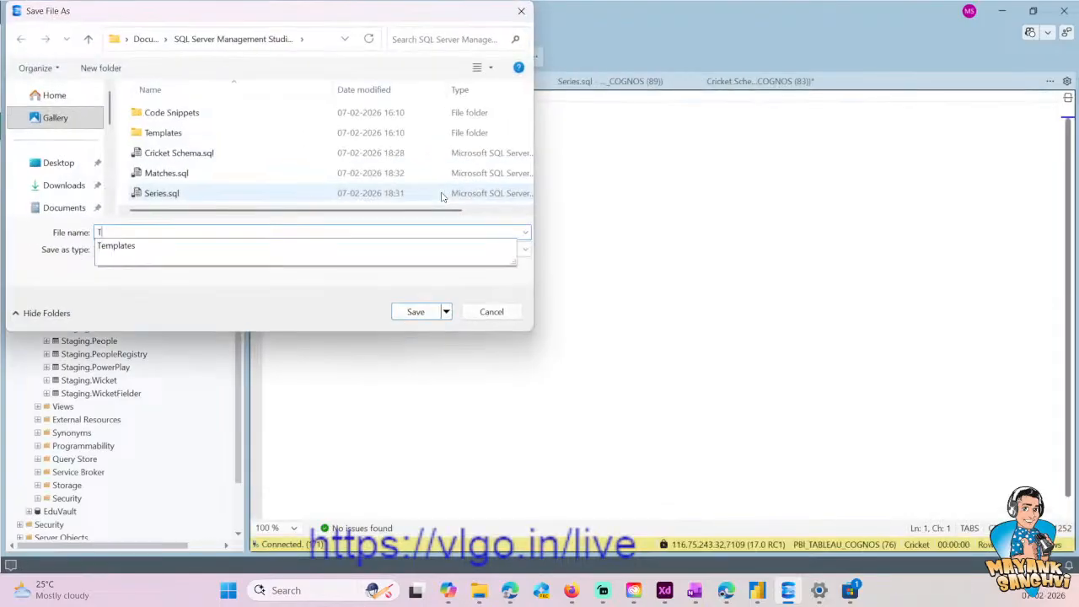
text(ea)
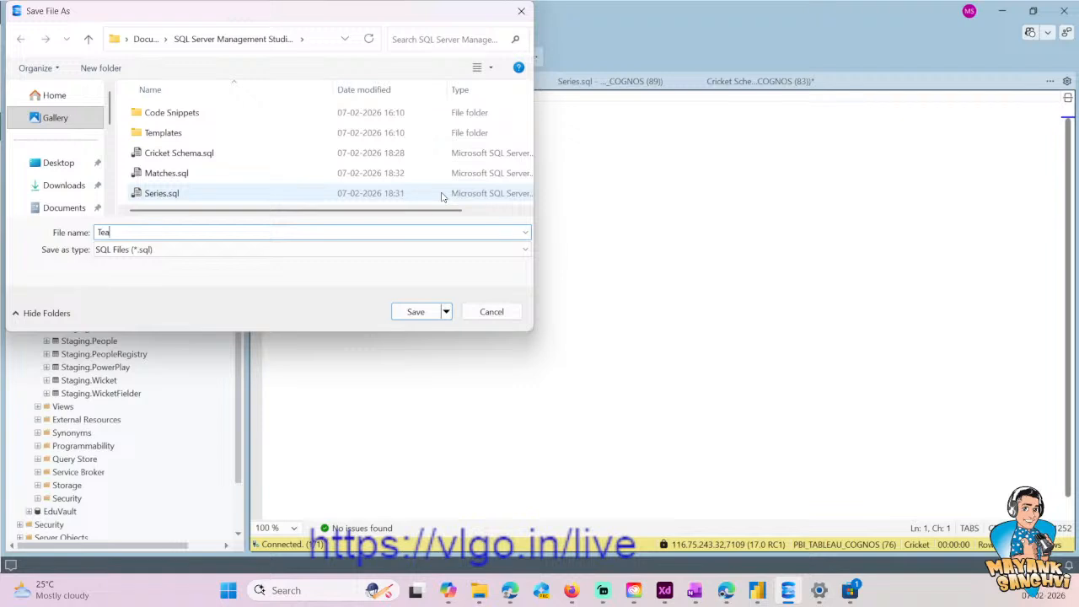
text(ms)
key(Return)
- Find the INSERT INTO Prod.Team statements in the Cricket Schema script, checking the Matches and Series scripts on the way
click(455, 81)
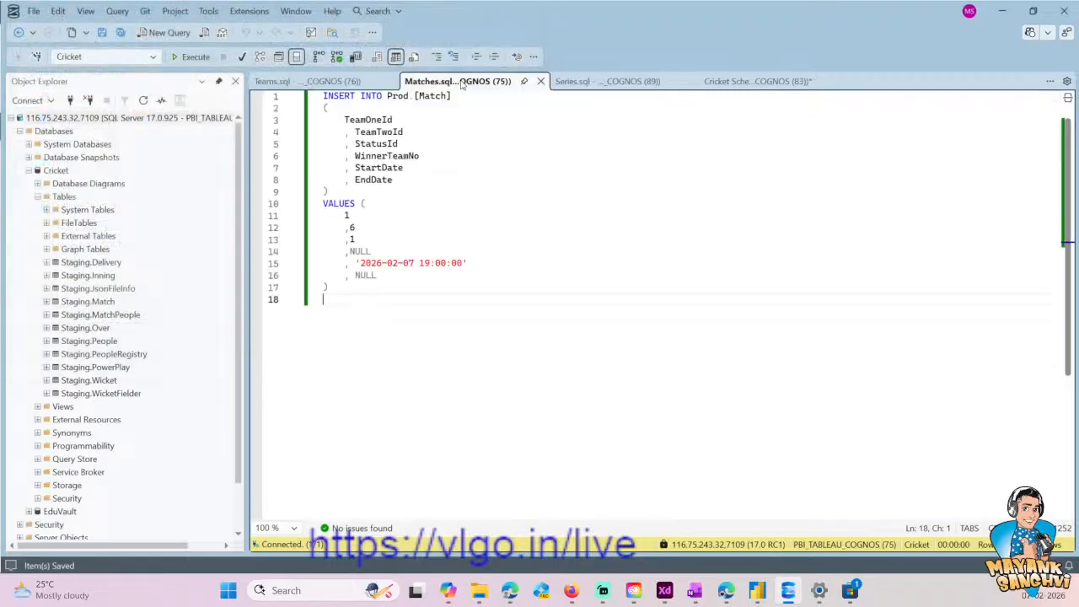
click(599, 82)
click(593, 193)
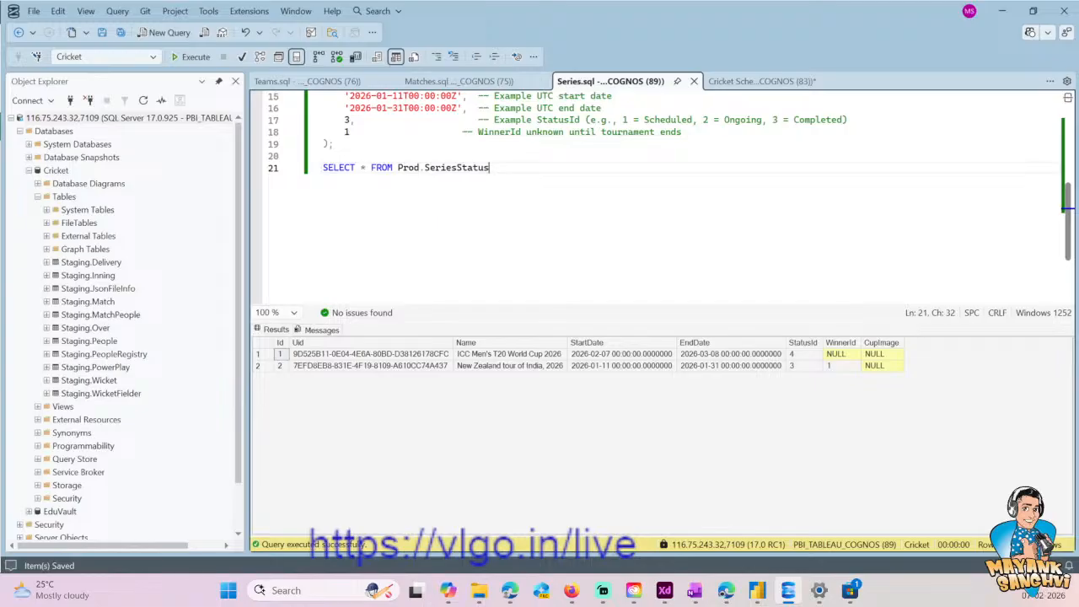
scroll(593, 192, up, 5)
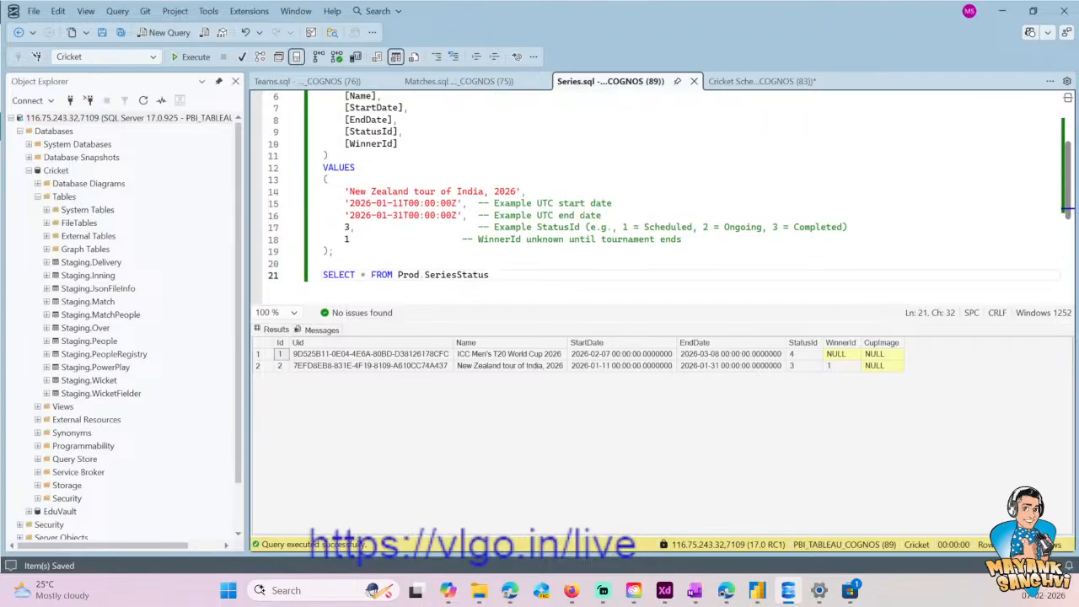
click(742, 81)
scroll(658, 194, down, 3)
scroll(657, 194, down, 10)
scroll(658, 194, up, 5)
scroll(658, 194, down, 9)
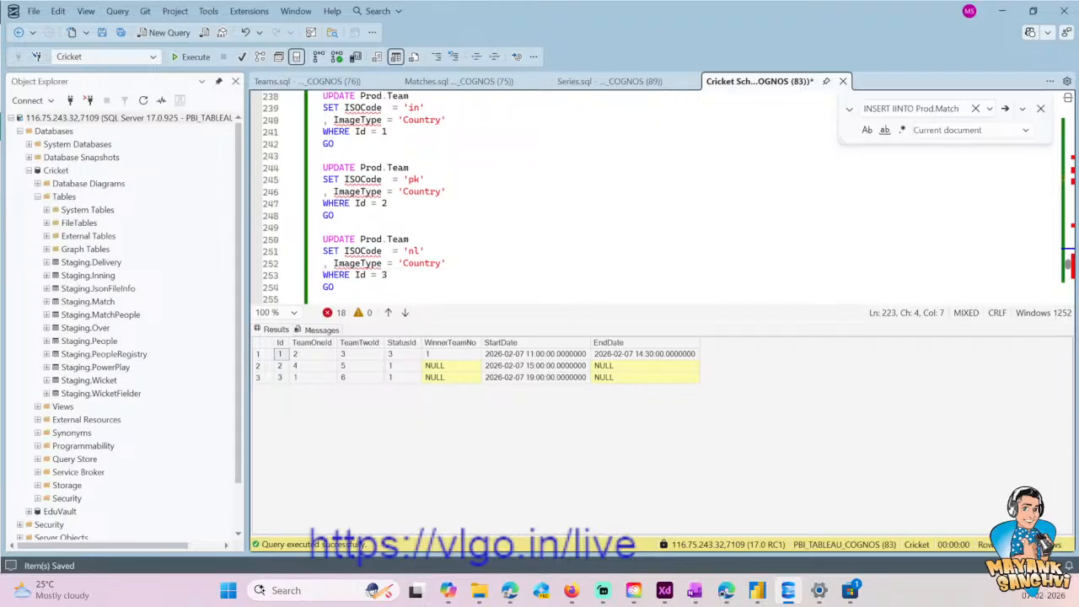
scroll(658, 194, up, 16)
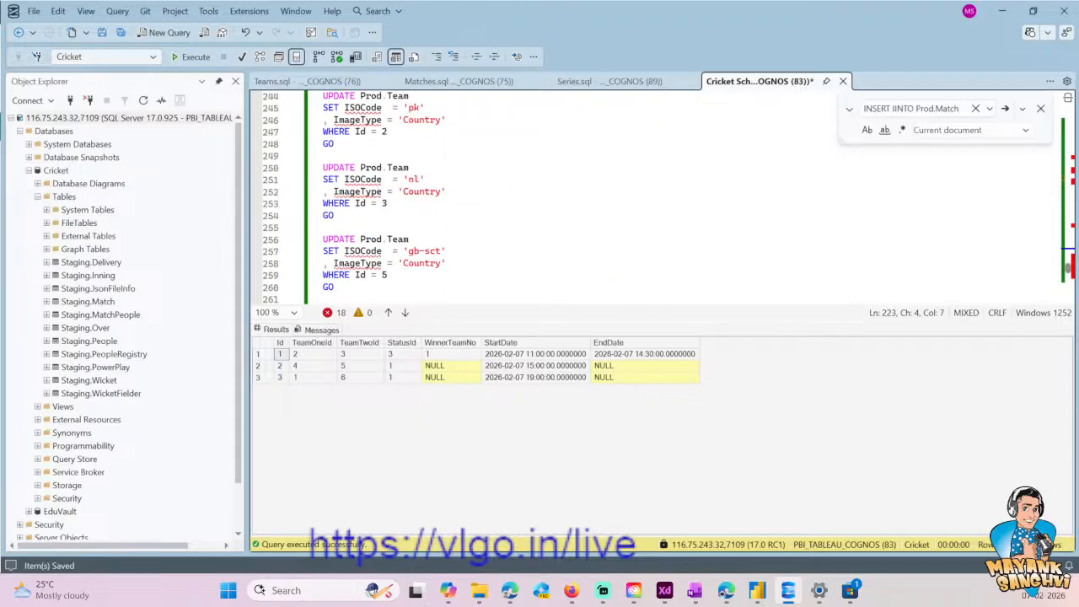
scroll(658, 194, up, 7)
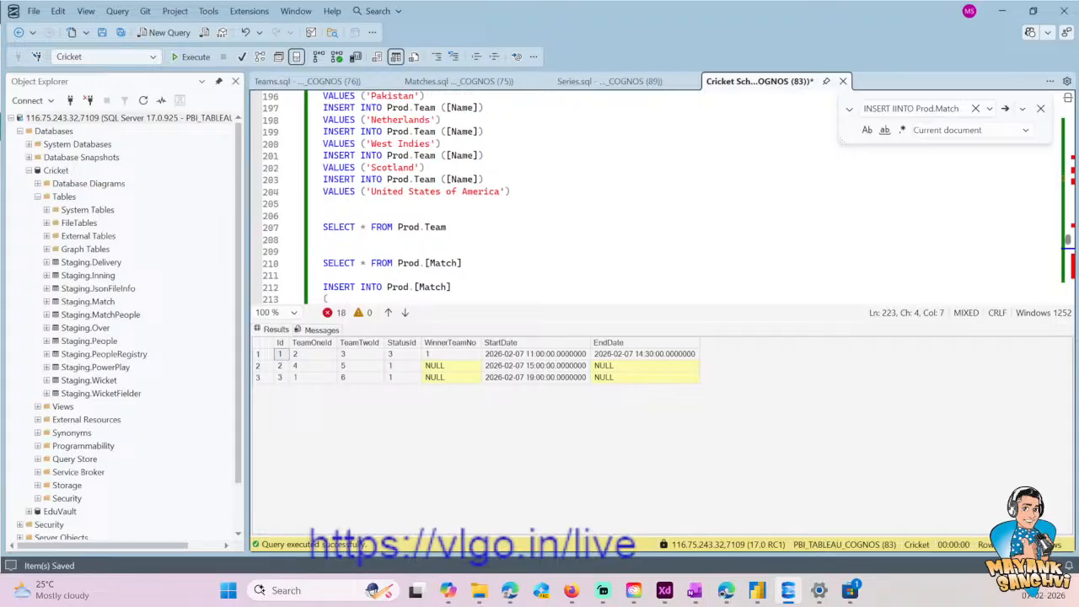
- Copy one INSERT INTO Prod.Team statement from the Cricket Schema script into Teams.sql and change its team name to 'New Zeland'
drag(426, 167, 323, 156)
key(ctrl+c)
key(ctrl+Tab)
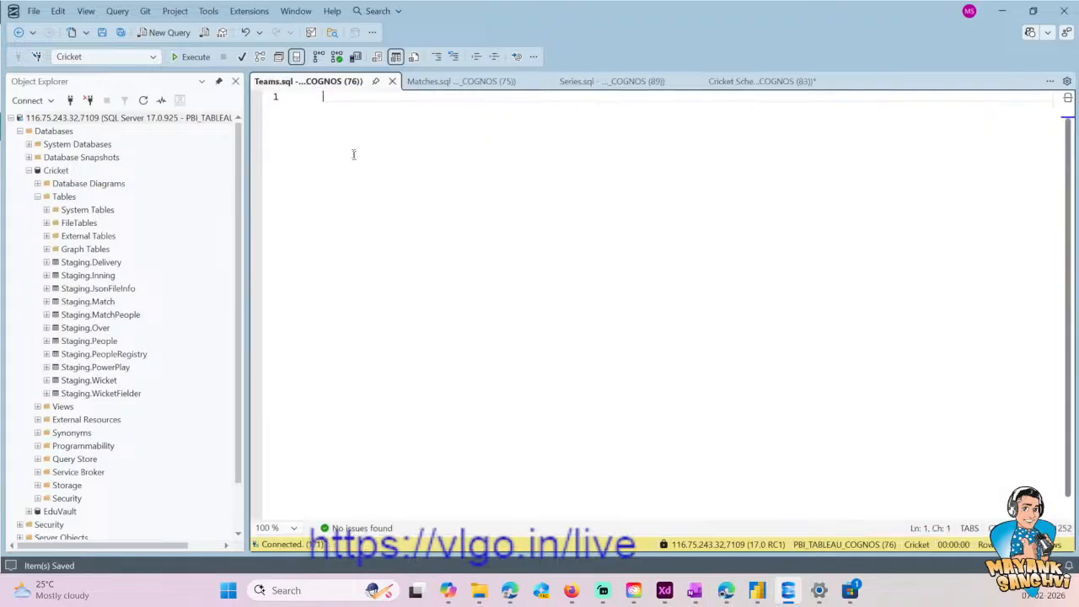
key(ctrl+v)
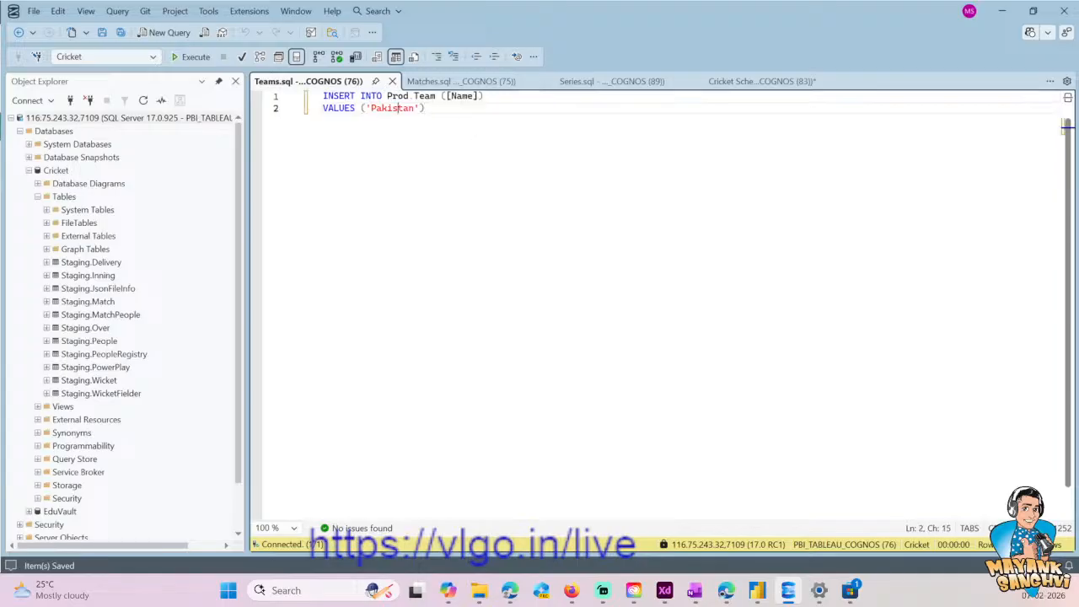
double_click(402, 111)
text(New Zeland)
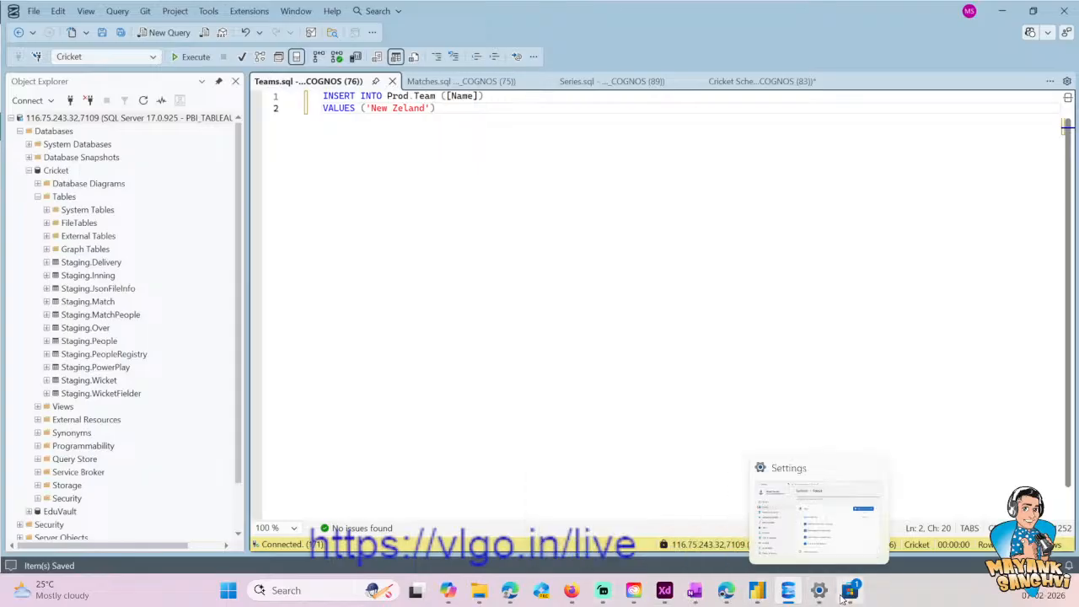
- Ask Copilot for the ISO country code of New Zealand, then return to the Teams script in SQL Server Management Studio
click(461, 588)
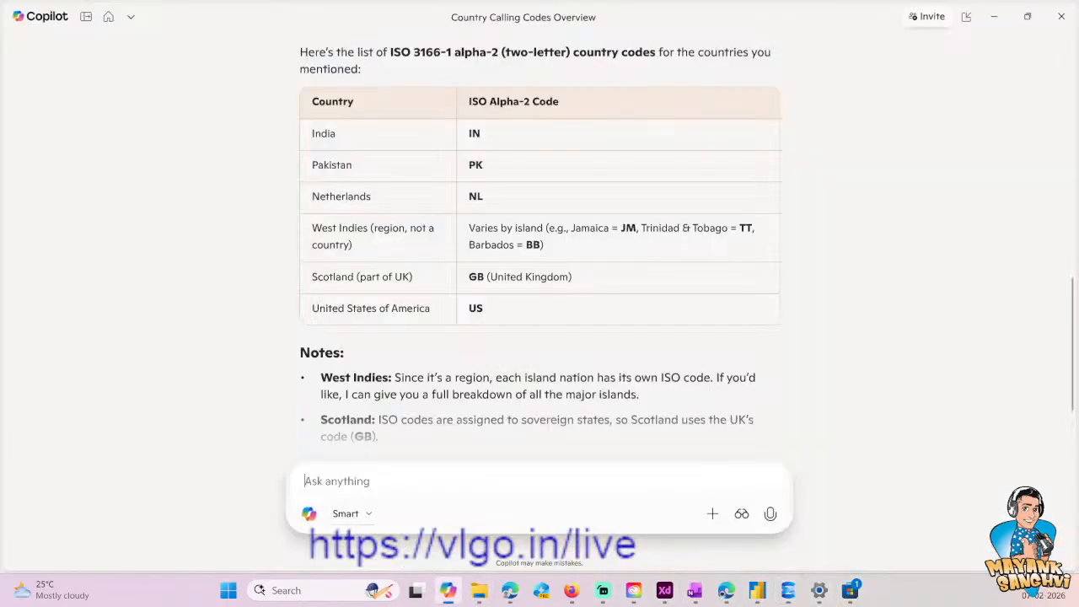
text(ISO Conu)
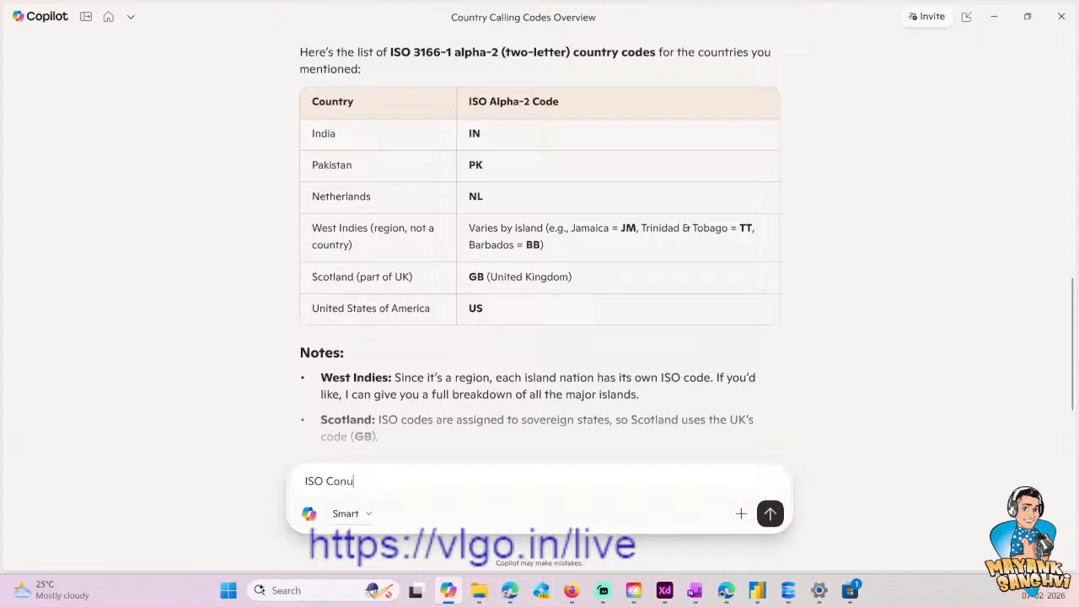
text(ntry code for new )
text(zealand)
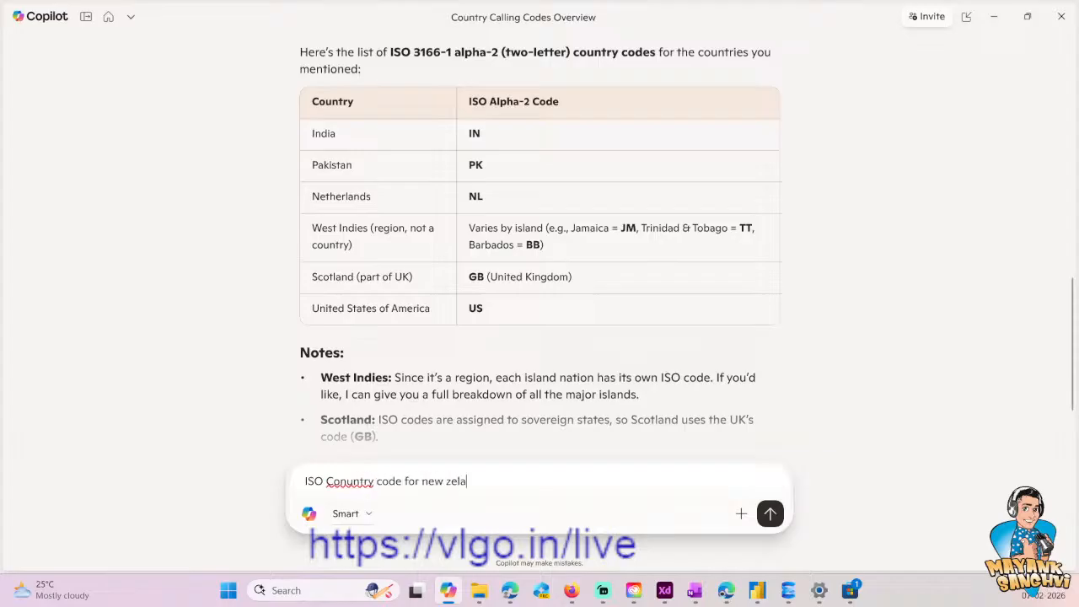
key(Return)
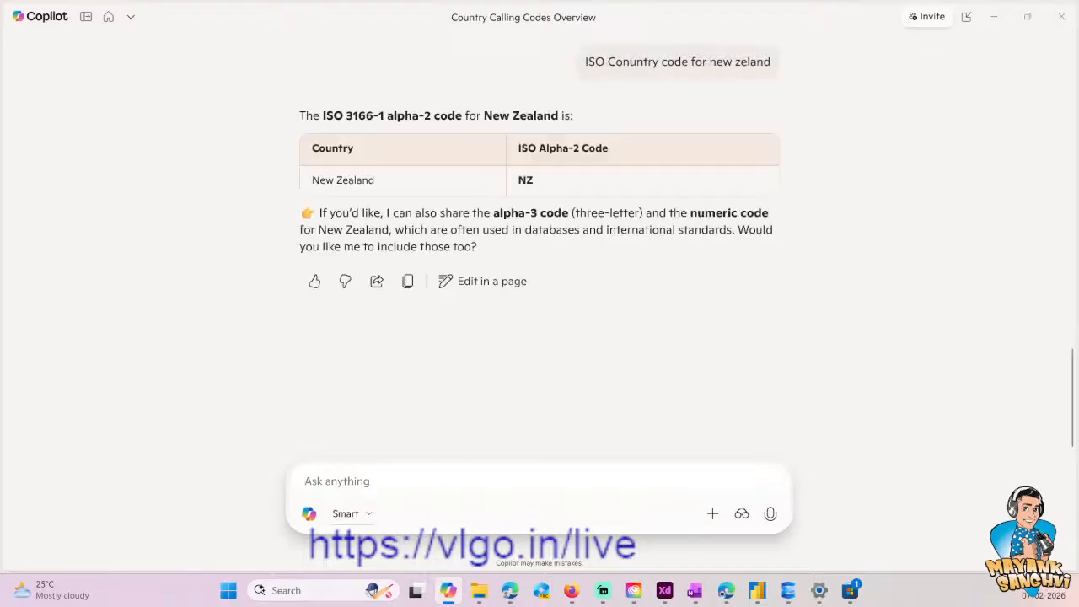
key(alt+Tab)
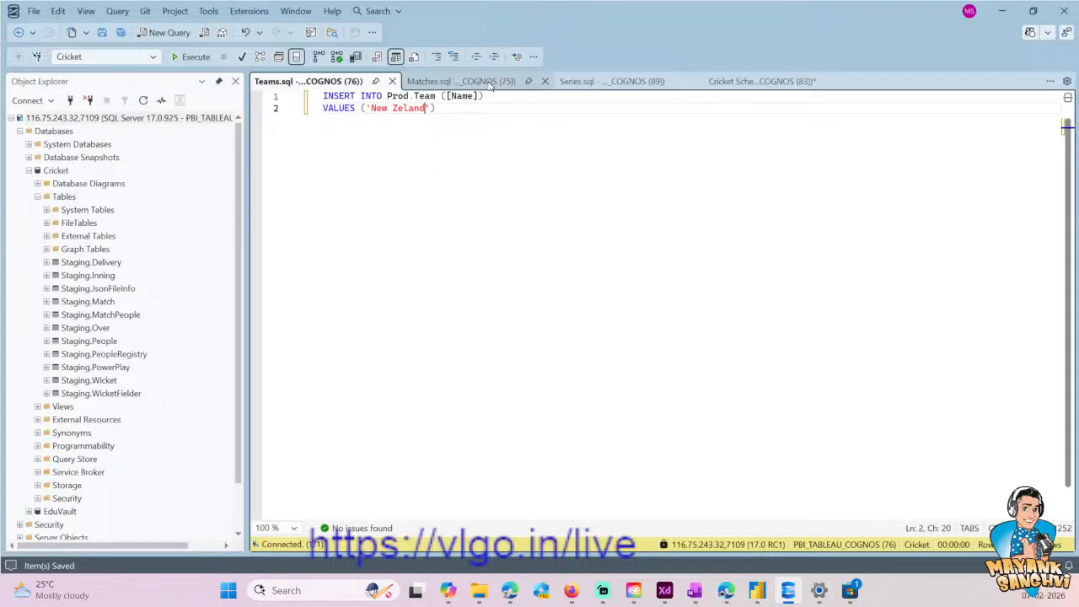
- Add SELECT * FROM Prod.Team above the INSERT statement in Teams.sql and run only that query
click(436, 96)
key(ctrl+shift+Left)
key(ctrl+shift+Left)
key(ctrl+shift+Left)
key(ctrl+c)
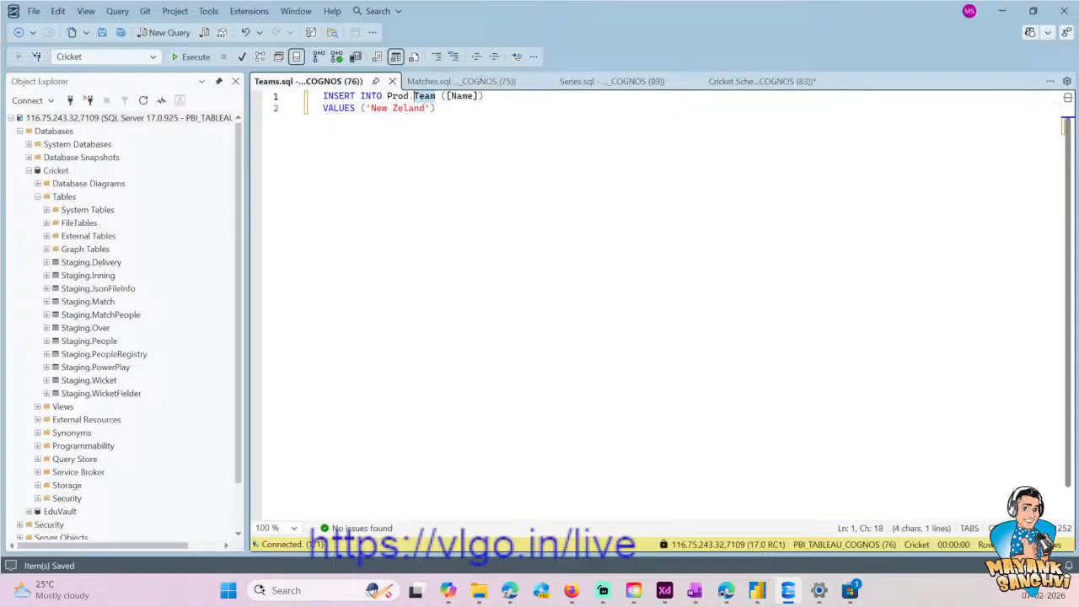
key(ctrl+Home)
key(Return)
key(Return)
key(Up)
key(Up)
text(SELECT * FROM)
key(ctrl+v)
key(shift+Home)
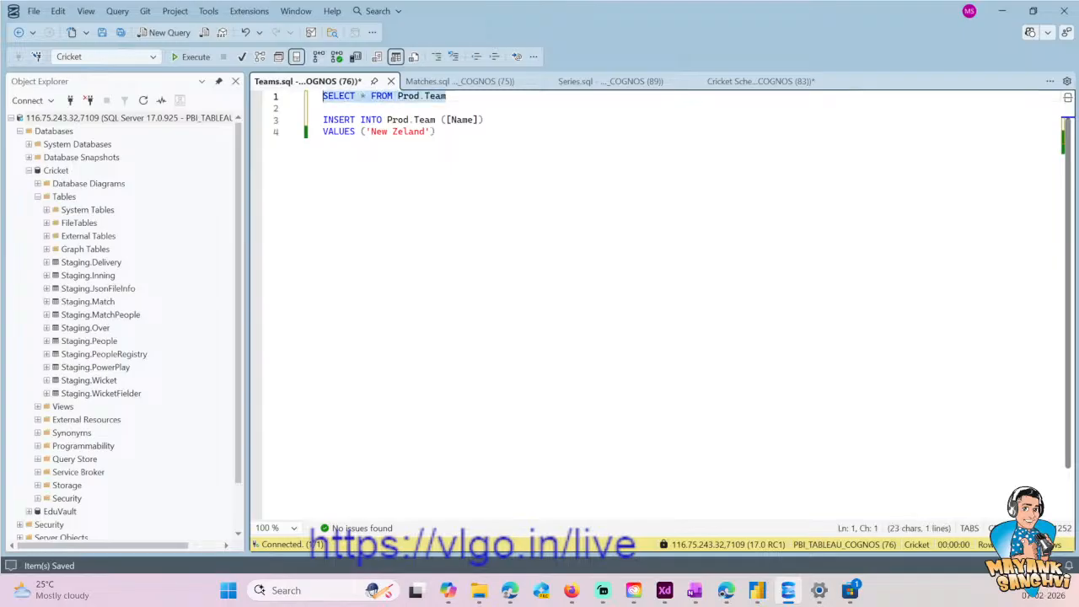
click(192, 56)
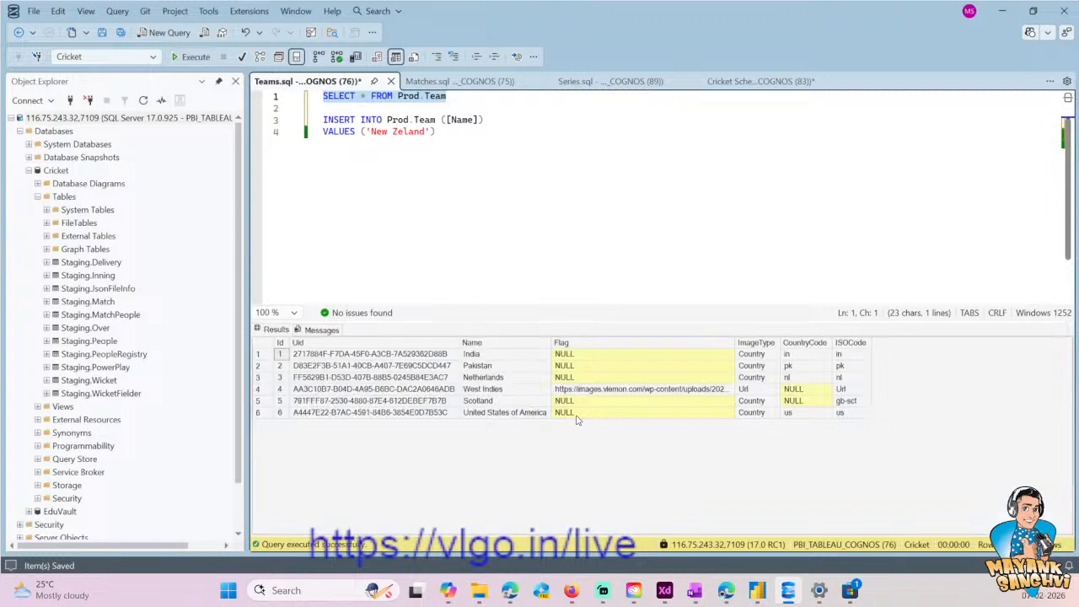
- Extend the team INSERT statement with the ImageType and ISOCode columns, using the values 'Country' and 'nz'
click(375, 131)
click(325, 108)
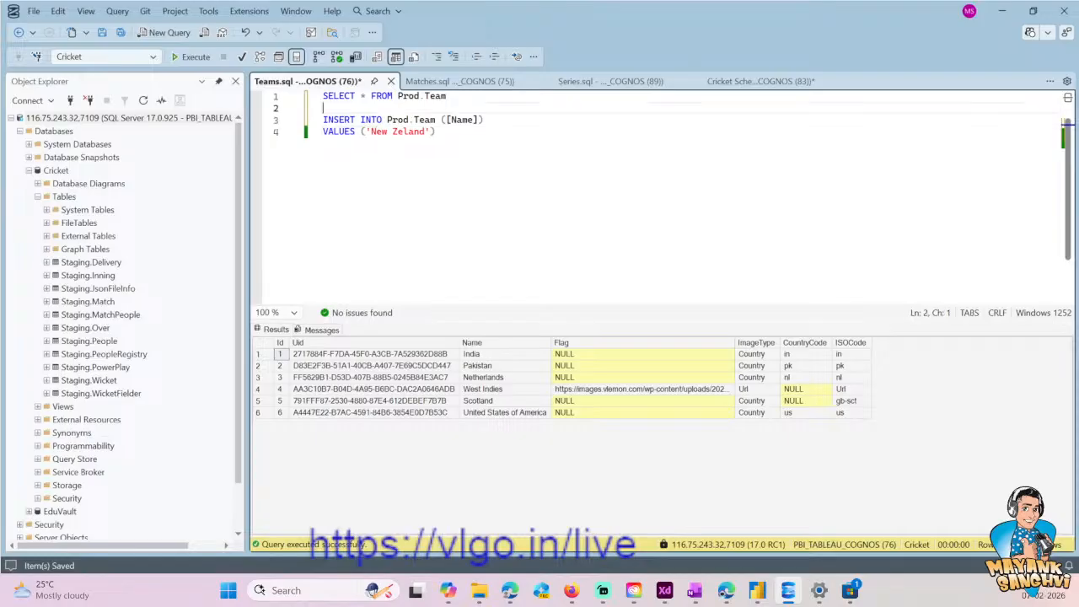
click(478, 120)
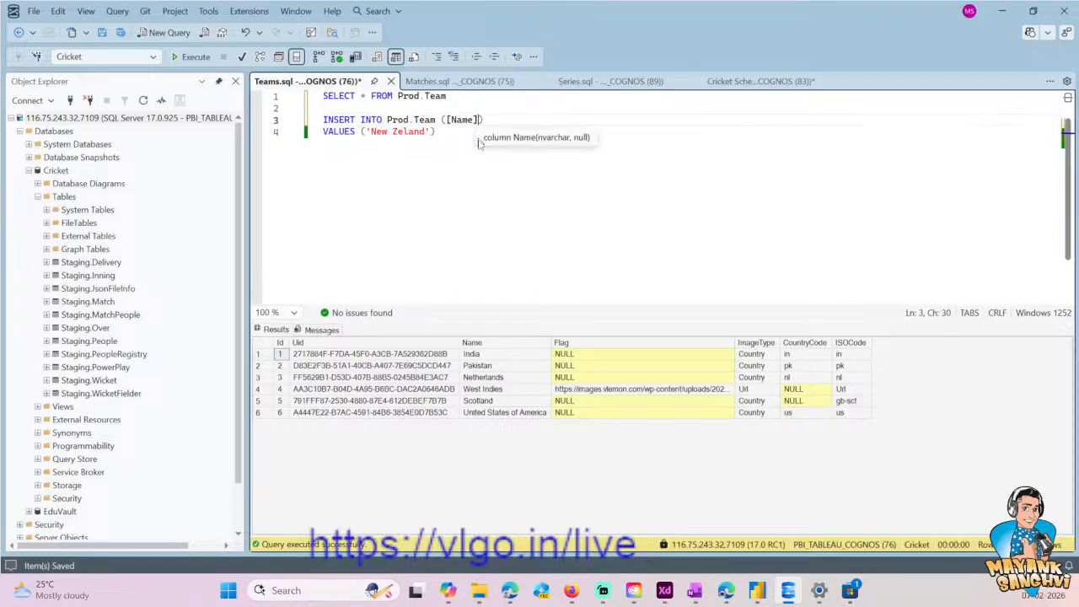
text(, Image)
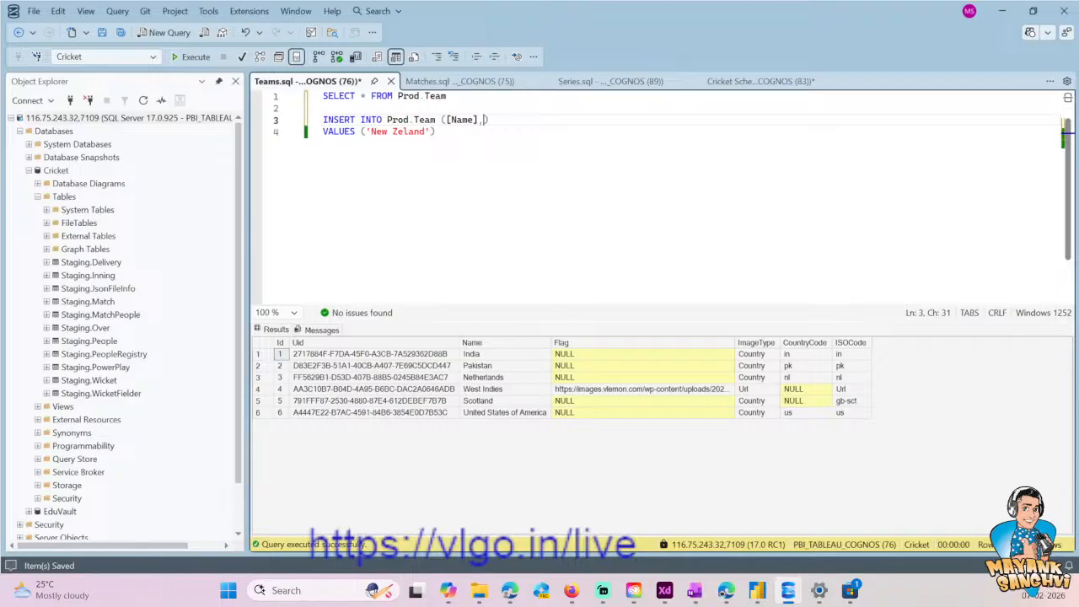
text(Type, )
text(ISOCode)
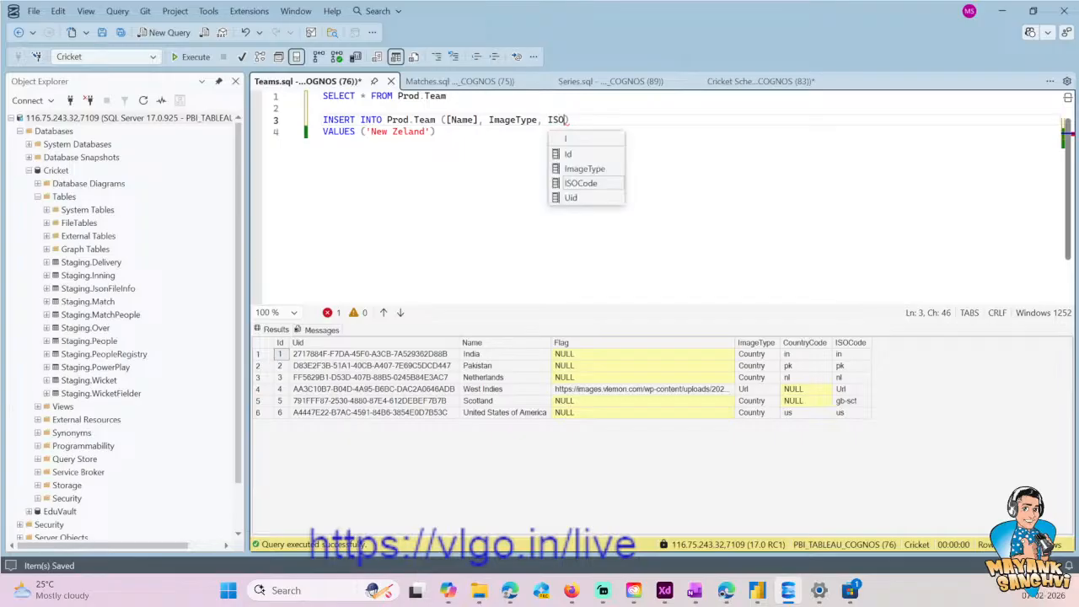
key(Left)
key(Down)
key(Left)
text(, 'C)
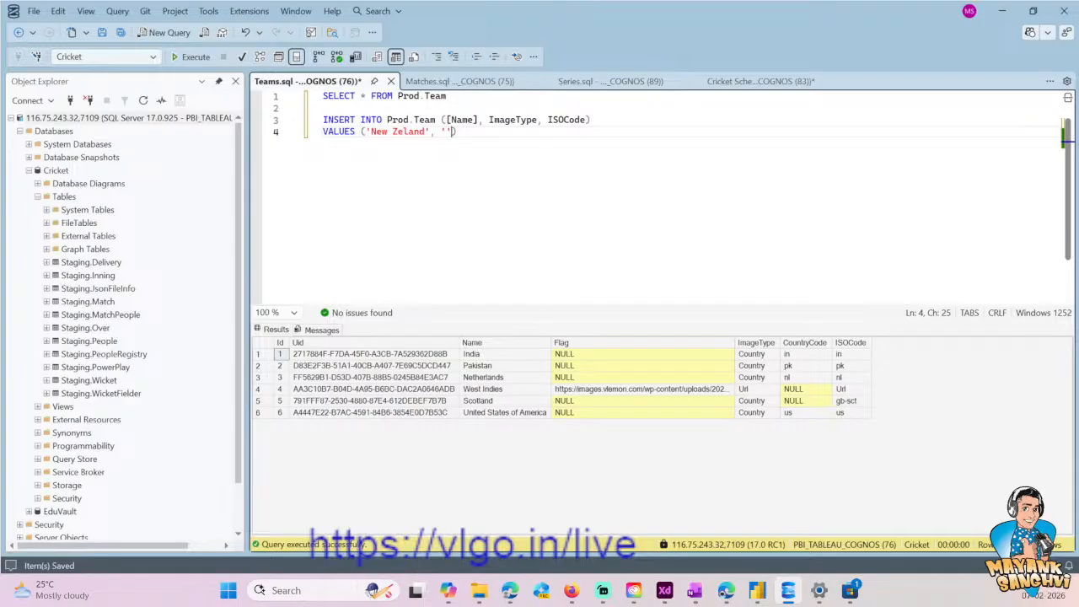
text(ountry', ''nz)
- Run only the two-line INSERT INTO Prod.Team statement for New Zeland
key(End)
key(shift+Home)
key(shift+Up)
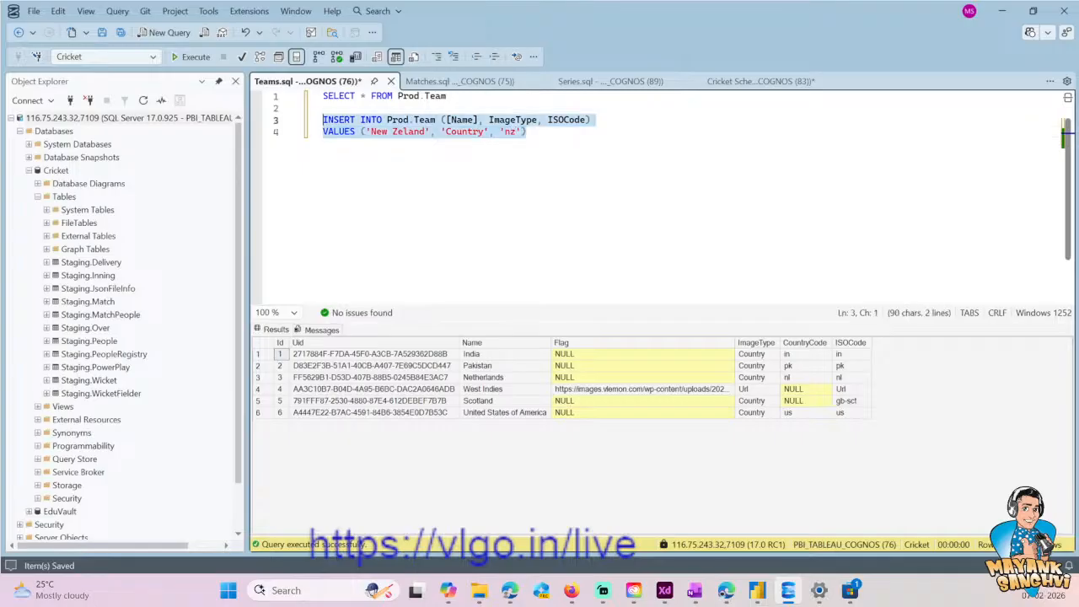
click(190, 56)
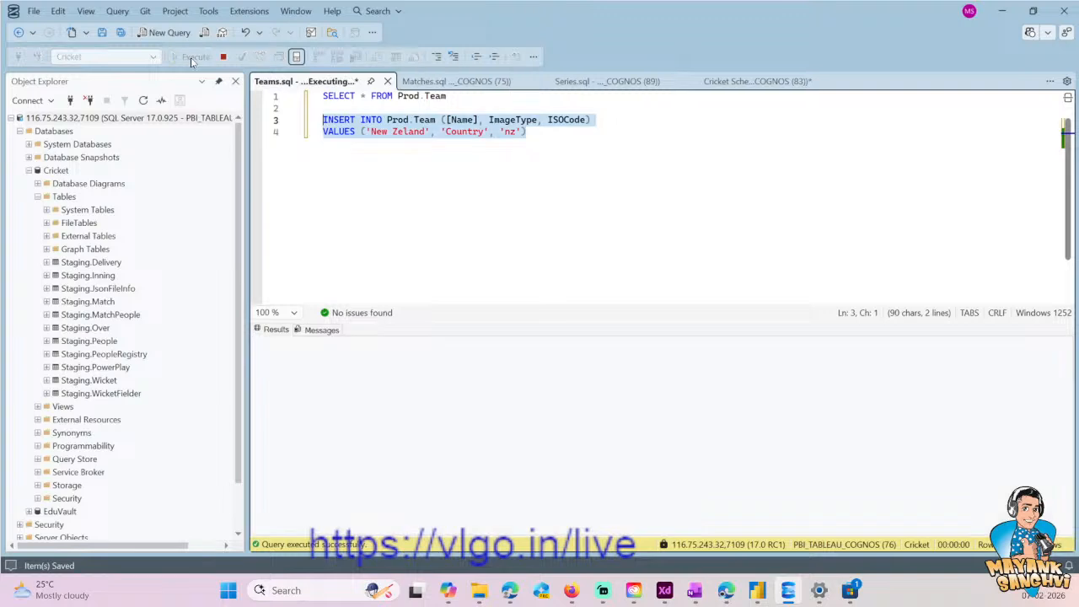
- Rerun only the SELECT on Prod.Team and look up the Id of the New Zeland row
click(361, 132)
drag(447, 95, 323, 95)
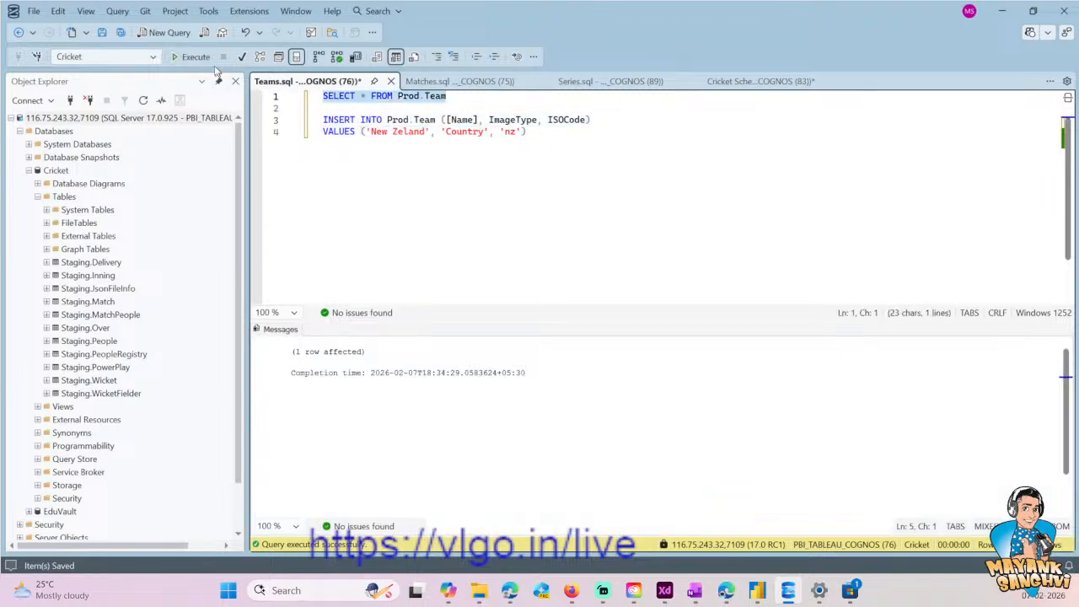
click(190, 56)
click(280, 424)
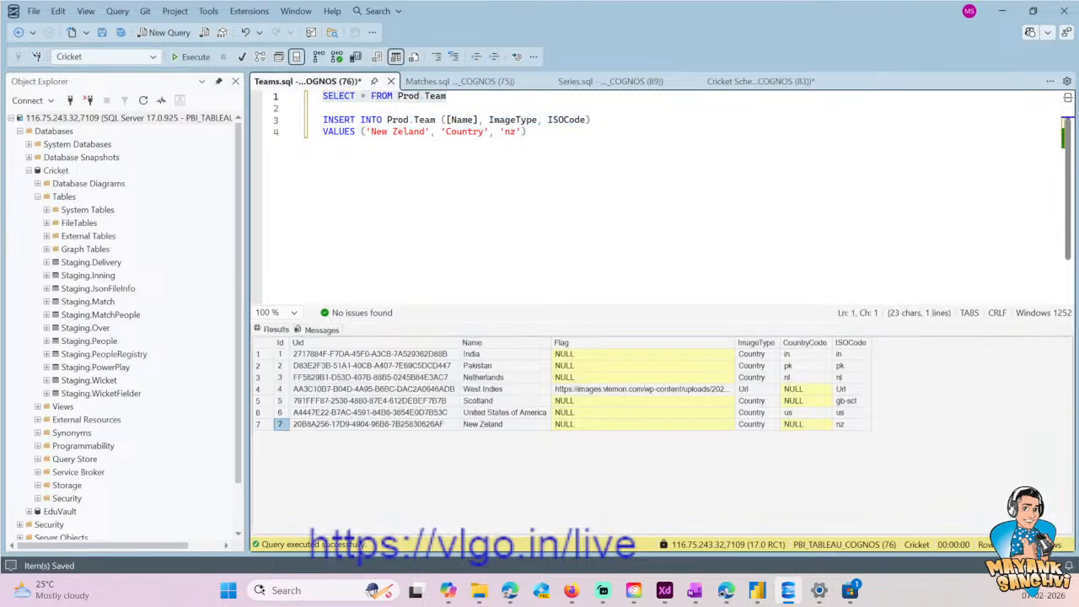
- Set the TeamTwoId value in the match INSERT statement of Matches.sql to 7 and save the file
click(456, 84)
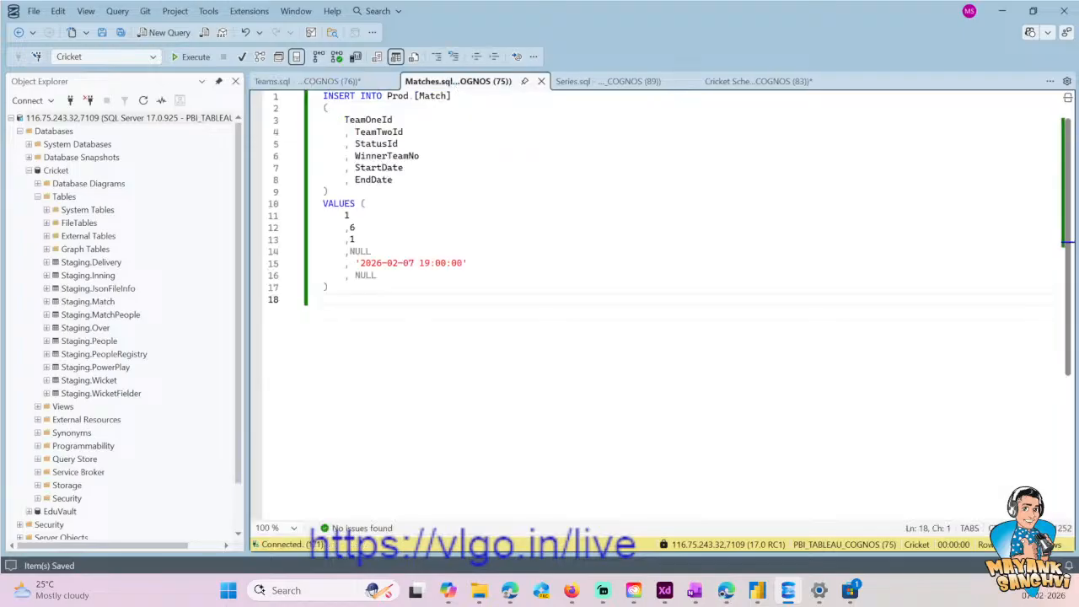
click(435, 135)
click(409, 96)
click(452, 96)
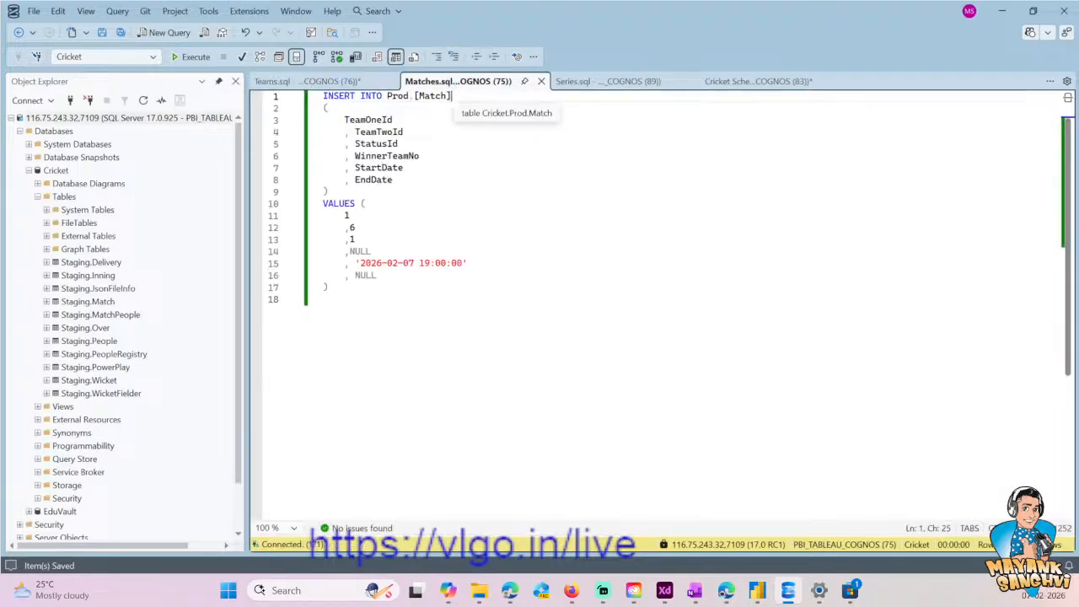
click(359, 227)
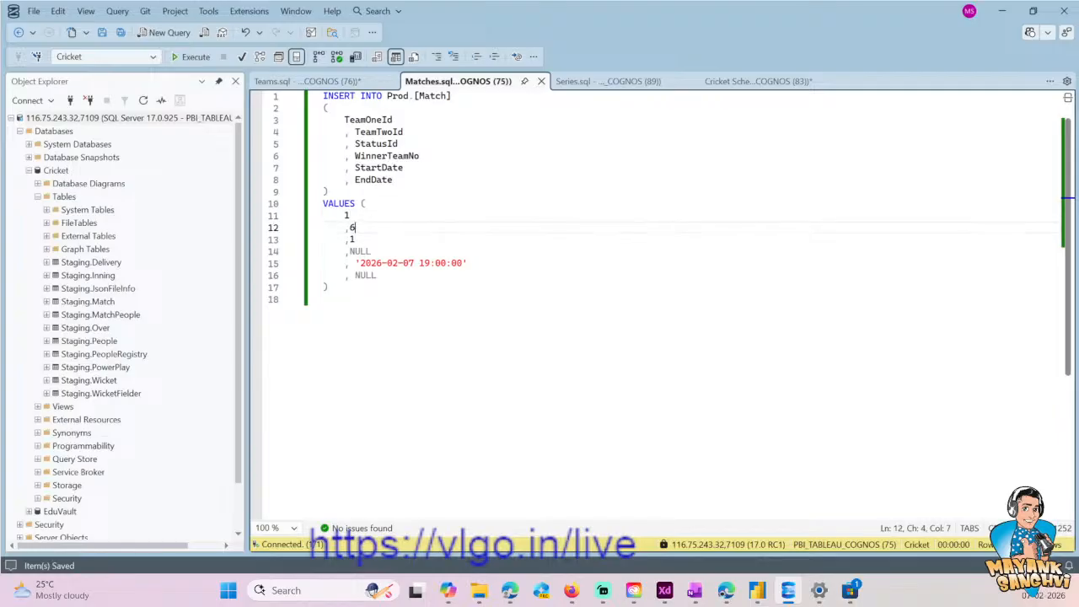
key(BackSpace)
text(7)
- Check the New Zealand tour values in Series.sql, removing the trailing space after Prod.SeriesStatus and saving the file
click(607, 81)
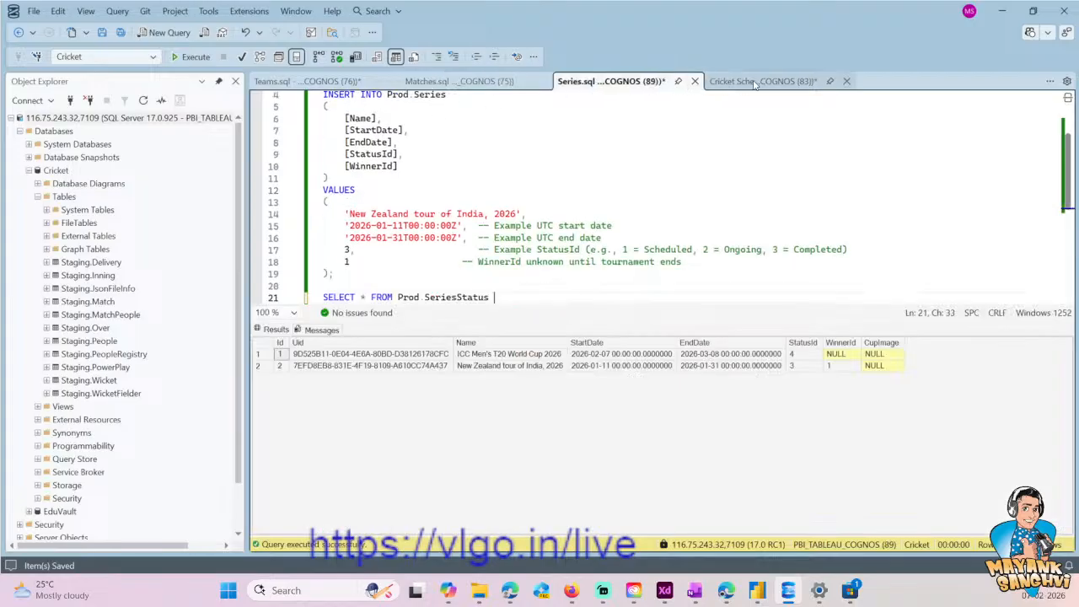
key(BackSpace)
key(ctrl+s)
scroll(616, 197, down, 3)
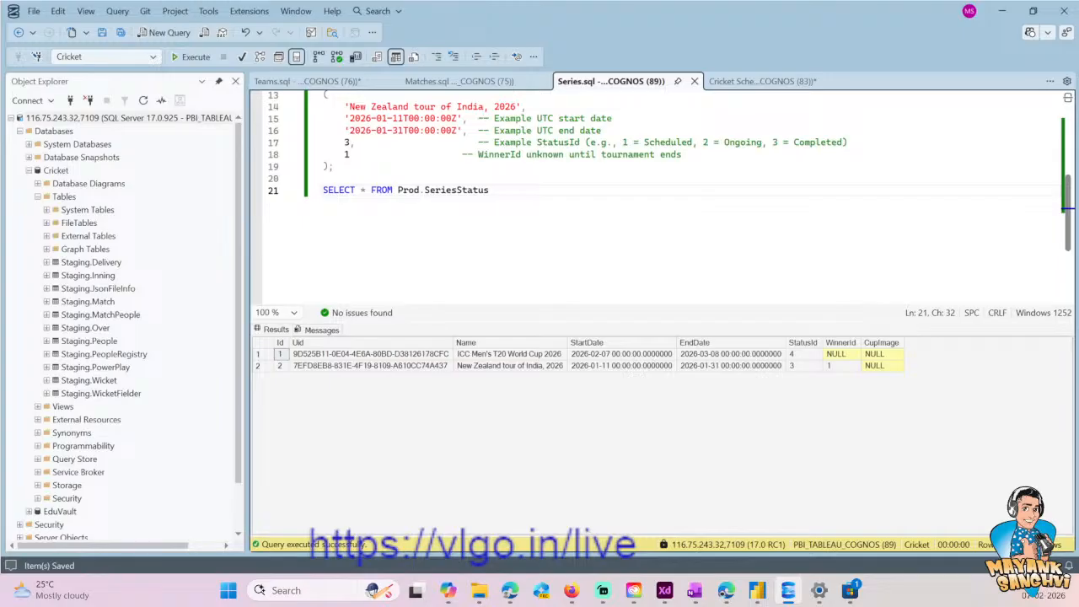
- Set the StatusId value to 3 and the WinnerTeamNo value to 1 in the match INSERT statement of Matches.sql
key(ctrl+Tab)
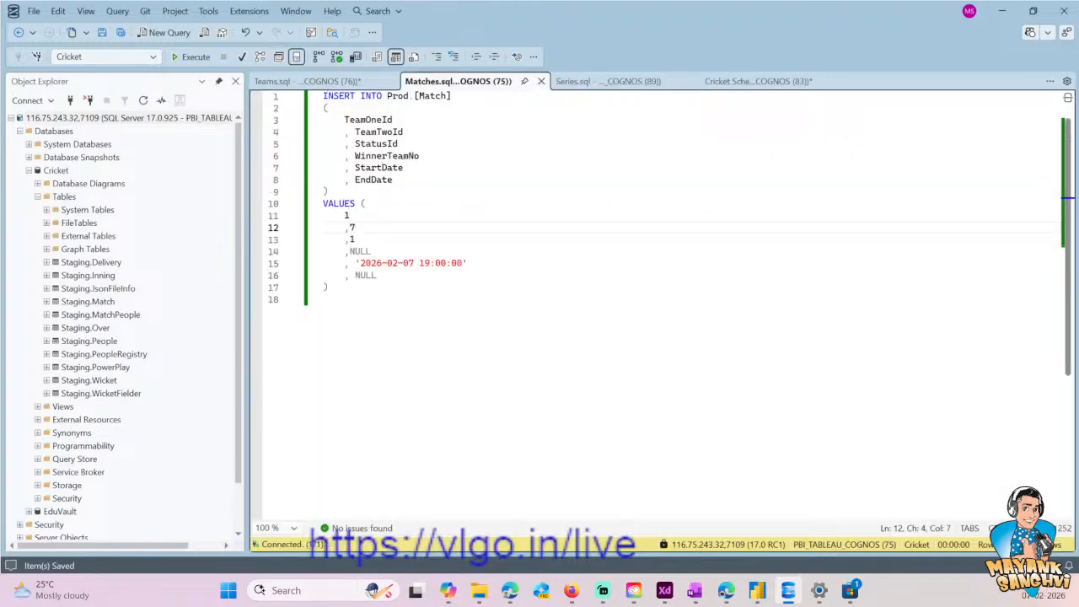
key(Down)
key(BackSpace)
text(3)
key(Down)
key(Left)
key(shift+End)
text(1)
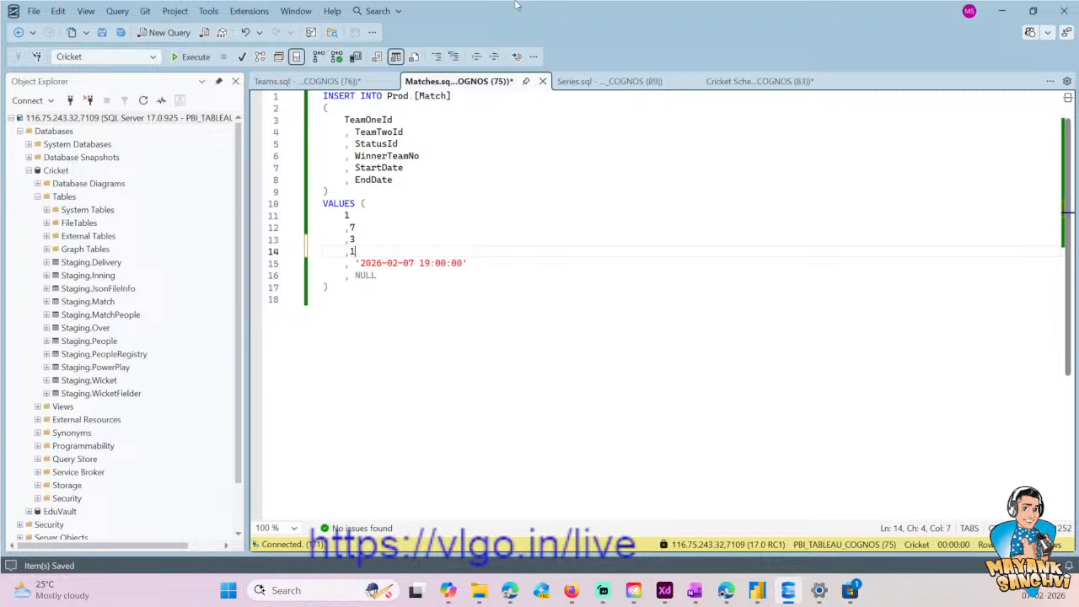
key(Down)
key(End)
key(Left)
key(Left)
key(Left)
key(Left)
key(Left)
key(Left)
key(Left)
key(Left)
key(Left)
key(Left)
key(Left)
key(Left)
key(Left)
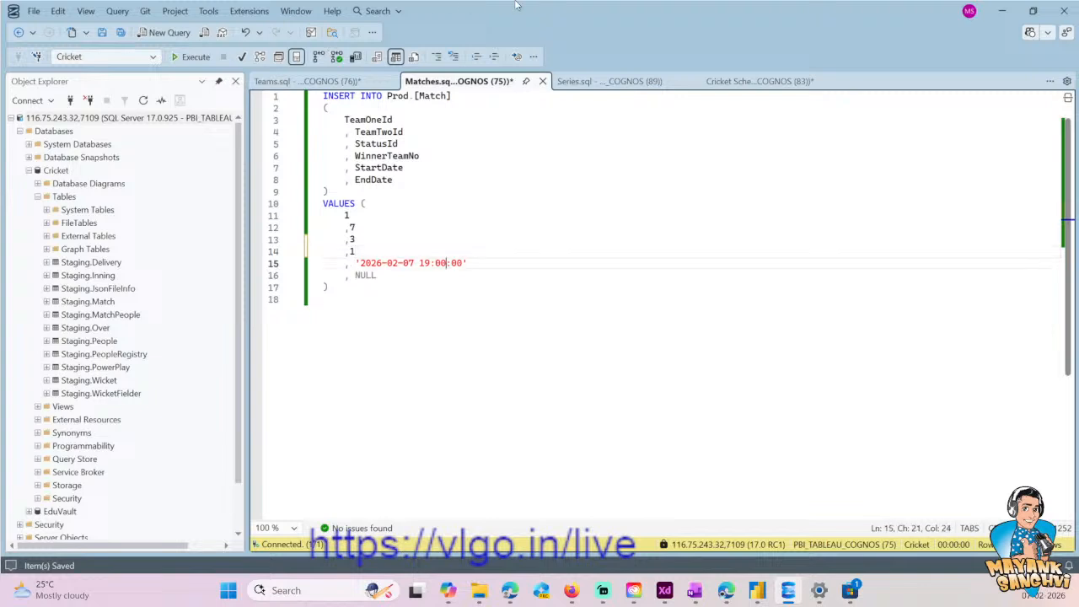
key(BackSpace)
text(1)
key(Right)
key(Right)
key(Right)
key(BackSpace)
key(BackSpace)
text(31)
key(Right)
key(Right)
key(Right)
key(BackSpace)
key(BackSpace)
text(00)
key(Down)
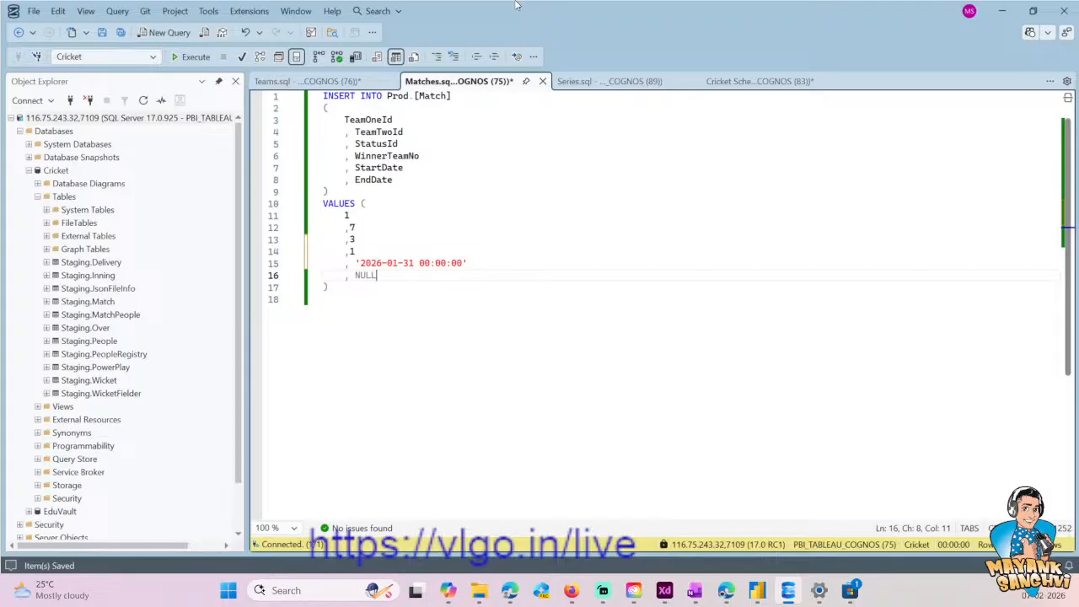
key(Up)
key(Left)
key(Left)
key(Left)
key(Left)
key(Left)
key(Left)
key(Left)
key(Left)
key(Left)
key(Left)
key(Left)
key(Left)
key(shift+End)
key(ctrl+c)
key(Down)
key(ctrl+shift+Left)
key(ctrl+v)
key(Down)
key(ctrl+s)
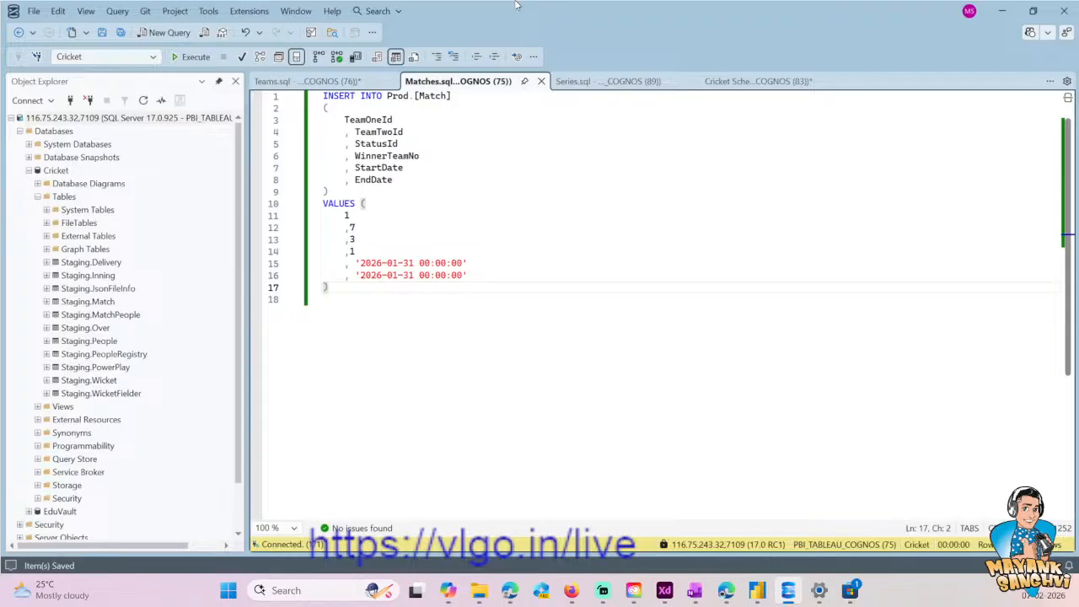
key(ctrl+a)
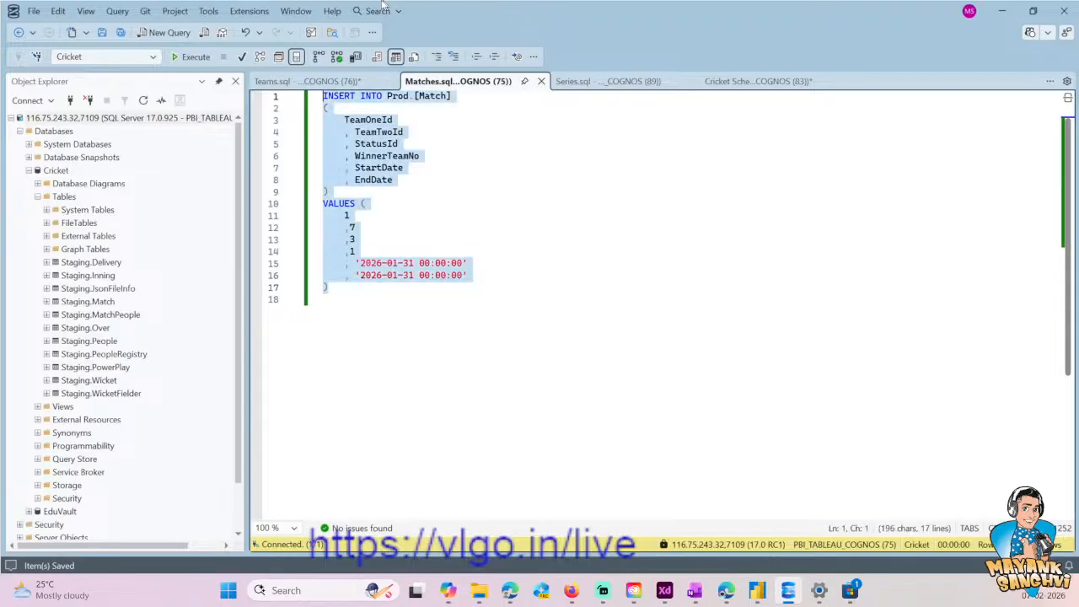
key(F5)
- Add the query SELECT * FROM Prod.[Match] below the INSERT statement and run only that query
click(499, 128)
key(Up)
key(Up)
key(Up)
key(ctrl+shift+Left)
key(ctrl+shift+Left)
key(ctrl+shift+Left)
key(ctrl+shift+Left)
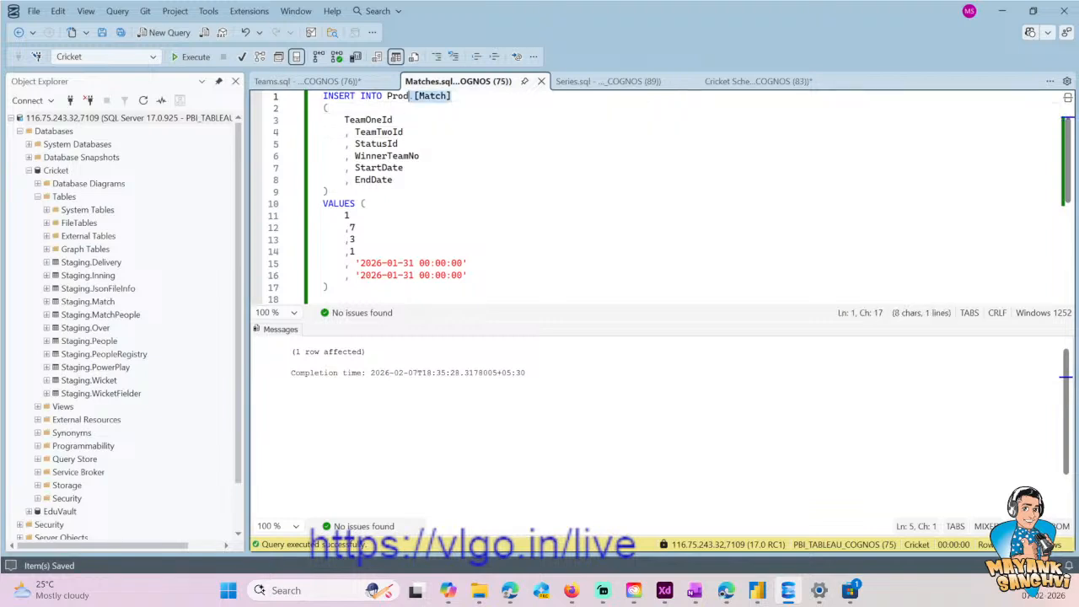
key(ctrl+End)
key(Return)
key(Return)
key(Return)
key(Up)
text(SE)
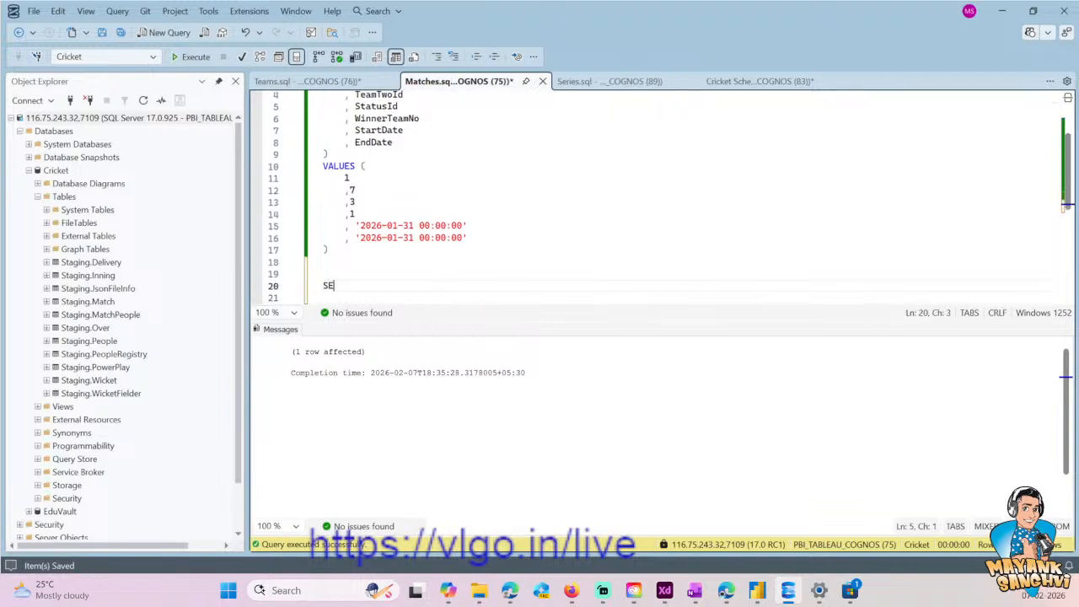
text(LECT * FROM Prod.[Match])
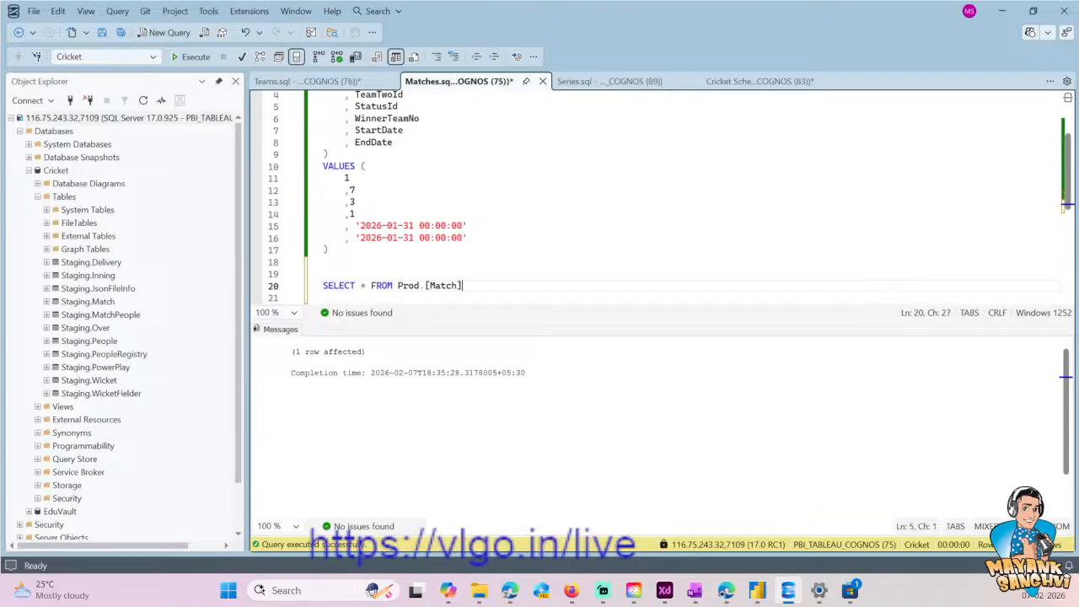
key(shift+Home)
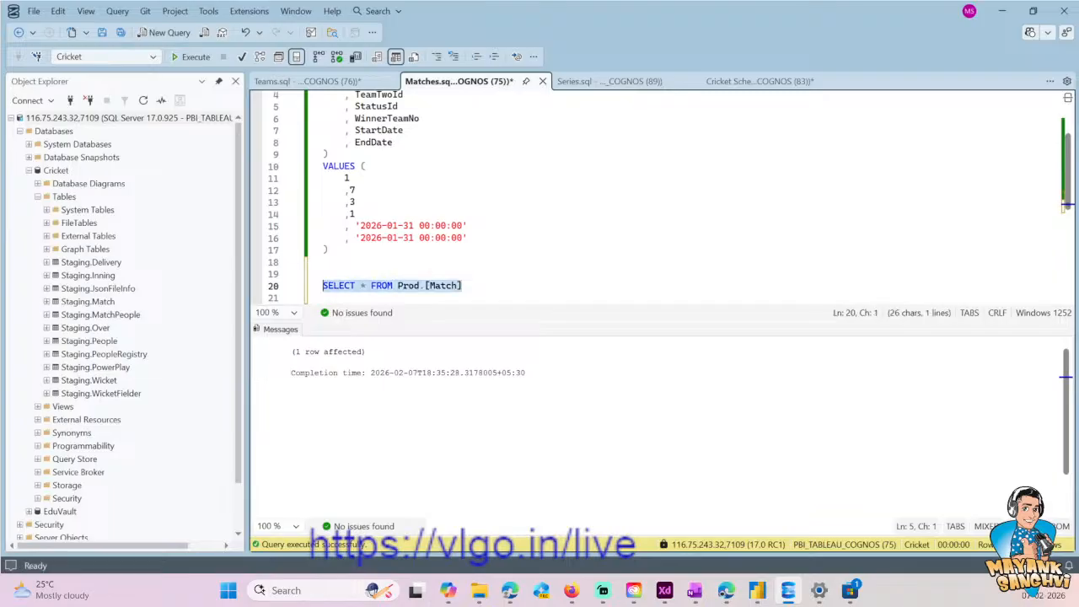
click(190, 57)
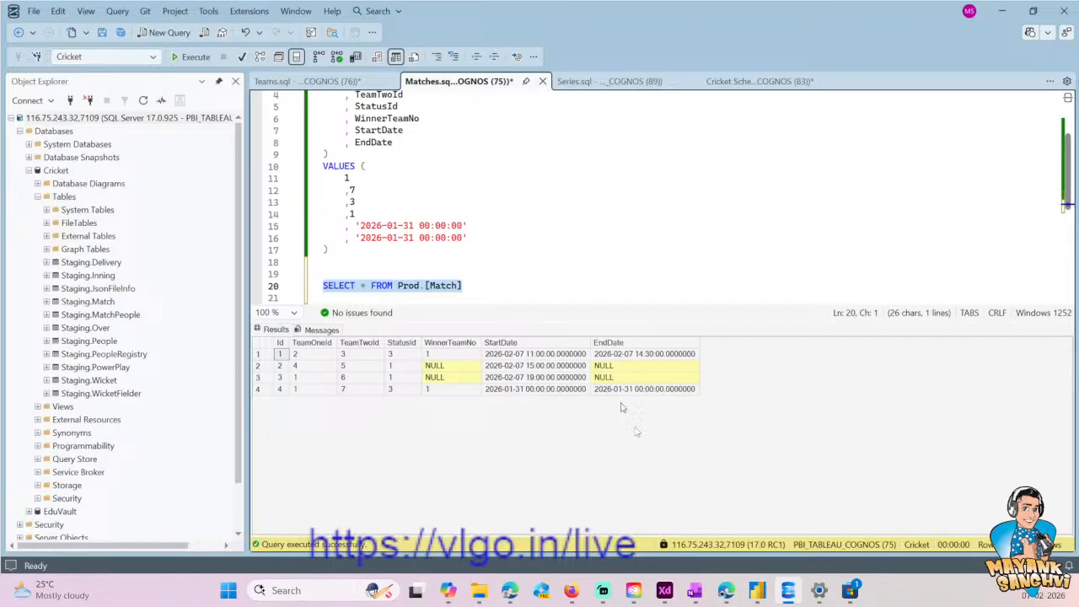
- Check the newly inserted match row in the query results and save Matches.sql
click(286, 392)
drag(286, 394, 513, 400)
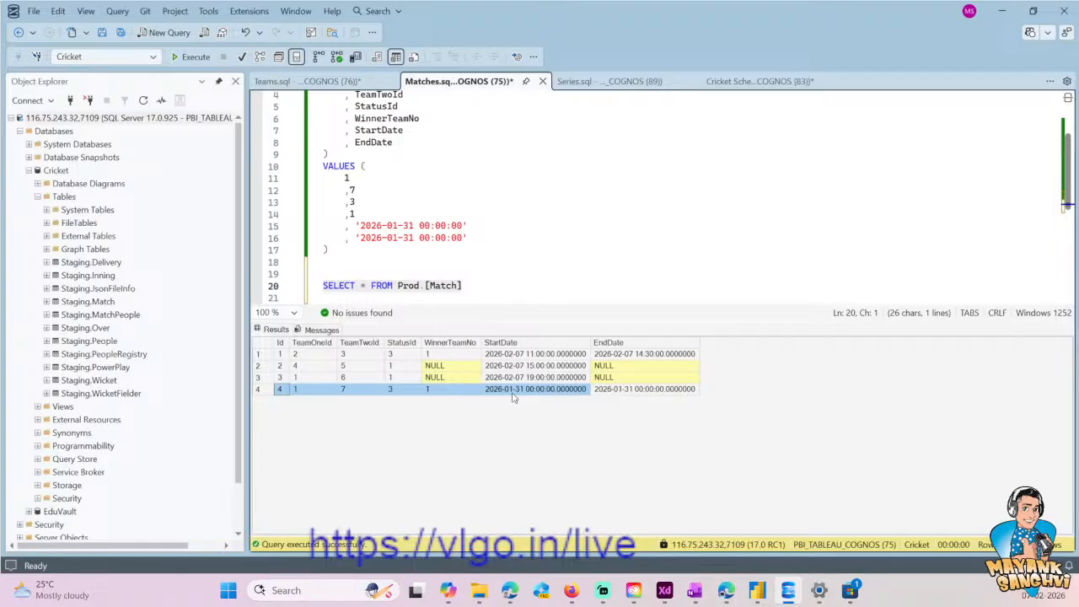
click(570, 287)
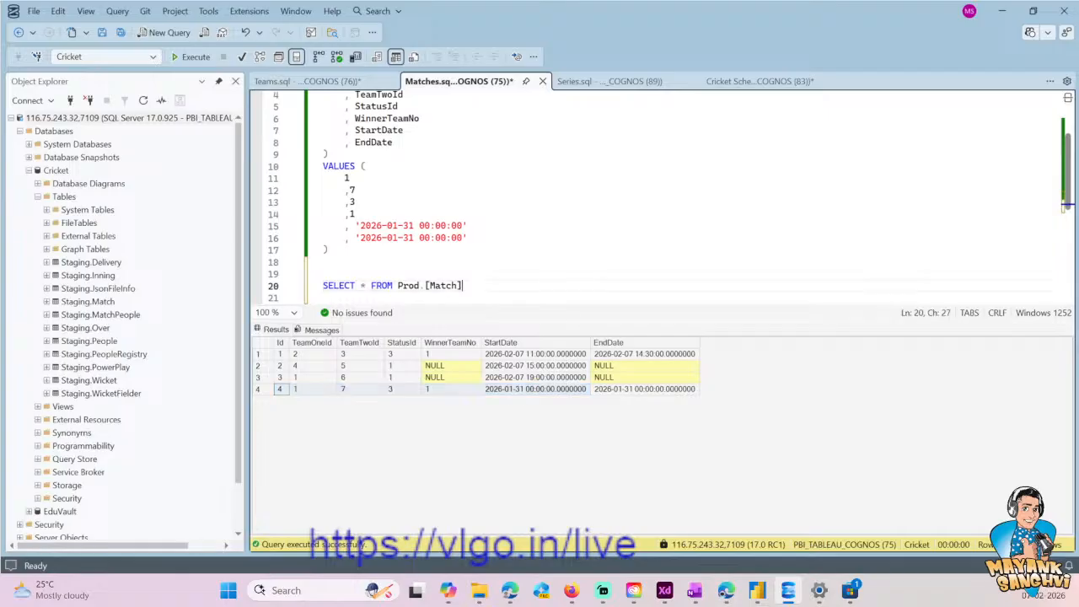
scroll(570, 287, up, 1)
scroll(570, 287, down, 2)
key(ctrl+s)
- Review the New Zealand tour INSERT statement in Series.sql and save Teams.sql
click(593, 84)
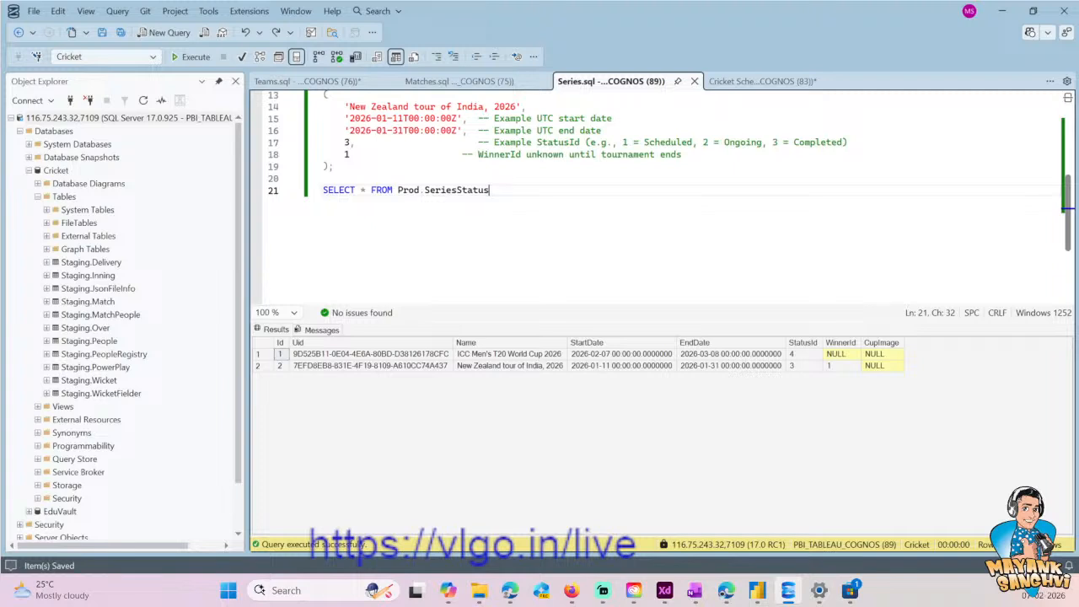
scroll(670, 178, up, 2)
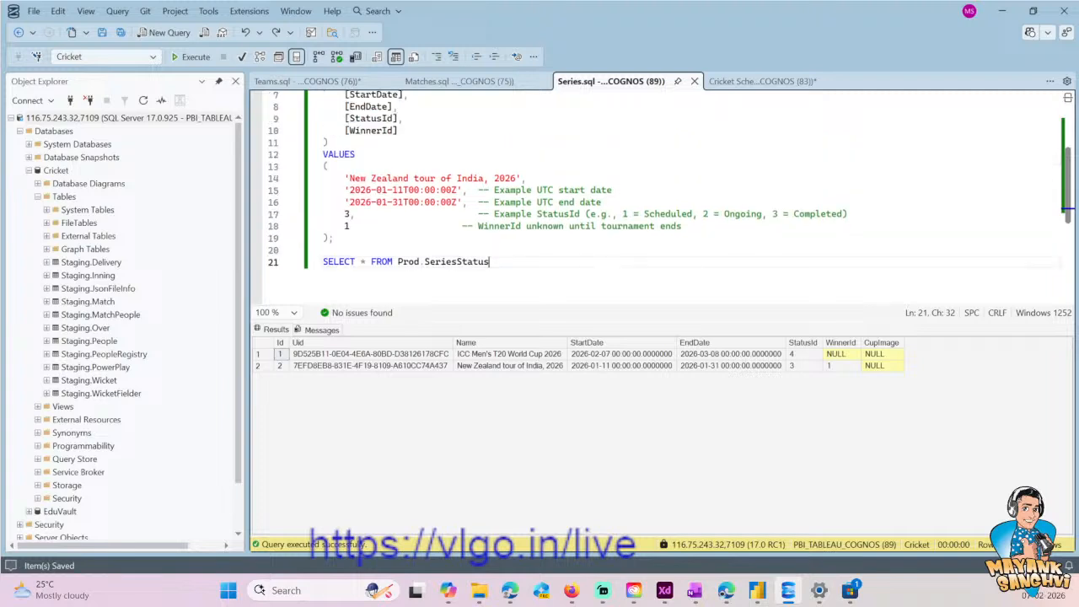
scroll(671, 194, up, 2)
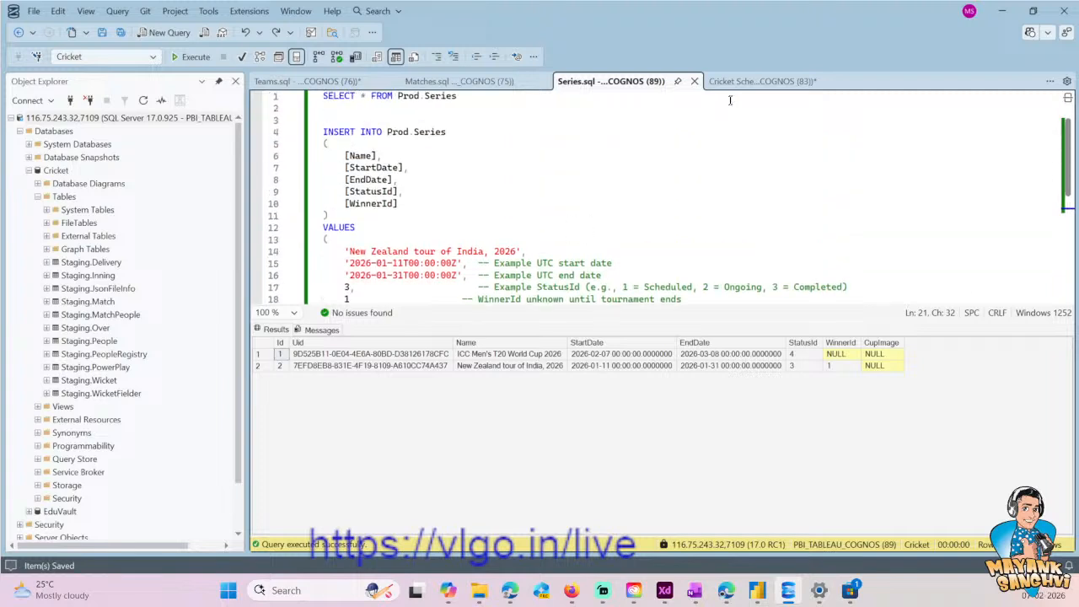
click(329, 82)
key(Down)
key(ctrl+s)
key(Down)
key(ctrl+Right)
key(ctrl+Right)
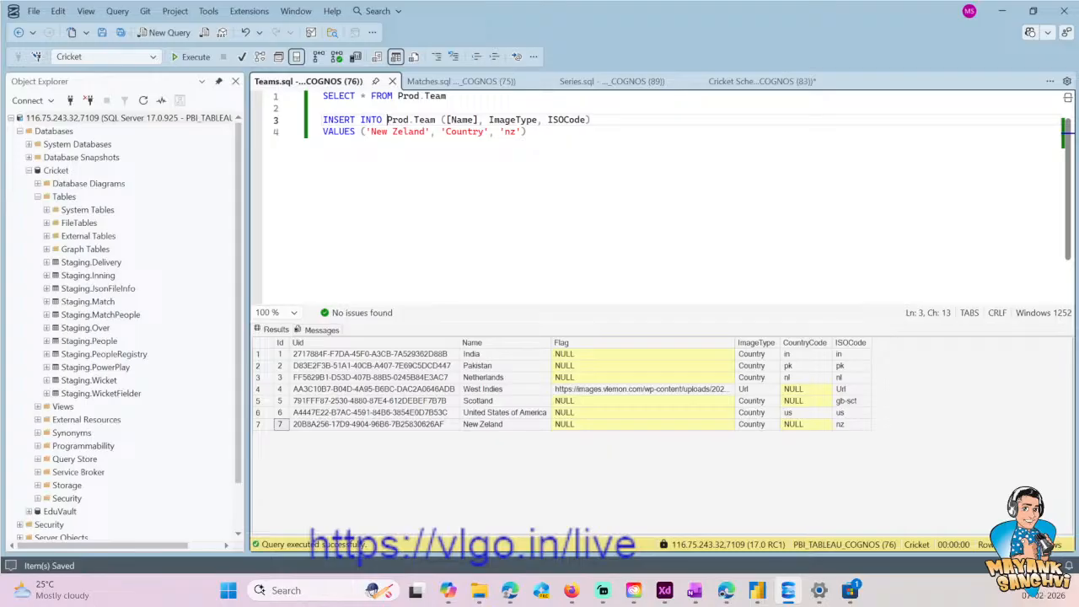
- Review the match results in Matches.sql and start an UPDATE Prod.[Match] statement below the SELECT query
click(471, 81)
double_click(442, 251)
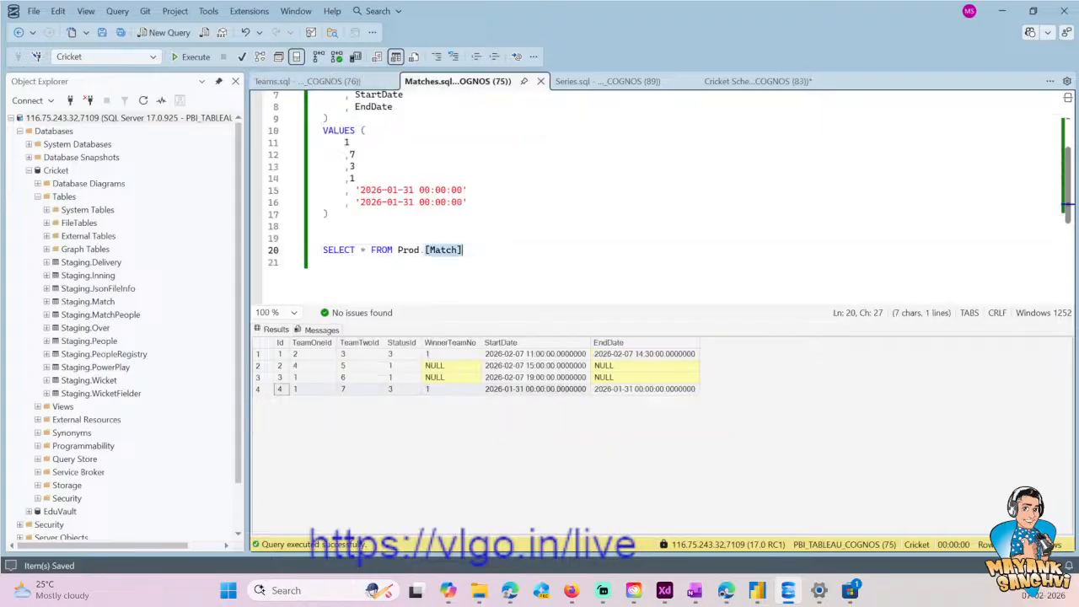
scroll(442, 251, up, 2)
scroll(442, 251, down, 1)
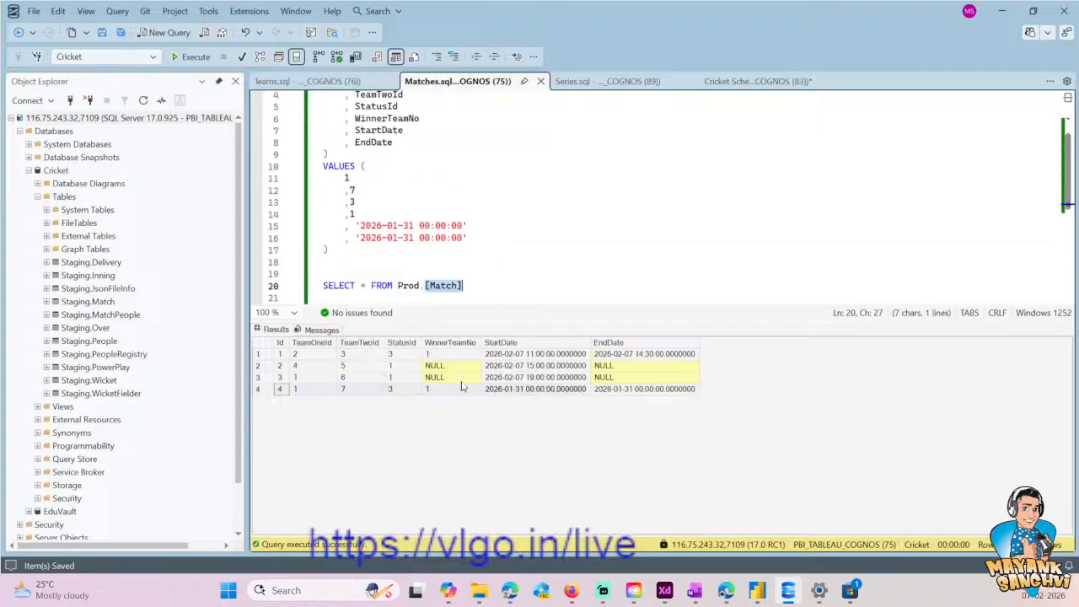
click(497, 367)
click(500, 285)
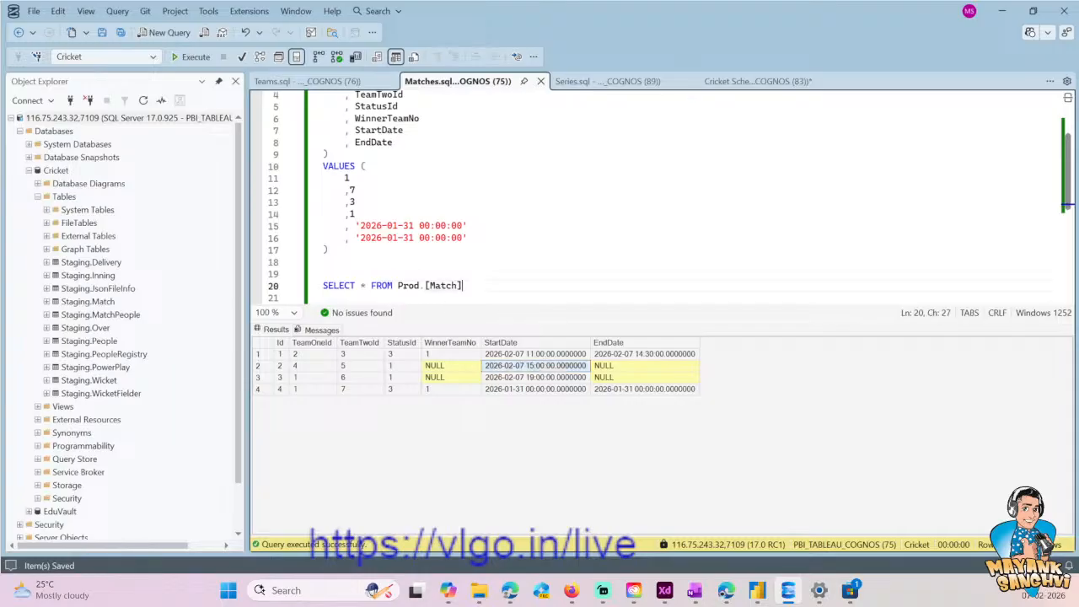
key(Return)
key(Return)
text(UPDATE)
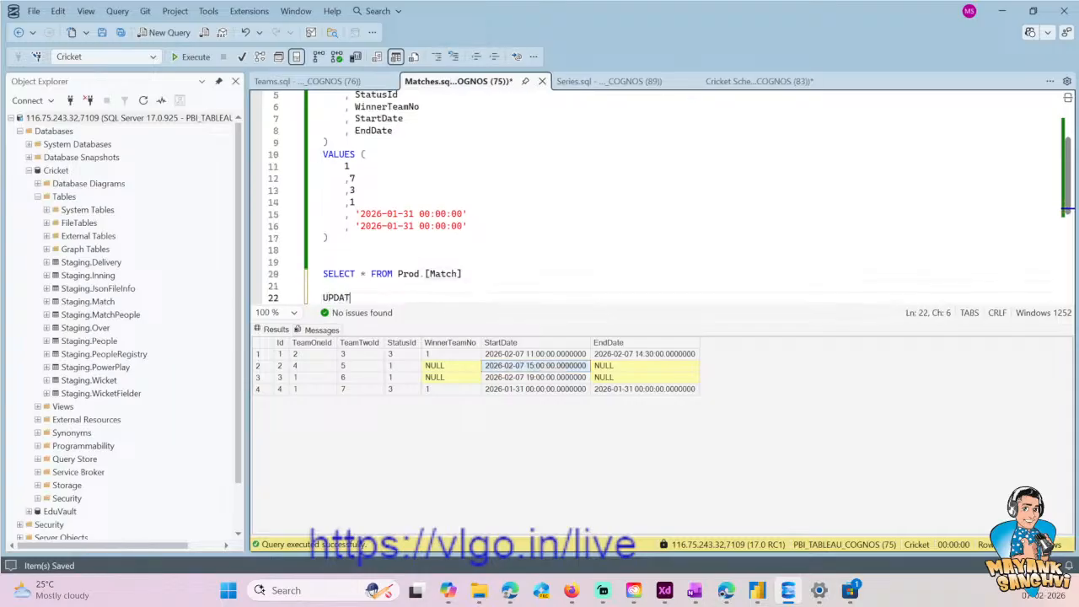
key(Up)
key(Up)
key(End)
key(ctrl+shift+Left)
key(ctrl+shift+Left)
key(ctrl+shift+Left)
key(ctrl+shift+Left)
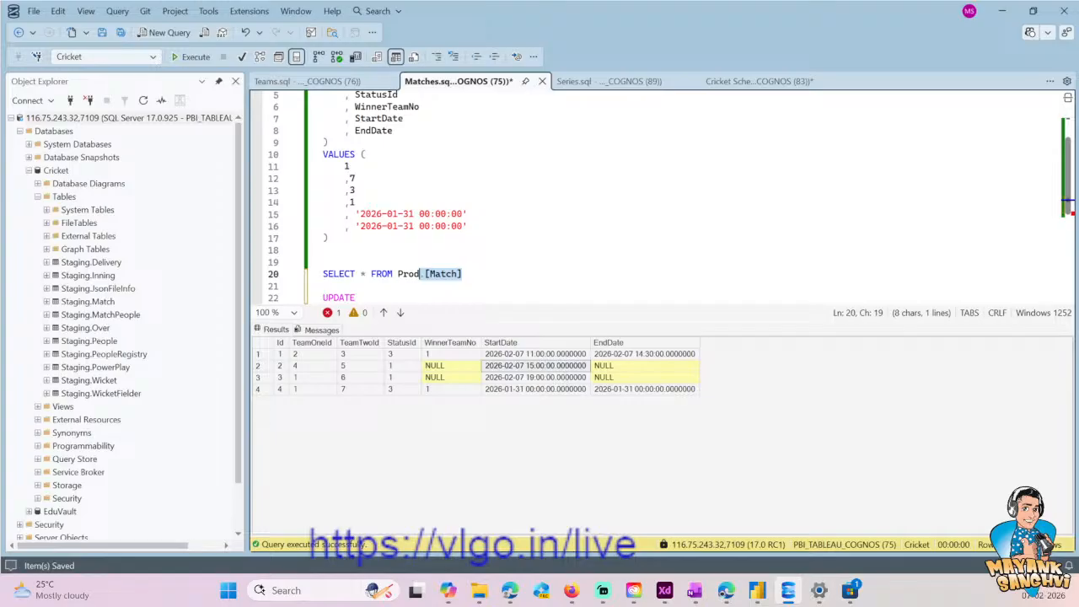
key(Down)
key(Down)
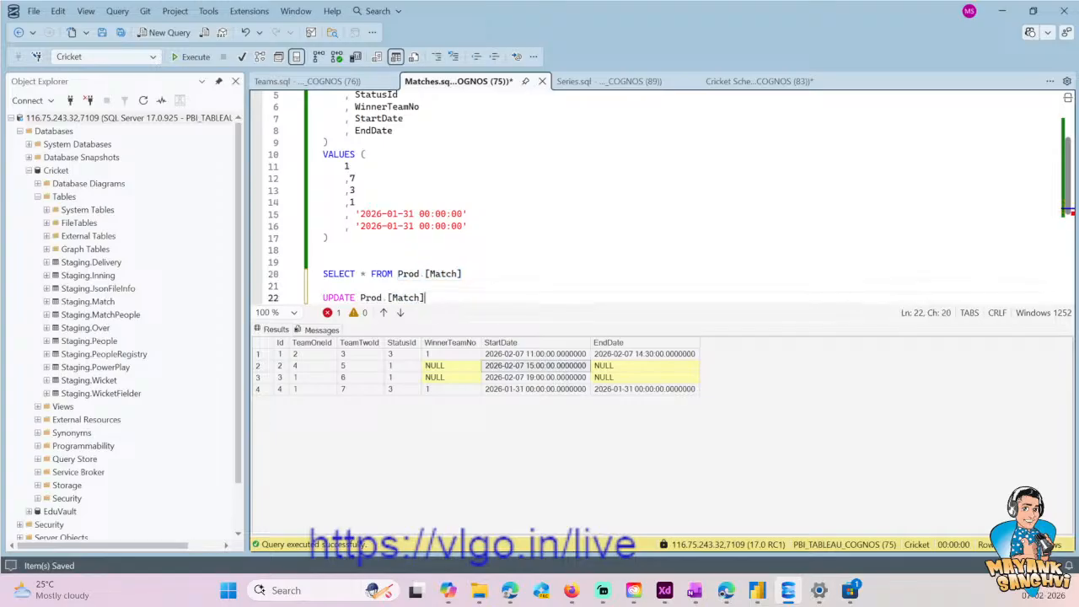
key(ctrl+v)
- Add a SET WinnerTeamNo = clause without a value and a WHERE Id = 2 condition to the UPDATE statement
key(Return)
text(SET)
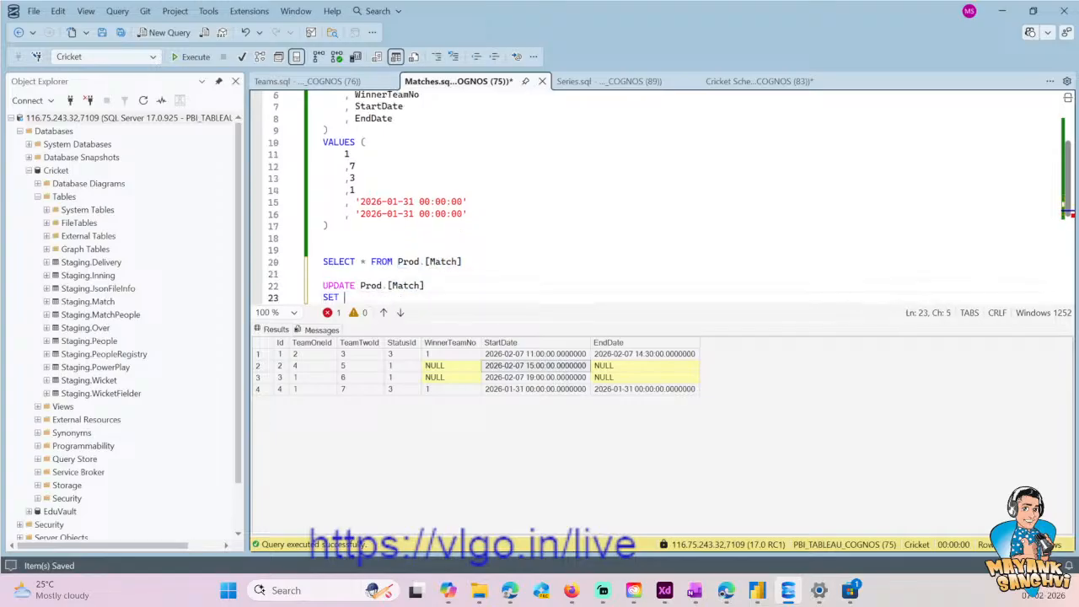
text( Winner)
key(Down)
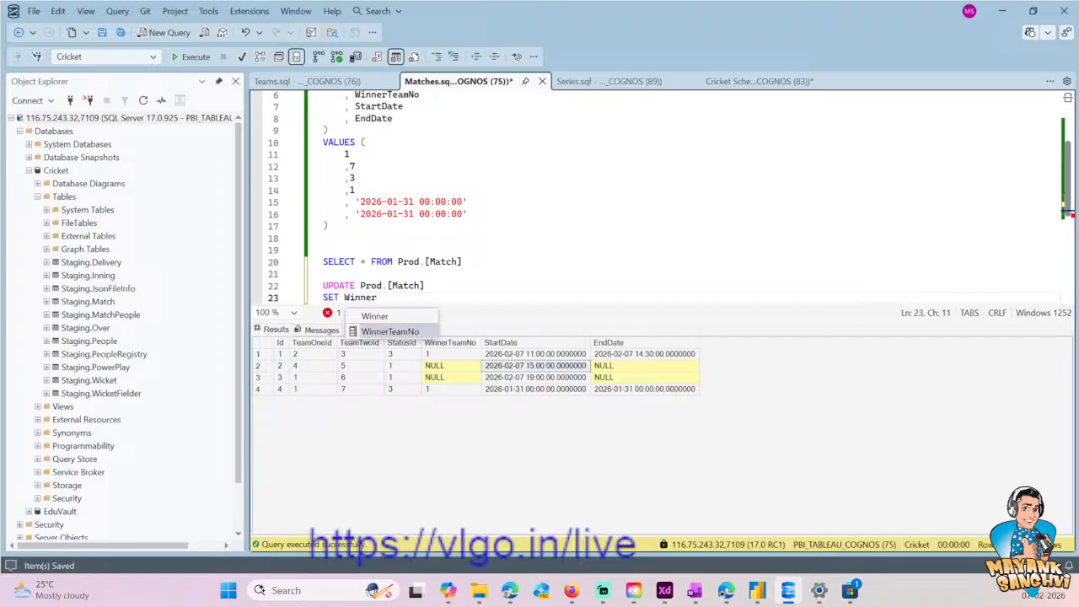
text(=)
key(Return)
text(WHE)
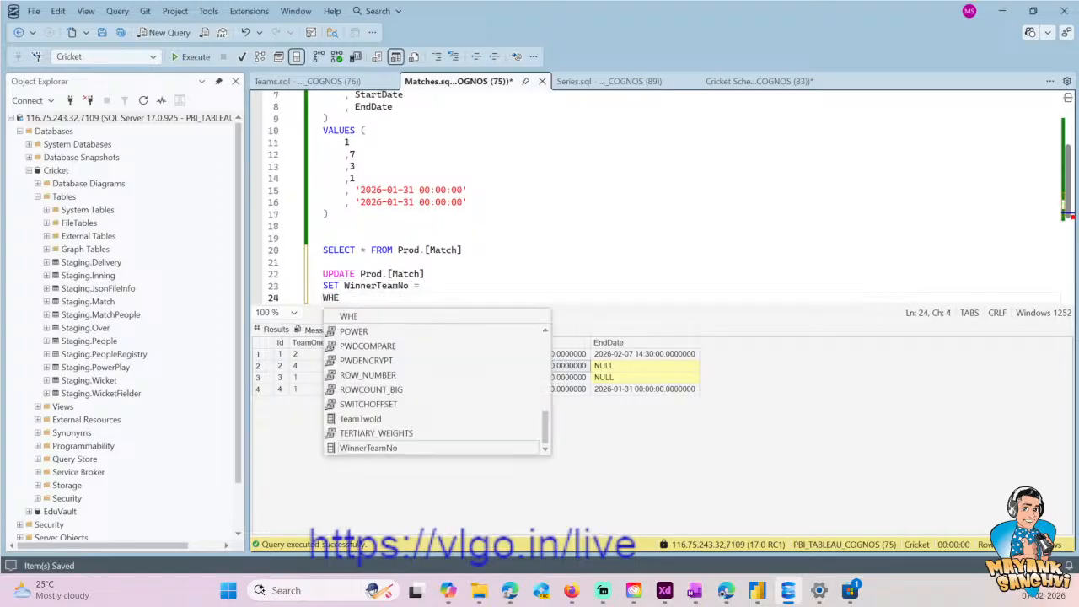
key(Down)
key(Up)
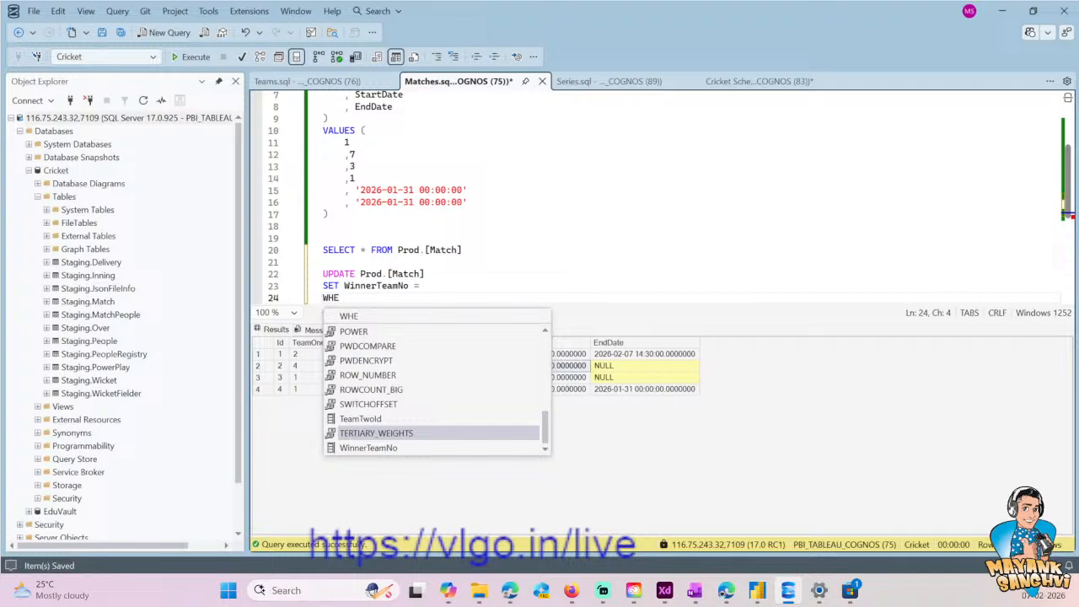
text(RE )
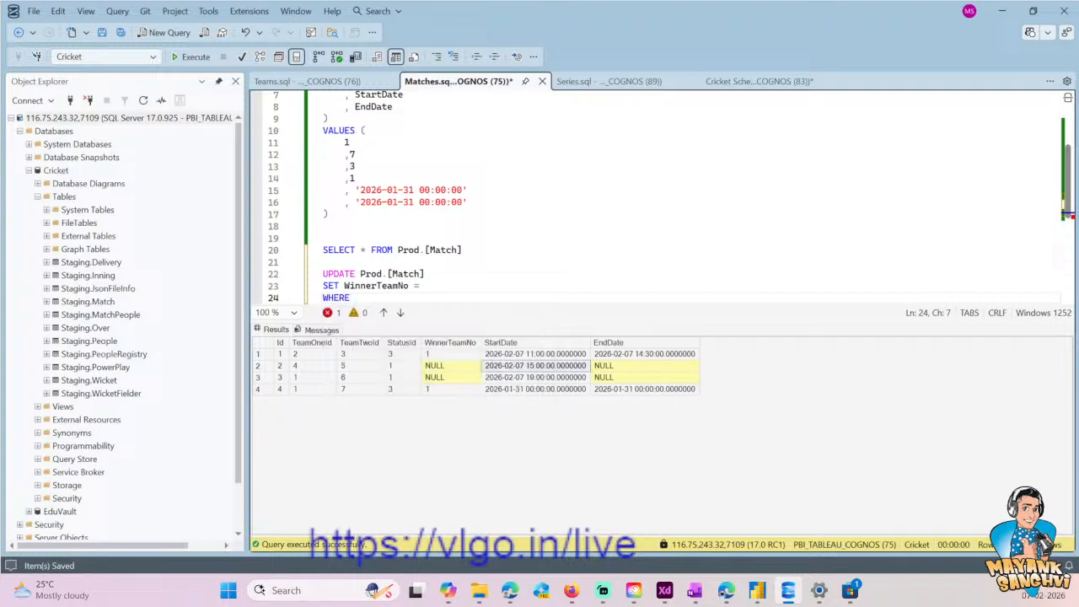
text(Id = 2)
key(Up)
key(End)
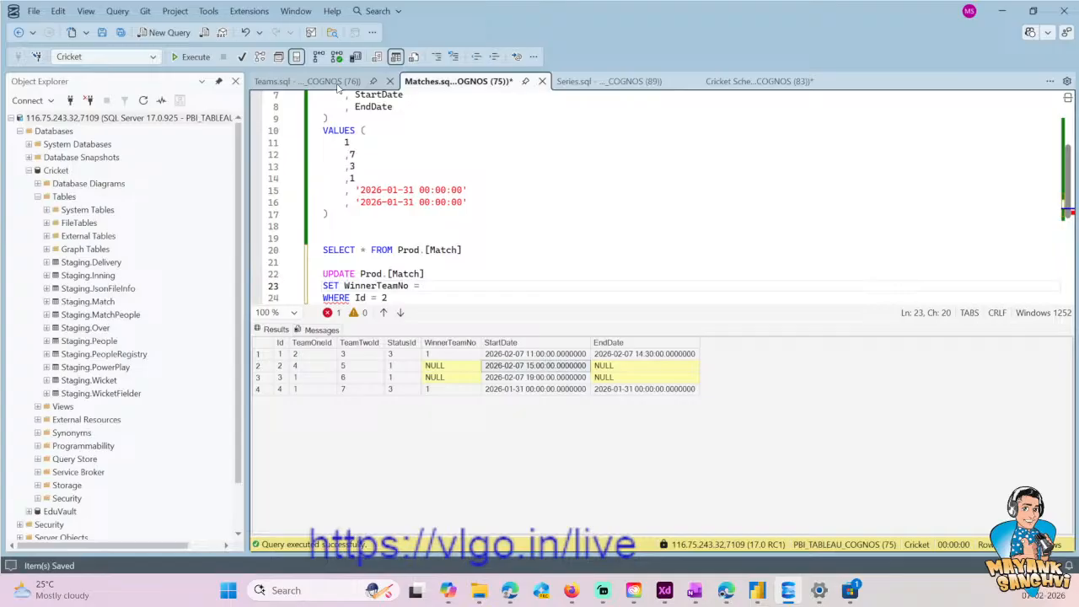
- Look up the West Indies team Id in the Teams.sql results and set WinnerTeamNo to 4 in the match UPDATE statement
click(337, 87)
drag(448, 96, 322, 96)
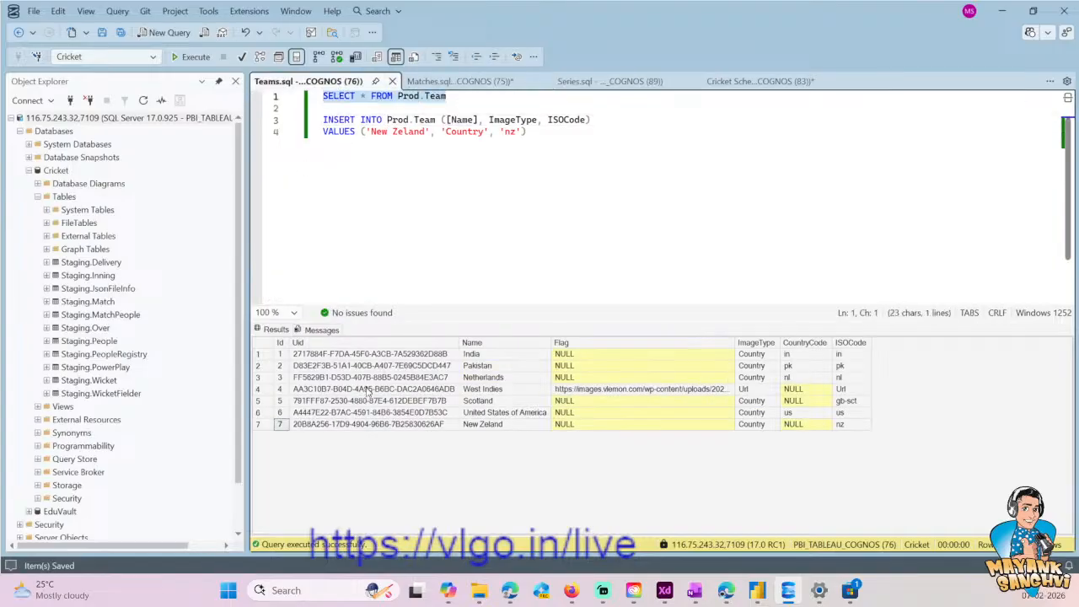
click(485, 402)
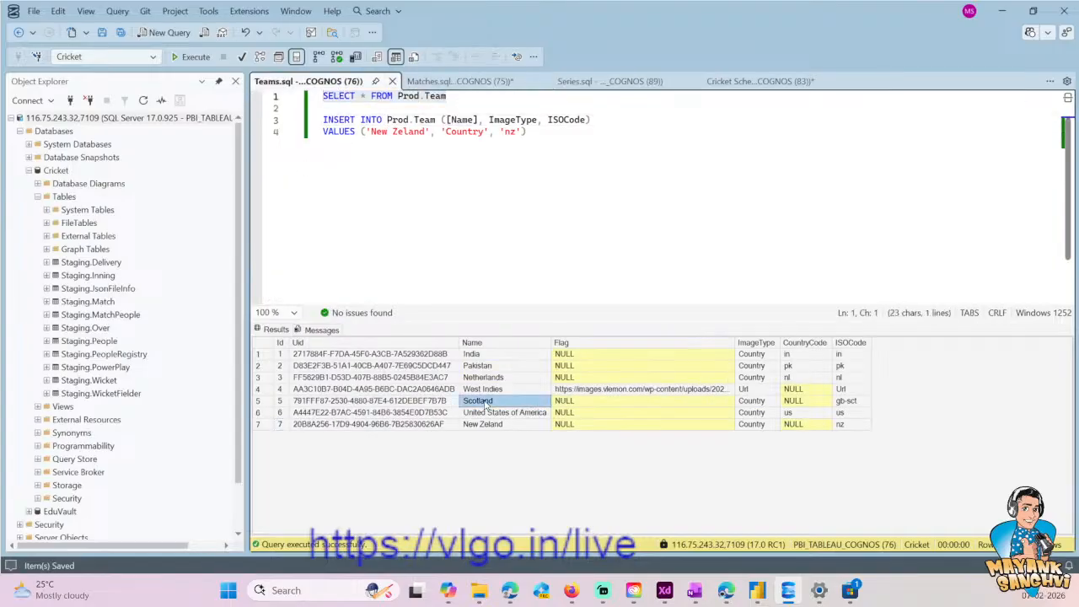
click(489, 389)
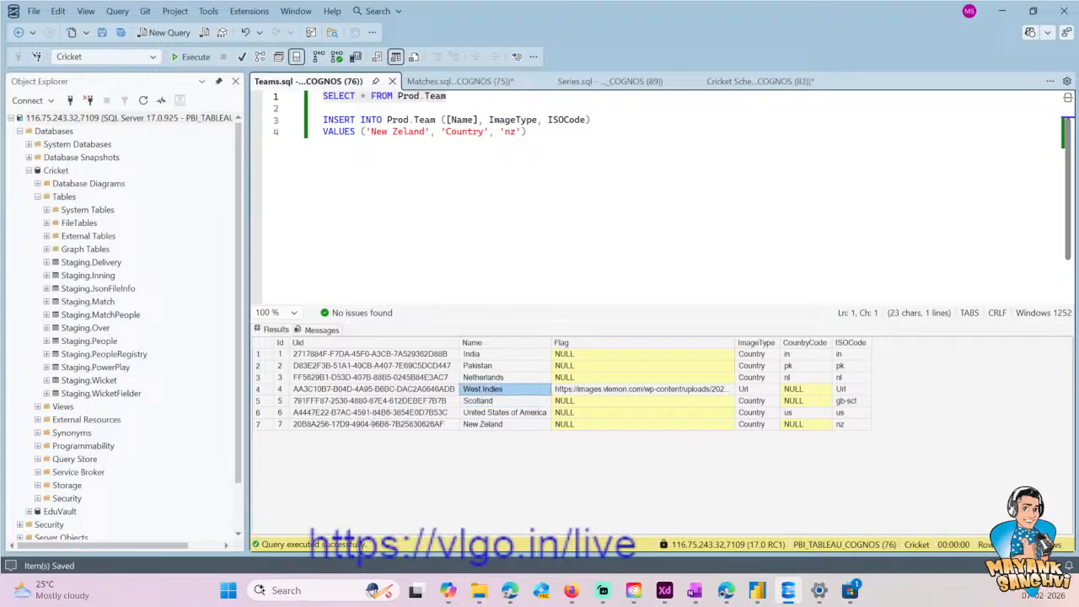
click(464, 81)
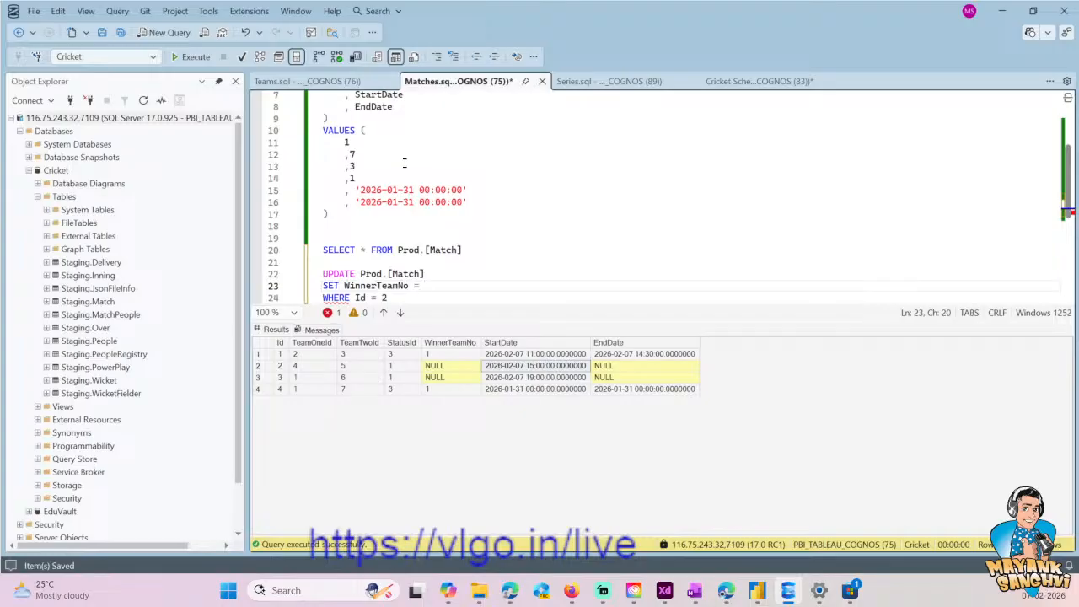
click(339, 84)
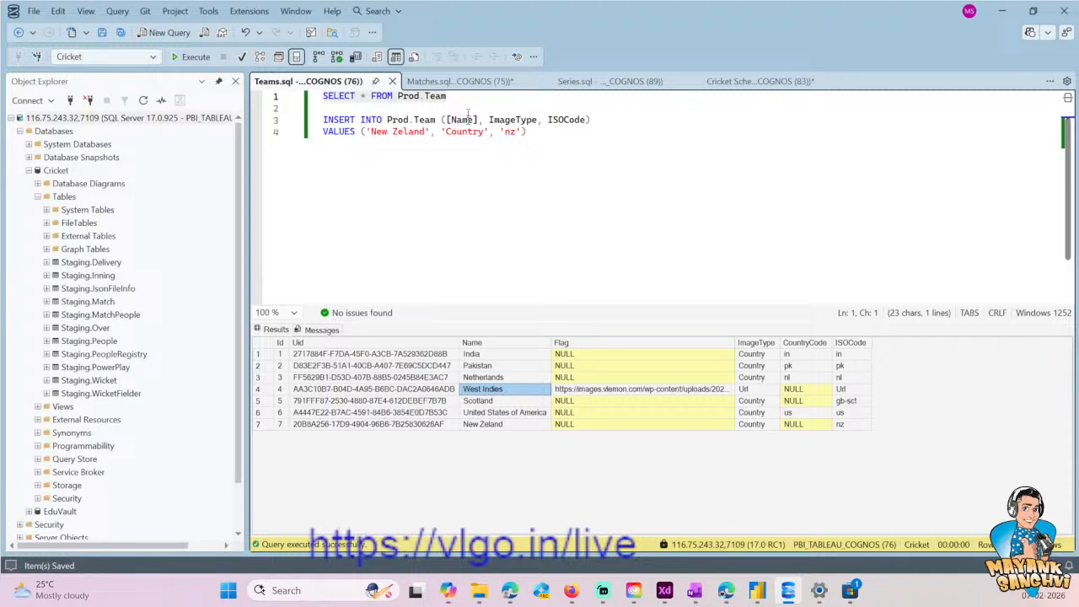
click(460, 80)
text(4)
scroll(658, 198, down, 1)
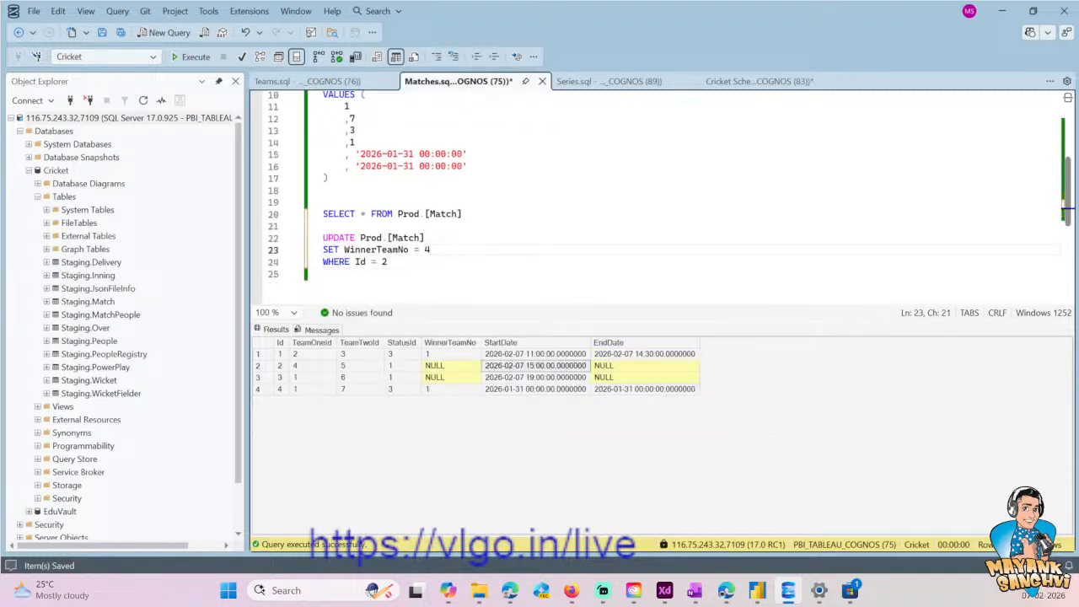
key(Return)
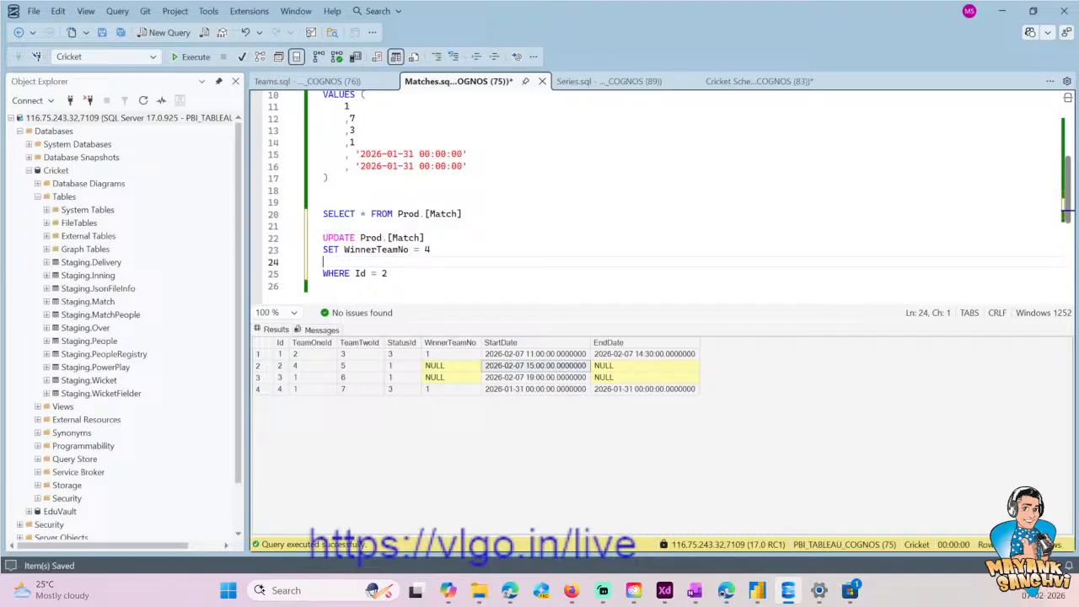
text(, EndDa)
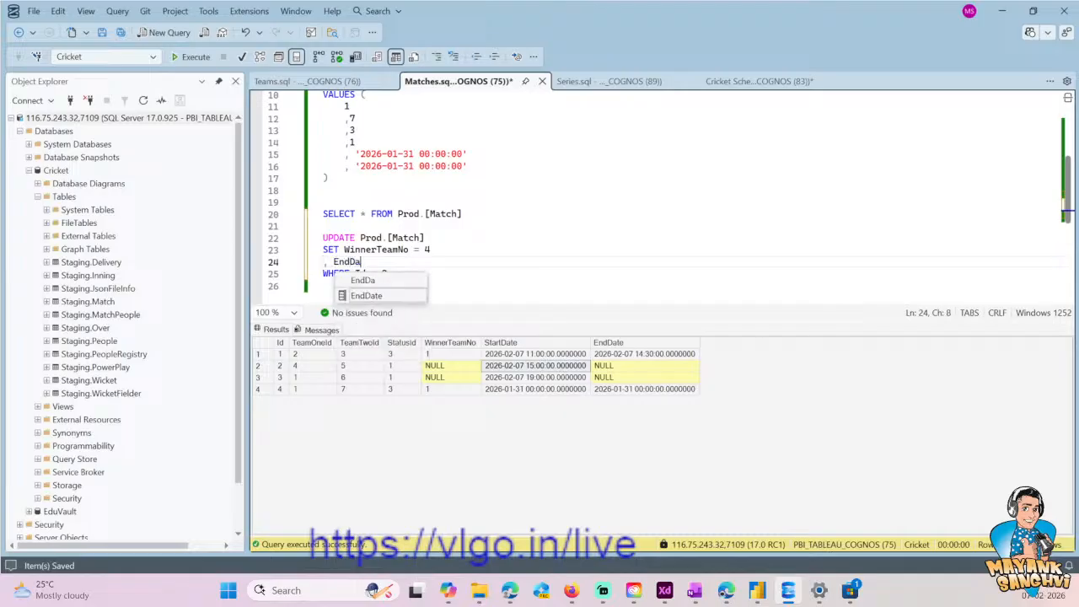
text(te = '')
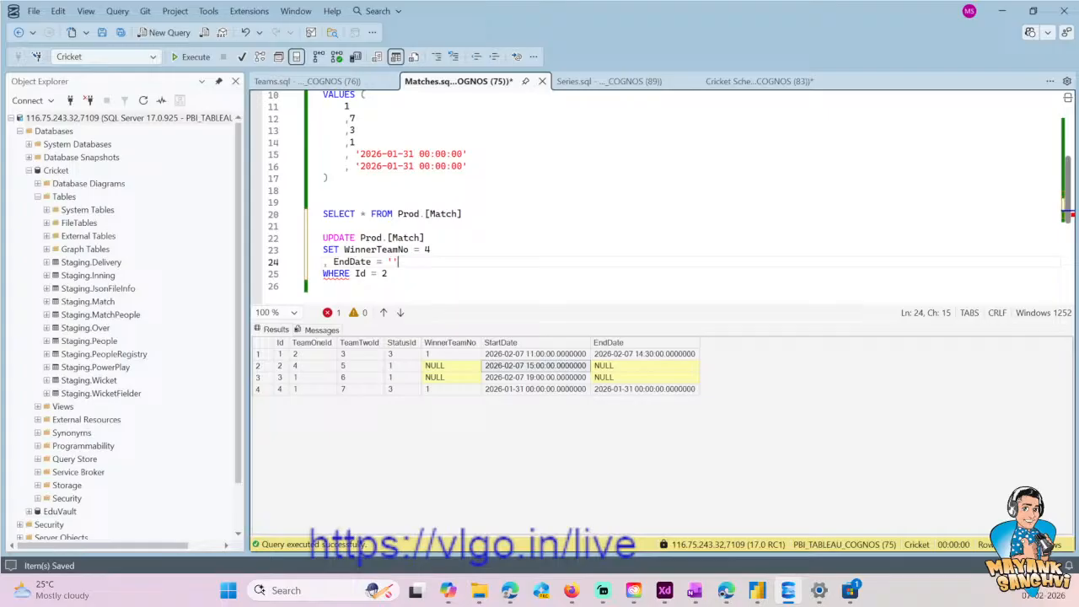
drag(360, 166, 462, 166)
key(ctrl+c)
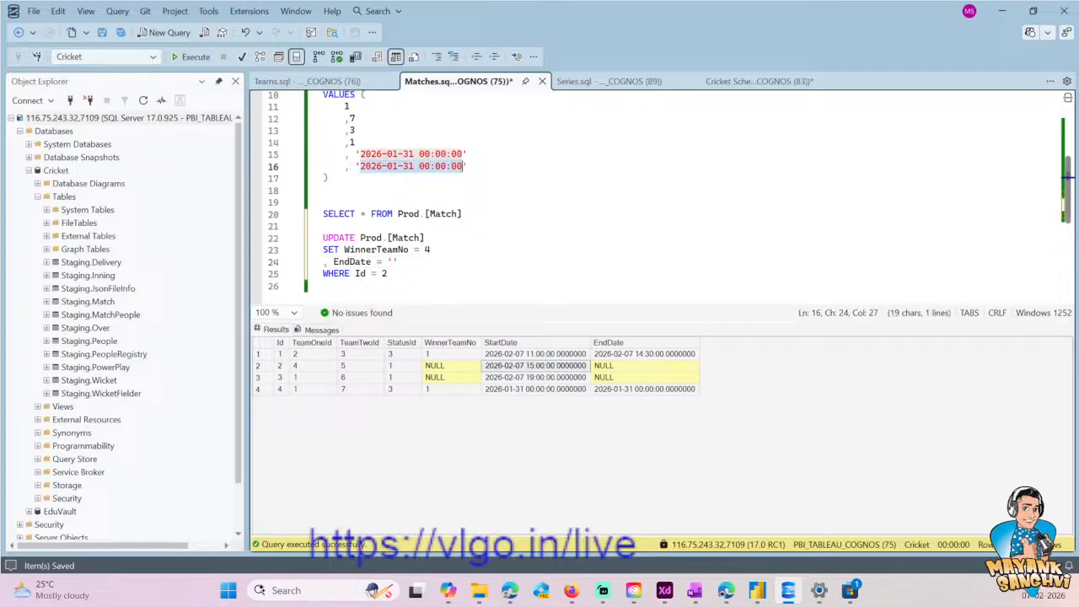
click(391, 261)
key(ctrl+v)
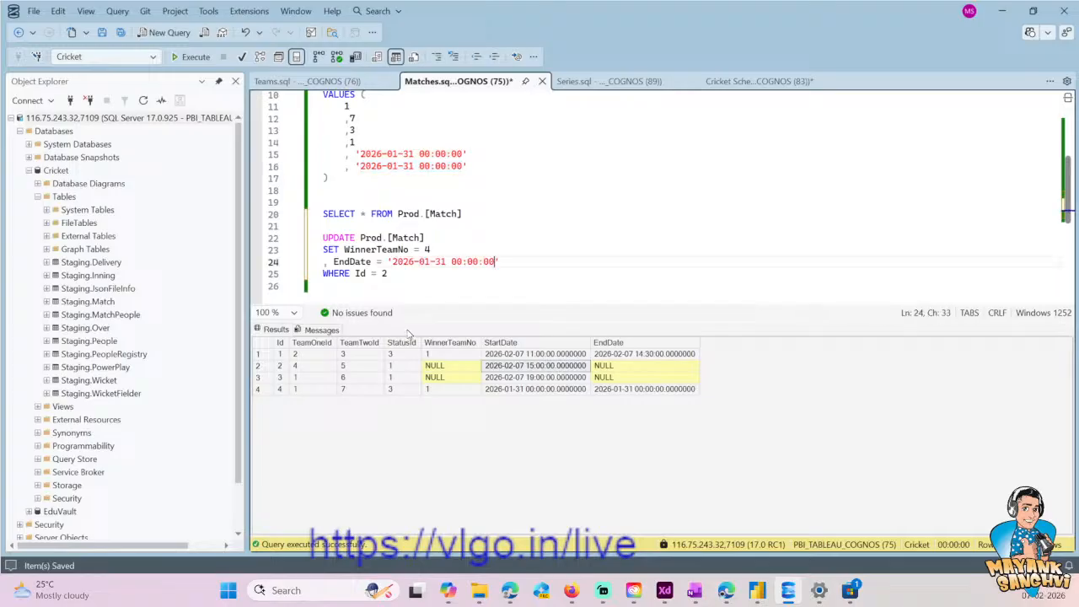
key(Left)
key(Left)
key(Left)
key(Left)
key(Left)
key(Left)
key(Left)
key(Left)
key(Left)
key(Left)
key(BackSpace)
text(2)
key(BackSpace)
key(BackSpace)
text(07)
key(Right)
key(shift+Right)
key(shift+Right)
text(18)
key(shift+Right)
key(shift+Right)
text(30)
key(BackSpace)
text(5)
key(Down)
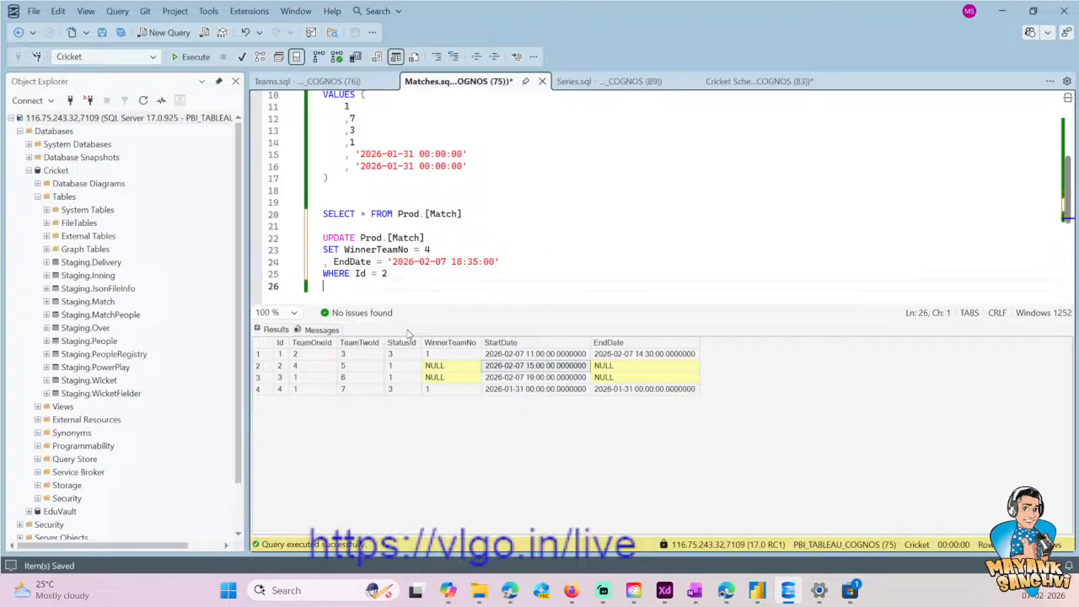
- Execute only the UPDATE Prod.[Match] statement for Id 2 and save Matches.sql
key(shift+Home)
key(shift+Up)
key(shift+Up)
key(shift+Up)
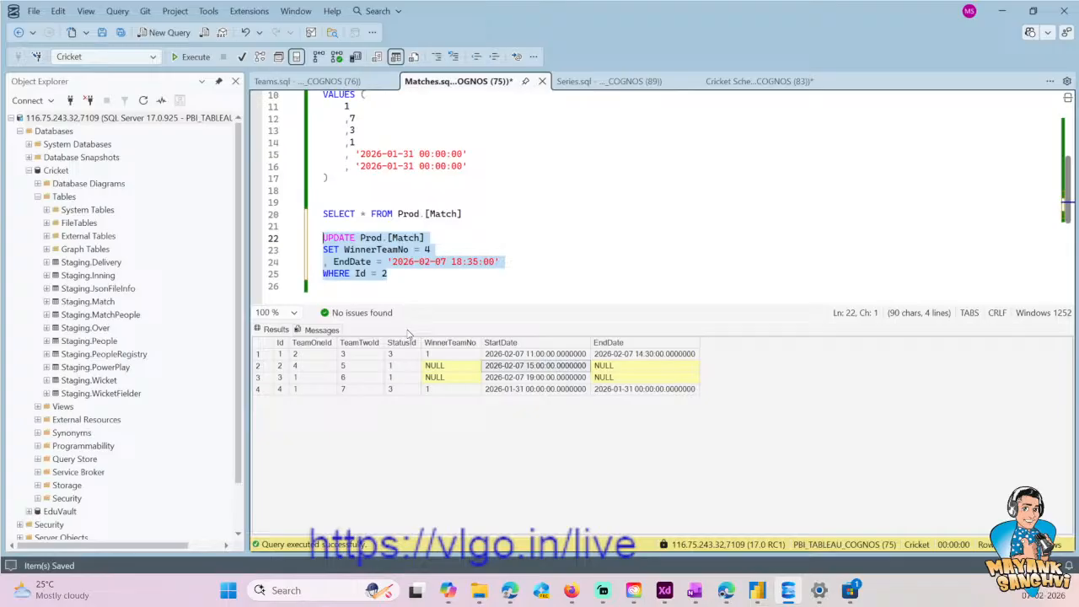
click(203, 63)
click(434, 250)
key(ctrl+s)
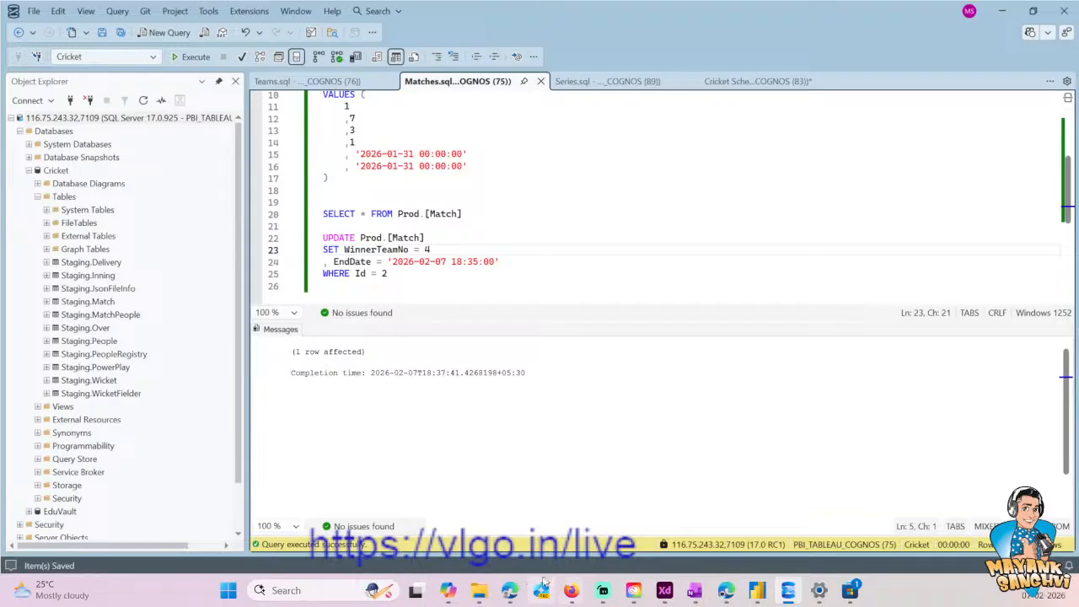
- Switch to Power BI Desktop, refresh the report data and collapse the filters area to widen the canvas
mouse_move(516, 592)
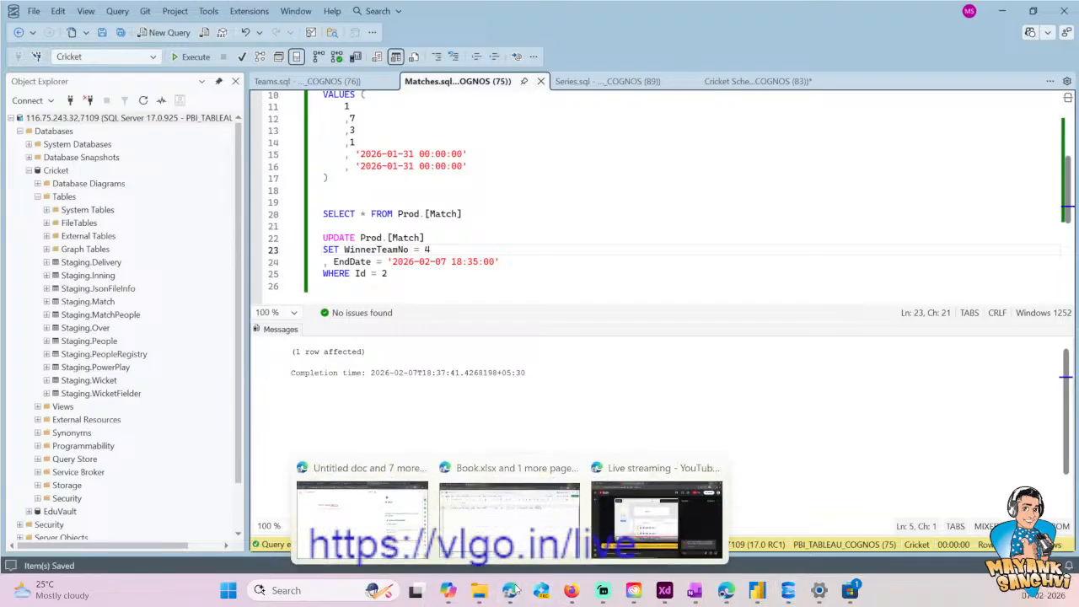
click(757, 591)
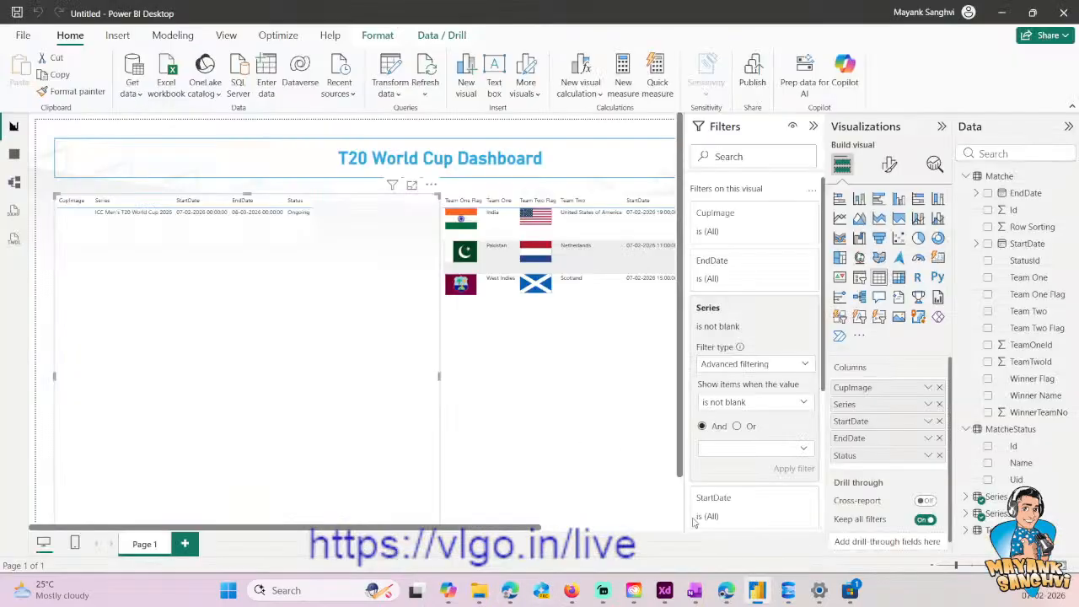
click(426, 96)
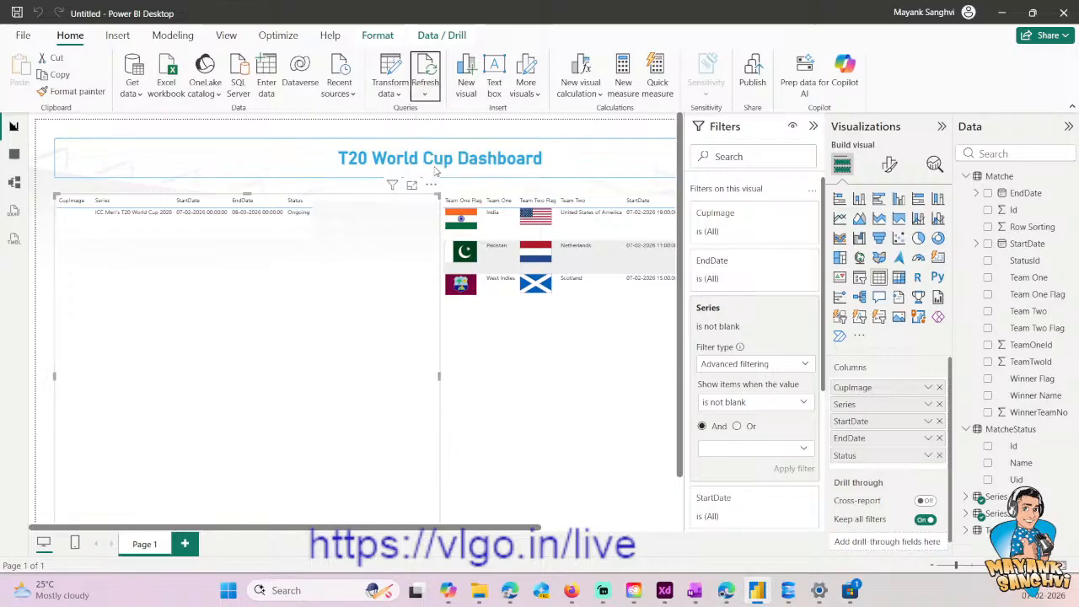
click(432, 167)
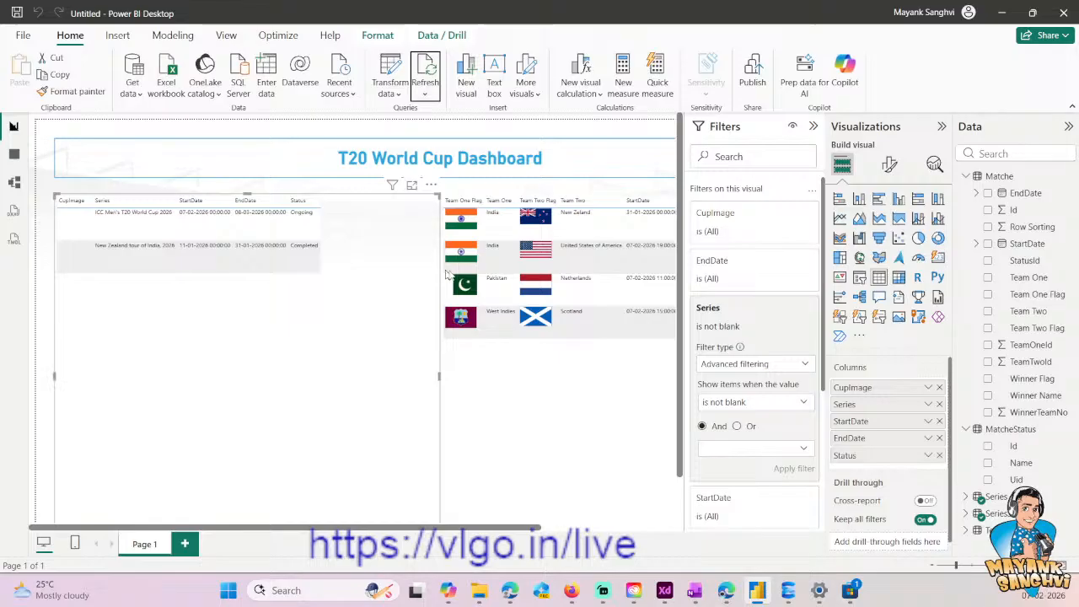
click(814, 127)
scroll(790, 504, right, 2)
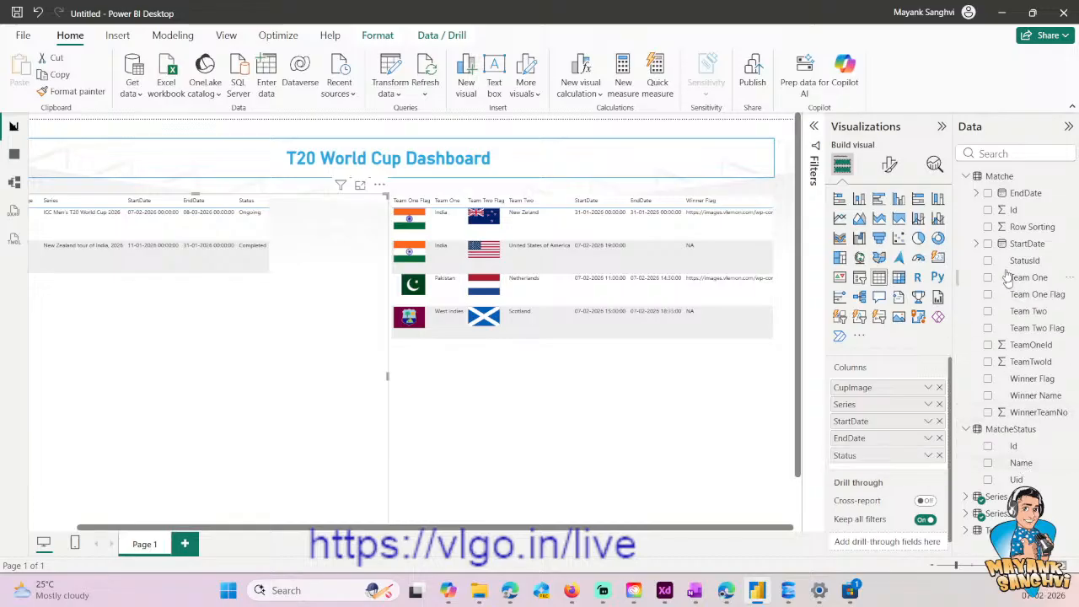
drag(996, 213, 892, 384)
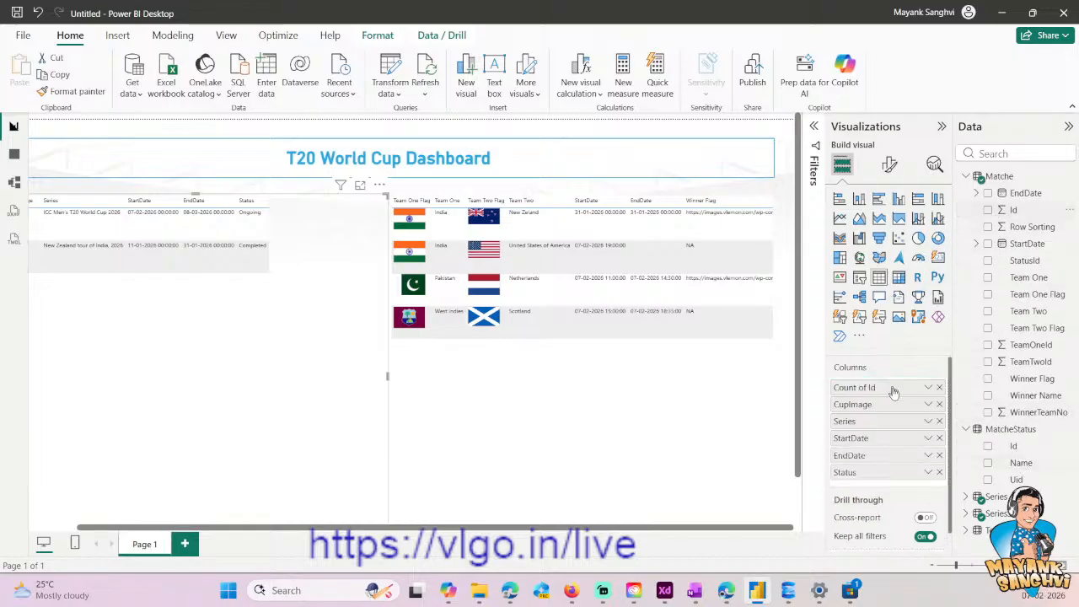
click(929, 388)
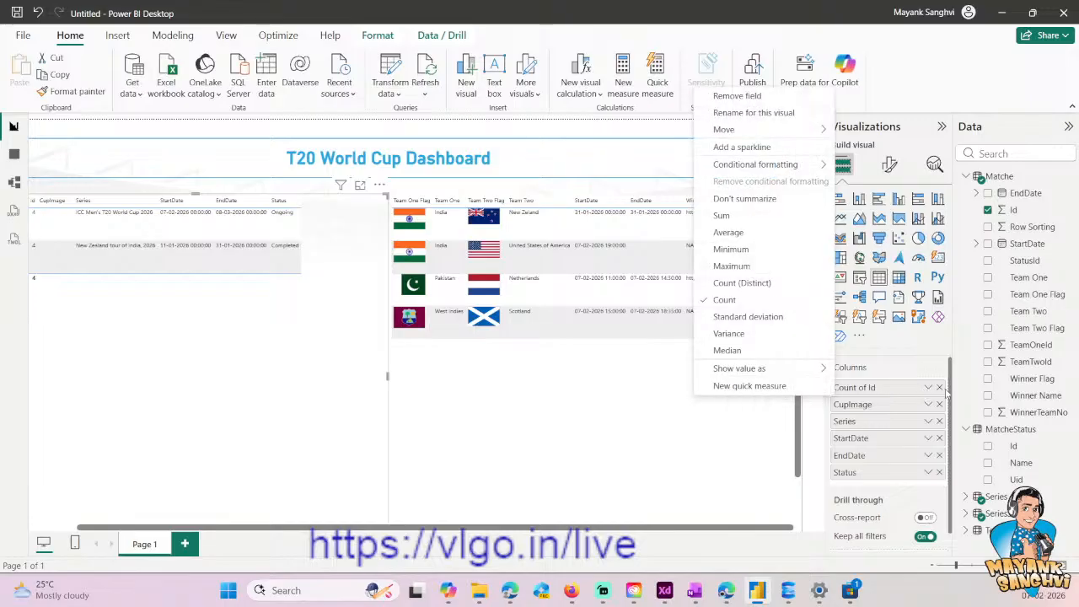
click(744, 200)
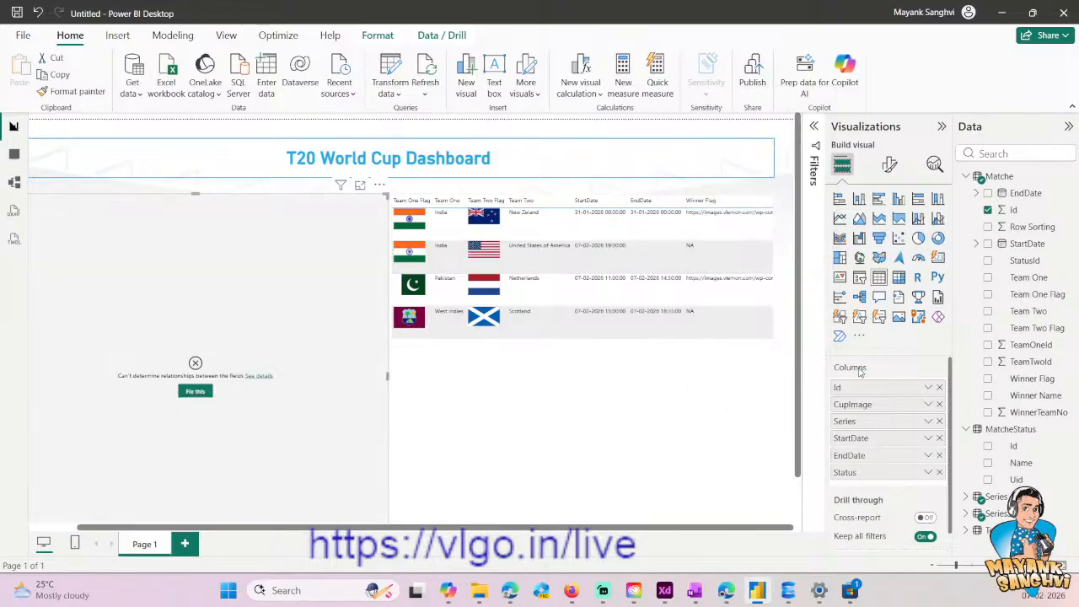
click(940, 388)
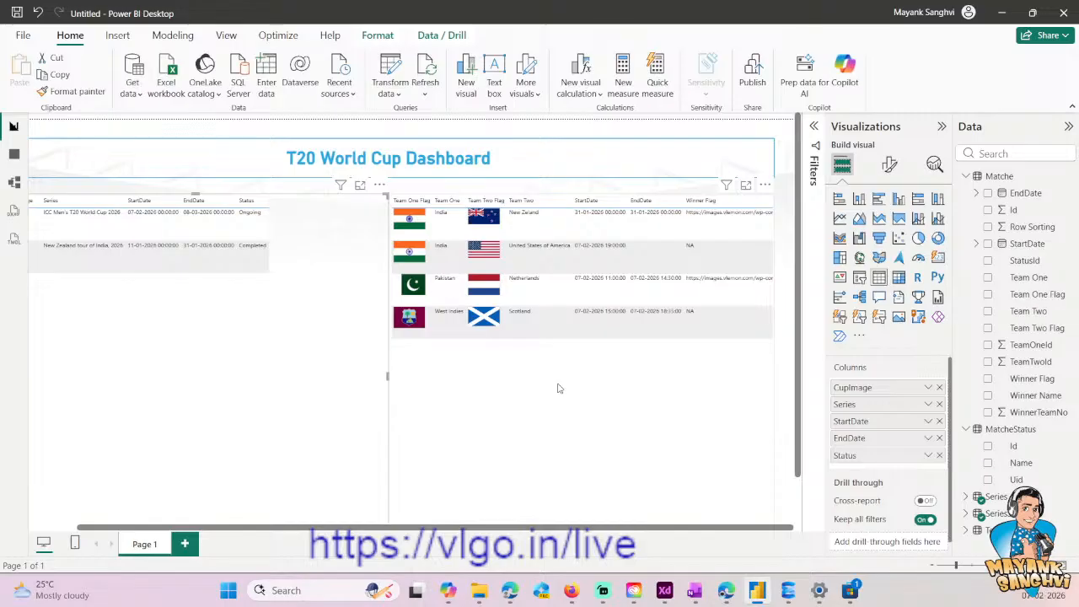
- Add the Matche table's Id as the first column of the matches table visual and set it to not summarize
click(563, 406)
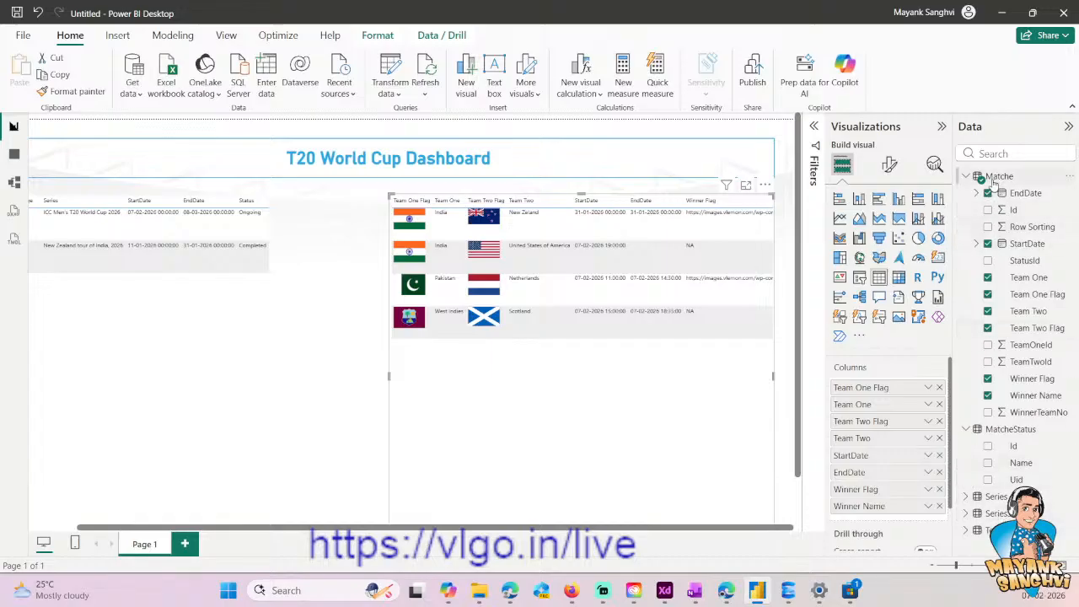
drag(1010, 211, 896, 383)
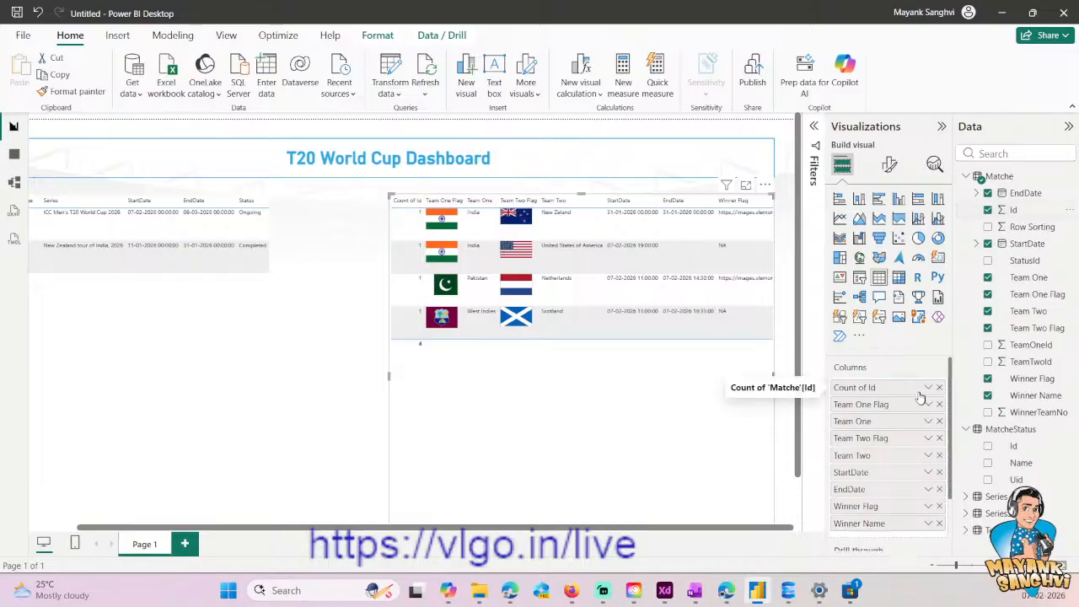
click(927, 388)
click(733, 199)
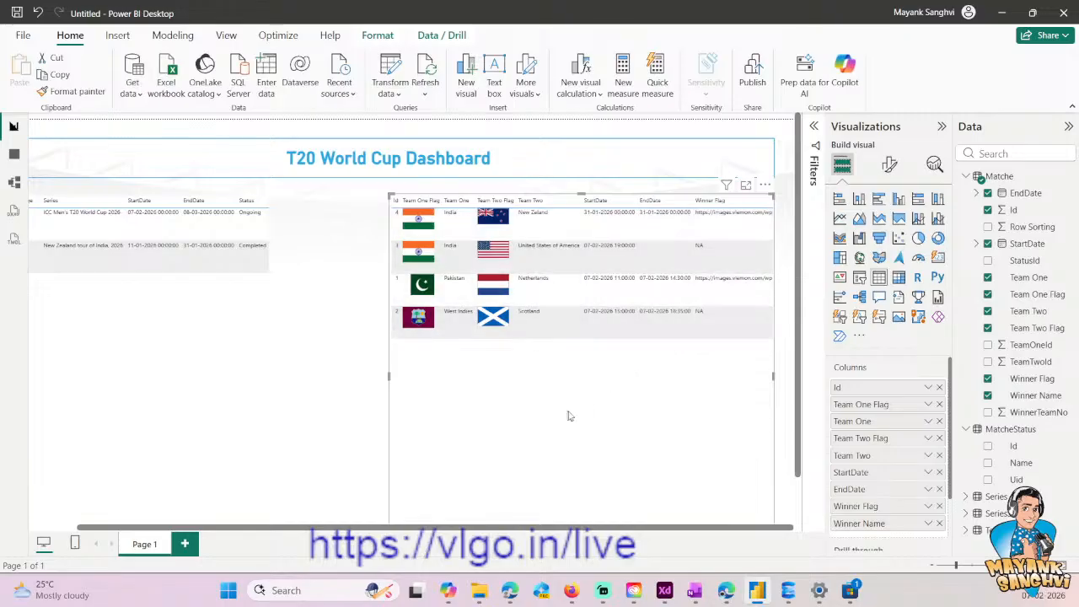
- Set the Matche Id field to sort by the Row Sorting column
click(1013, 210)
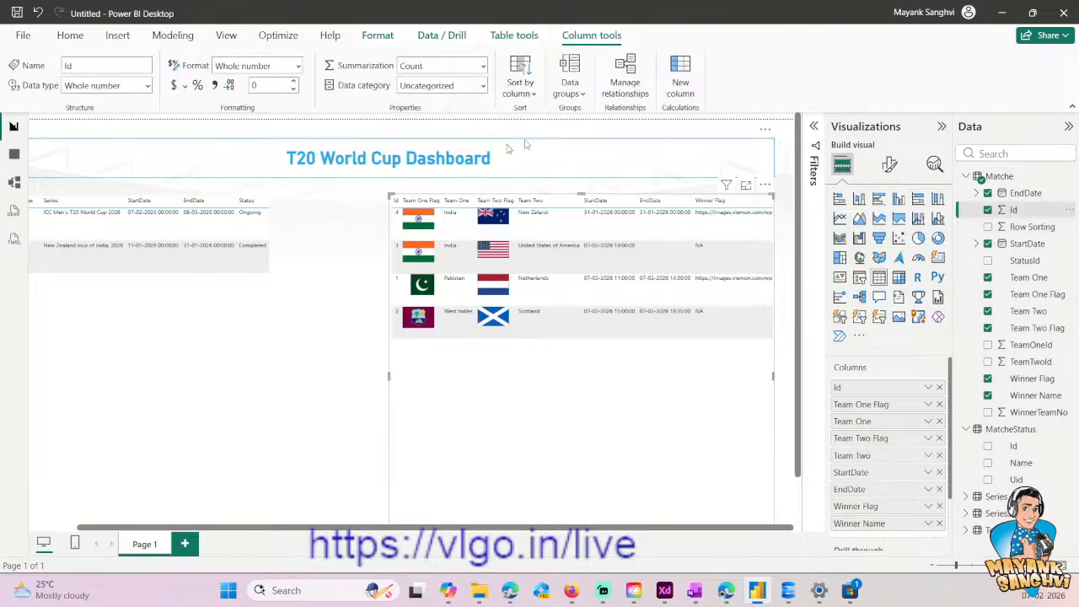
click(520, 87)
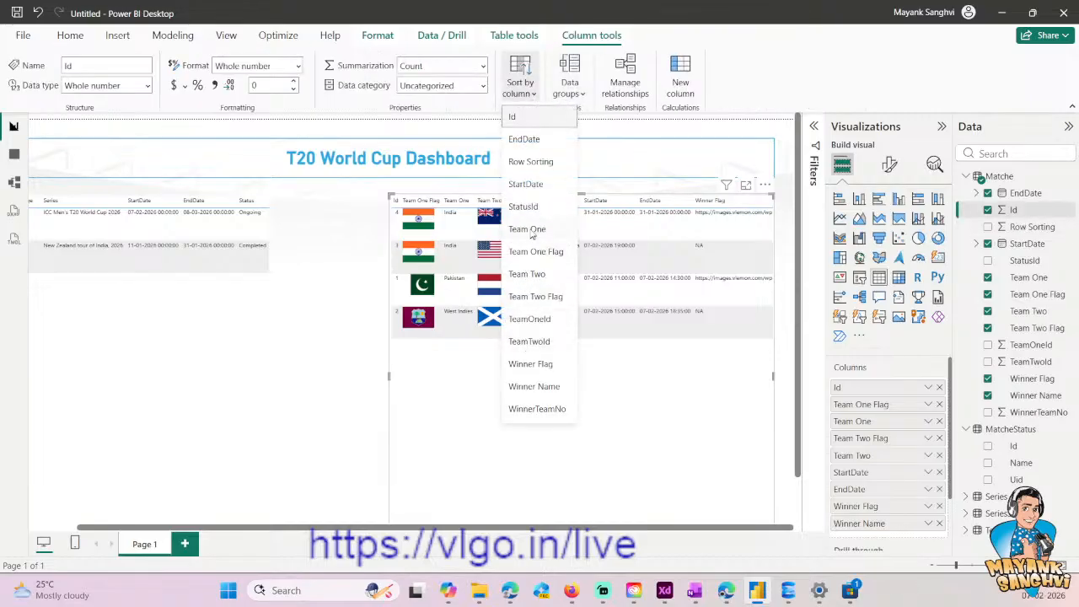
click(530, 161)
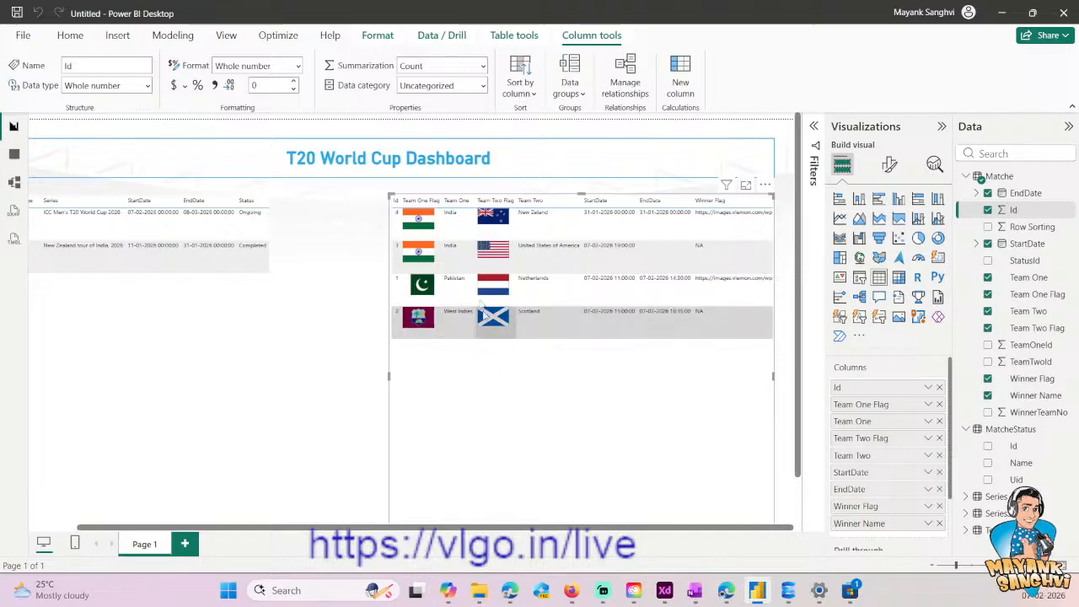
- Open the Matche query in Power Query Editor, check the Added Index settings without changing them, and refresh the preview
click(71, 36)
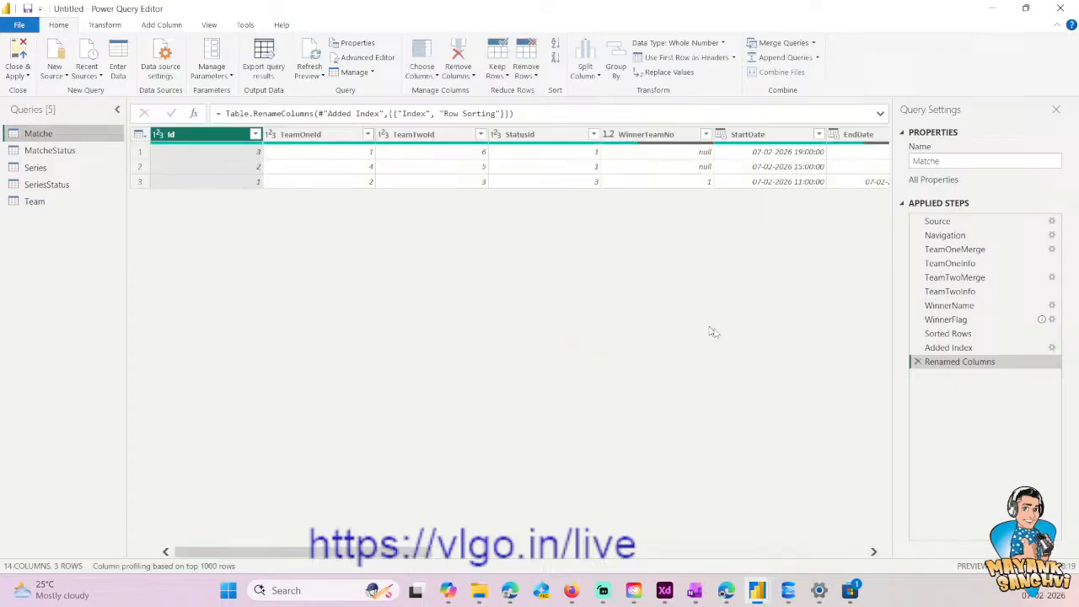
click(950, 349)
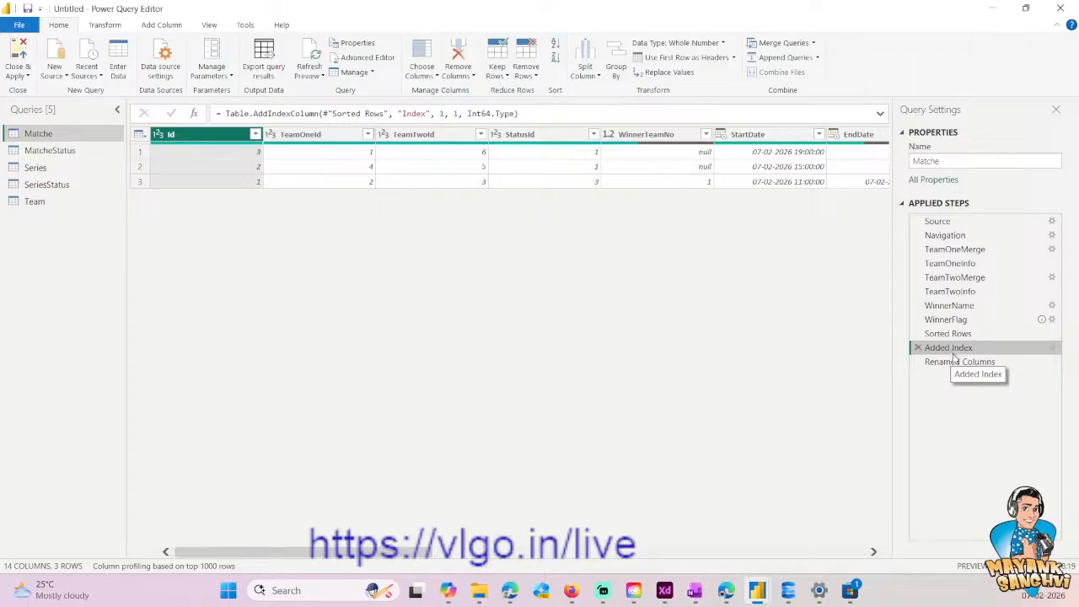
click(956, 361)
double_click(951, 348)
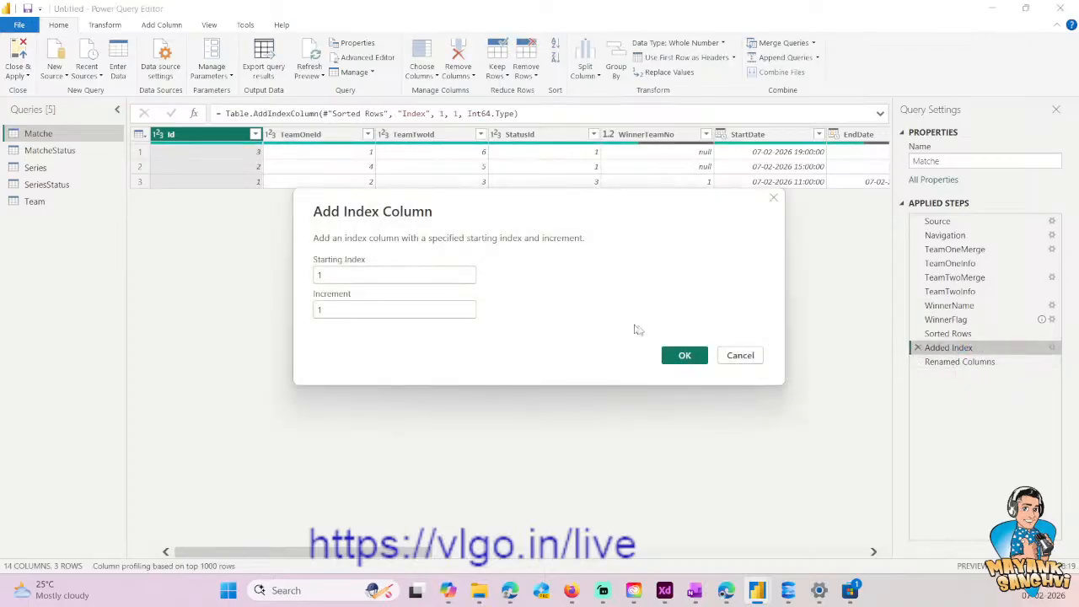
click(740, 355)
click(303, 58)
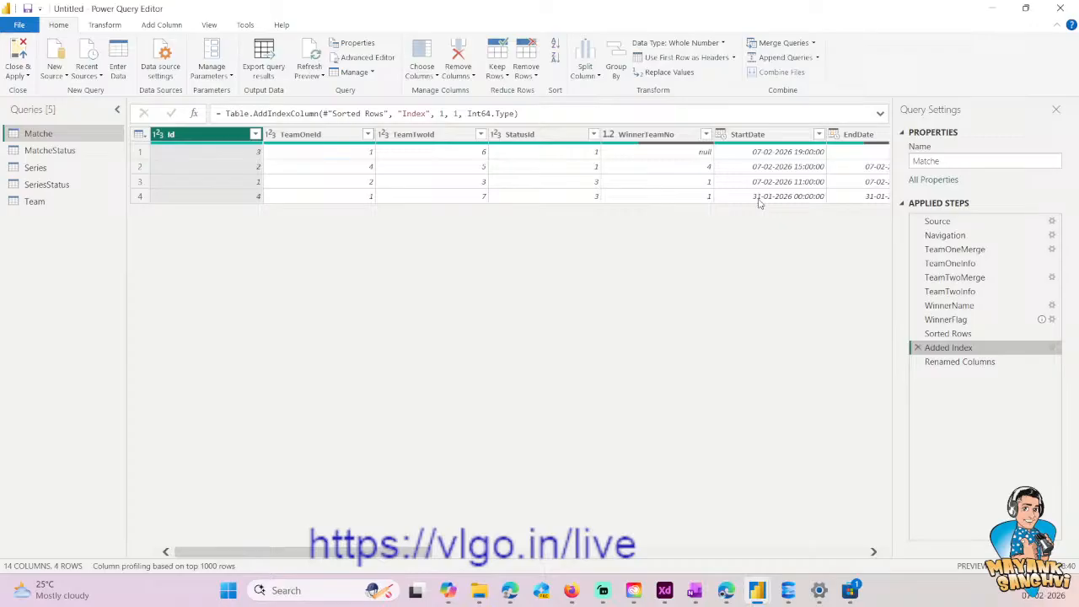
- Compare the Matche query's Sorted Rows and Added Index results, examining the StartDate order, winner columns and Index values
click(945, 334)
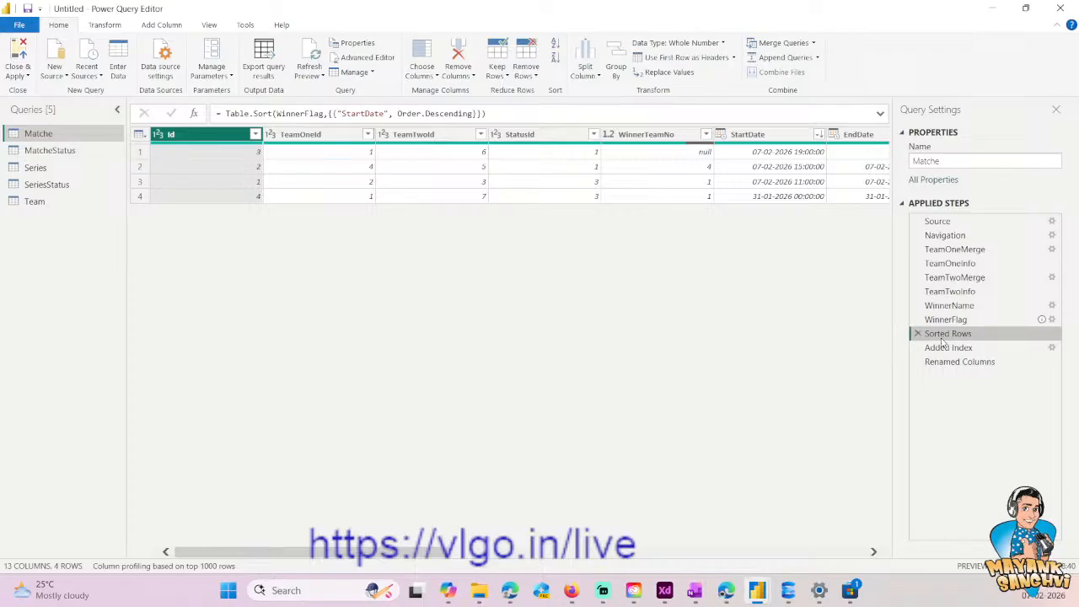
click(843, 553)
drag(686, 551, 533, 562)
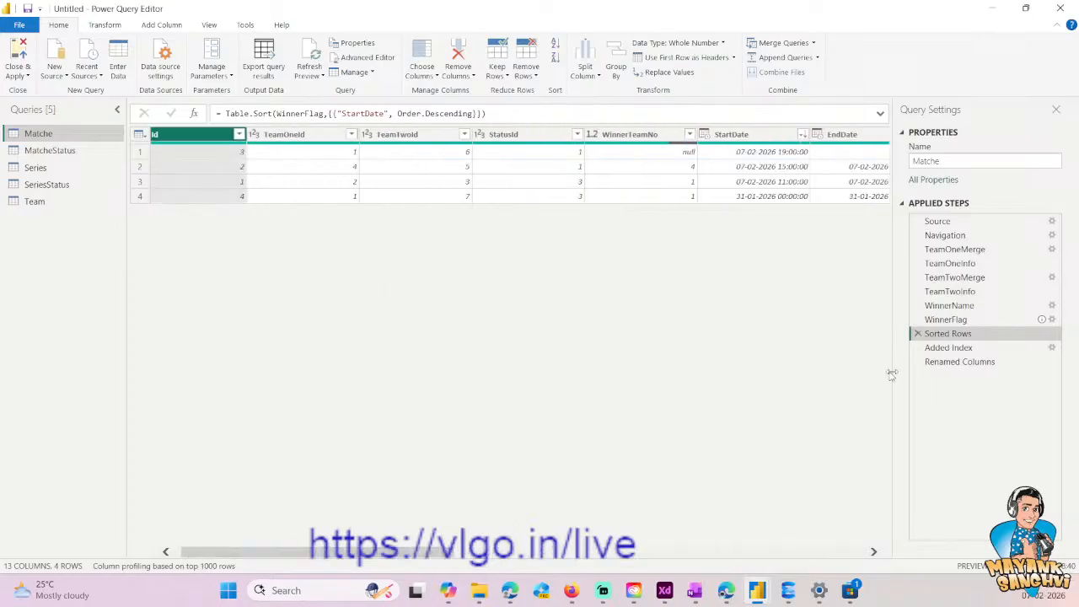
click(948, 349)
drag(417, 554, 874, 557)
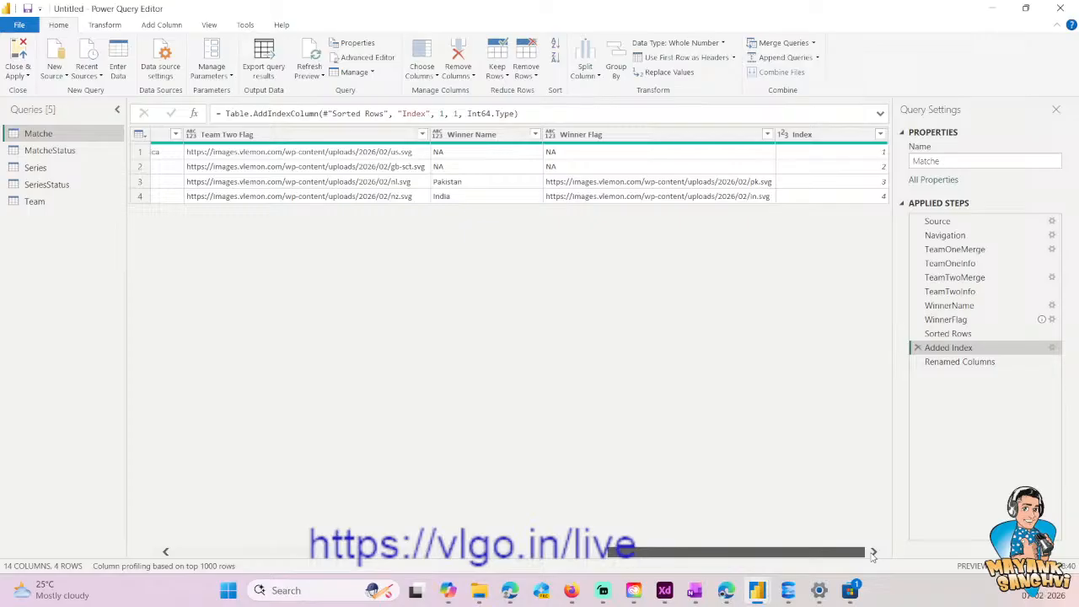
click(572, 555)
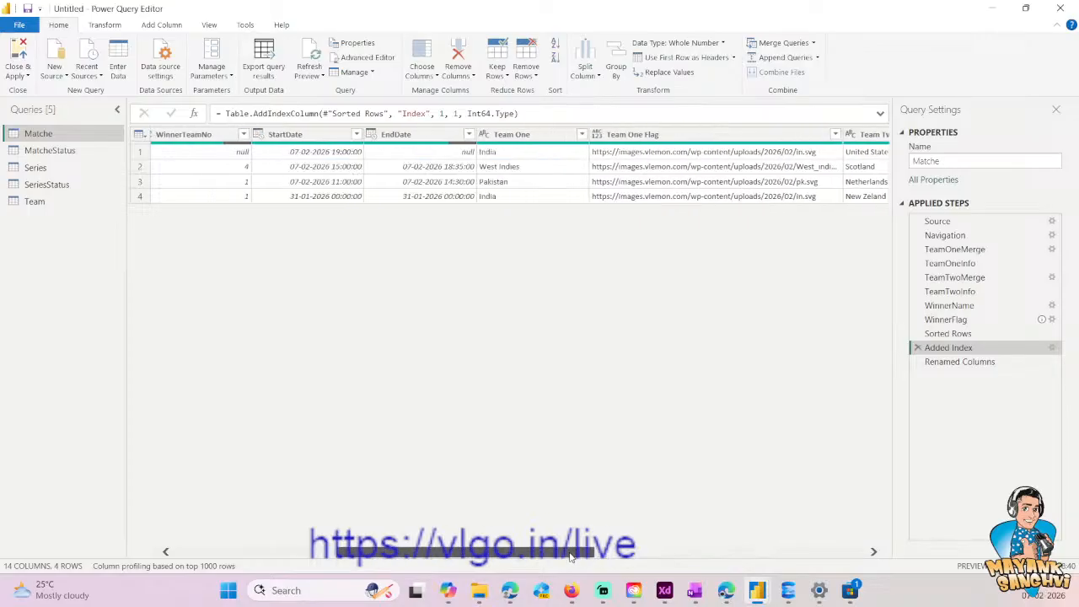
drag(571, 557, 379, 556)
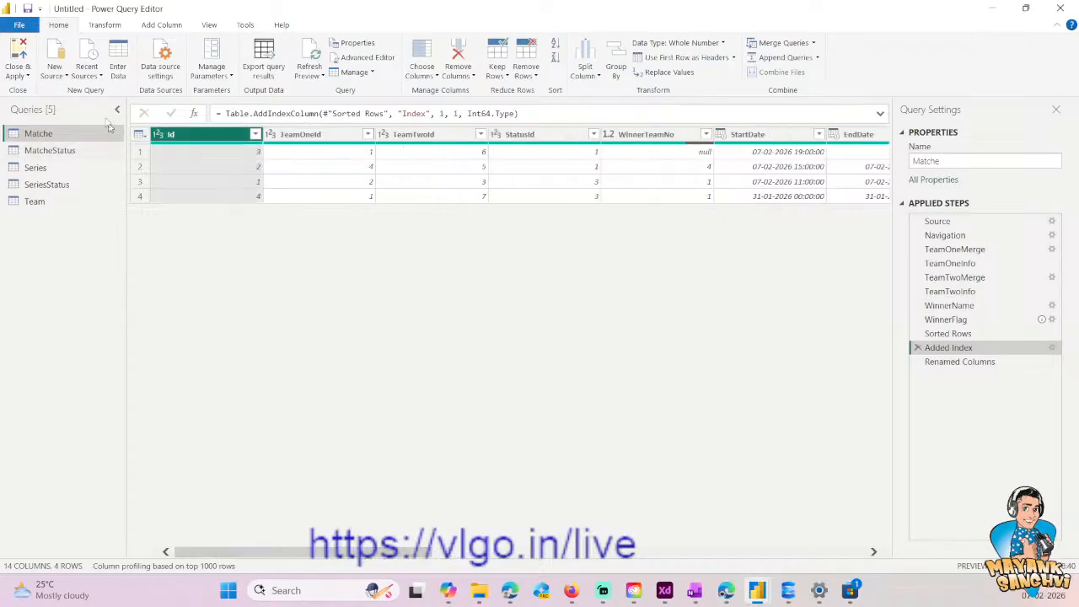
- Close the query editor applying its changes, and replace Id with Row Sorting in the matches table visual
click(11, 75)
click(26, 95)
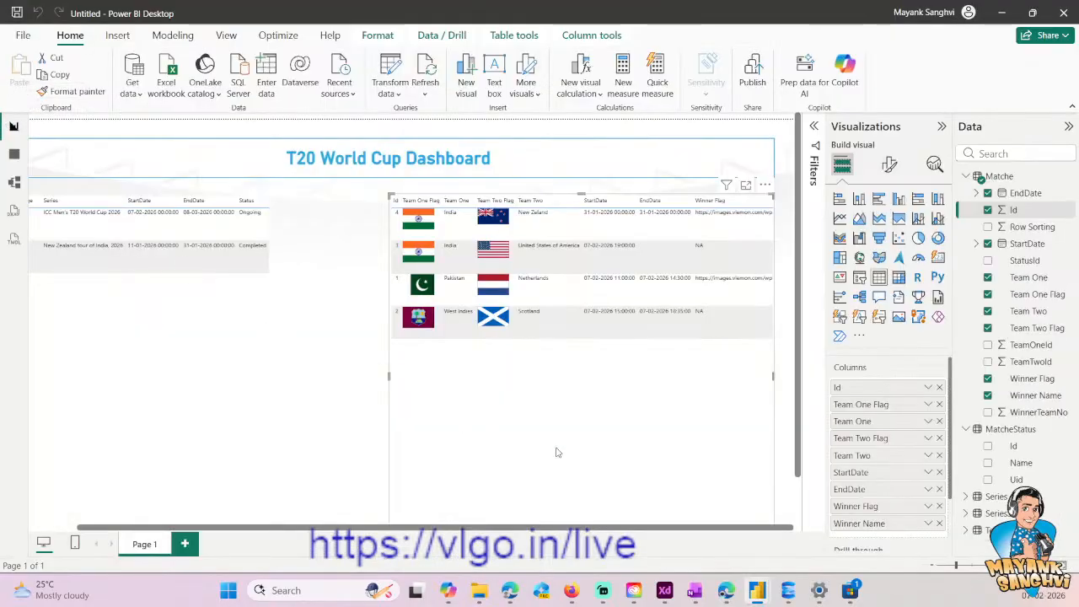
click(989, 210)
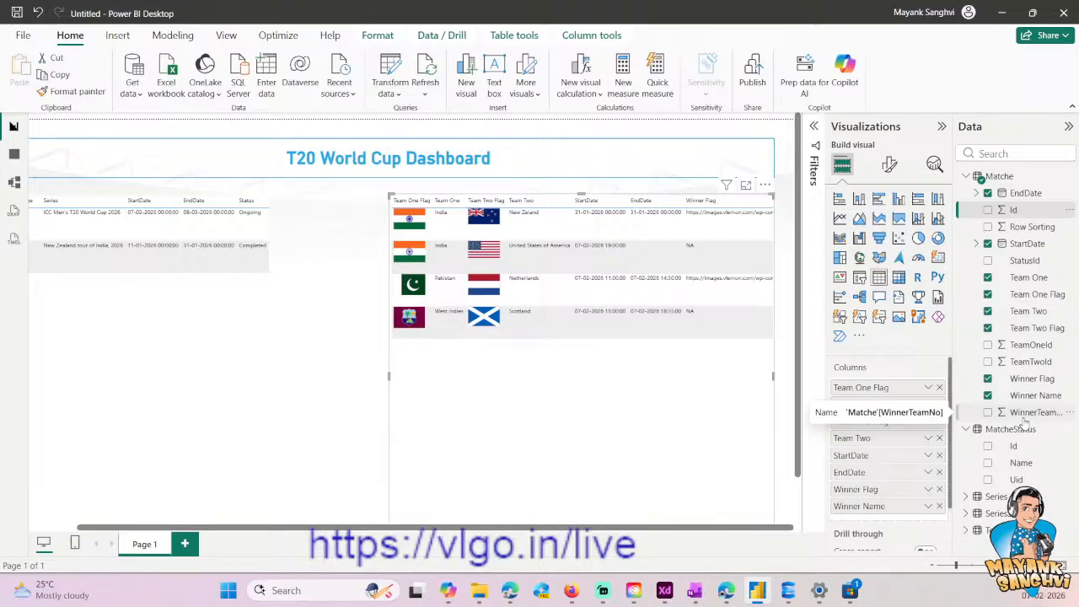
click(988, 227)
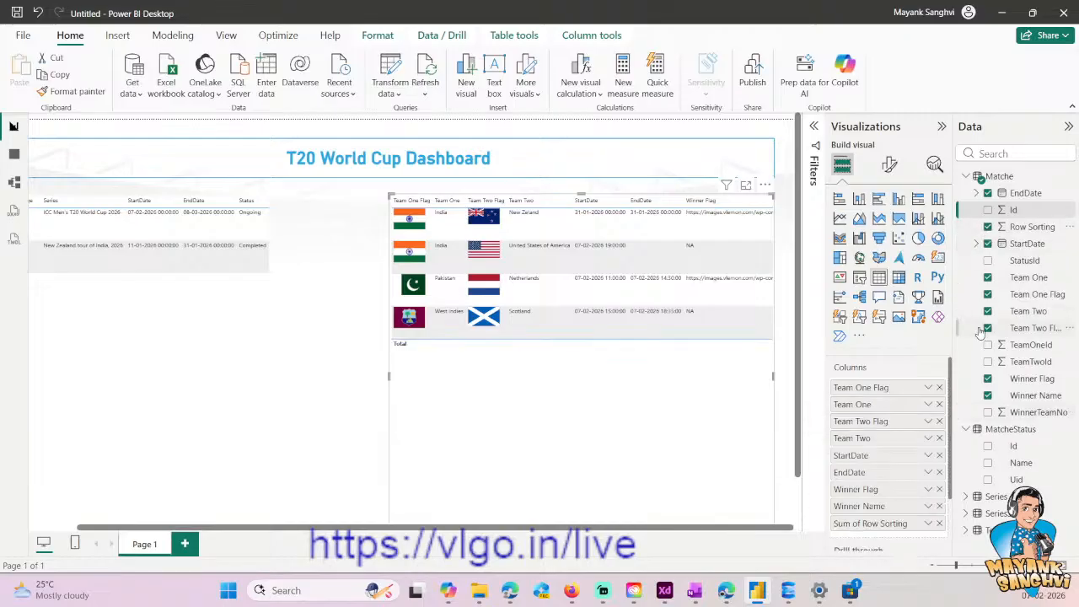
- Make Row Sorting the first column of the matches table and stop summarizing its values
drag(872, 524, 873, 388)
right_click(874, 387)
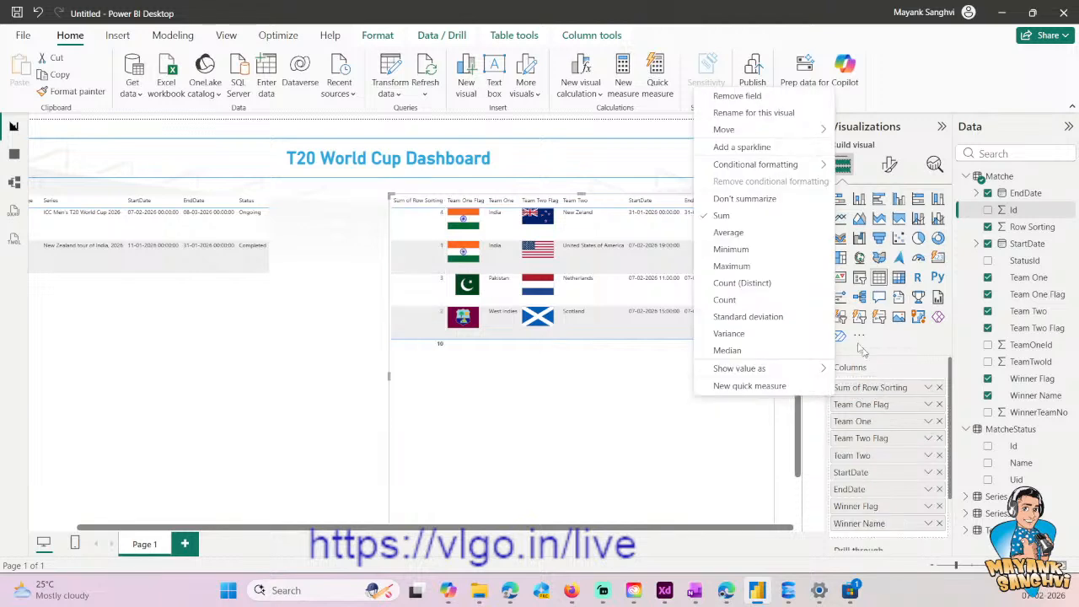
click(744, 198)
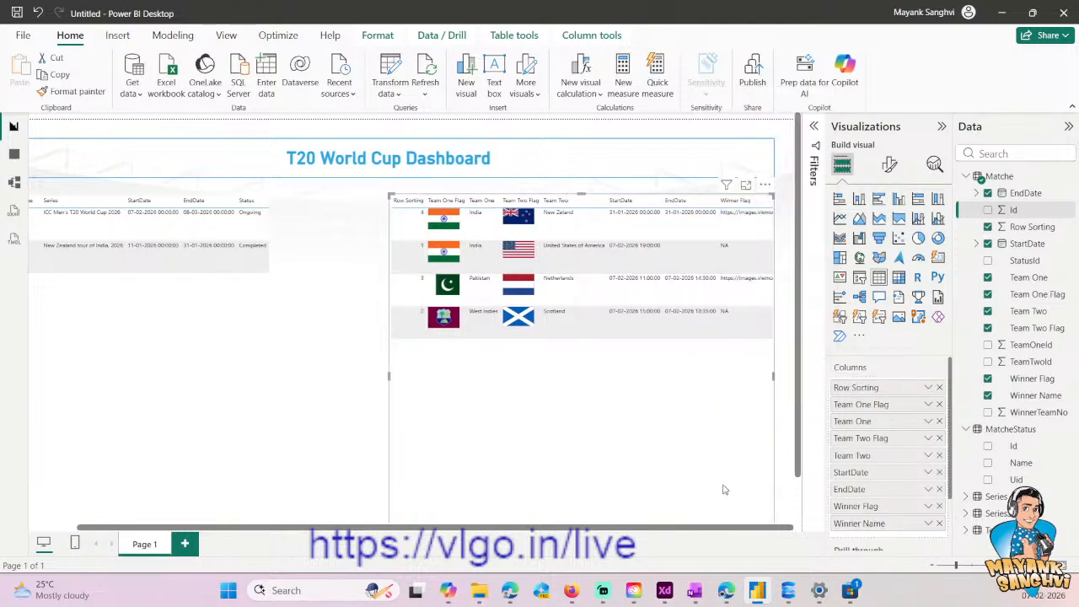
- Sort the matches table by StartDate and remove the Row Sorting column from it
click(765, 184)
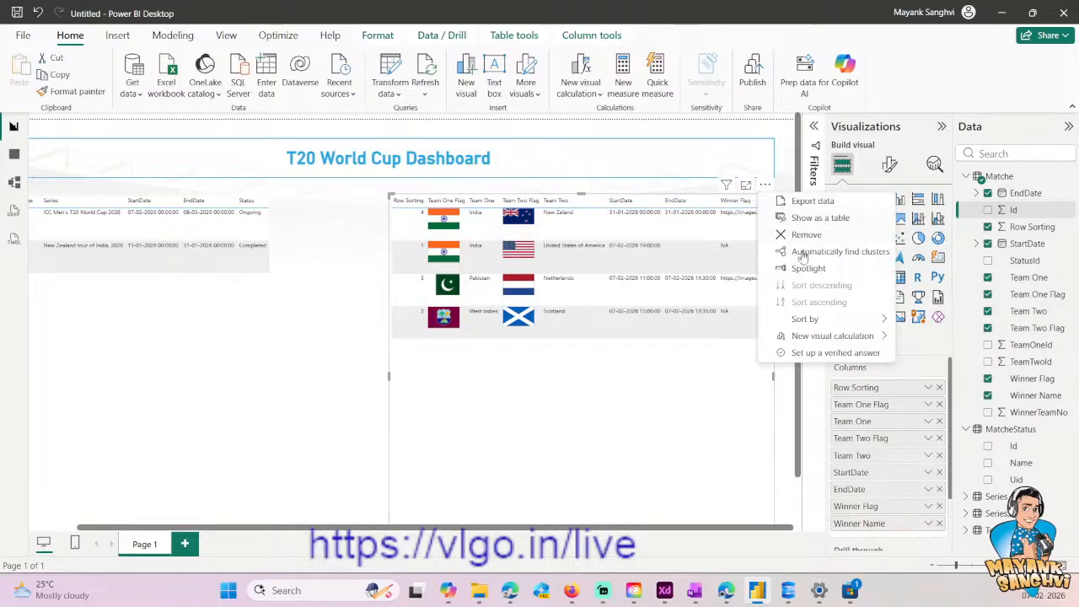
mouse_move(816, 326)
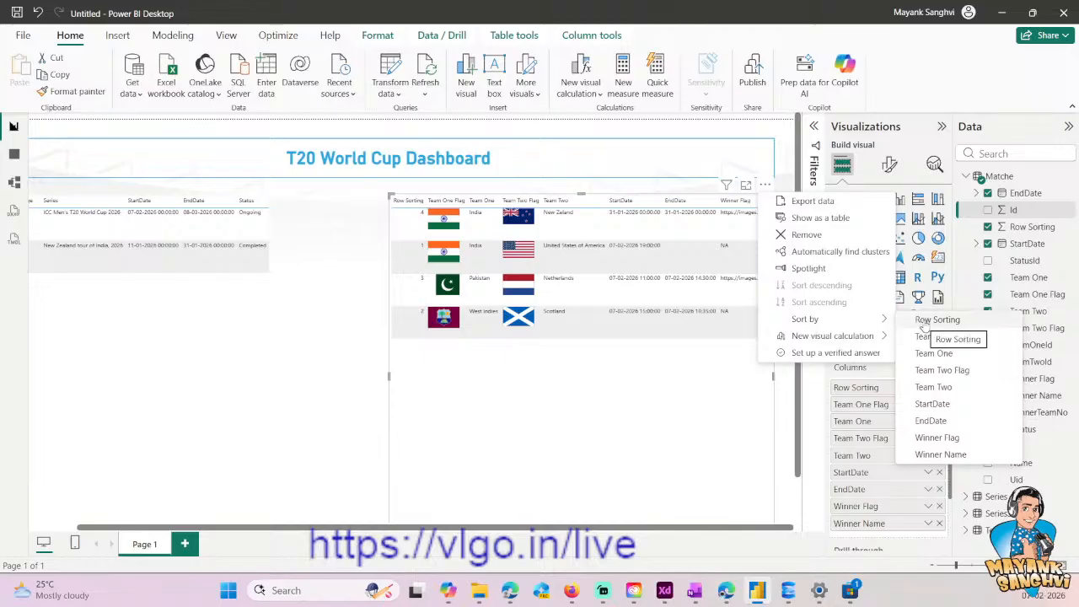
click(938, 407)
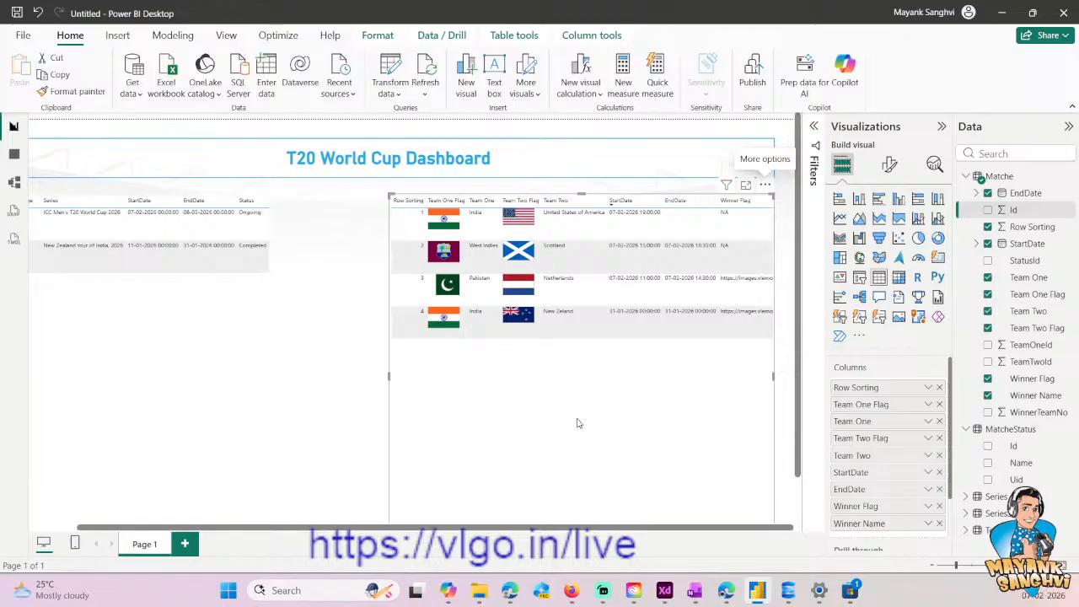
click(939, 387)
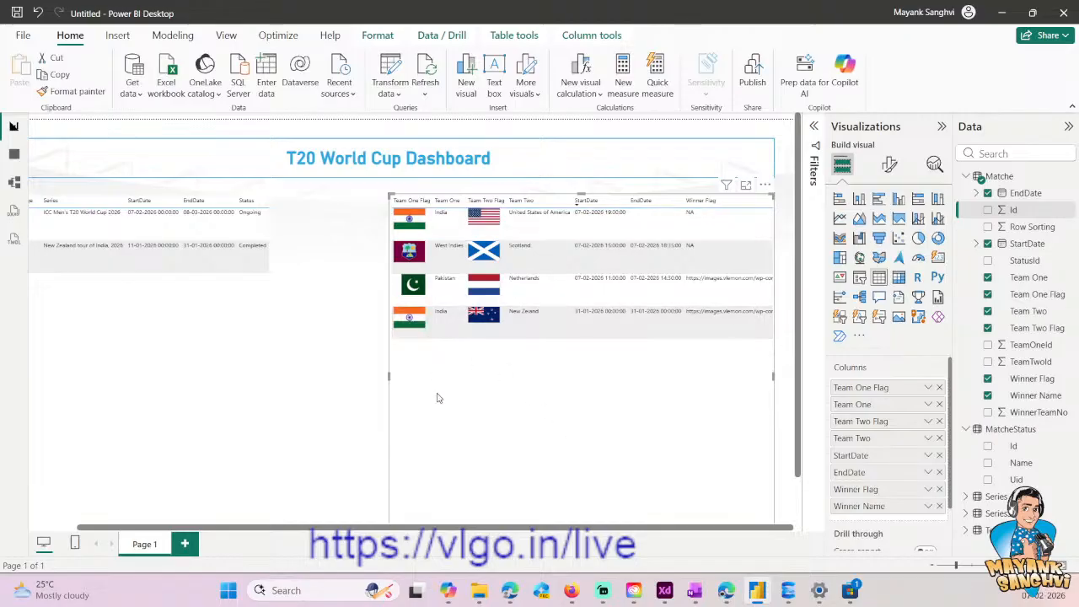
- Reposition the matches table so it sits level with the series table and directly beside it
click(340, 479)
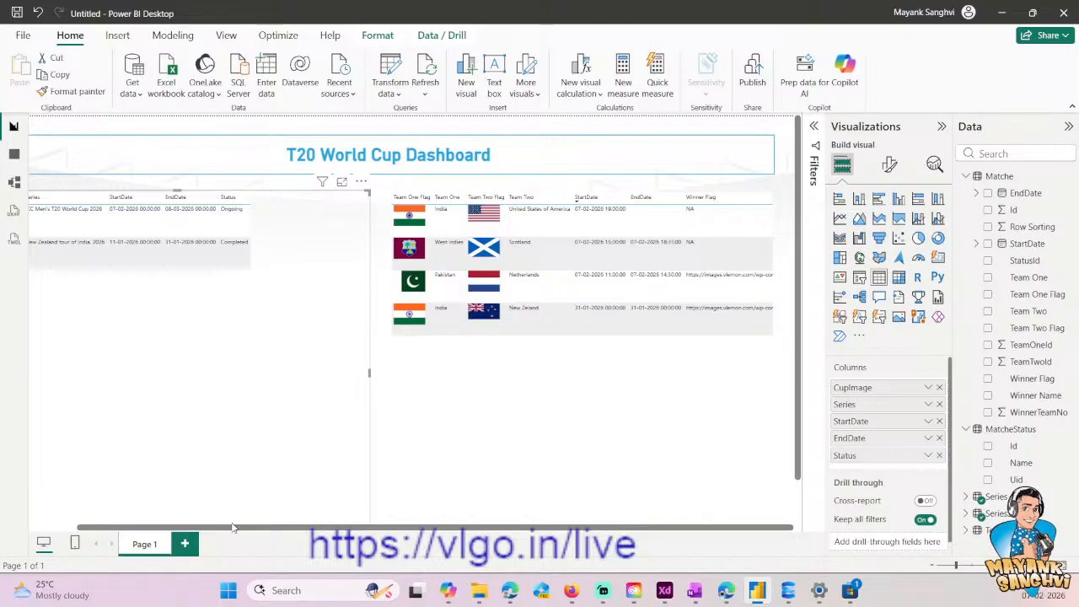
drag(245, 530, 196, 528)
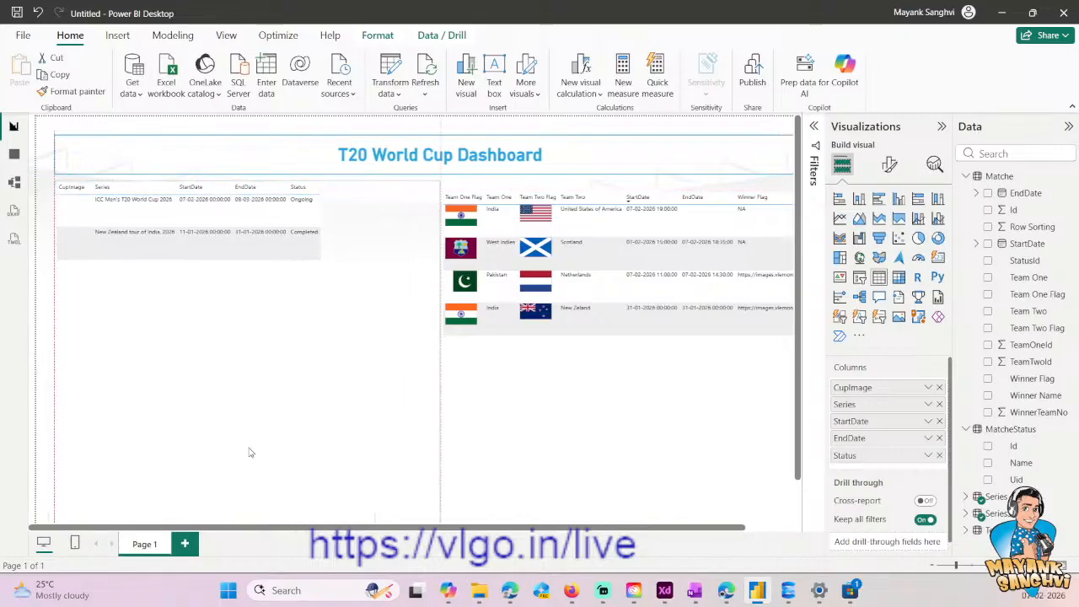
click(628, 427)
drag(586, 422, 583, 418)
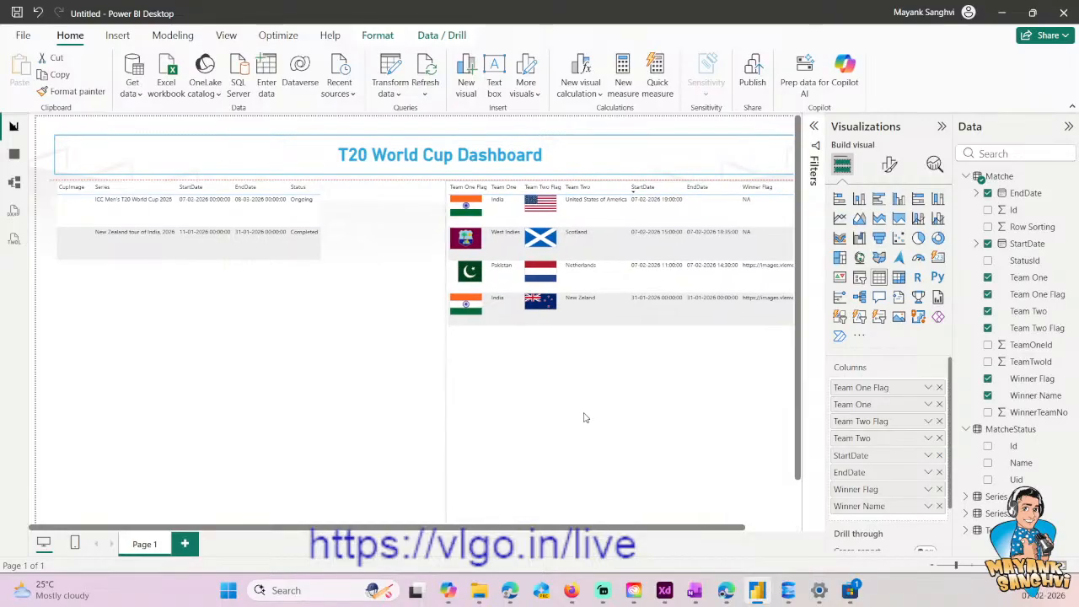
click(942, 566)
drag(596, 339, 591, 340)
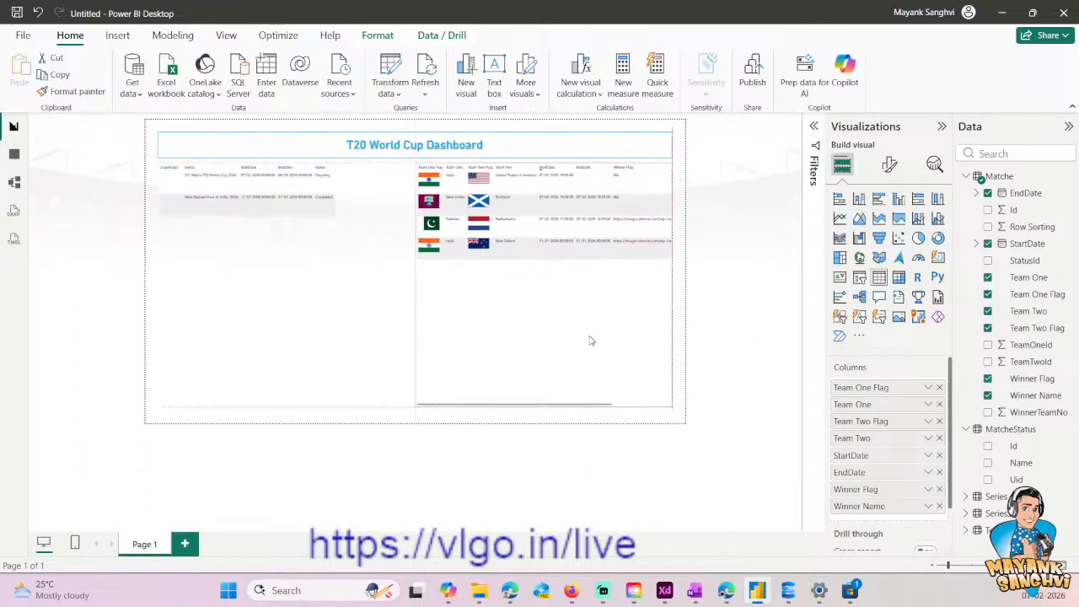
click(354, 307)
click(506, 308)
click(366, 308)
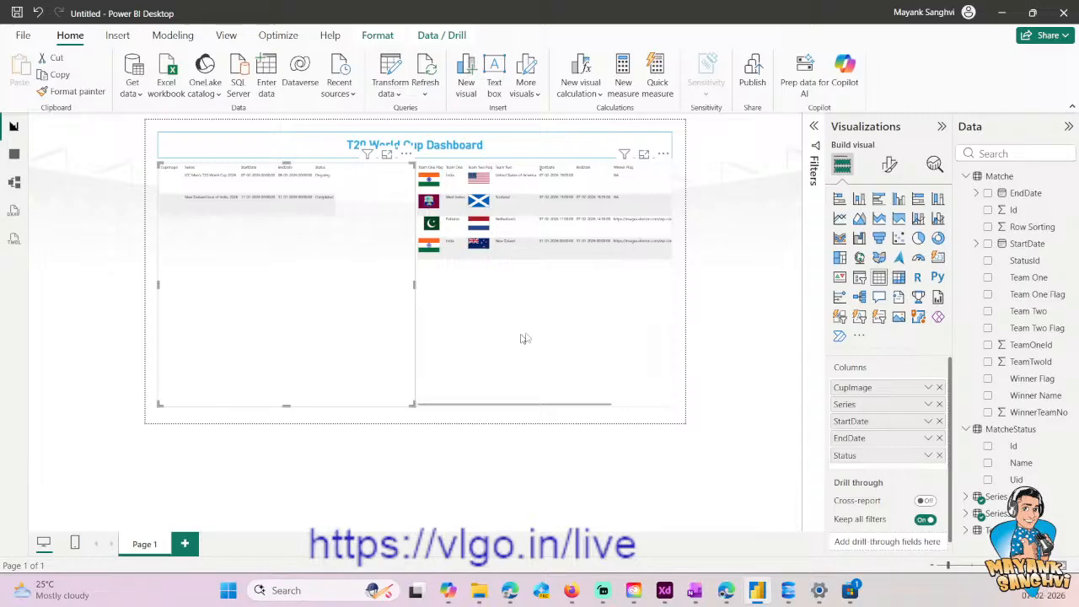
click(1003, 566)
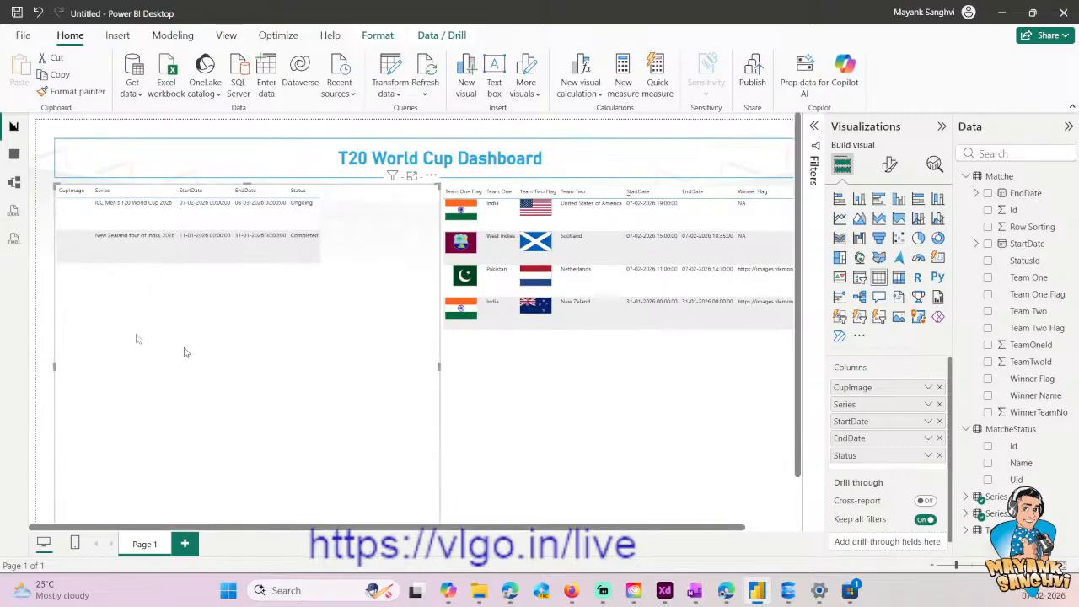
- Check whether choosing the ICC Men's T20 World Cup 2026 row in the series table filters the matches table
click(120, 221)
click(455, 242)
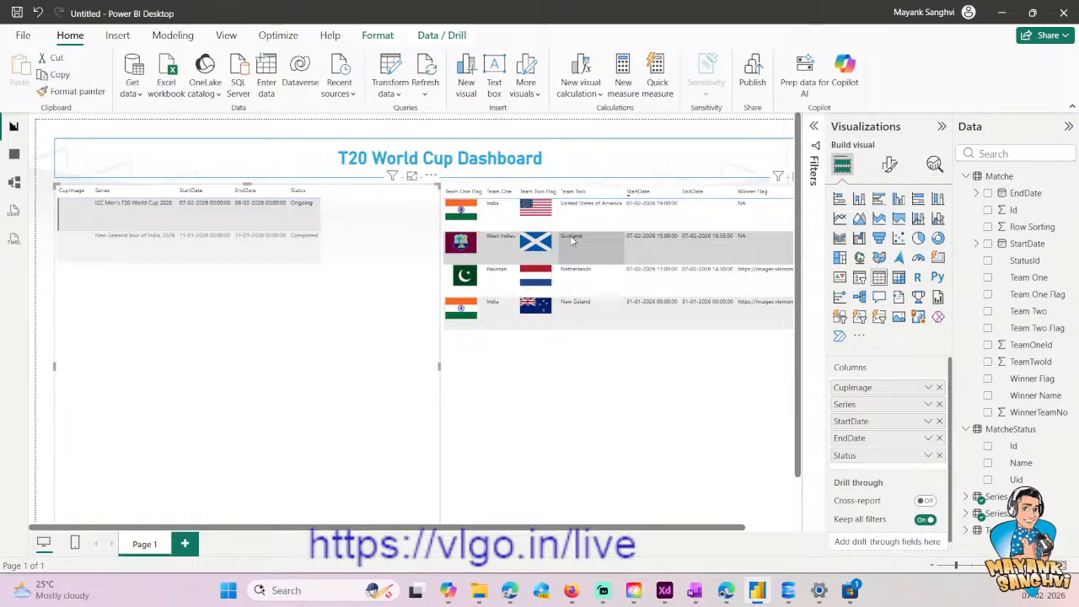
click(518, 386)
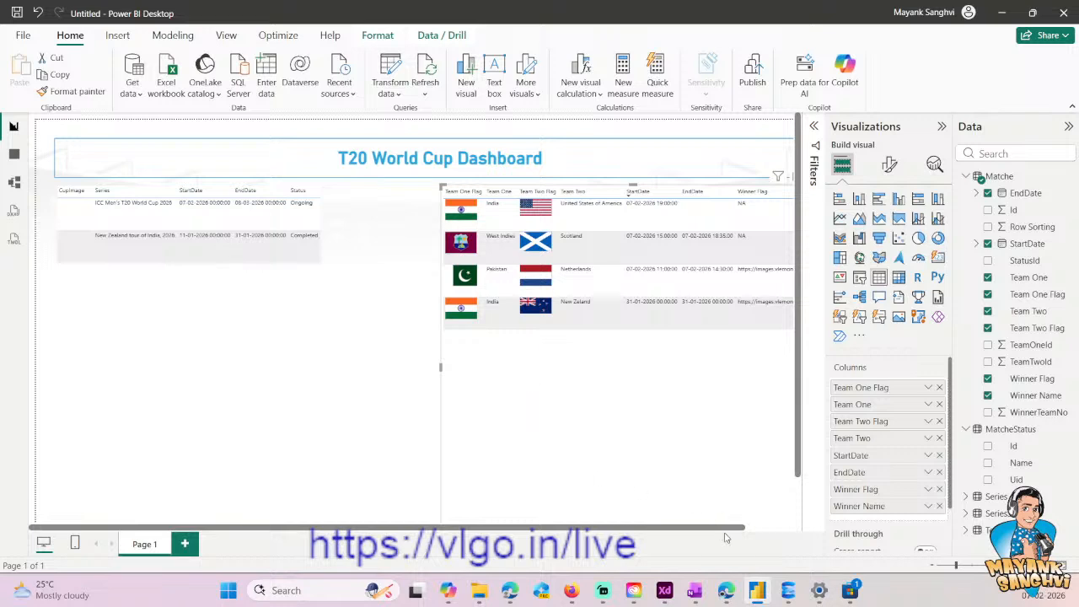
- Switch to SQL Server Management Studio and begin an ALTER TABLE Prod.[Match] statement above the INSERT in Matches.sql
click(787, 590)
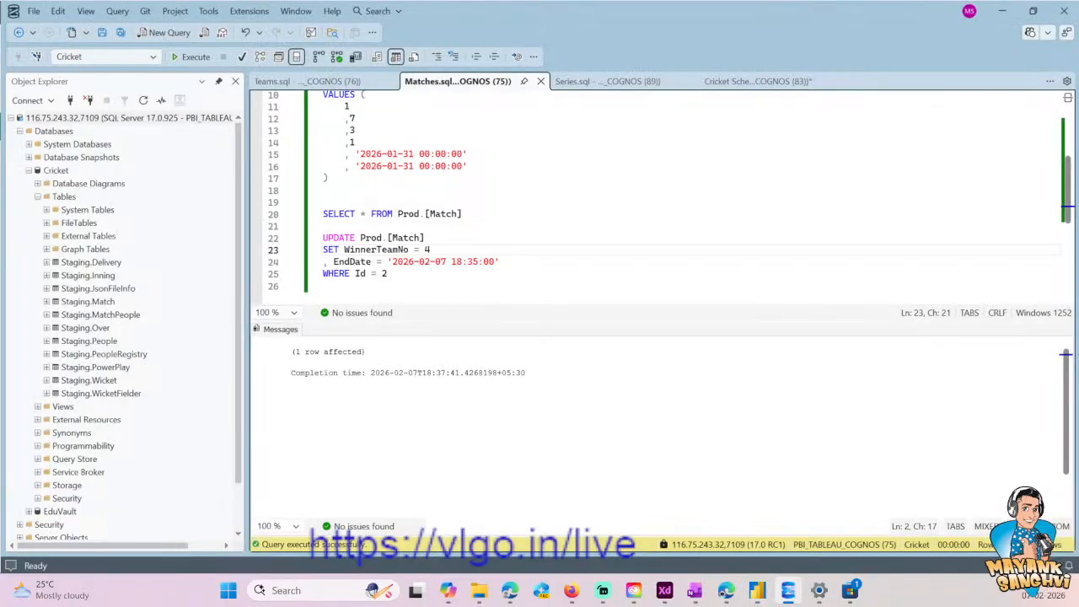
click(405, 251)
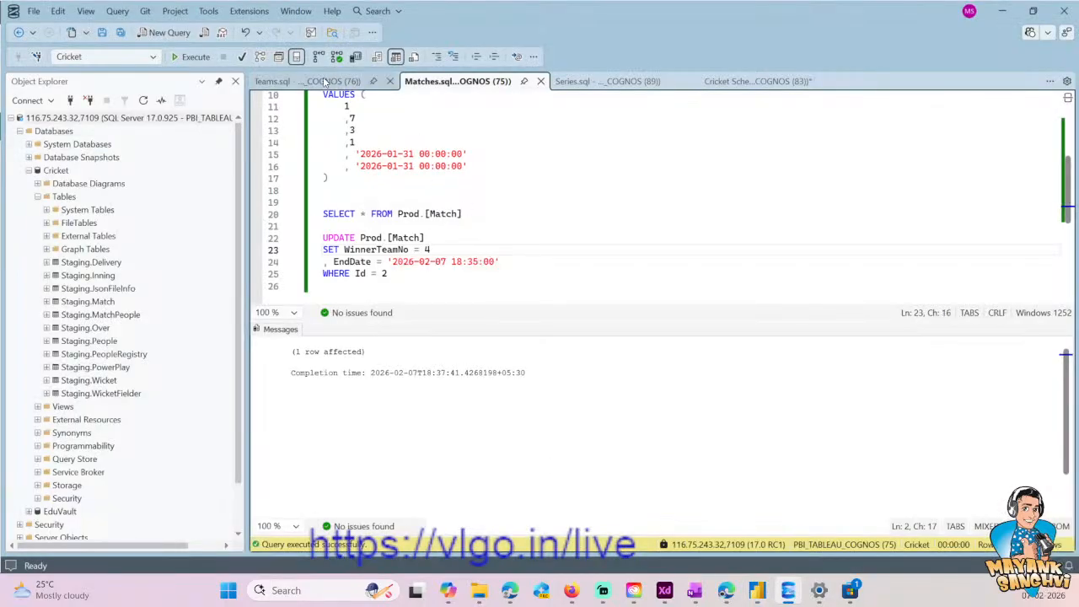
scroll(363, 169, up, 3)
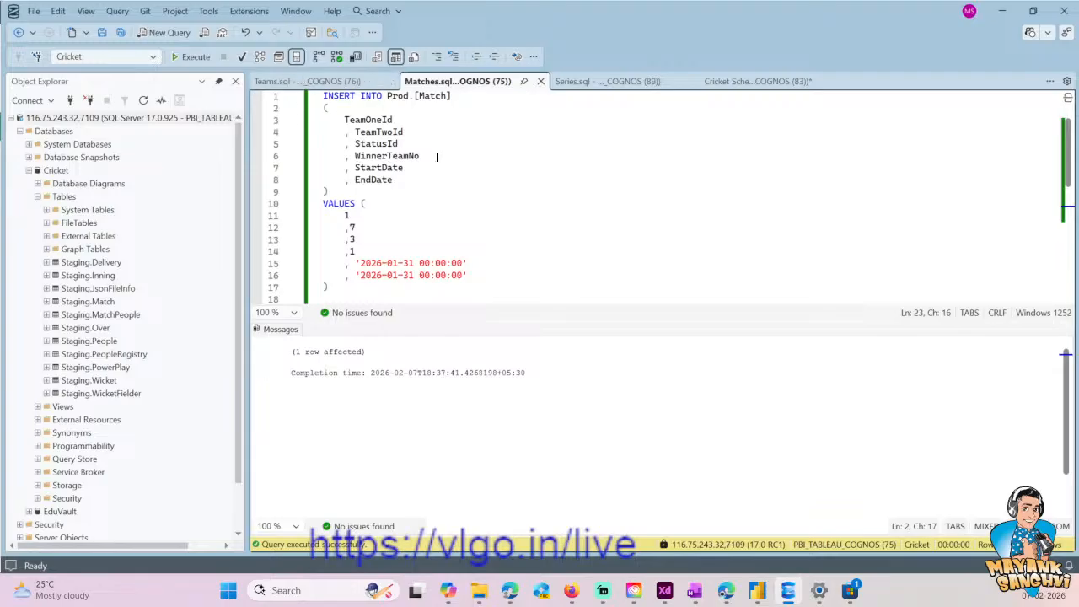
click(459, 192)
key(ctrl+Home)
key(End)
key(ctrl+shift+Left)
key(ctrl+shift+Left)
key(ctrl+shift+Left)
key(ctrl+shift+Left)
key(Home)
key(Return)
key(Return)
key(Return)
key(Up)
key(Up)
key(Up)
text(ALETR T)
key(BackSpace)
key(BackSpace)
key(BackSpace)
key(BackSpace)
key(BackSpace)
key(BackSpace)
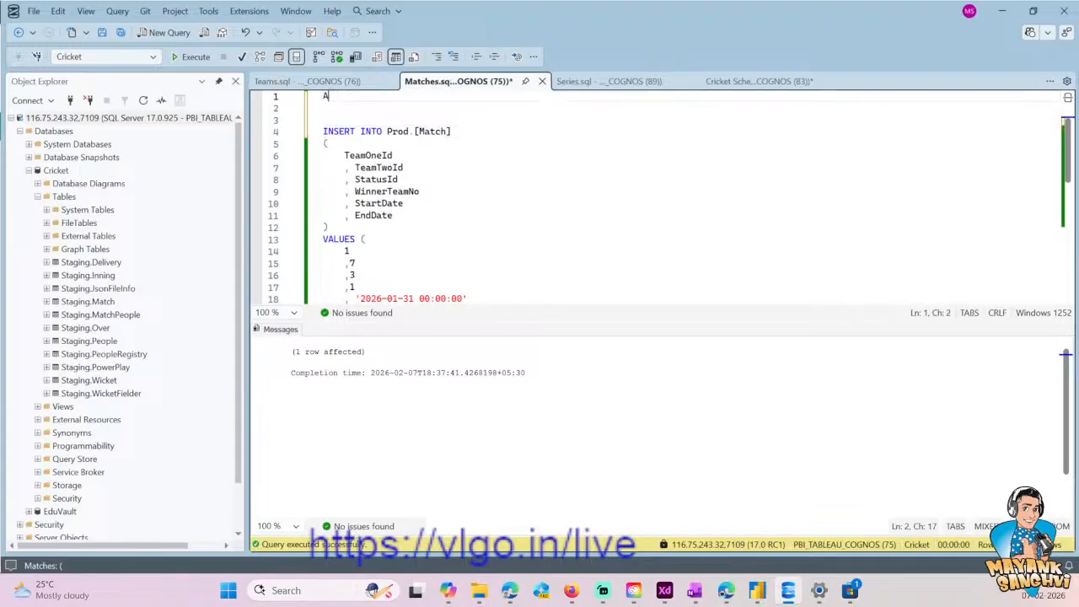
text(LTER TABLE Prod.[Match])
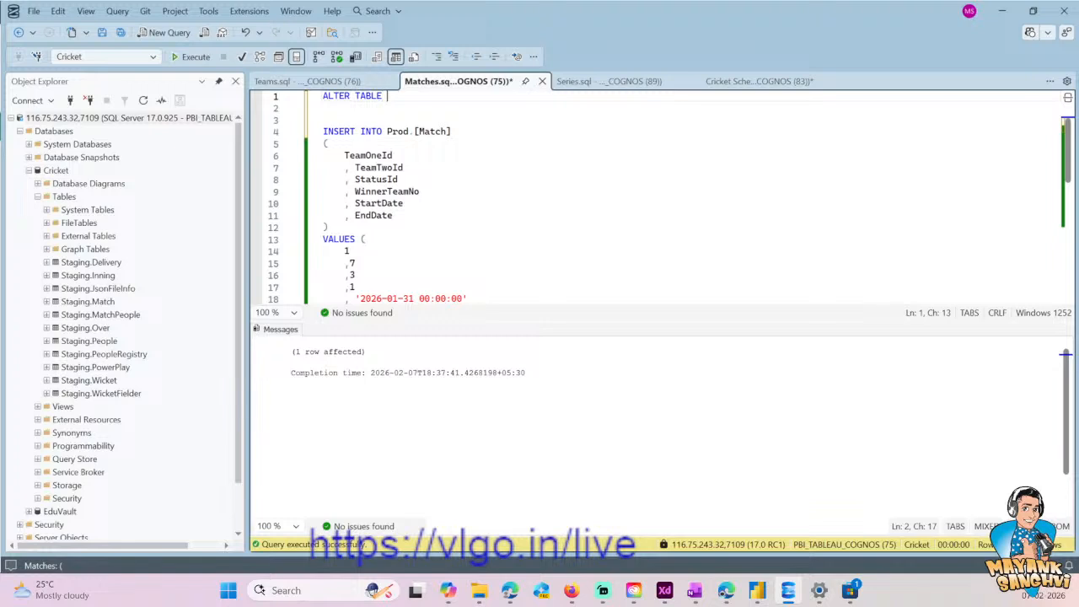
- Complete the ALTER TABLE statement with ADD SeriesId BIGINT, save the script, and execute only that statement
key(Return)
text(ADD )
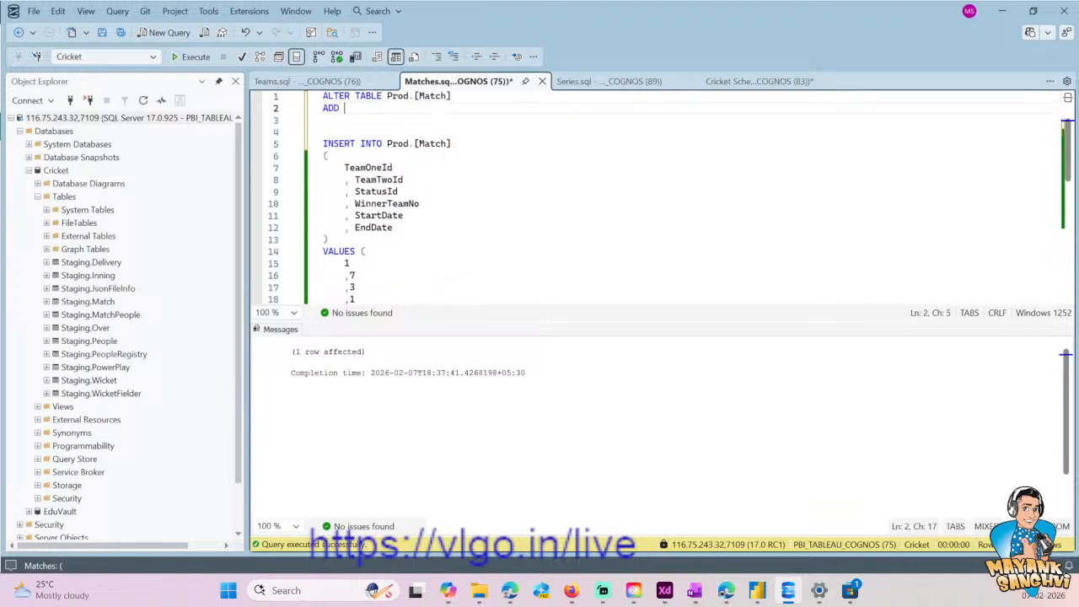
text(Seri)
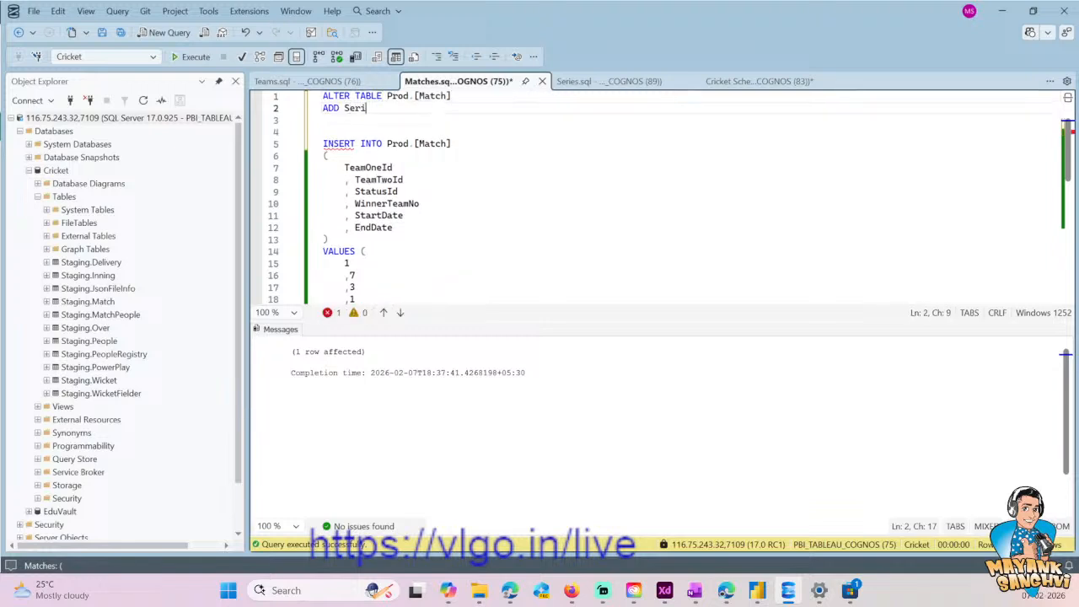
text(esId BIGINT)
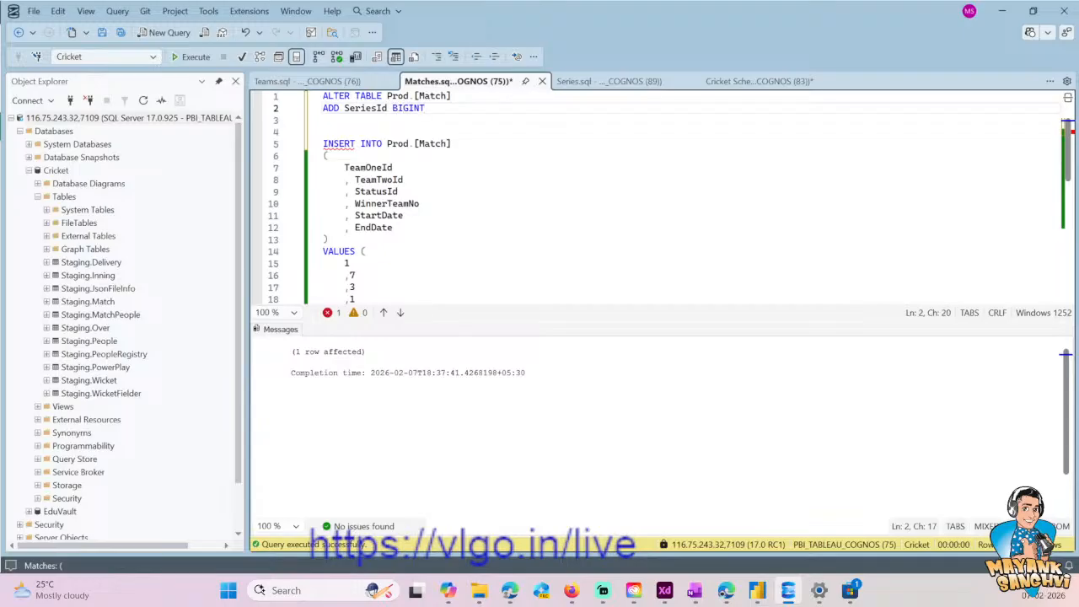
key(shift+Home)
key(shift+Up)
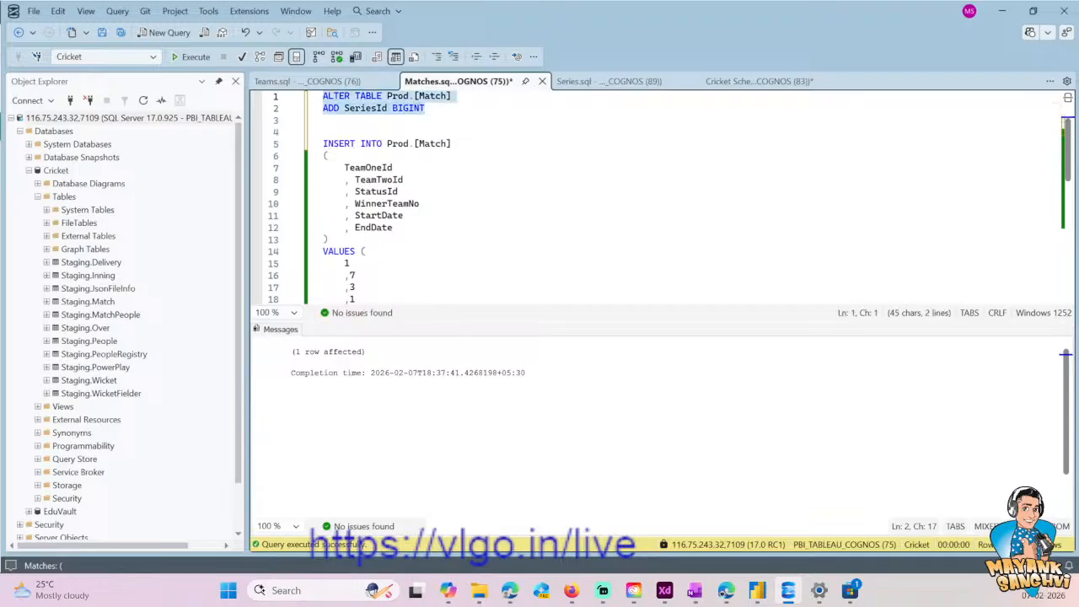
key(ctrl+s)
key(F5)
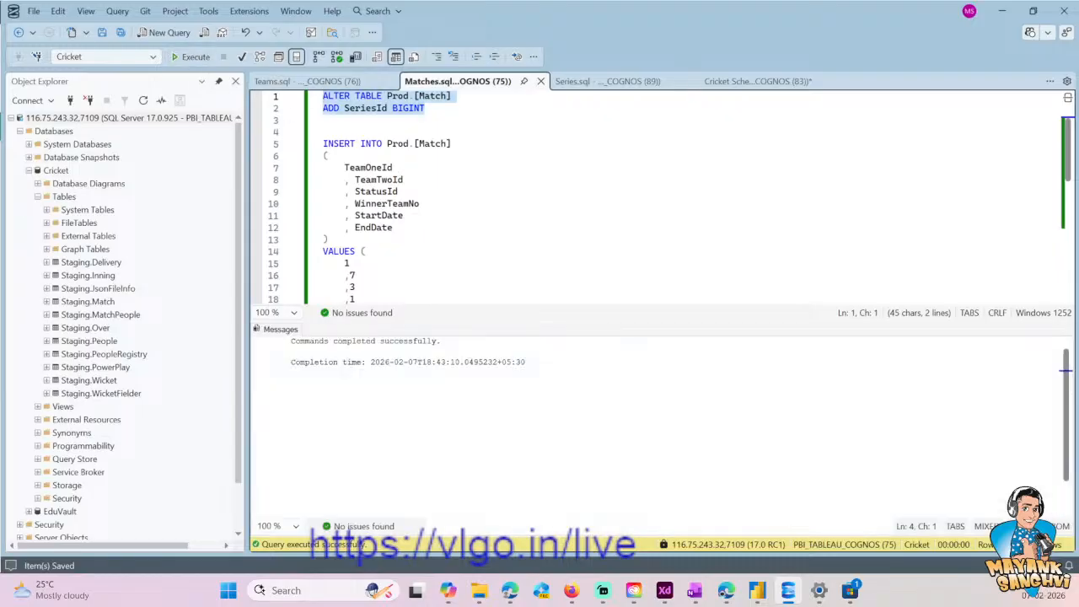
- Start an UPDATE Prod.[Match] statement between the ALTER TABLE and INSERT statements
click(394, 168)
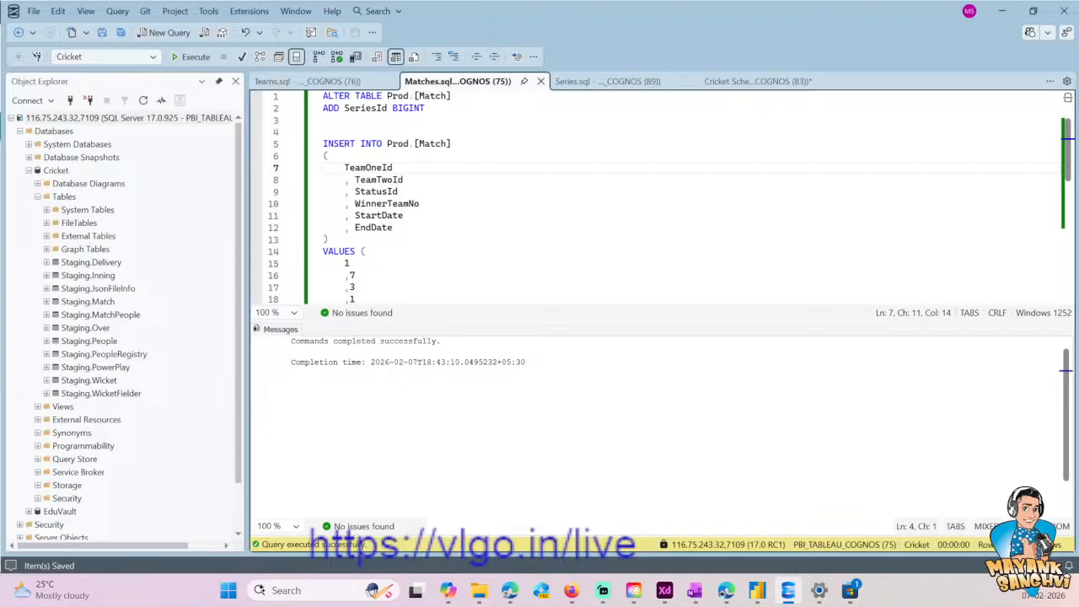
click(453, 96)
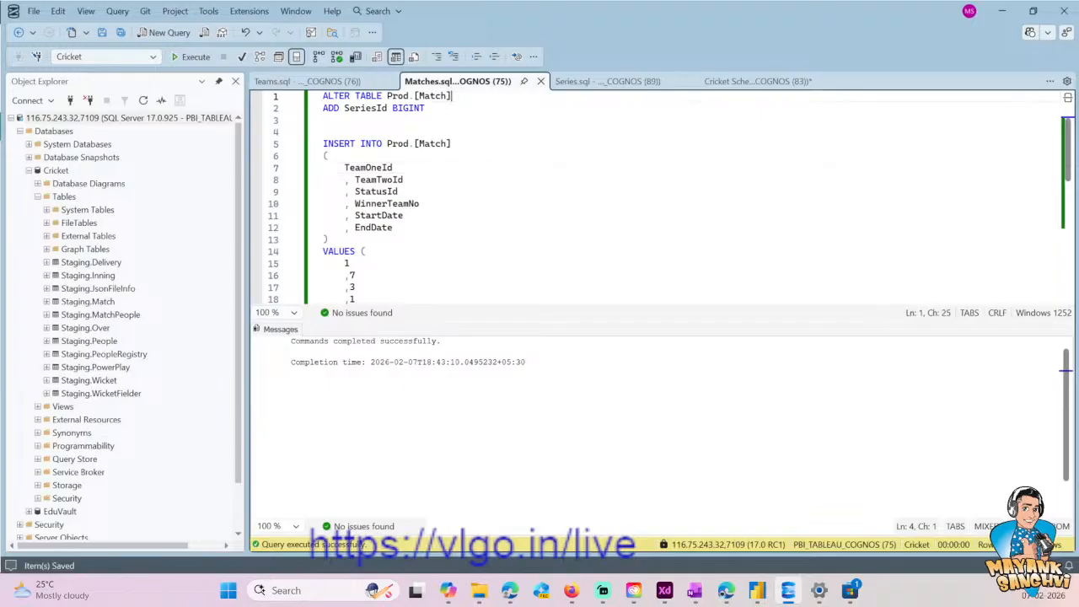
key(ctrl+shift+Left)
key(ctrl+shift+Left)
key(ctrl+shift+Left)
key(Down)
key(End)
key(Return)
key(Return)
key(Return)
key(Up)
text(UPDATE Prod.[Match])
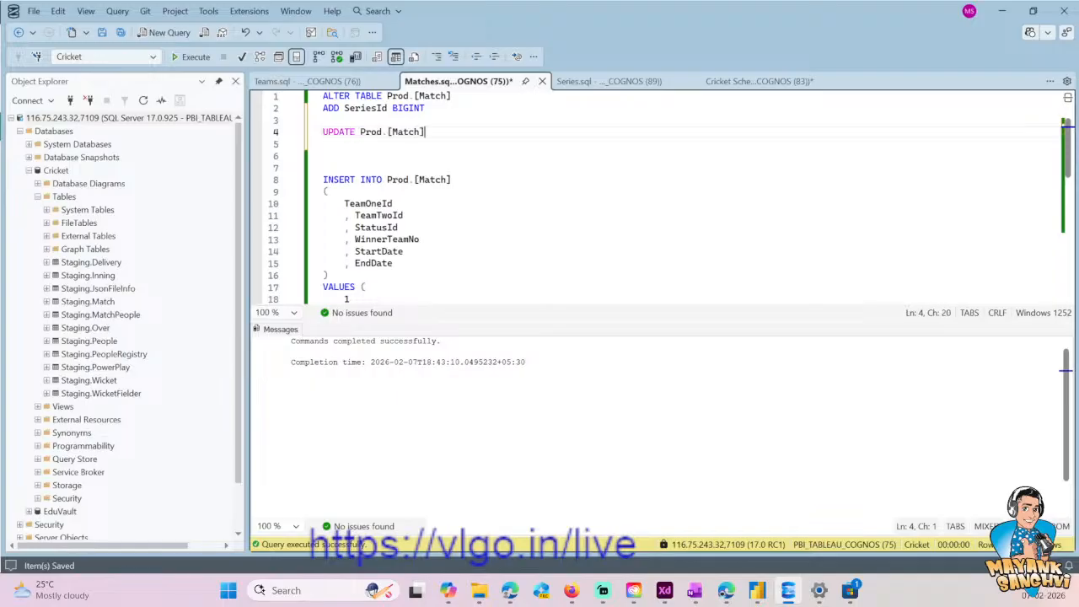
- Complete the UPDATE statement with SET SeriesId = 1 and the condition WHERE 1=1
key(Return)
text(SET )
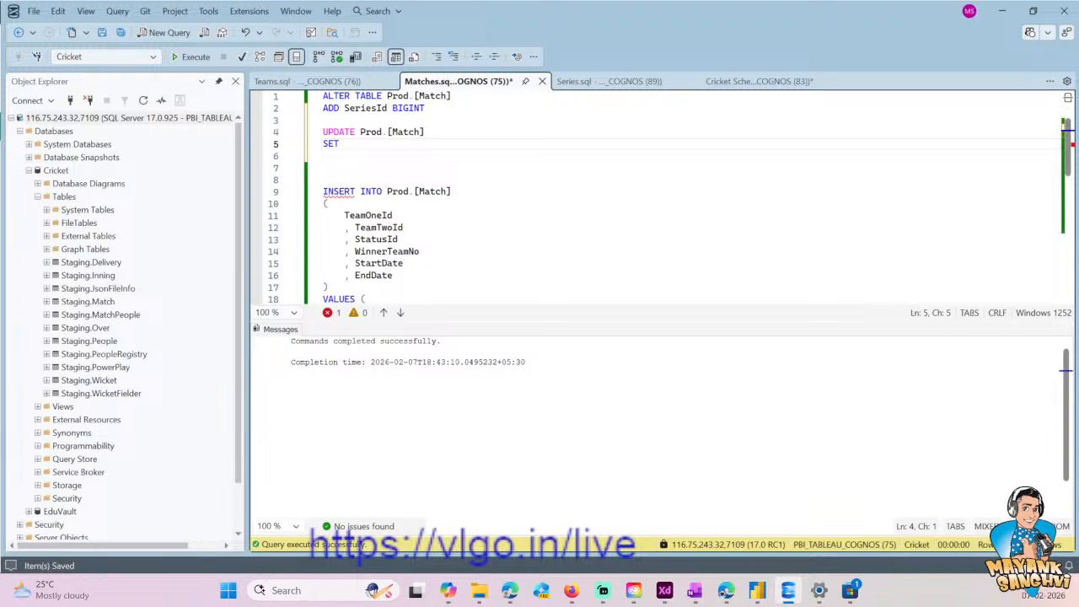
text(S)
key(Down)
key(Down)
key(Up)
text(eriesId = 1)
key(Return)
text(WHERE 1=1)
key(BackSpace)
key(BackSpace)
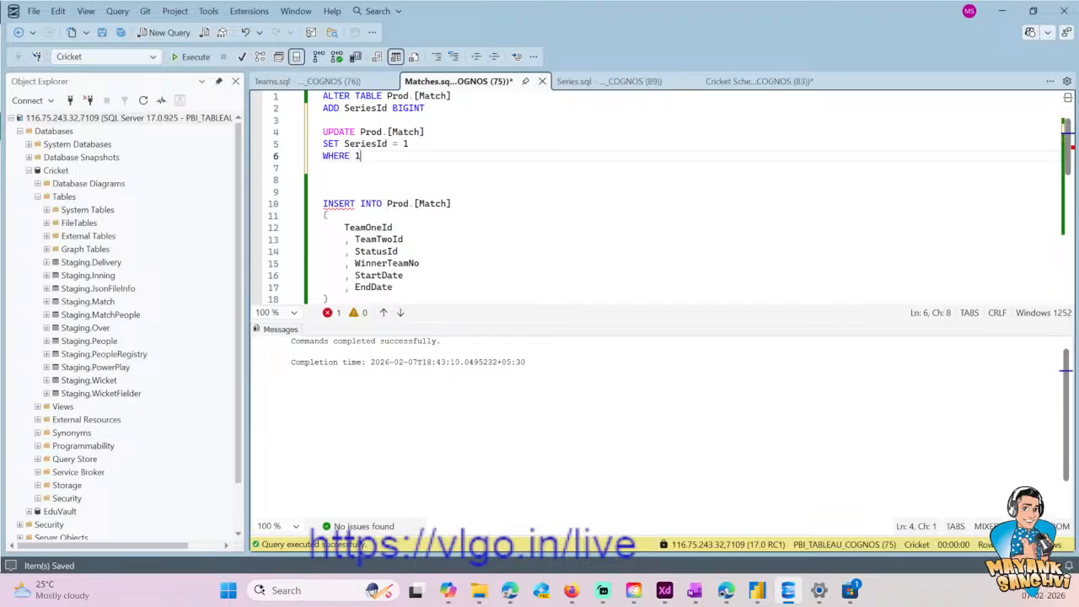
text(=1)
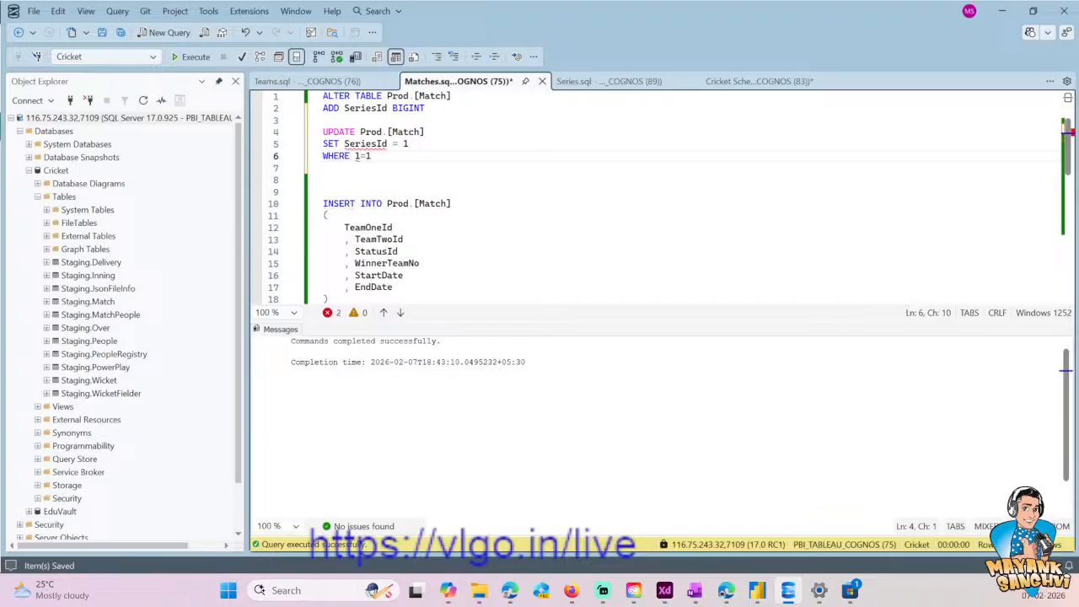
- Execute only the three-line UPDATE statement that assigns SeriesId in Prod.[Match]
key(shift+Home)
key(shift+Up)
key(shift+Up)
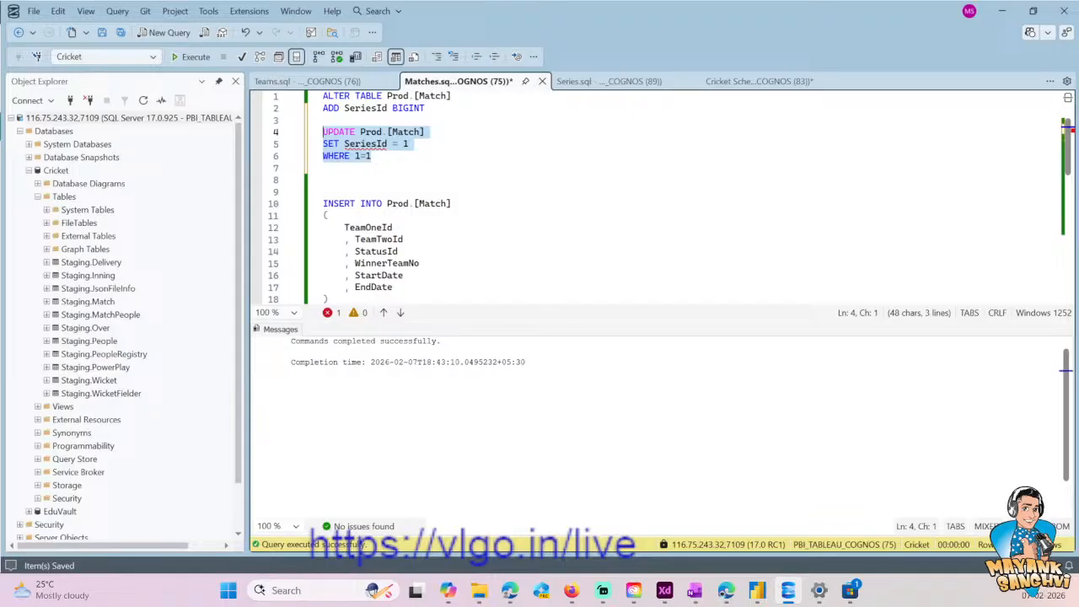
click(188, 57)
- Add a SELECT * FROM Prod.[Match] query between the UPDATE and INSERT statements
key(End)
key(Up)
key(Up)
key(Up)
key(End)
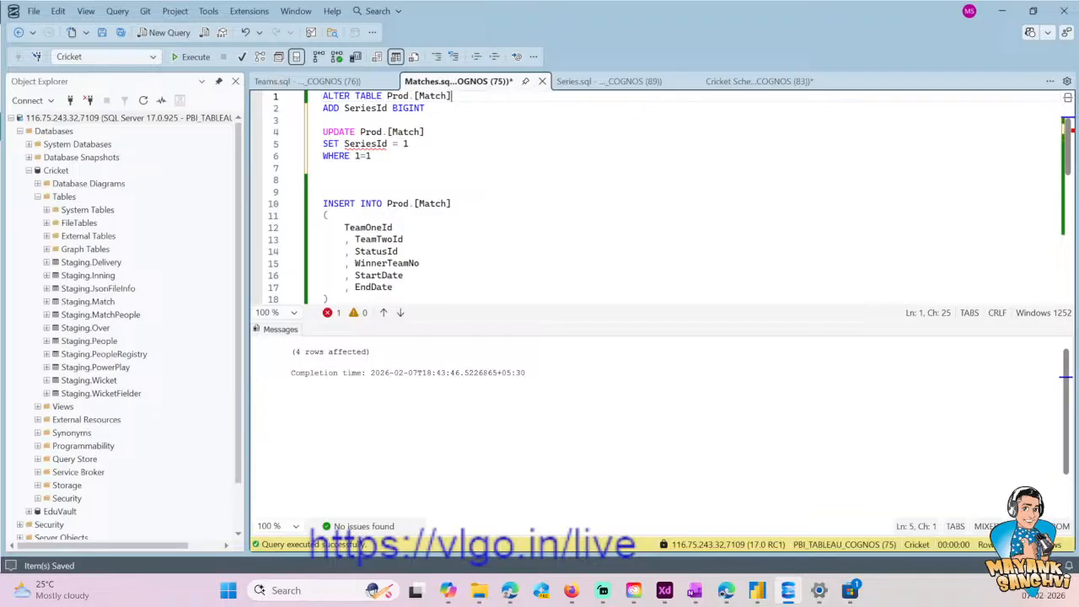
click(466, 207)
scroll(466, 208, down, 1)
key(ctrl+shift+Left)
key(ctrl+shift+Left)
key(ctrl+shift+Left)
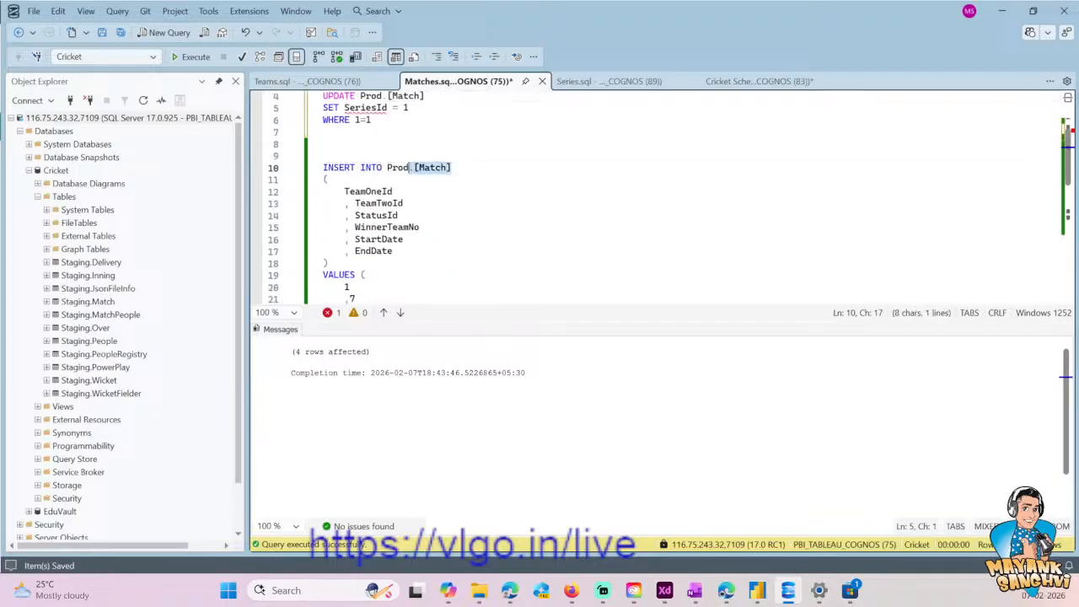
key(Up)
key(Up)
key(Return)
key(Return)
key(Up)
text(SELECT *&)
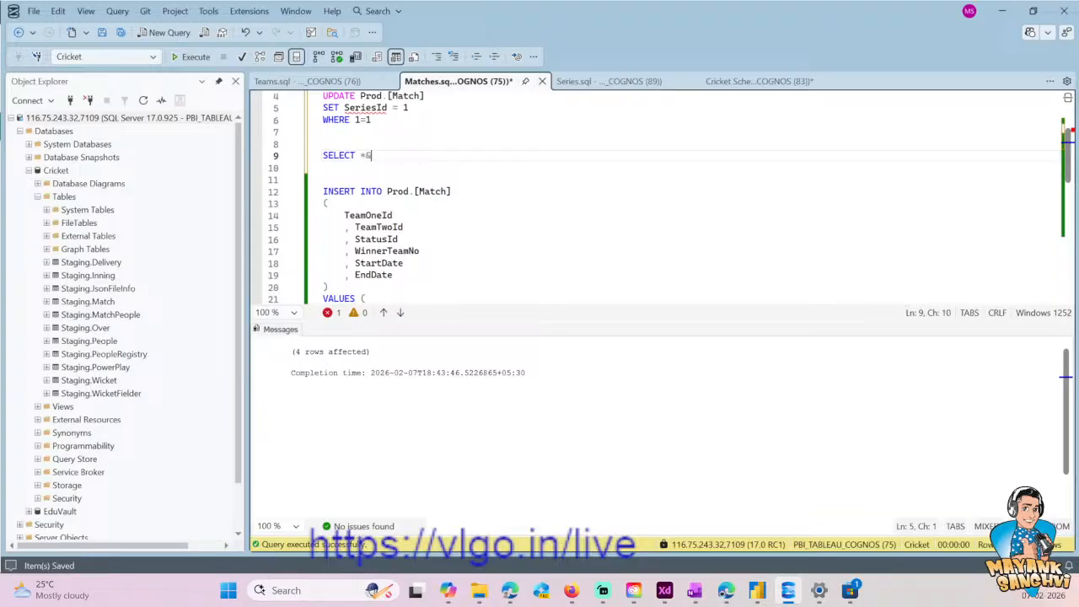
key(BackSpace)
key(BackSpace)
text(FROM Prod.[Match])
- Execute only the SELECT query on Prod.[Match] and check the Id of the last match in the results
key(shift+Home)
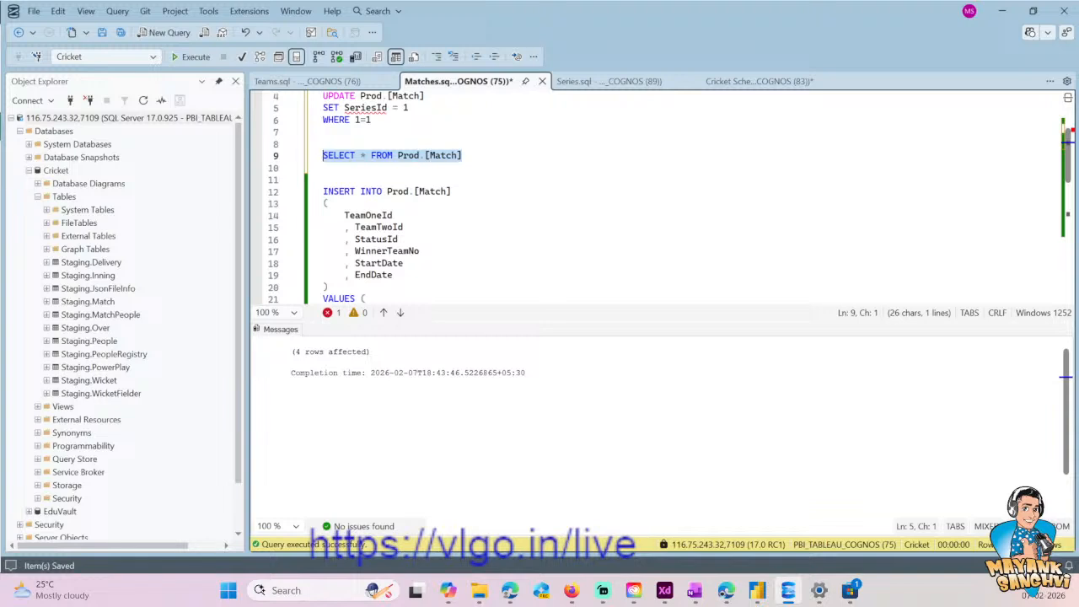
key(F5)
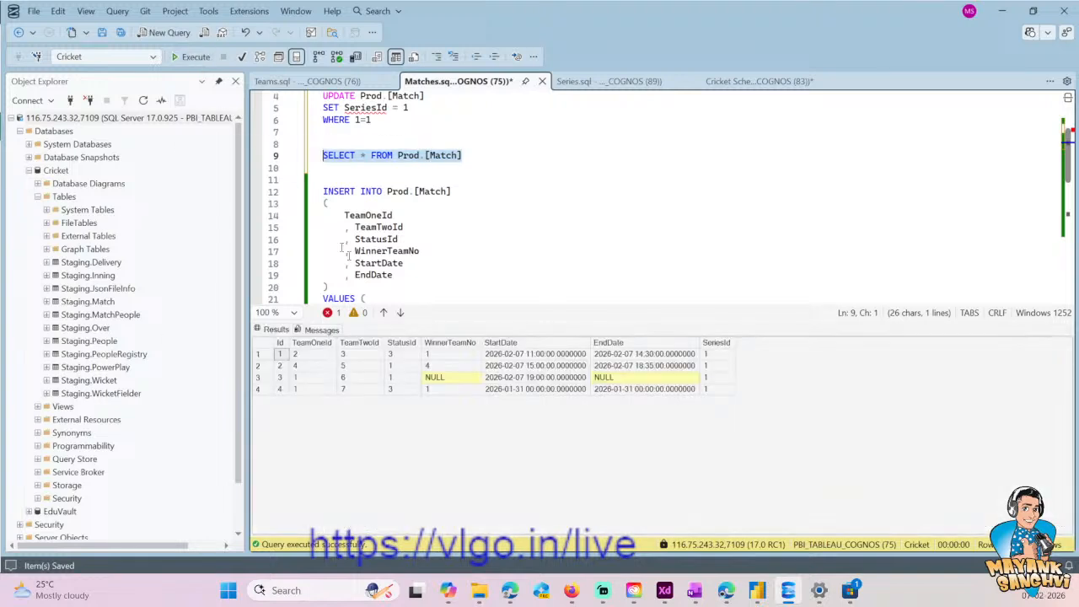
click(330, 397)
click(285, 392)
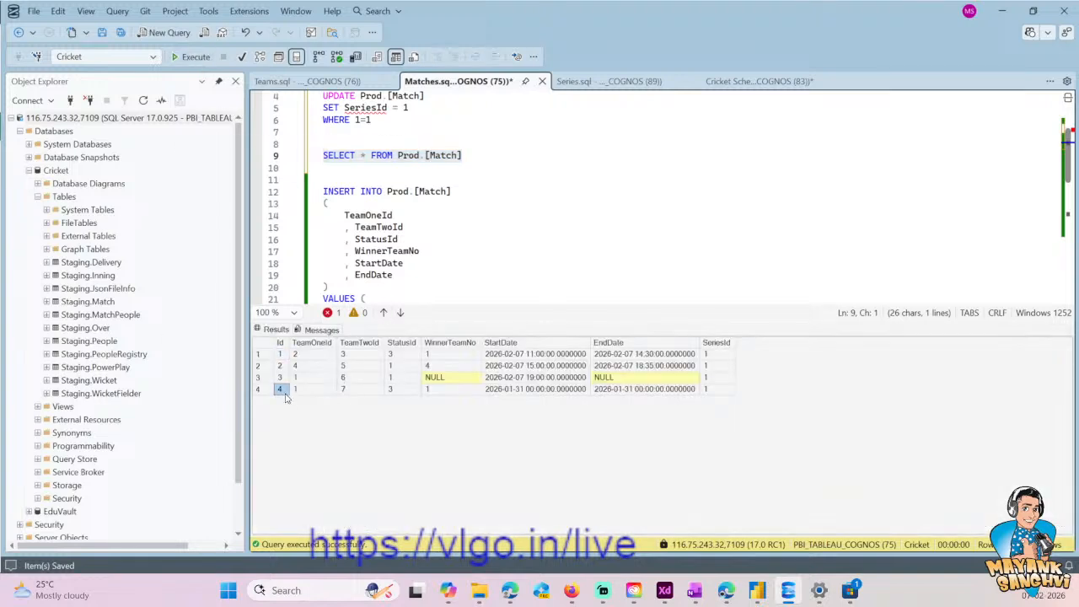
- Change the UPDATE statement to SET SeriesId = 2 with the condition WHERE Id = 4
click(388, 120)
key(BackSpace)
key(BackSpace)
key(BackSpace)
text(Id = 4)
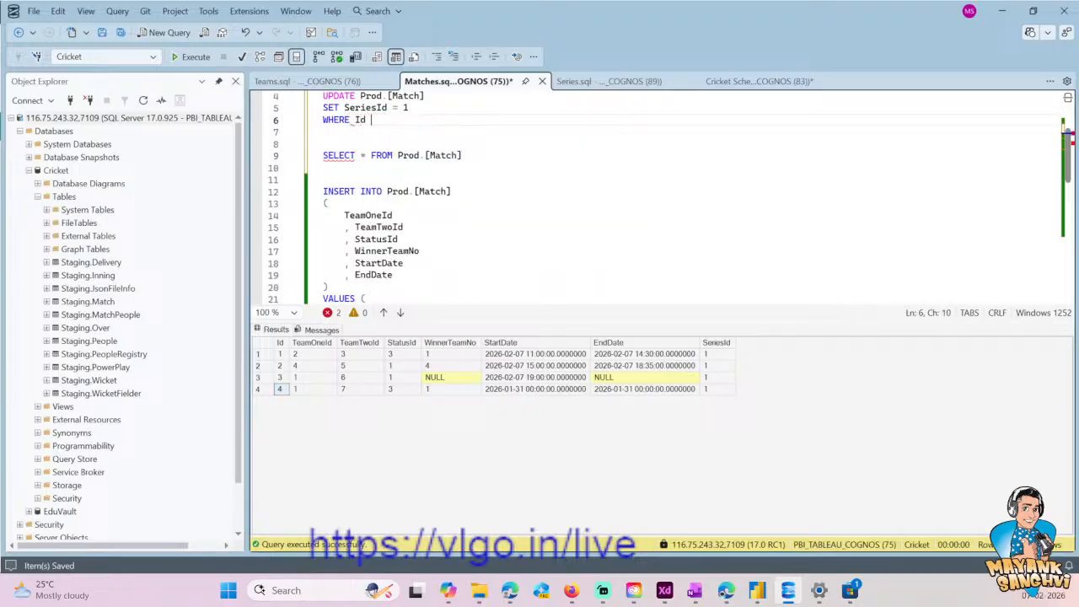
key(Up)
key(End)
key(BackSpace)
text(2)
- Execute only the three-line UPDATE statement that assigns series 2 to match 4
key(Down)
key(shift+Home)
key(shift+Up)
key(shift+Up)
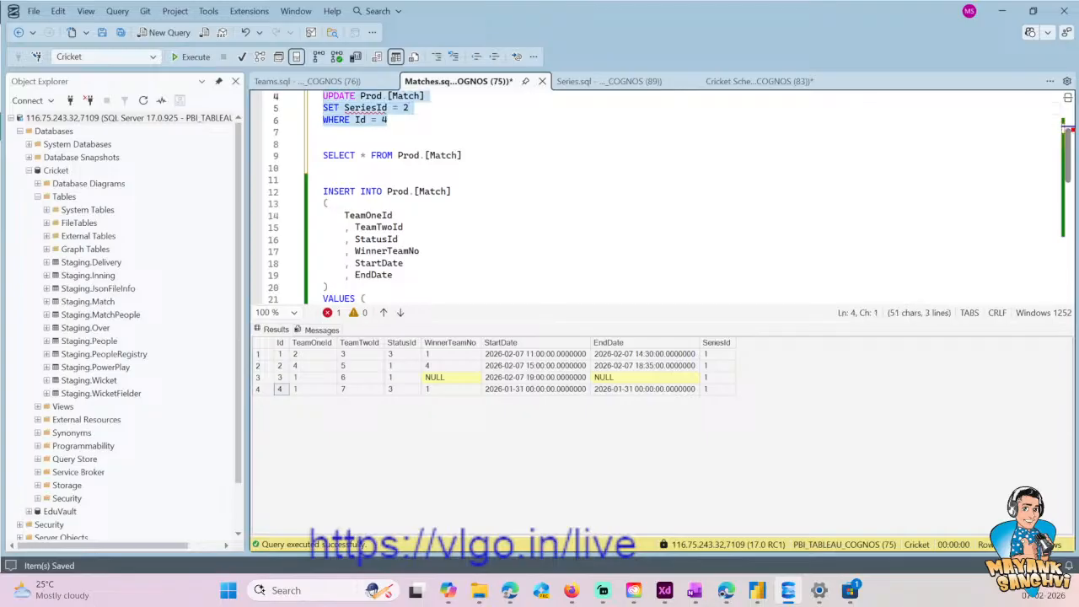
click(191, 57)
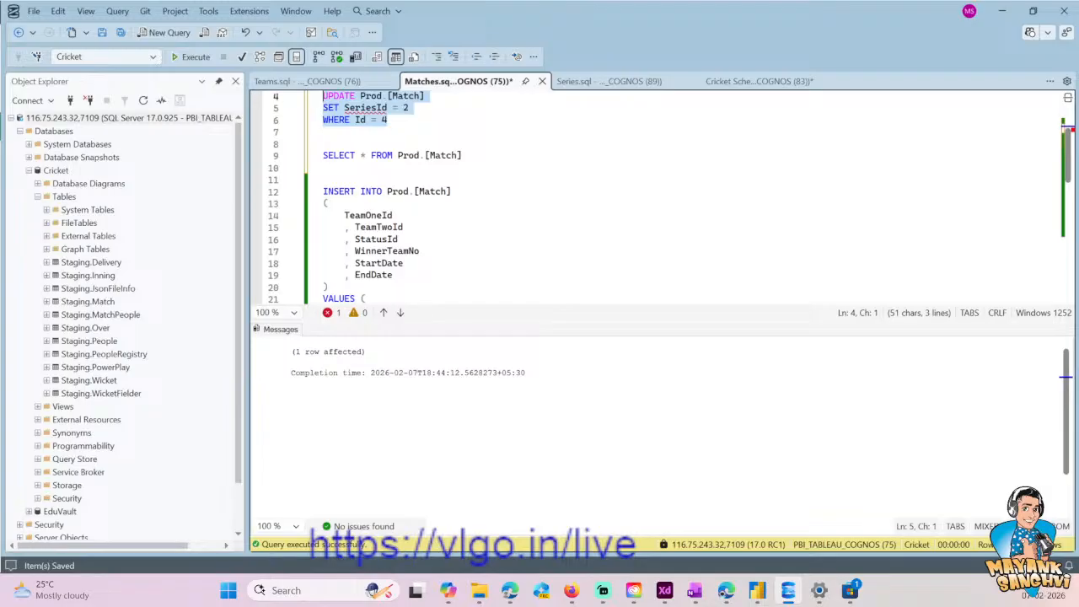
click(324, 180)
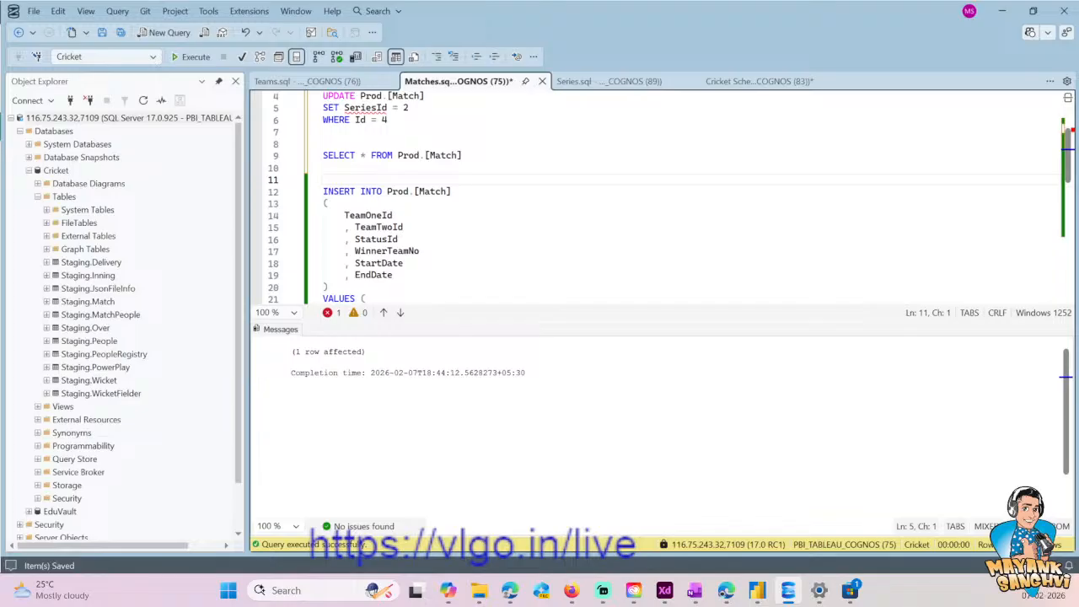
- Switch to Power BI Desktop and refresh the model's data and schema to bring SeriesId into the Matche table
key(alt+Tab)
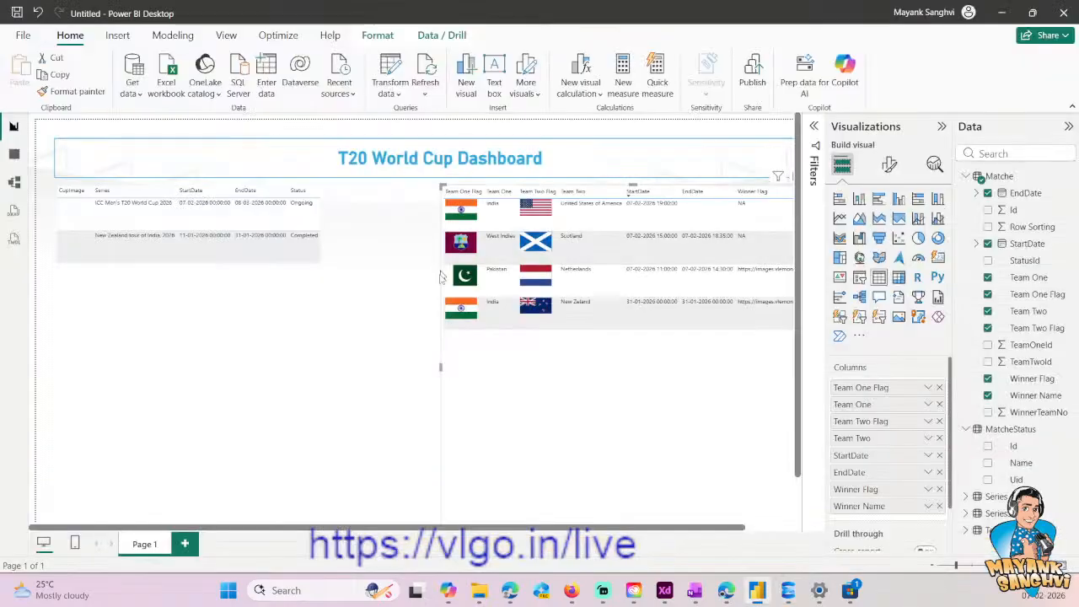
click(425, 89)
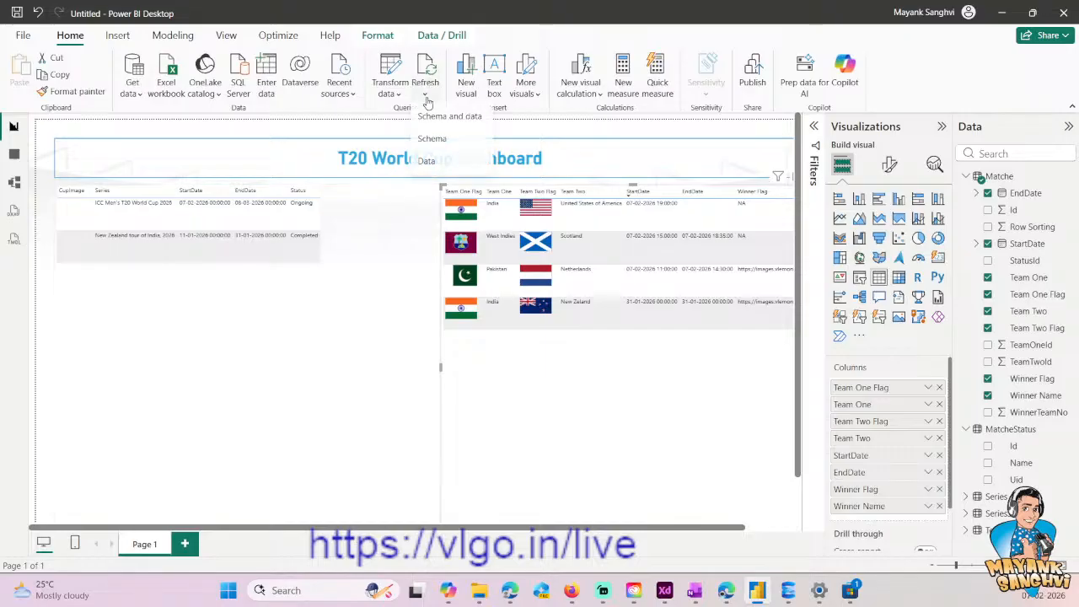
click(428, 162)
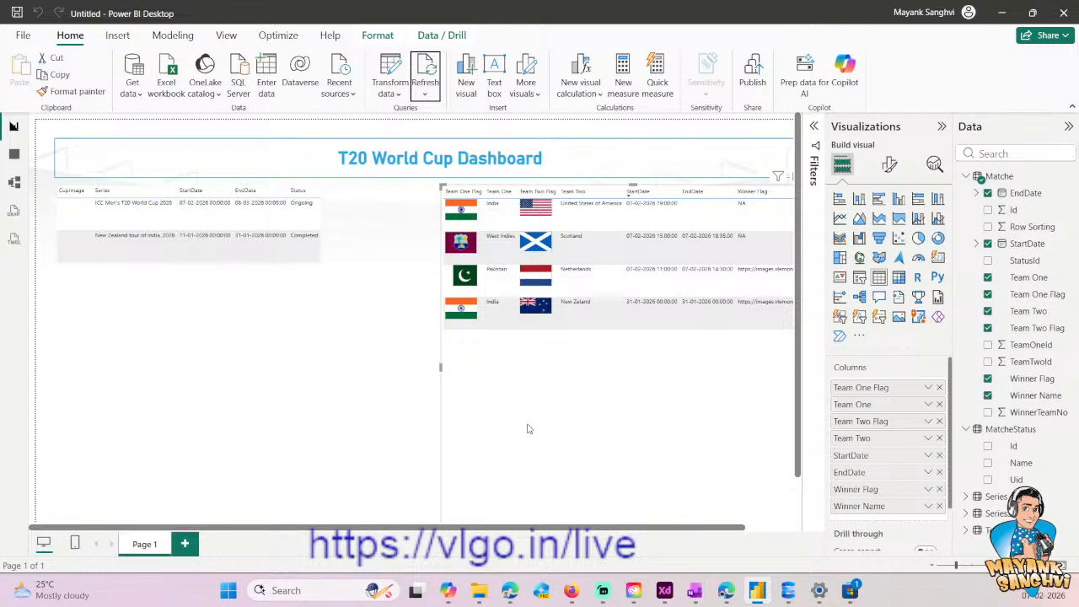
click(764, 528)
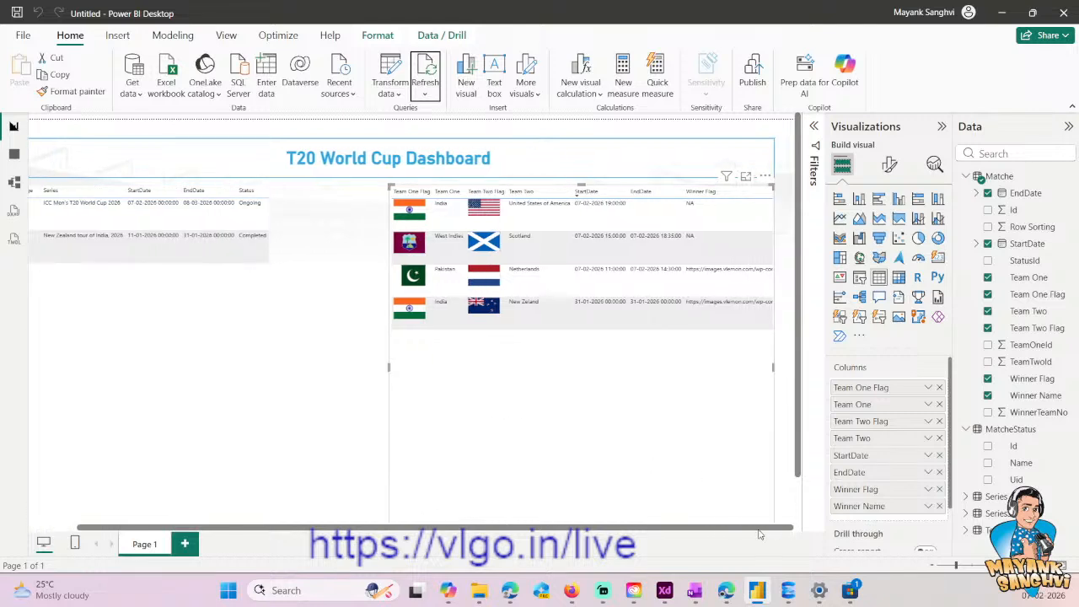
drag(748, 532, 792, 527)
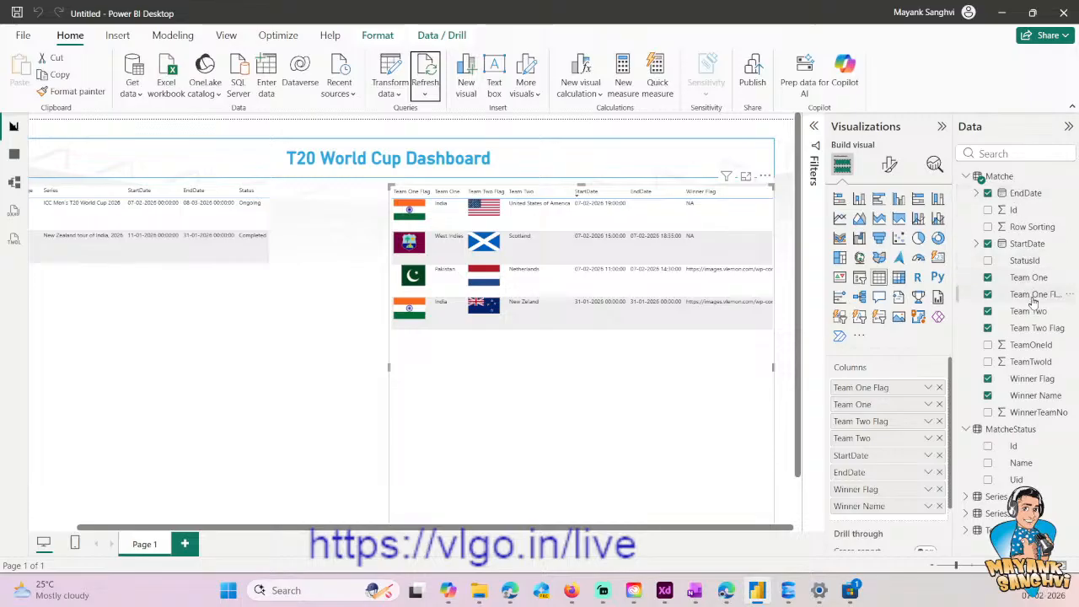
click(424, 95)
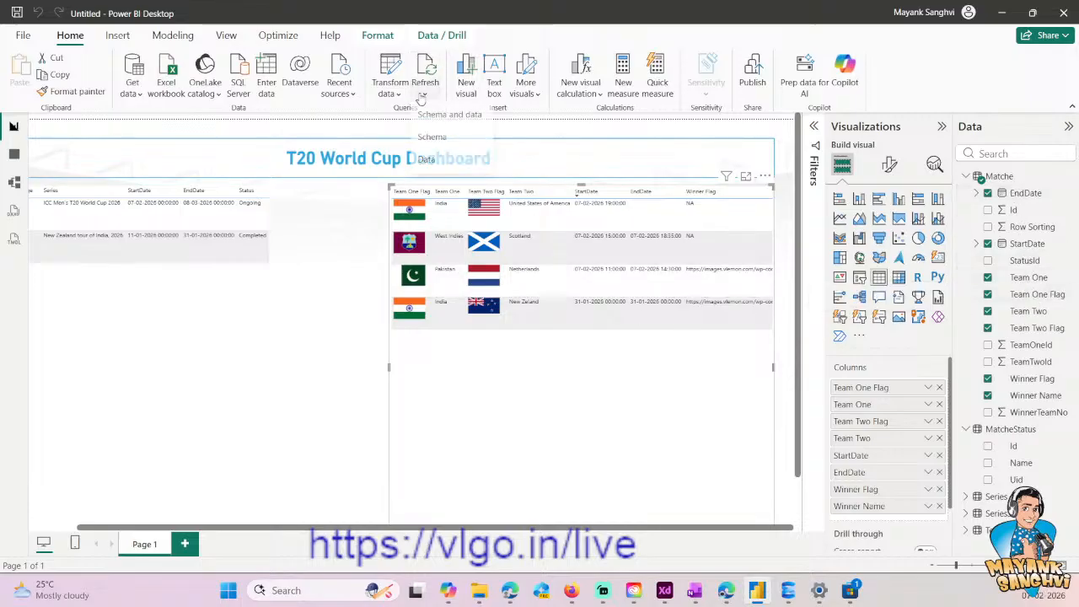
click(433, 120)
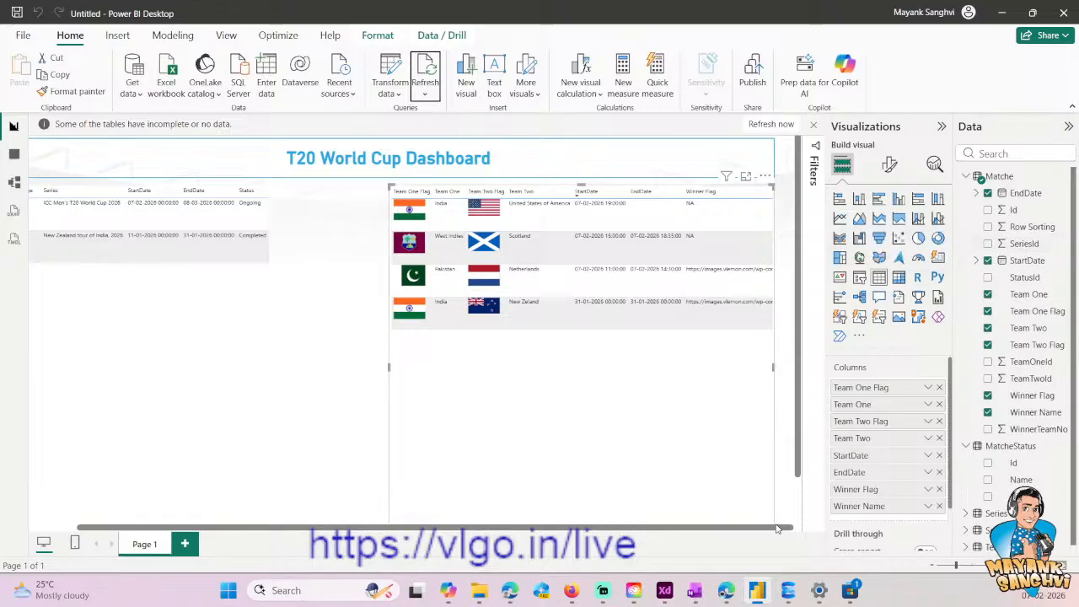
- Try SeriesId as the first column of the matches table visual, remove it, and refresh the model again
drag(1025, 243, 907, 385)
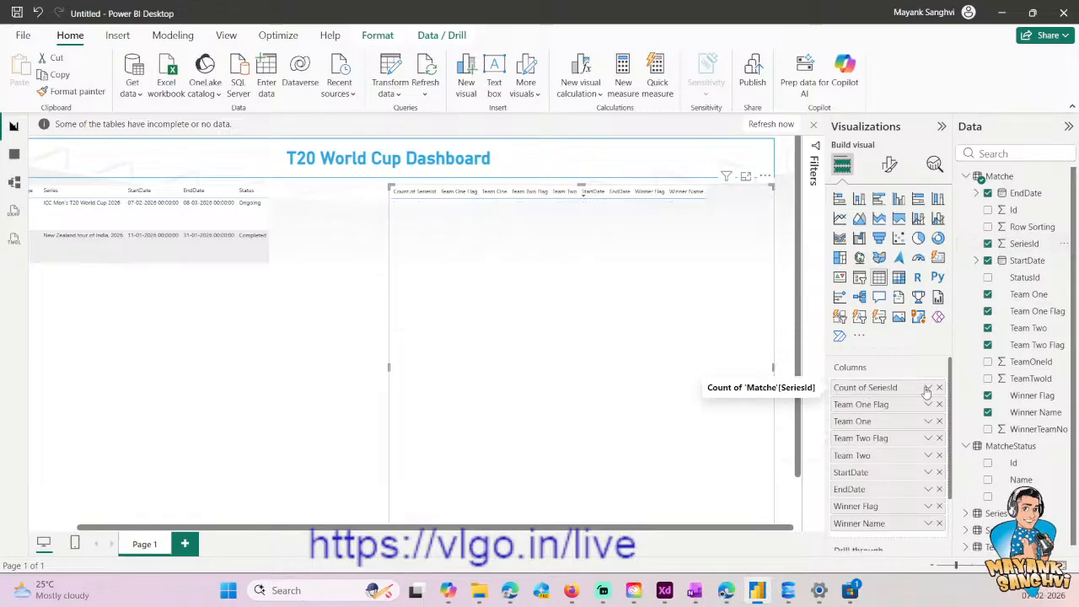
click(940, 387)
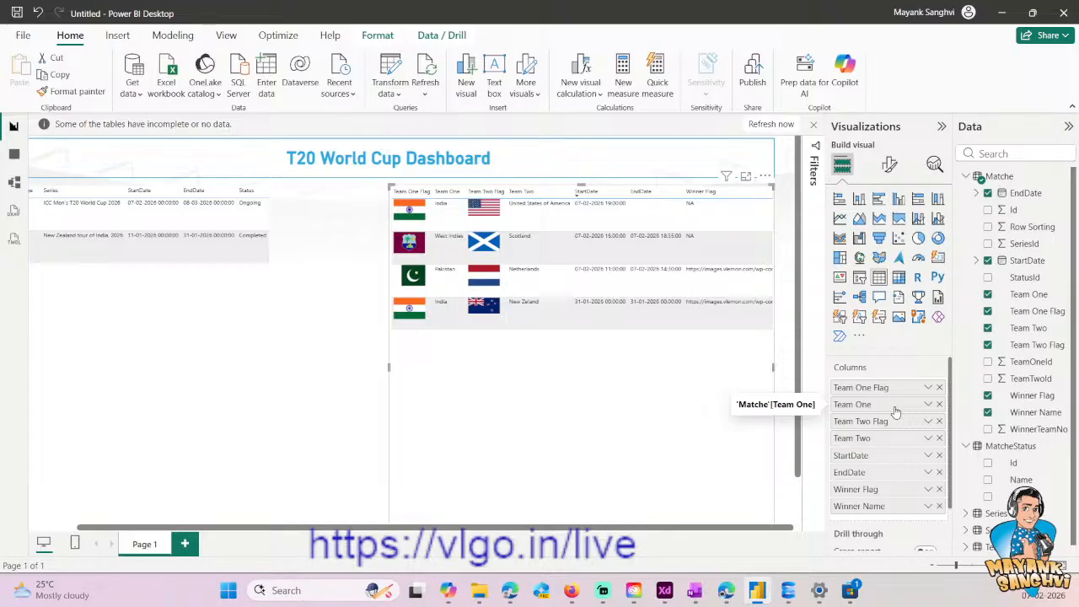
click(430, 98)
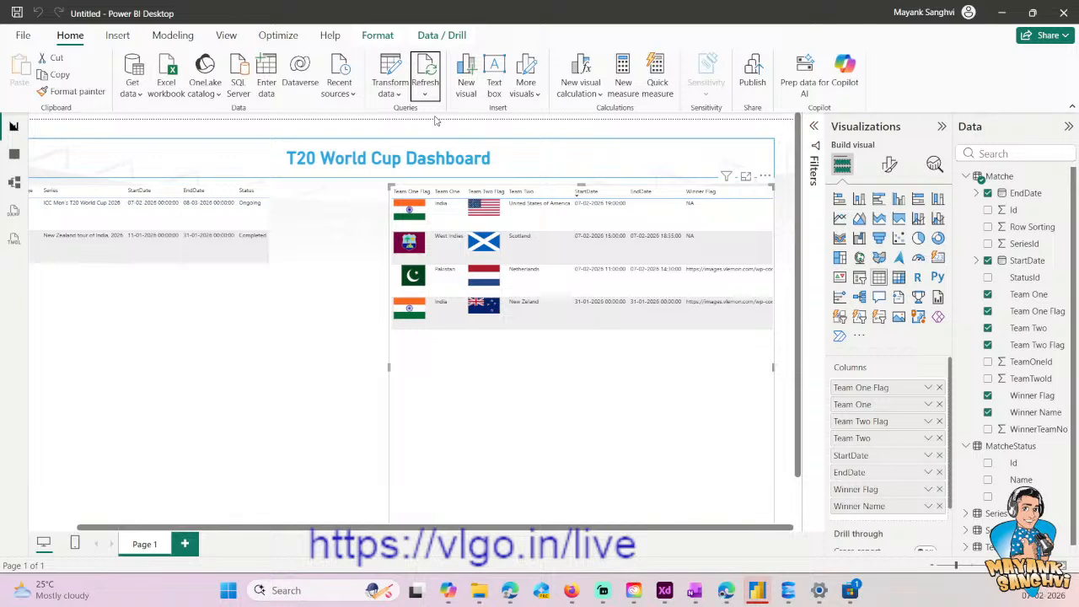
- Add SeriesId as the first column of the matches table visual, set to Don't summarize
click(990, 245)
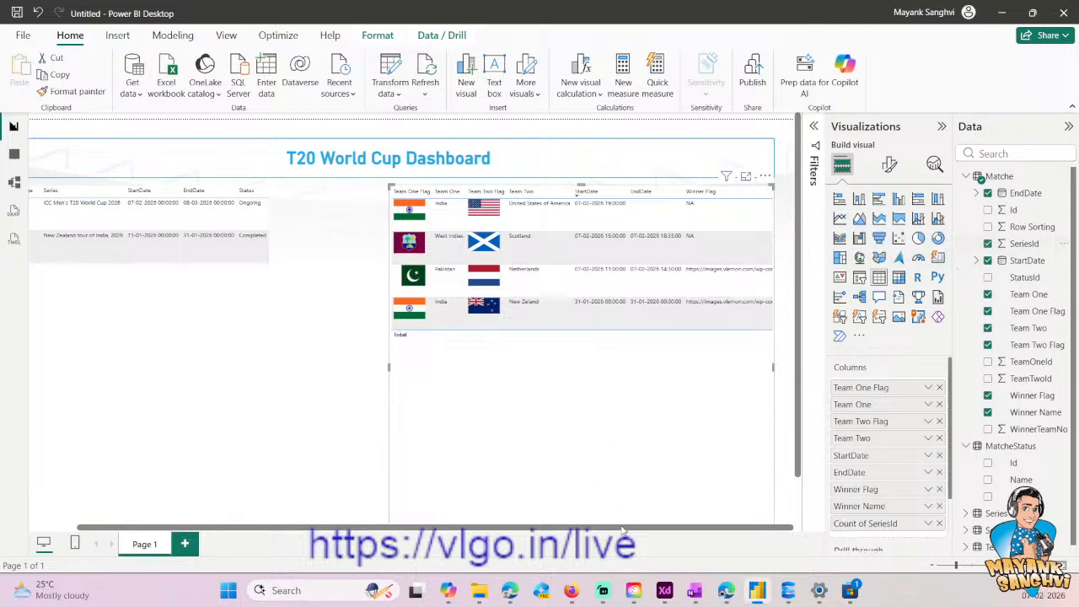
drag(865, 524, 861, 385)
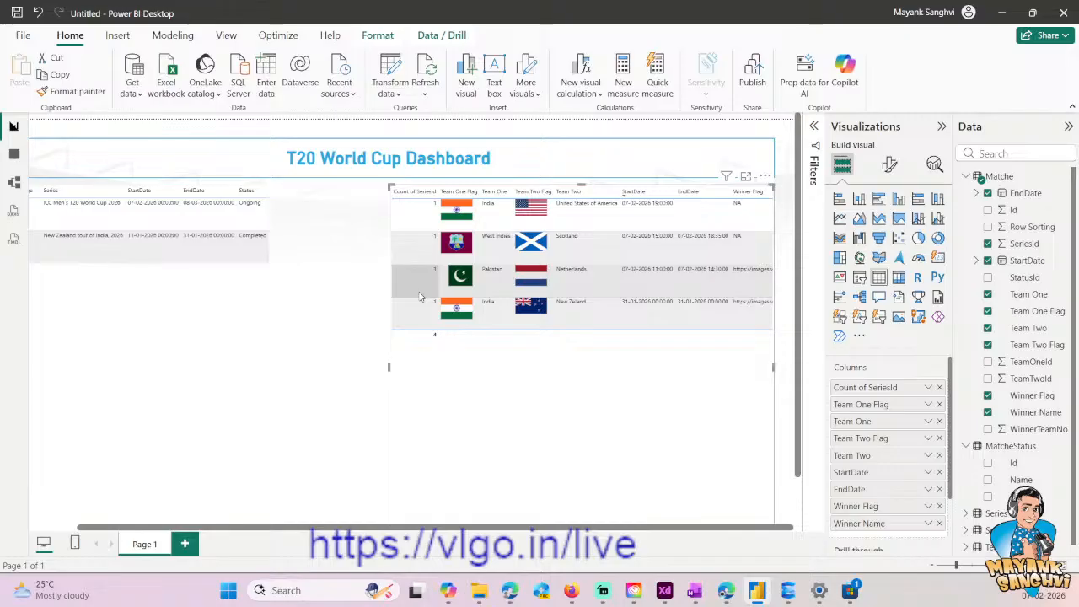
right_click(876, 393)
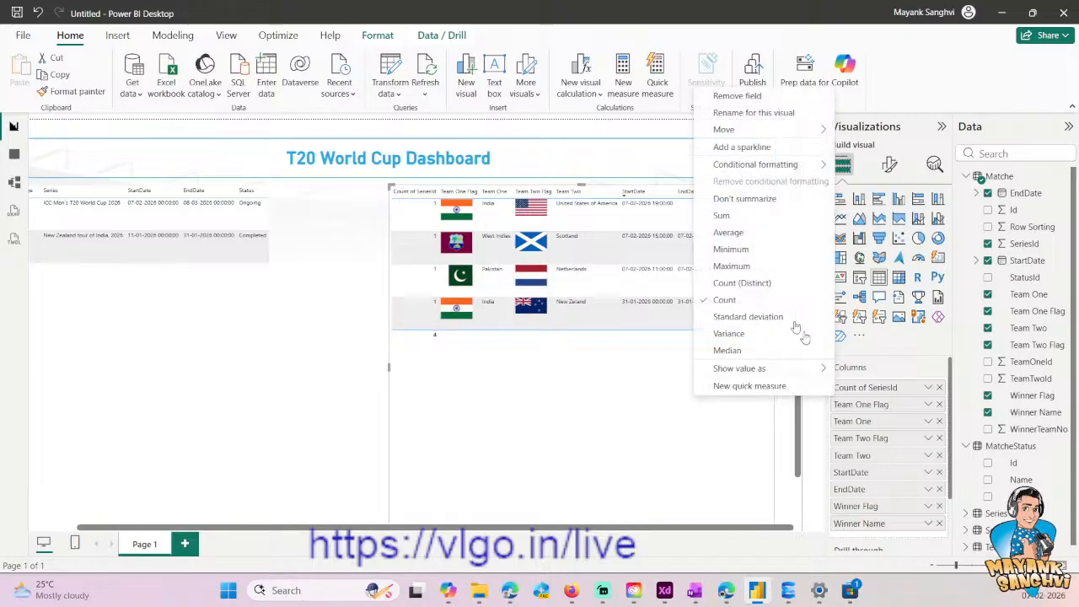
click(729, 199)
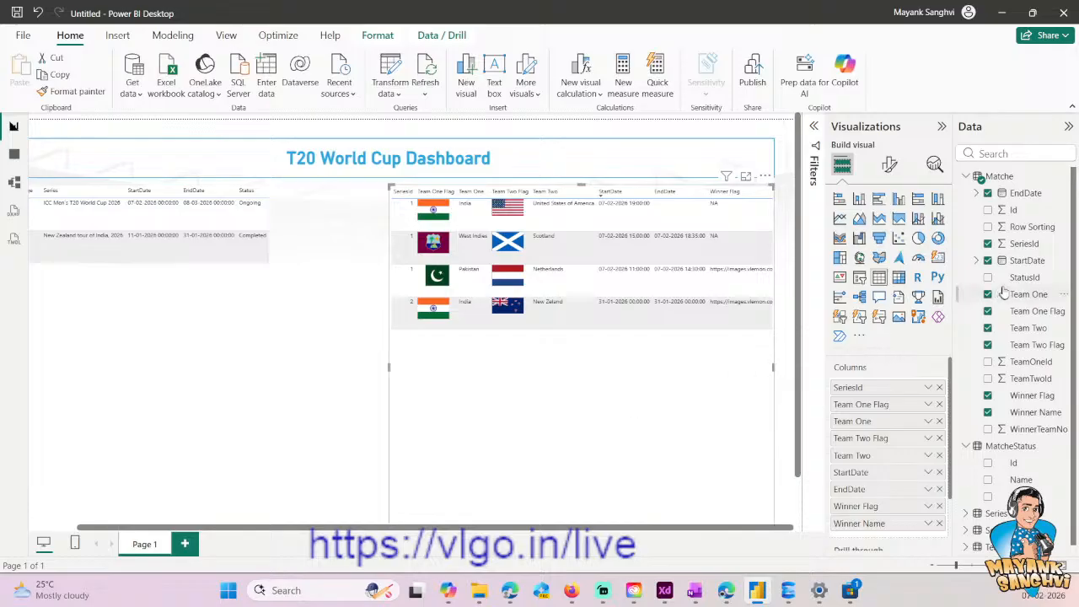
- In the Table view, set the default summarization of Matche's SeriesId column to Don't summarize
click(1024, 243)
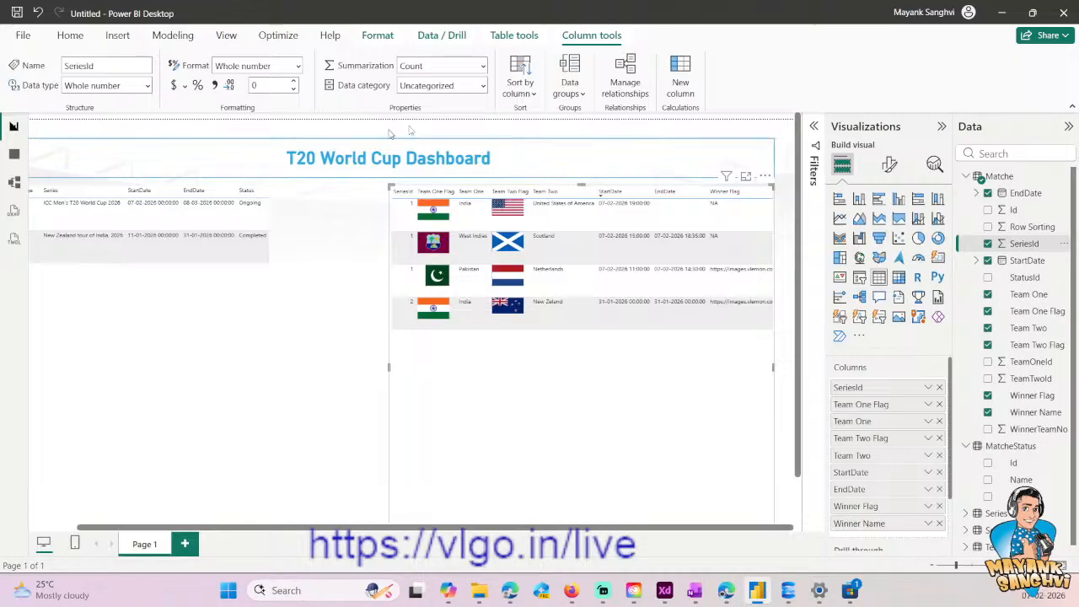
click(14, 156)
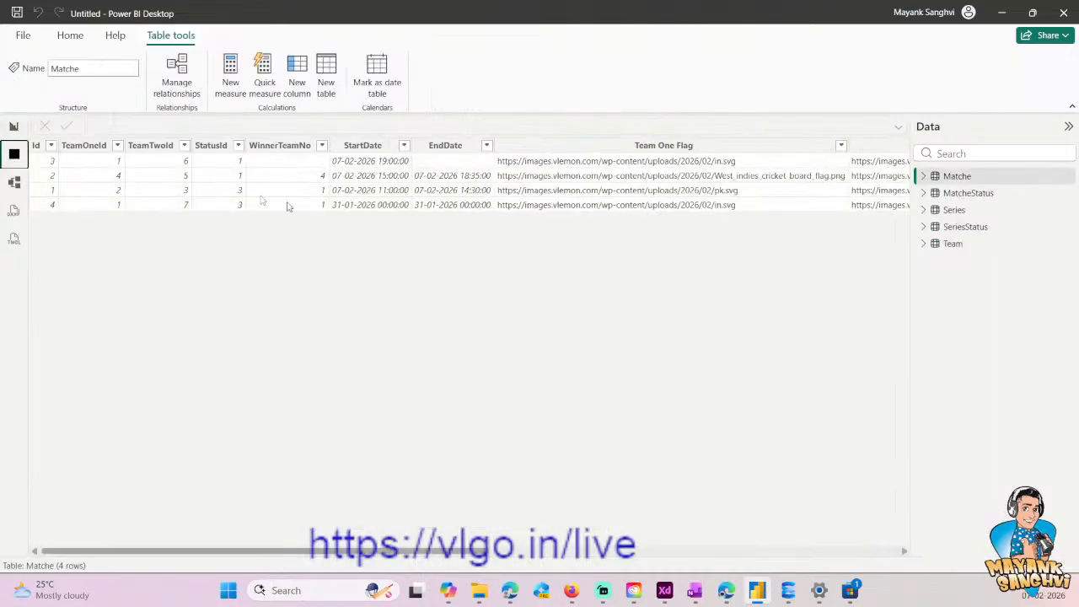
click(925, 176)
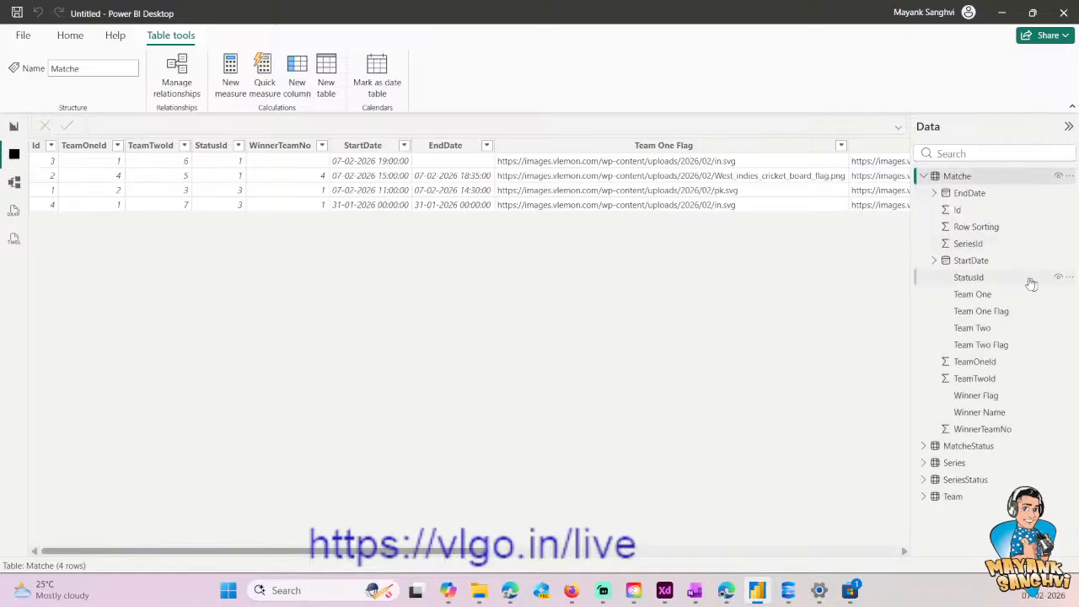
click(968, 244)
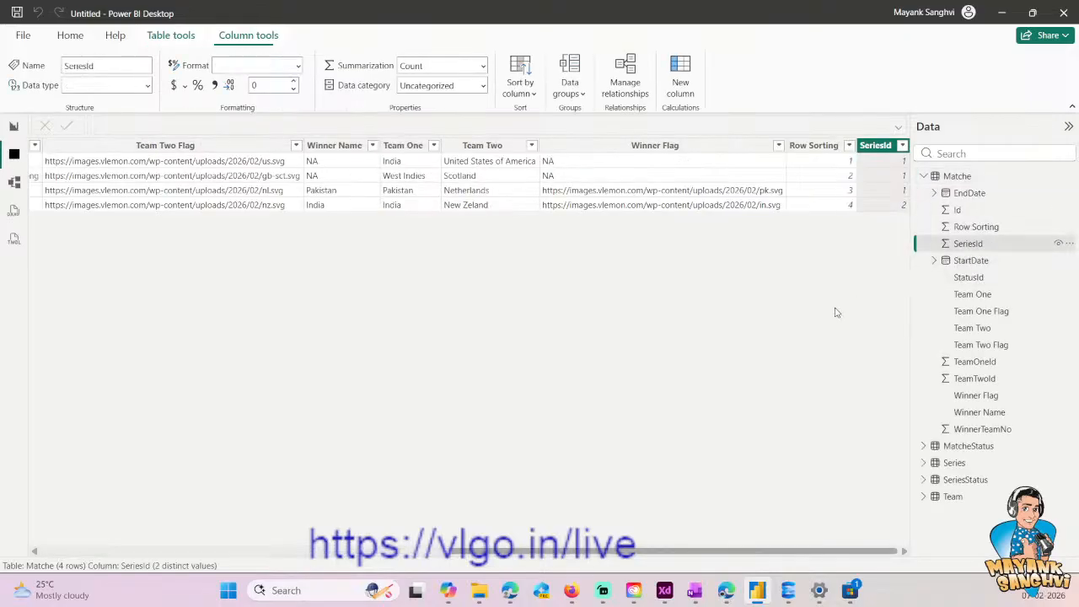
click(483, 66)
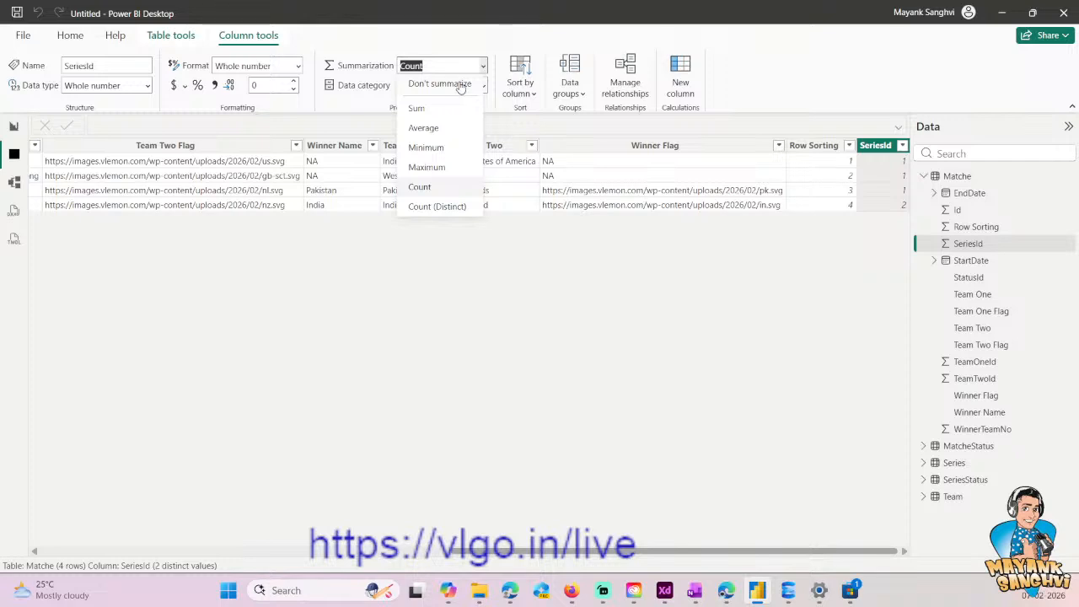
click(440, 84)
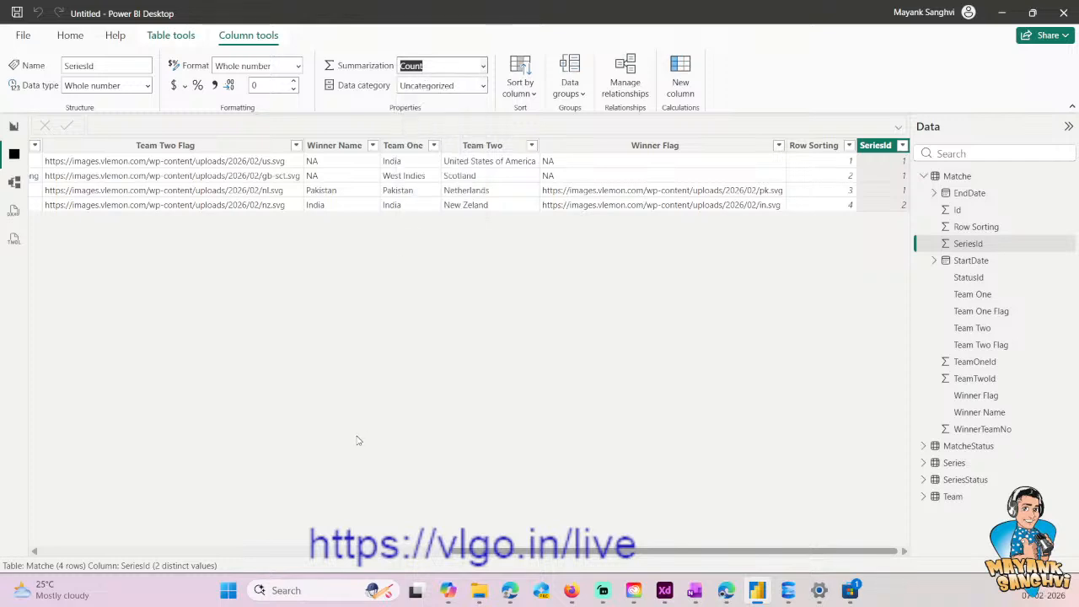
- Return to the report and remove the SeriesId column from the matches table visual
click(14, 128)
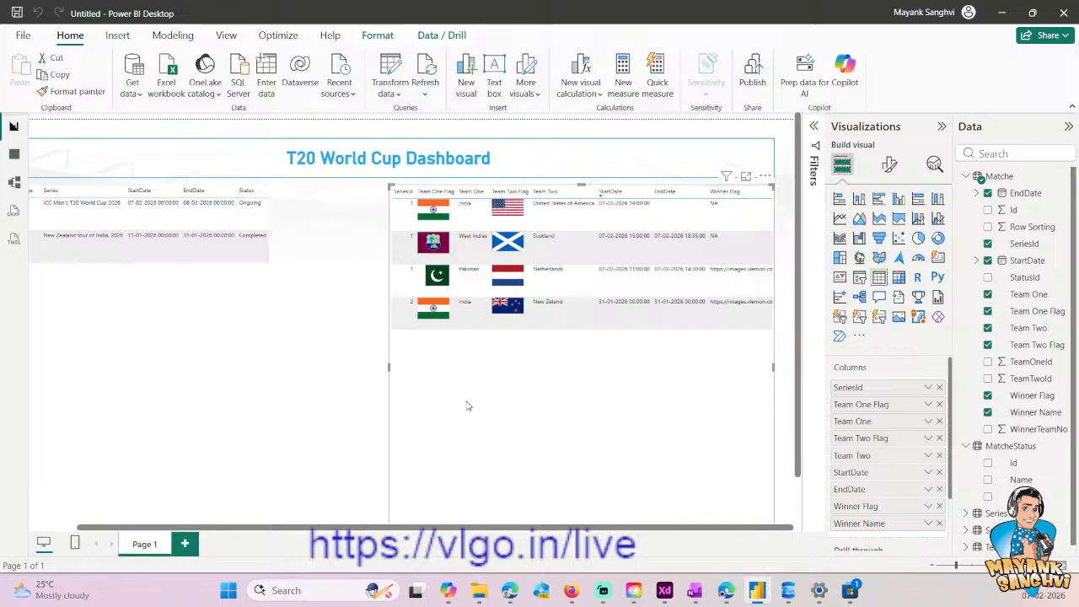
click(940, 387)
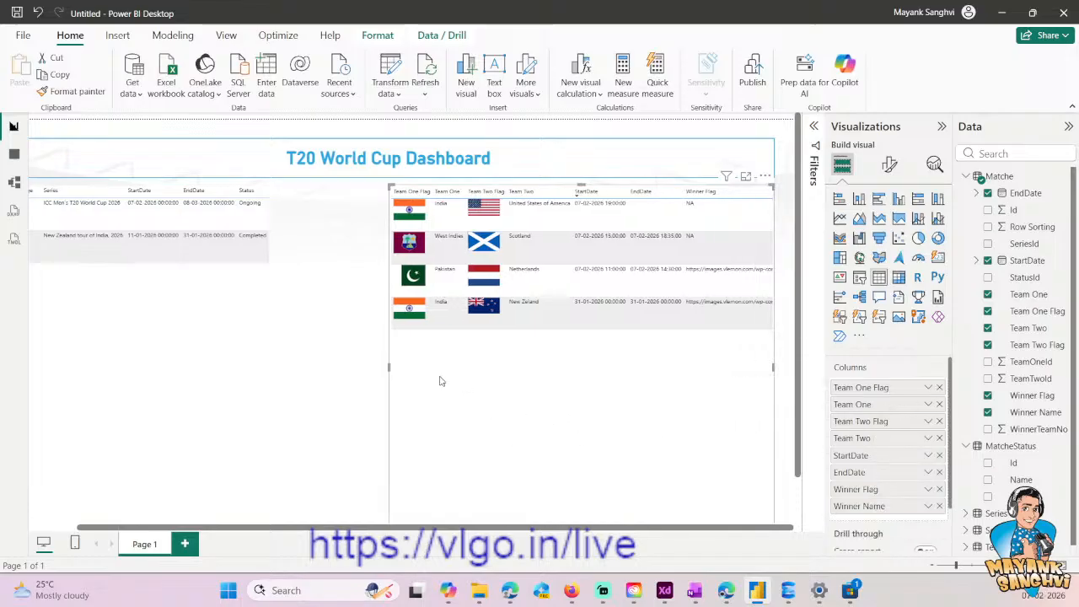
- Select the New Zealand tour of India row to test whether it filters the matches, and open the Model view
click(300, 369)
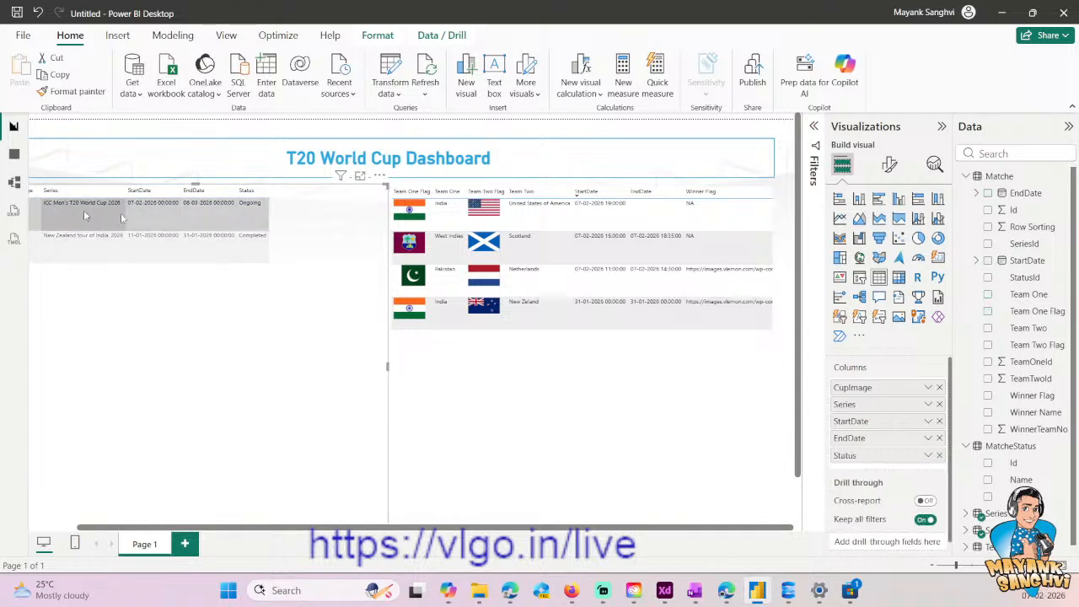
click(135, 251)
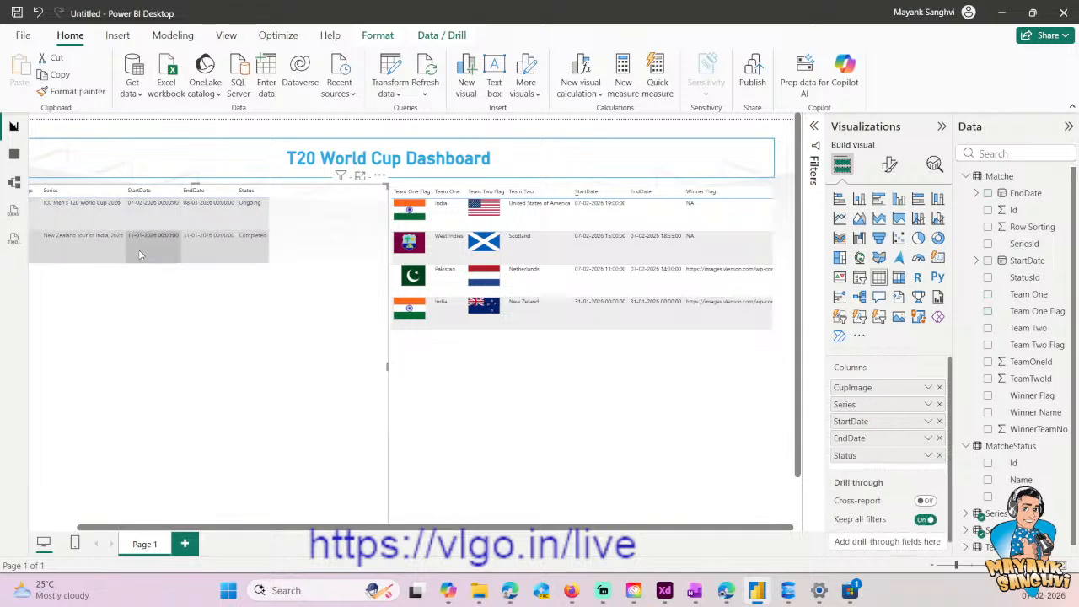
click(14, 182)
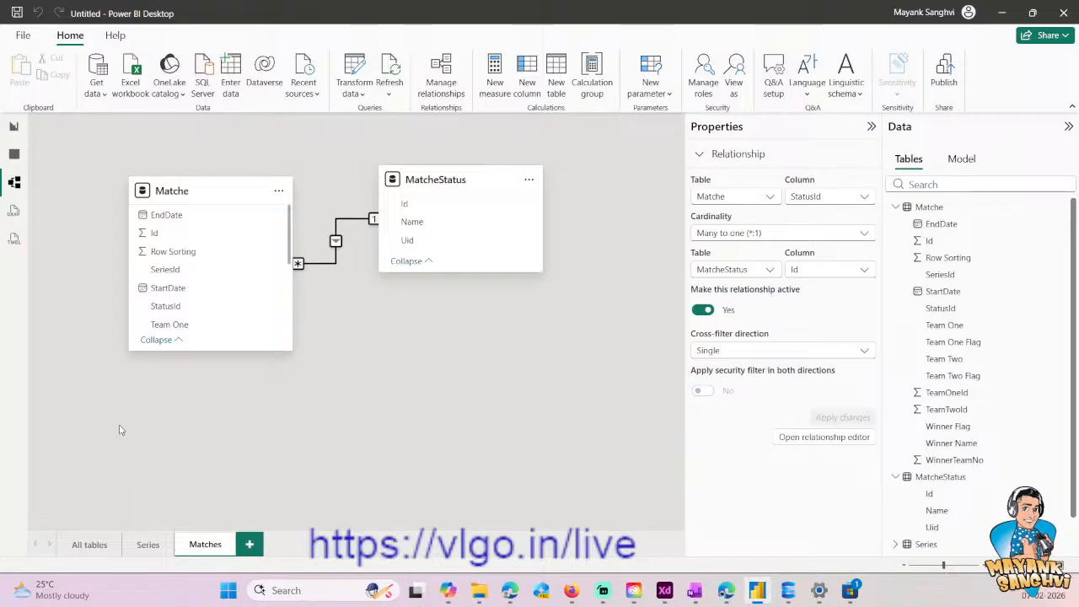
click(248, 545)
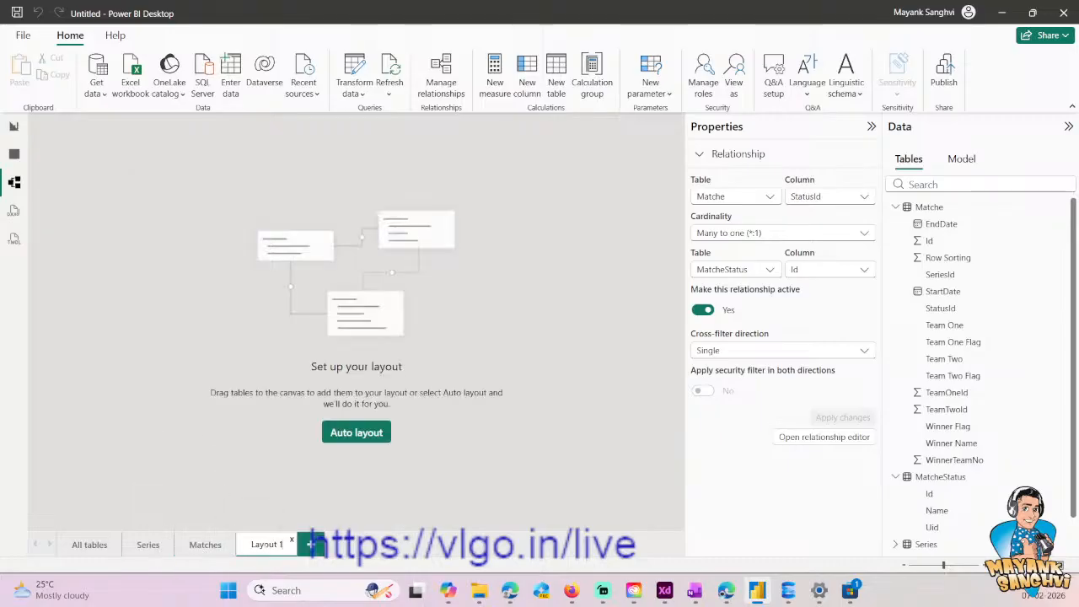
click(291, 541)
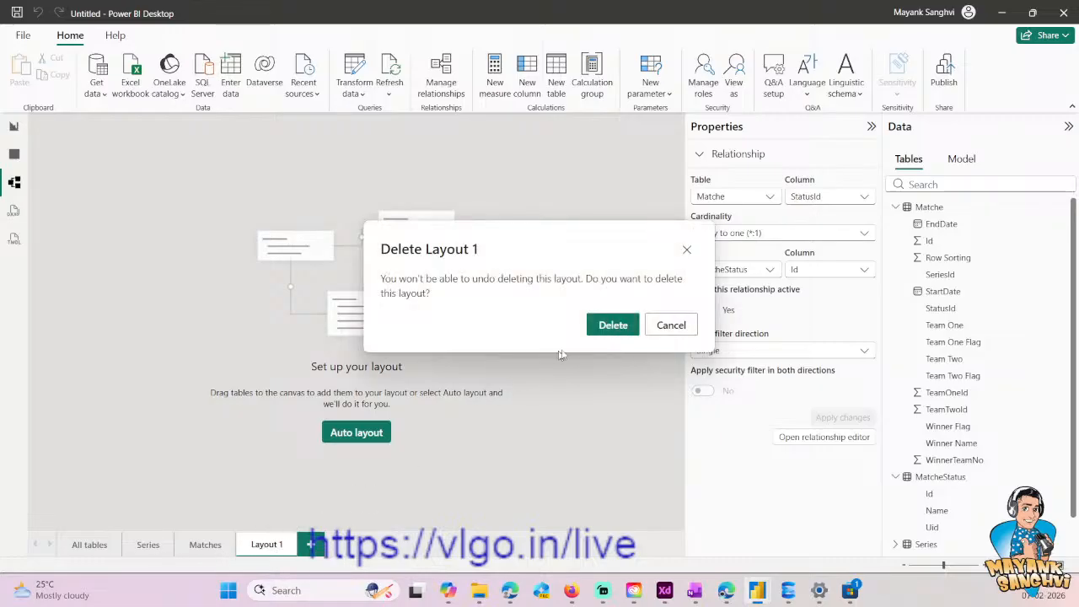
click(601, 327)
- Add the Matche table to the Series model layout and create a one-to-many relationship from Series Id to Matche SeriesId with single cross-filtering
click(149, 545)
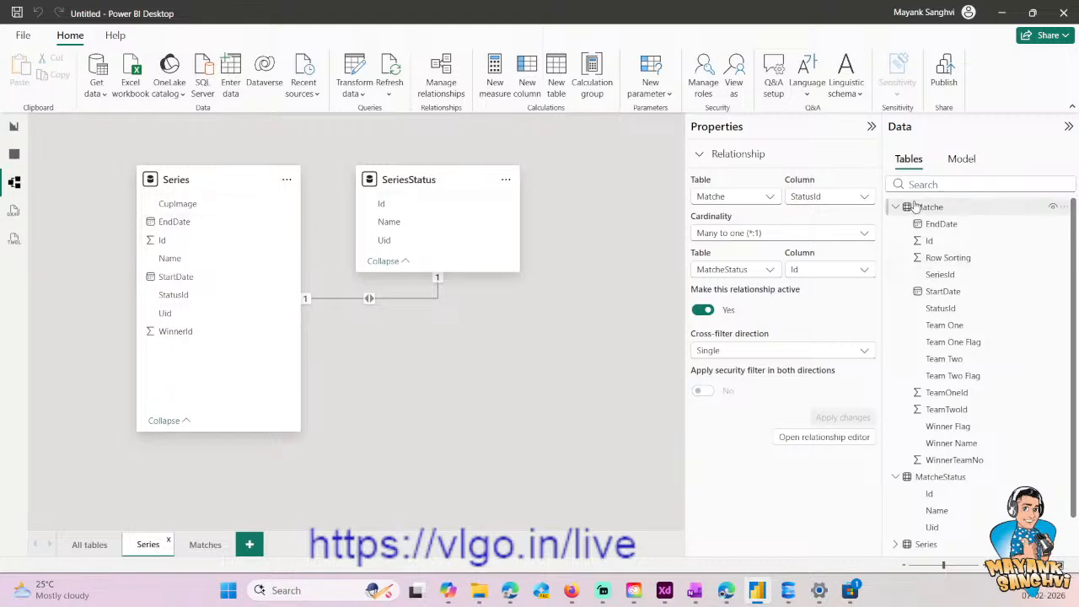
drag(925, 208, 519, 361)
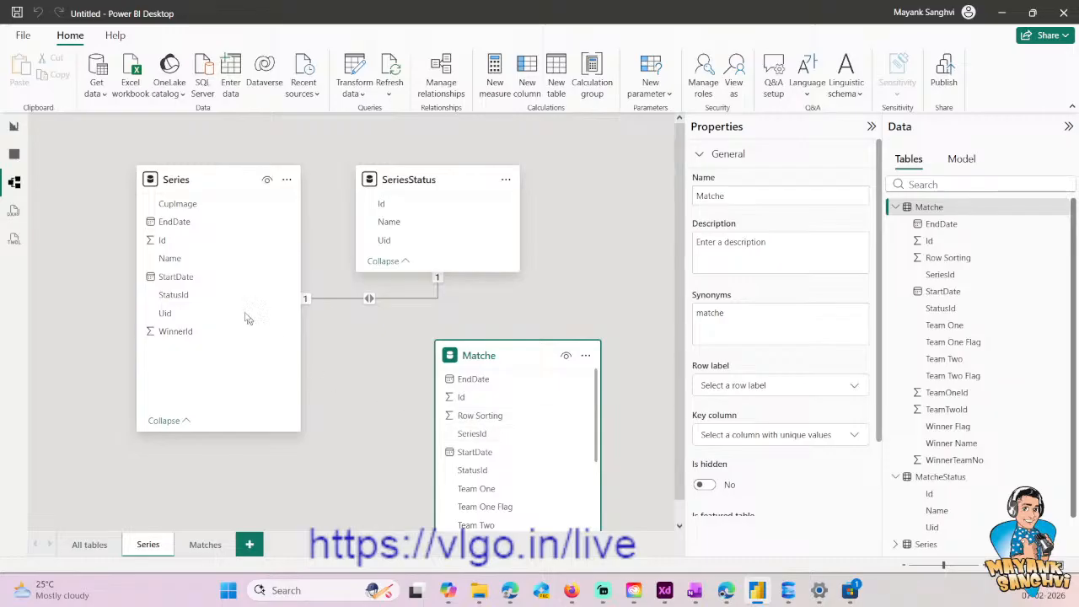
drag(165, 242, 478, 442)
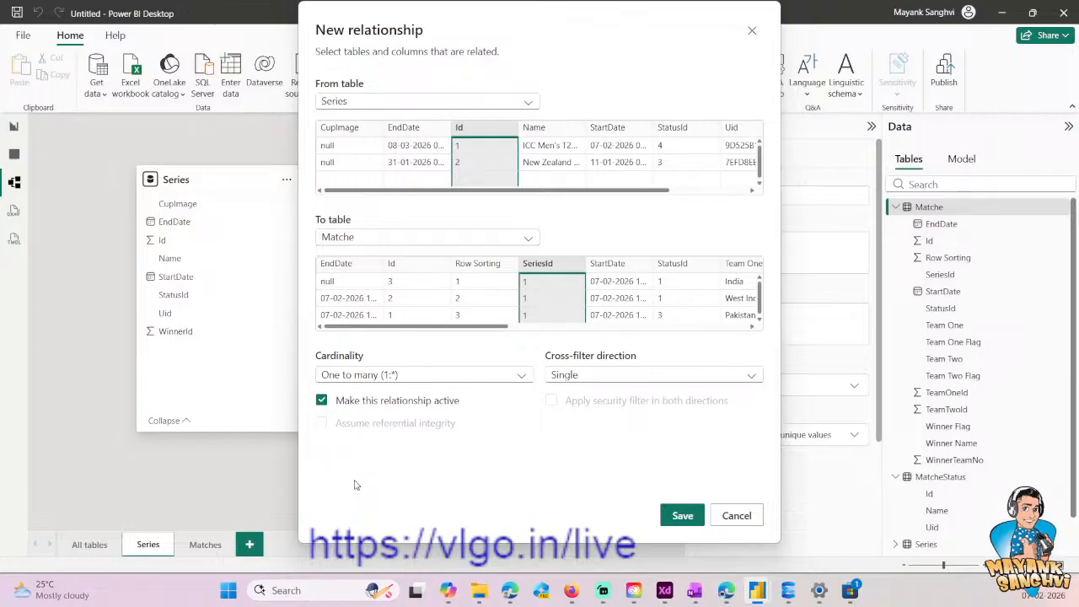
click(683, 516)
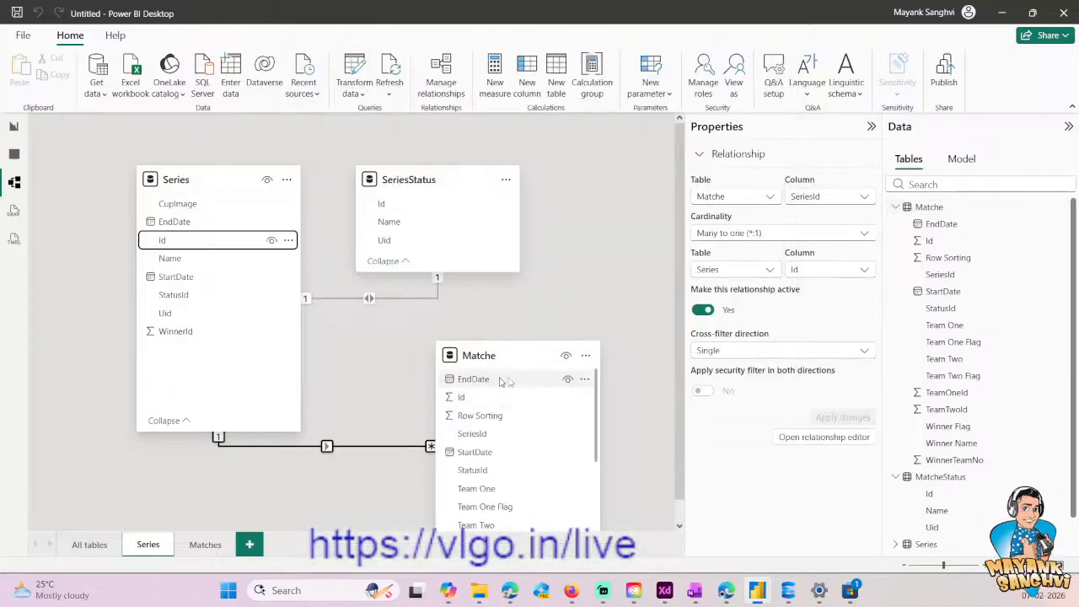
- Delete the SeriesStatus–Series relationship and recreate it from SeriesStatus Id to Series StatusId as one to one with cross-filtering in both directions
double_click(405, 299)
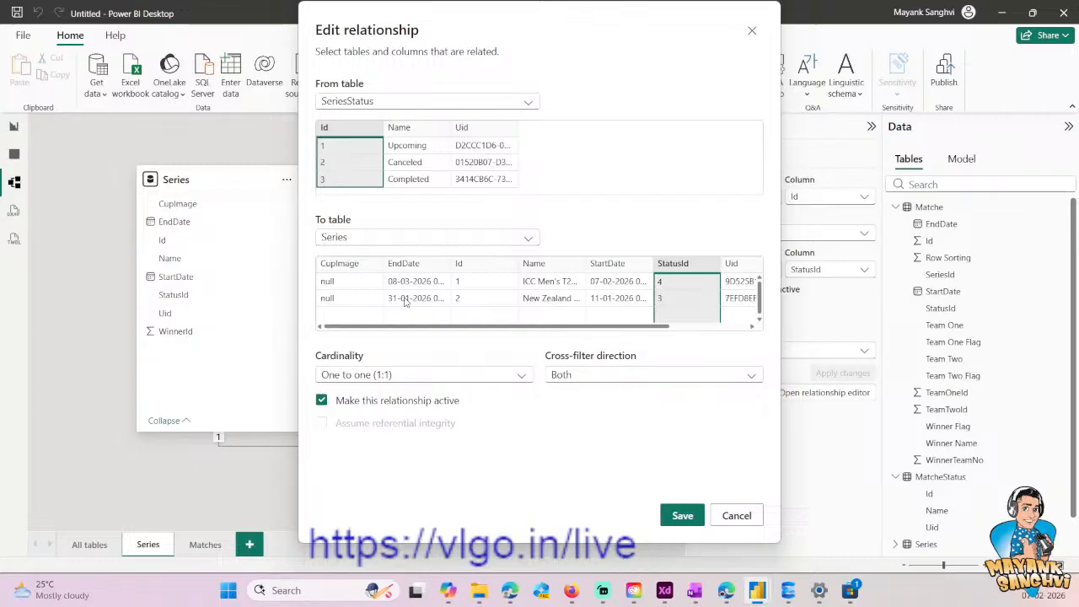
click(736, 515)
right_click(432, 300)
click(453, 307)
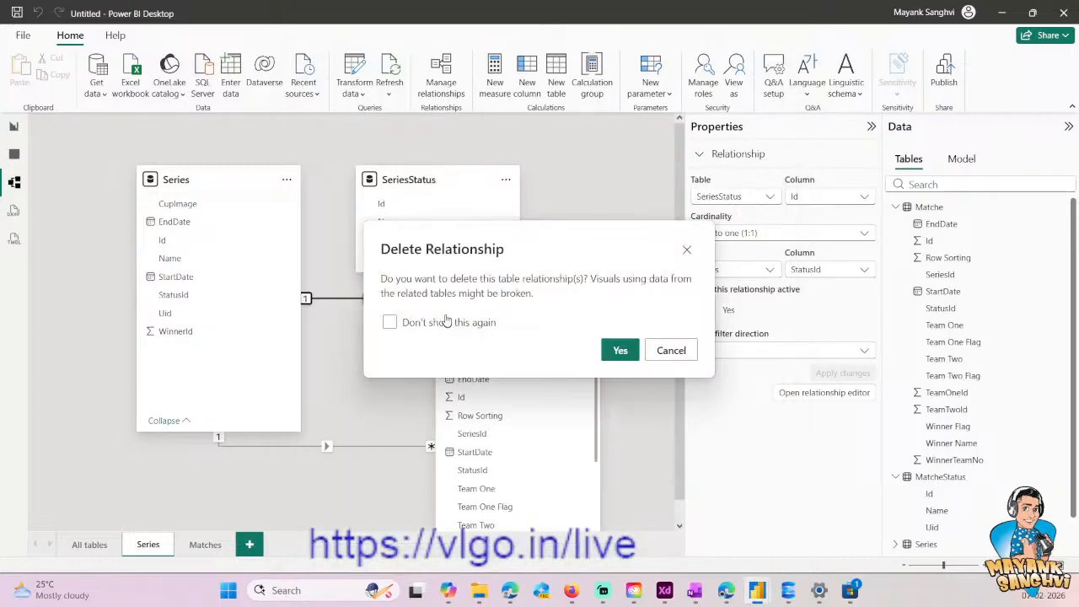
click(620, 350)
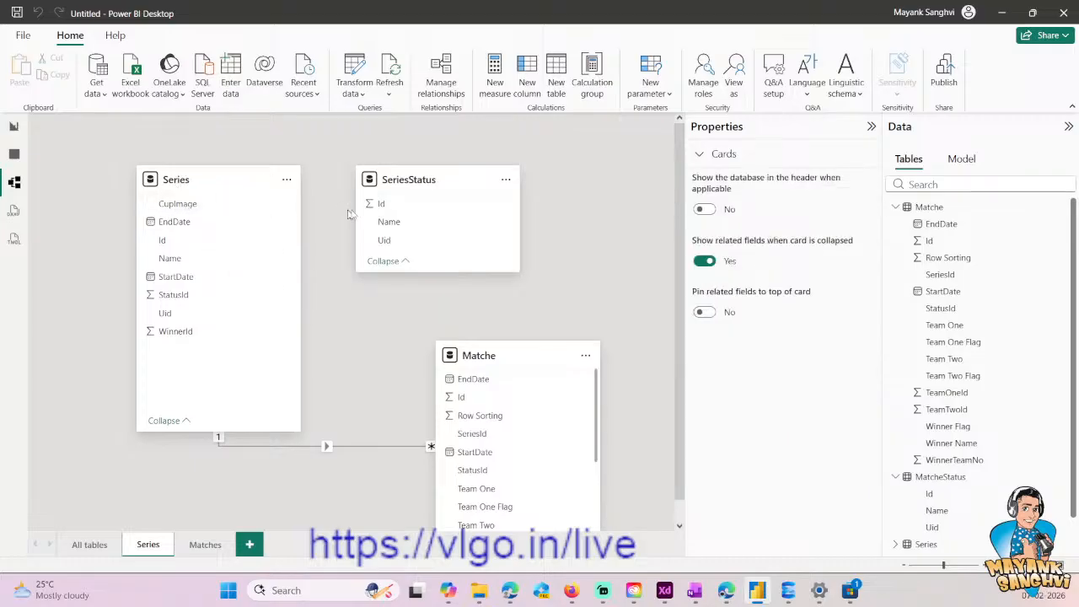
drag(382, 212, 212, 299)
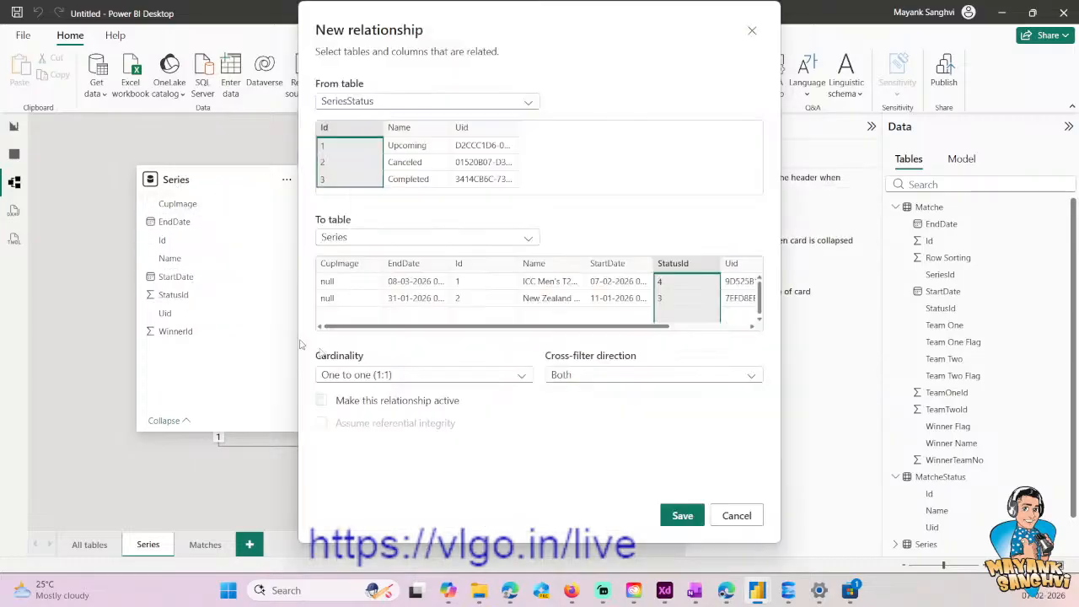
click(683, 515)
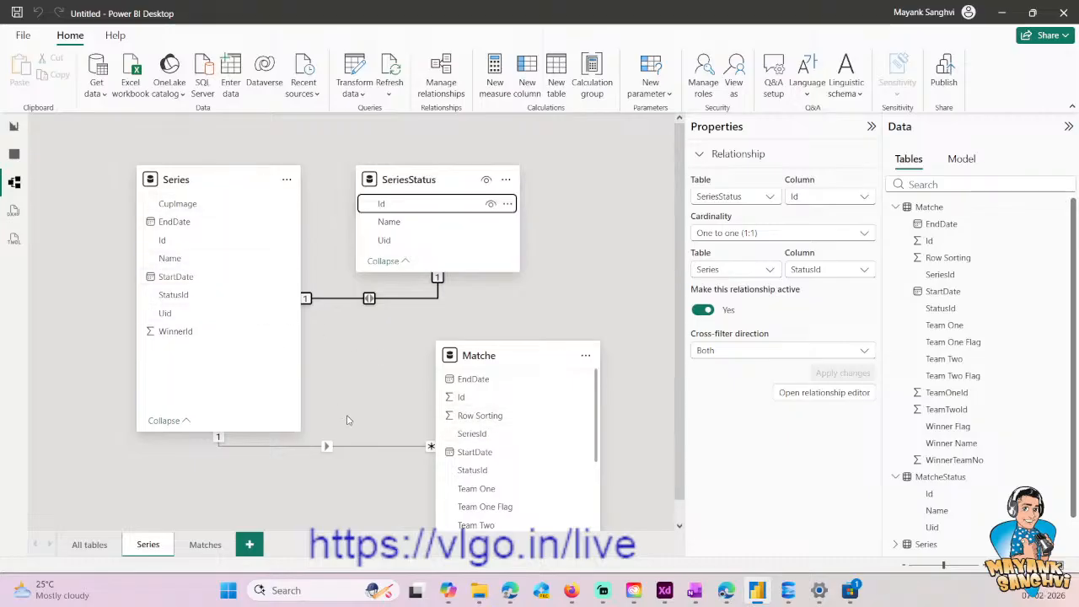
- Return to the report and select the two series rows in turn to test the filtering of matches, clearing the selection at the end
click(13, 126)
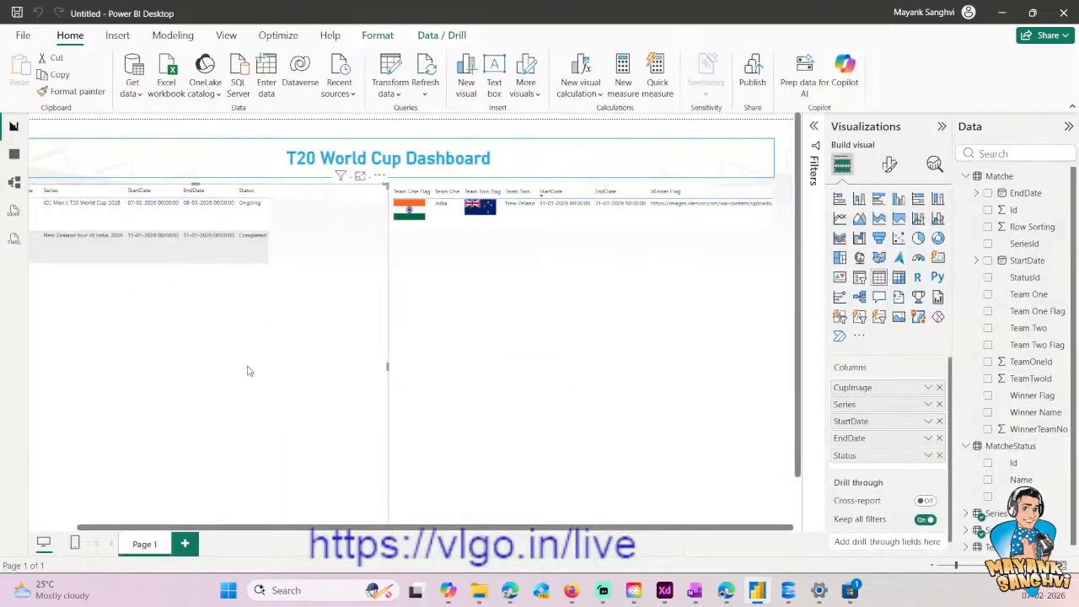
click(168, 212)
click(152, 250)
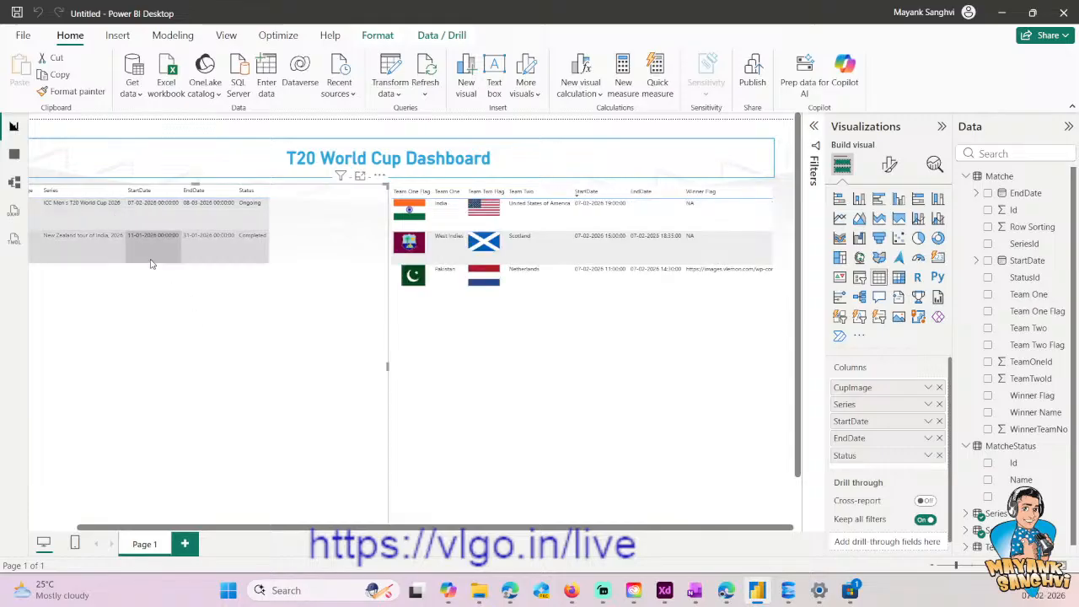
click(145, 221)
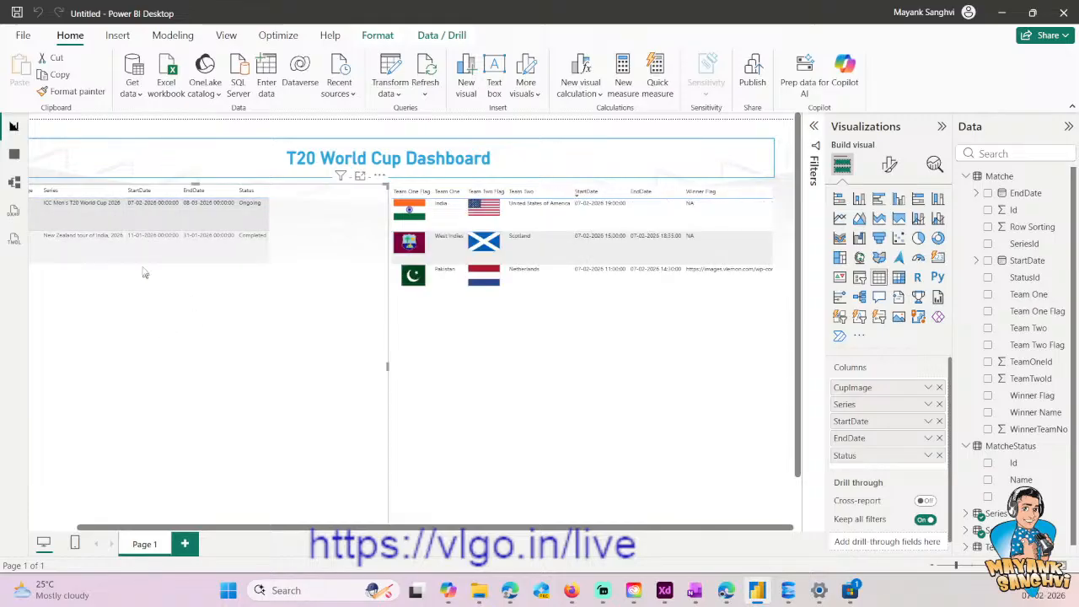
click(143, 268)
click(143, 267)
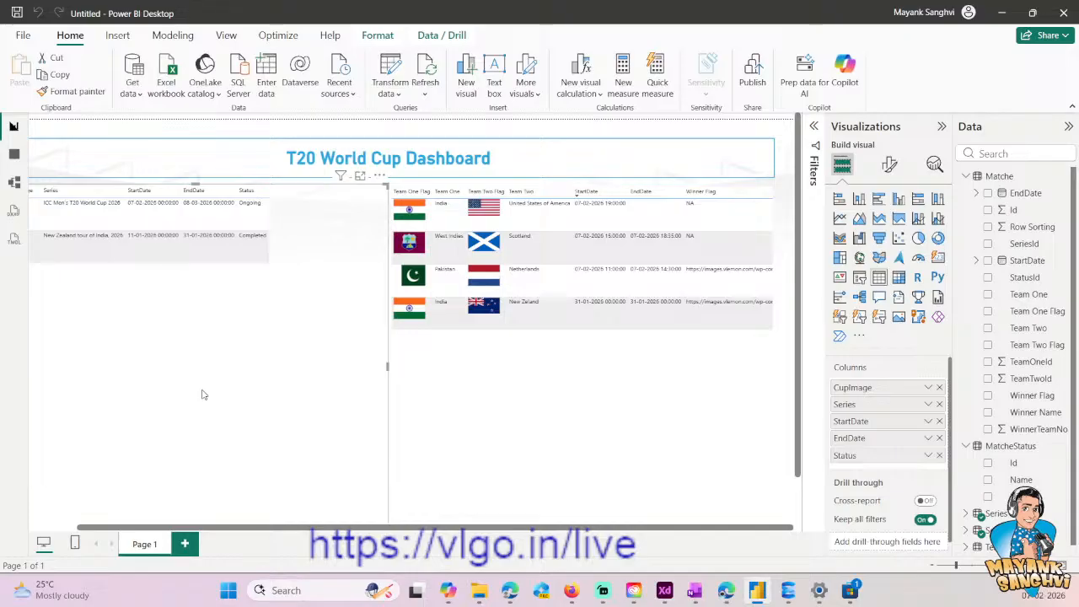
scroll(61, 513, left, 2)
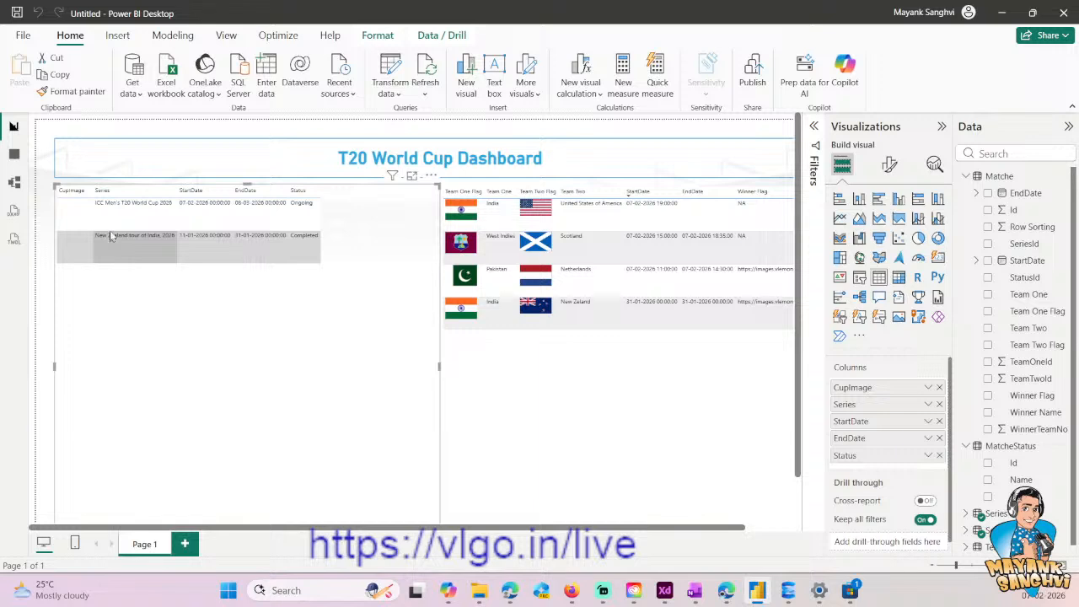
click(135, 209)
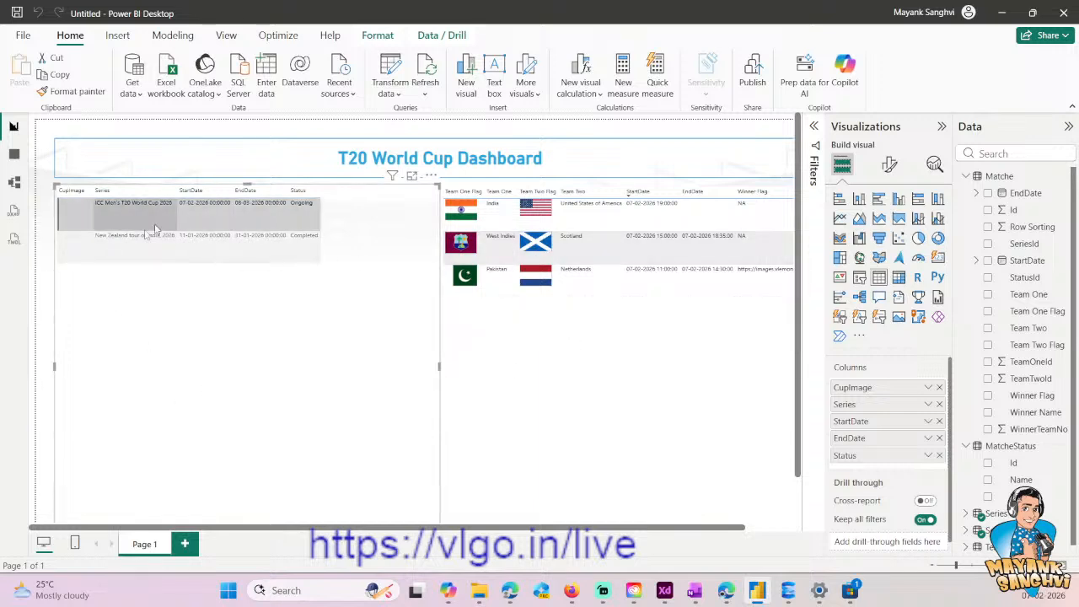
click(145, 252)
click(141, 274)
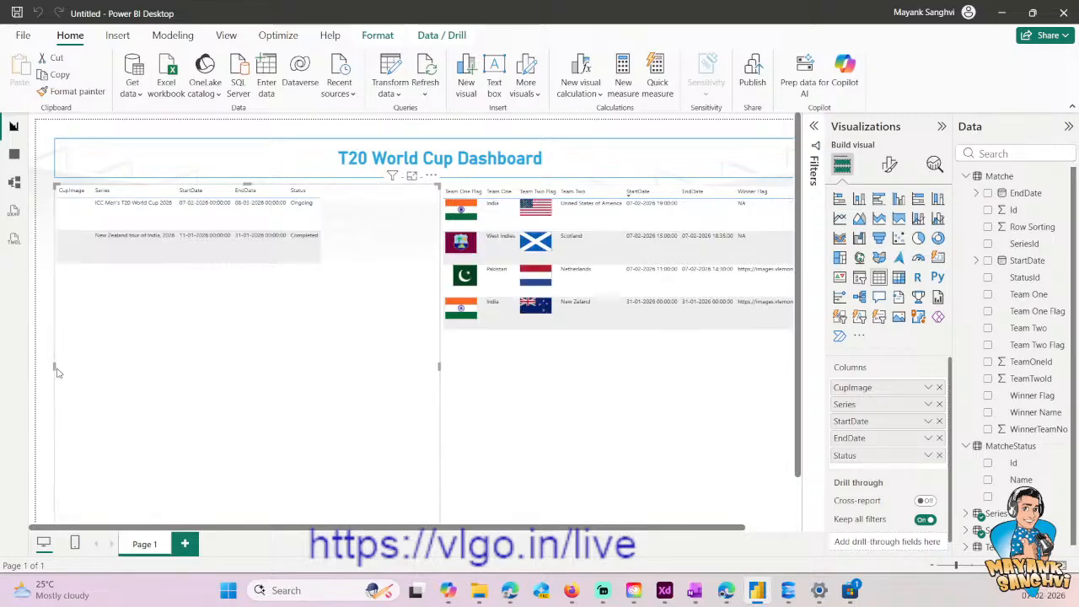
- Narrow the series table from its left edge, then add an empty slicer in the freed space and shrink it to a small box
drag(53, 366, 170, 368)
click(114, 369)
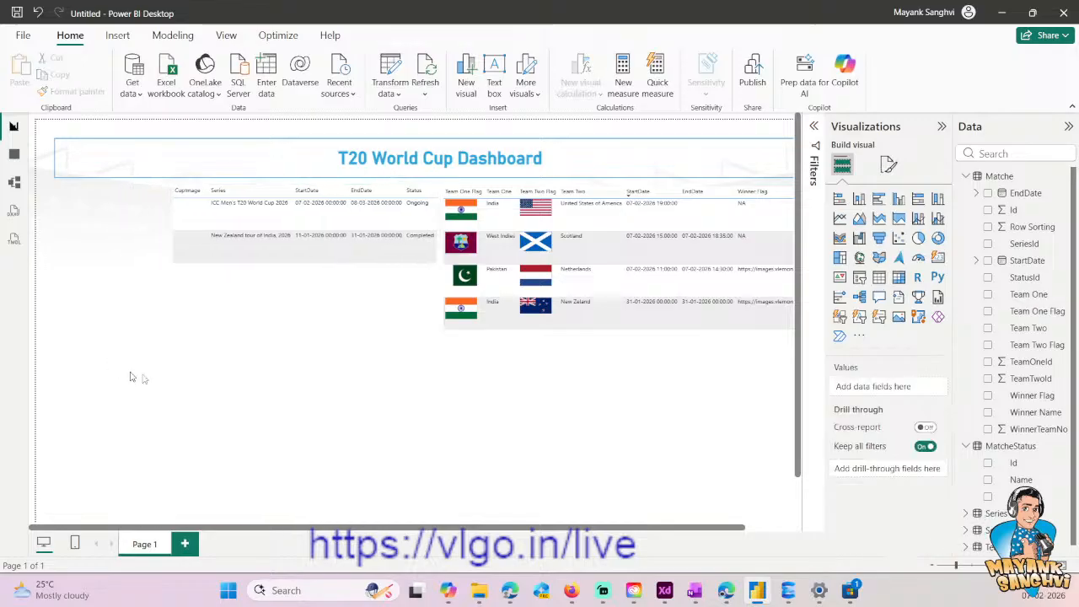
click(861, 280)
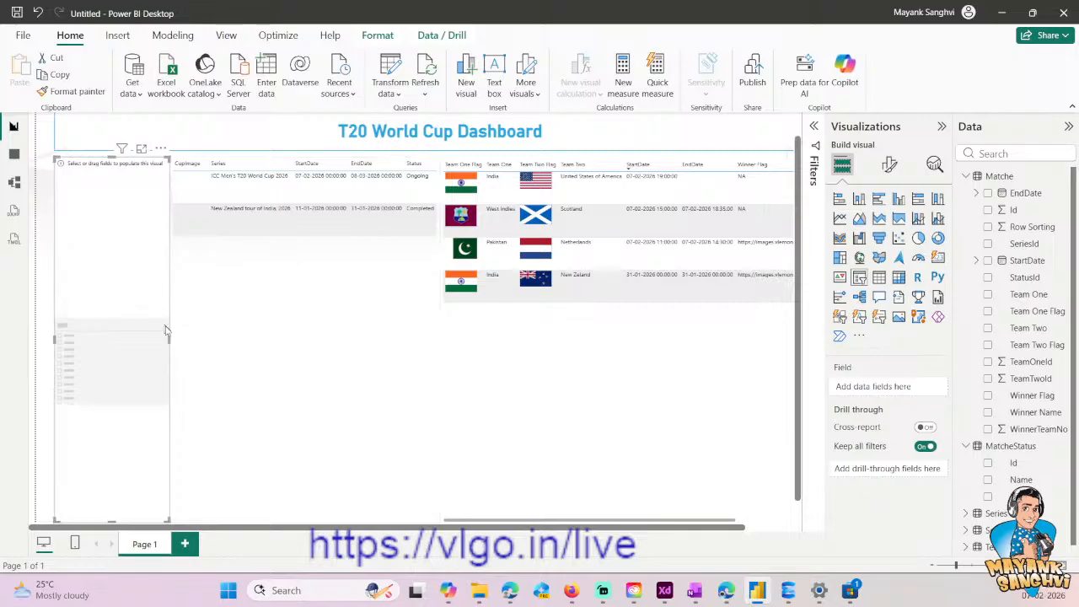
drag(169, 339, 160, 341)
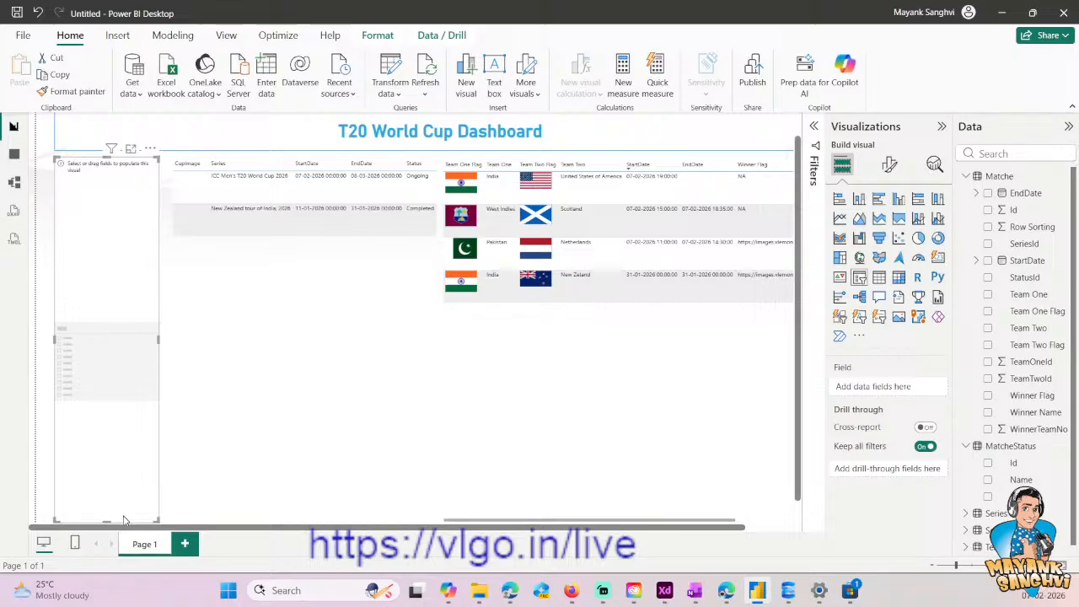
drag(113, 523, 97, 215)
- Populate the slicer with the Name field of the Series table and make the slicer slightly taller
click(238, 310)
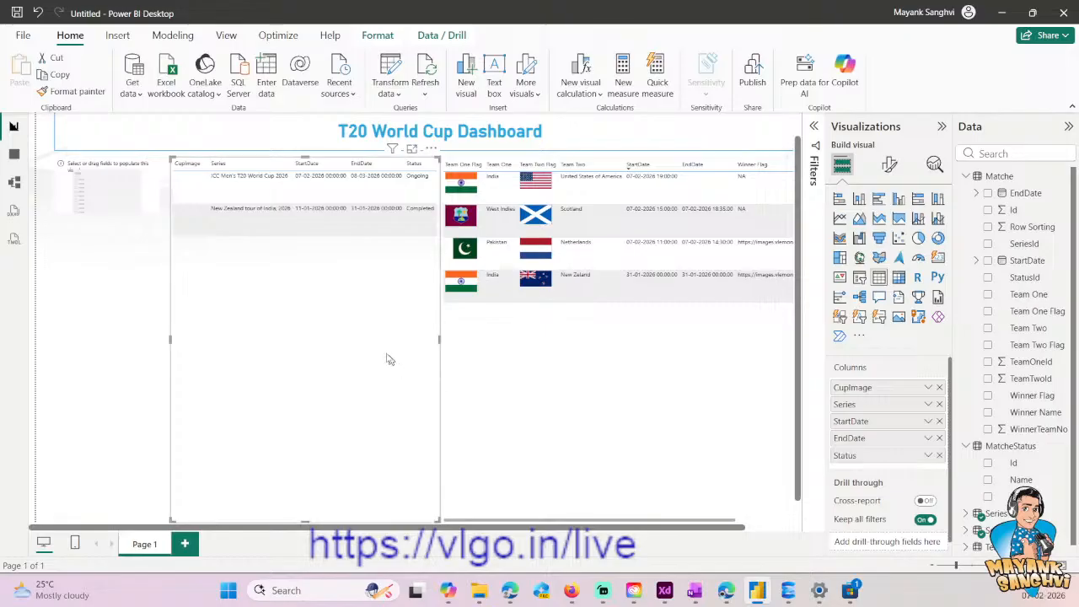
click(119, 202)
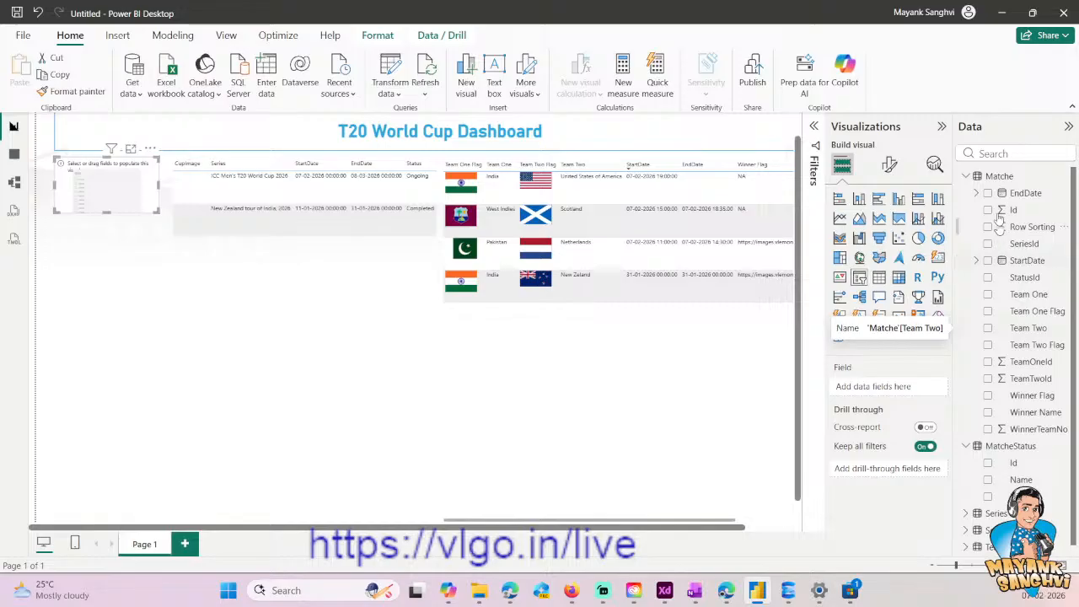
click(966, 177)
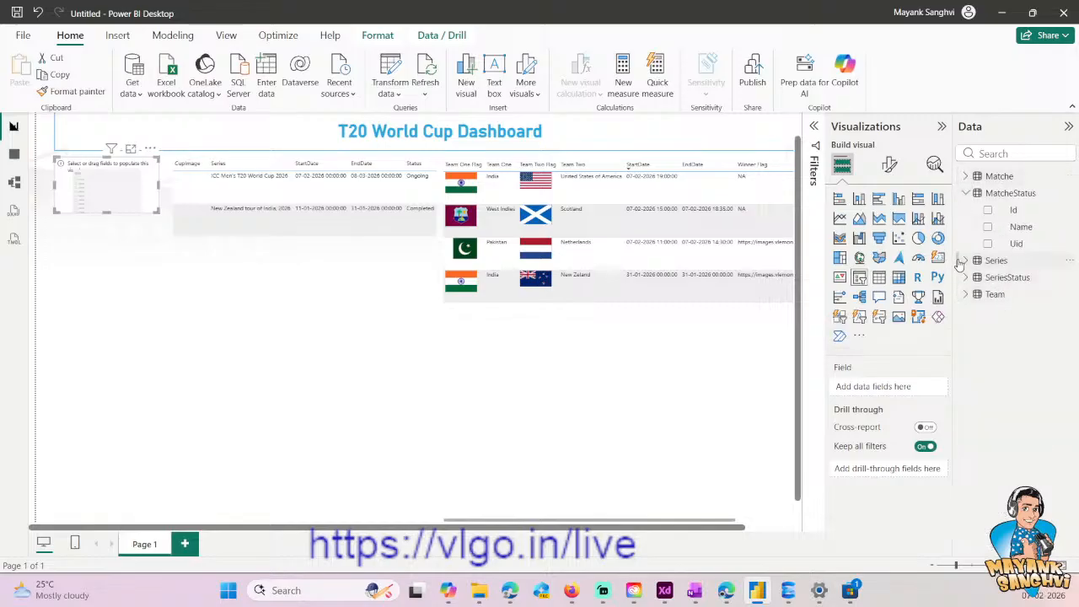
click(966, 261)
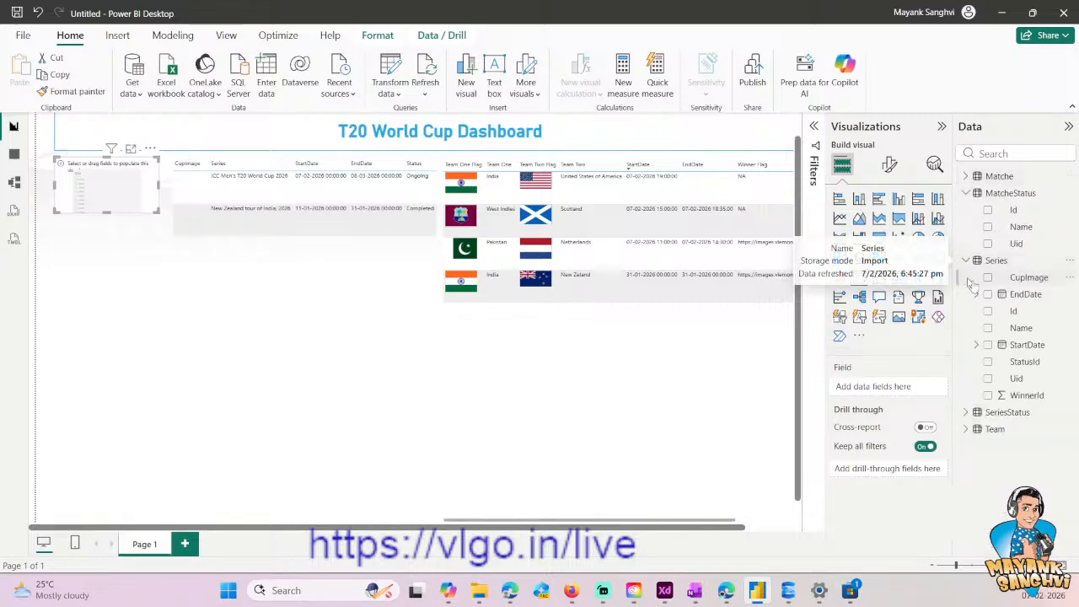
click(988, 328)
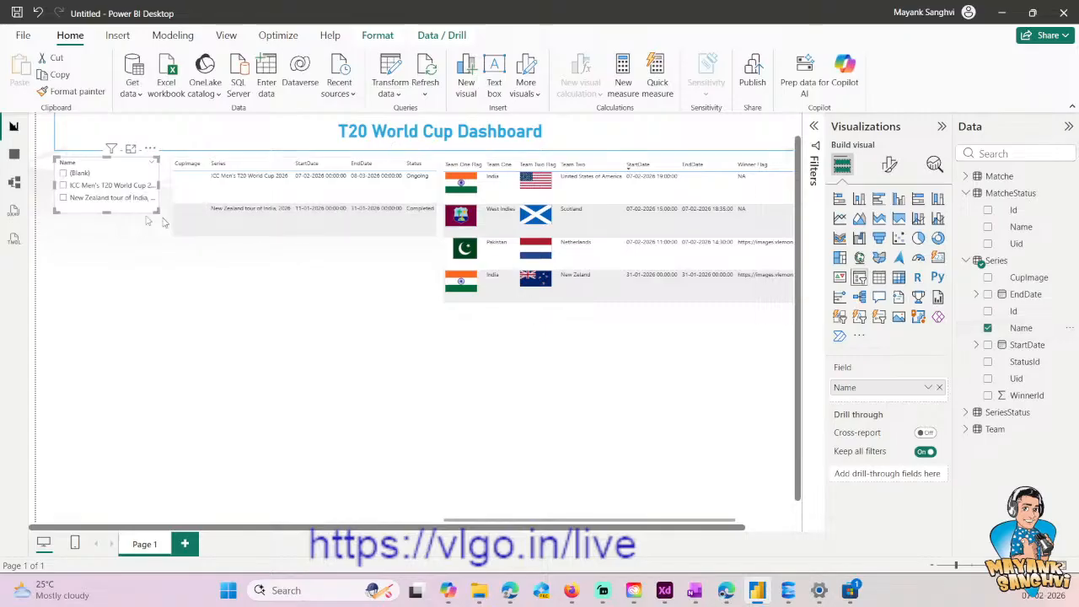
drag(107, 212, 106, 245)
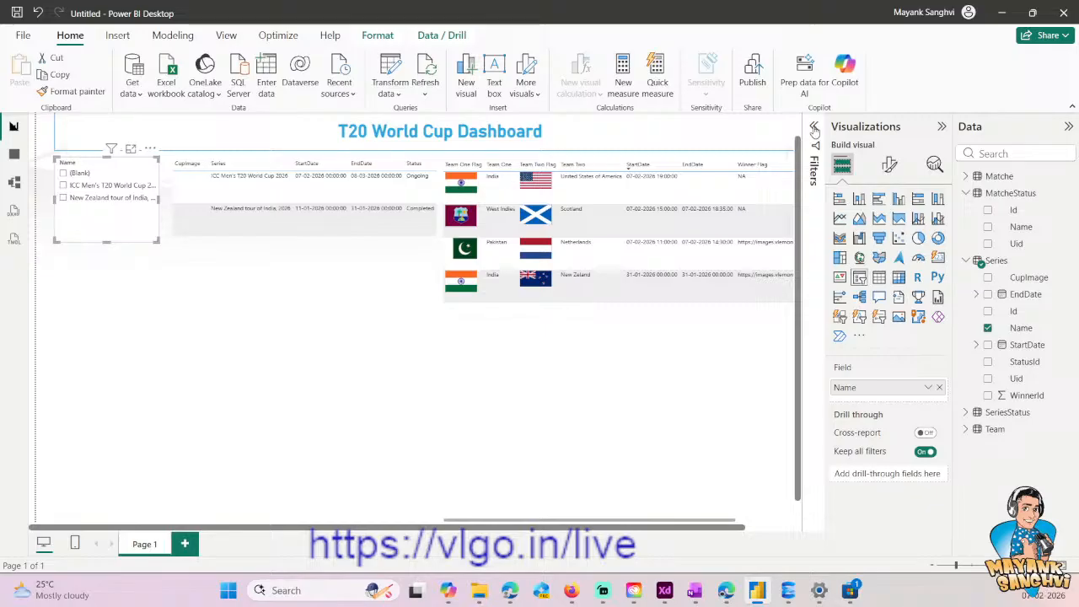
- Apply an advanced visual-level filter to the slicer's Name field showing items when the value is not blank
click(813, 169)
click(730, 216)
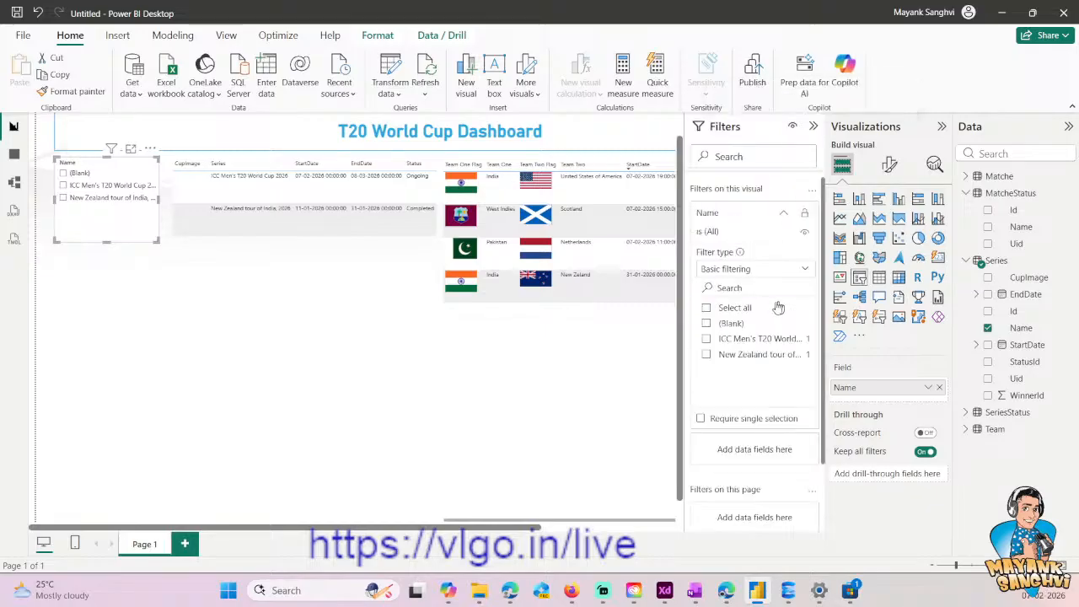
click(770, 270)
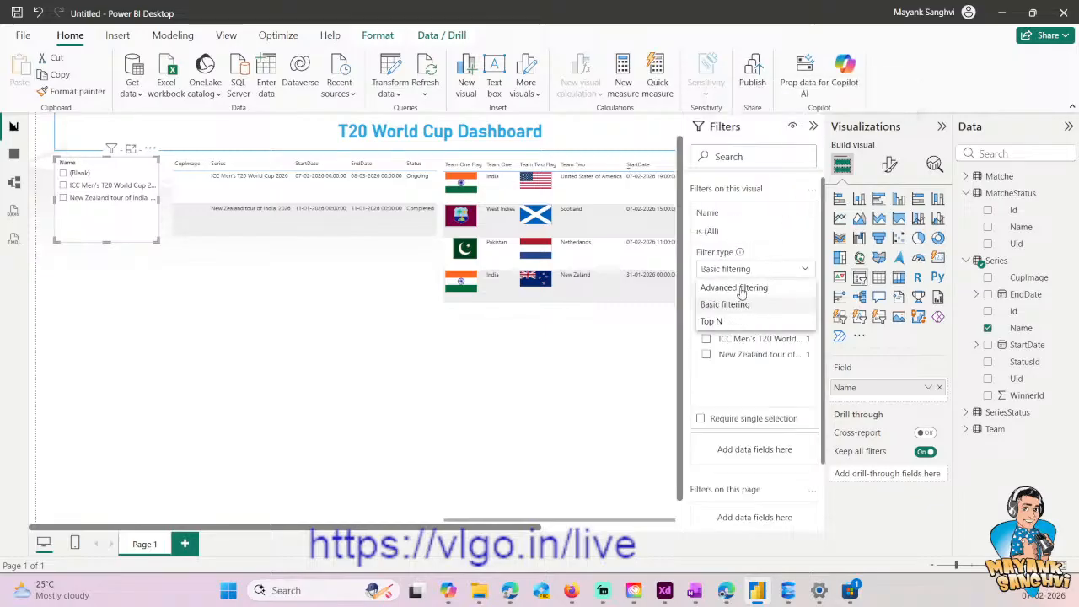
click(753, 287)
click(739, 309)
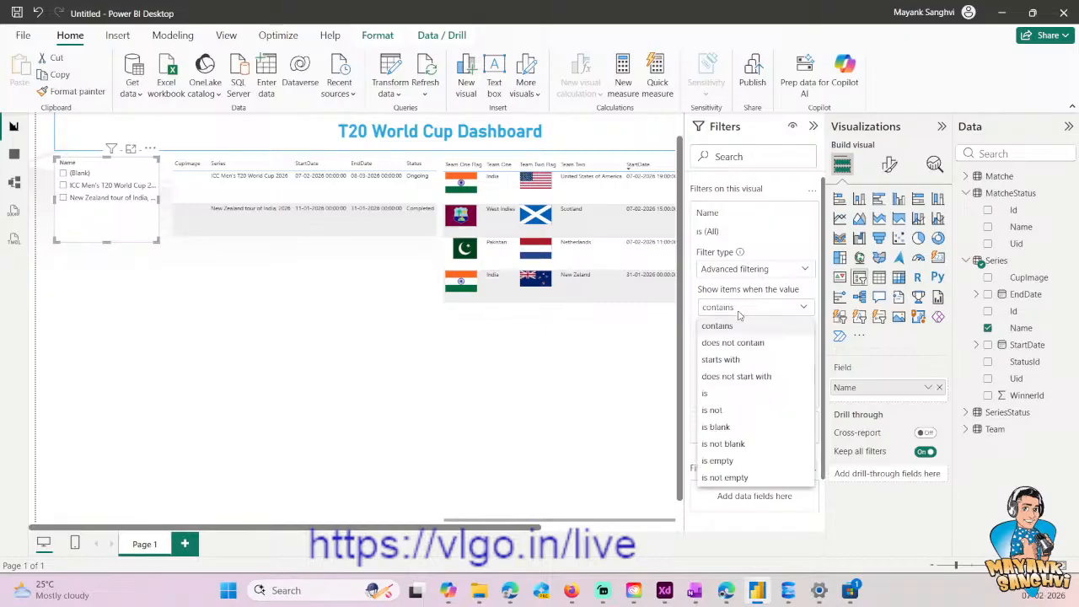
click(727, 444)
click(795, 374)
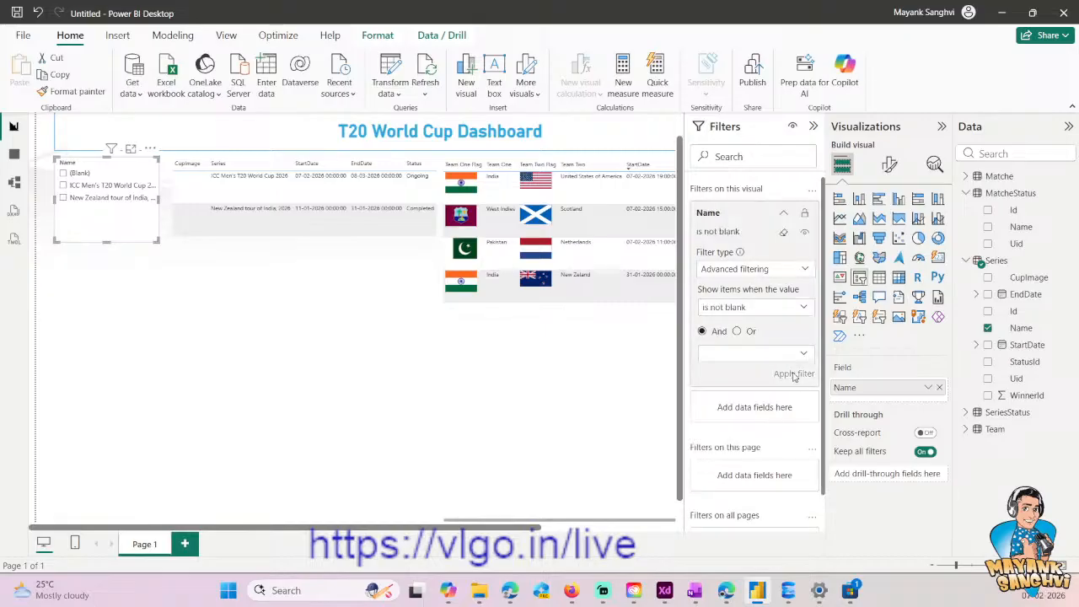
- Test the slicer by alternating between the ICC Men's T20 World Cup and New Zealand tour of India series, leaving the New Zealand tour selected
click(81, 174)
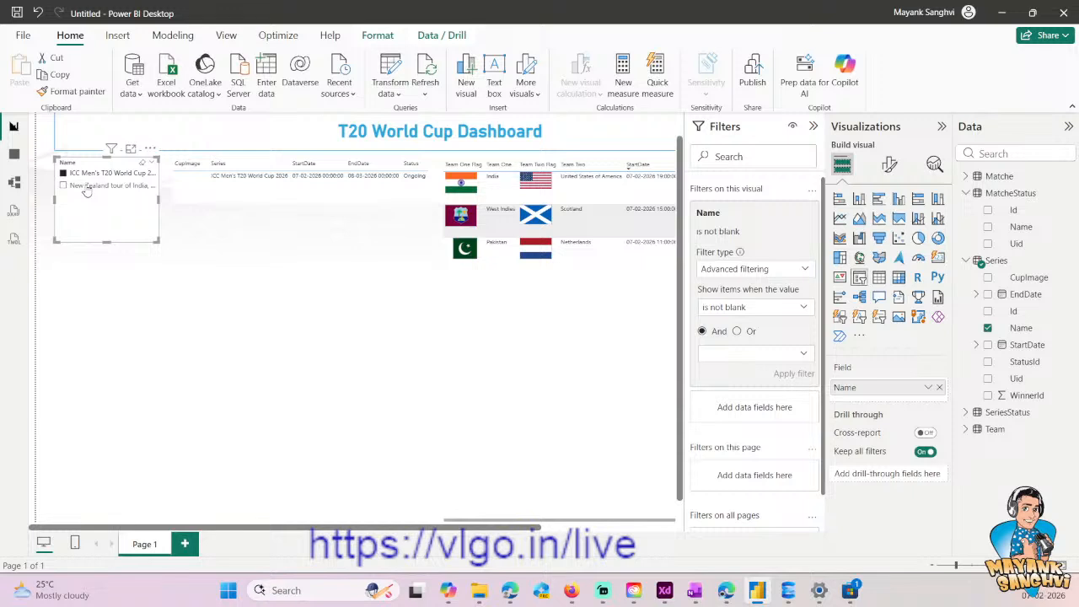
click(85, 172)
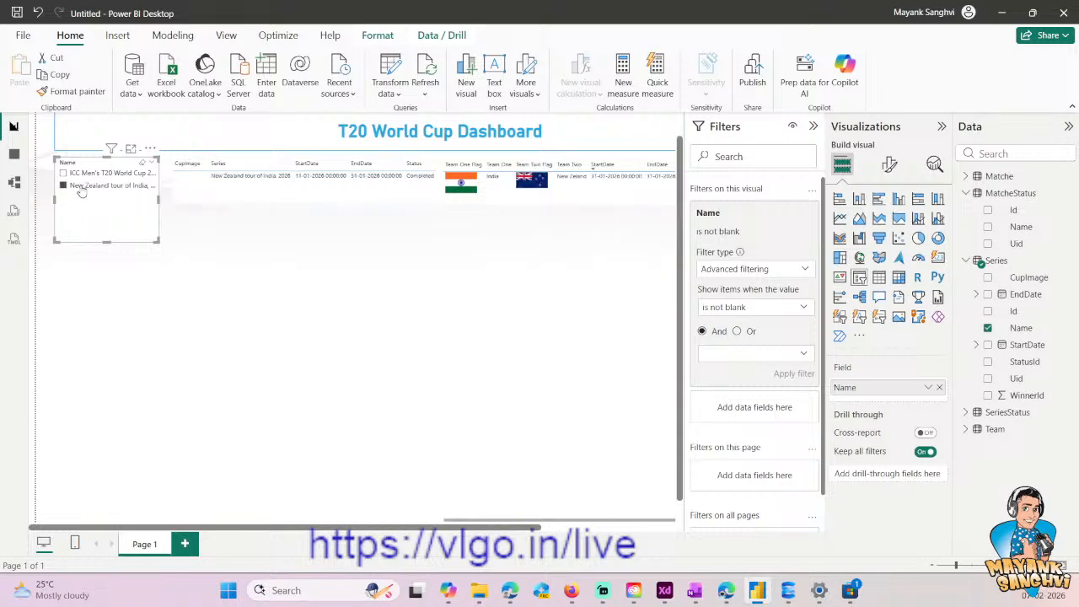
click(85, 175)
click(87, 185)
click(89, 175)
click(87, 186)
click(86, 185)
click(87, 185)
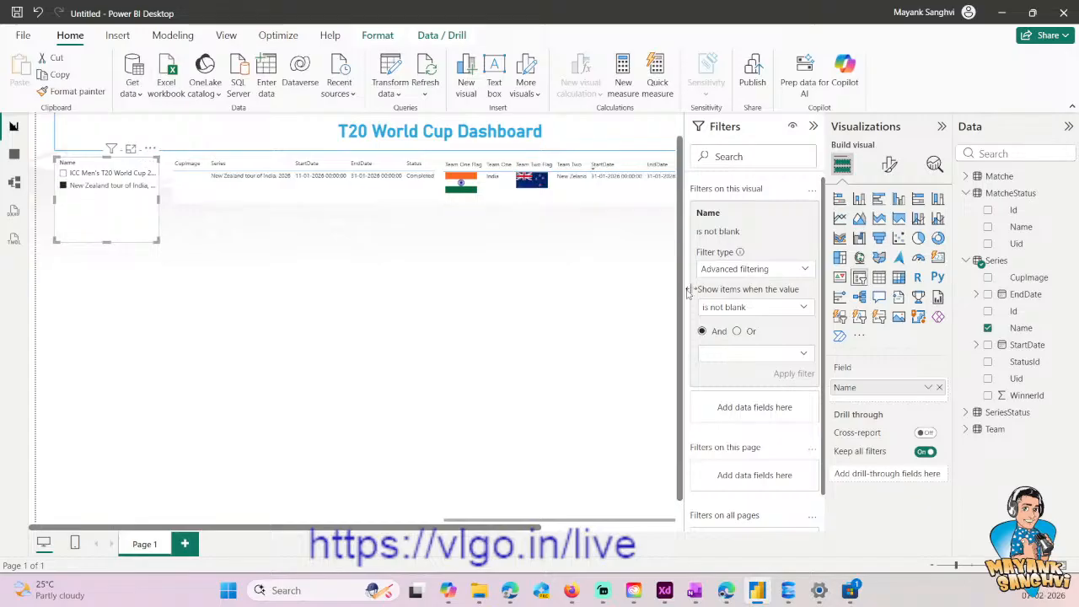
- In the slicer's selection settings, try Single select, leave it off, and turn off Multi-select with CTRL
click(890, 165)
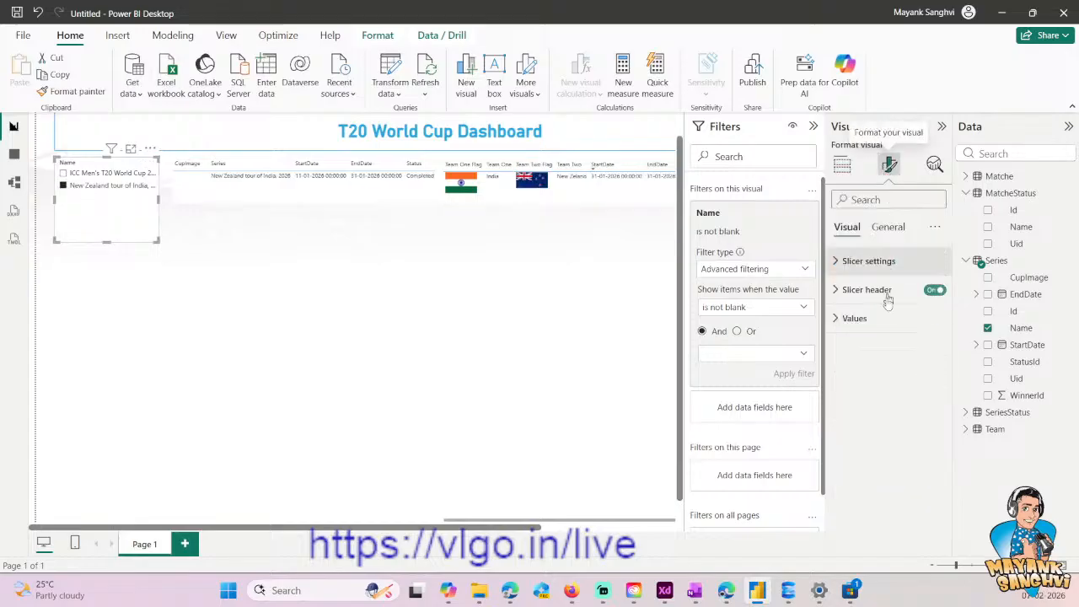
click(859, 260)
click(859, 365)
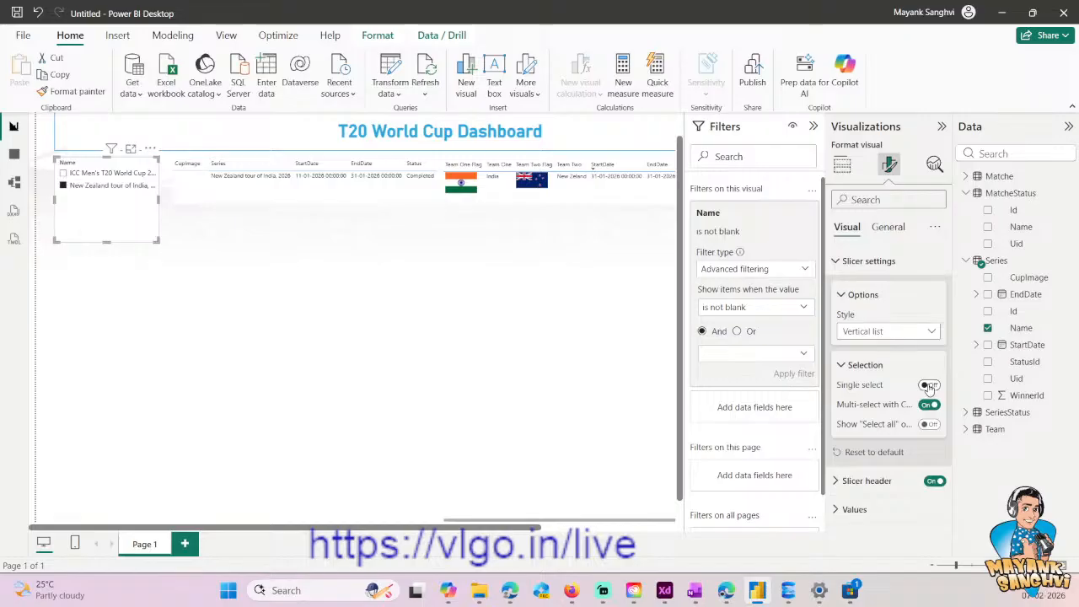
click(928, 385)
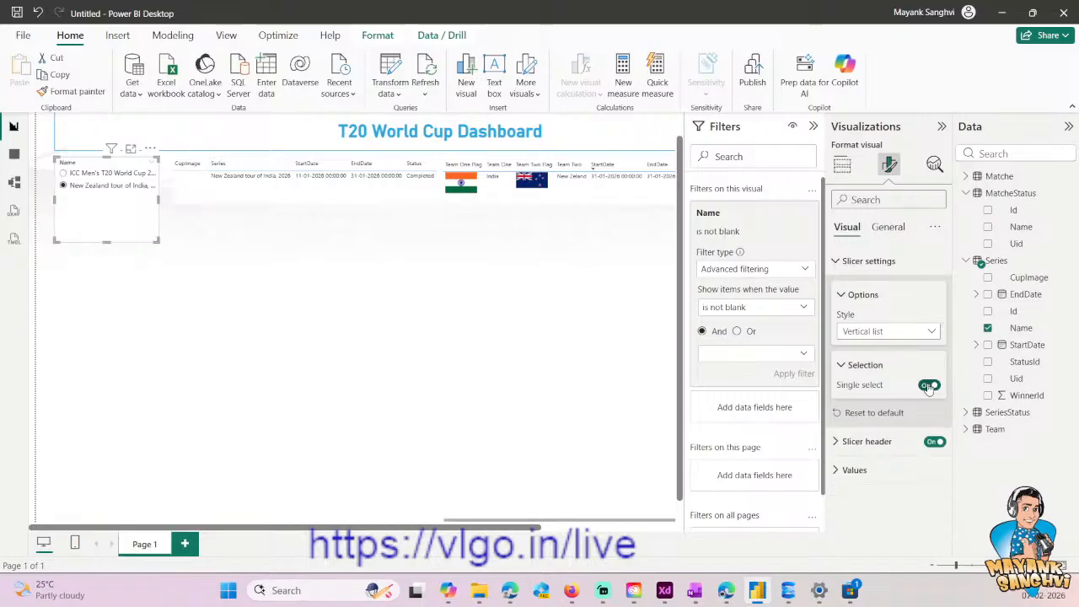
click(928, 385)
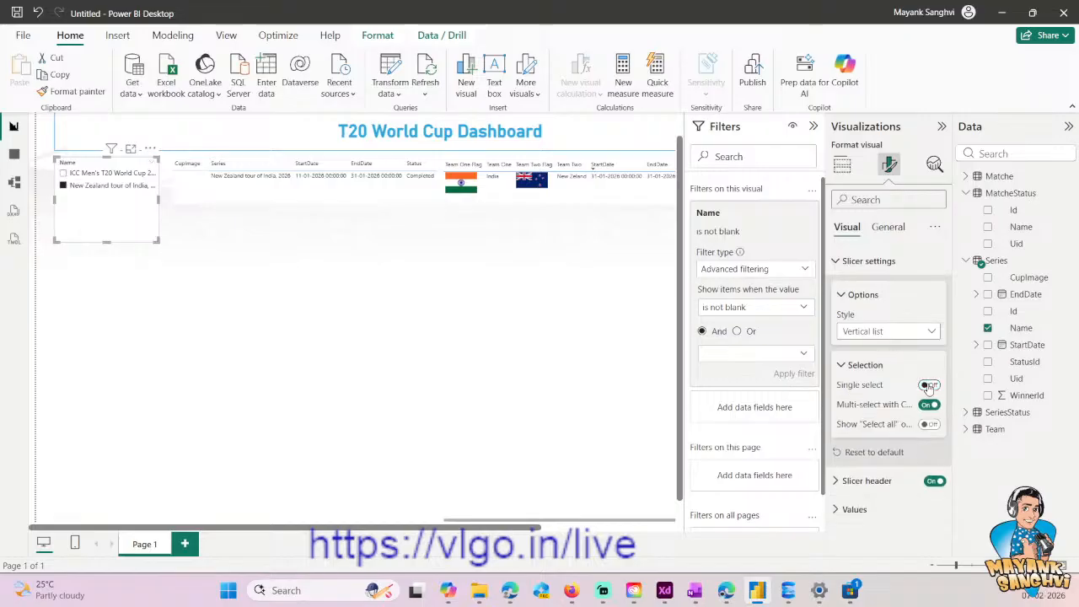
click(929, 385)
click(929, 385)
click(929, 404)
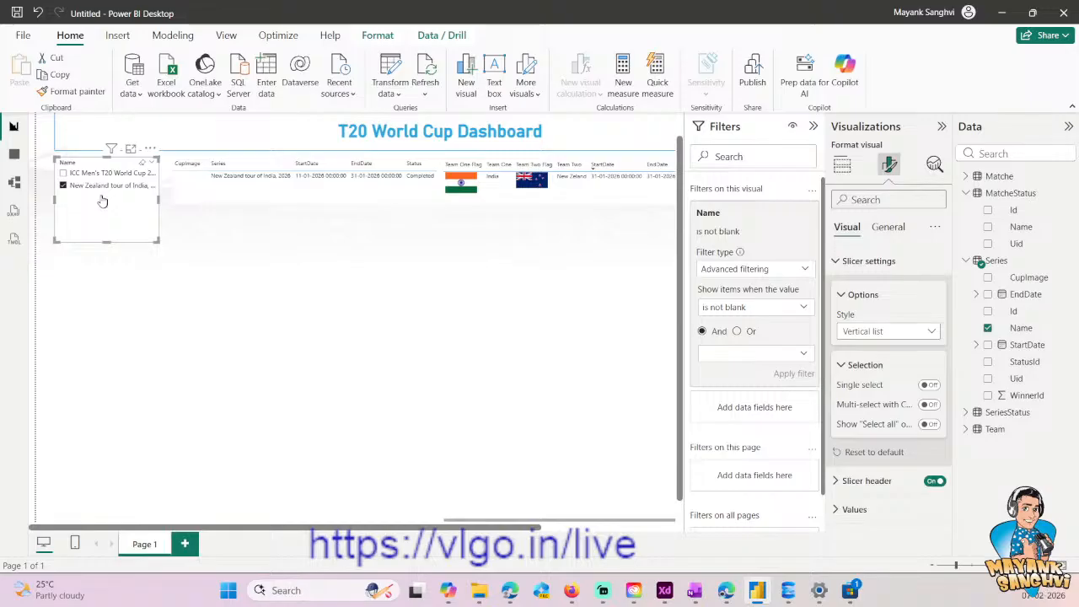
- Test the slicer's multiple selection by toggling both series, leaving the ICC Men's T20 World Cup and New Zealand tour of India selected
click(63, 173)
click(63, 185)
click(64, 175)
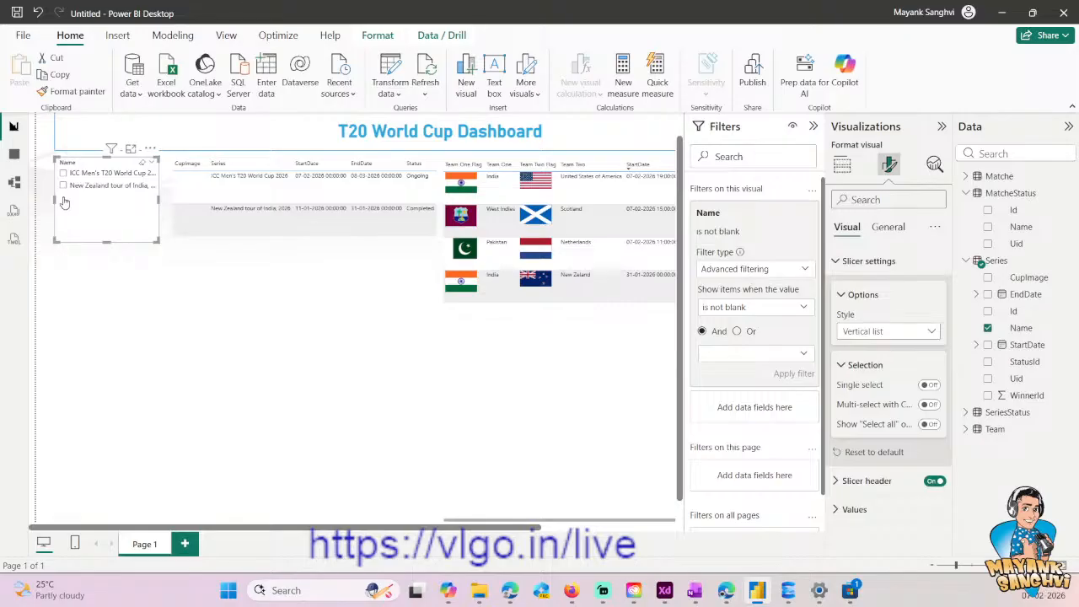
click(64, 173)
click(63, 185)
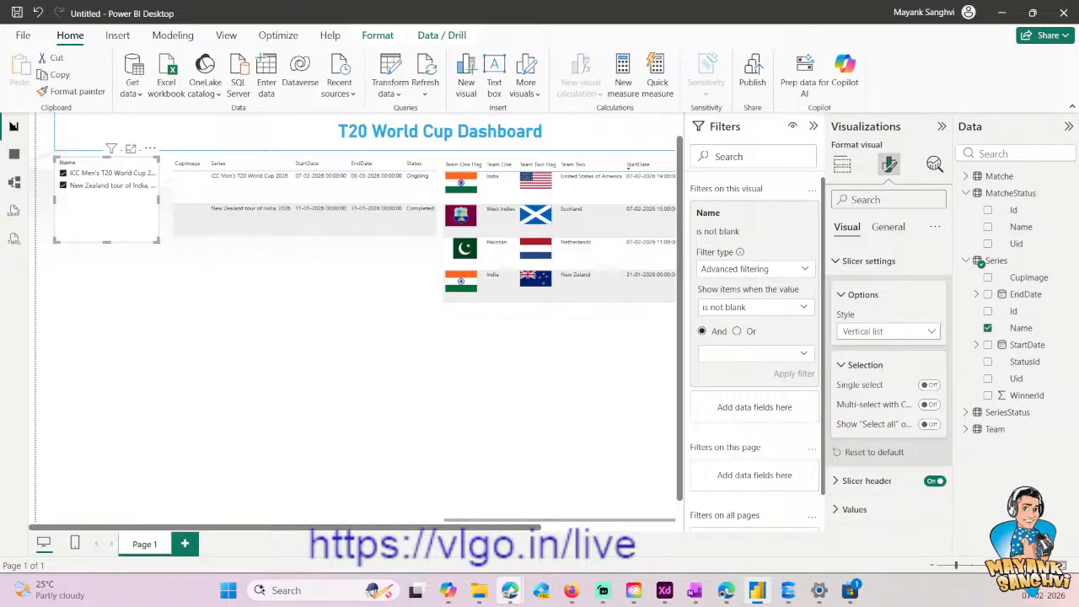
- Rename the report page Page 1 as Overview
drag(496, 529, 674, 519)
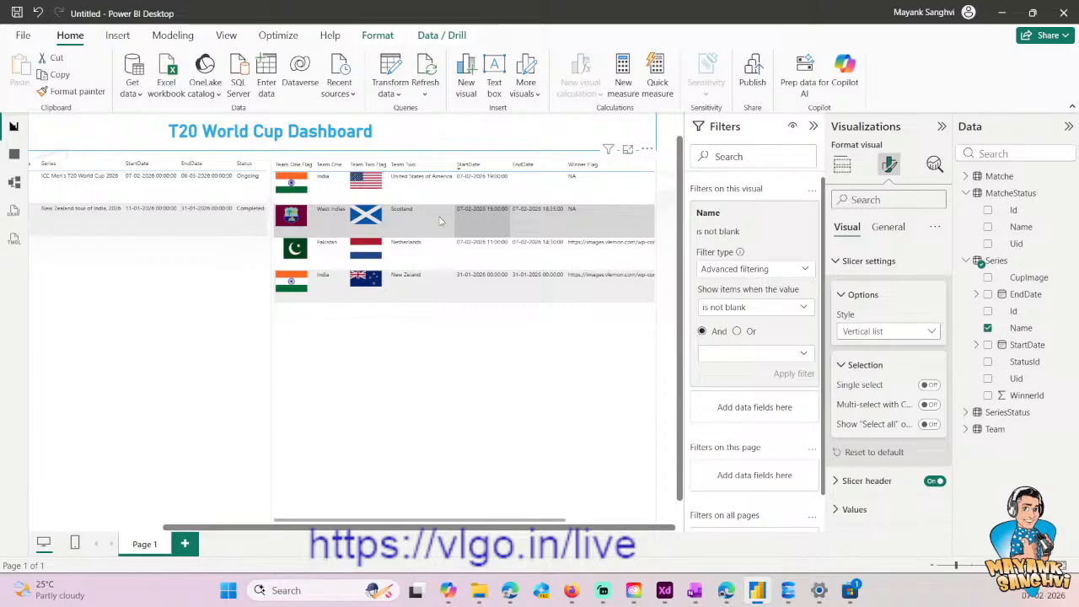
double_click(136, 553)
key(BackSpace)
text(Overview)
key(Return)
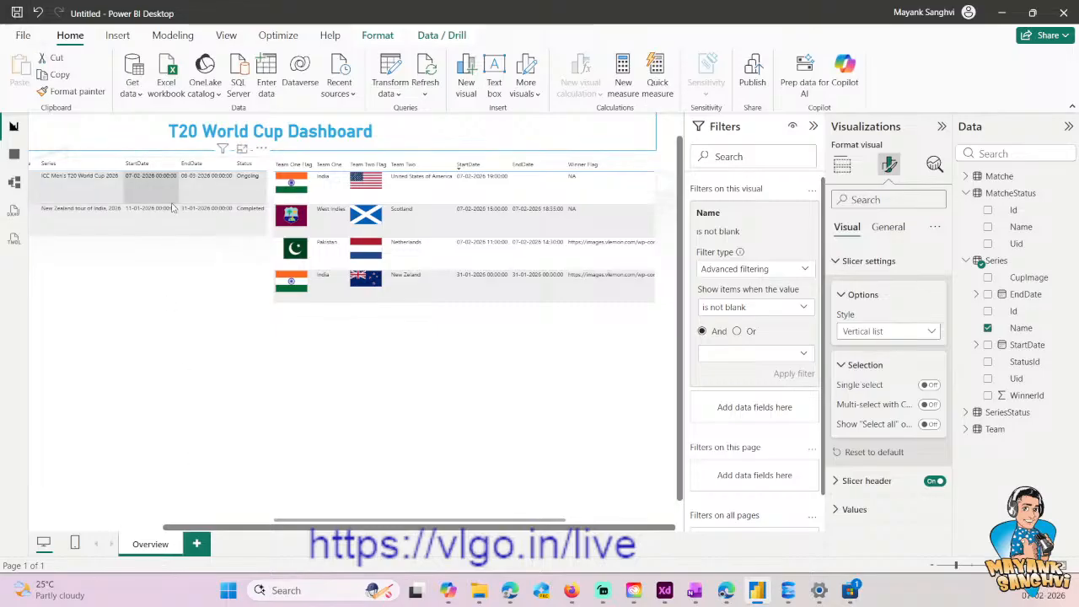
key(ctrl+s)
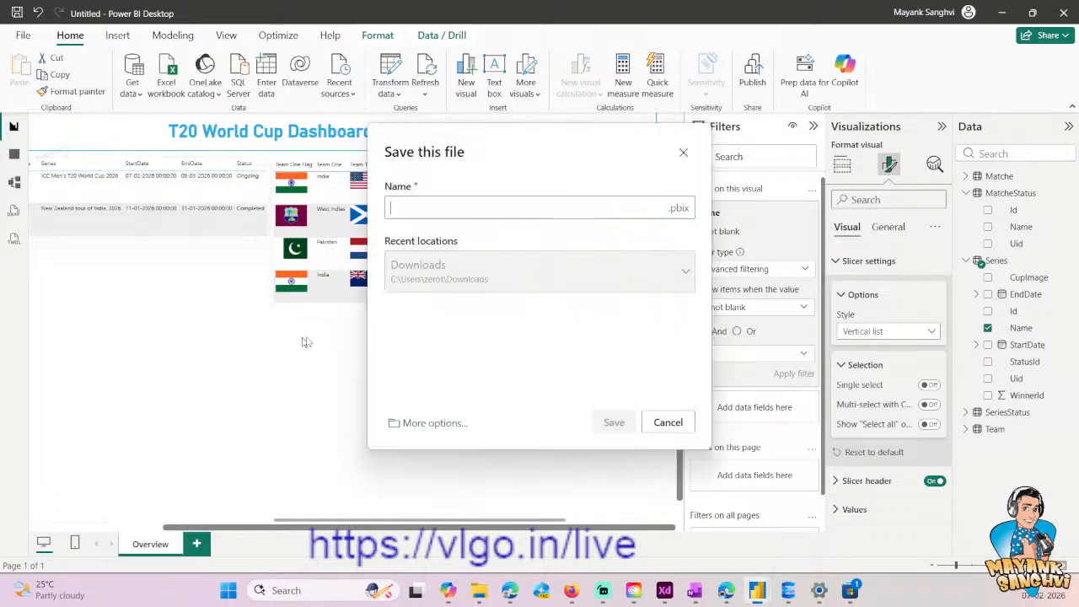
text(Cricket )
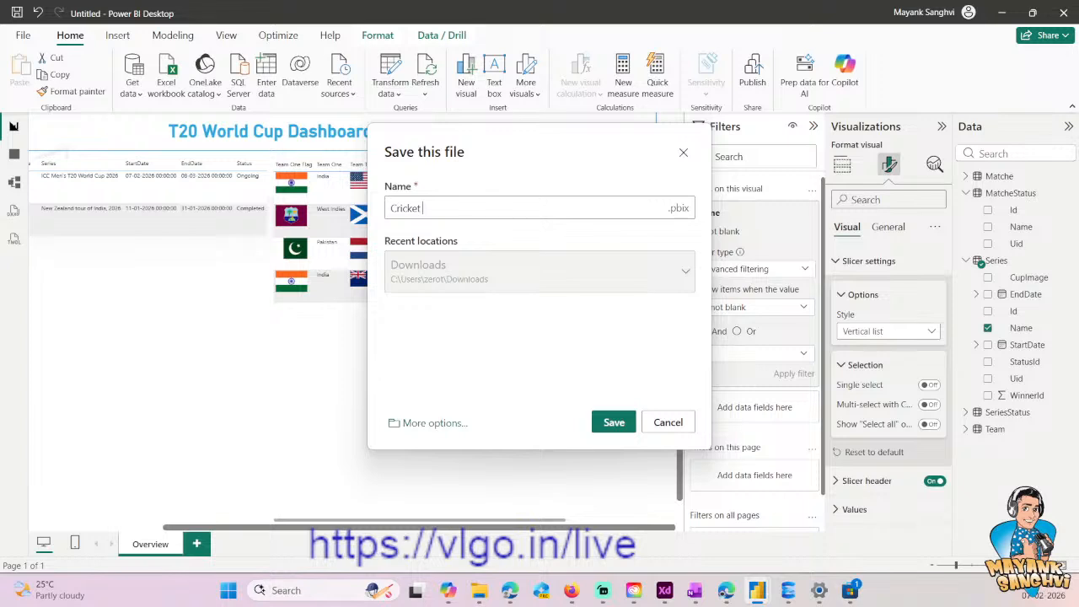
text(Dashboard)
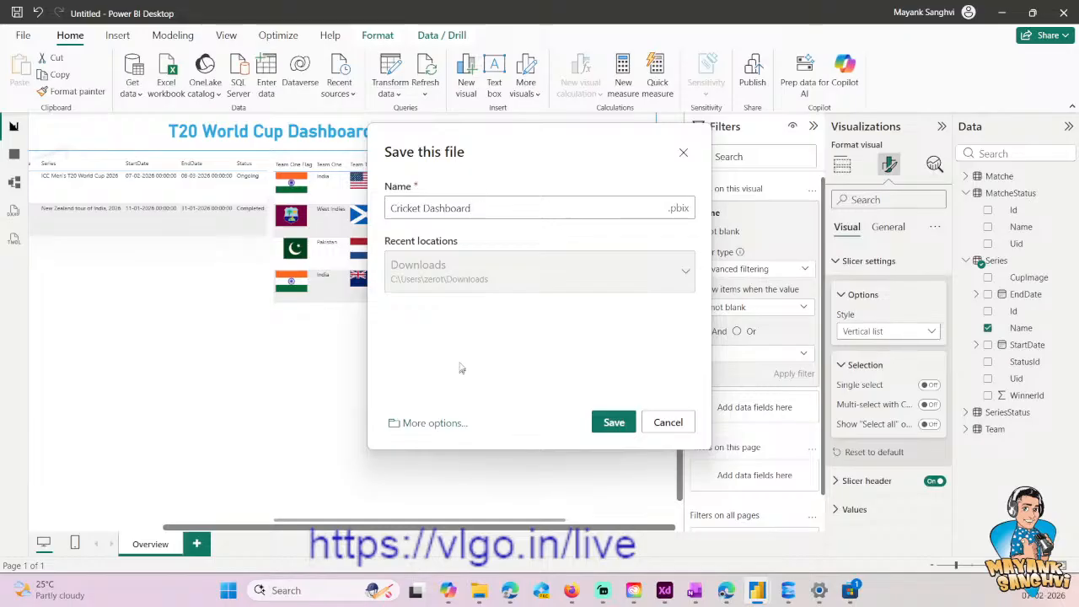
click(434, 422)
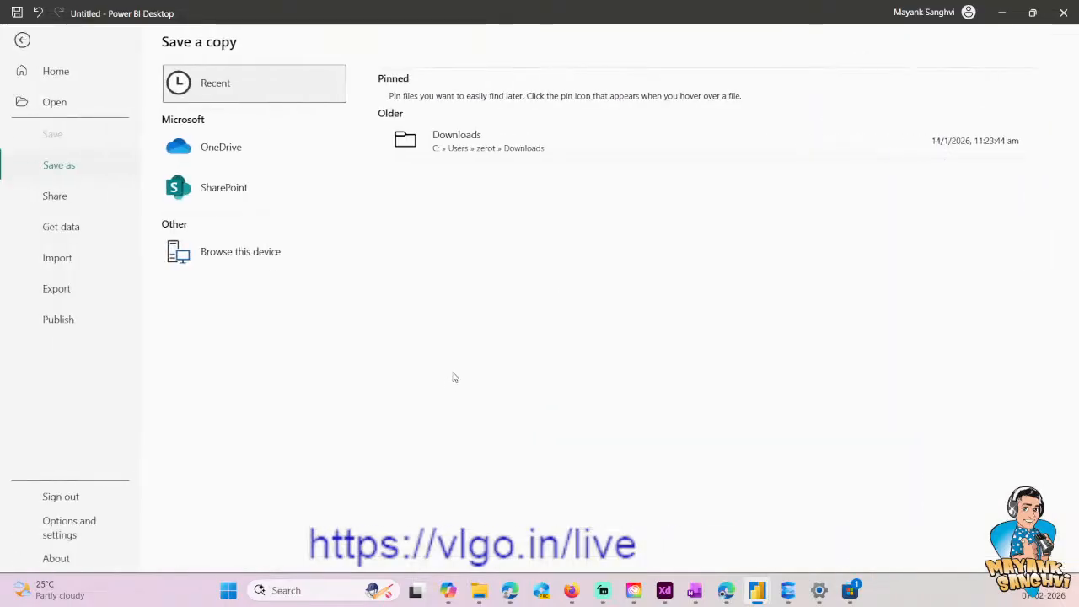
click(208, 157)
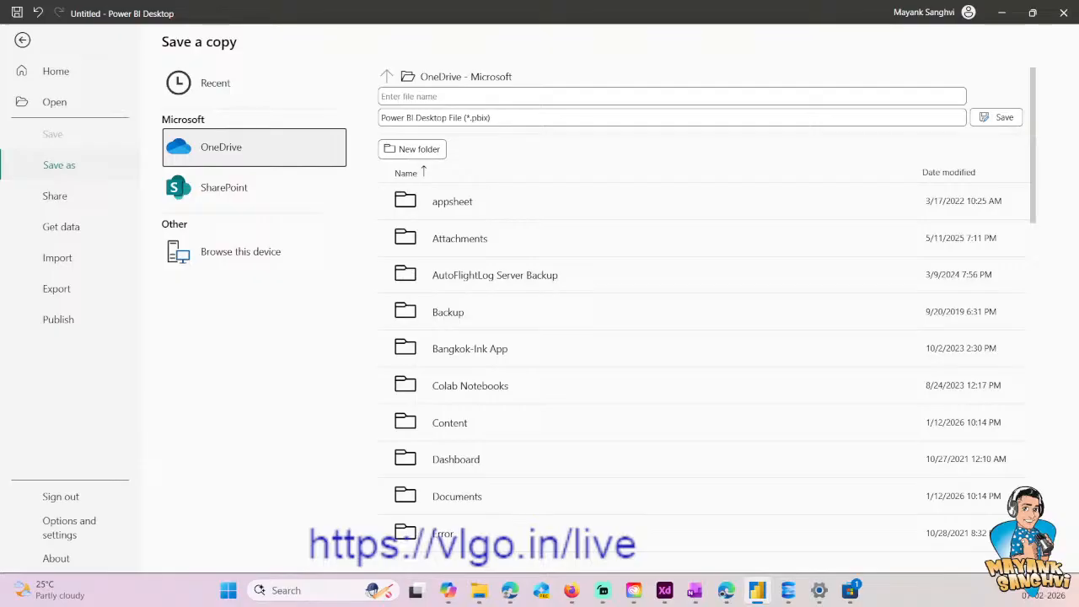
click(23, 40)
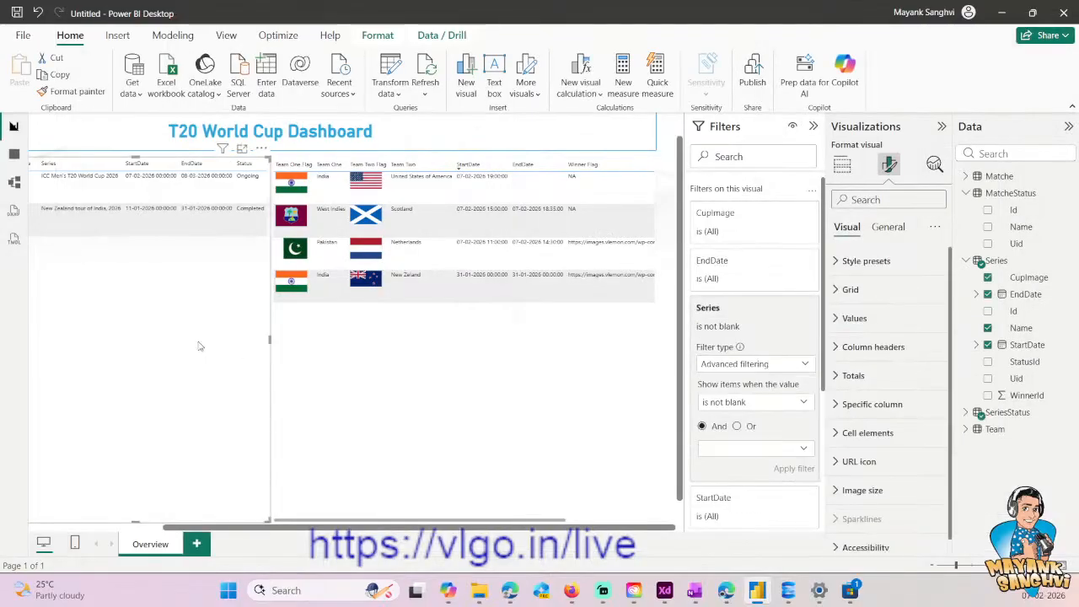
- Start saving a copy of the report on this device and browse to the Content folder on the C: drive
click(23, 34)
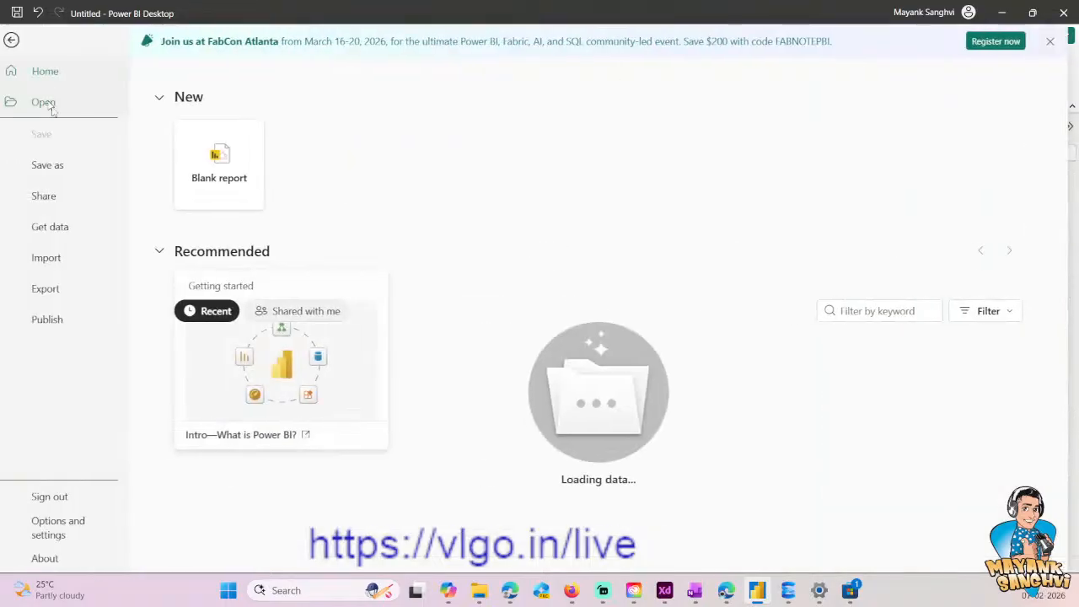
click(59, 167)
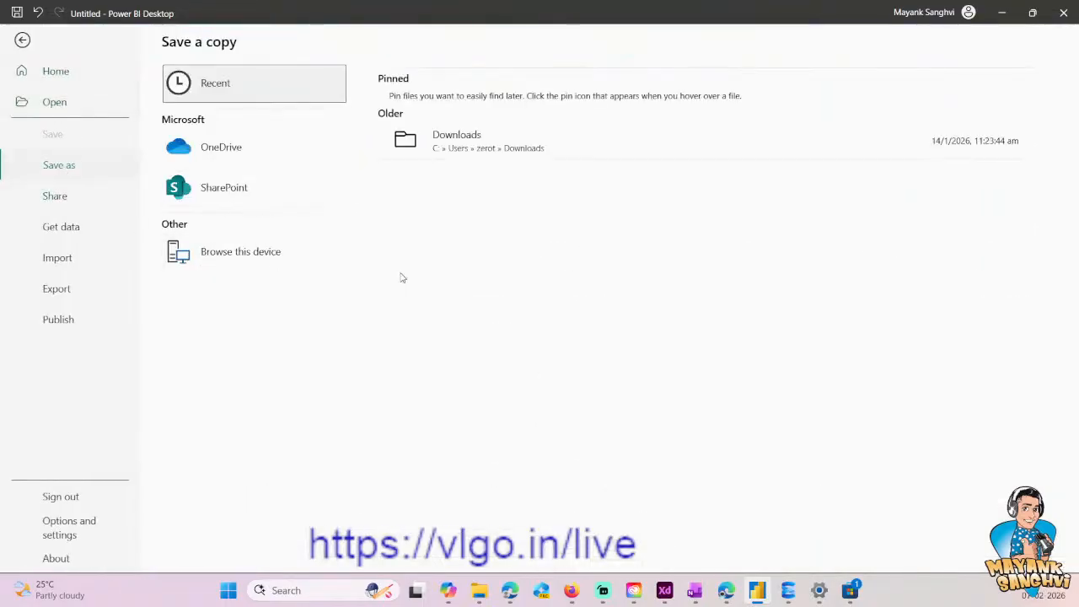
scroll(56, 193, down, 5)
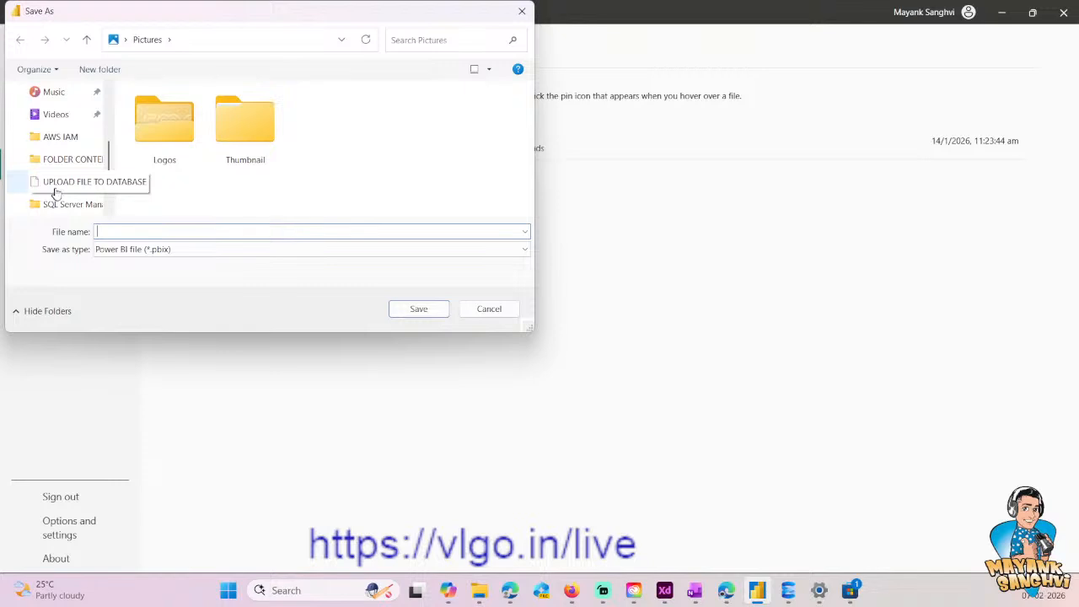
scroll(55, 193, down, 1)
click(56, 187)
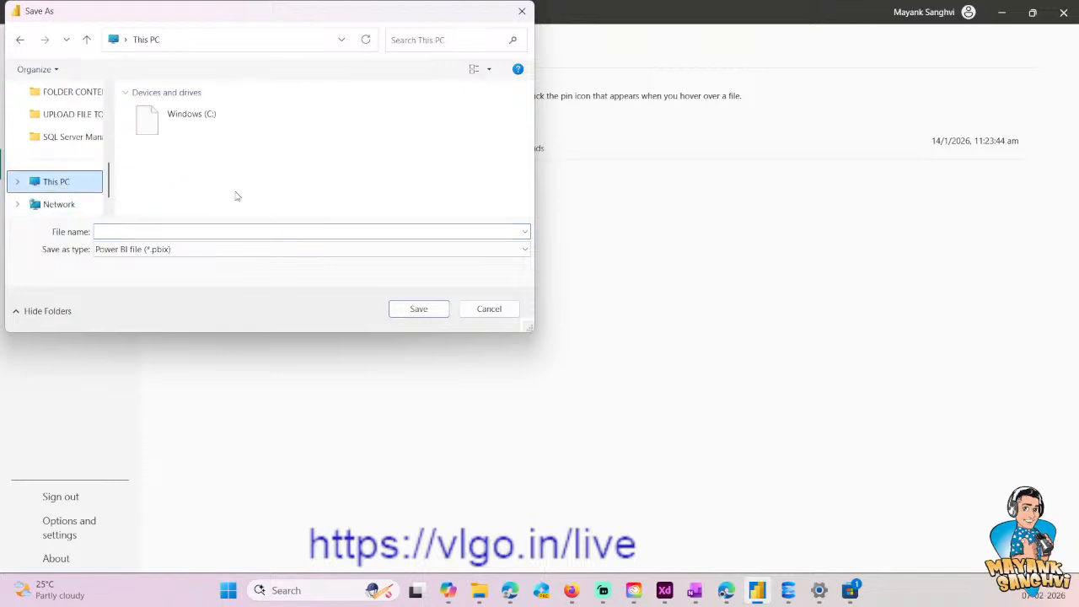
double_click(225, 143)
double_click(178, 133)
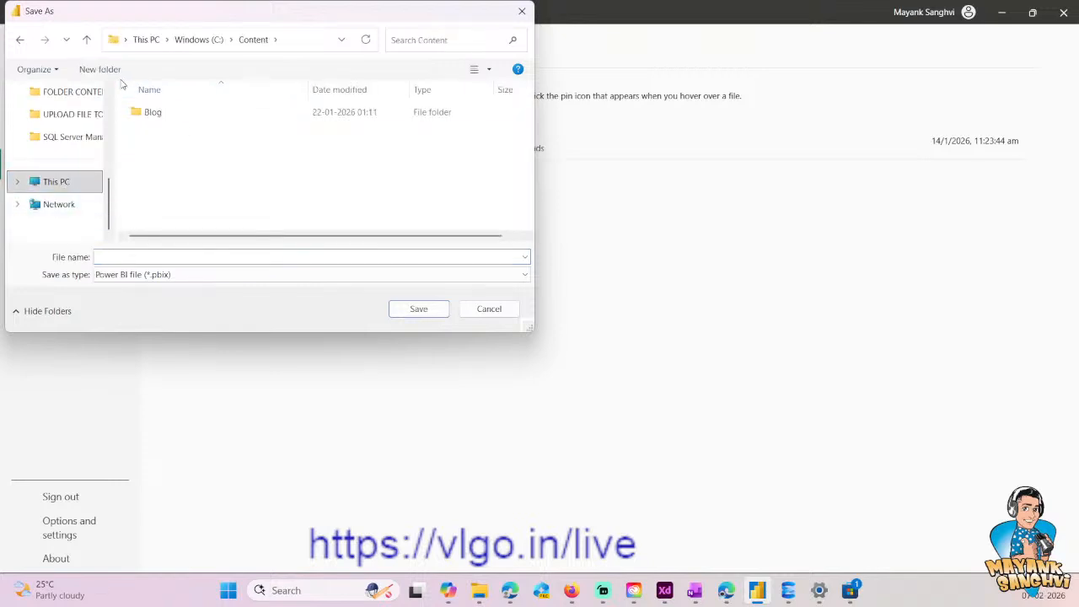
- Create a folder named Cricket Dashboard inside Content and open it
click(99, 69)
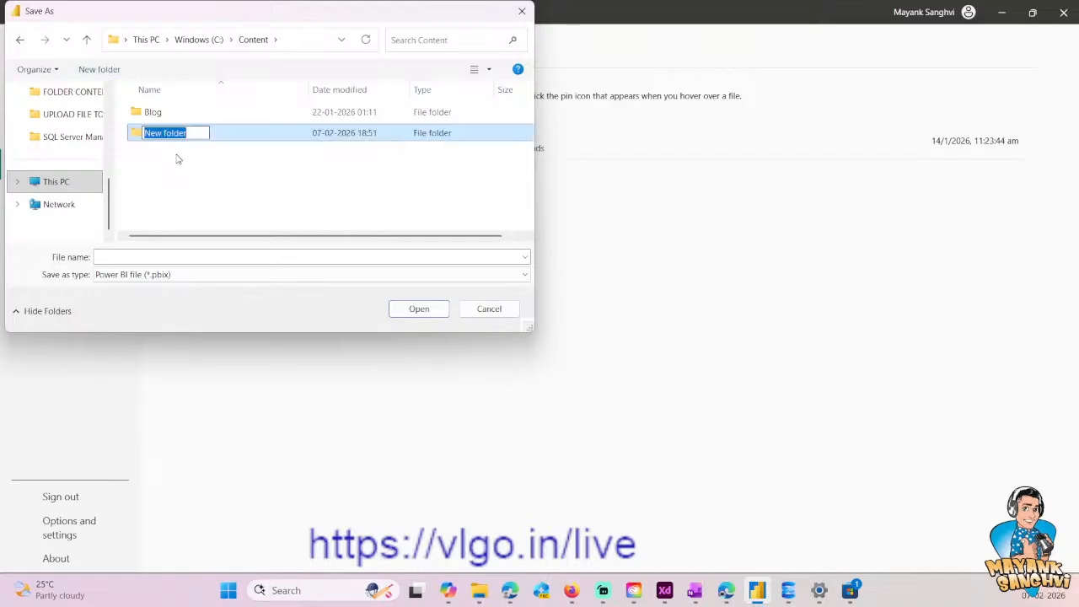
text(Cricket Dashboard)
key(Return)
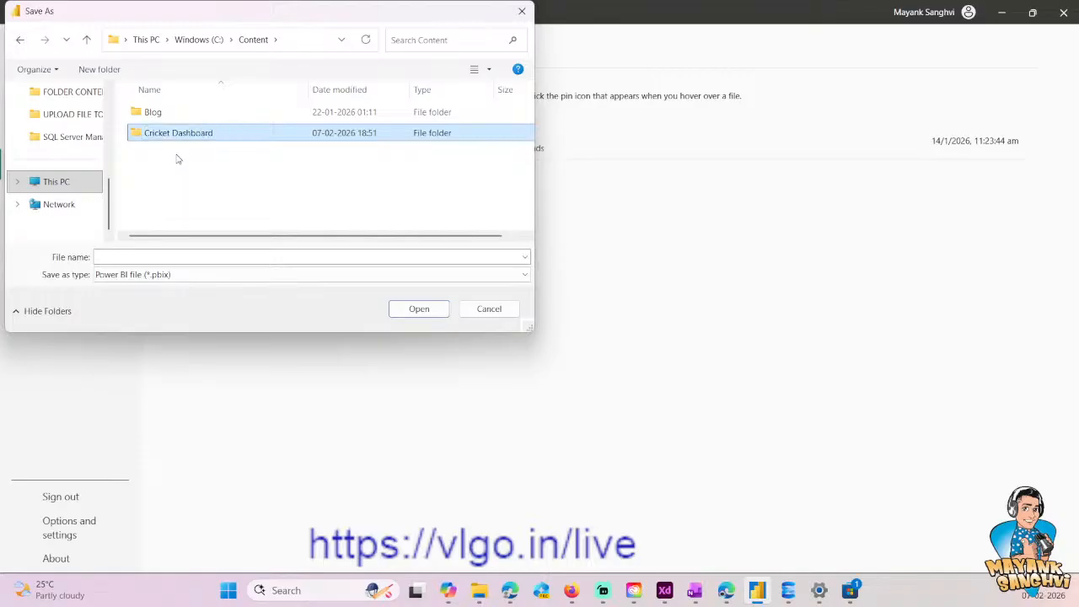
key(Return)
- Save the report as a Power BI file named Cricket Dashboard in the Cricket Dashboard folder
click(161, 275)
click(162, 258)
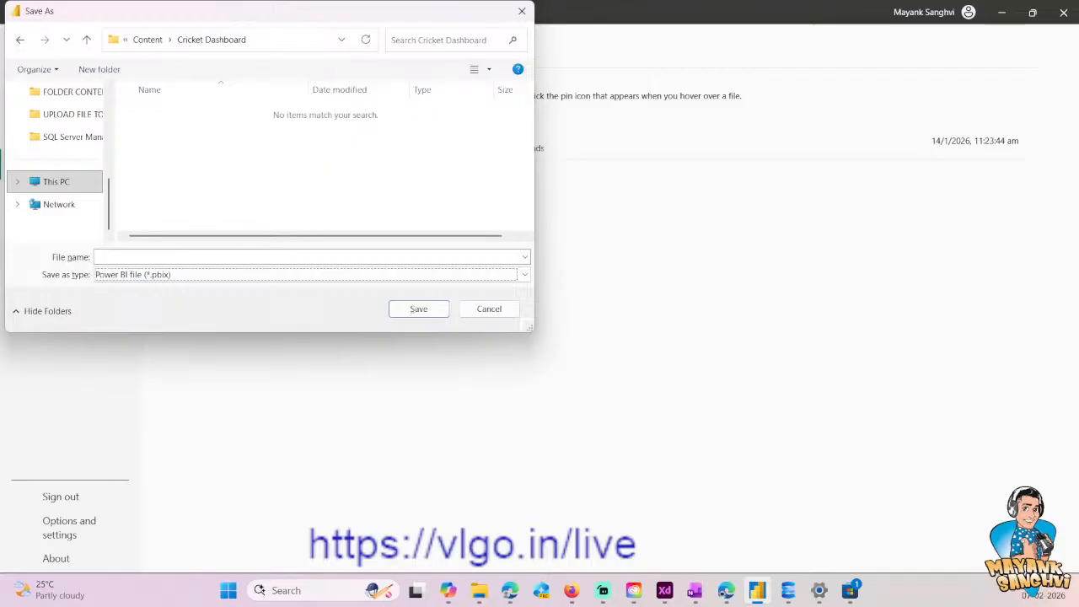
click(162, 258)
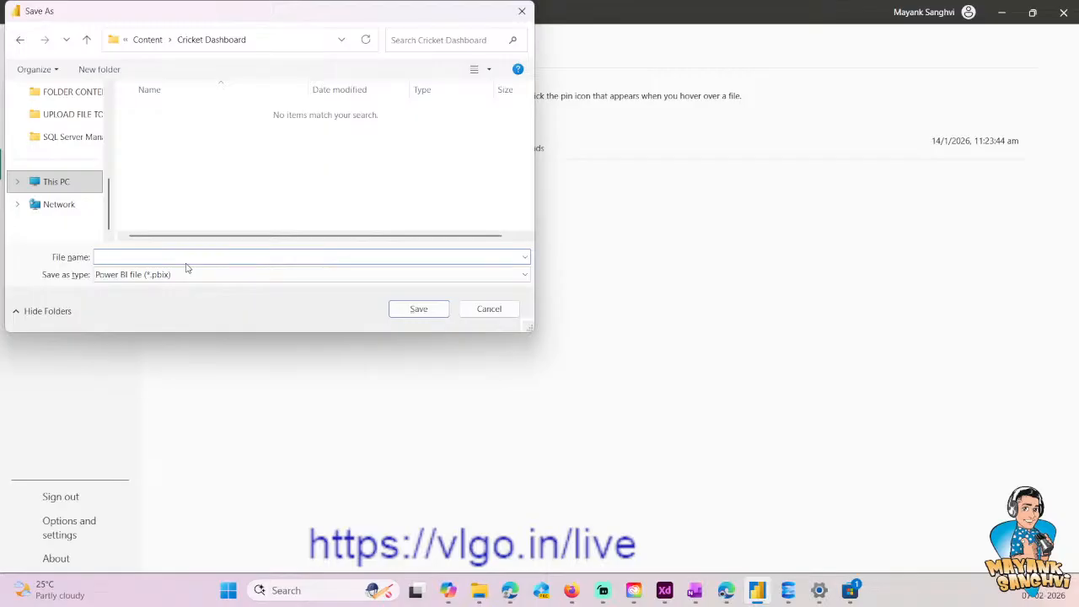
text(Cricket Dashboard.)
click(405, 311)
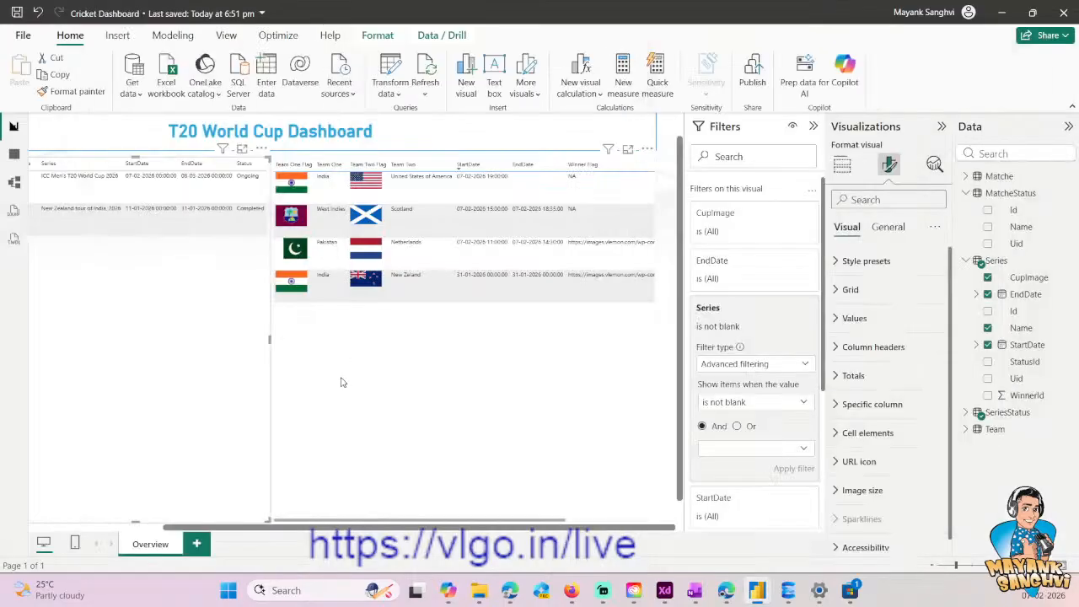
- Switch to the IPL design in Adobe XD and clear the selection around the Overview - Table Layout artboard
click(675, 598)
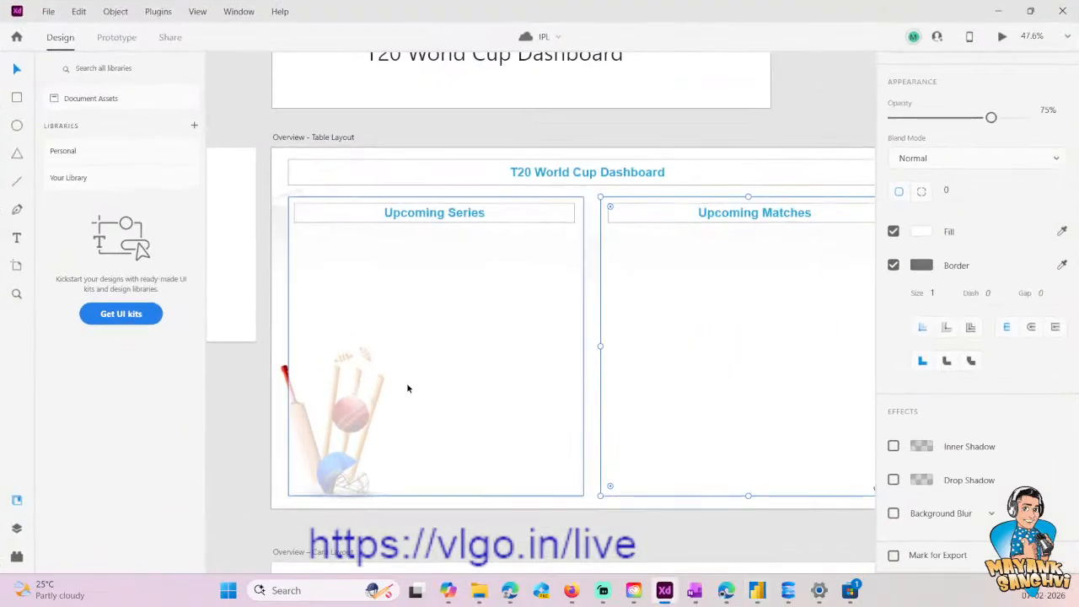
click(445, 532)
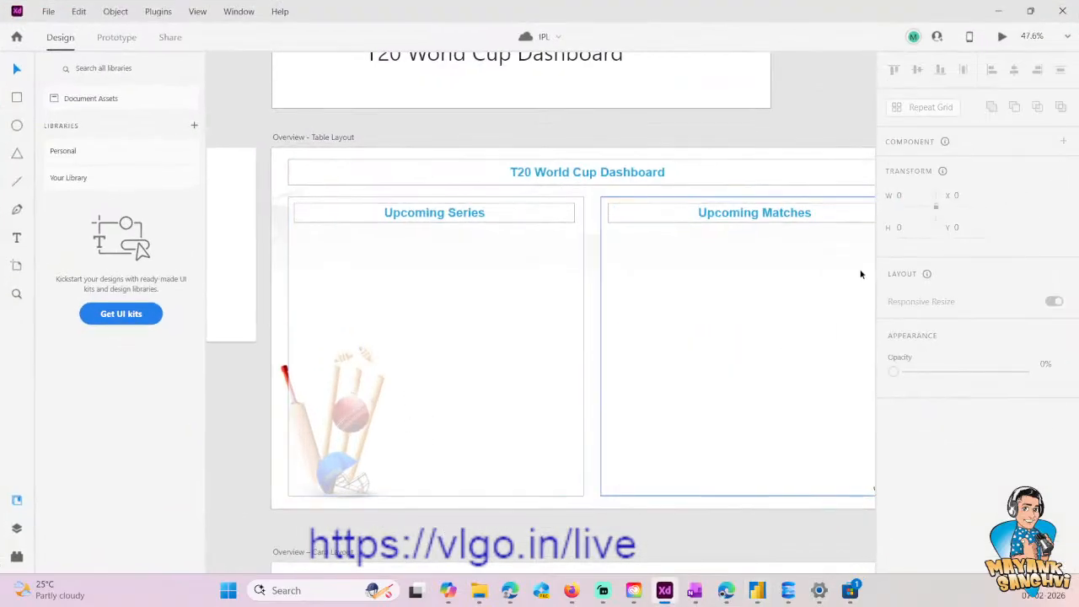